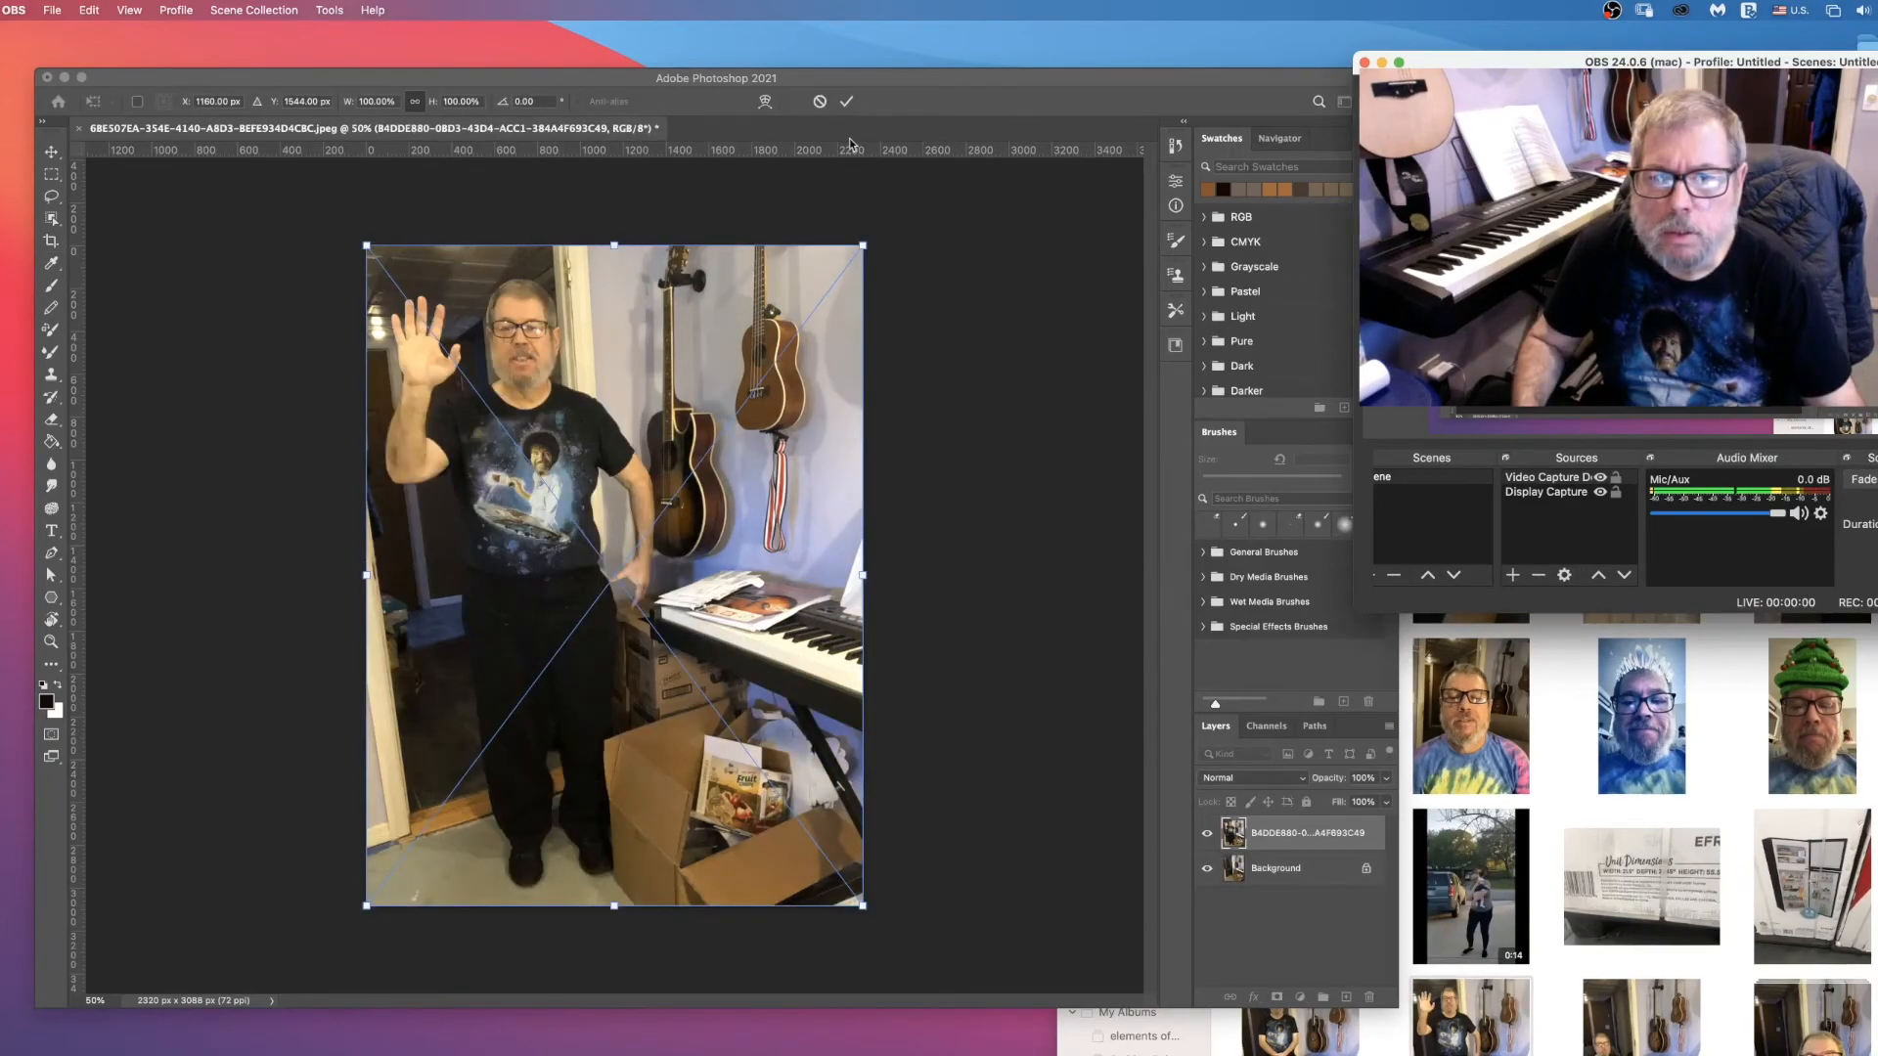
Step: Commit the placed photo of the waving man and toggle its layer's visibility to compare it with the background
click(848, 101)
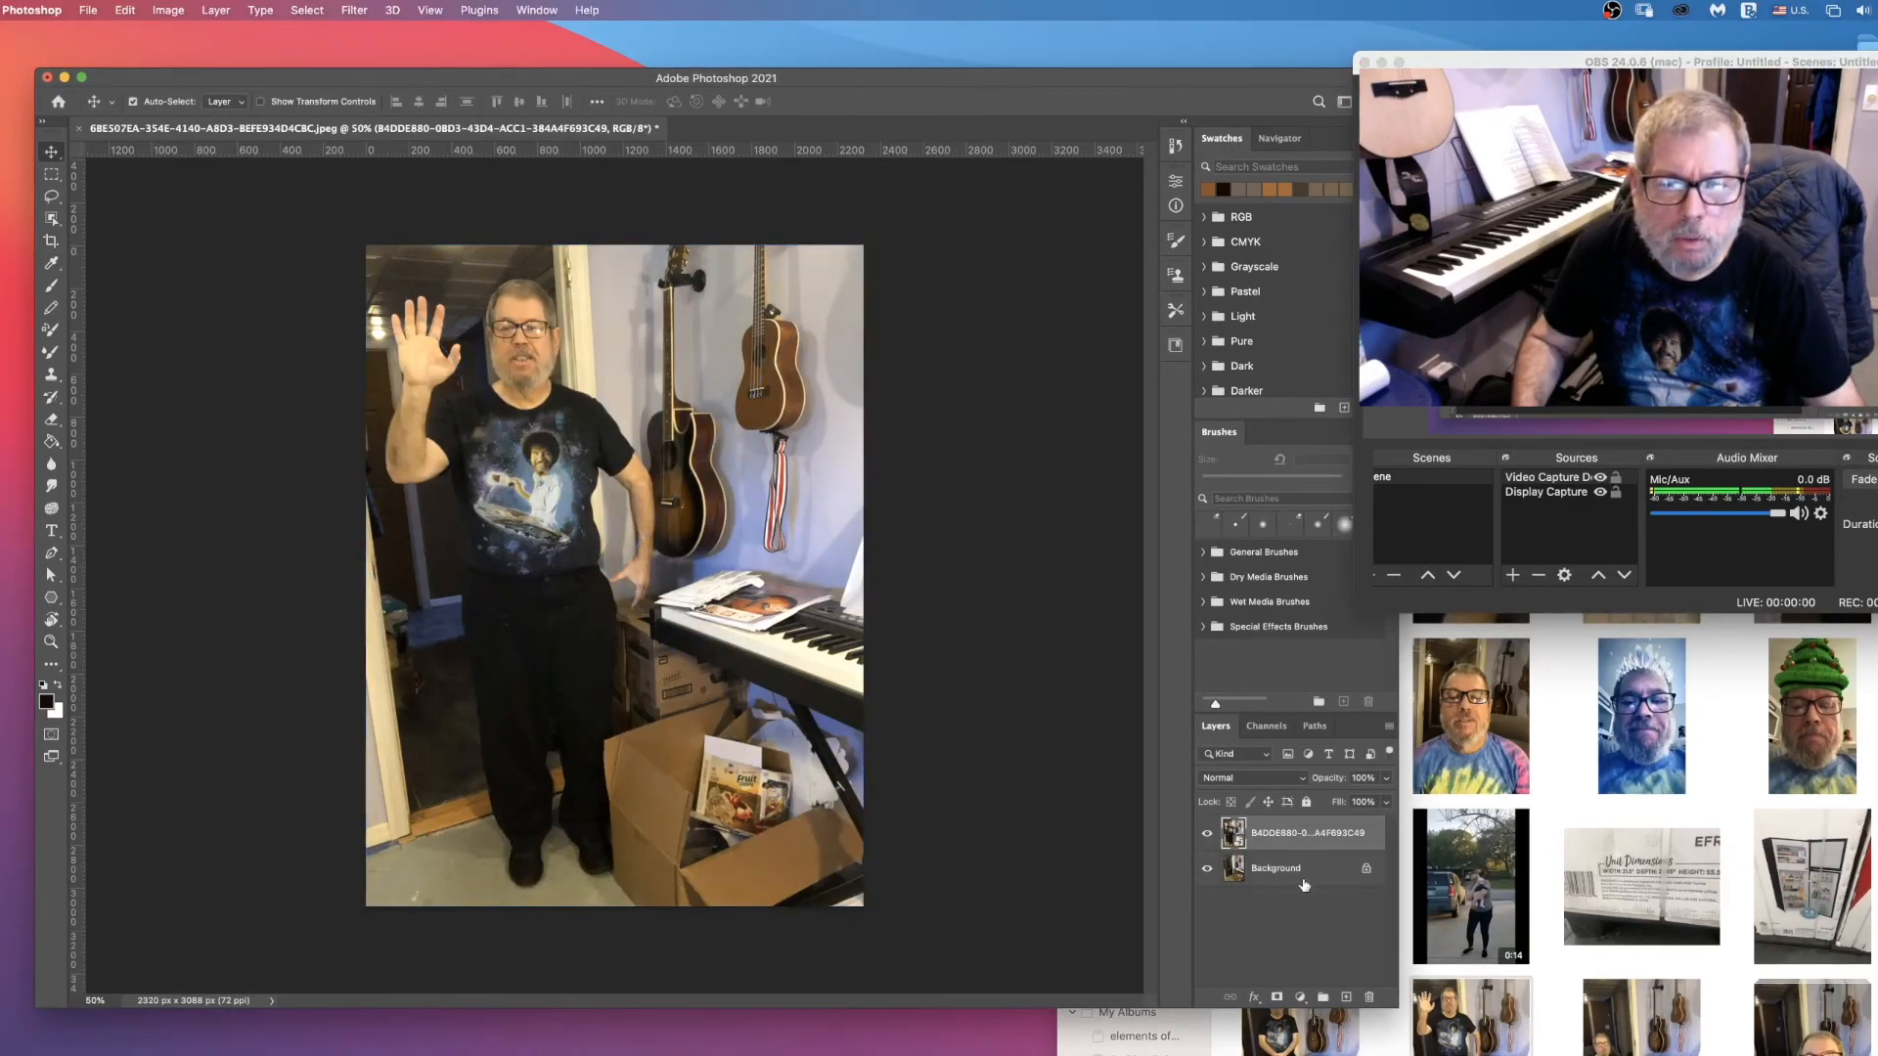
click(1210, 832)
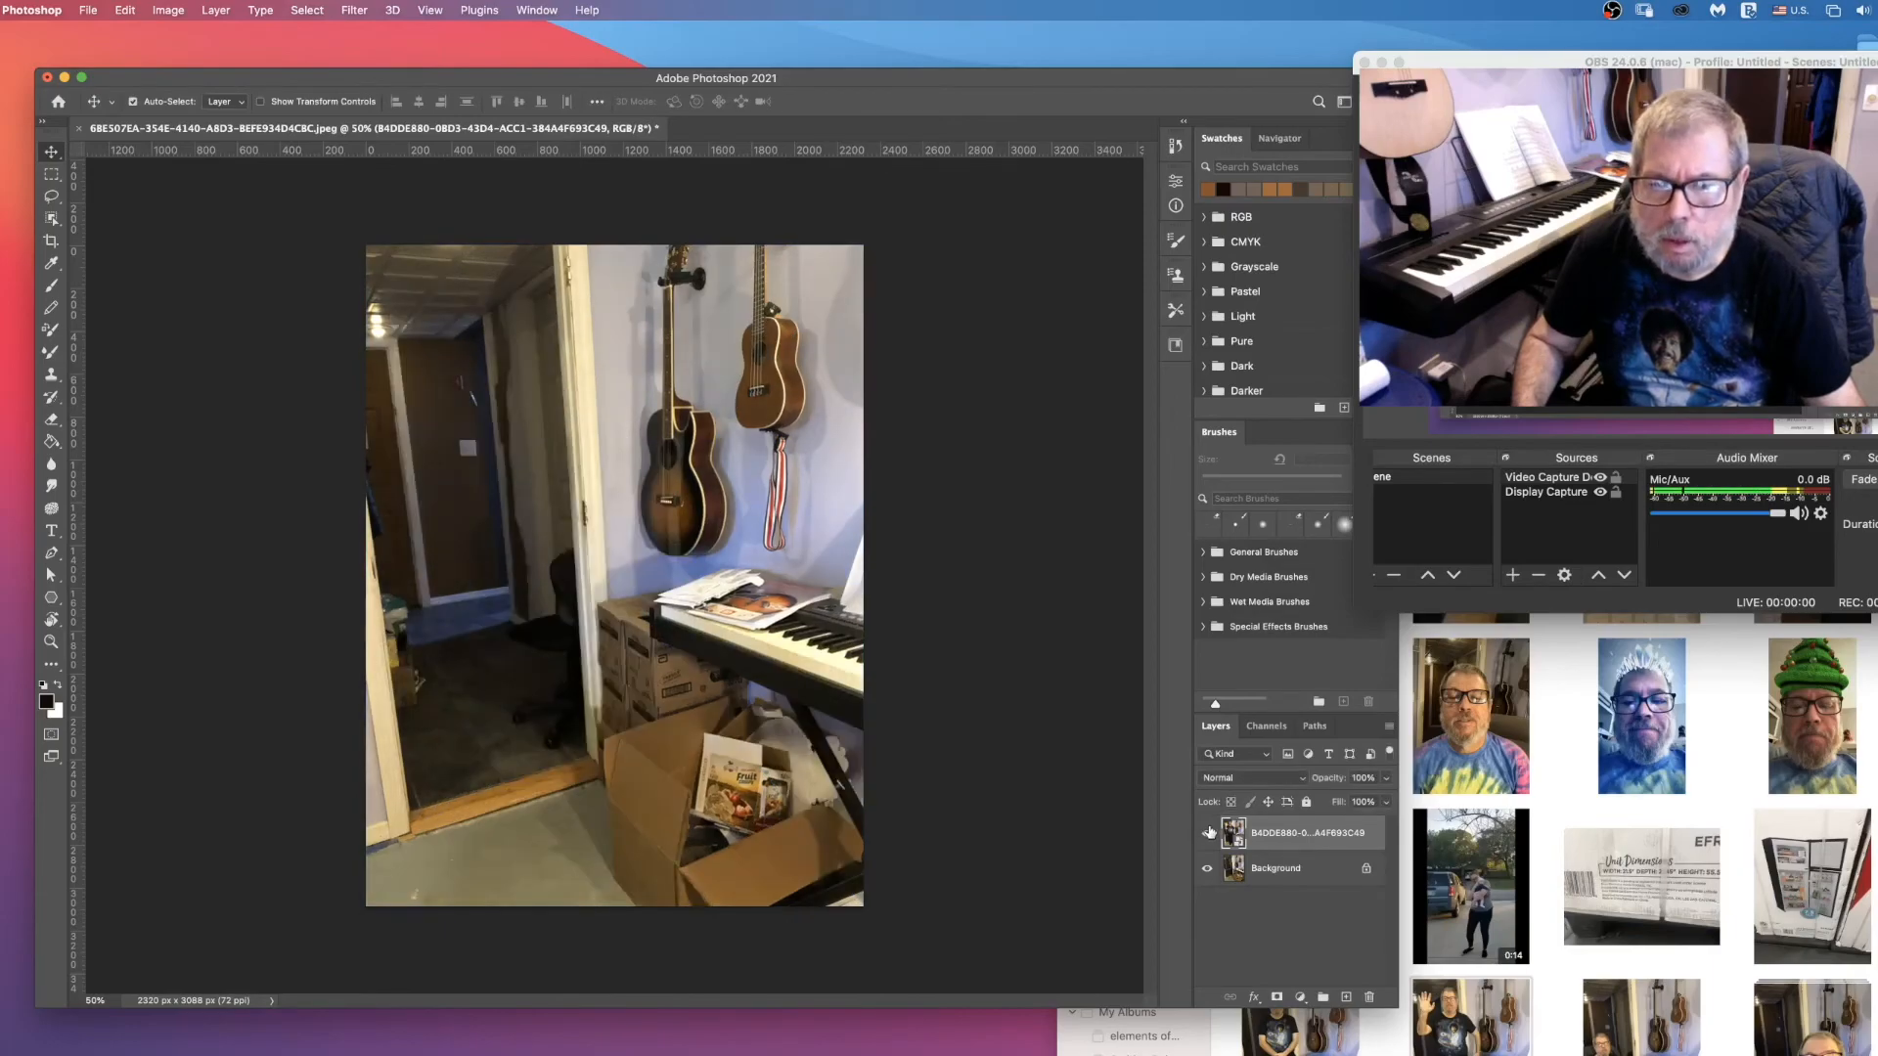
click(1210, 832)
click(1210, 832)
click(1210, 833)
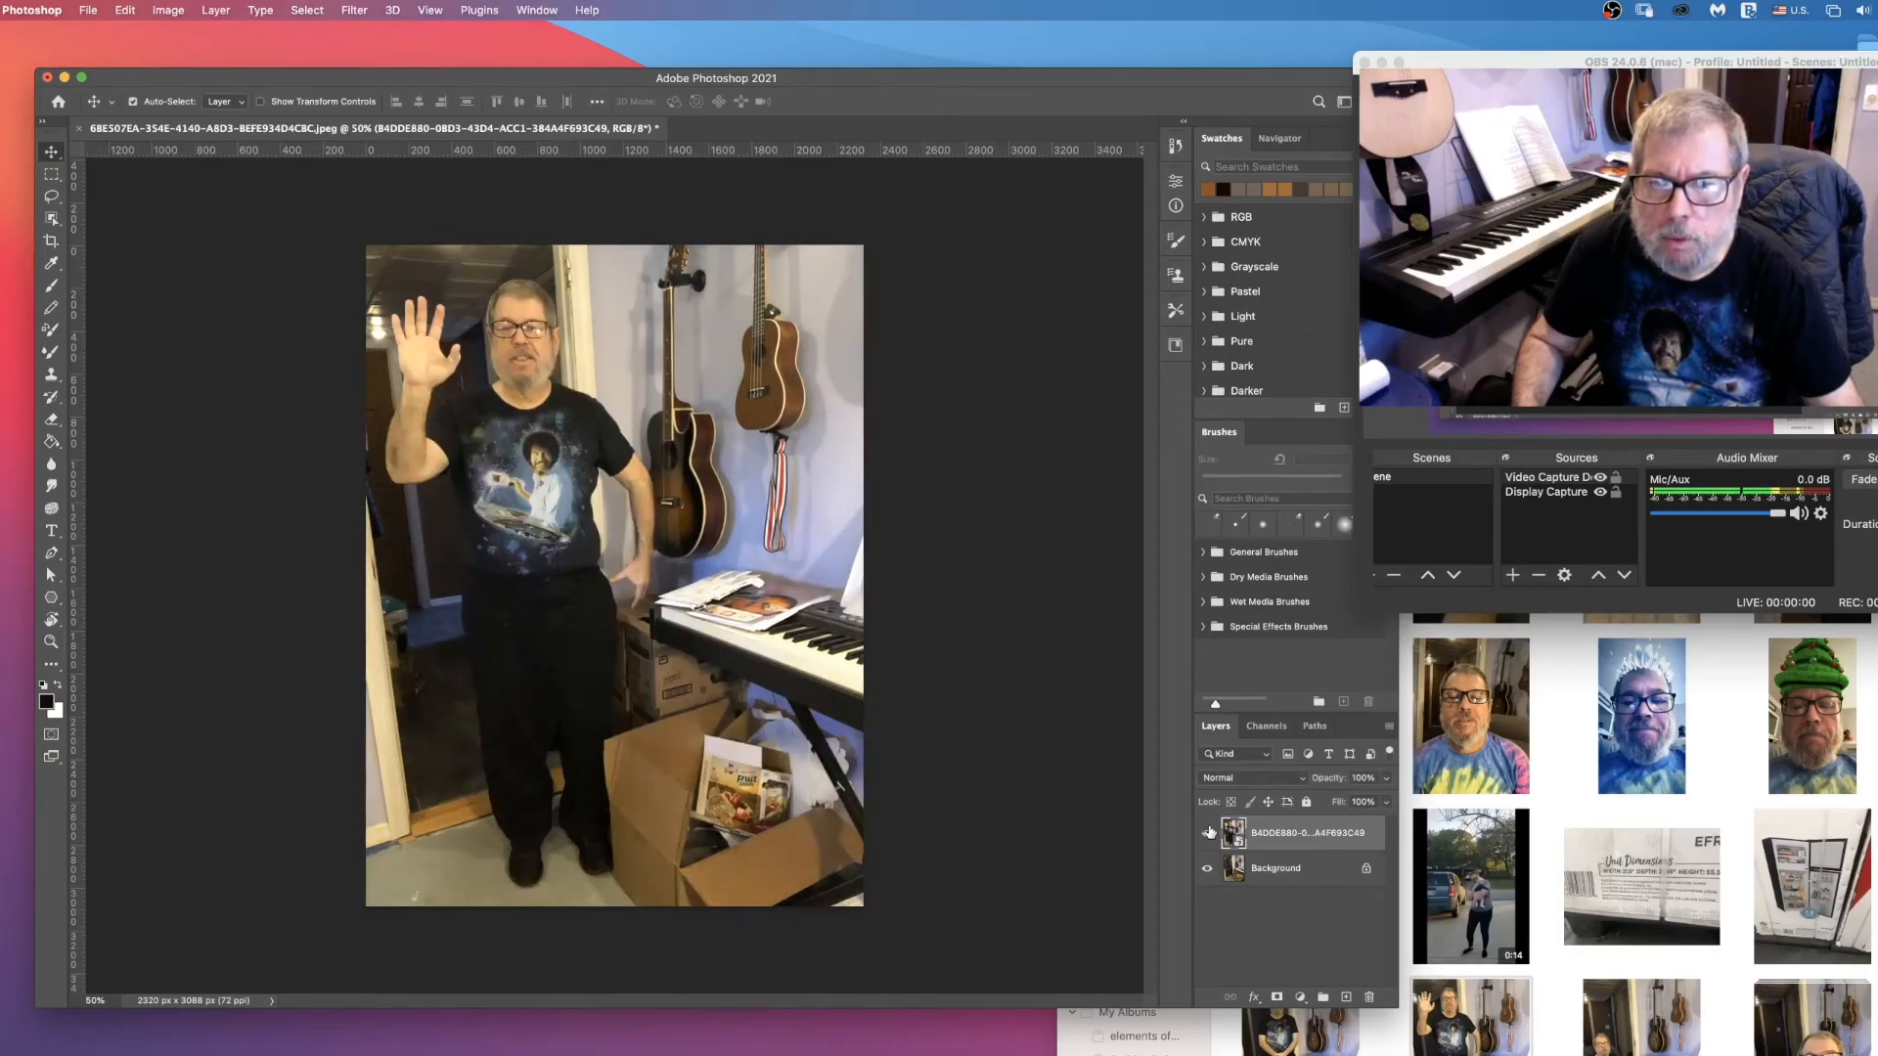
click(1210, 833)
click(1210, 833)
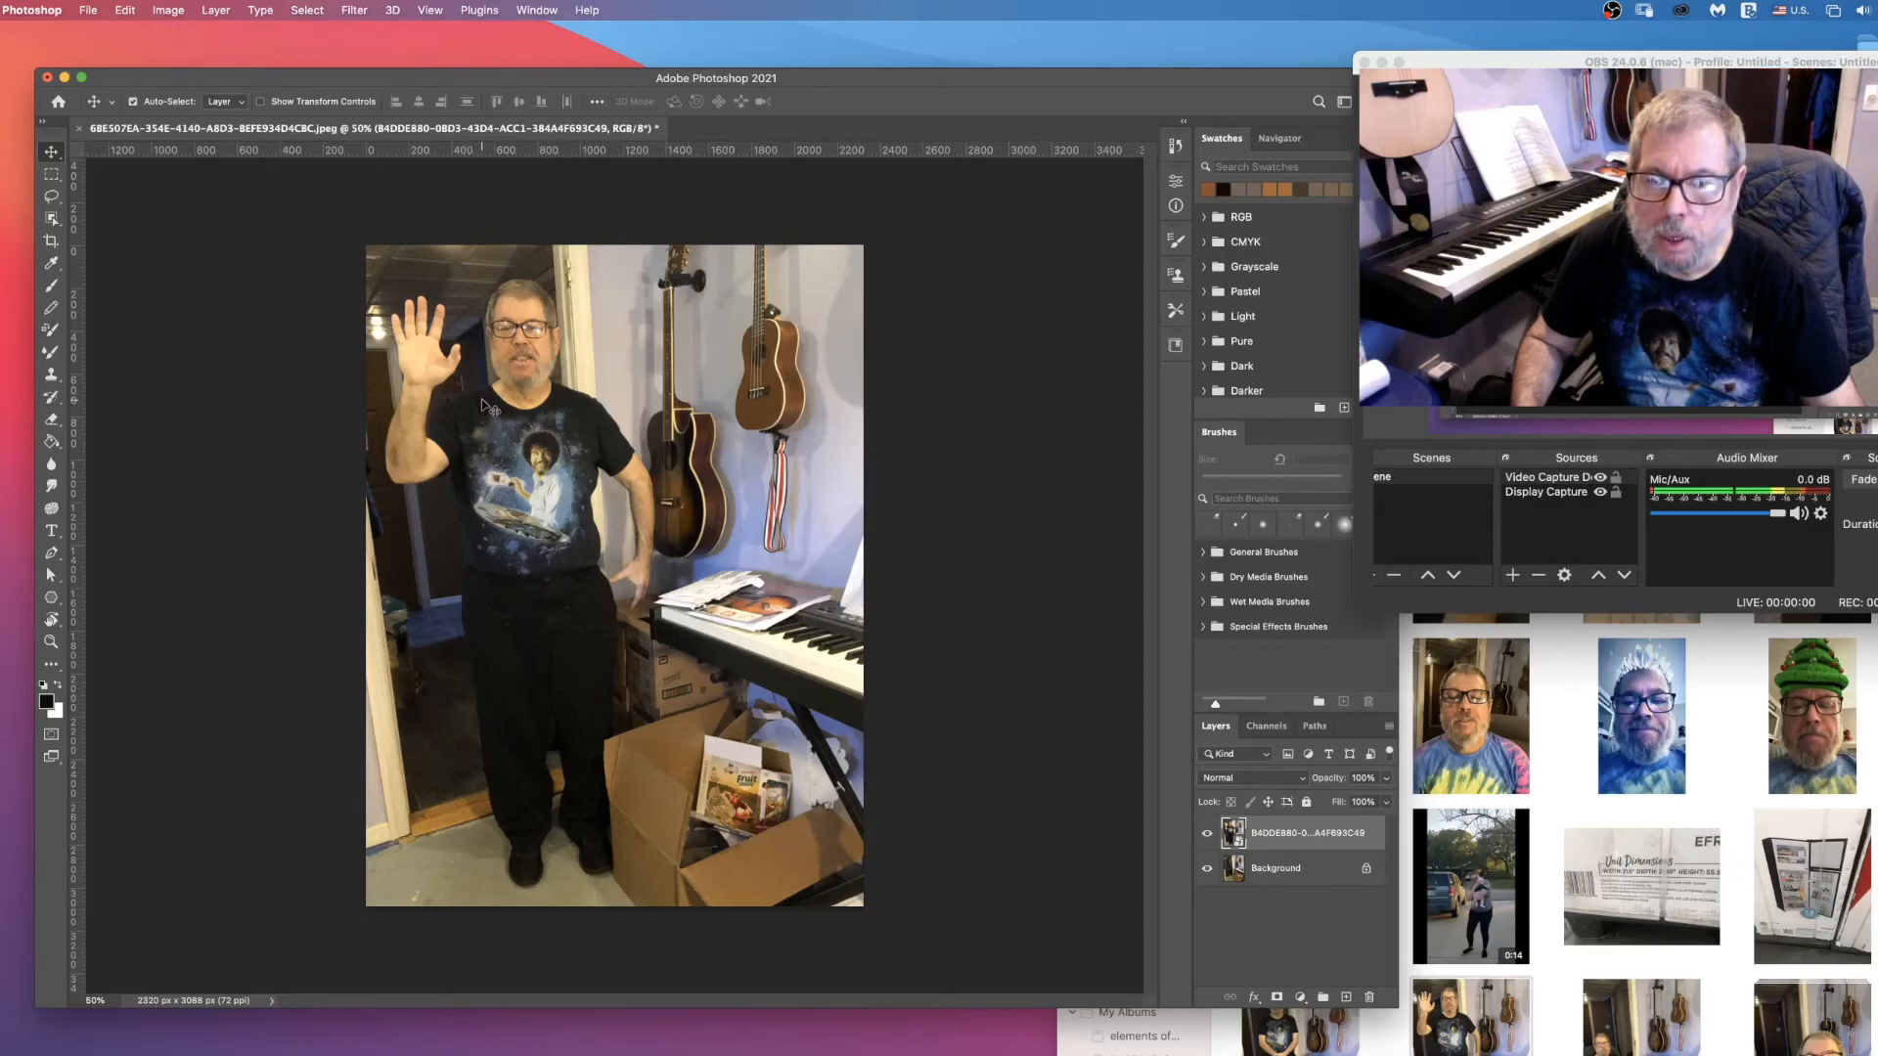
Step: Select the standing man on the placed photo layer with the Object Selection tool in Rectangle mode
click(52, 218)
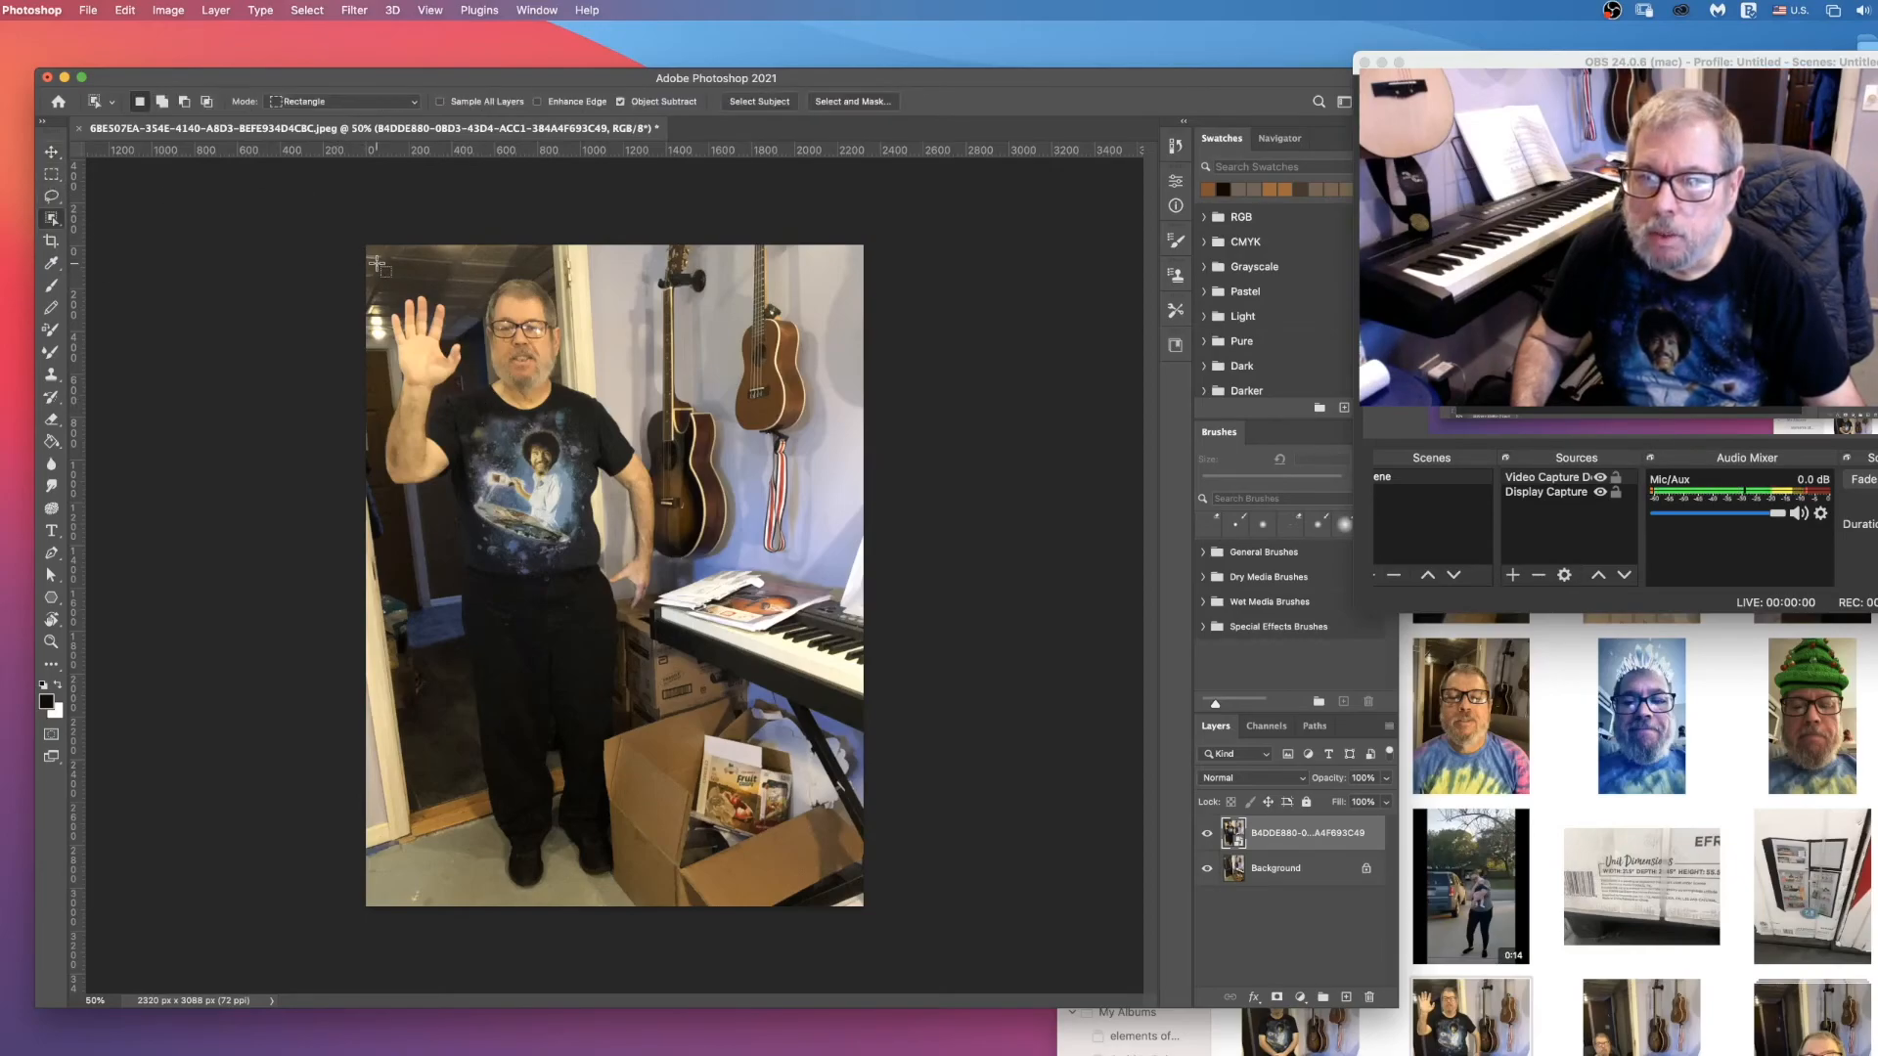
drag(377, 264, 696, 871)
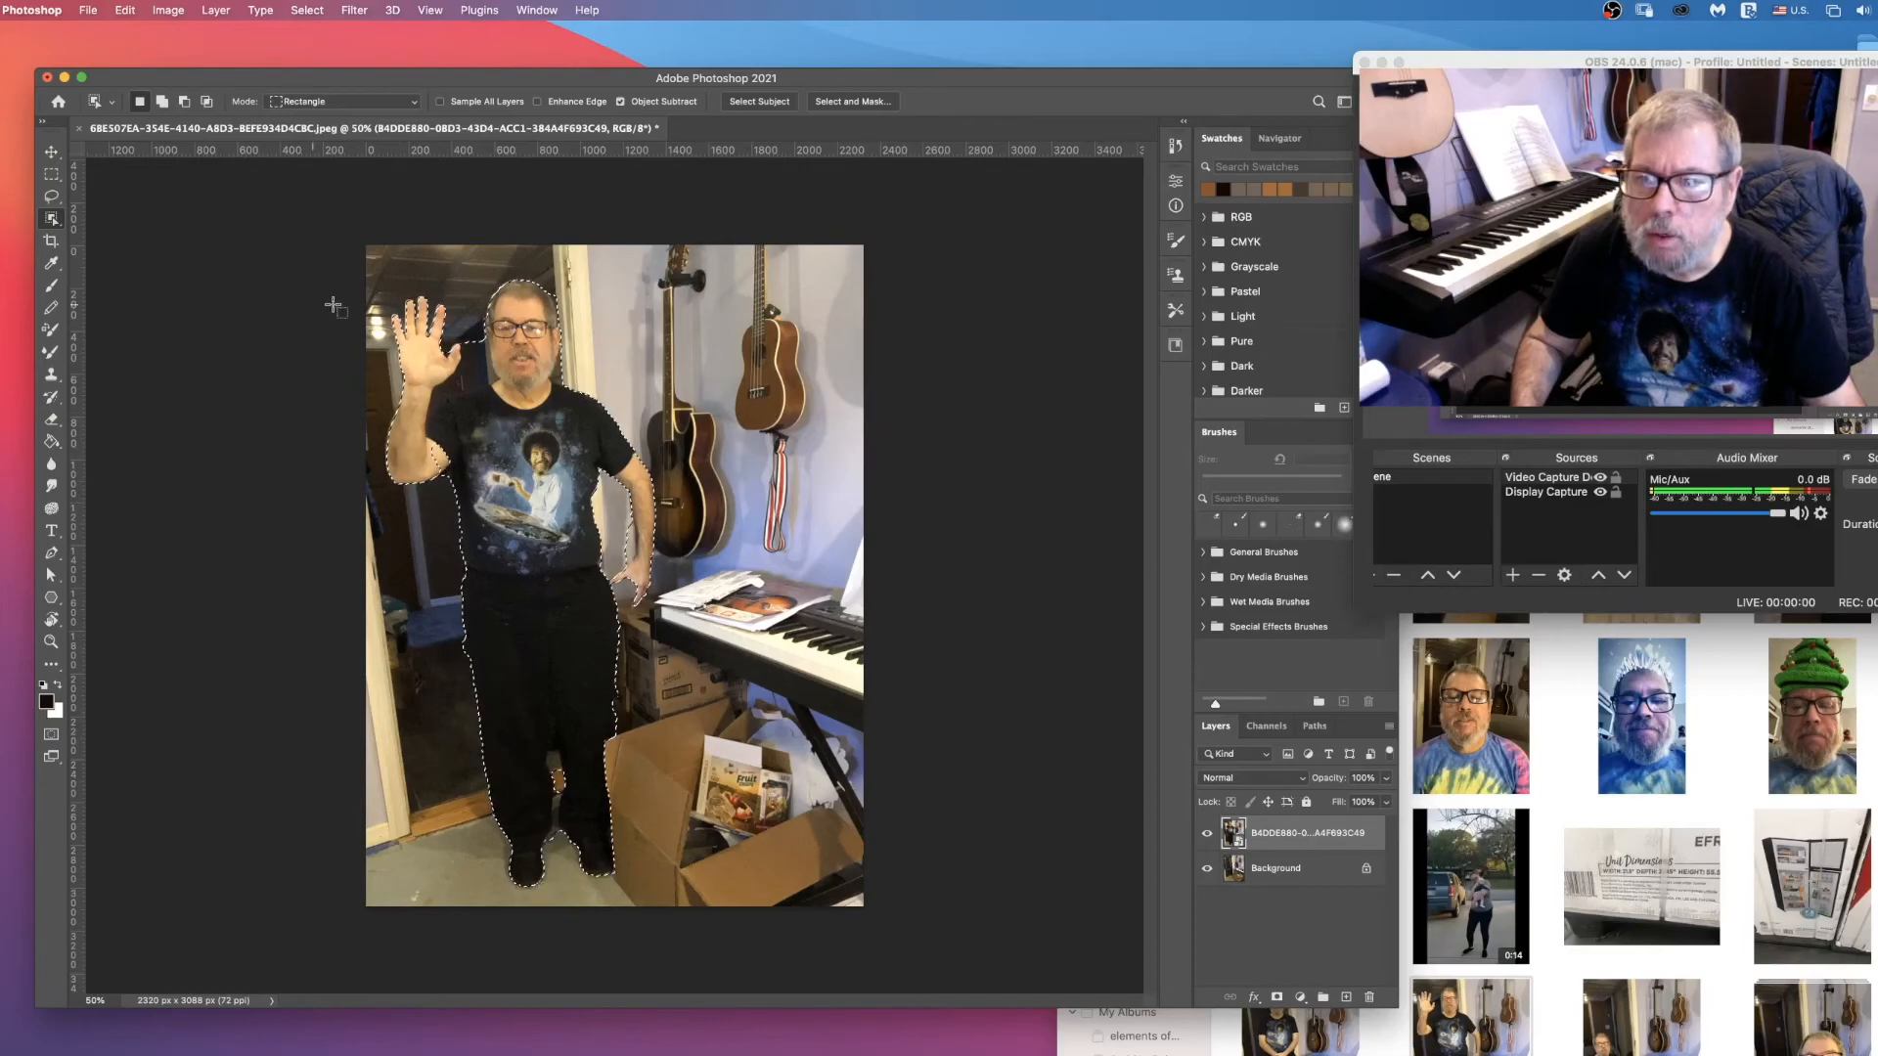
Step: Zoom to 300% at the raised arm's elbow and add the missed patch of upper arm to the selection with the Lasso
click(52, 197)
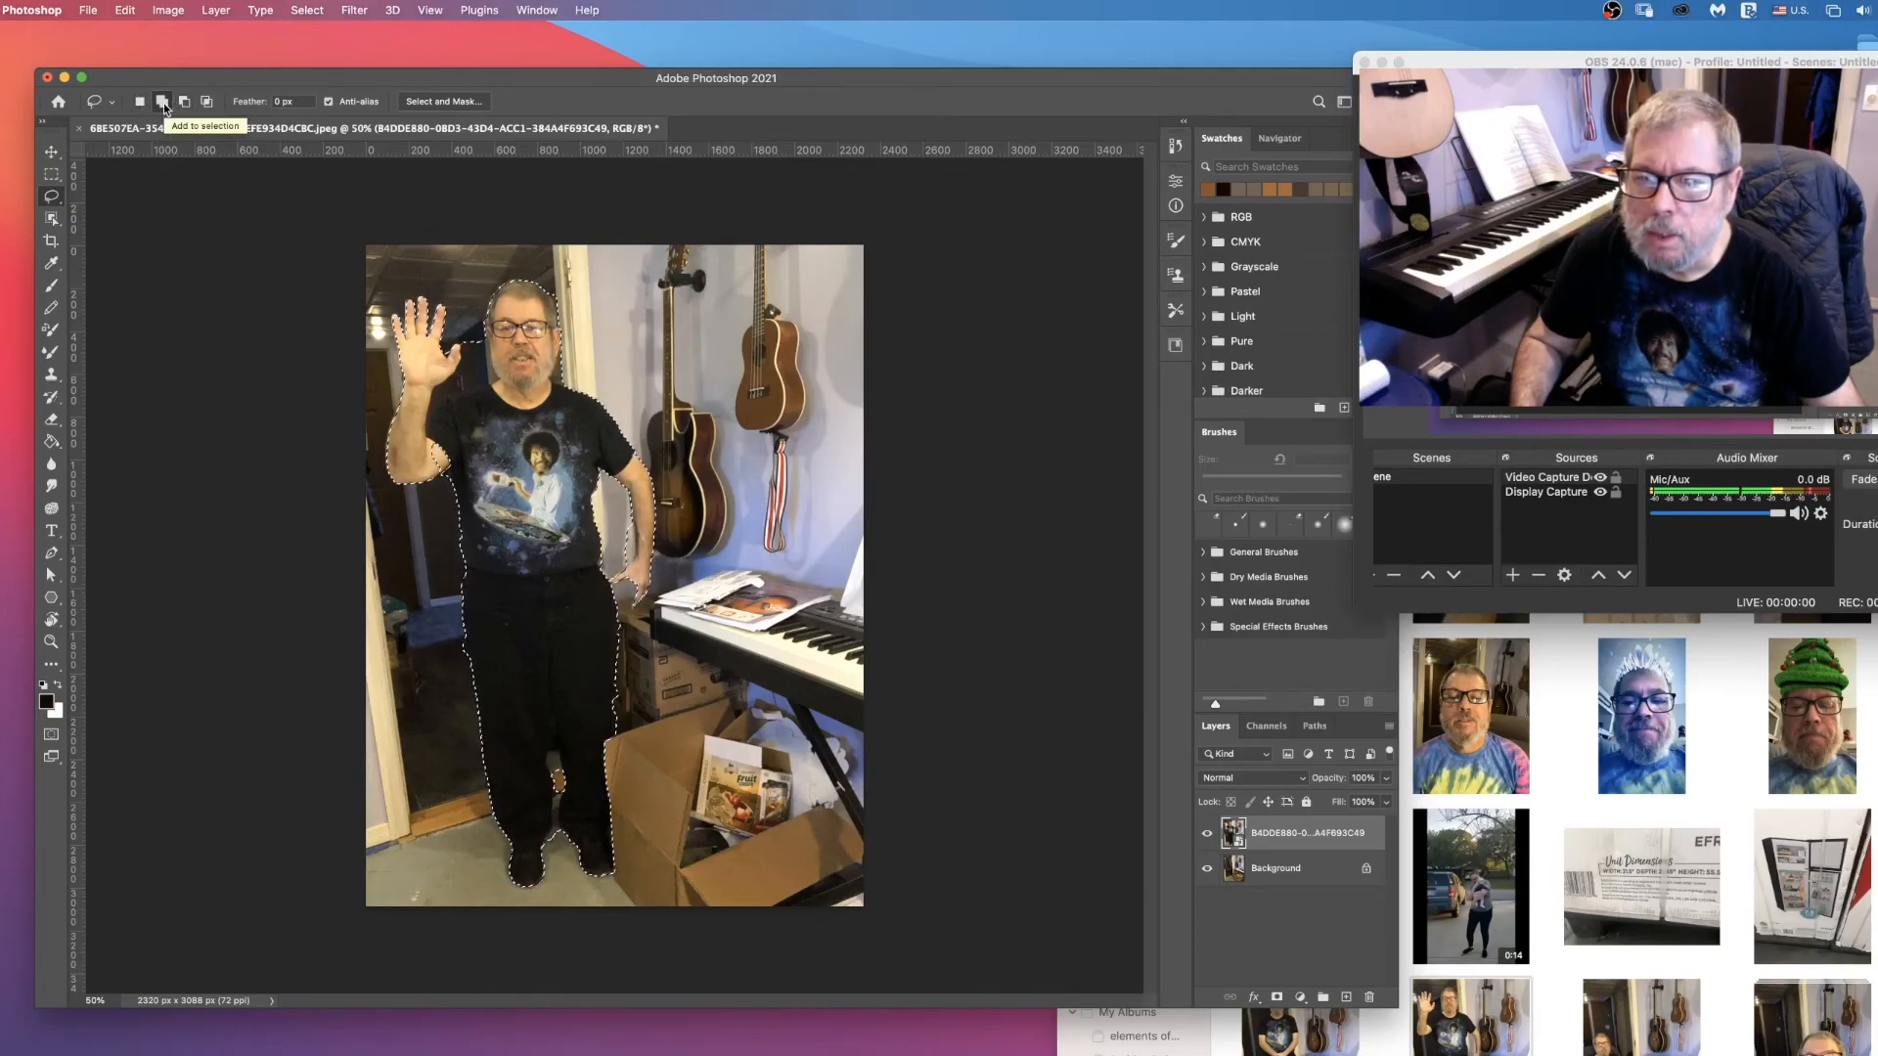
click(51, 641)
drag(438, 455, 475, 455)
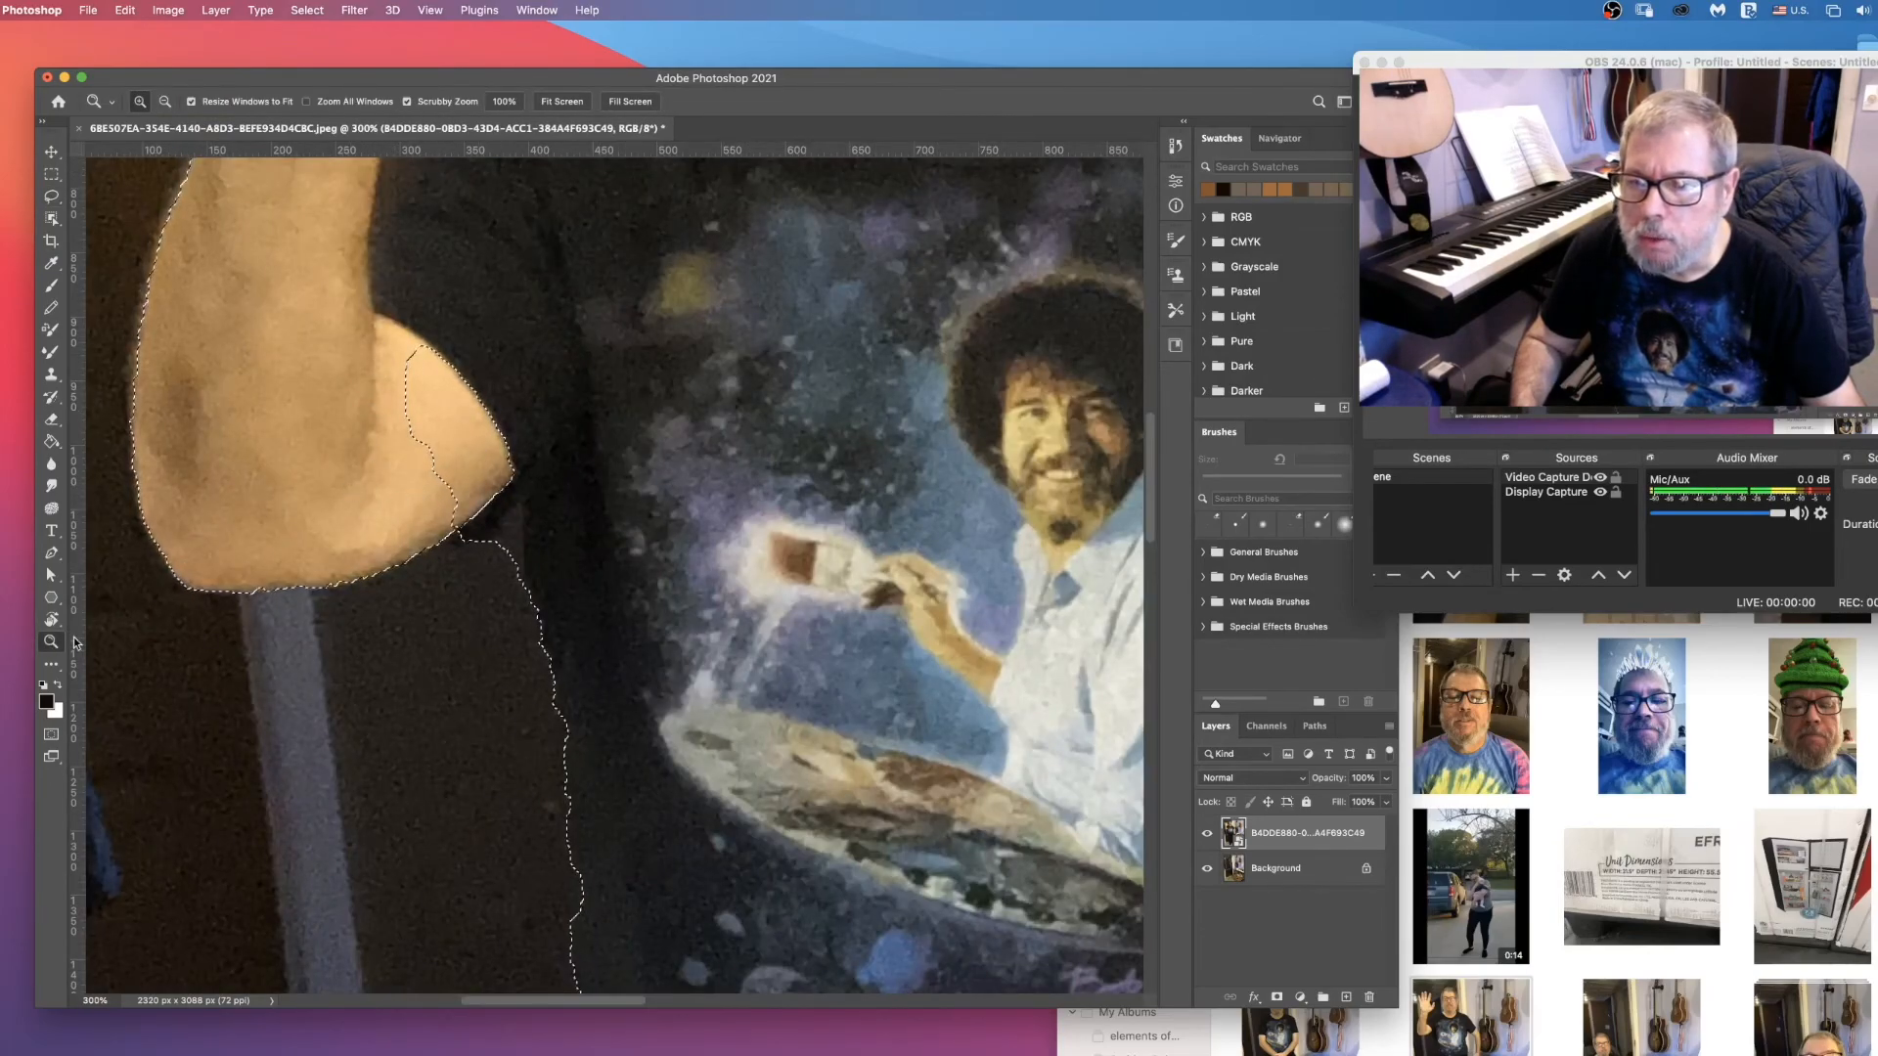
click(52, 198)
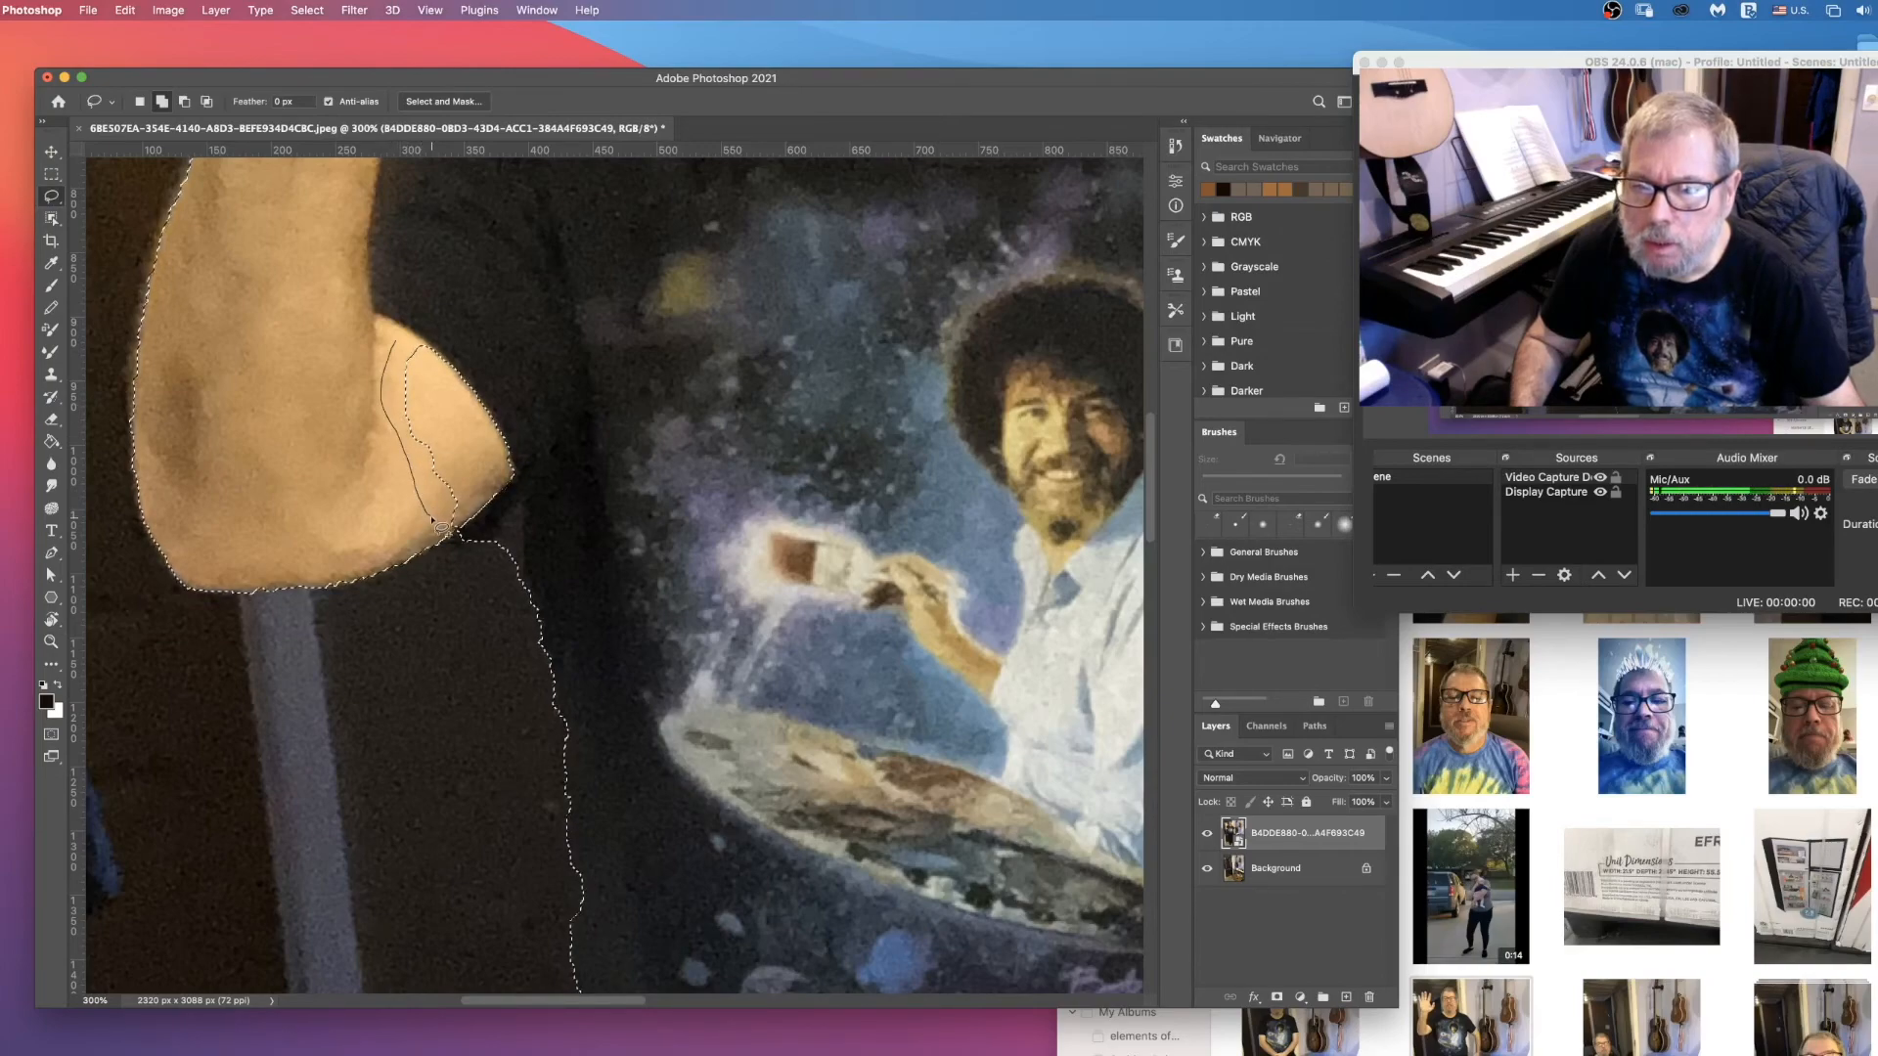
drag(438, 525, 456, 538)
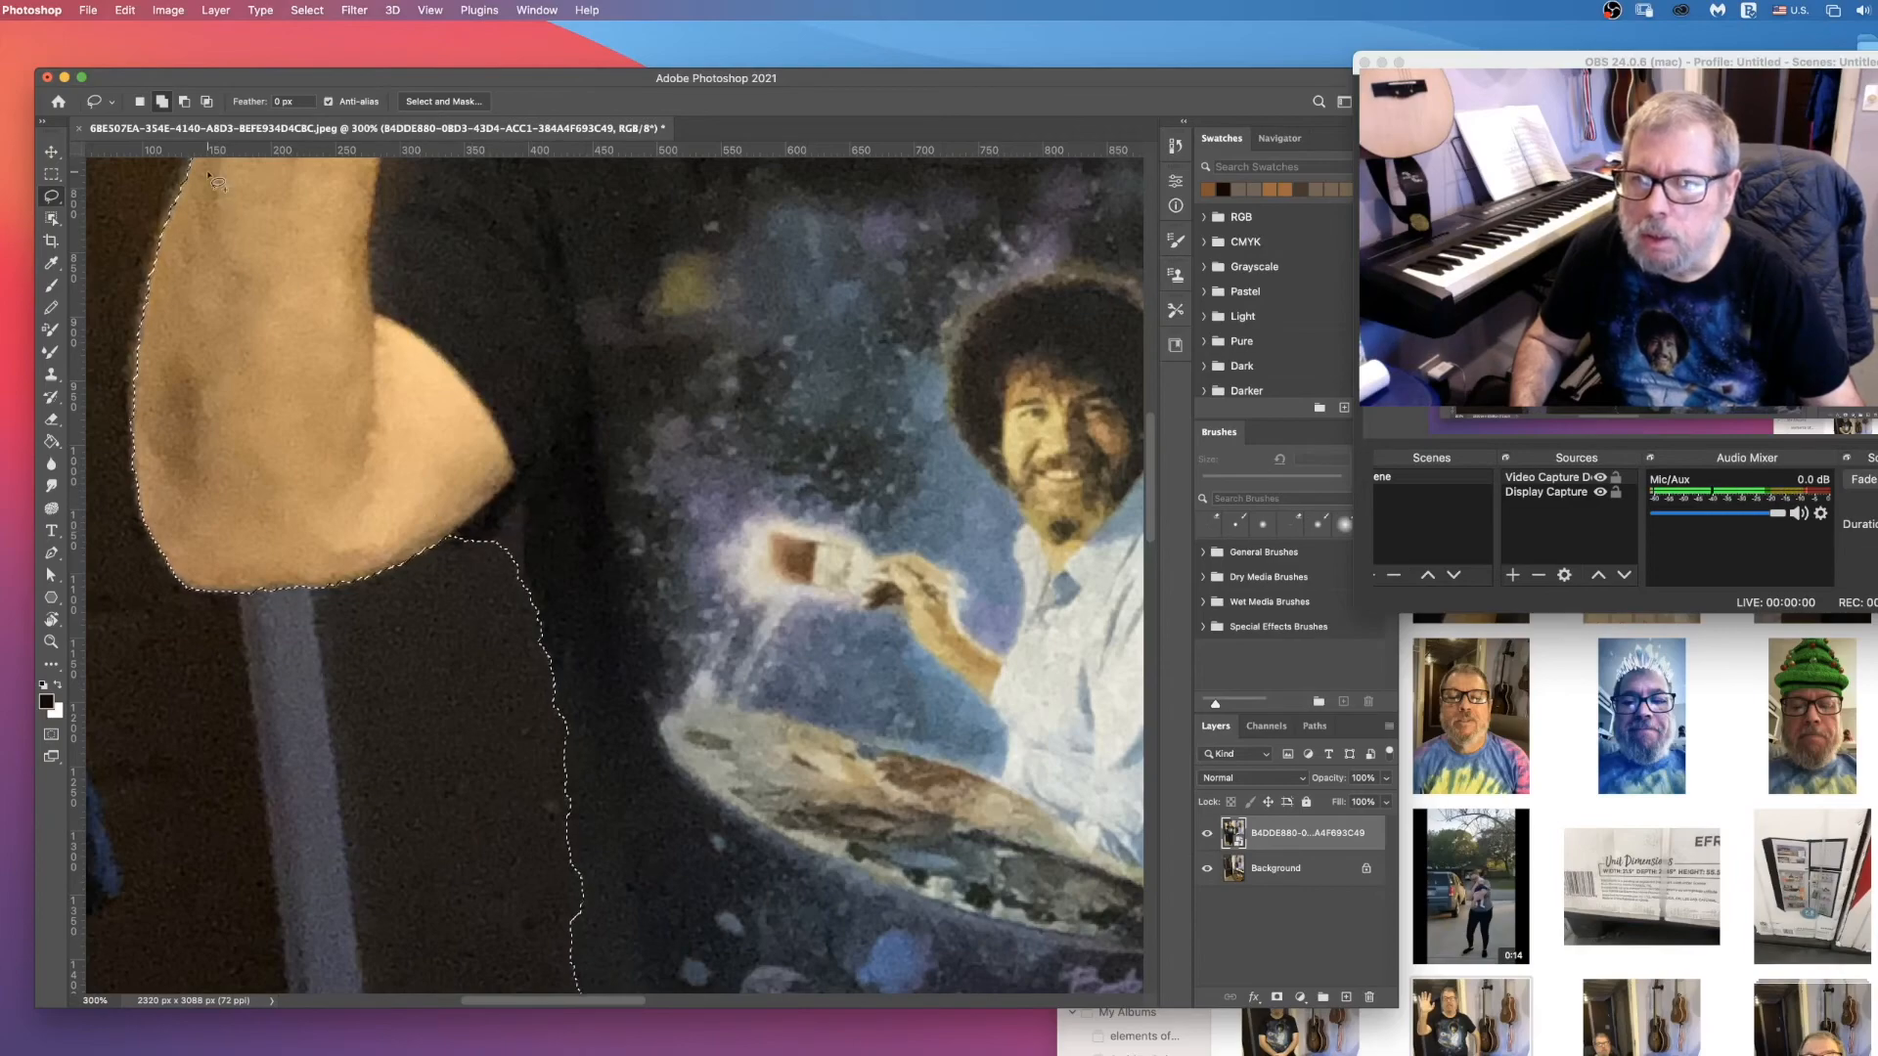
Step: Subtract the dark background wedge between the elbow and the shirt's side from the selection with the Lasso
click(183, 103)
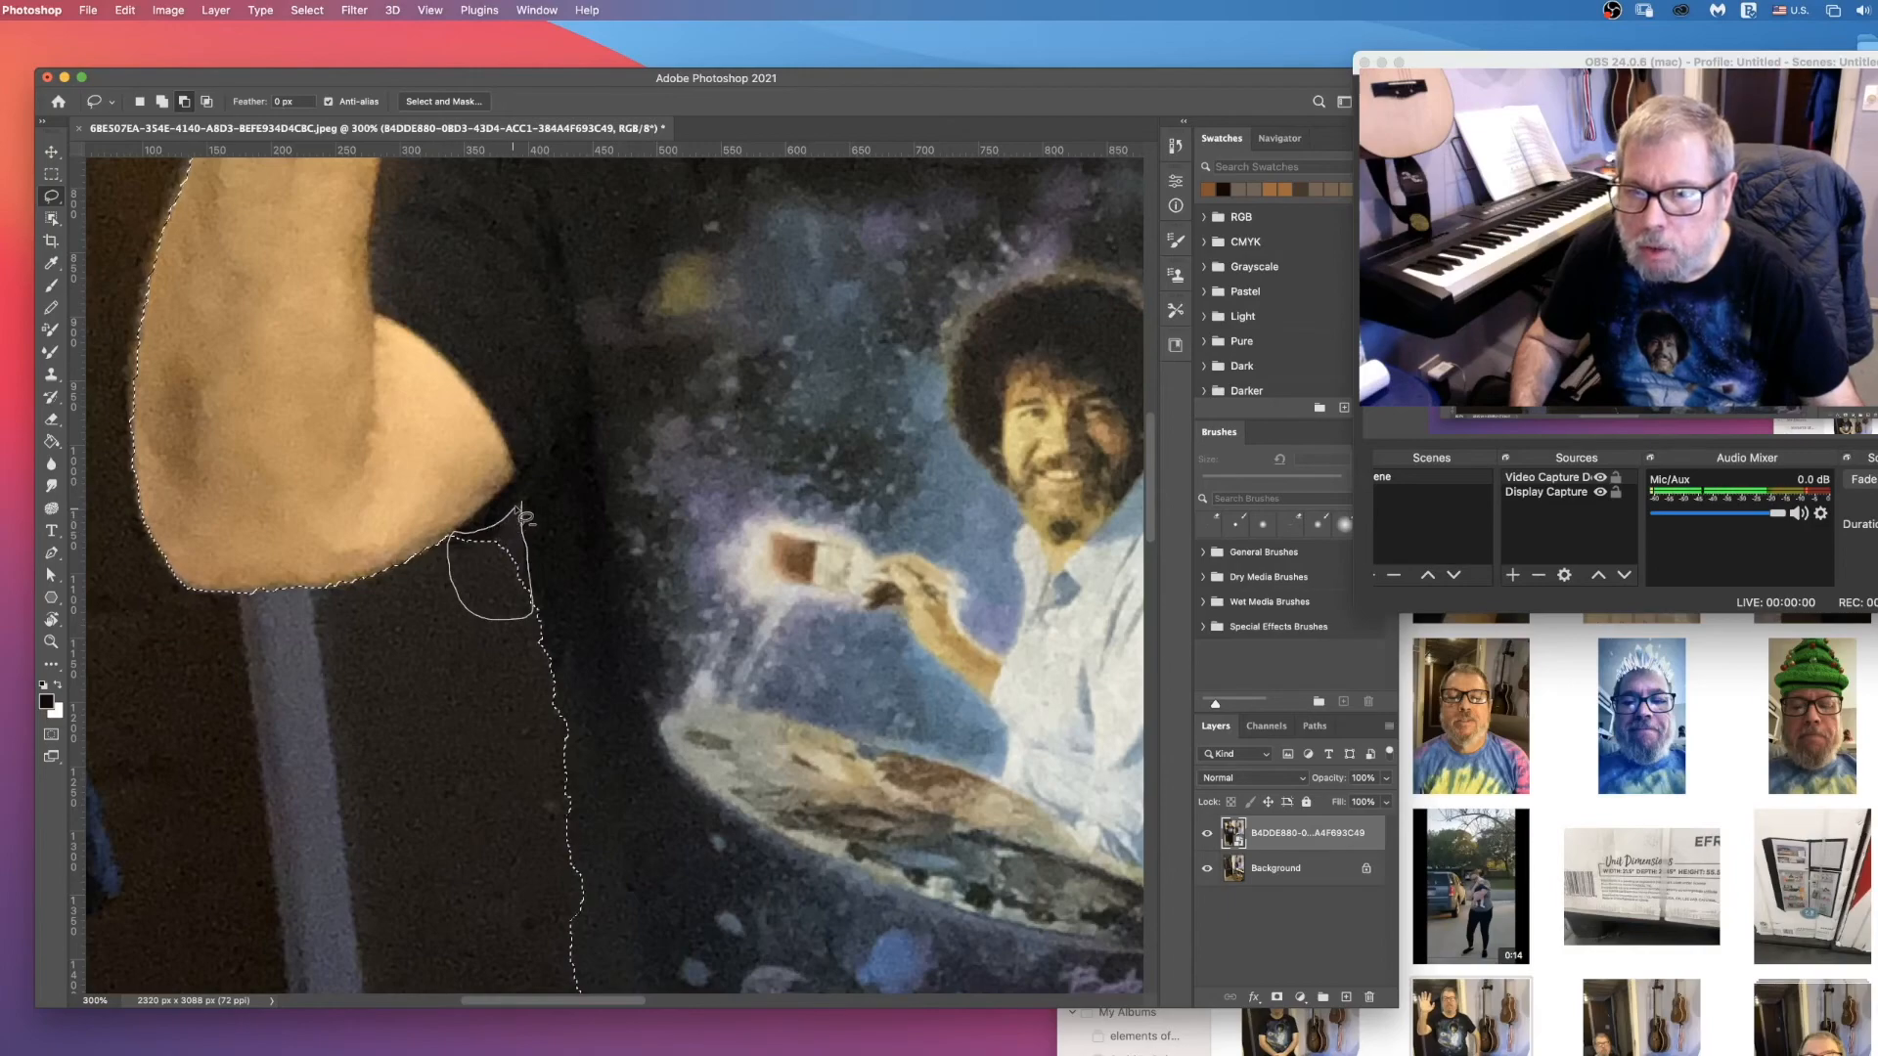
mouse_move(521, 502)
mouse_down()
mouse_move(458, 534)
mouse_move(440, 615)
mouse_move(538, 631)
mouse_up()
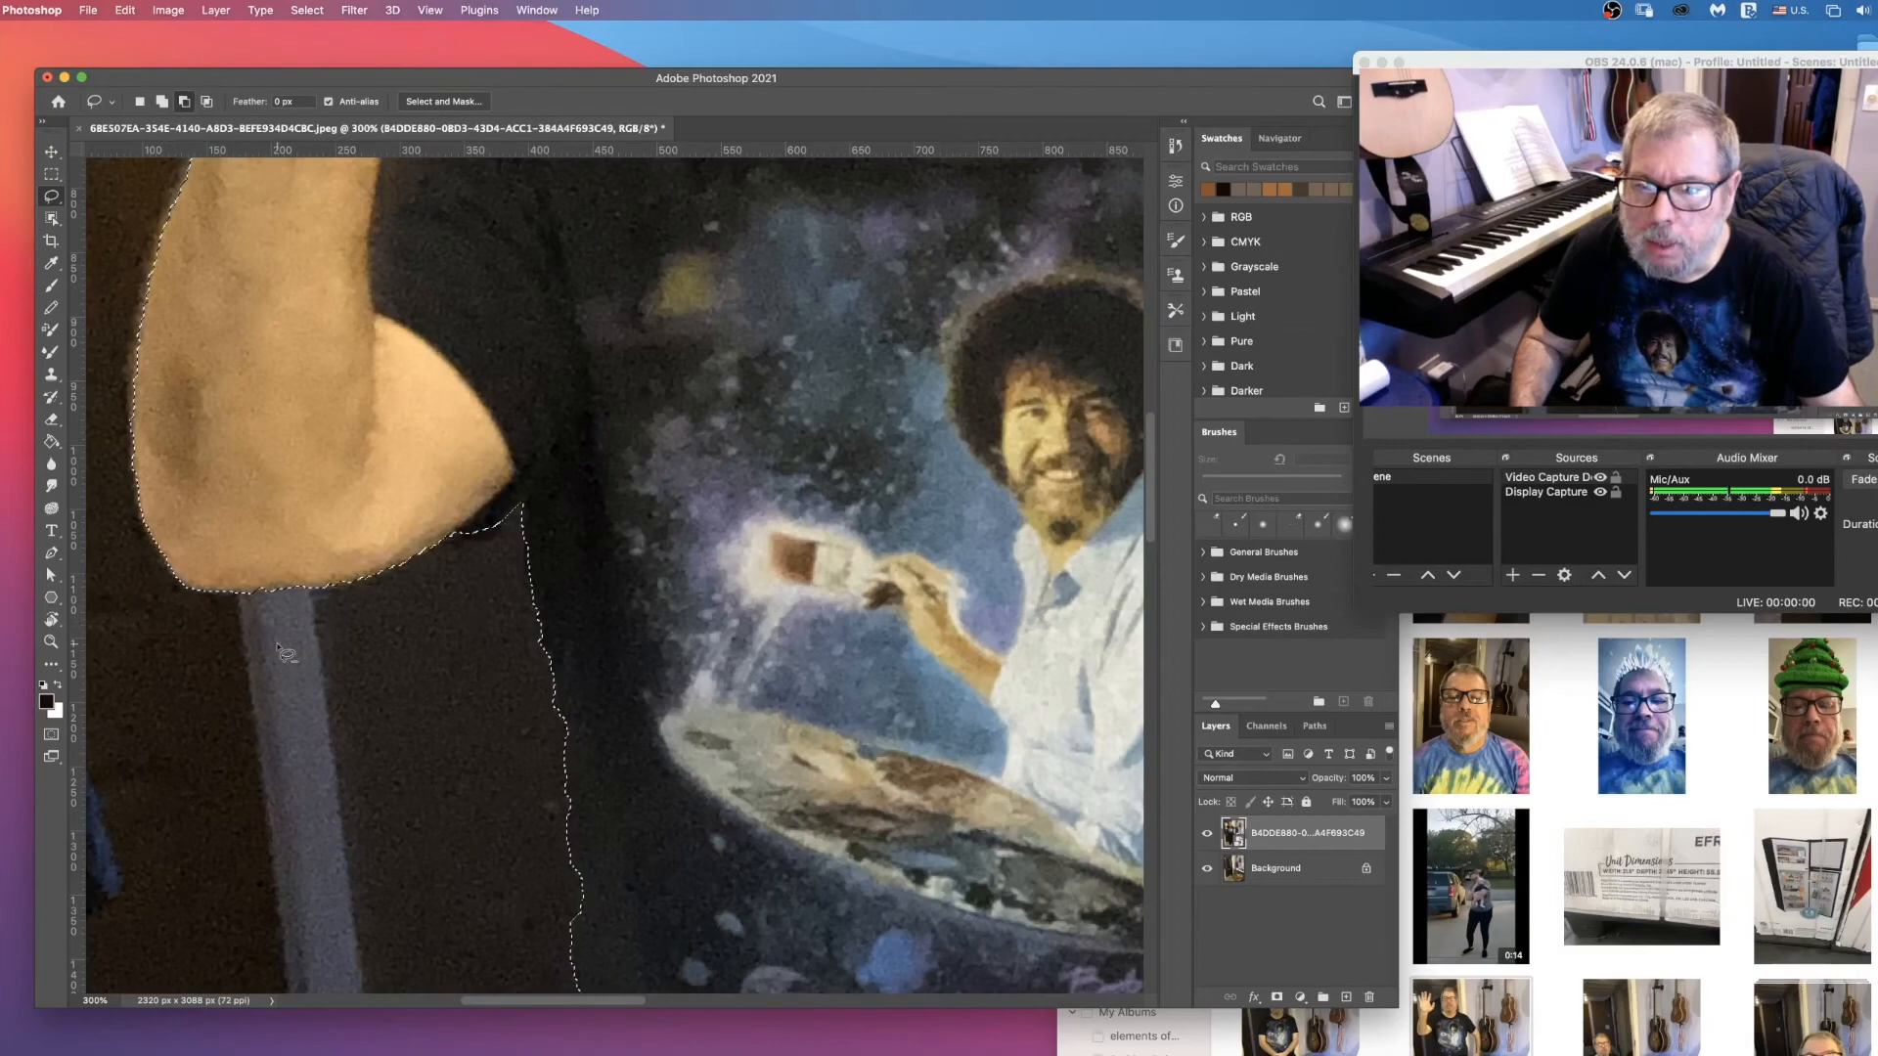
click(157, 102)
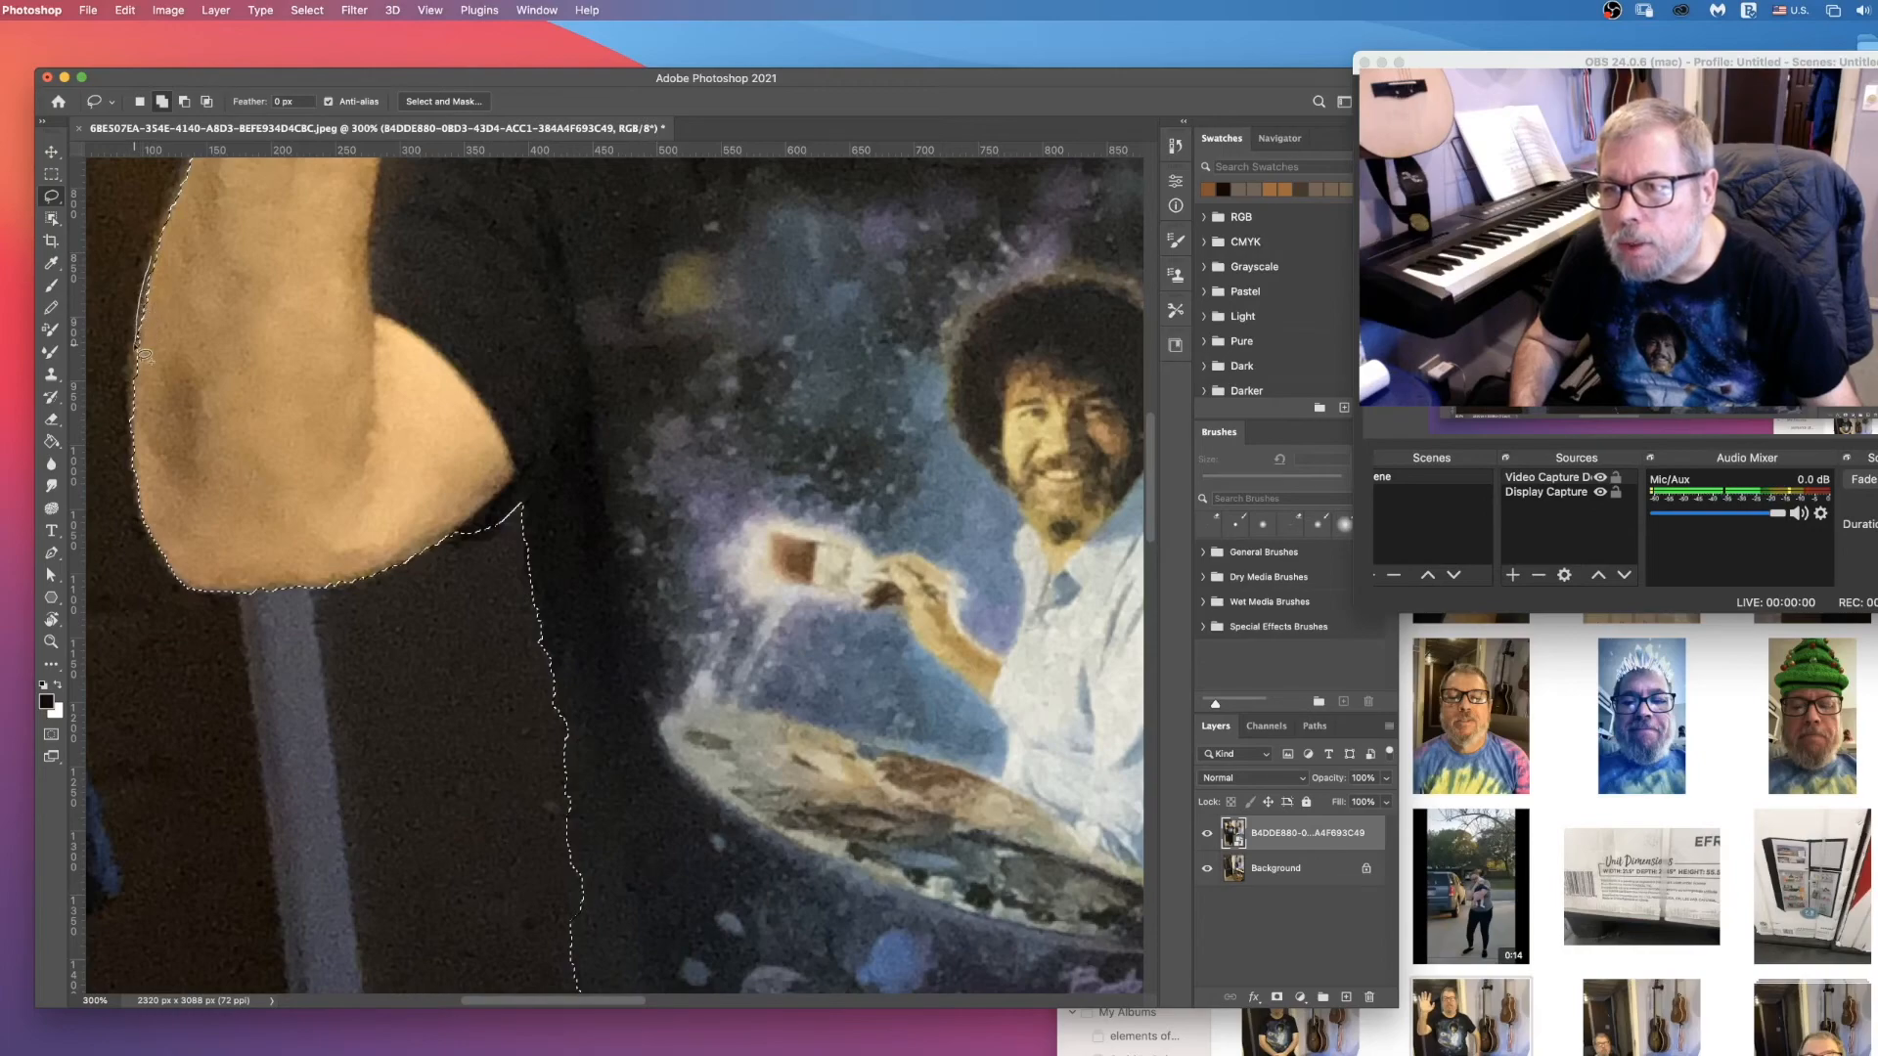
Step: Subtract the background in the notch between the raised hand's thumb and index finger from the selection
scroll(277, 545, up, 6)
scroll(277, 545, up, 3)
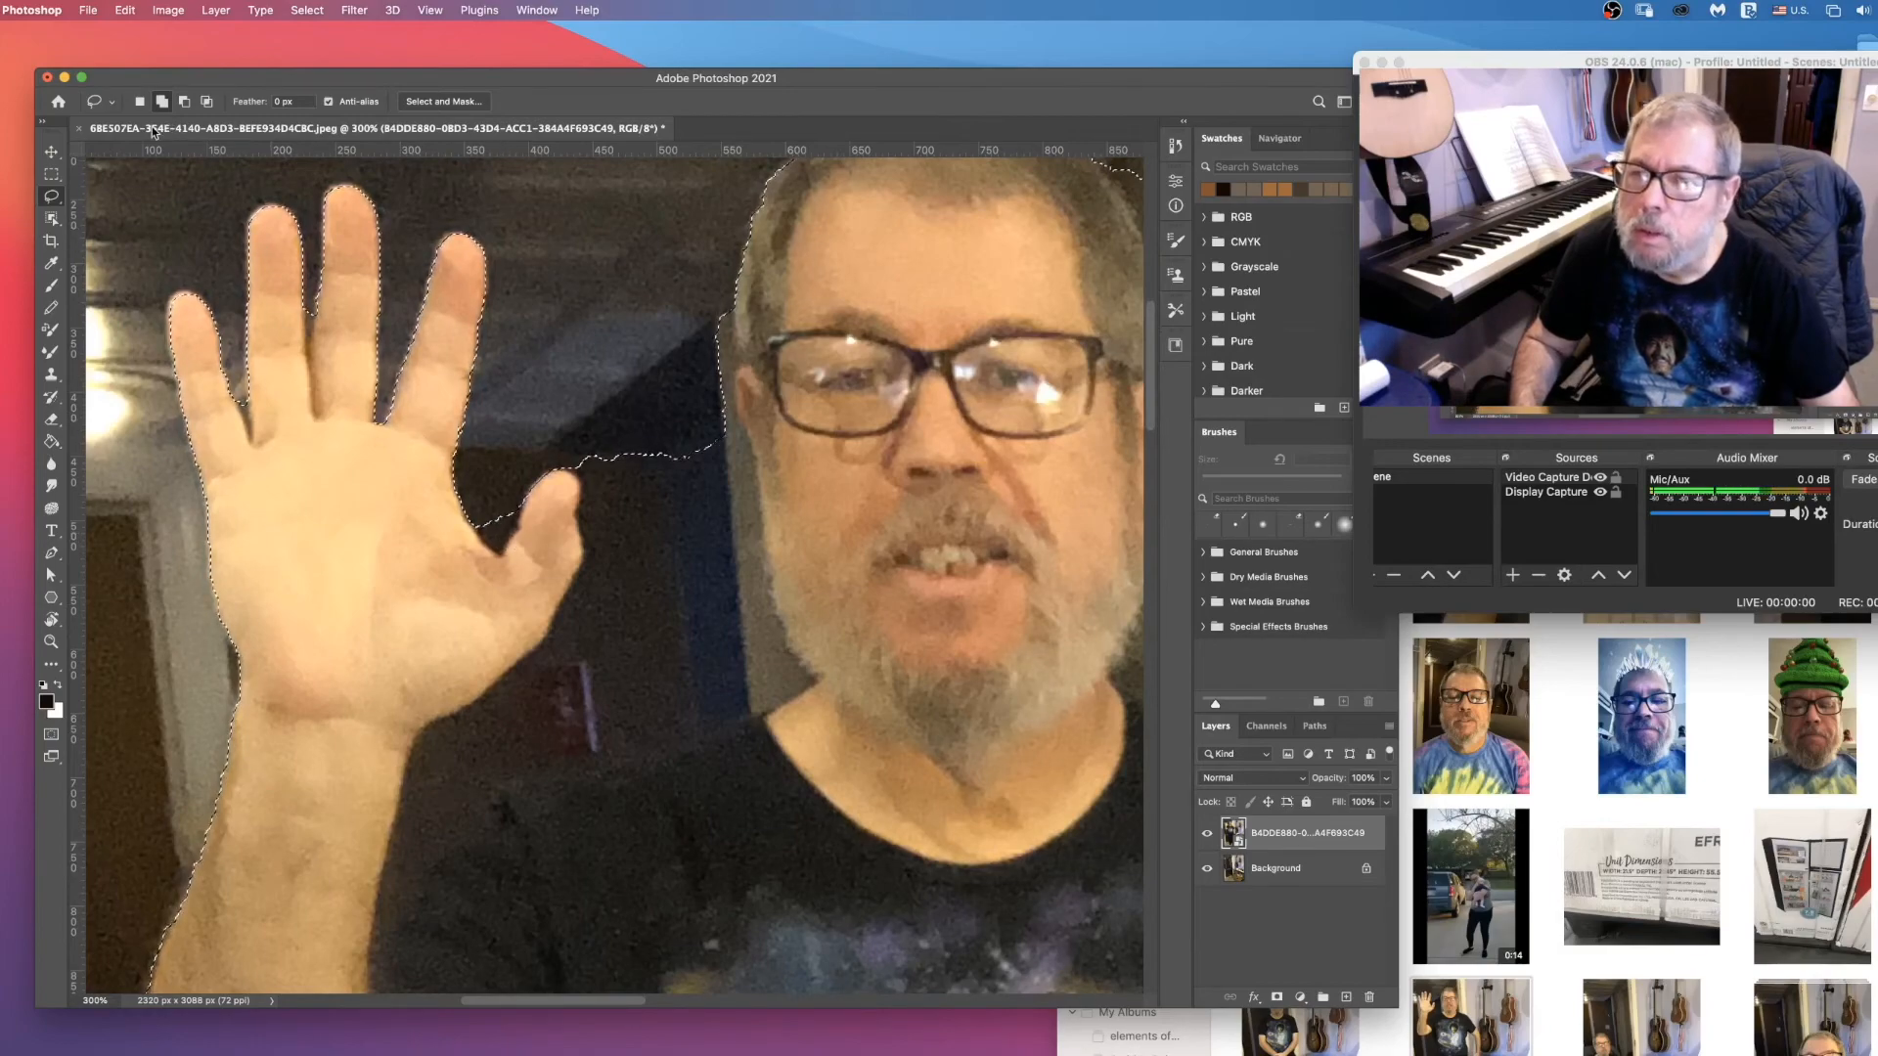
click(185, 103)
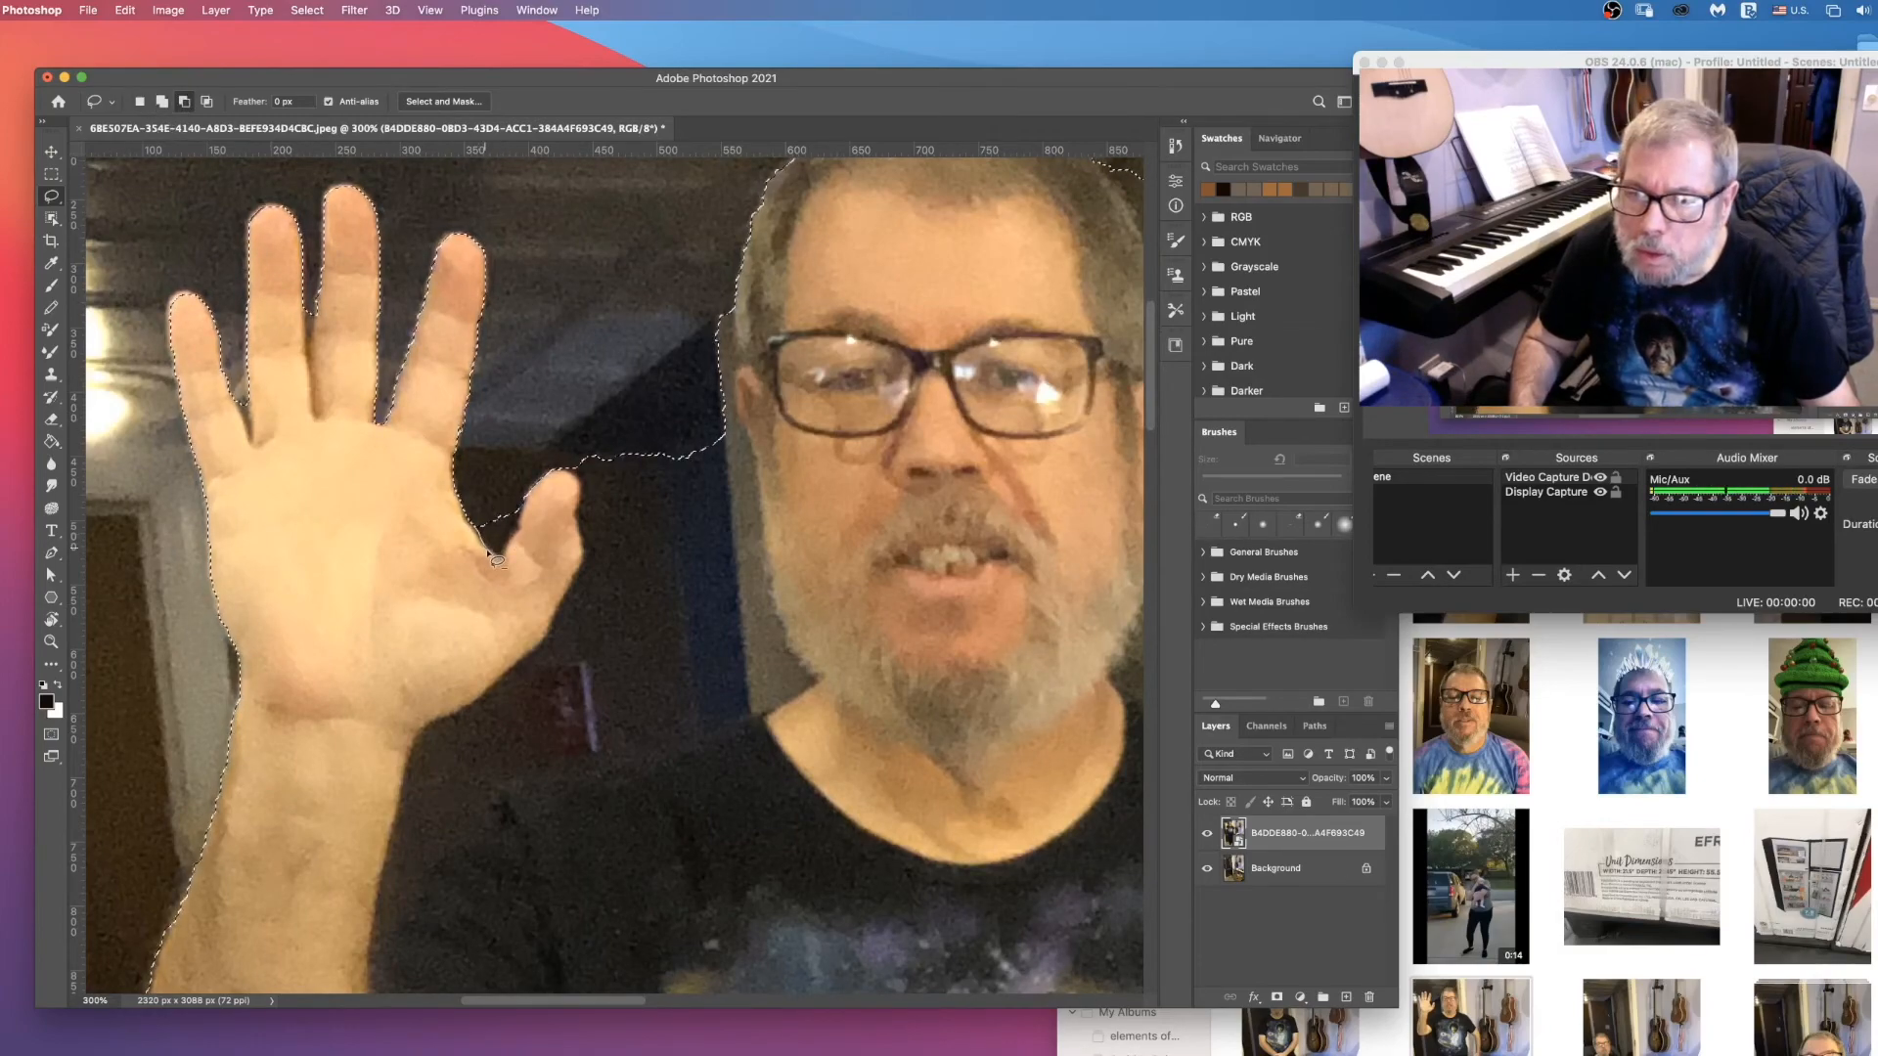
mouse_move(495, 558)
mouse_down()
mouse_move(516, 538)
mouse_move(525, 554)
mouse_up()
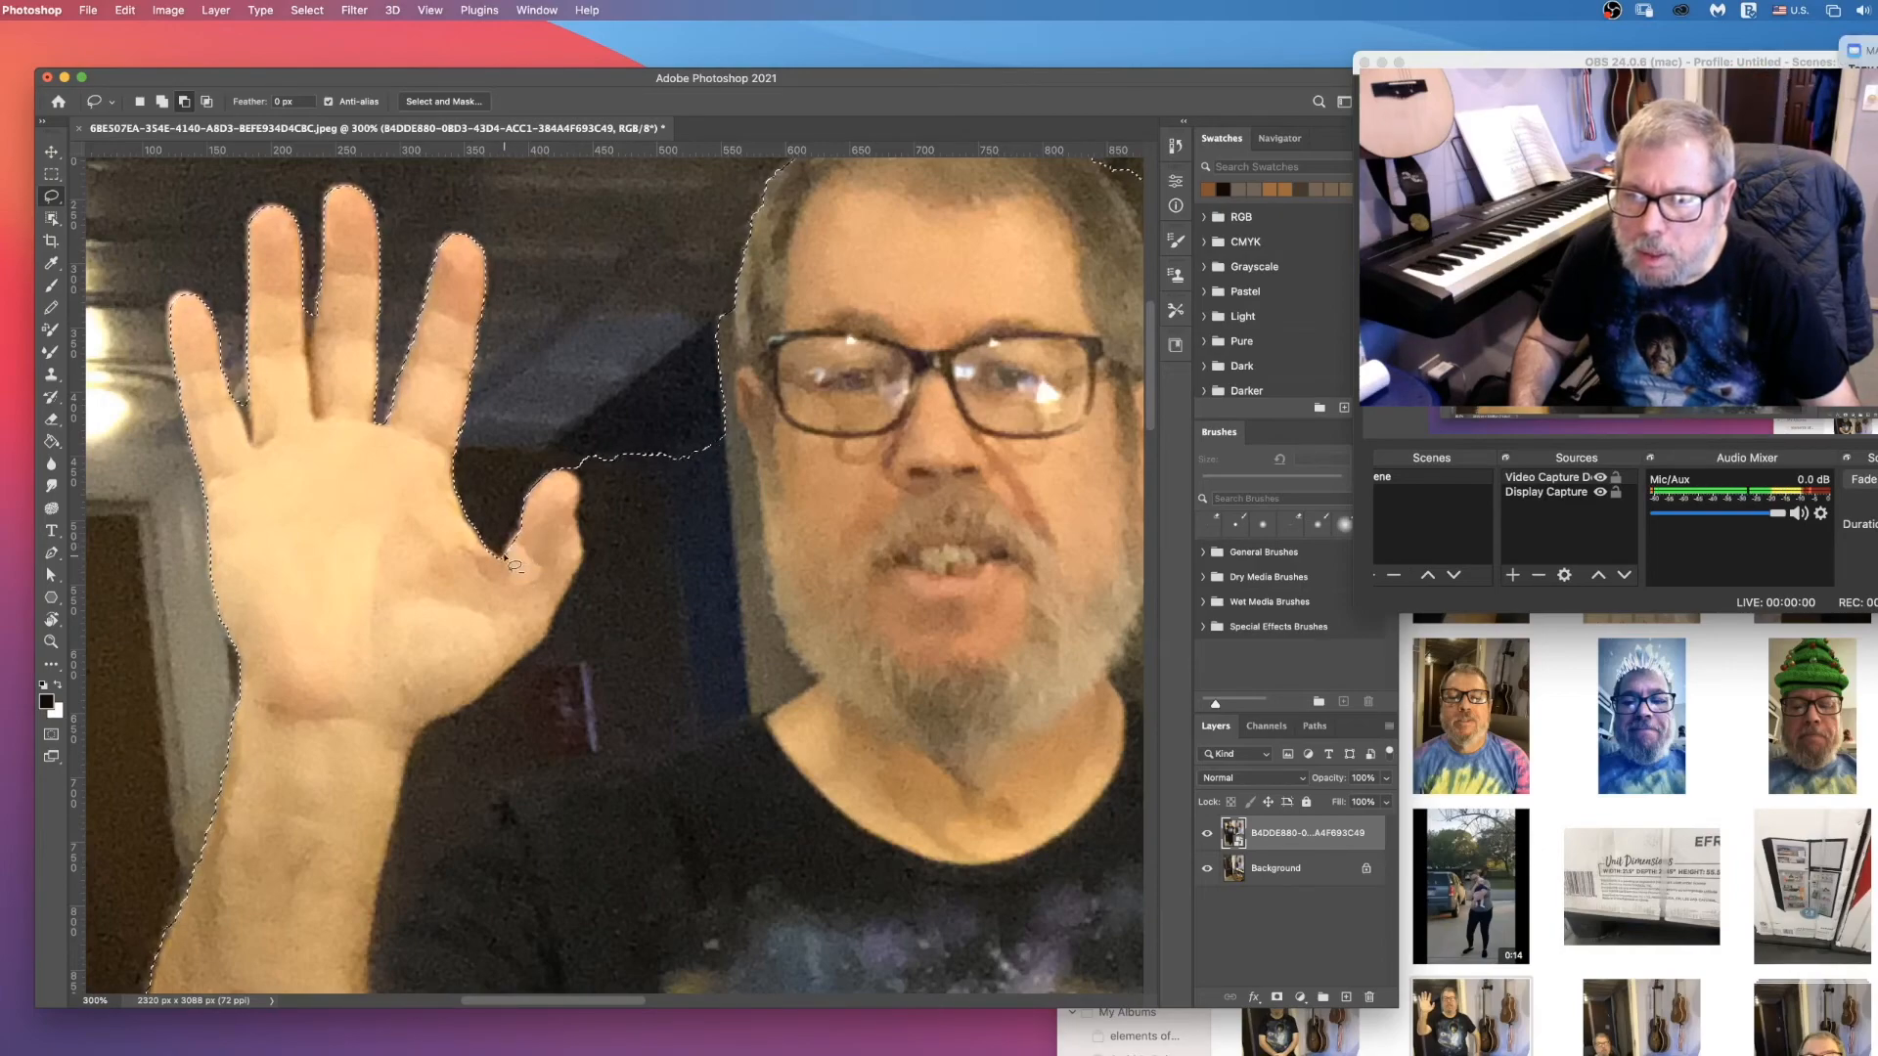
click(163, 101)
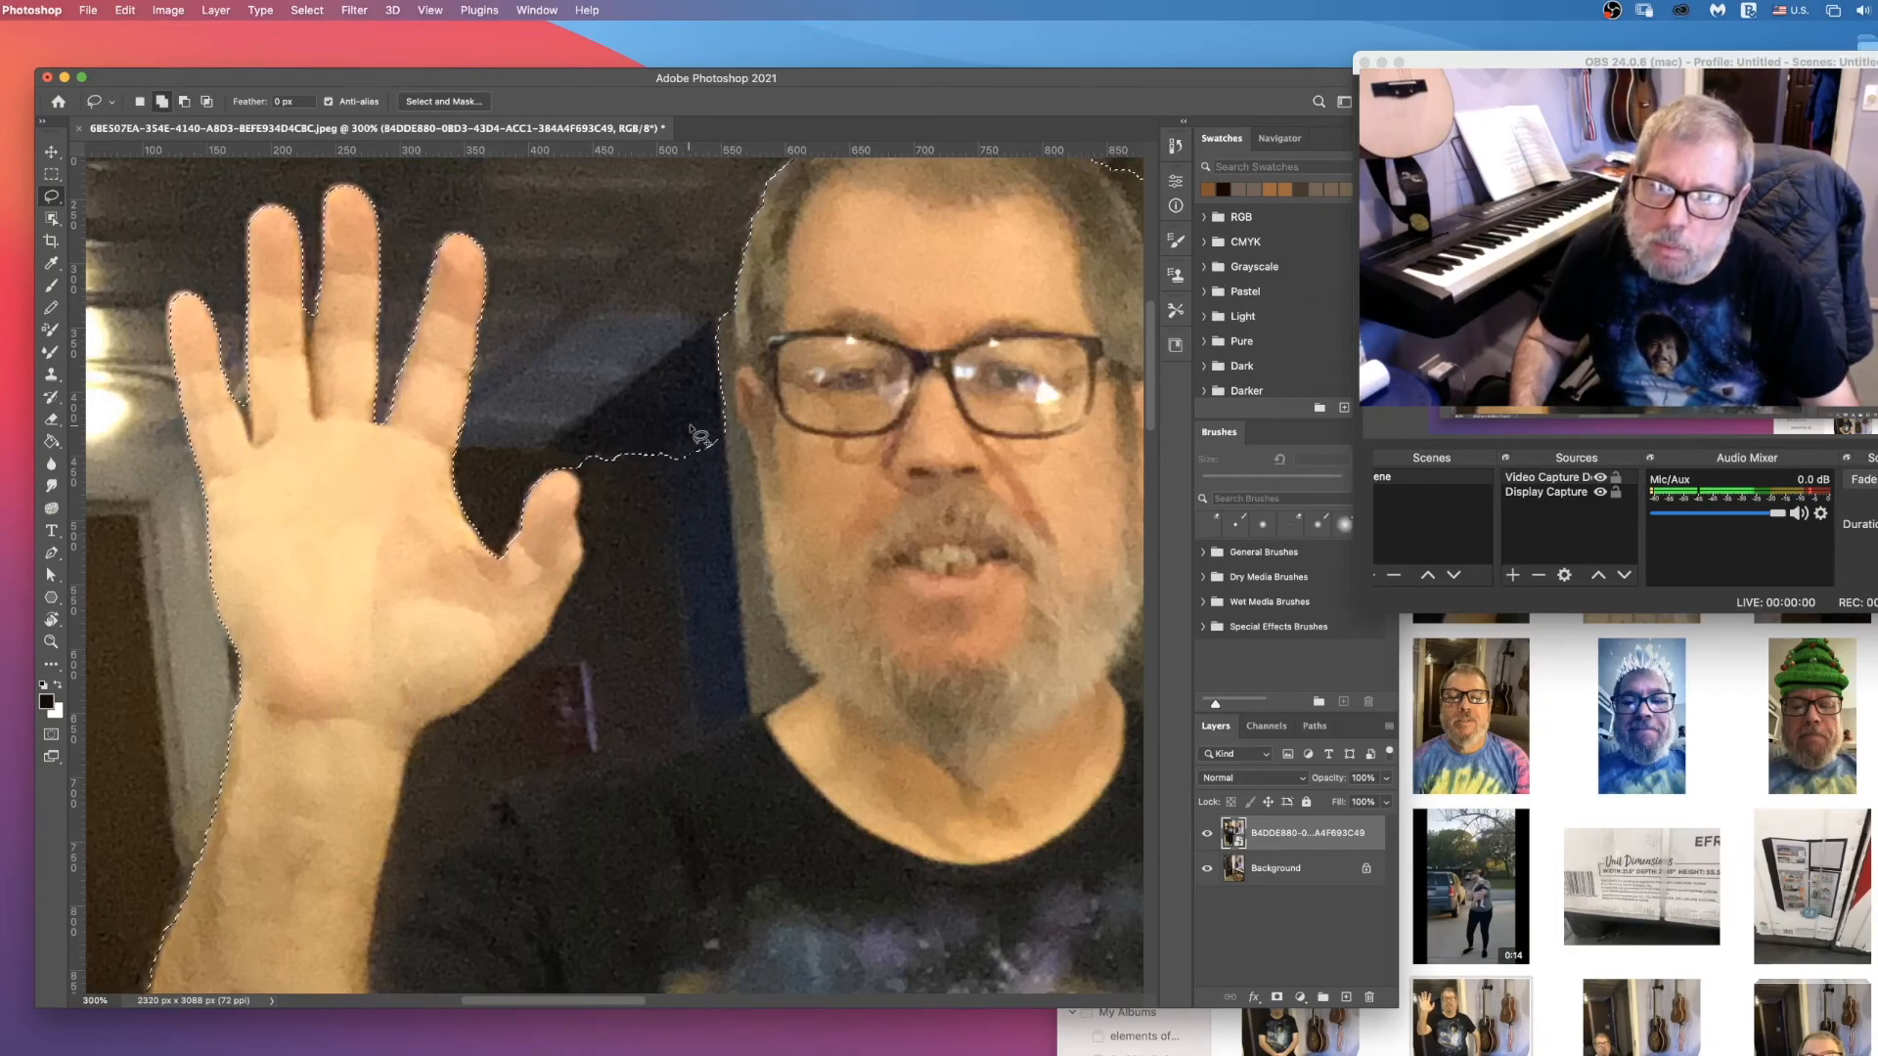
Step: Subtract the background area enclosed by the raised hand, forearm, shoulder and face from the selection with the Lasso
click(184, 102)
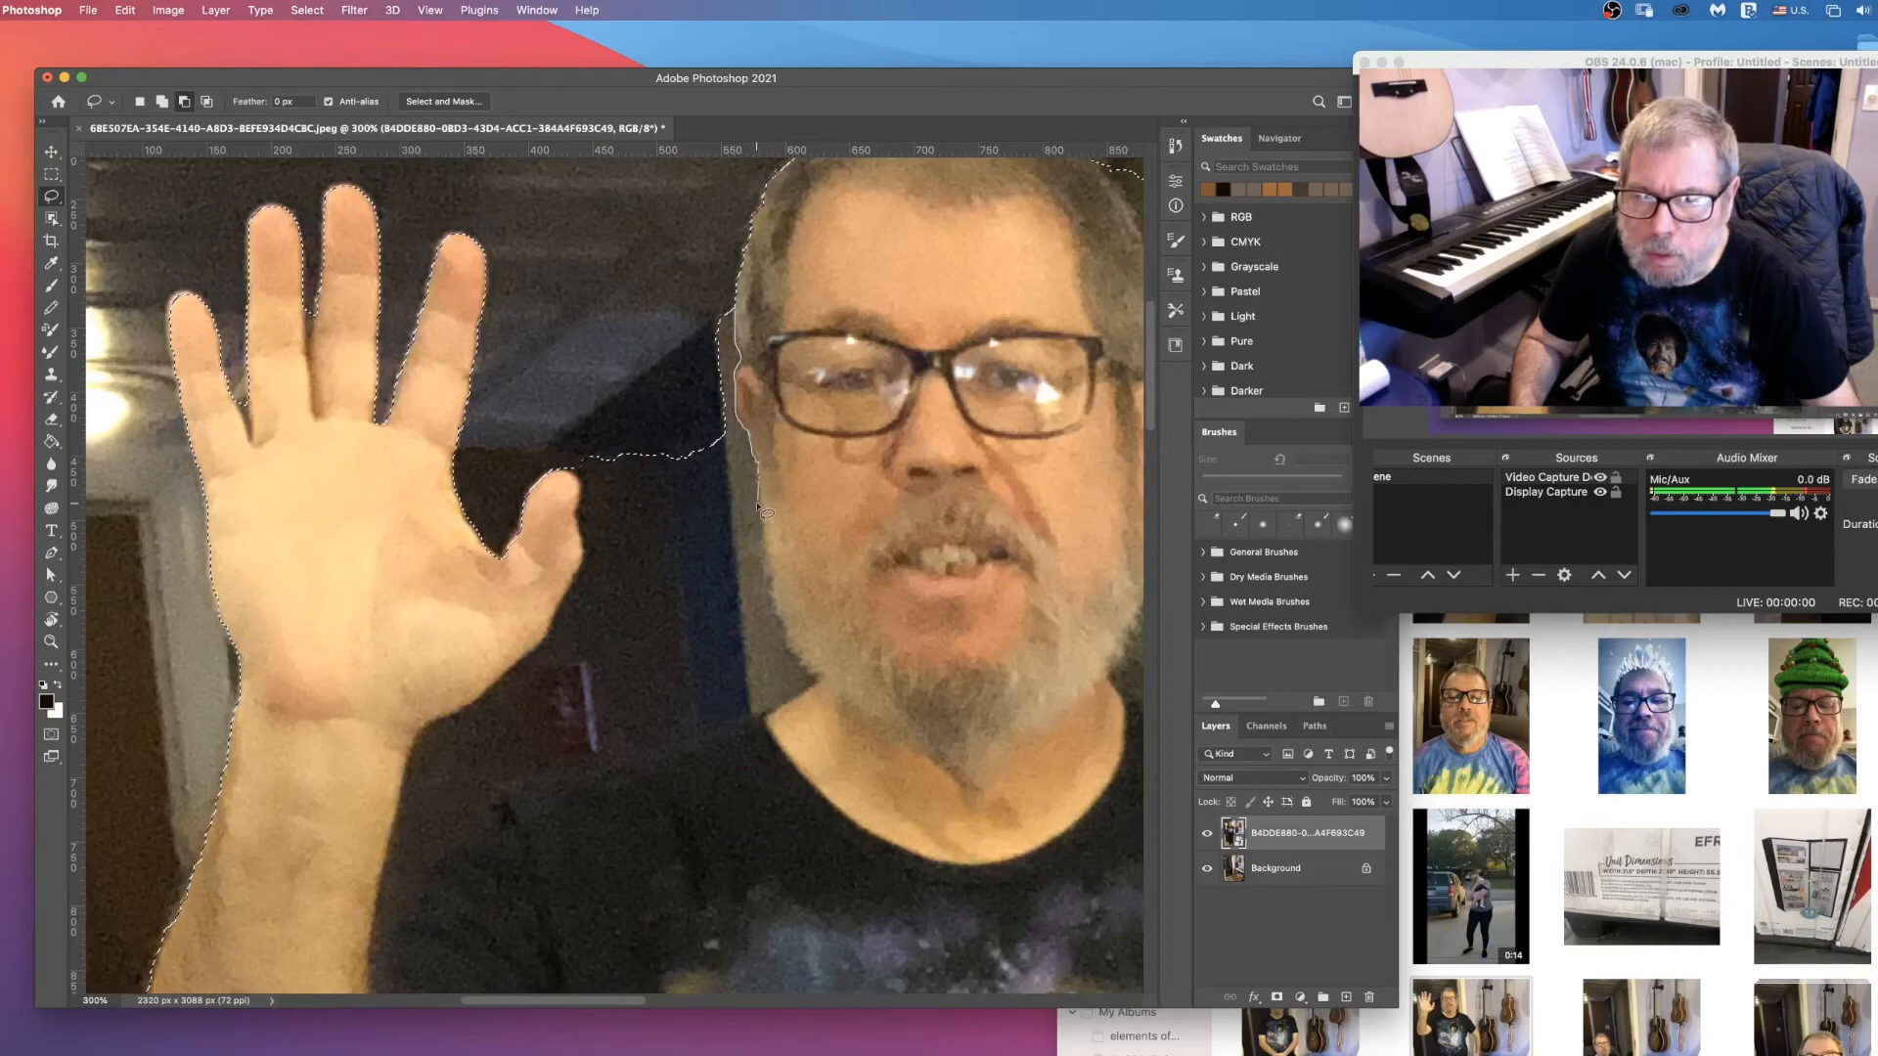
mouse_move(771, 541)
mouse_down()
mouse_move(779, 627)
mouse_move(741, 713)
mouse_move(650, 765)
mouse_move(507, 777)
mouse_move(408, 921)
mouse_move(376, 933)
mouse_move(419, 726)
mouse_move(499, 687)
mouse_move(580, 528)
mouse_up()
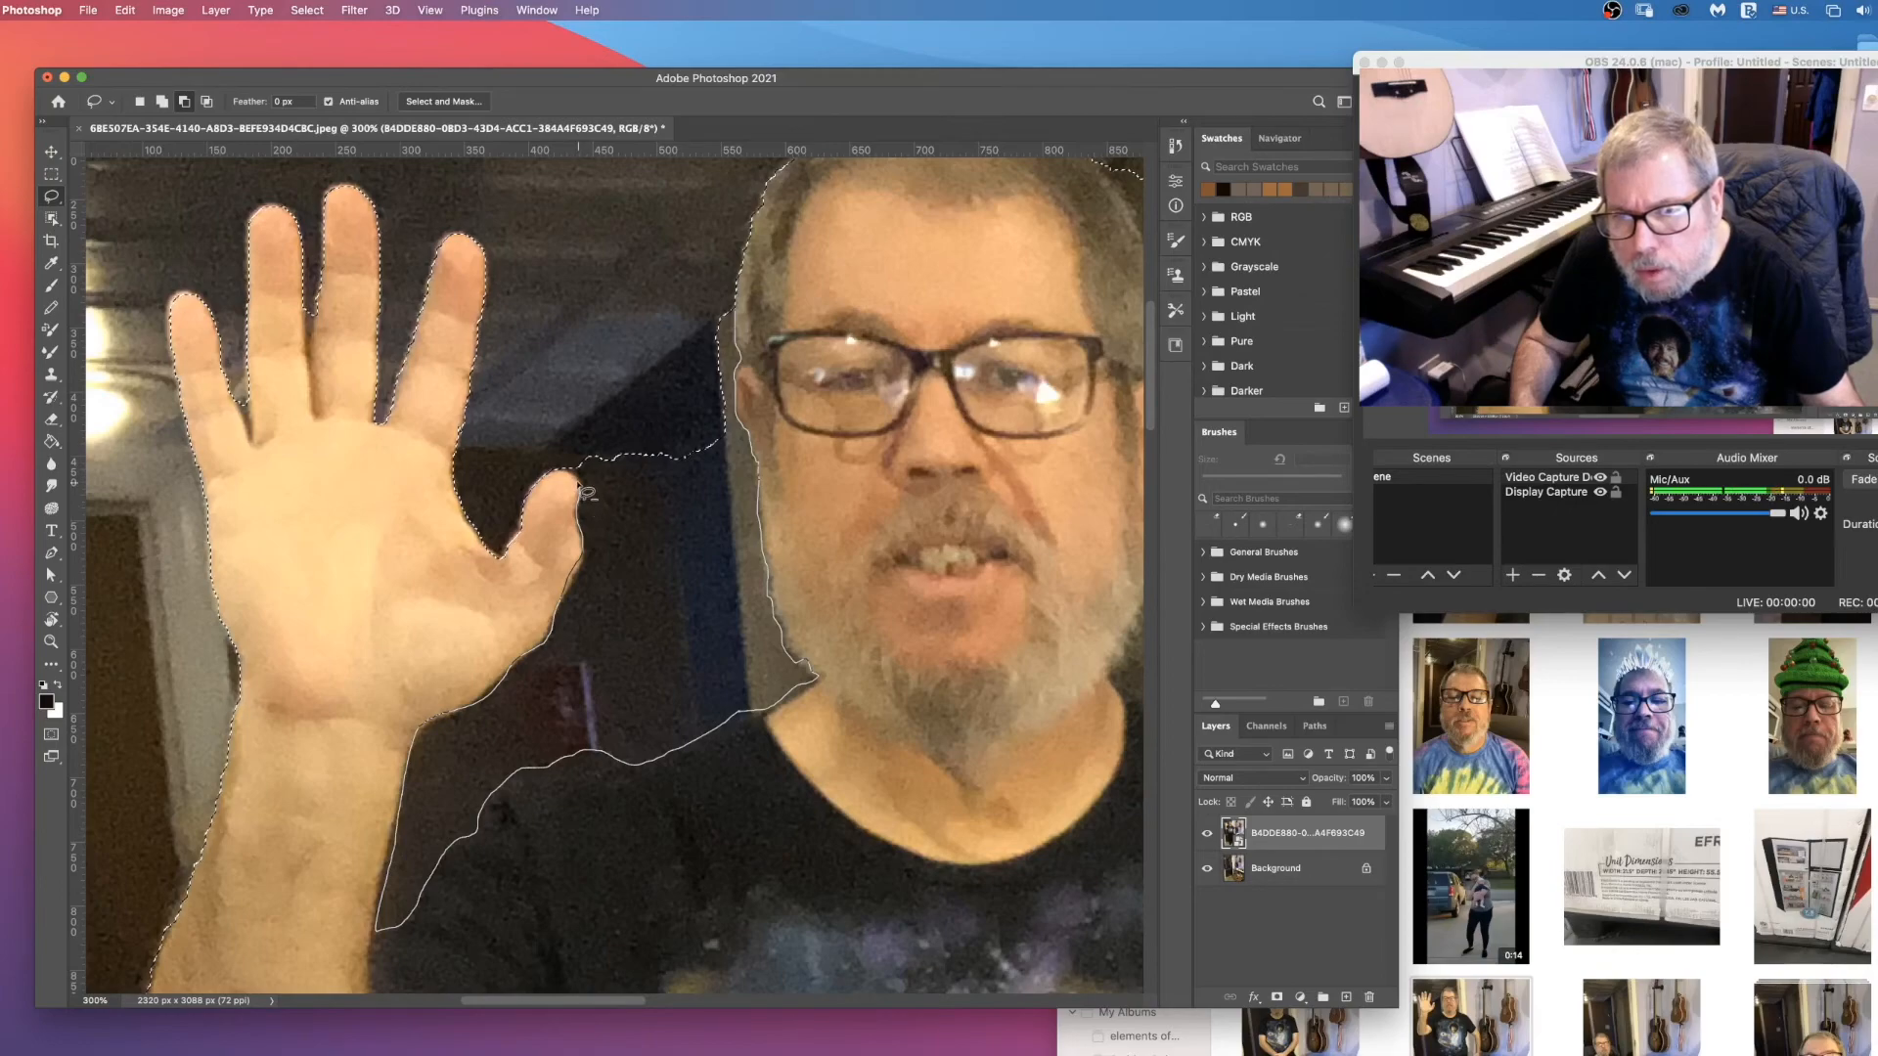
mouse_move(579, 484)
mouse_down()
mouse_move(601, 241)
mouse_move(651, 239)
mouse_up()
drag(730, 296, 731, 299)
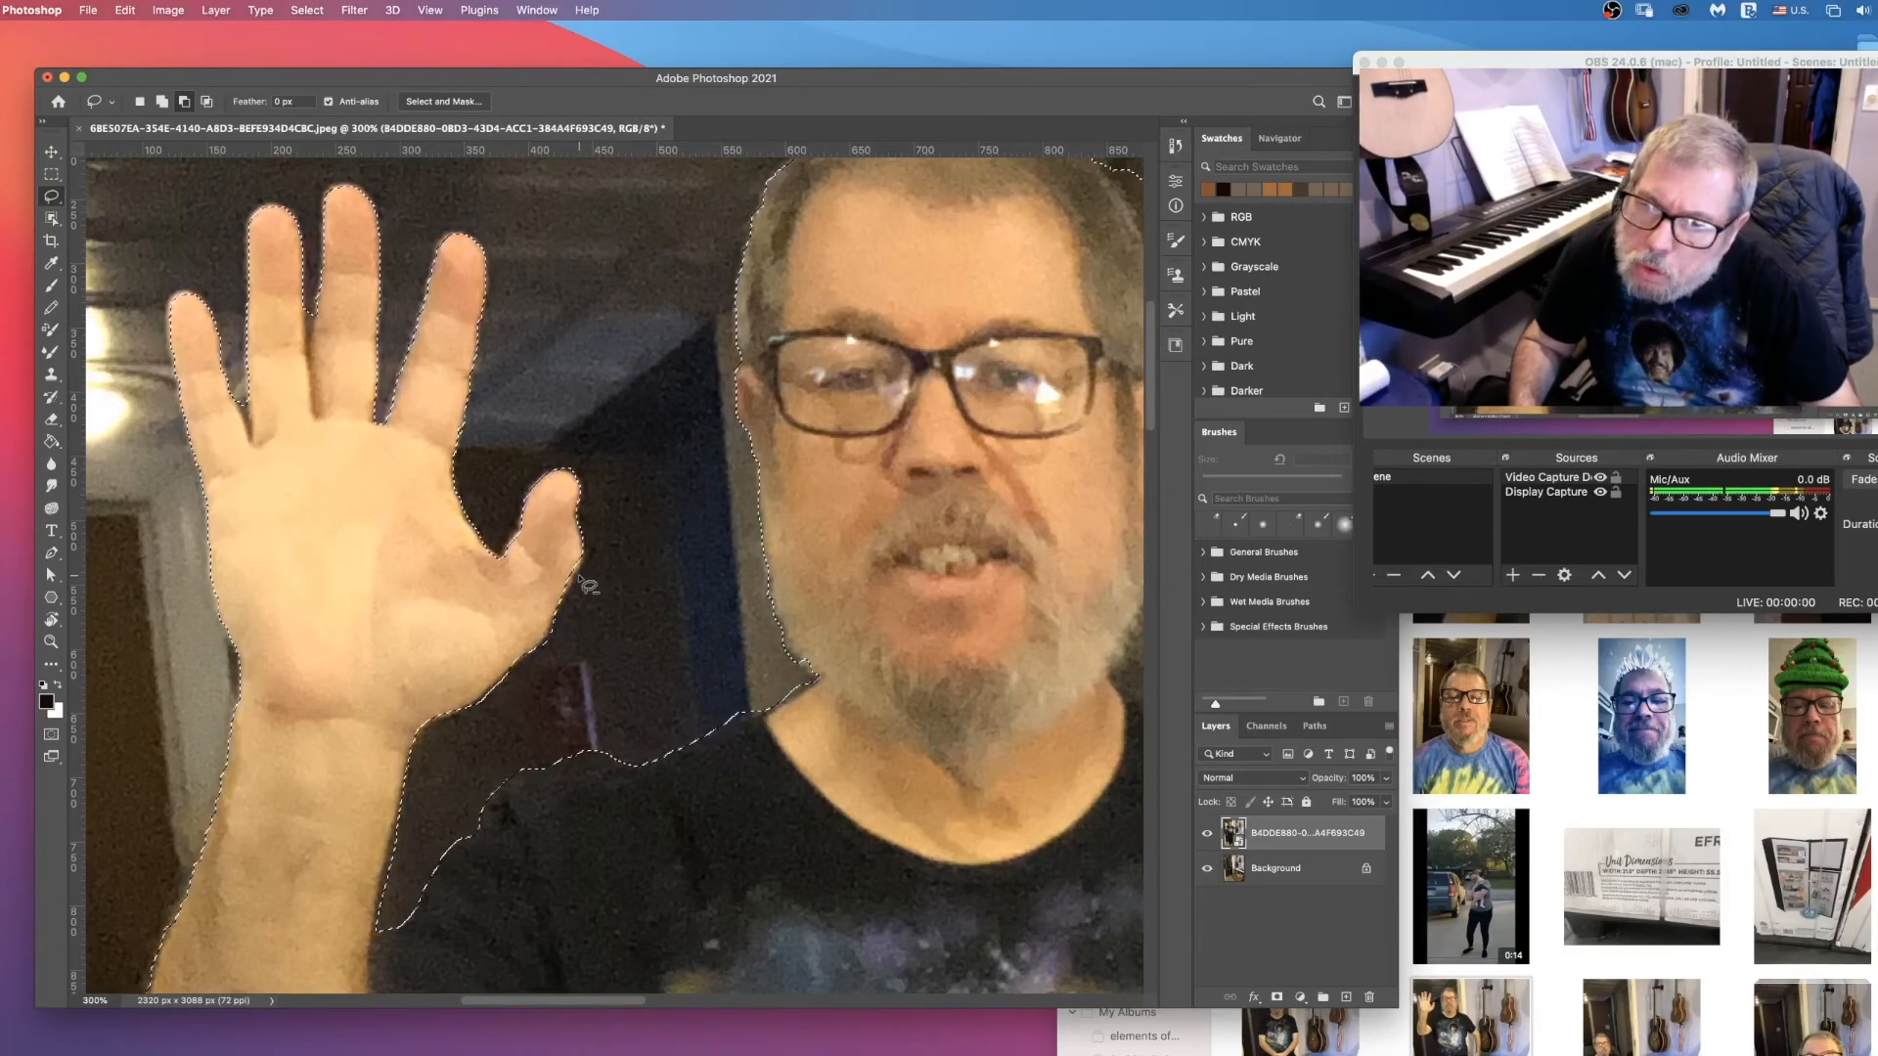
Step: Trim the selection along the forearm's inner edge down to the shirt sleeve by subtracting leftover background
click(162, 102)
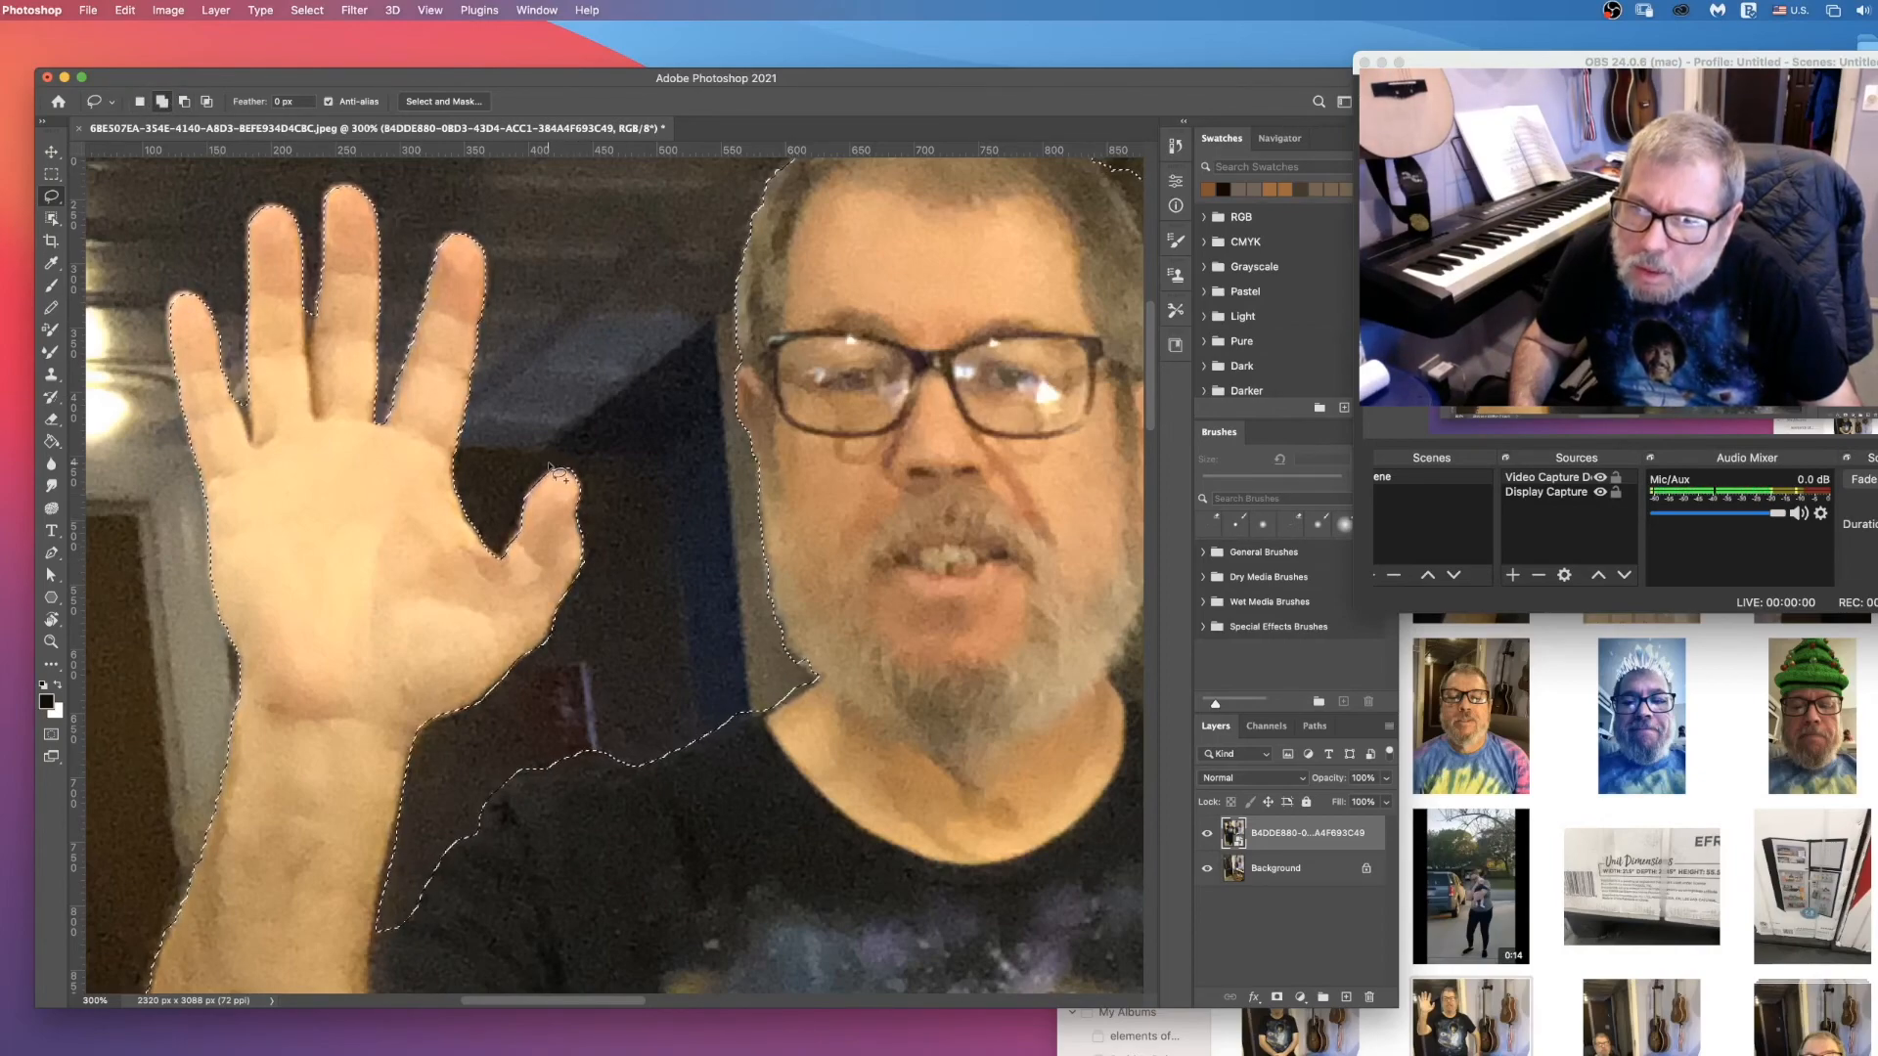
click(184, 102)
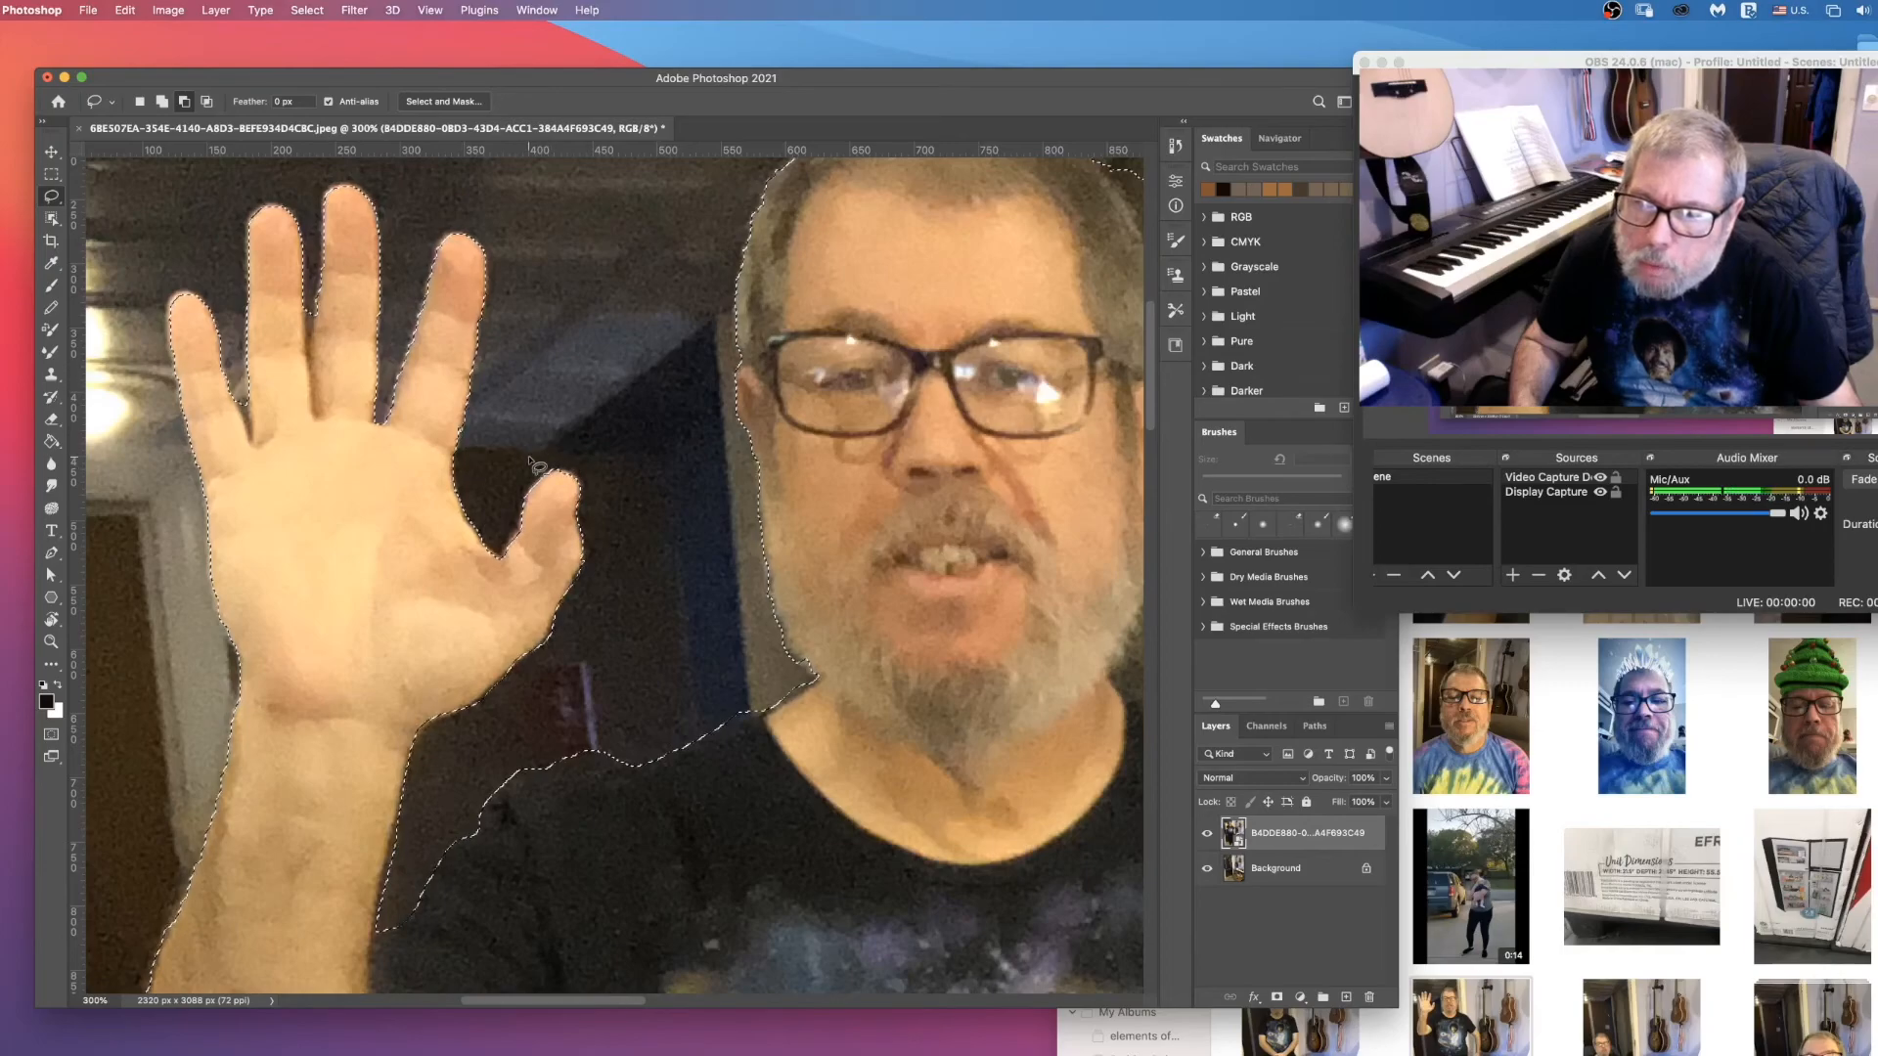
scroll(650, 665, down, 10)
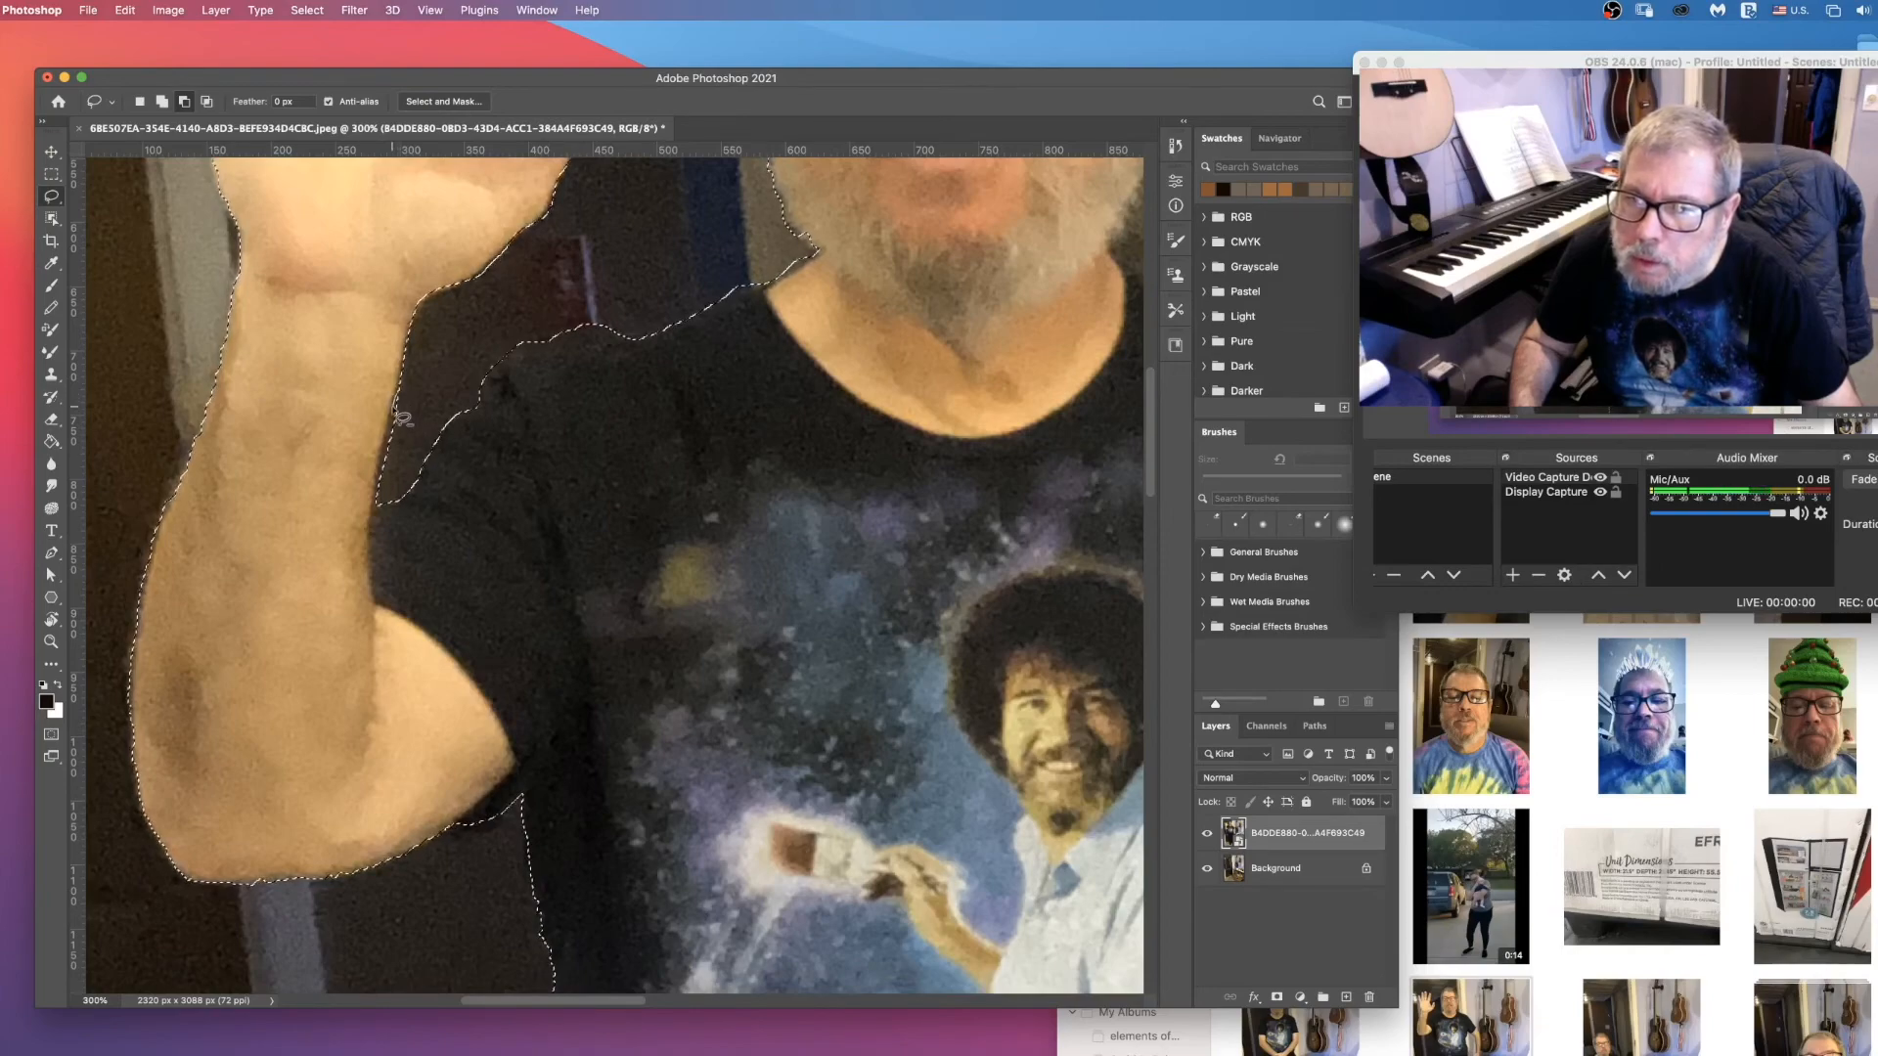
drag(391, 420, 387, 516)
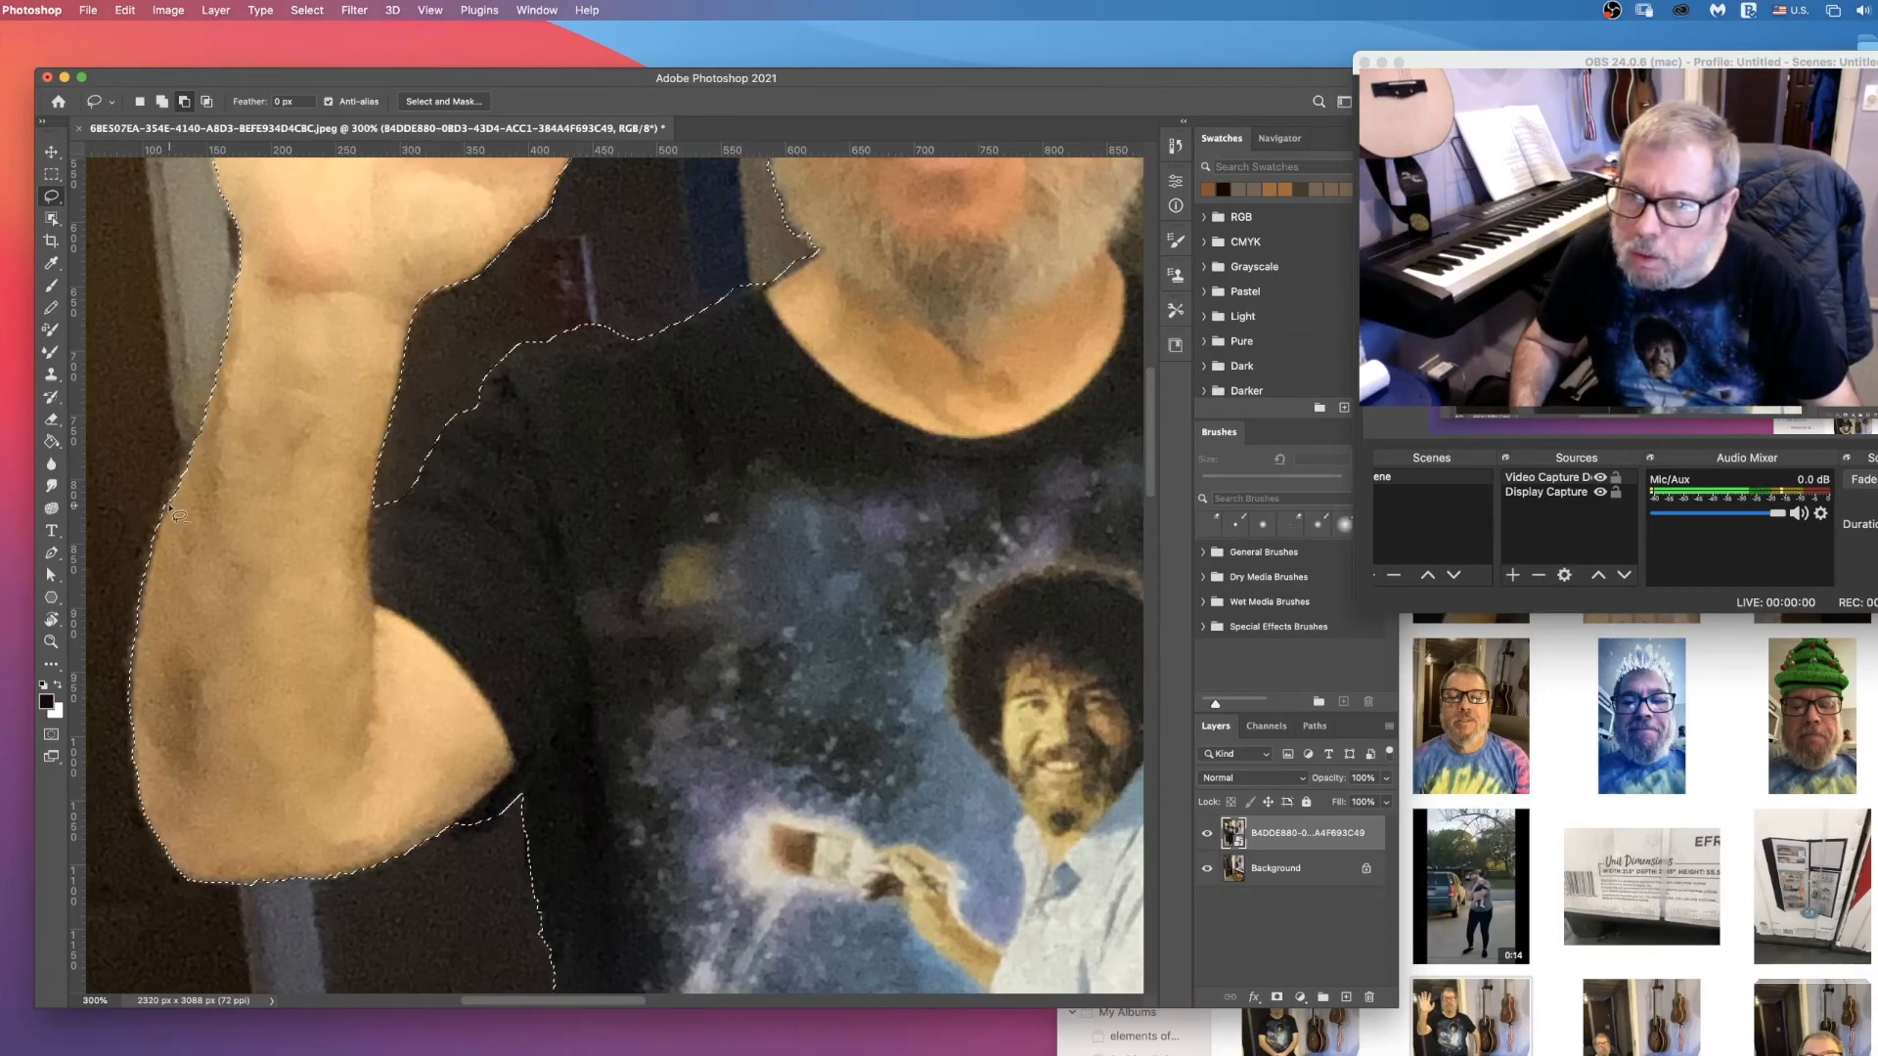
Step: Subtract the floor gap between the lower legs, from the feet up to the wooden threshold, from the selection
scroll(479, 846, down, 6)
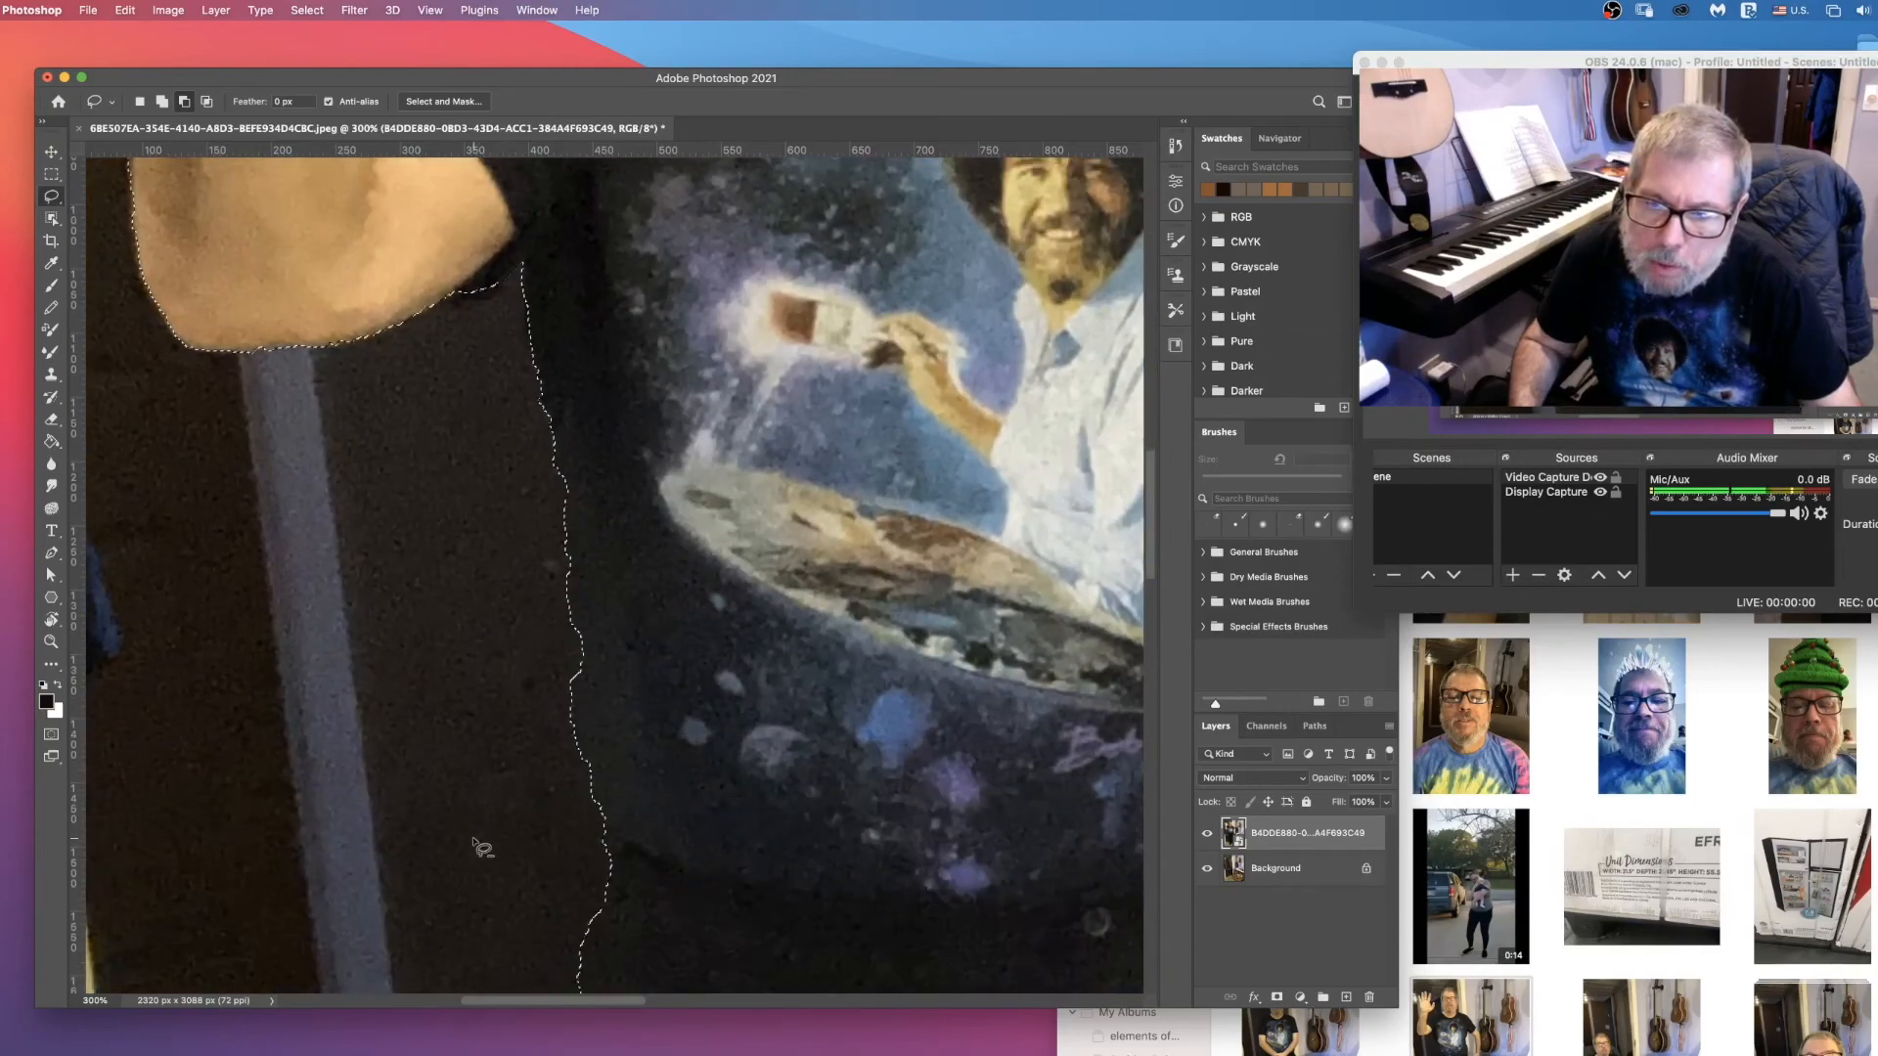
scroll(479, 846, down, 10)
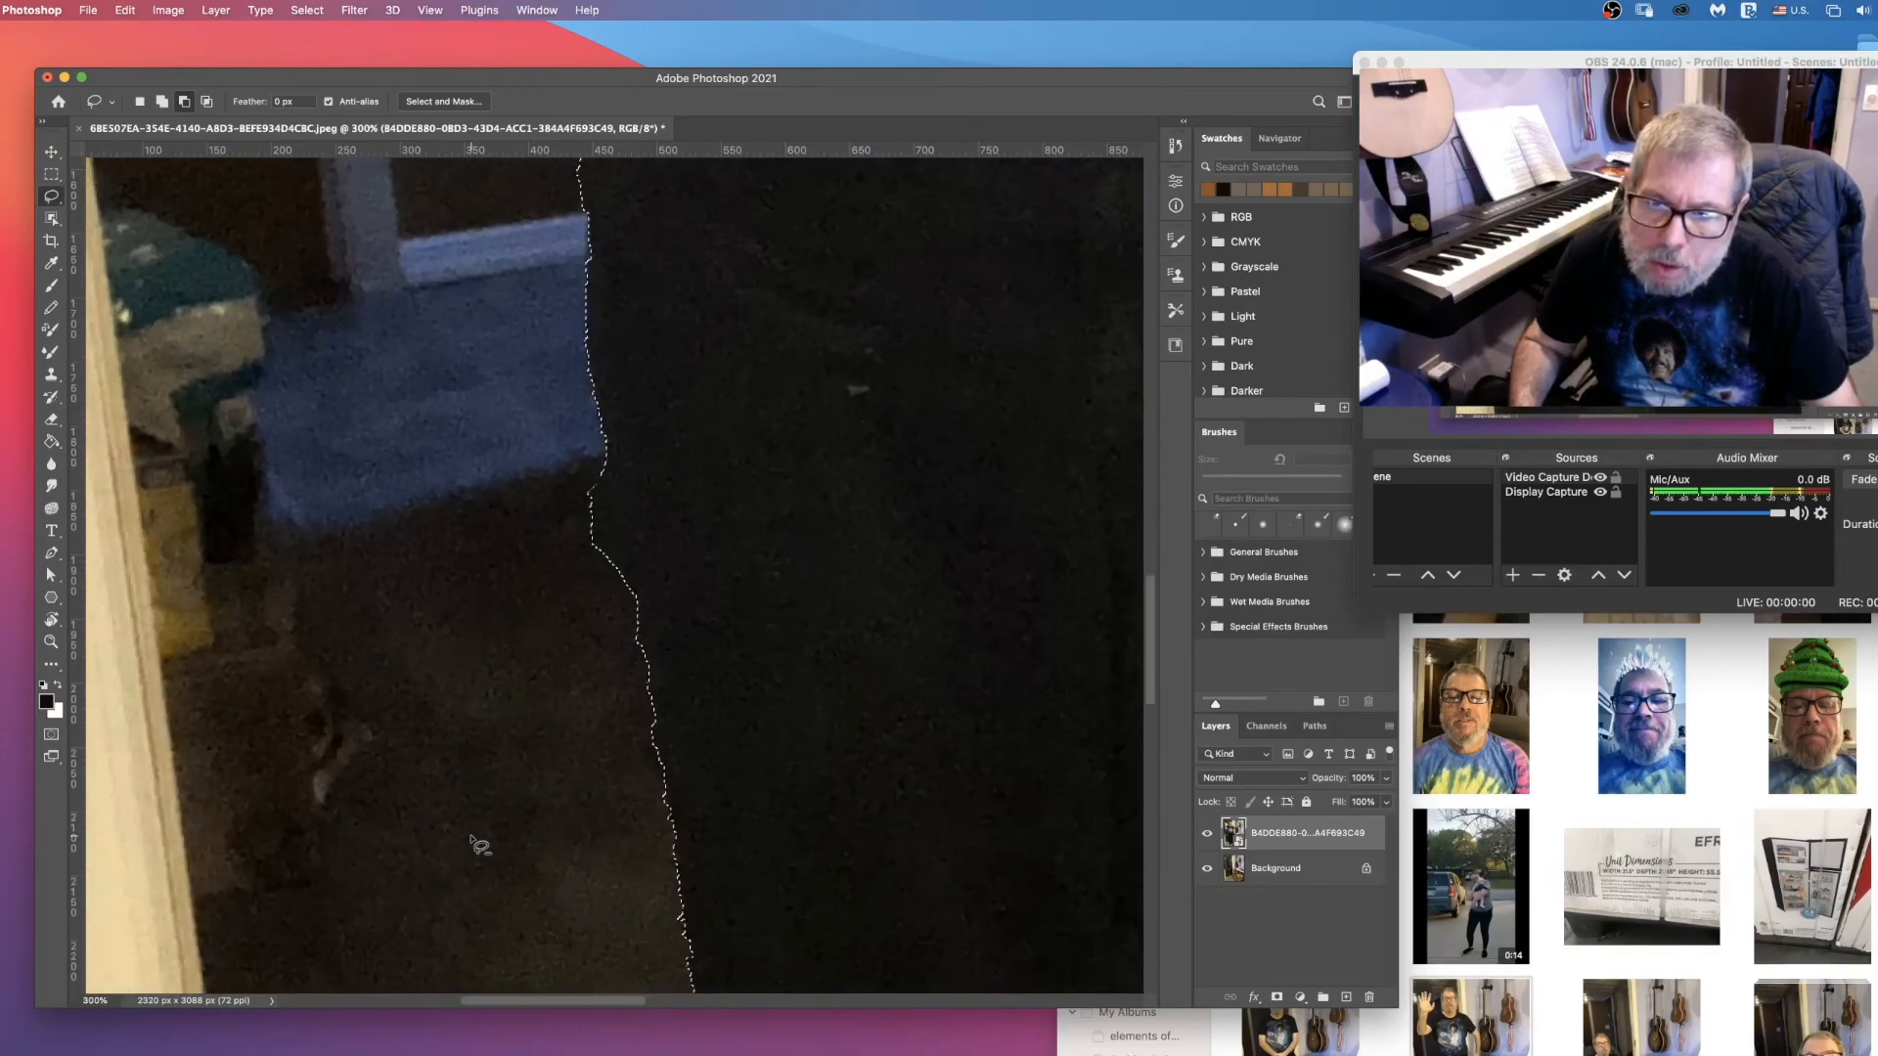
scroll(480, 846, down, 10)
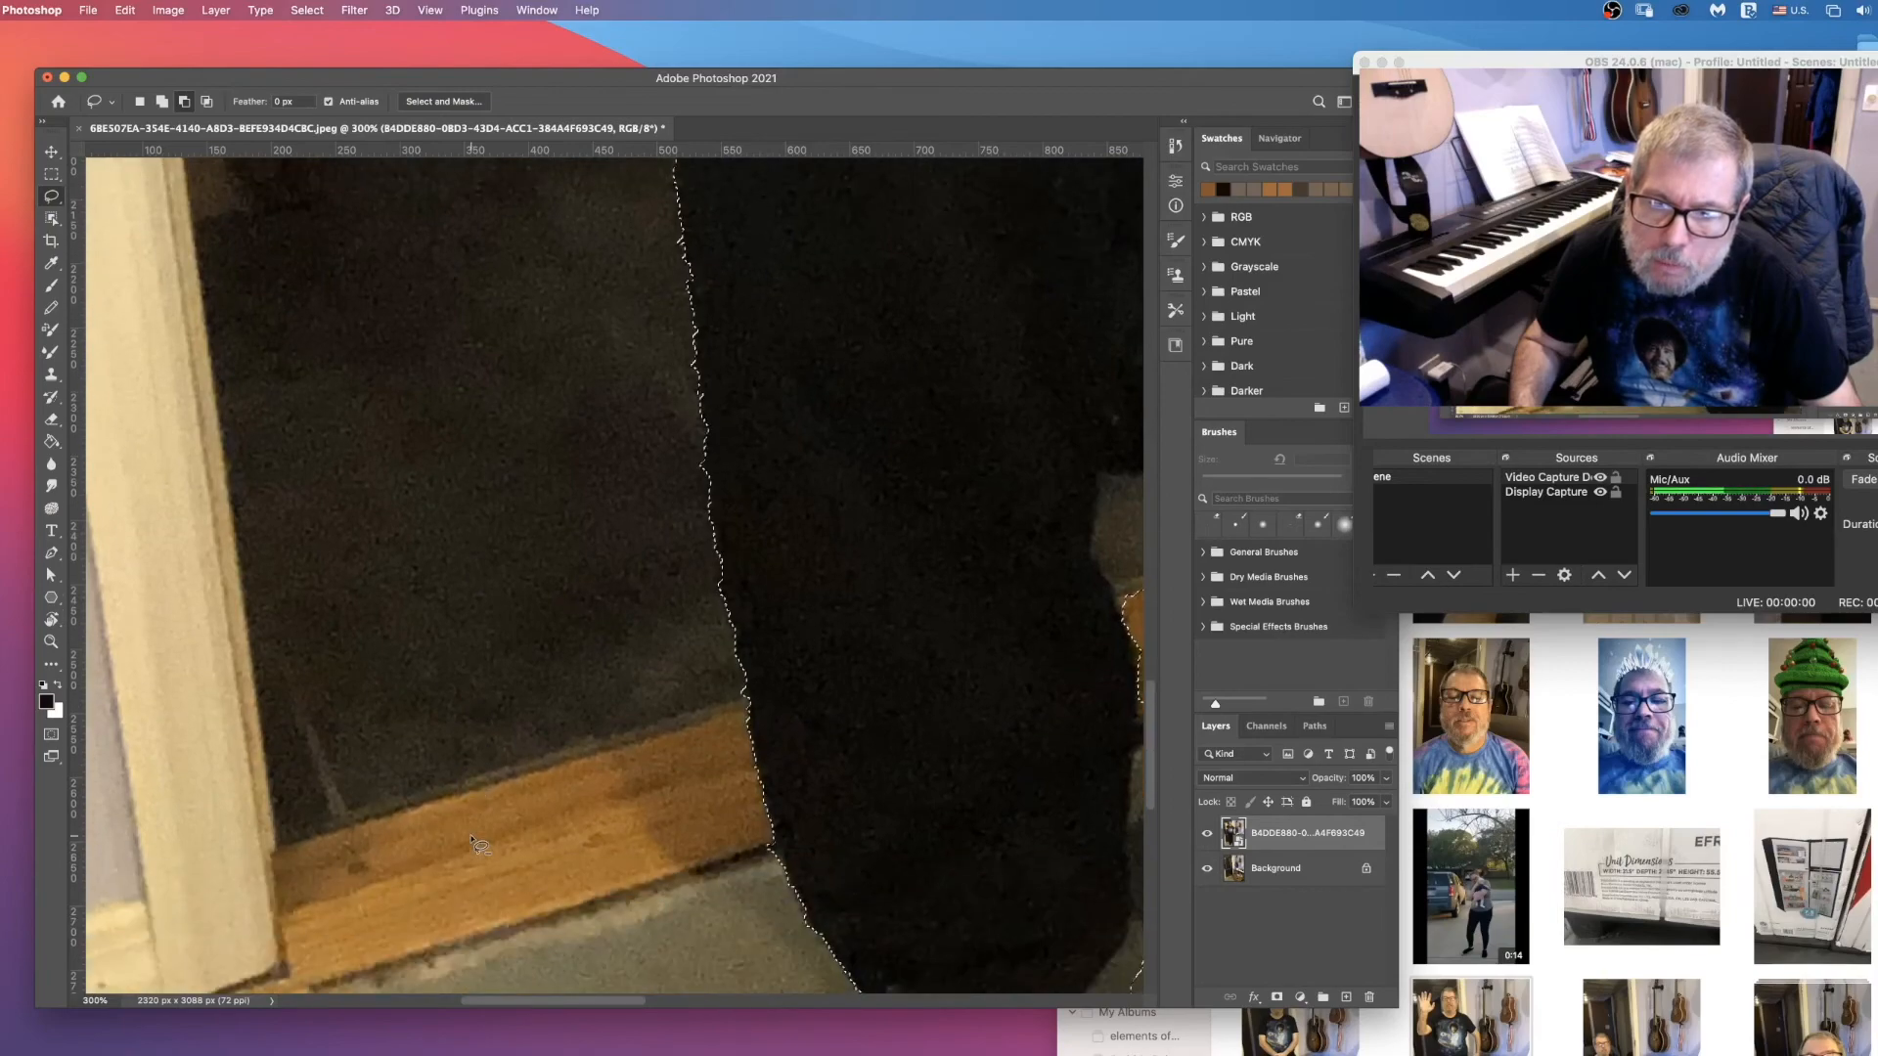
scroll(480, 846, down, 5)
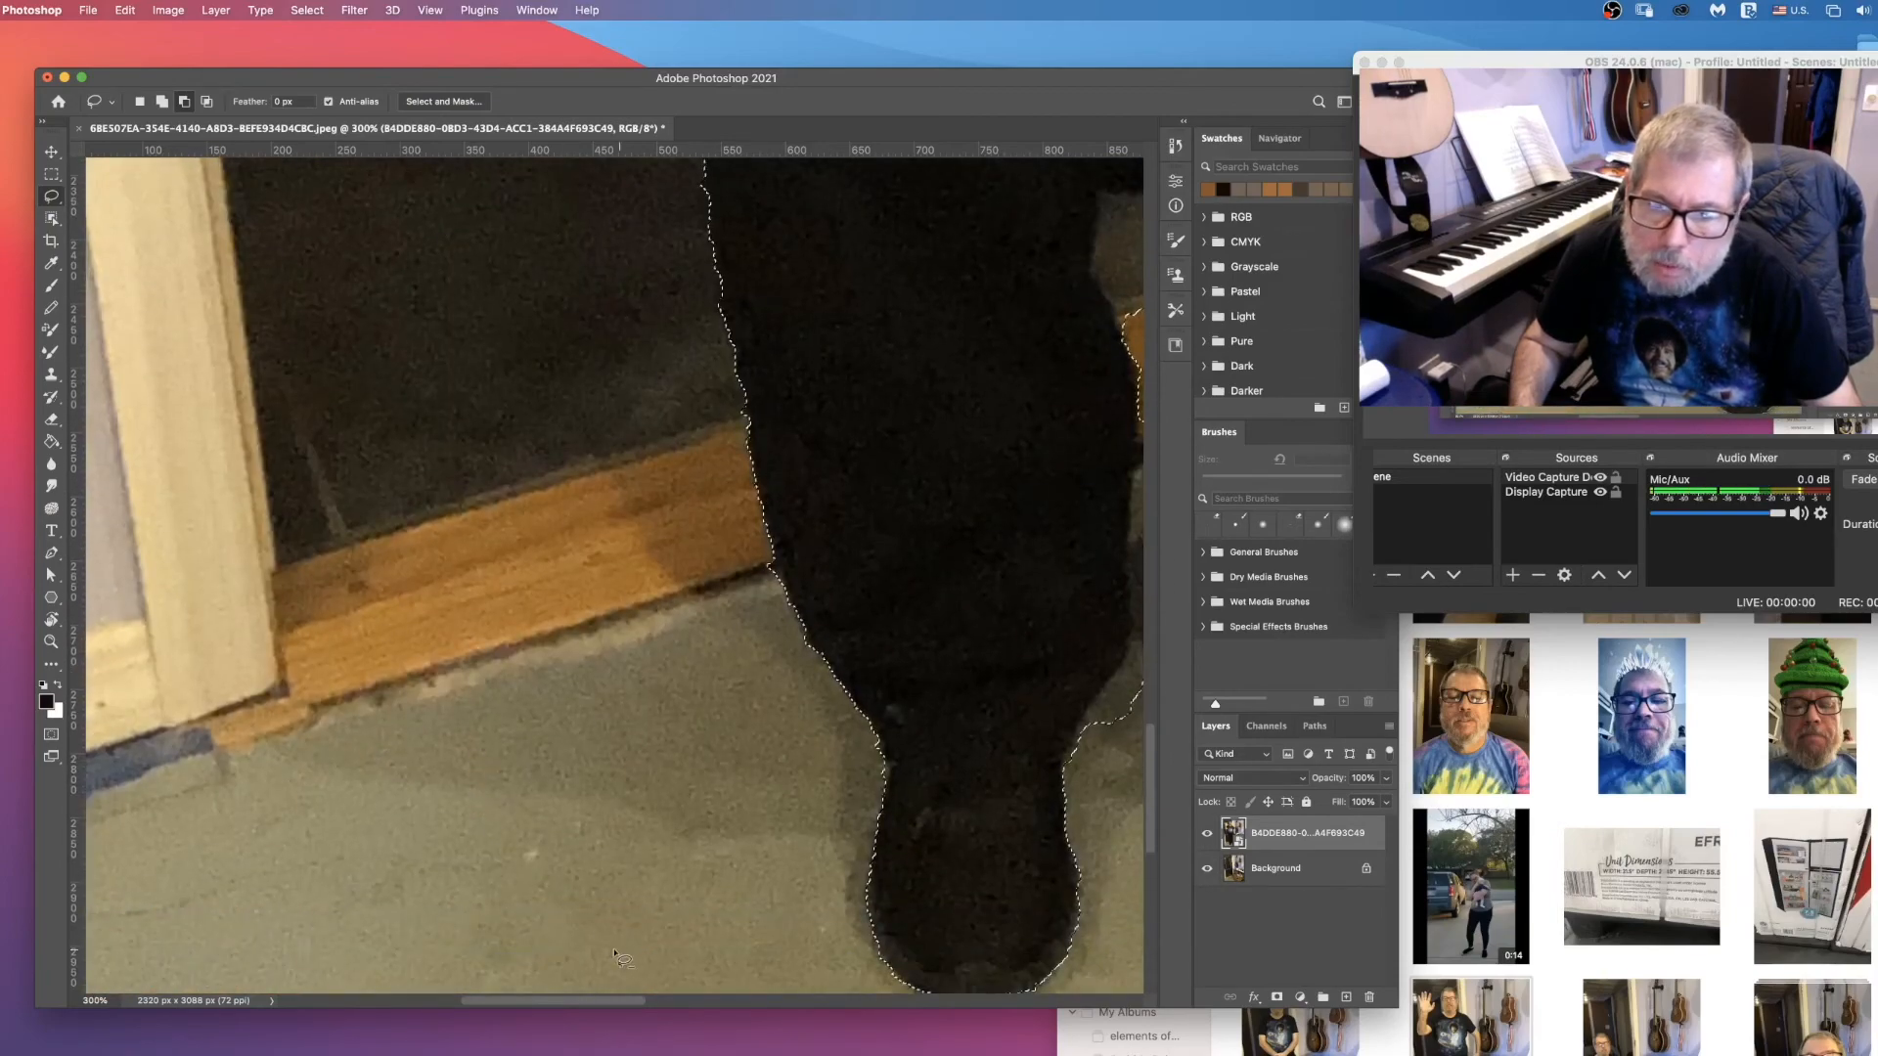
drag(573, 1001, 689, 1001)
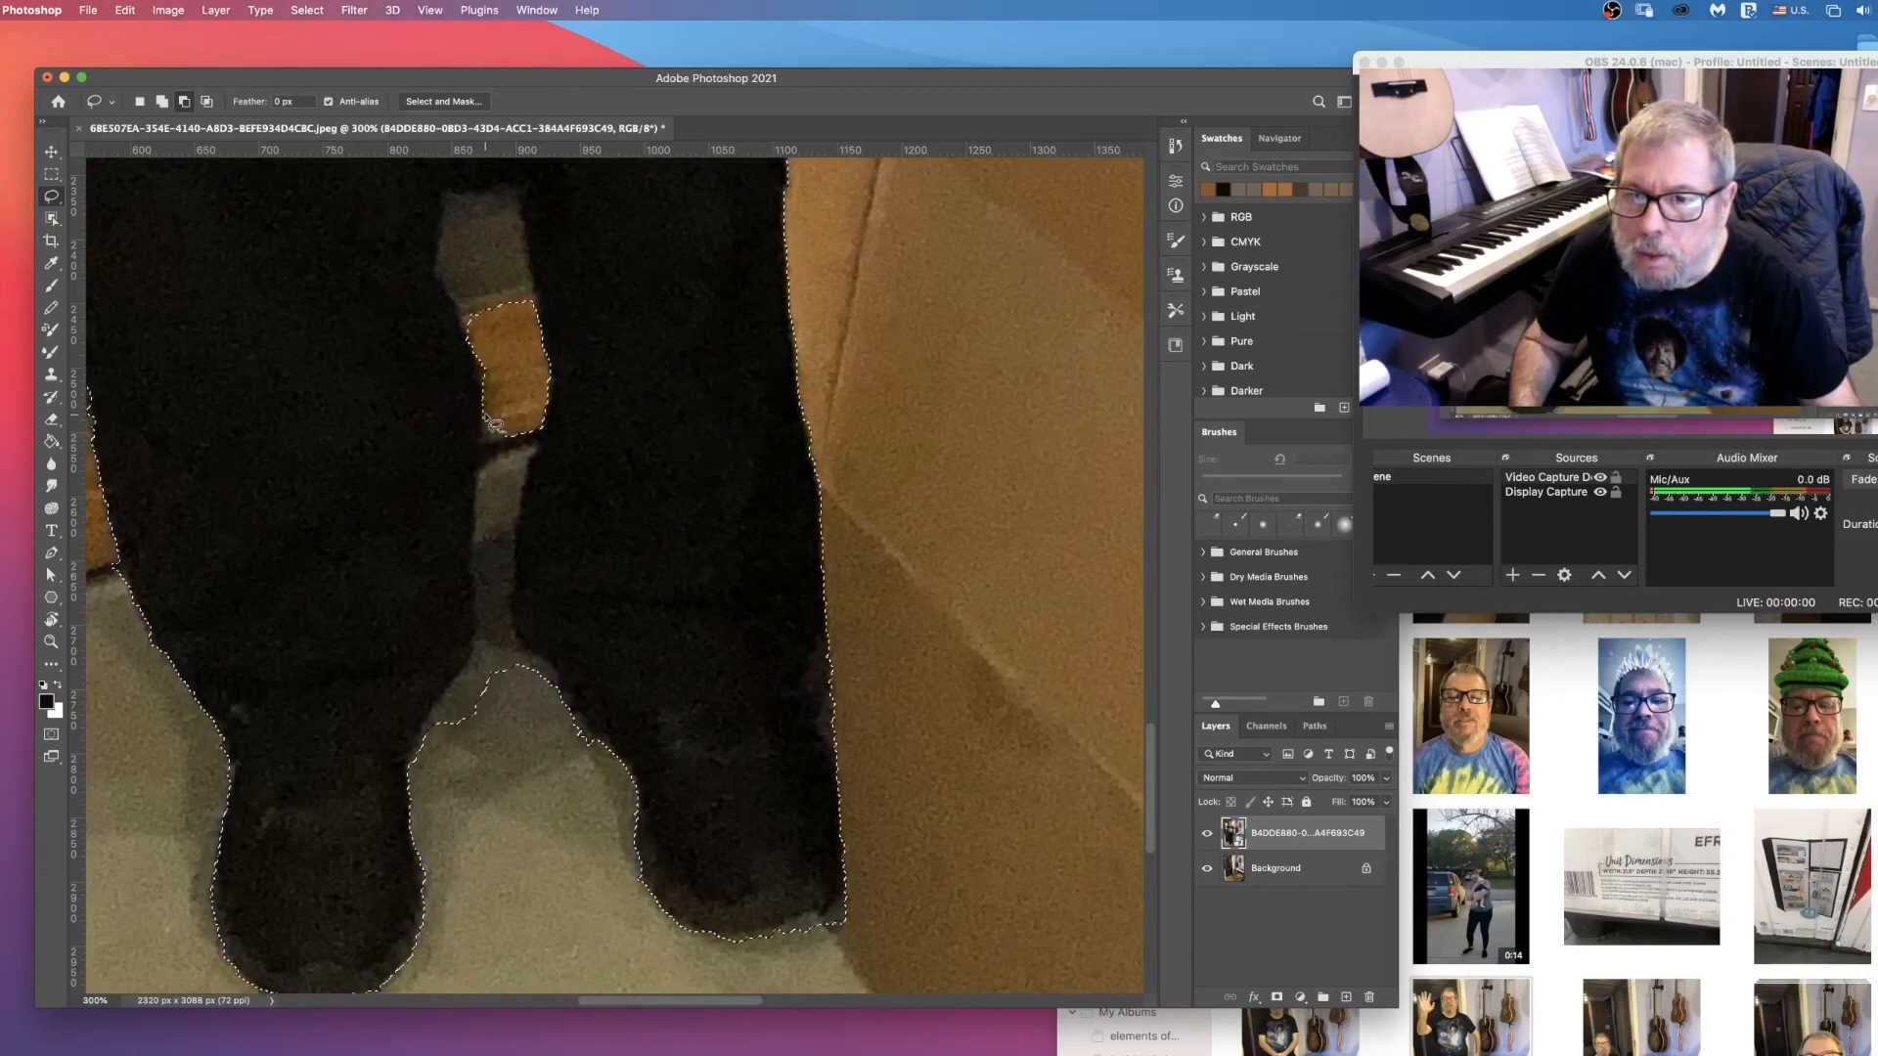
mouse_move(480, 445)
mouse_down()
mouse_move(471, 668)
mouse_move(580, 755)
mouse_move(571, 693)
mouse_move(511, 634)
mouse_up()
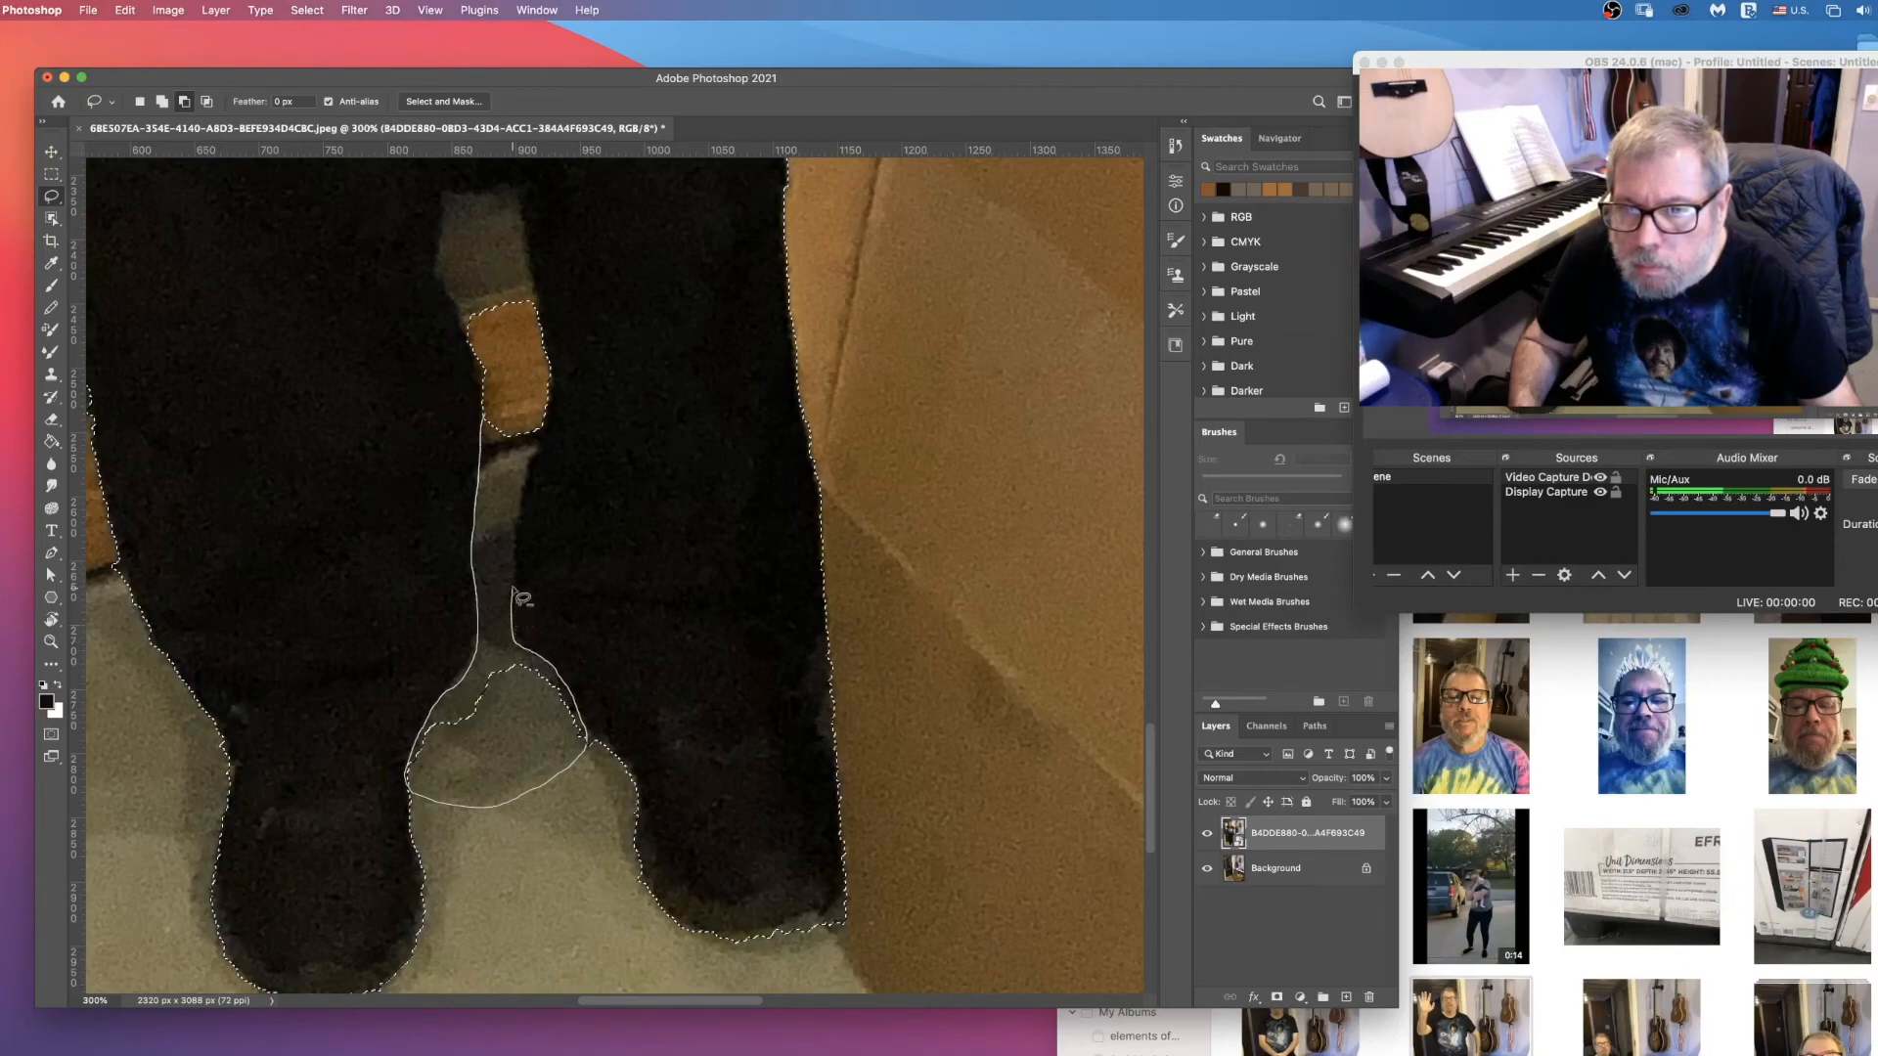
mouse_move(512, 553)
mouse_down()
mouse_move(534, 411)
mouse_move(480, 431)
mouse_up()
Step: Subtract the remaining background gap between the legs above the wooden threshold from the selection
scroll(485, 440, up, 5)
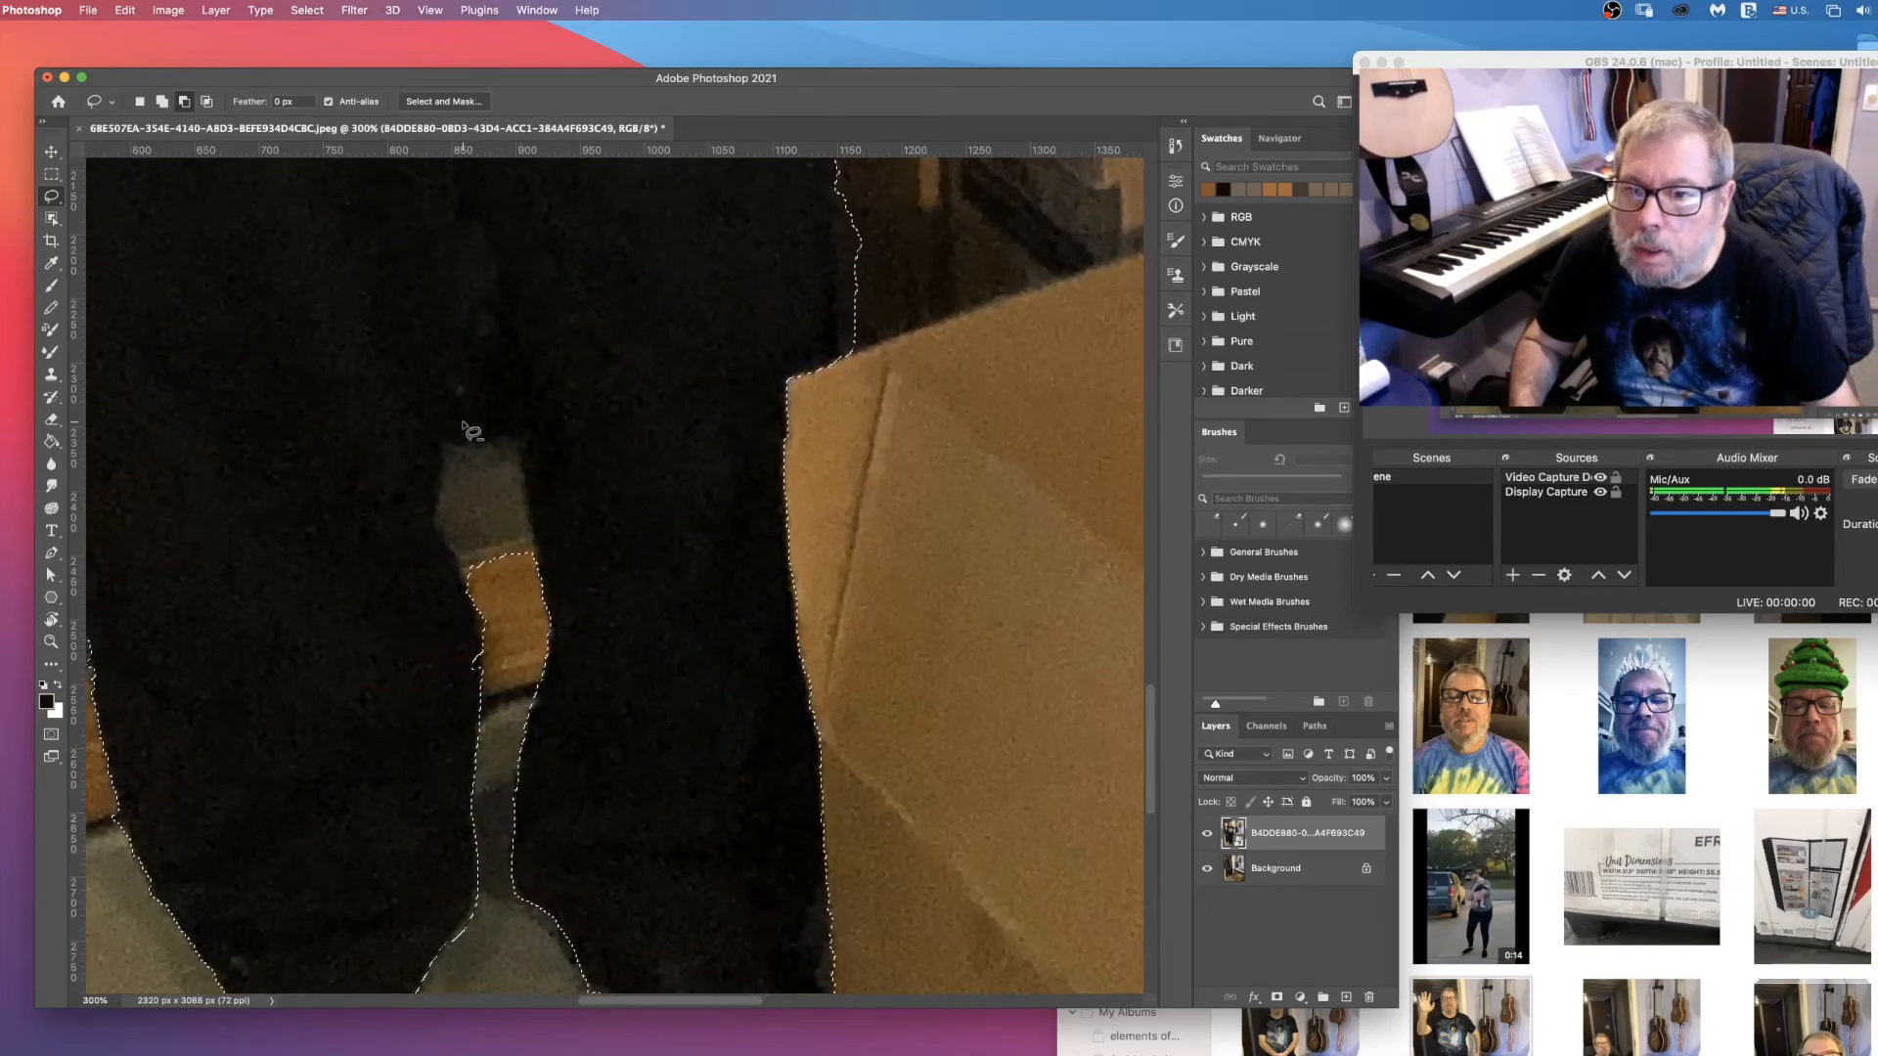
drag(467, 388, 448, 437)
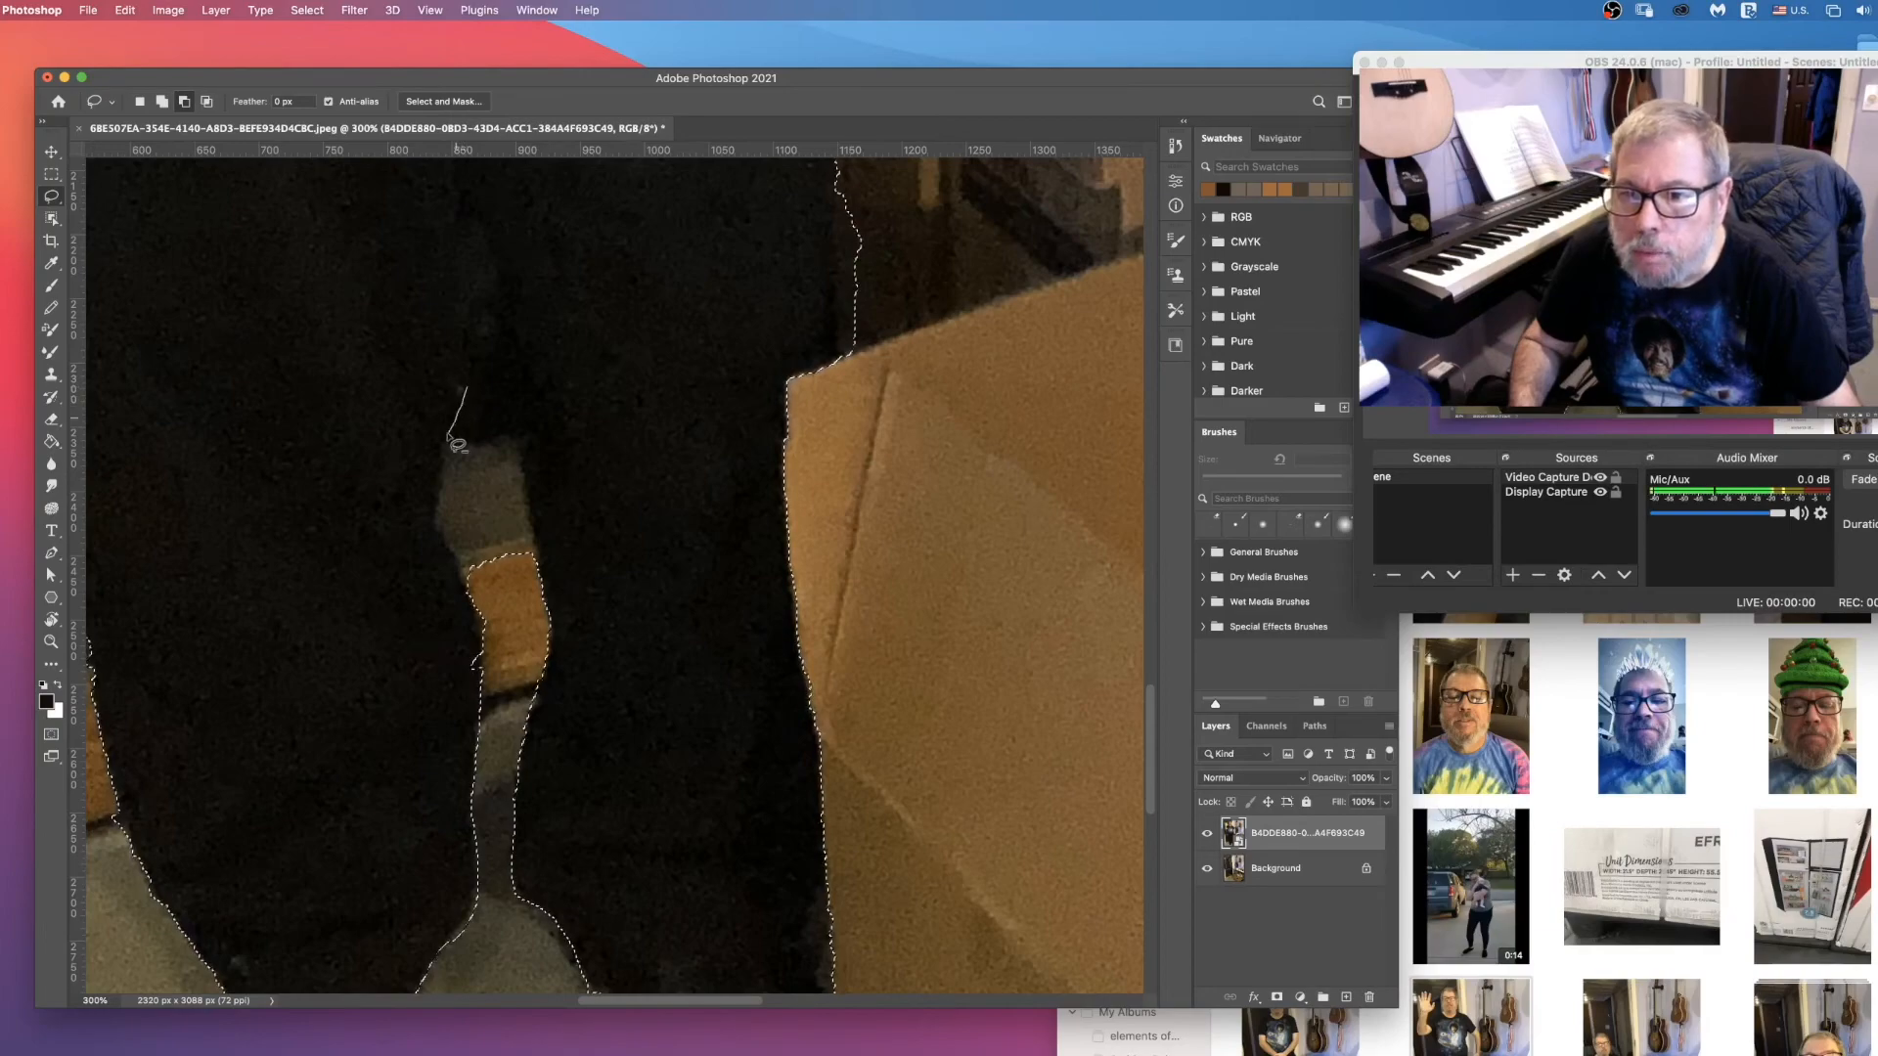
mouse_move(436, 519)
mouse_down()
mouse_move(467, 589)
mouse_move(520, 596)
mouse_move(522, 436)
mouse_move(467, 390)
mouse_up()
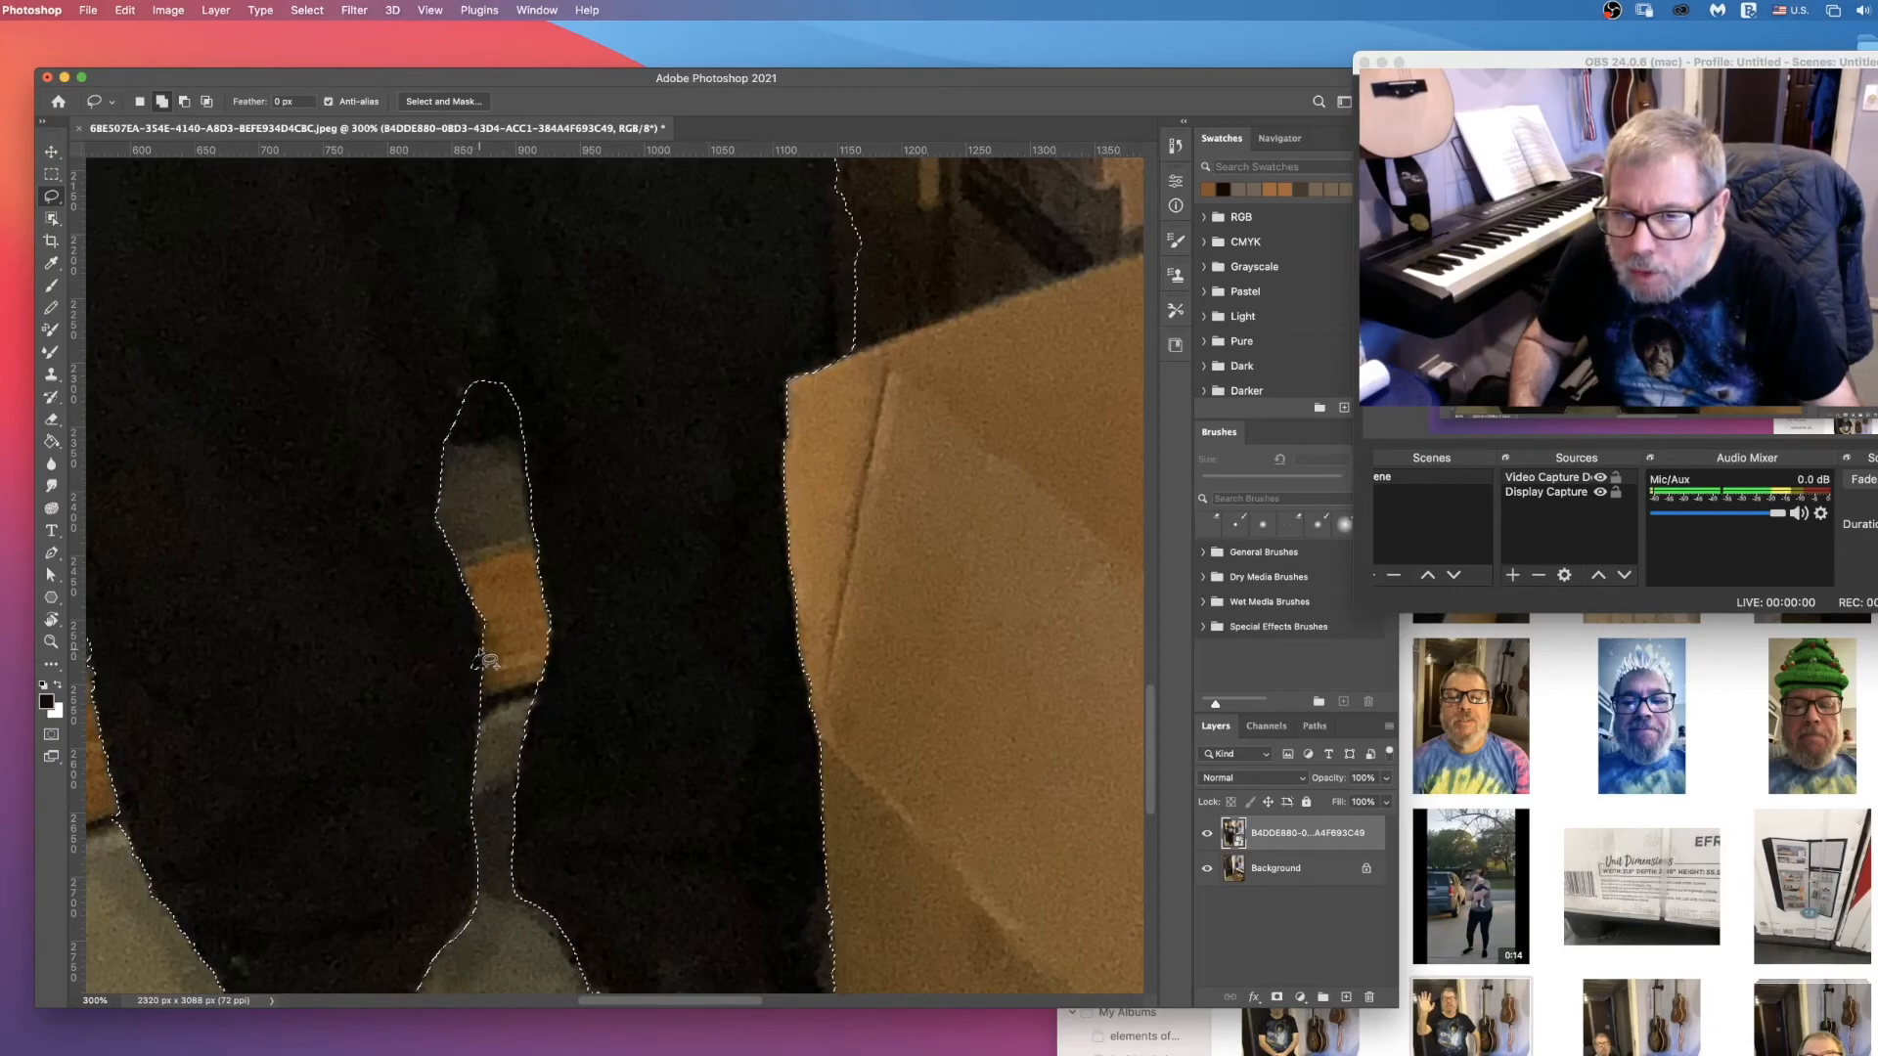
Step: Subtract the strip of dark background along the trouser leg's outer edge, just above the large cardboard box, from the selection
scroll(518, 675, up, 10)
scroll(846, 616, down, 5)
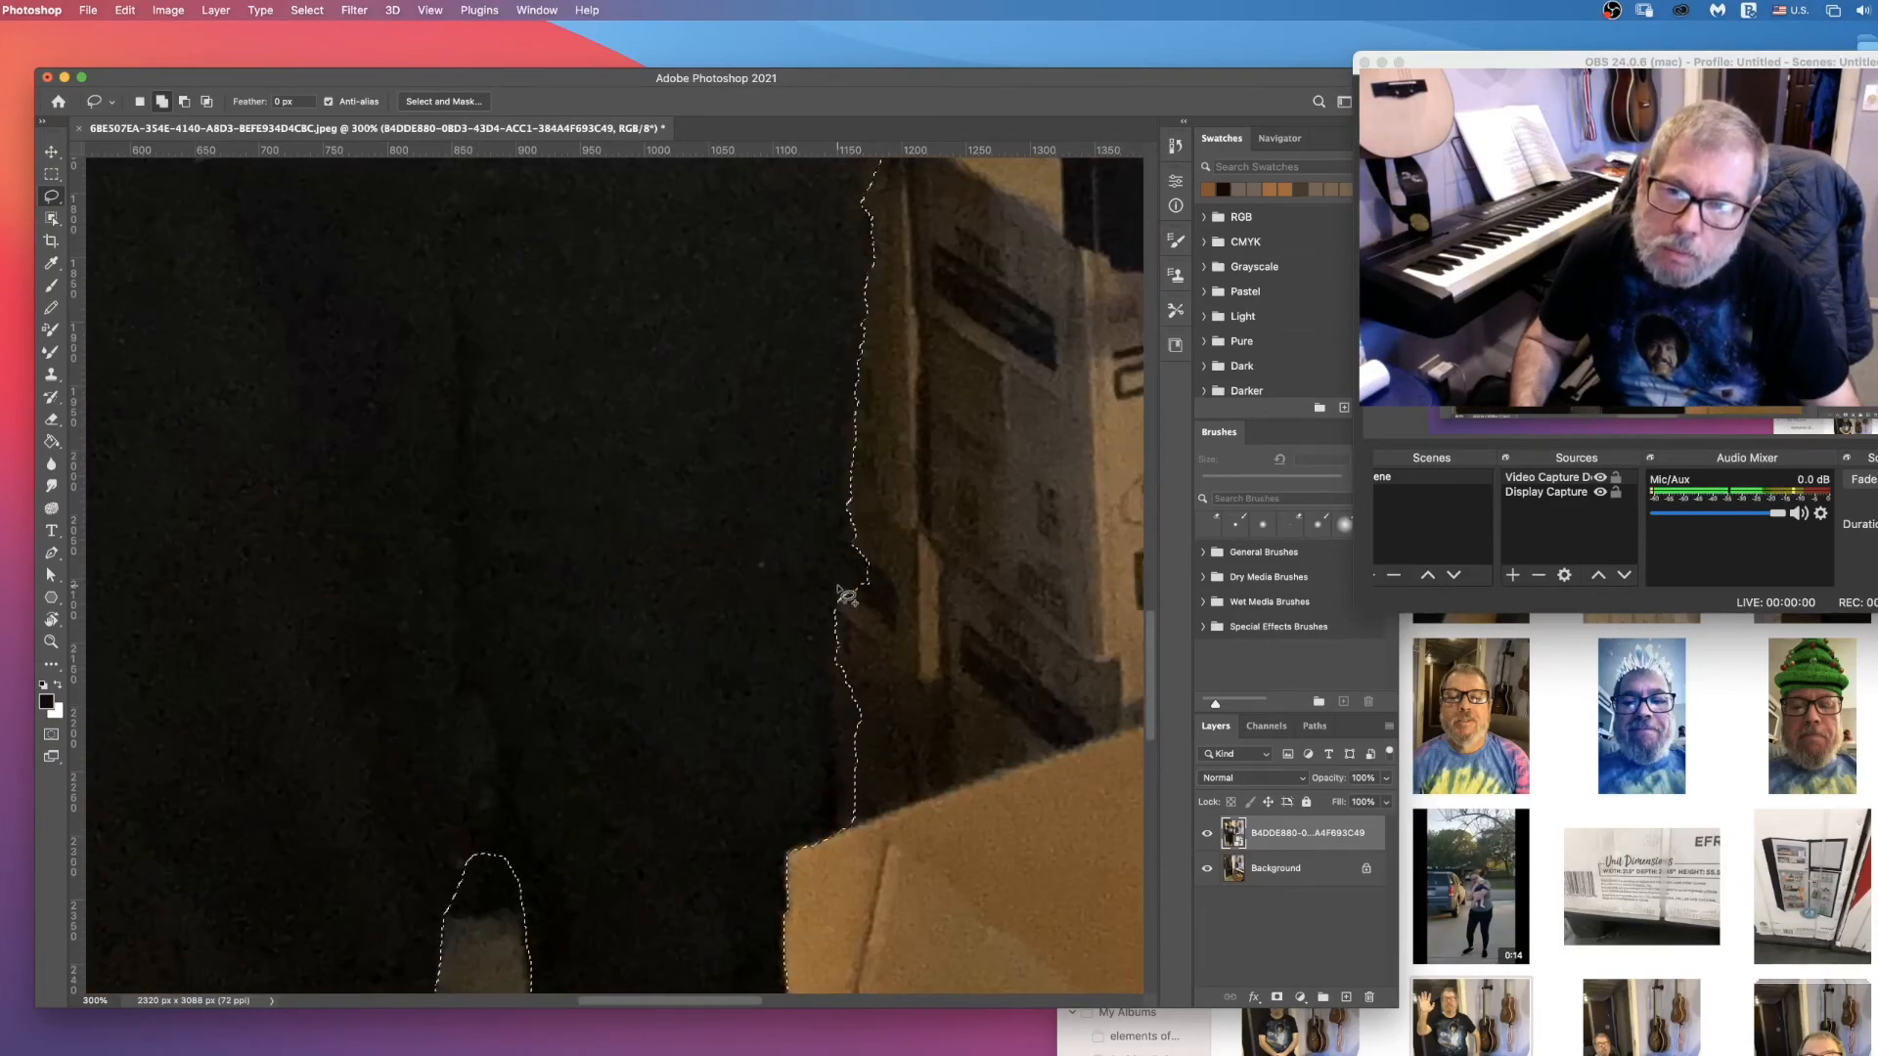
click(184, 103)
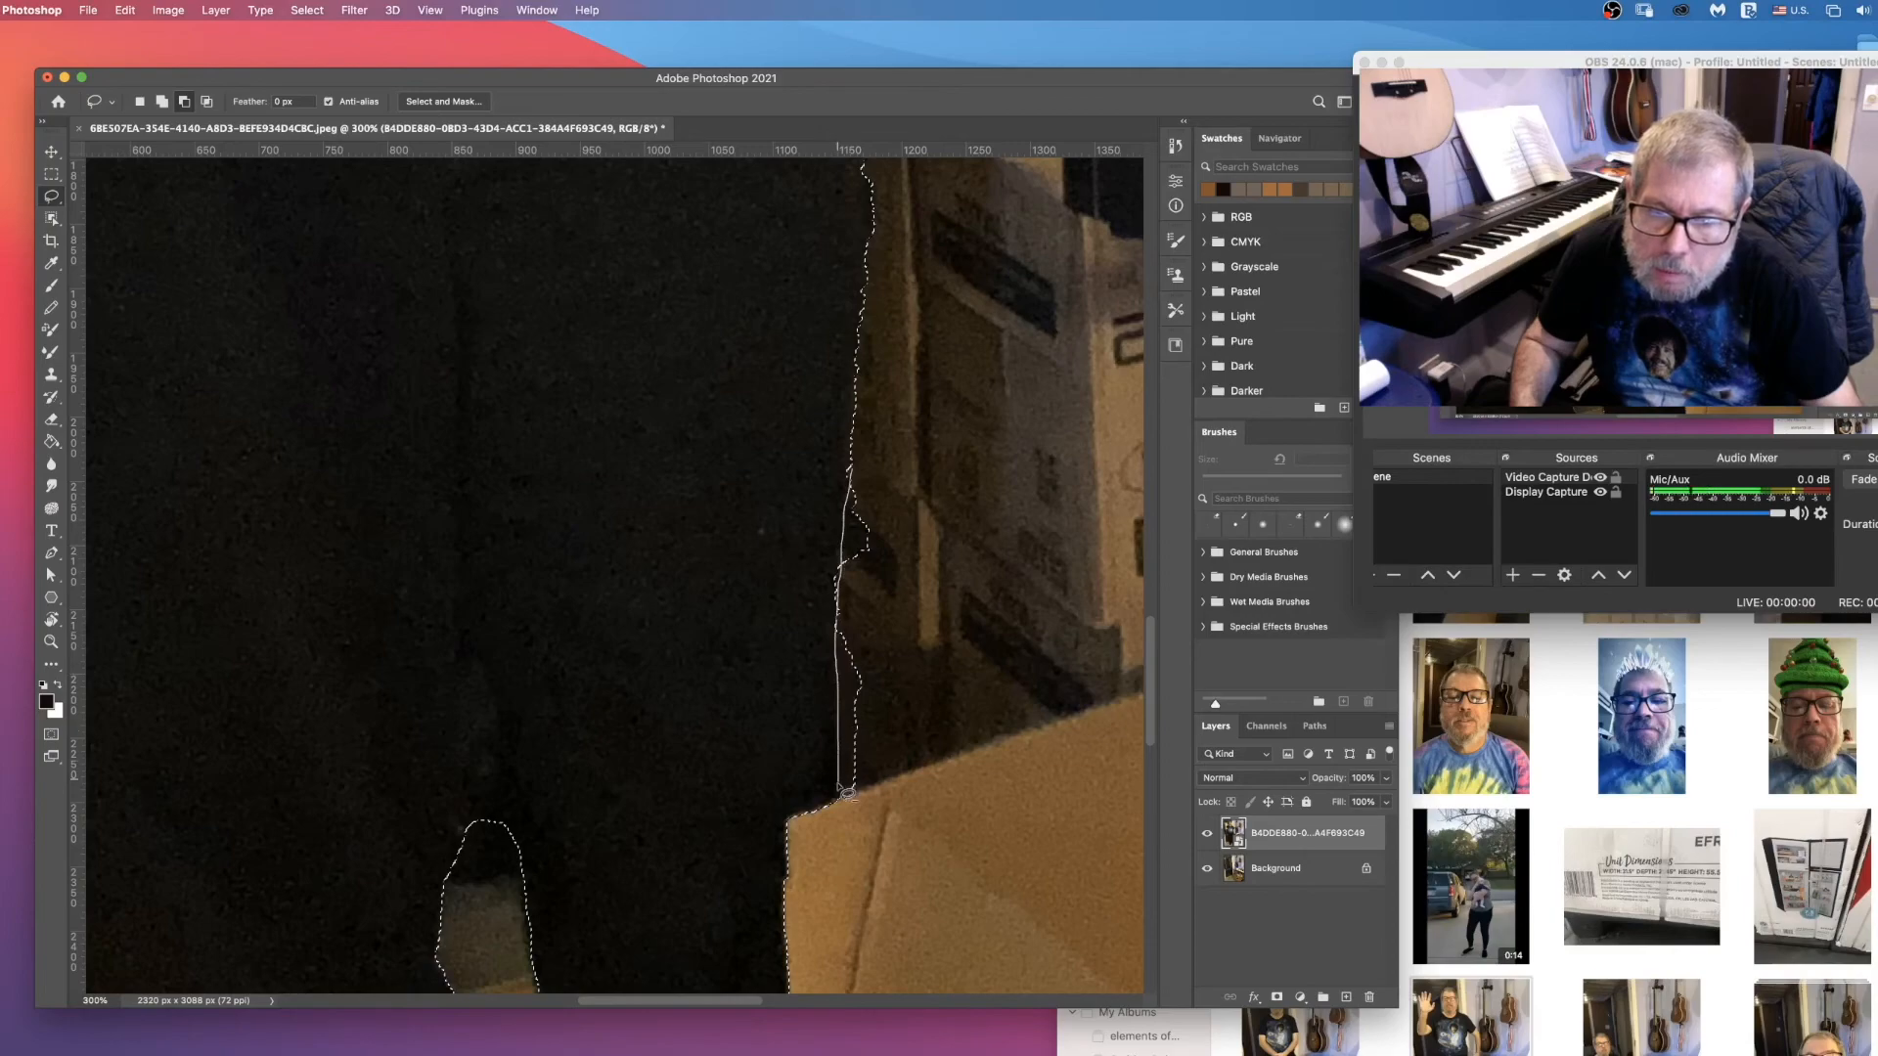
mouse_move(887, 779)
mouse_down()
mouse_move(925, 393)
mouse_move(923, 325)
mouse_move(904, 298)
mouse_move(871, 347)
mouse_up()
Step: Add the missing fingertip of the lowered hand to the selection with the Lasso
scroll(954, 478, down, 5)
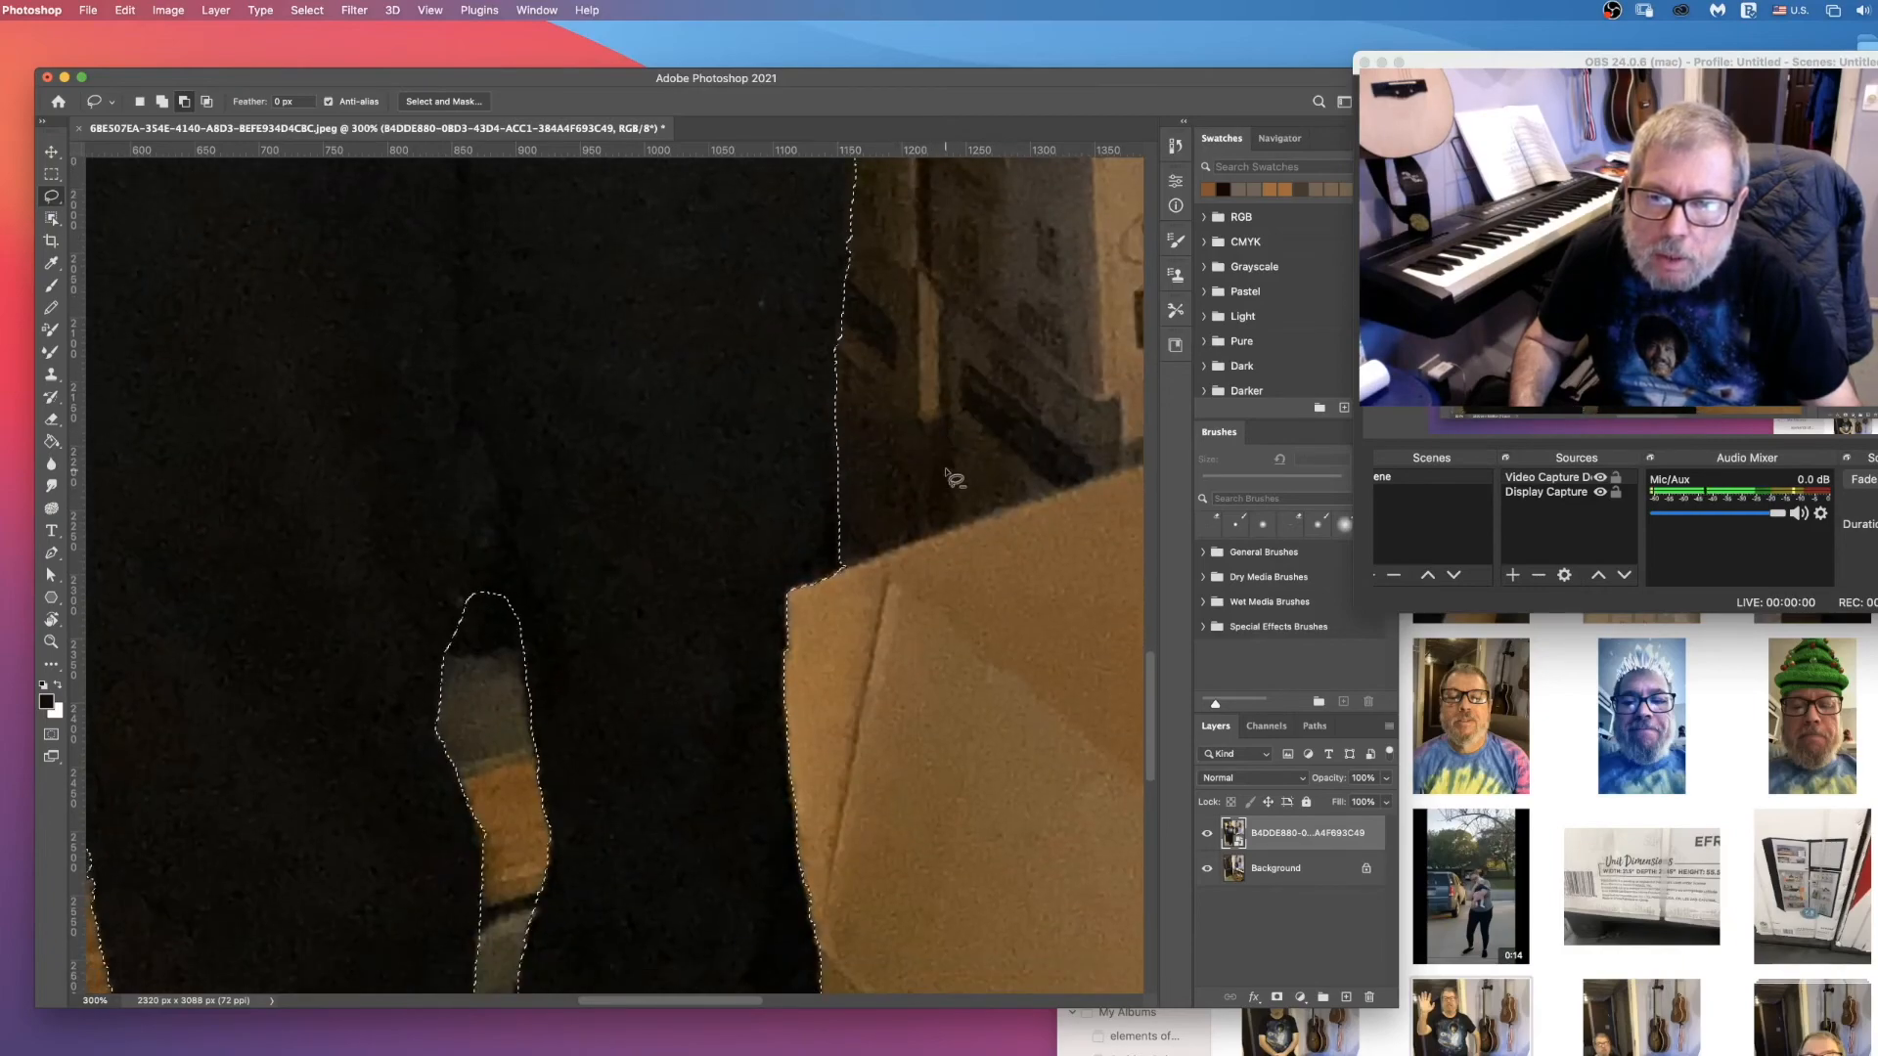
scroll(954, 478, down, 7)
scroll(838, 529, down, 10)
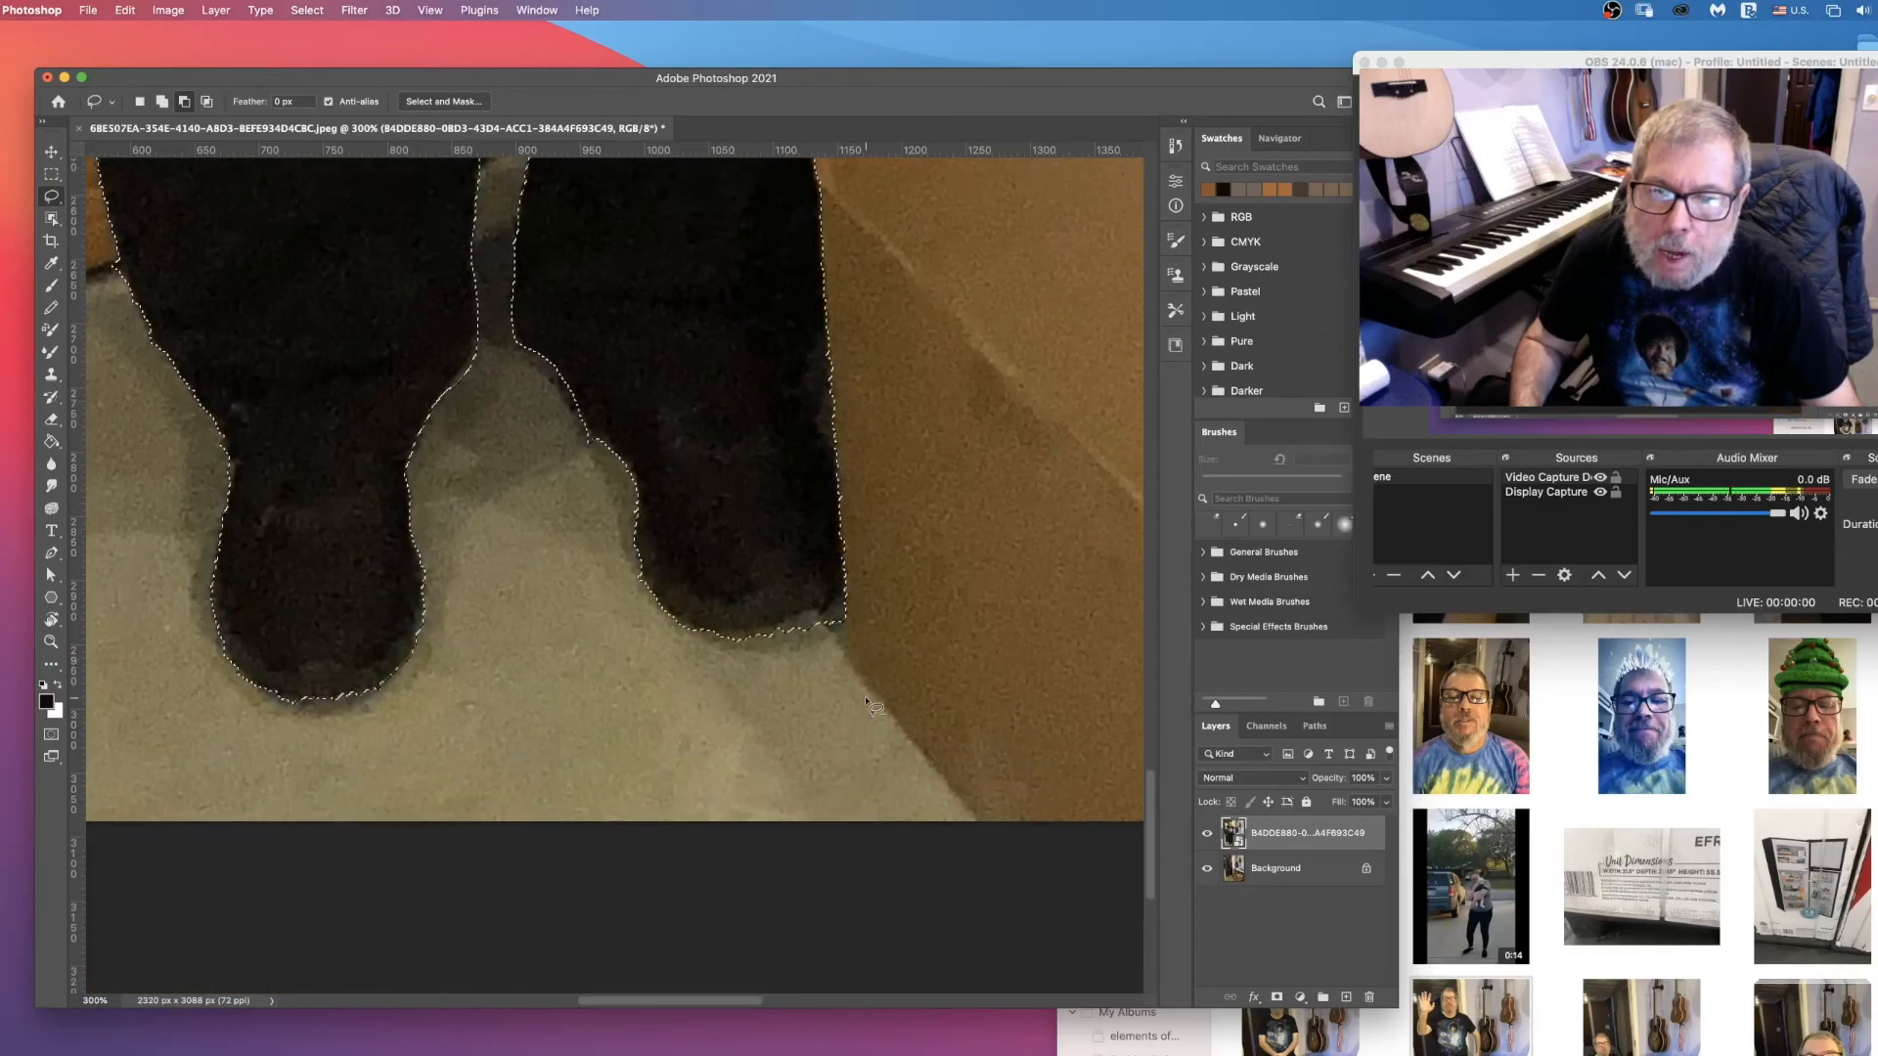
scroll(851, 685, up, 8)
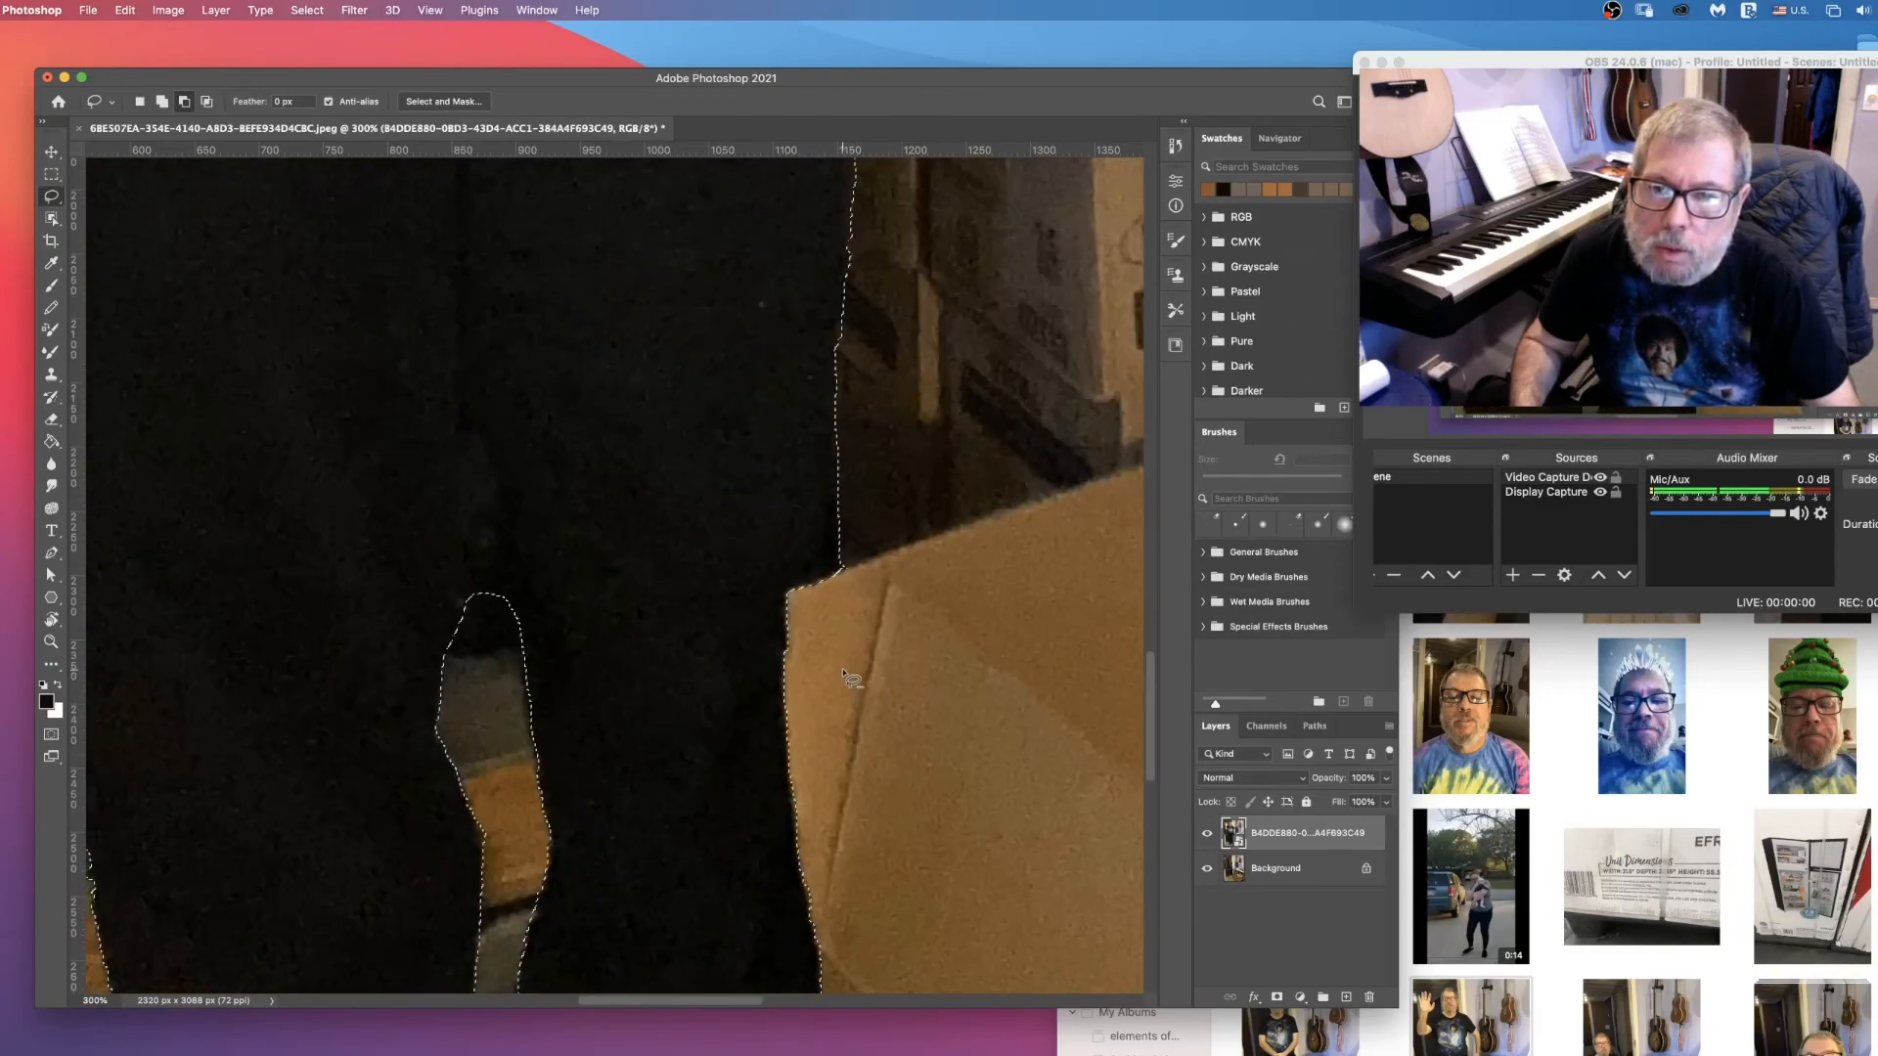
scroll(843, 673, up, 10)
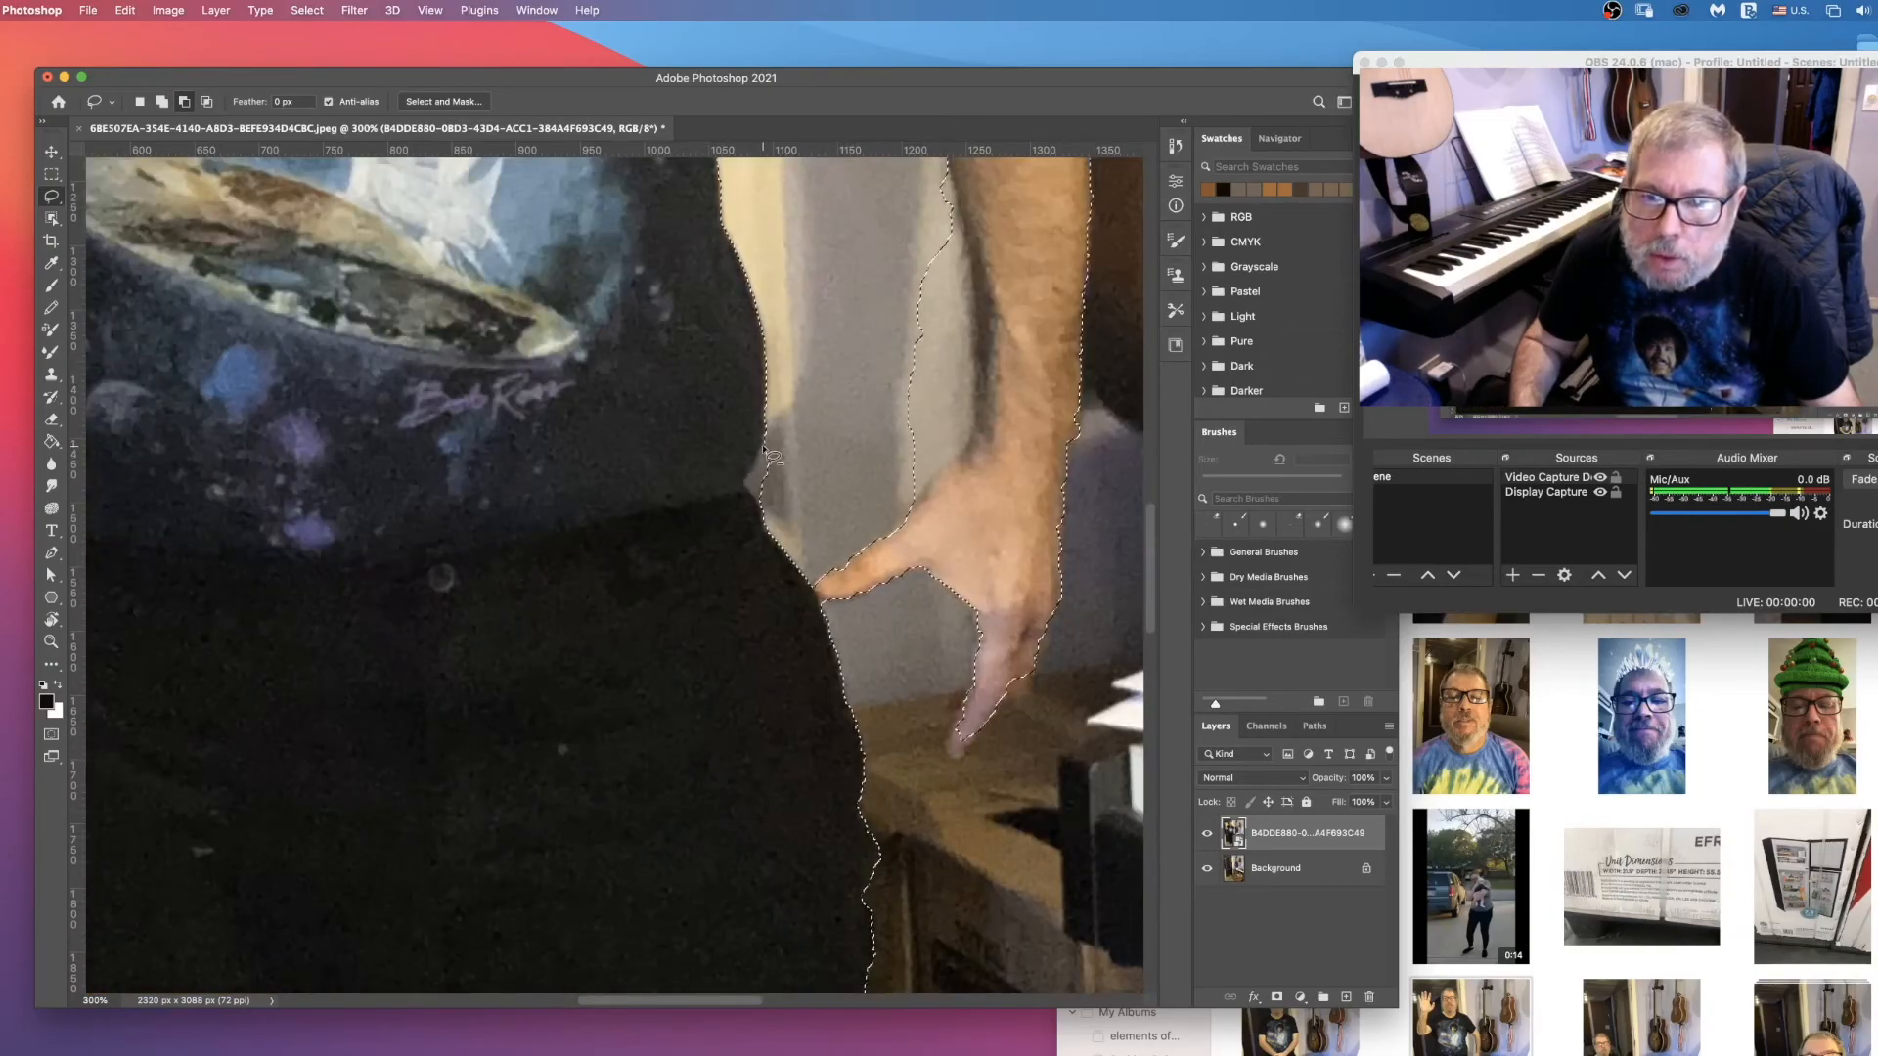
scroll(783, 472, up, 10)
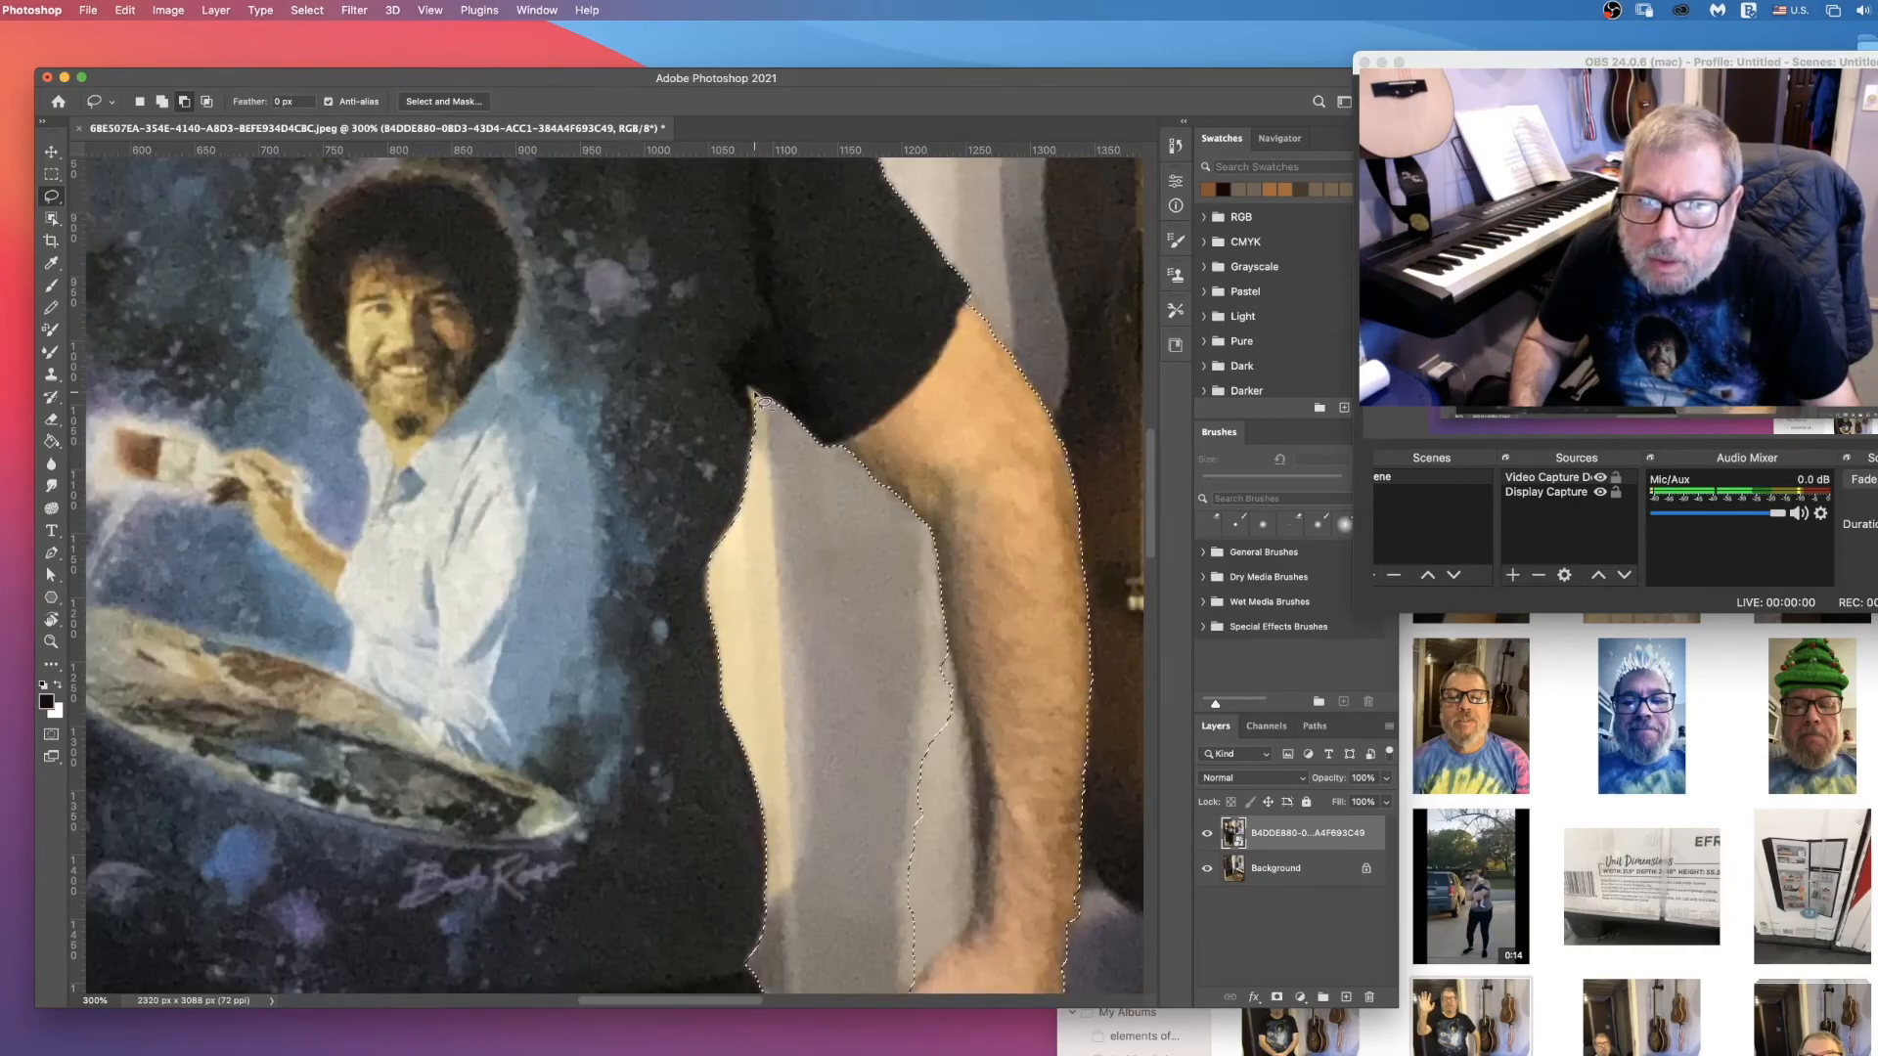
scroll(827, 562, down, 10)
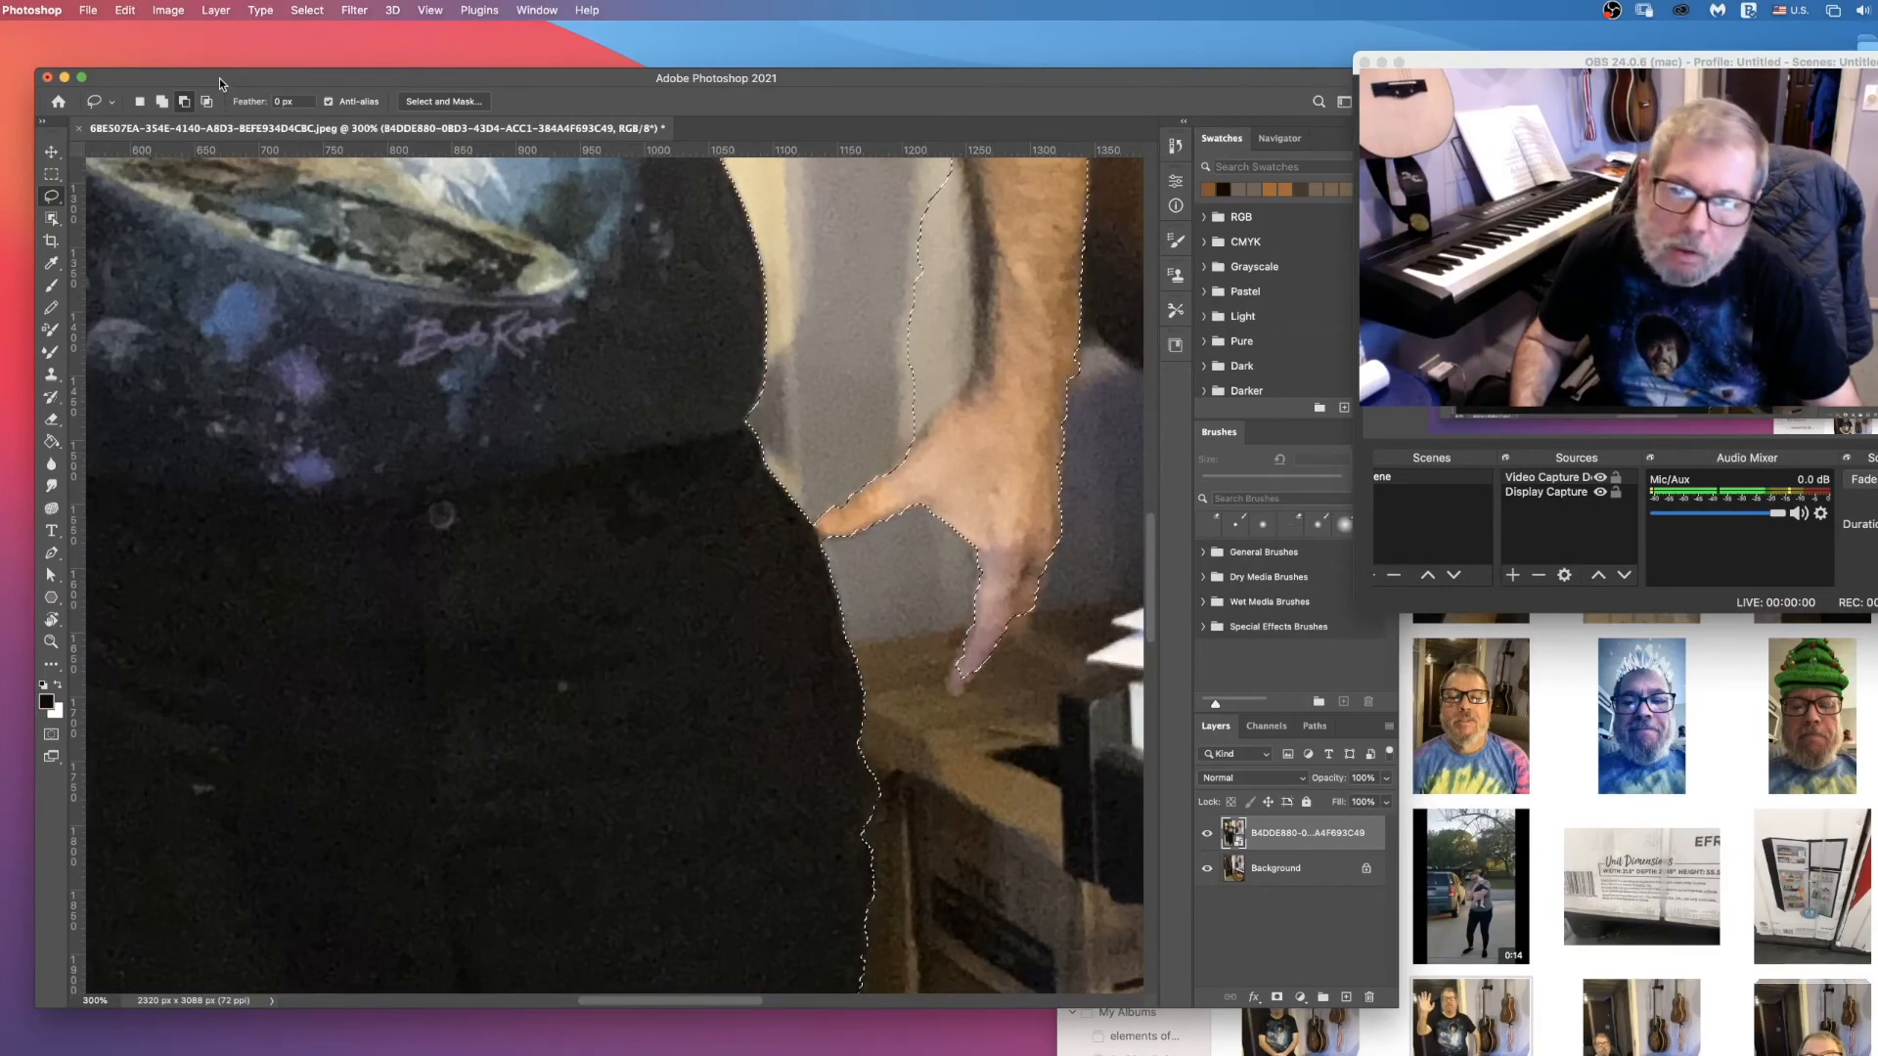
click(162, 101)
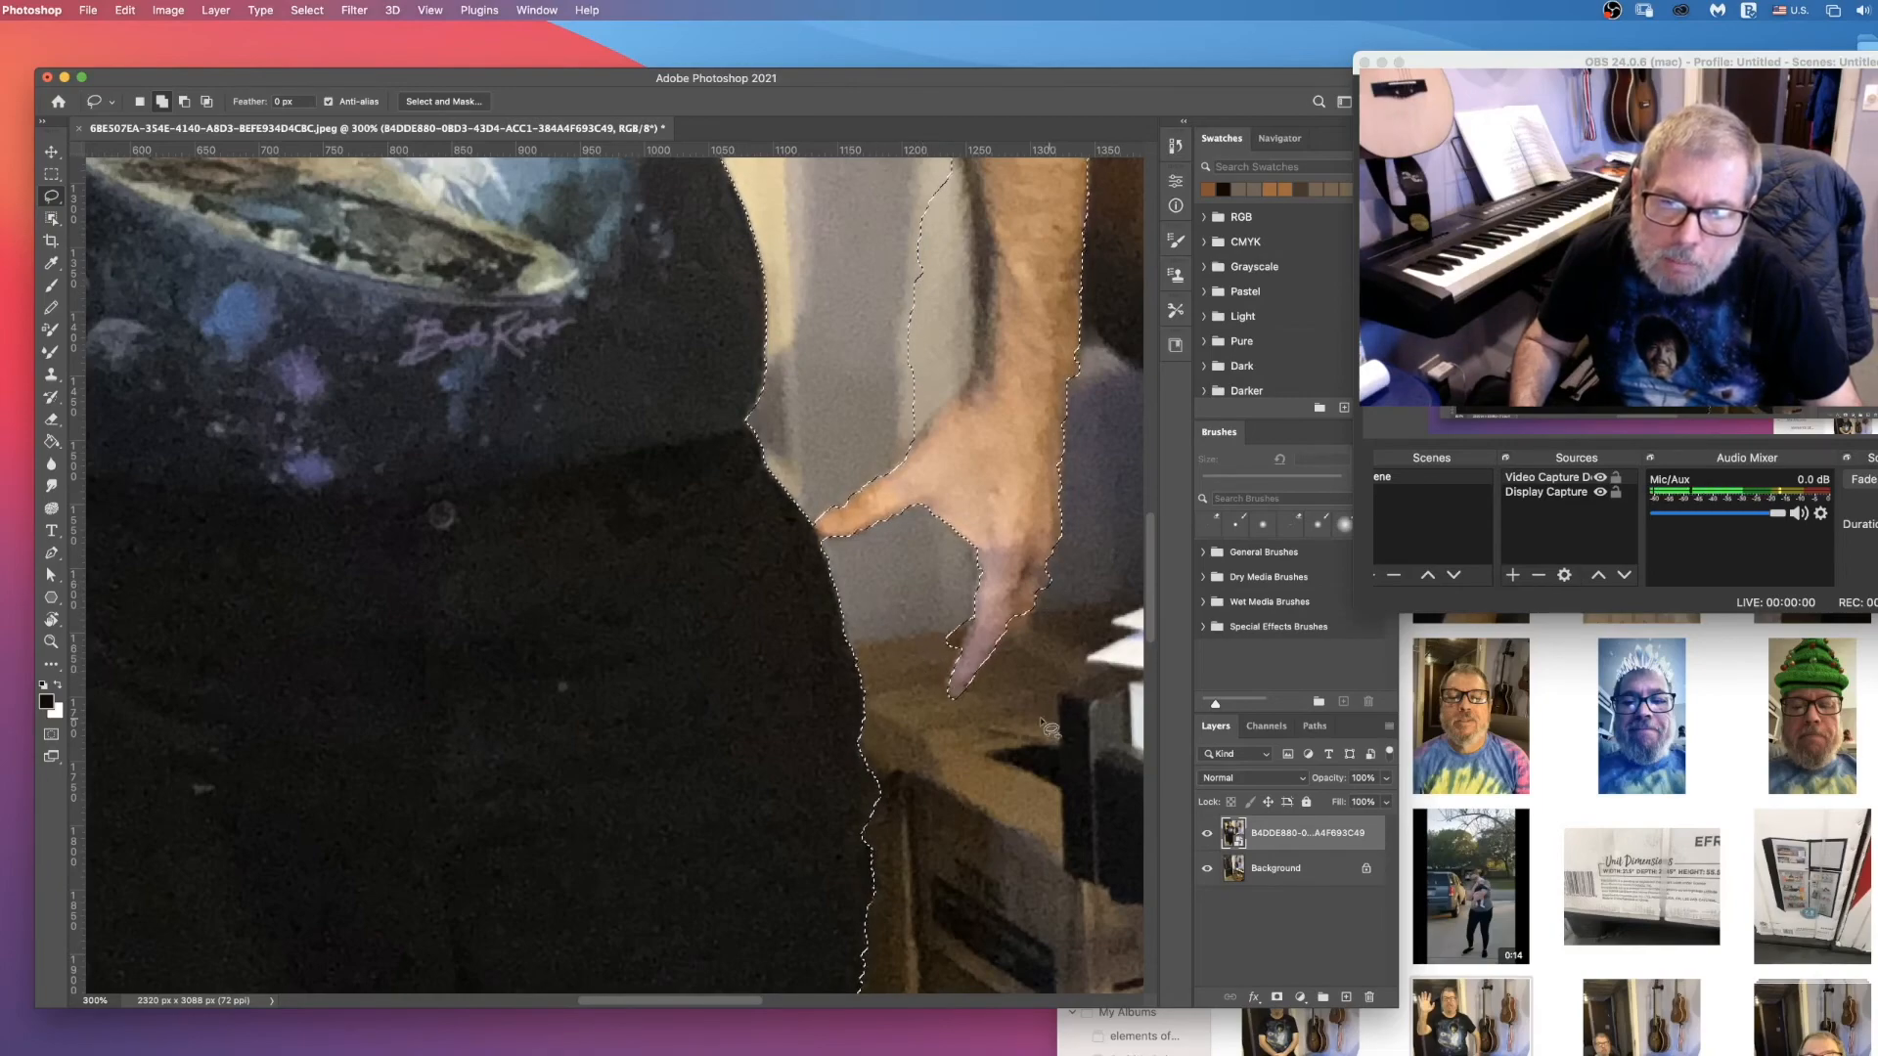
Step: Subtract the leftover wall sliver between the torso gap and the lowered forearm's inner edge from the selection
scroll(939, 699, down, 3)
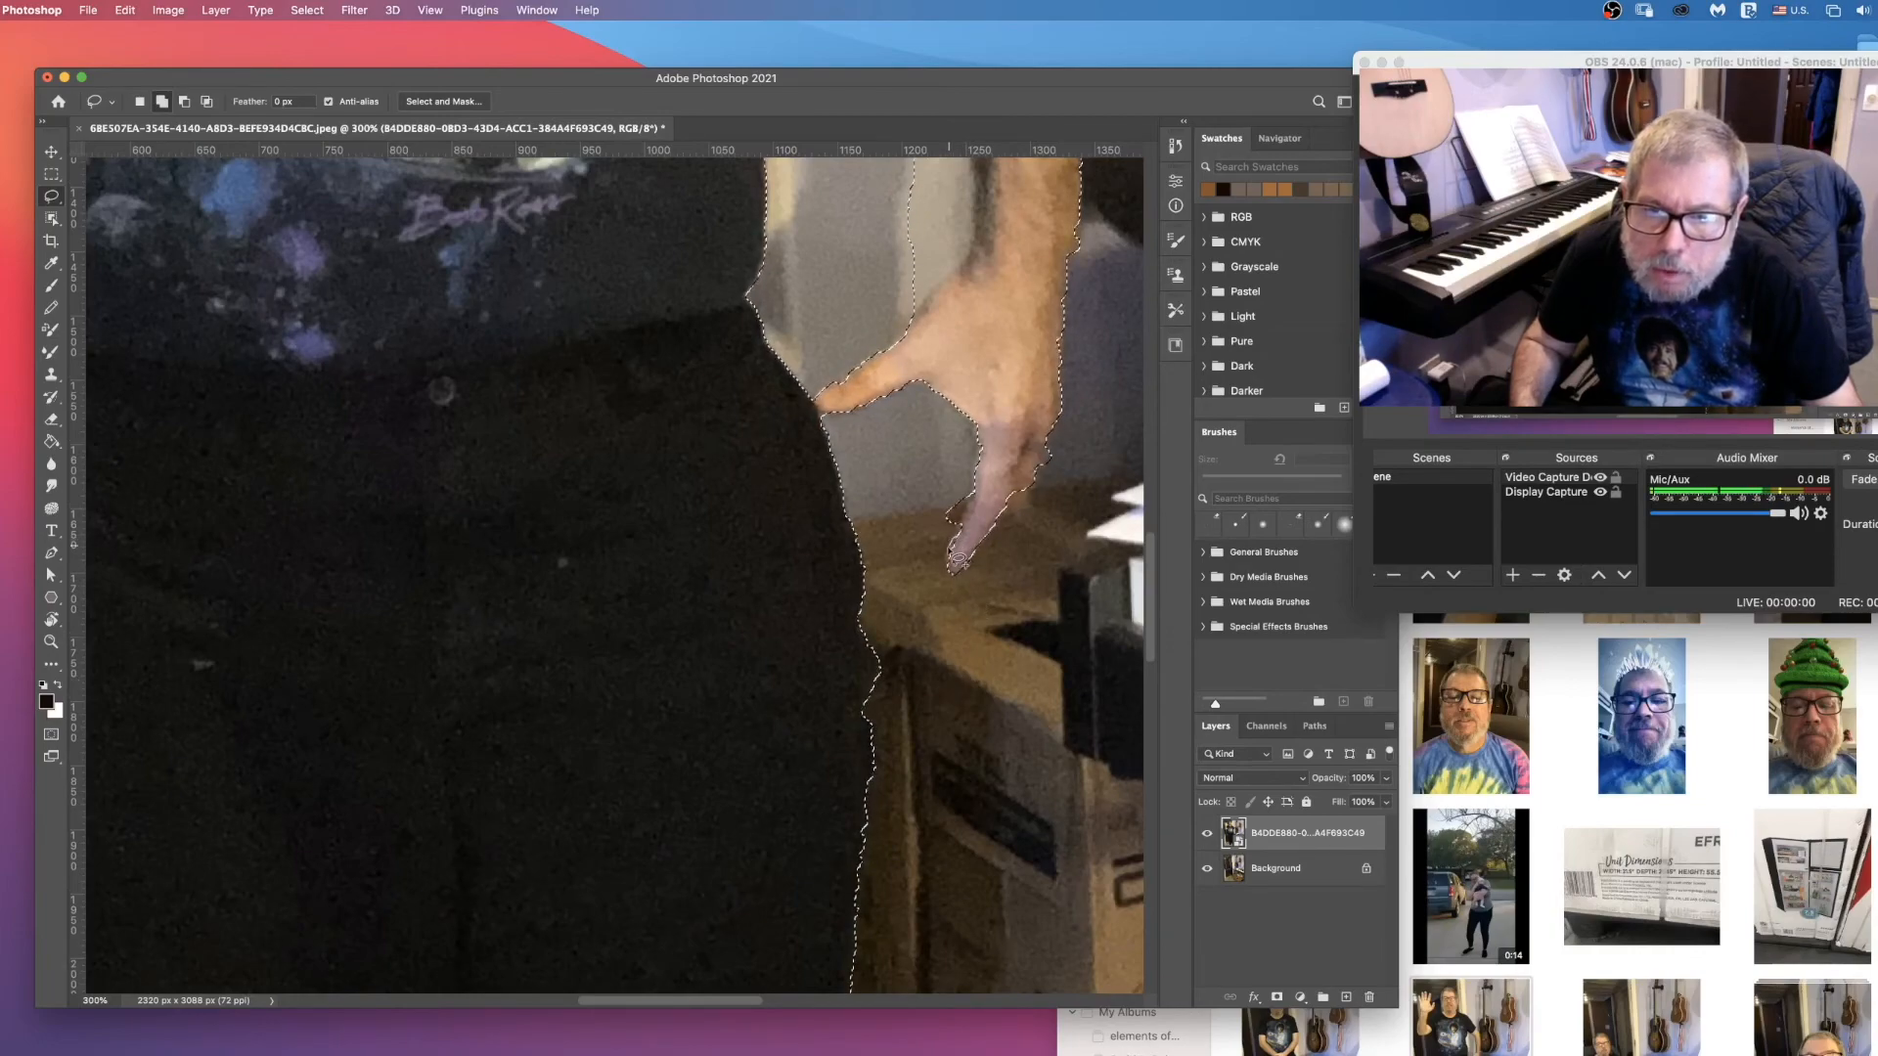
scroll(955, 569, down, 2)
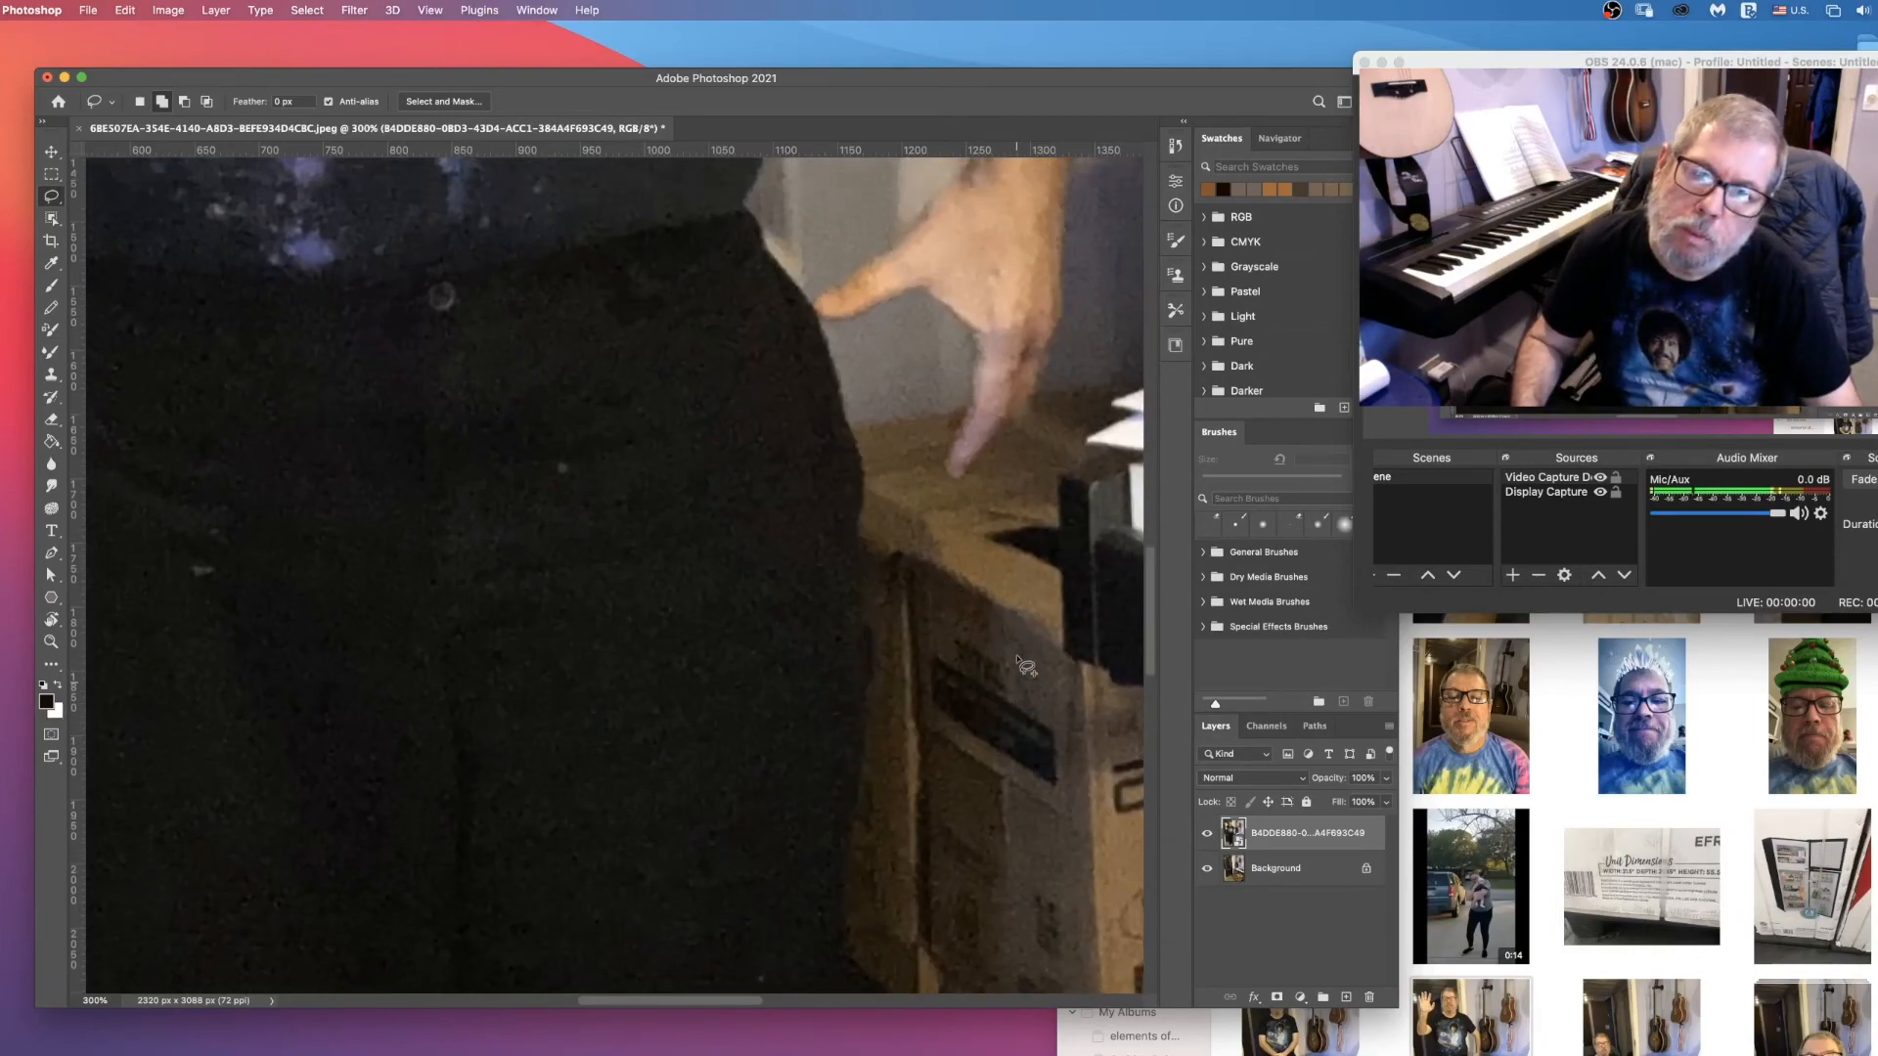
scroll(1019, 667, up, 5)
scroll(1019, 667, up, 3)
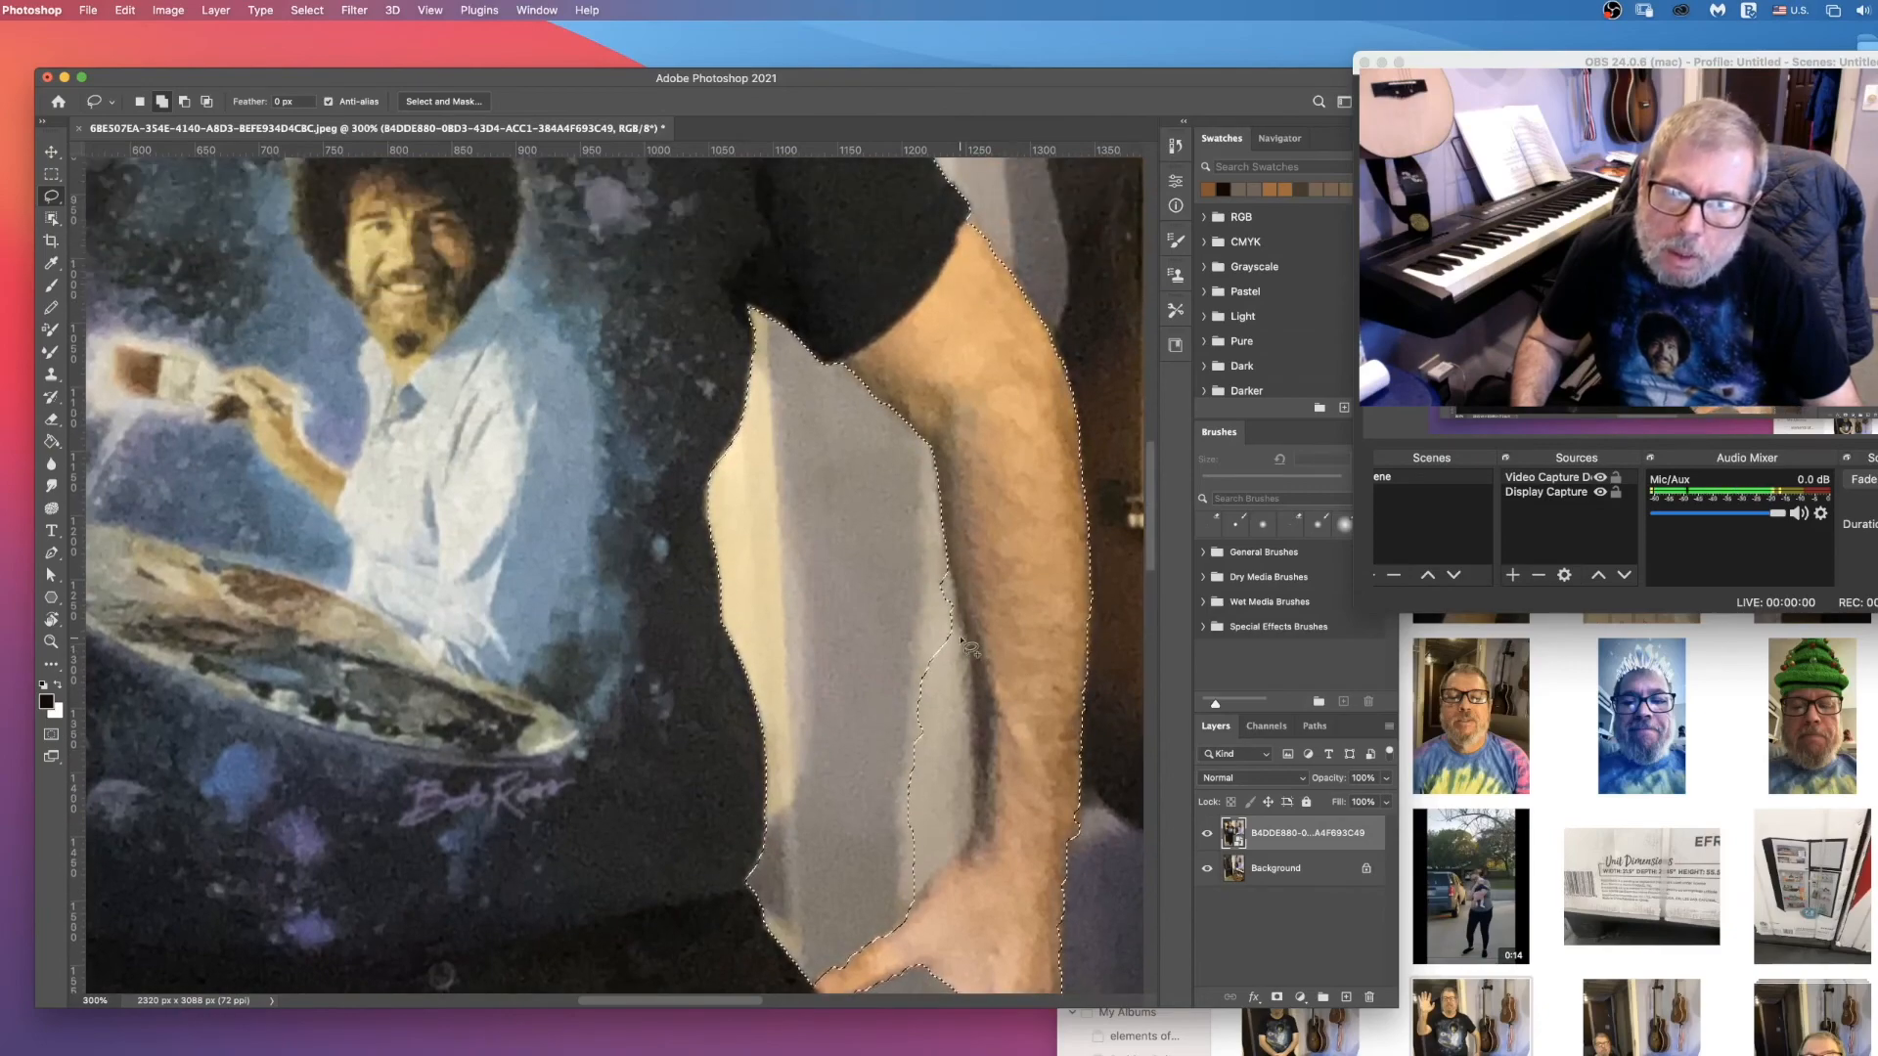
click(184, 100)
drag(945, 572, 972, 715)
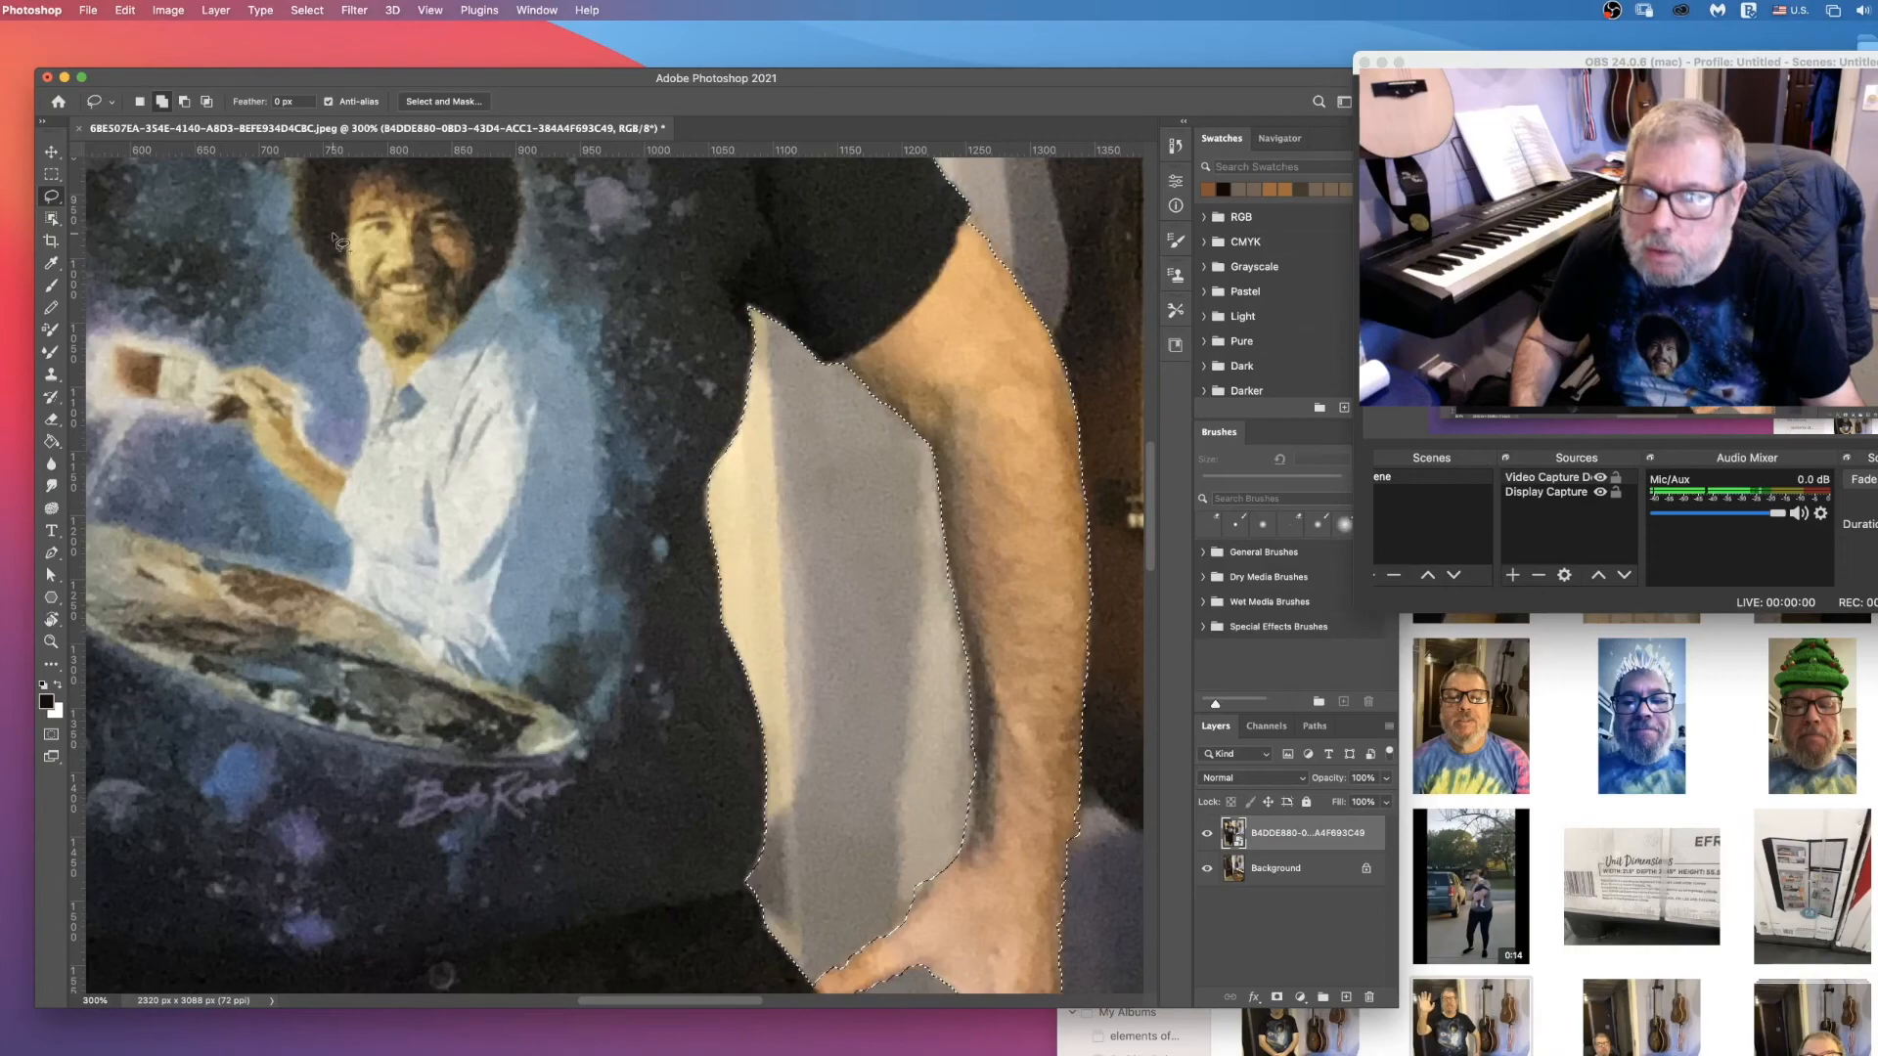
click(184, 102)
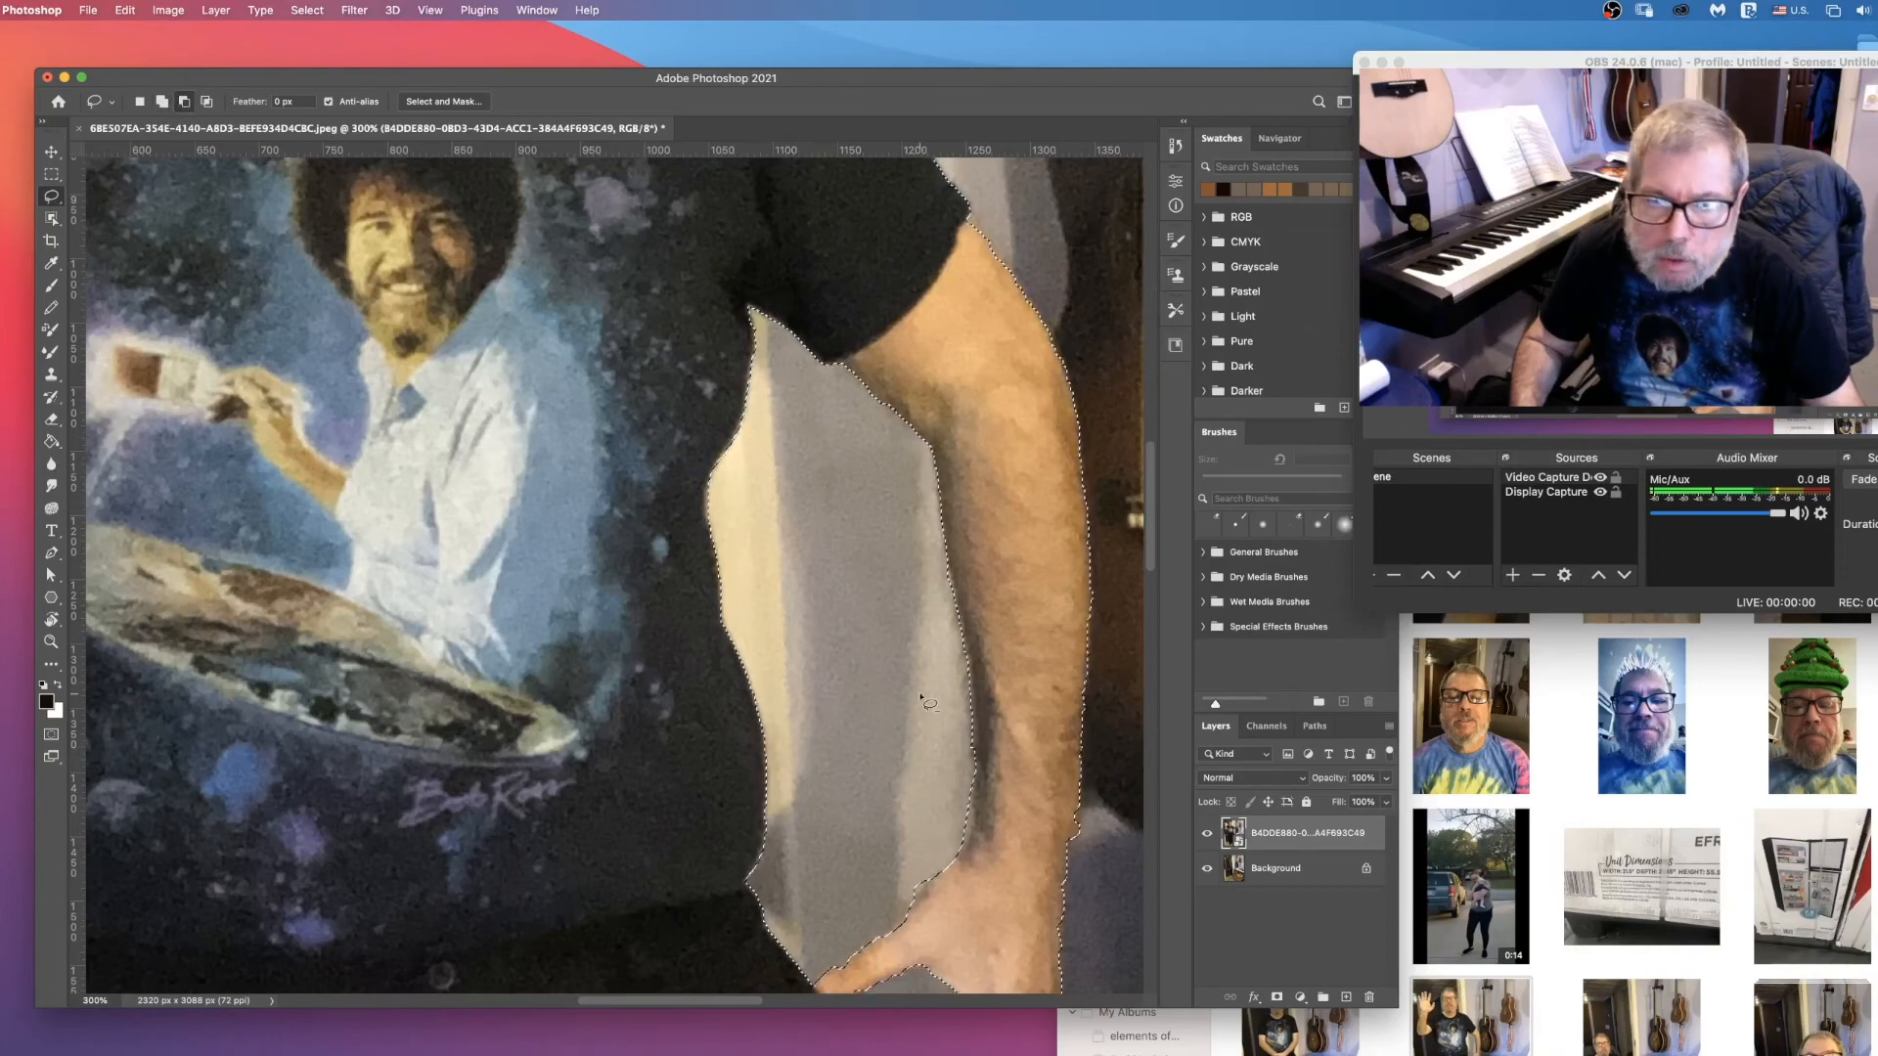
Step: Extend the subtracted gap between the legs upward in a narrow point with the Lasso
scroll(981, 804, down, 10)
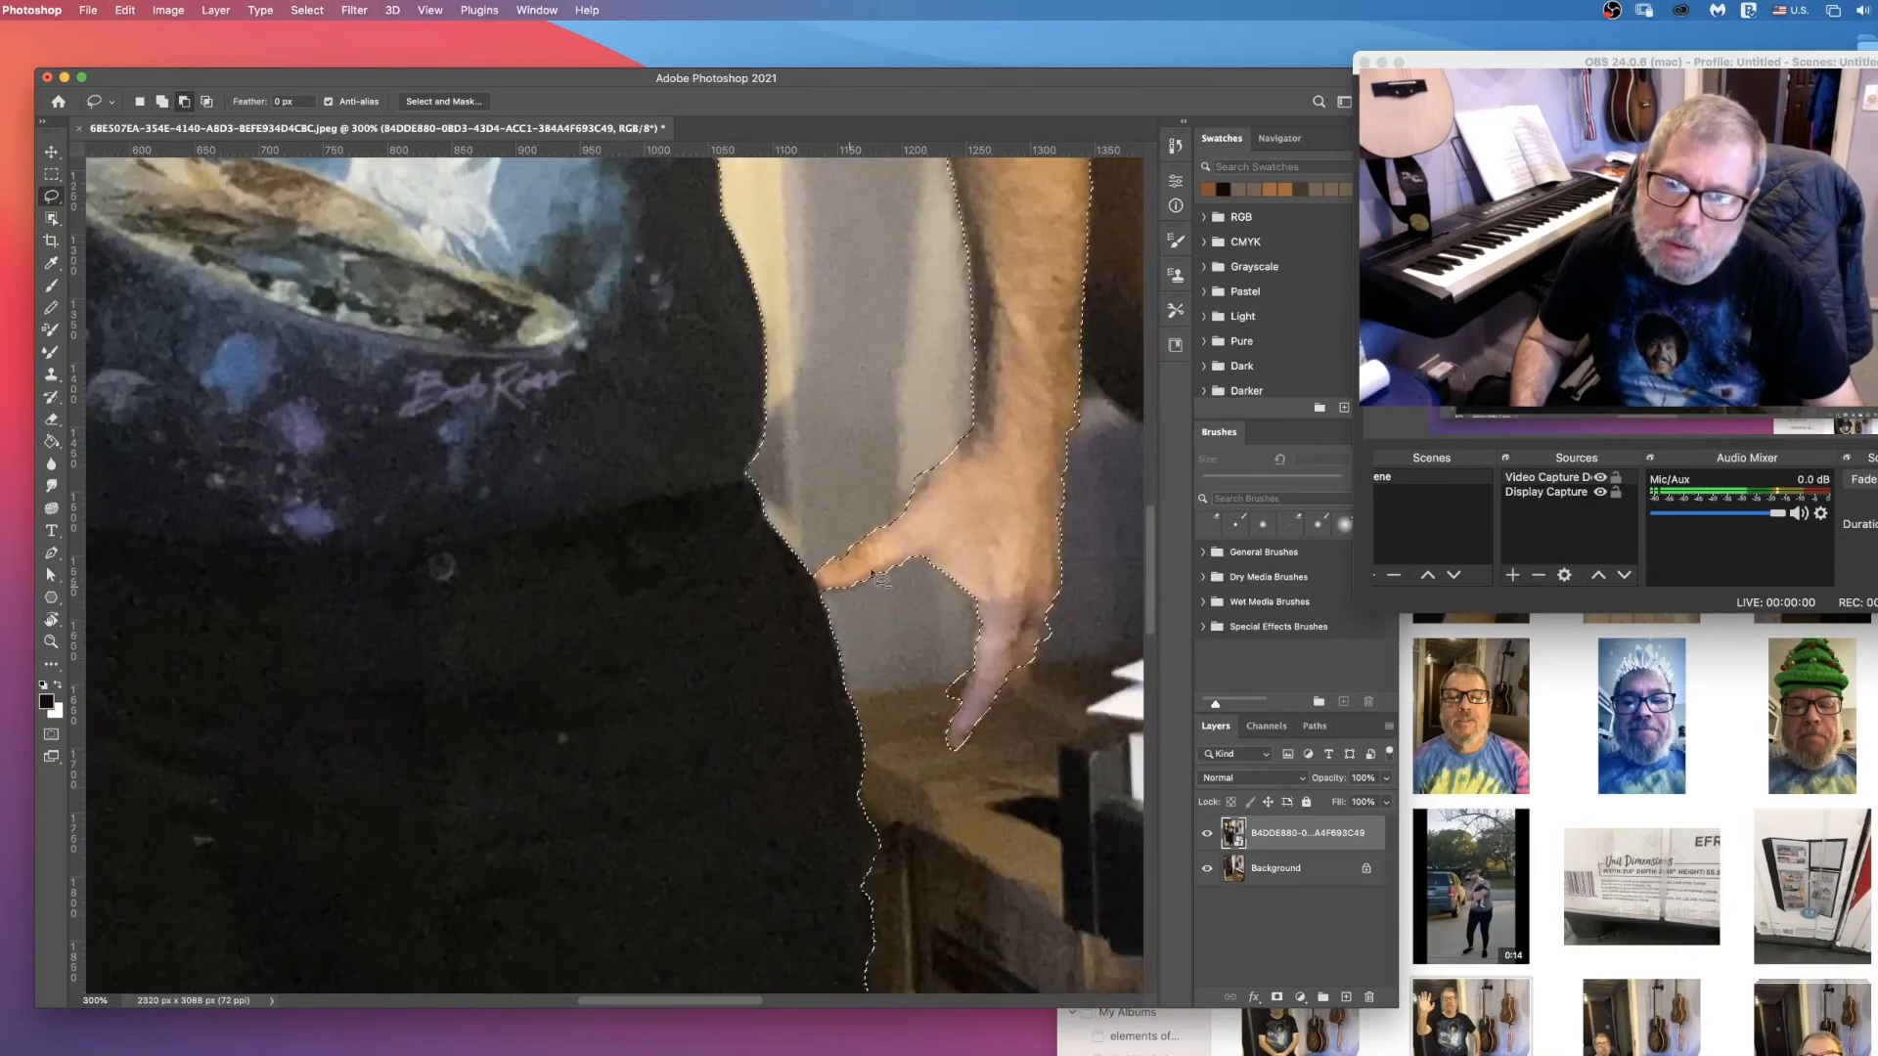
scroll(981, 560, down, 10)
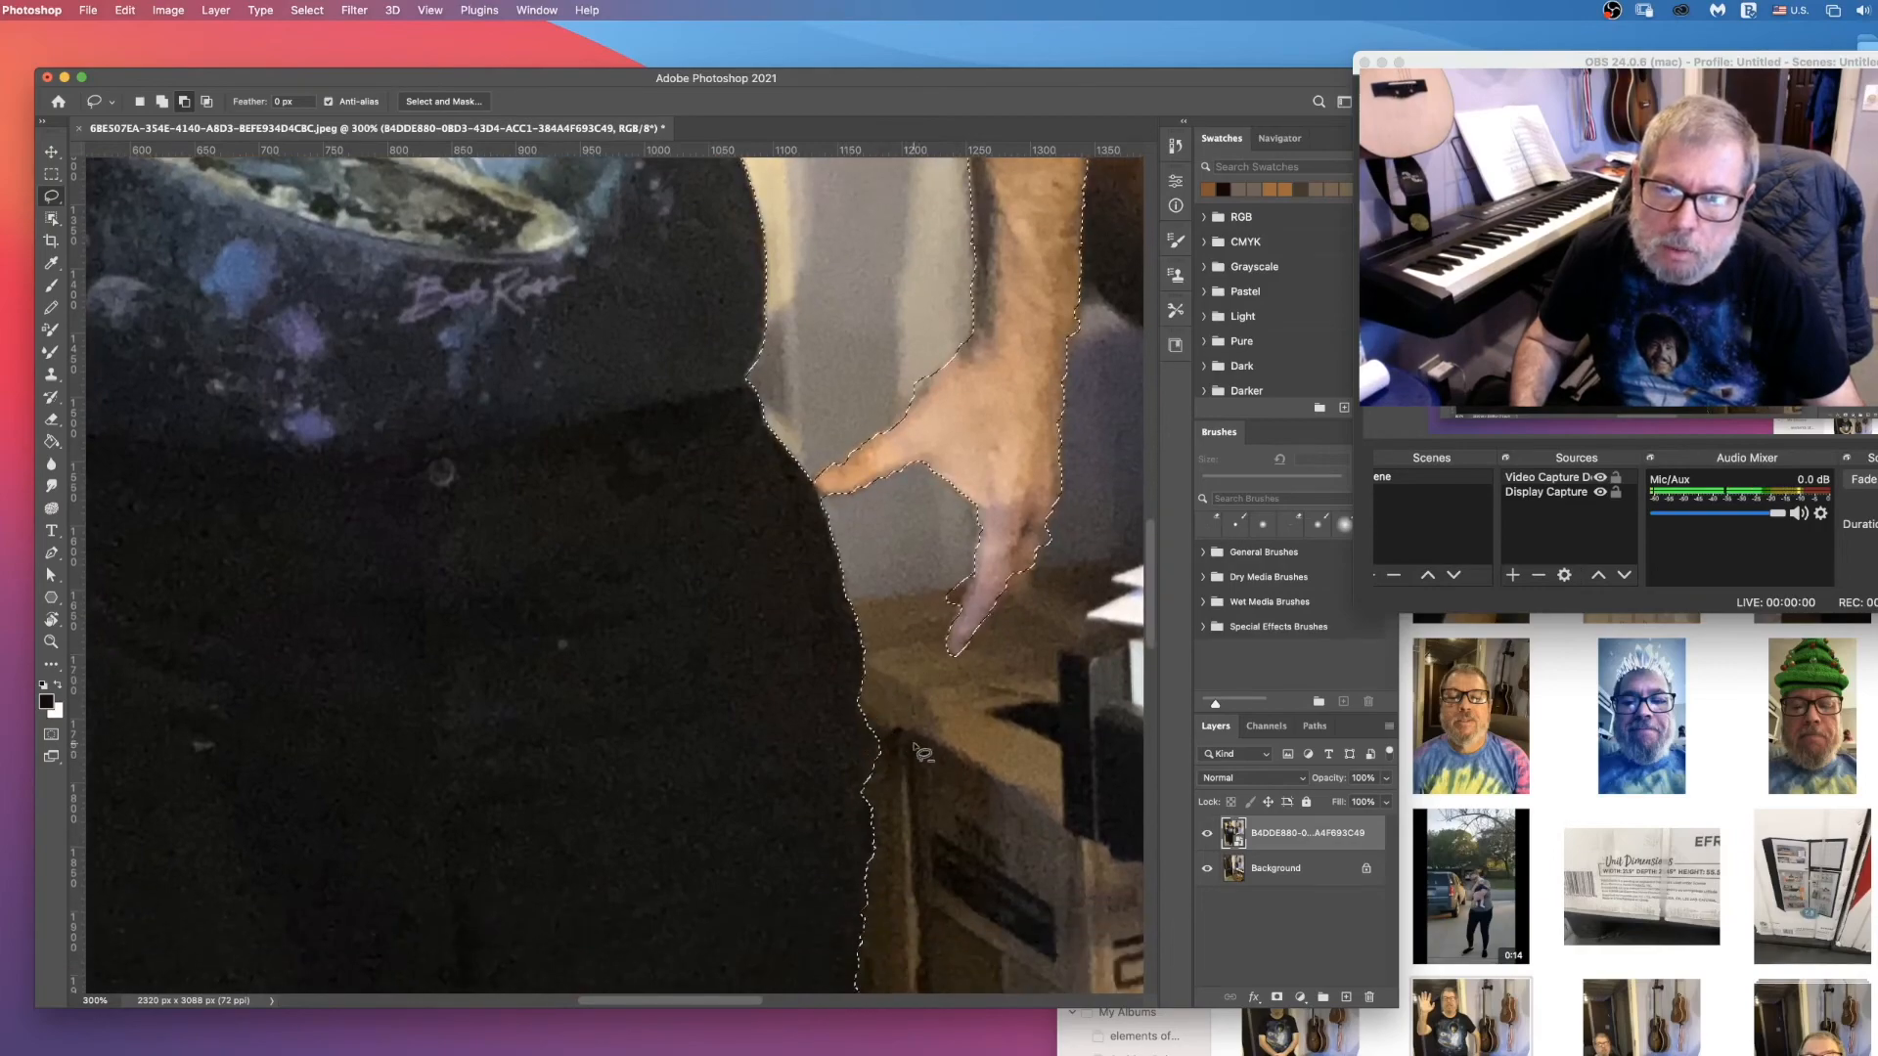
scroll(919, 758, down, 10)
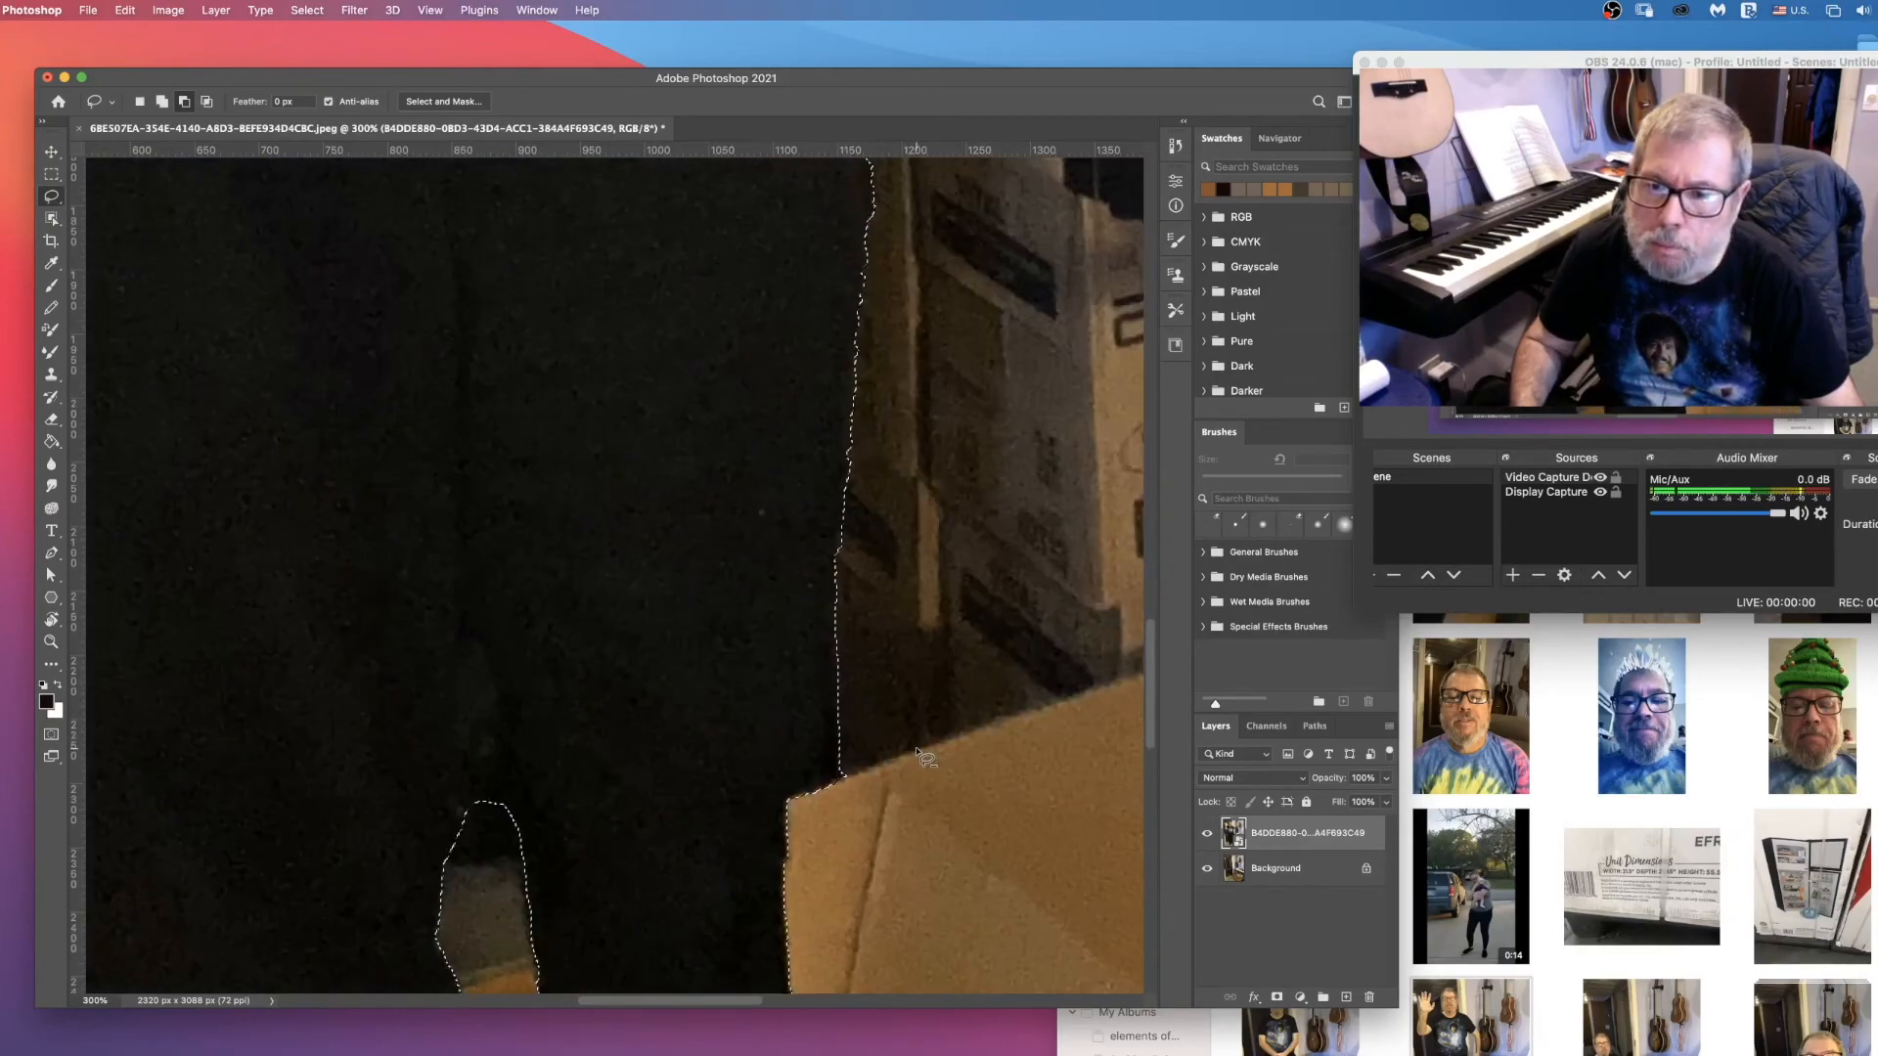
mouse_move(469, 629)
mouse_down()
mouse_move(507, 811)
mouse_move(499, 748)
mouse_up()
drag(482, 657, 473, 632)
Step: Subtract the background wedge enclosed by the ear, beard, neck and shoulder beside the door frame from the selection
scroll(738, 855, down, 5)
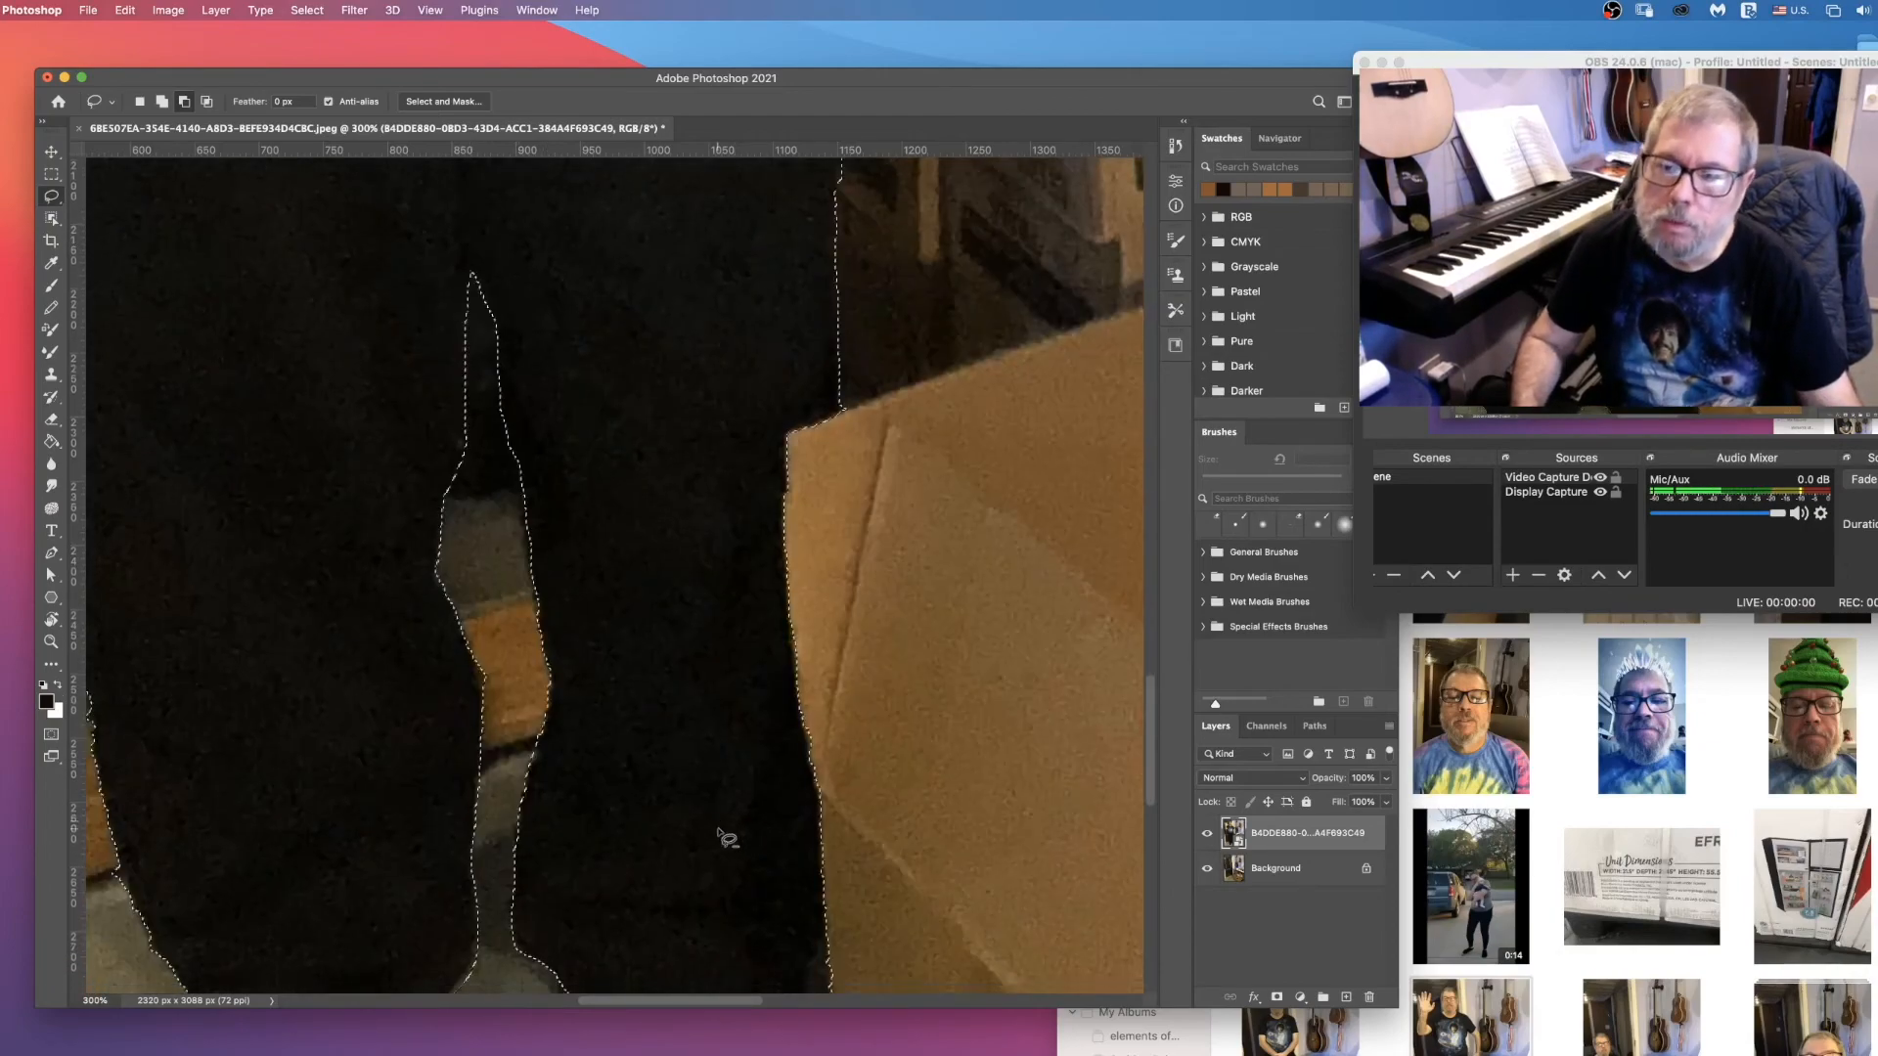
scroll(728, 838, down, 5)
scroll(727, 838, up, 10)
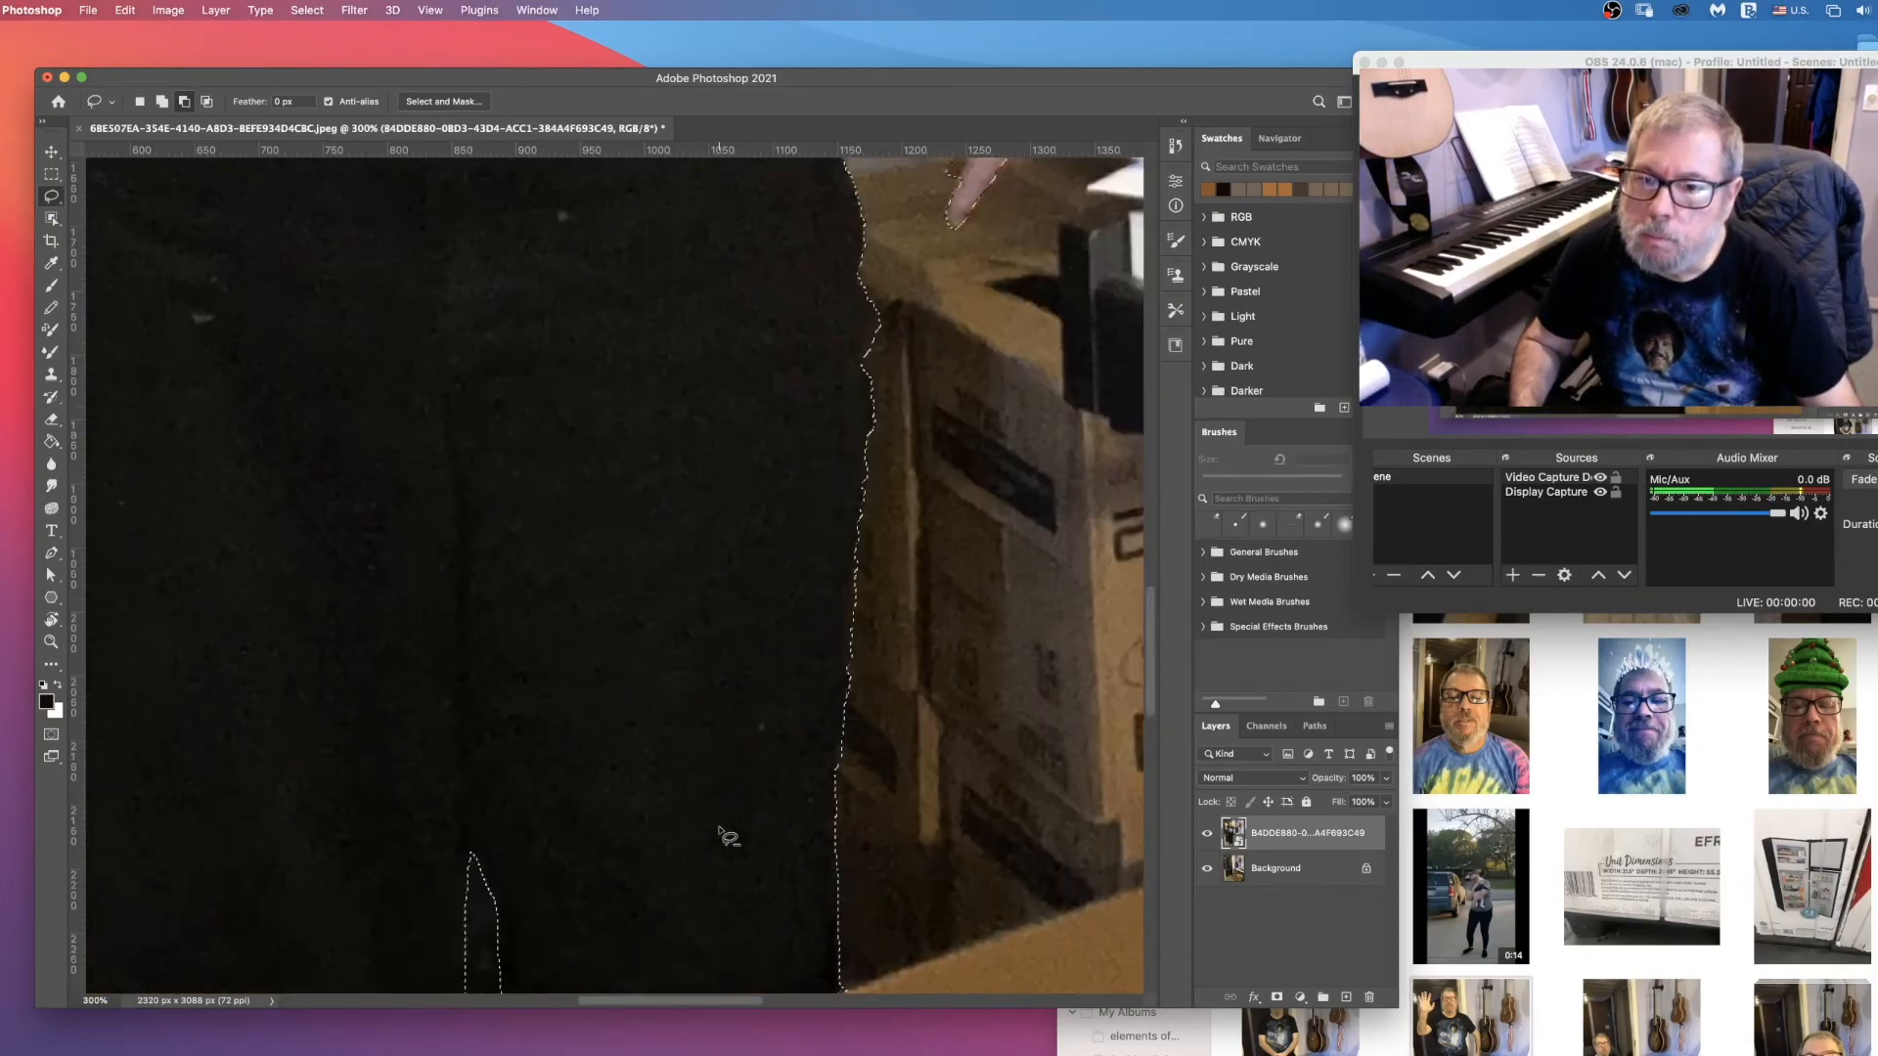
scroll(723, 838, up, 10)
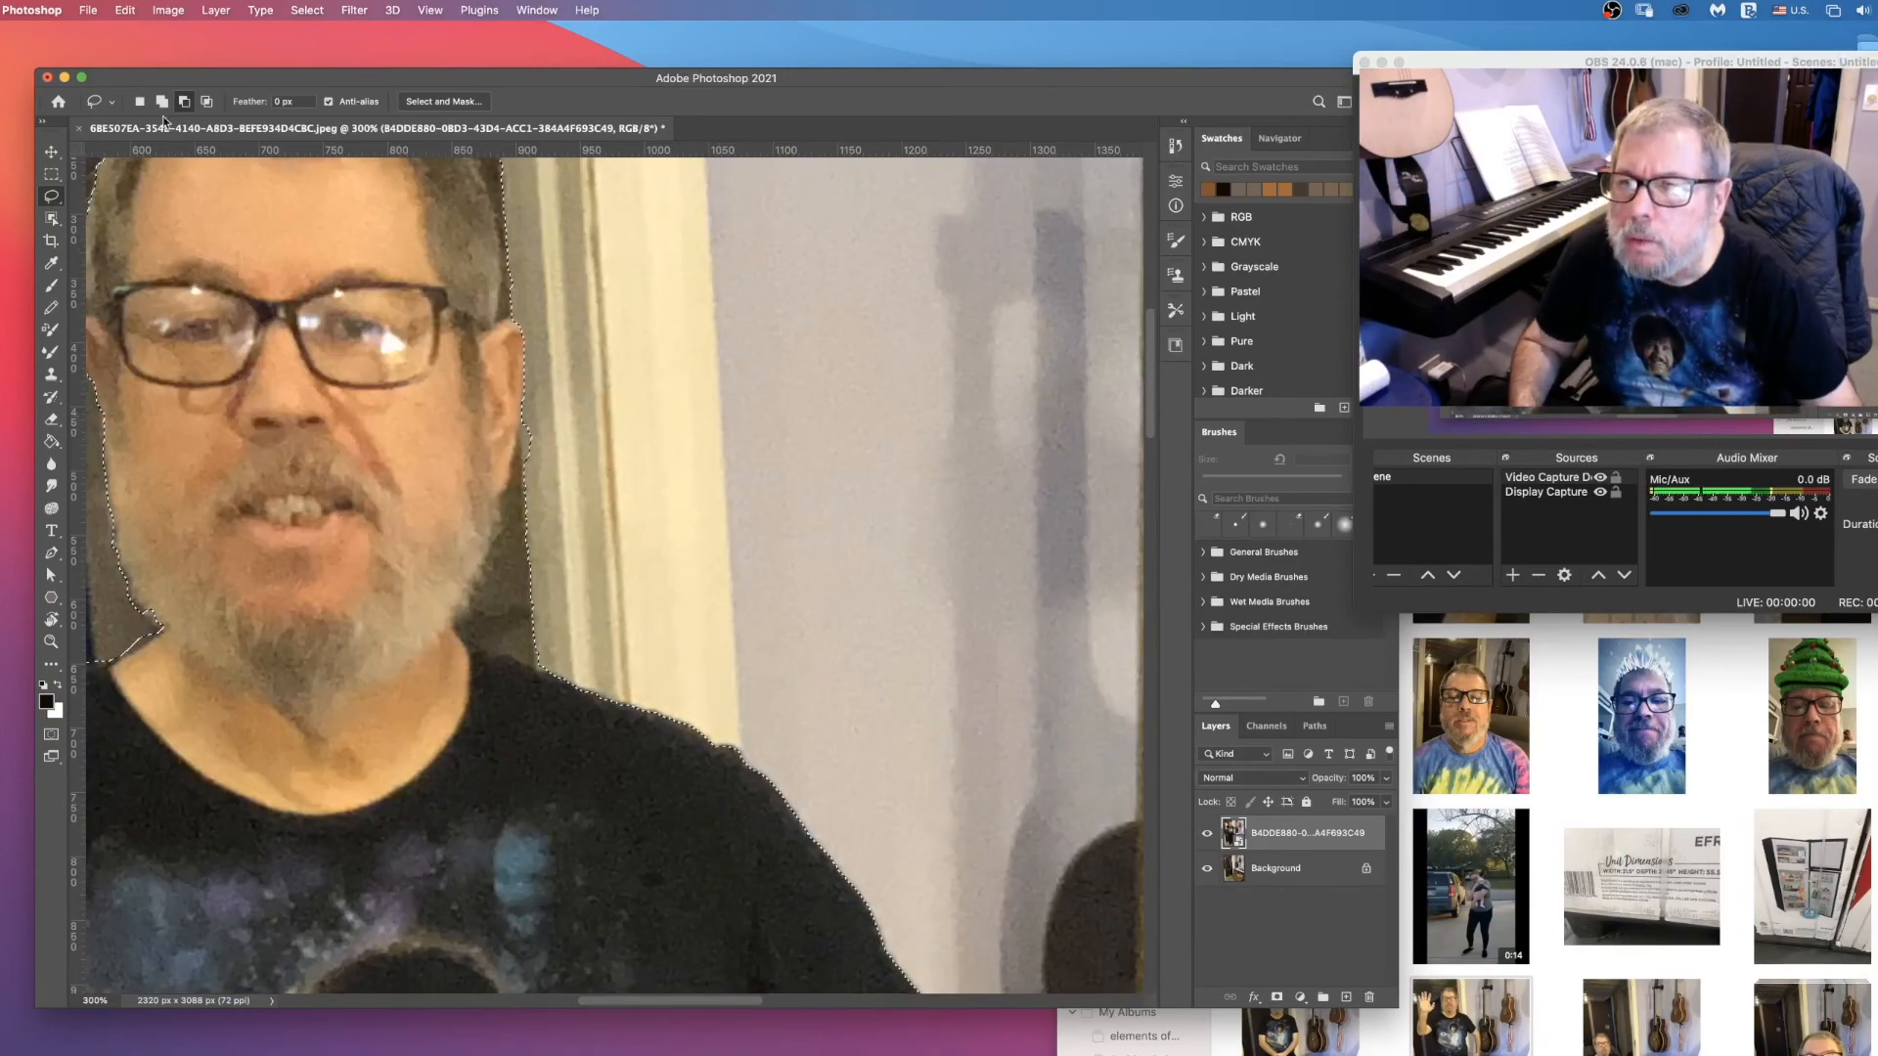
mouse_move(523, 425)
mouse_down()
mouse_move(479, 599)
mouse_move(454, 618)
mouse_move(505, 669)
mouse_up()
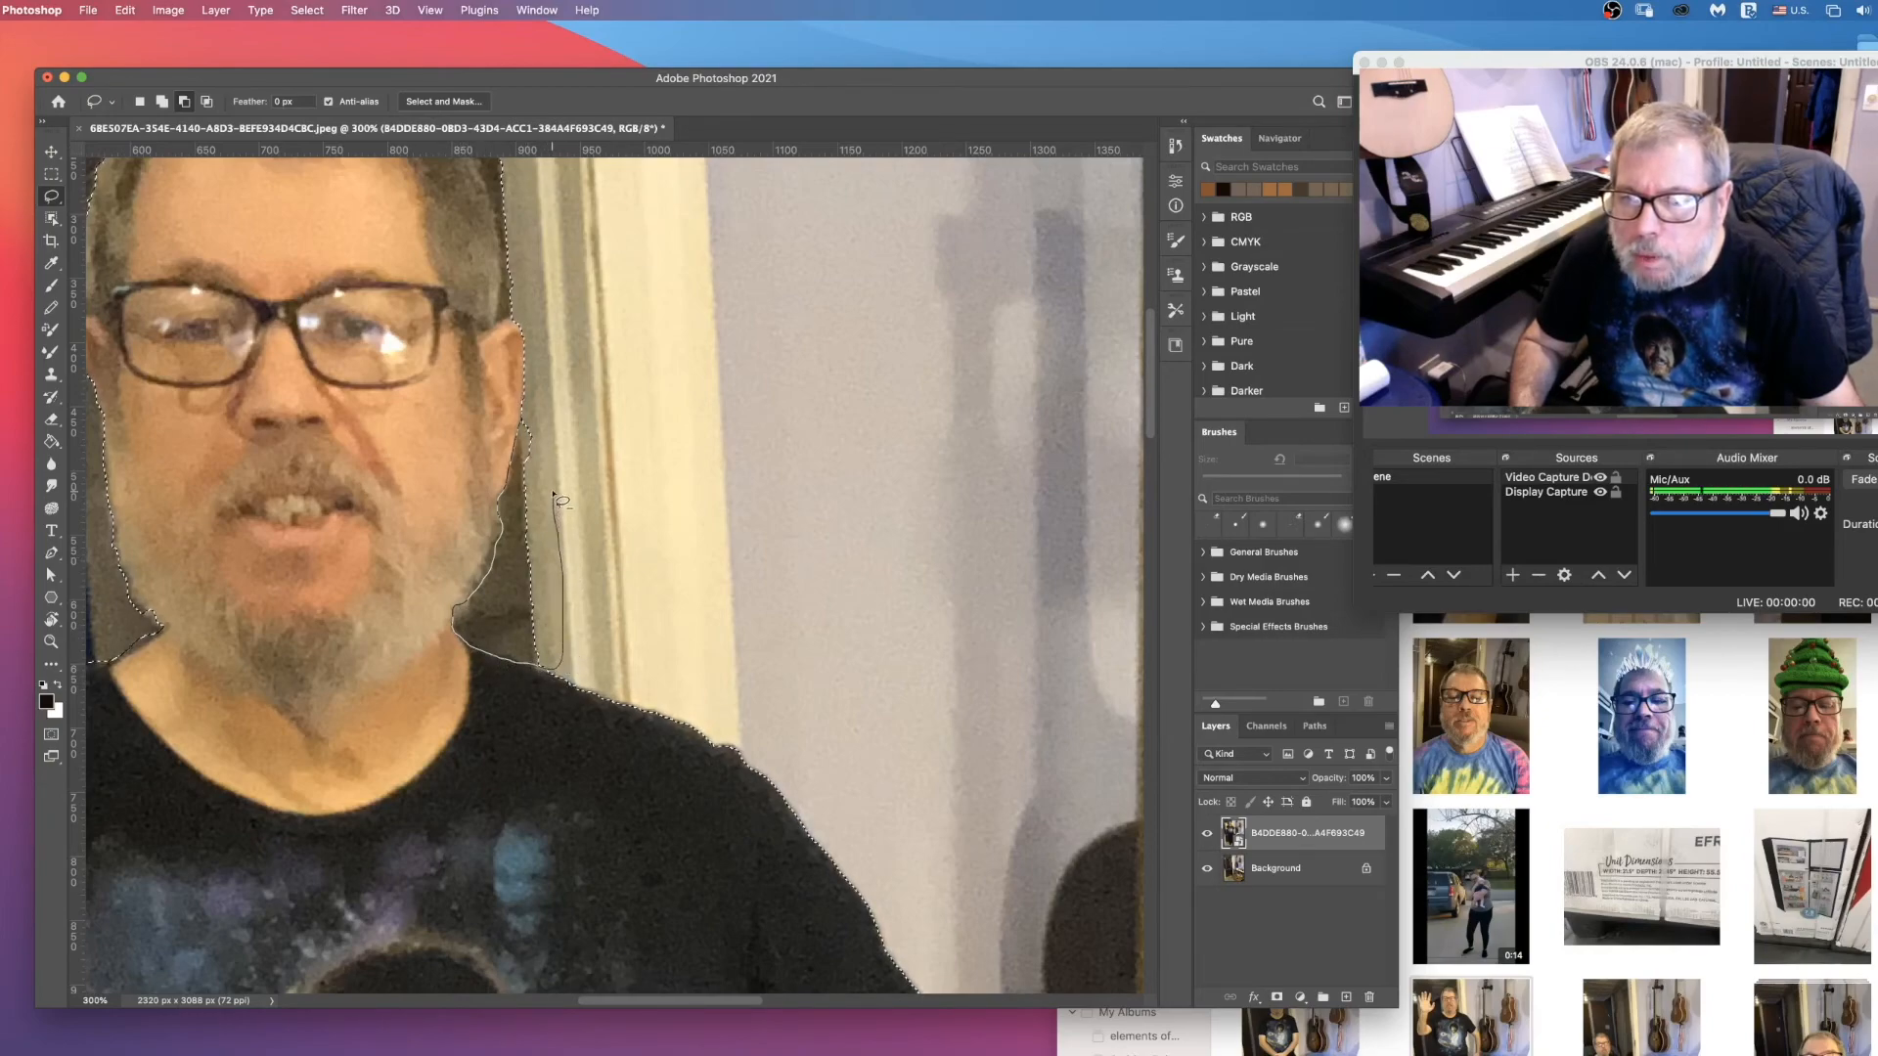
drag(529, 423, 528, 421)
Step: Trim the selection closely around the hair and beard on the door-frame side of the head by subtracting leftover background
scroll(523, 391, up, 5)
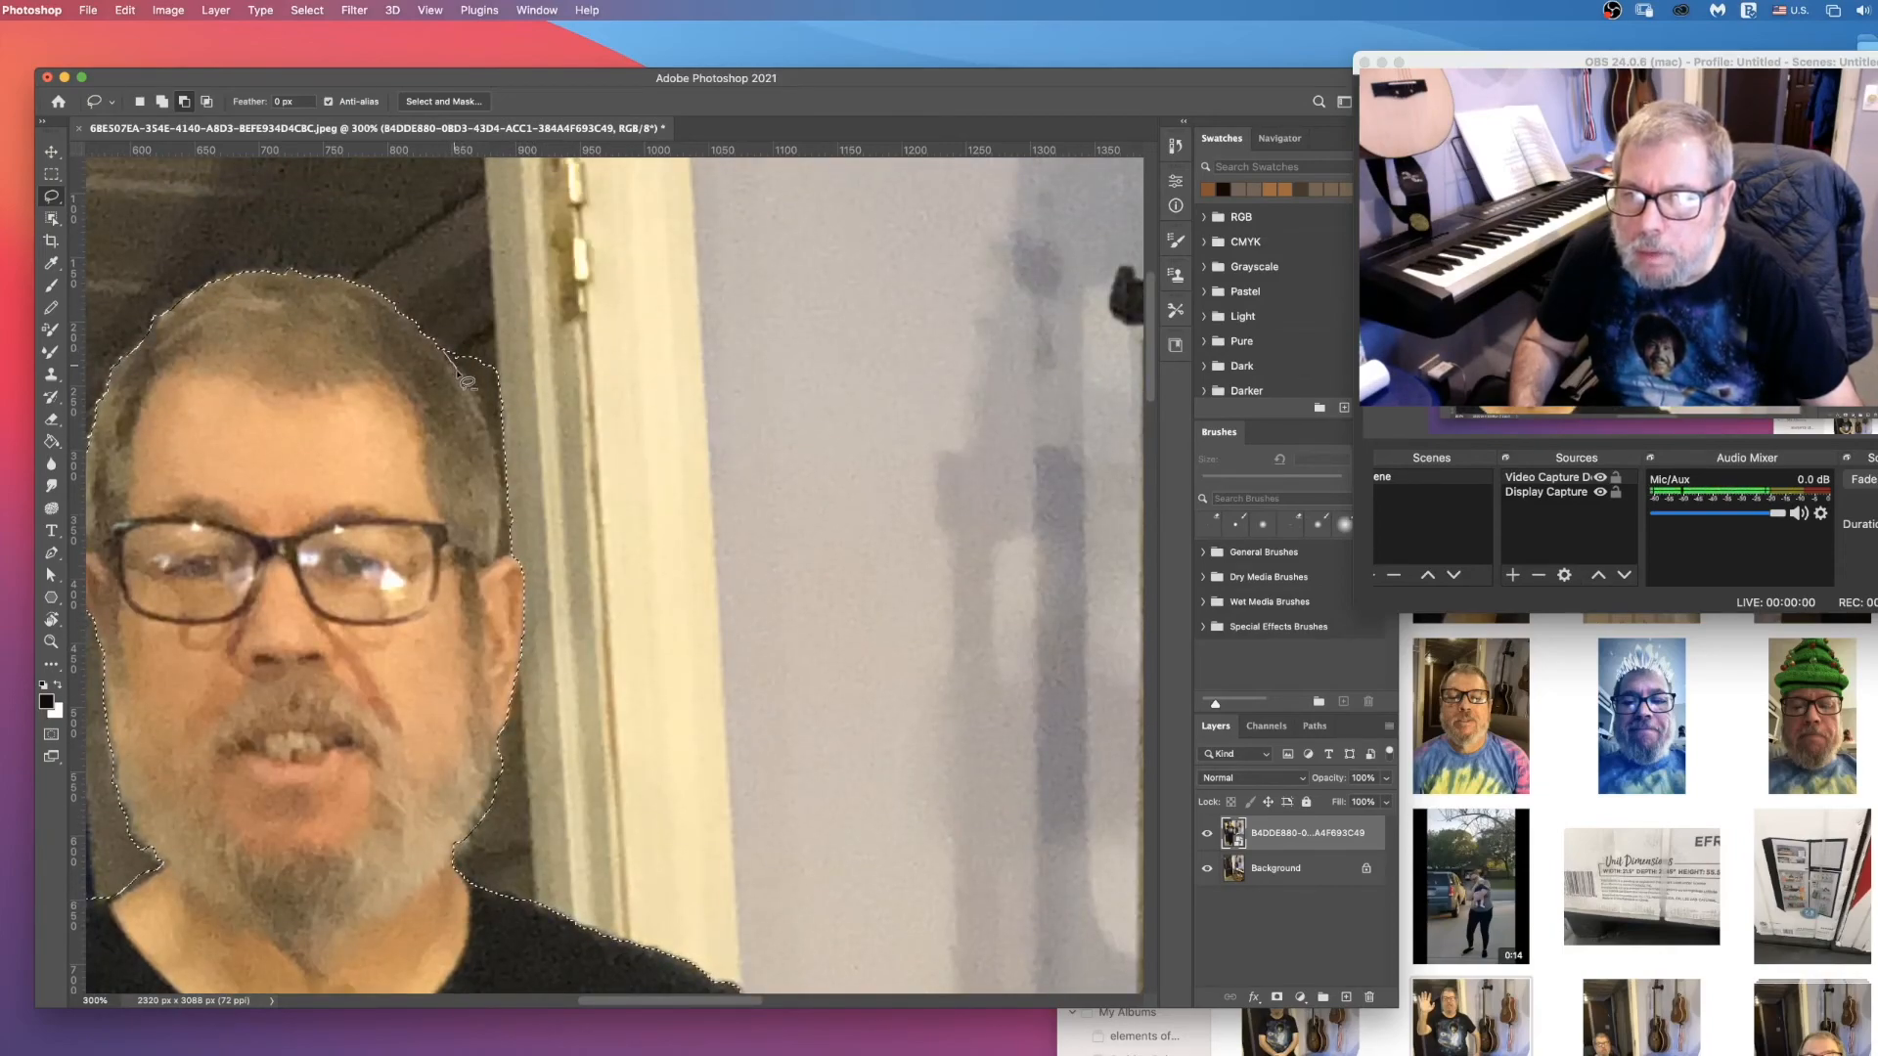
drag(492, 422, 510, 542)
scroll(509, 543, down, 3)
scroll(499, 587, left, 6)
scroll(498, 587, up, 2)
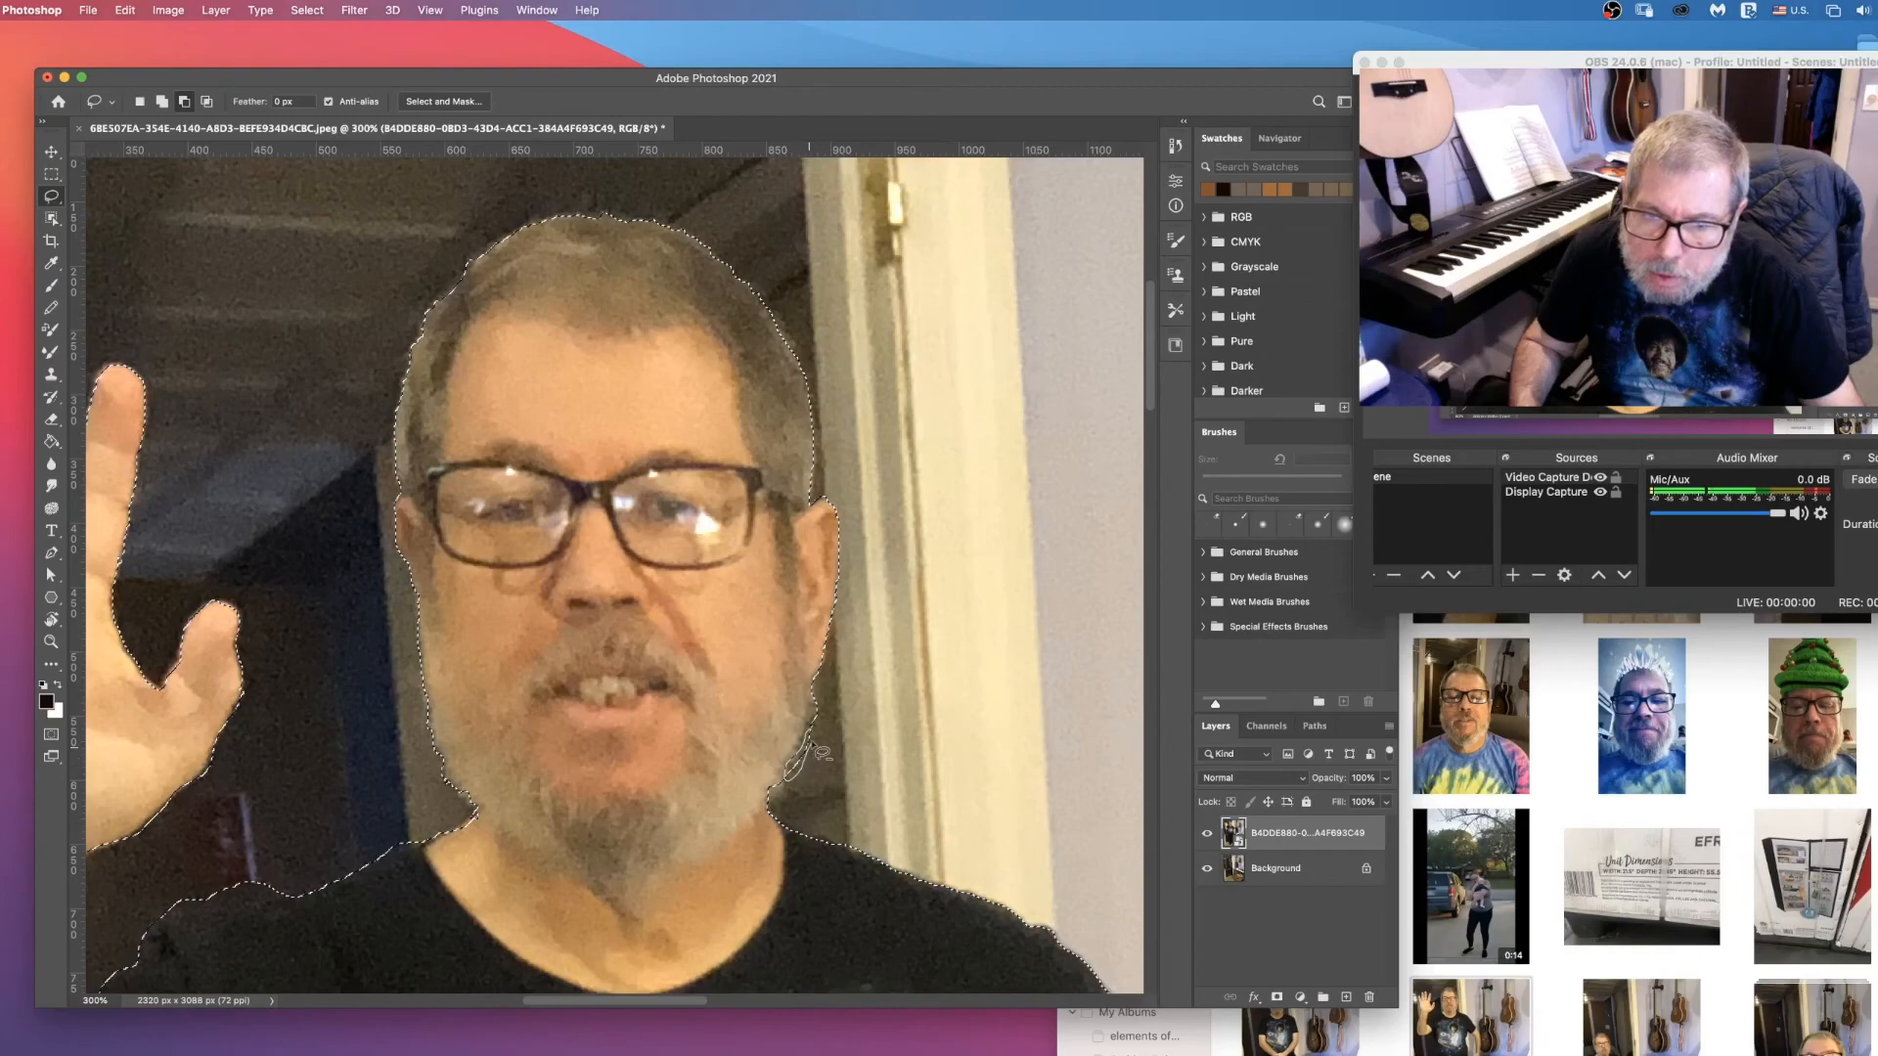
scroll(816, 758, up, 3)
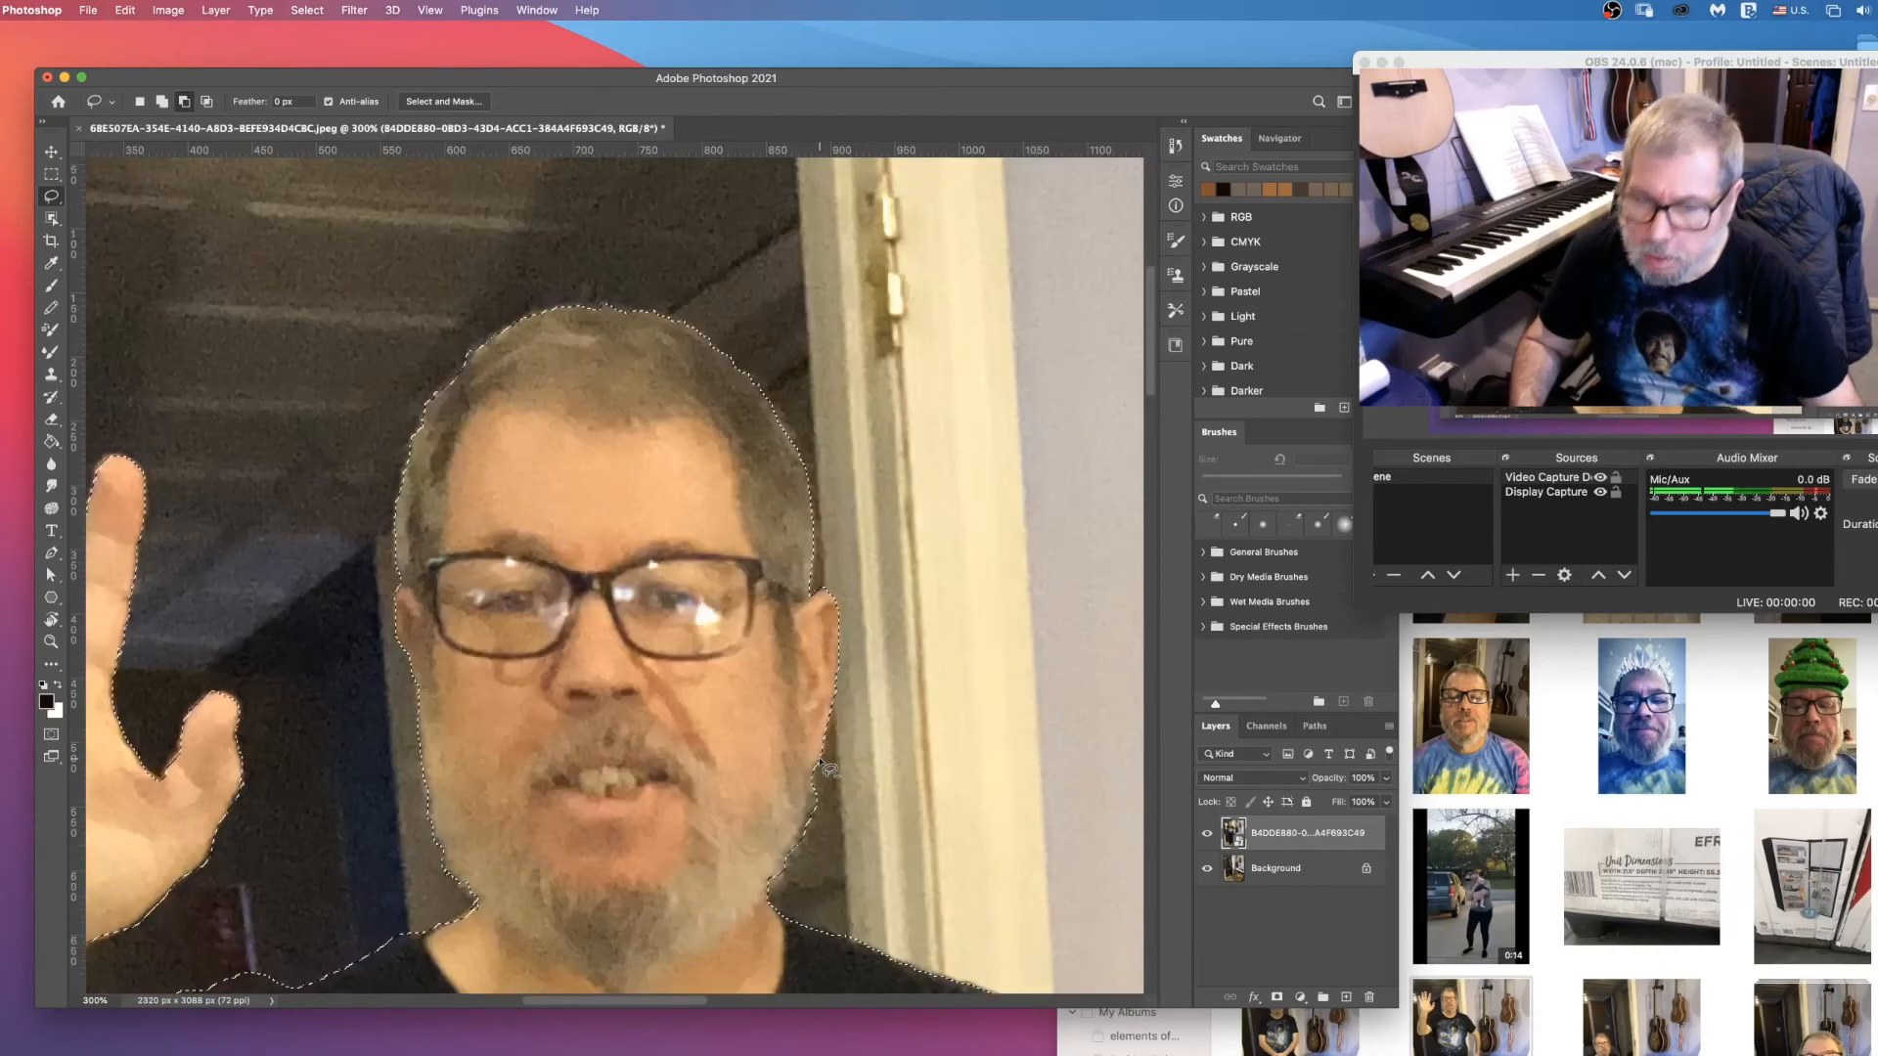
Step: Fit the whole image in view, invert the selection, and try to delete the surroundings from the placed photo layer
key(super+0)
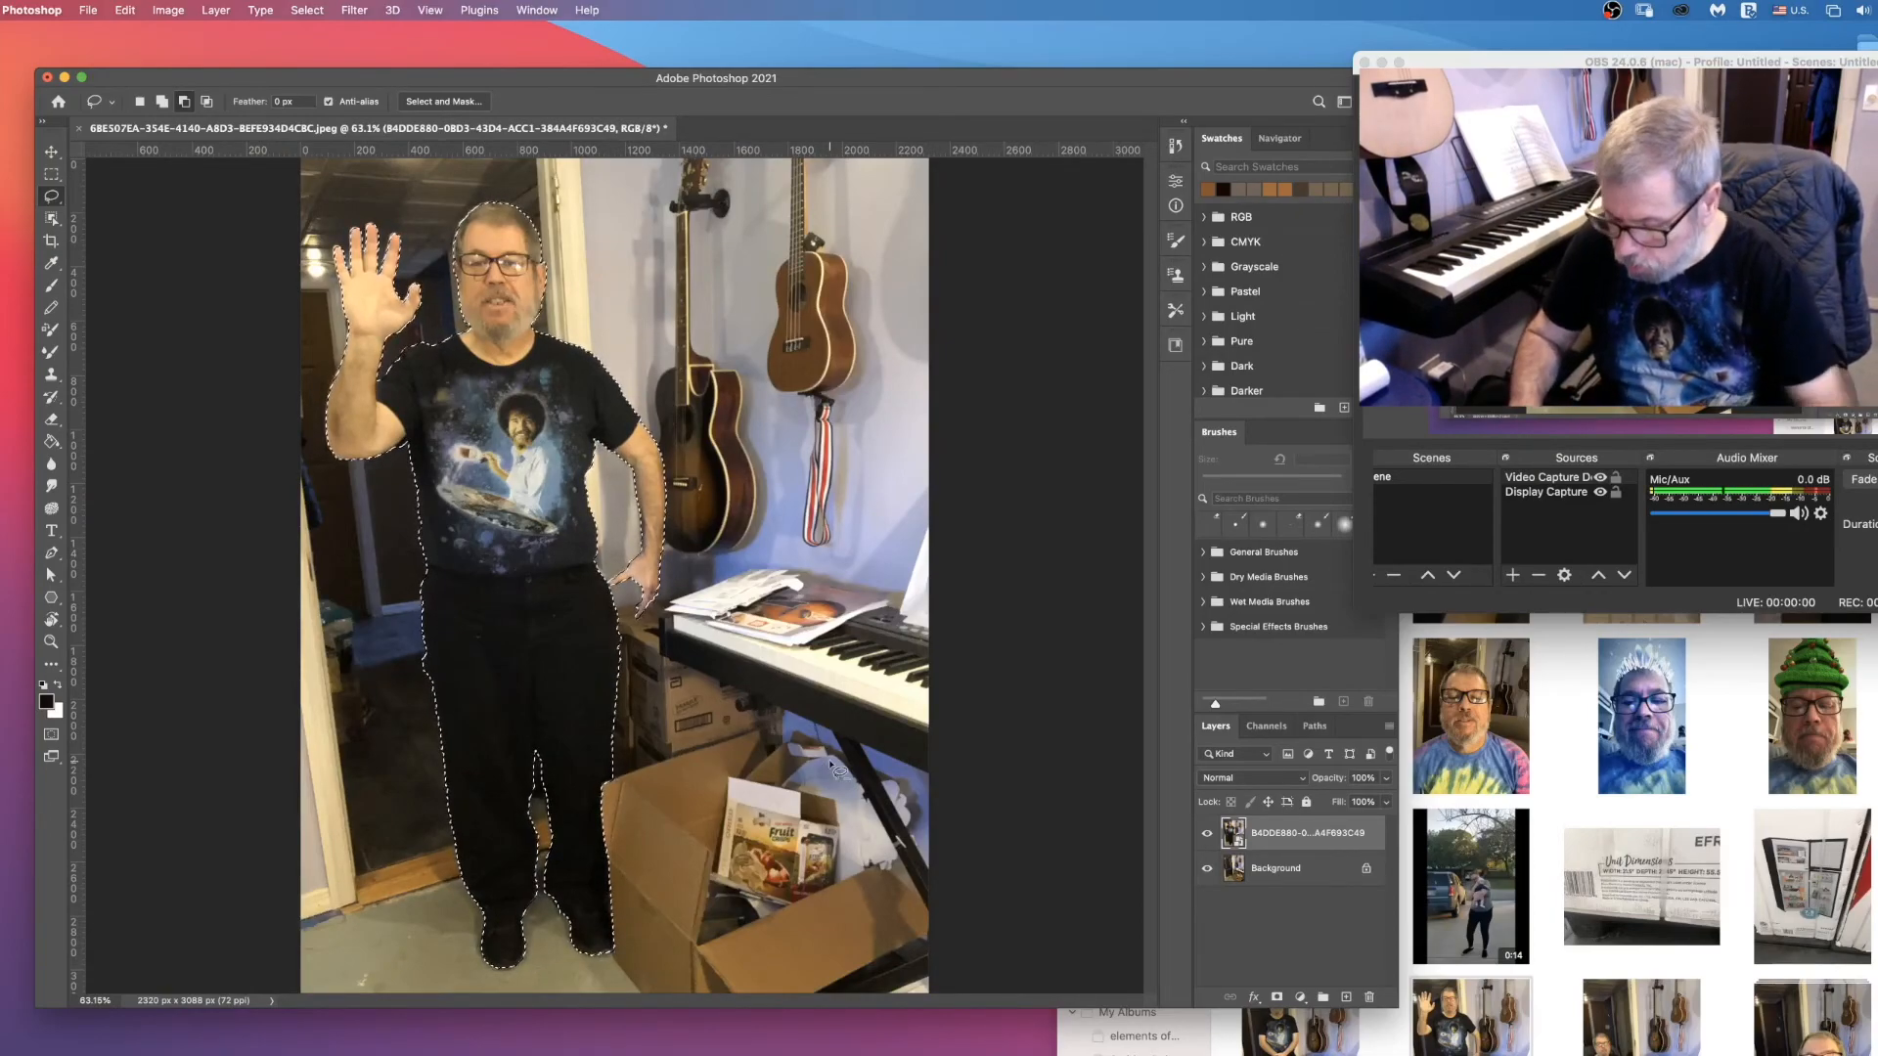
key(shift+super+i)
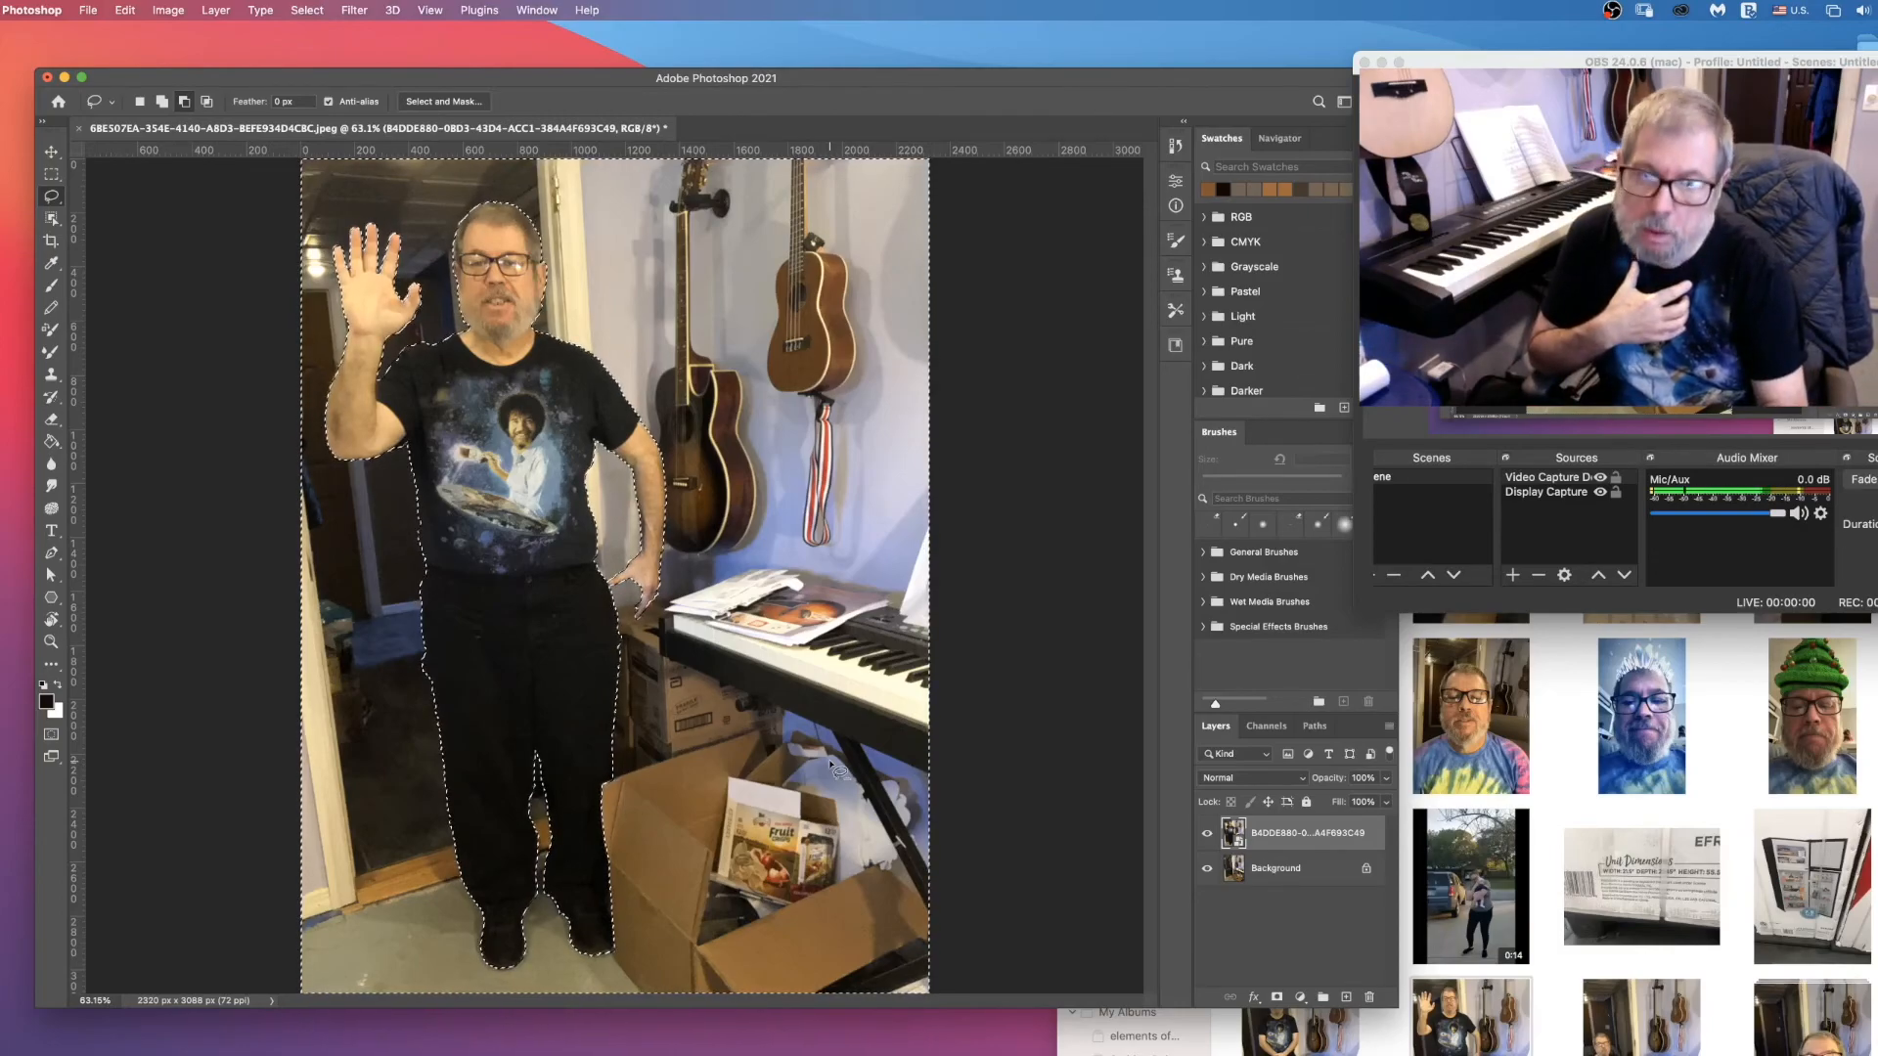
key(Delete)
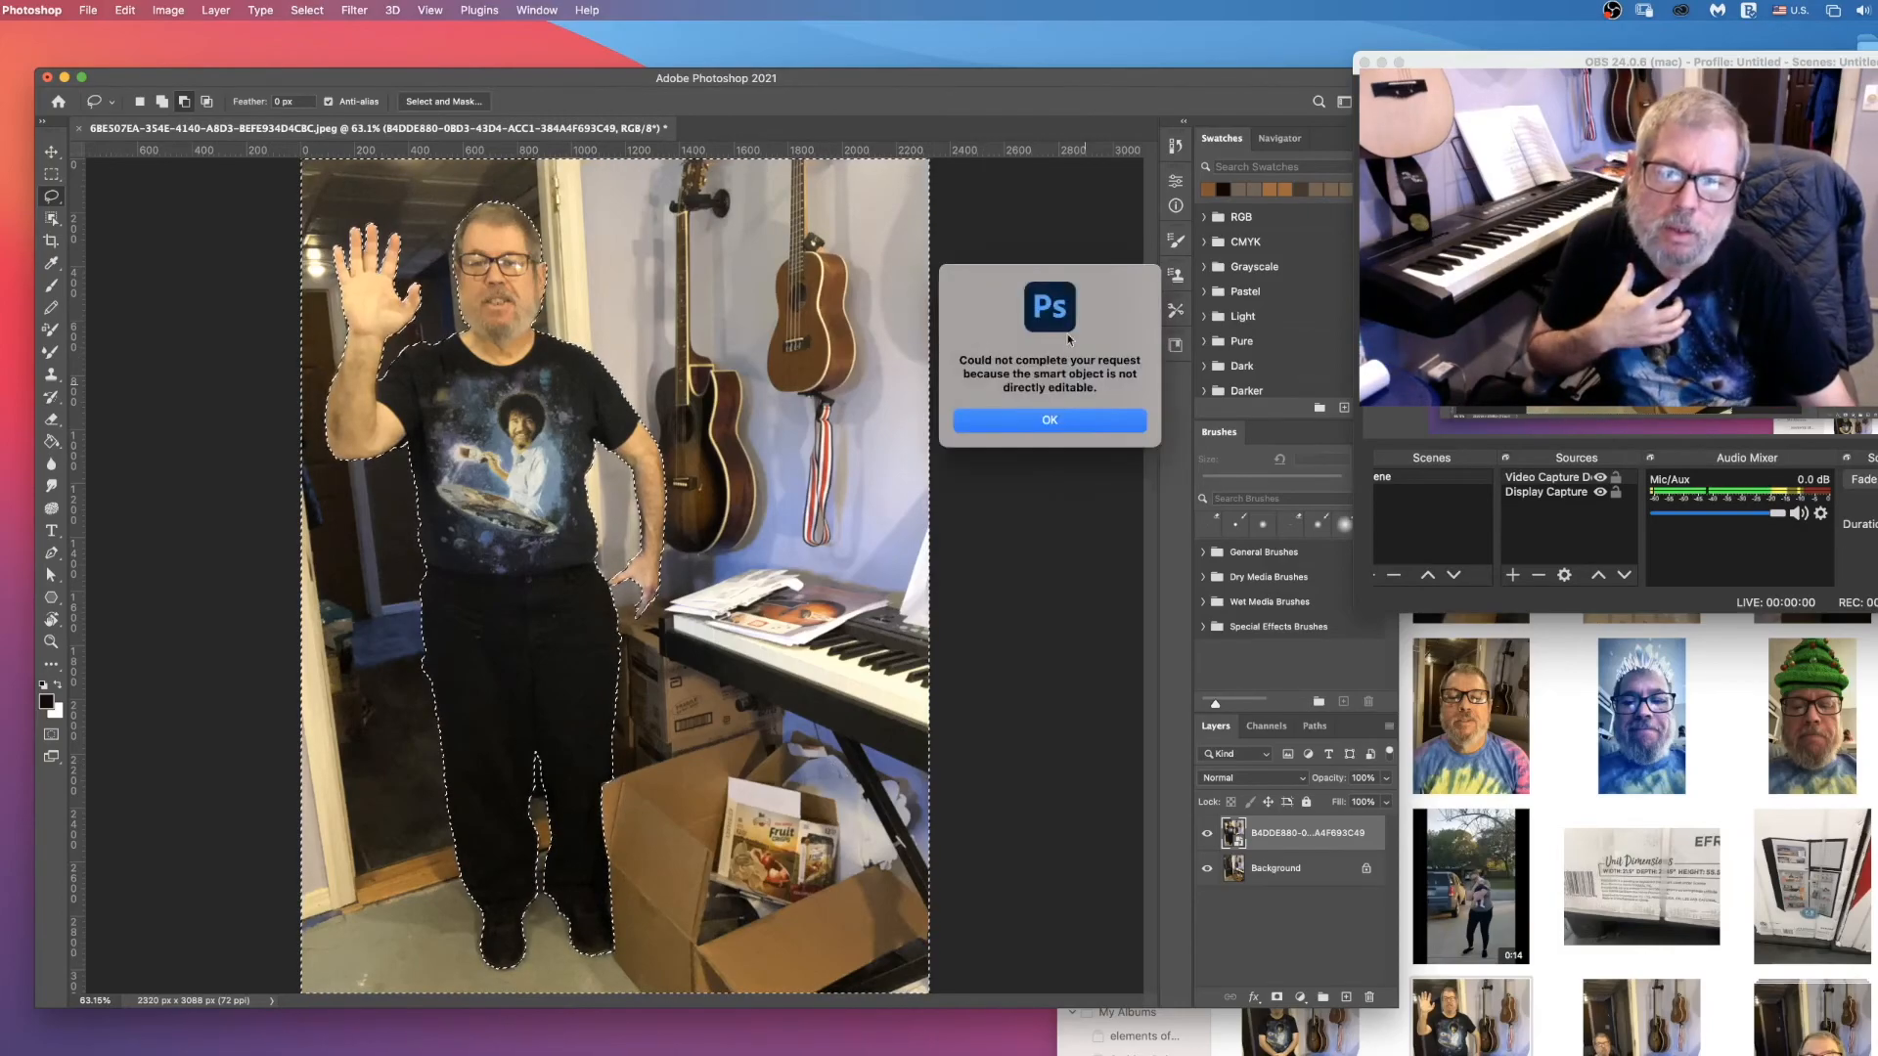
click(1048, 420)
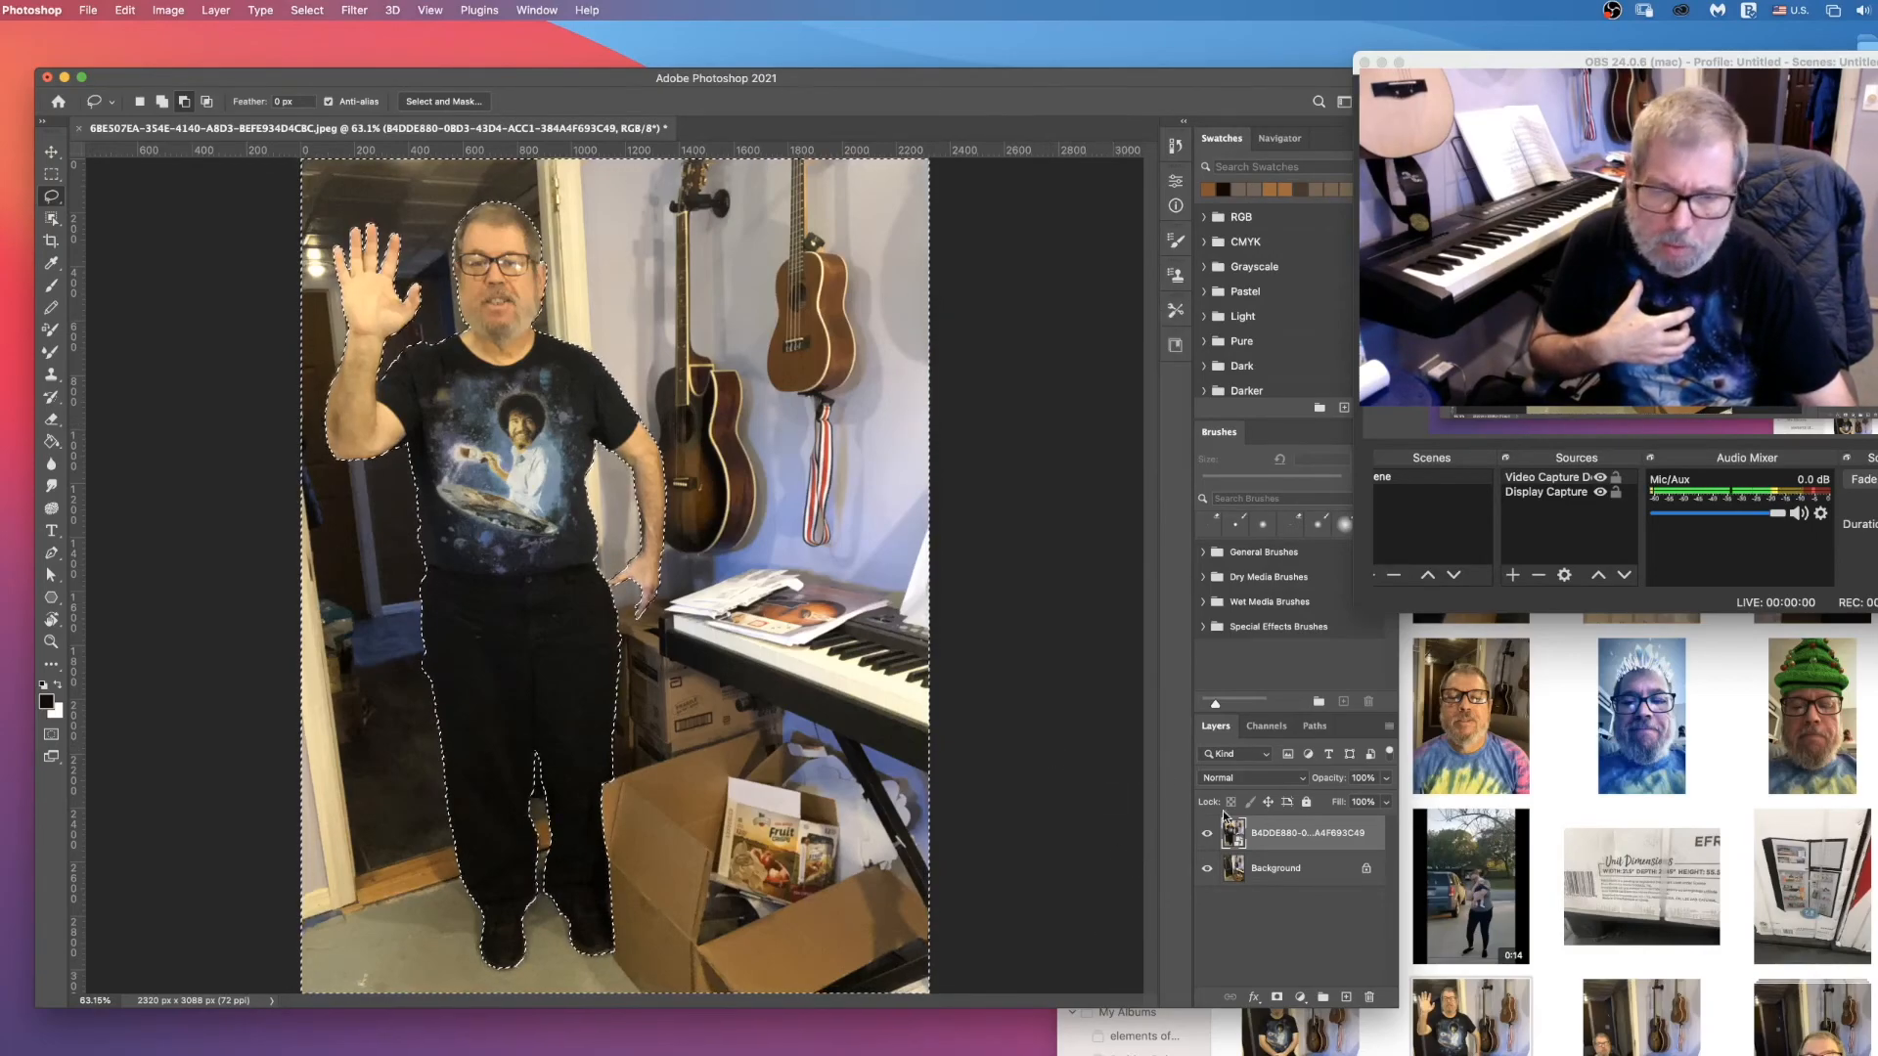
Step: Rasterize the placed photo layer and delete the selected surroundings around the man
right_click(1317, 839)
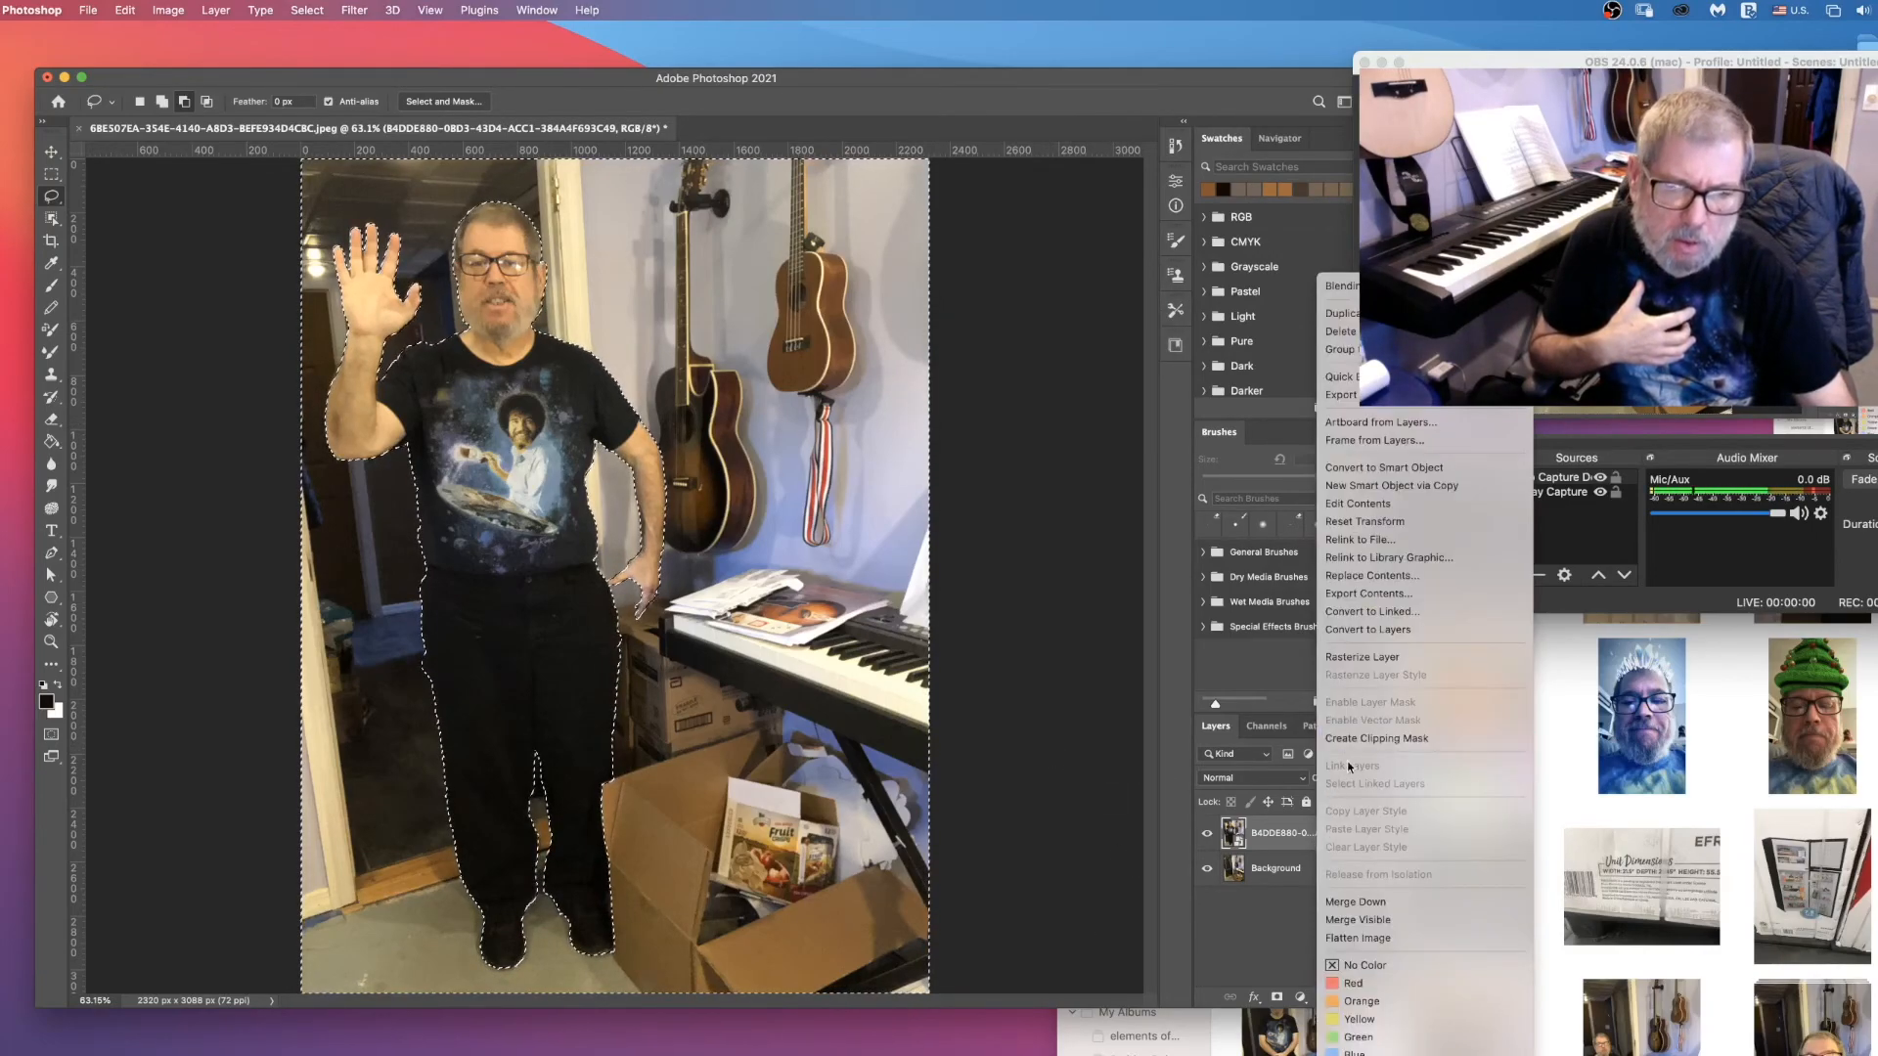
click(1361, 659)
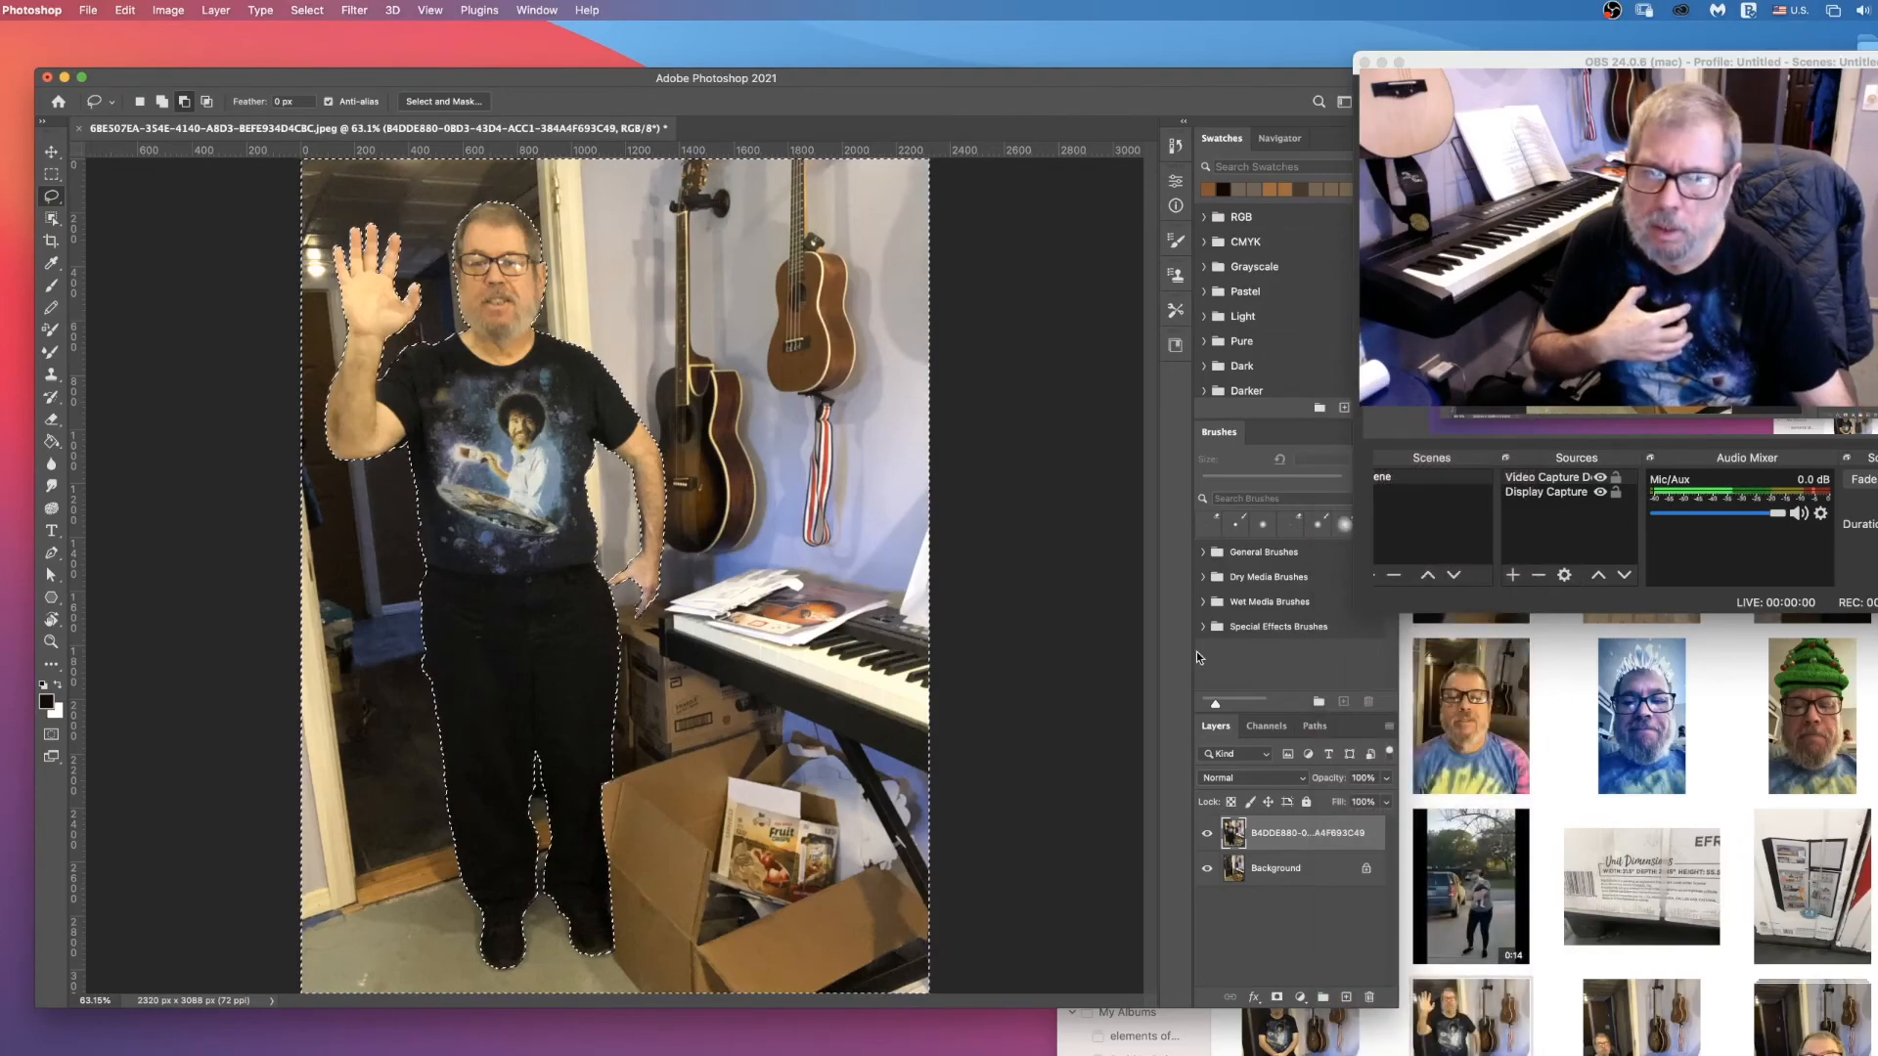
key(Delete)
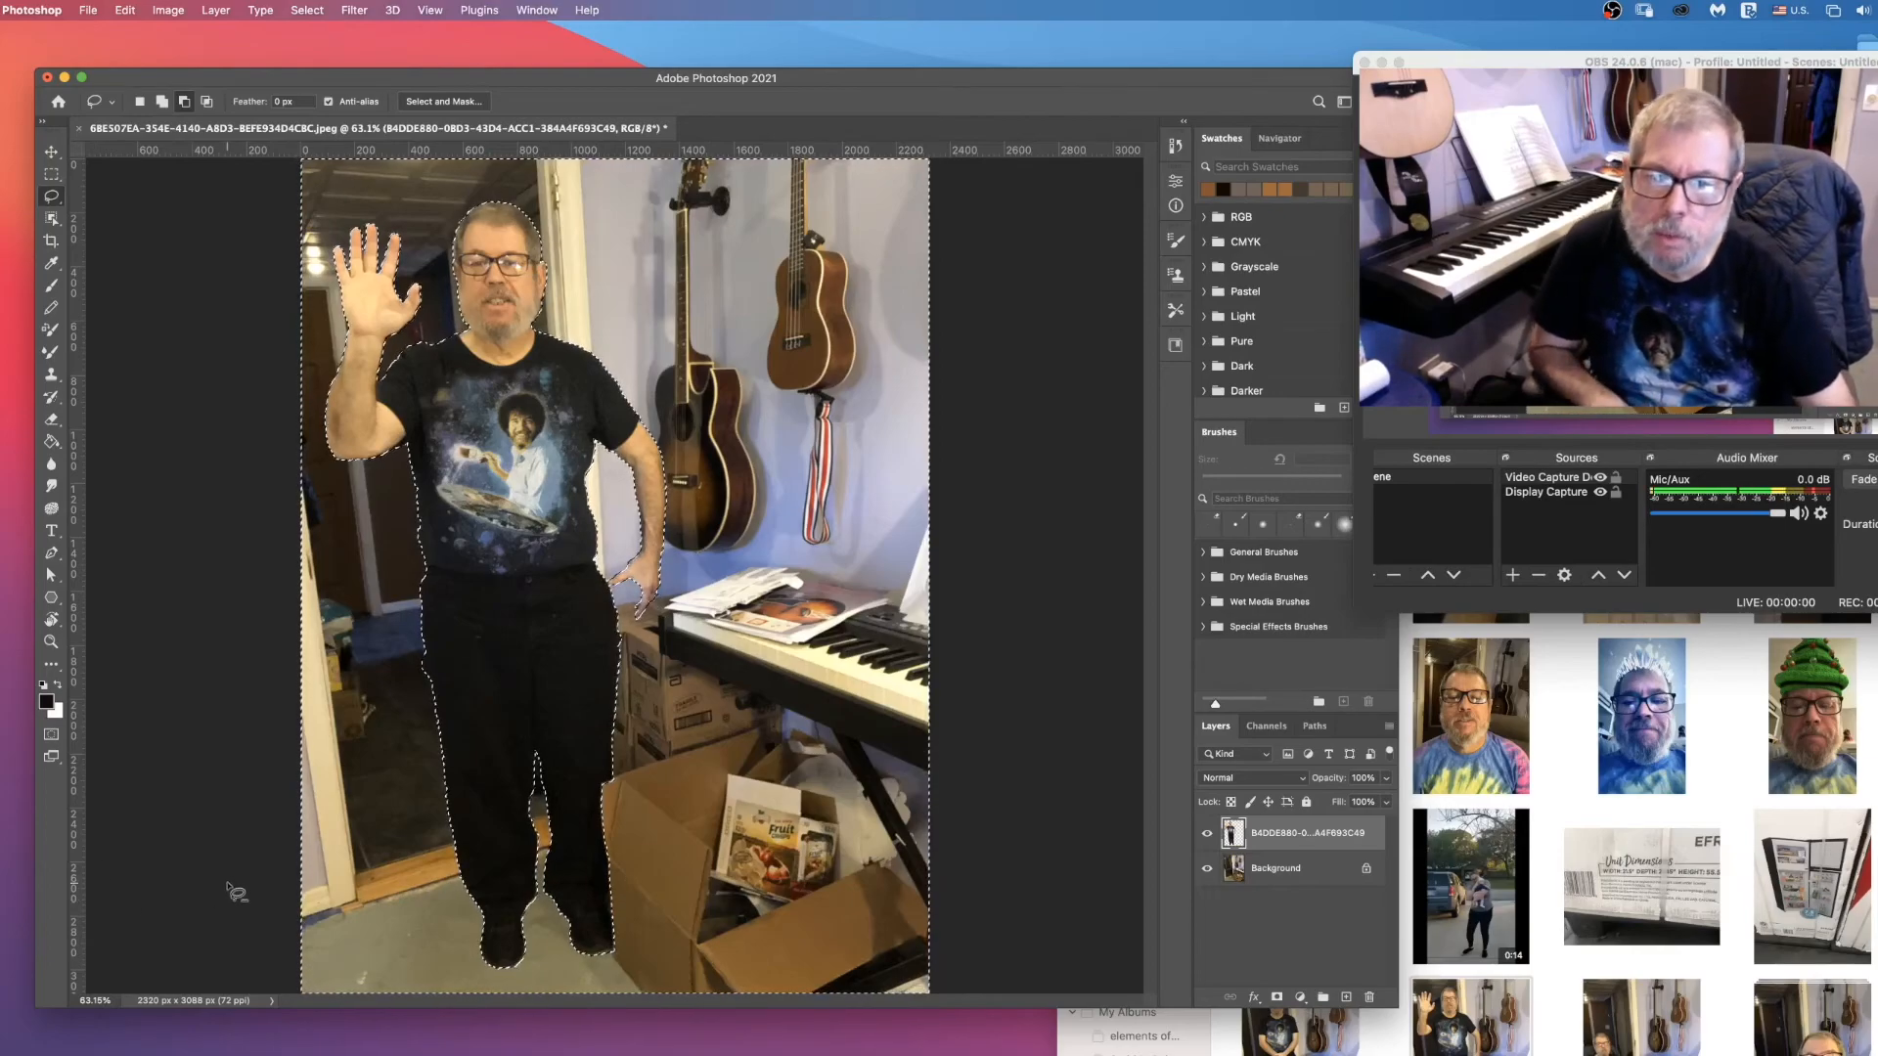
Step: Briefly hide the Background layer to check the cutout, and clear the selection before switching to the Move tool
click(1207, 868)
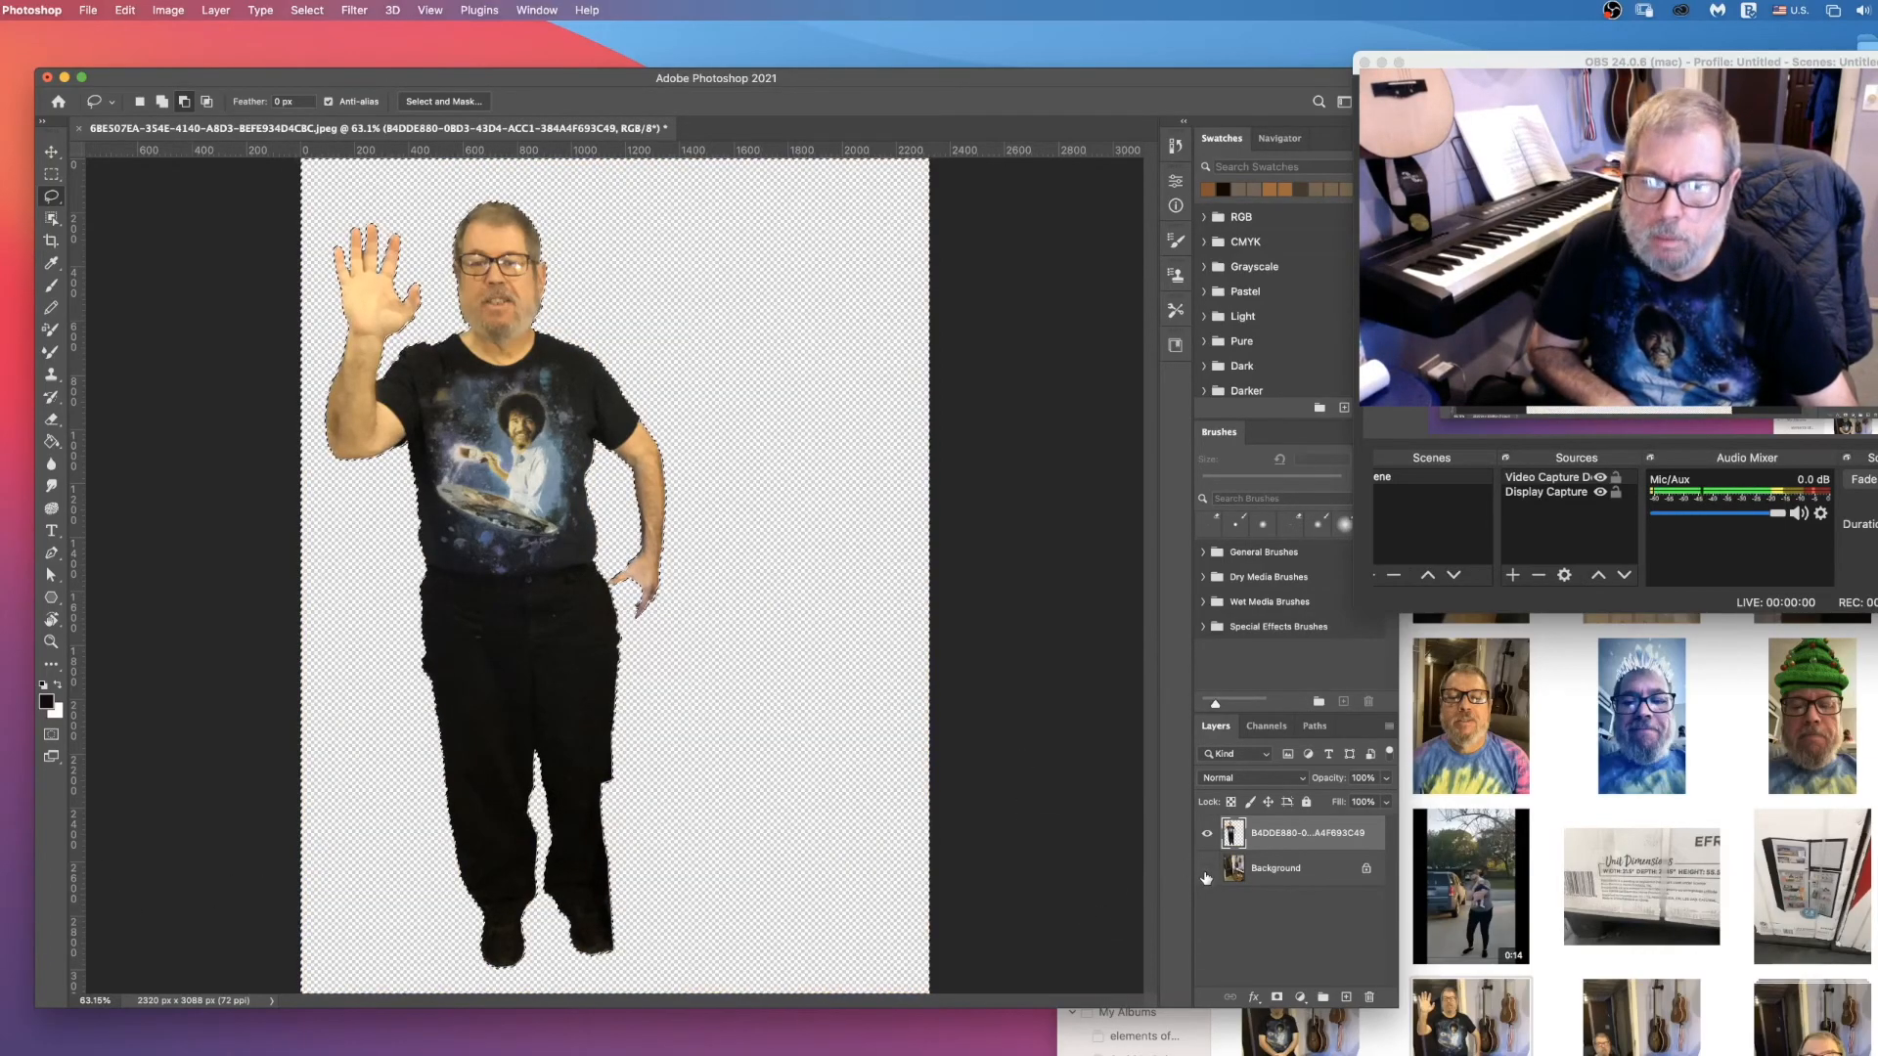
click(1206, 872)
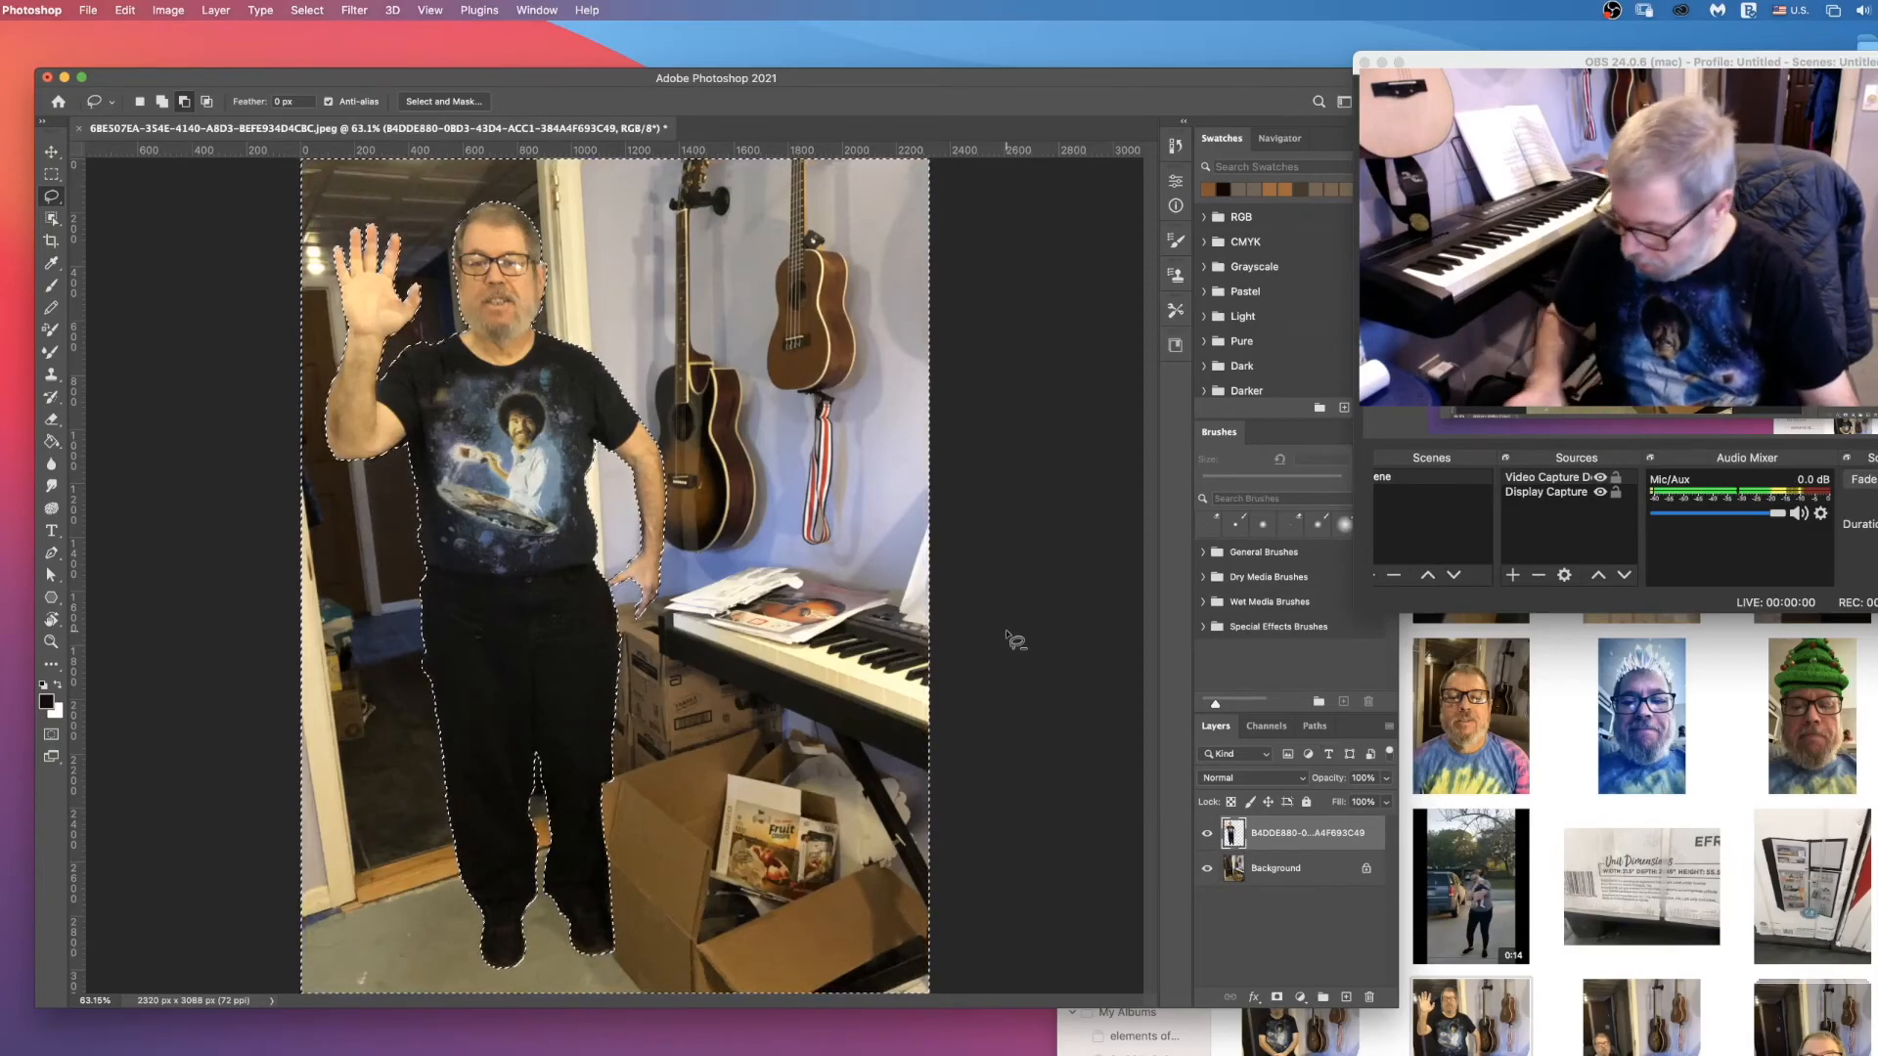
key(super+d)
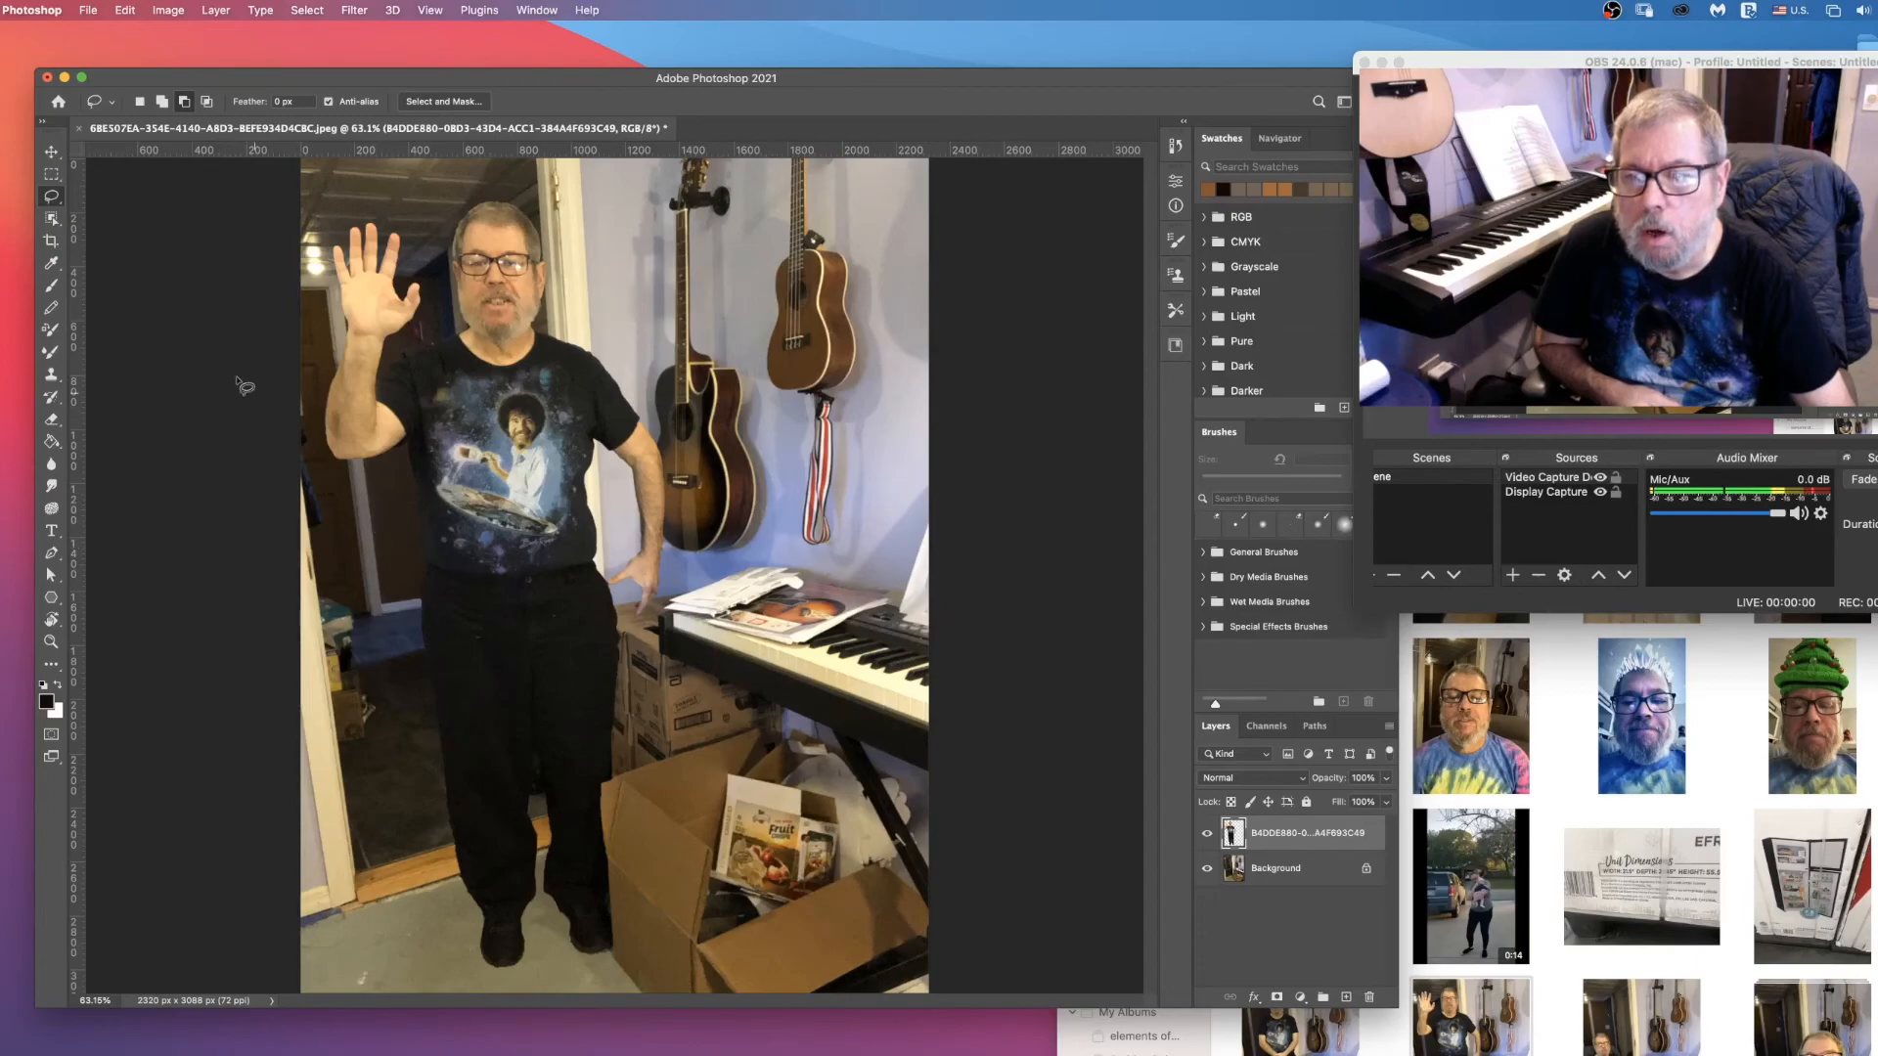
click(52, 150)
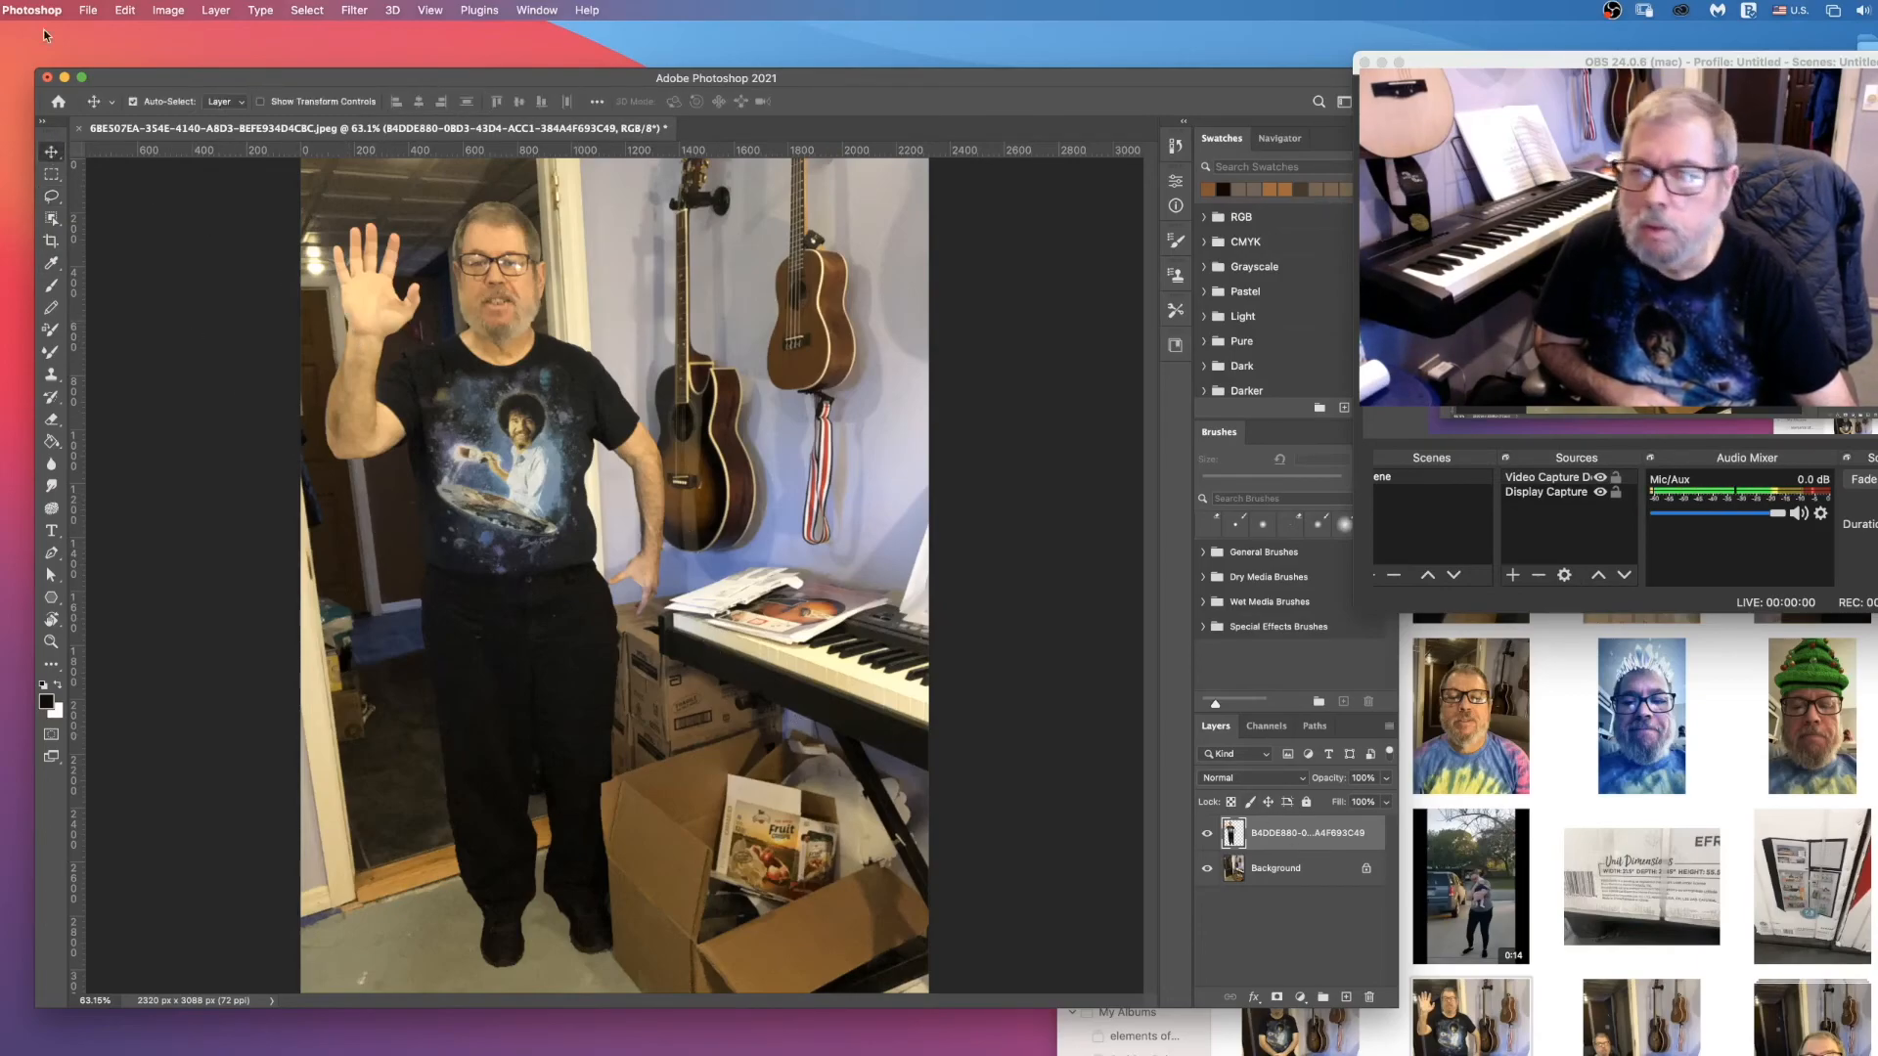
Step: Rename the cutout photo layer as HallwayMe
click(125, 10)
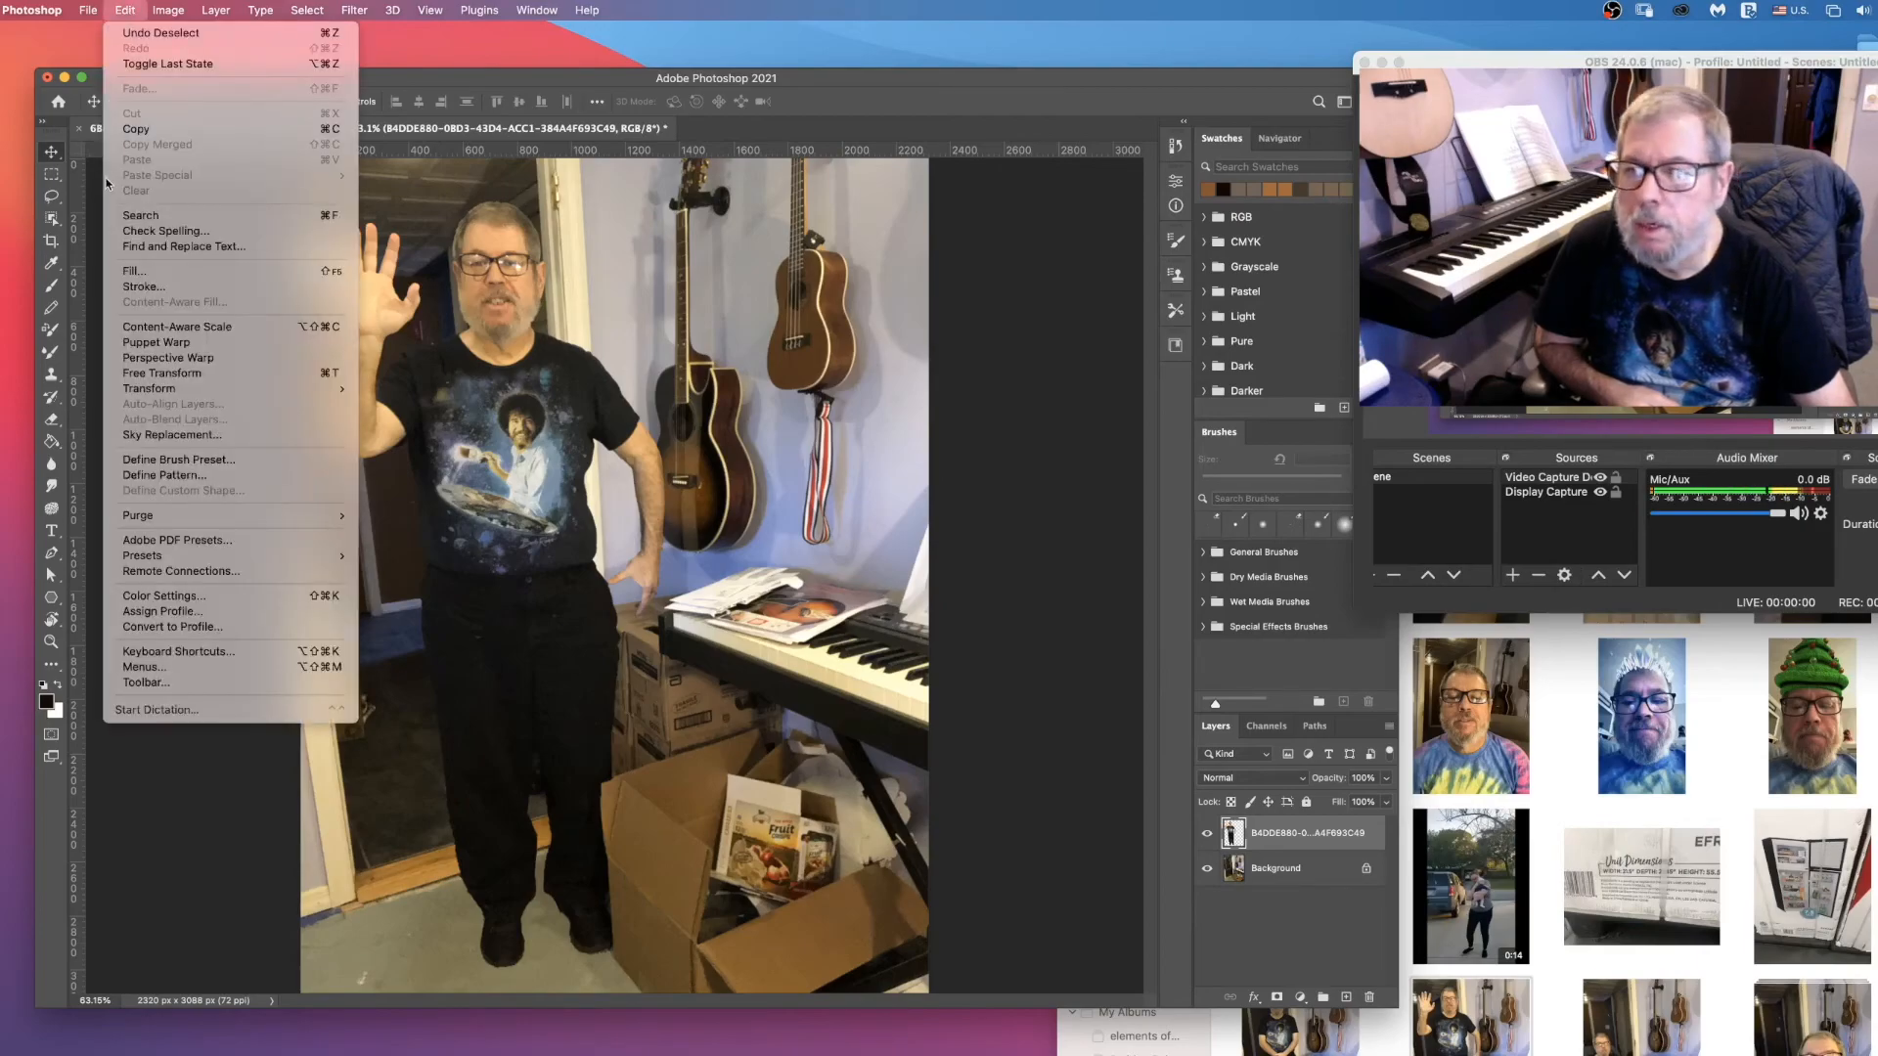
click(1321, 837)
double_click(1285, 837)
text(HallwayMe)
key(Return)
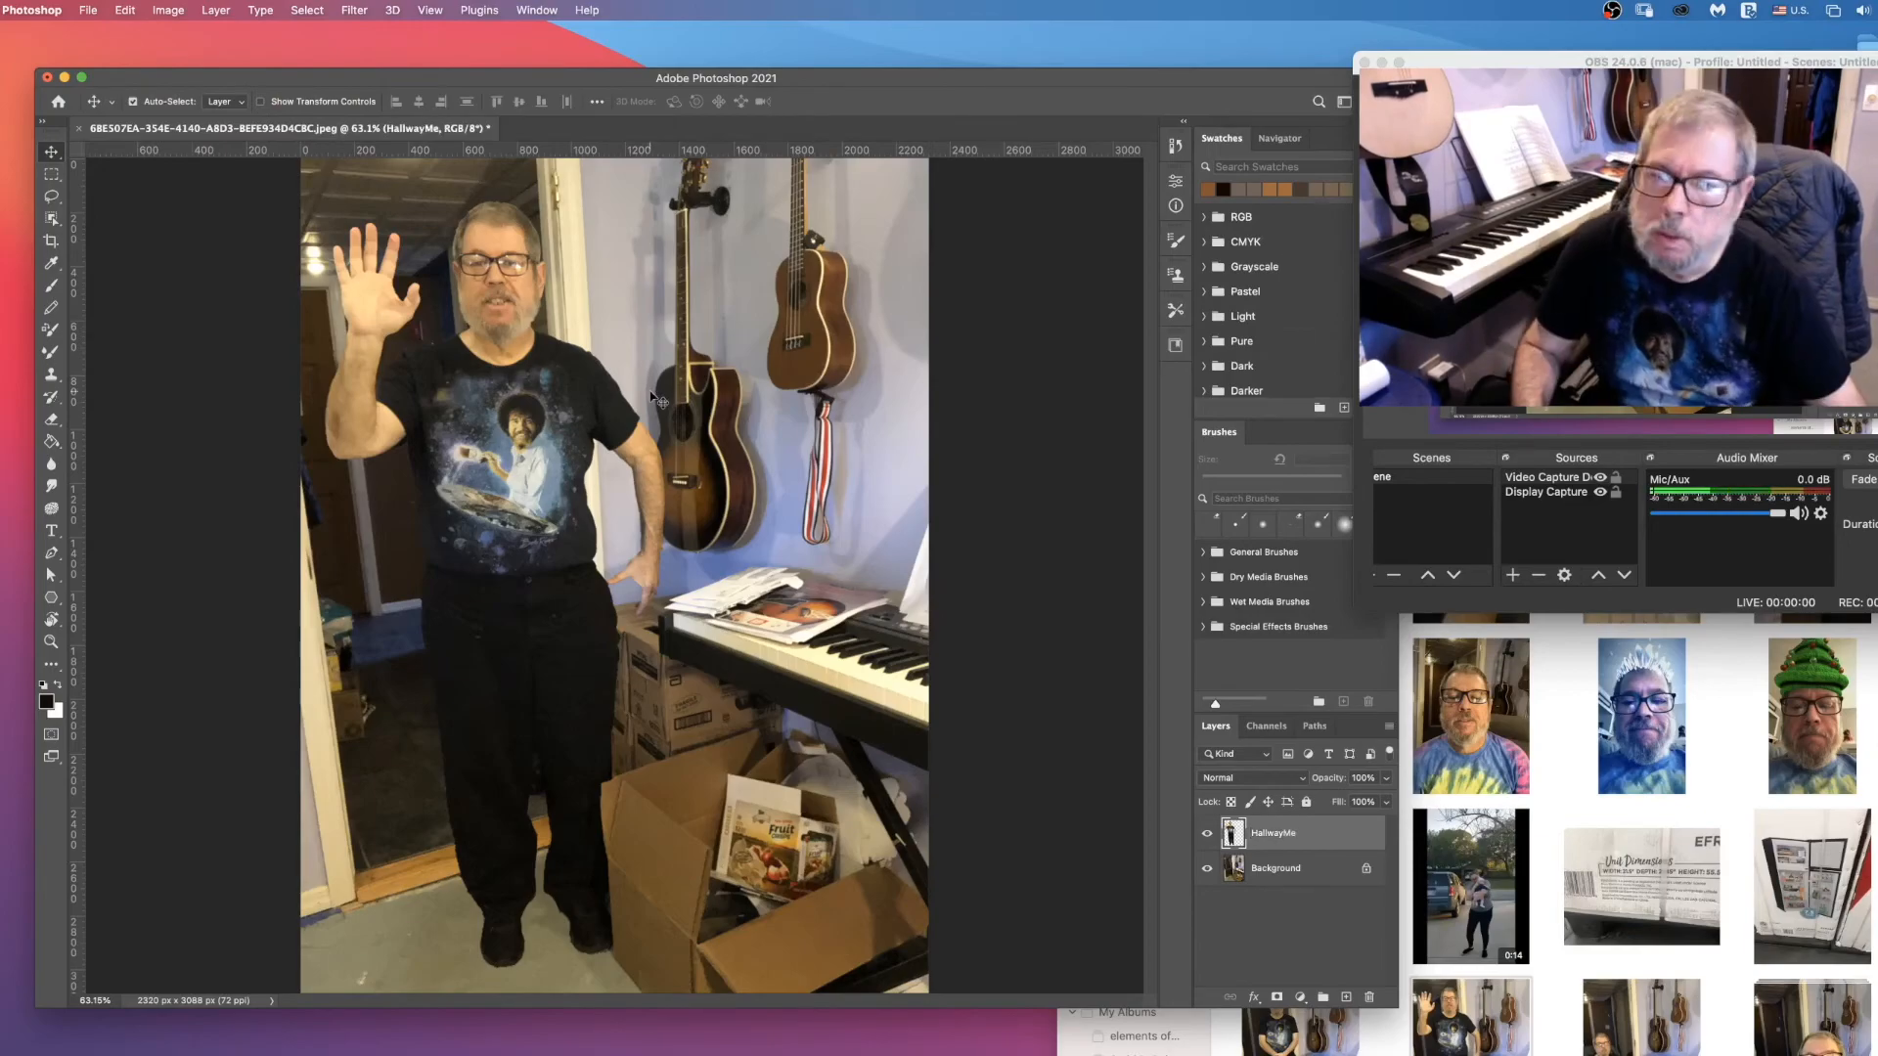
Step: Scale the man on the HallwayMe layer to about 44% and position him inside the hallway behind the doorway
click(125, 11)
mouse_move(196, 389)
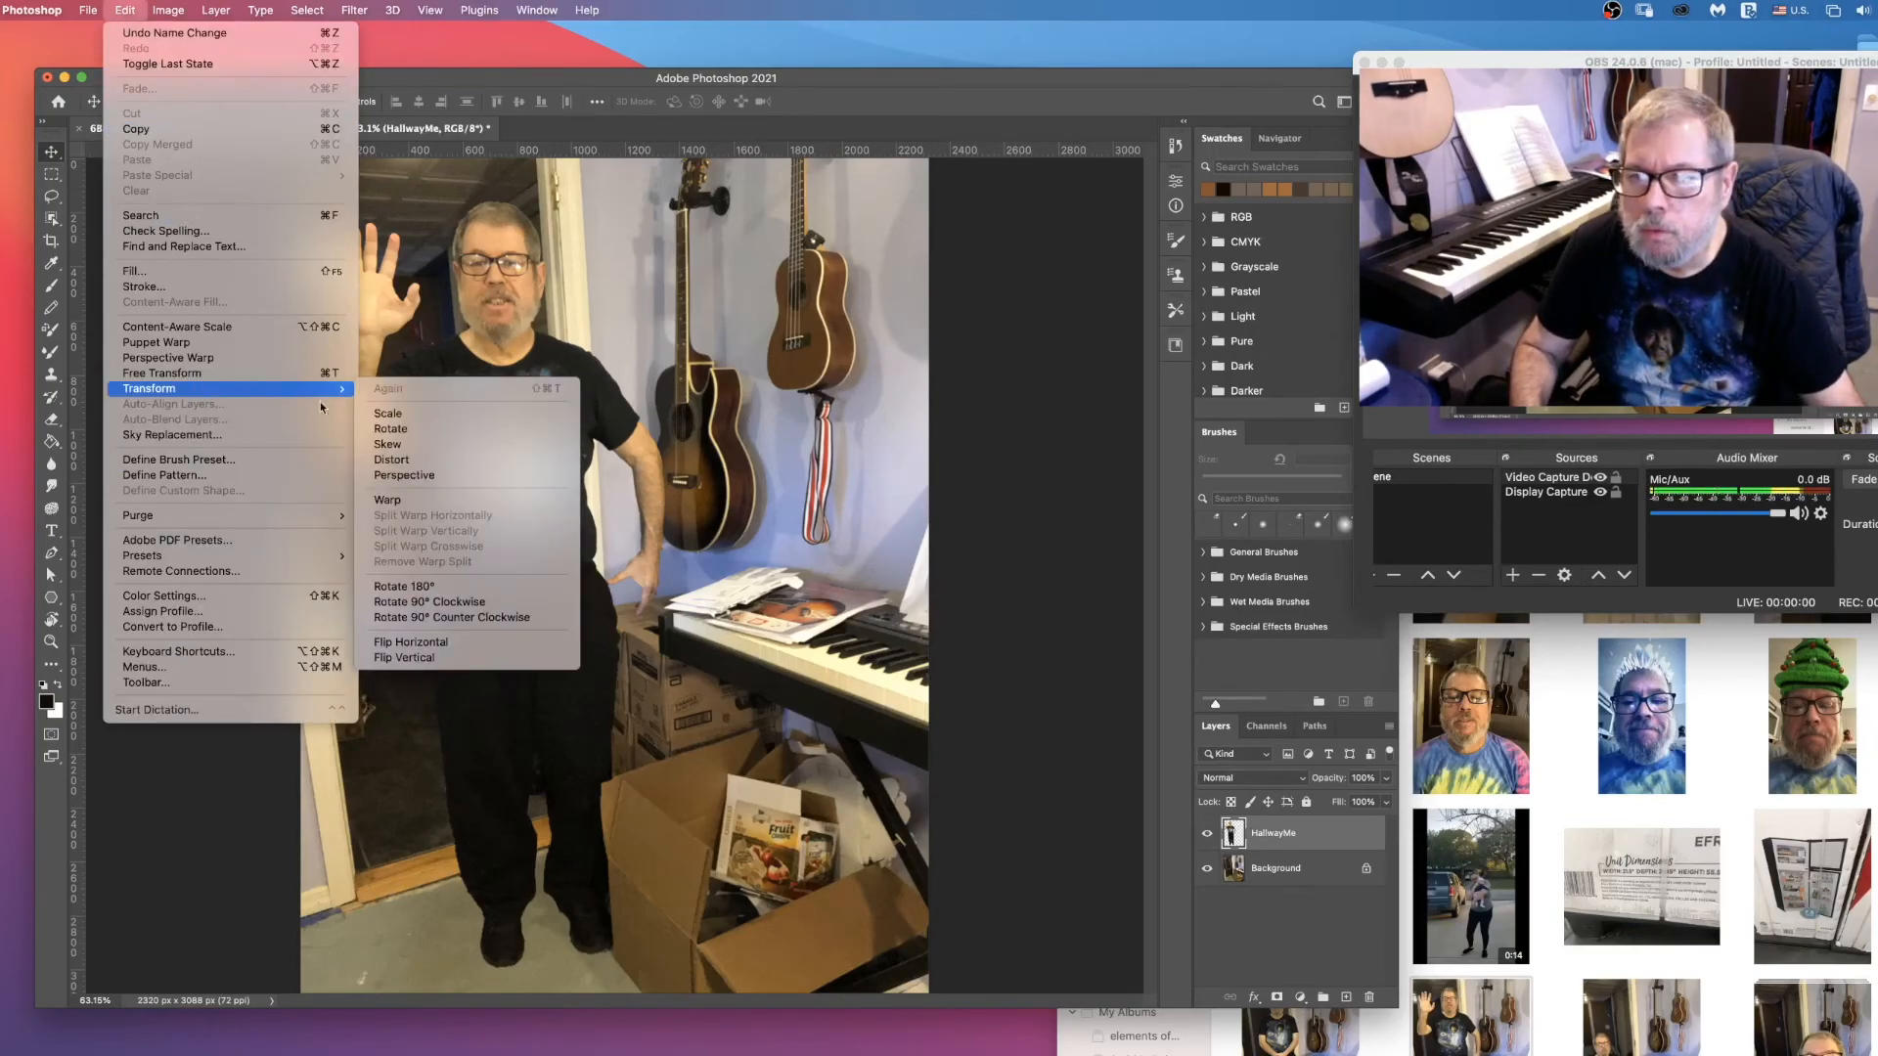
click(388, 413)
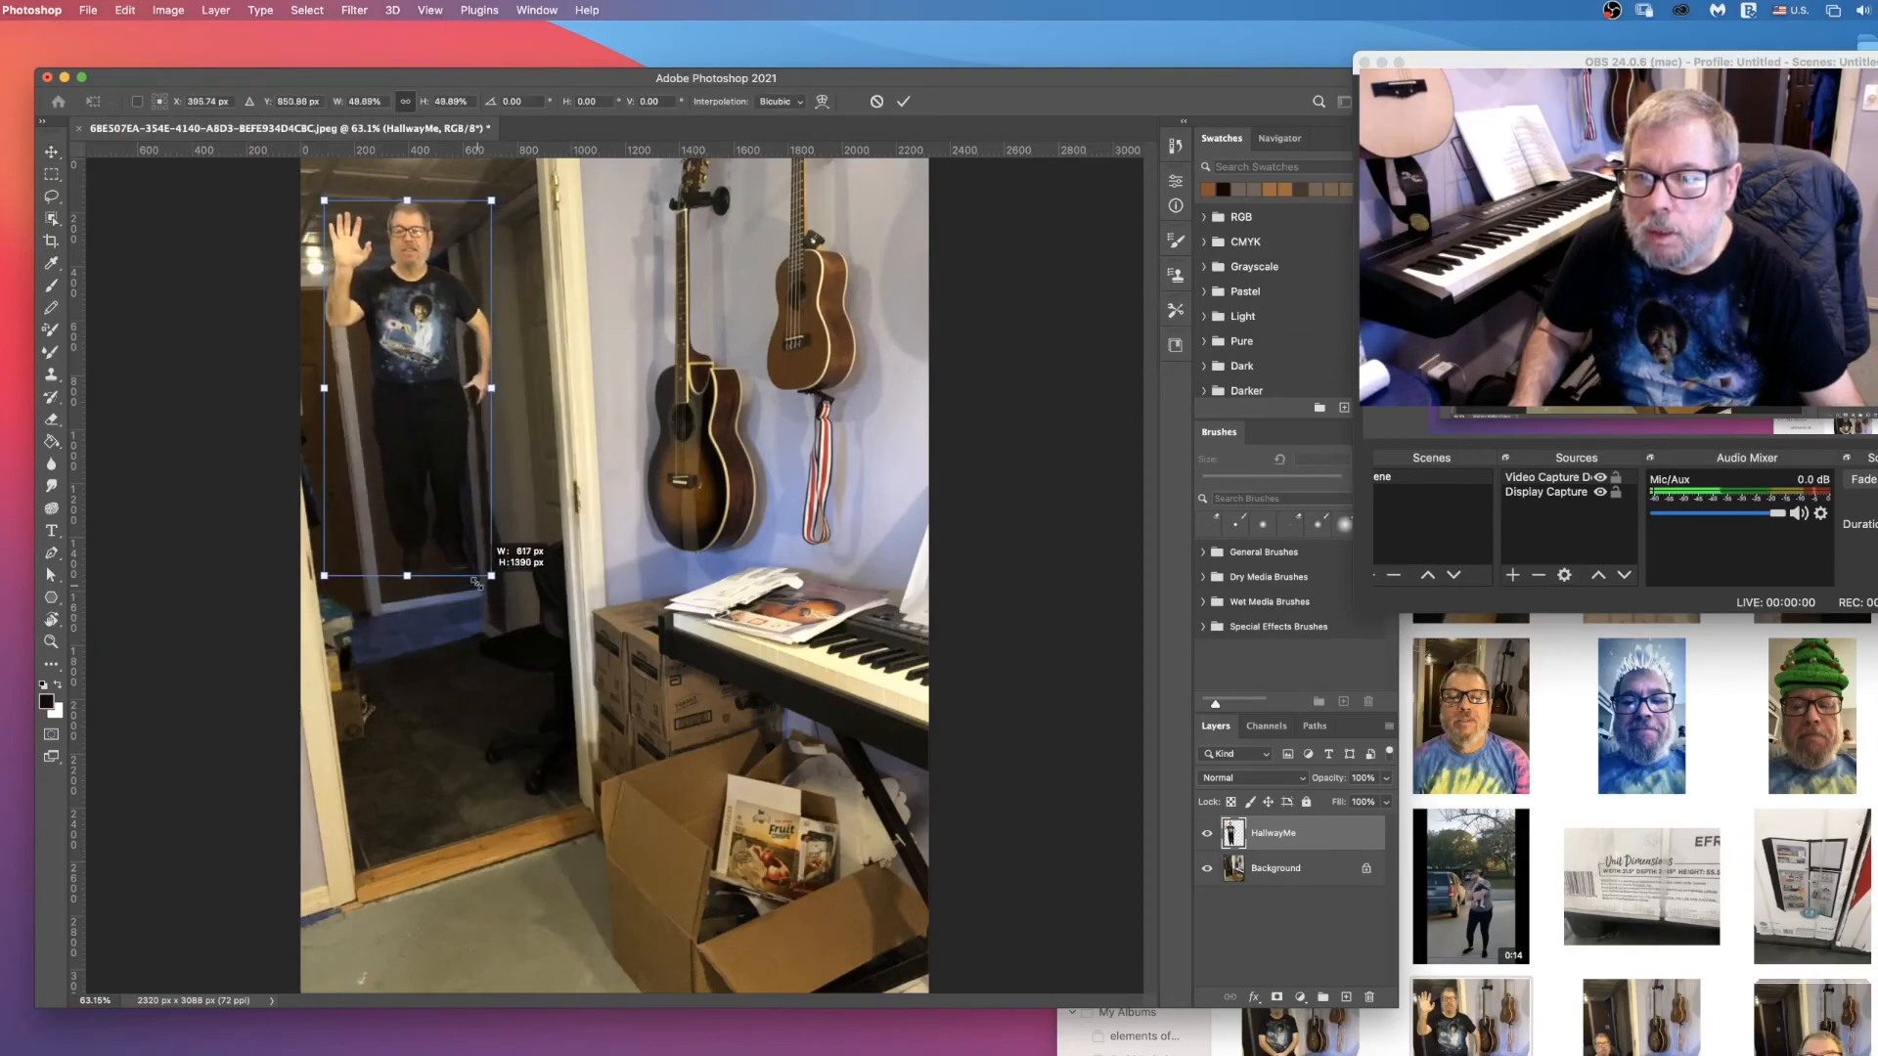
drag(477, 583, 473, 574)
drag(425, 346, 444, 416)
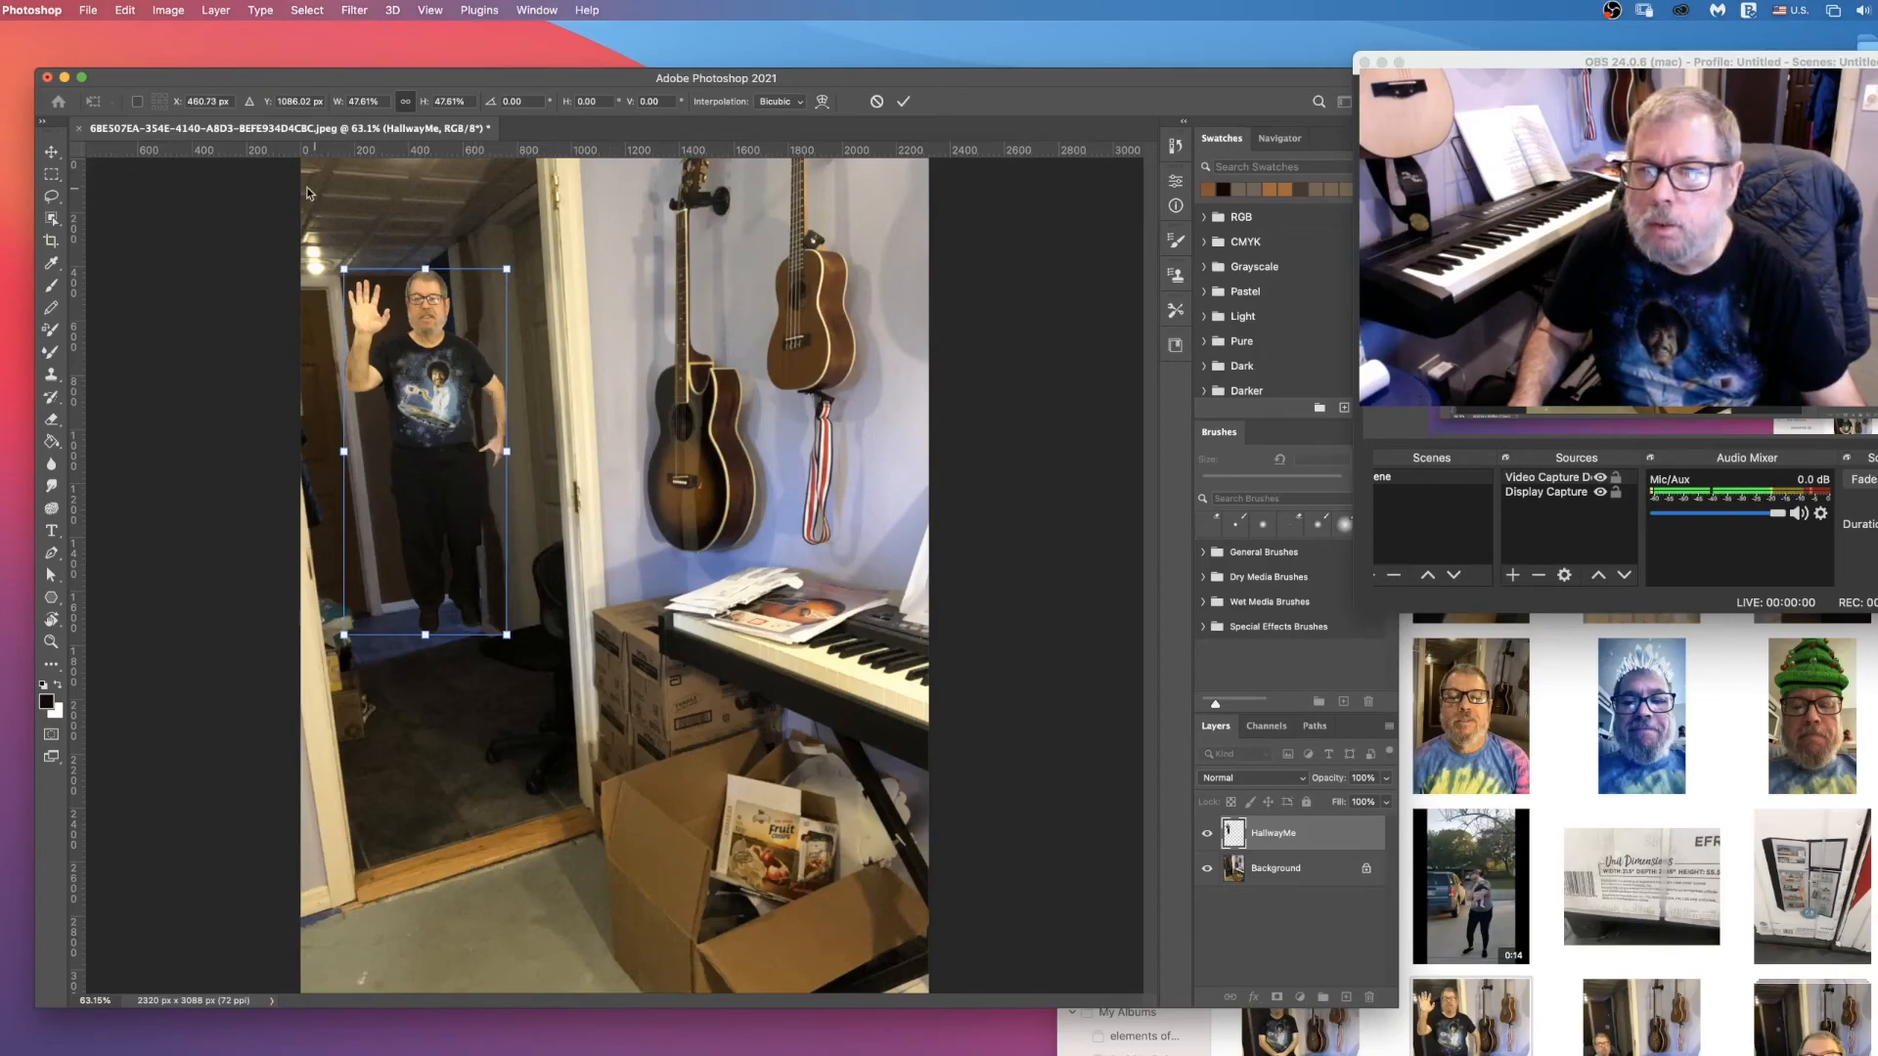
drag(343, 269, 356, 294)
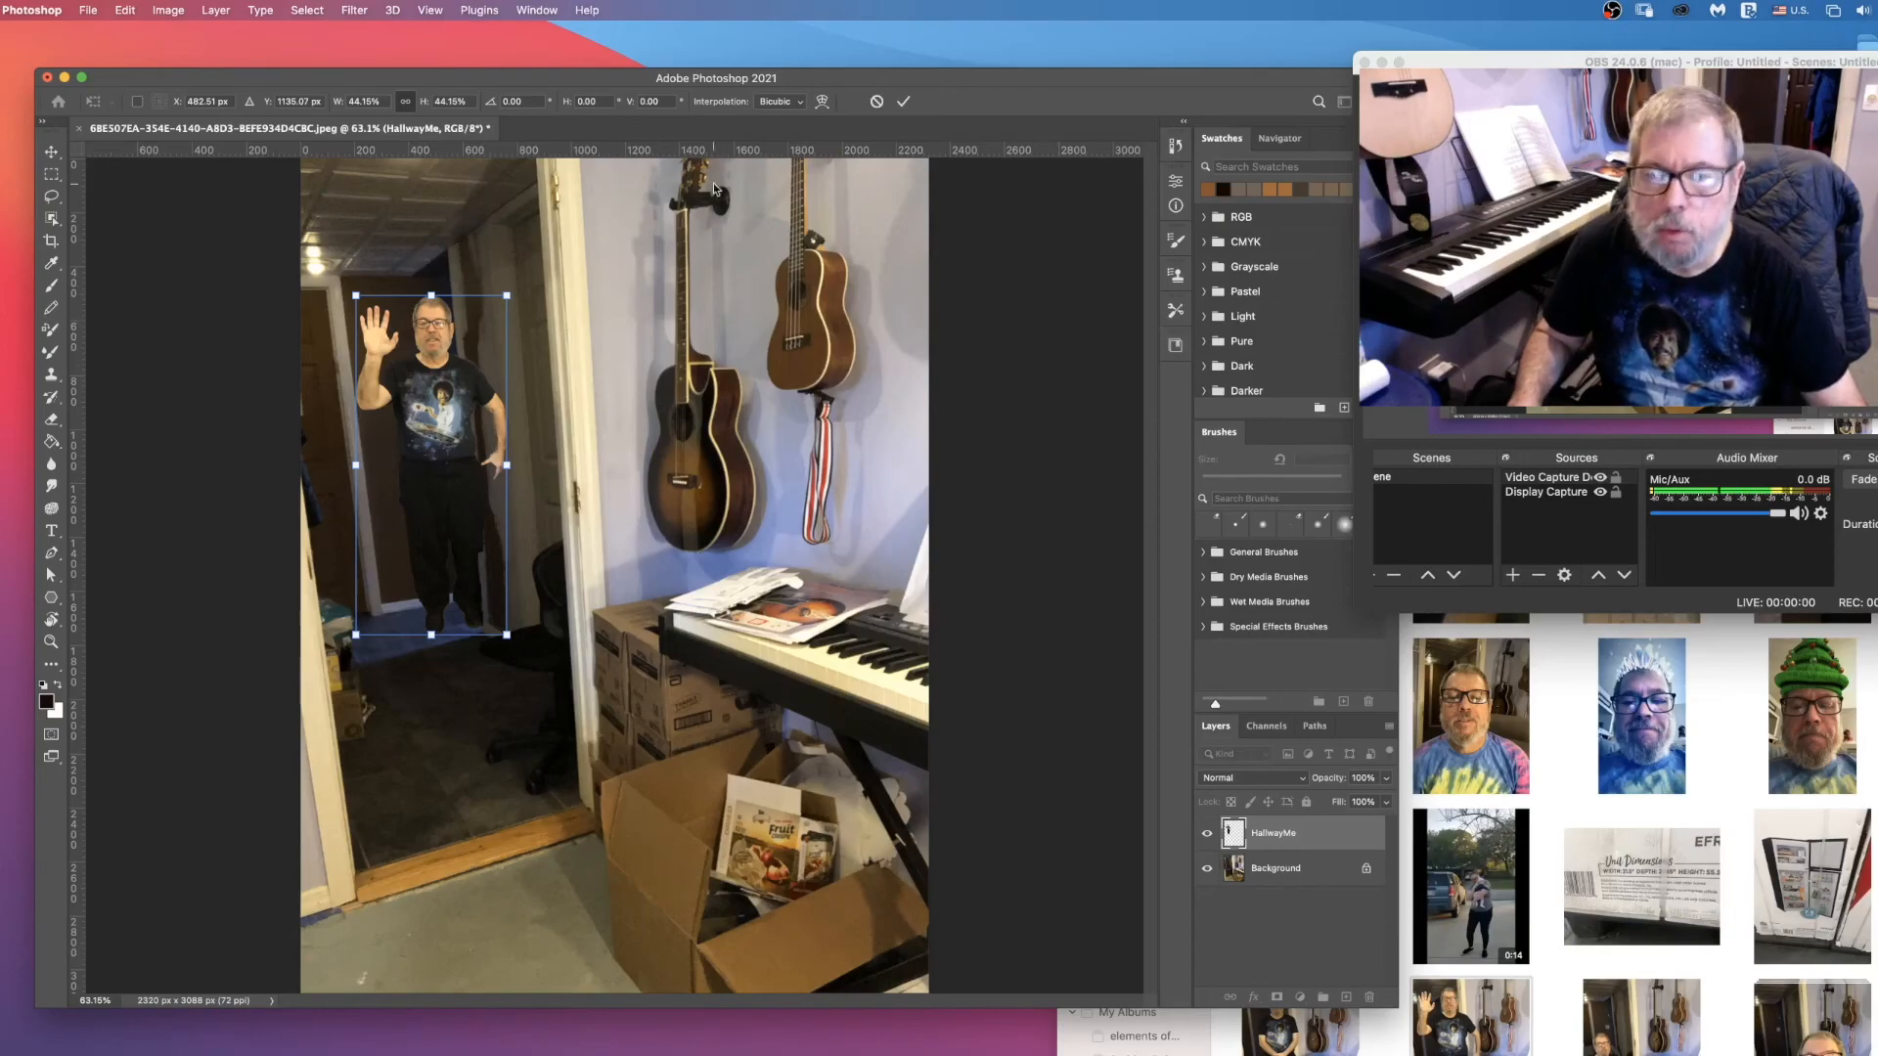
click(903, 102)
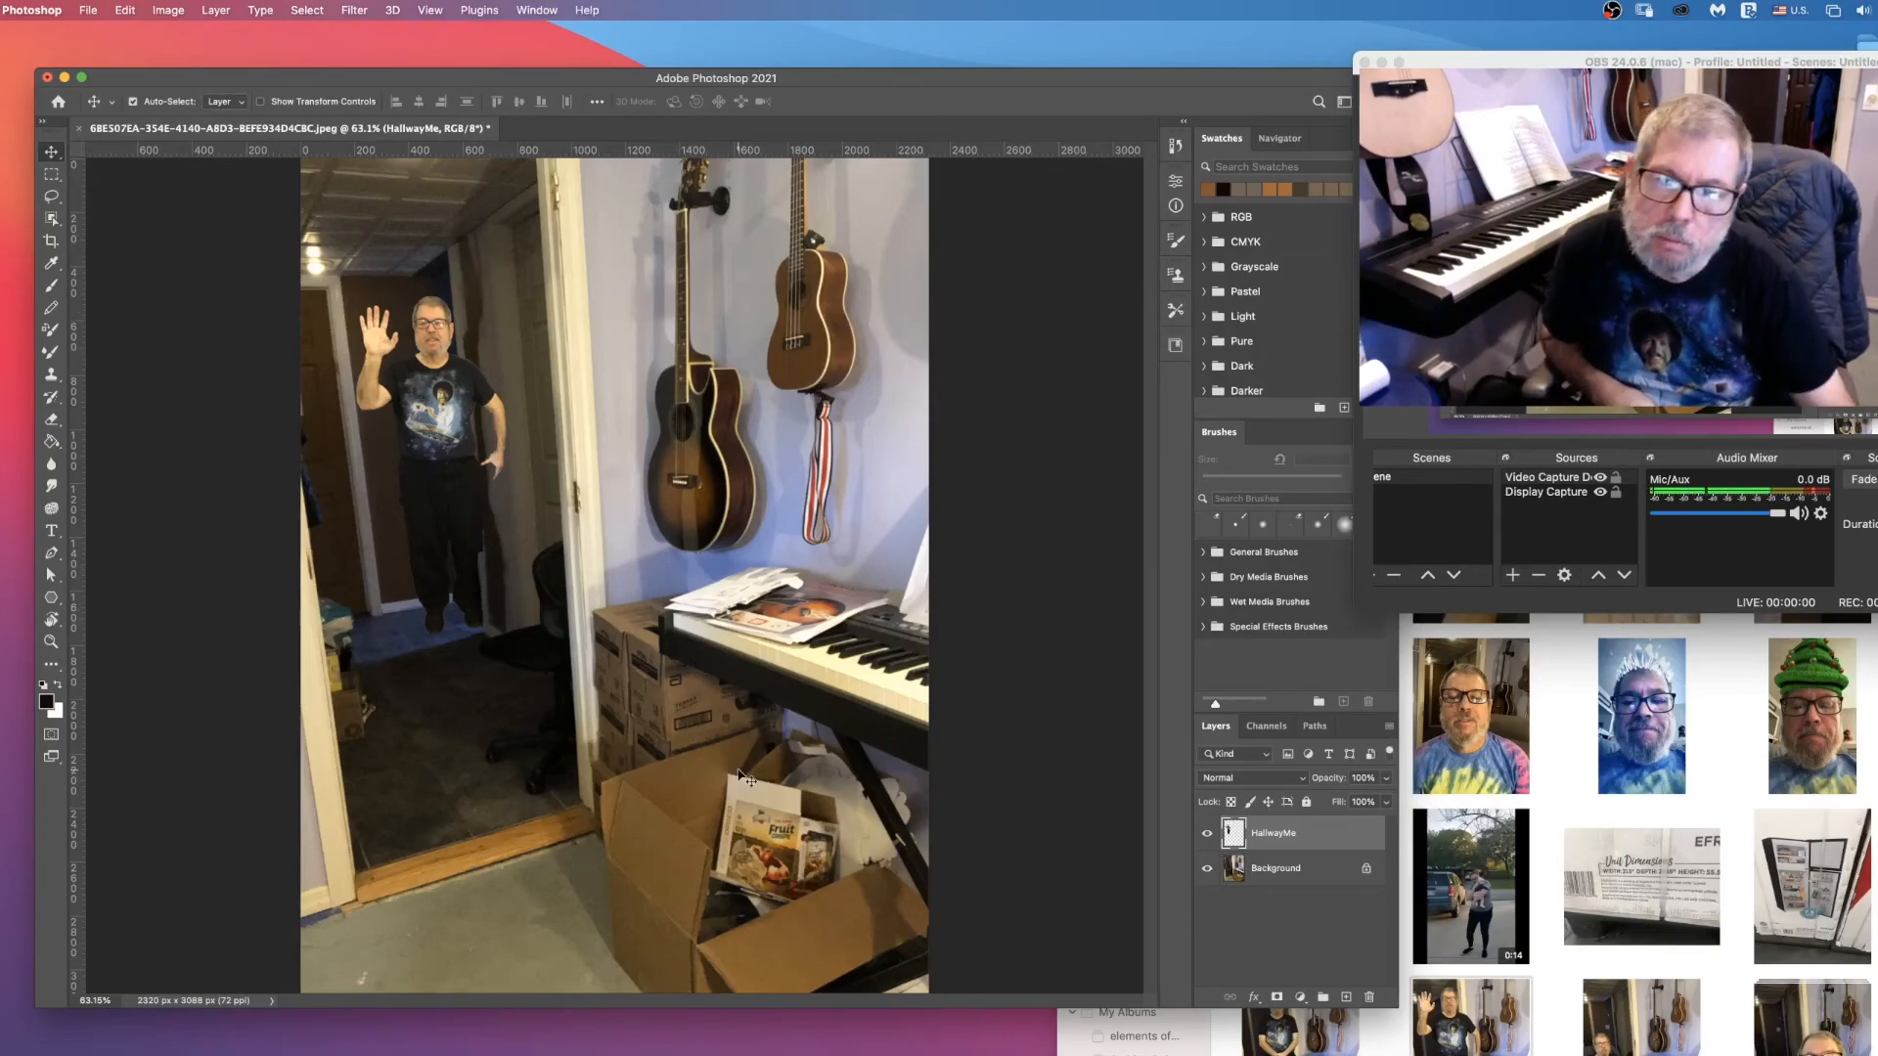
Step: Duplicate the Background layer as maskLayer and place the copy above HallwayMe in the layer order
click(1300, 879)
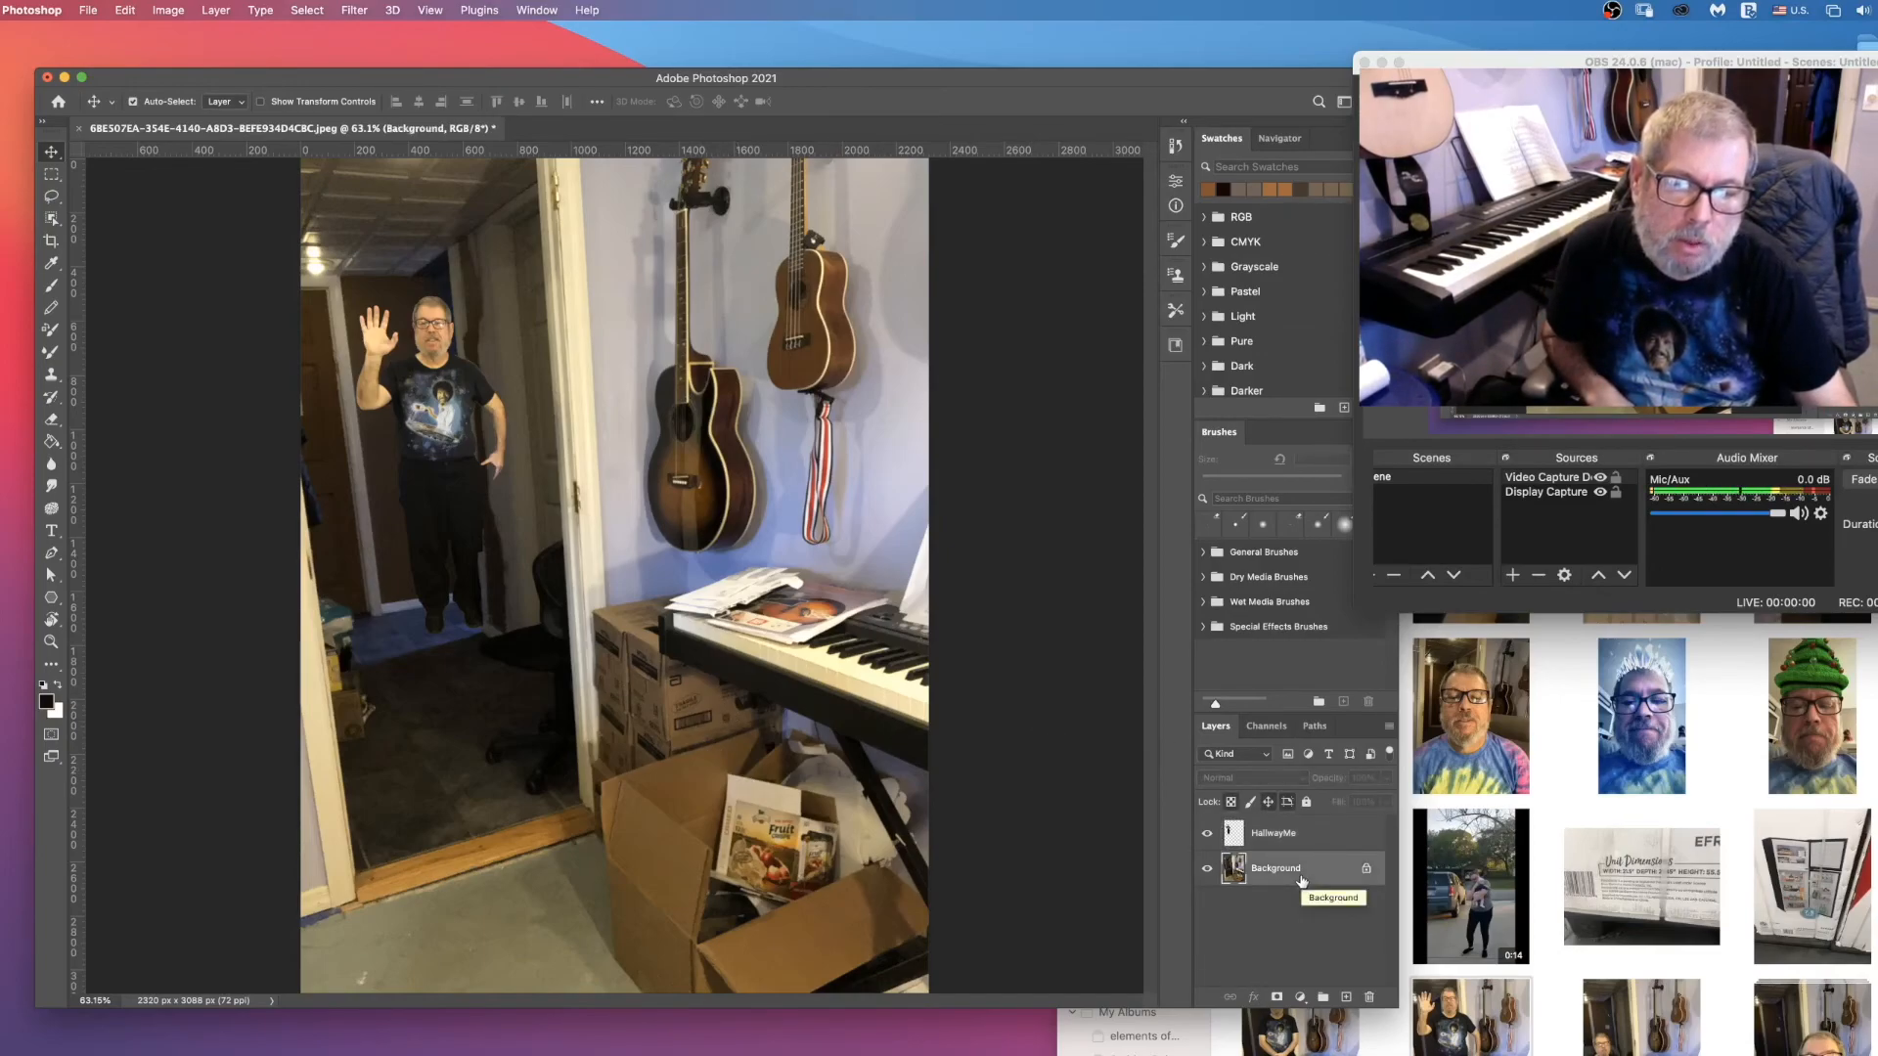
right_click(1301, 879)
click(1336, 913)
text(maskLayer)
key(Return)
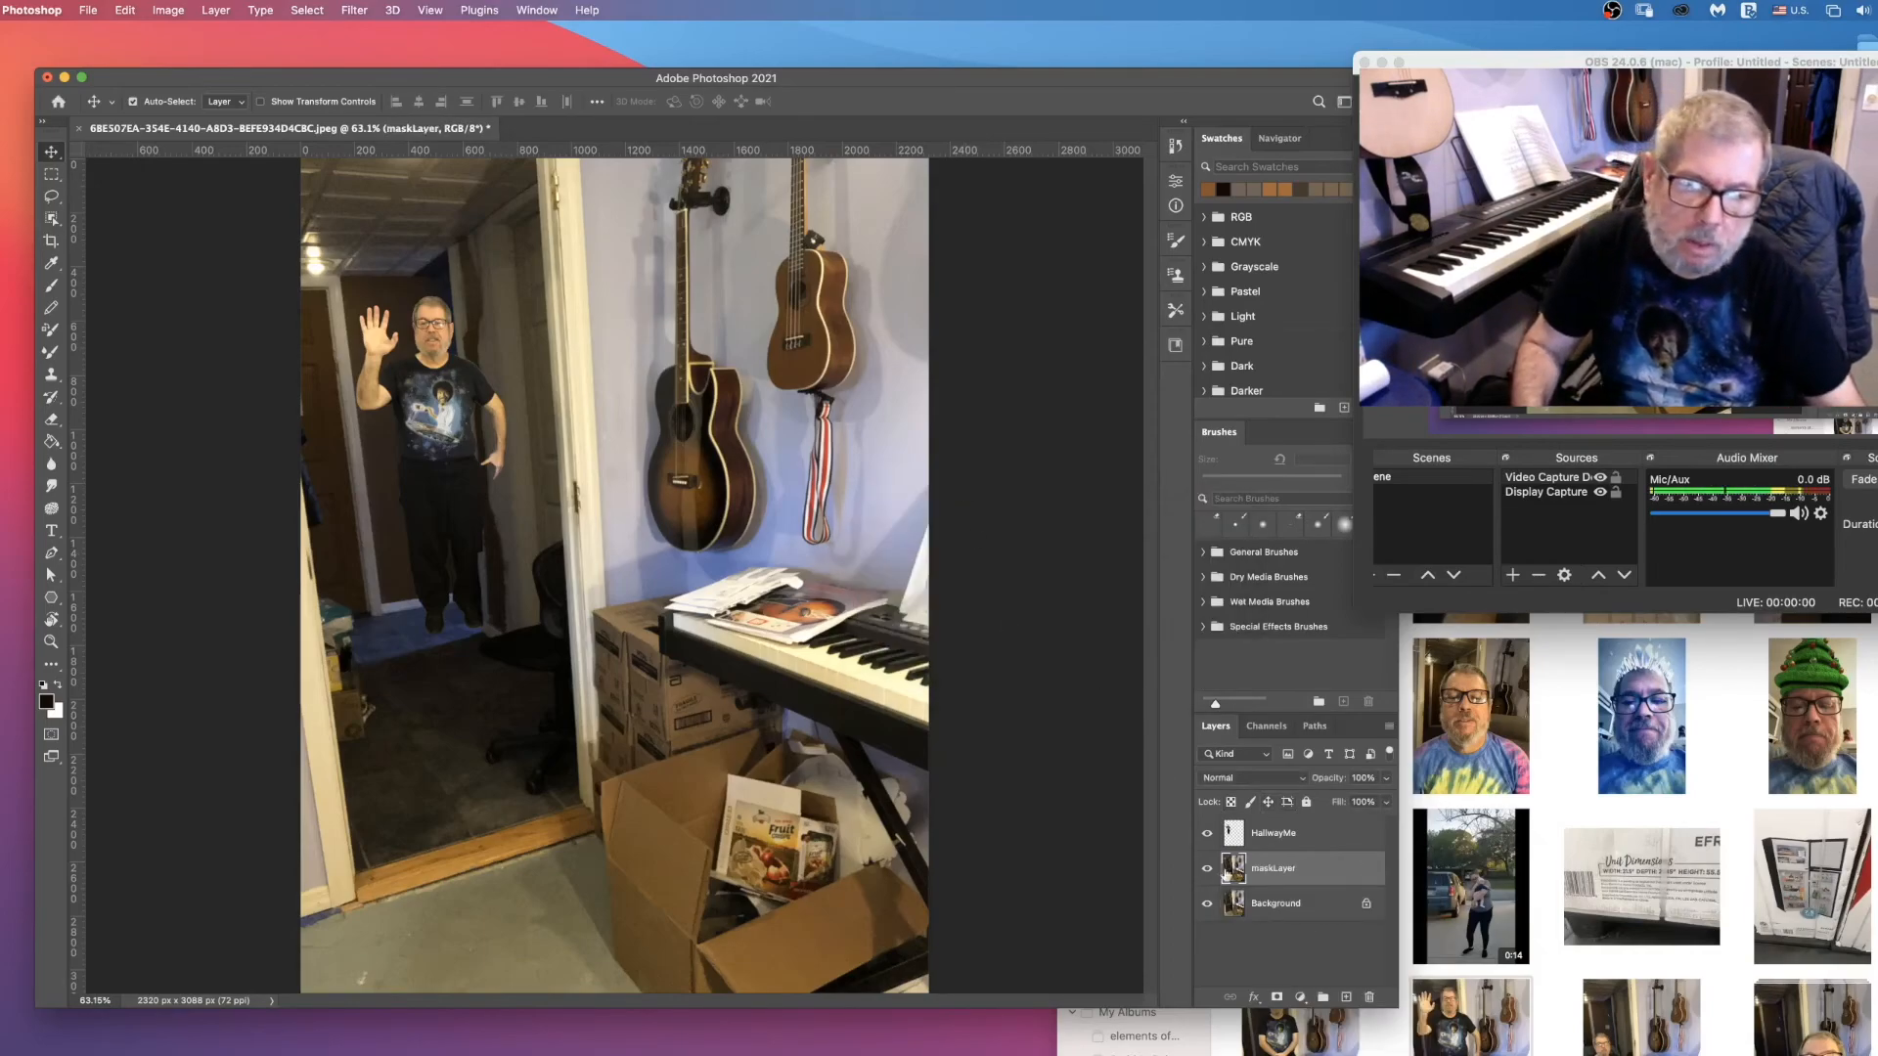
drag(1308, 834, 1309, 886)
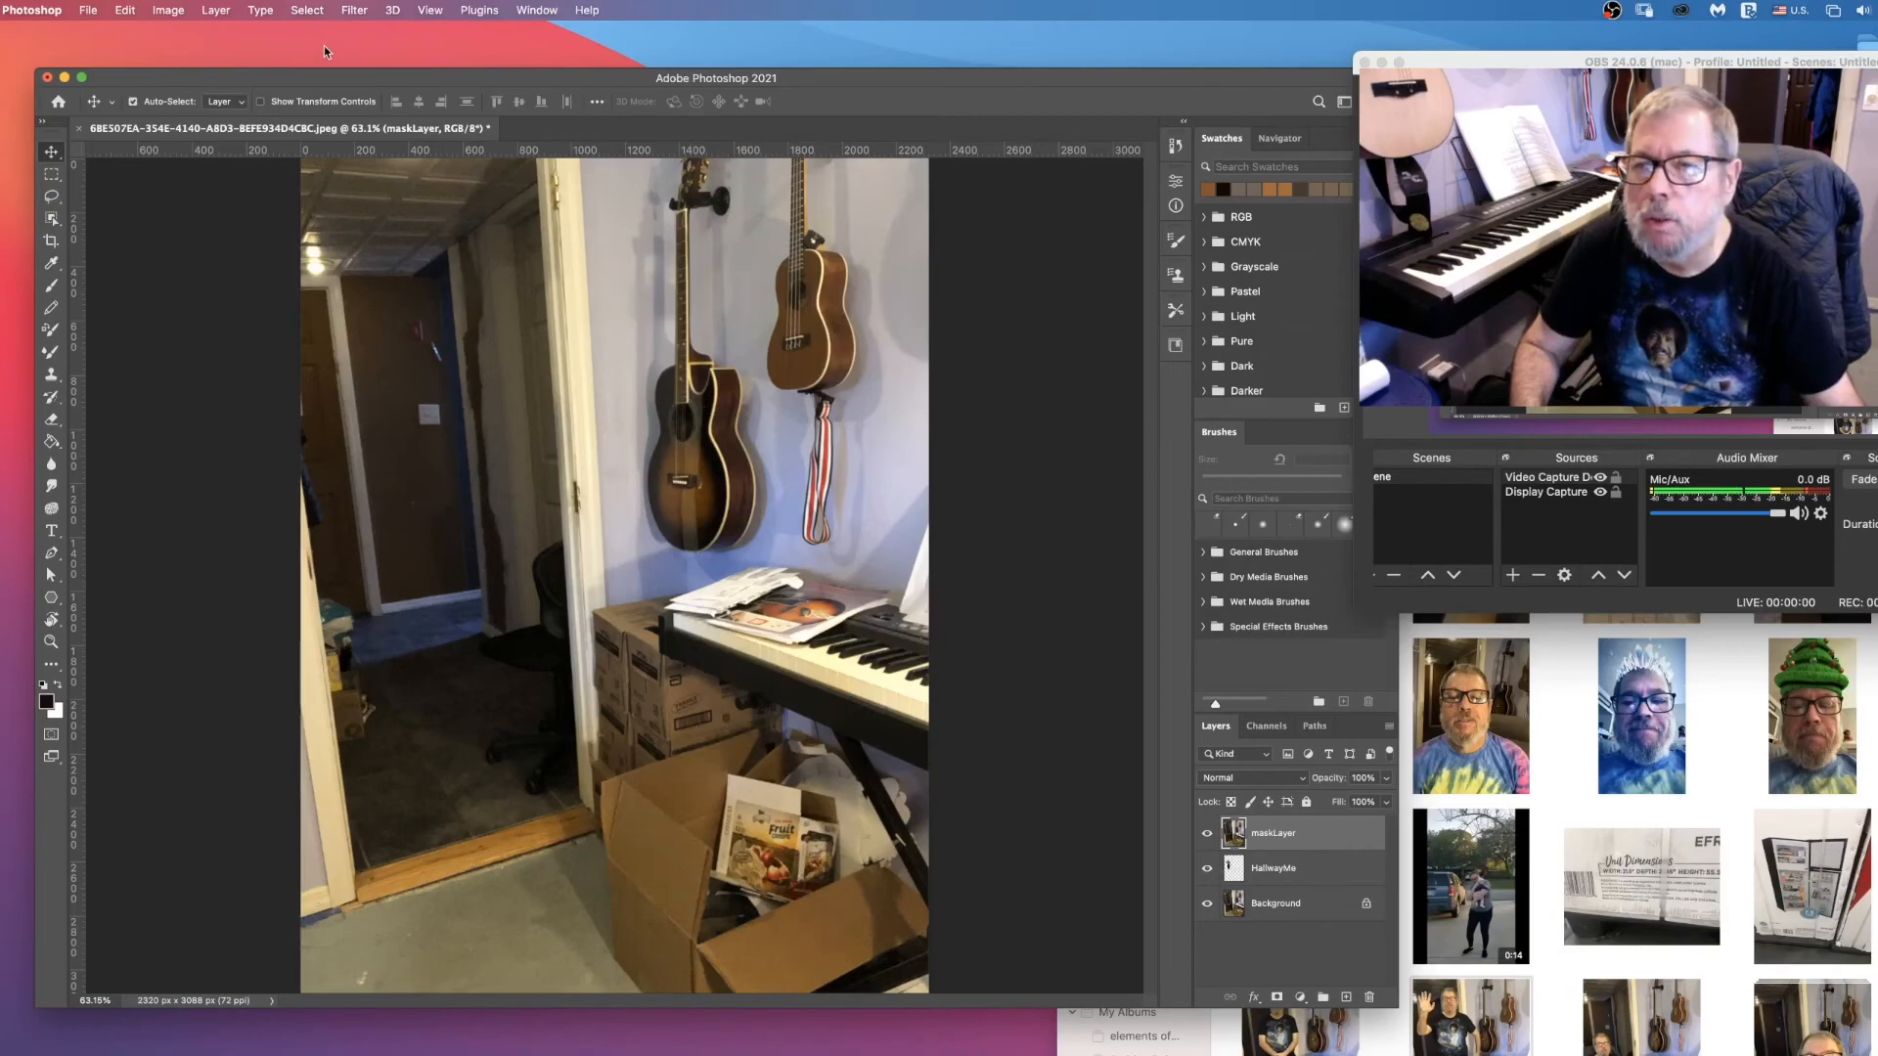
Step: Add a Hide All layer mask to maskLayer
click(216, 11)
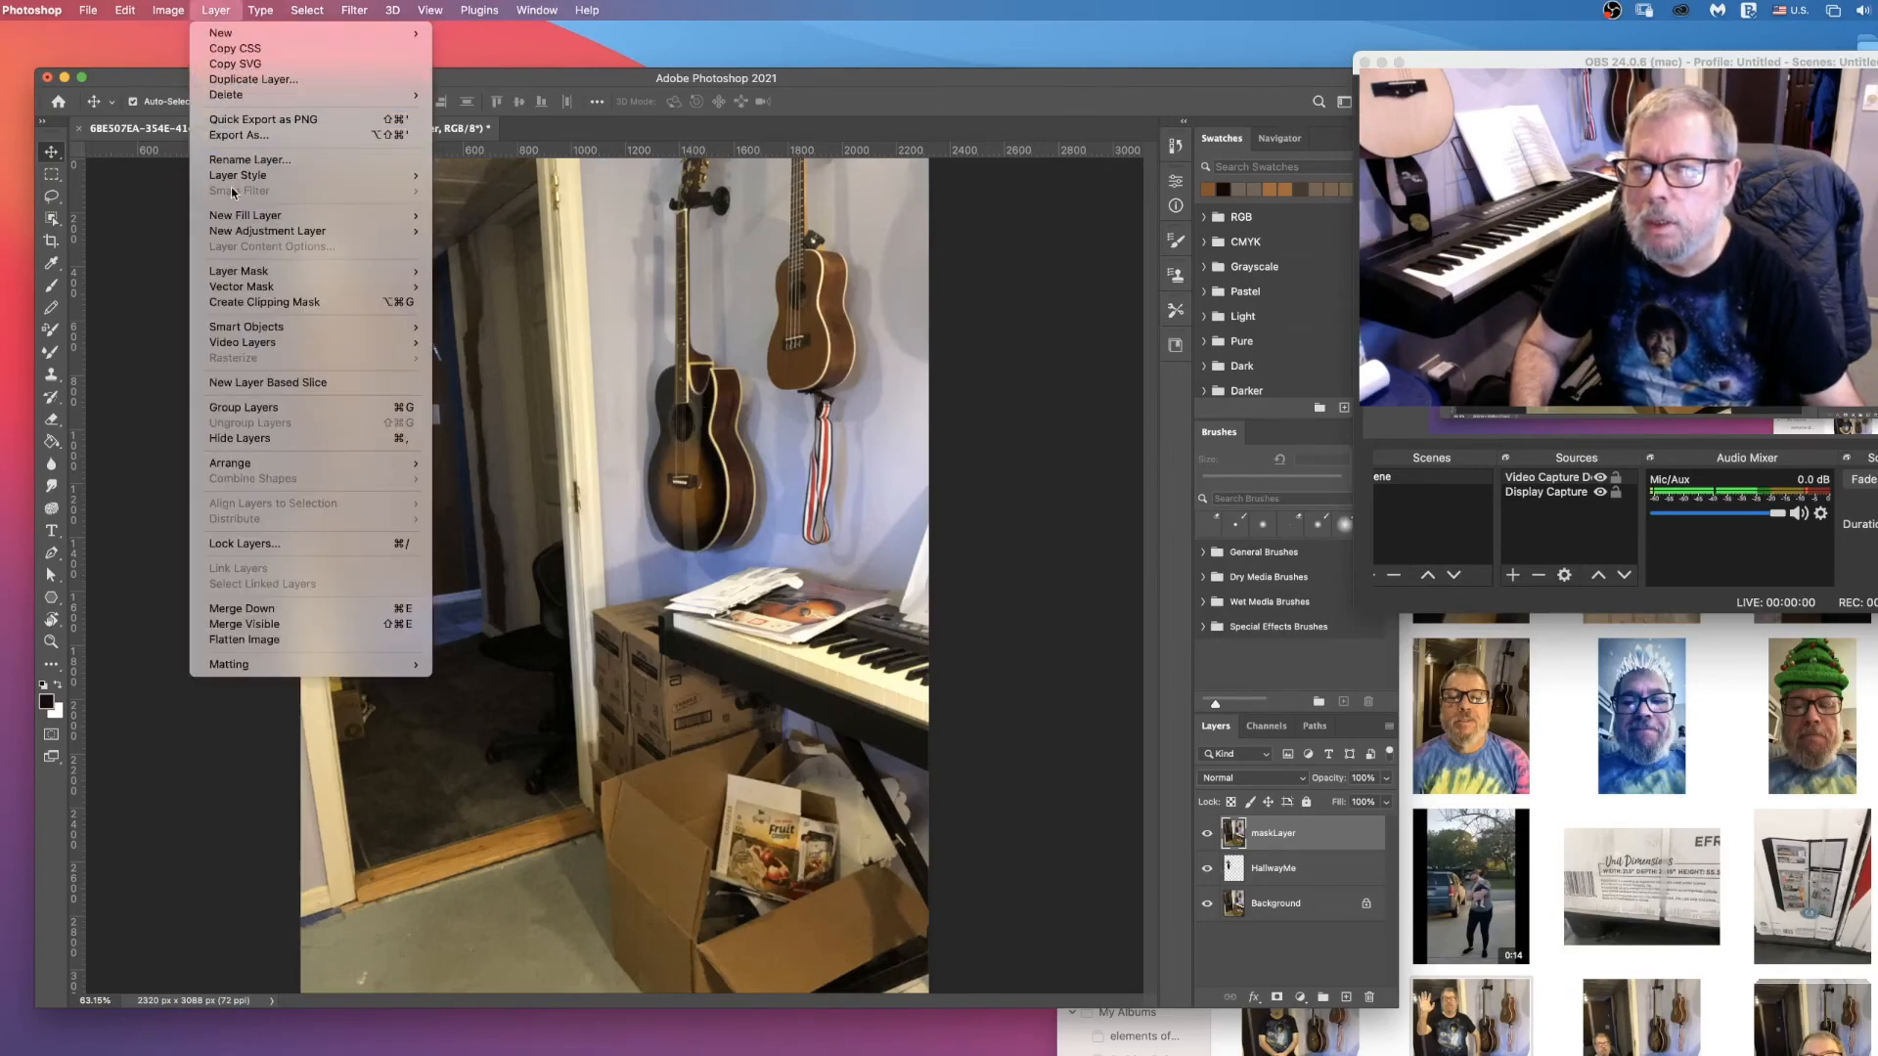
mouse_move(410, 280)
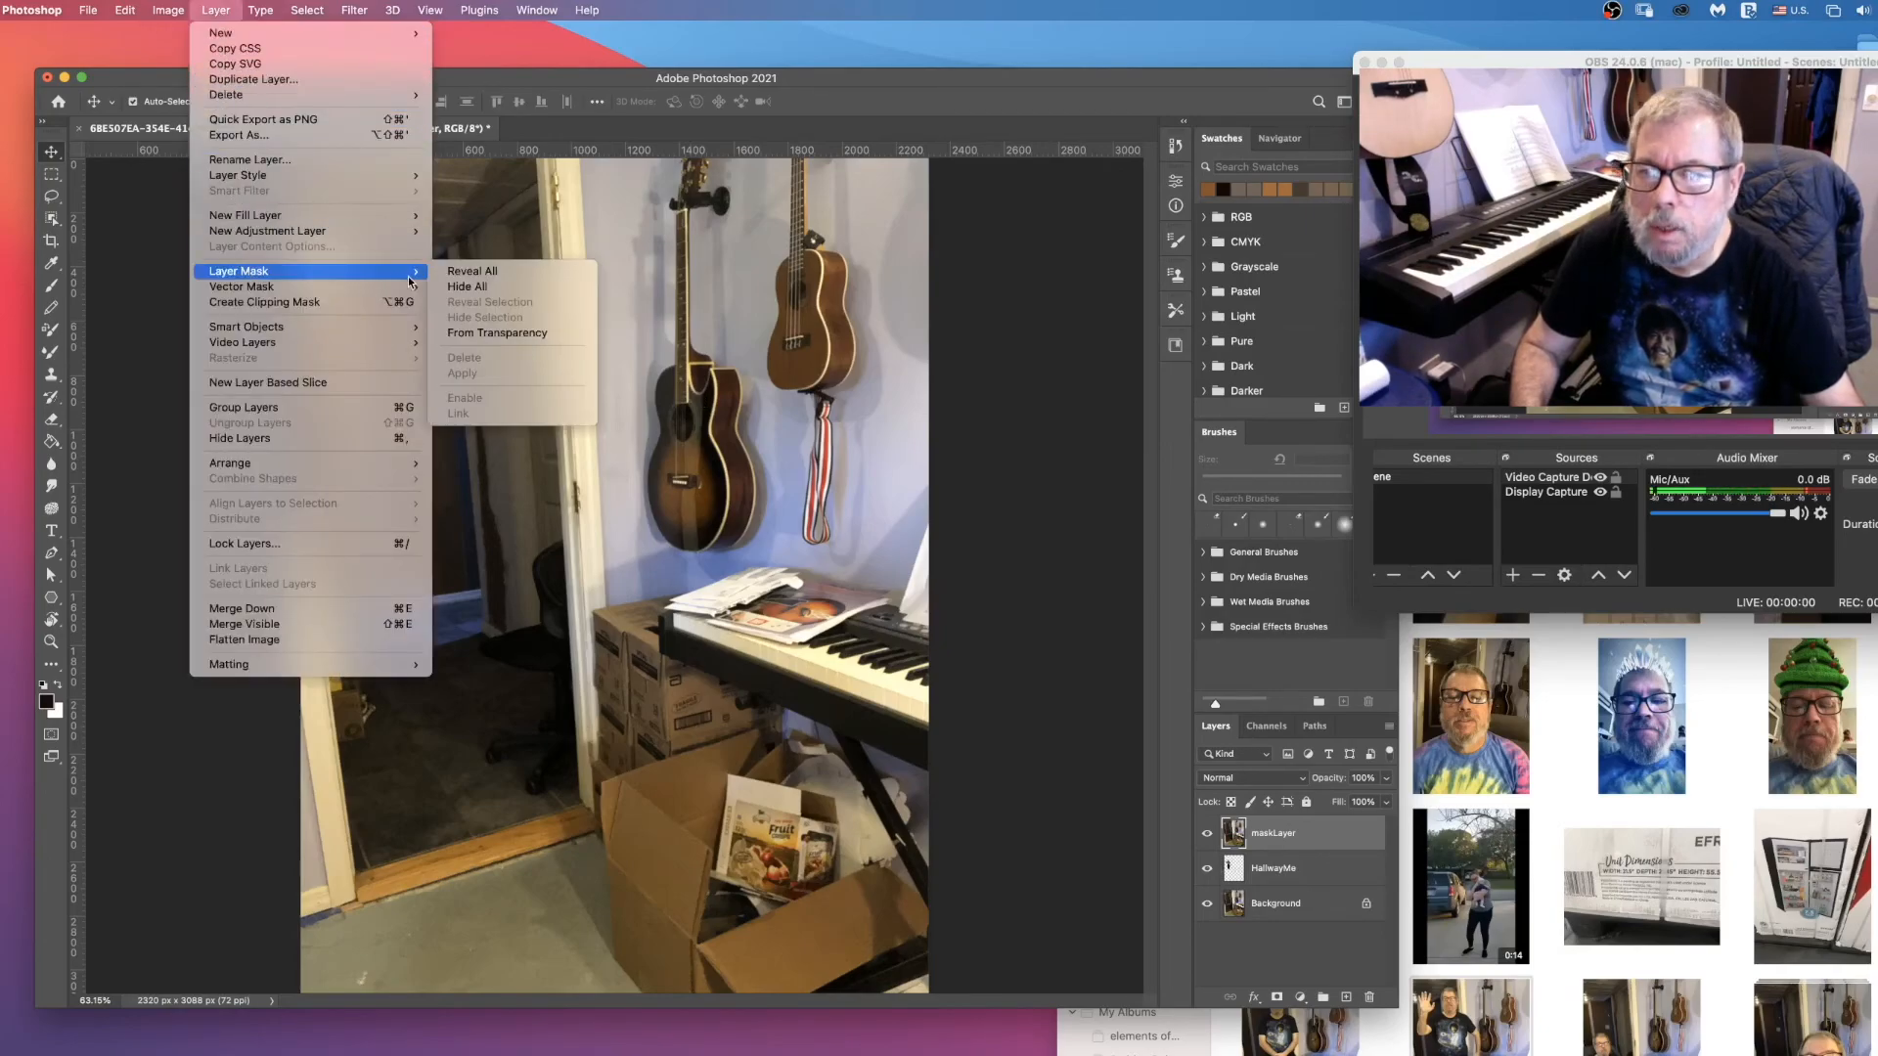
click(468, 286)
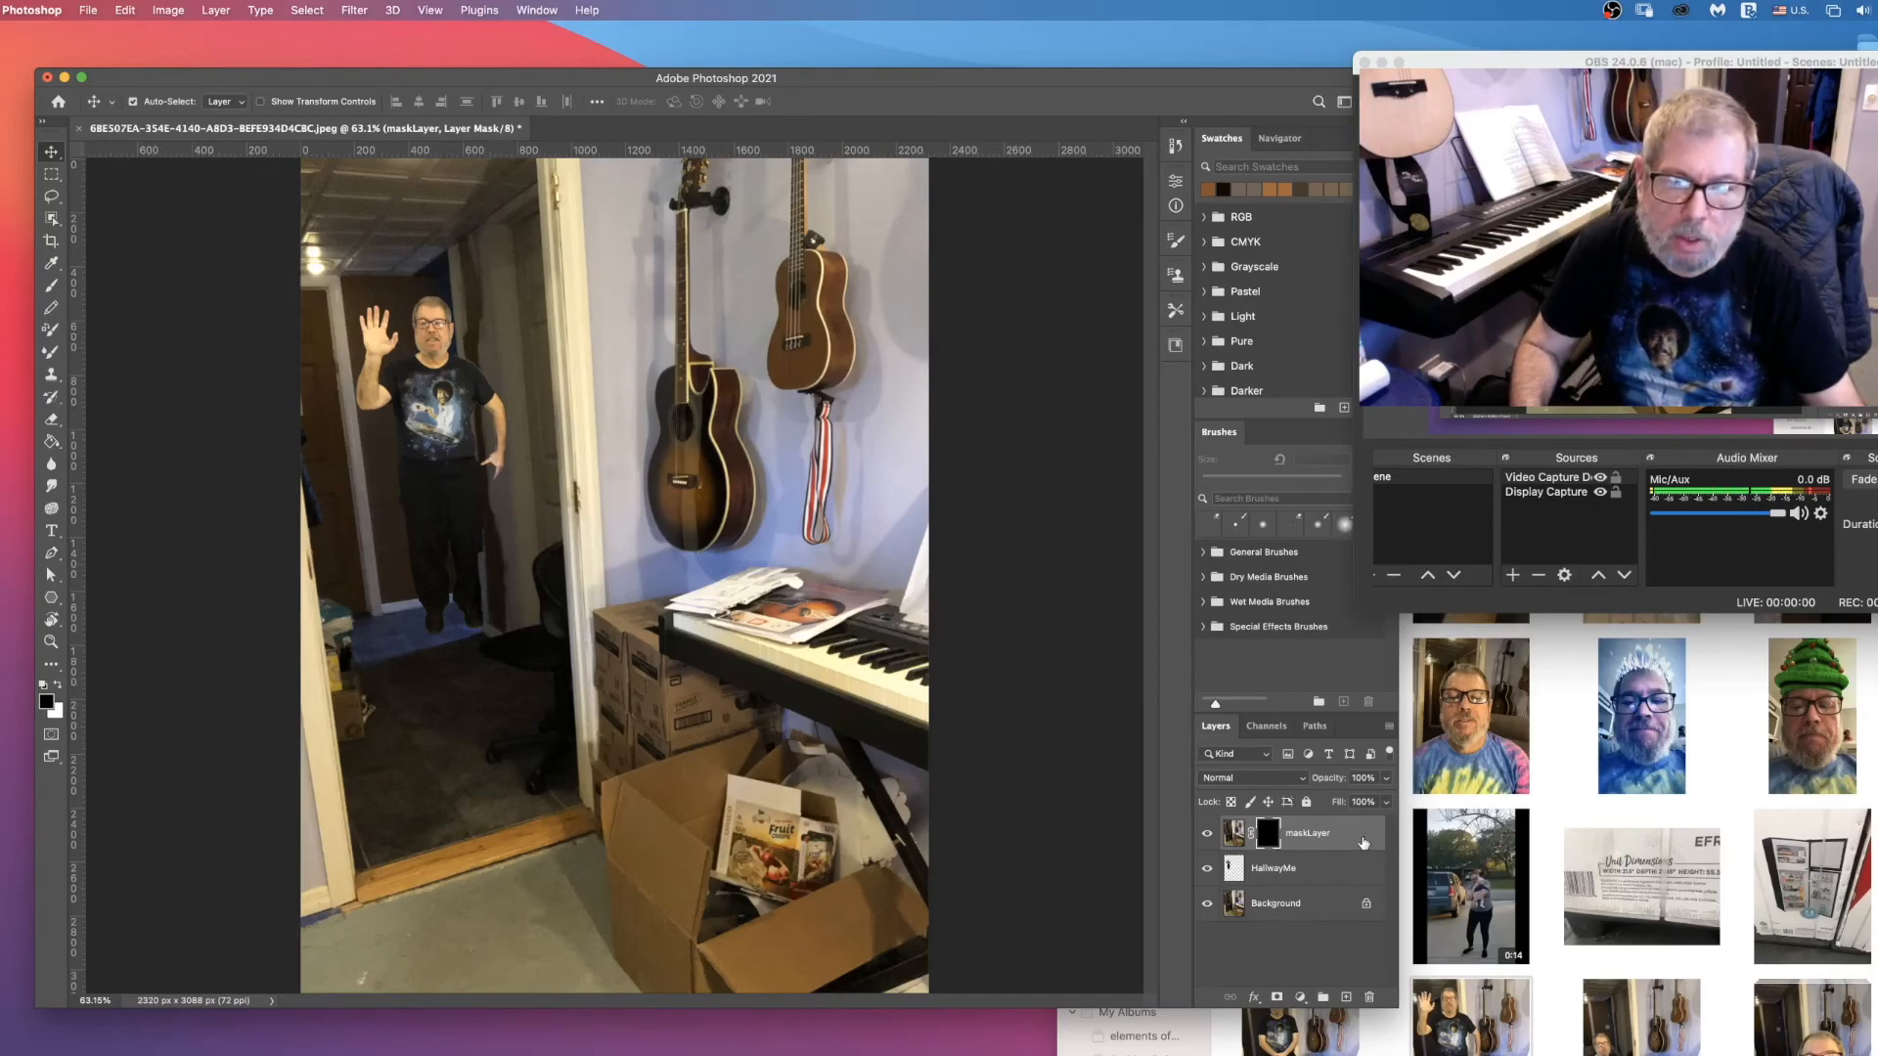
Step: Erase maskLayer's mask with a 15 px Eraser along the hallway corner over the shirt, and check it by toggling the layer's visibility
click(53, 640)
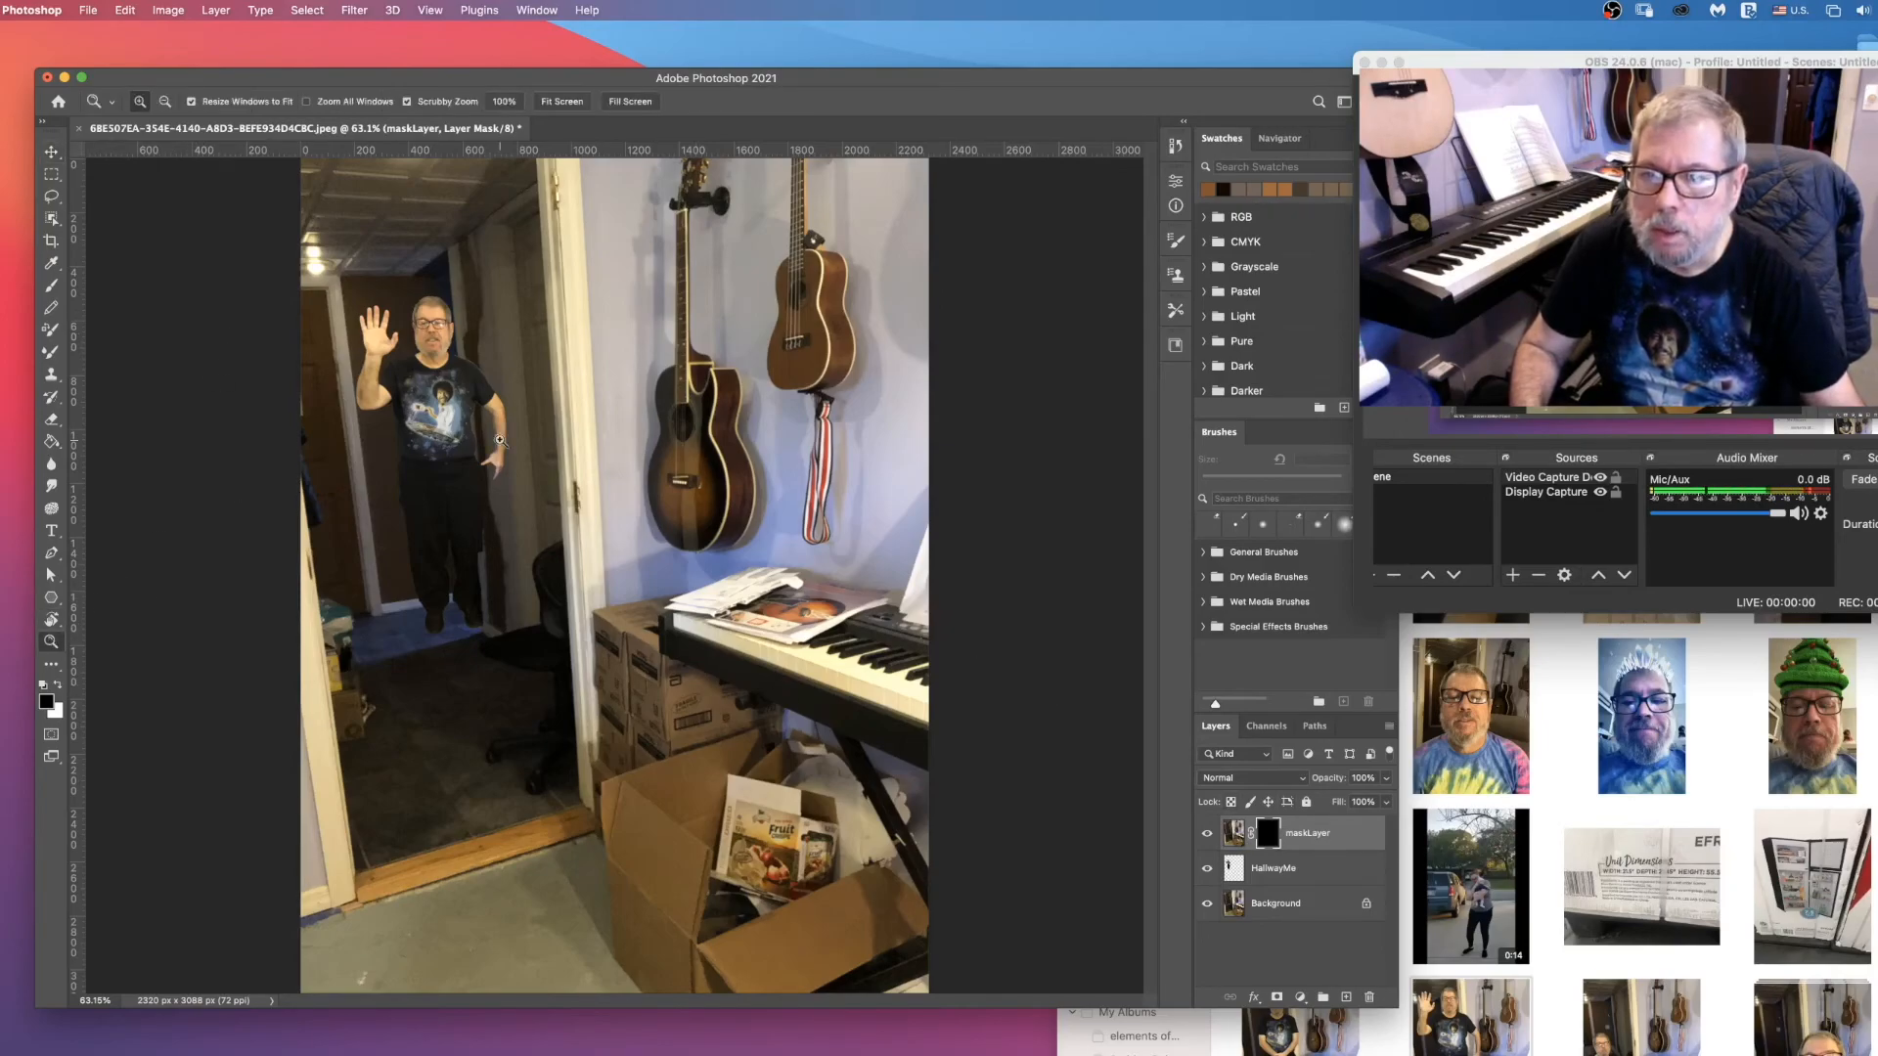
triple_click(449, 412)
scroll(447, 421, up, 4)
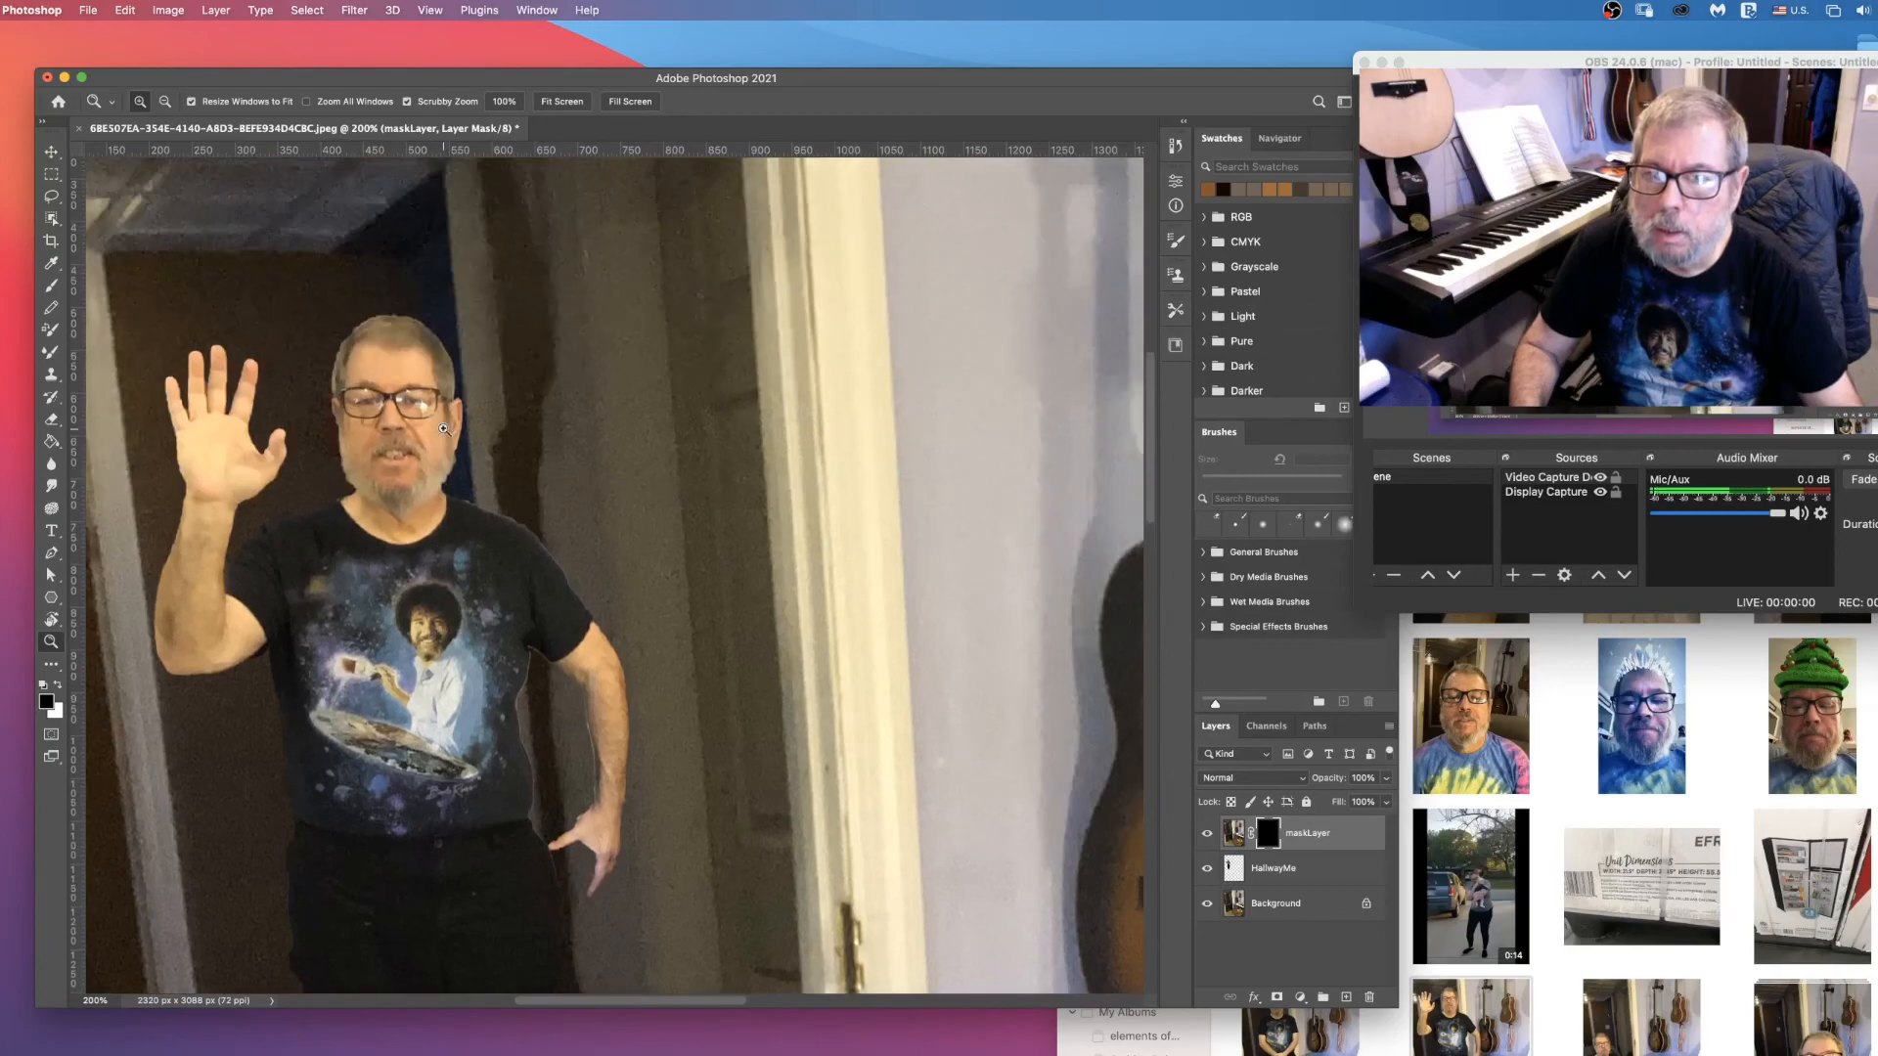
scroll(443, 429, down, 1)
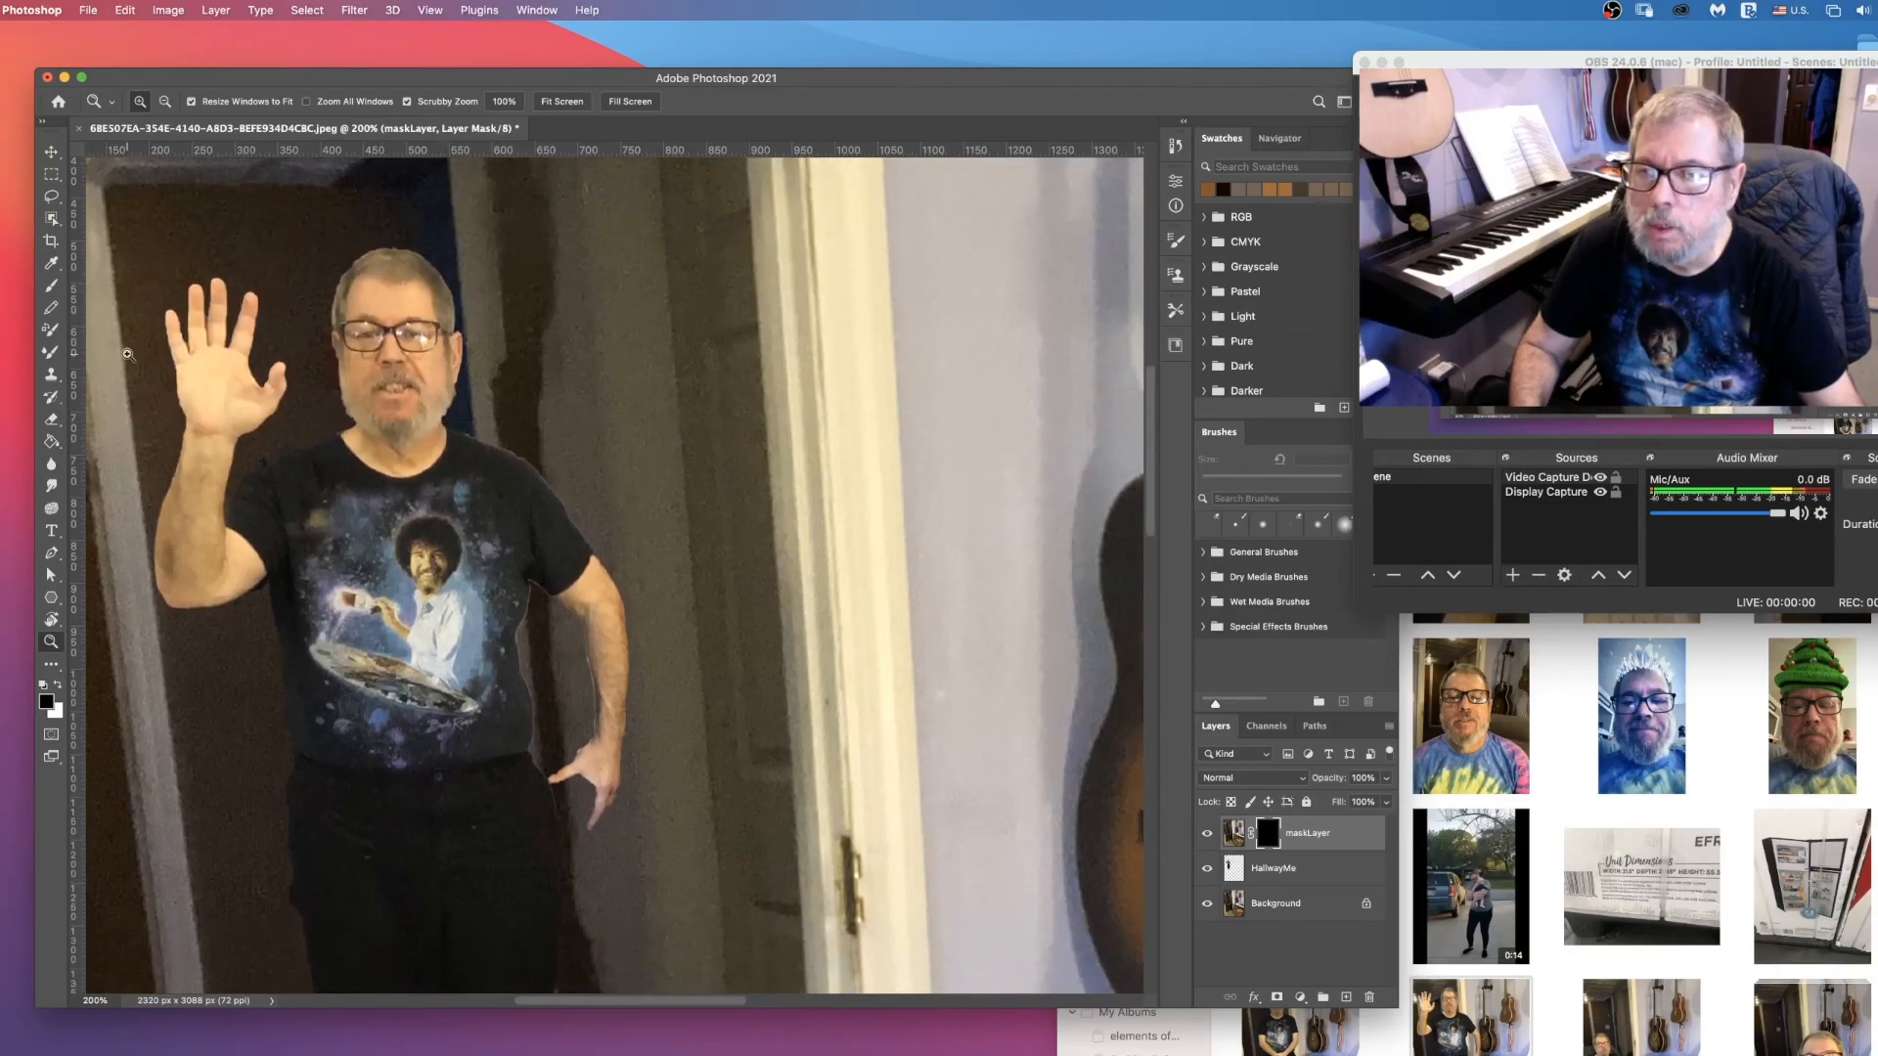
click(53, 426)
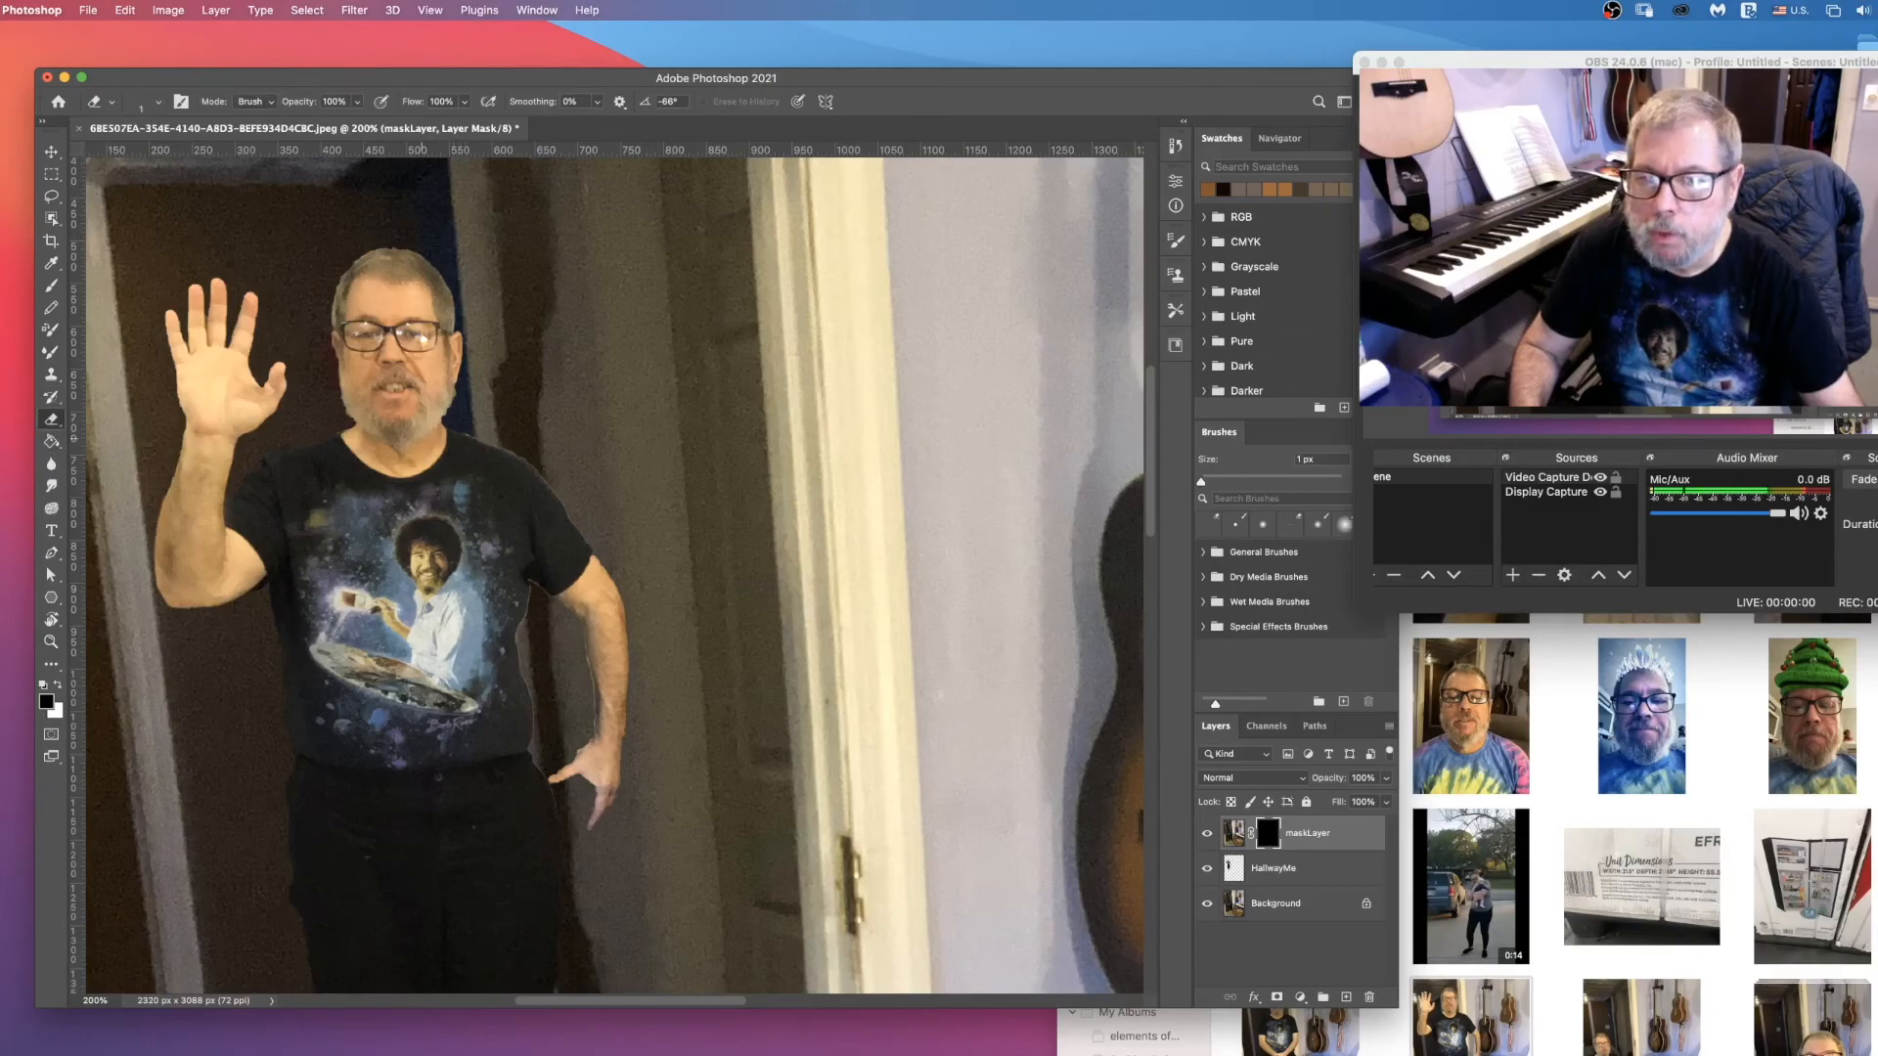
click(159, 101)
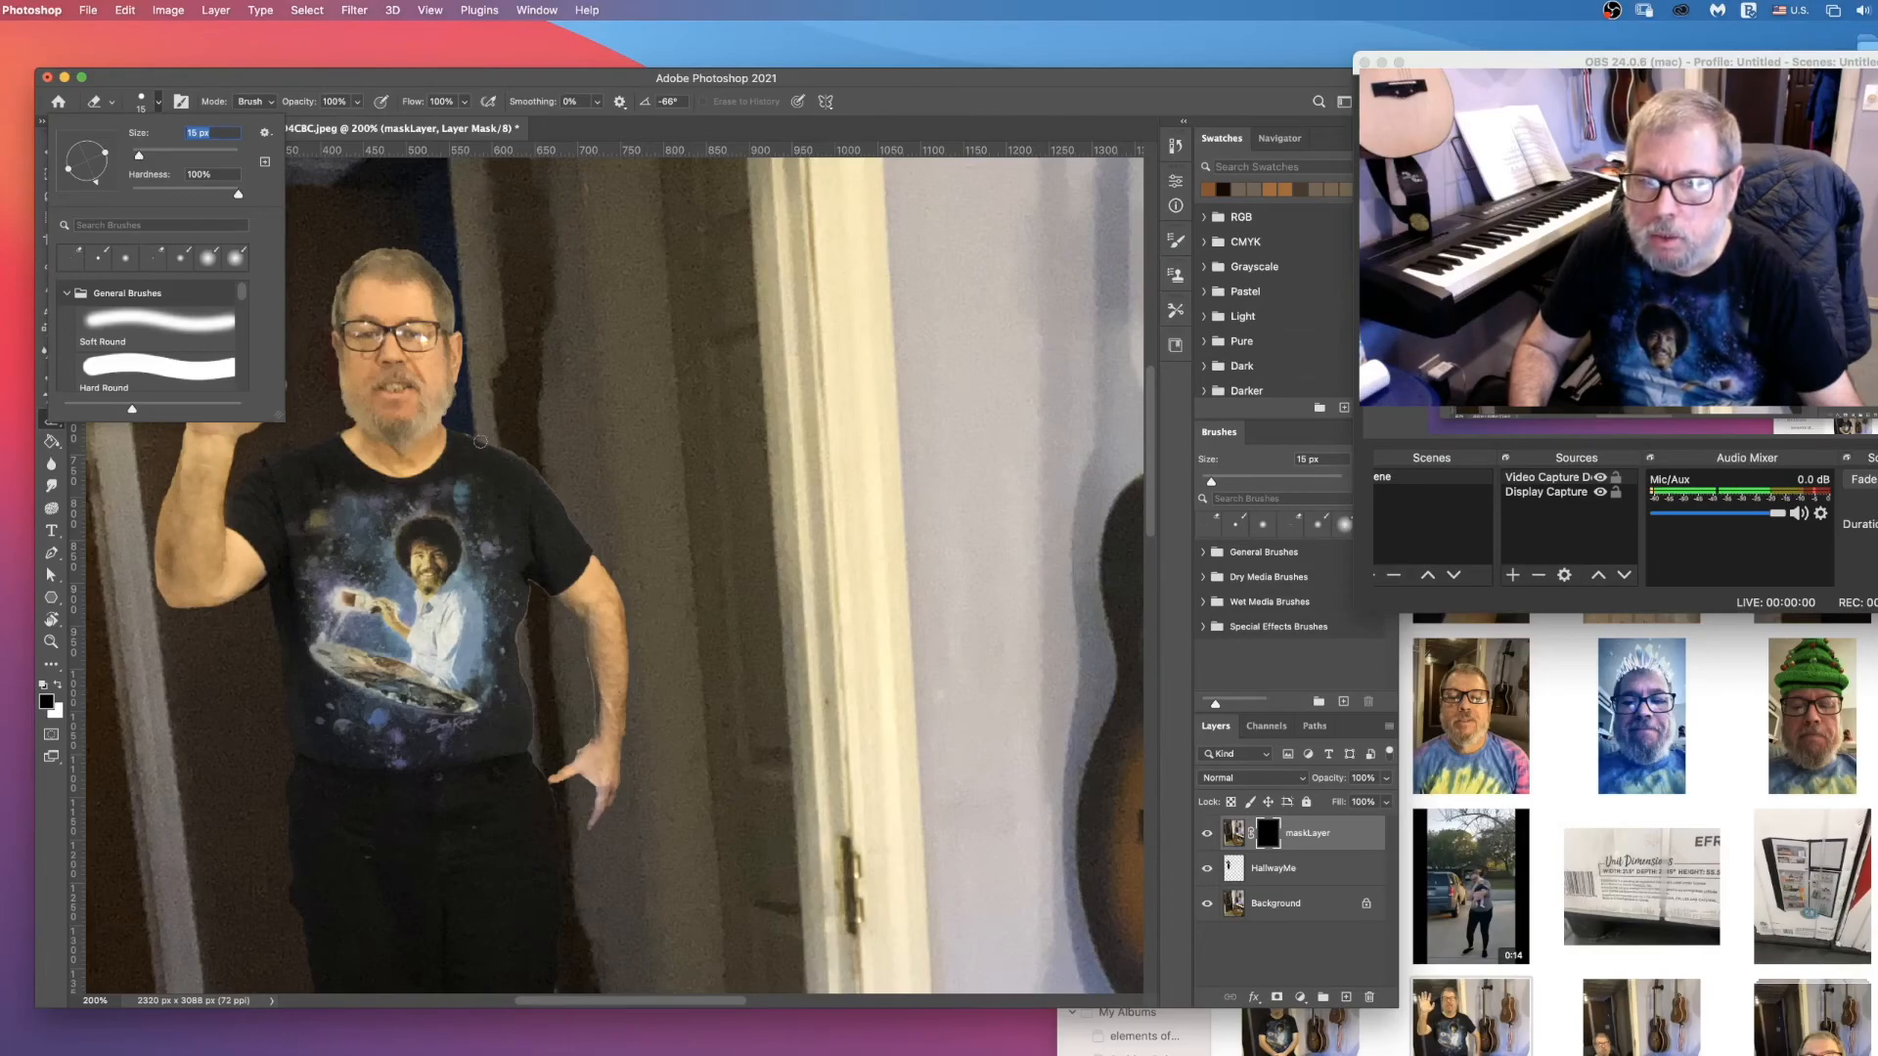
key(Return)
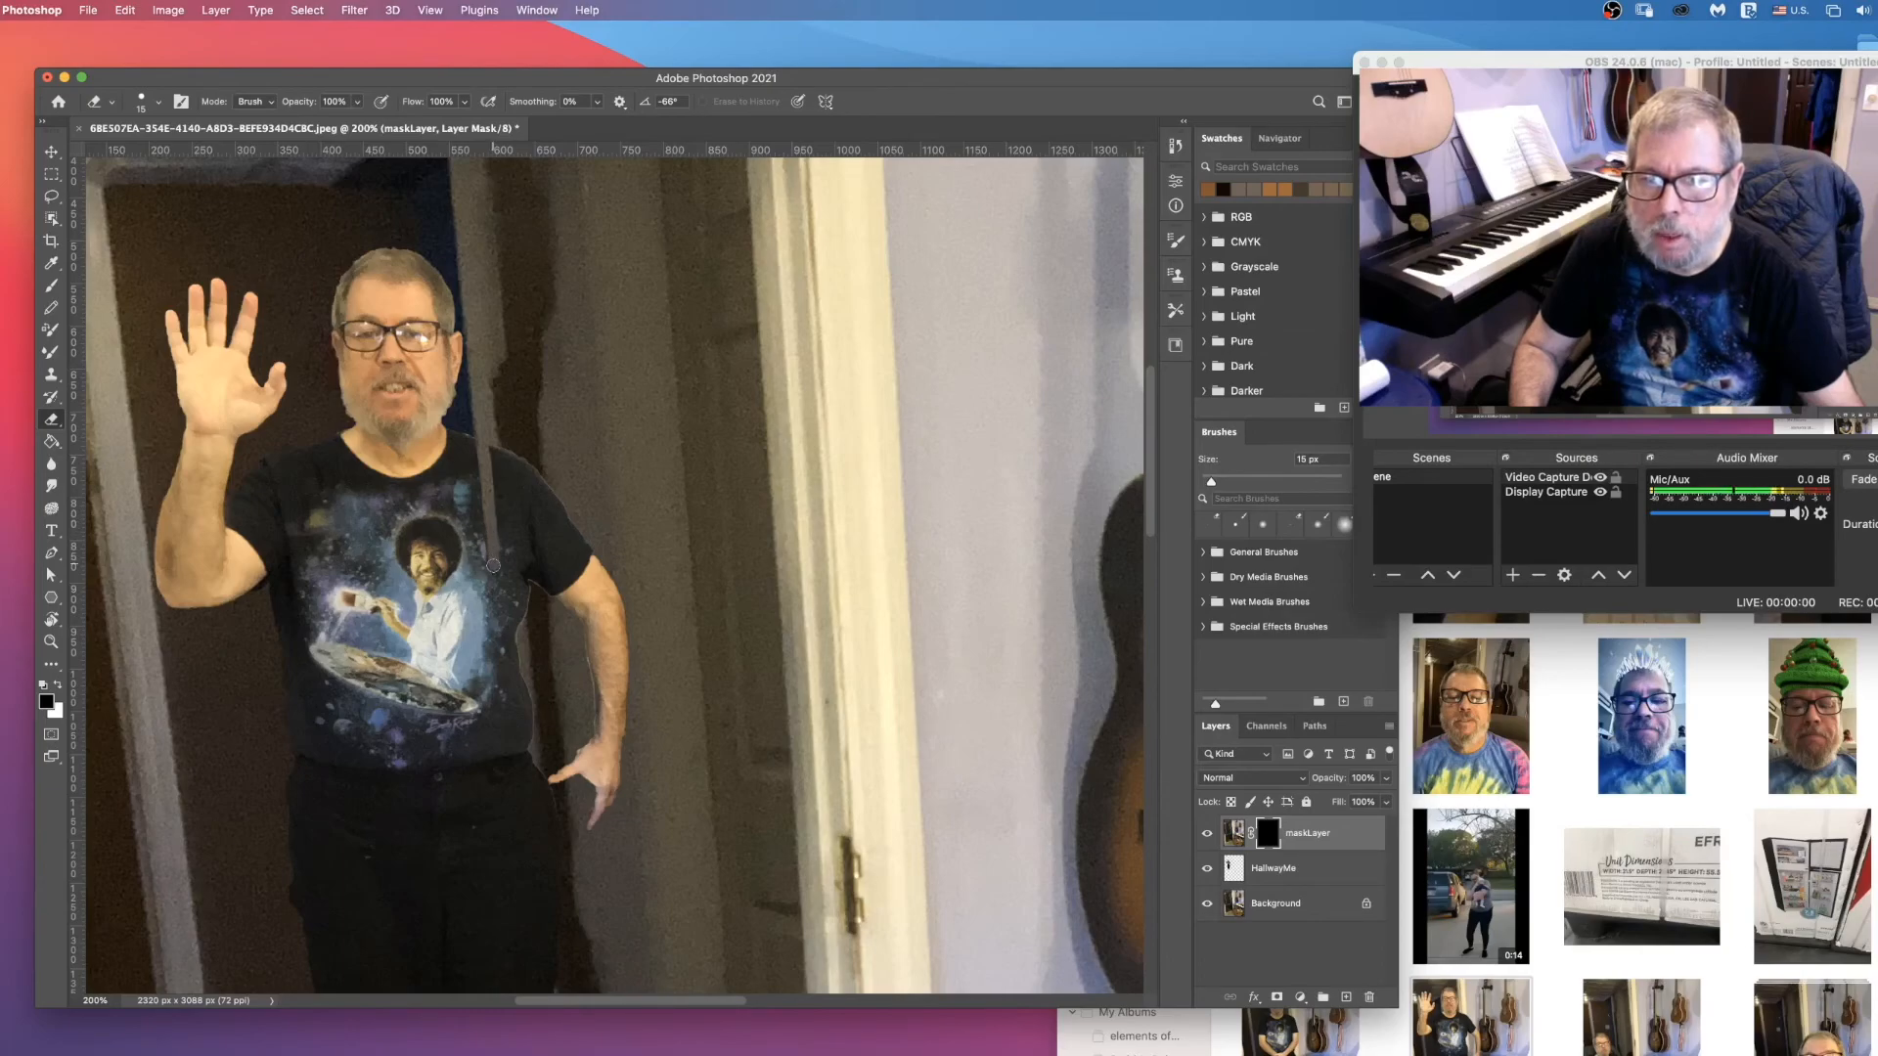
click(1209, 839)
click(1209, 841)
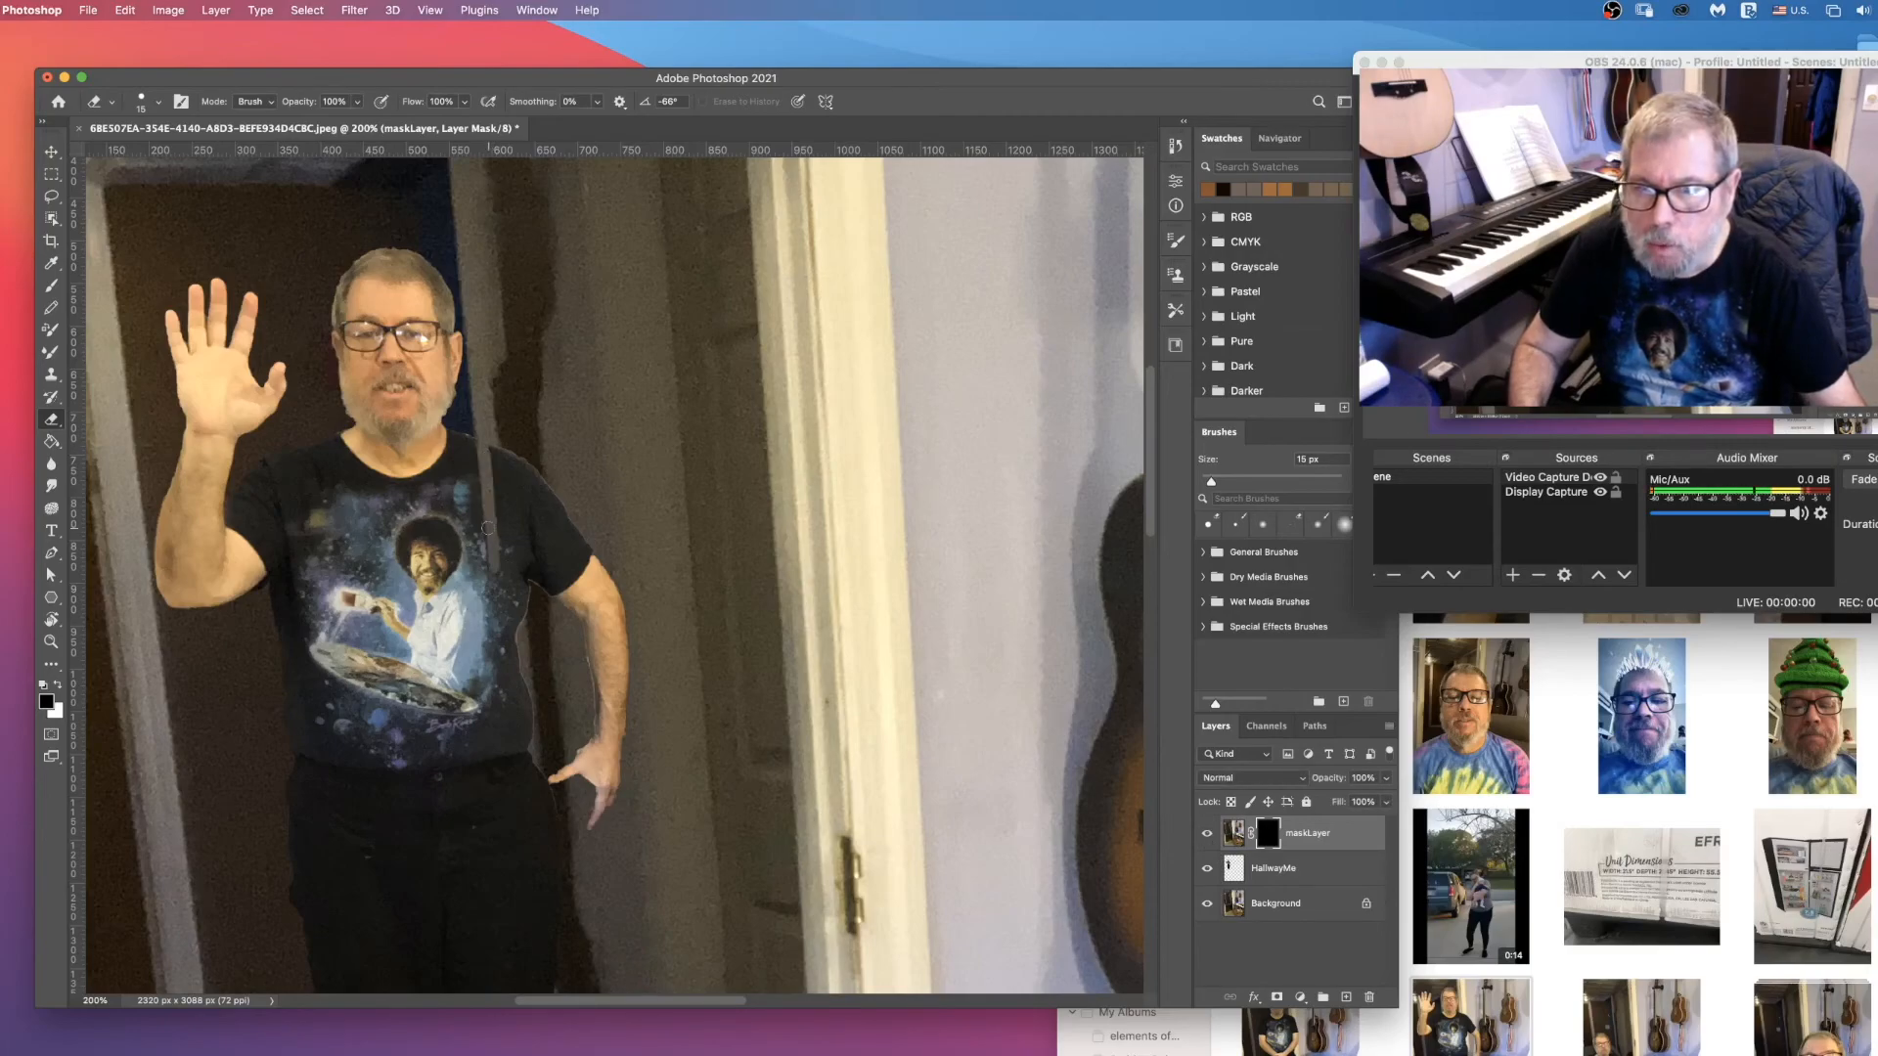
Step: Continue erasing the mask along the hallway corner over the trousers and beside the hand, so the wall covers that edge of his body
scroll(552, 704, down, 5)
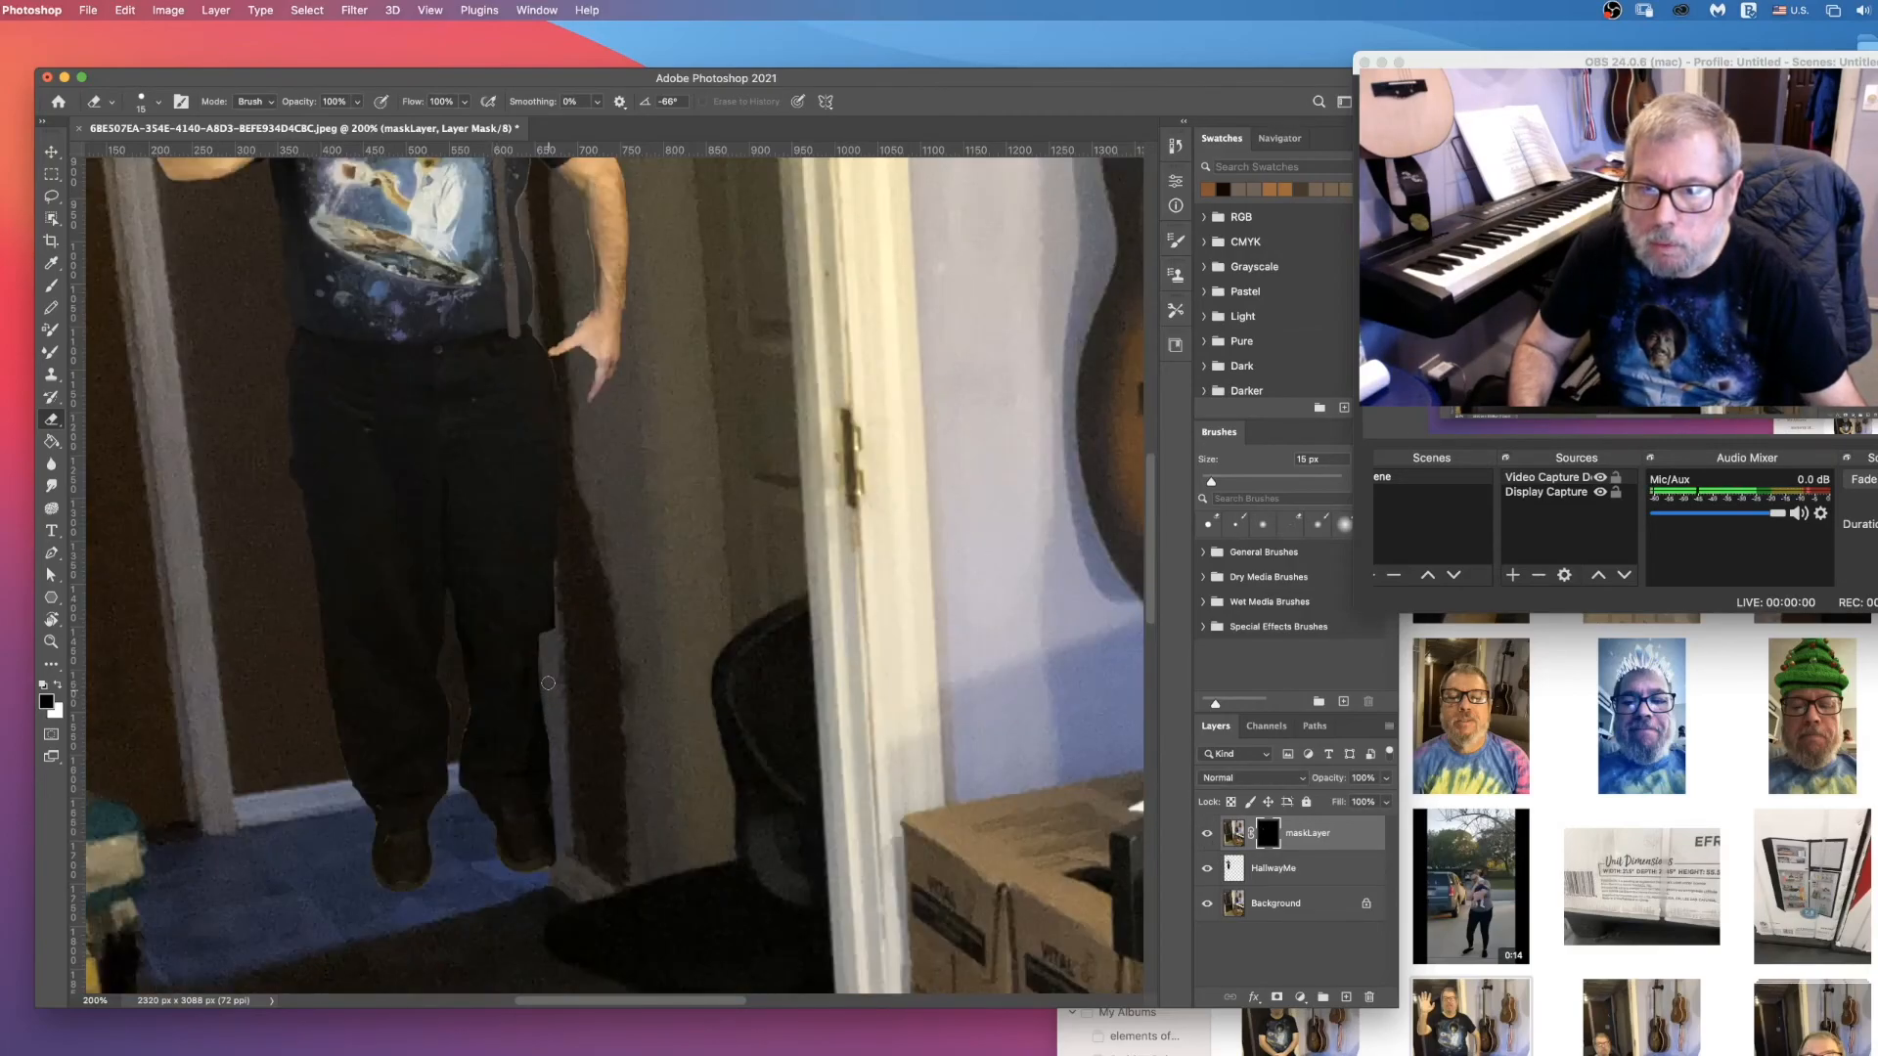
mouse_move(547, 633)
mouse_down()
mouse_move(545, 589)
mouse_move(545, 644)
mouse_move(544, 490)
mouse_up()
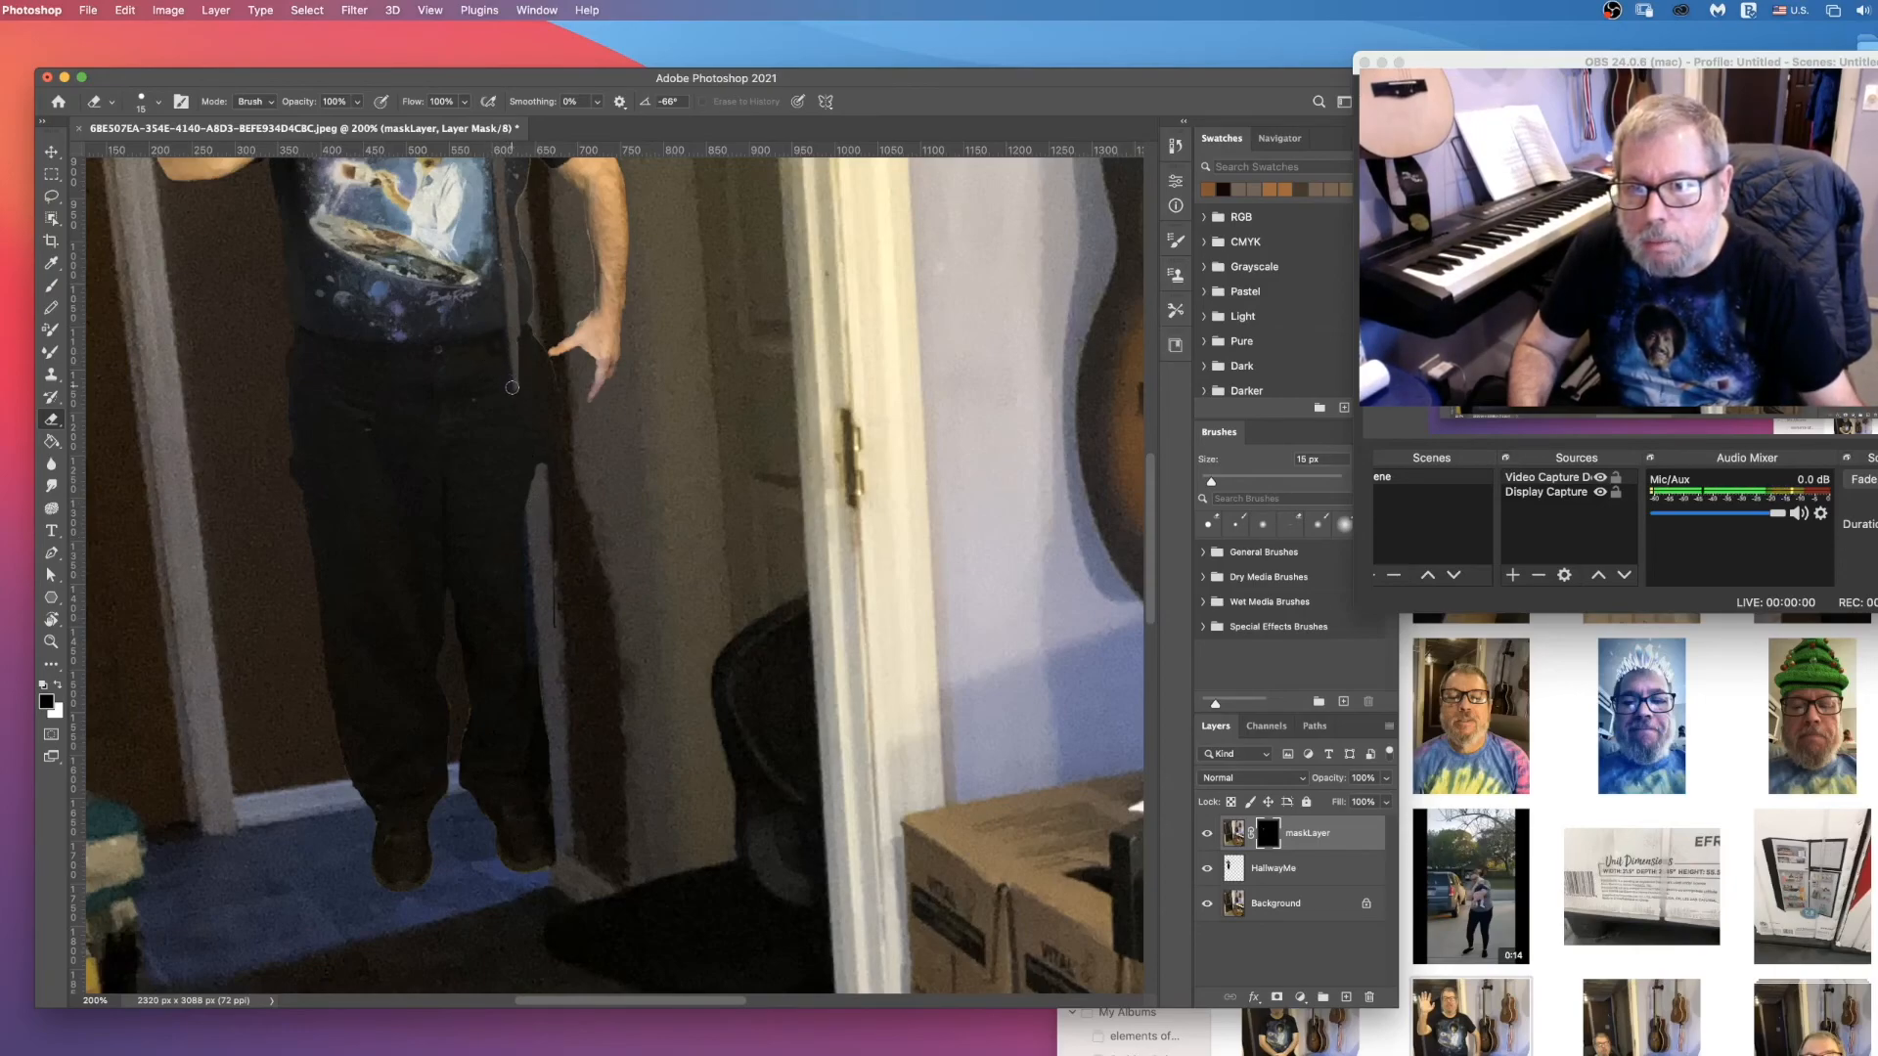
drag(511, 467, 528, 374)
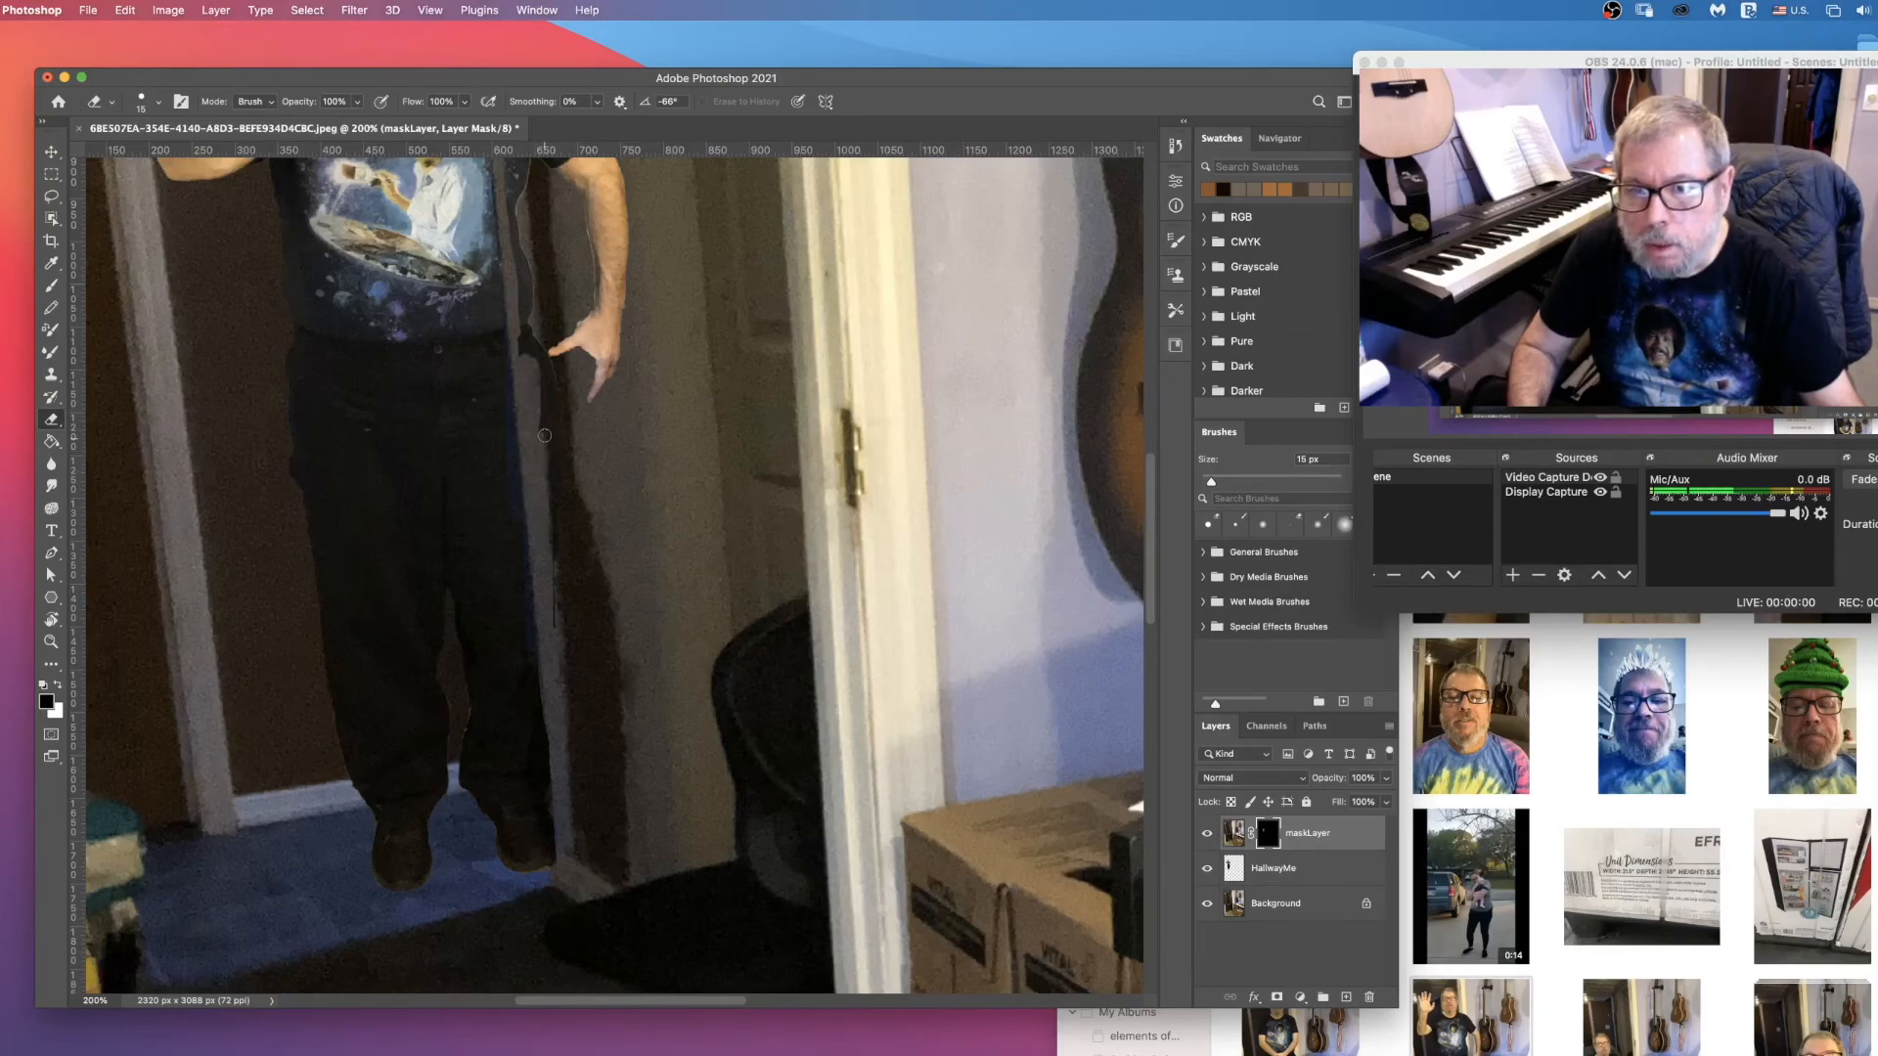
drag(565, 627, 563, 541)
mouse_move(540, 365)
mouse_down()
mouse_move(530, 308)
mouse_move(526, 360)
mouse_up()
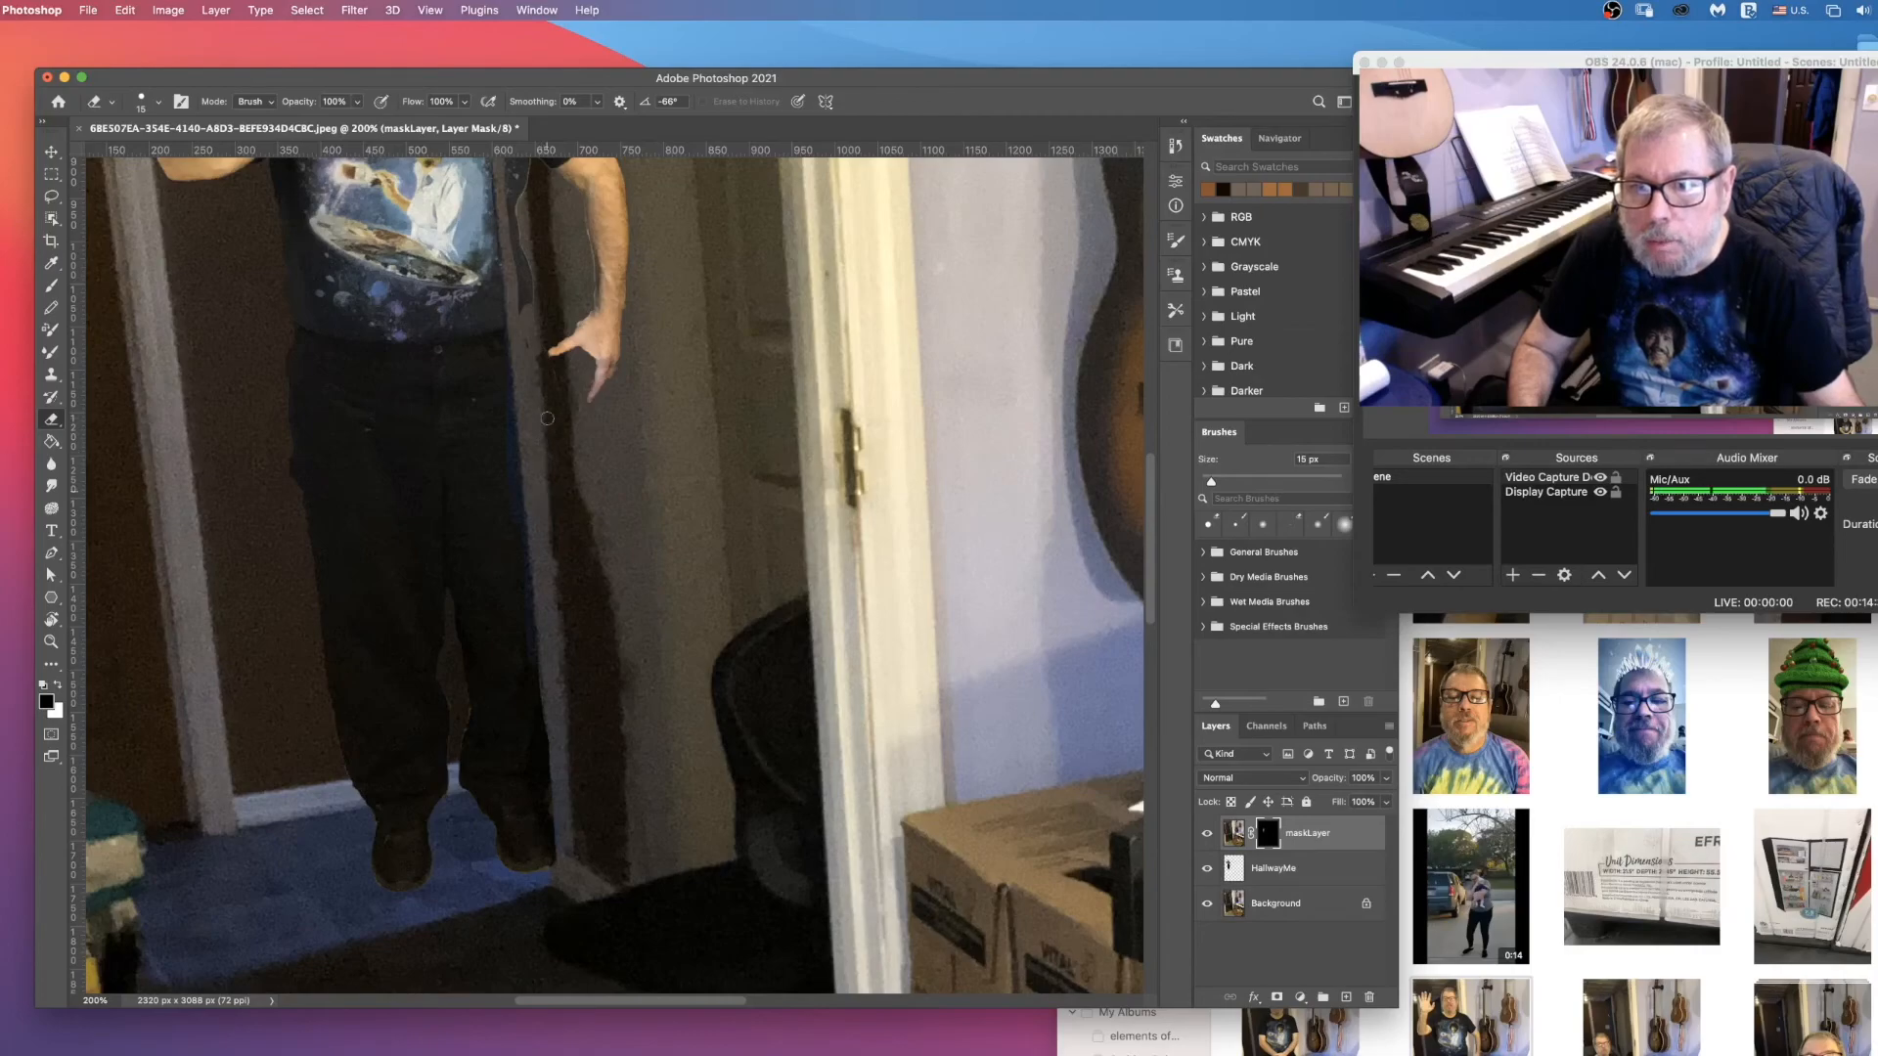
drag(566, 350, 567, 325)
scroll(572, 326, down, 4)
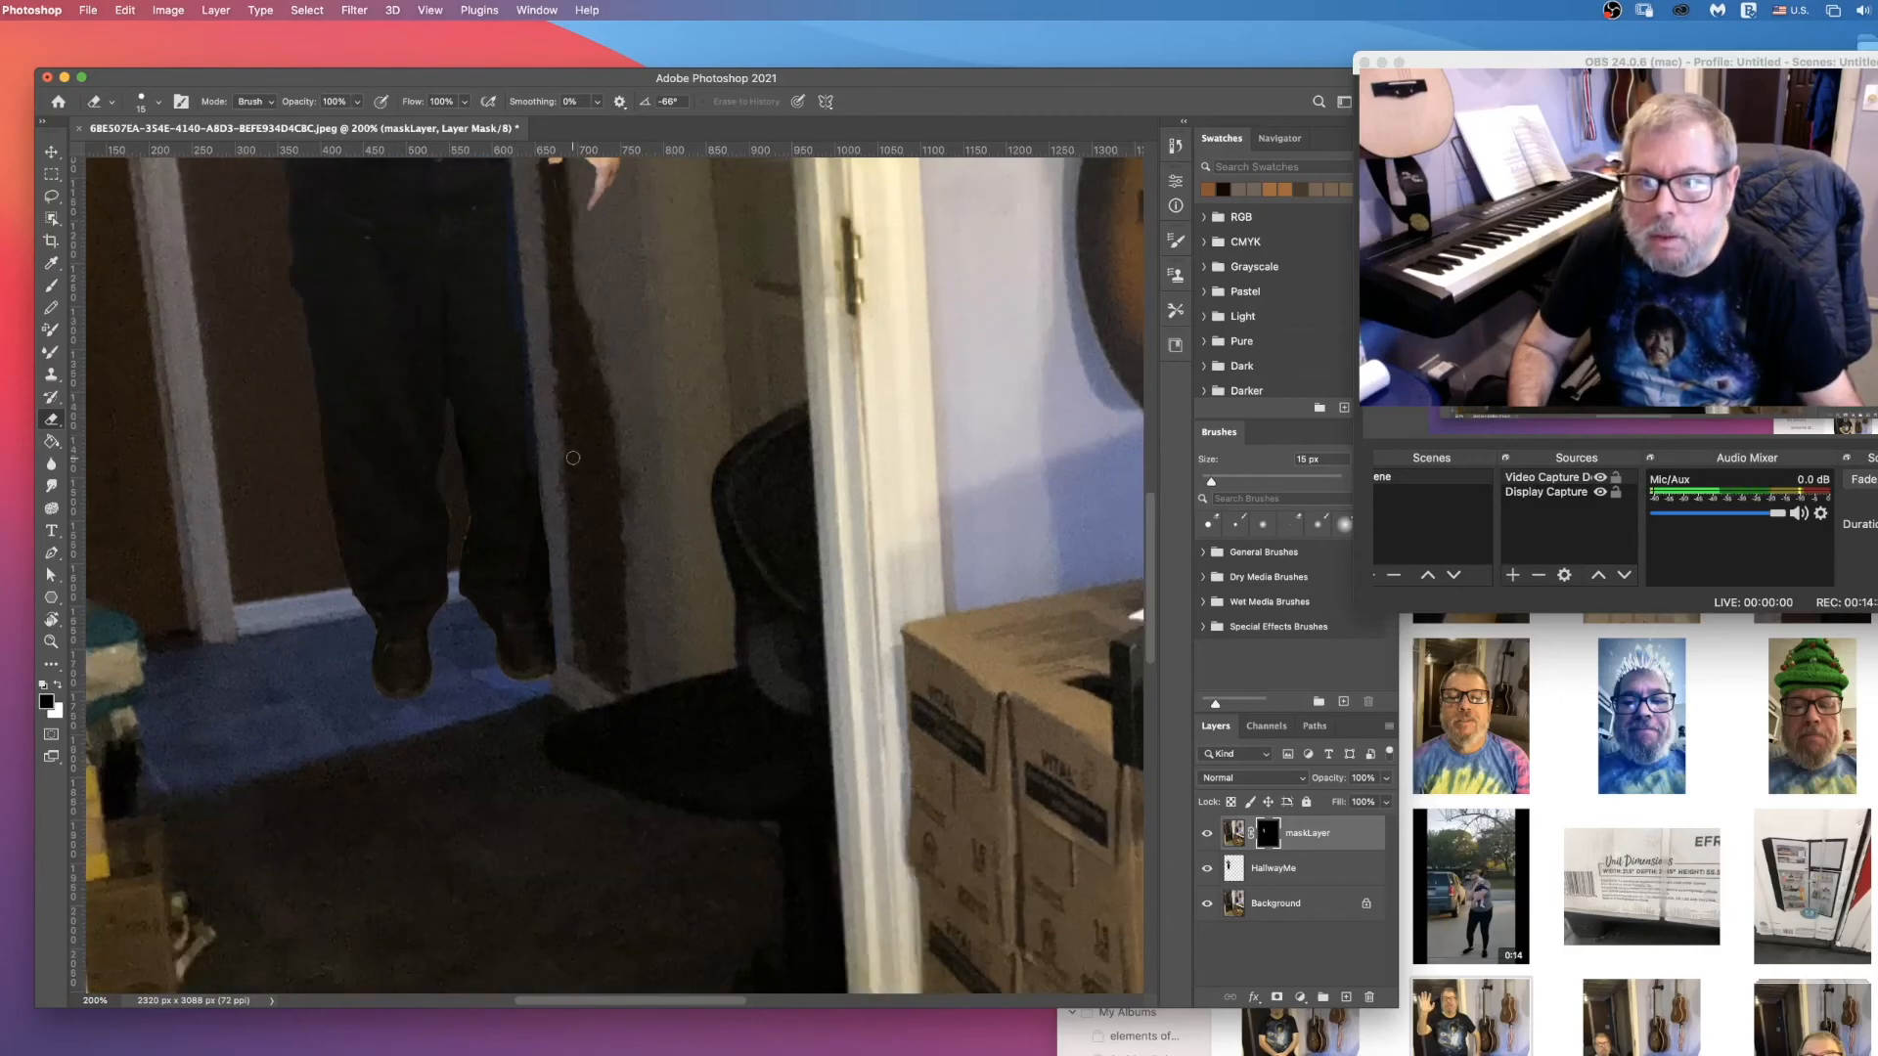
Step: Set the Eraser size to 76 px and erase the mask over the lowered arm and shoulder to cover them with the wall
scroll(567, 440, up, 10)
scroll(558, 460, up, 1)
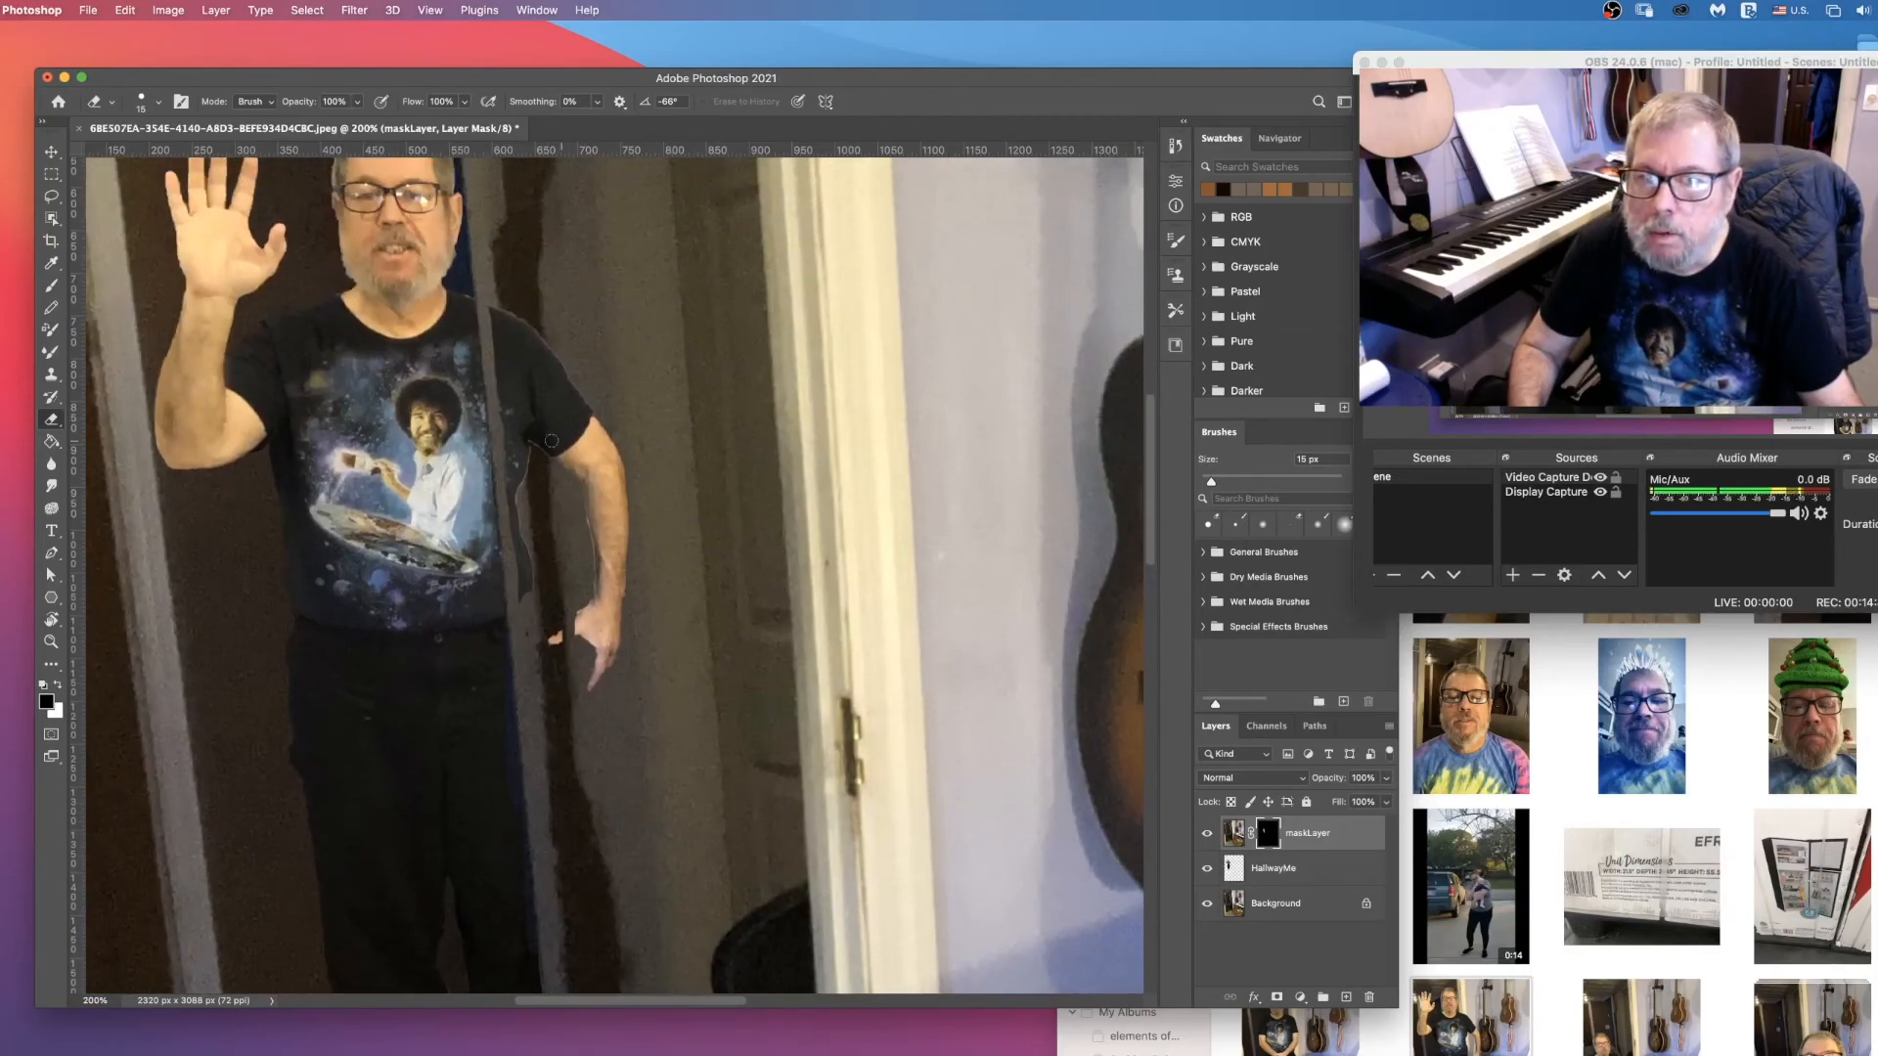
click(154, 102)
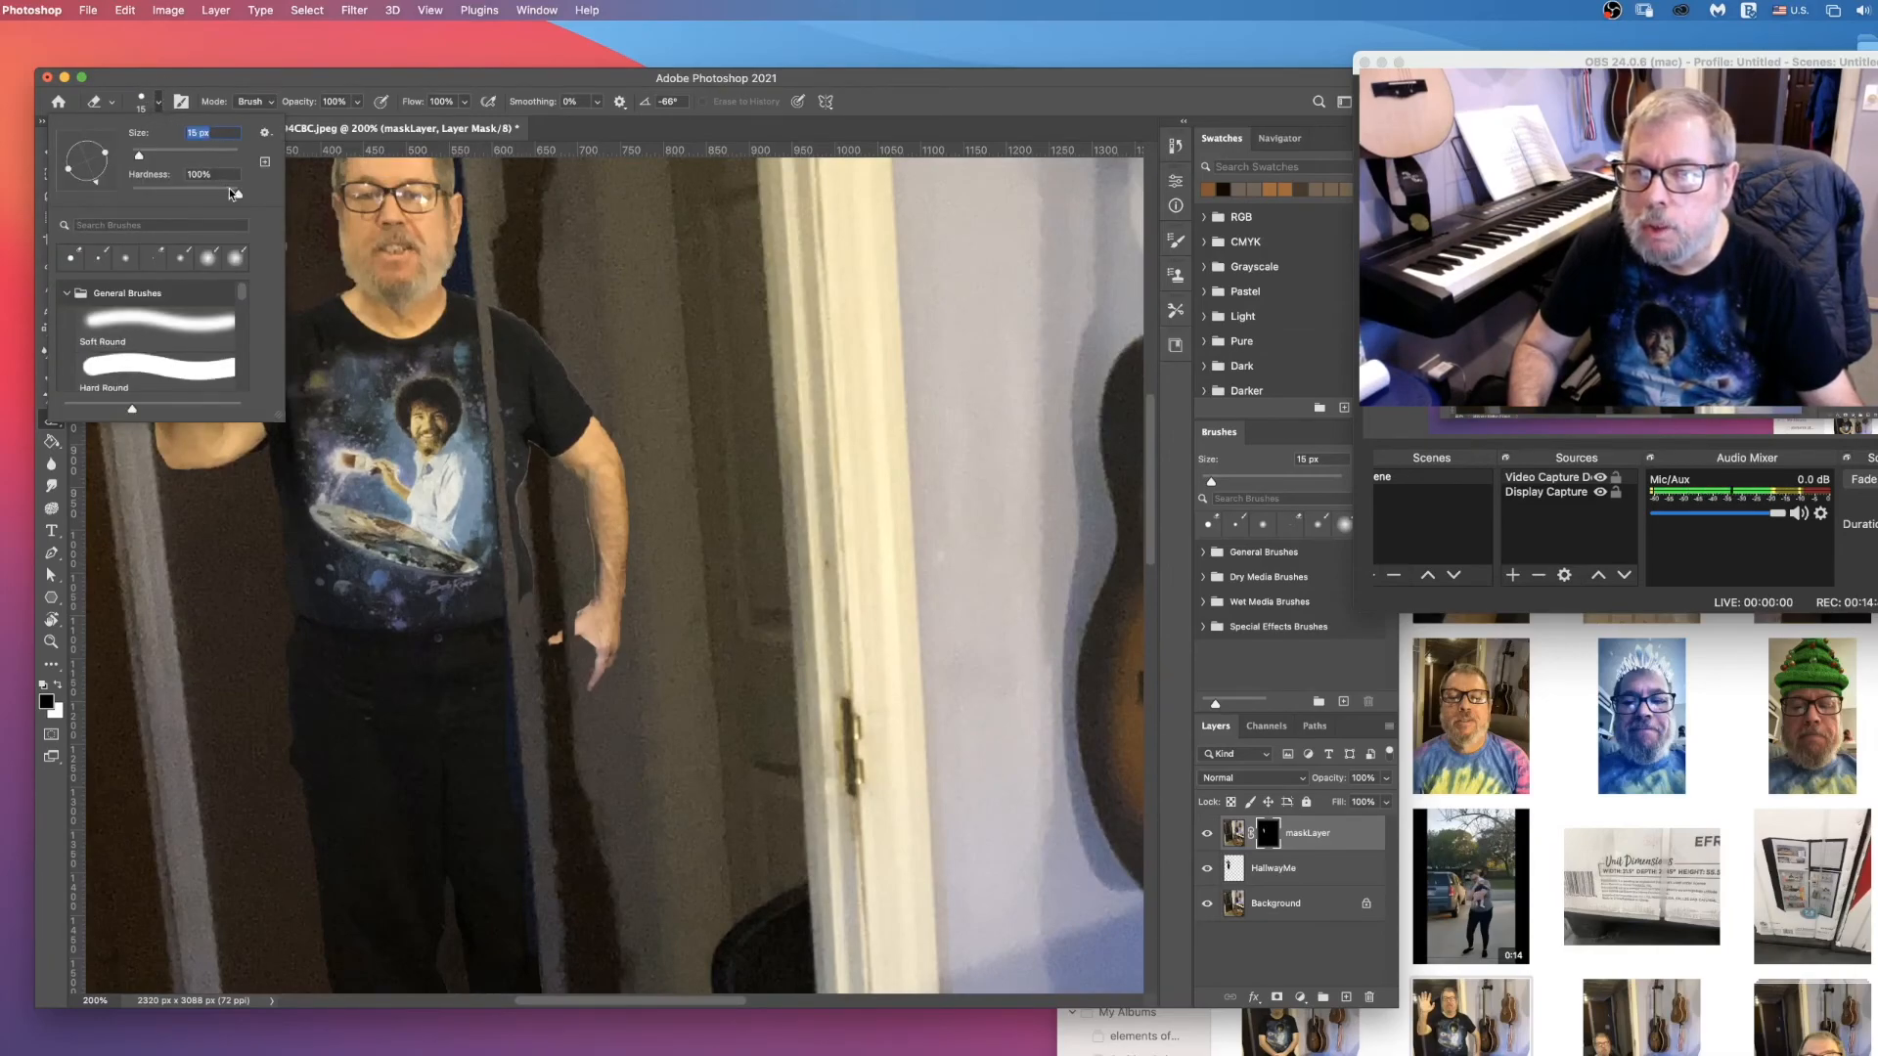
text(76)
key(Return)
mouse_move(604, 493)
mouse_down()
mouse_move(618, 632)
mouse_move(607, 665)
mouse_move(583, 668)
mouse_move(541, 551)
mouse_move(517, 351)
mouse_move(540, 748)
mouse_move(576, 873)
mouse_up()
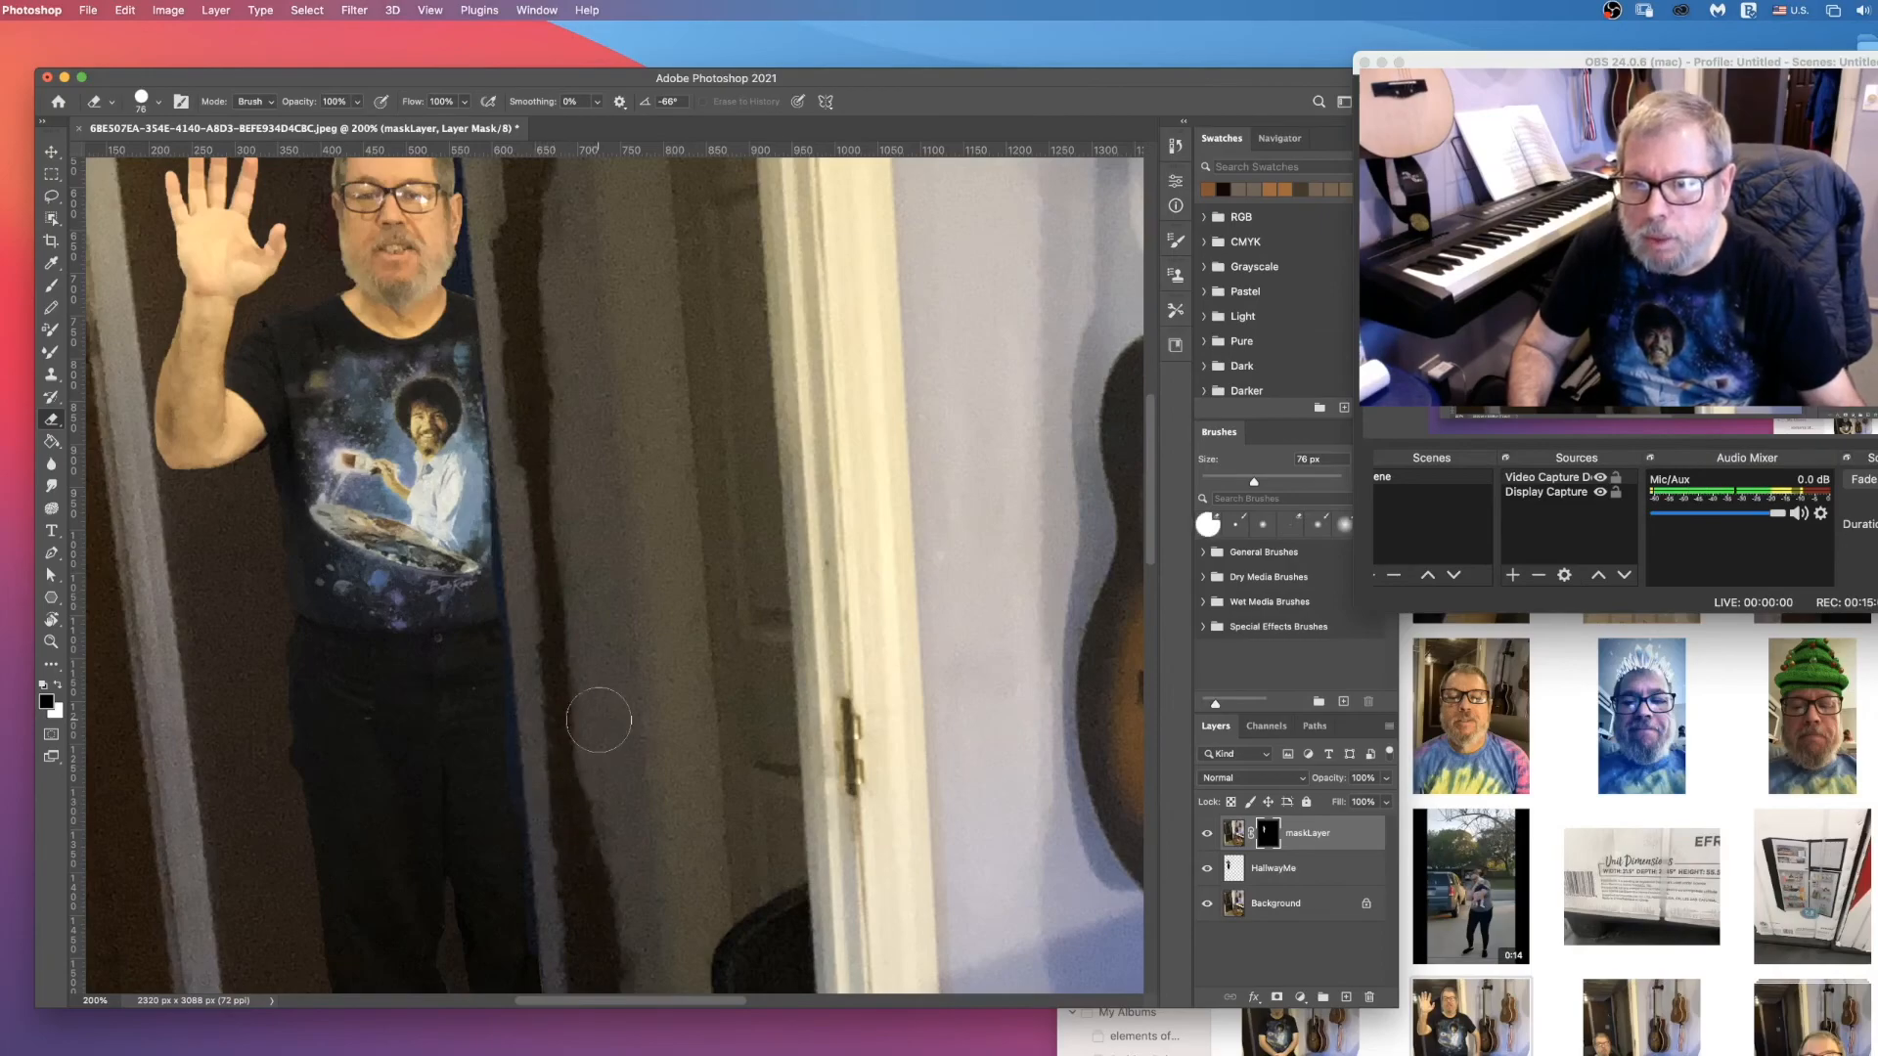
Step: Examine the masked edge along the hallway corner from the man's head down to his shoes
scroll(599, 685, down, 5)
scroll(585, 346, up, 5)
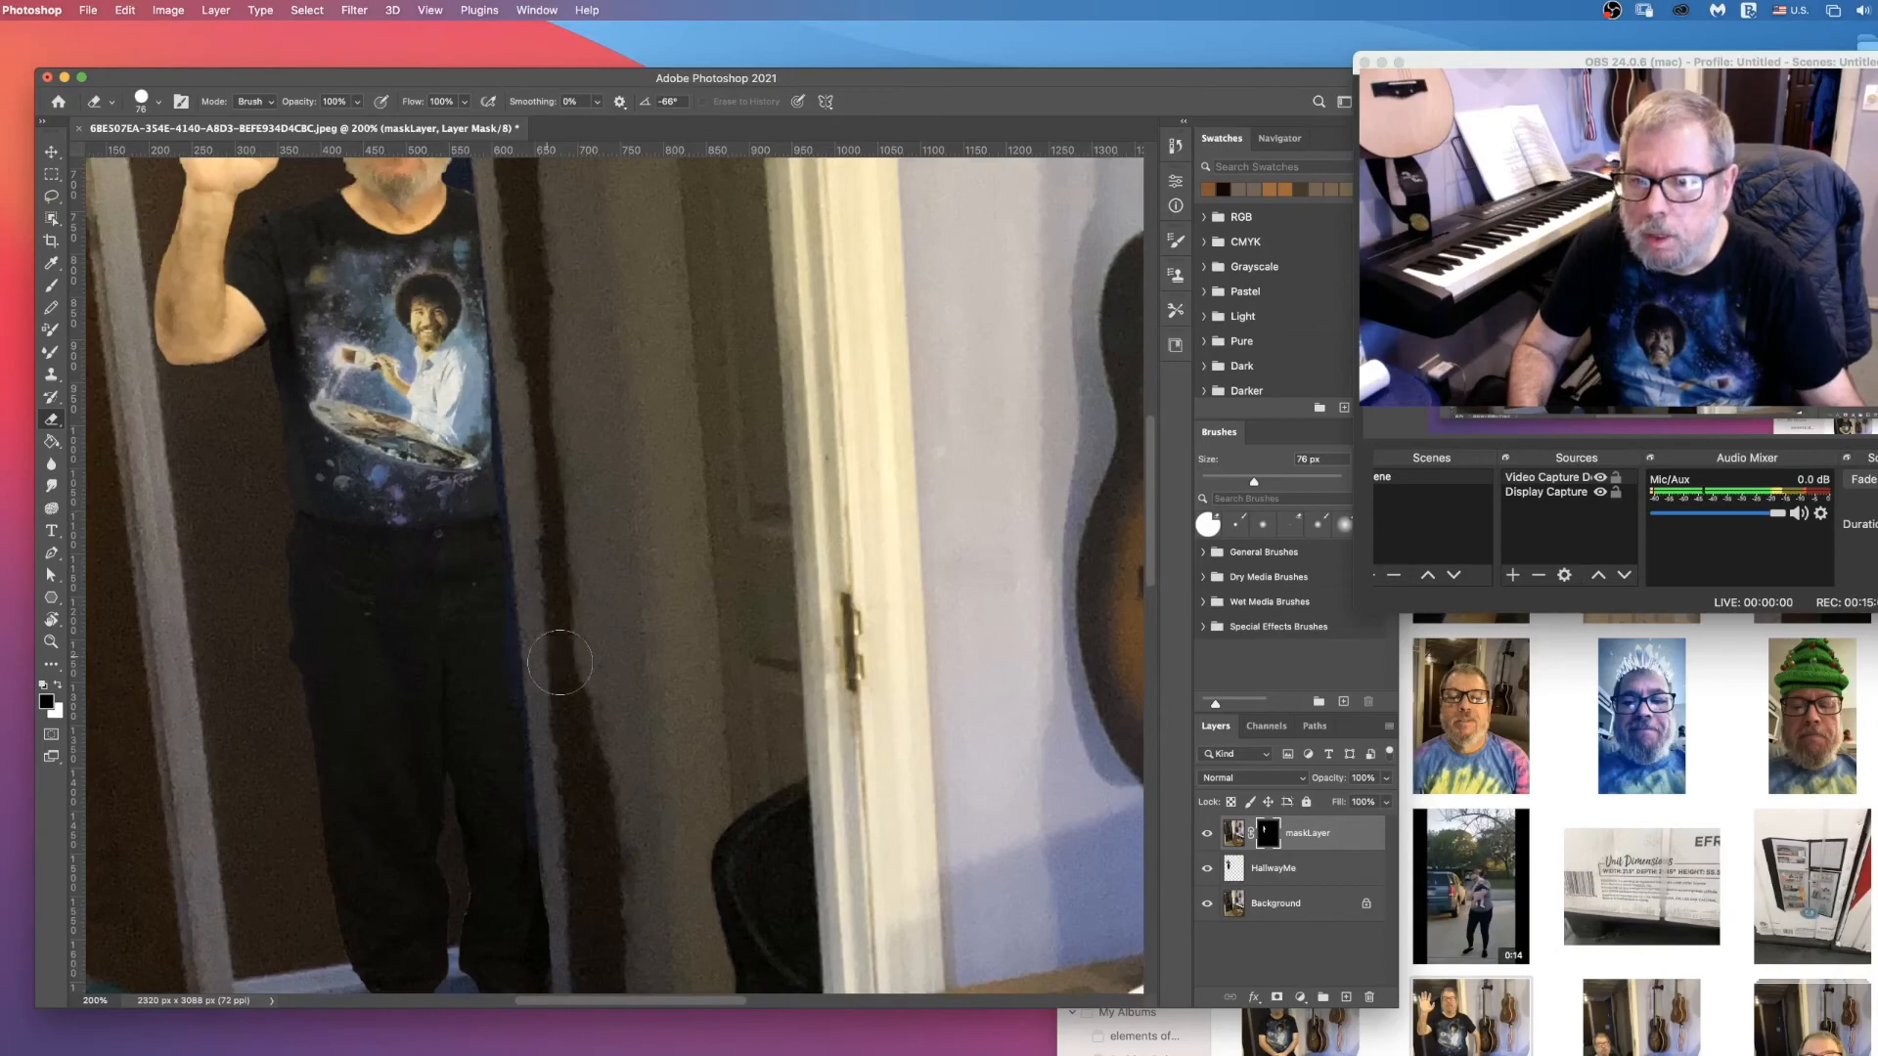
scroll(684, 650, down, 3)
scroll(680, 654, down, 1)
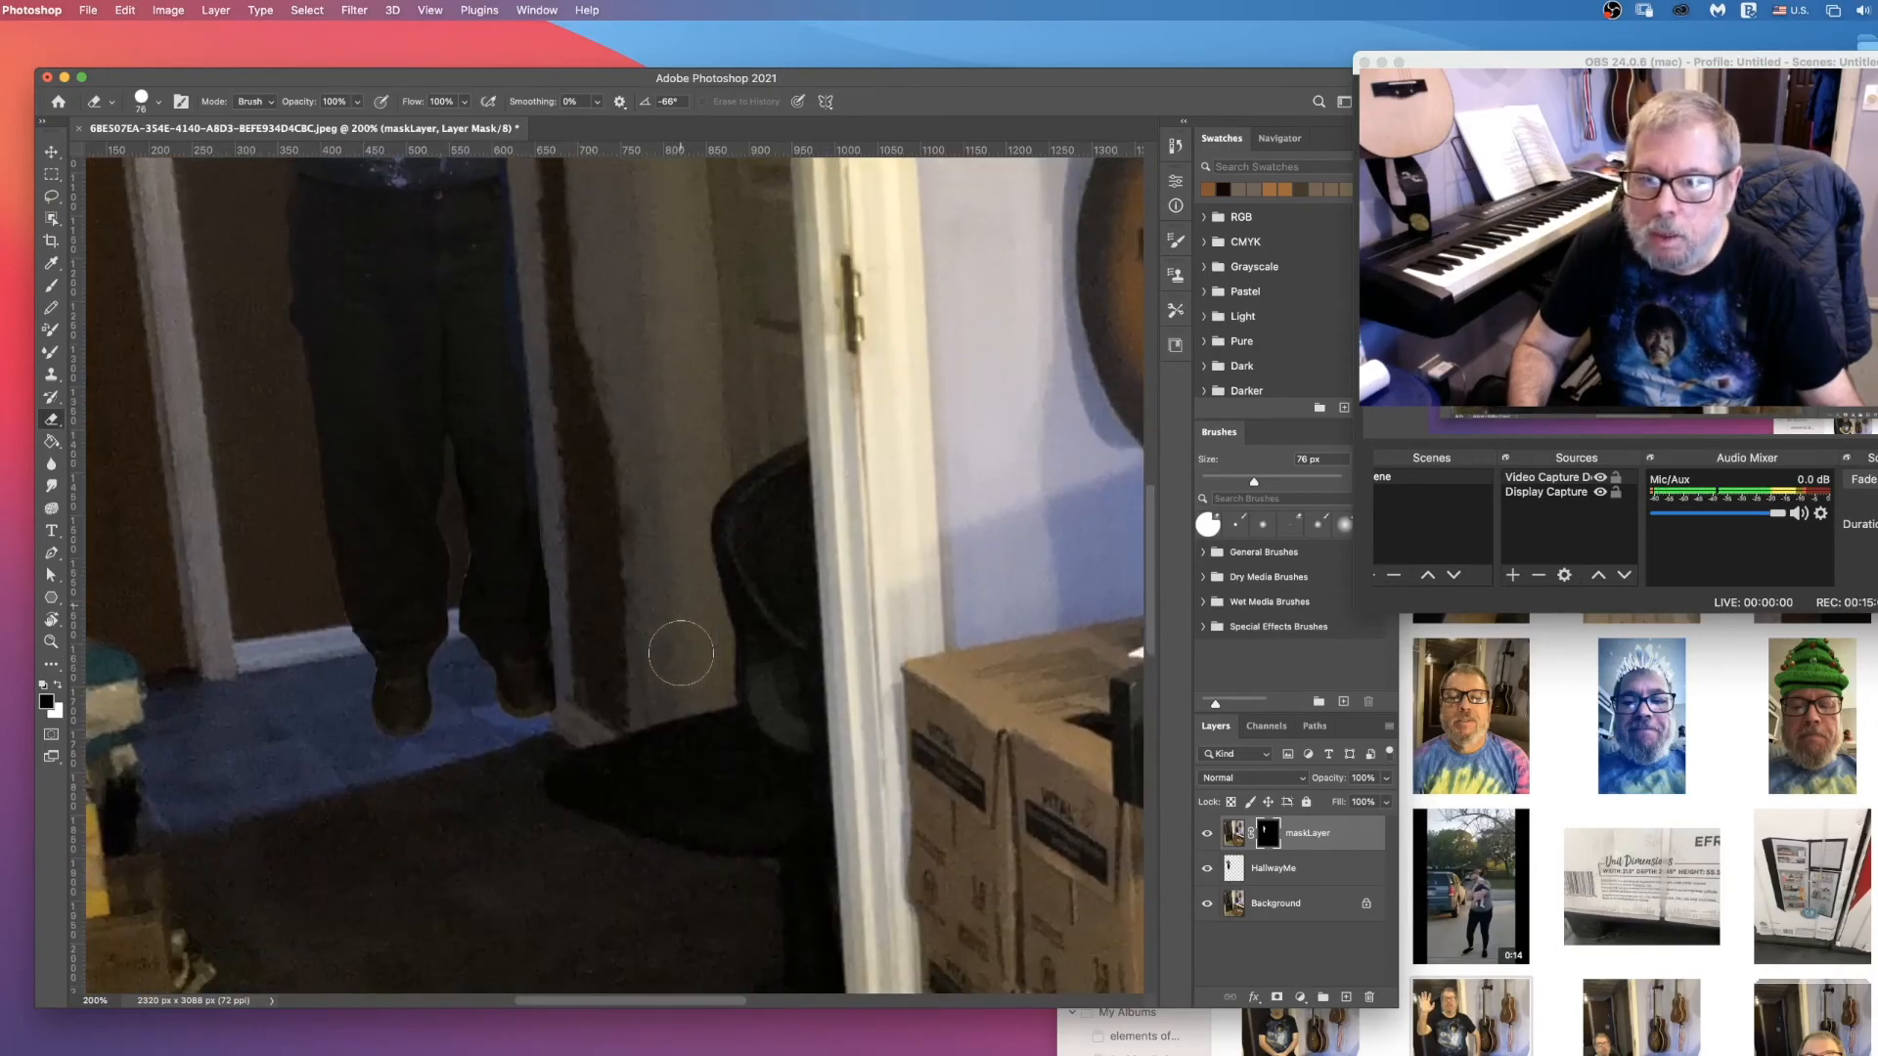
scroll(681, 650, up, 4)
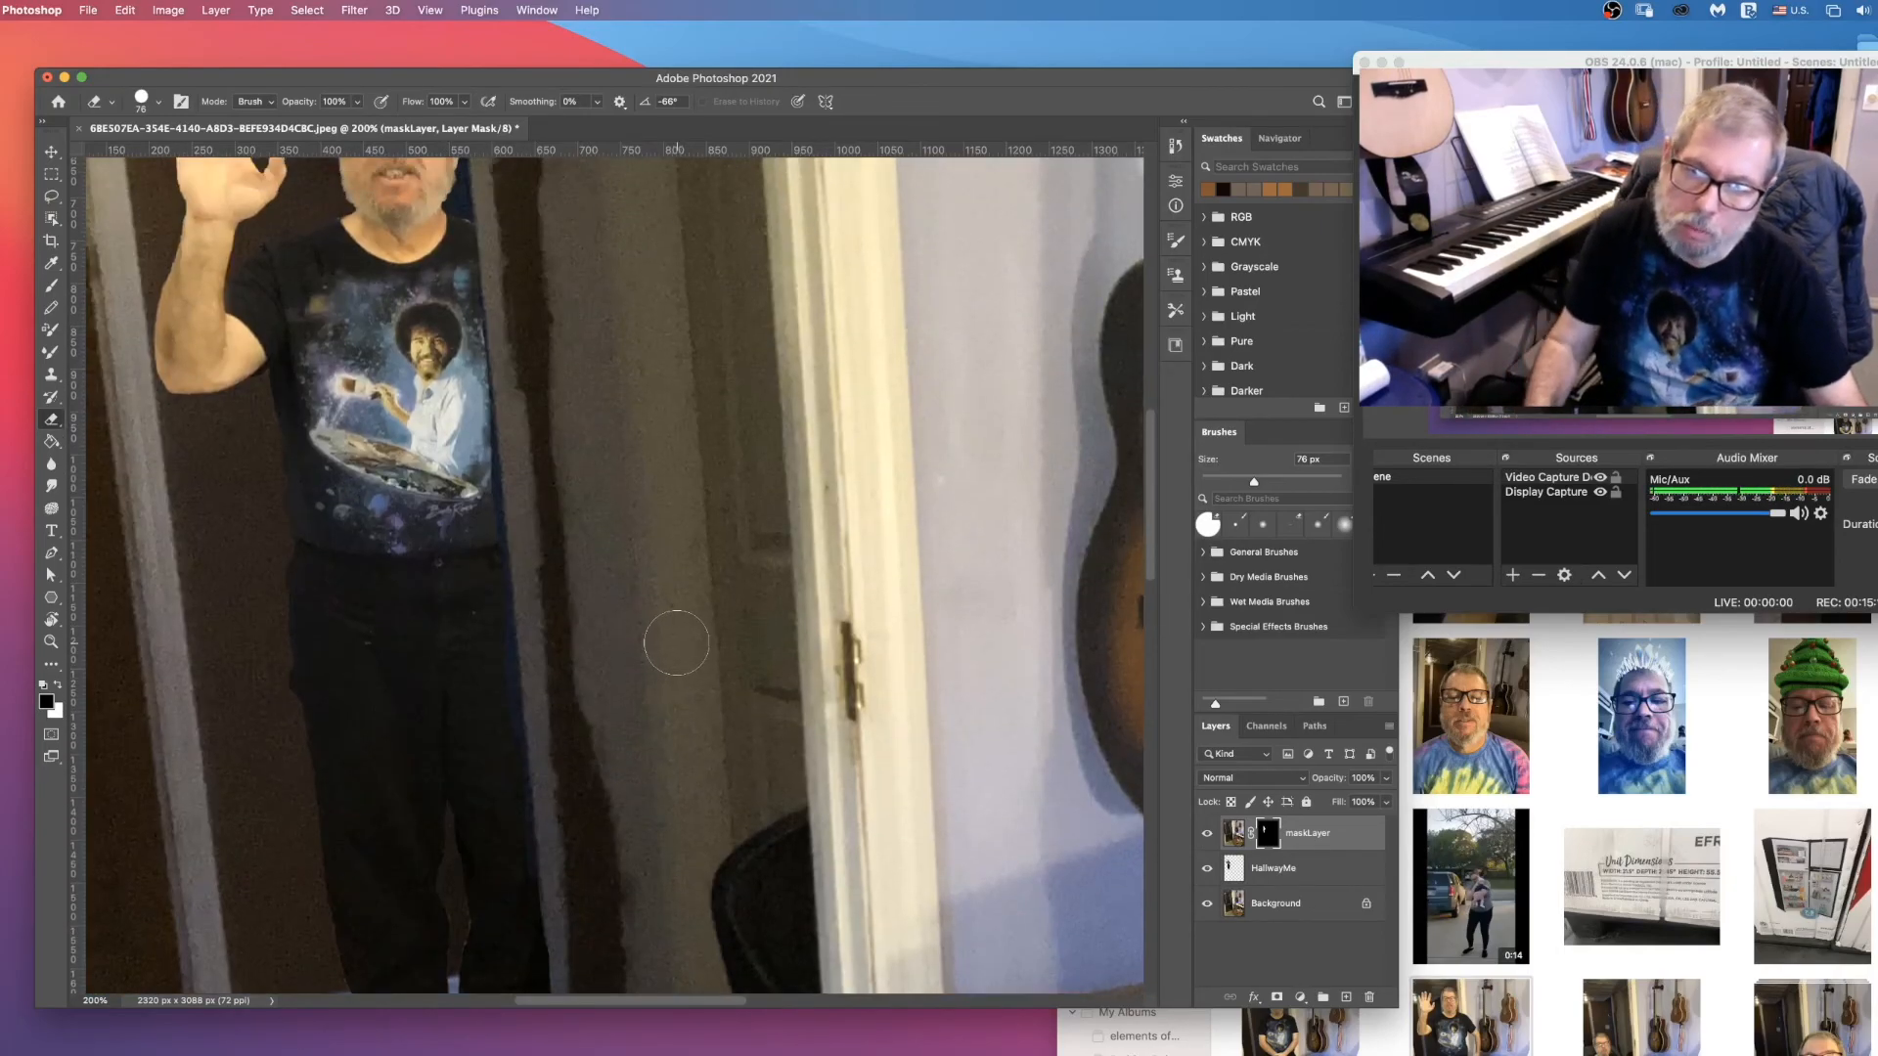
scroll(679, 641, down, 4)
scroll(676, 641, down, 1)
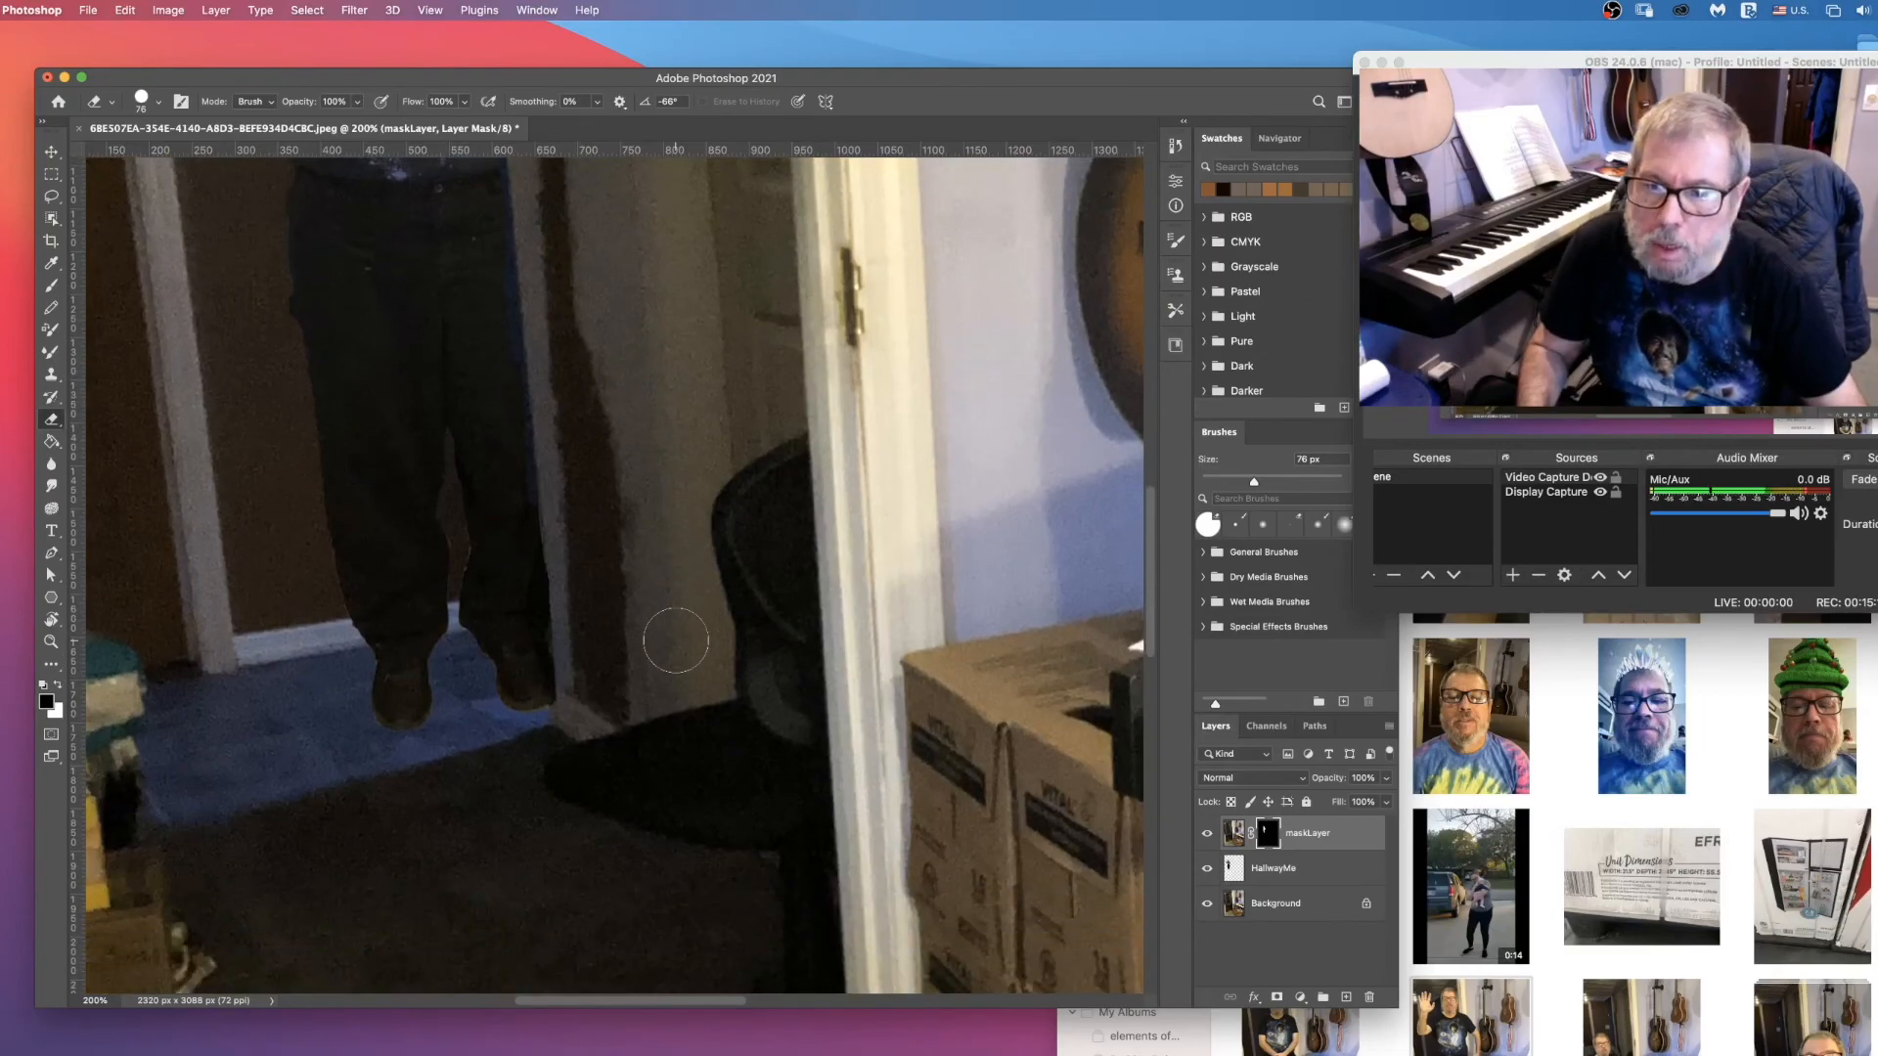
scroll(676, 641, up, 5)
scroll(676, 641, up, 3)
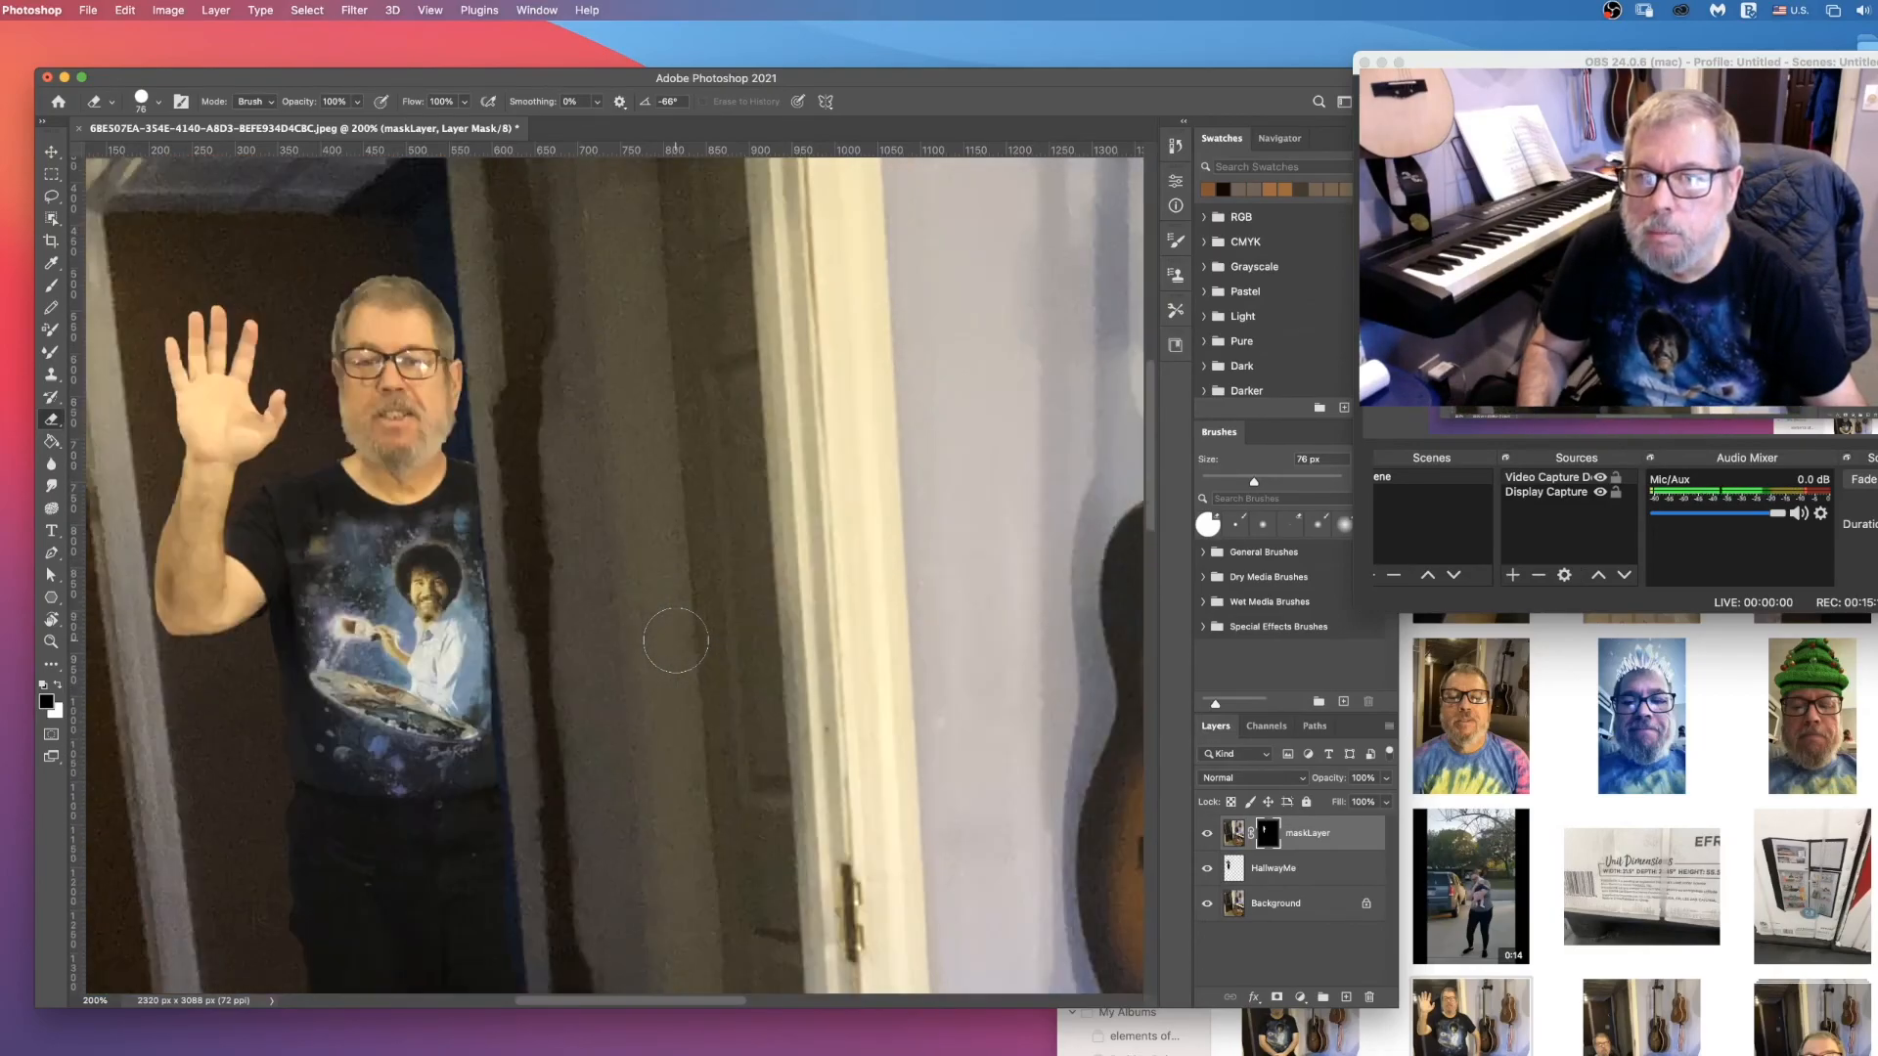
Step: Erase a horizontal band of maskLayer's mask across the man's shirt to reveal the background copy there
scroll(676, 641, down, 1)
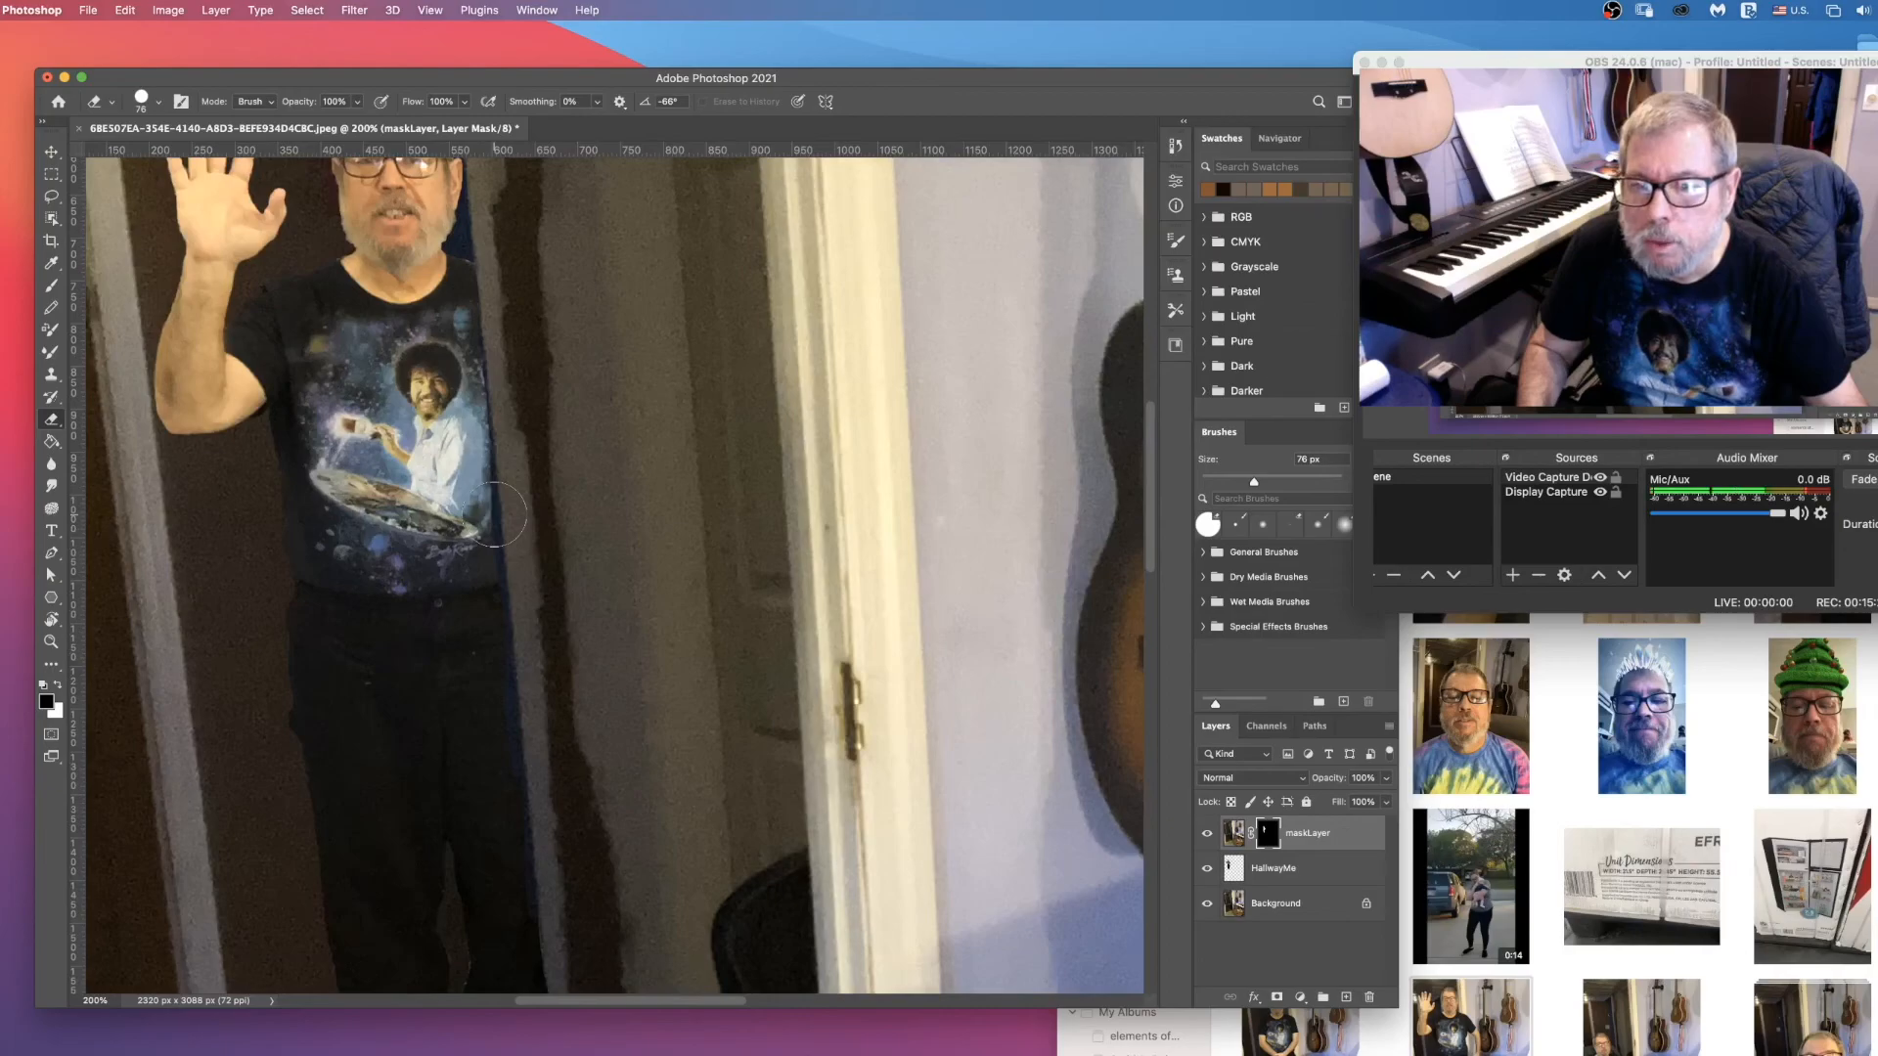
drag(486, 451, 342, 450)
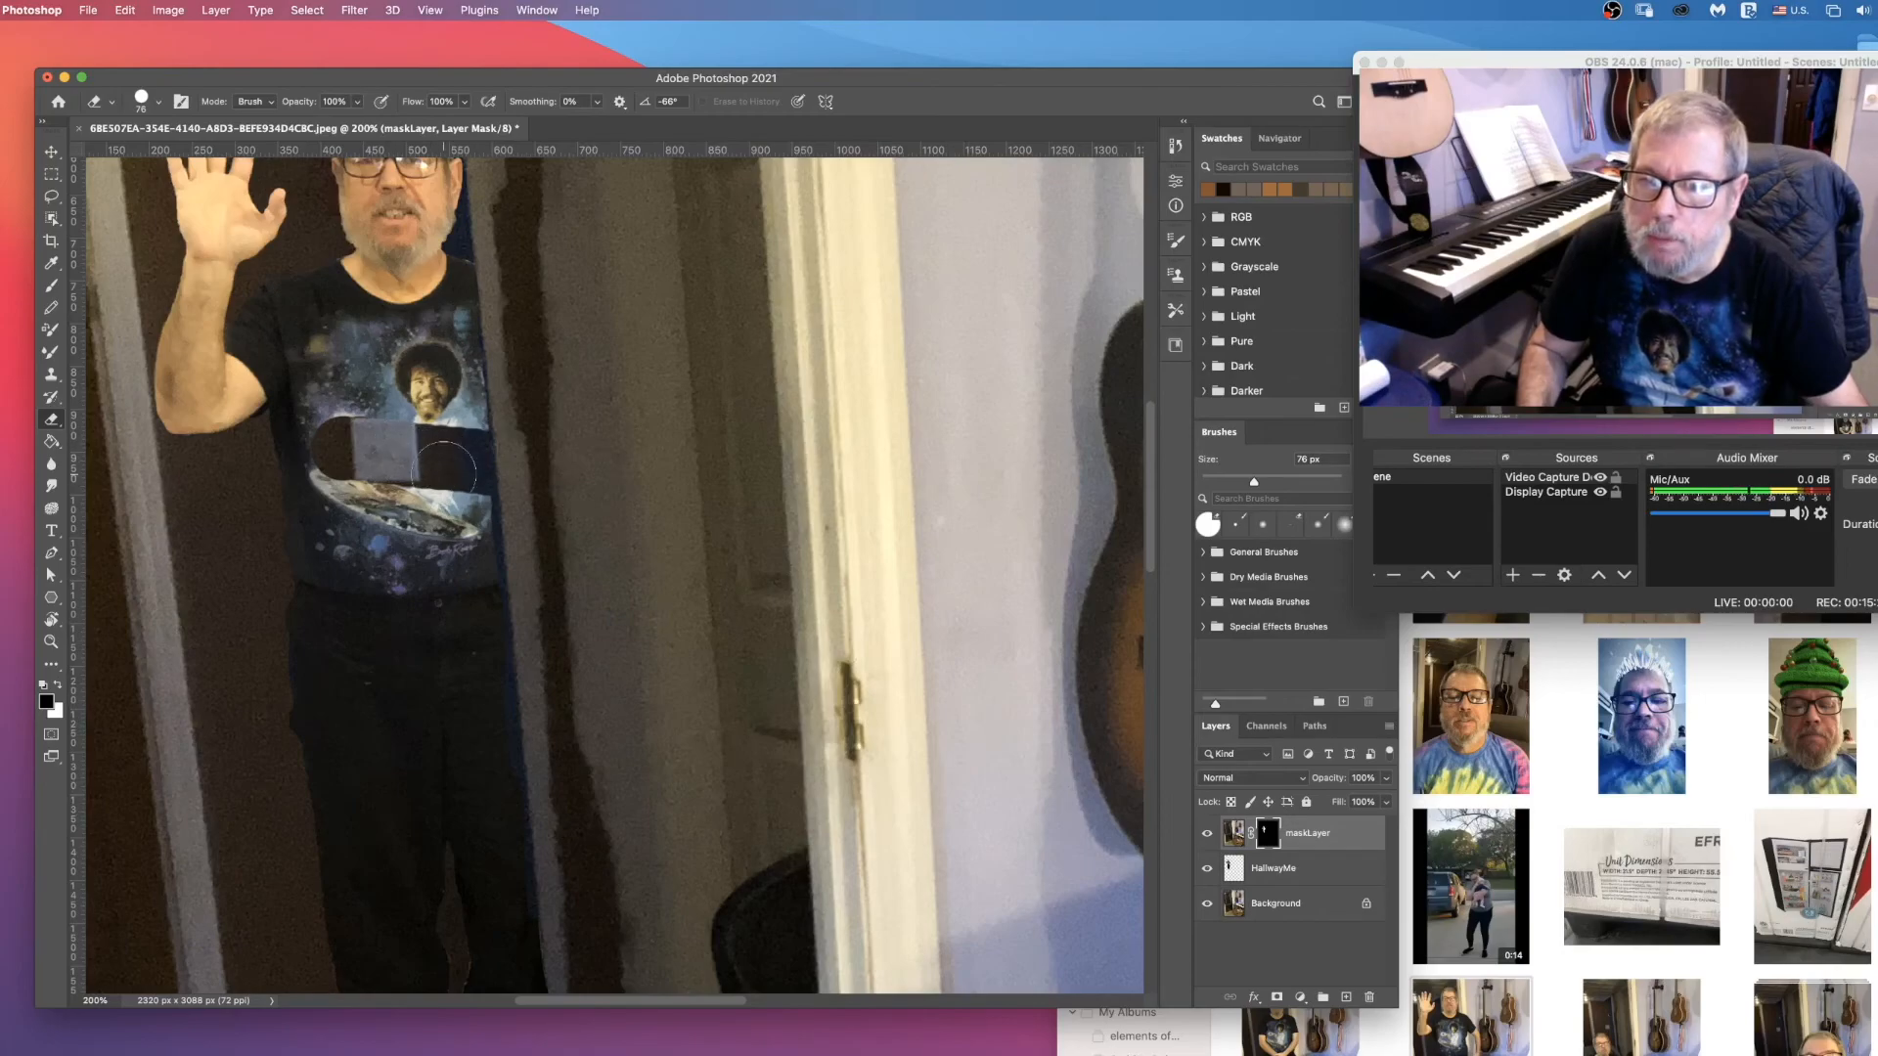
Step: Toggle maskLayer's visibility several times to compare the composite with and without the masked background copy
click(1207, 838)
click(1208, 838)
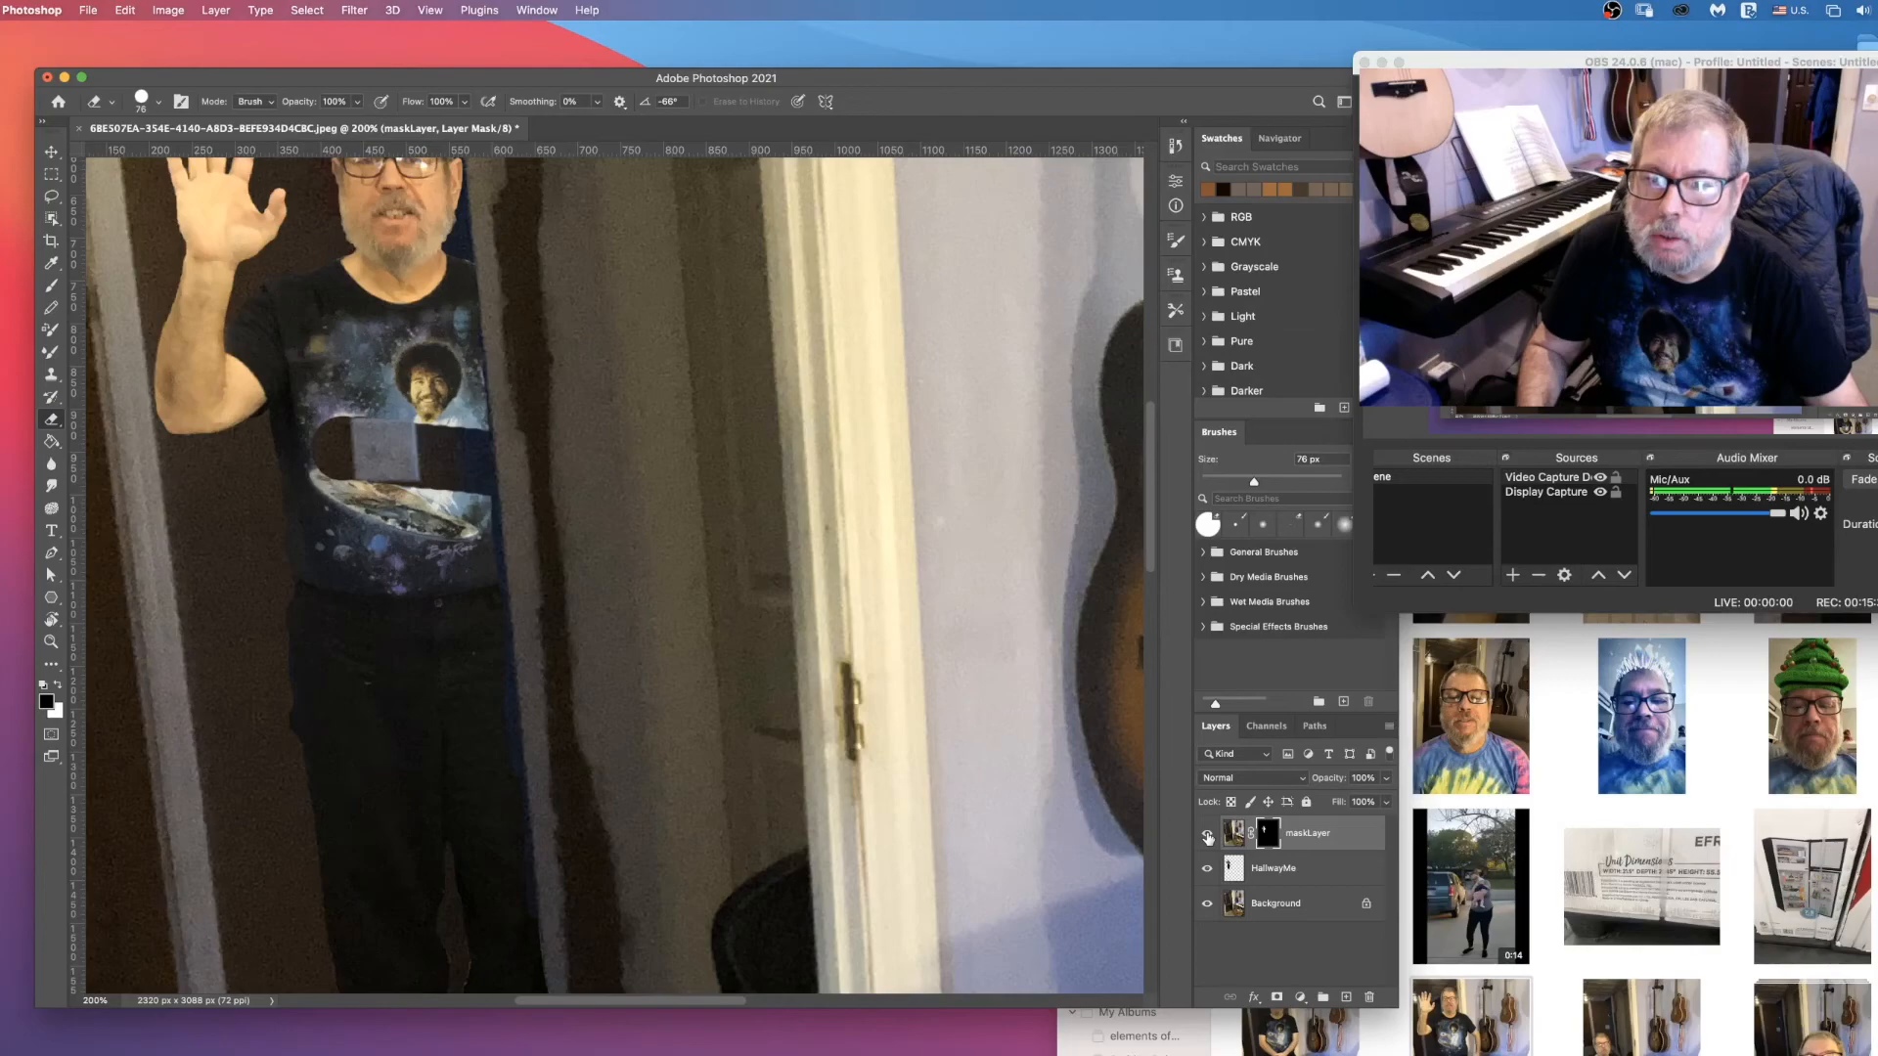
click(1208, 838)
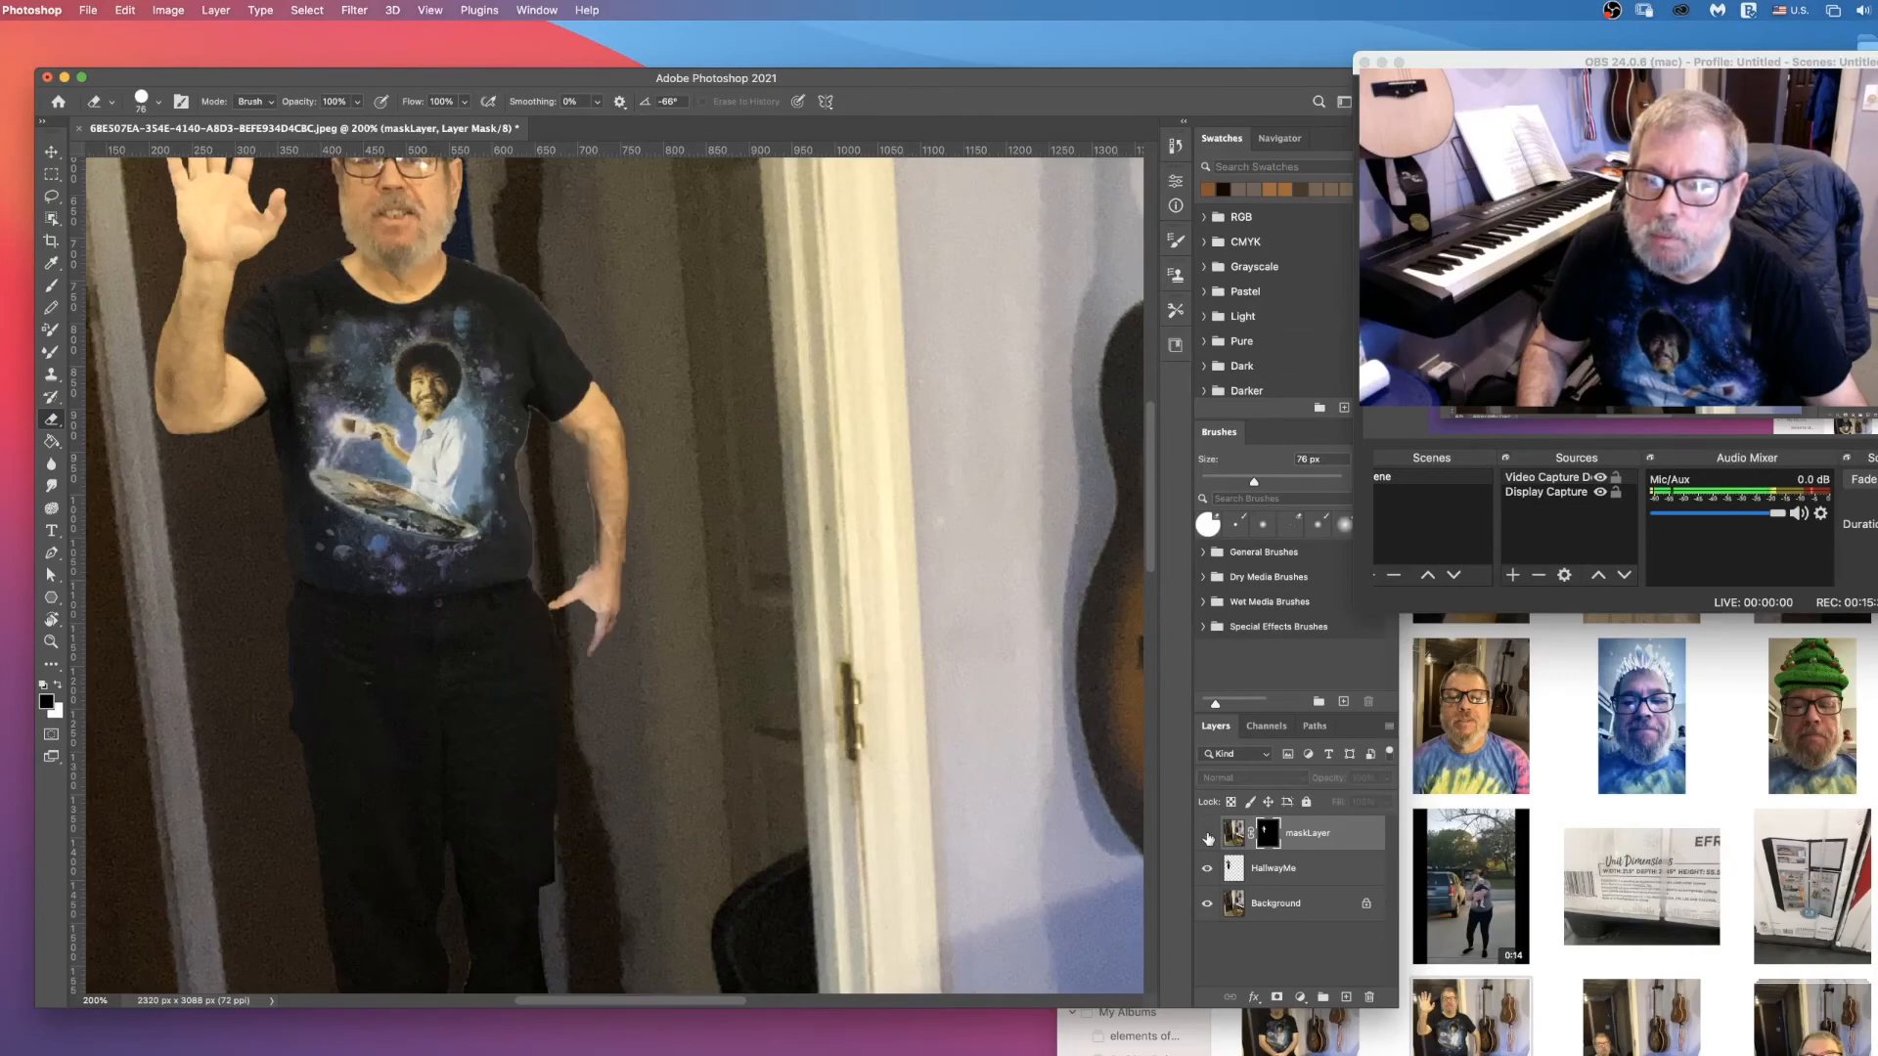
click(1208, 838)
click(1208, 838)
click(1207, 838)
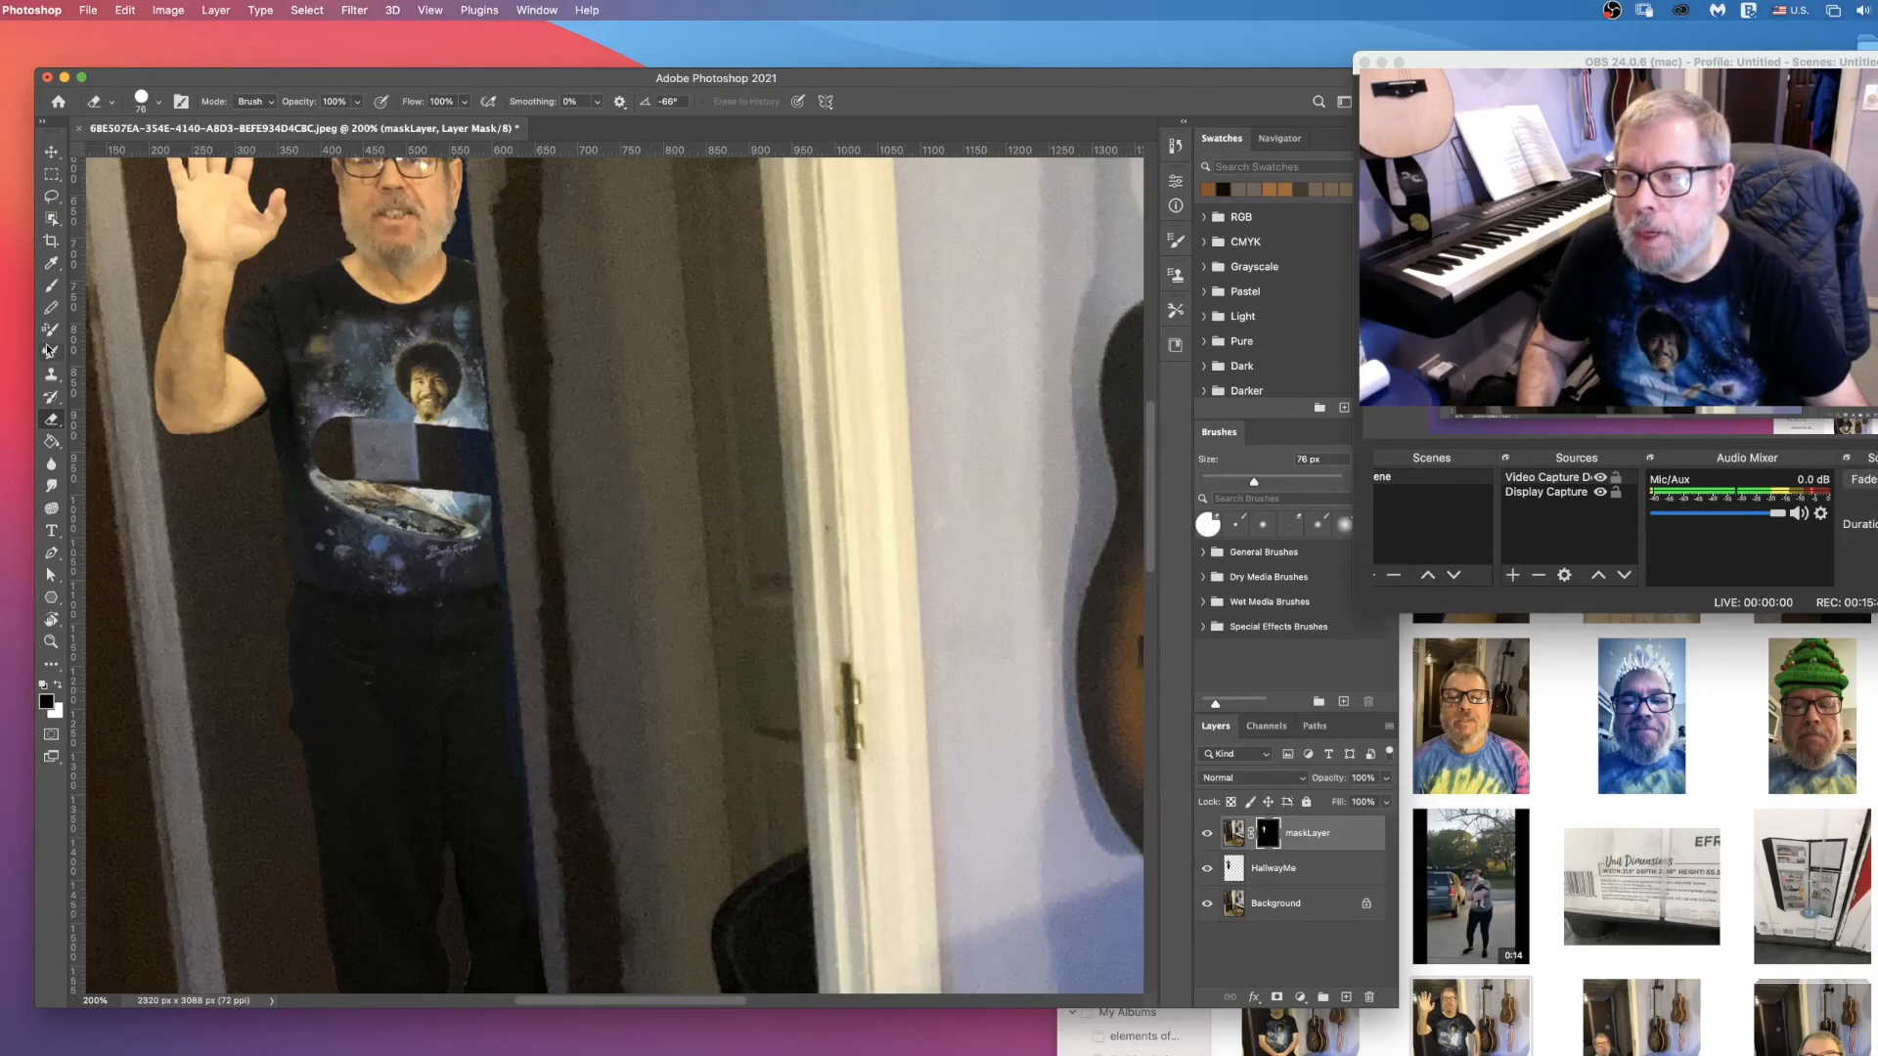
Step: Paint black on maskLayer's mask with a 41 px Brush over the horizontal band to bring the shirt back
click(51, 286)
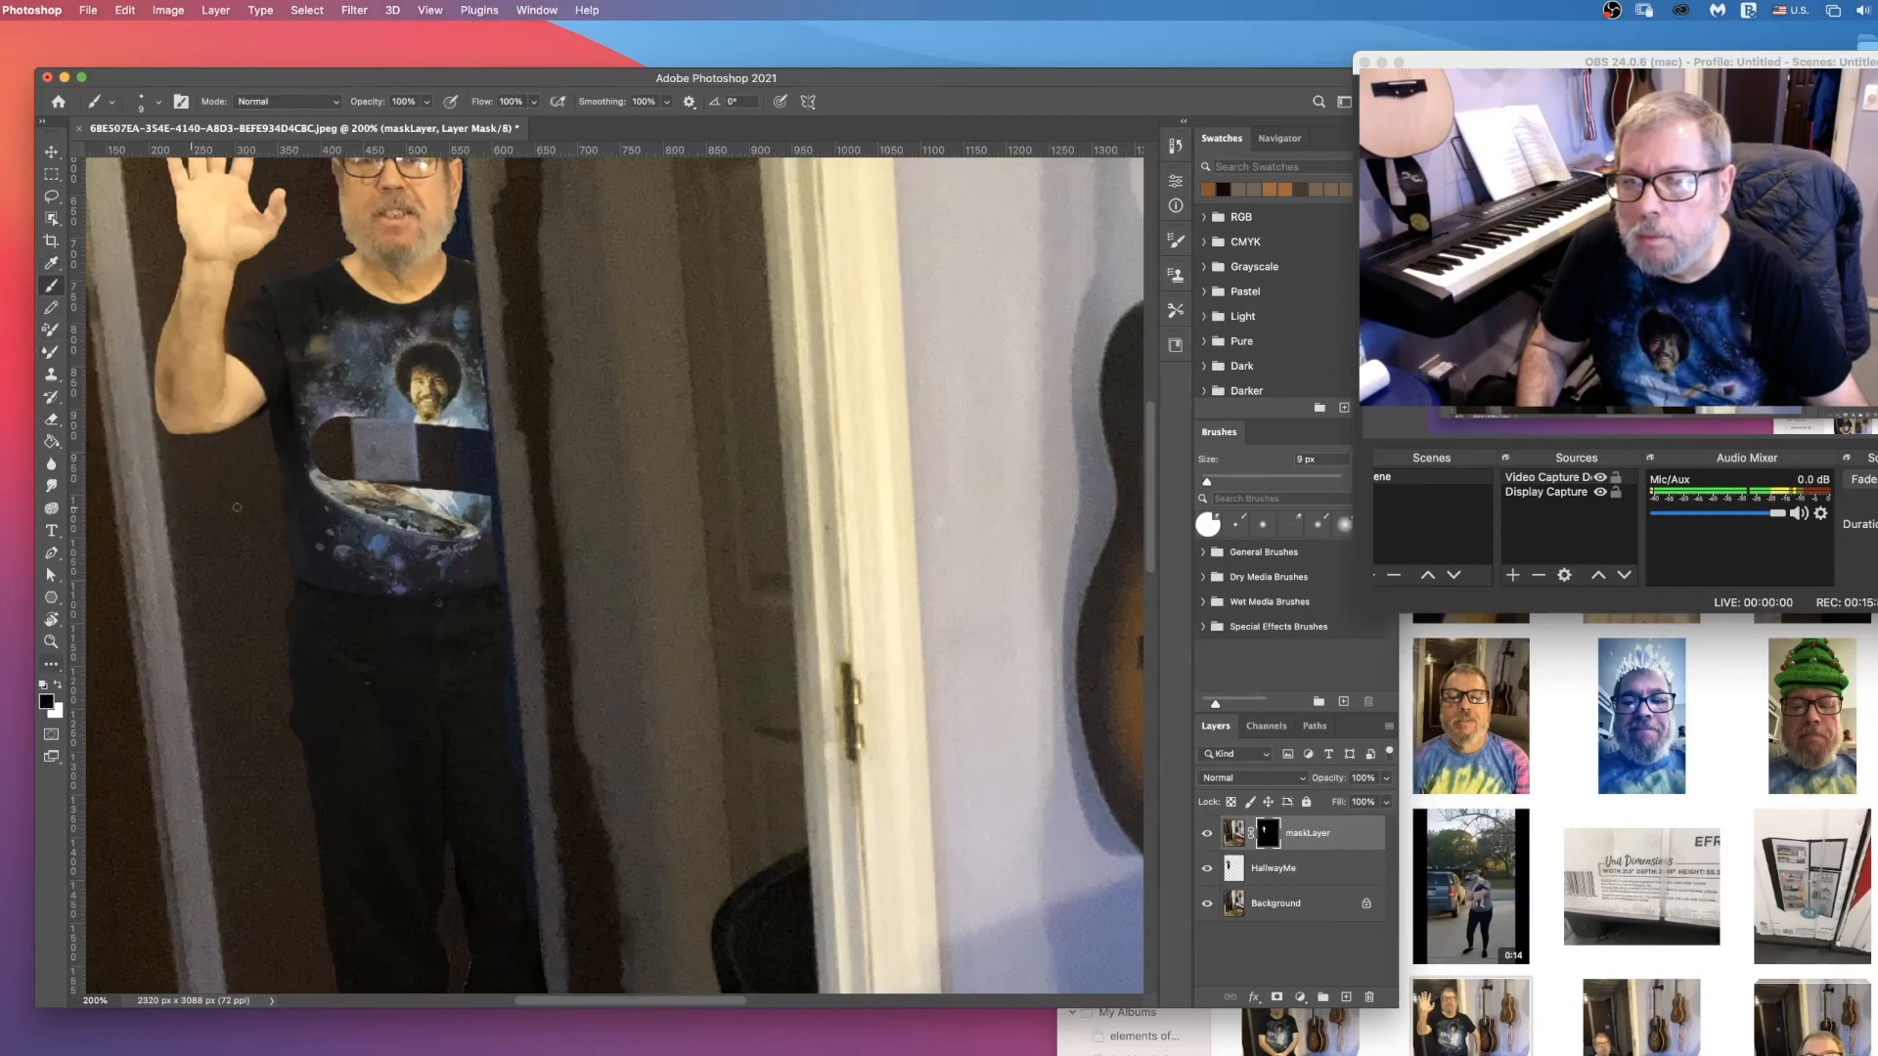
click(157, 104)
click(152, 154)
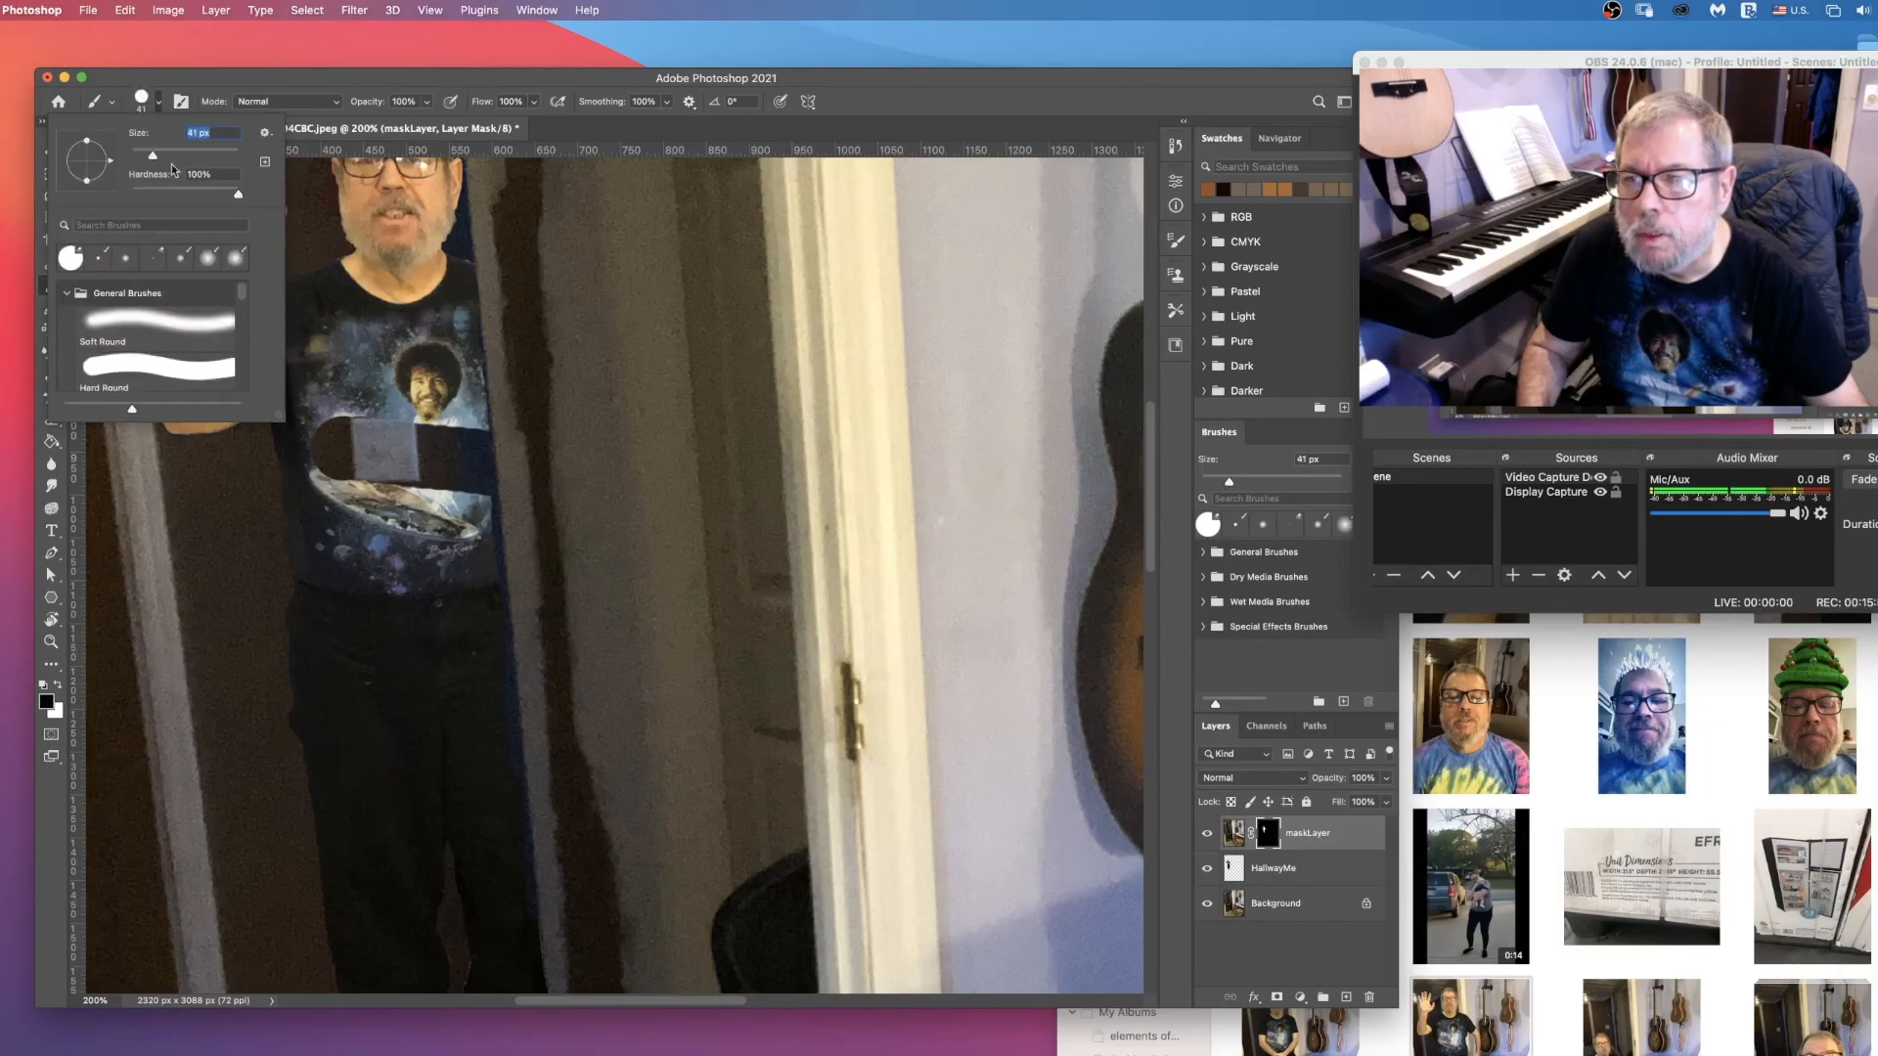
click(473, 430)
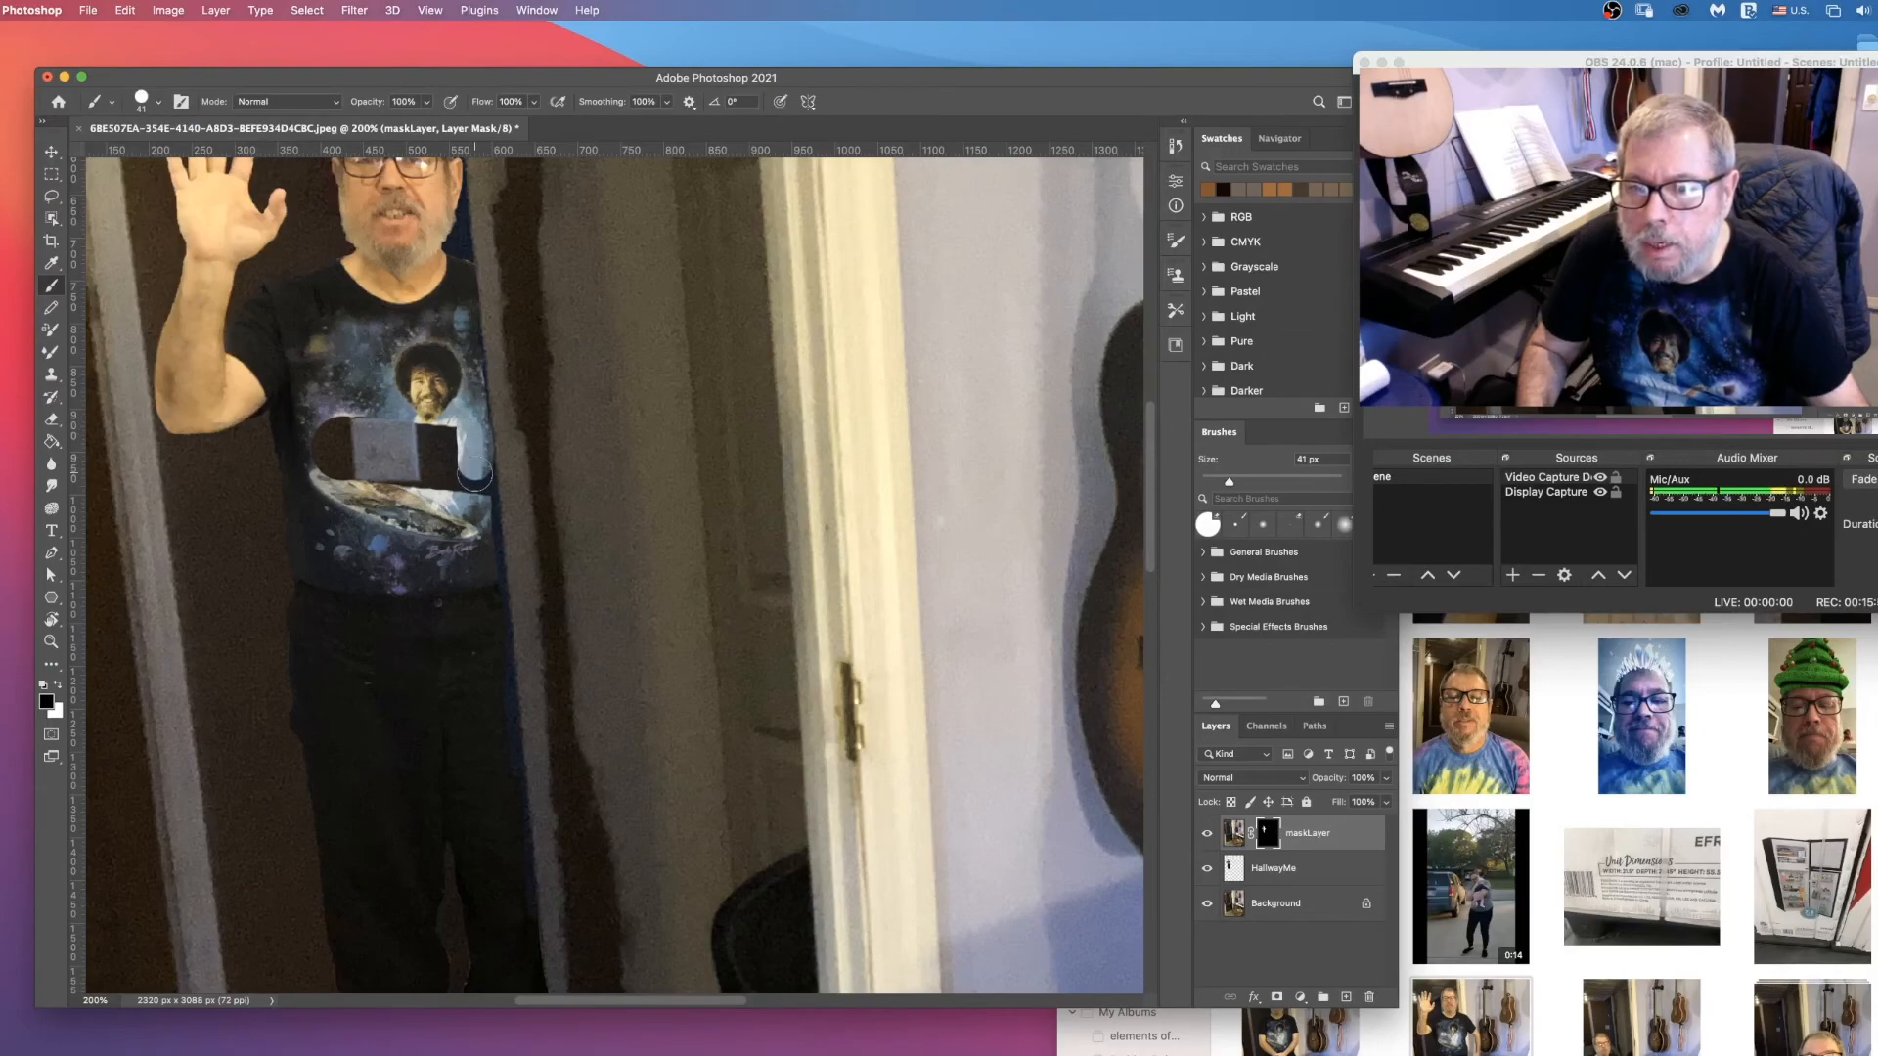
drag(446, 465, 381, 438)
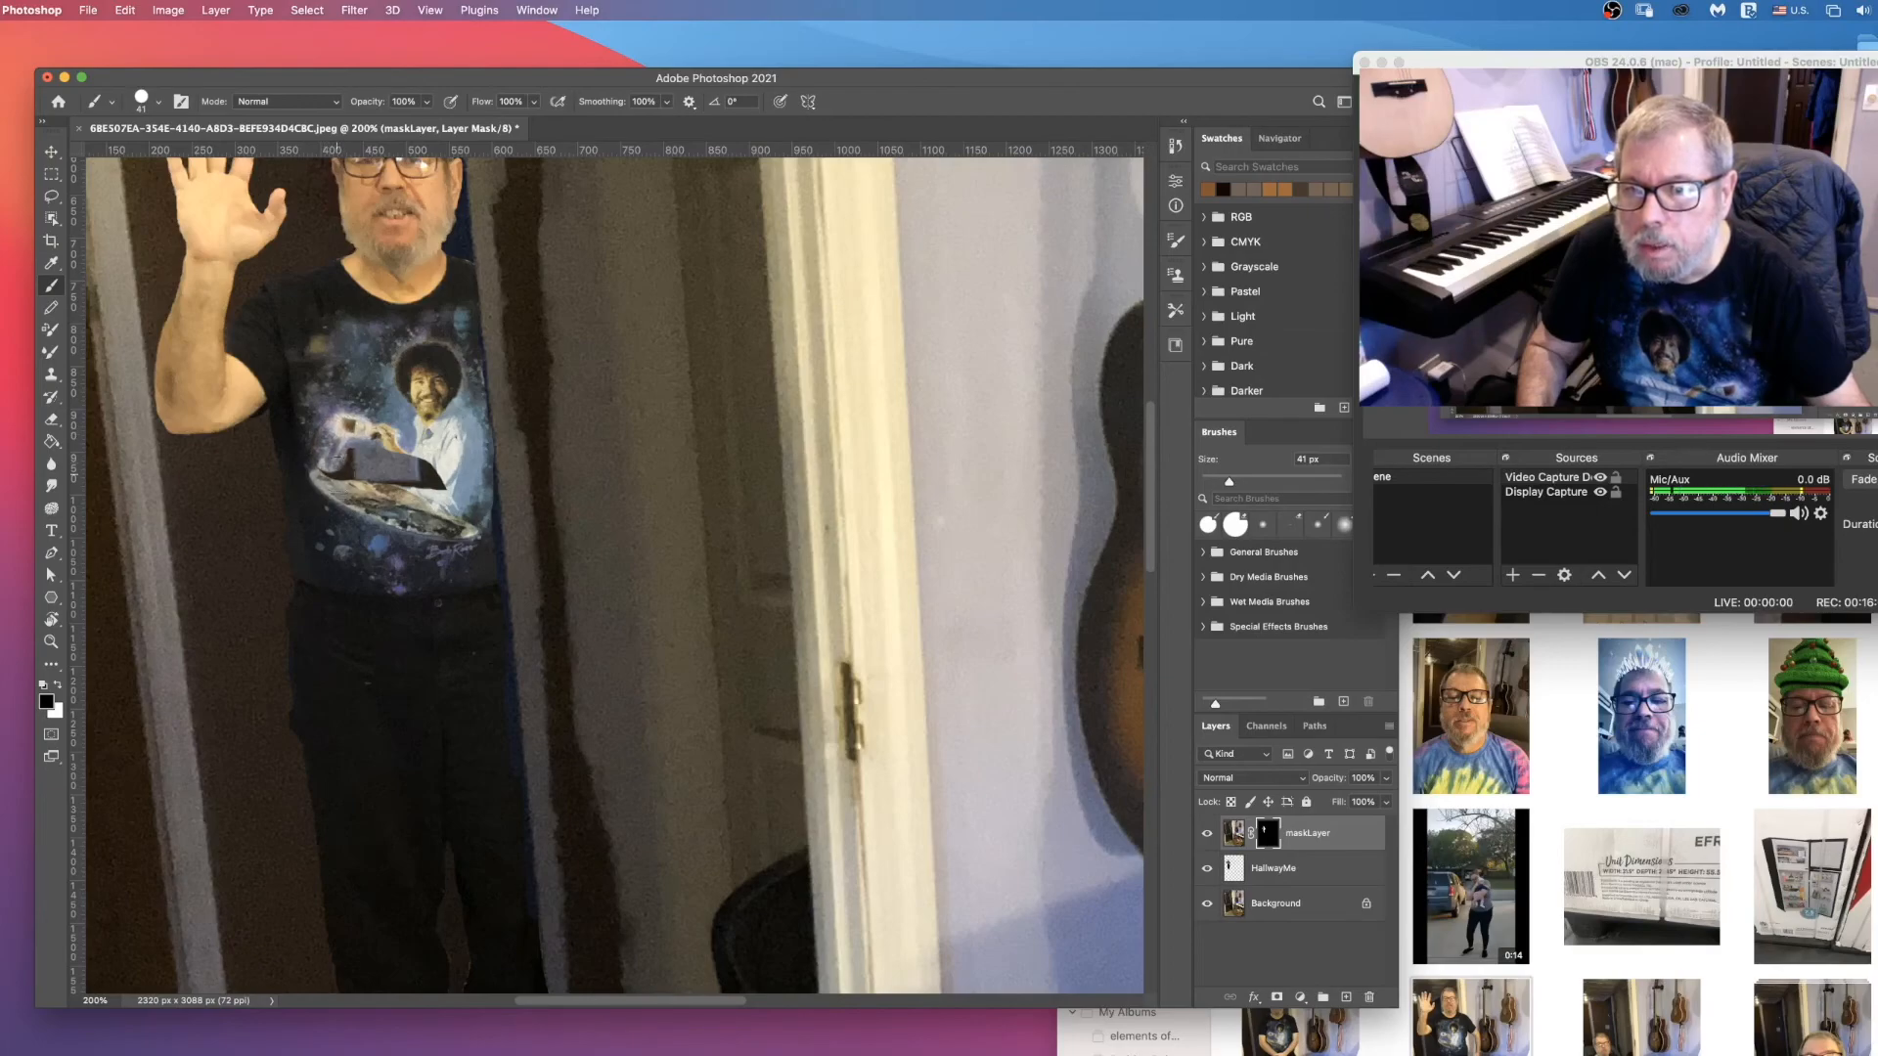
mouse_move(403, 471)
mouse_down()
mouse_move(387, 470)
mouse_move(430, 471)
mouse_up()
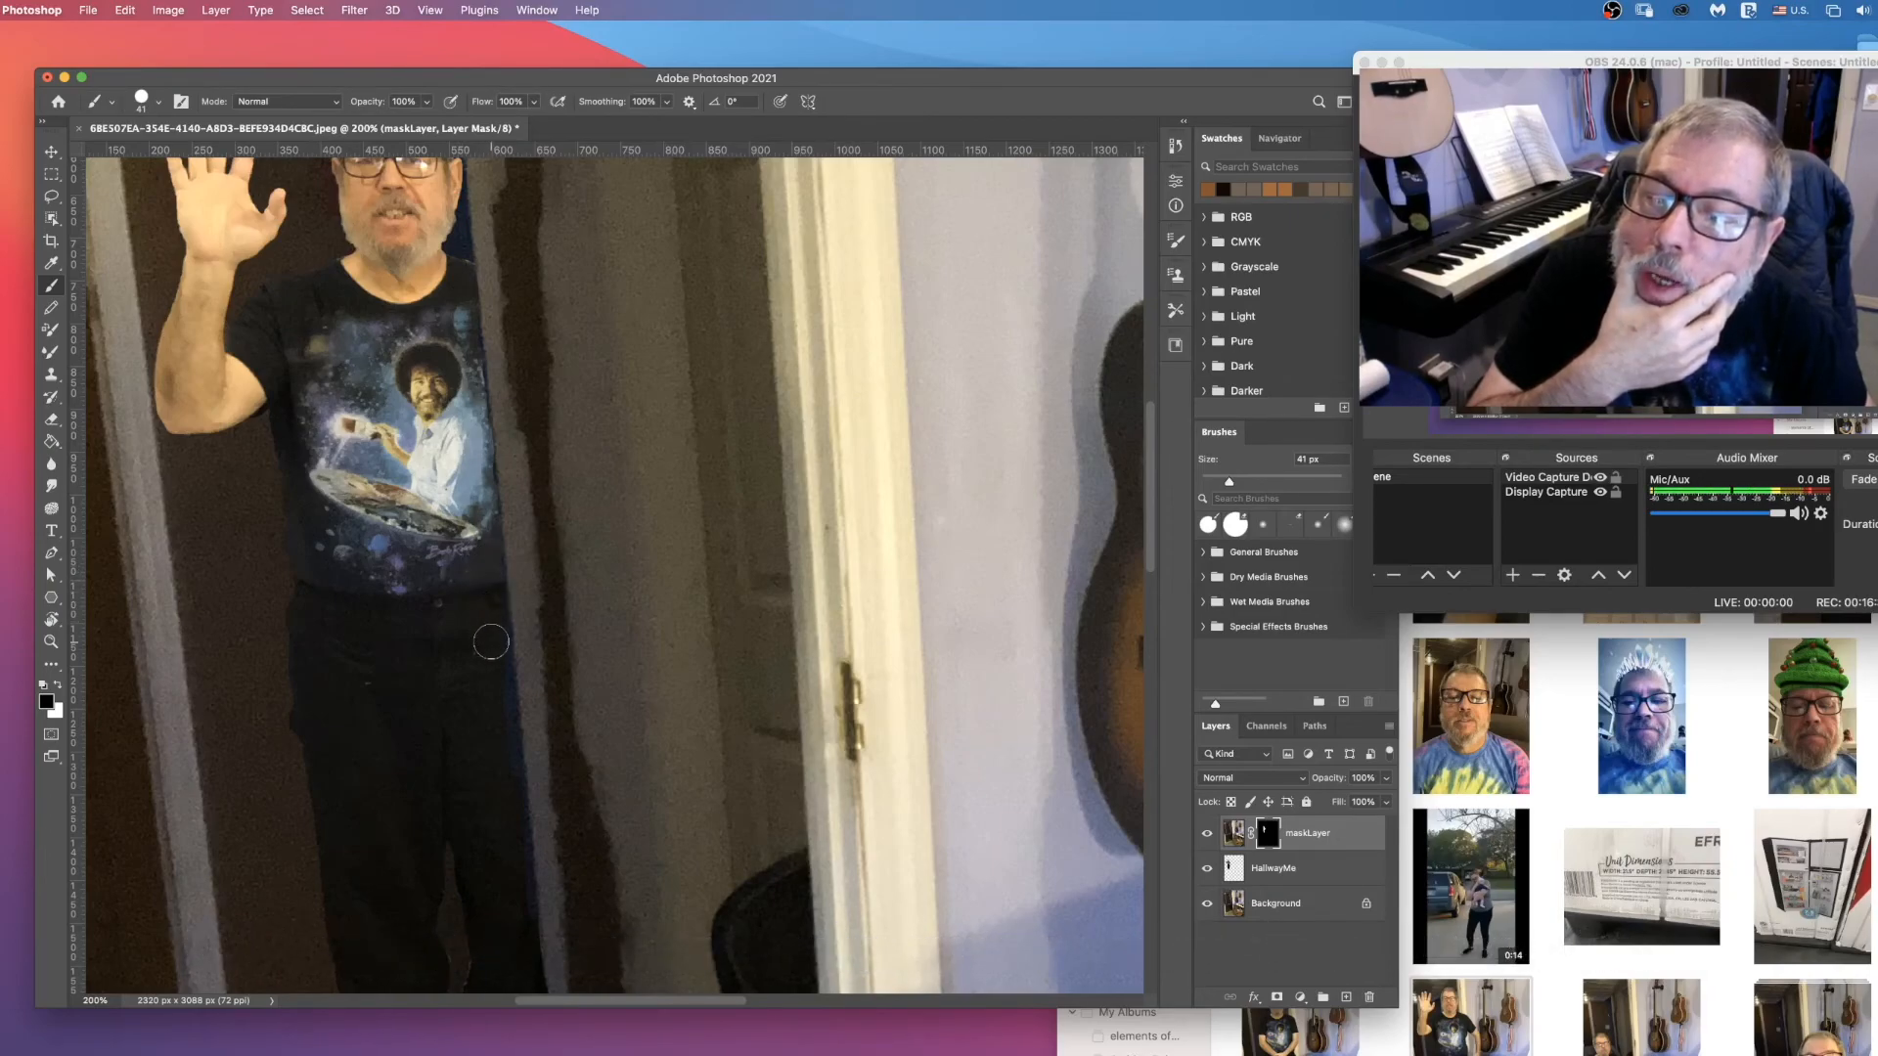
Step: Examine the composited man from his raised hand and head down to his shoes and the surrounding floor
scroll(489, 597, down, 5)
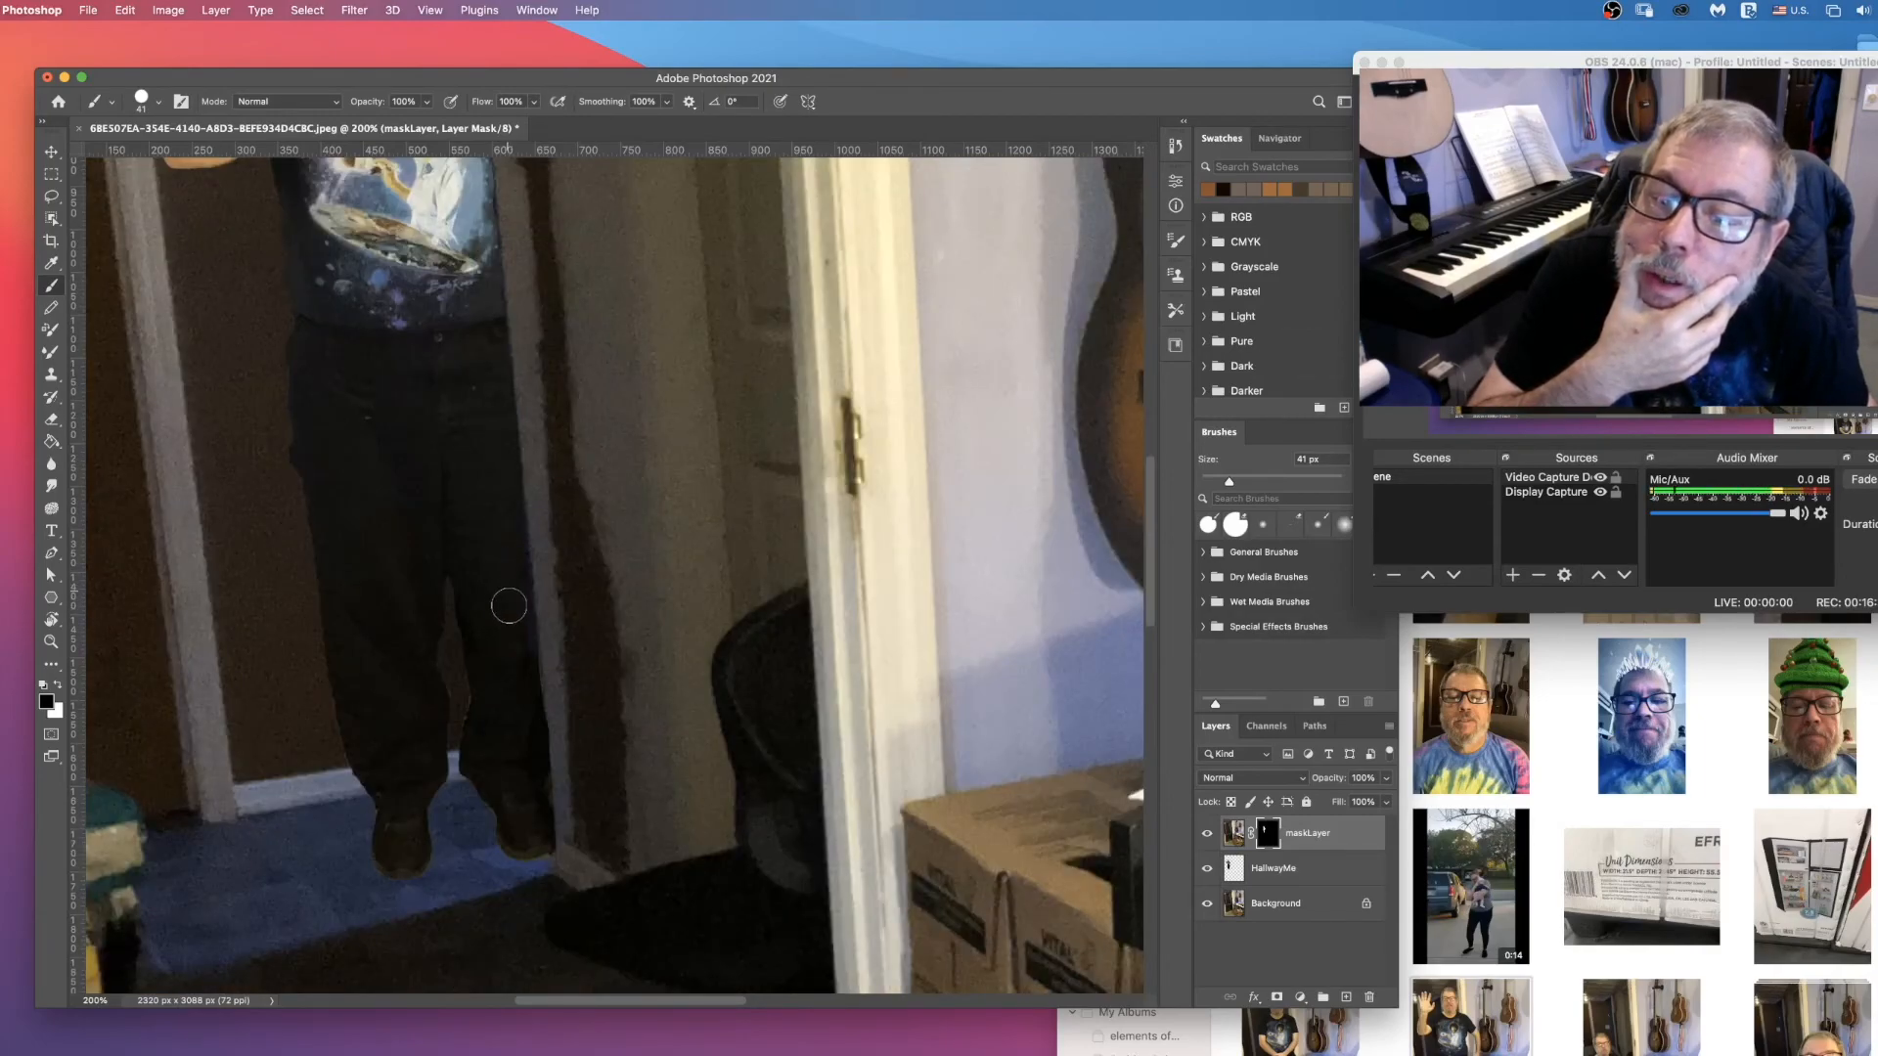
scroll(484, 613, up, 6)
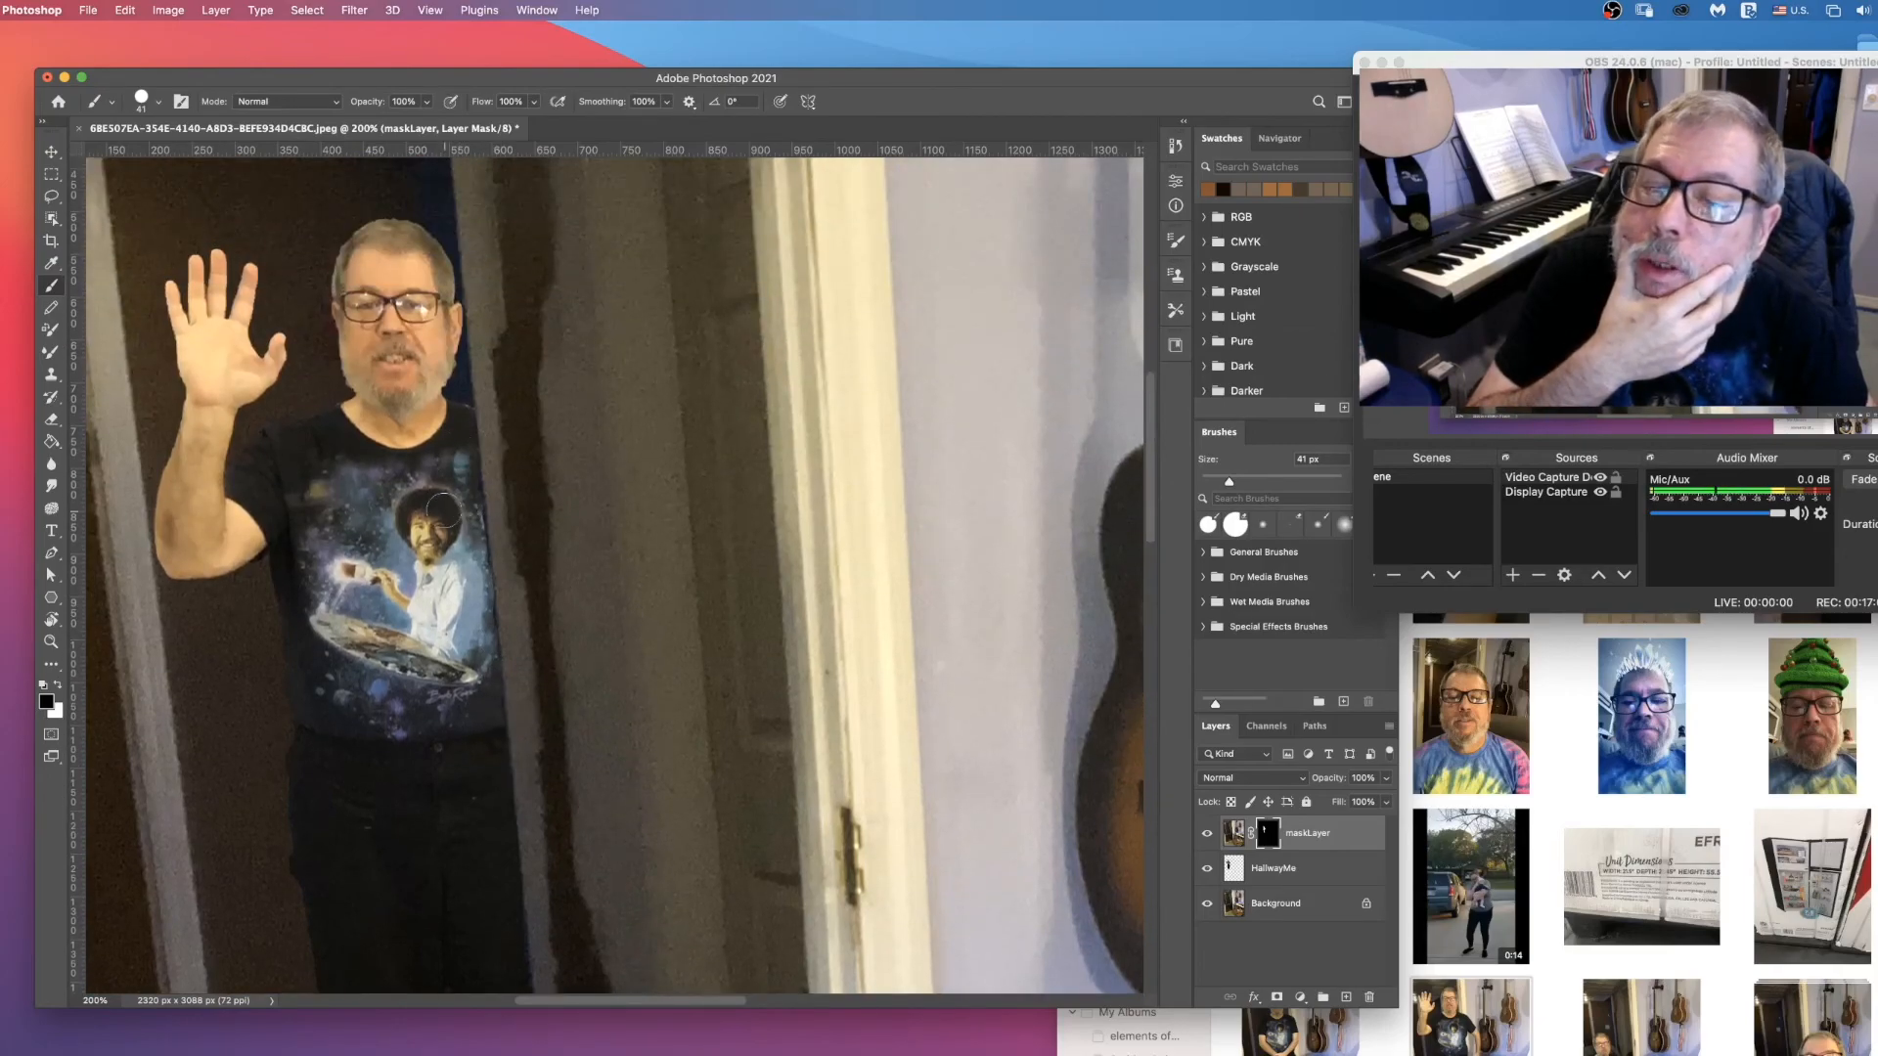
scroll(459, 489, down, 4)
scroll(445, 509, down, 10)
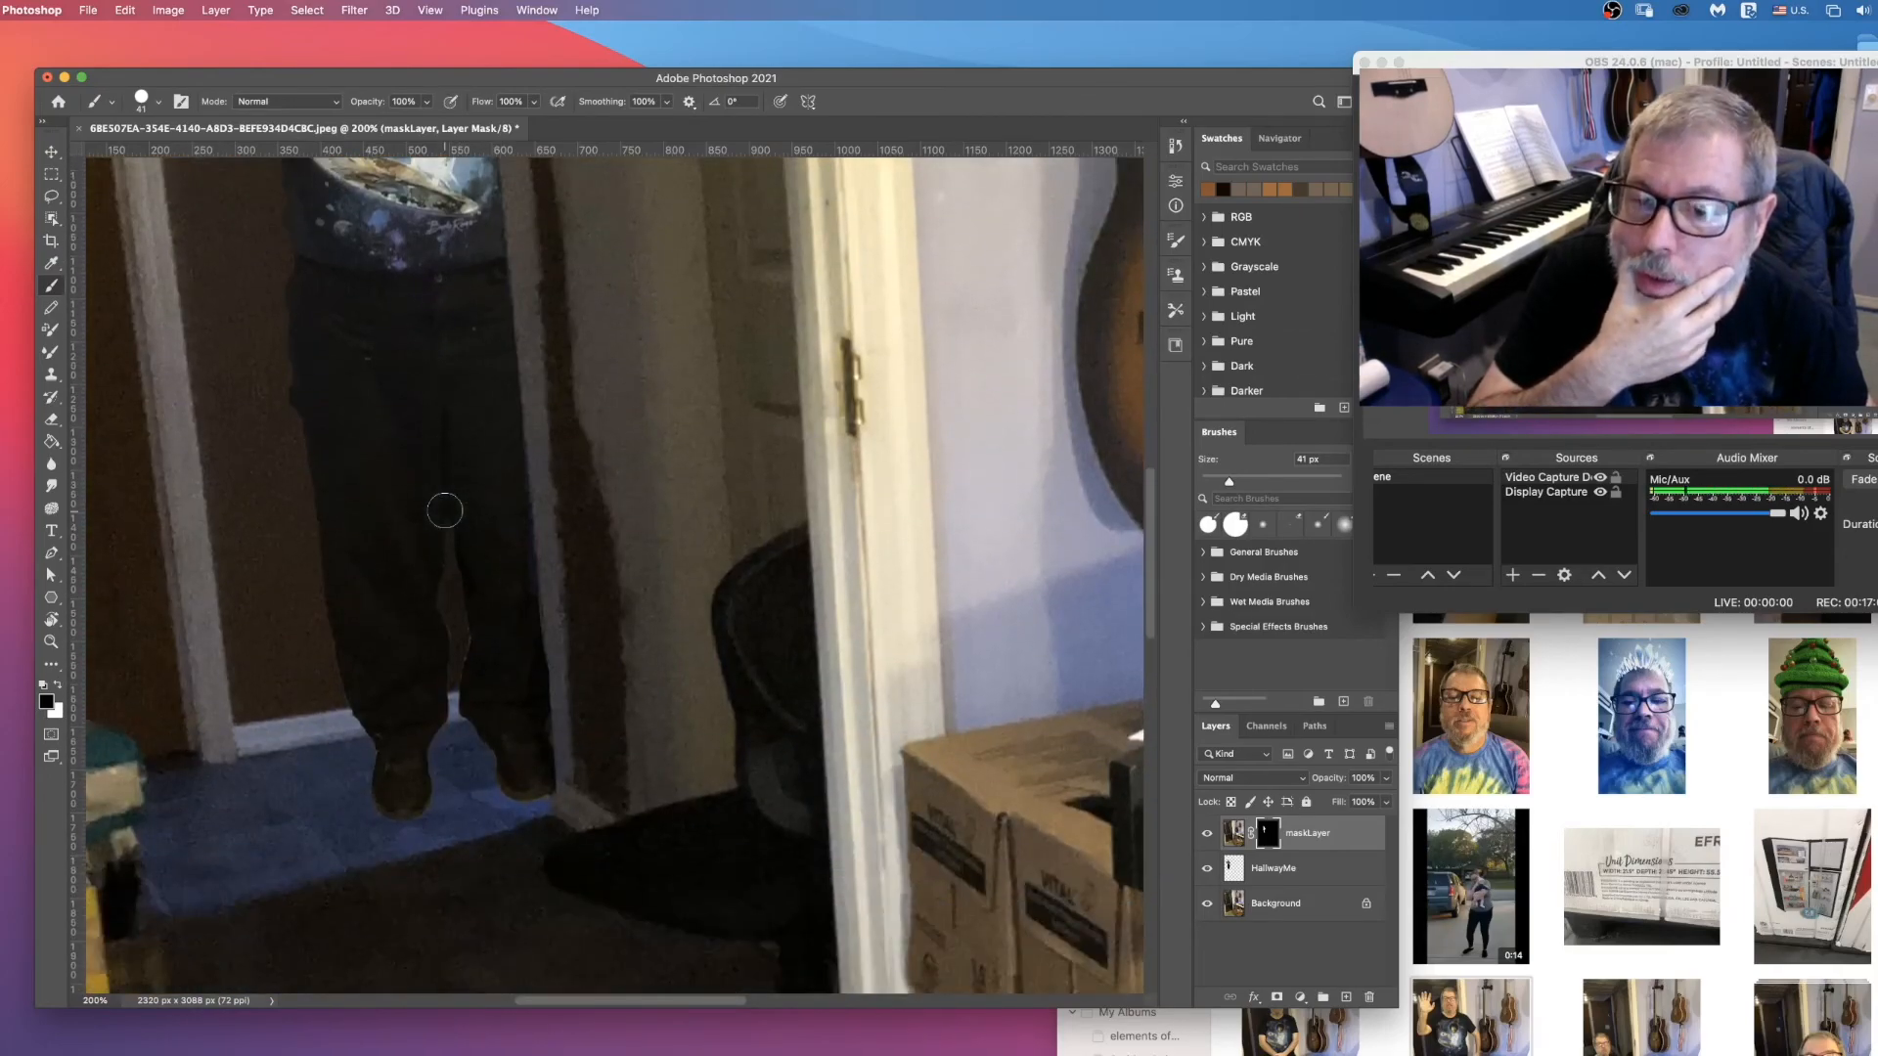
scroll(445, 510, down, 2)
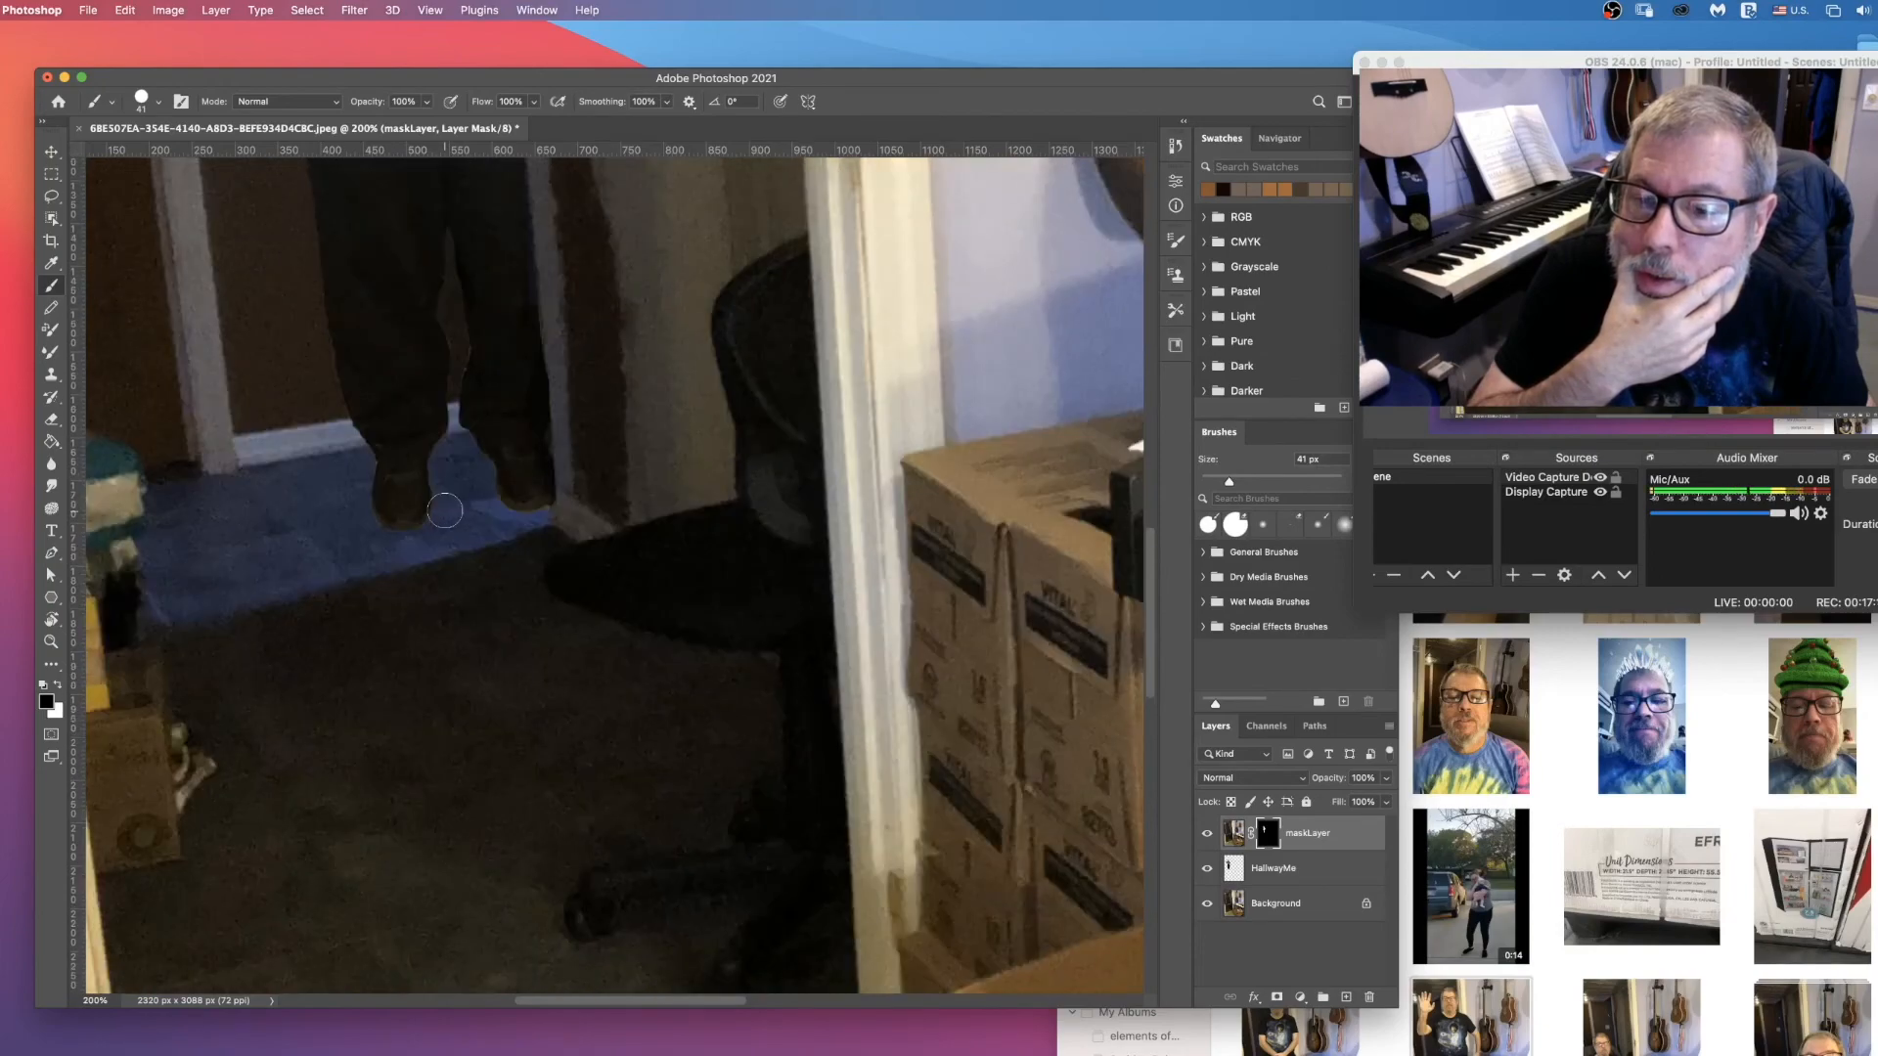
scroll(445, 510, up, 2)
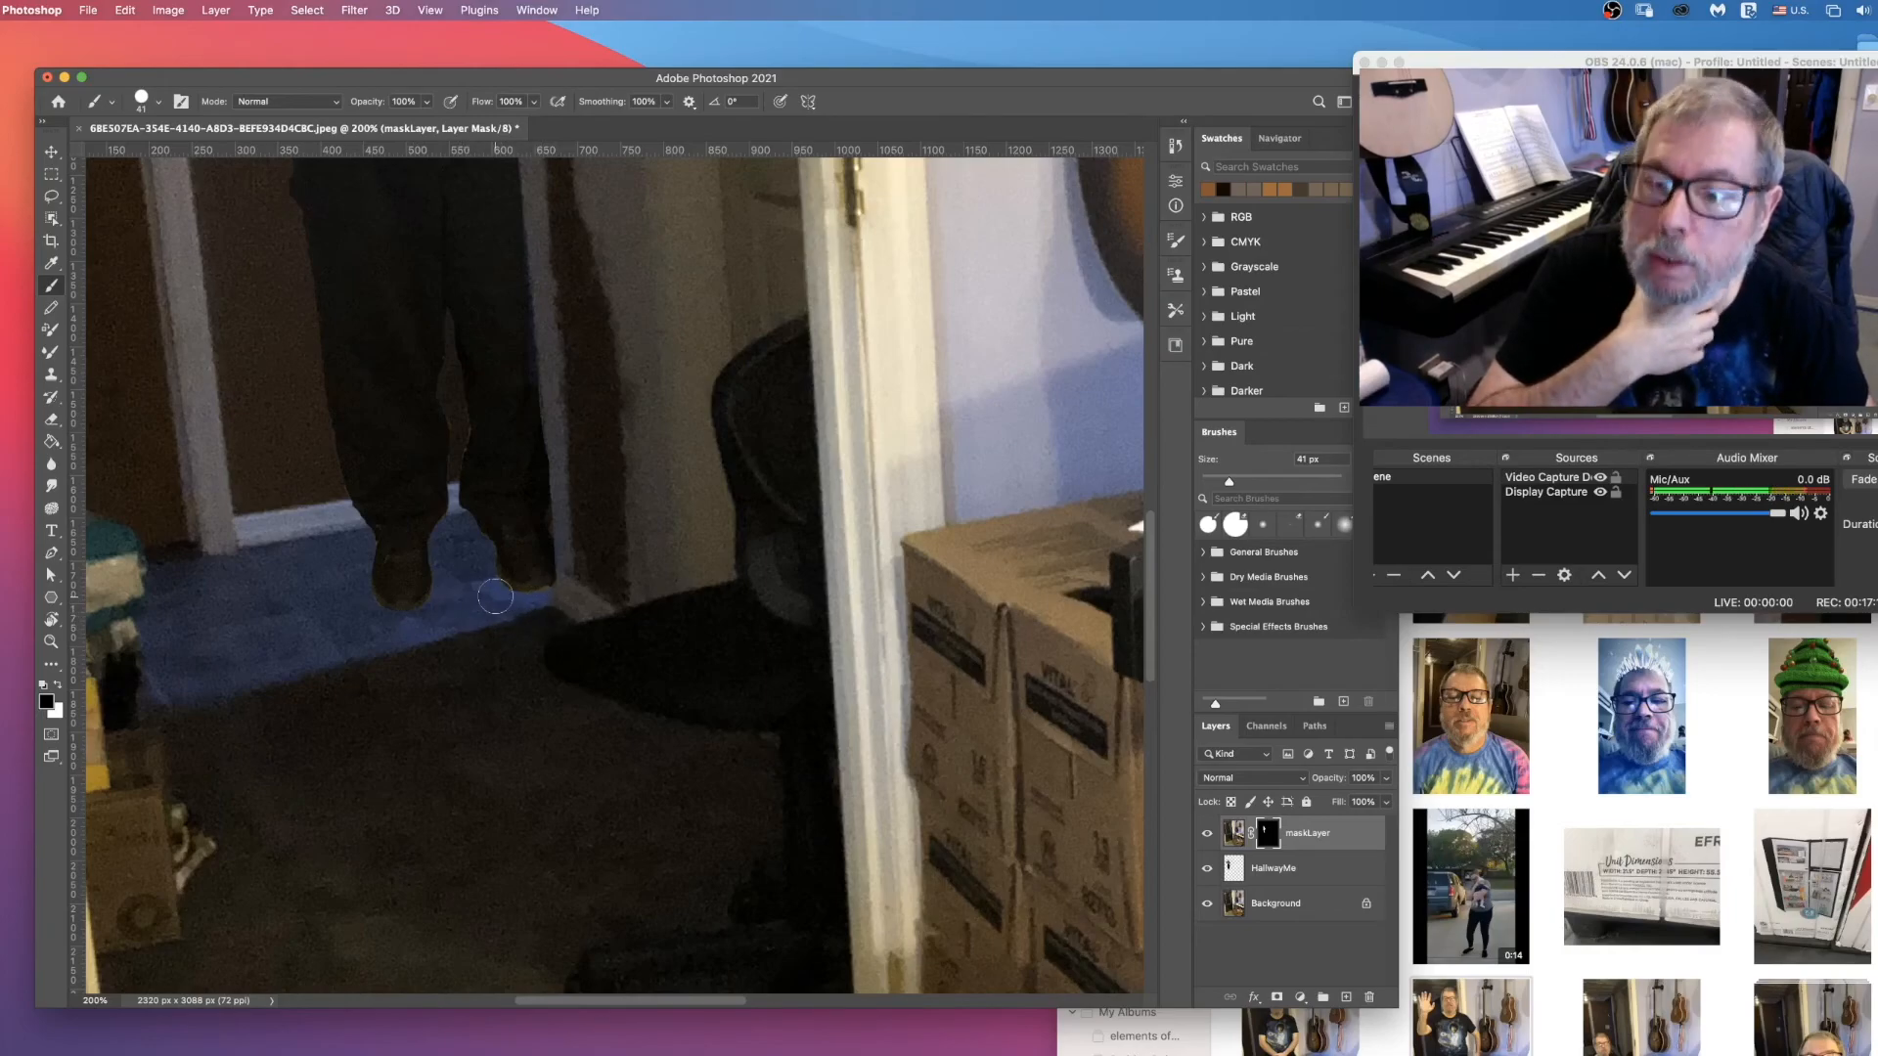
scroll(420, 550, up, 5)
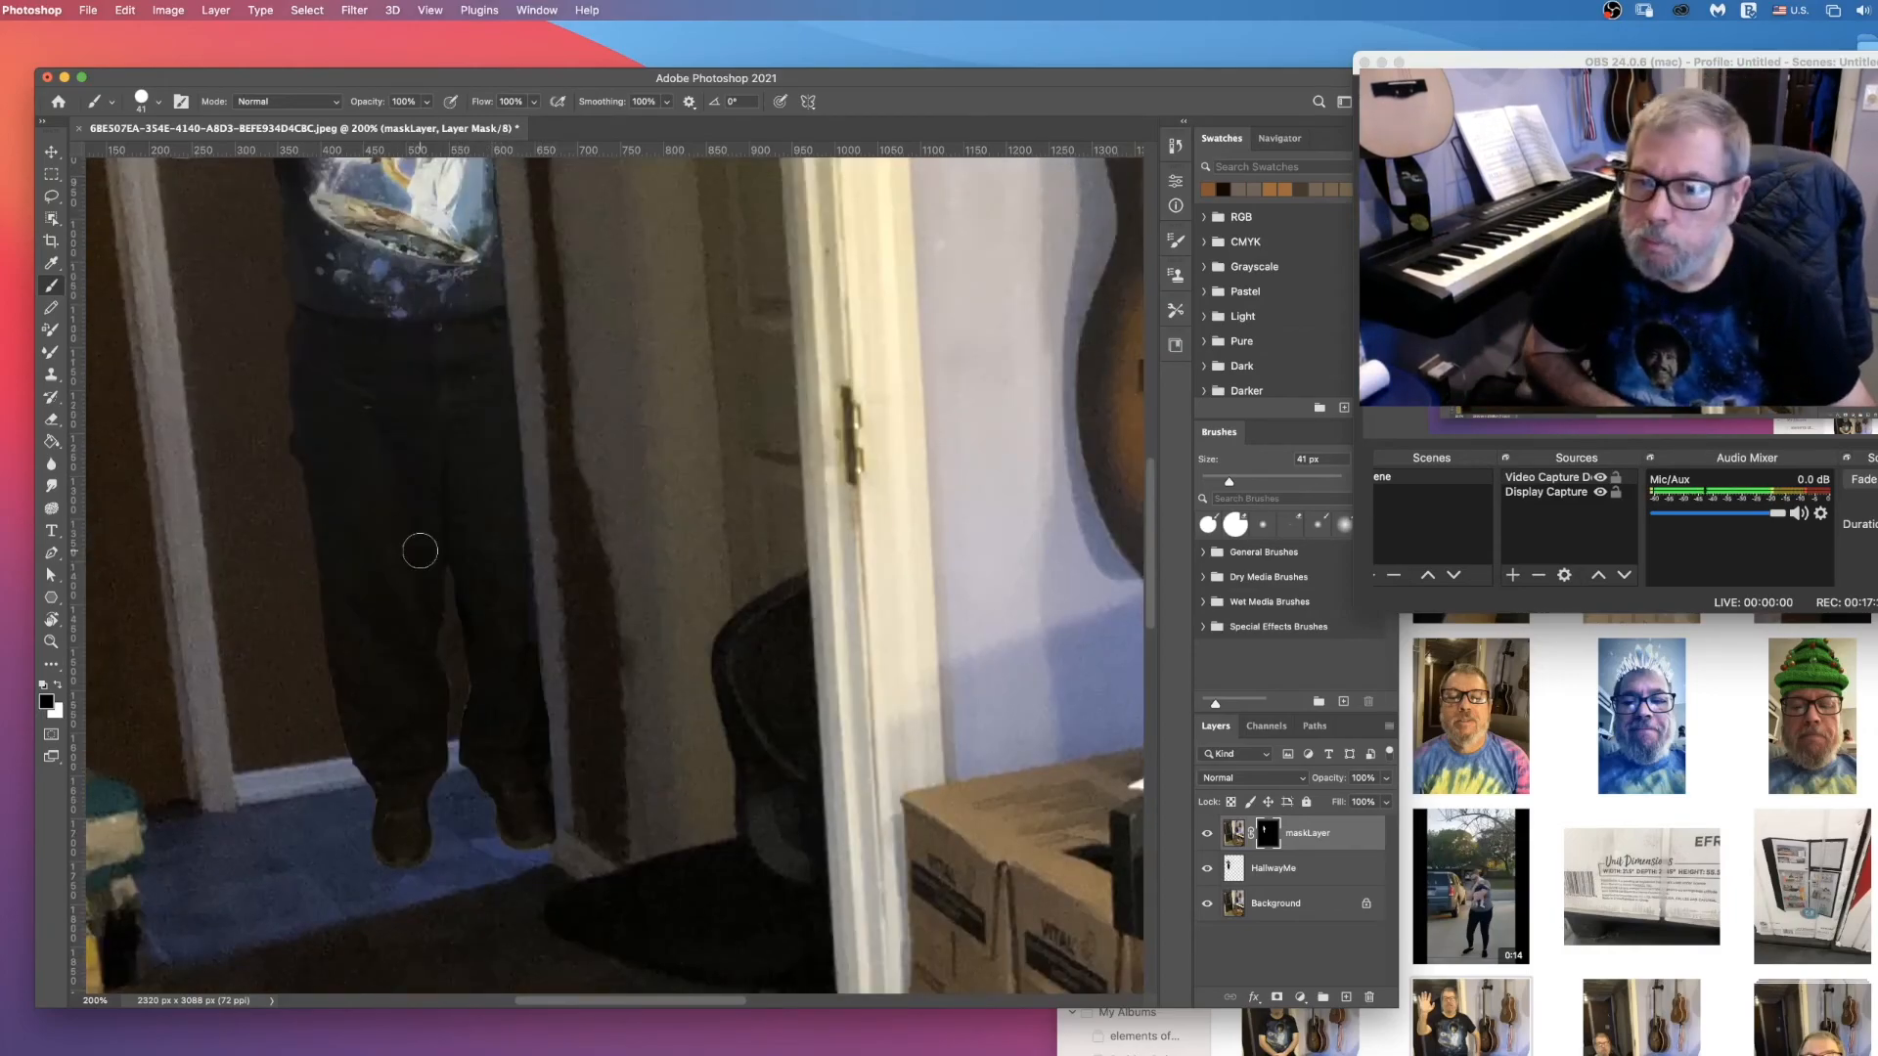
scroll(419, 551, down, 4)
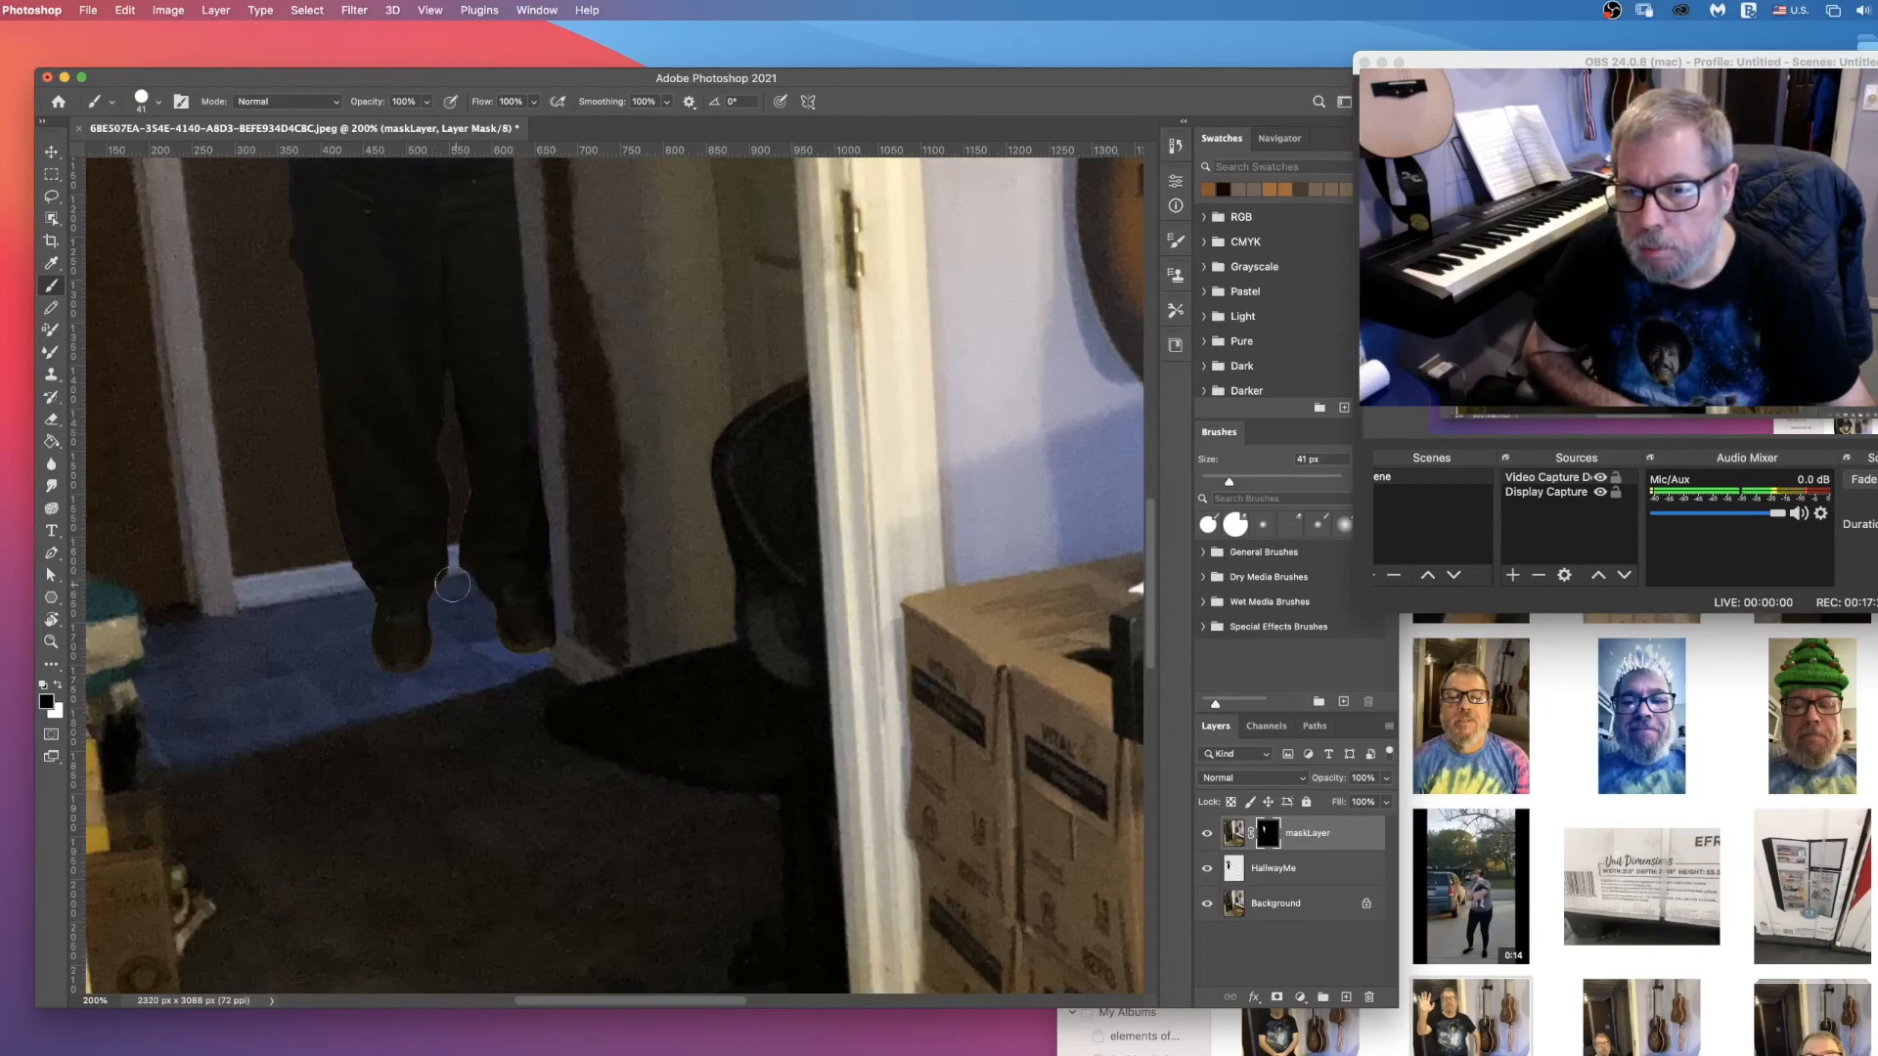
scroll(365, 418, down, 4)
scroll(319, 424, up, 2)
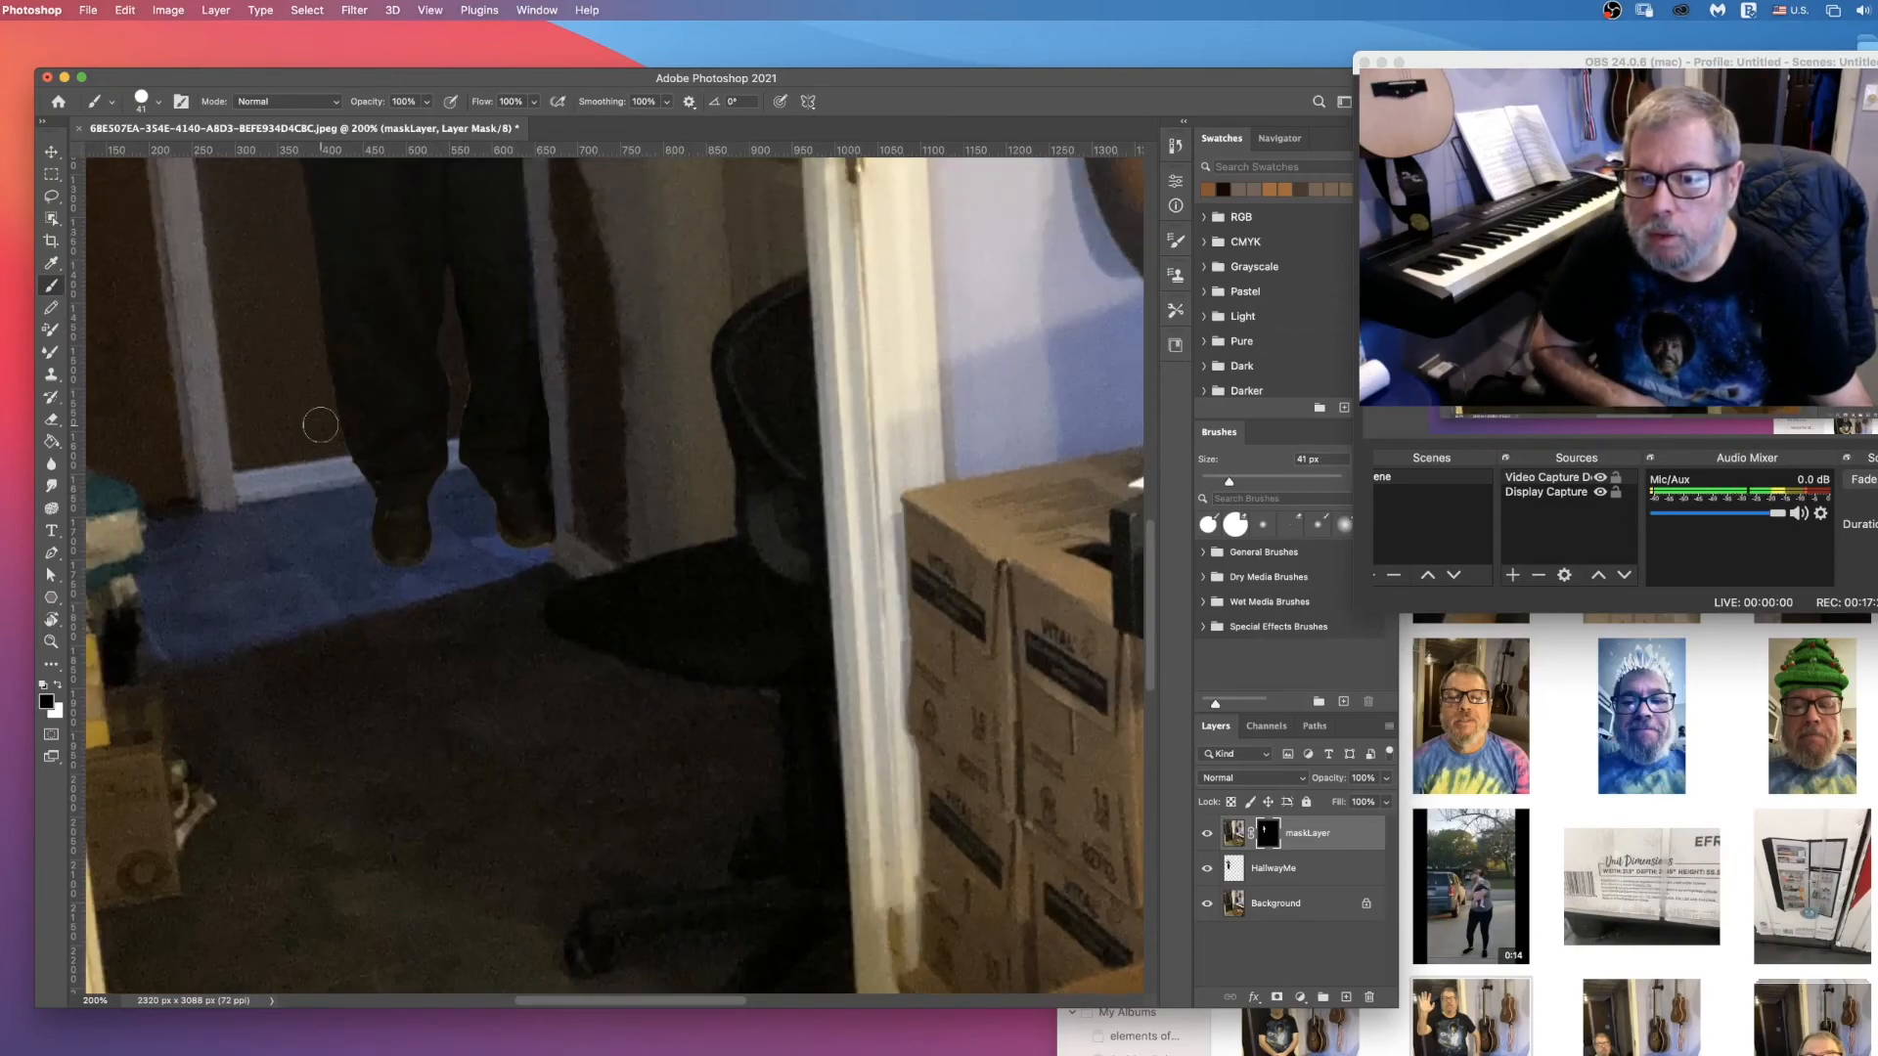
scroll(323, 420, up, 2)
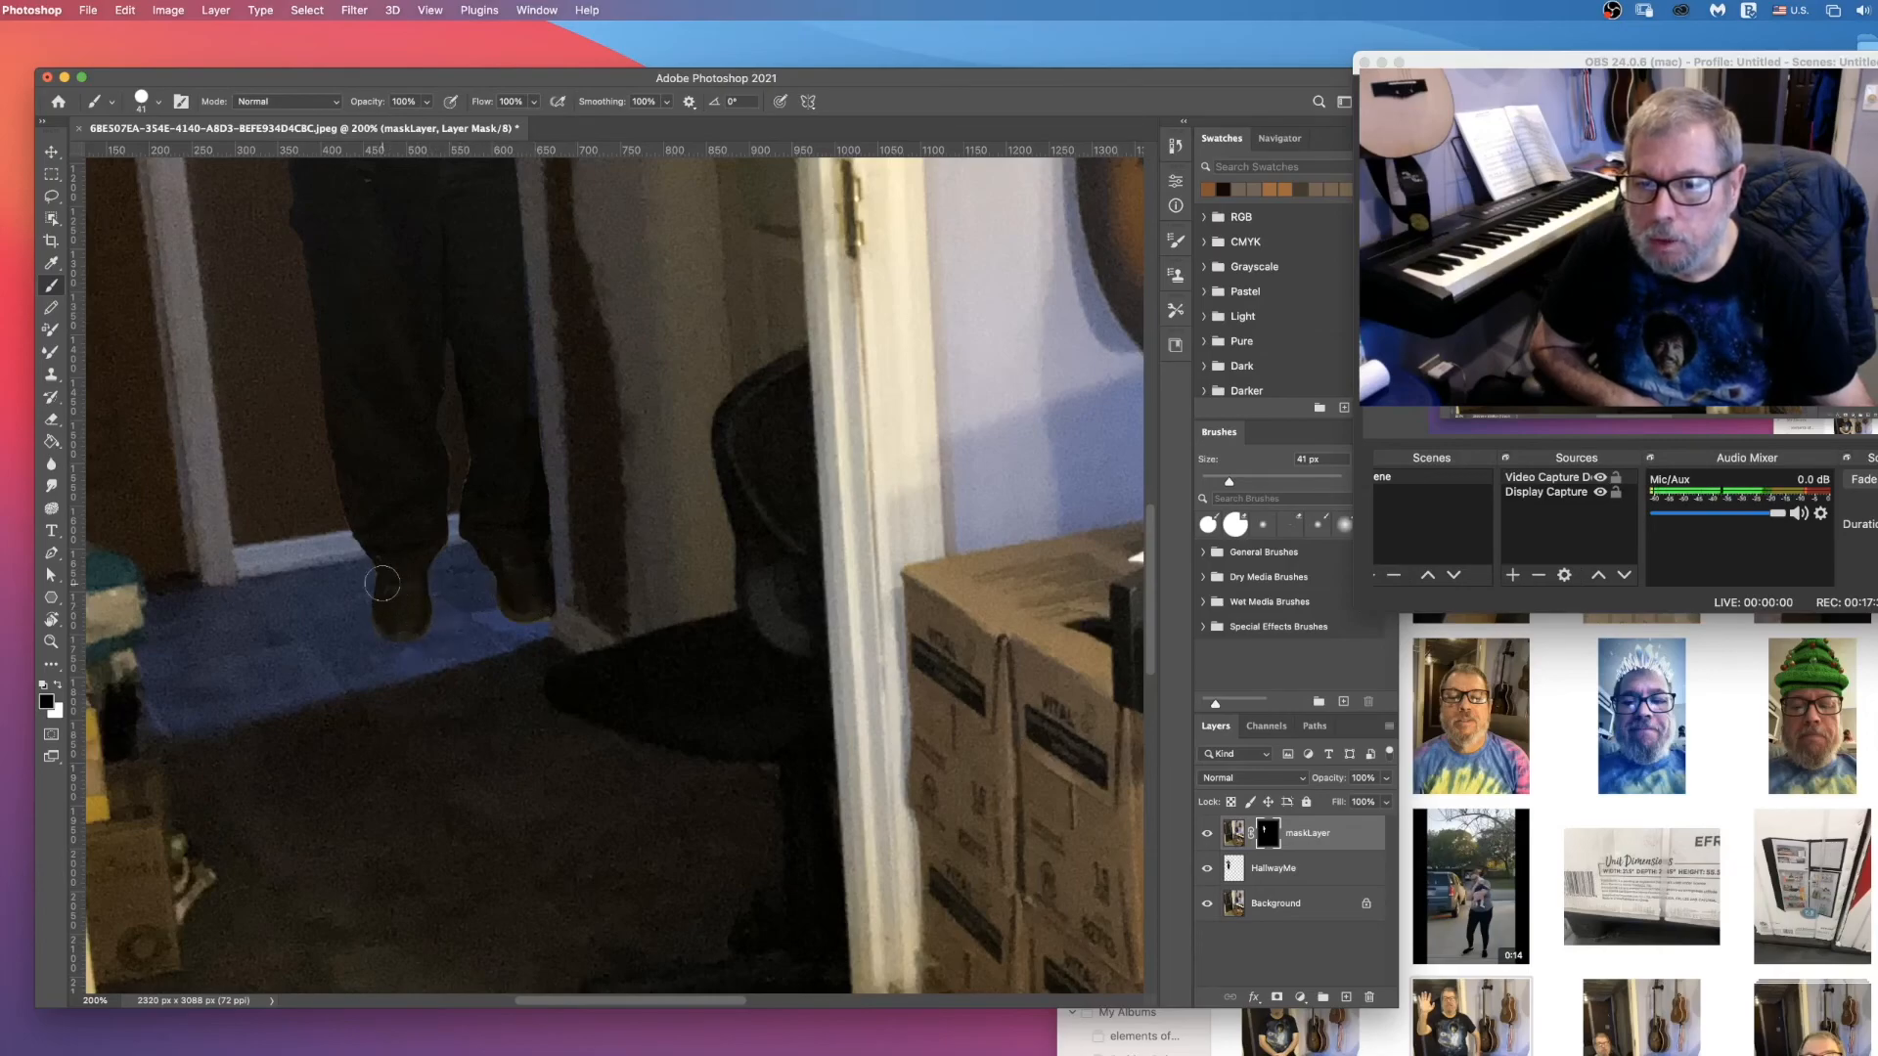
scroll(432, 623, up, 15)
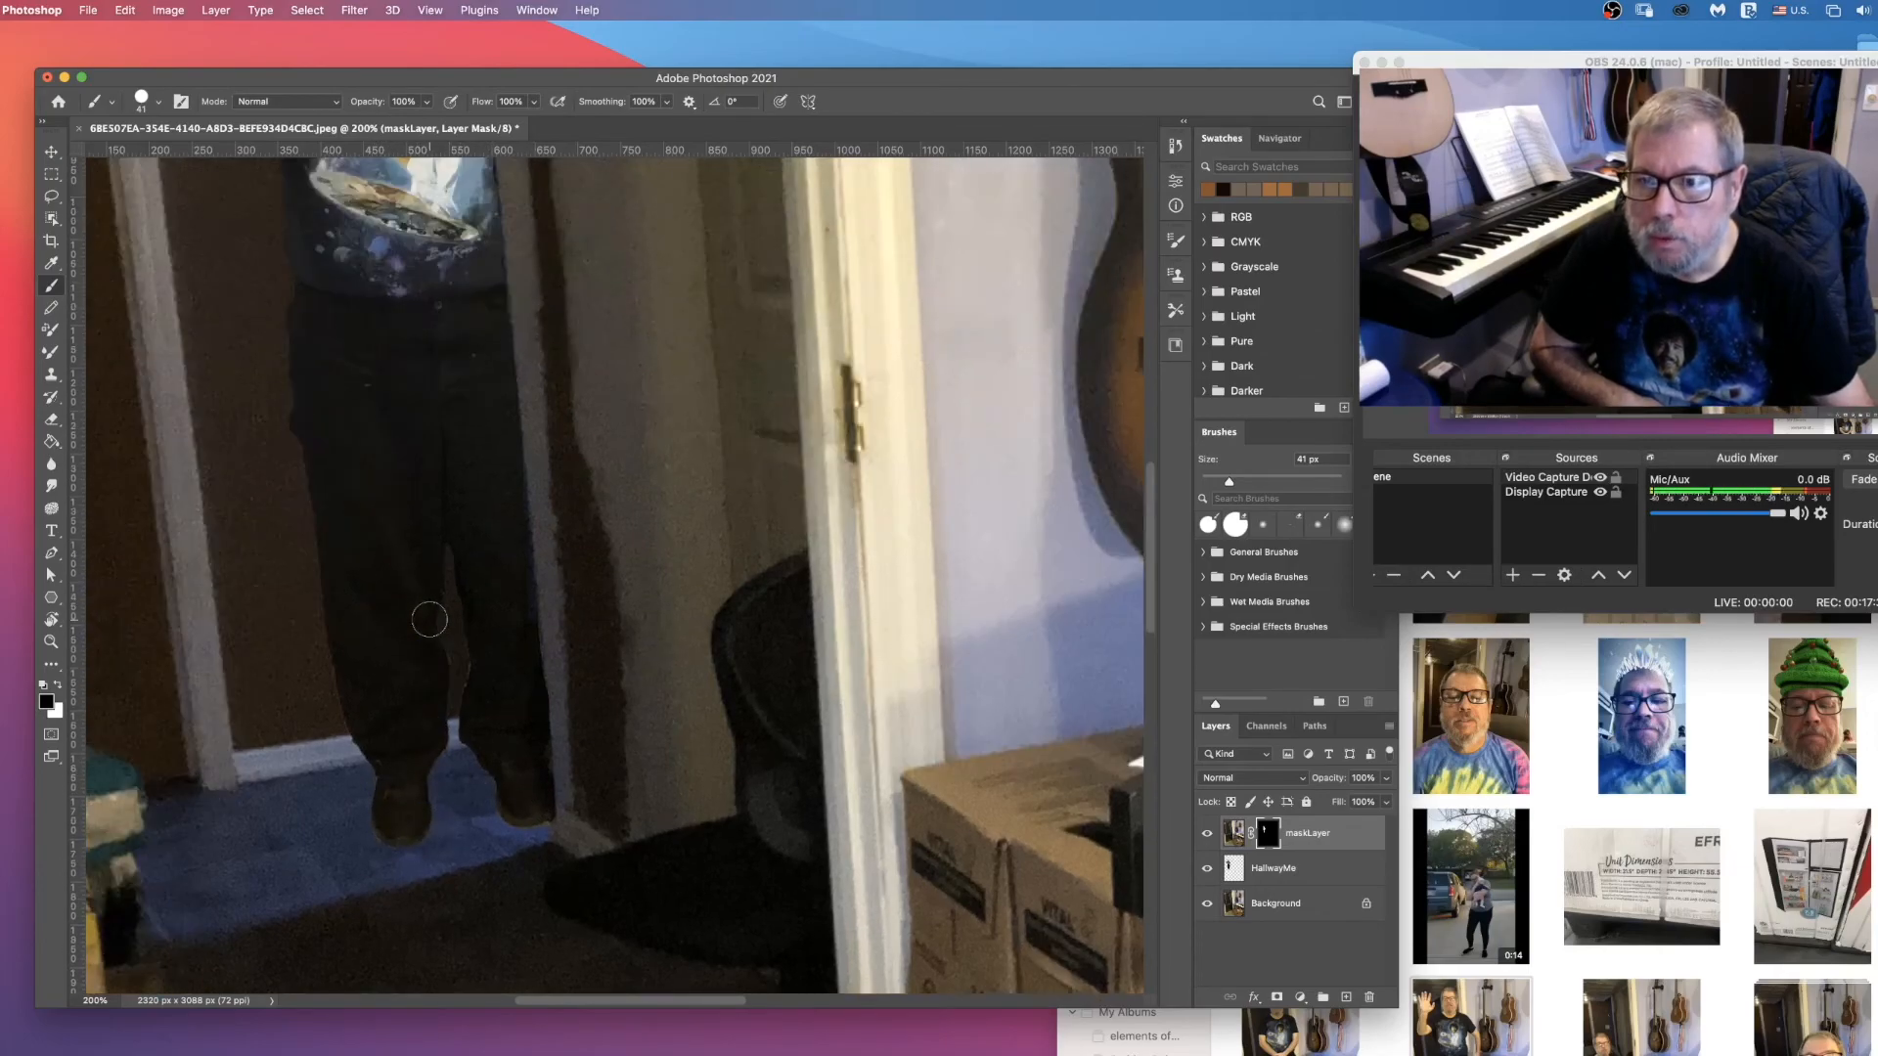
scroll(430, 626, down, 4)
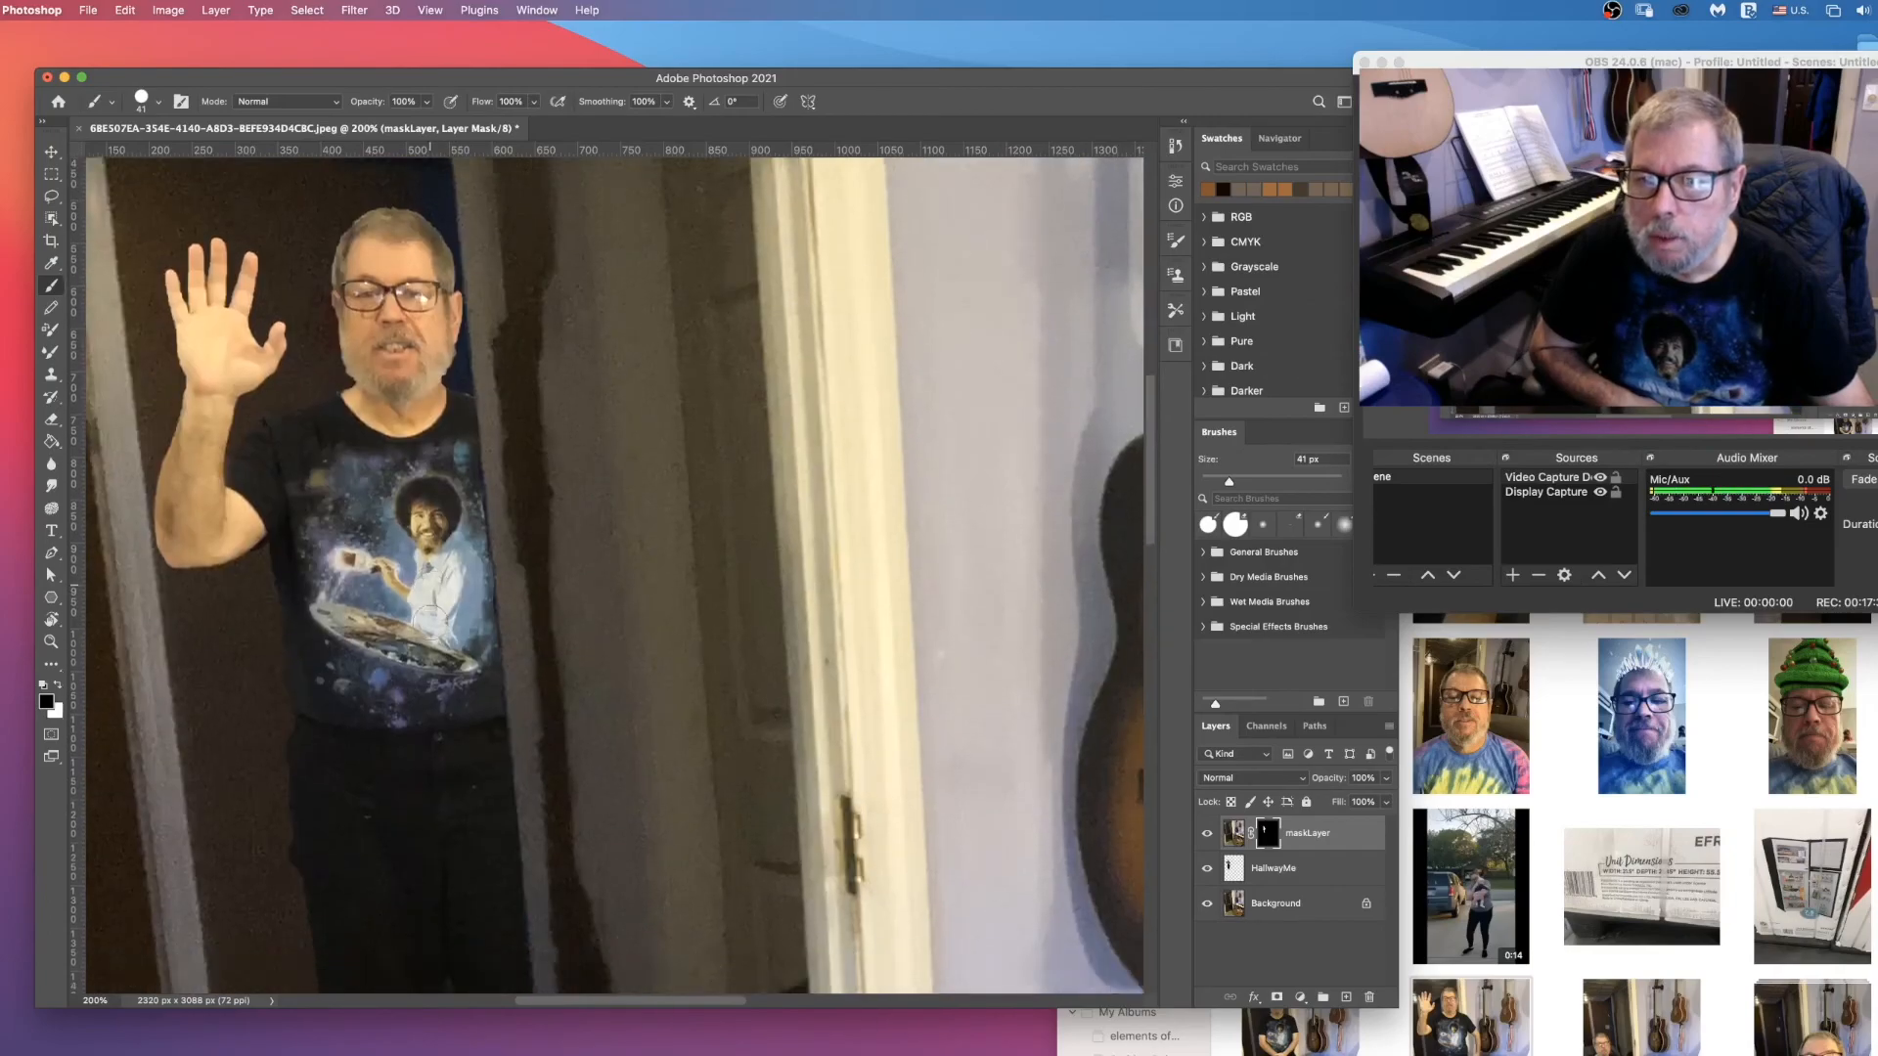
Step: Hide maskLayer and defringe the HallwayMe layer with a width of 2 pixels
click(1206, 837)
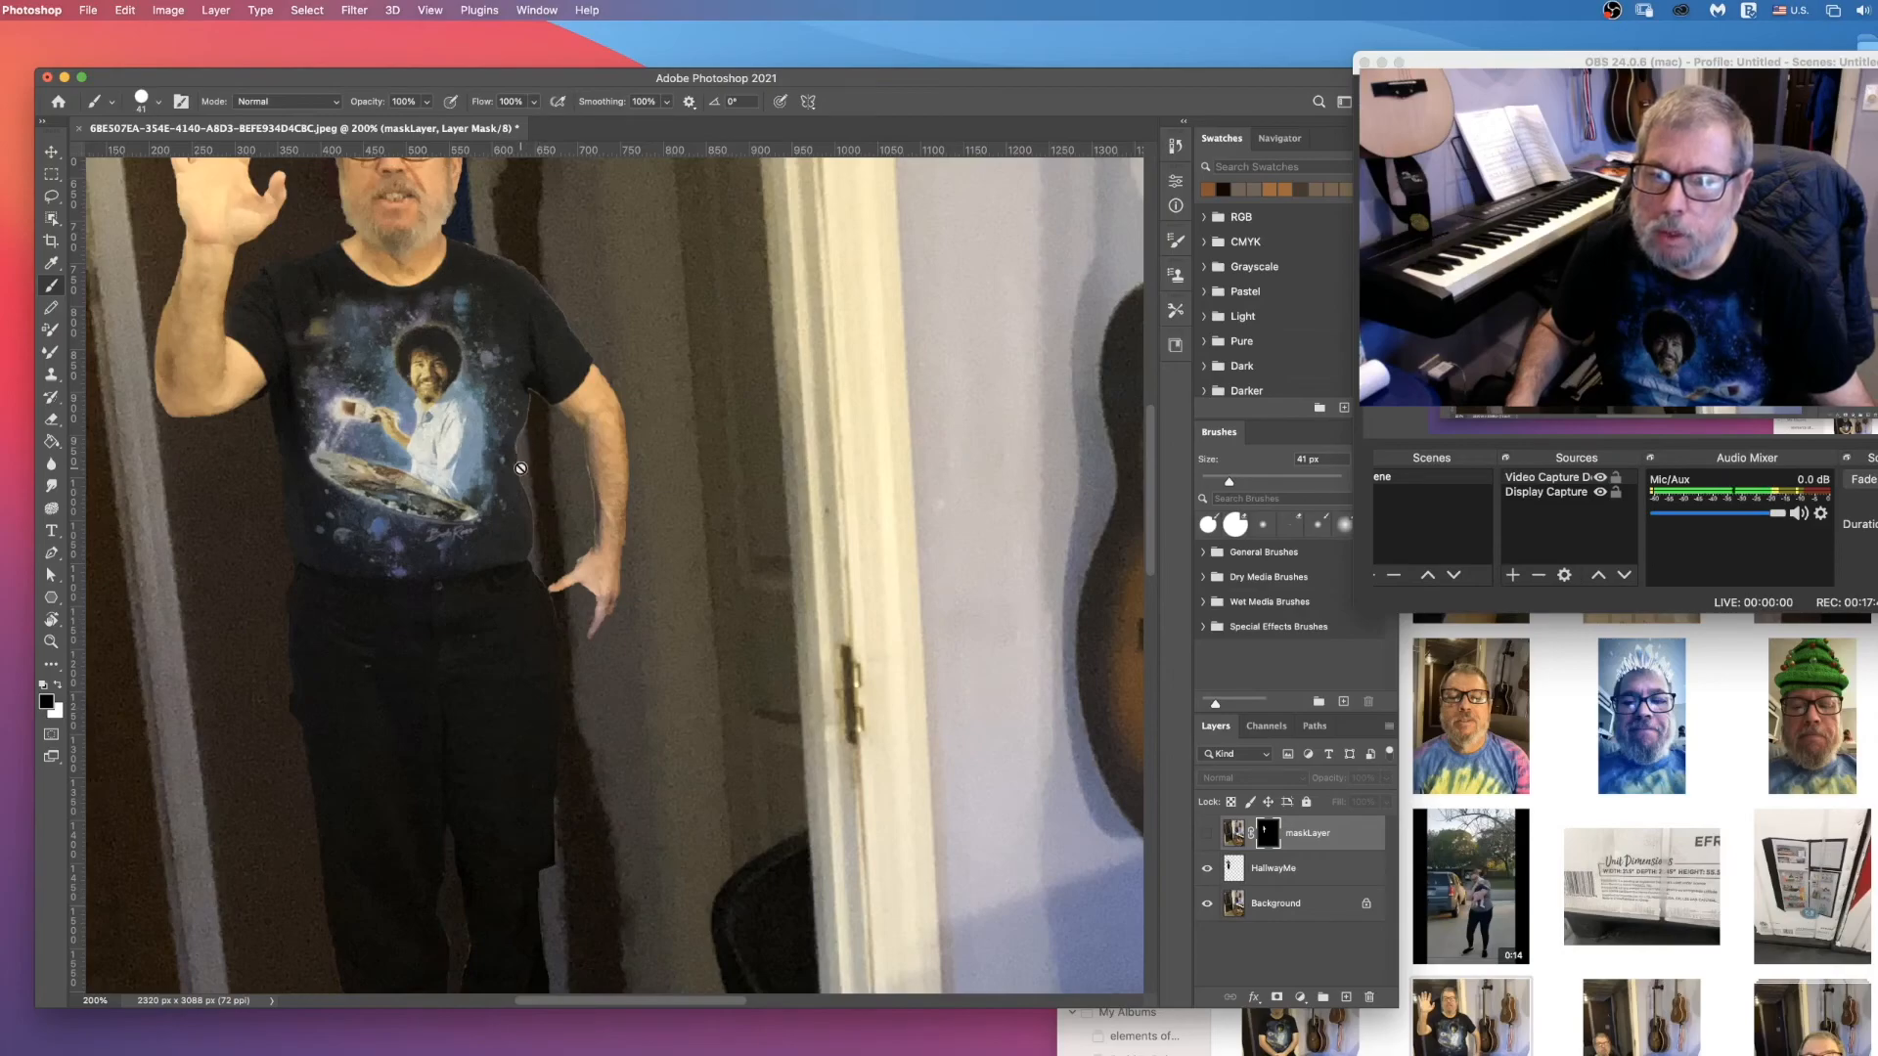
scroll(391, 489, up, 5)
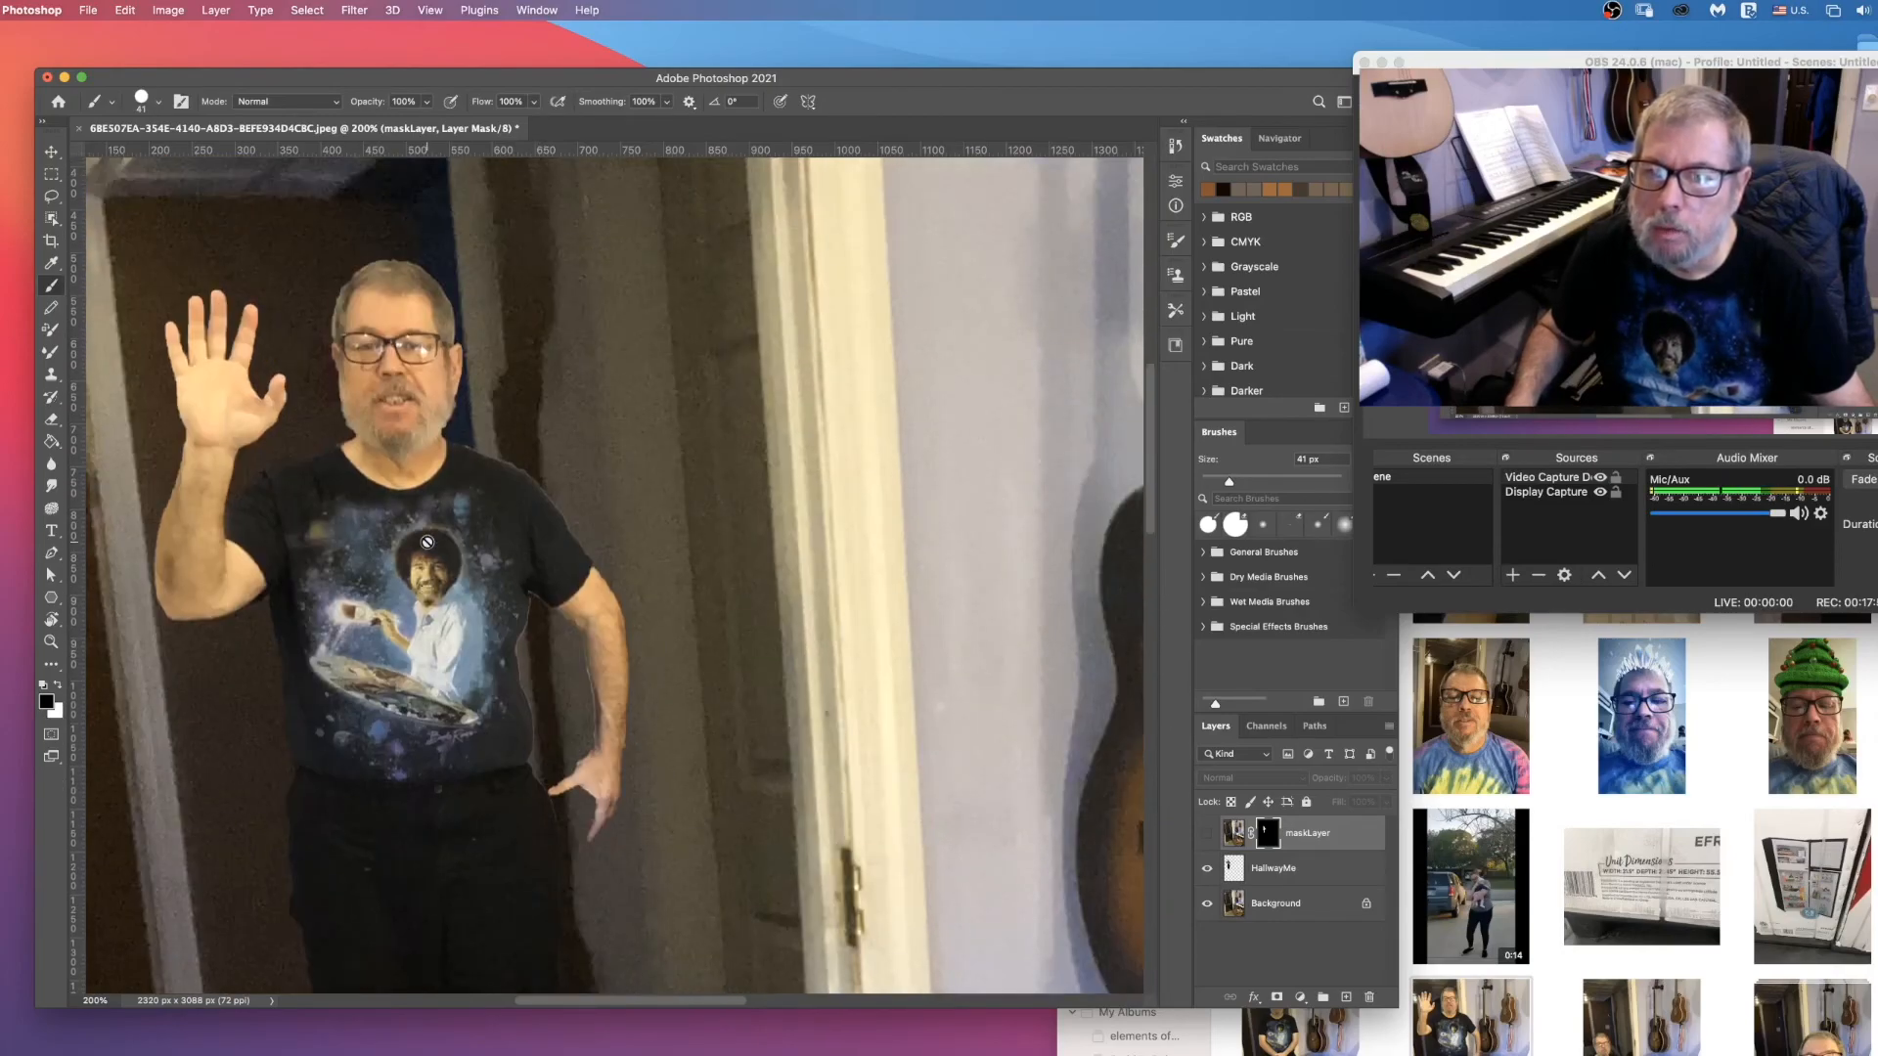
scroll(428, 541, down, 3)
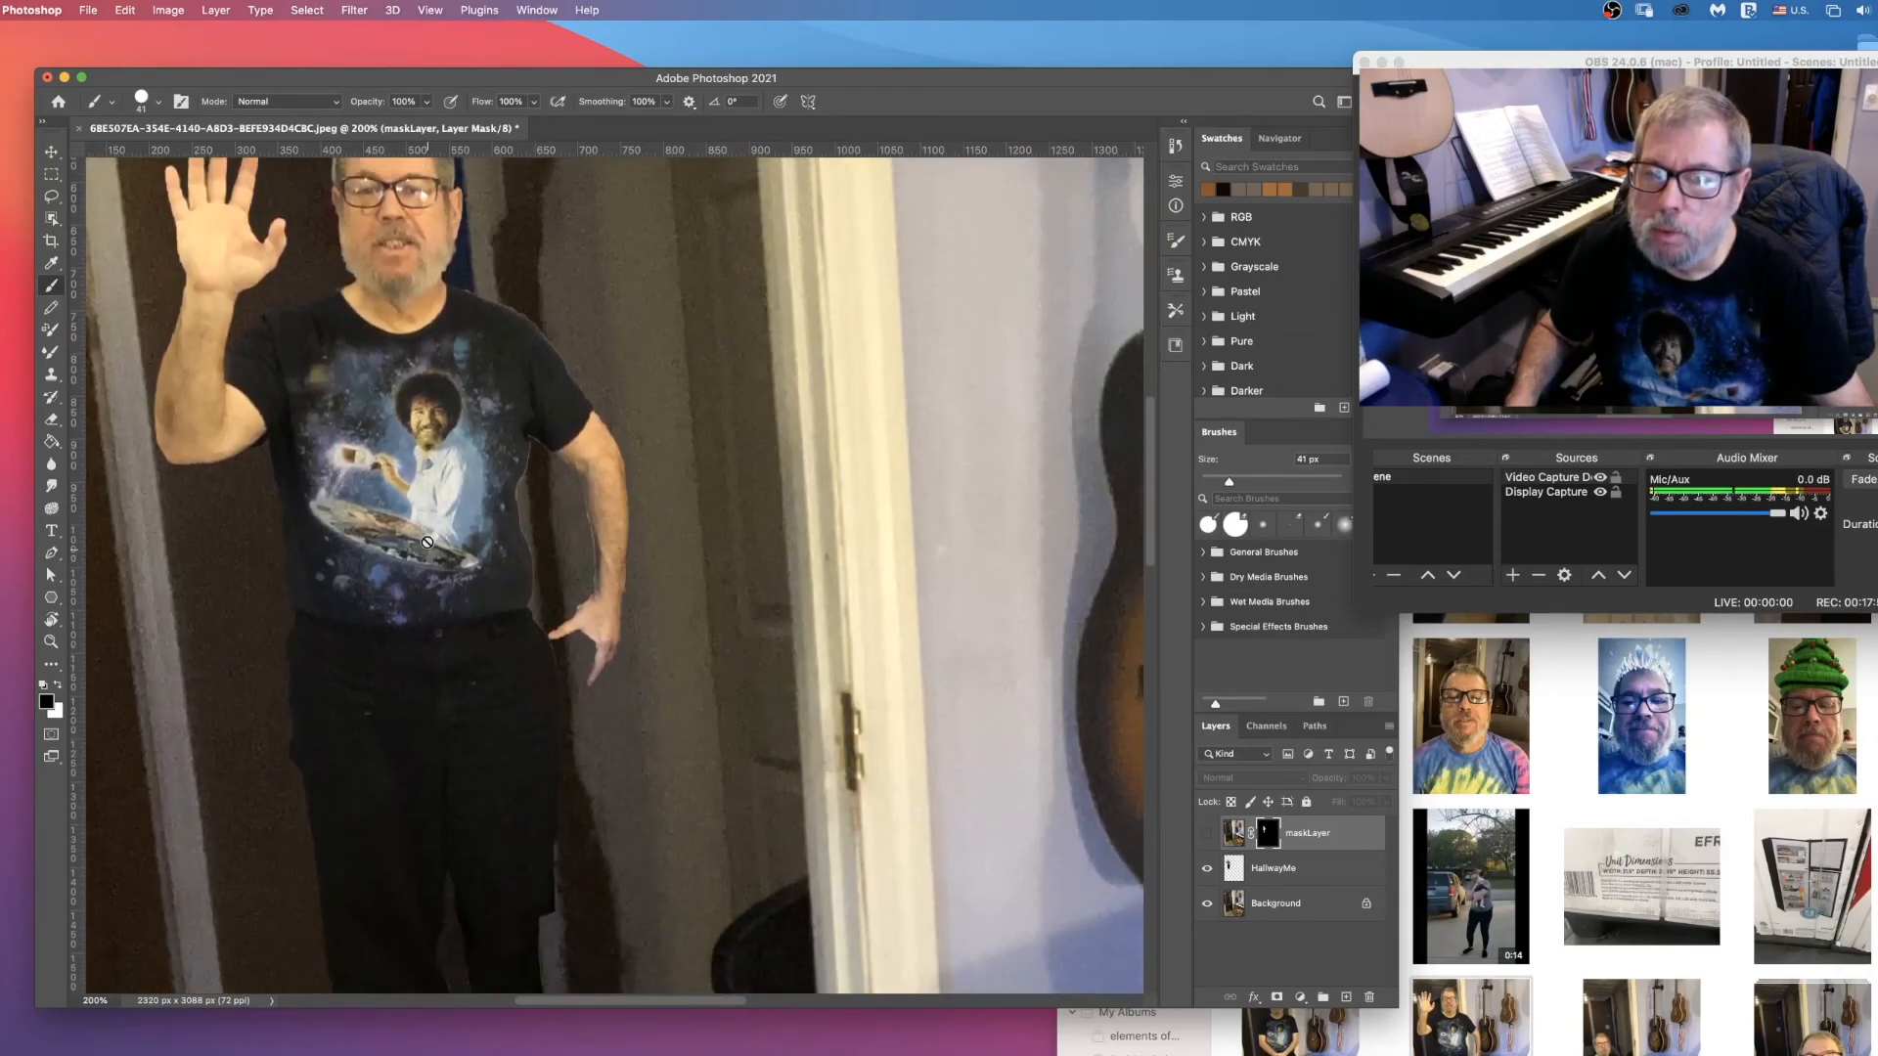
scroll(428, 542, down, 2)
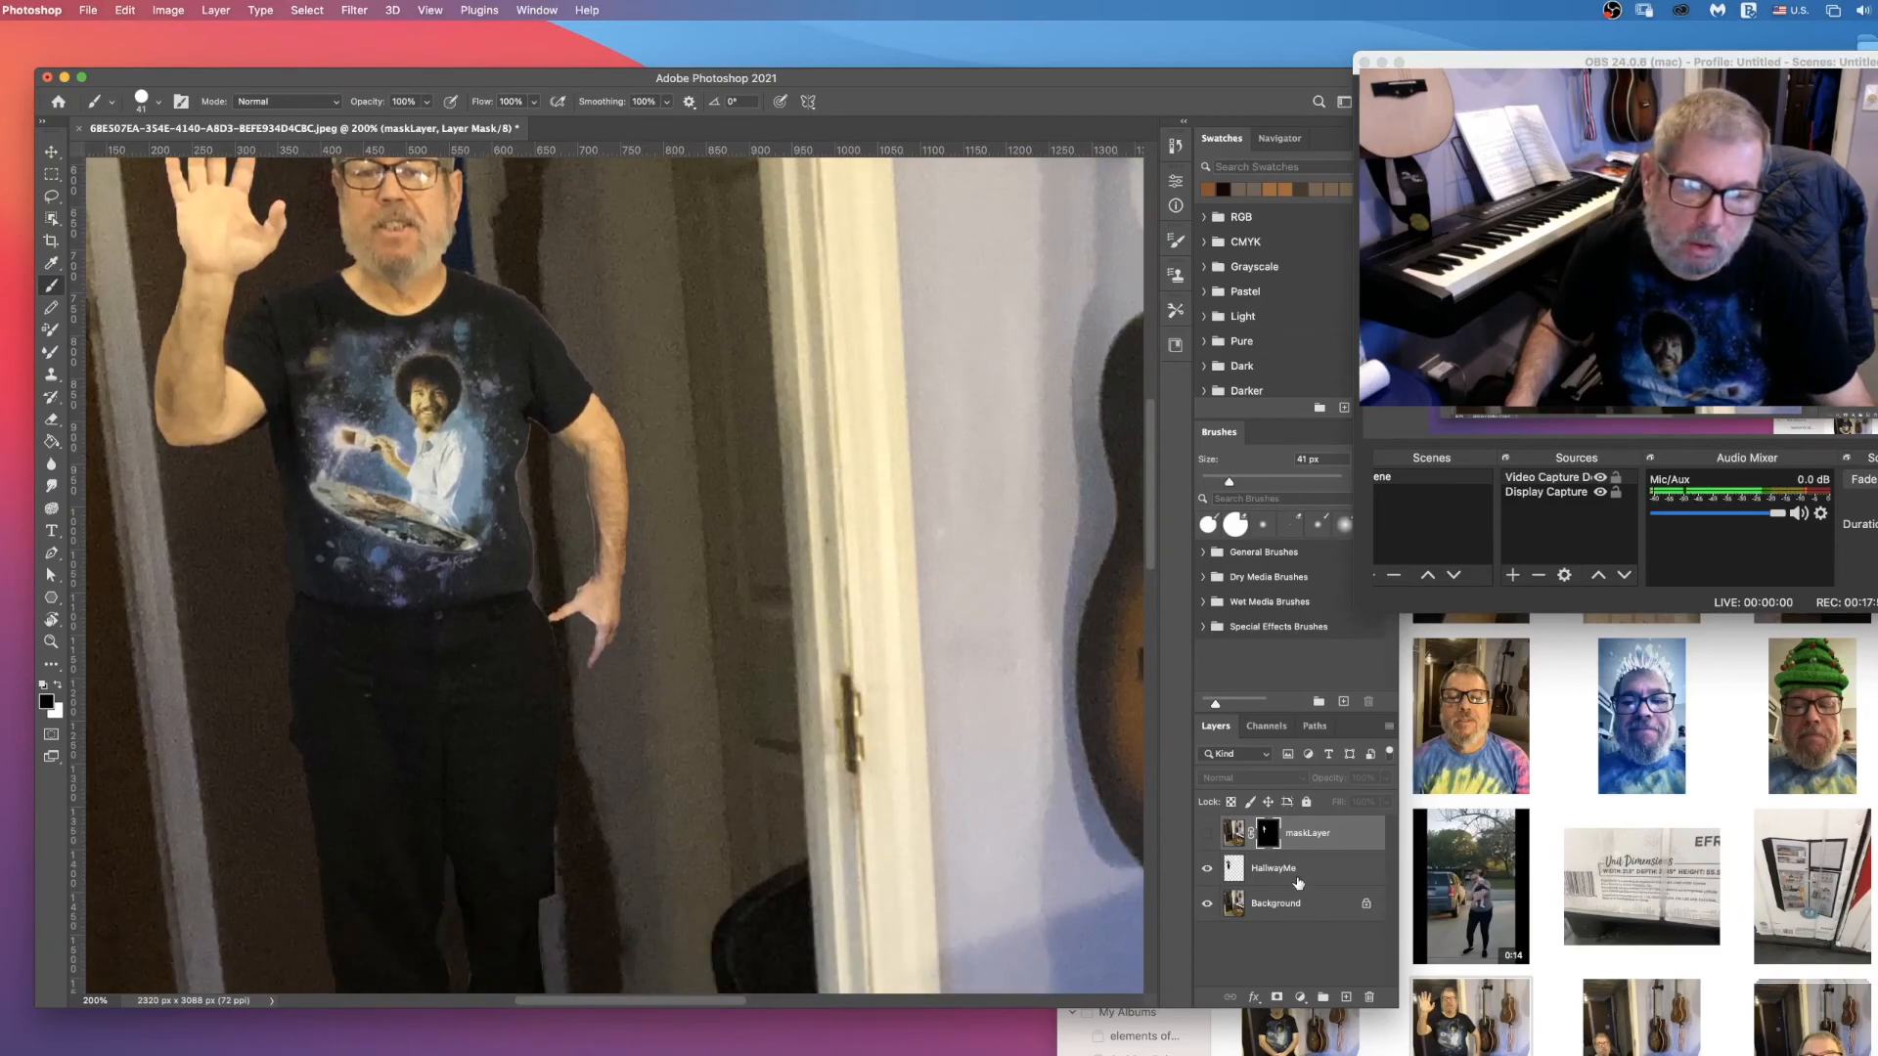
click(1298, 884)
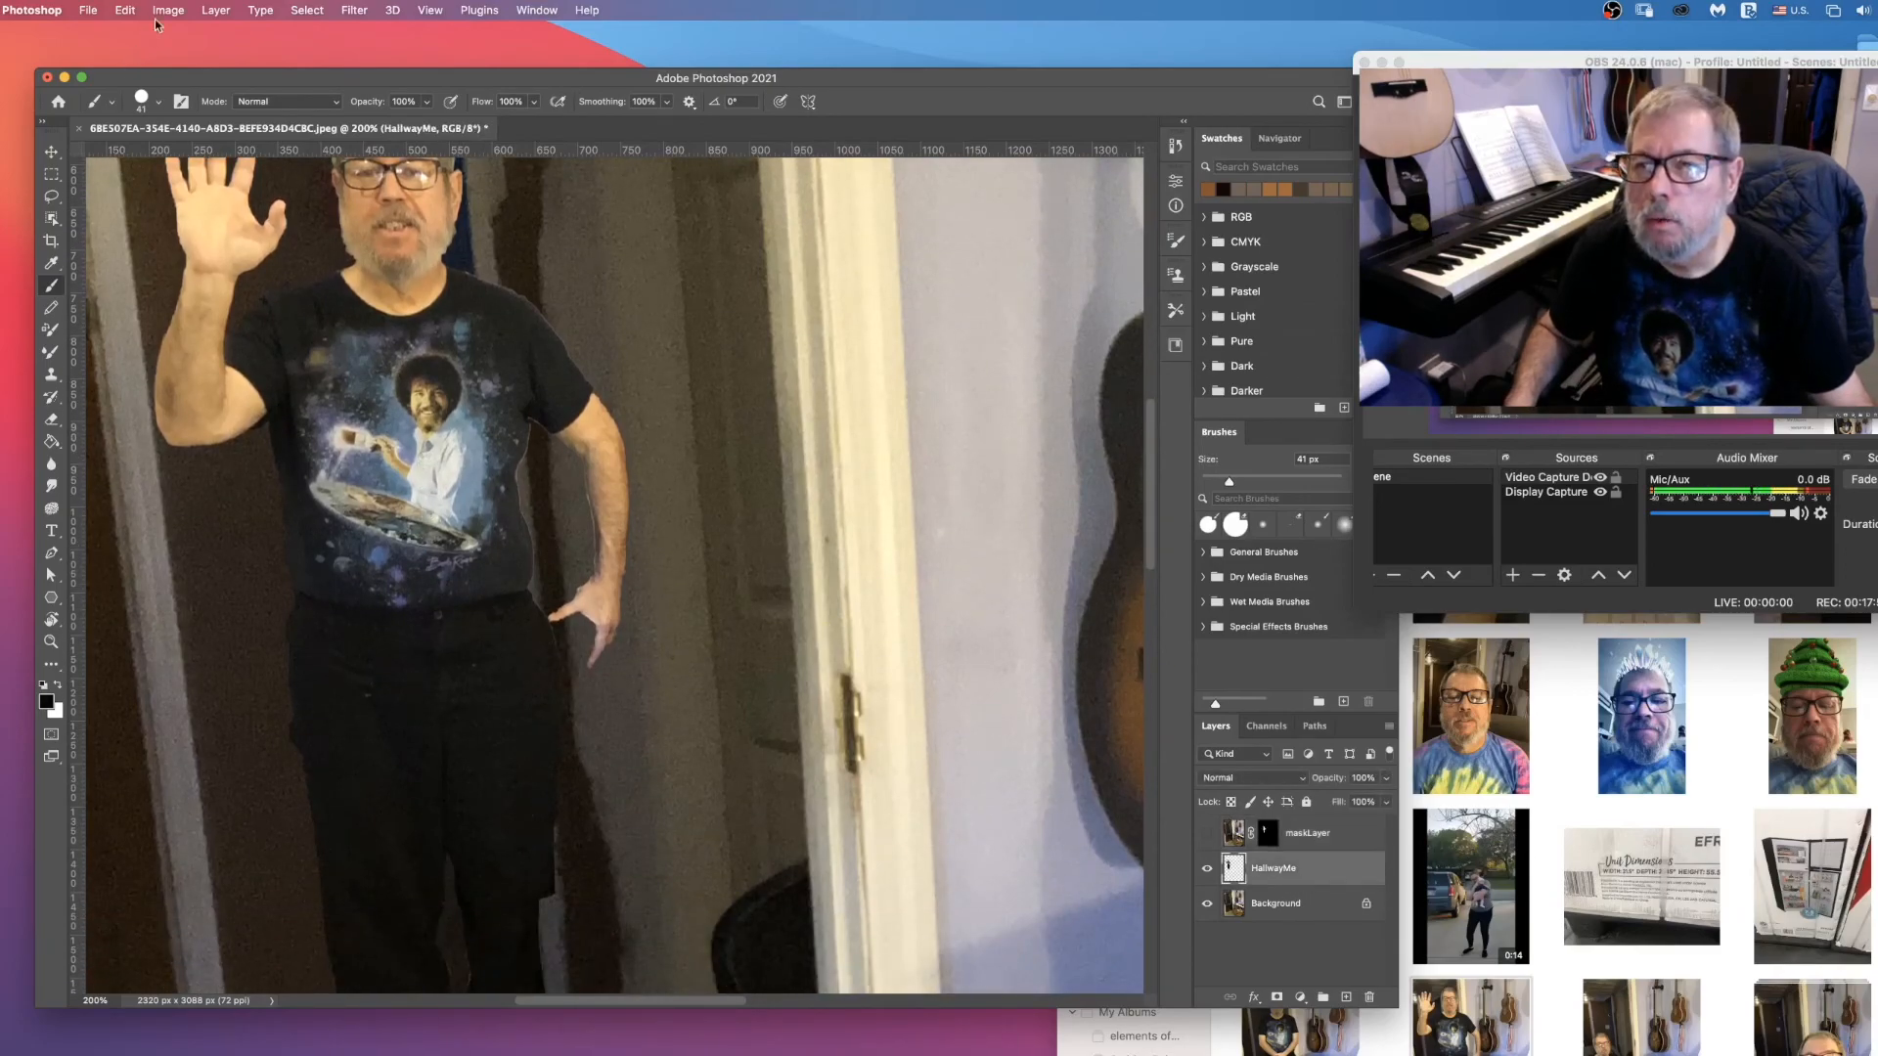
click(216, 9)
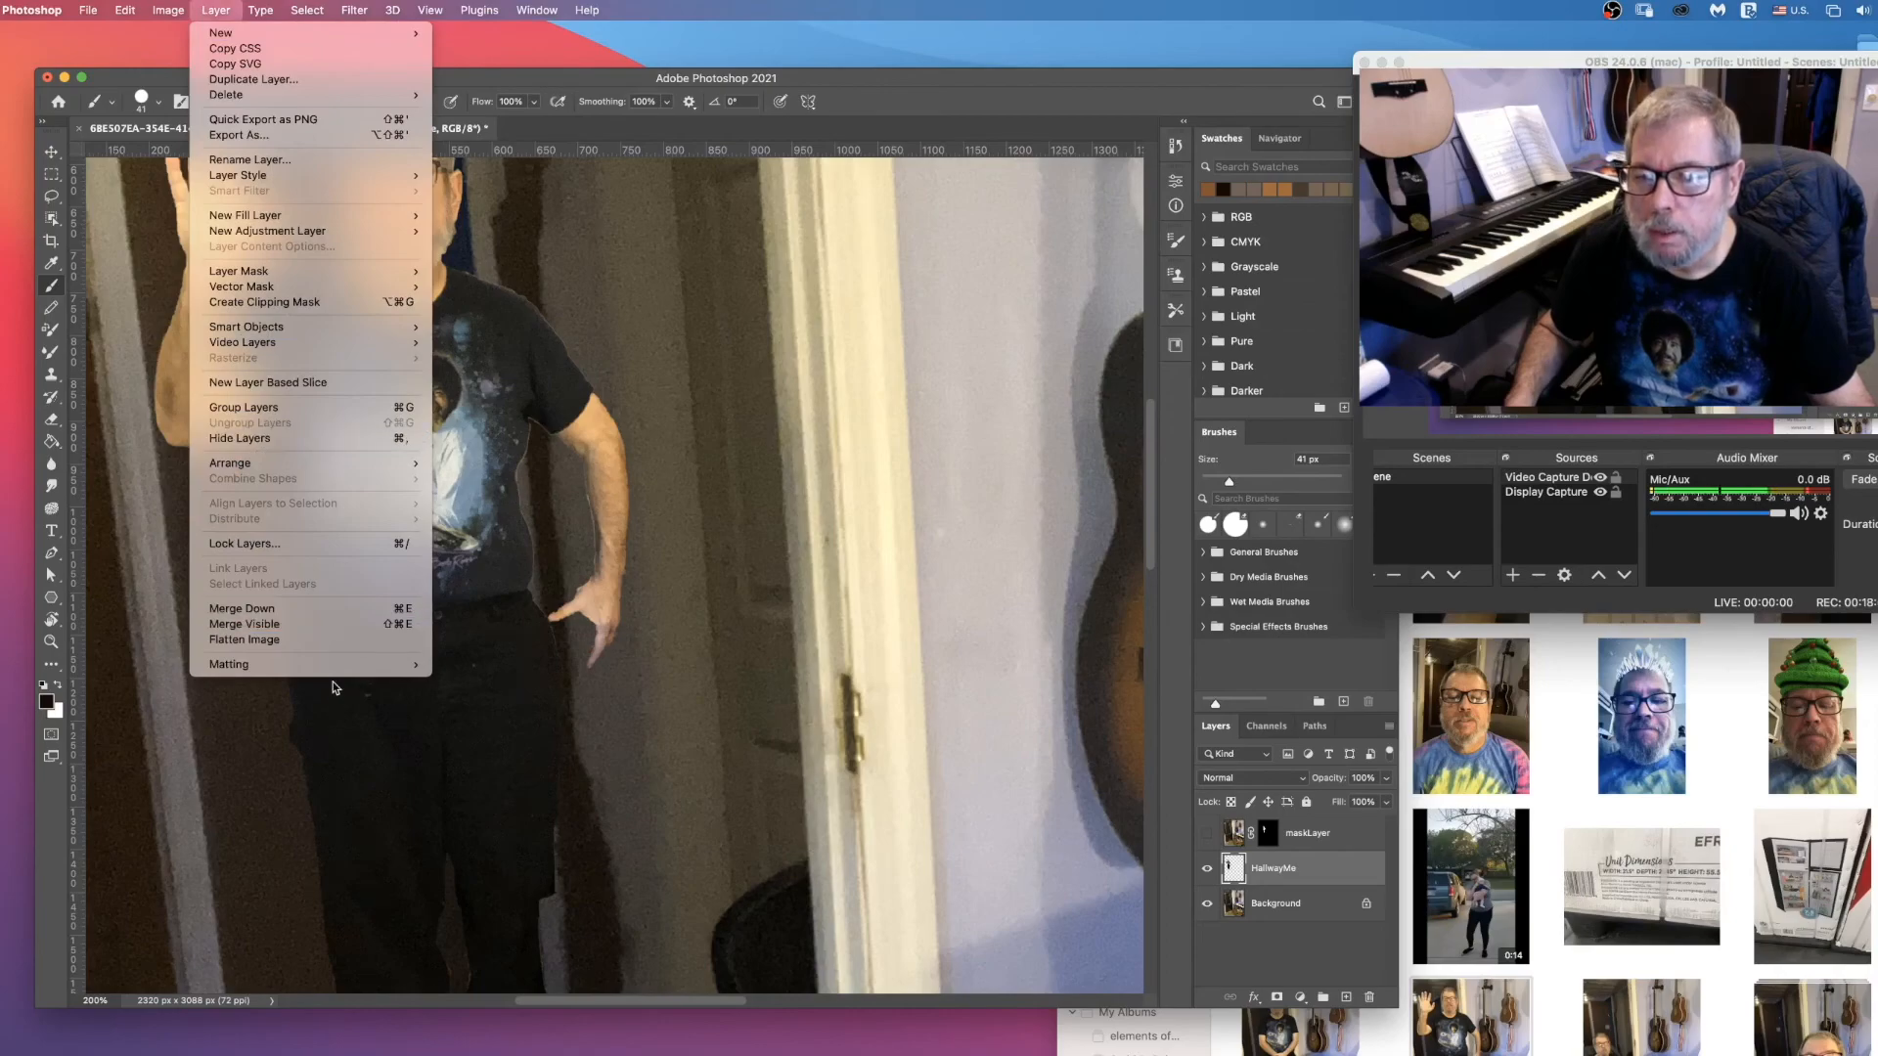
mouse_move(324, 665)
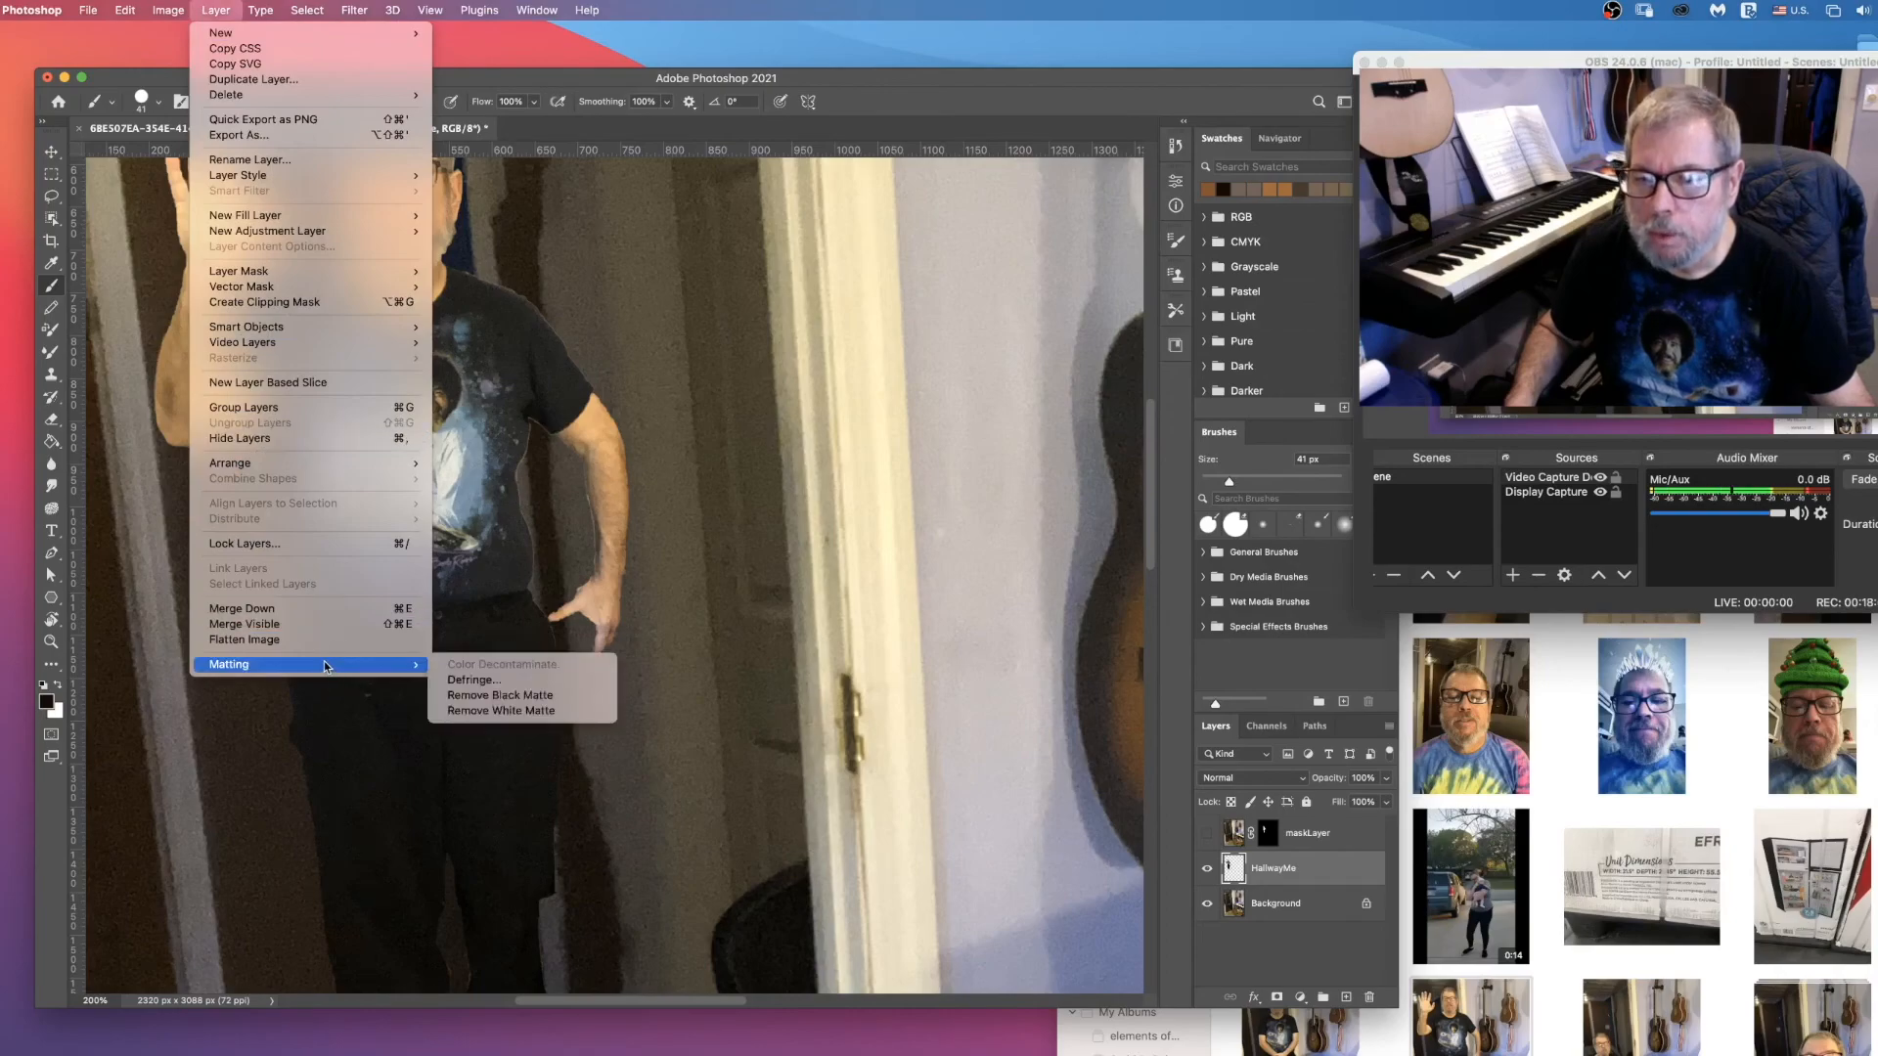
click(479, 683)
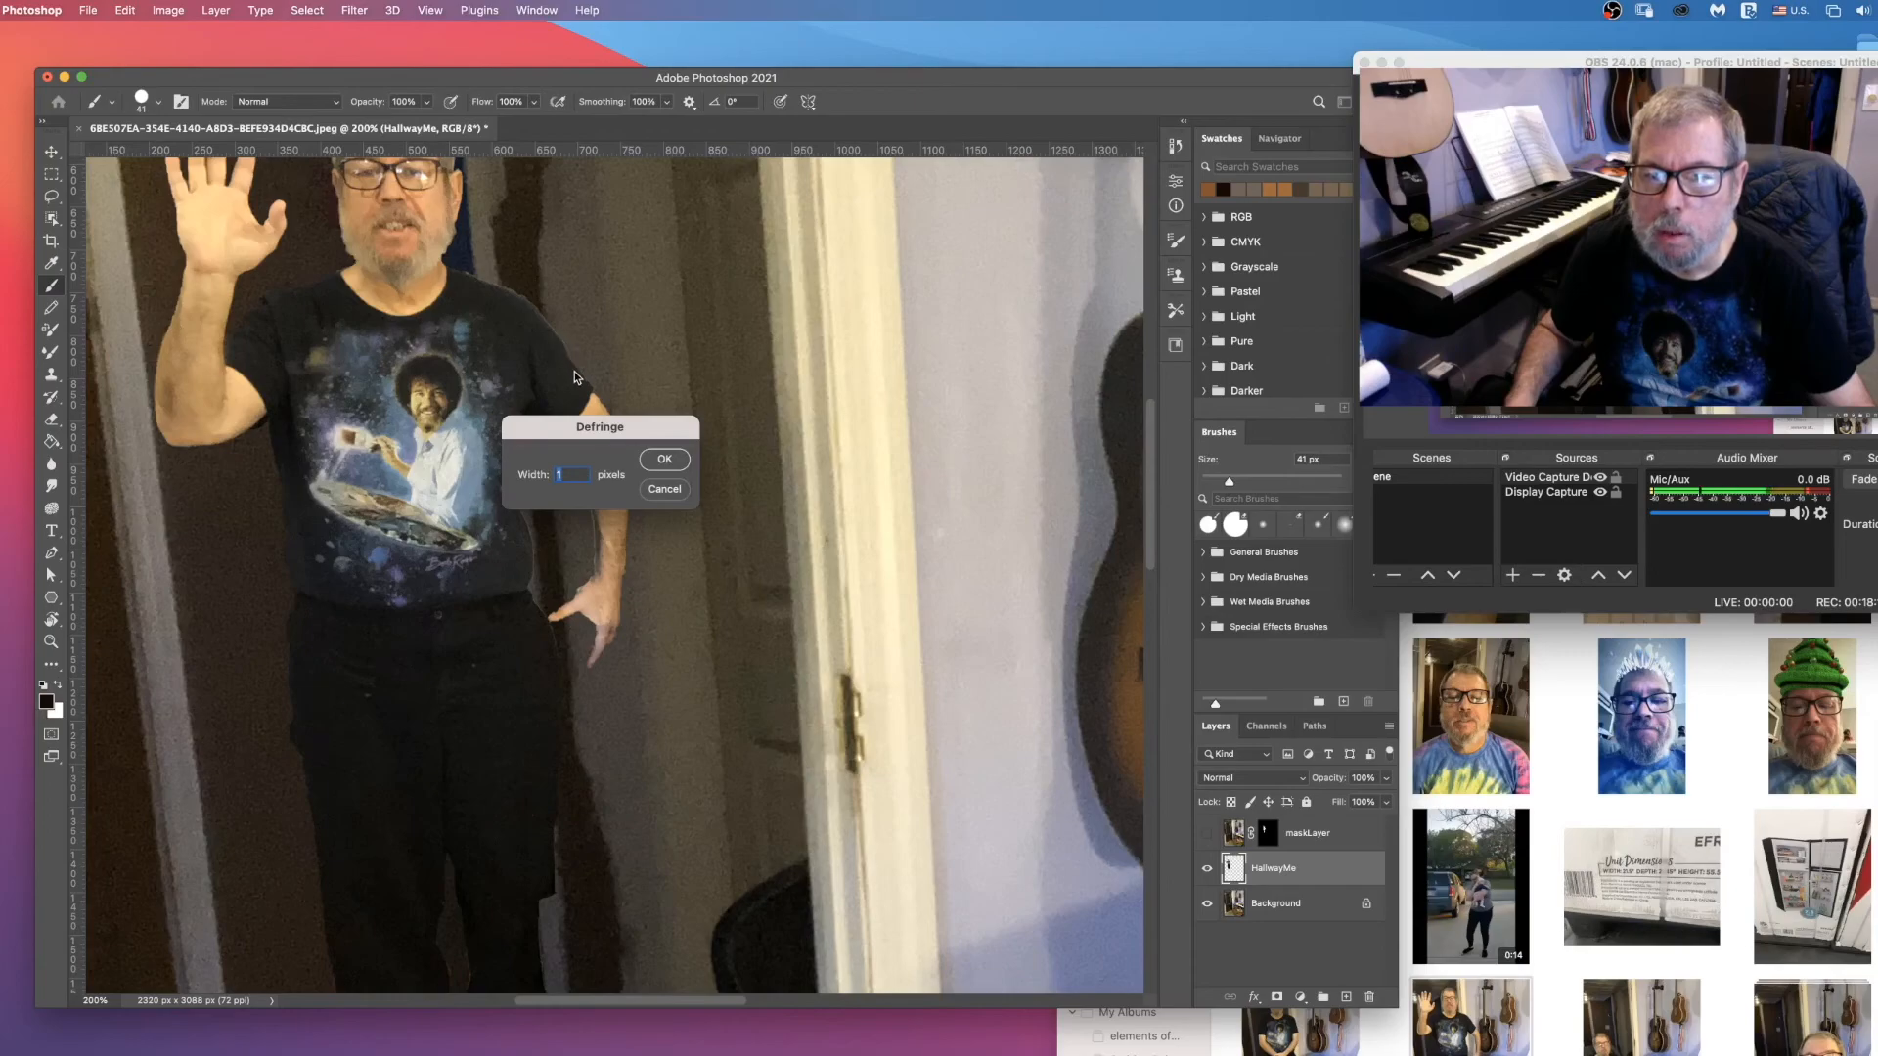
text(2)
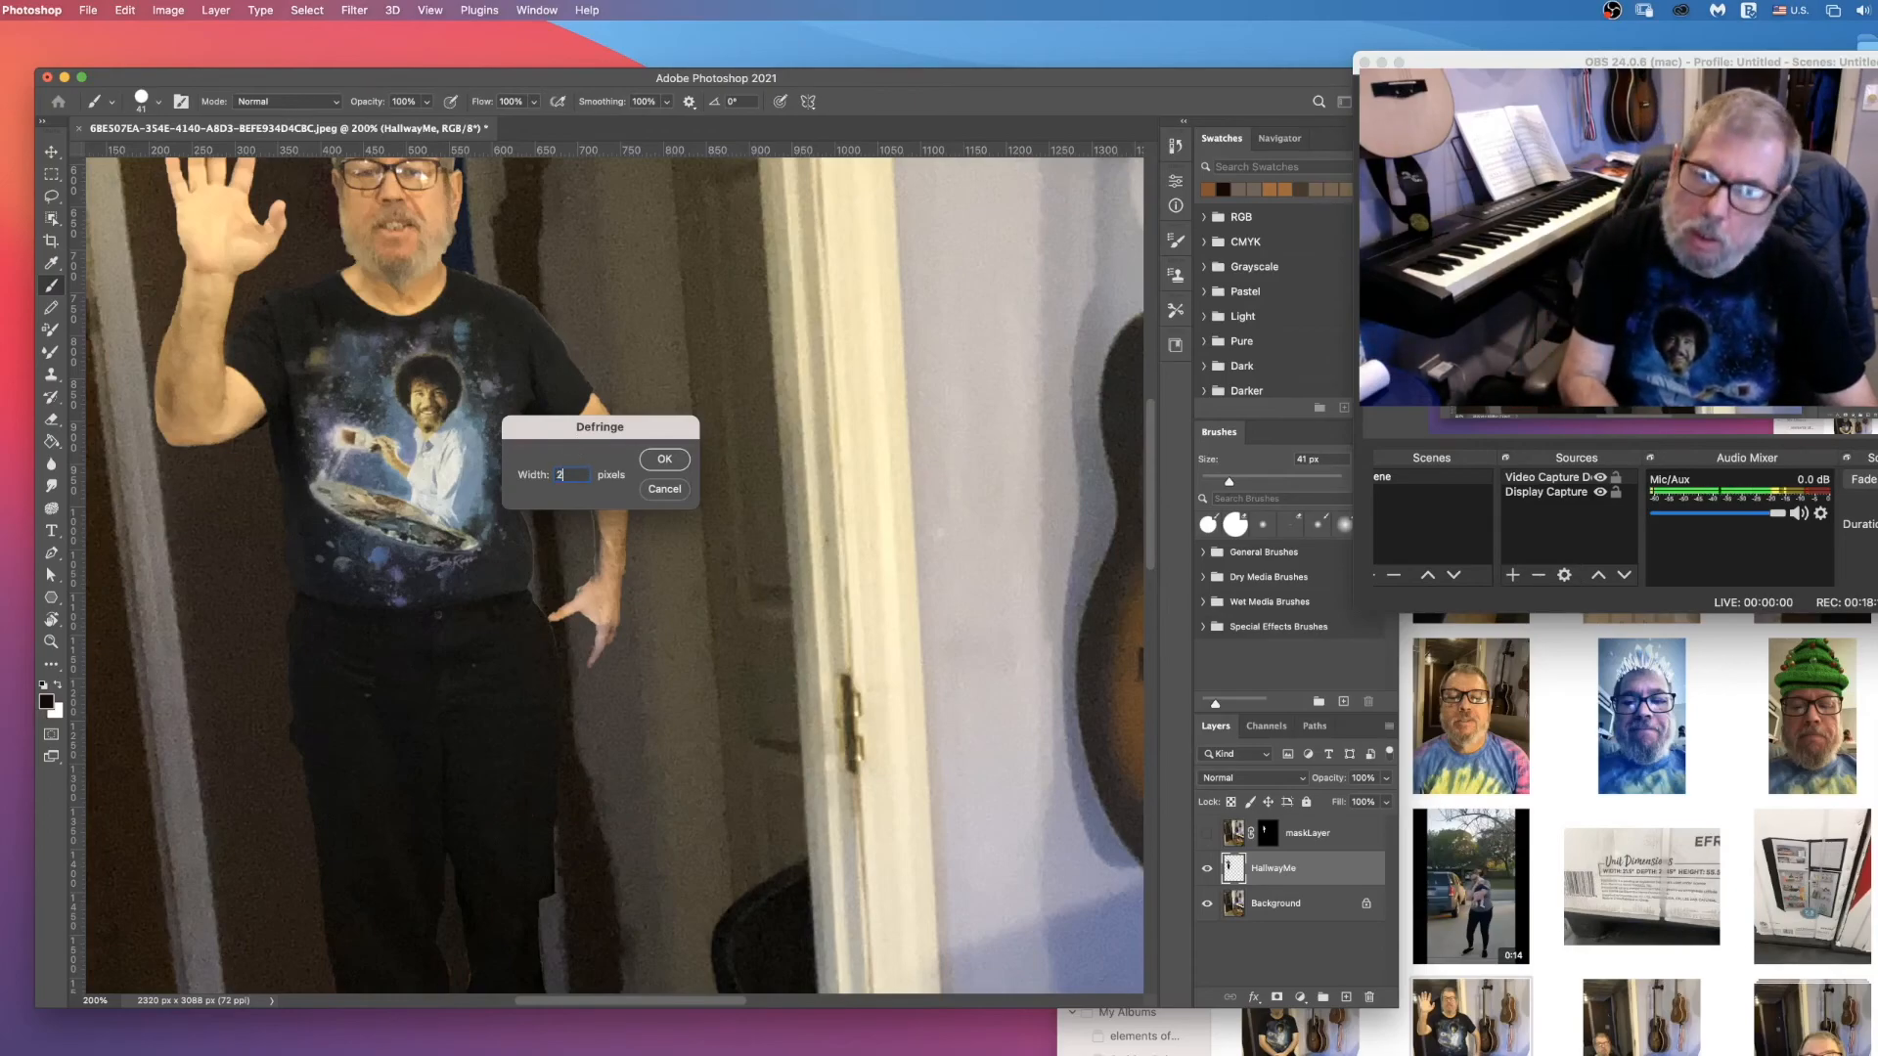
click(673, 469)
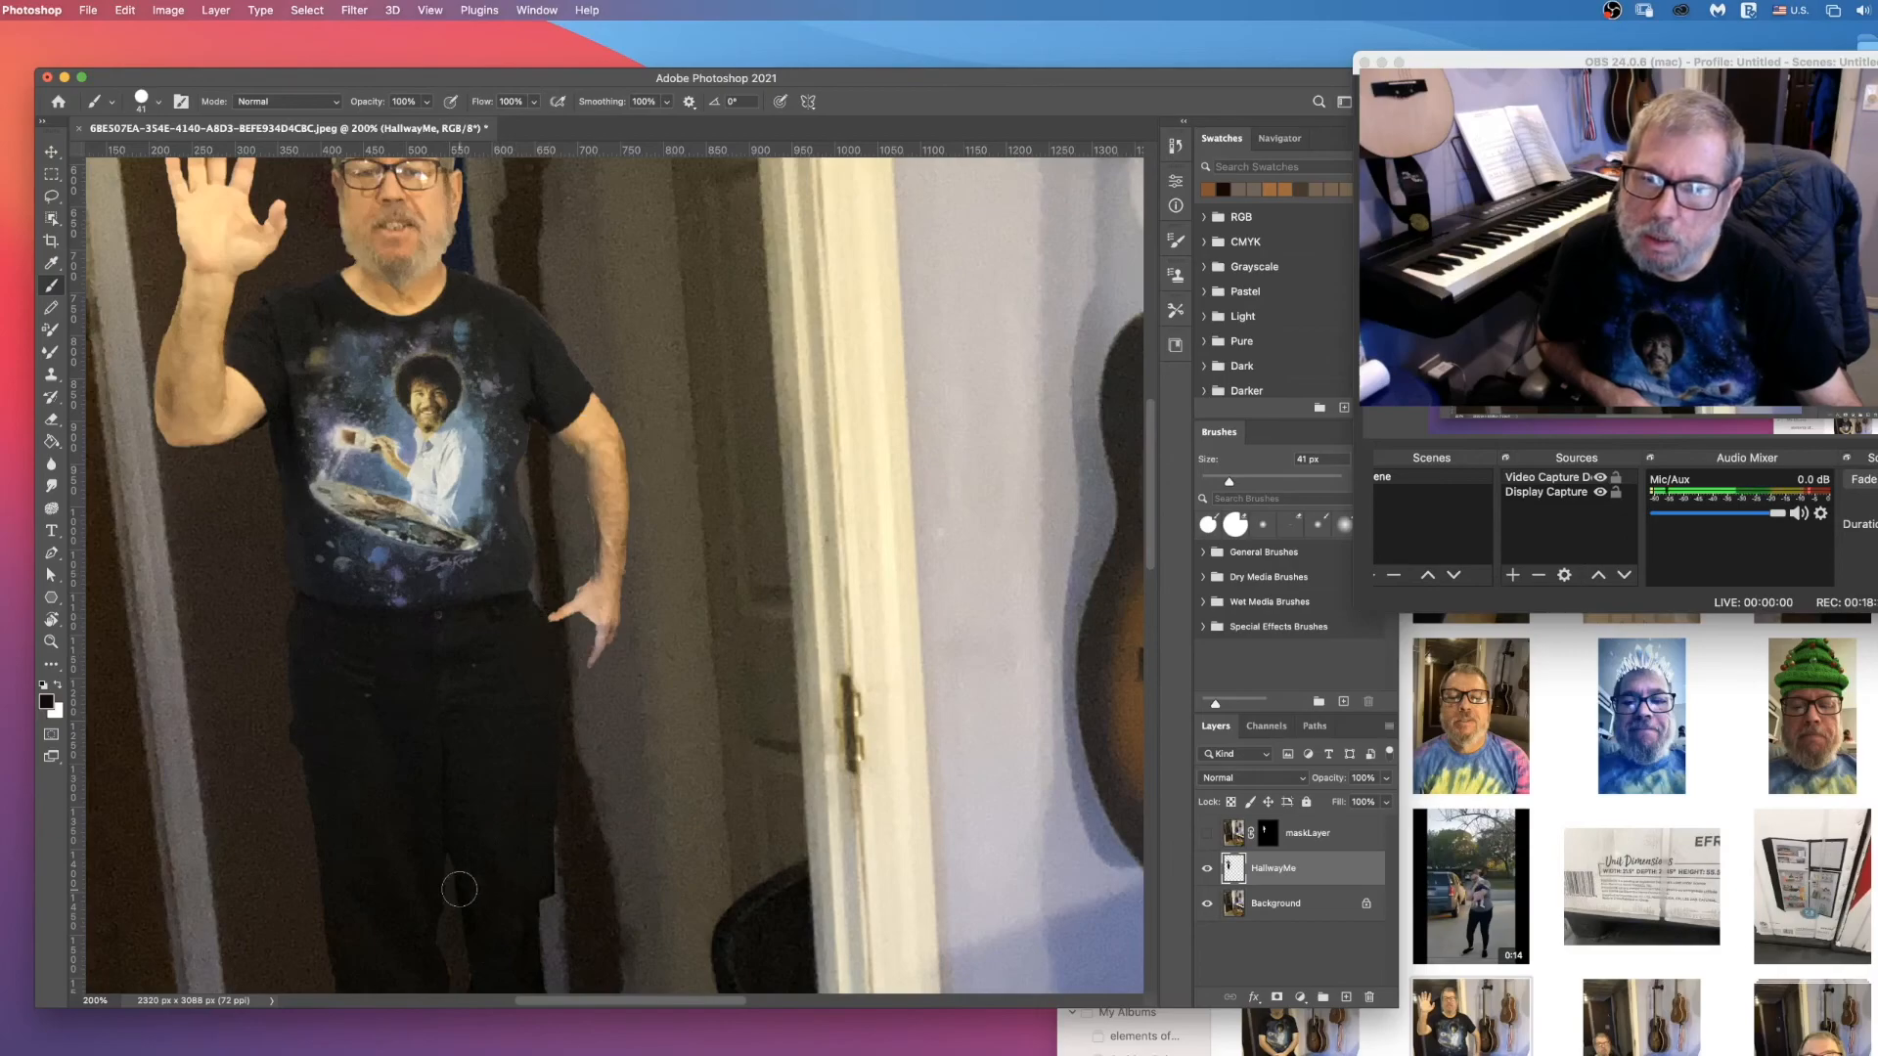
Step: Check the defringed outline of the man from legs to head, and show maskLayer again
scroll(434, 675, down, 5)
scroll(433, 680, up, 4)
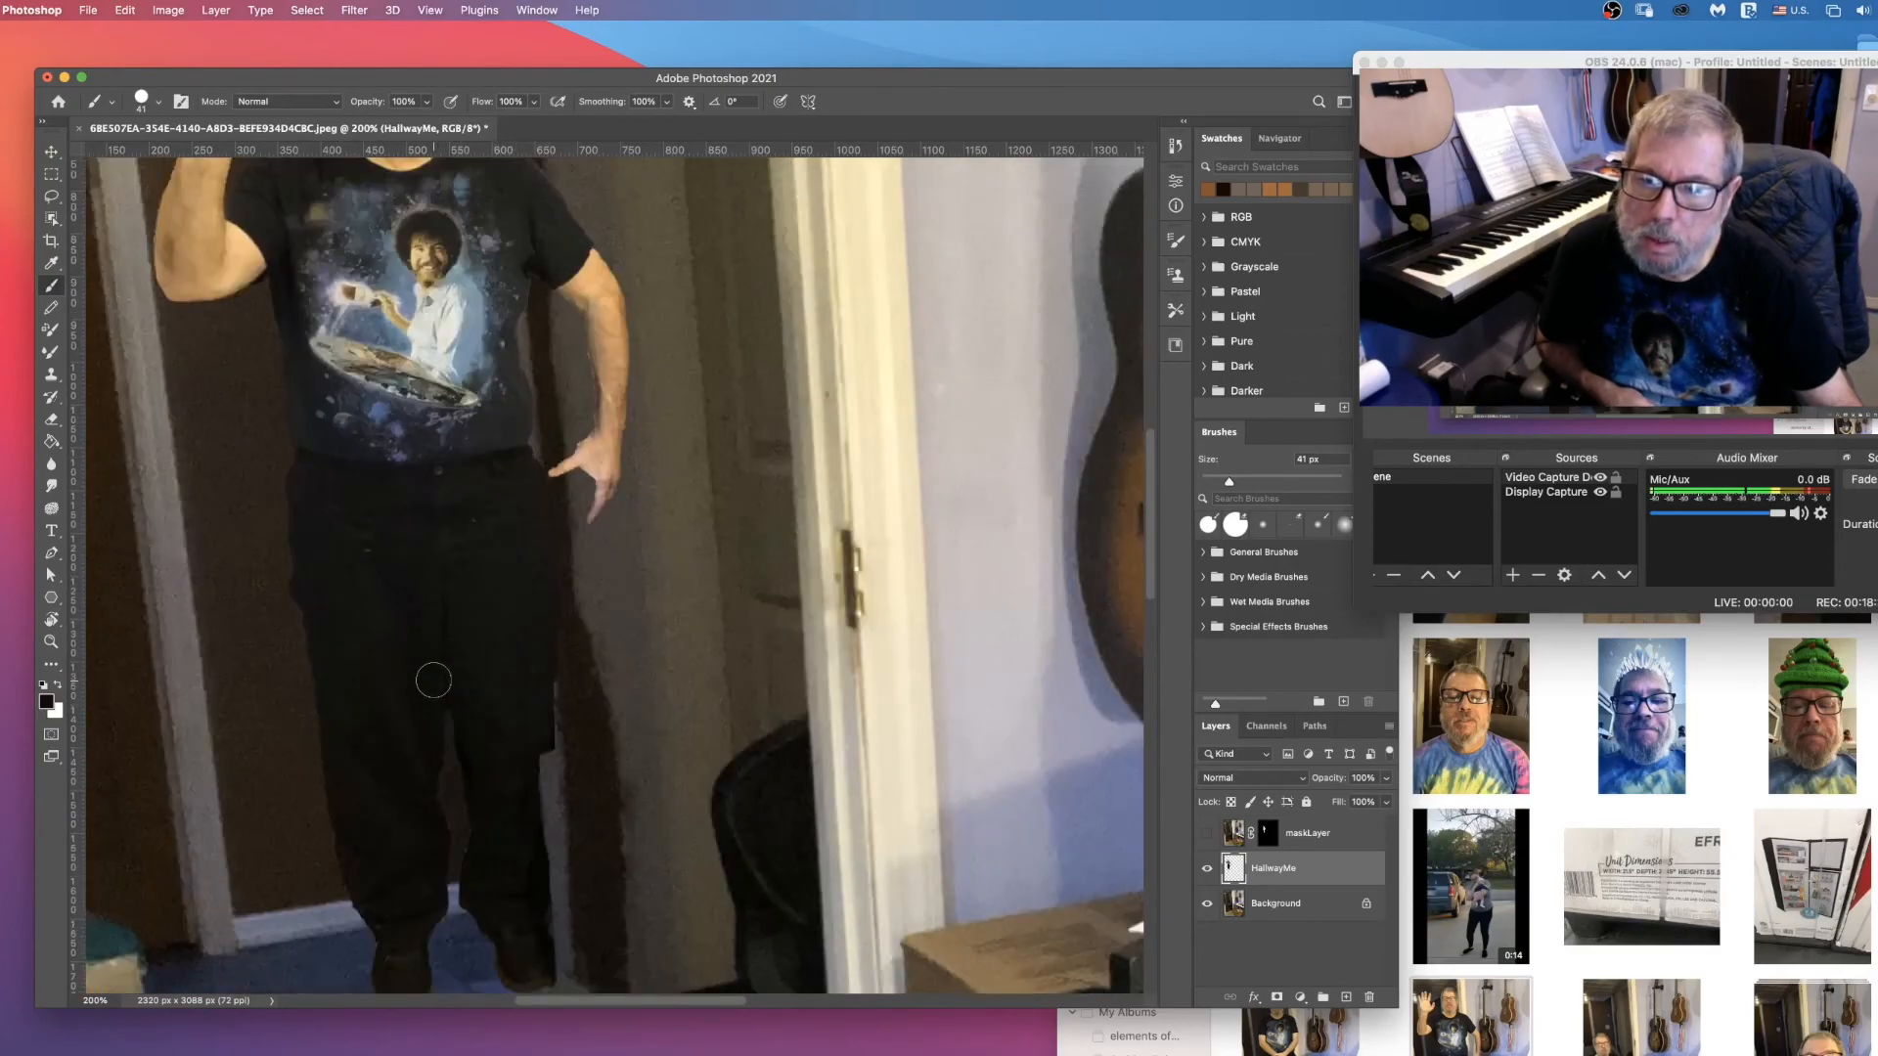
scroll(433, 680, up, 4)
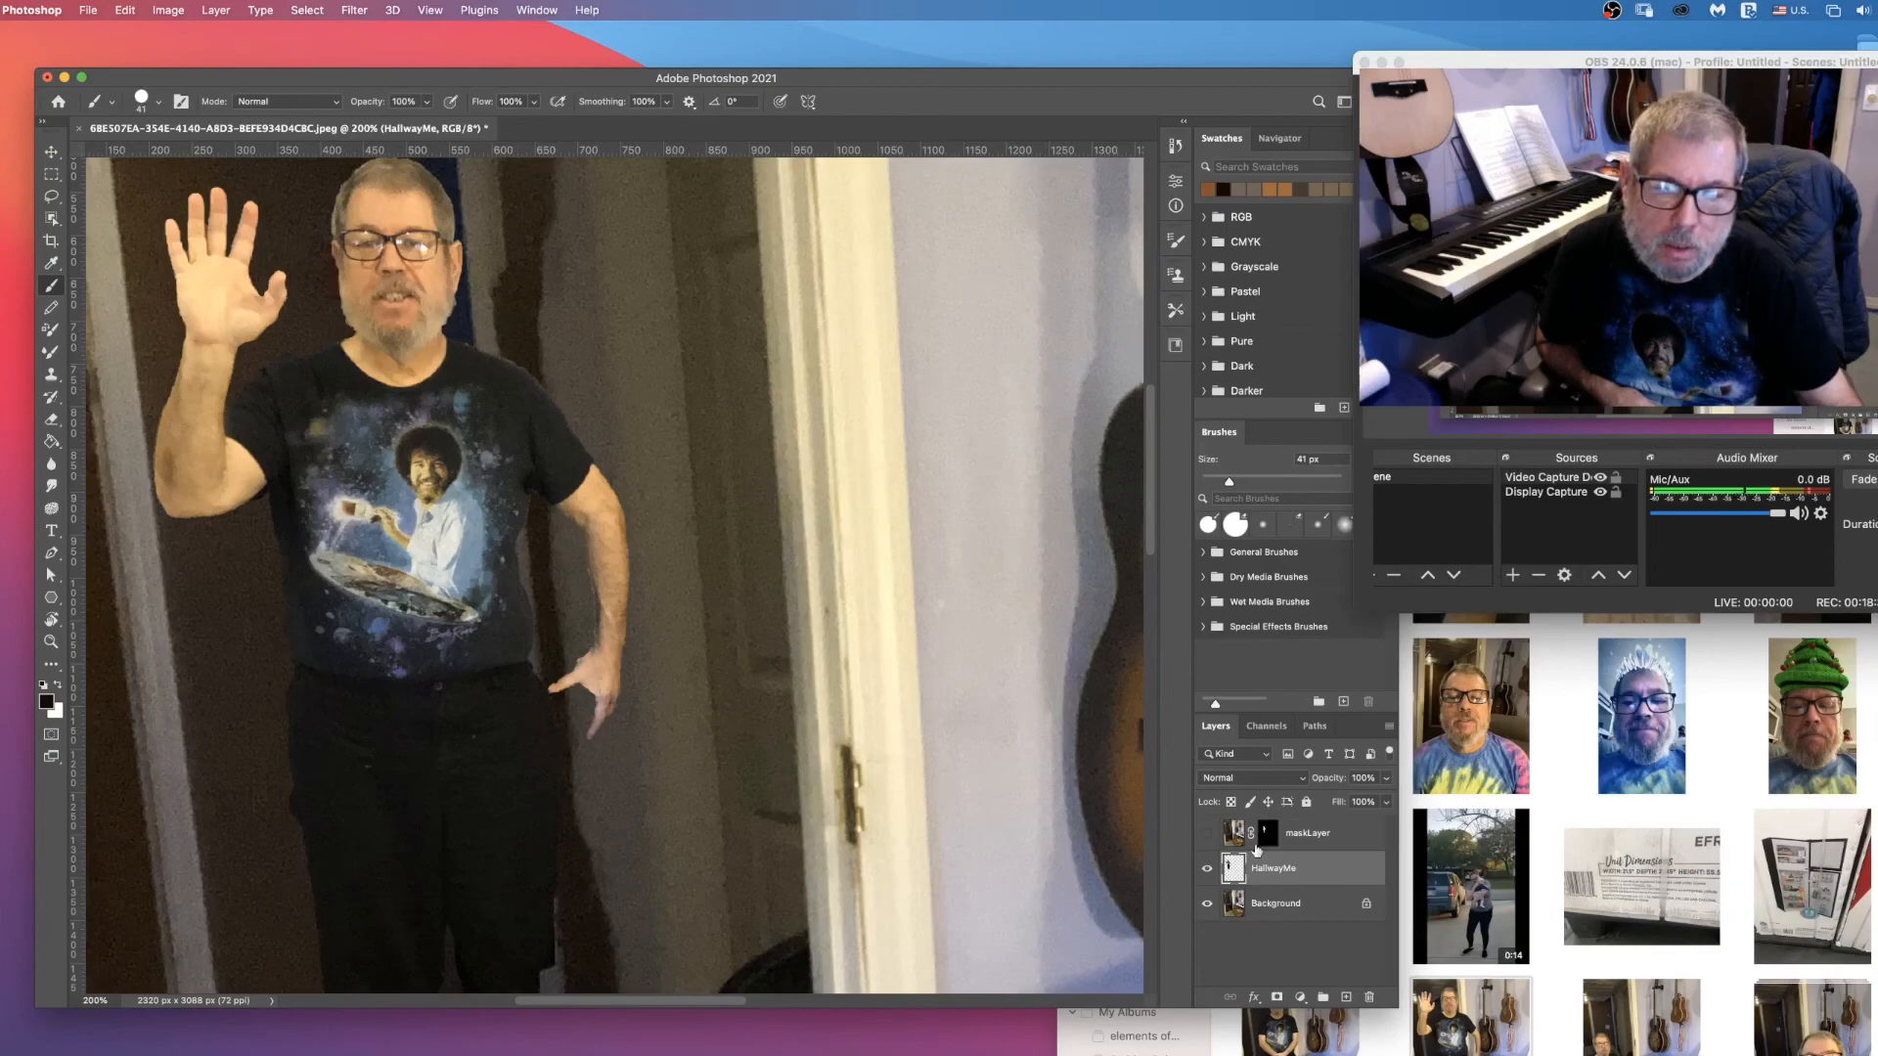
click(1208, 834)
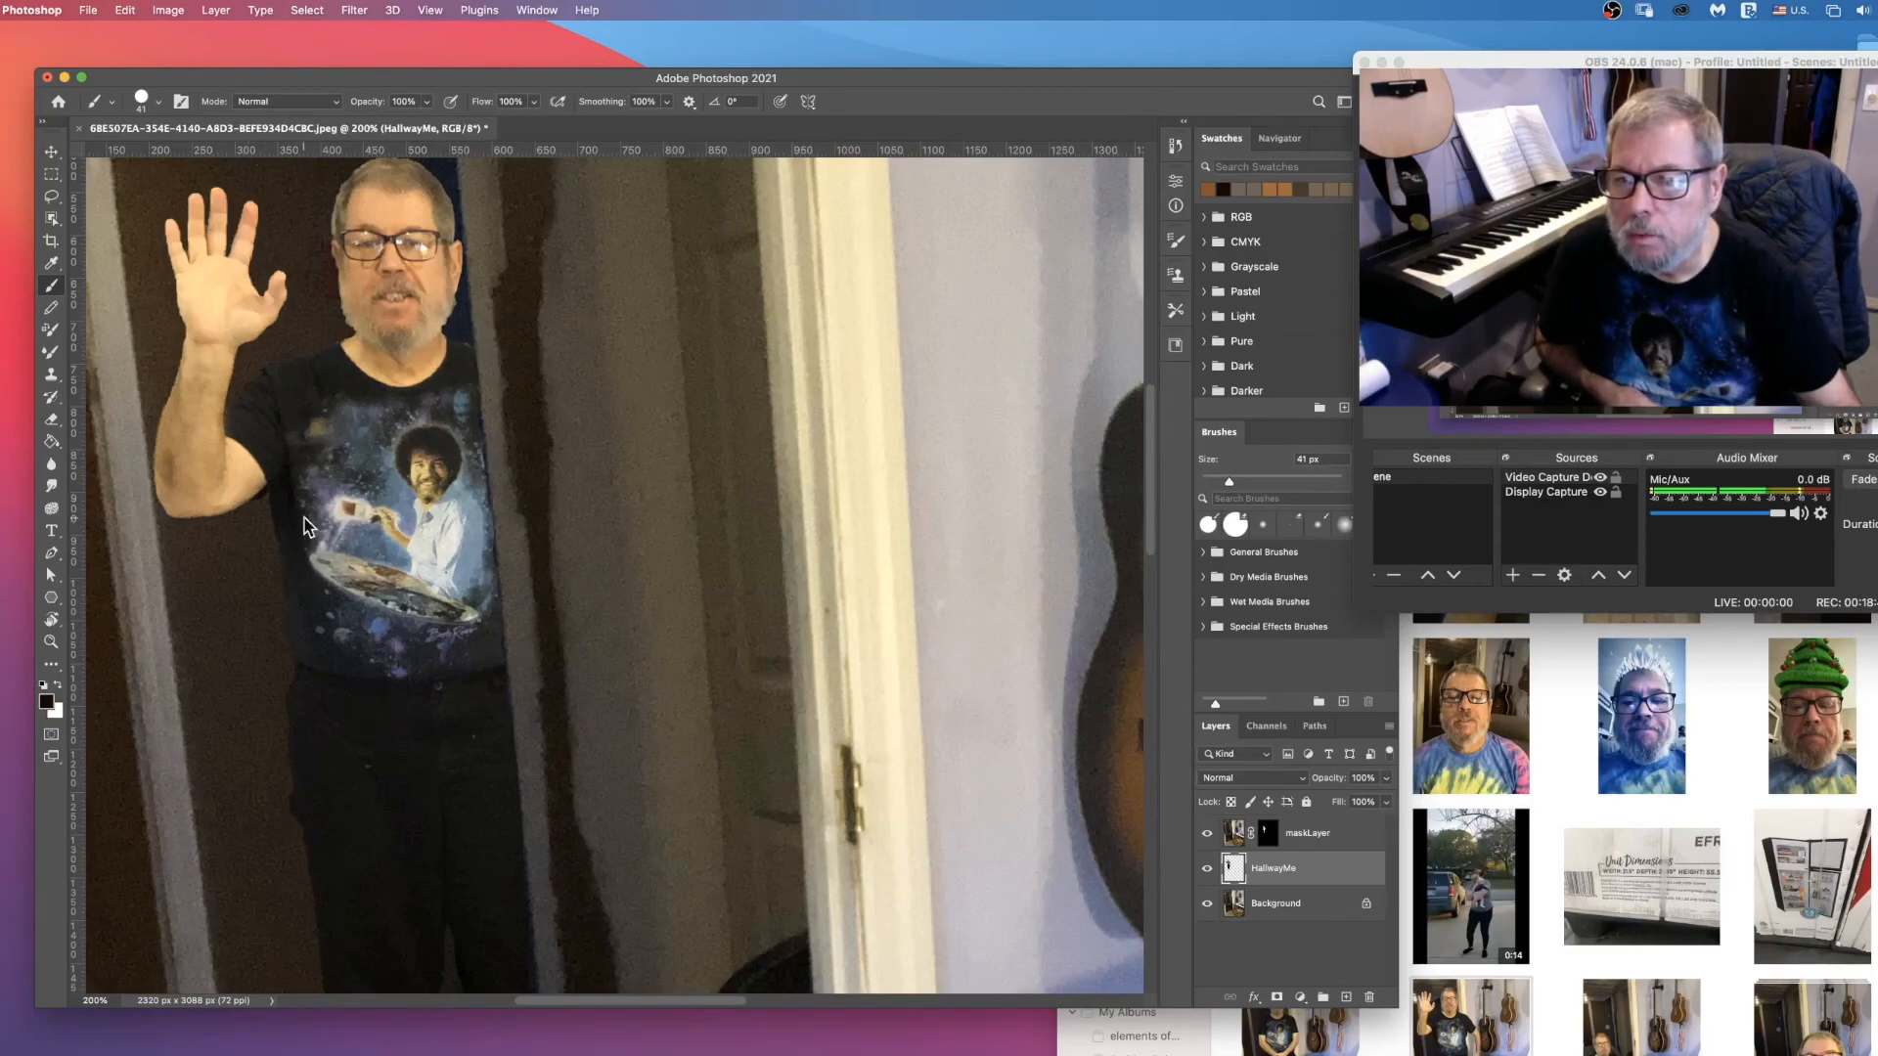
Step: Erase the light fringe along the top of the man's shoulder on the HallwayMe layer with a 12 px Eraser
click(49, 645)
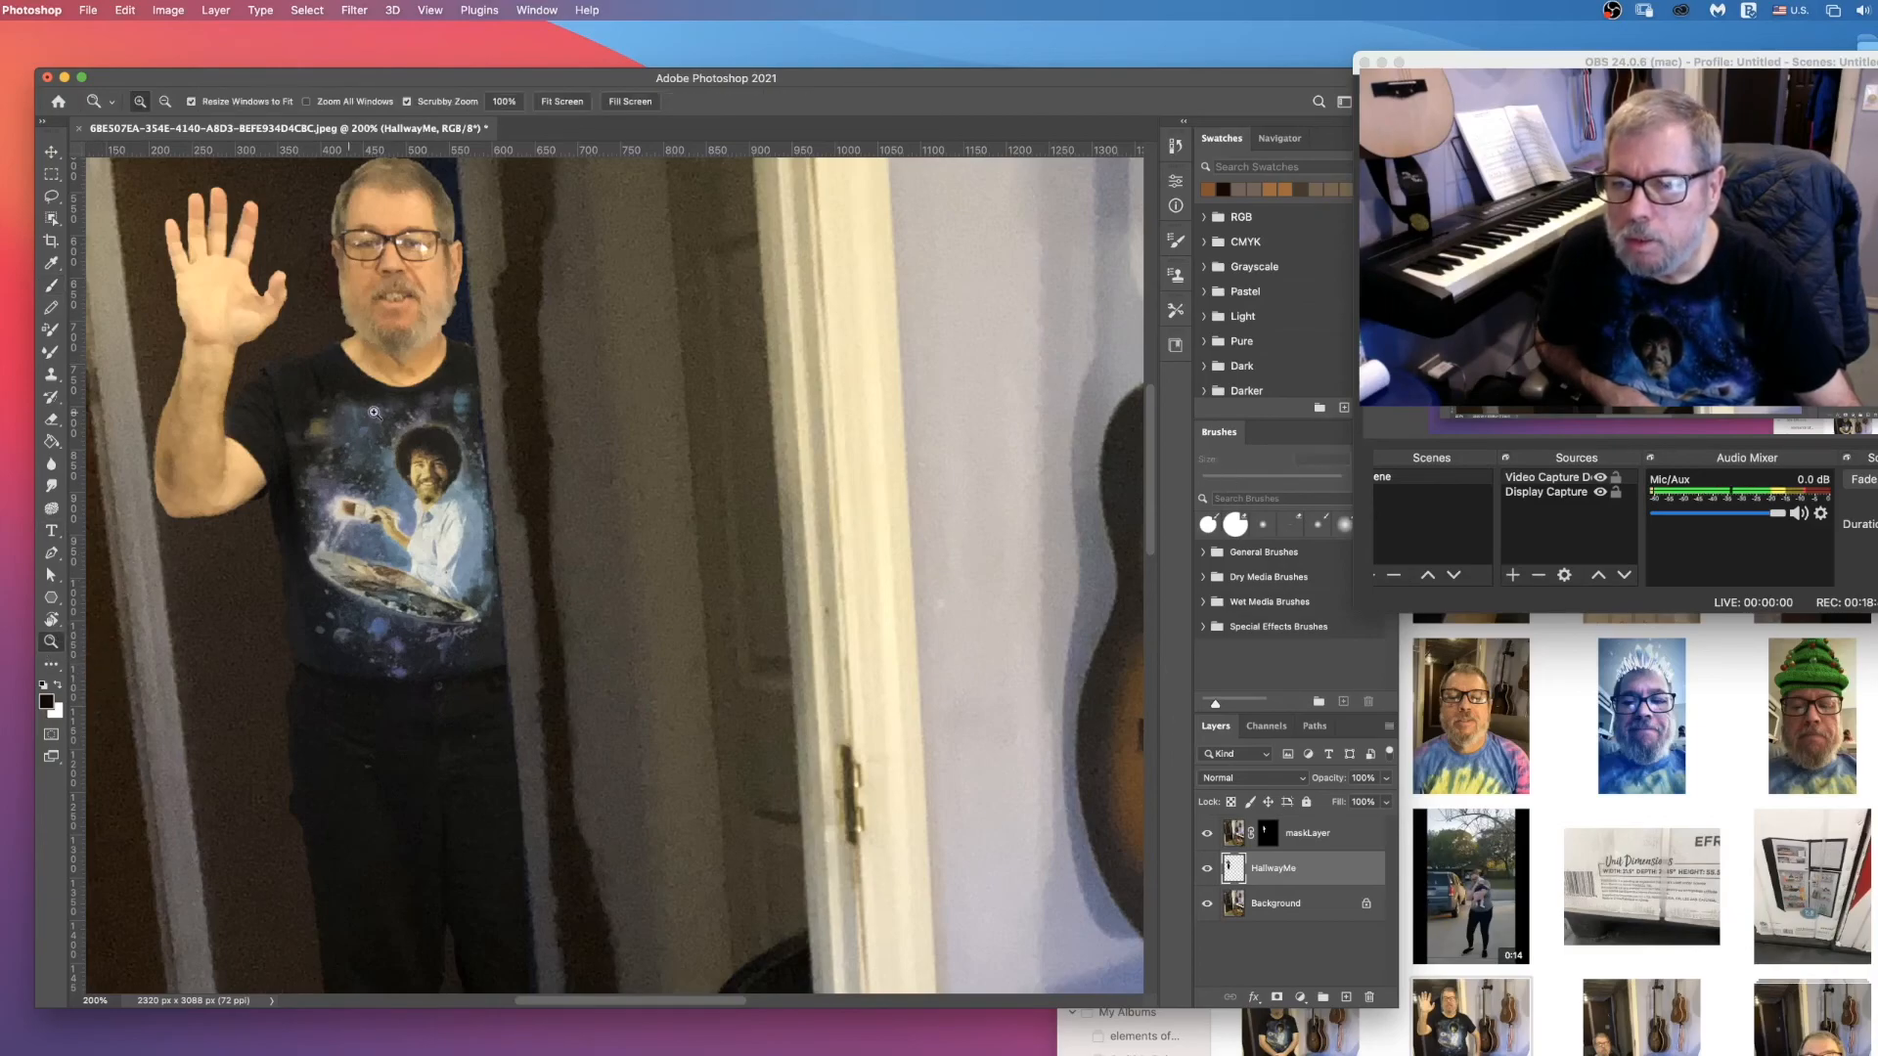
click(464, 353)
click(464, 353)
click(465, 353)
click(464, 353)
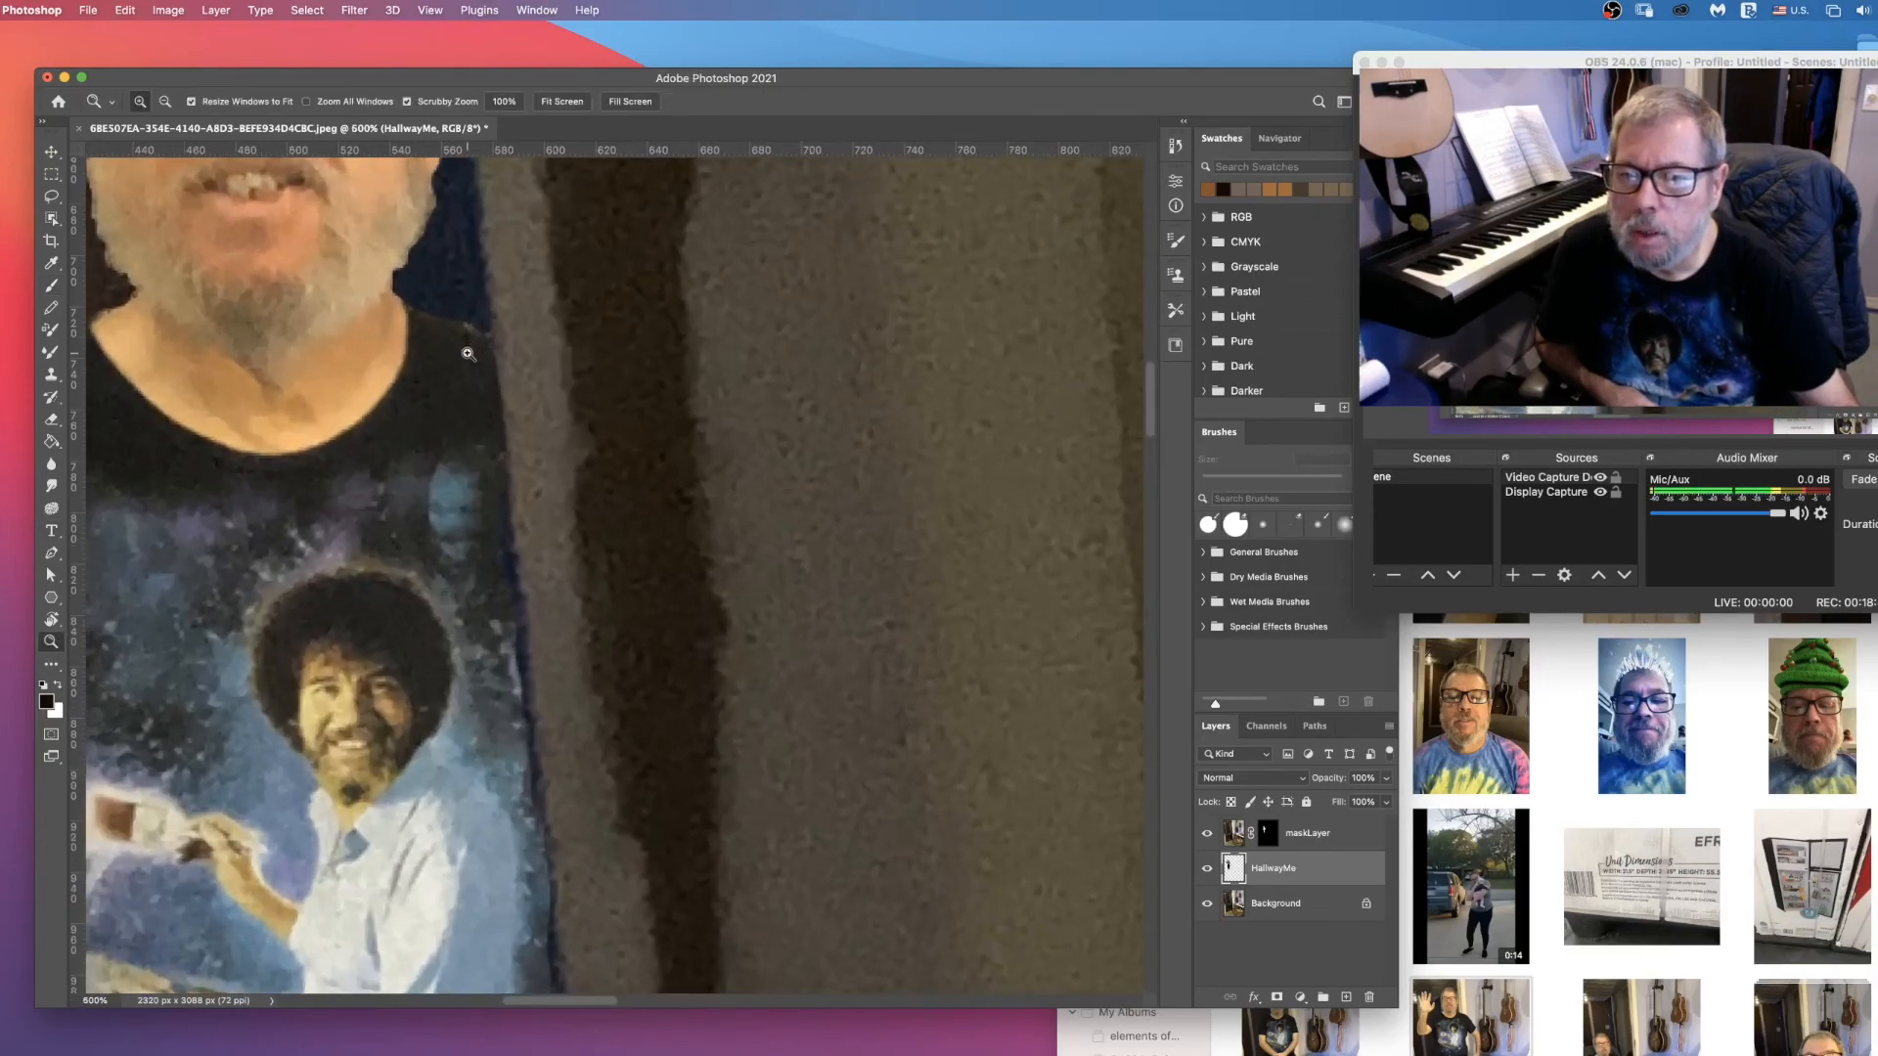
click(464, 353)
click(464, 353)
click(465, 353)
click(52, 420)
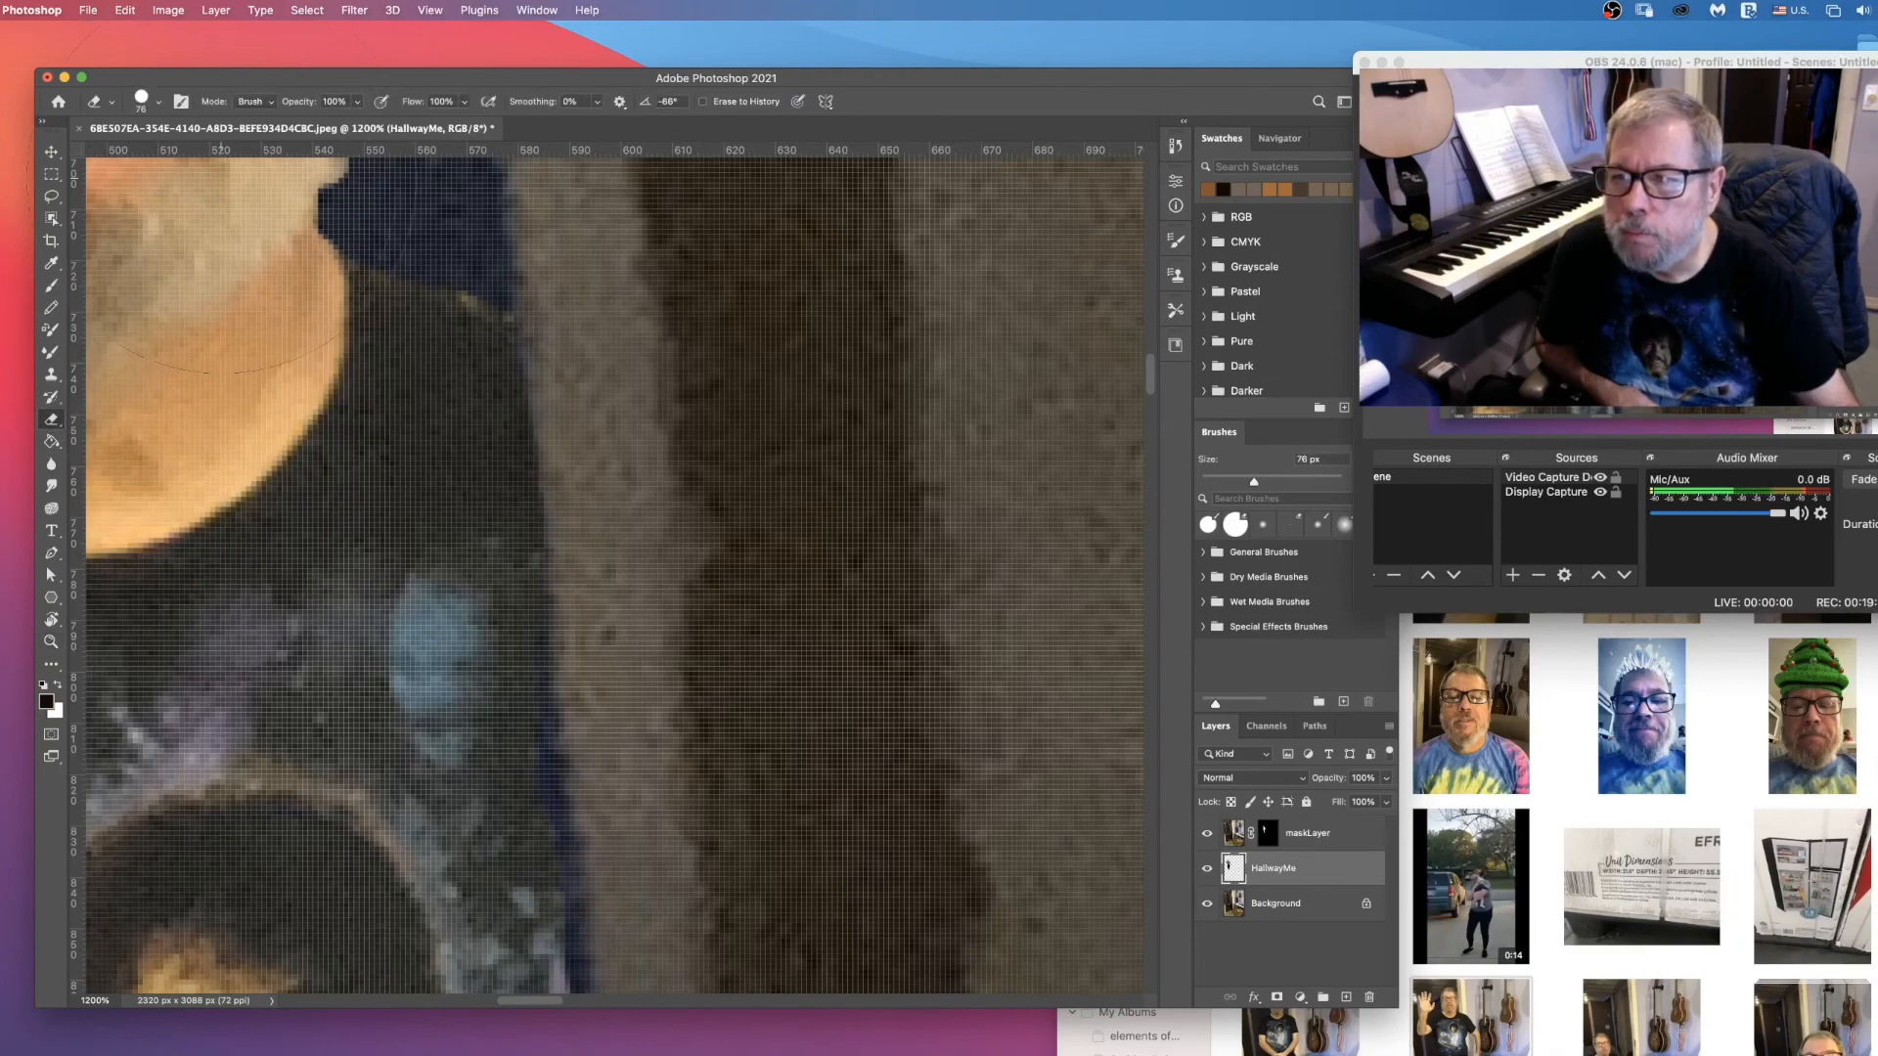
click(158, 102)
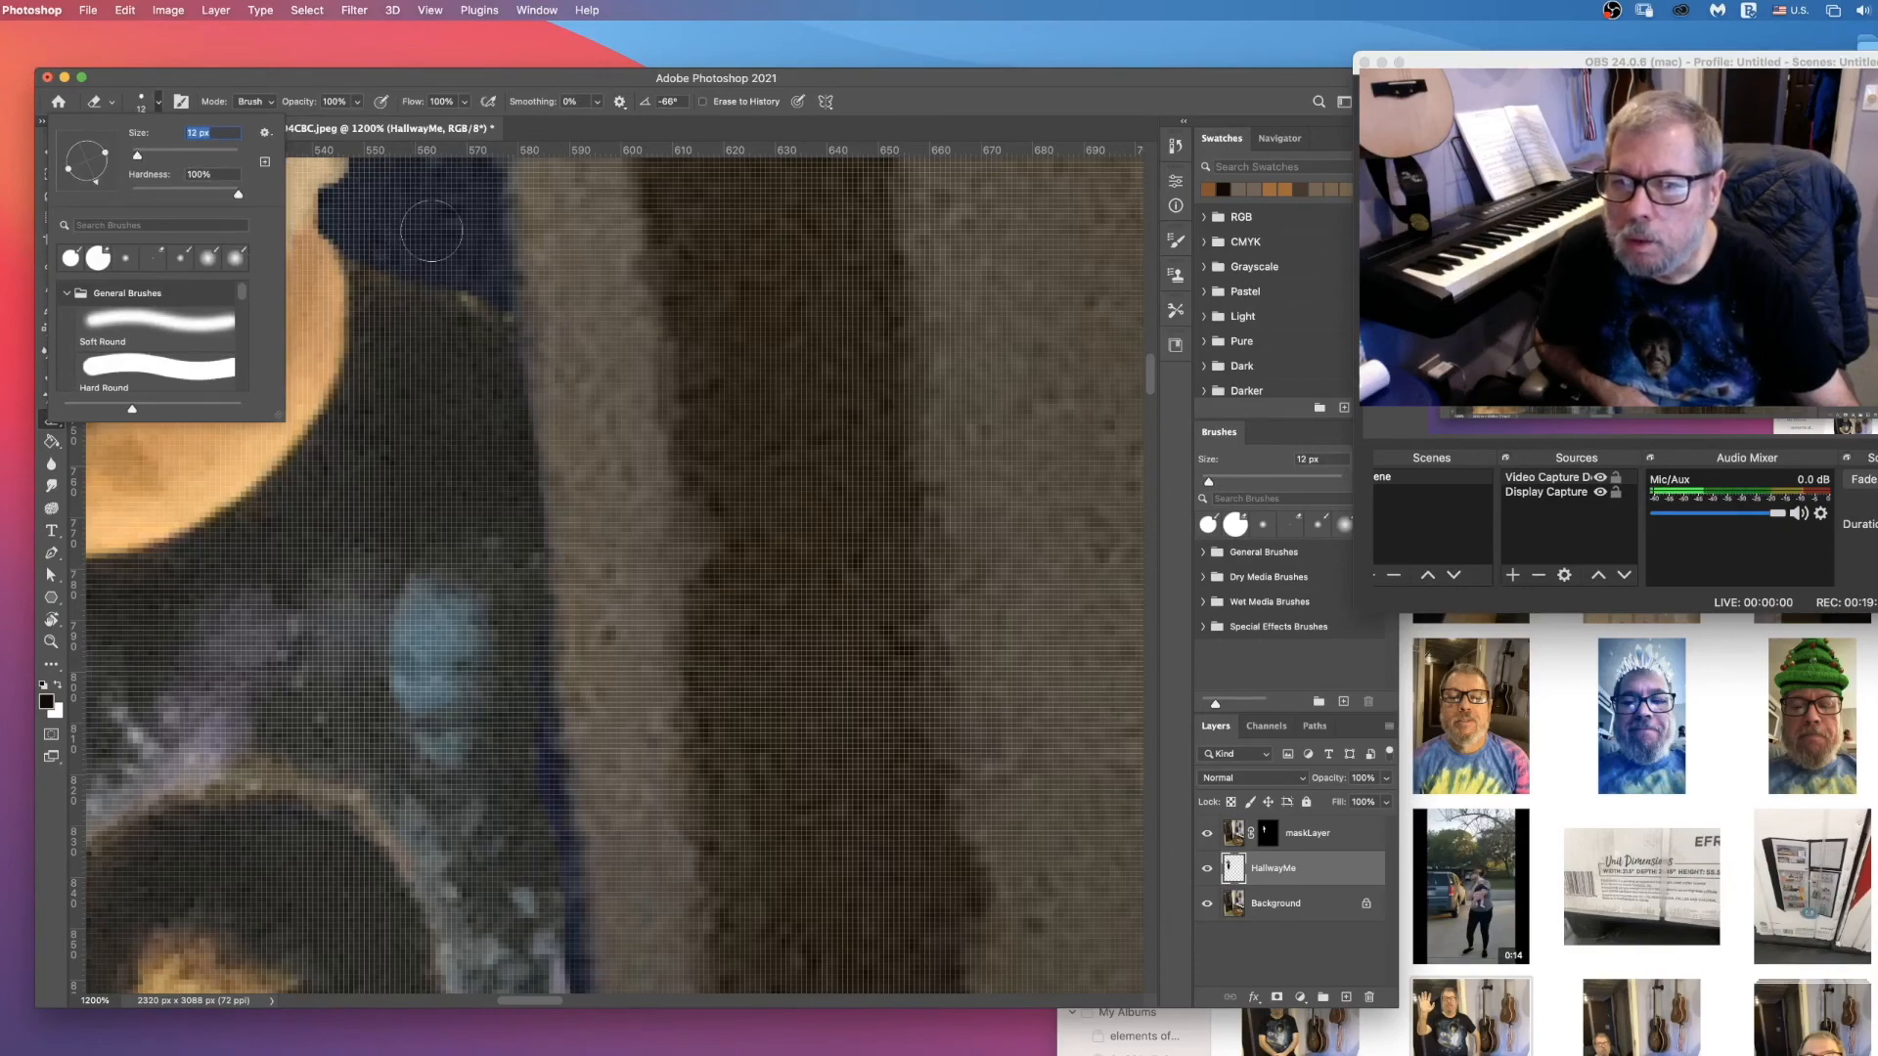
click(478, 275)
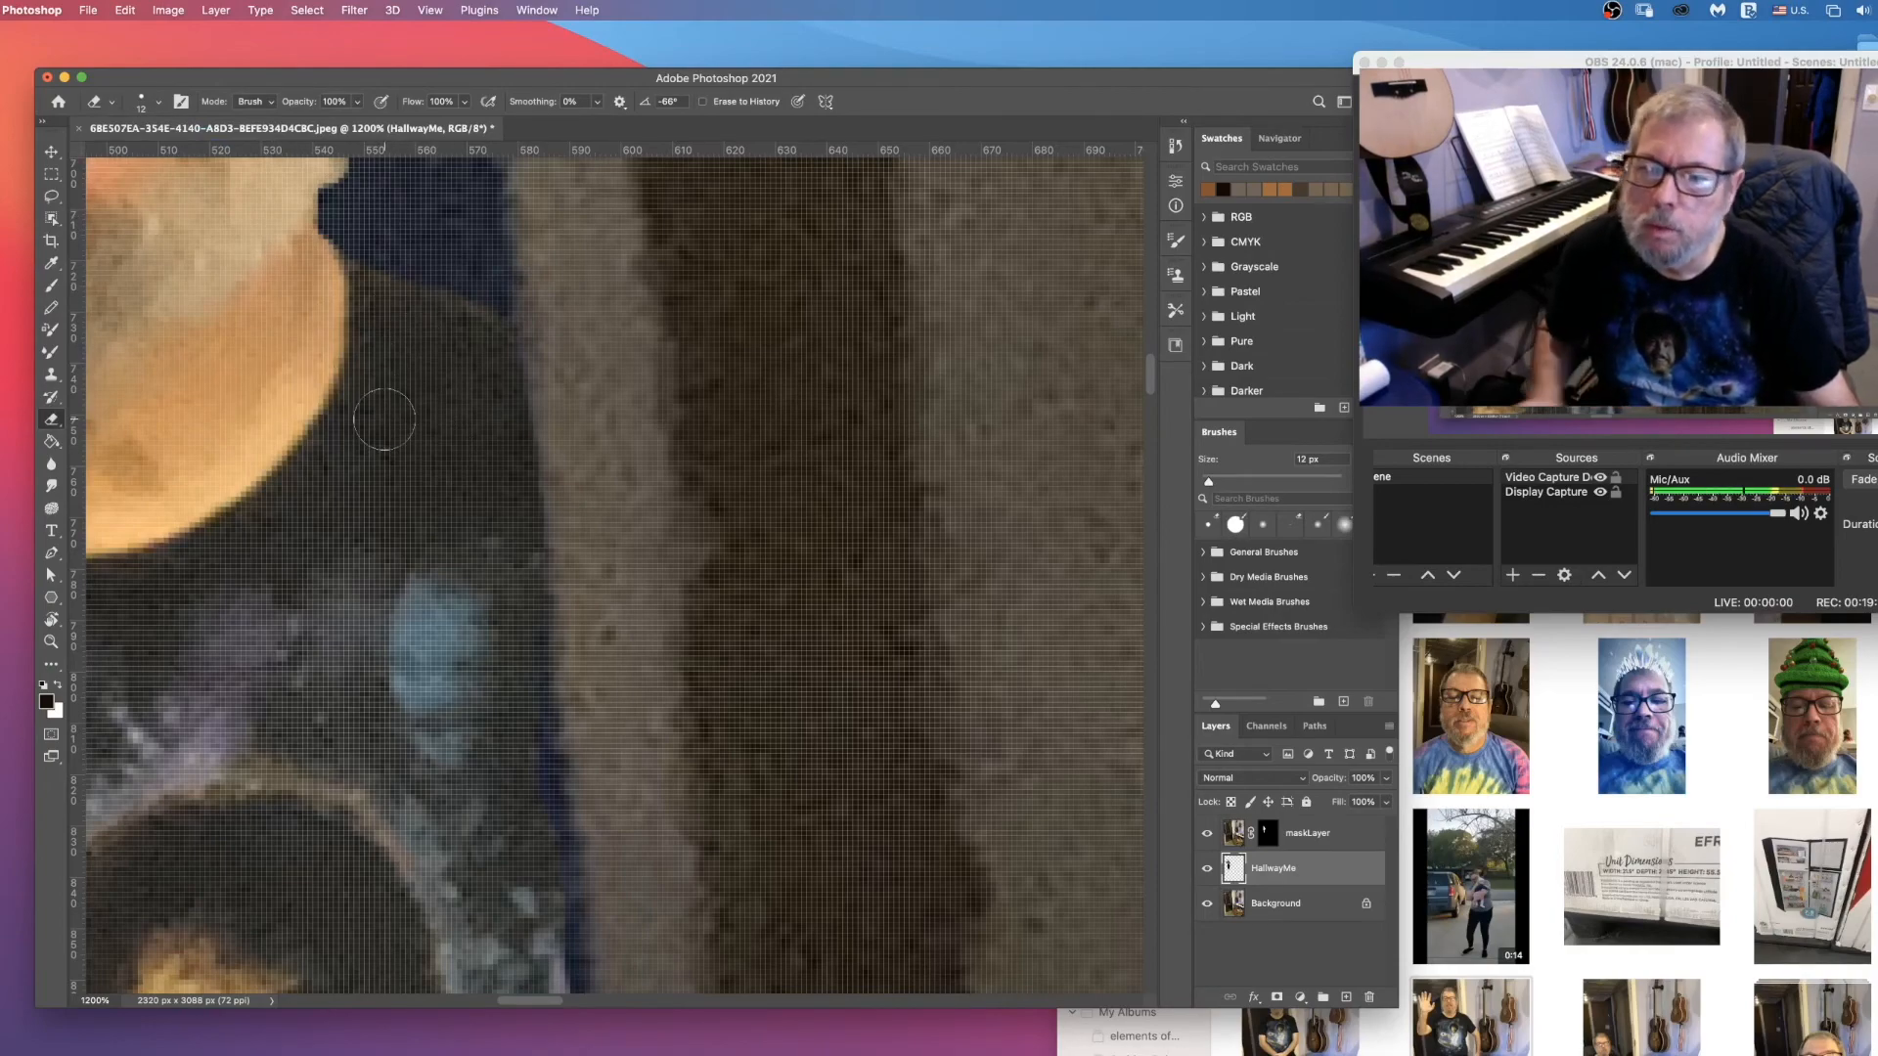
Step: Target maskLayer's mask and paint black with an 11 px Brush on the blue fringe along the shirt's edge at the wall corner
scroll(480, 673, down, 10)
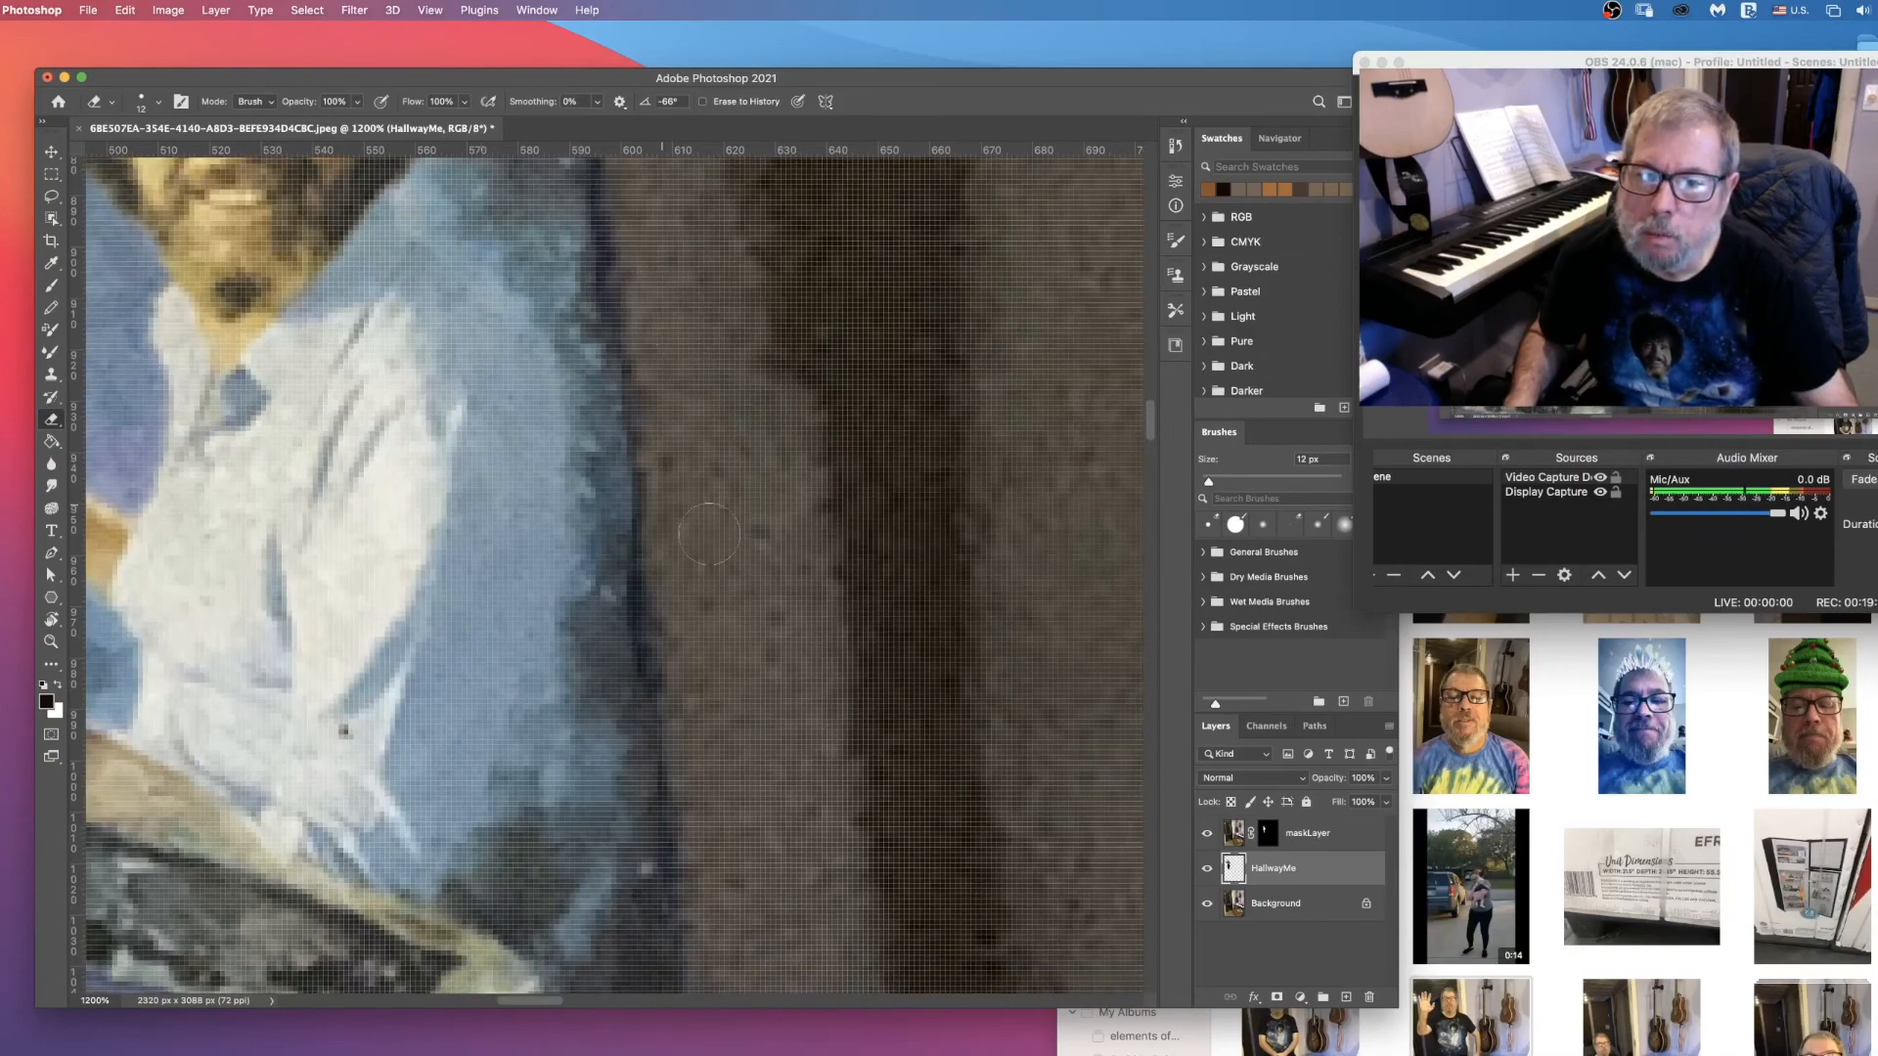
click(1268, 836)
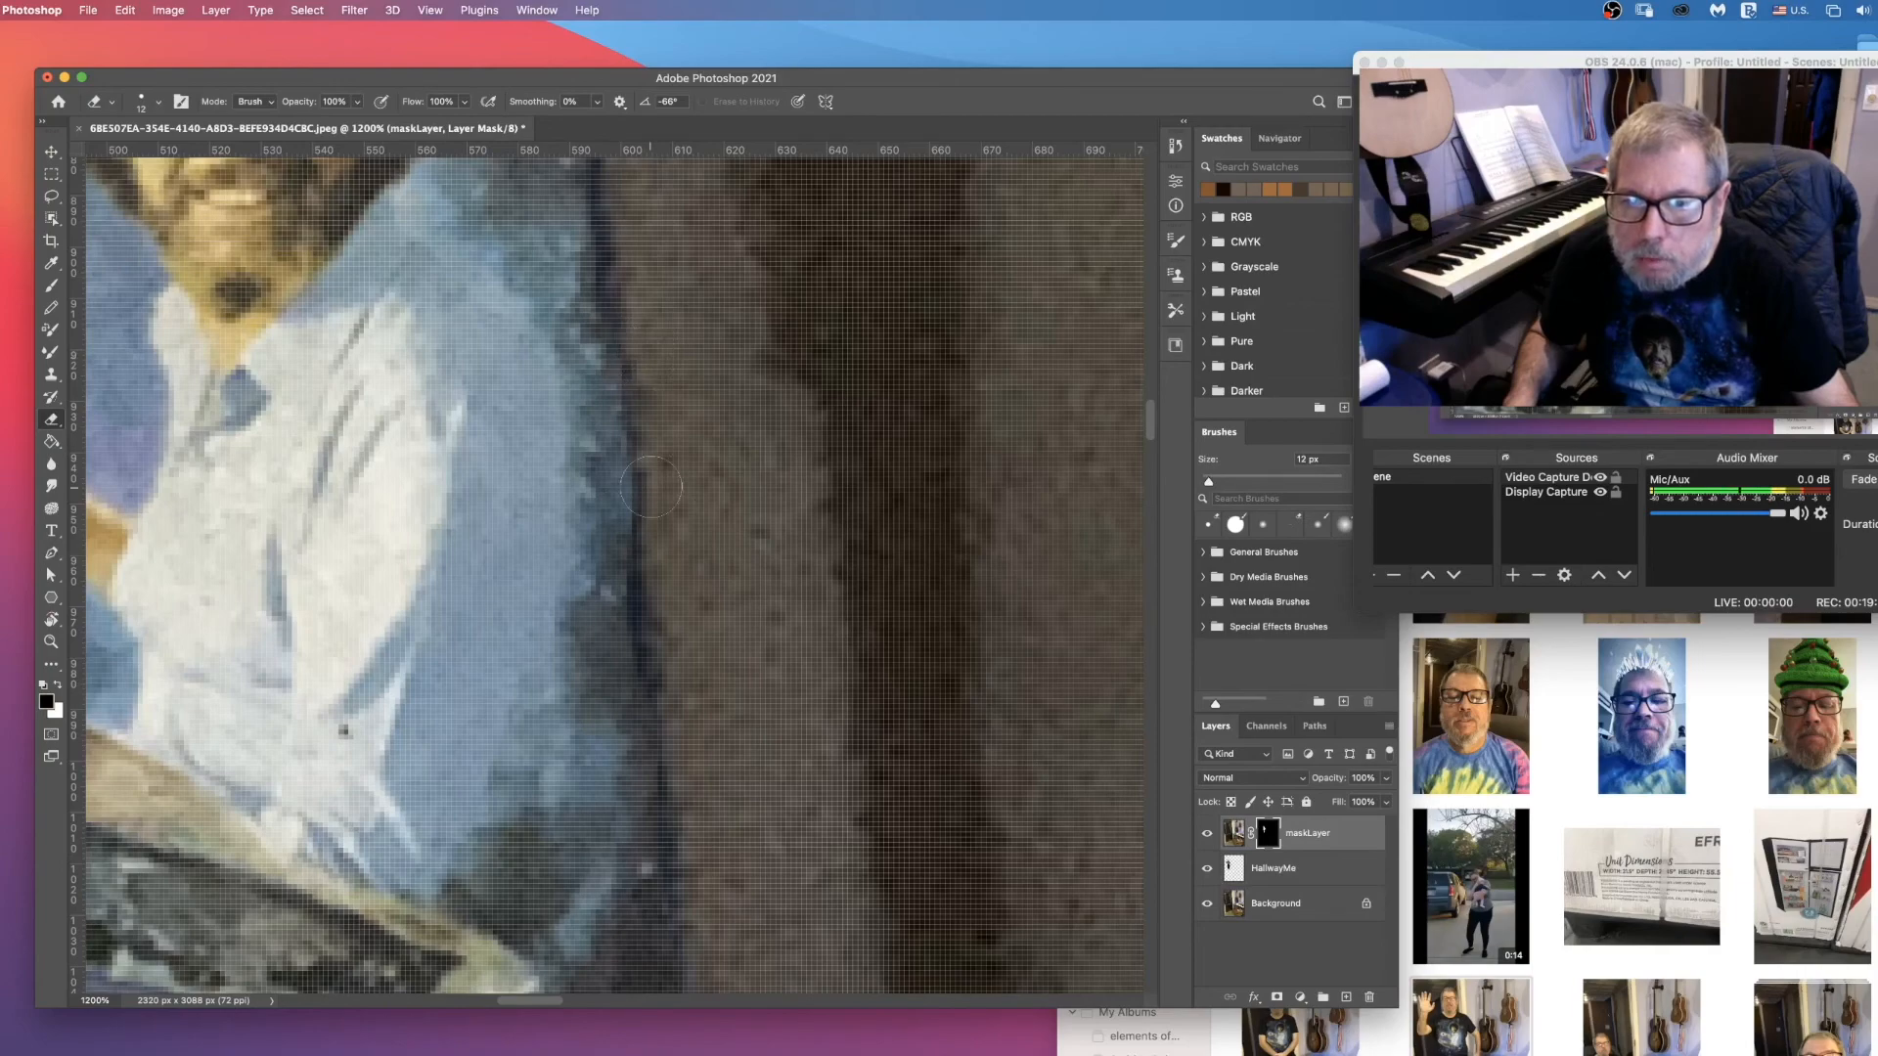
scroll(711, 771, down, 5)
scroll(644, 335, up, 4)
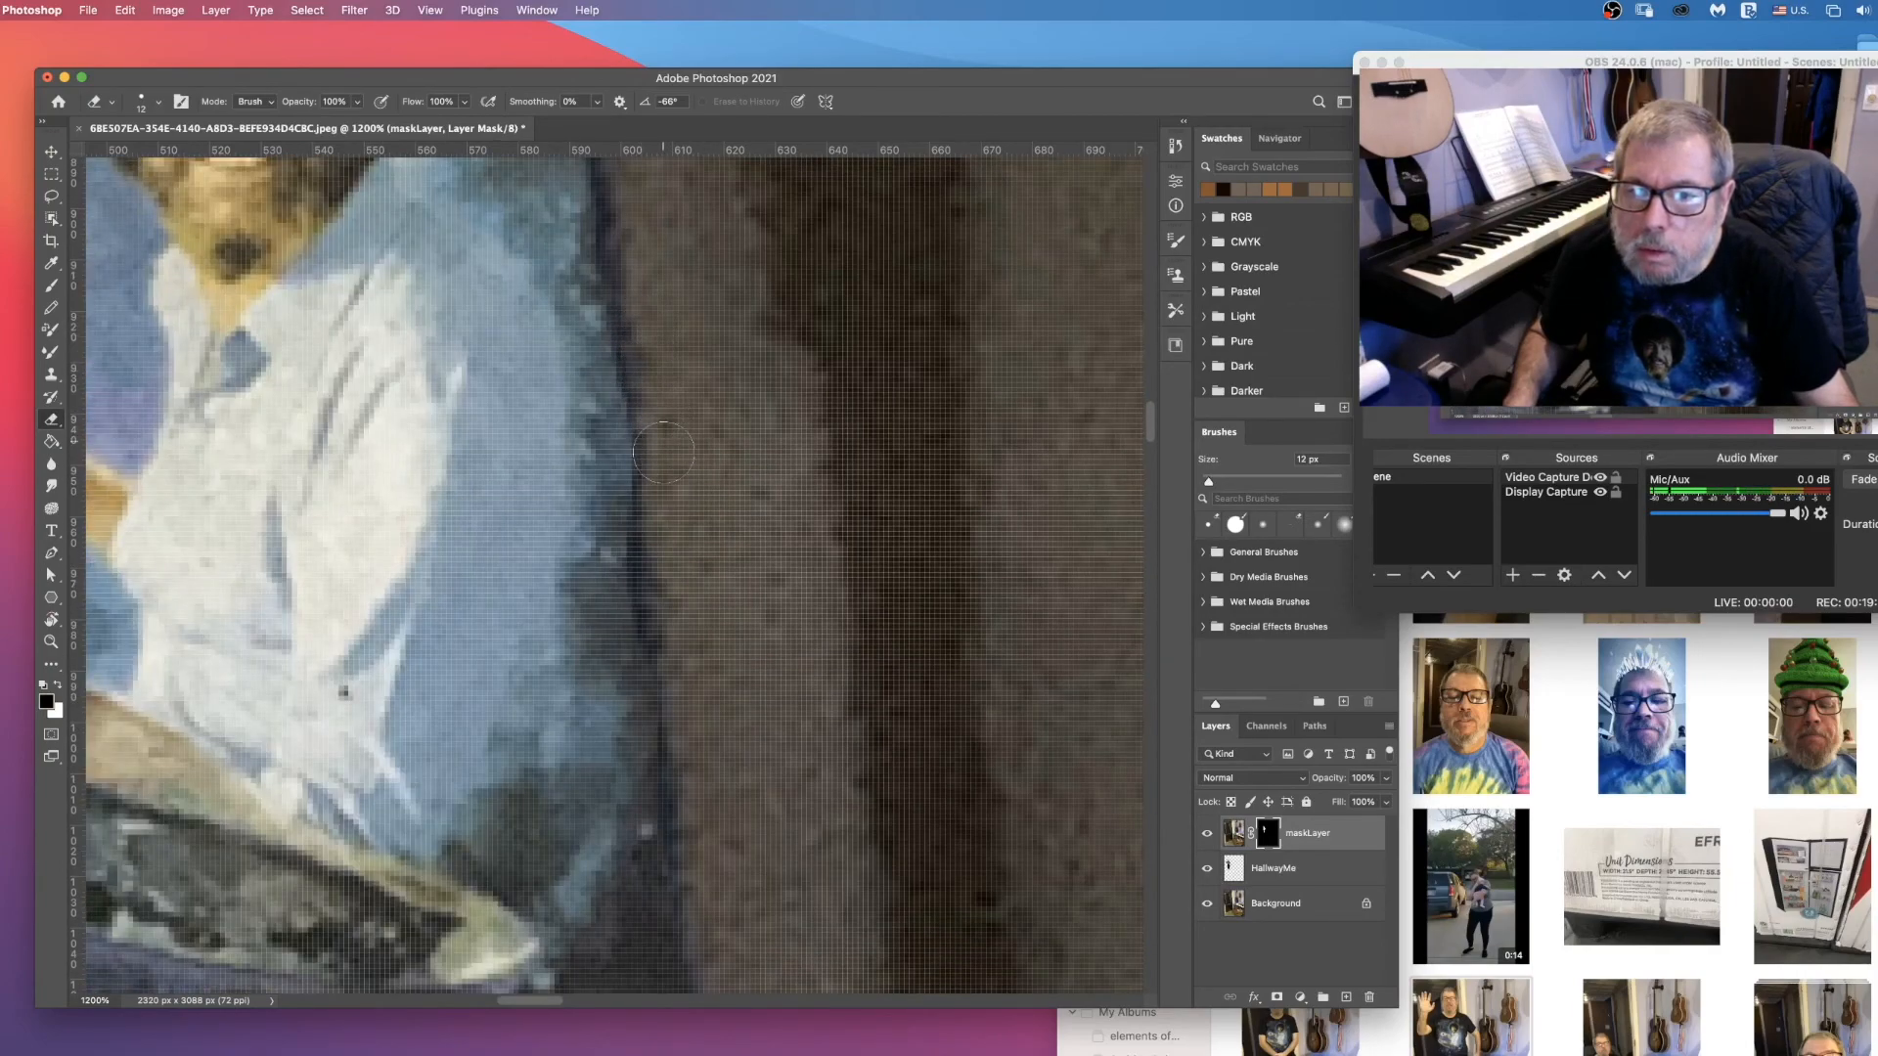
click(52, 285)
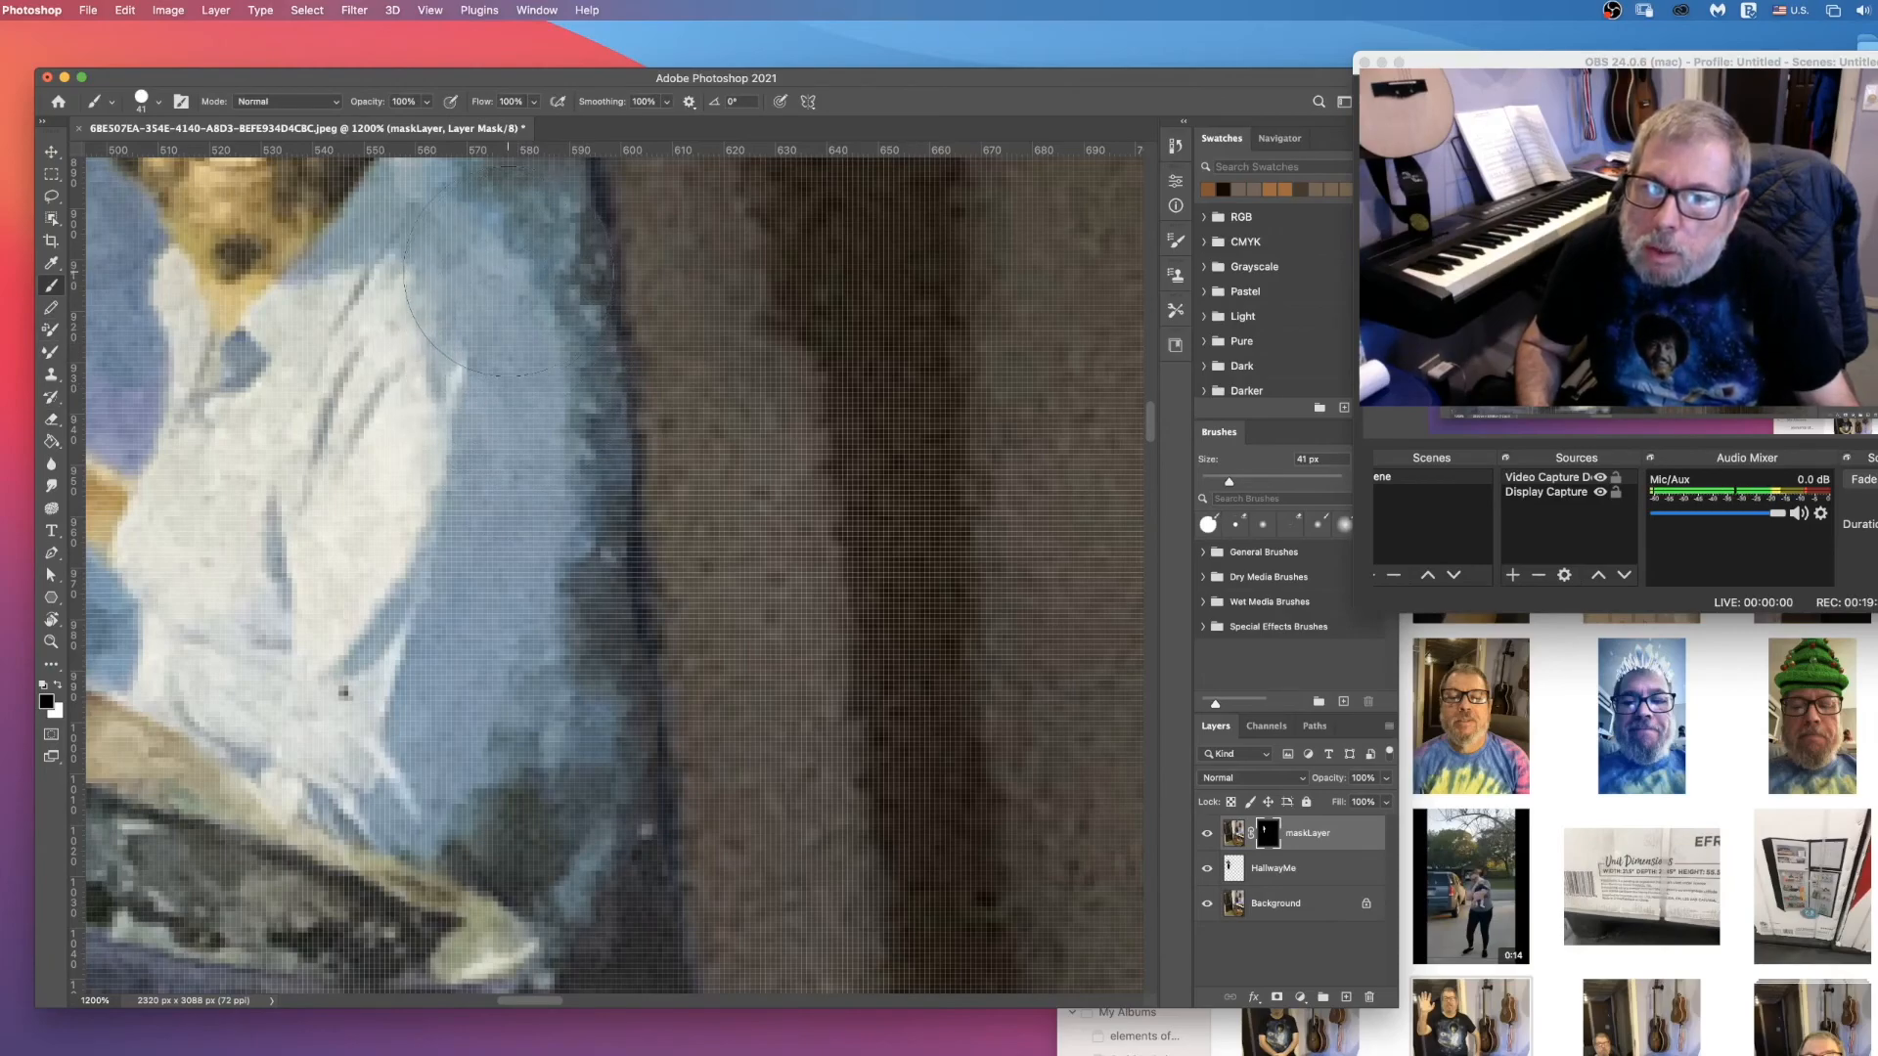
scroll(503, 292, up, 5)
scroll(460, 411, up, 4)
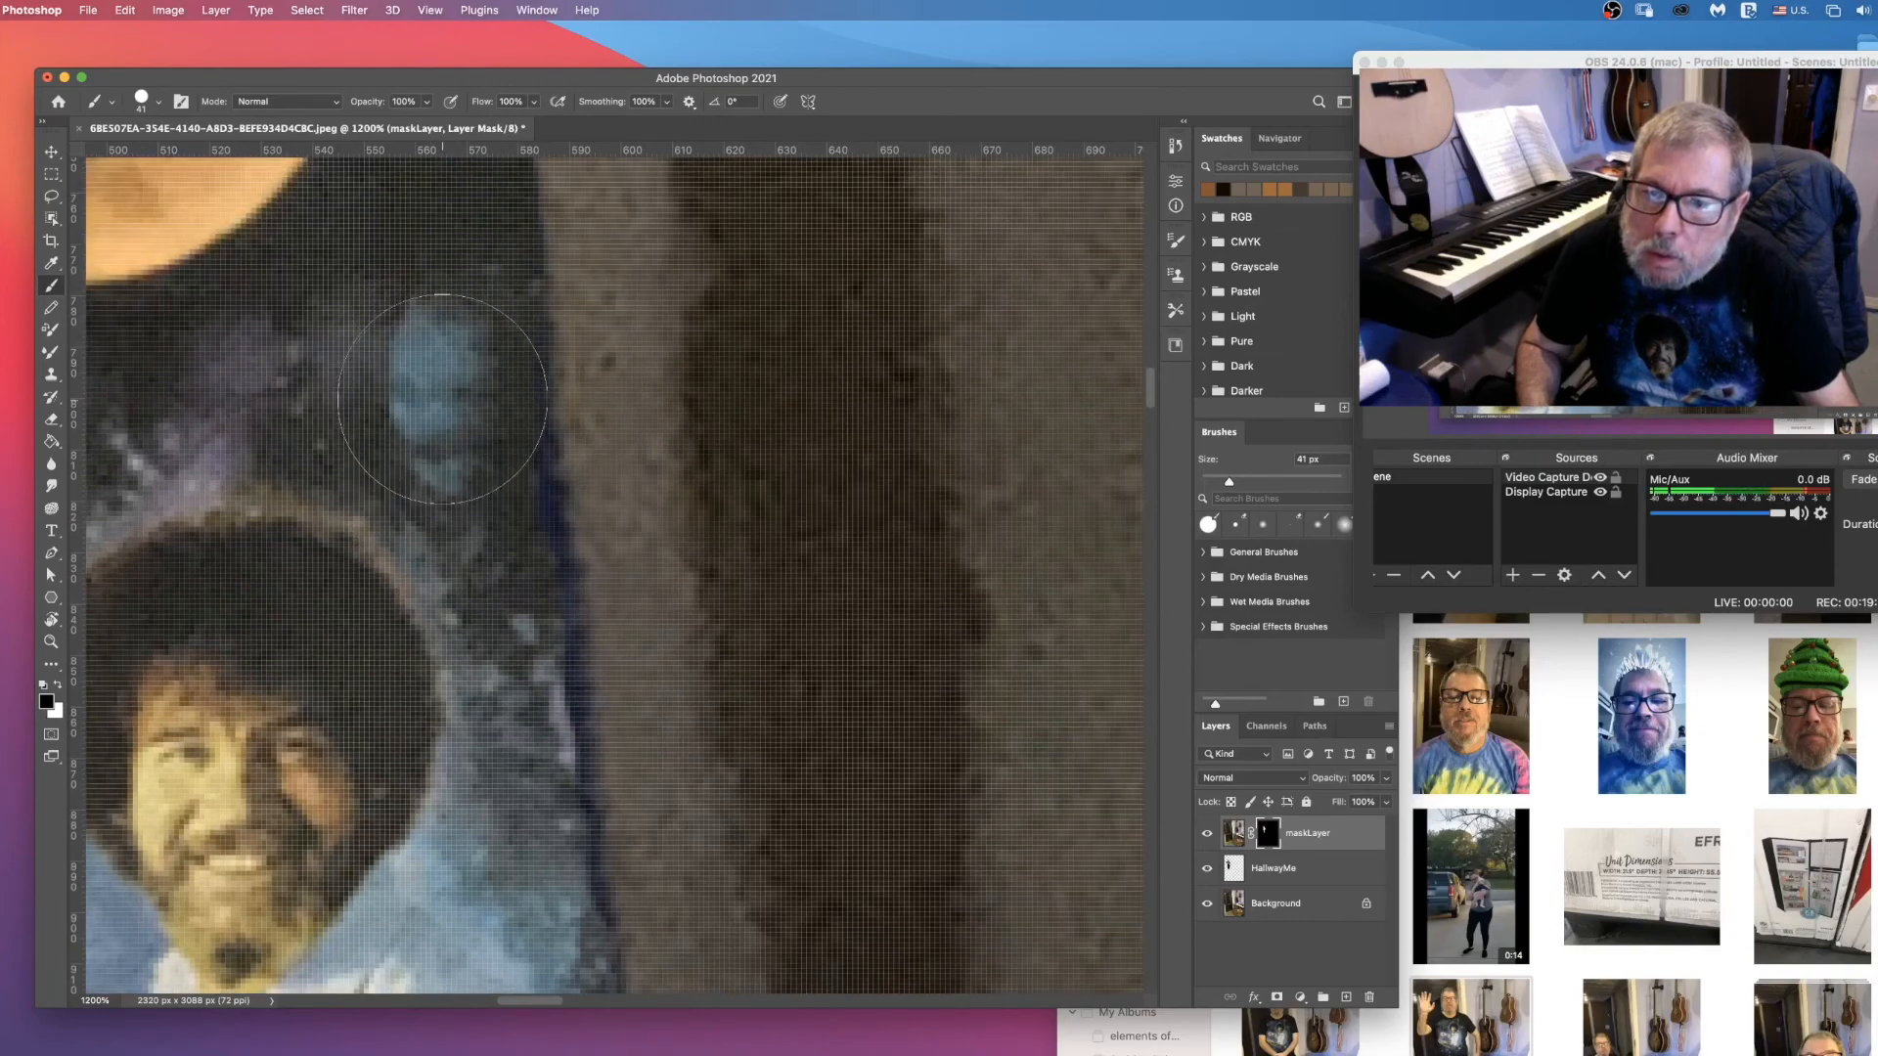
click(144, 98)
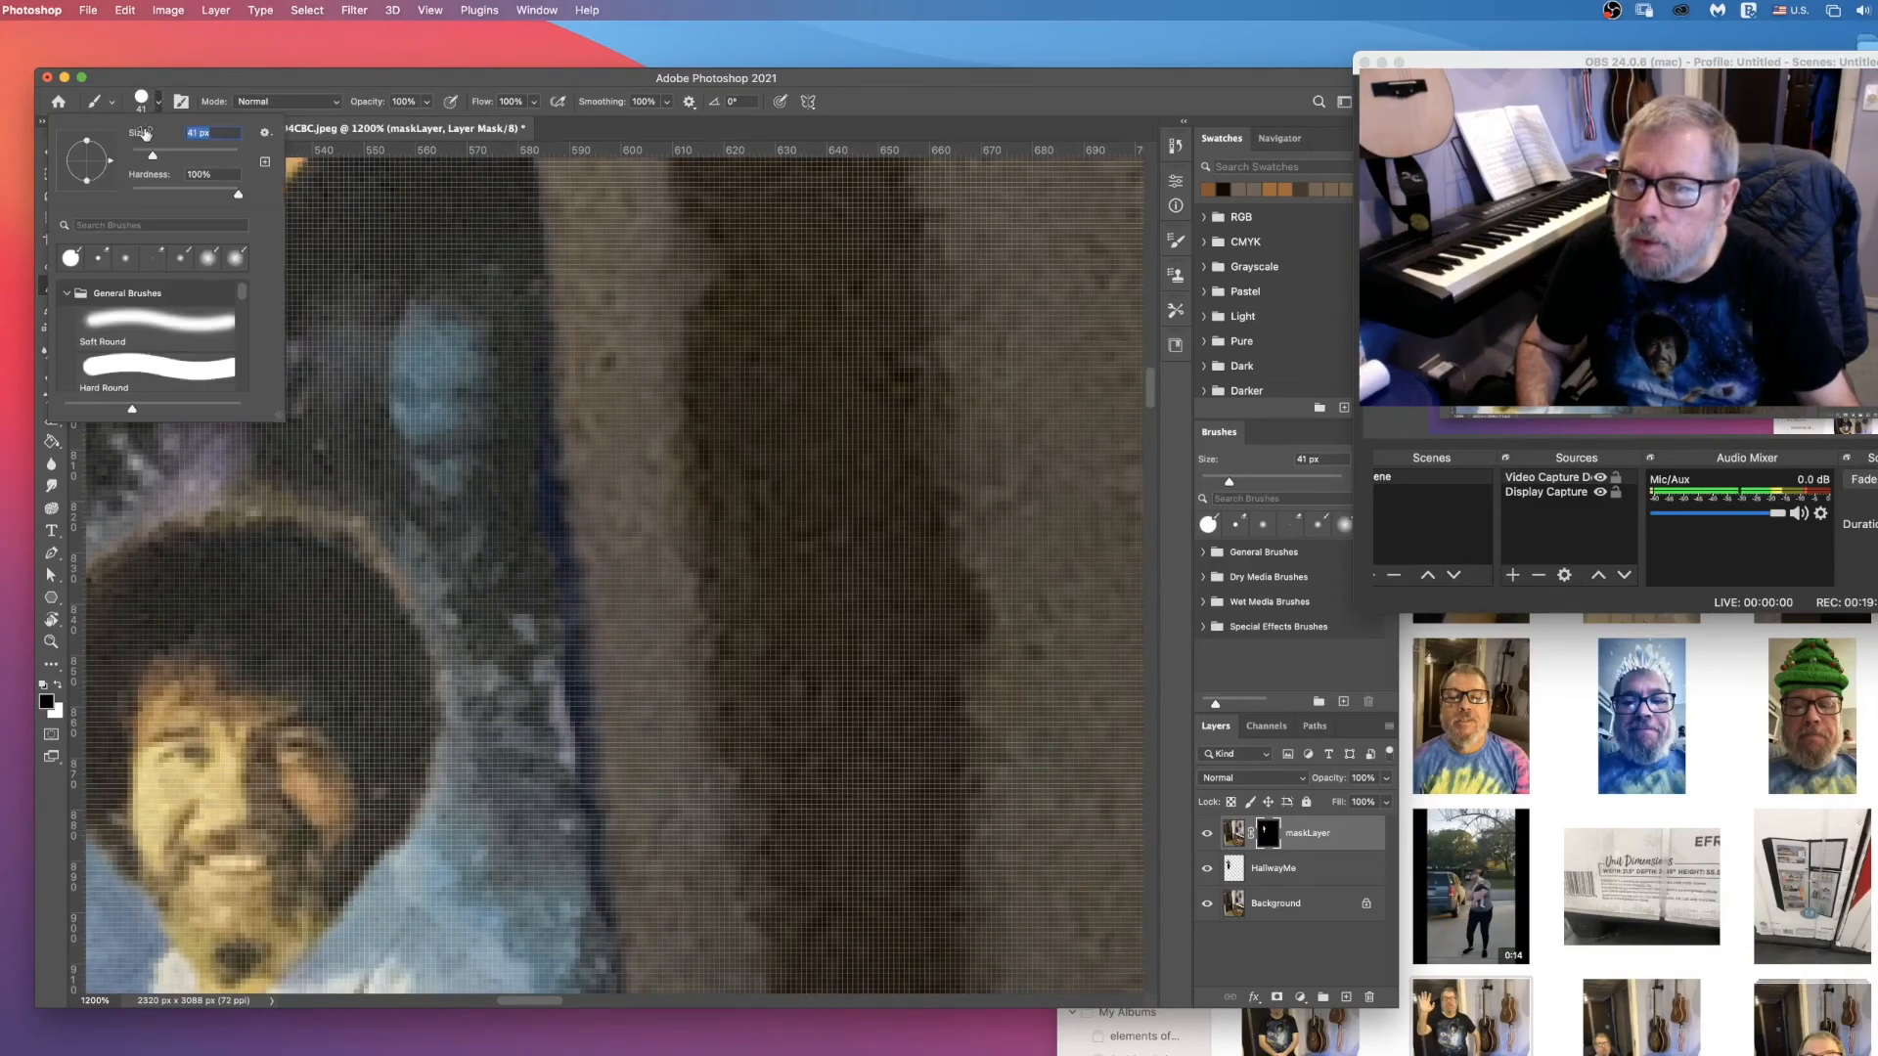
drag(144, 156, 136, 156)
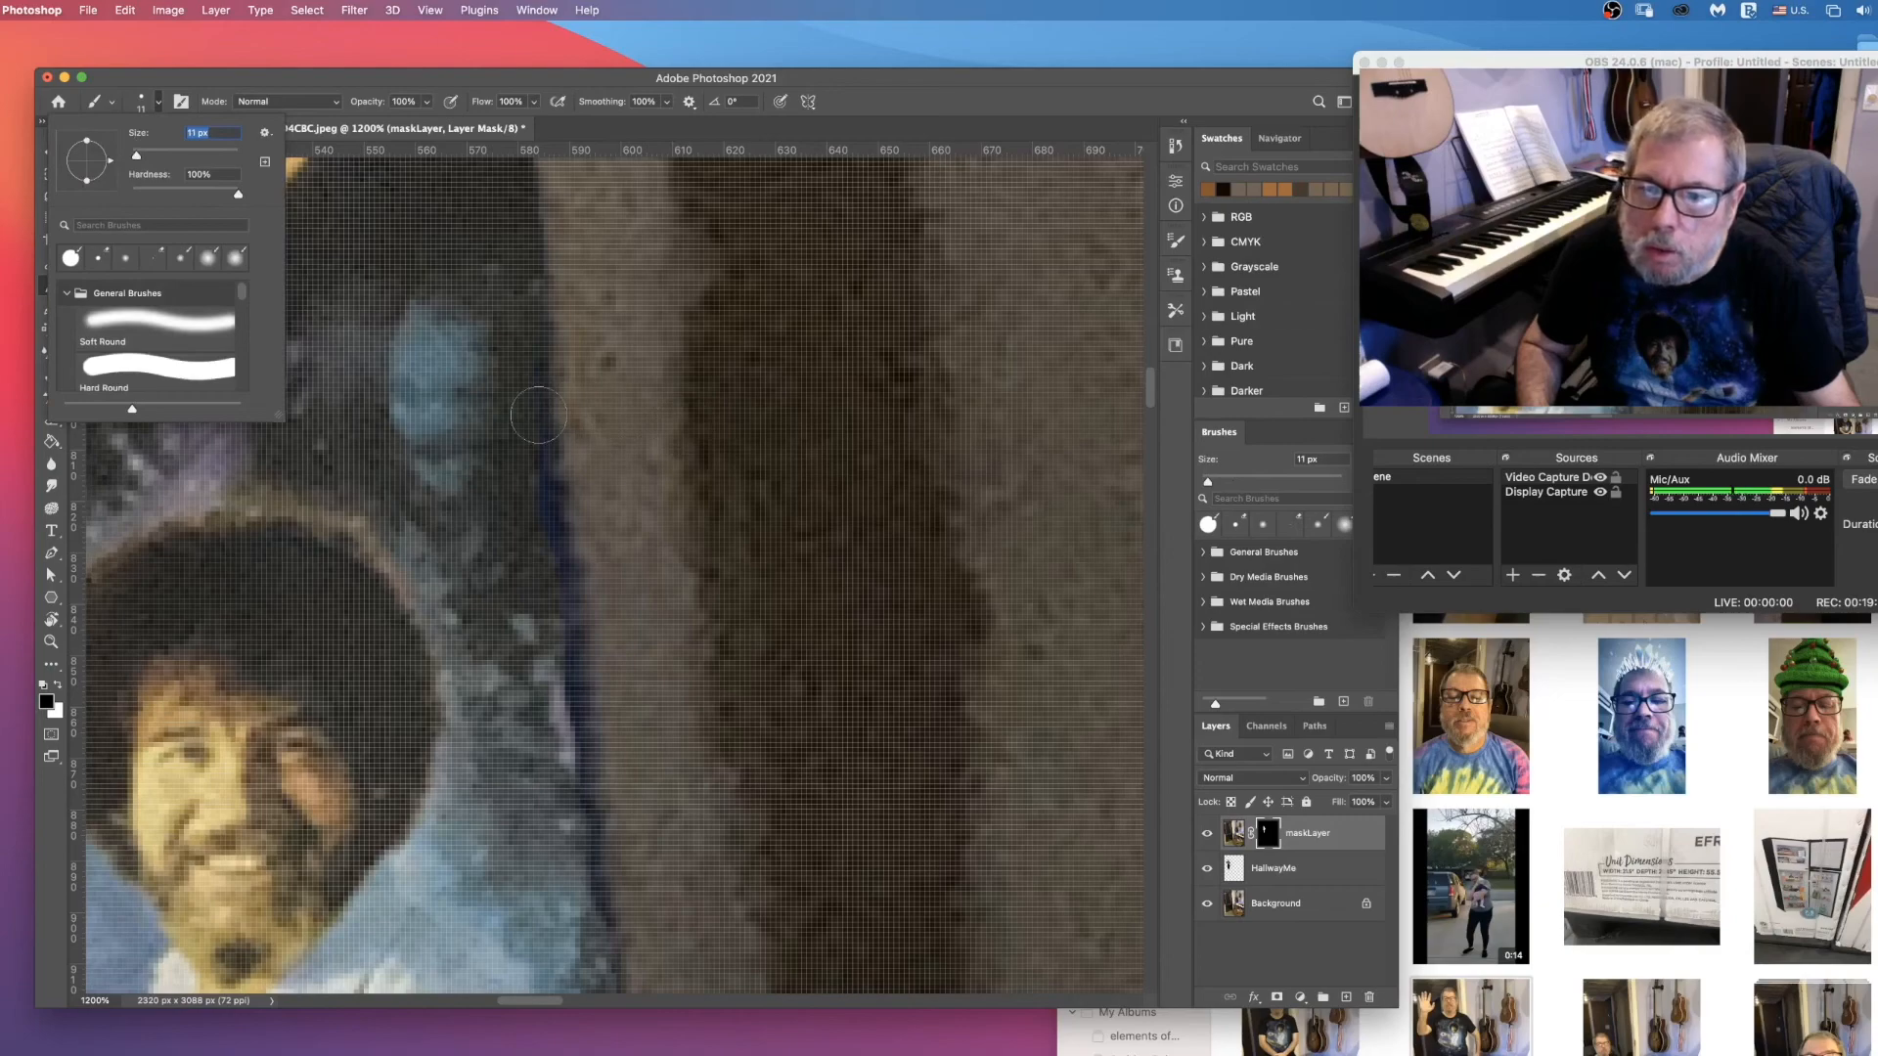
click(520, 402)
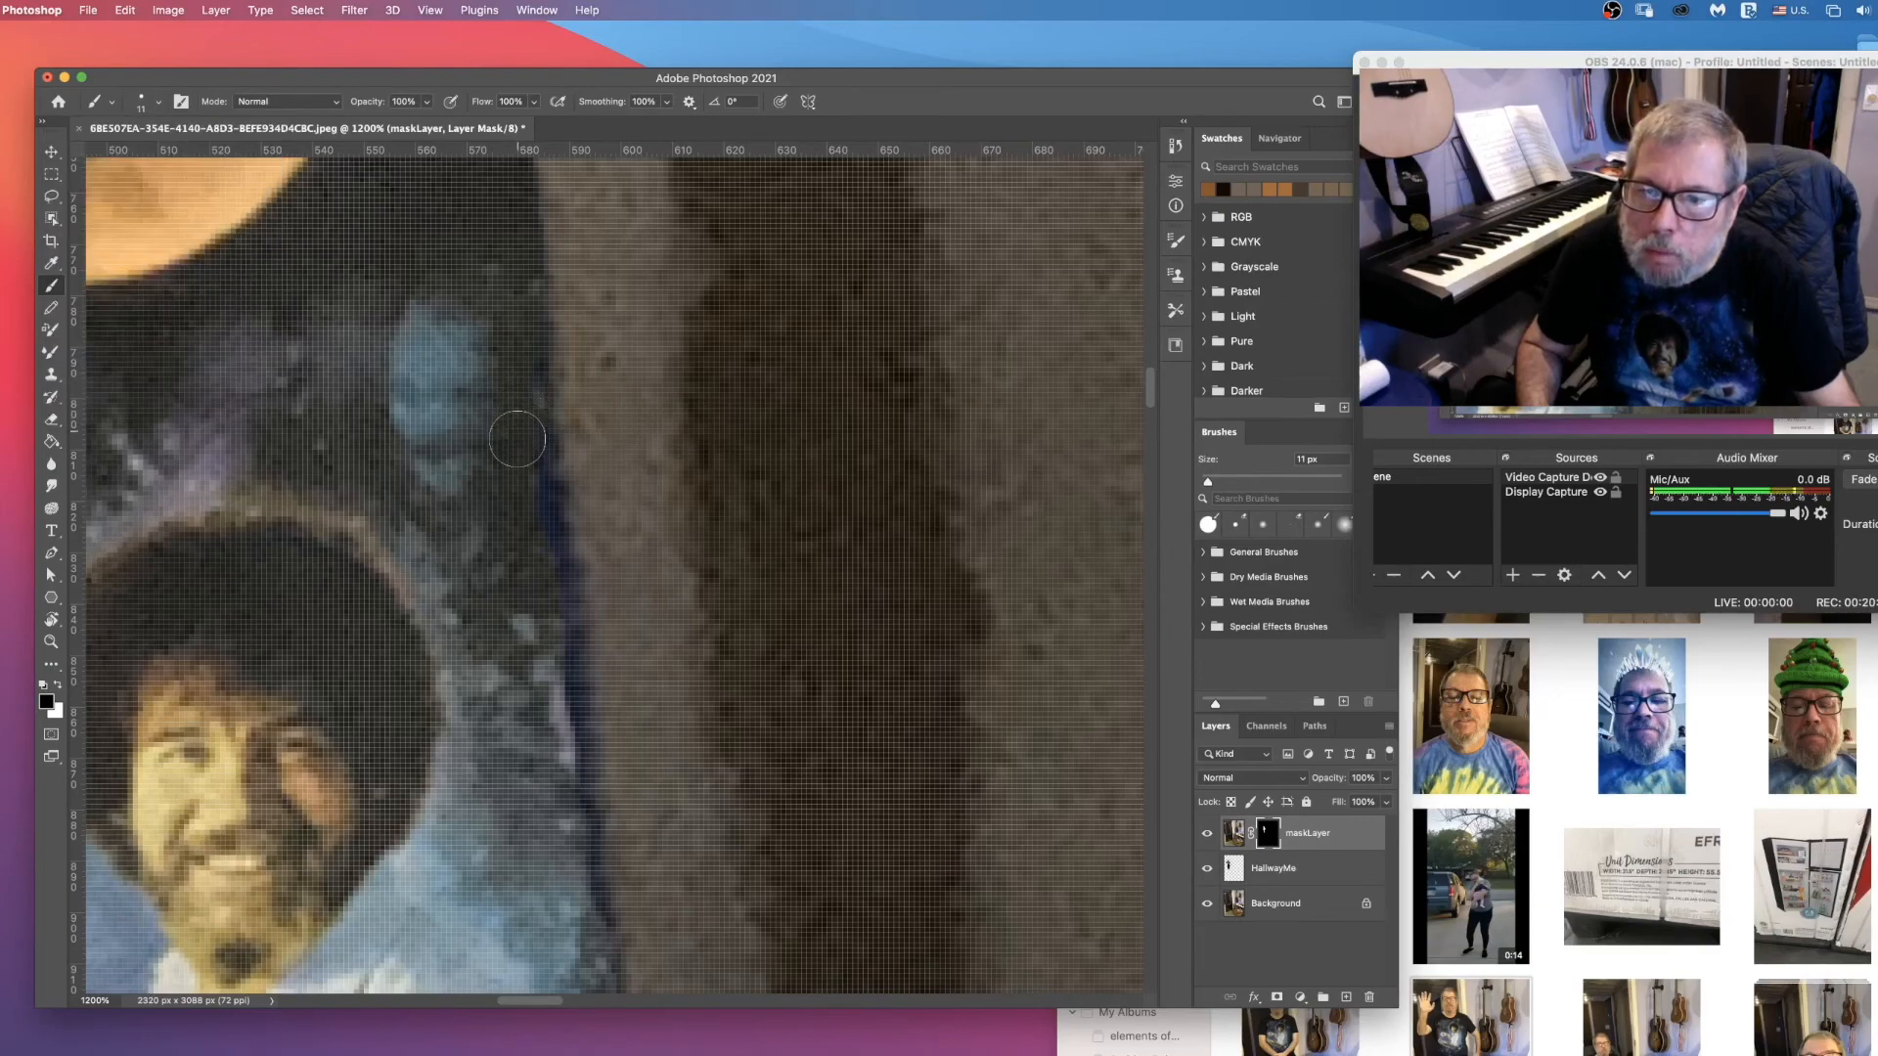
Step: Continue painting black on maskLayer's mask down the lower shirt and trouser edge to remove the blue fringe beside the wall corner
scroll(567, 586, down, 6)
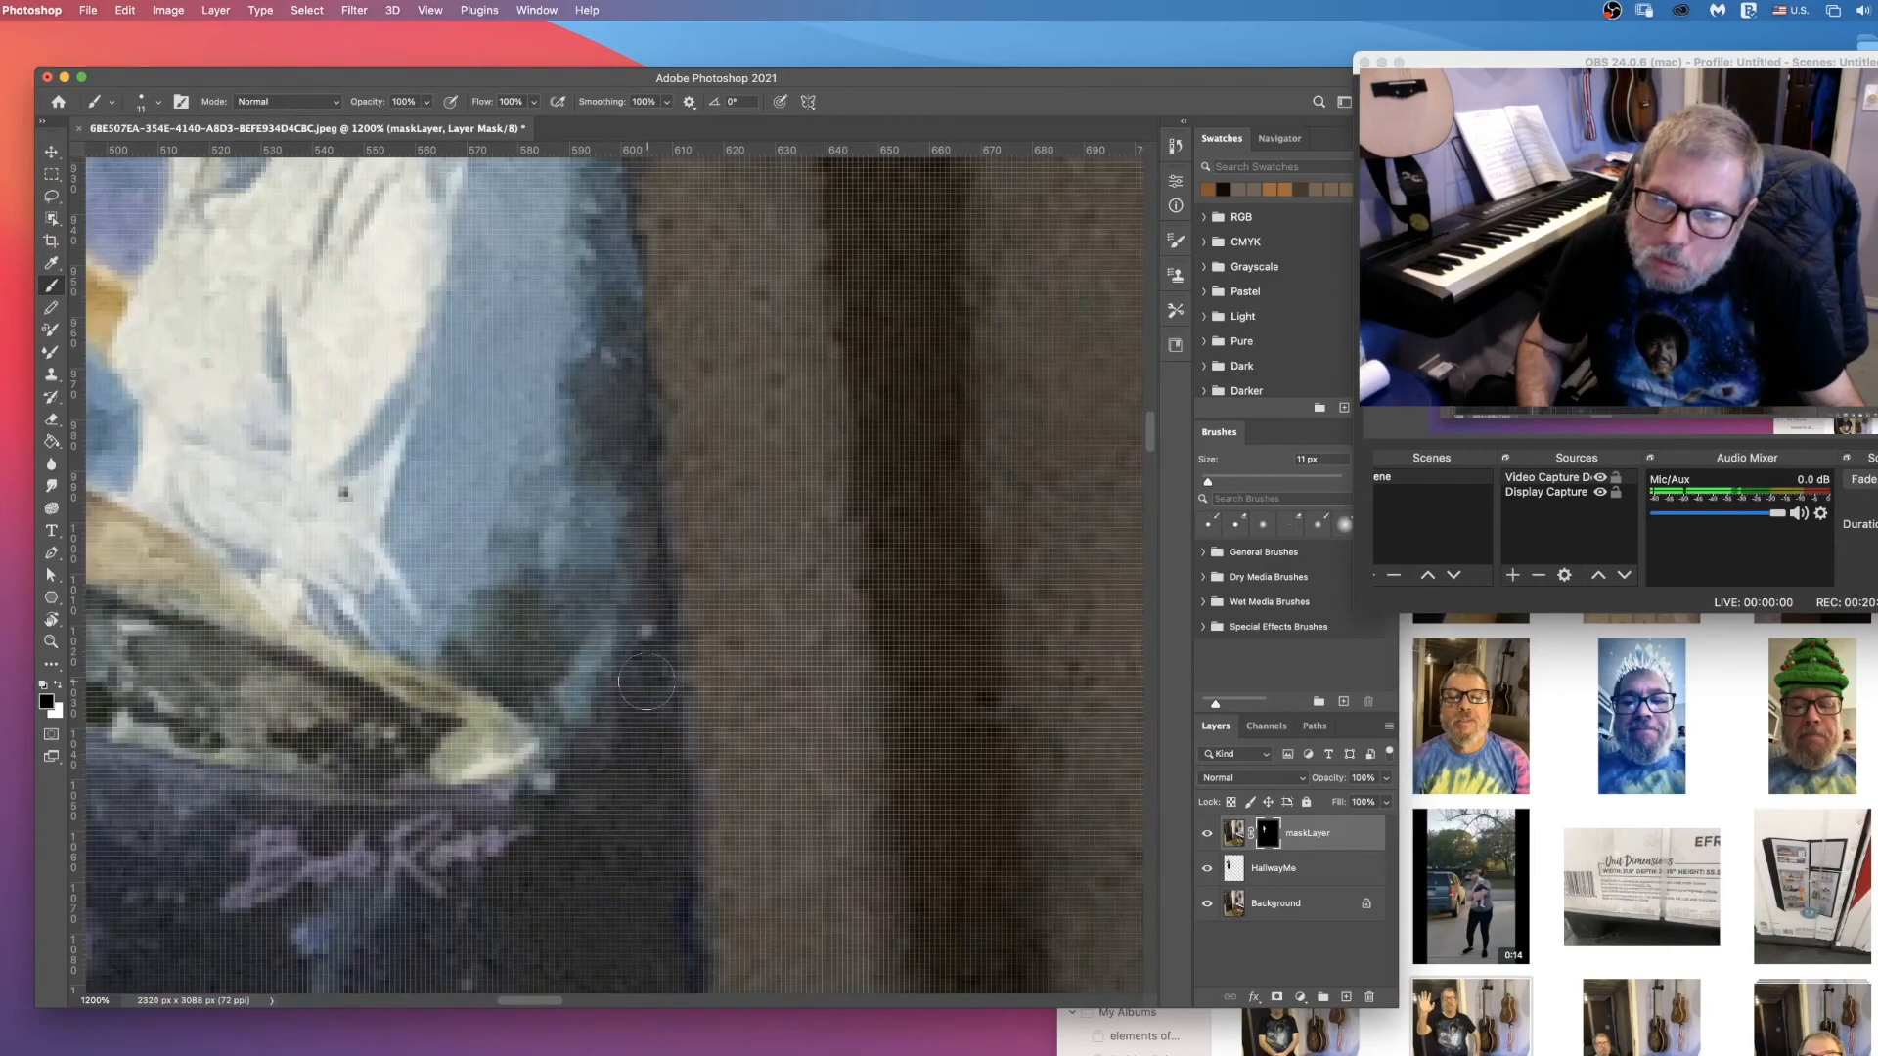
scroll(616, 436, down, 4)
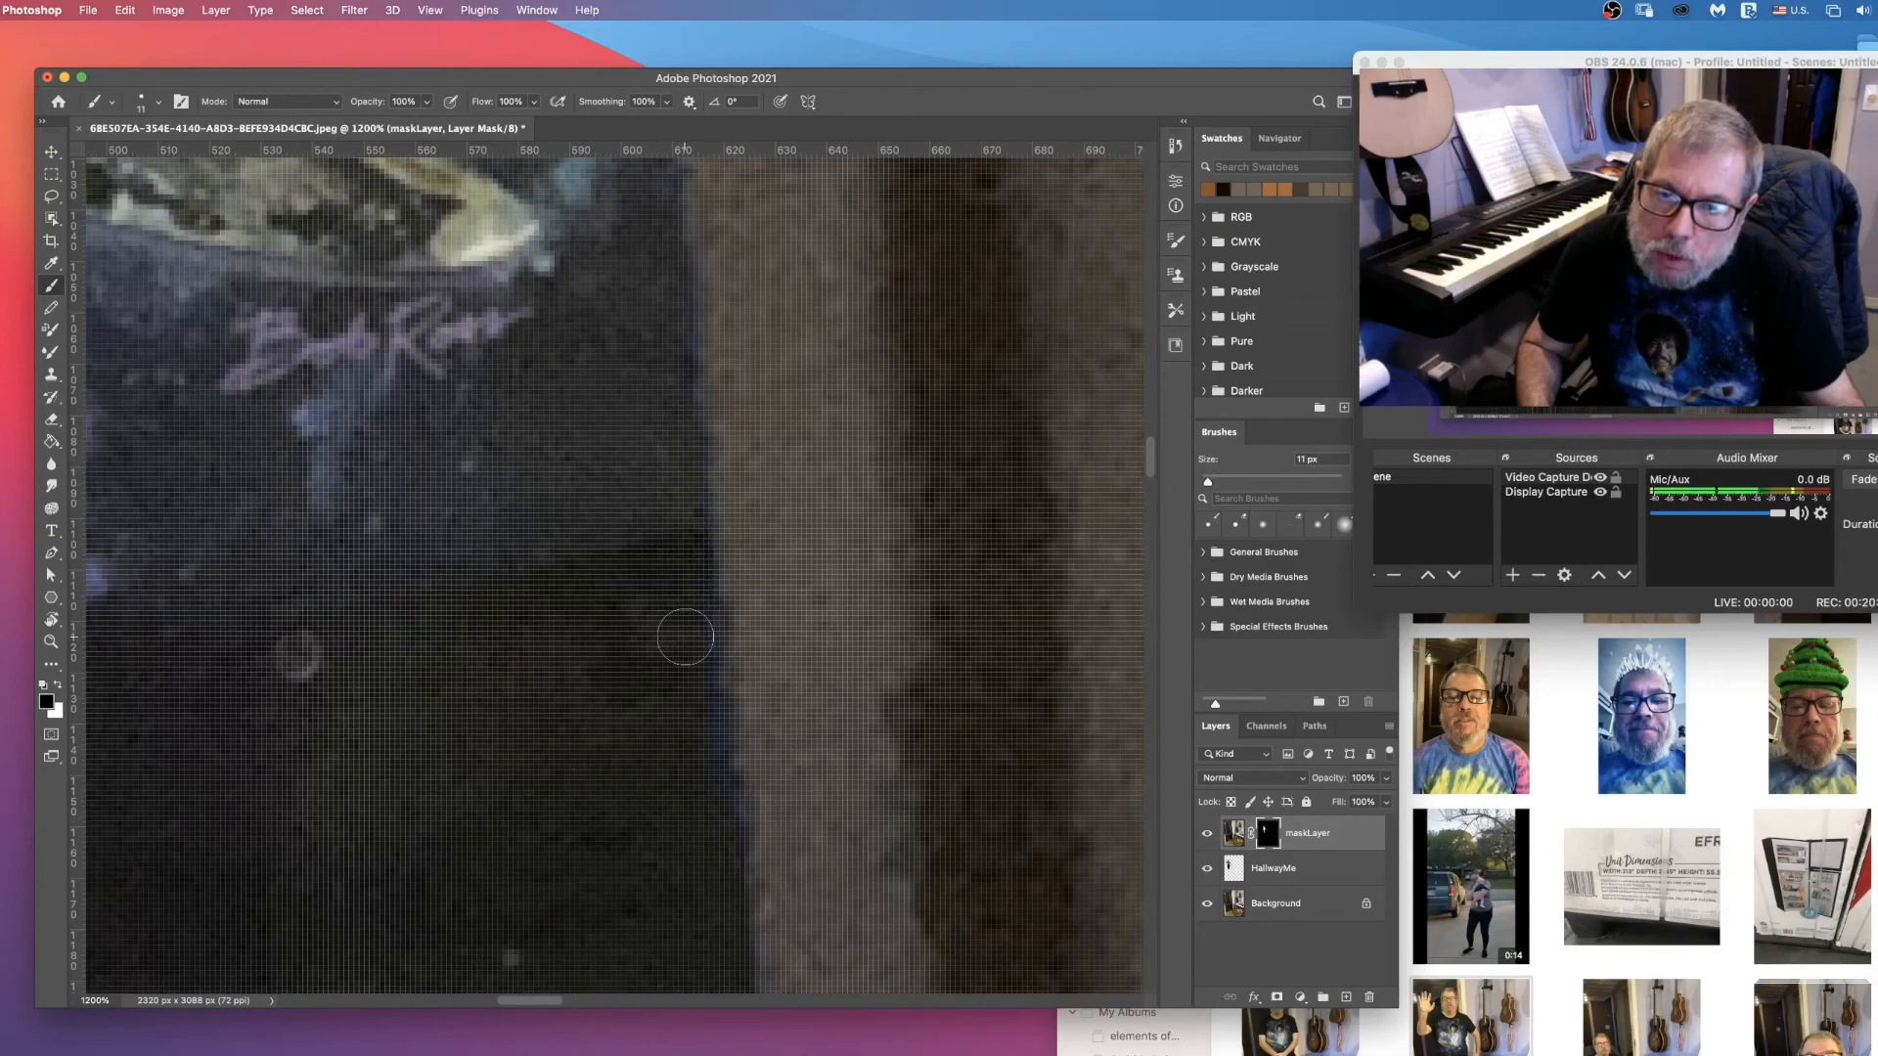
scroll(689, 629, down, 5)
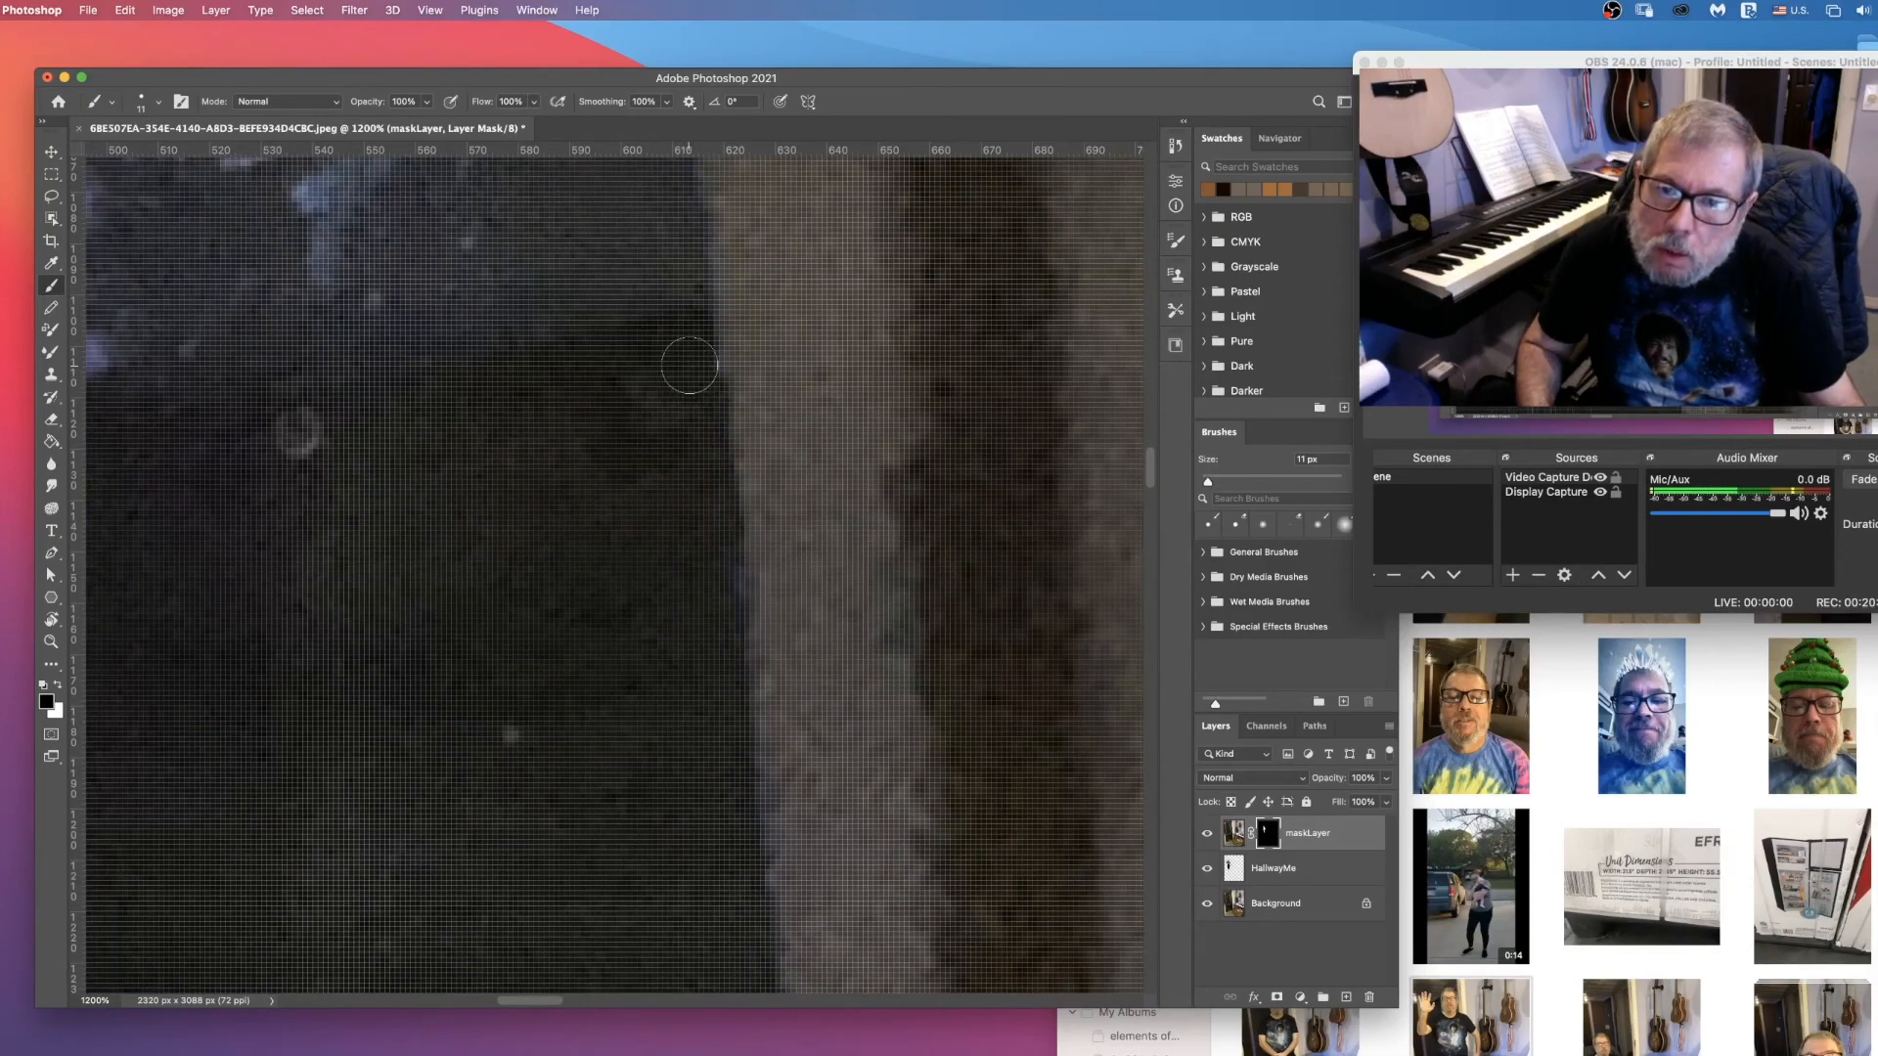
scroll(660, 373, down, 5)
scroll(663, 372, down, 10)
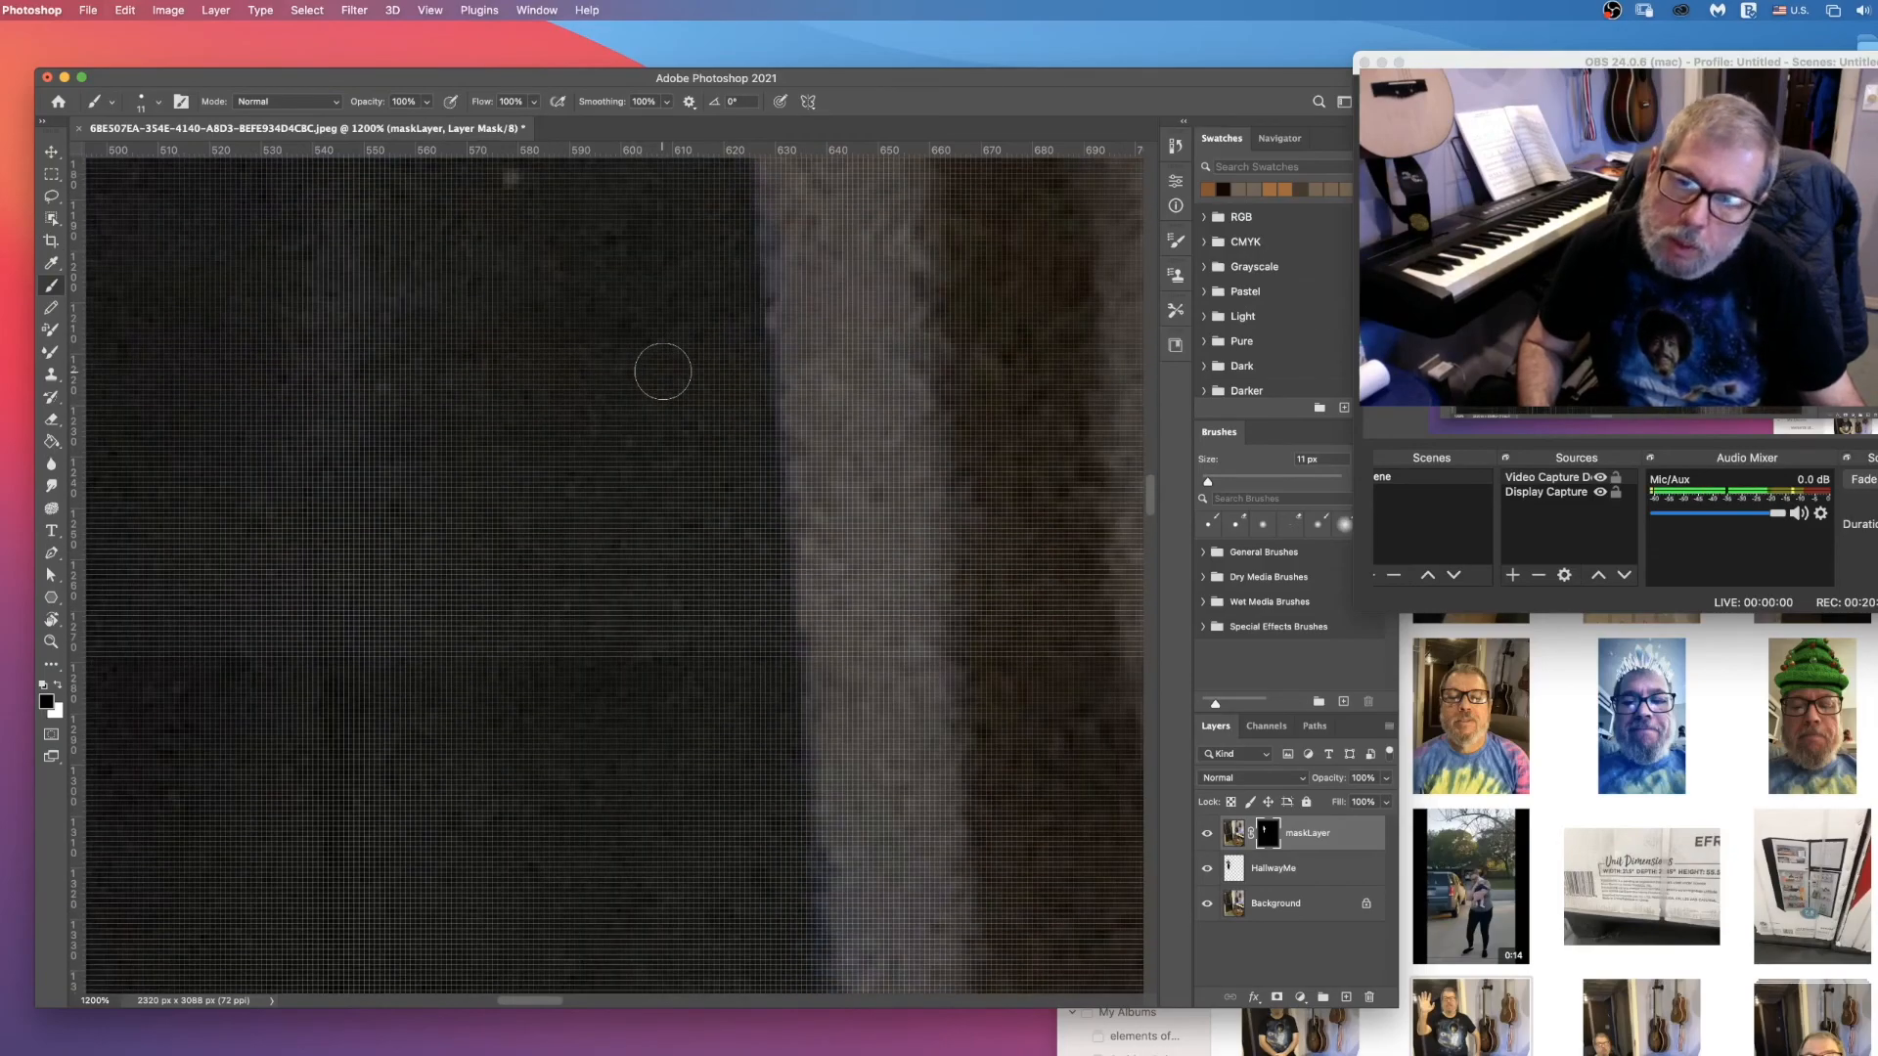
scroll(664, 372, down, 10)
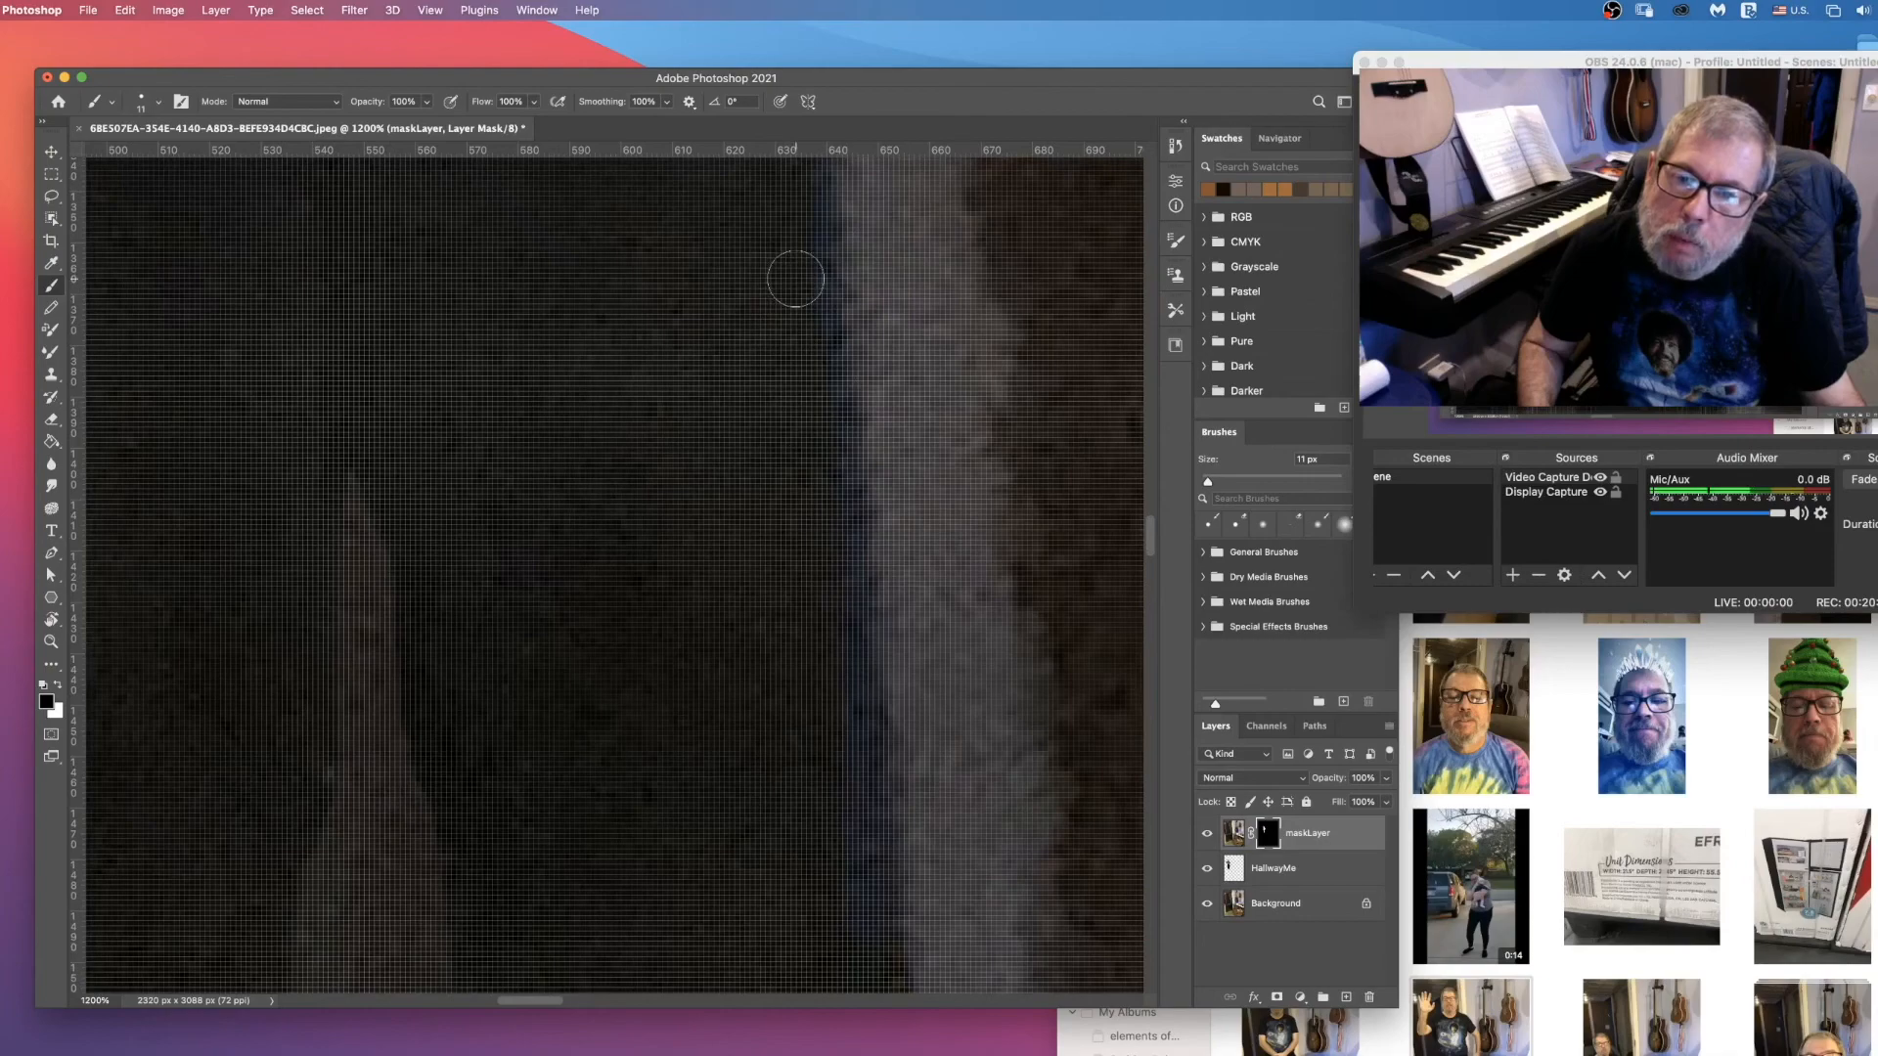
scroll(773, 410, down, 5)
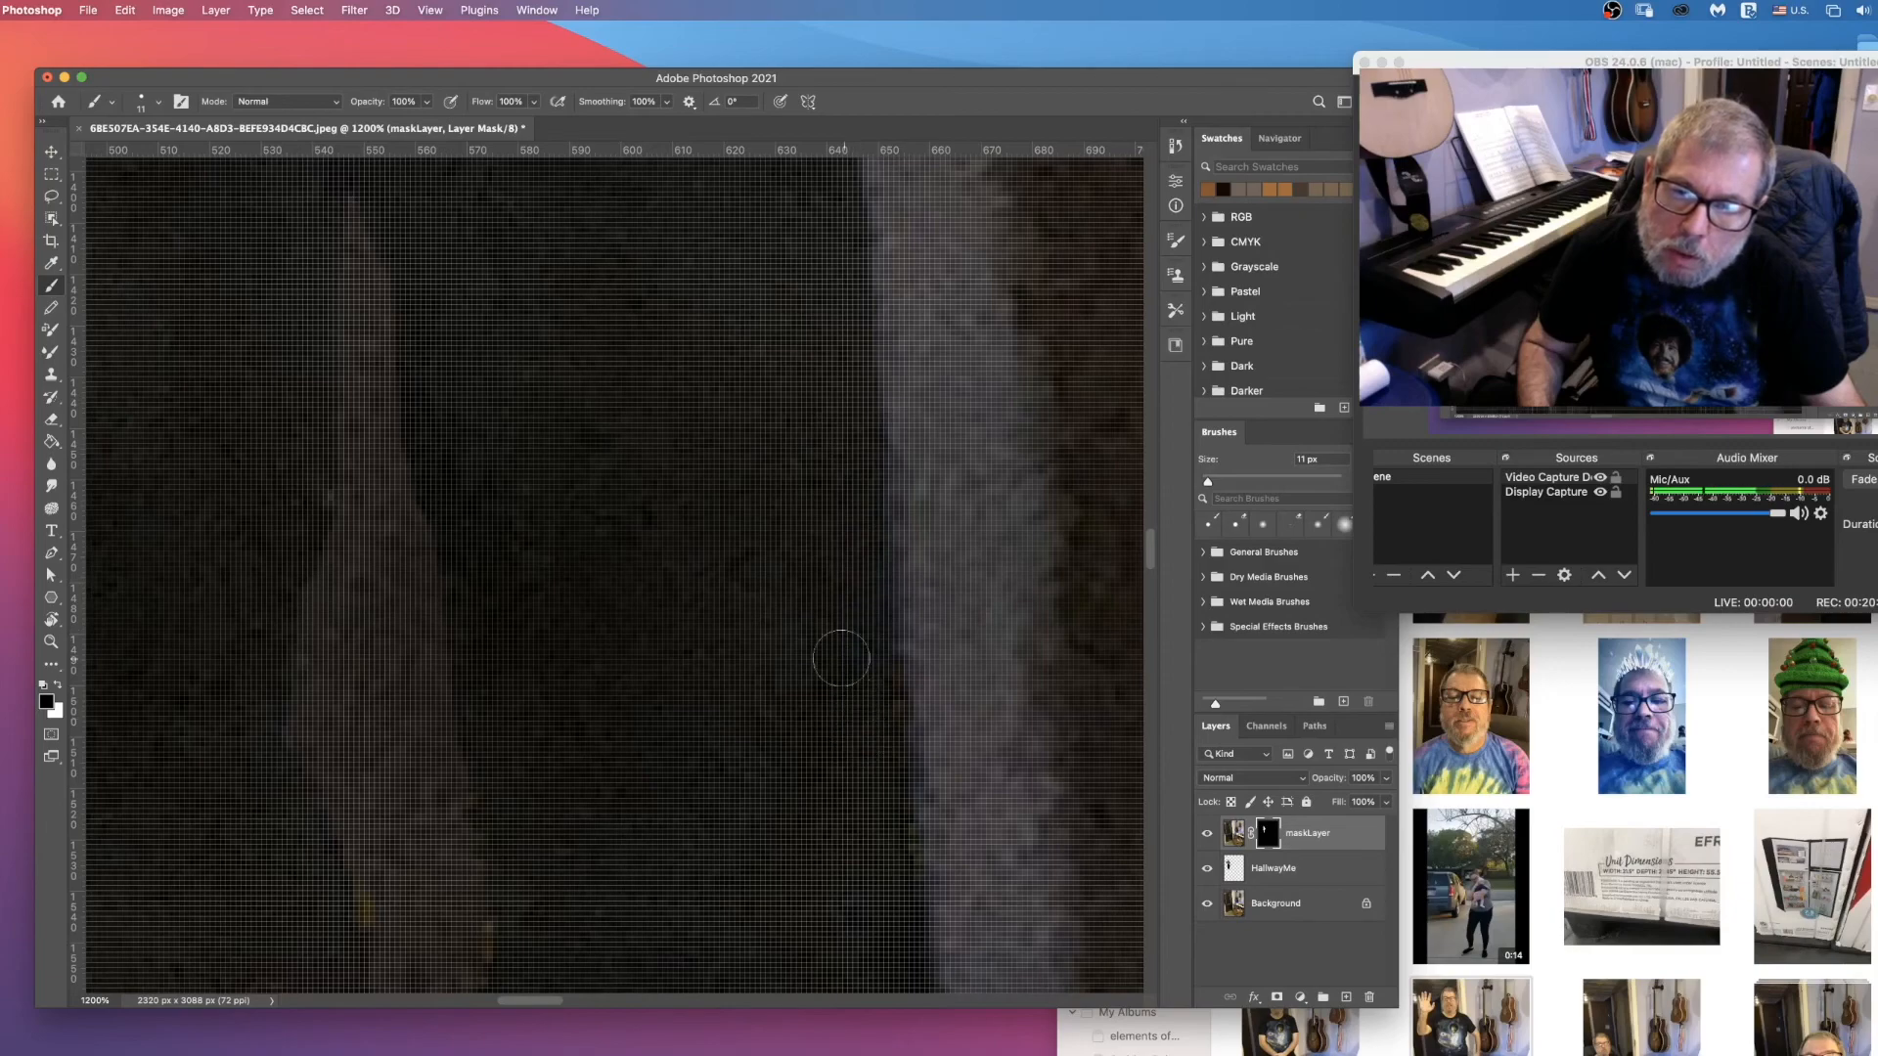
scroll(817, 587, down, 5)
scroll(818, 599, down, 3)
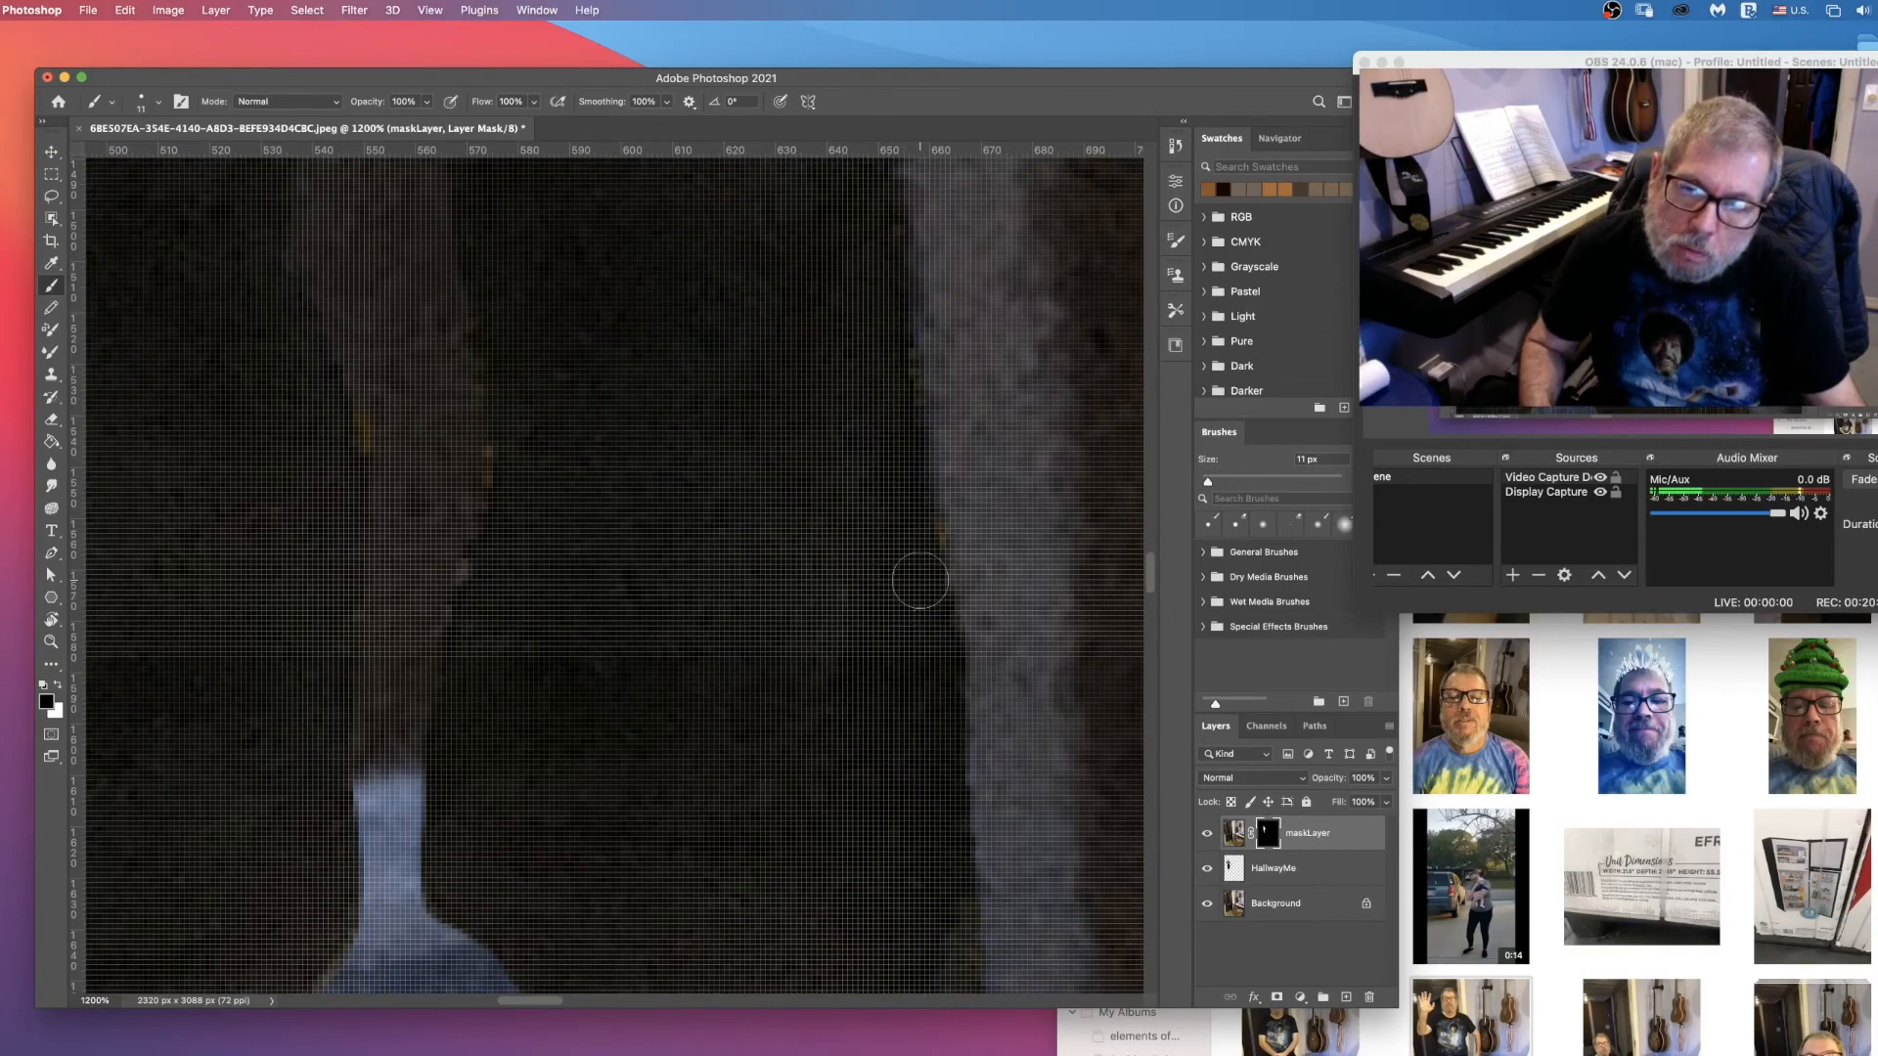
scroll(881, 462, down, 8)
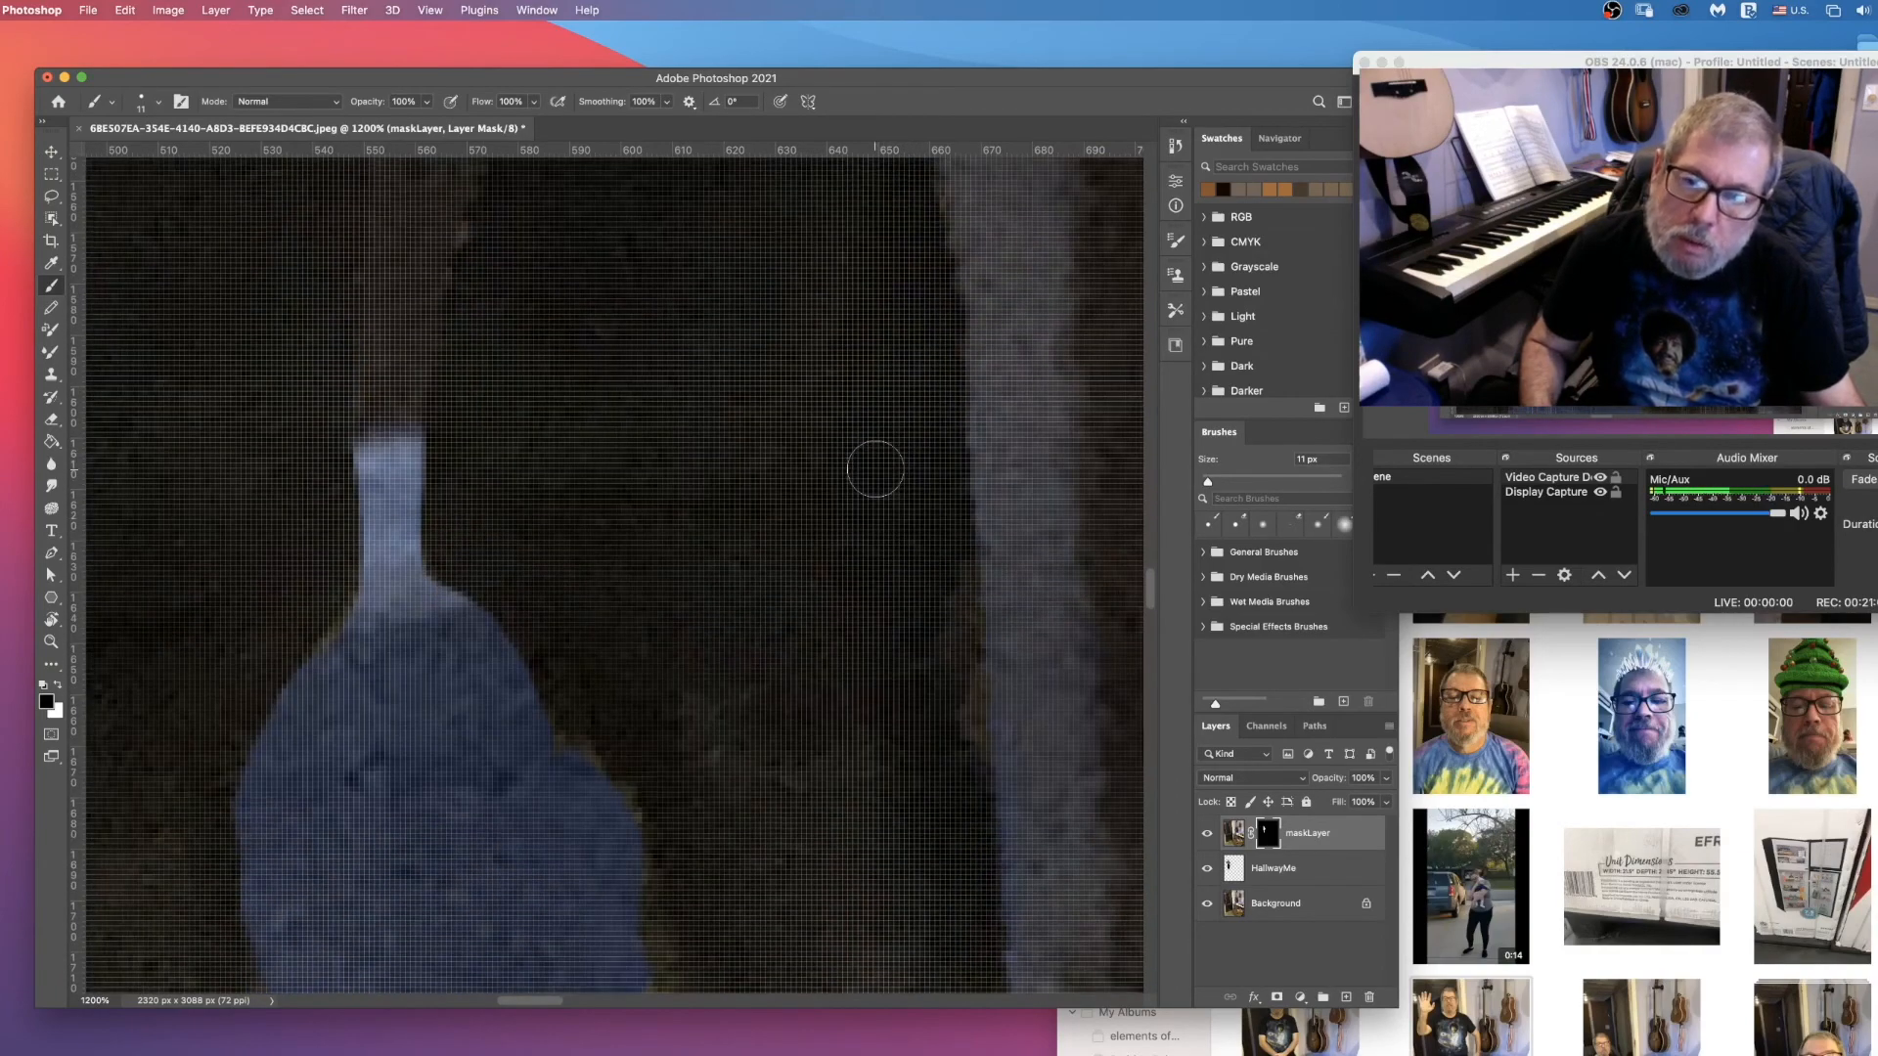
scroll(875, 470, down, 10)
scroll(874, 489, up, 20)
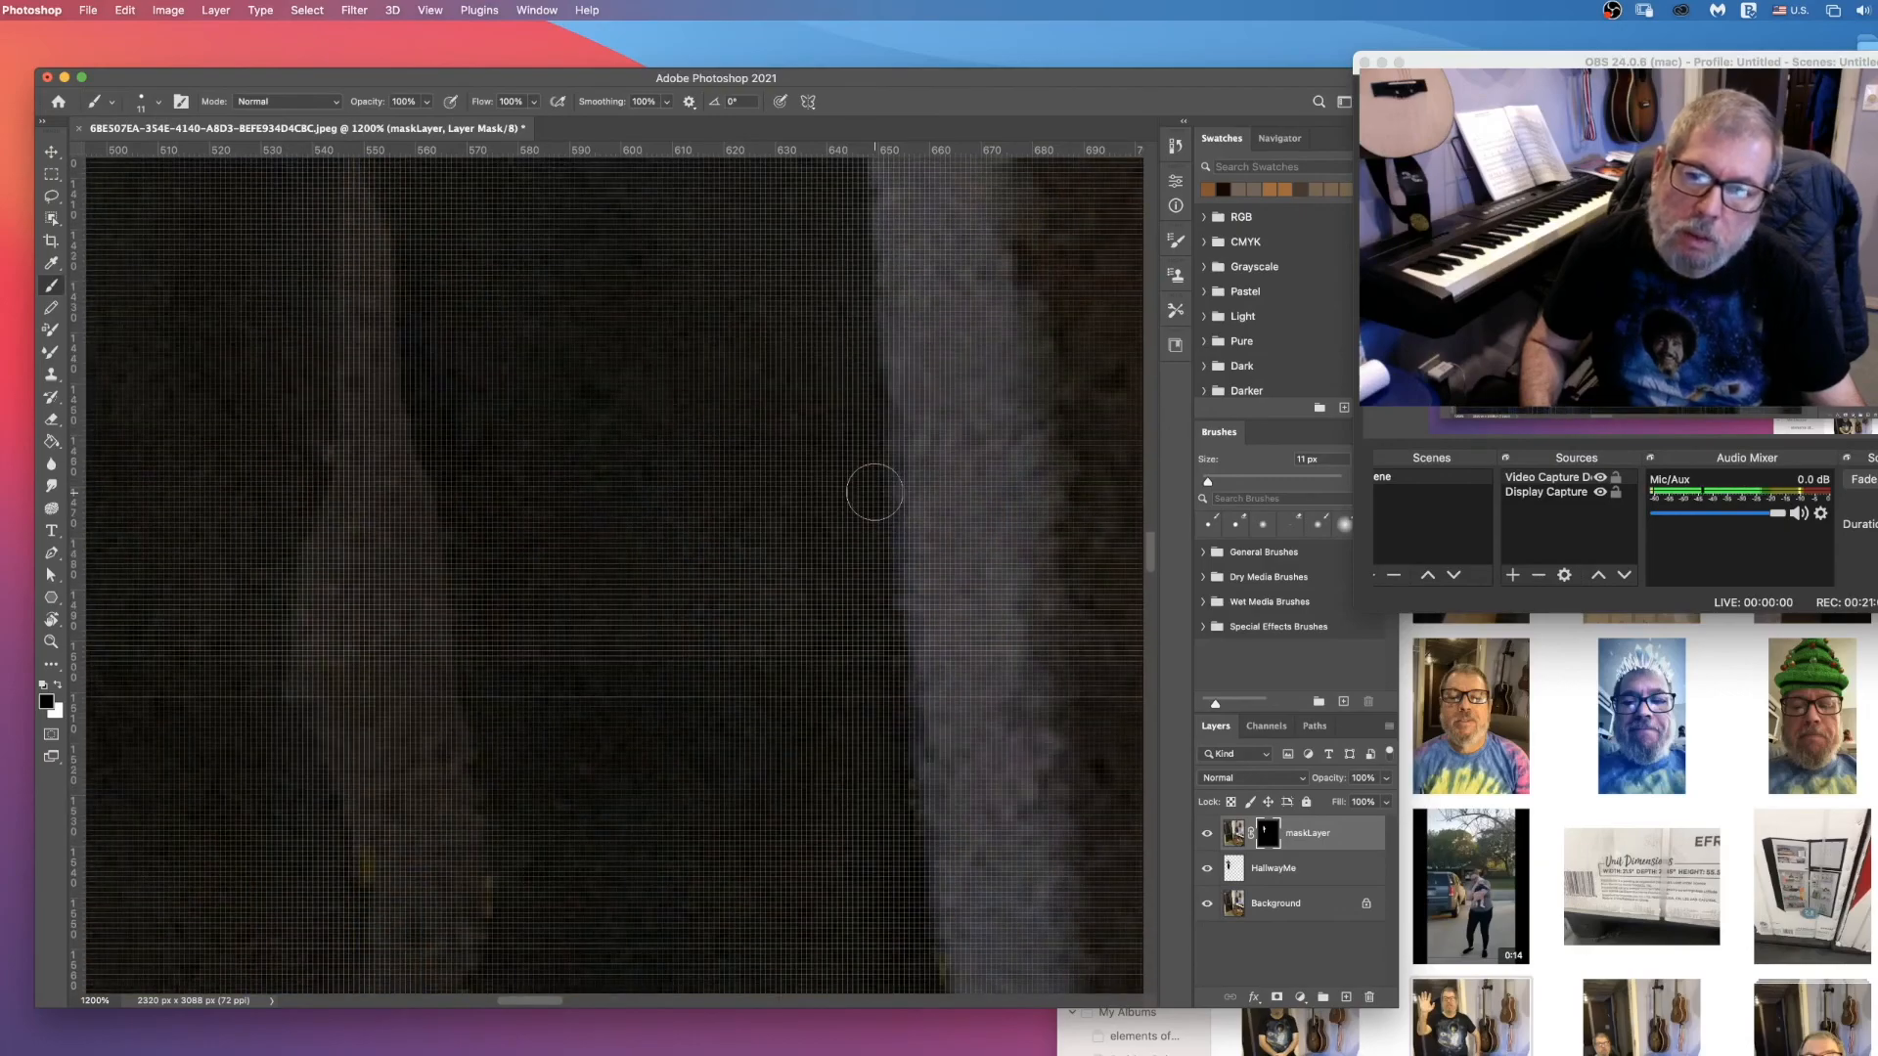
scroll(874, 491, up, 15)
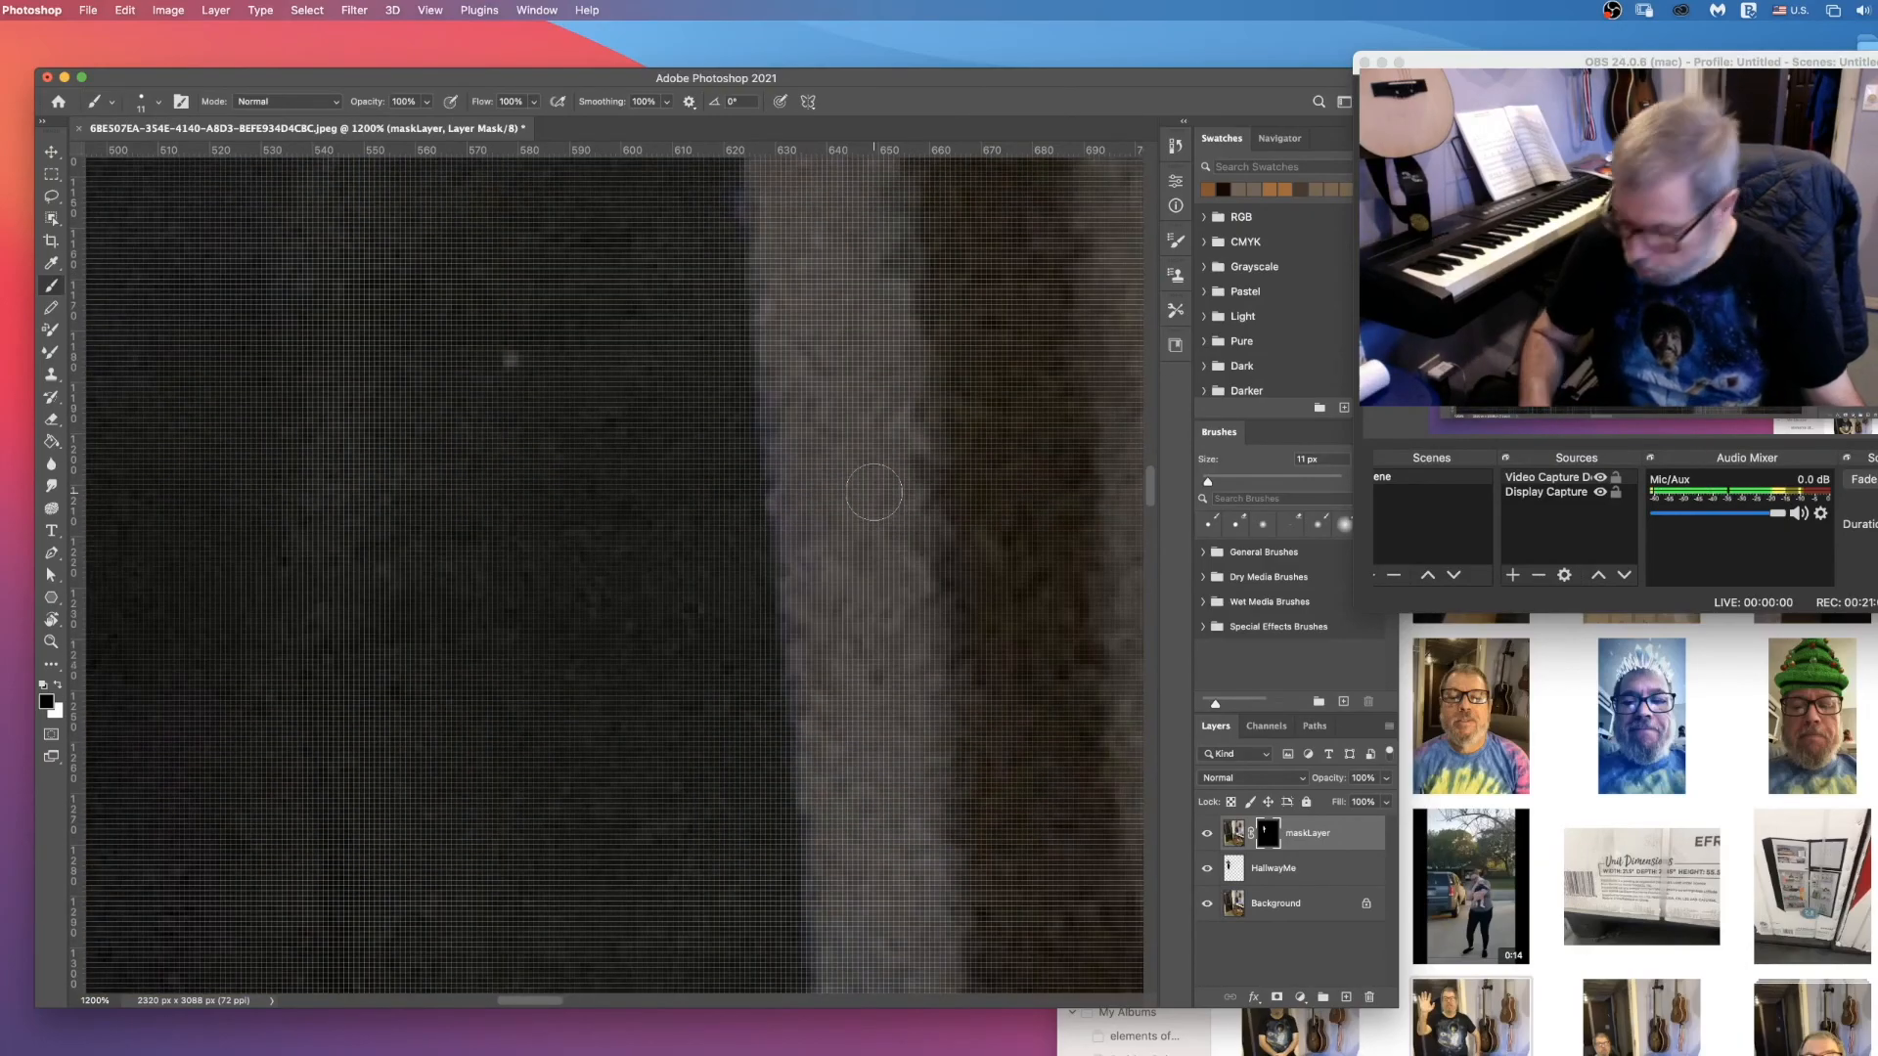
Step: Darken the man on the HallwayMe layer with a Brightness/Contrast adjustment, setting the brightness to -33
key(super+0)
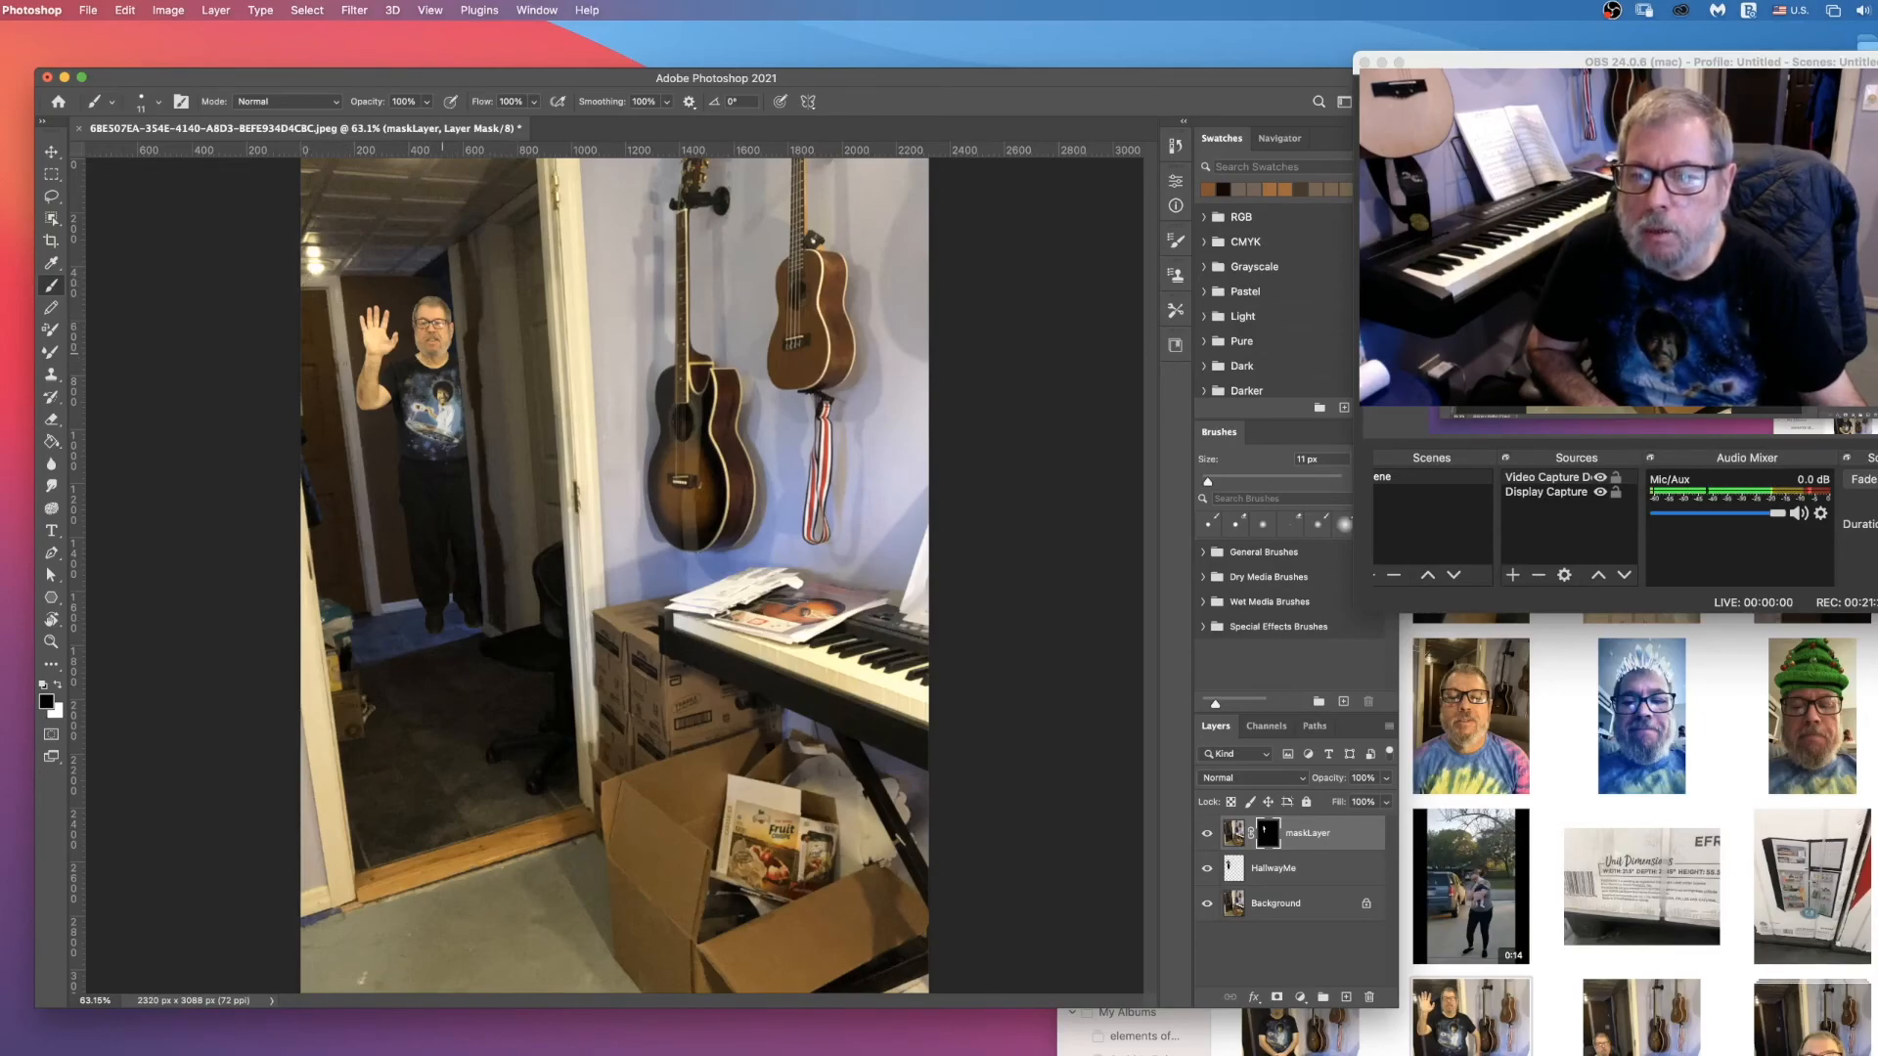
click(1326, 868)
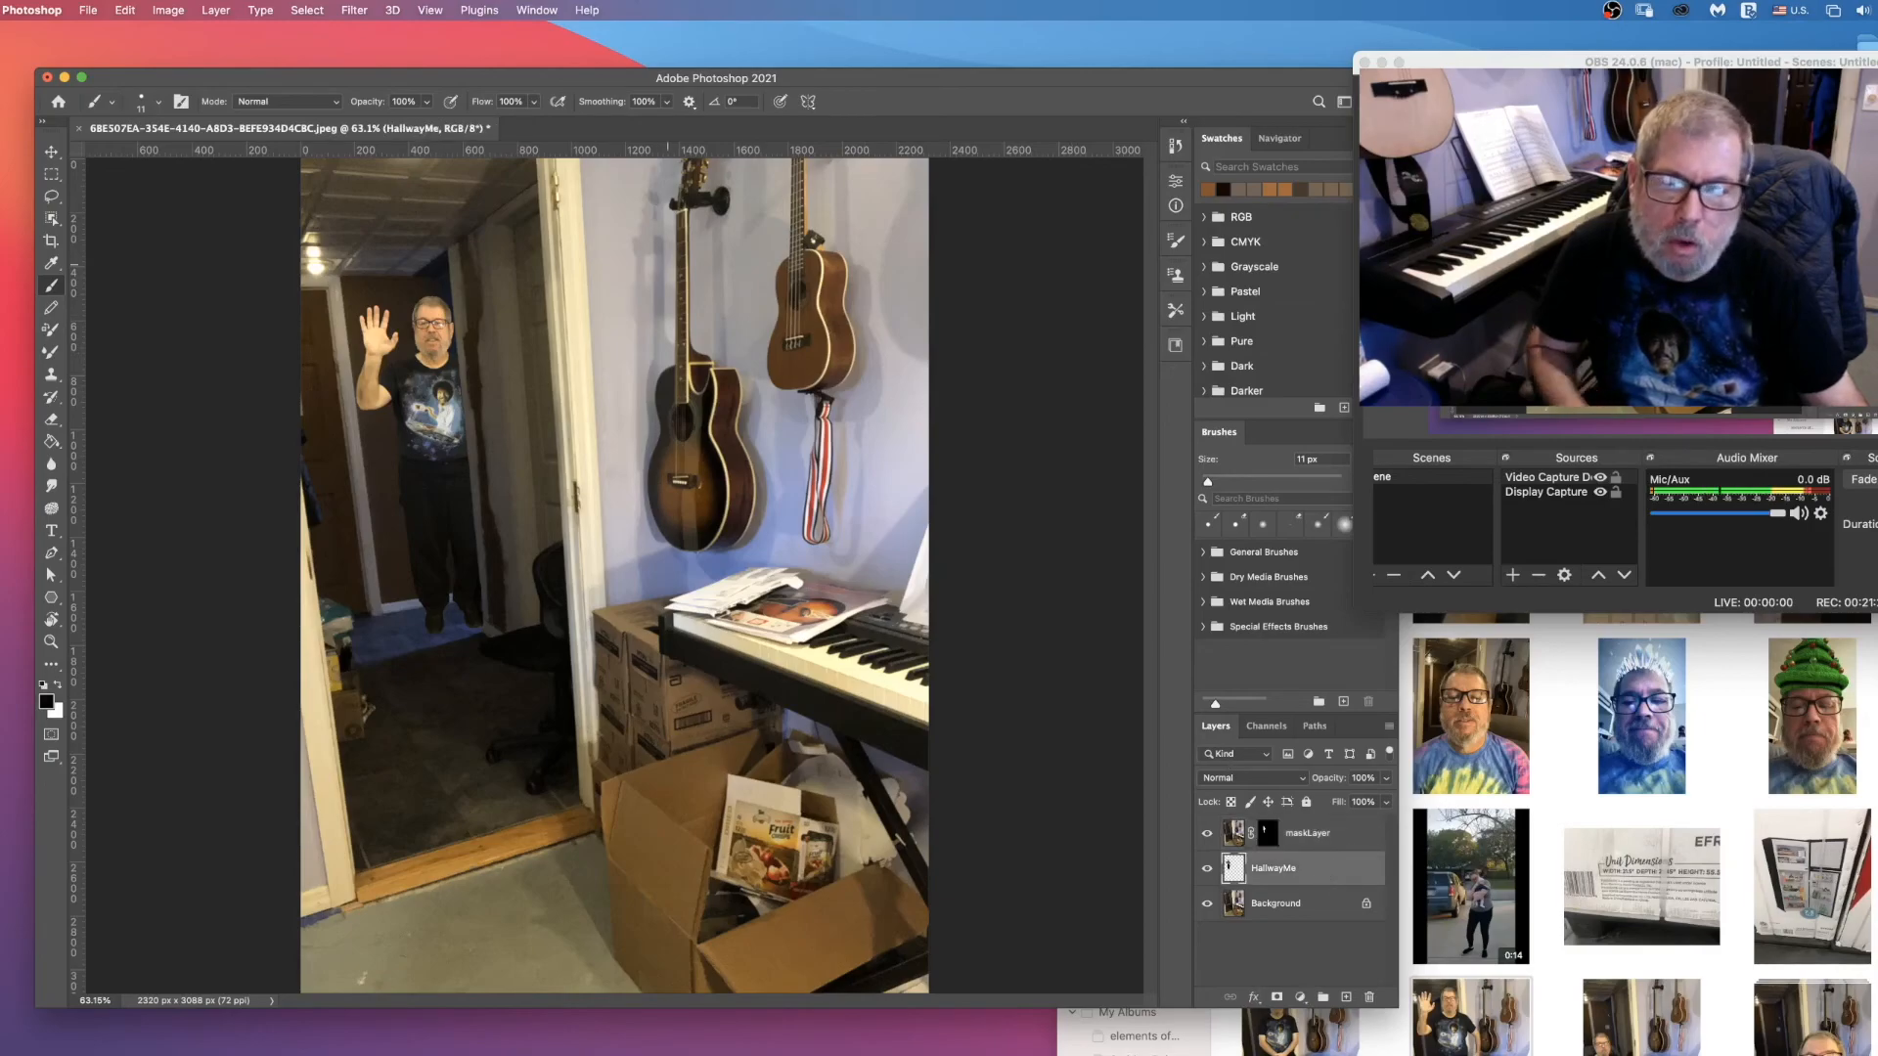
click(169, 11)
mouse_move(170, 61)
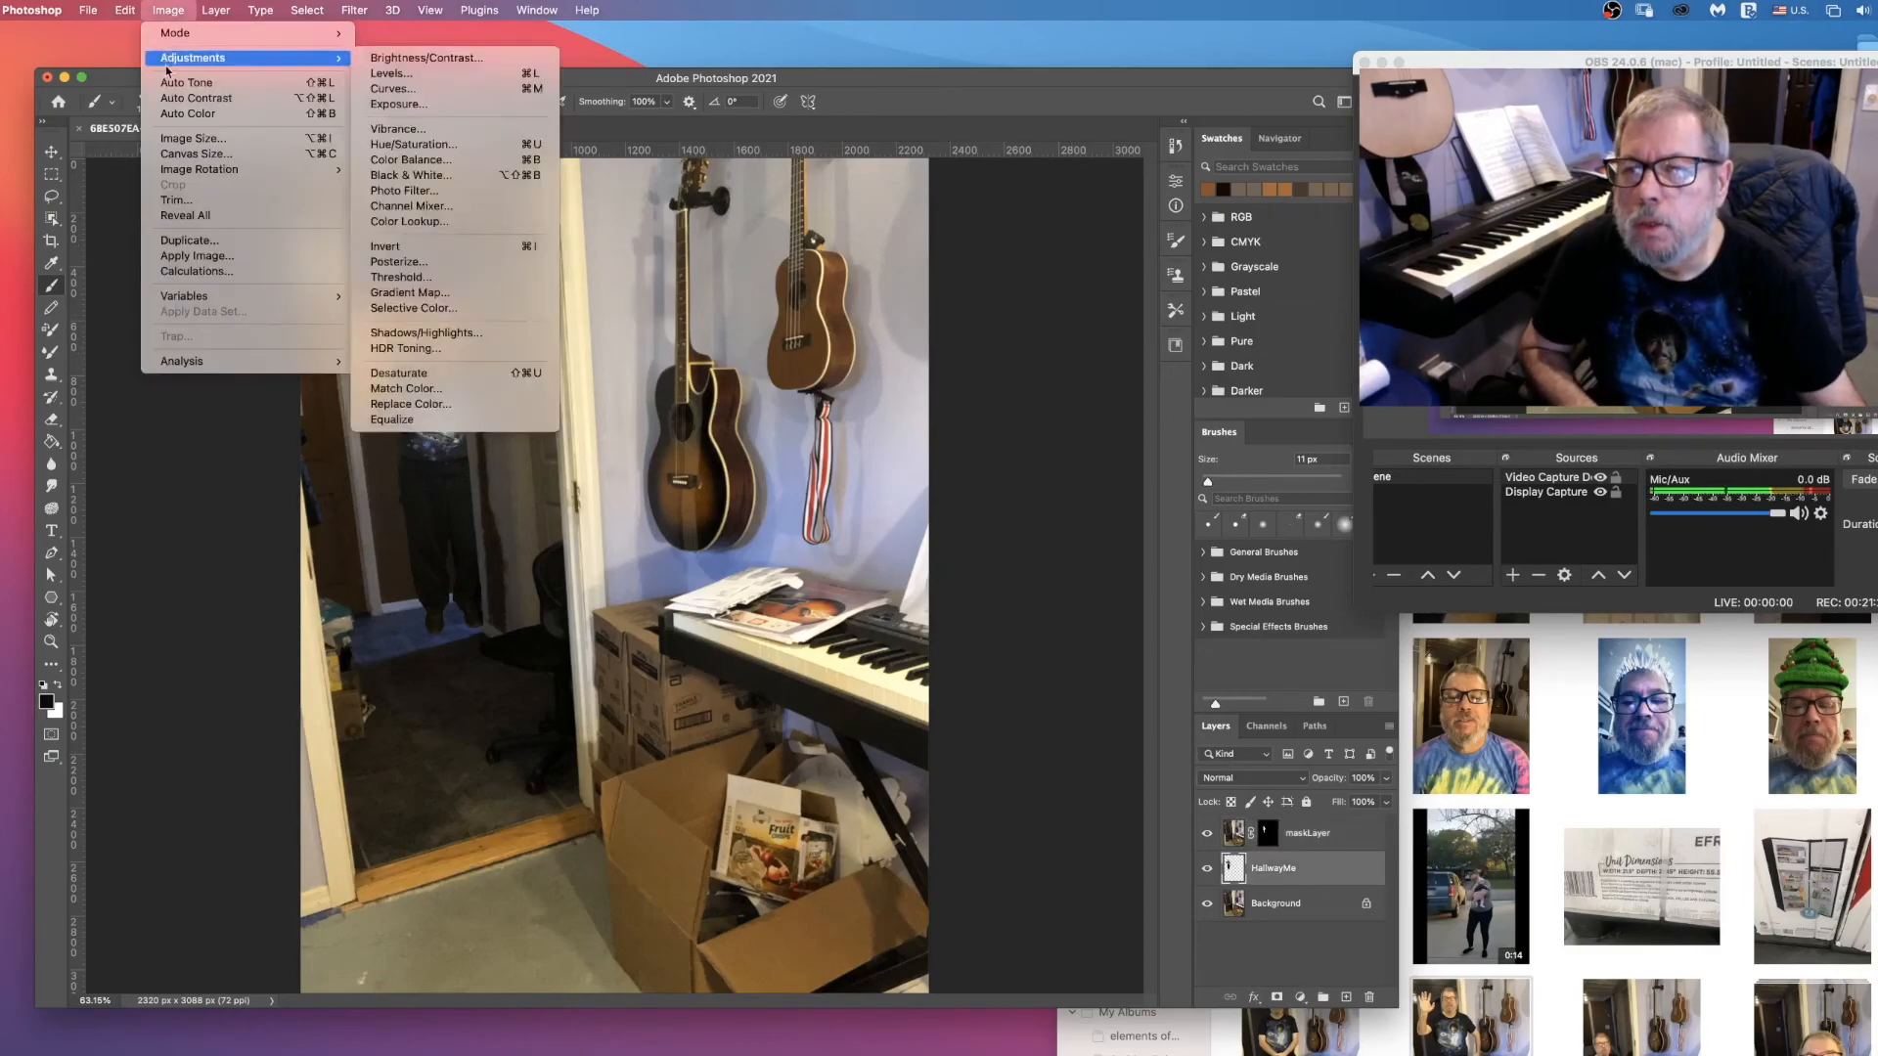
click(384, 61)
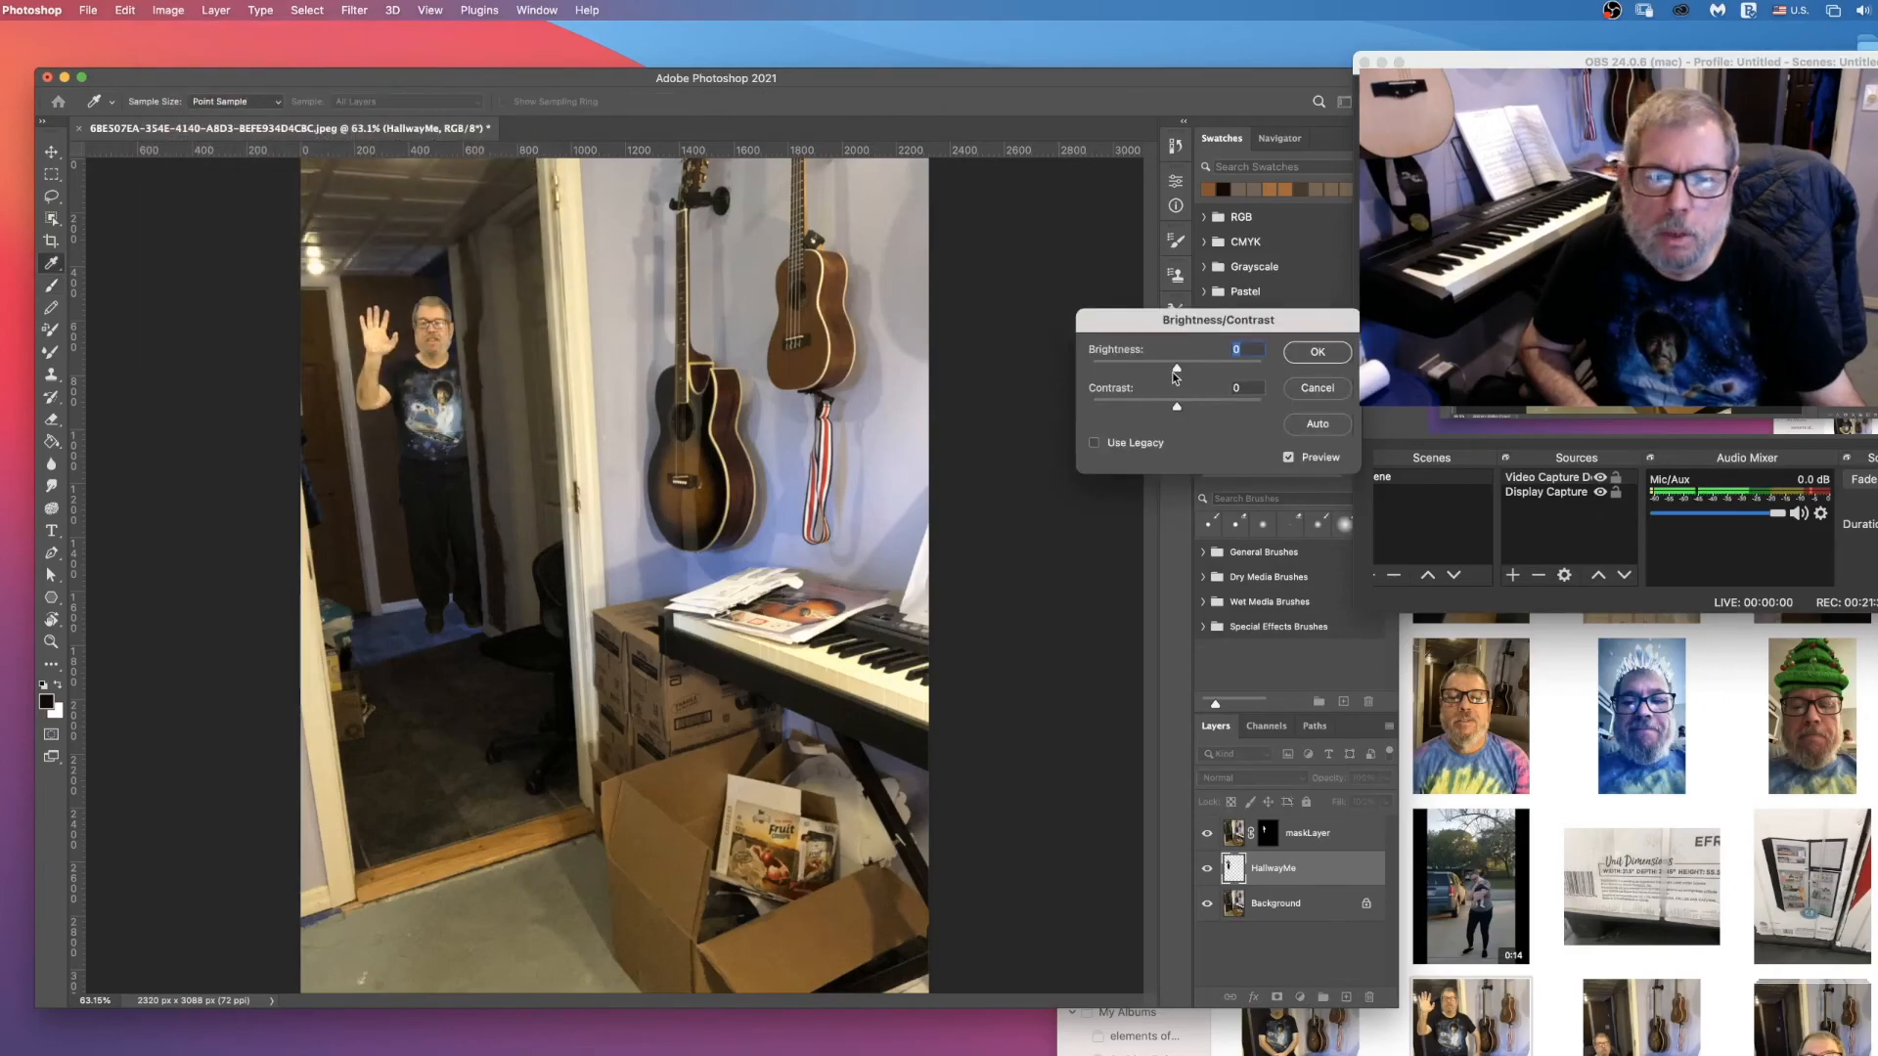
drag(1176, 368, 1164, 375)
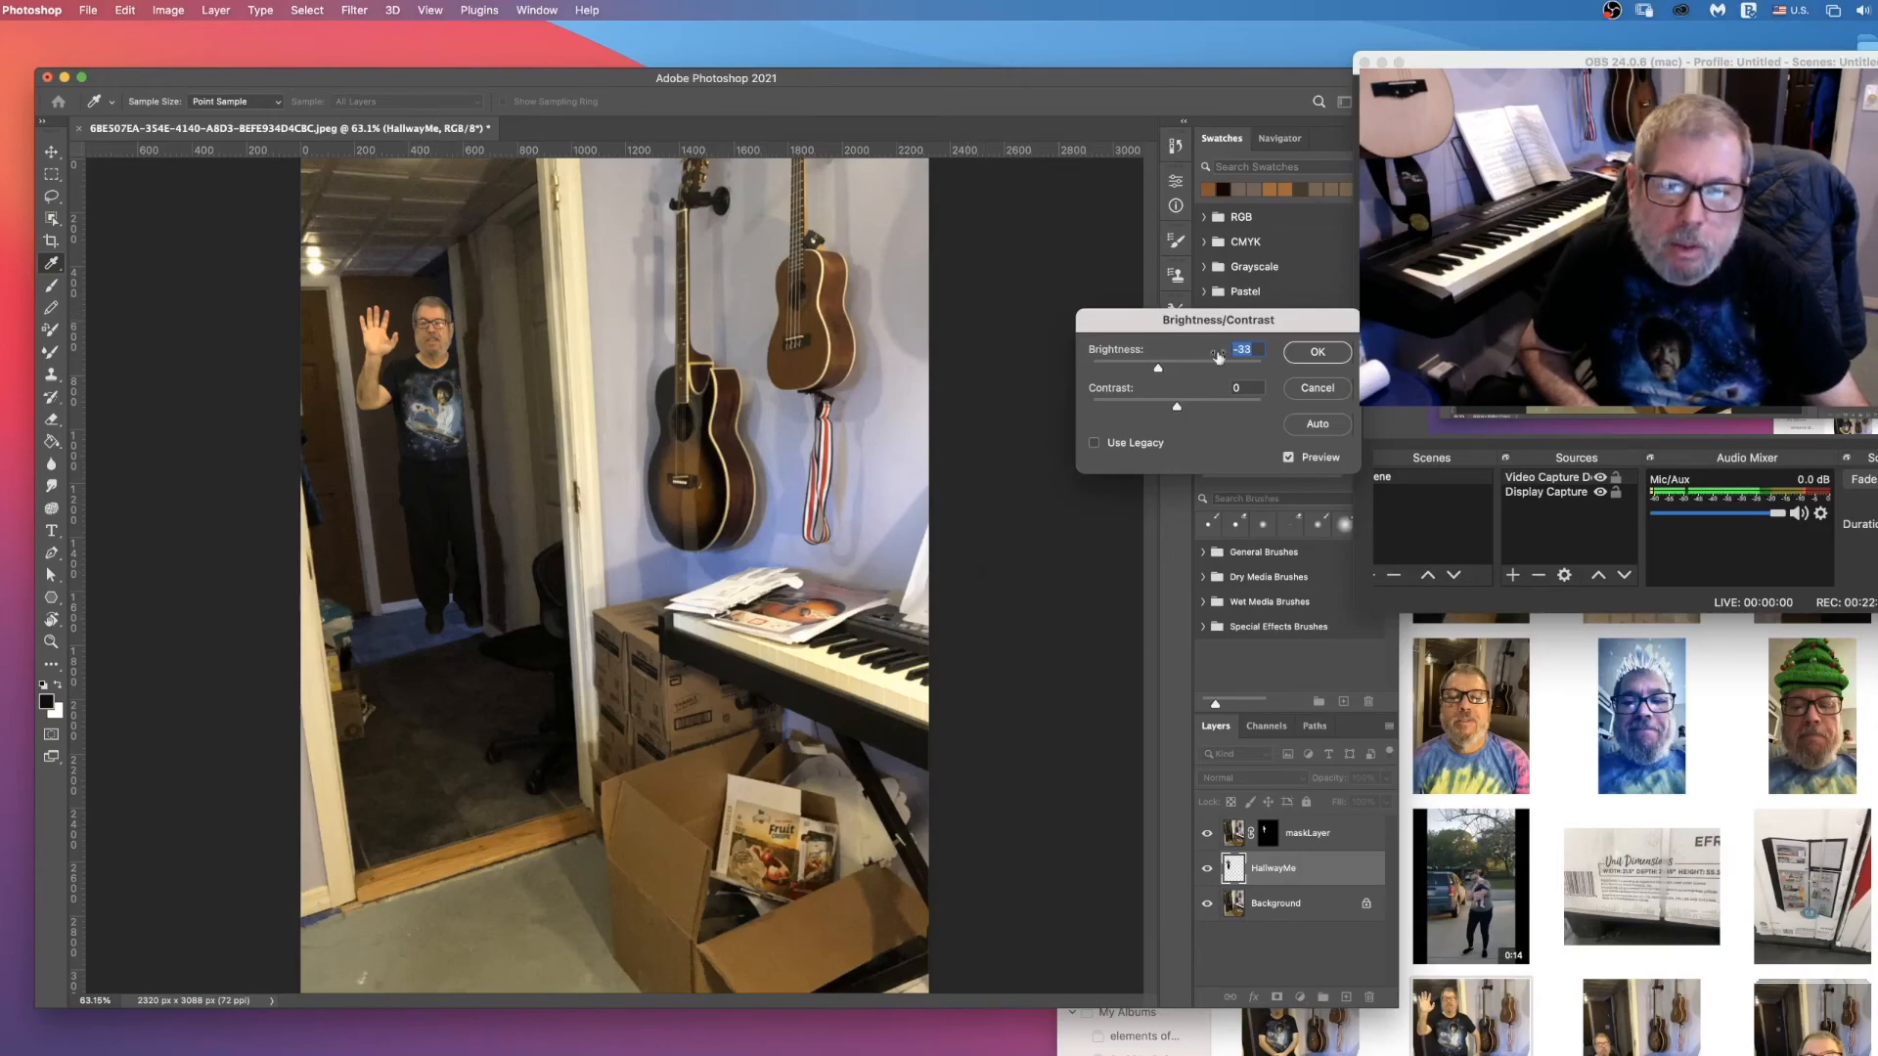
click(1308, 354)
key(b)
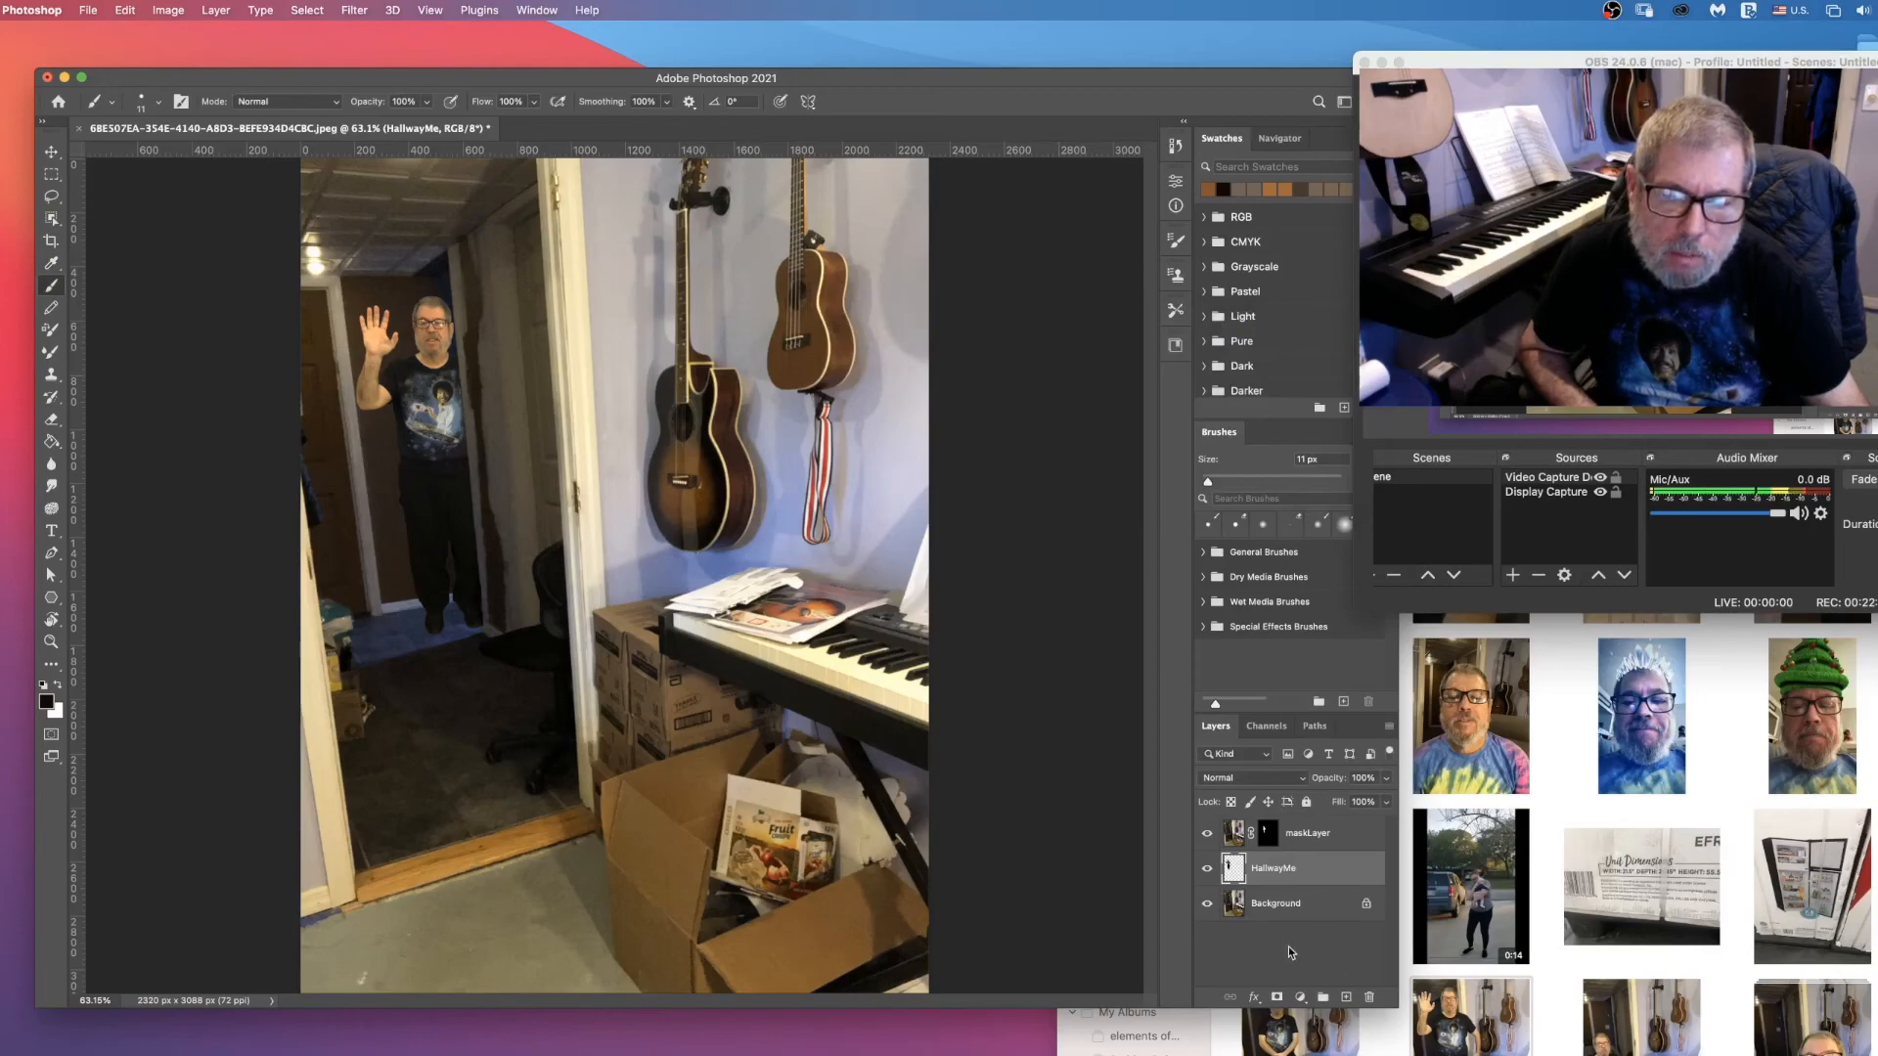
Step: Add a Drop Shadow effect to the HallwayMe layer and sample its colour from the dark wall just above the man's head
click(1255, 997)
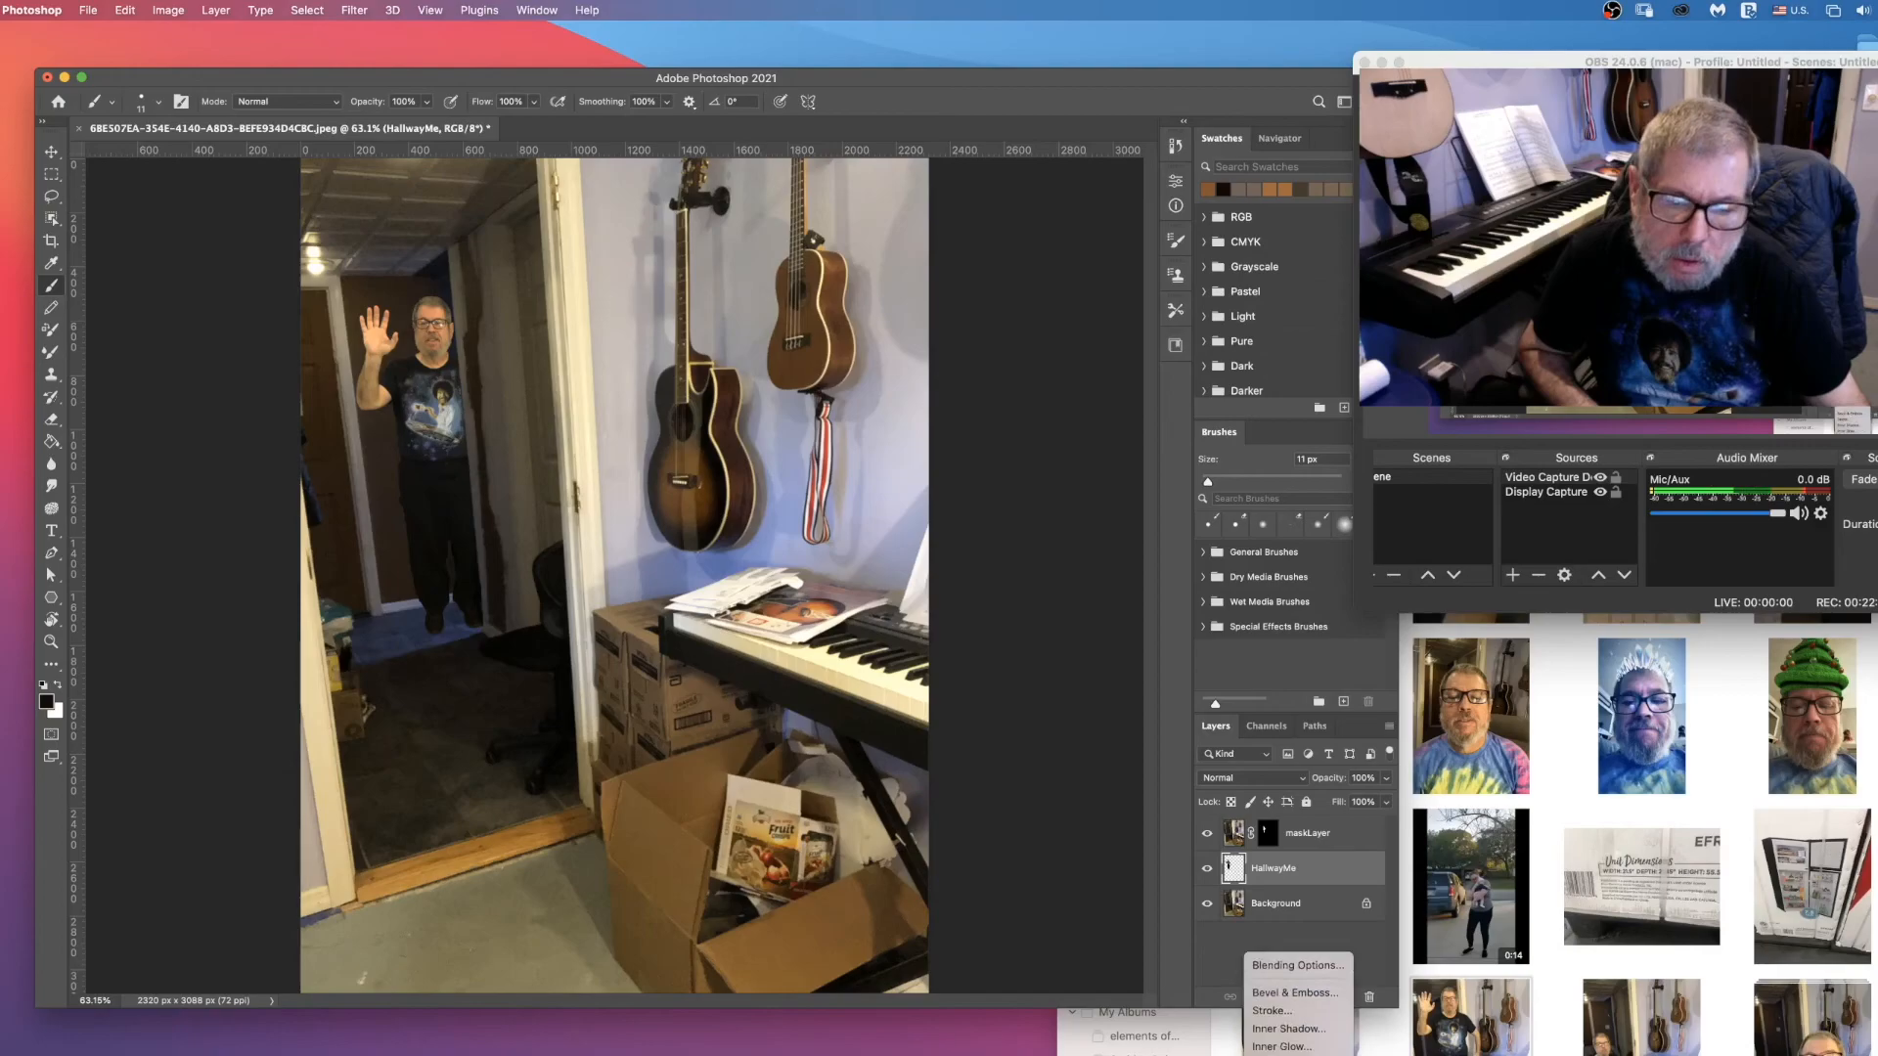
click(1285, 1055)
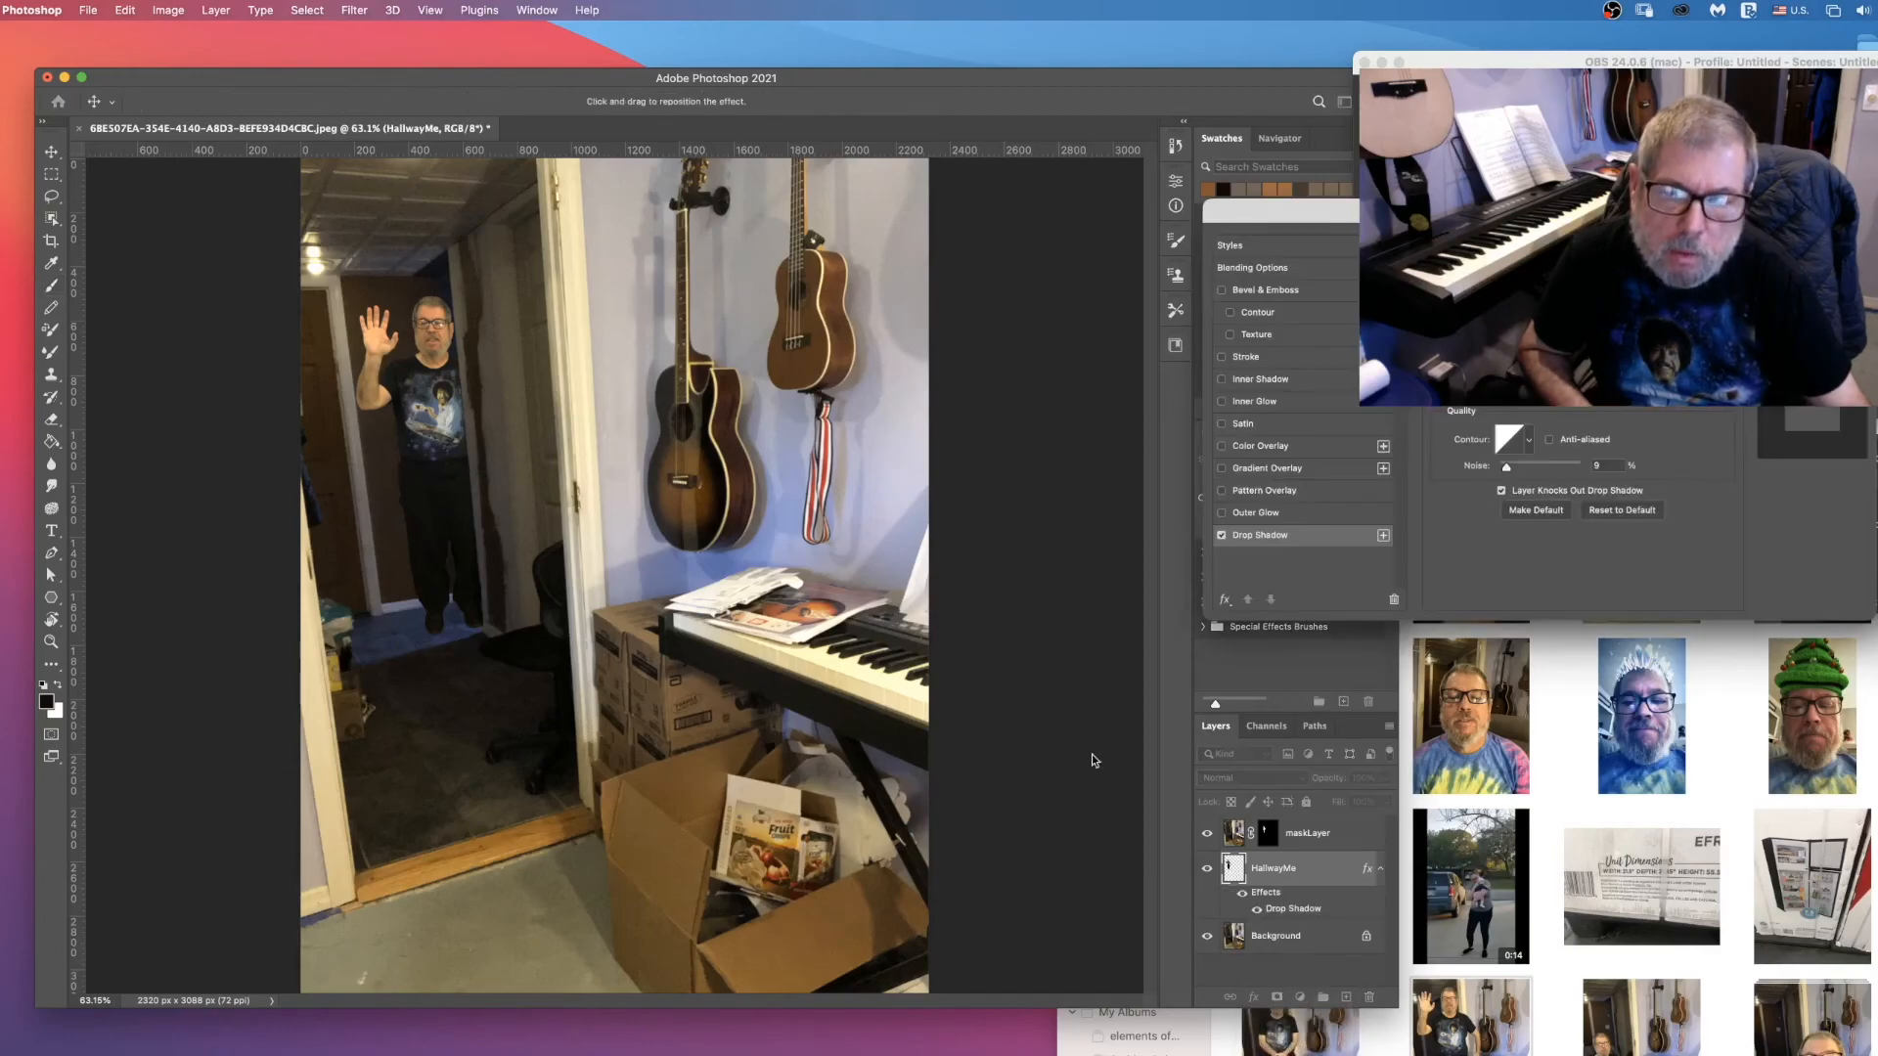
drag(1562, 215, 1093, 171)
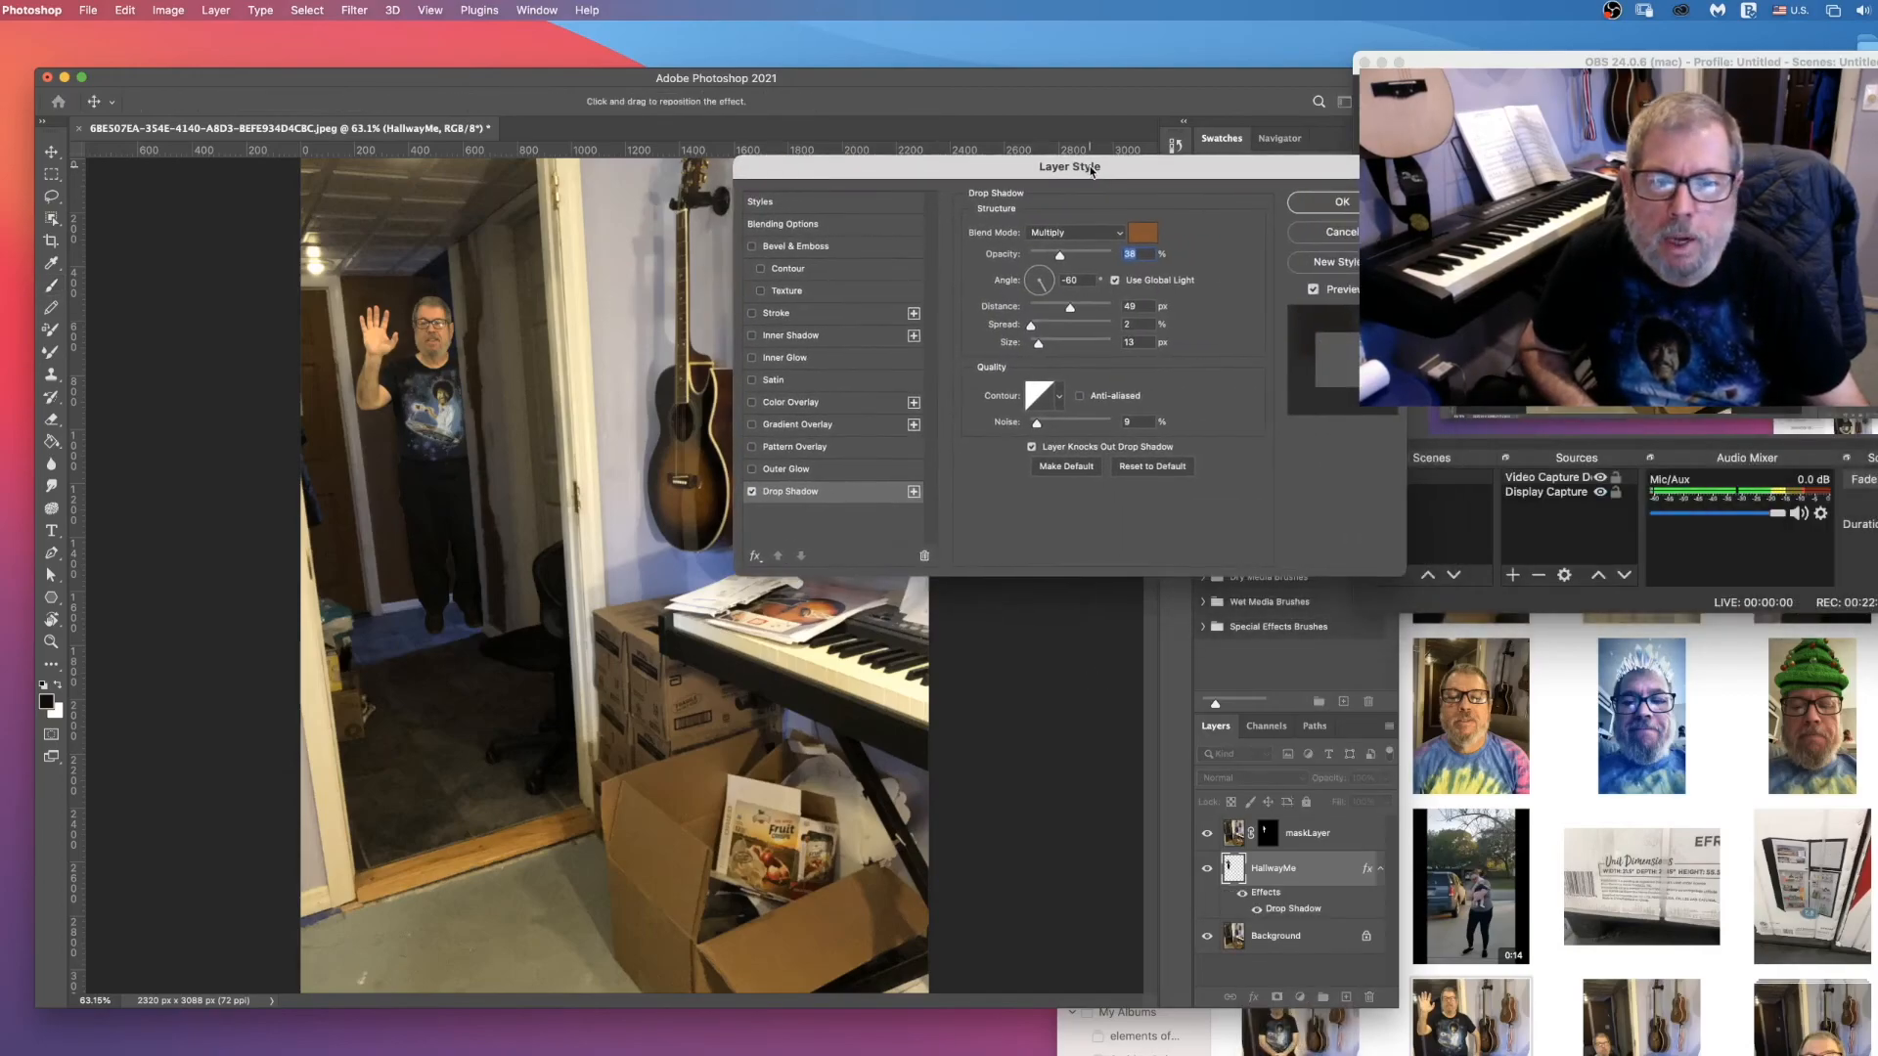
click(1150, 240)
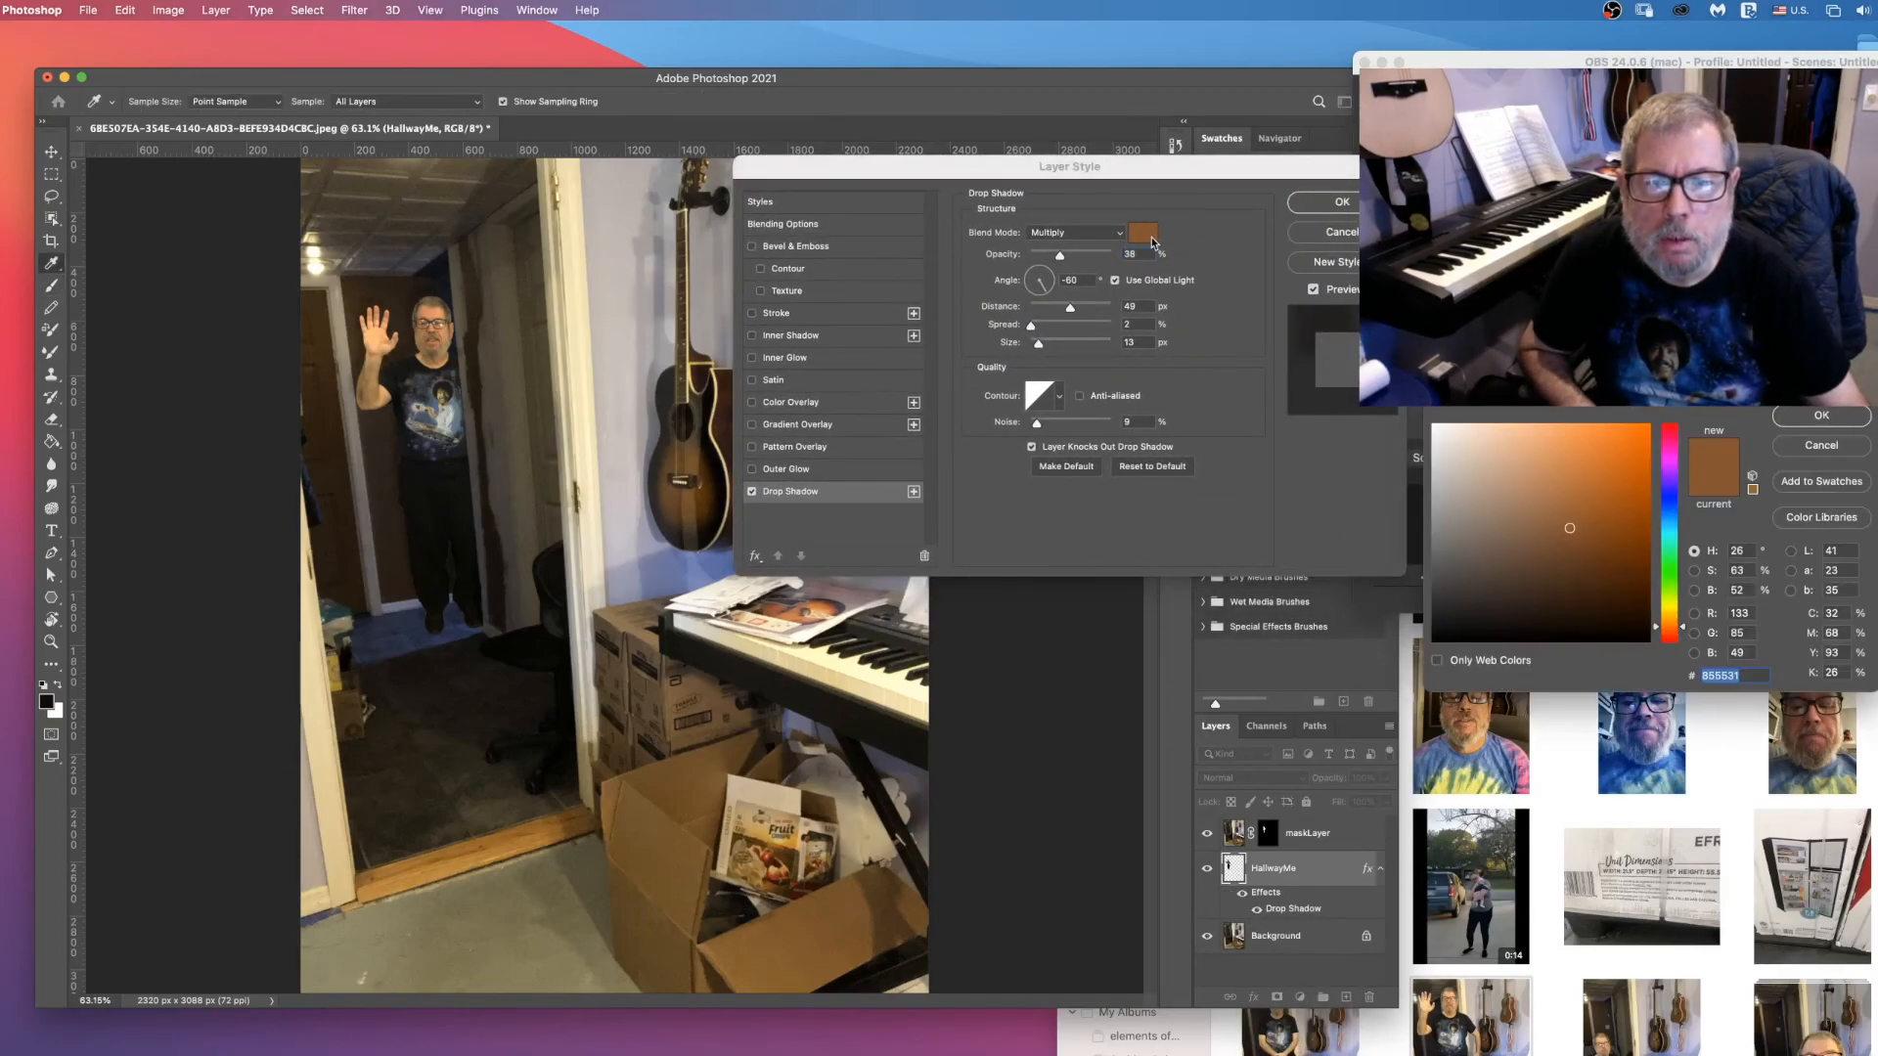
click(433, 280)
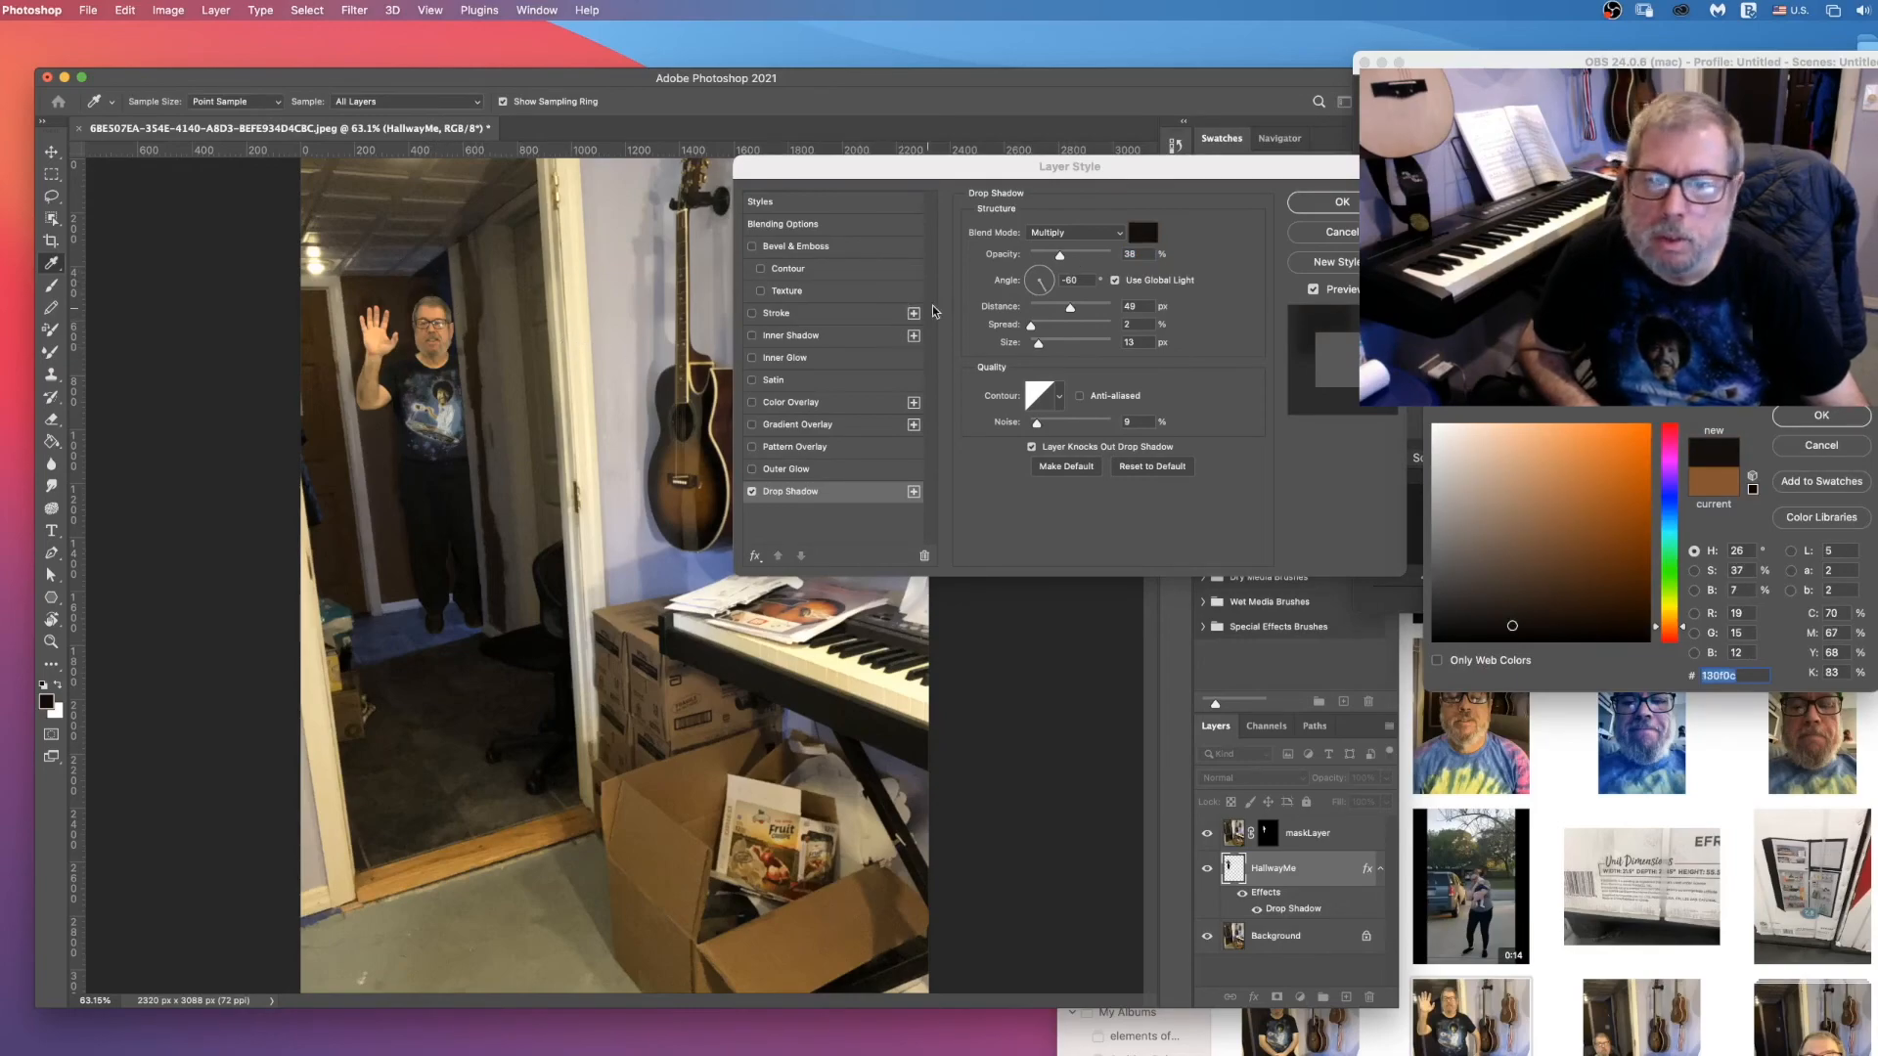
click(1820, 416)
Step: Set HallwayMe's drop shadow to 61% opacity, turn its light angle to about 118°, and apply the effect
drag(1099, 320, 1112, 188)
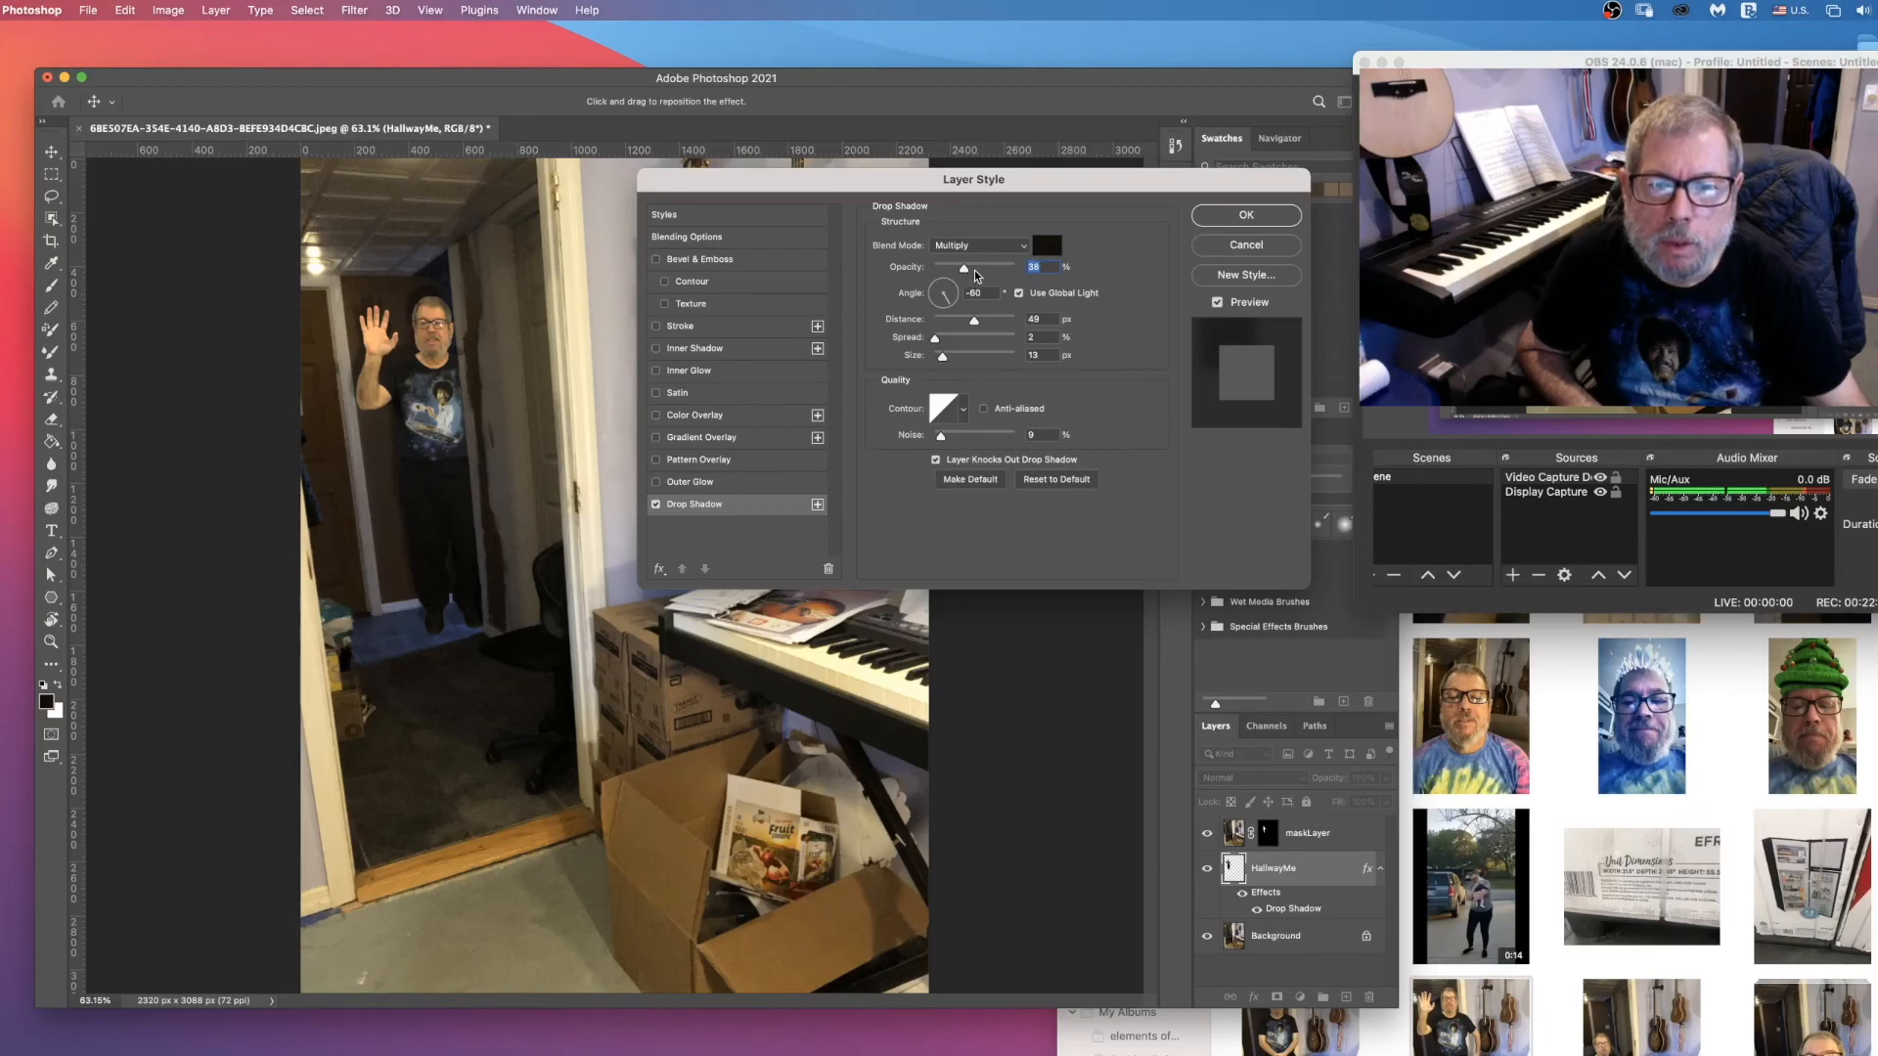
drag(964, 273, 984, 273)
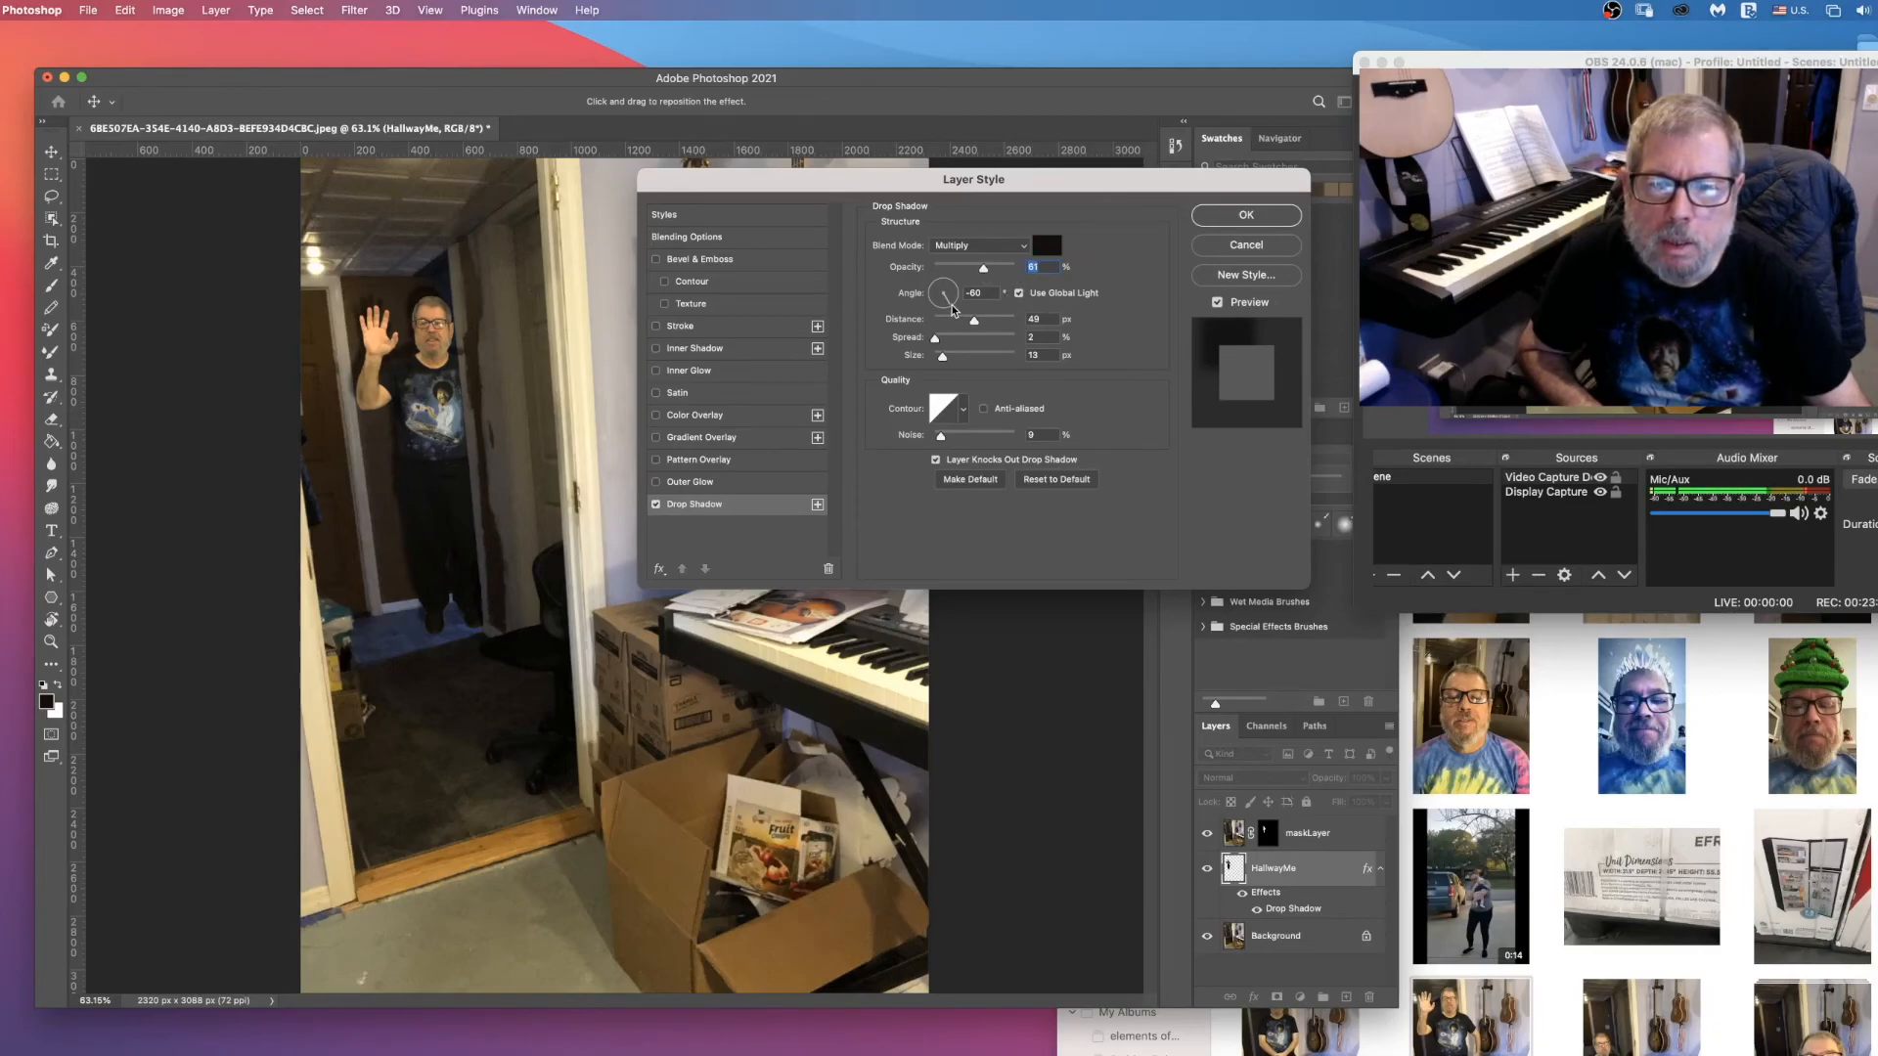
drag(950, 311, 938, 284)
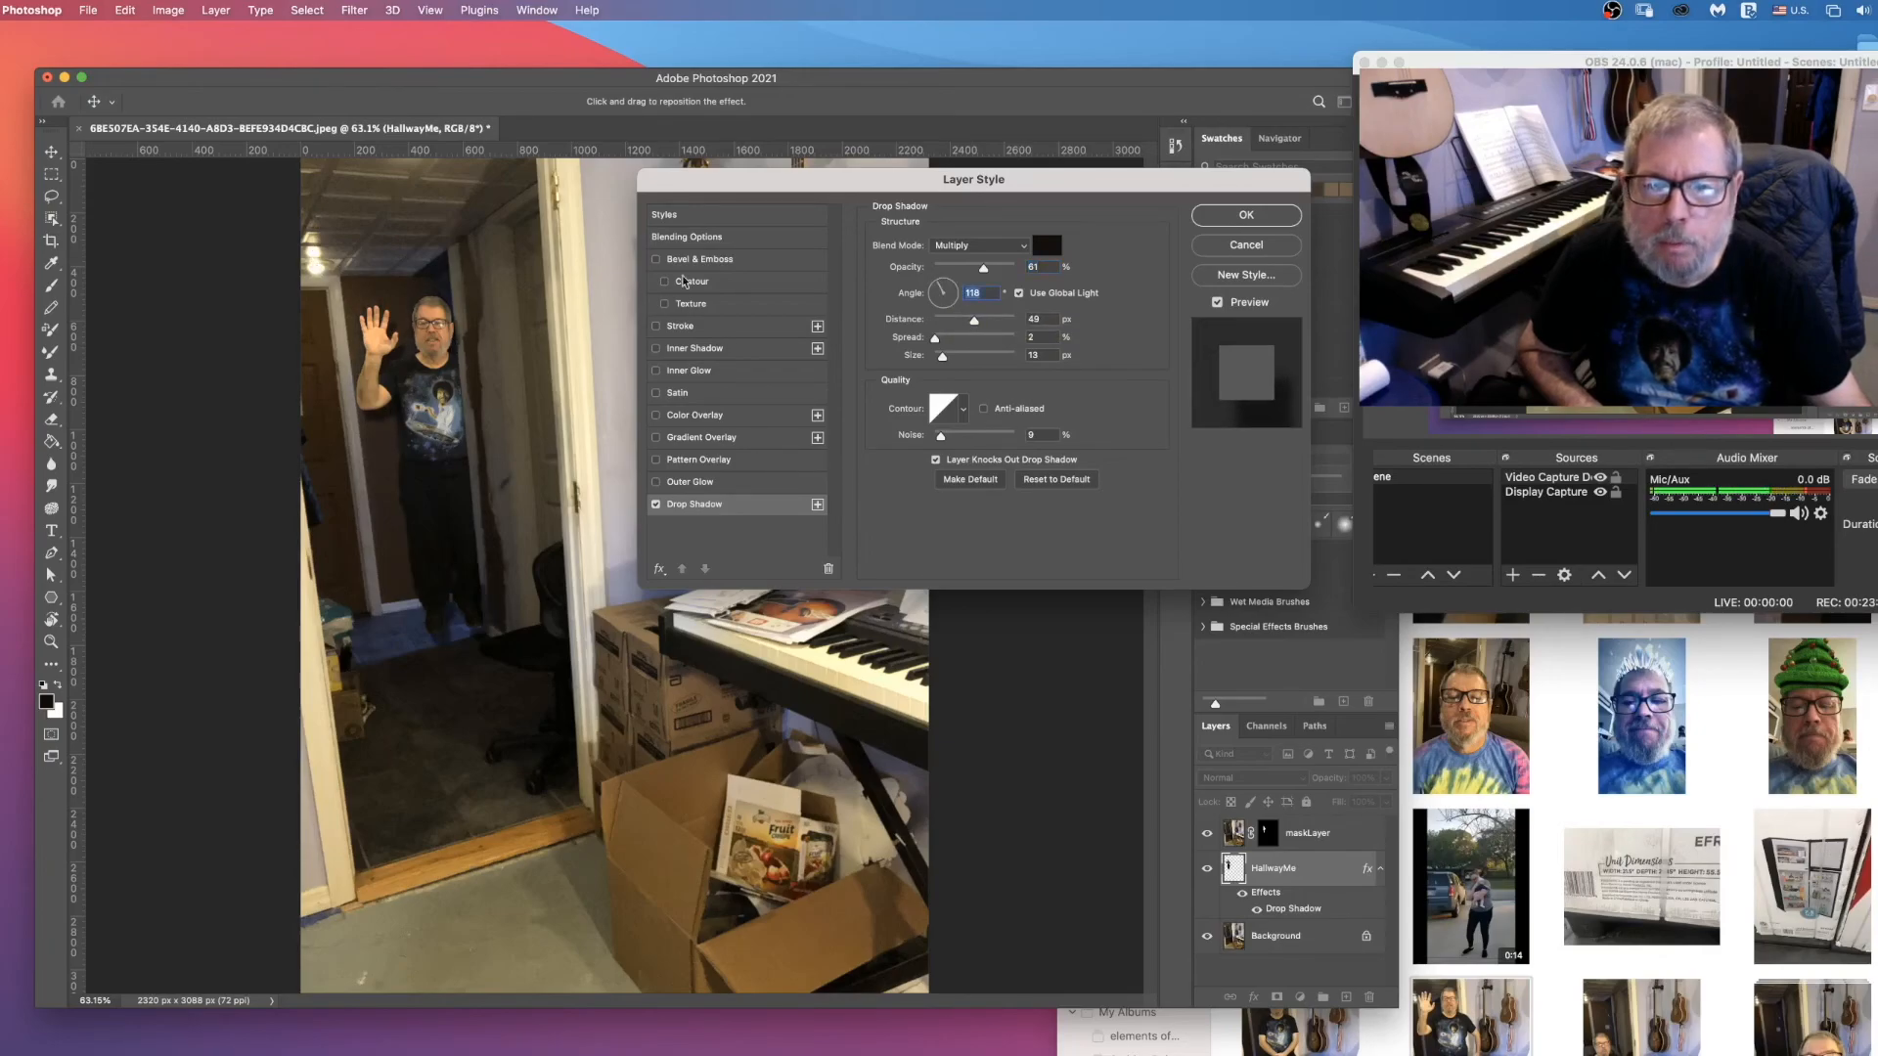
drag(942, 290, 936, 280)
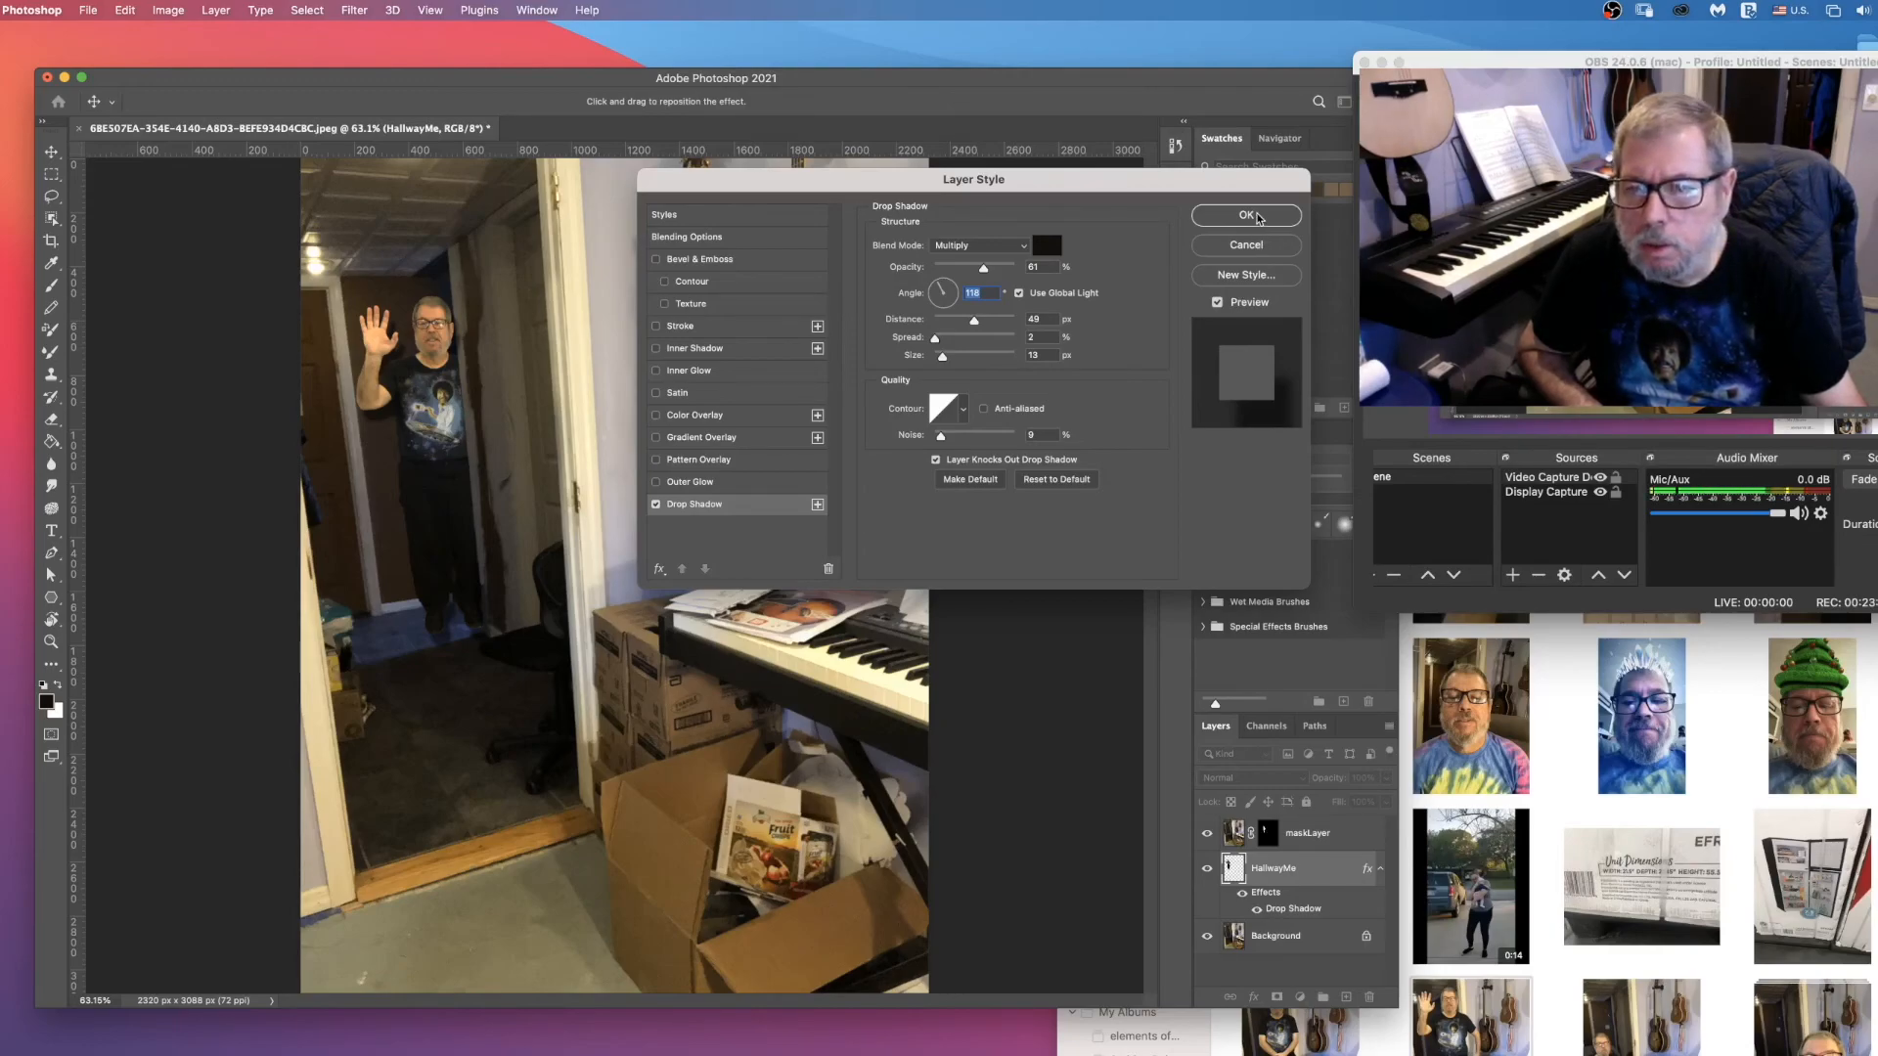
click(1259, 217)
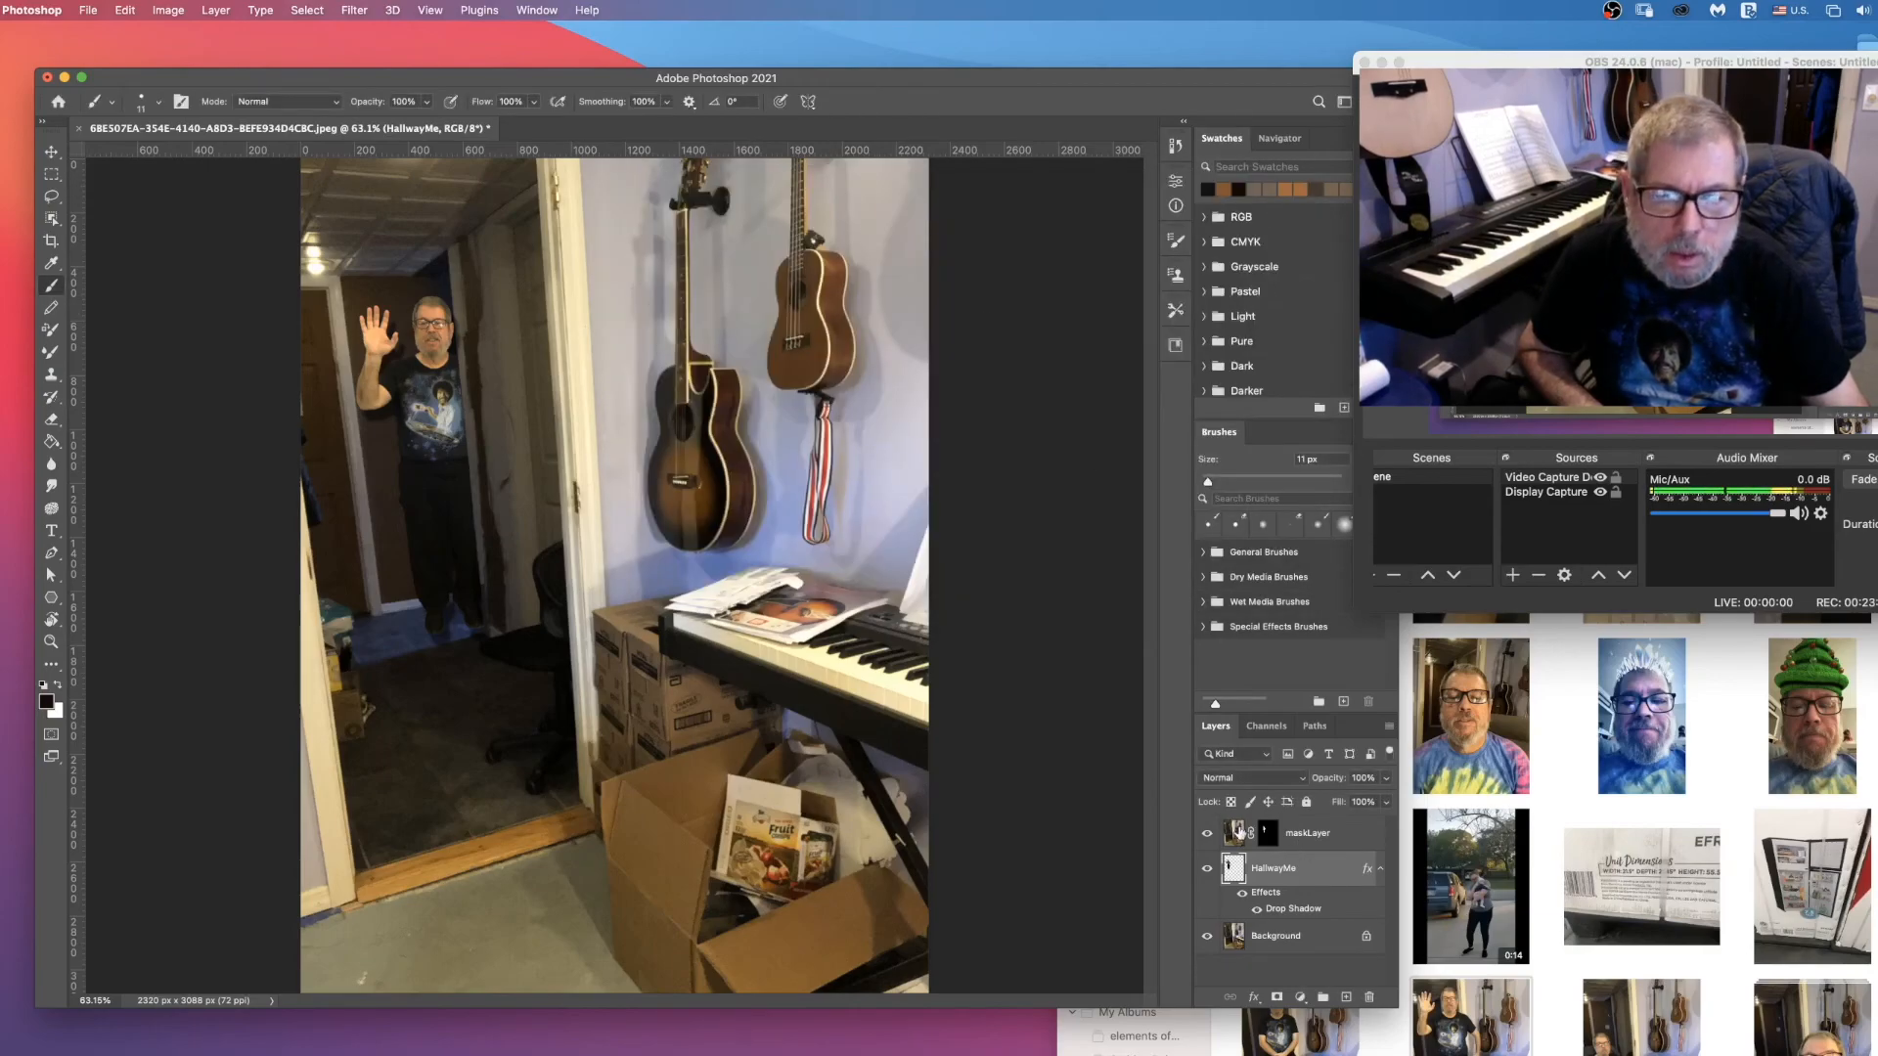
Step: Examine the man's masked edge and shadow along the wall corner from head to shoes at 400% magnification
click(1268, 841)
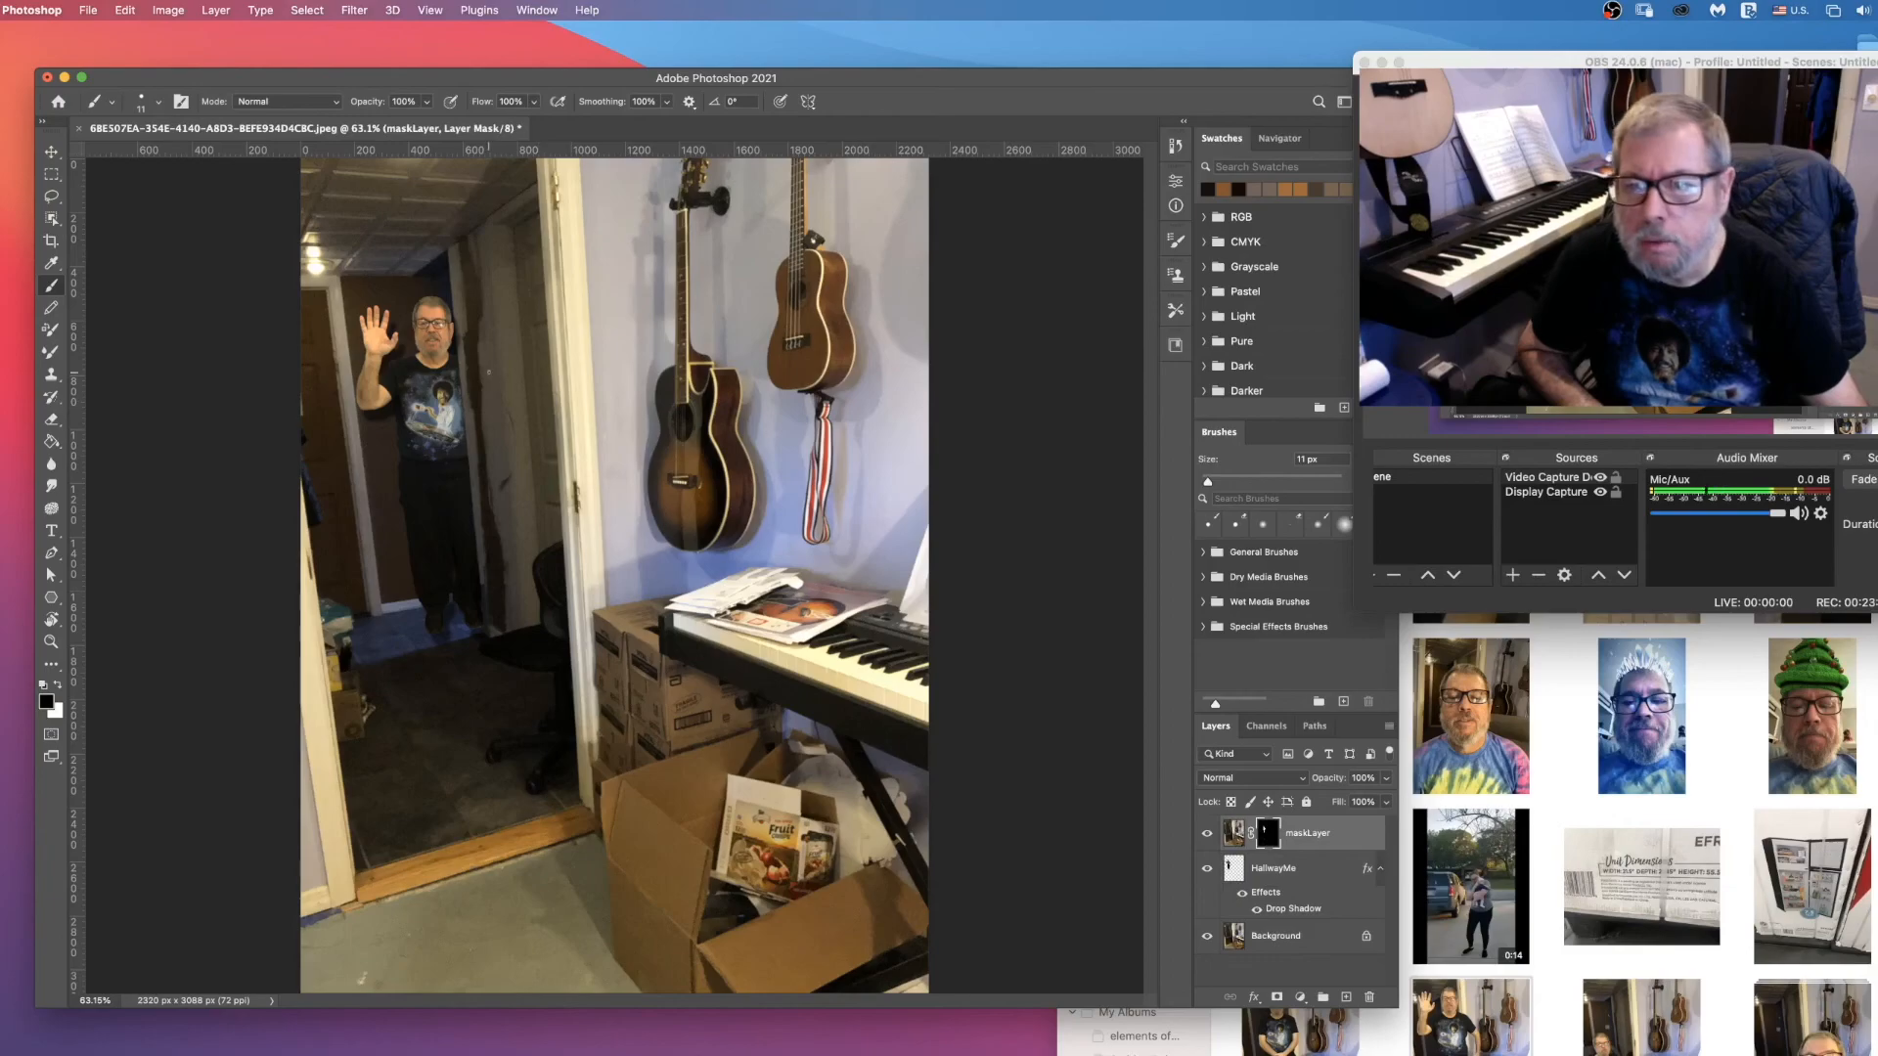
key(z)
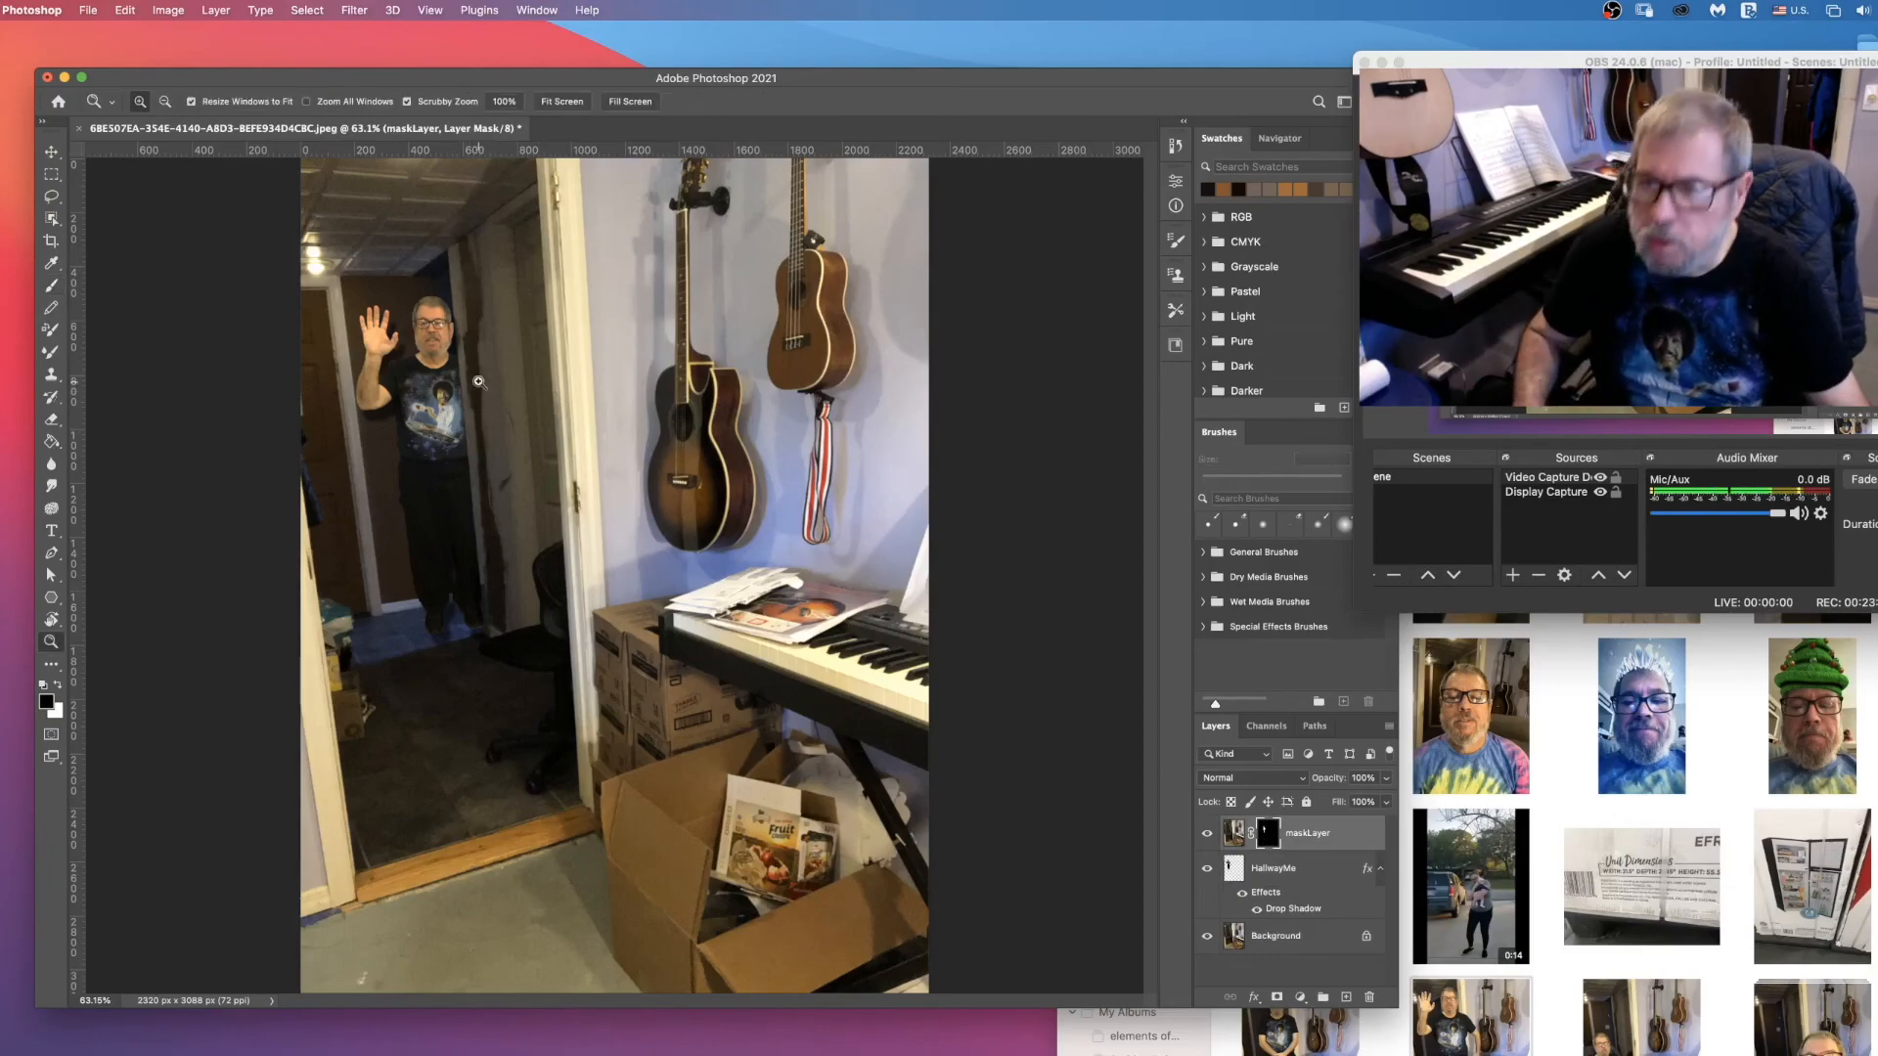
drag(462, 338, 467, 367)
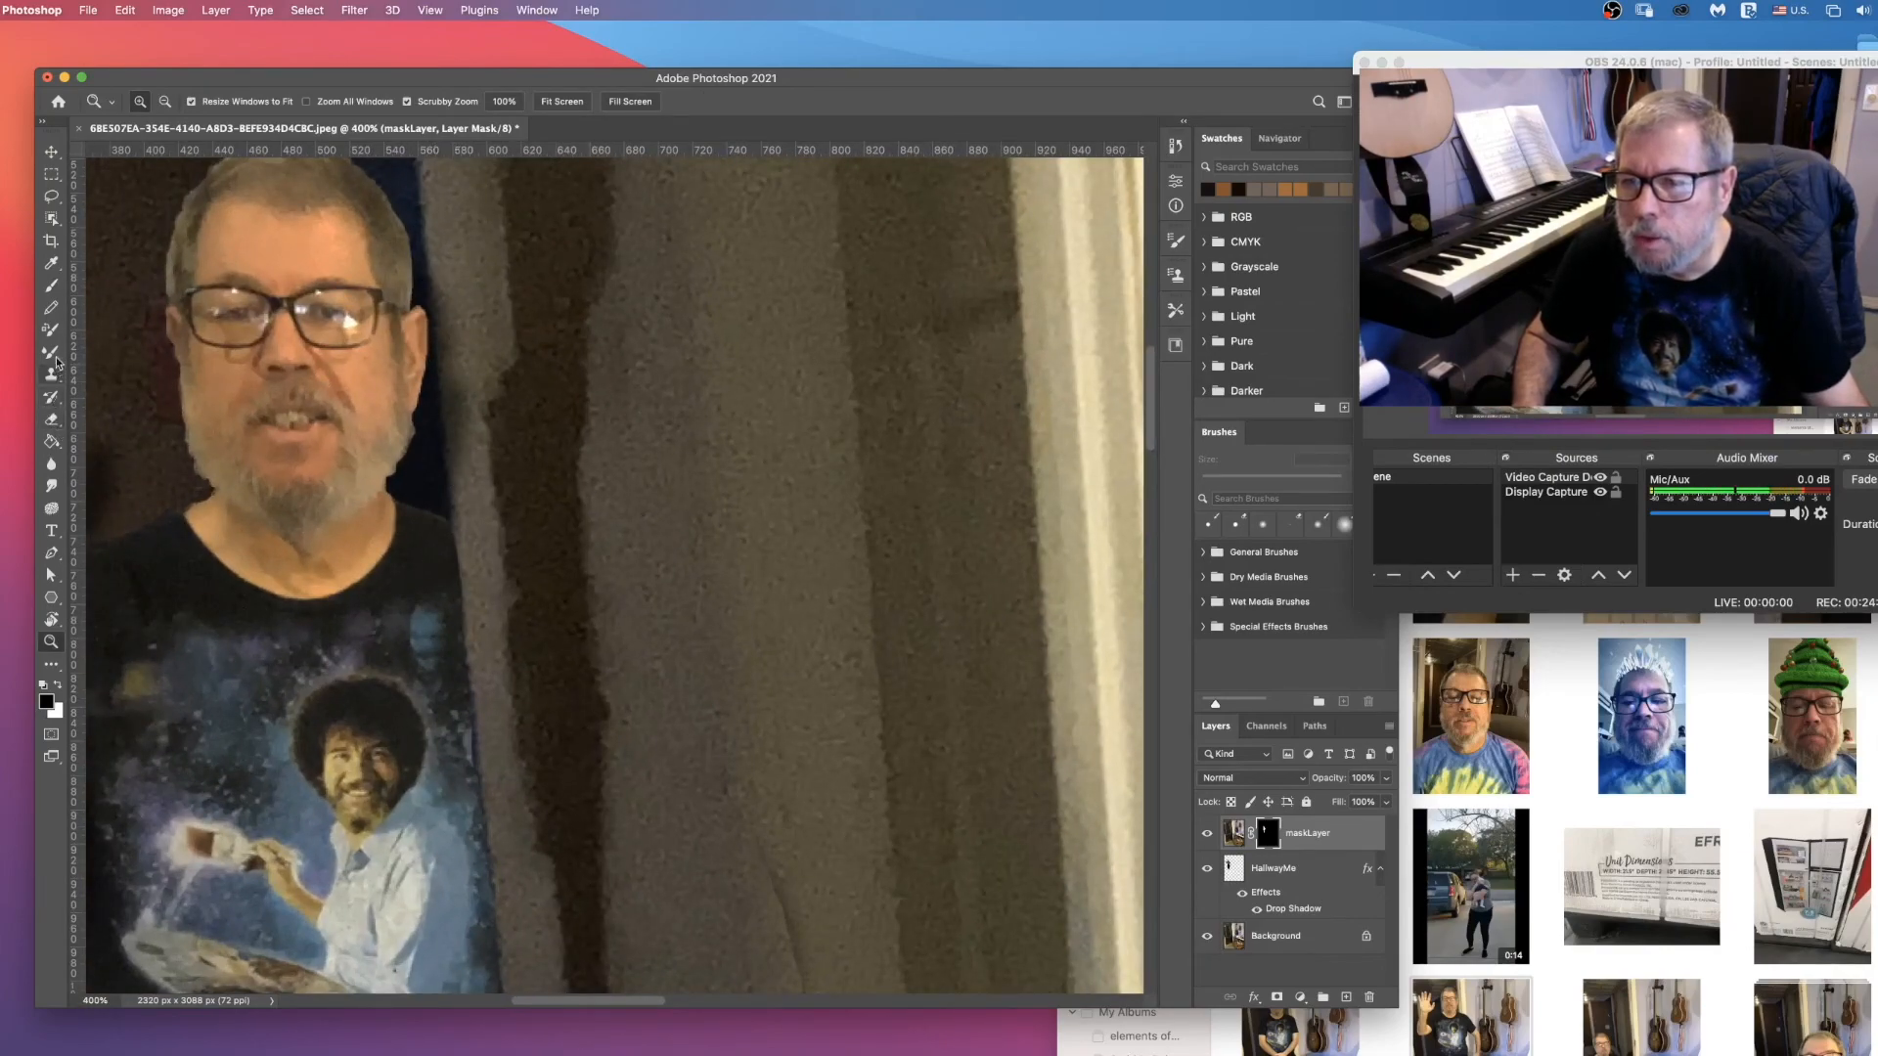
click(47, 422)
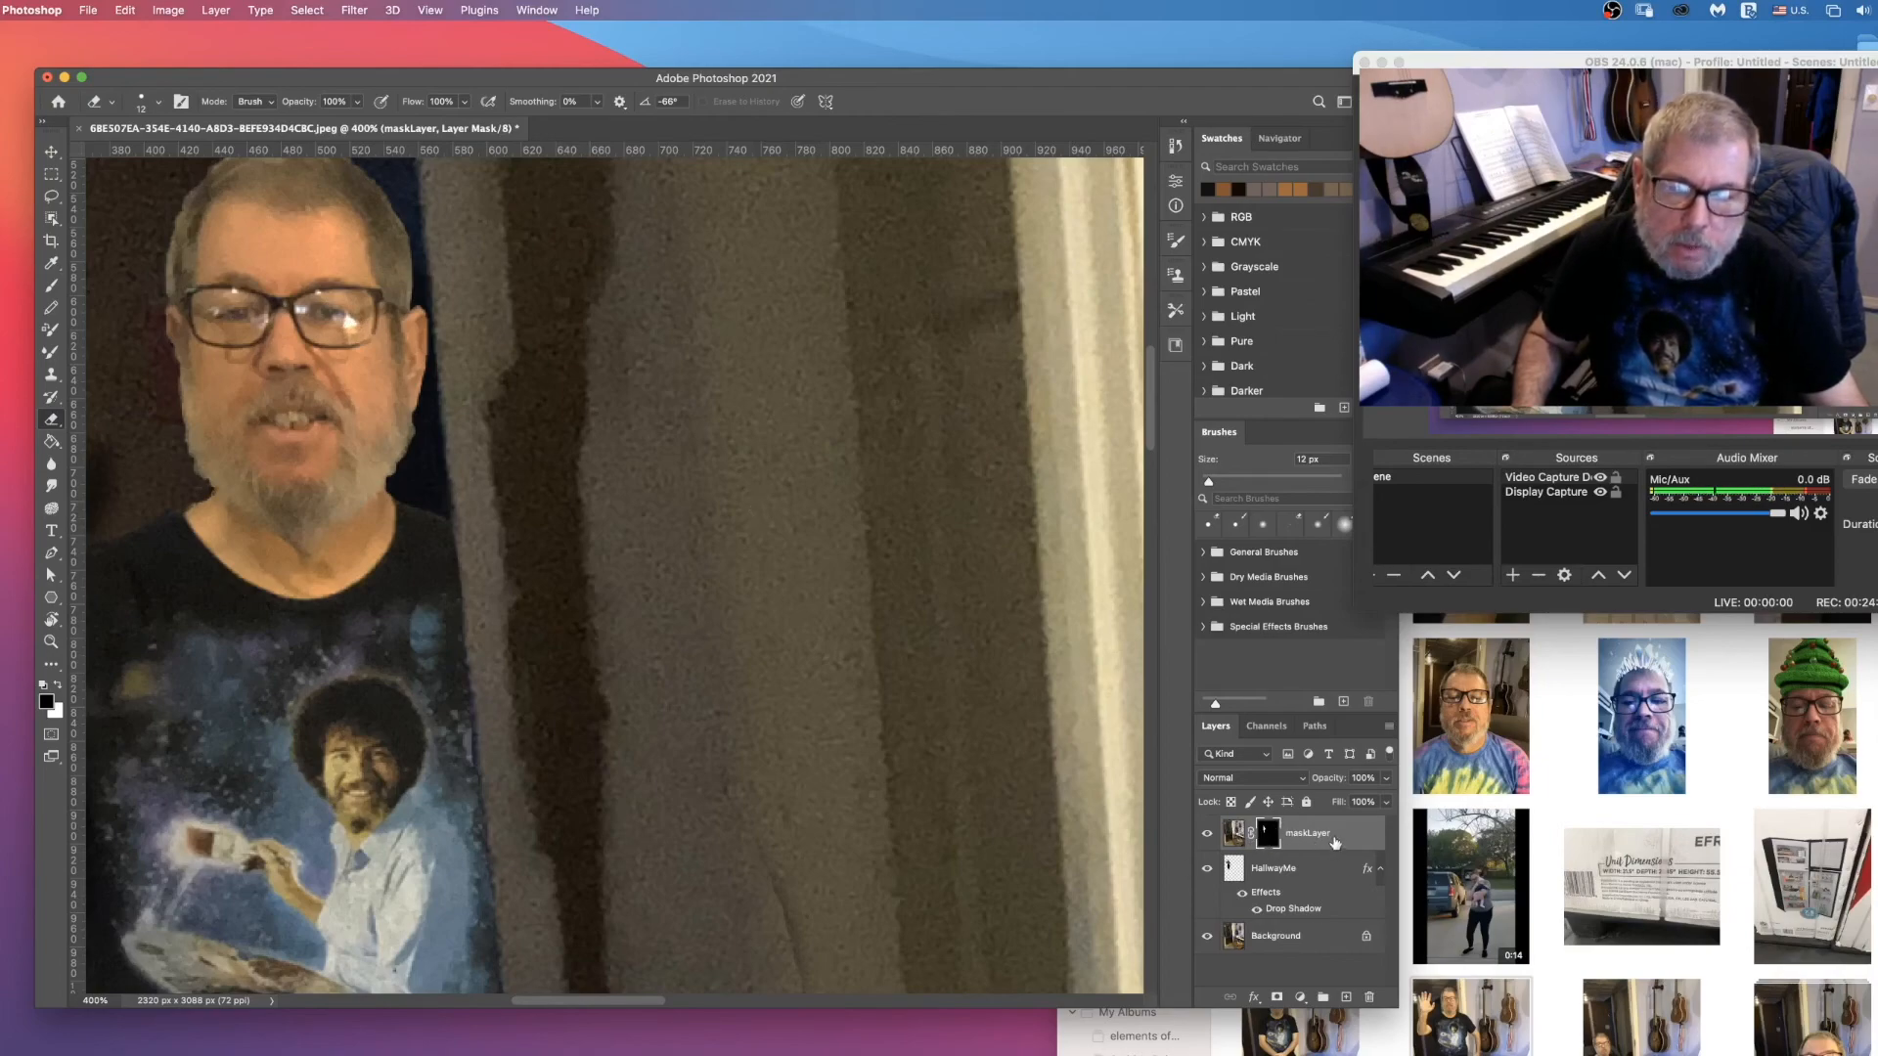
scroll(543, 470, down, 8)
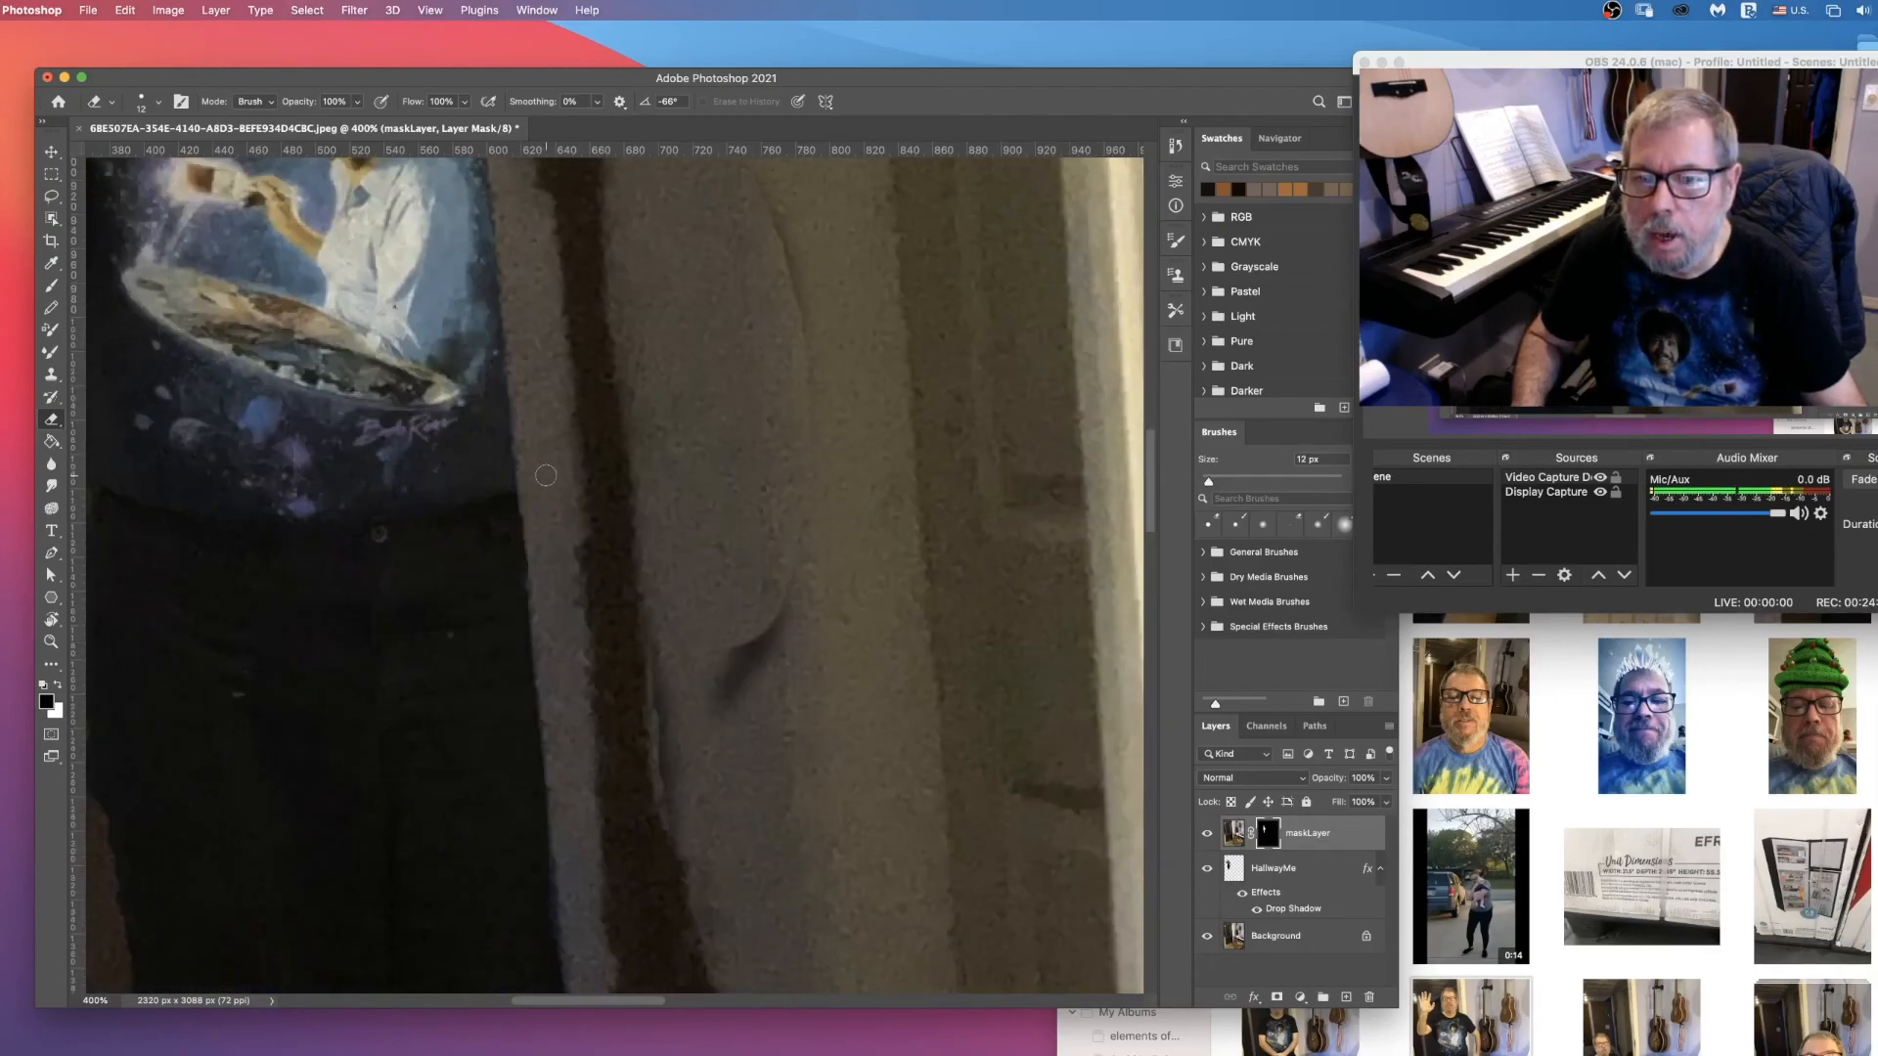
scroll(545, 476, down, 4)
scroll(544, 484, up, 8)
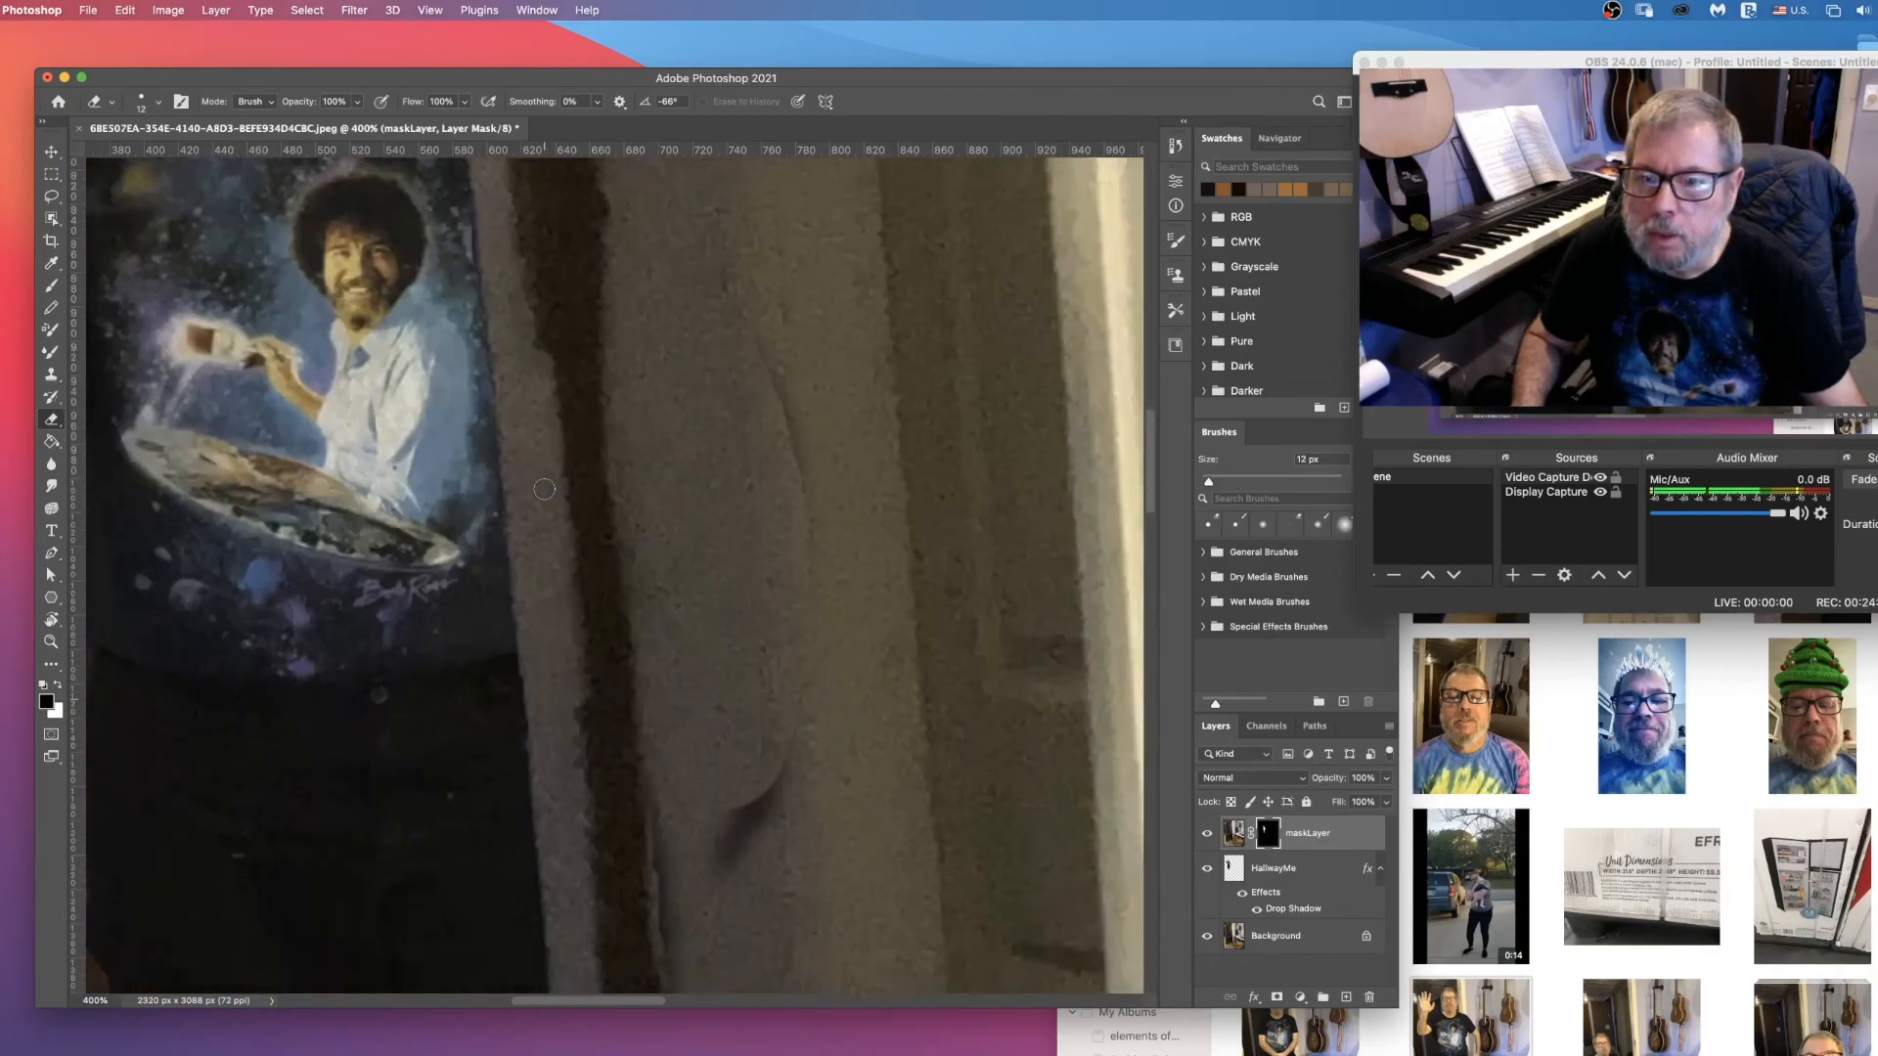
scroll(544, 489, up, 8)
scroll(389, 705, down, 12)
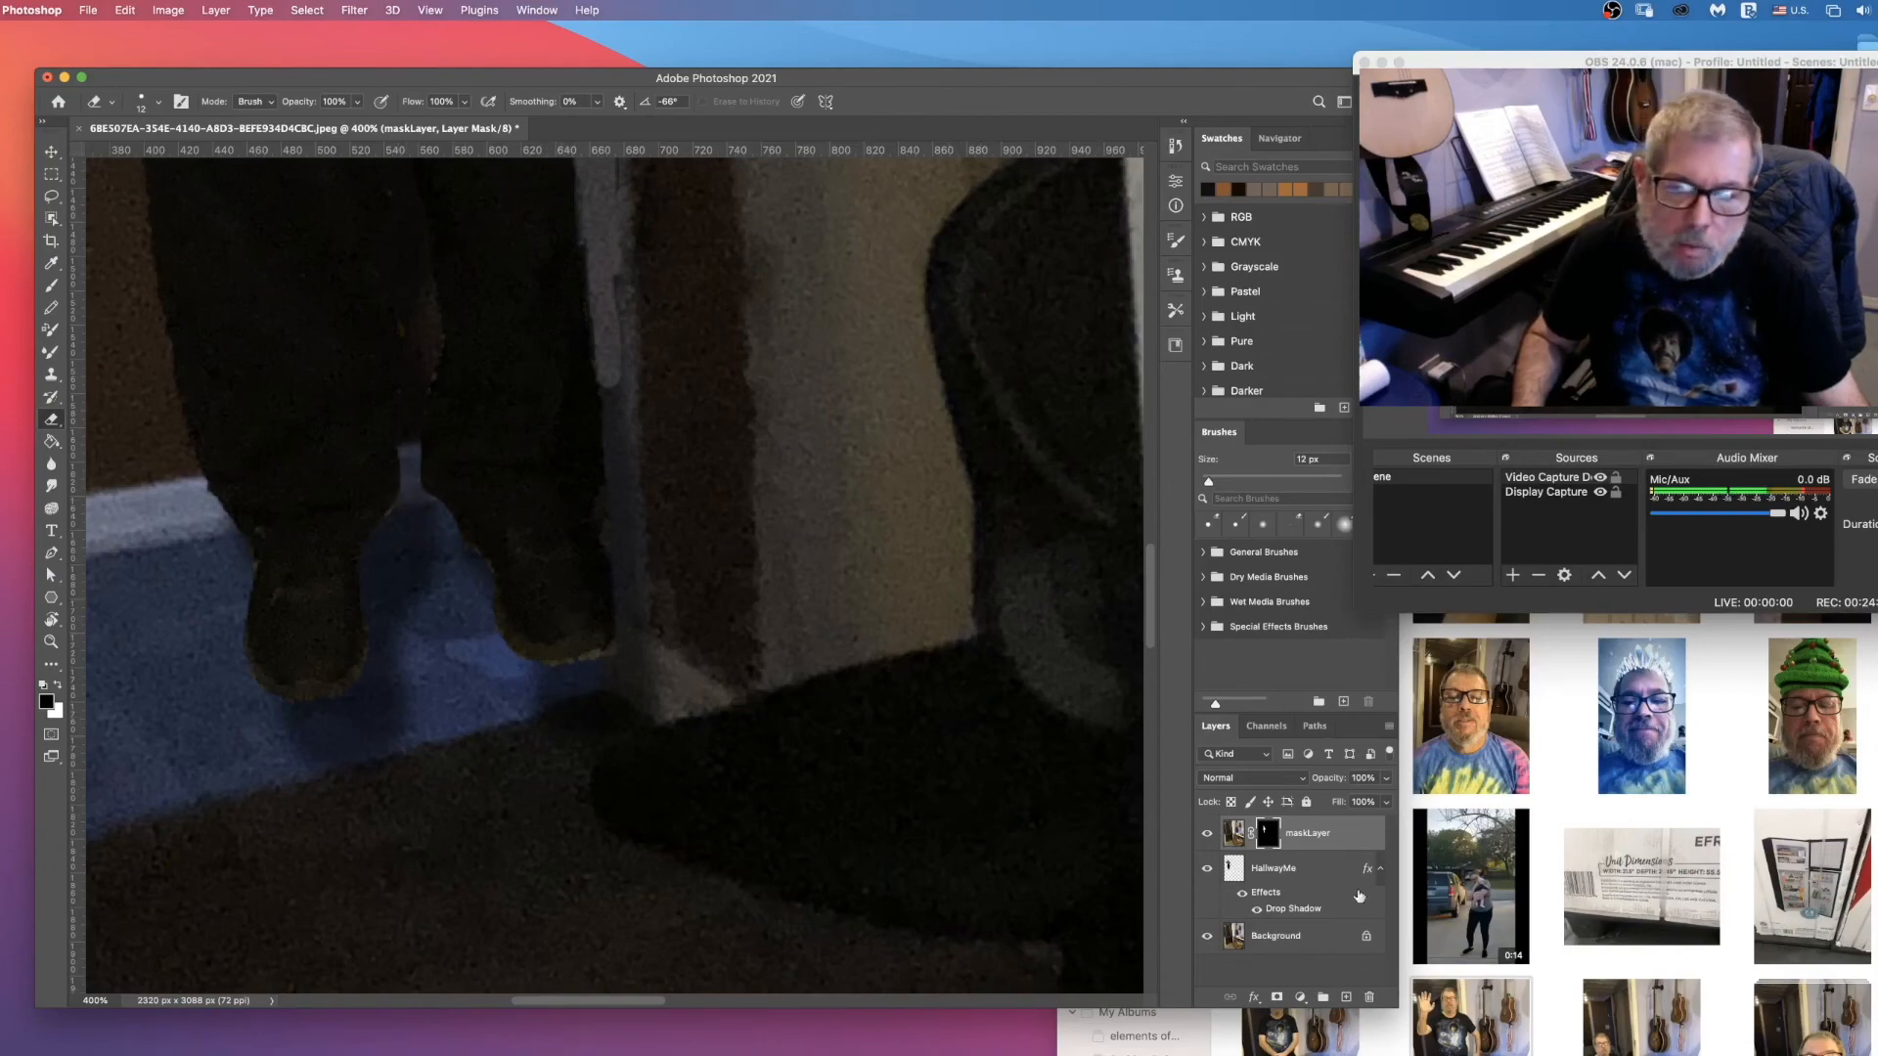
Step: Separate HallwayMe's drop shadow effect into its own layer
click(1333, 913)
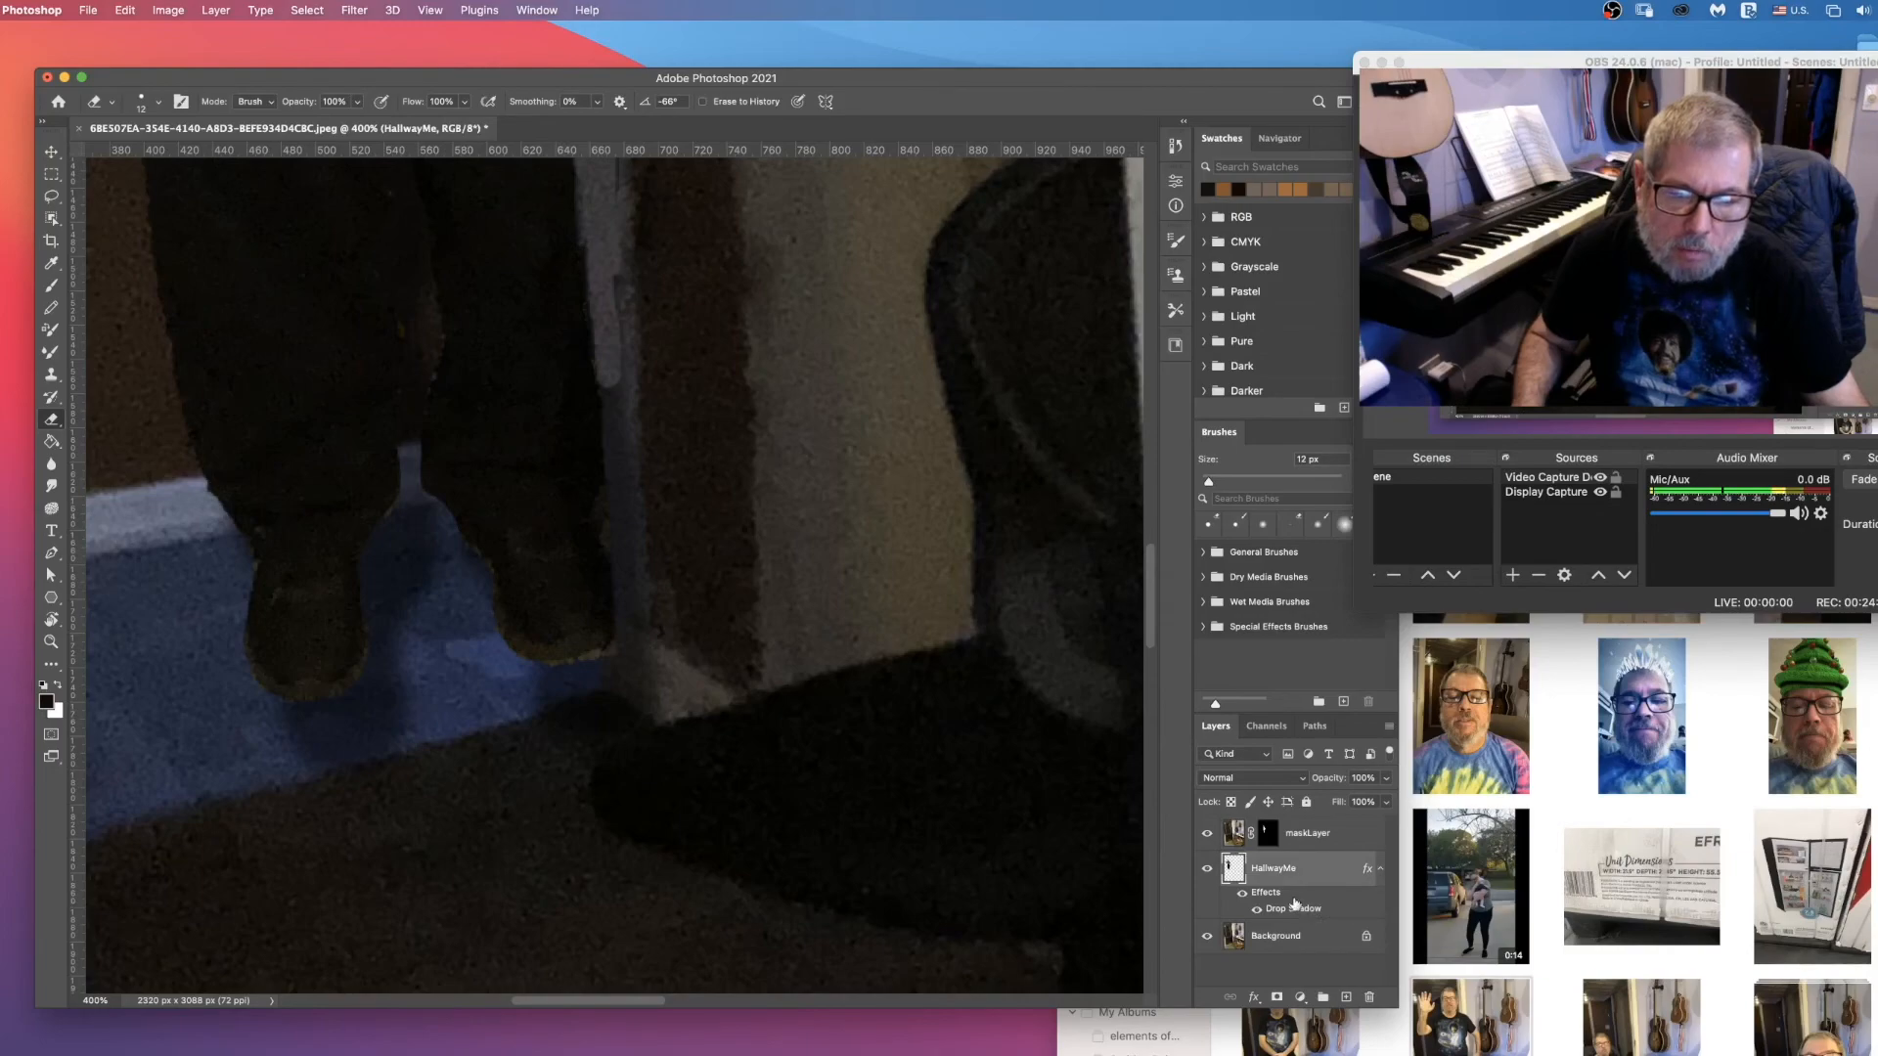
right_click(1296, 904)
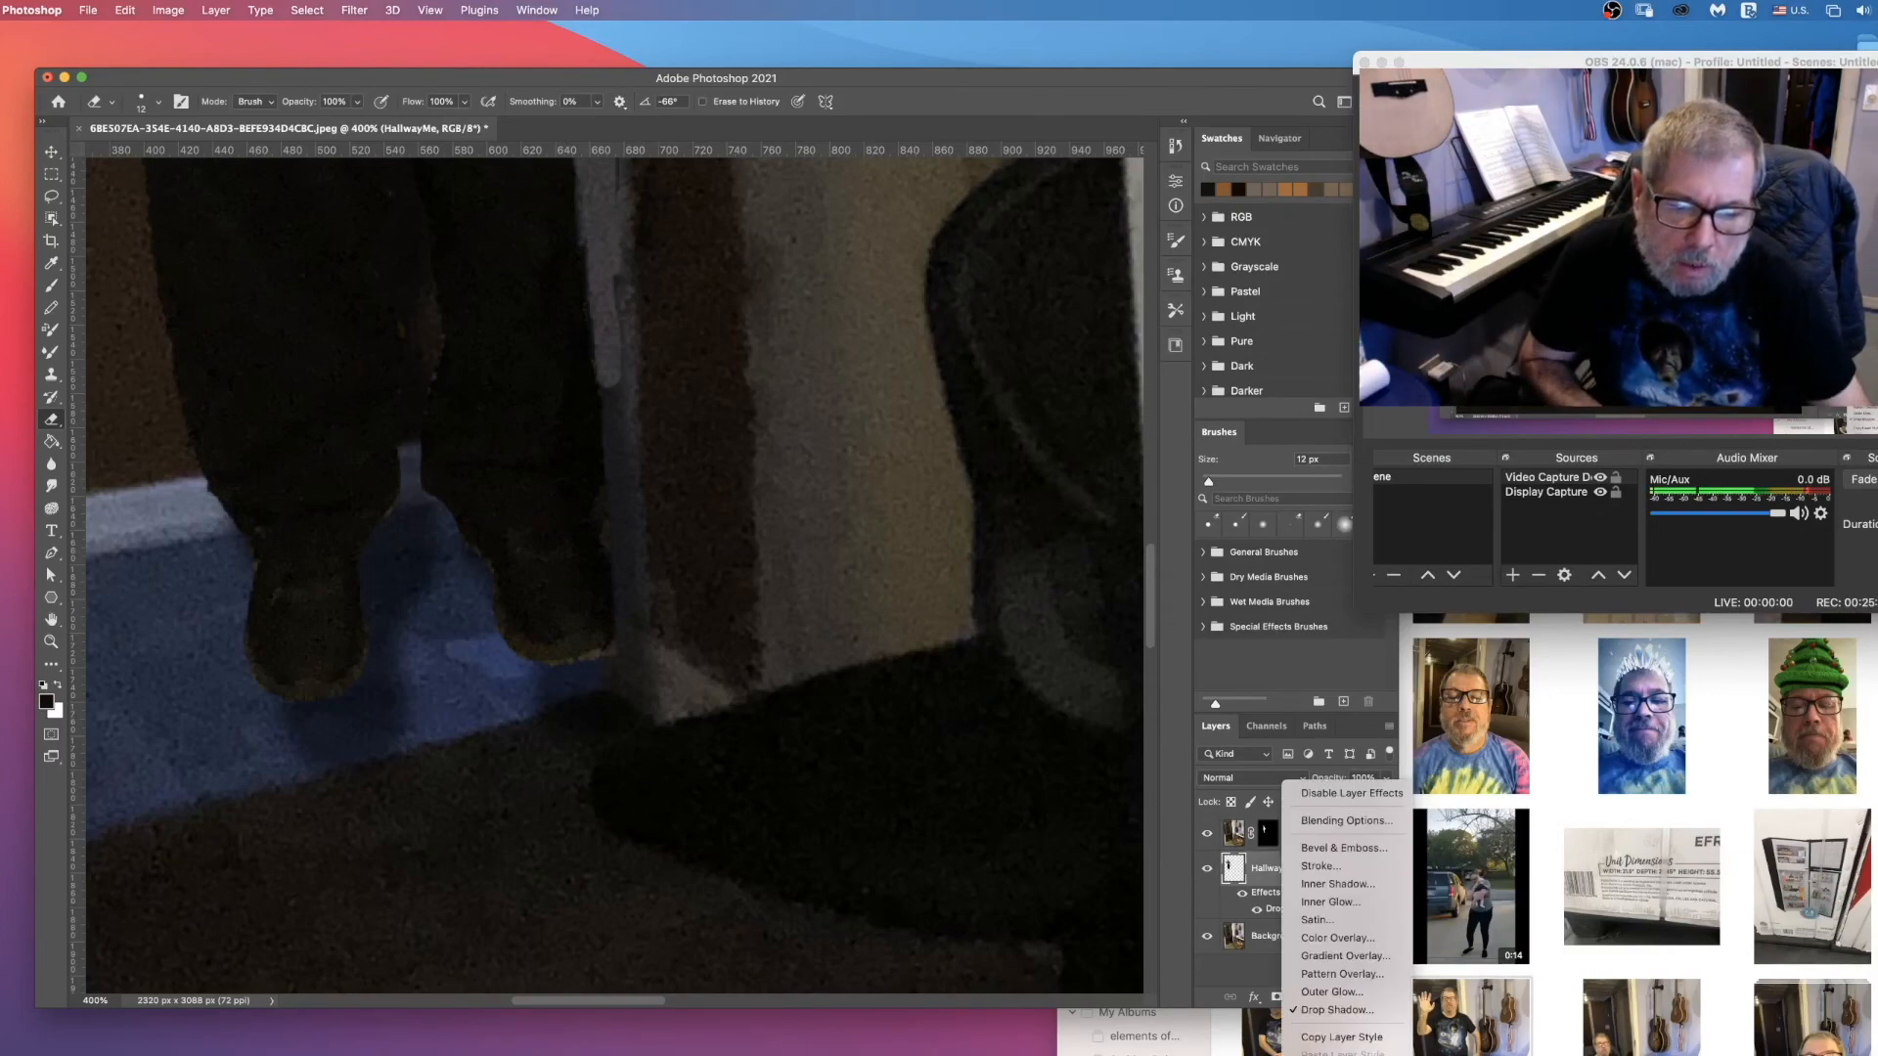
click(1332, 1055)
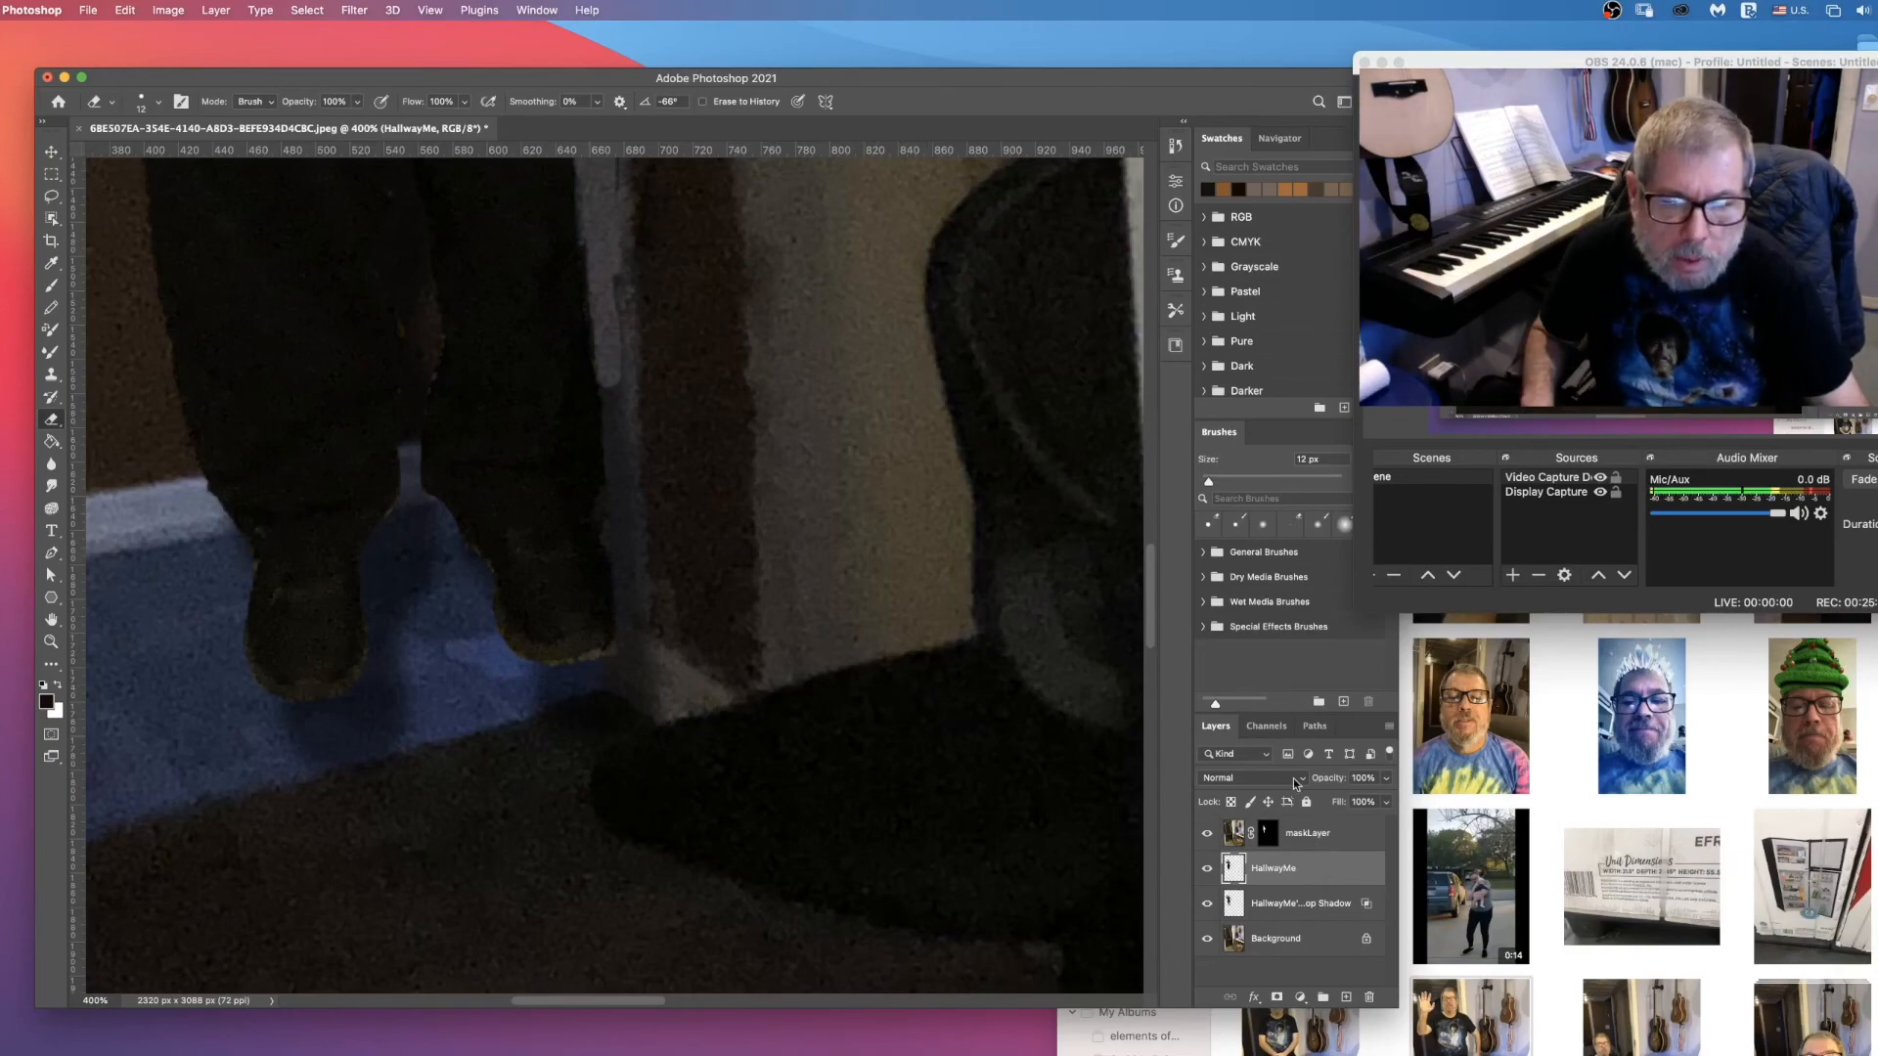
Step: Lower the HallwayMe layer's opacity to 53% and shift the separate drop shadow layer slightly beneath the man's shoes
click(1387, 779)
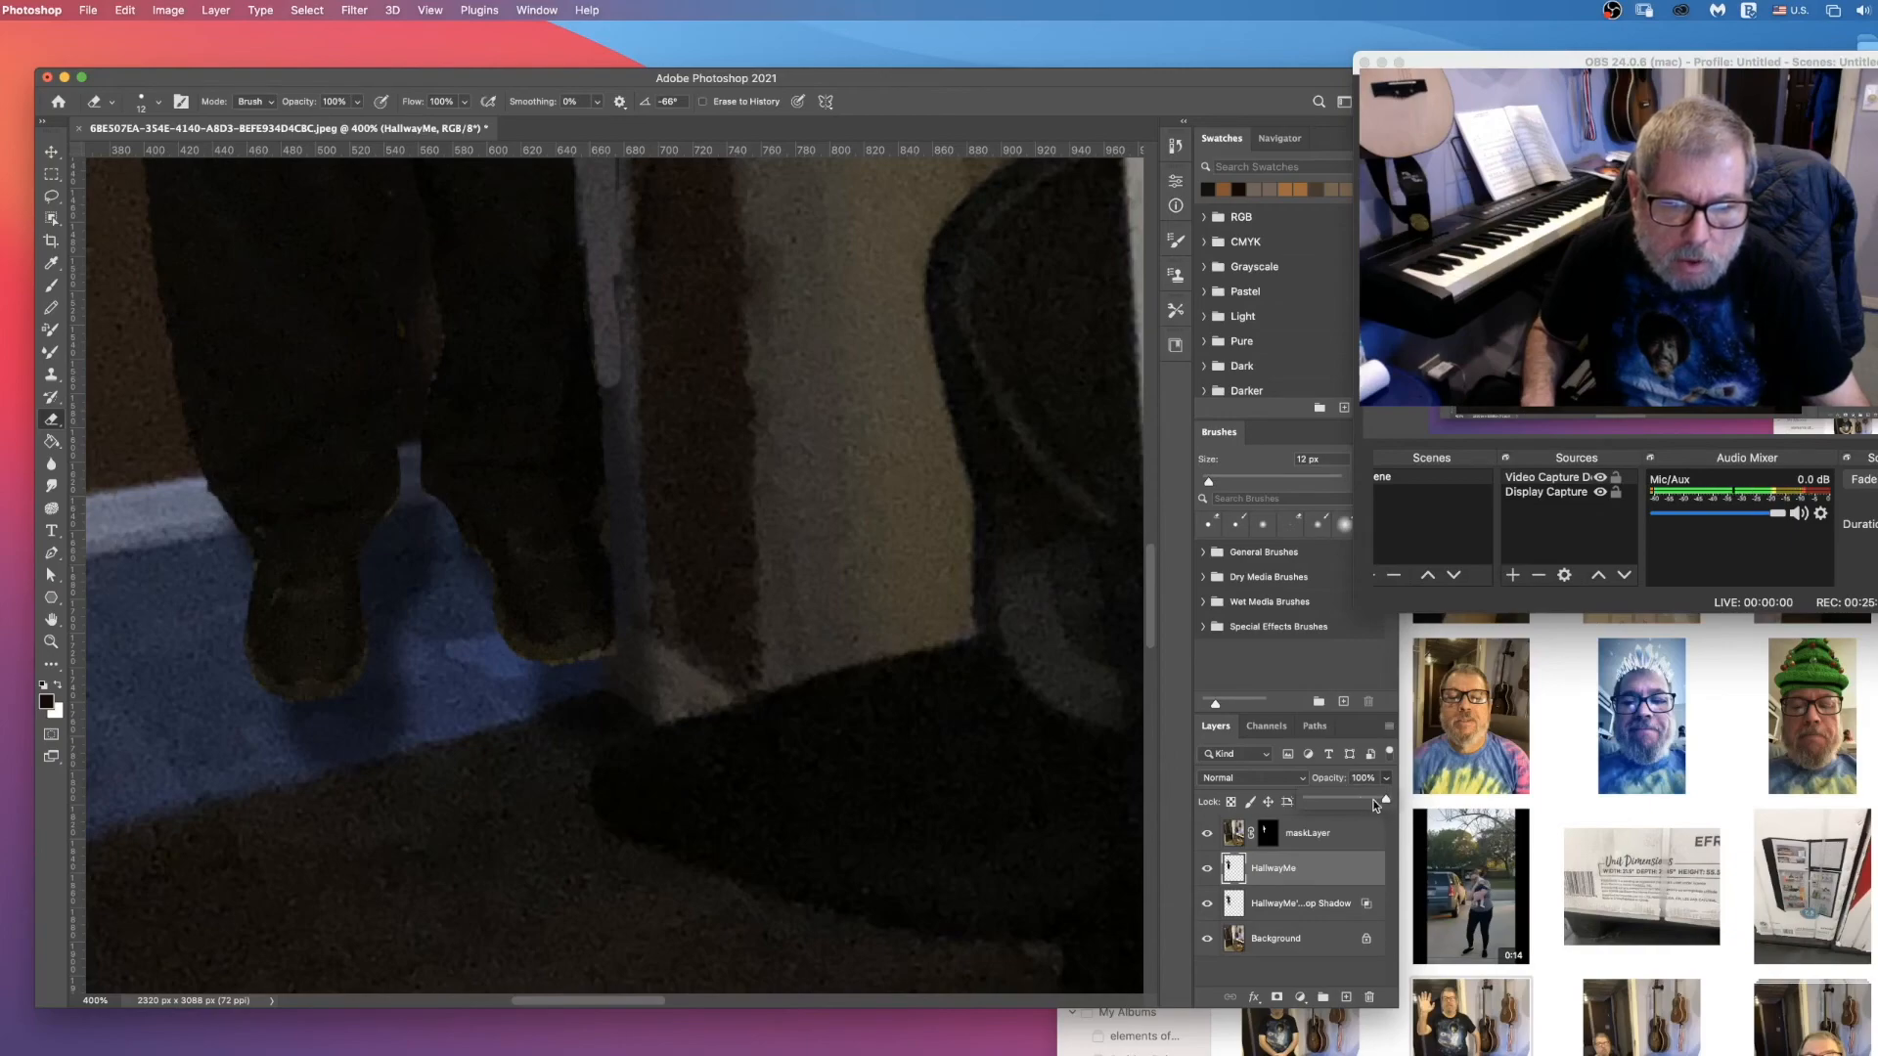
drag(1389, 801, 1349, 799)
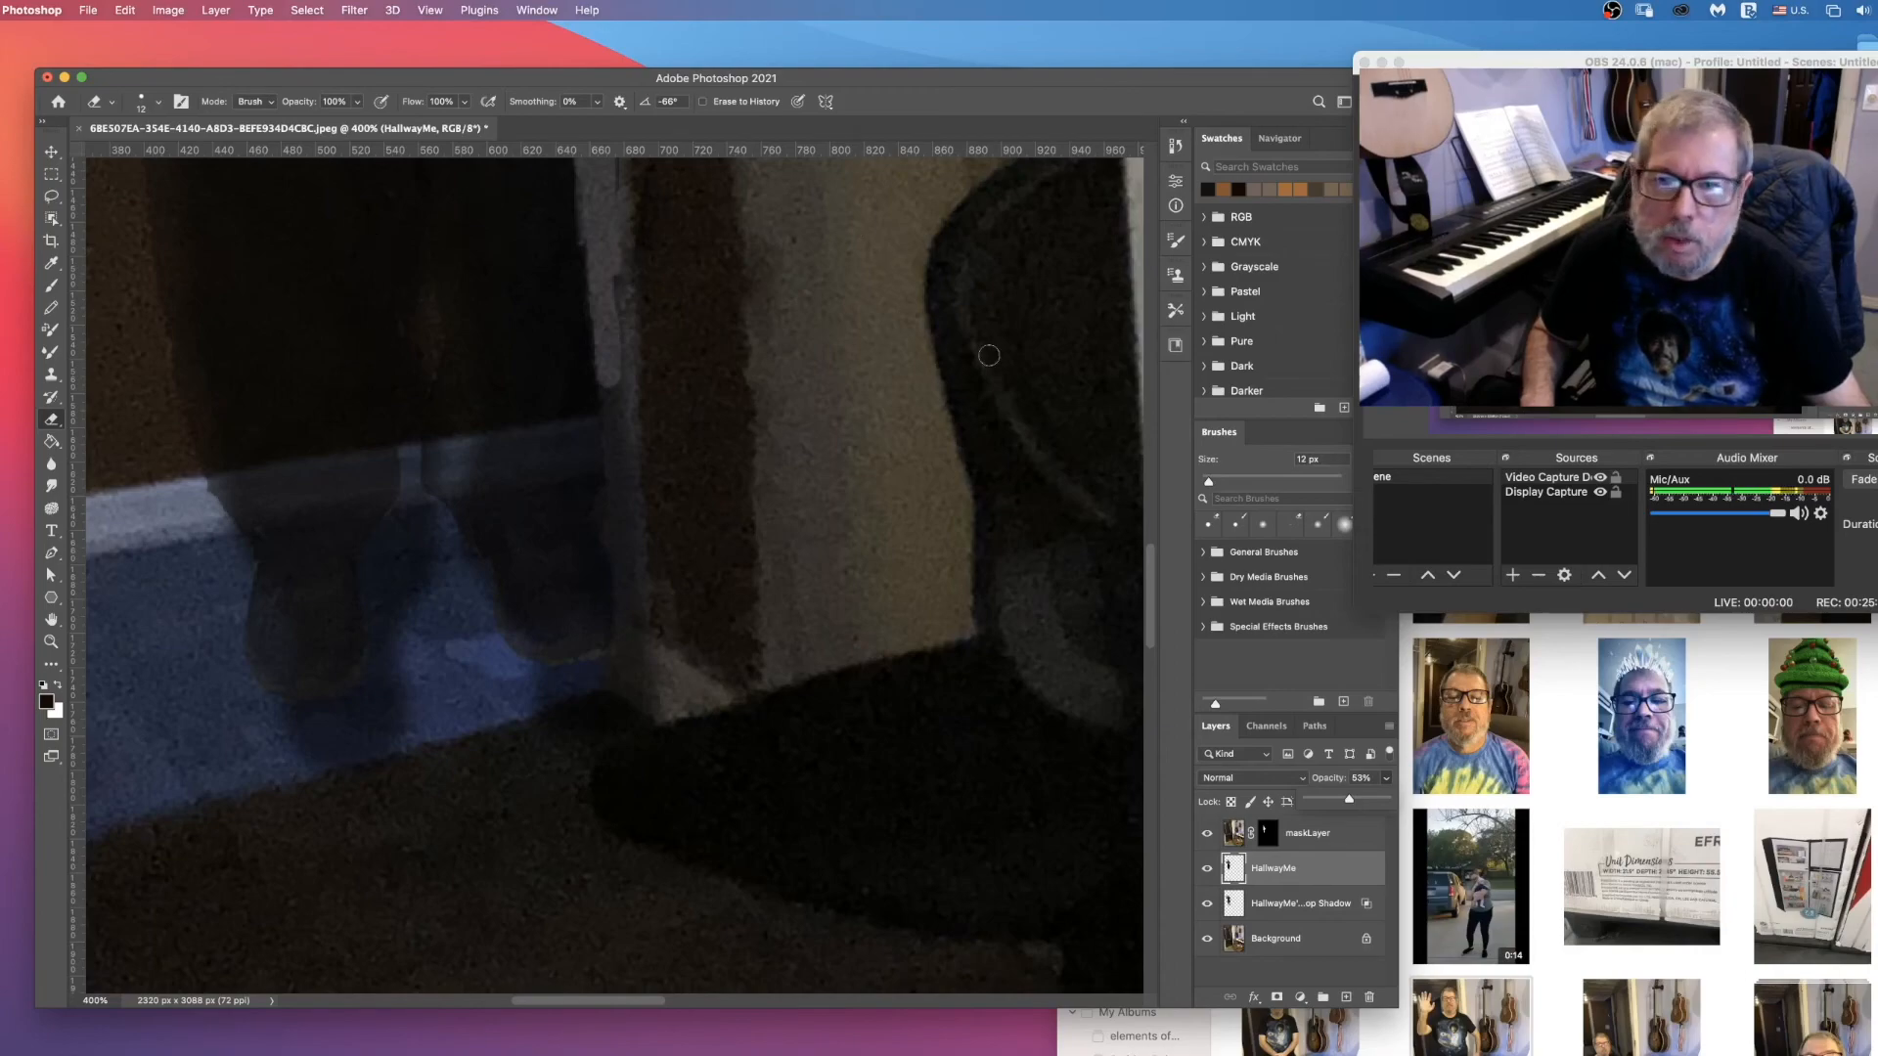
click(1301, 908)
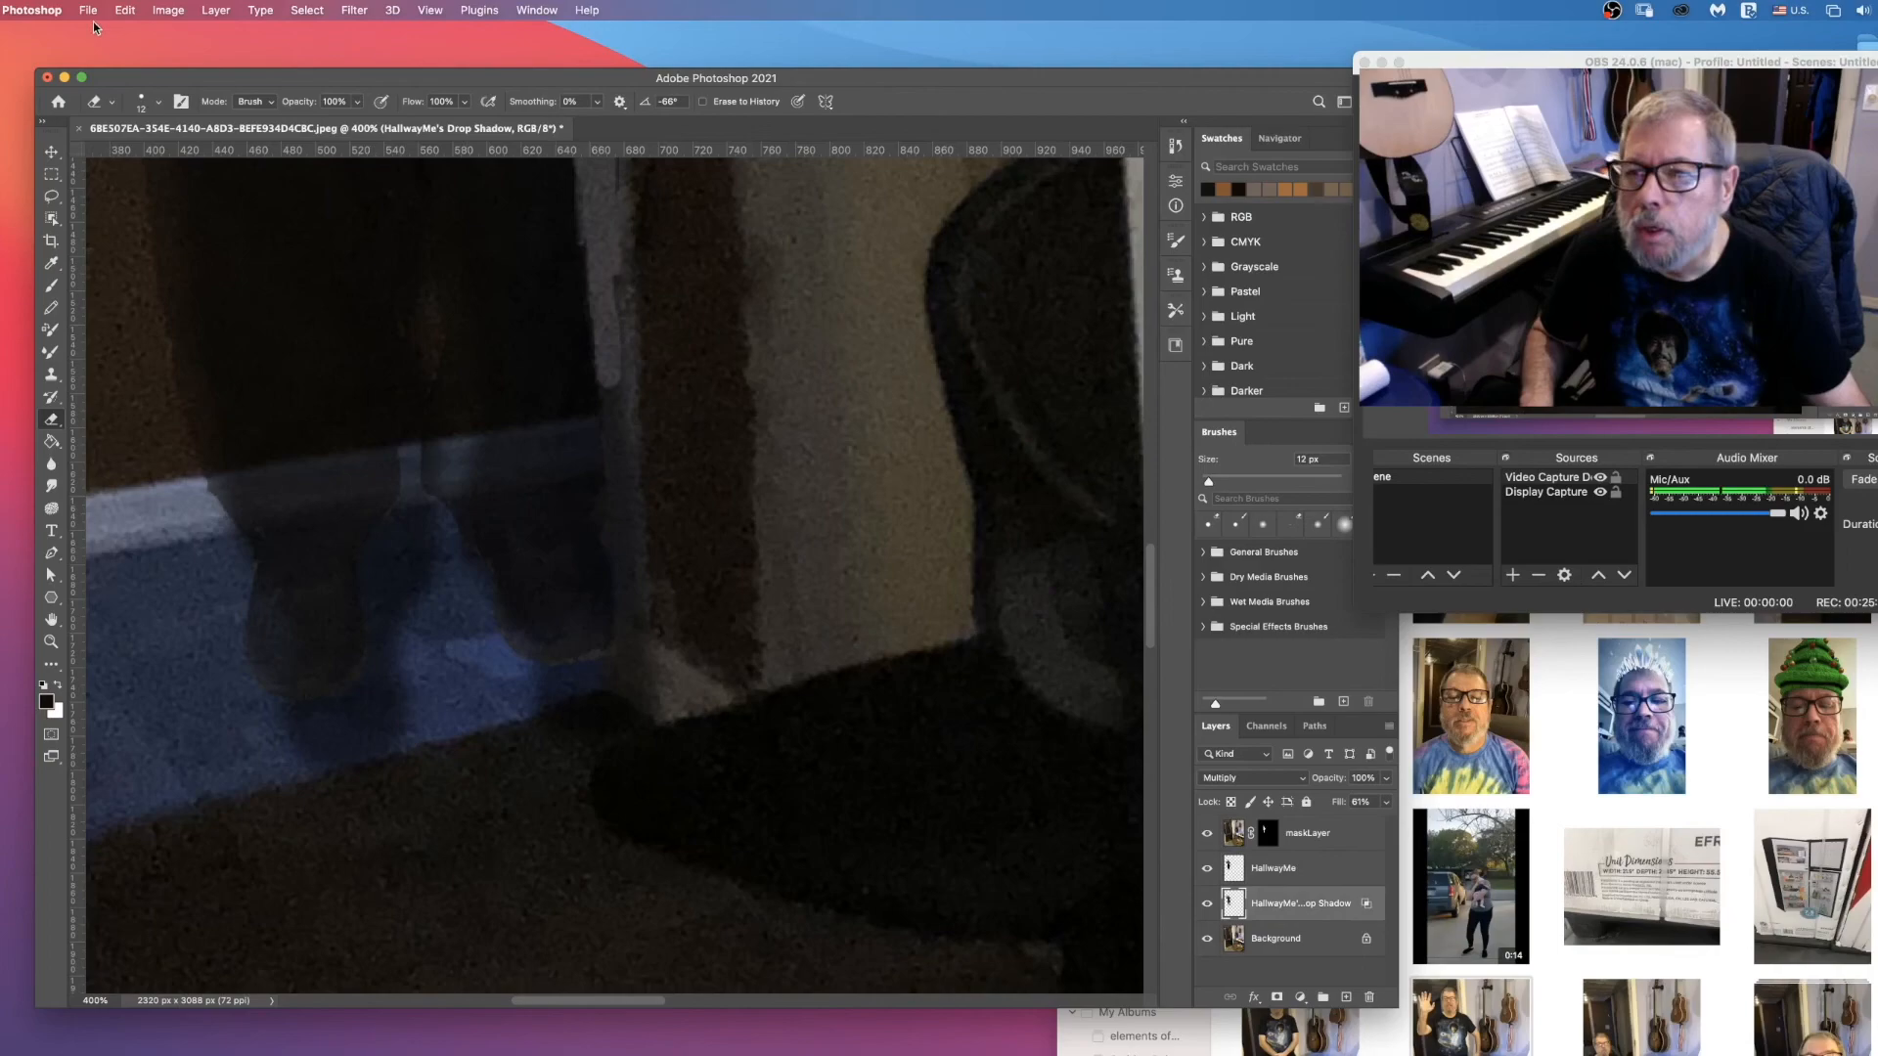
click(51, 151)
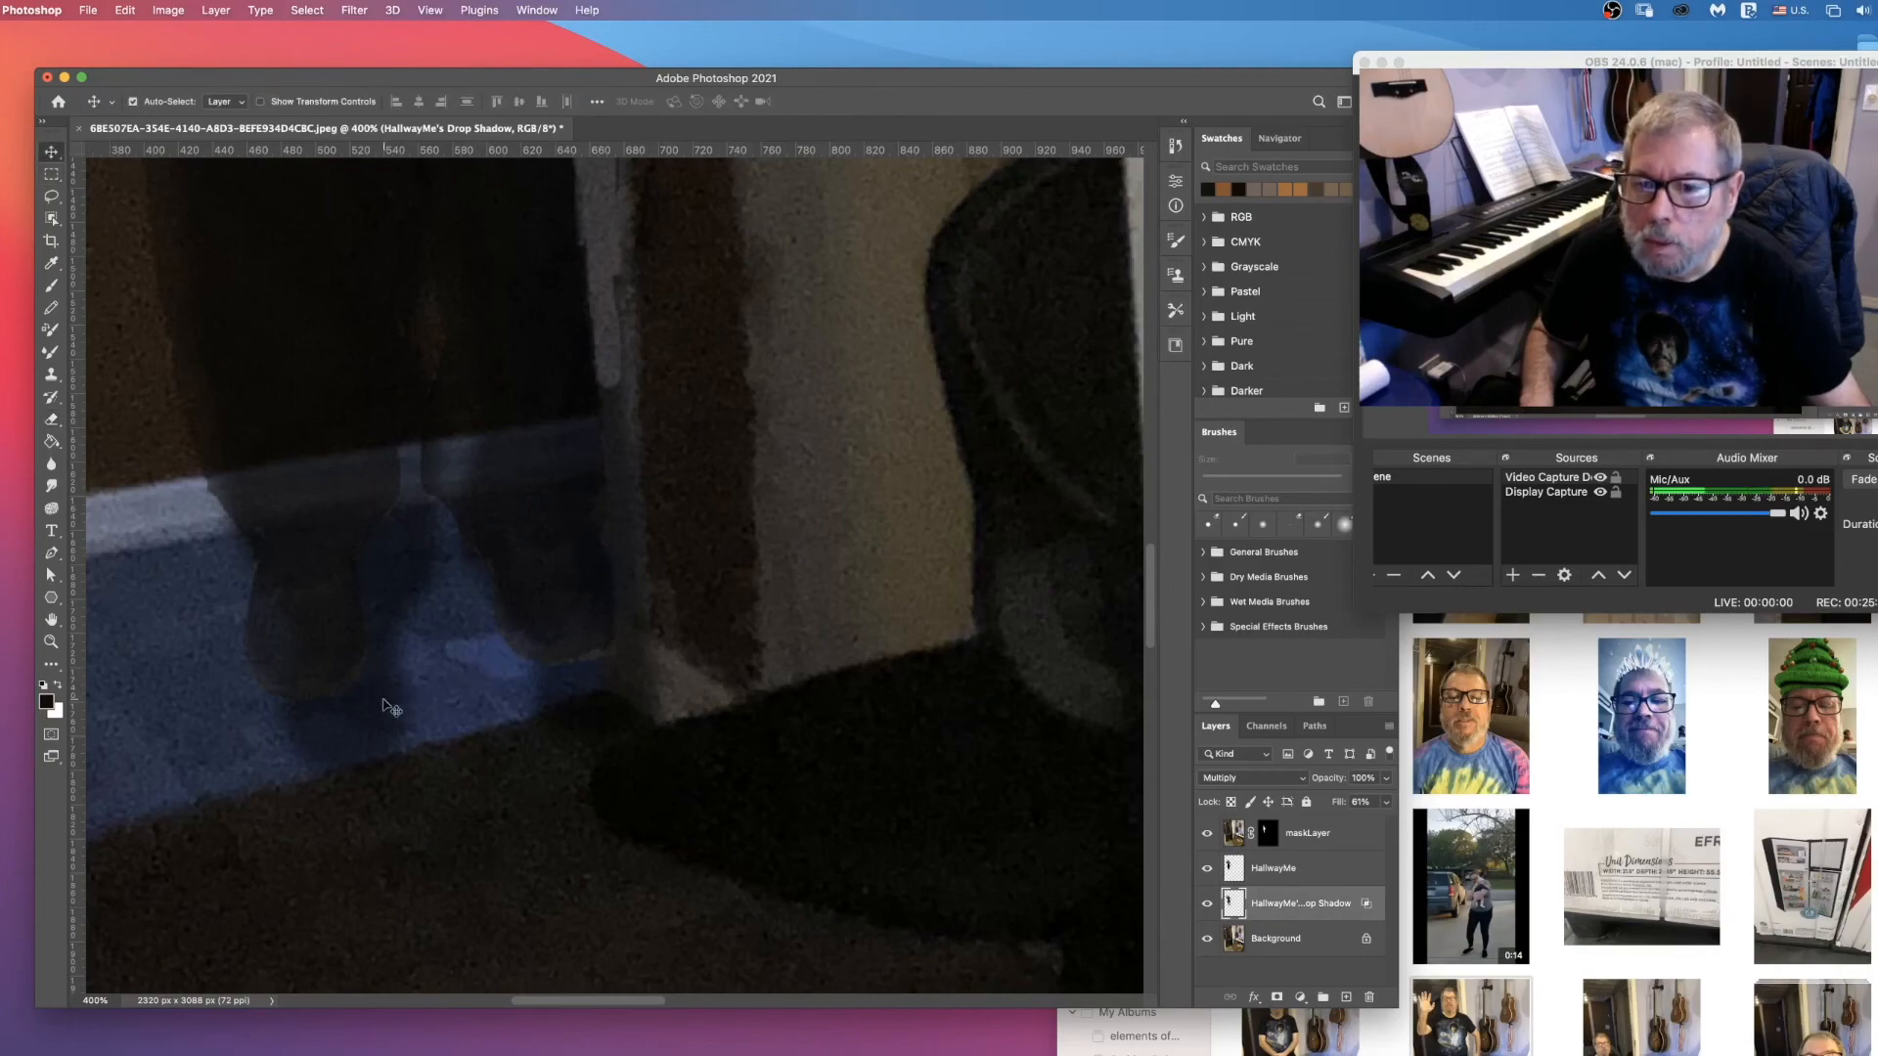
drag(378, 692, 387, 673)
Step: Check the shadow's alignment along the man's body and nudge the drop shadow layer vertically by about 5 px at the shoes
scroll(447, 646, up, 10)
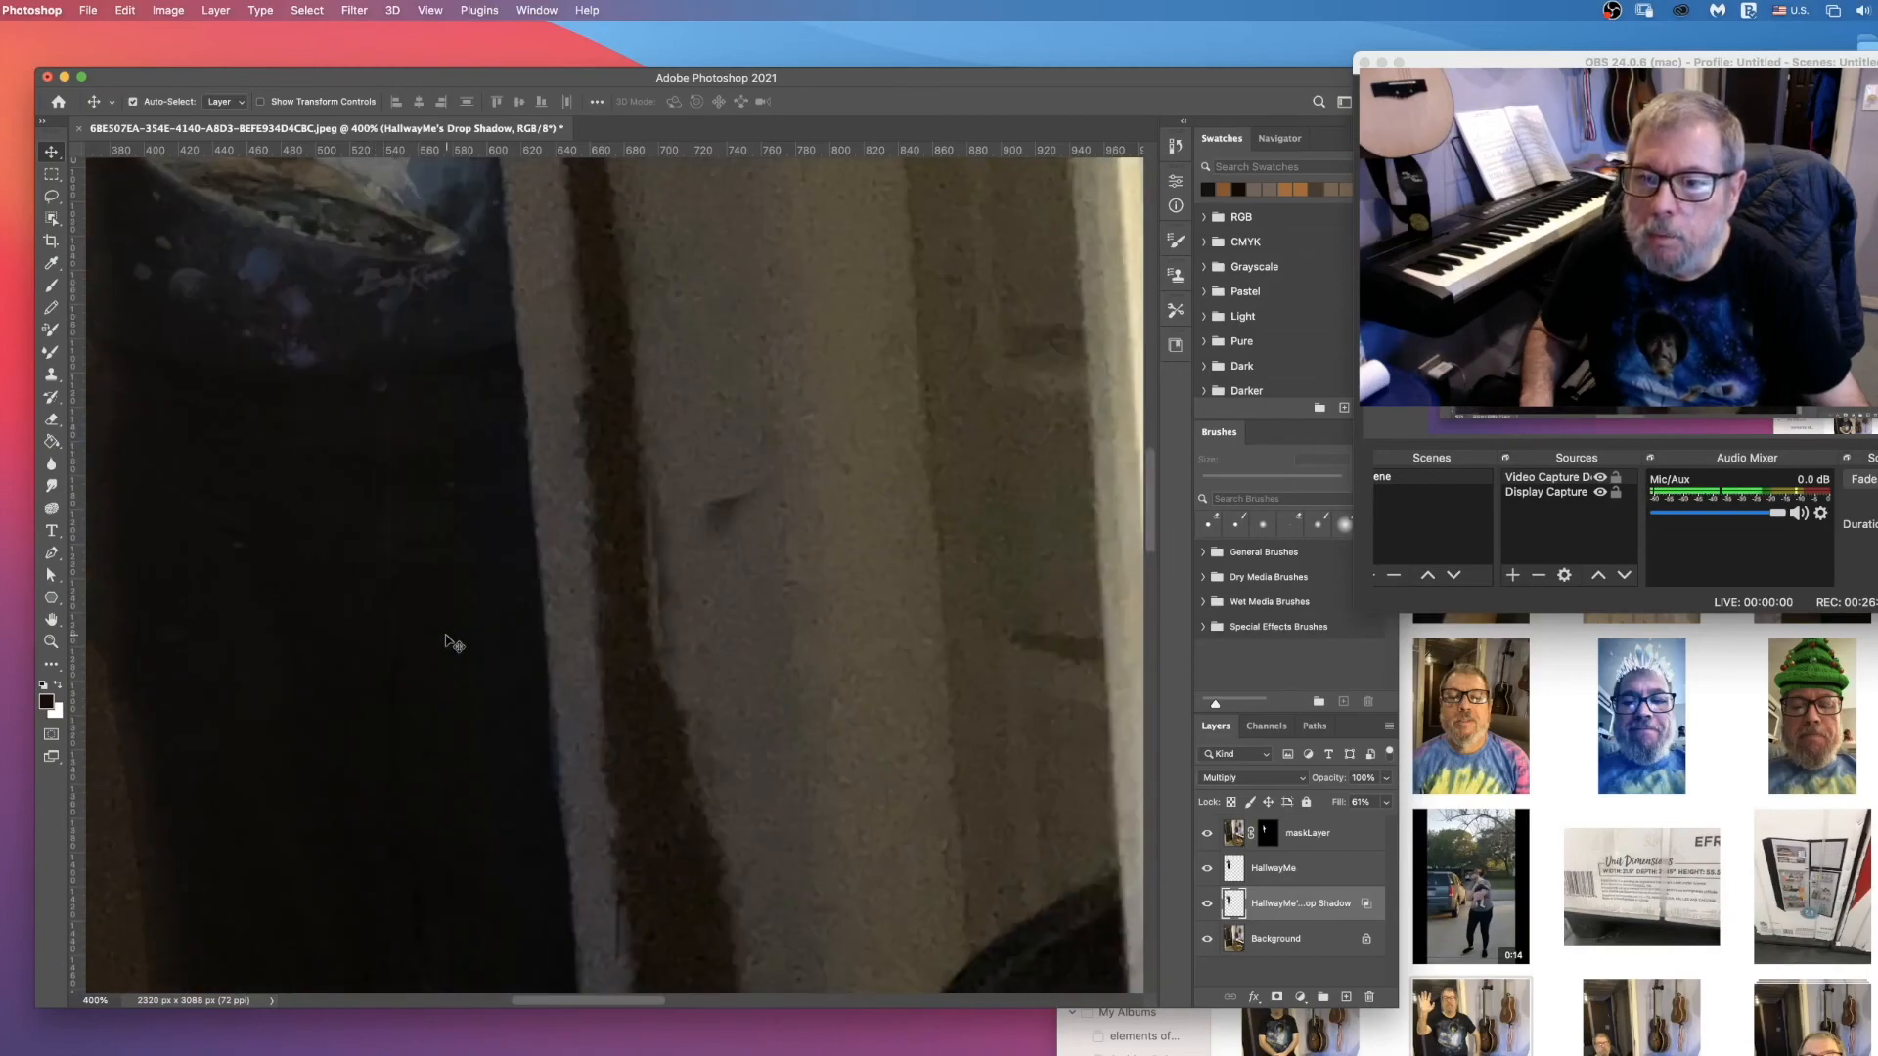
scroll(448, 650, up, 8)
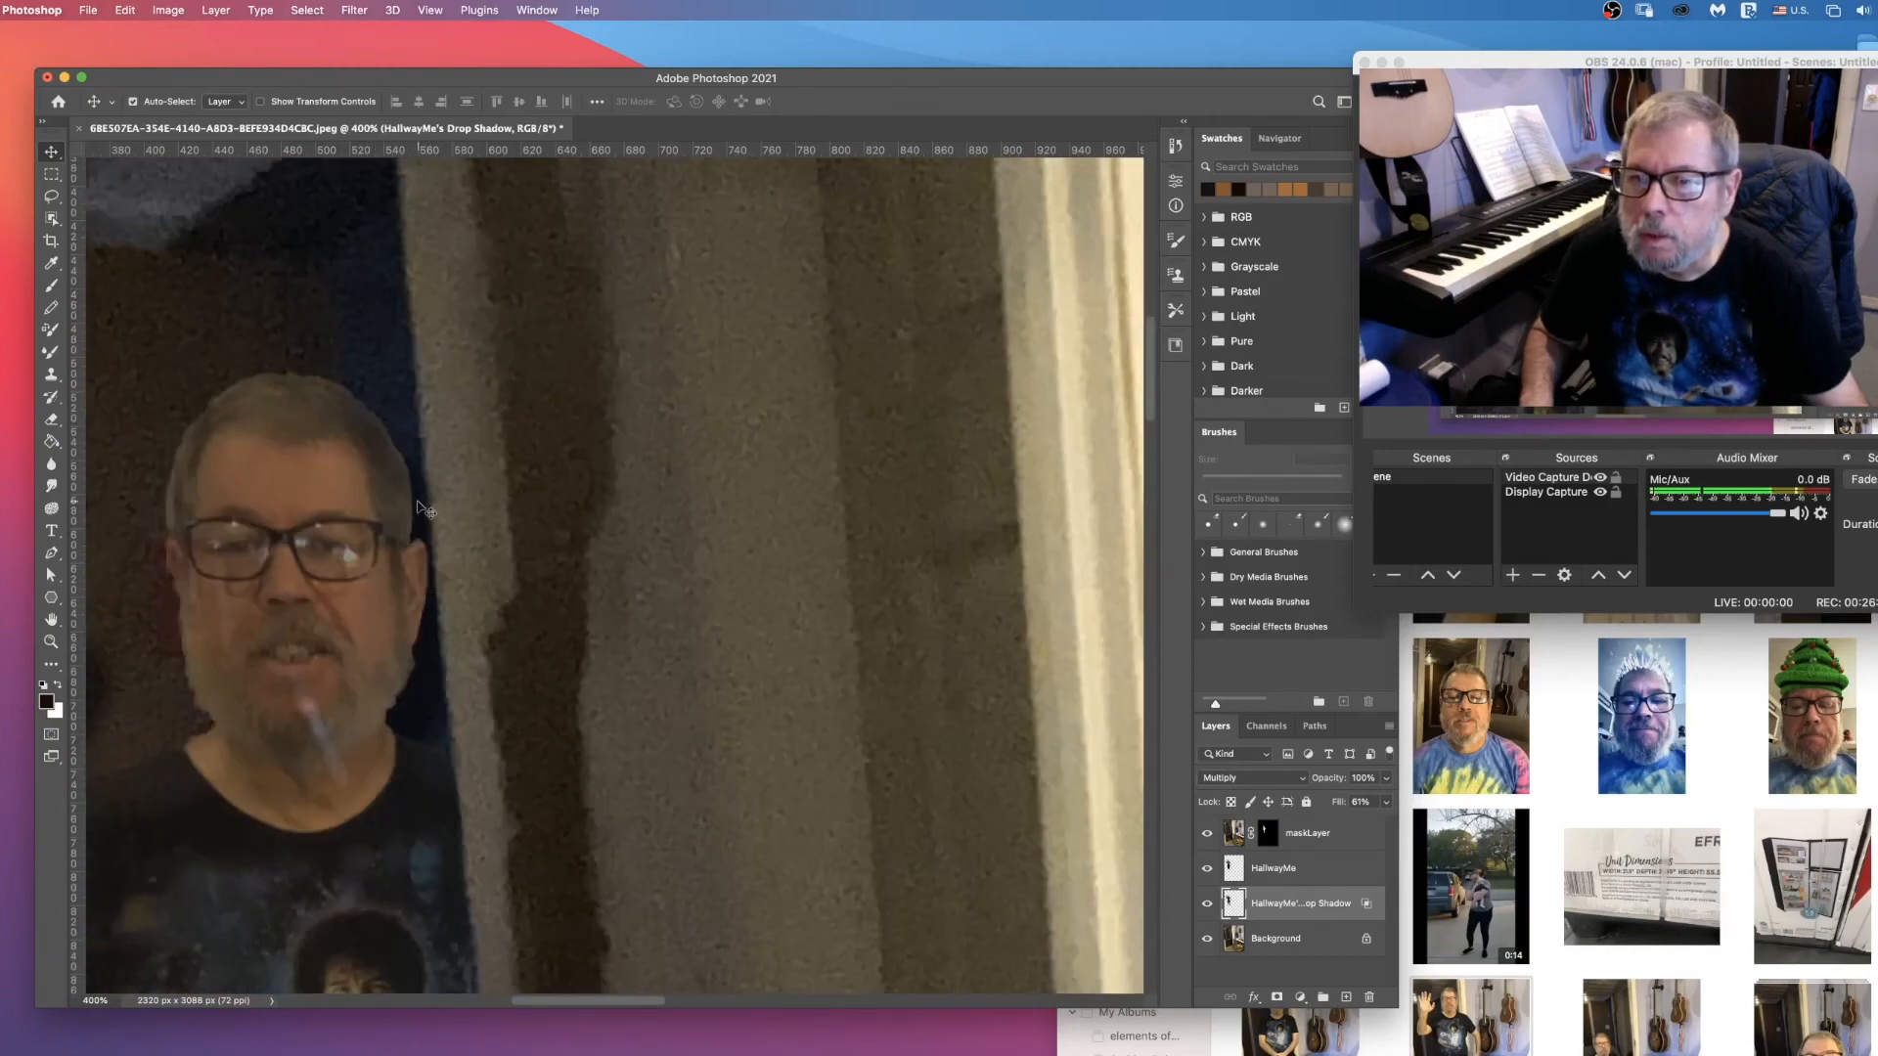
scroll(297, 622, down, 5)
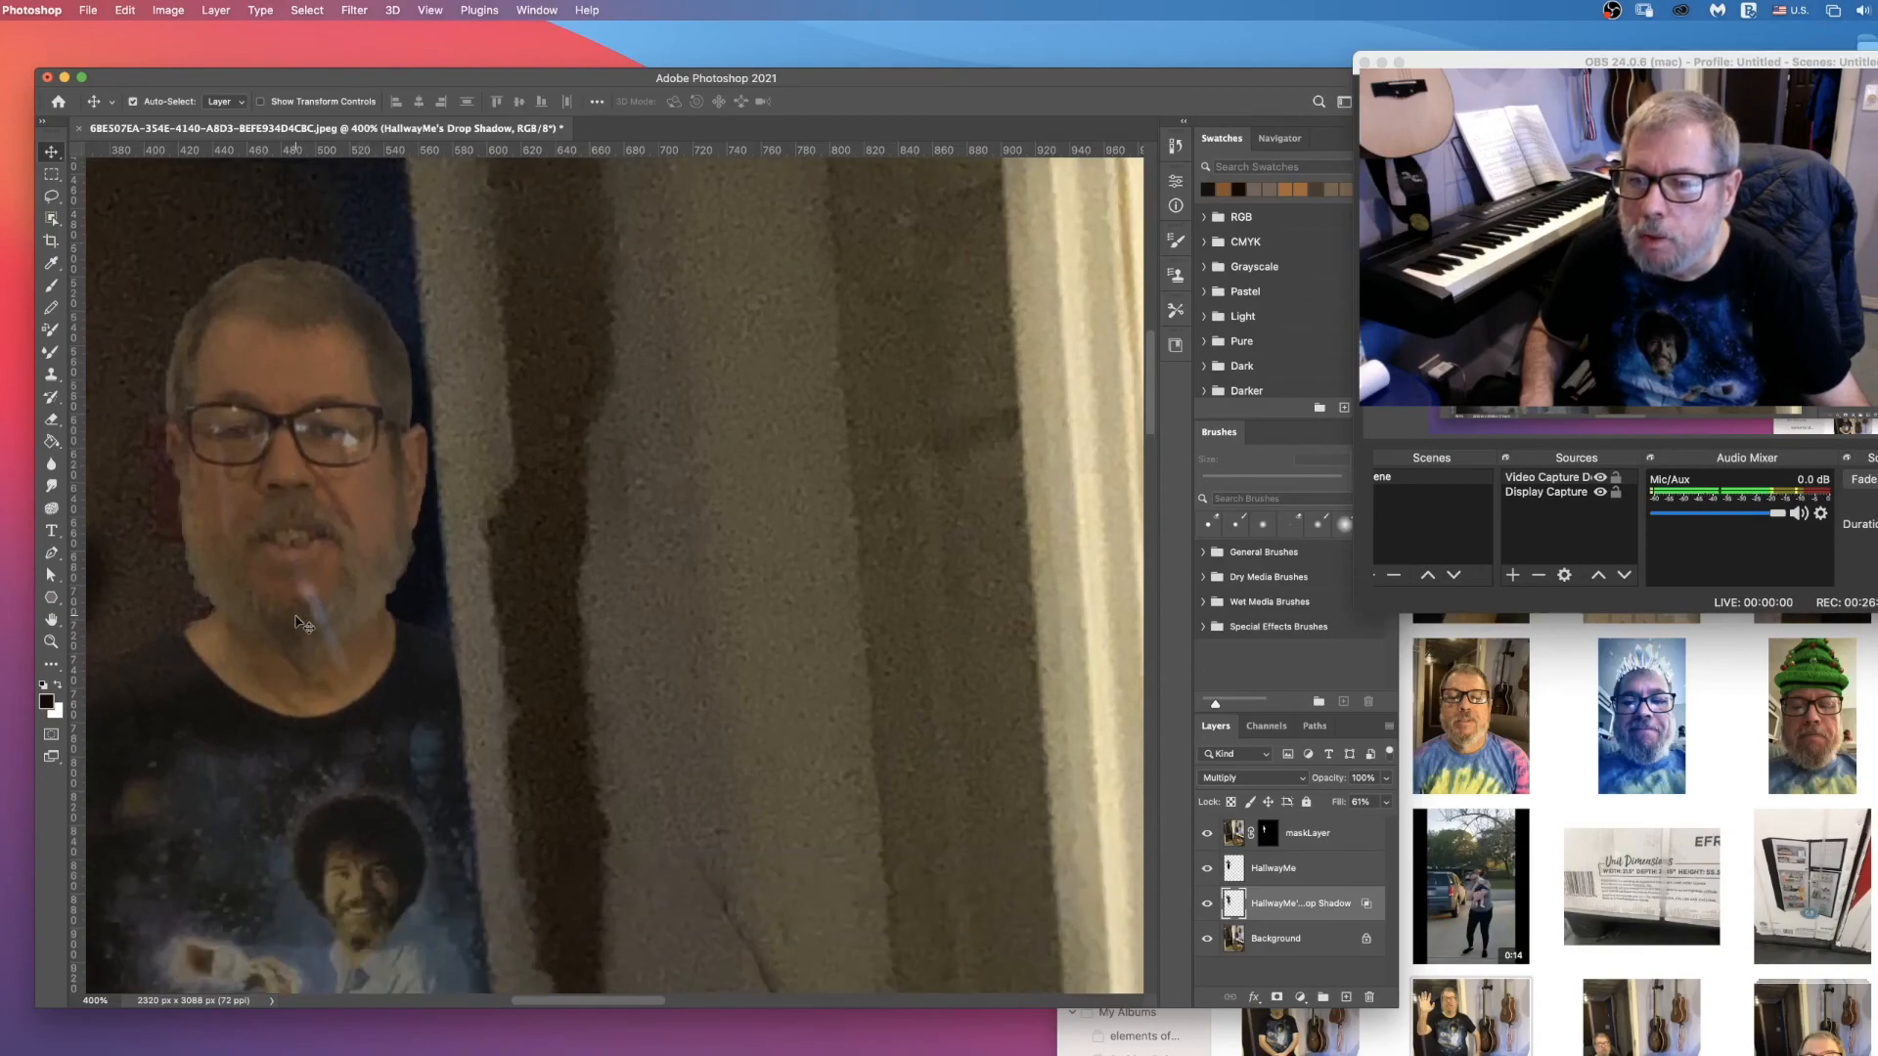
scroll(296, 622, down, 3)
scroll(296, 622, up, 2)
scroll(297, 622, down, 8)
scroll(298, 616, down, 8)
drag(354, 765, 354, 759)
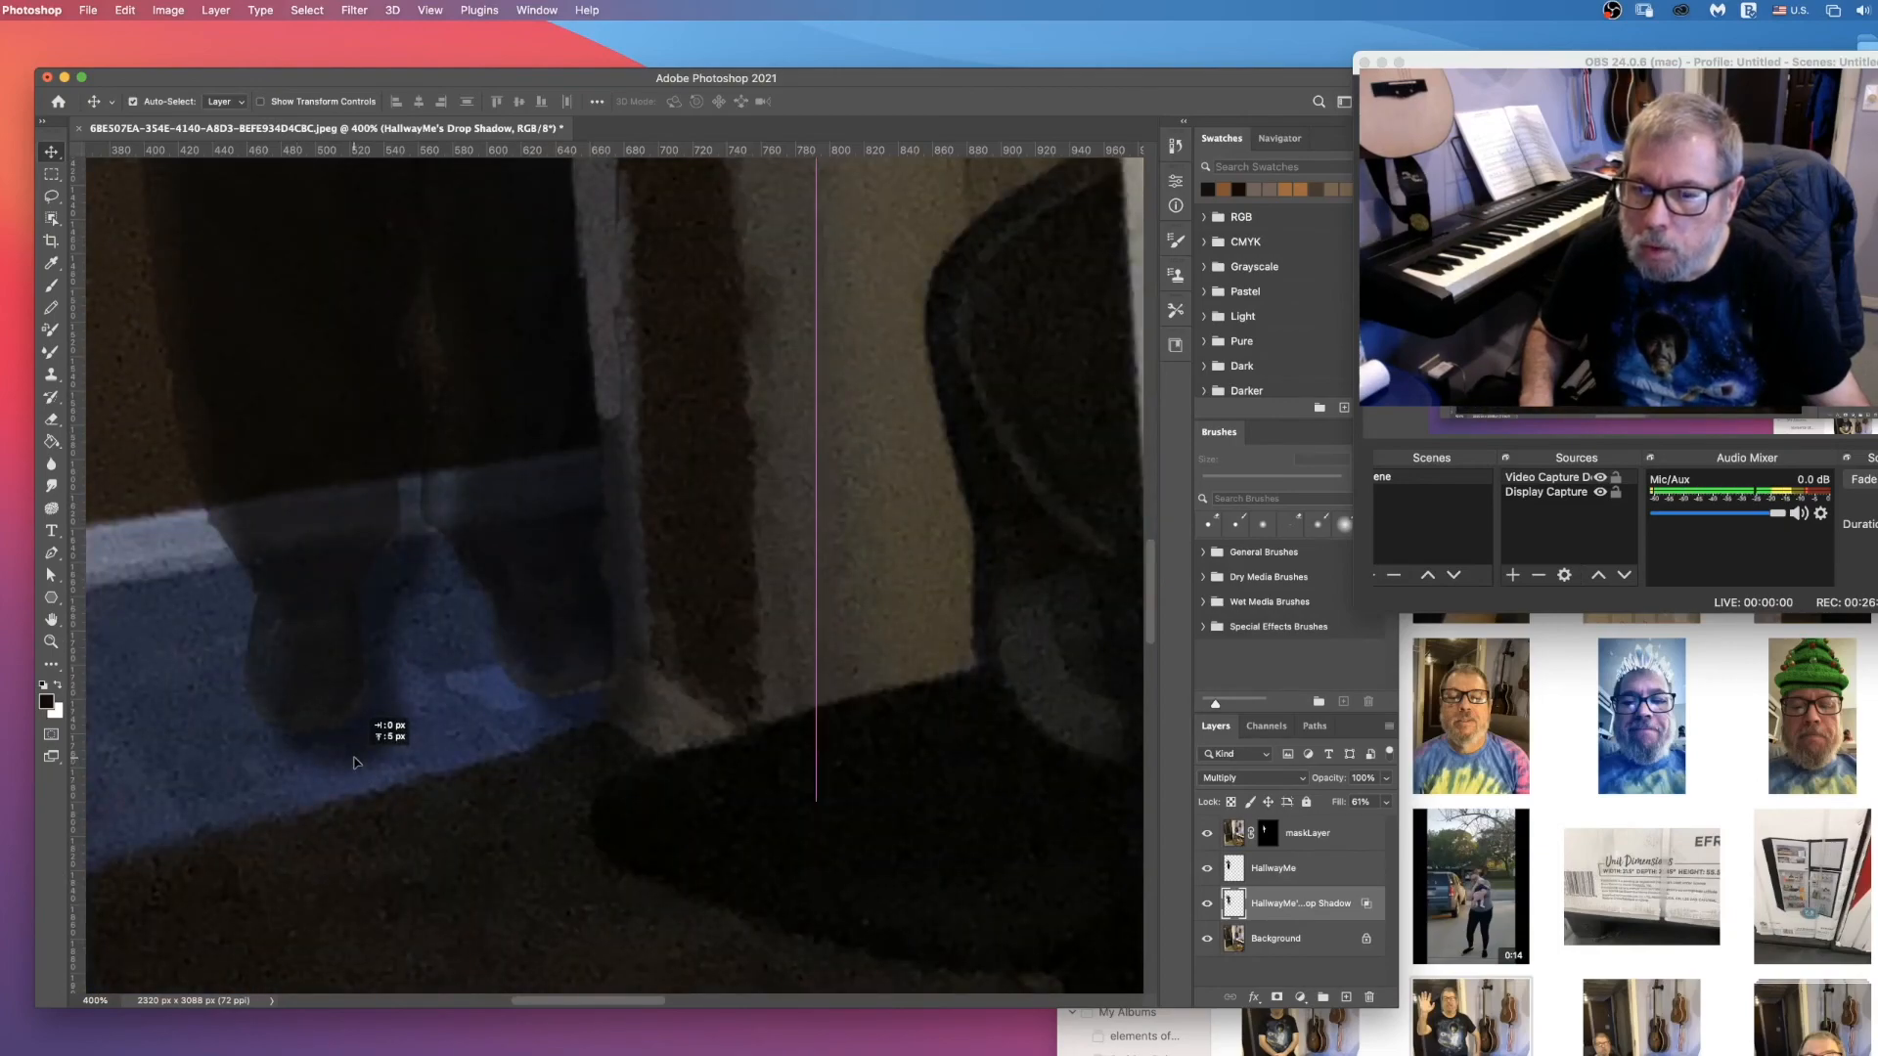
drag(354, 761, 354, 761)
Step: Restore the HallwayMe layer's opacity to 100% and fit the whole picture in view
scroll(432, 739, up, 15)
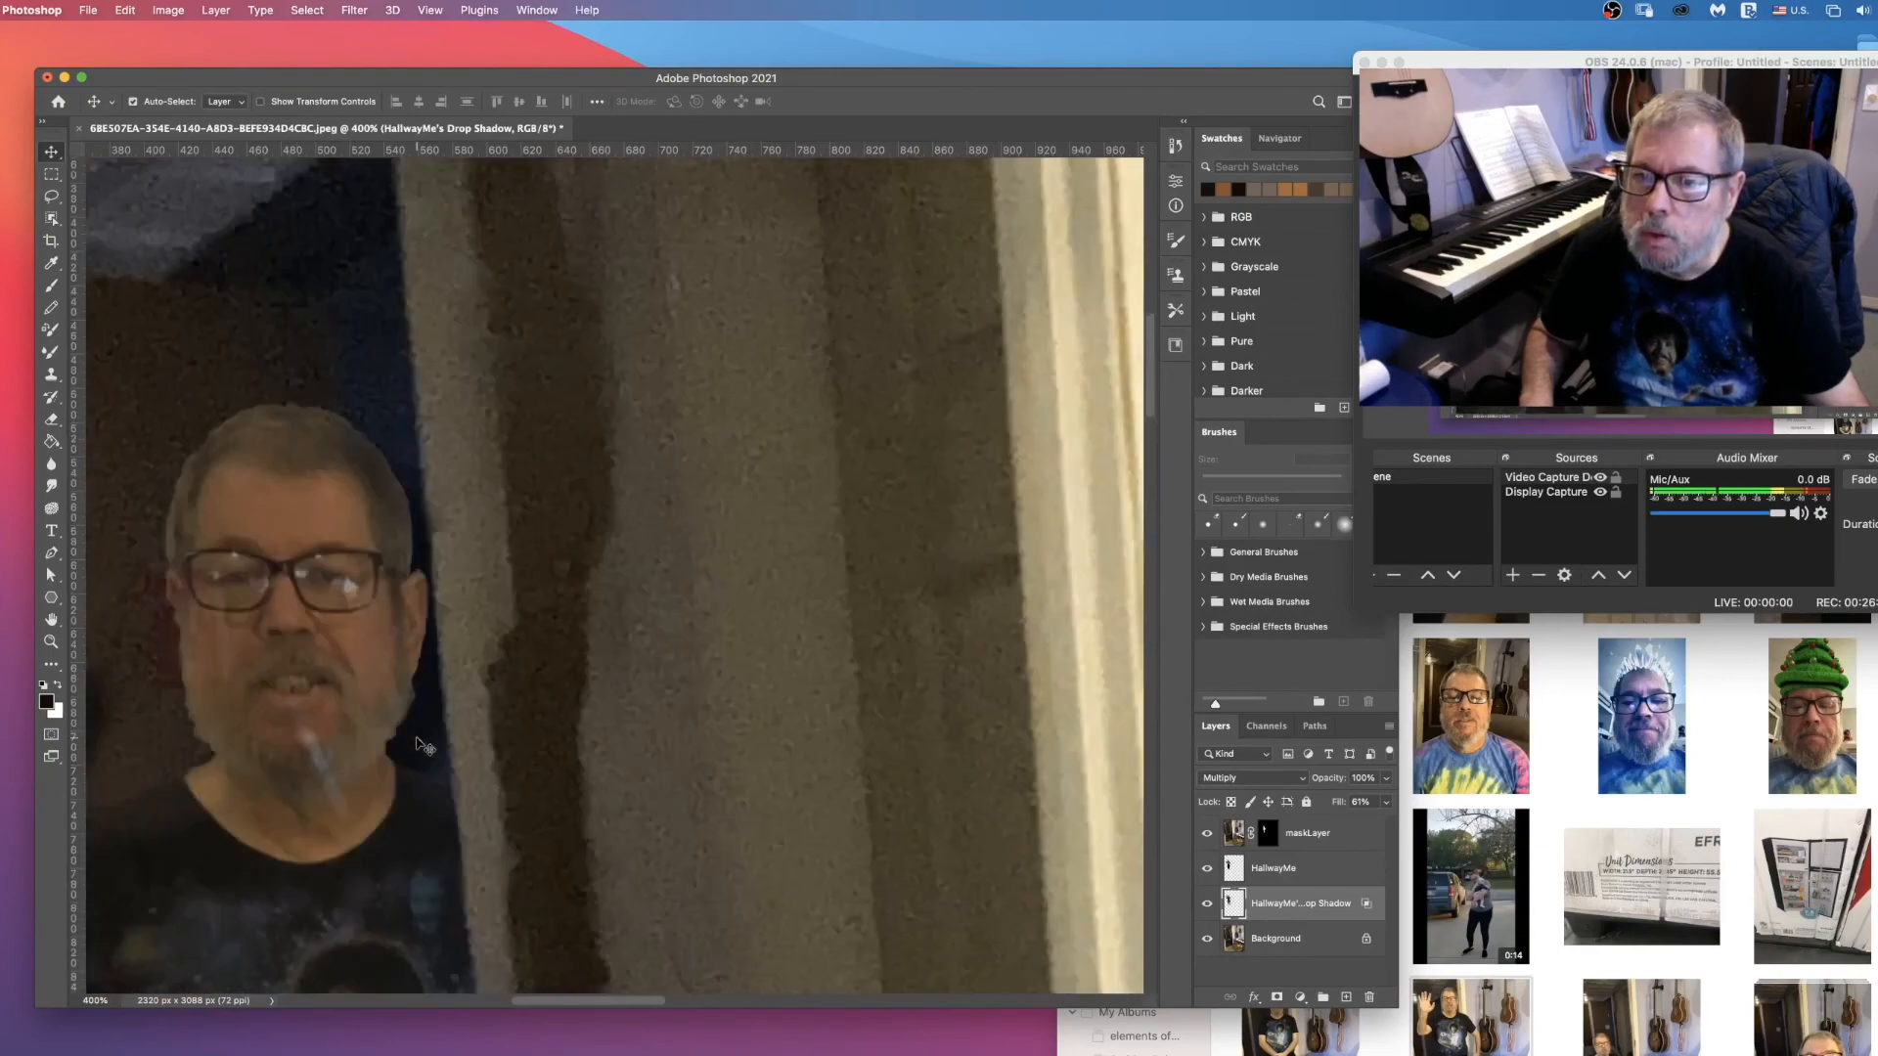
click(1313, 867)
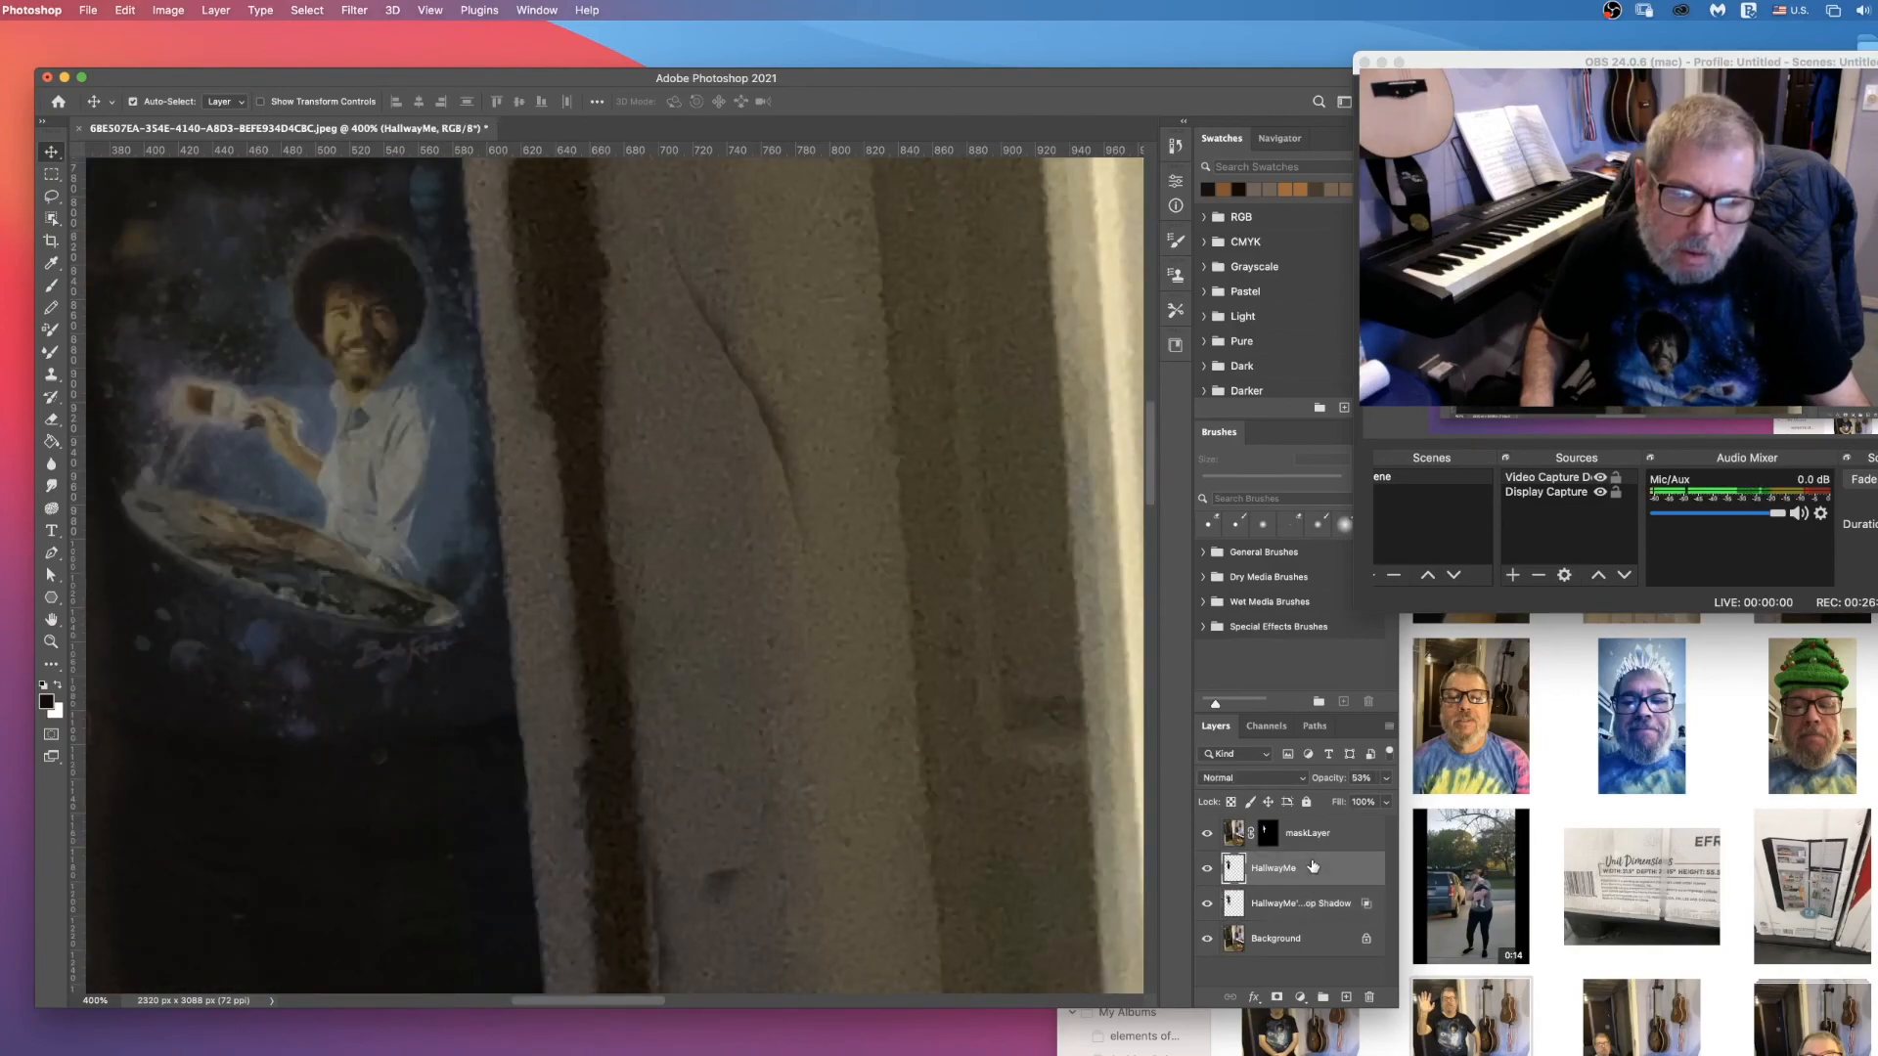
mouse_move(1387, 800)
mouse_down()
mouse_move(1354, 805)
mouse_move(1386, 800)
mouse_up()
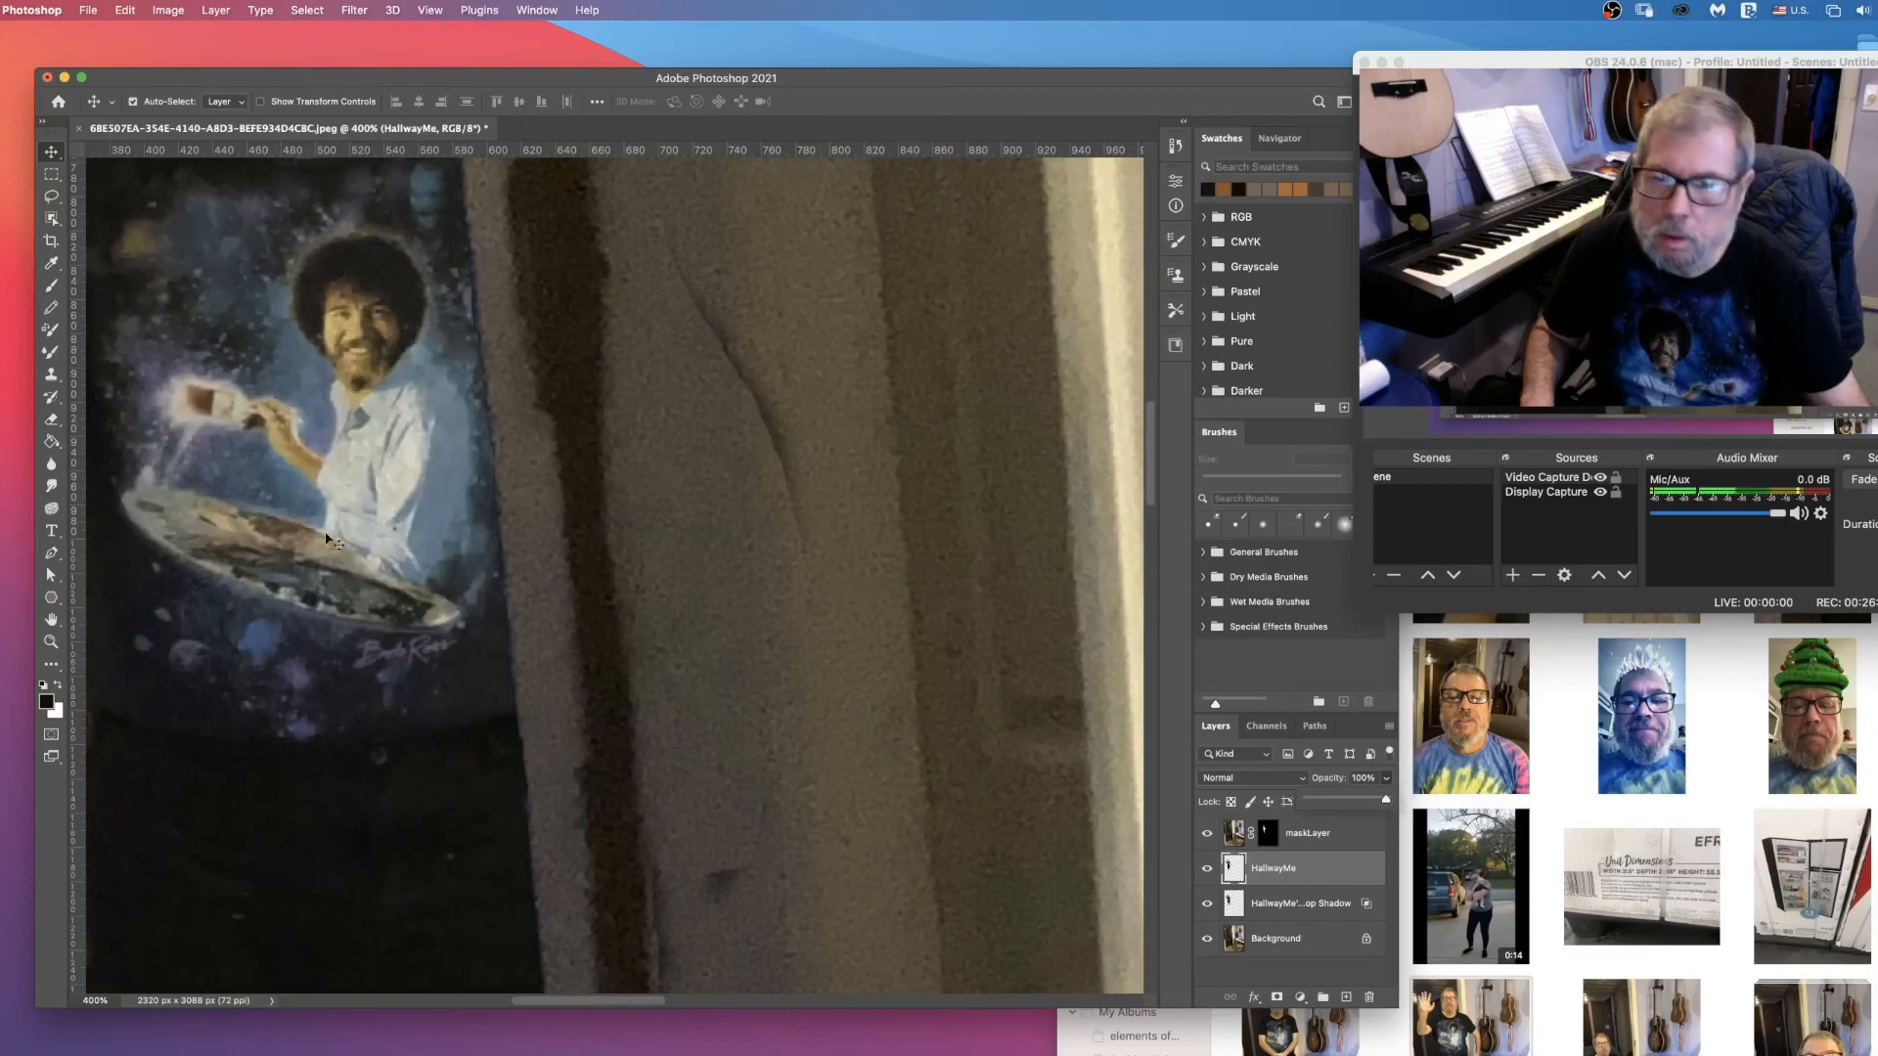
key(super+0)
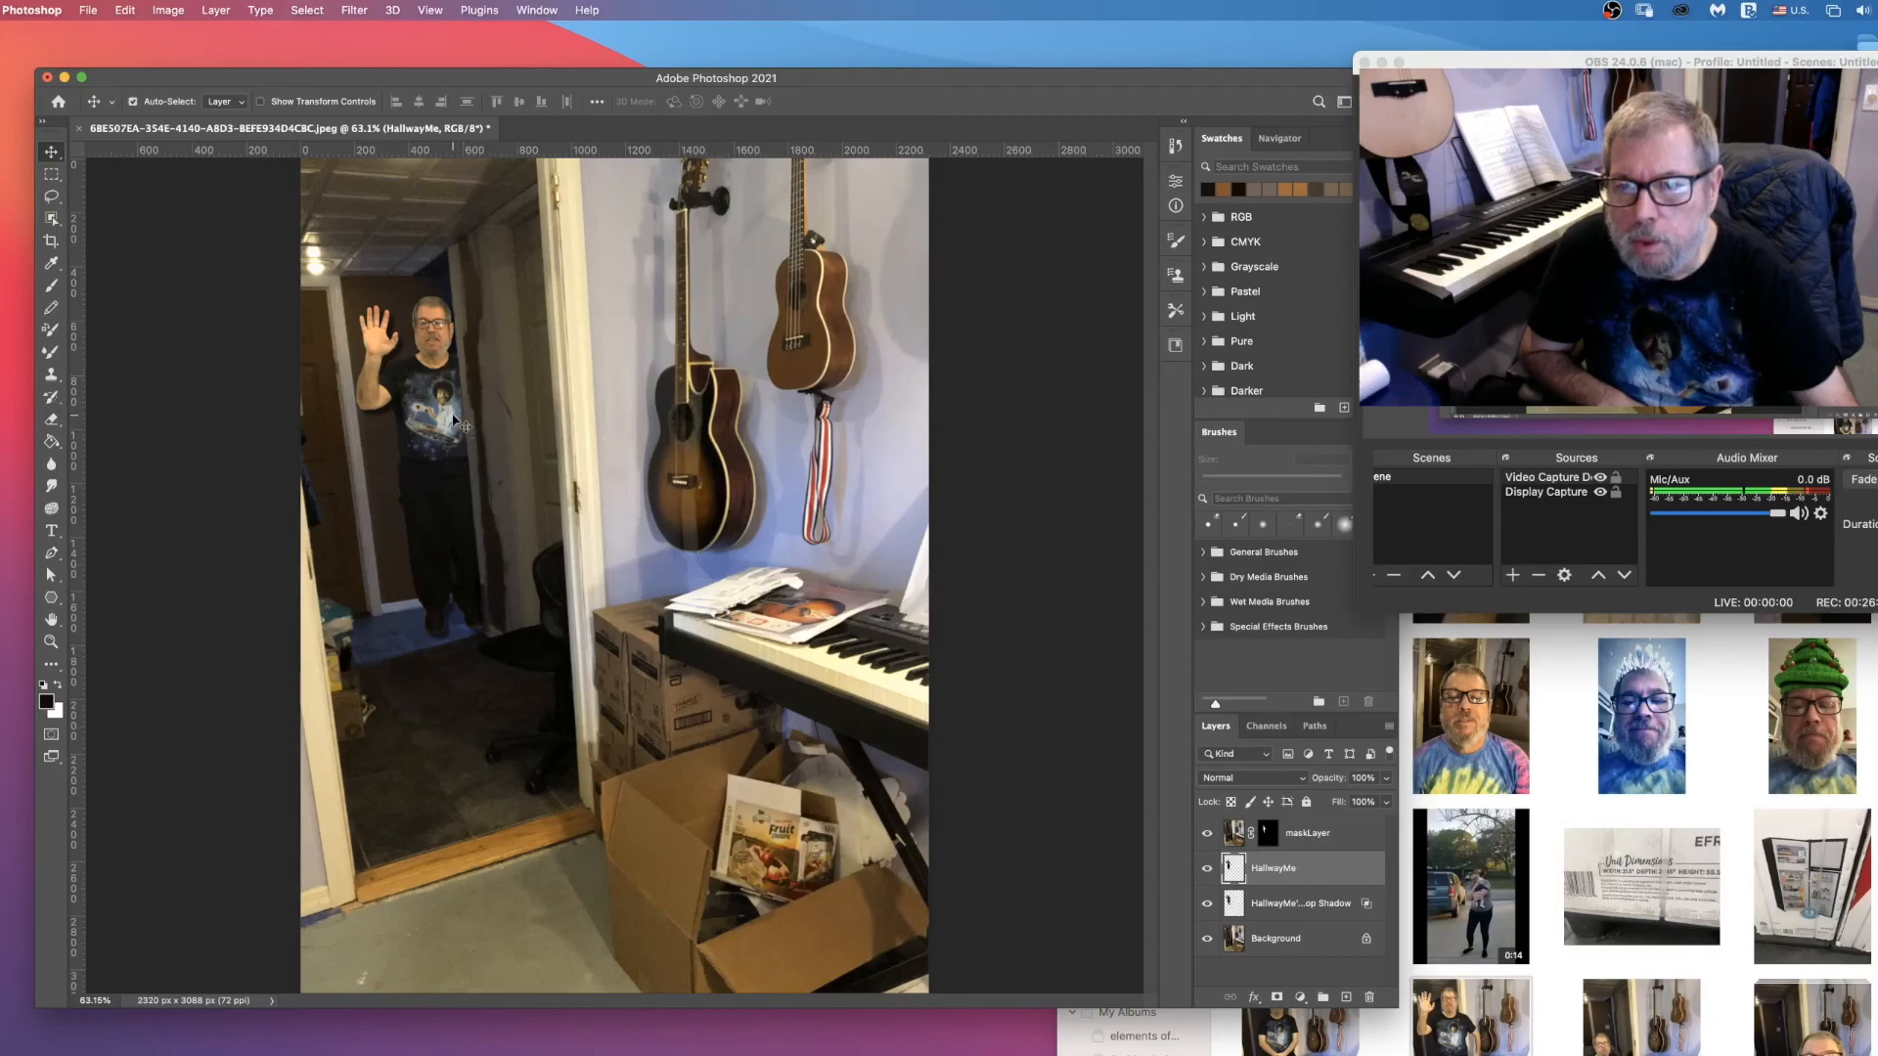
Step: Create a new empty layer above HallwayMe and set the Brush tool's blending mode to Multiply
click(1347, 996)
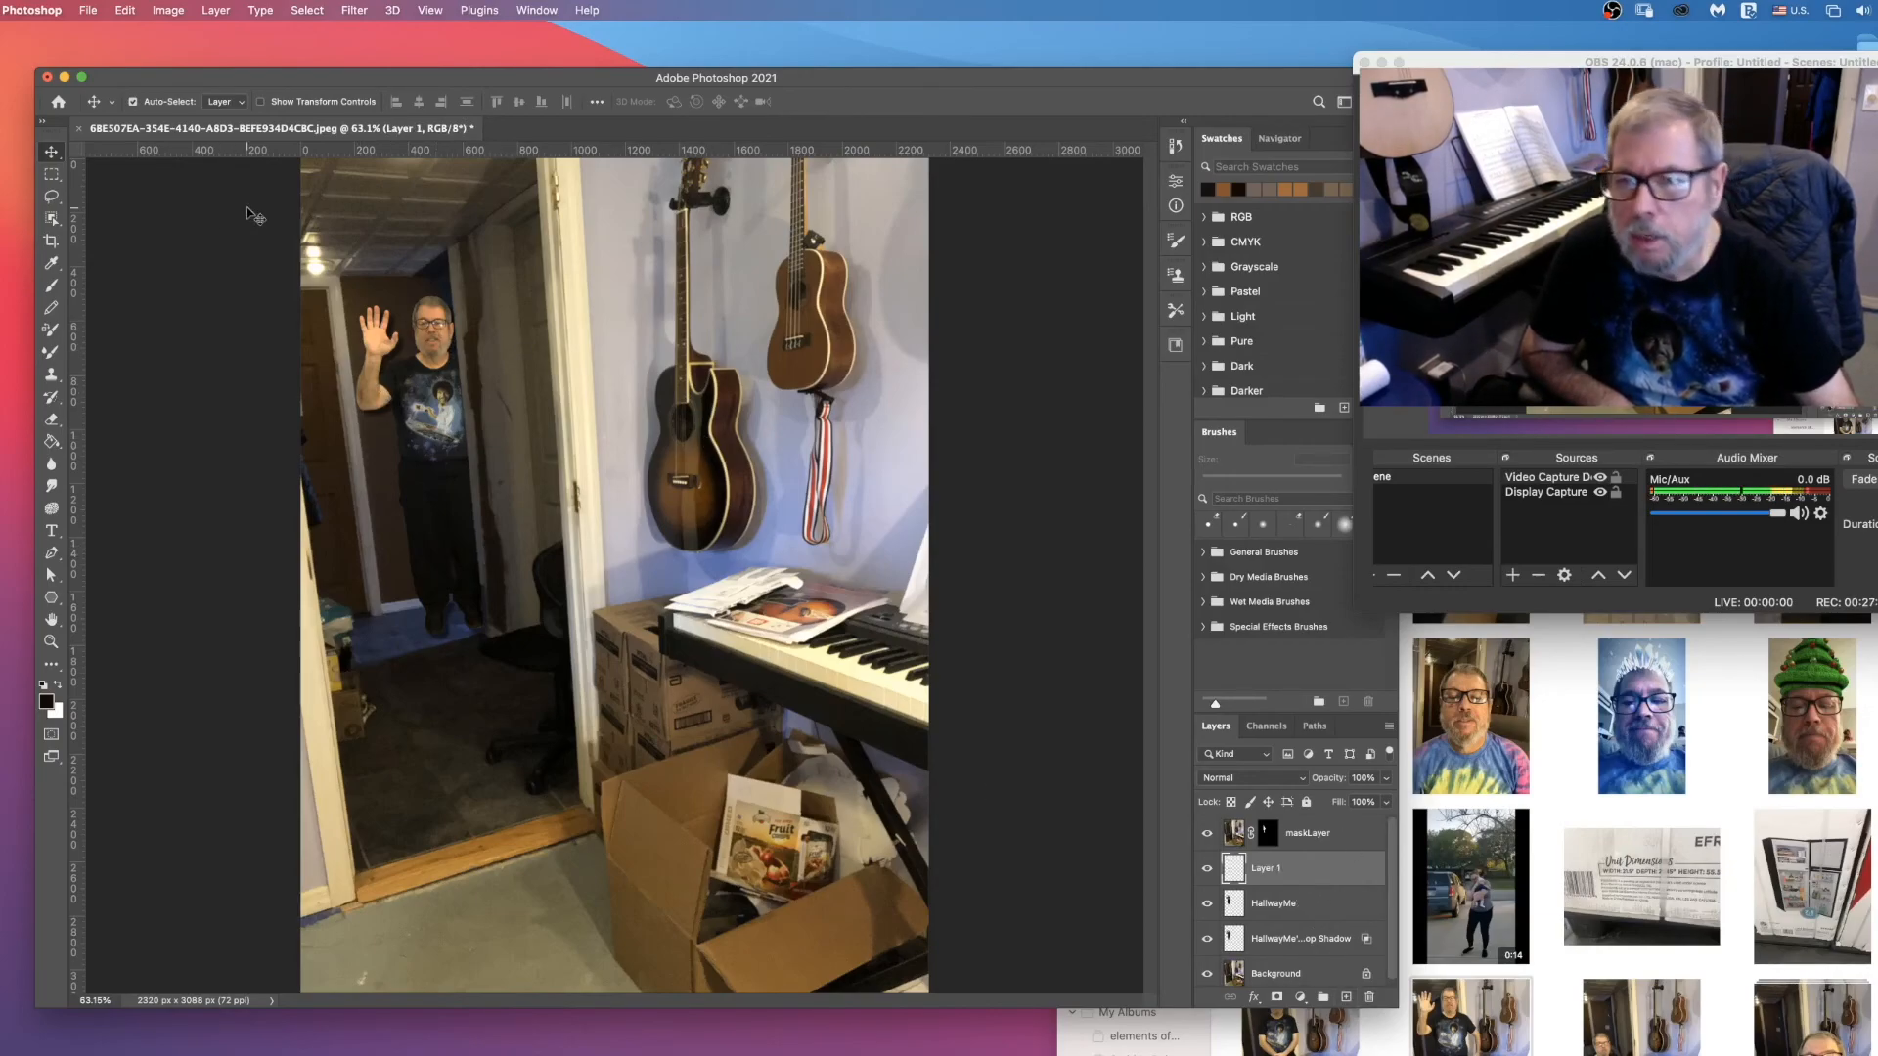
click(51, 284)
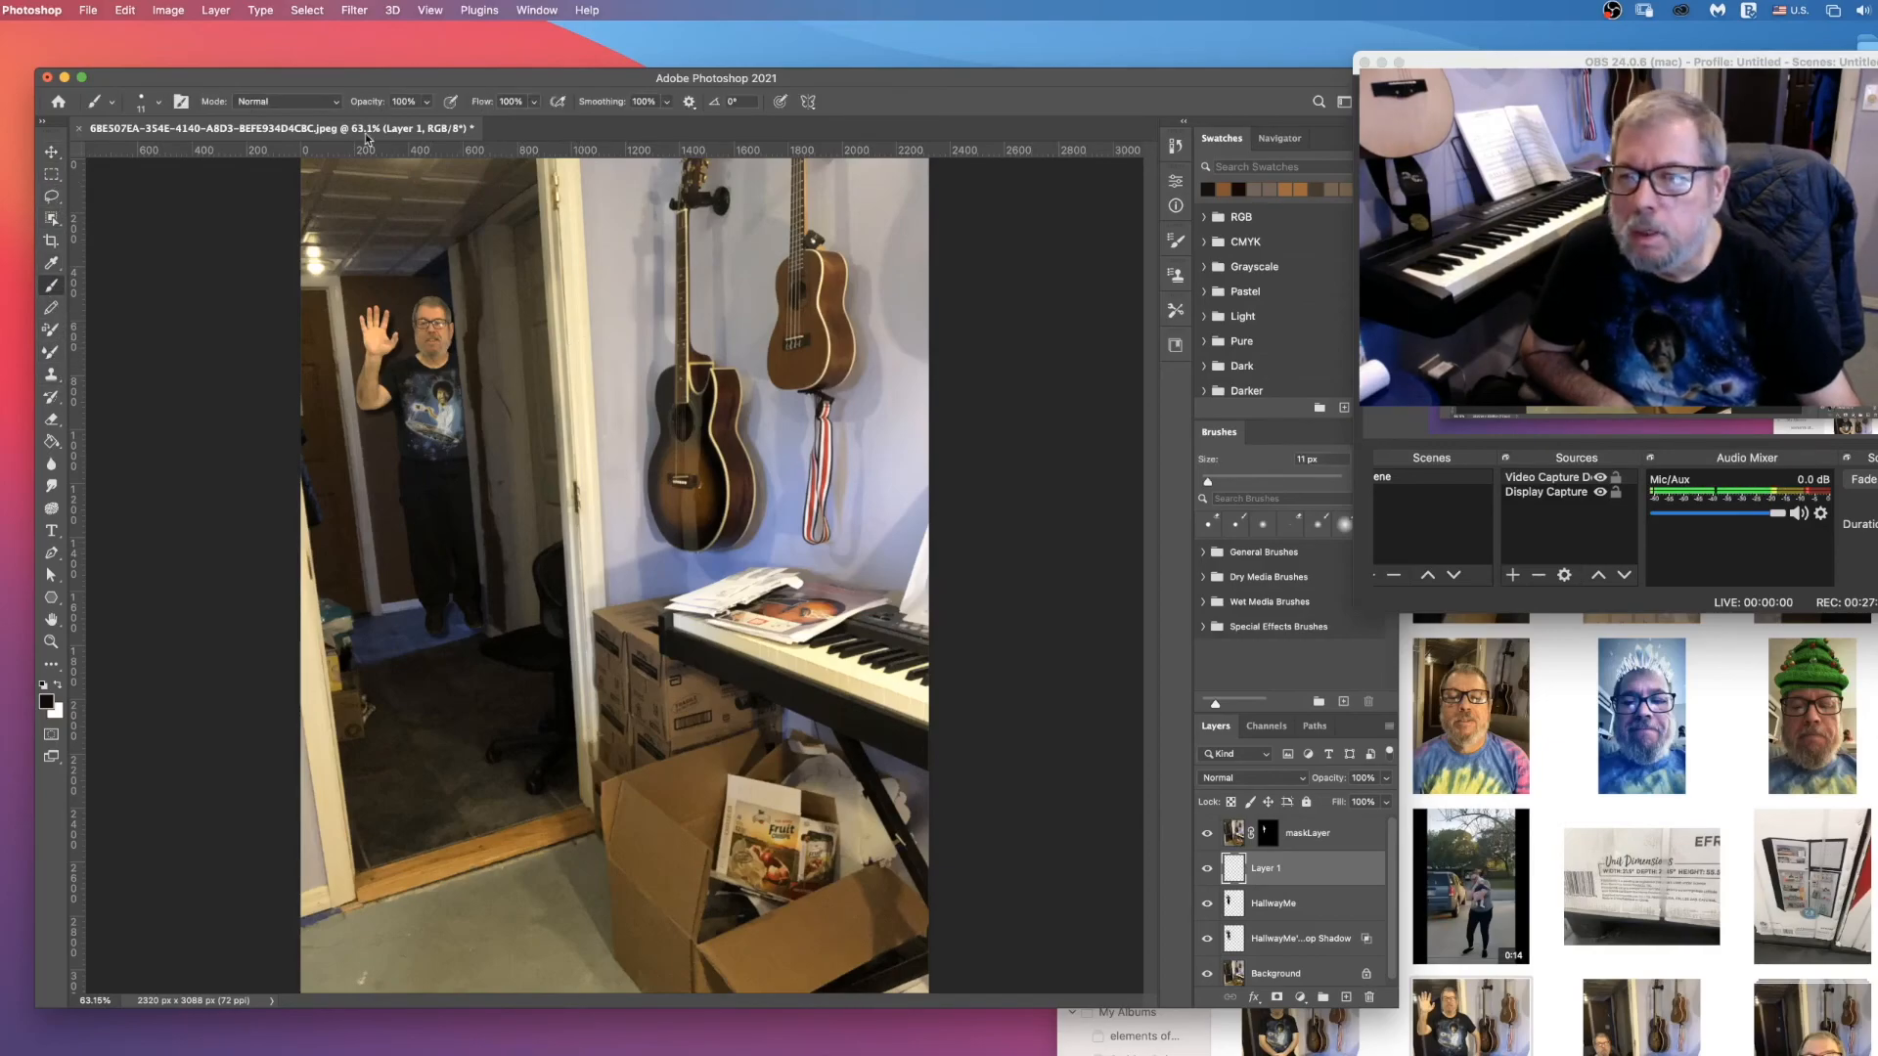
click(338, 103)
click(274, 194)
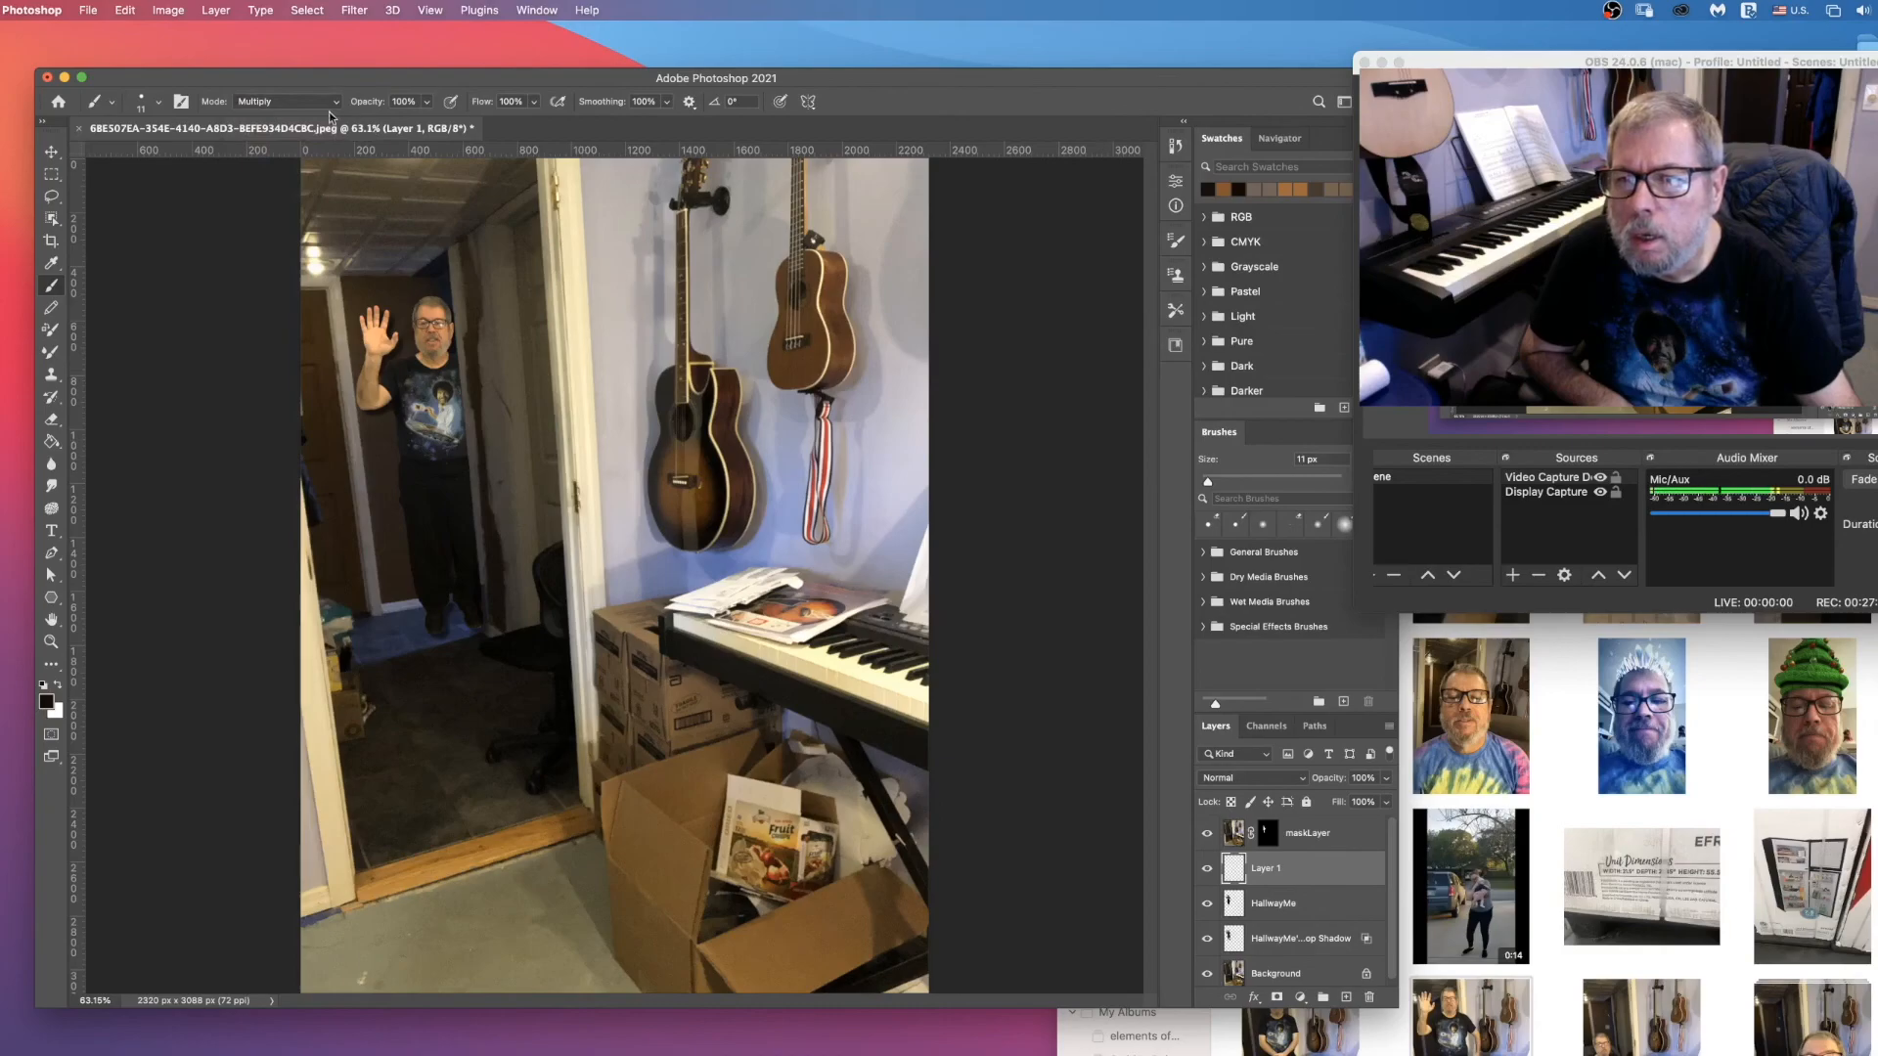
Step: Set the Multiply brush to 33 px, 0% hardness and 41% opacity for soft shading around the hallway man
click(426, 102)
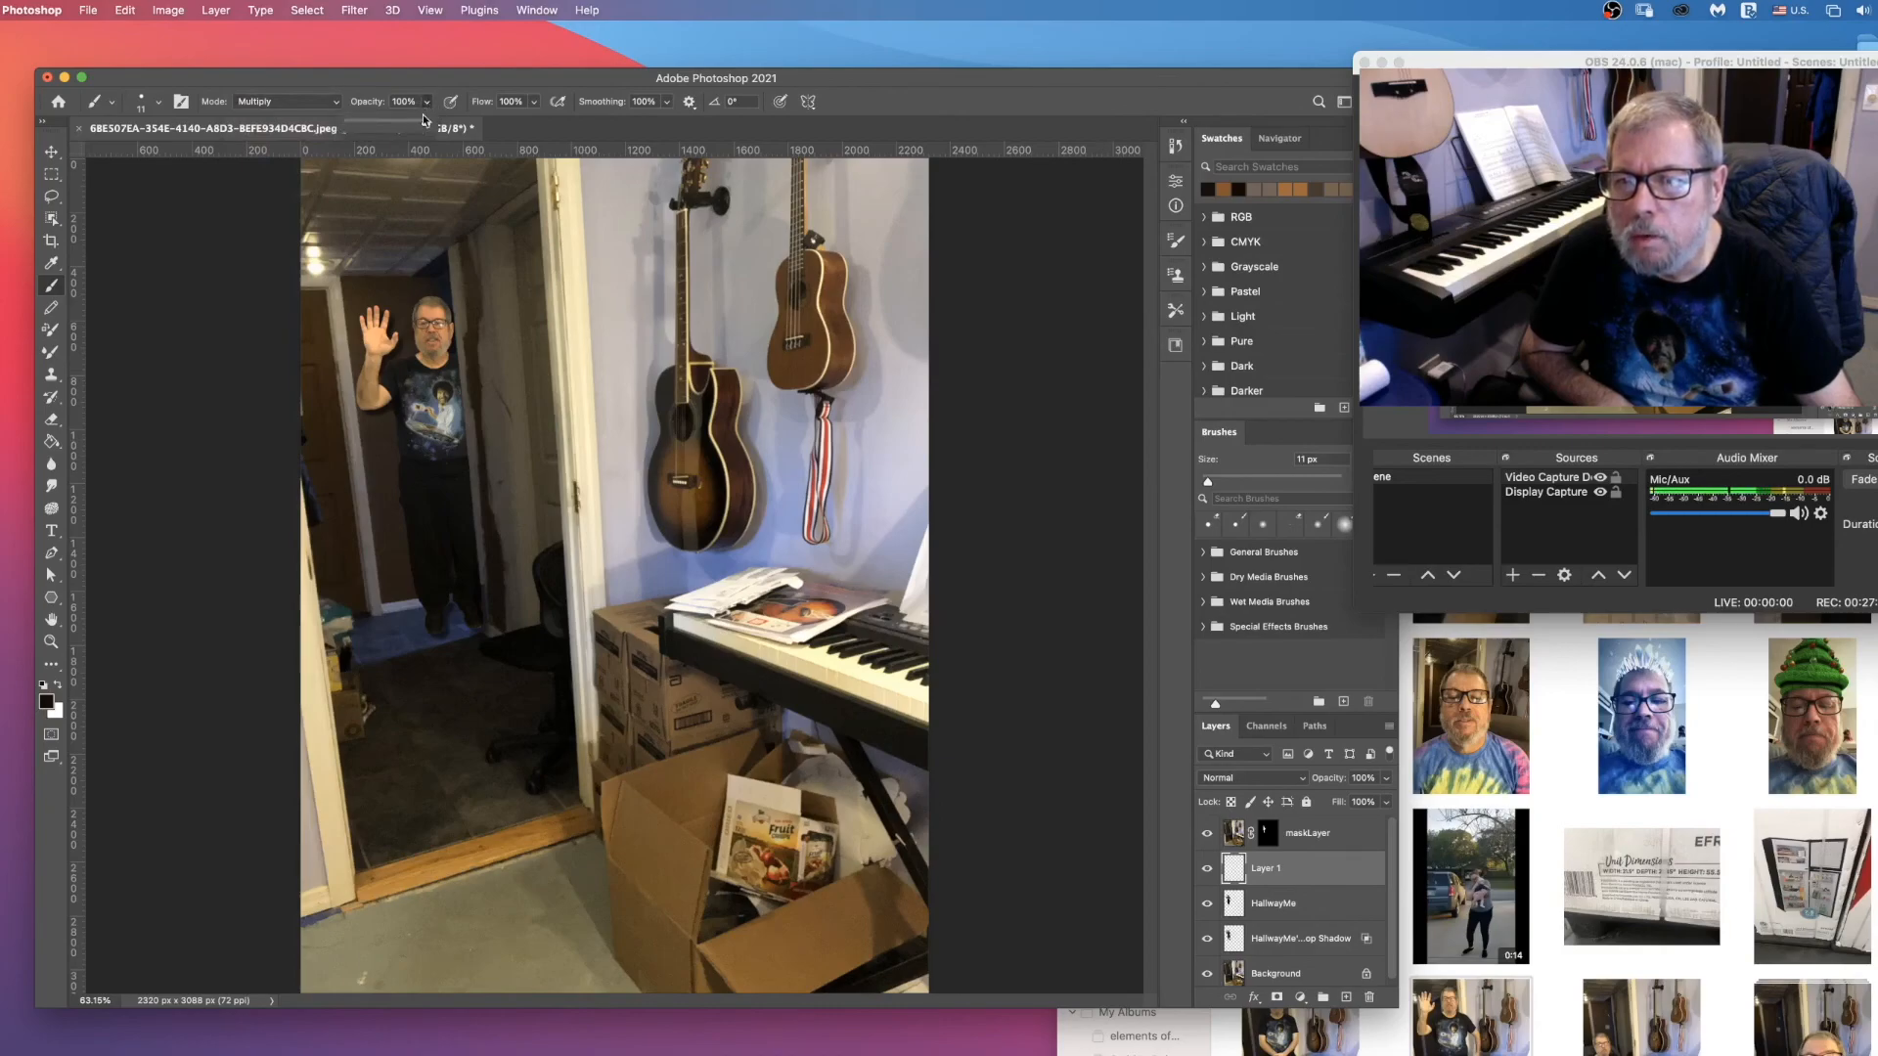
drag(411, 128, 395, 128)
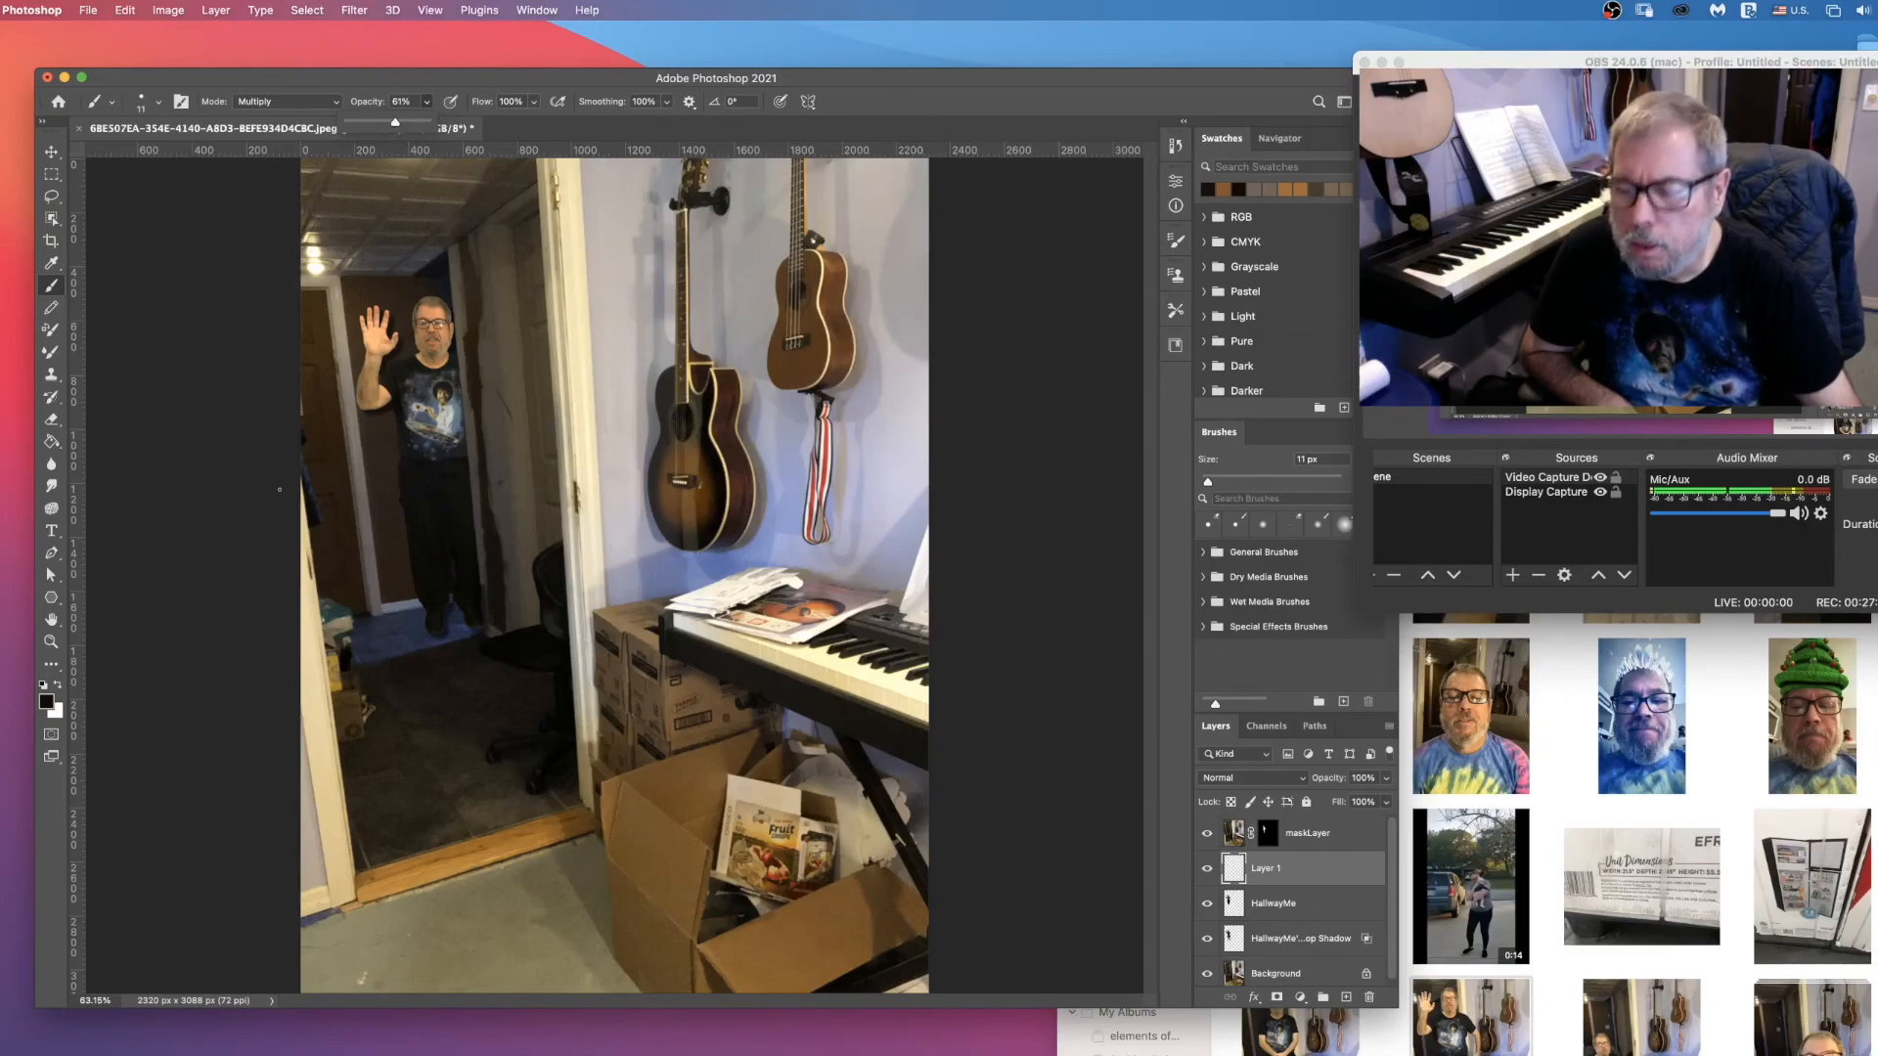
key(z)
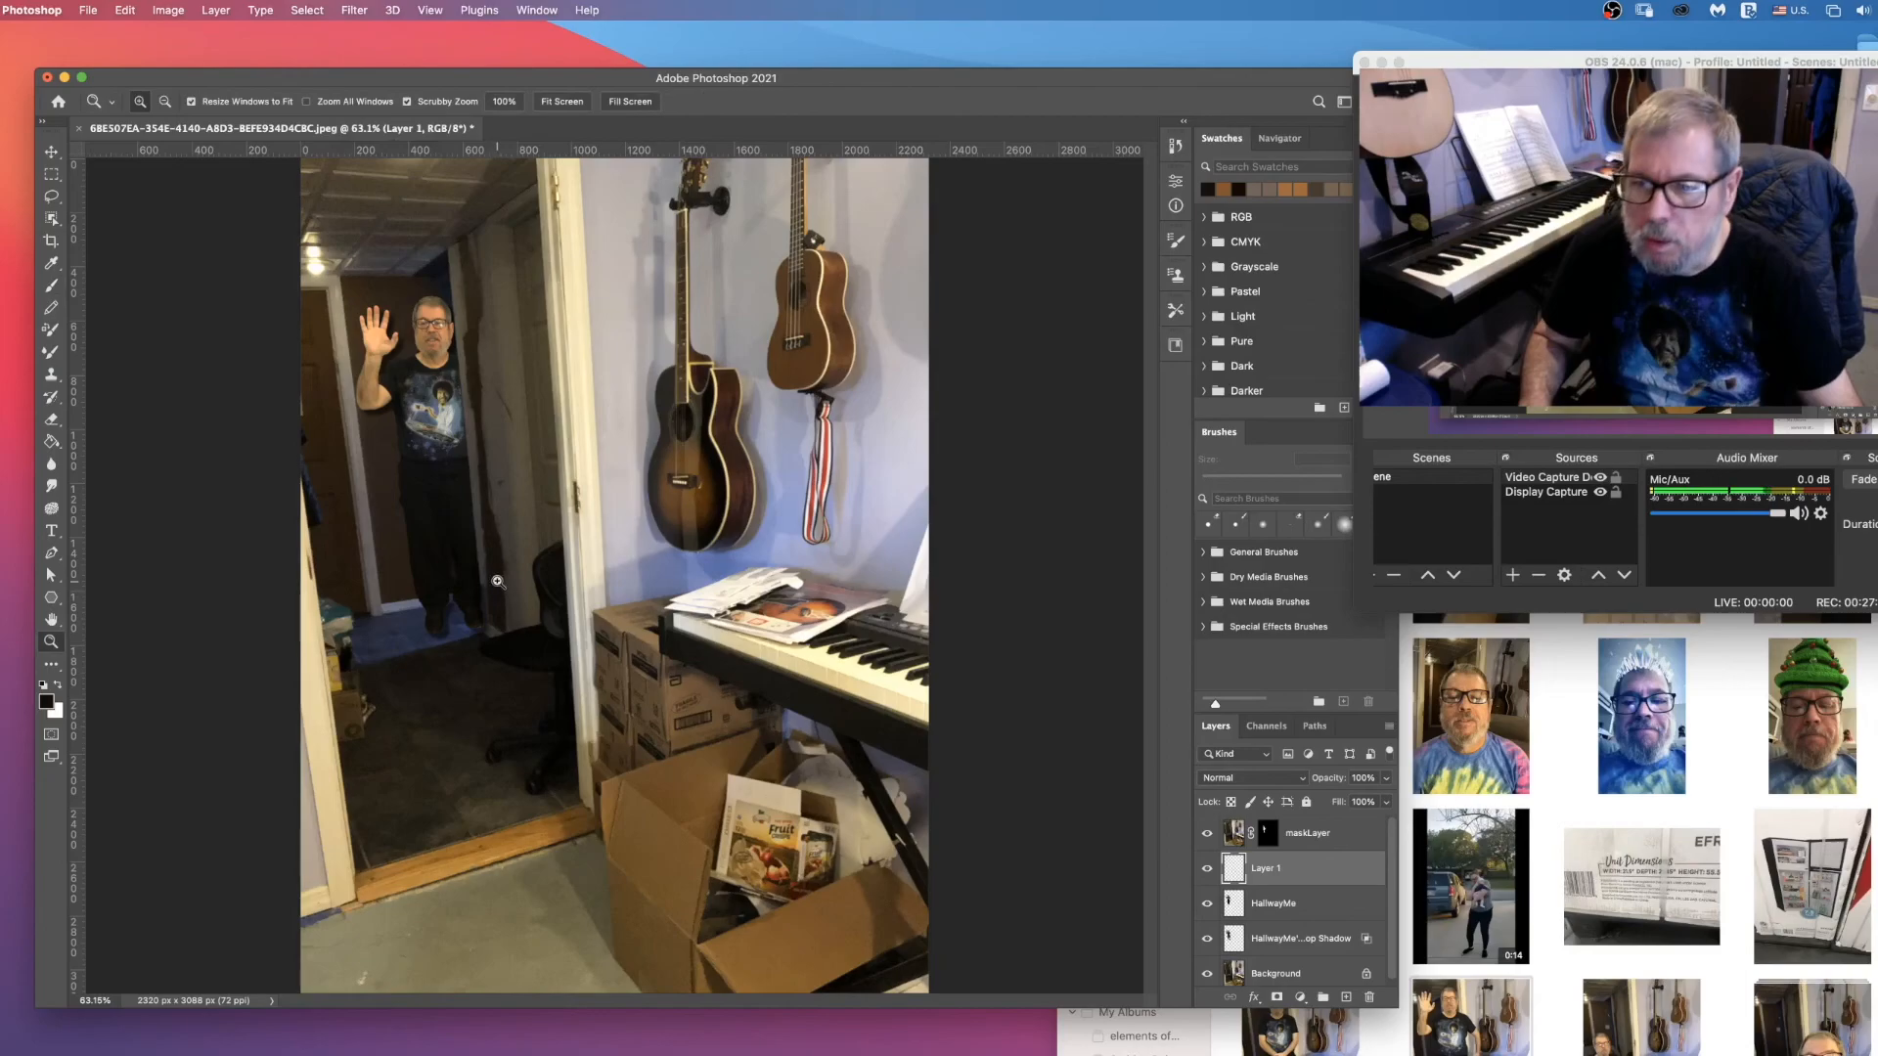
drag(486, 577, 487, 578)
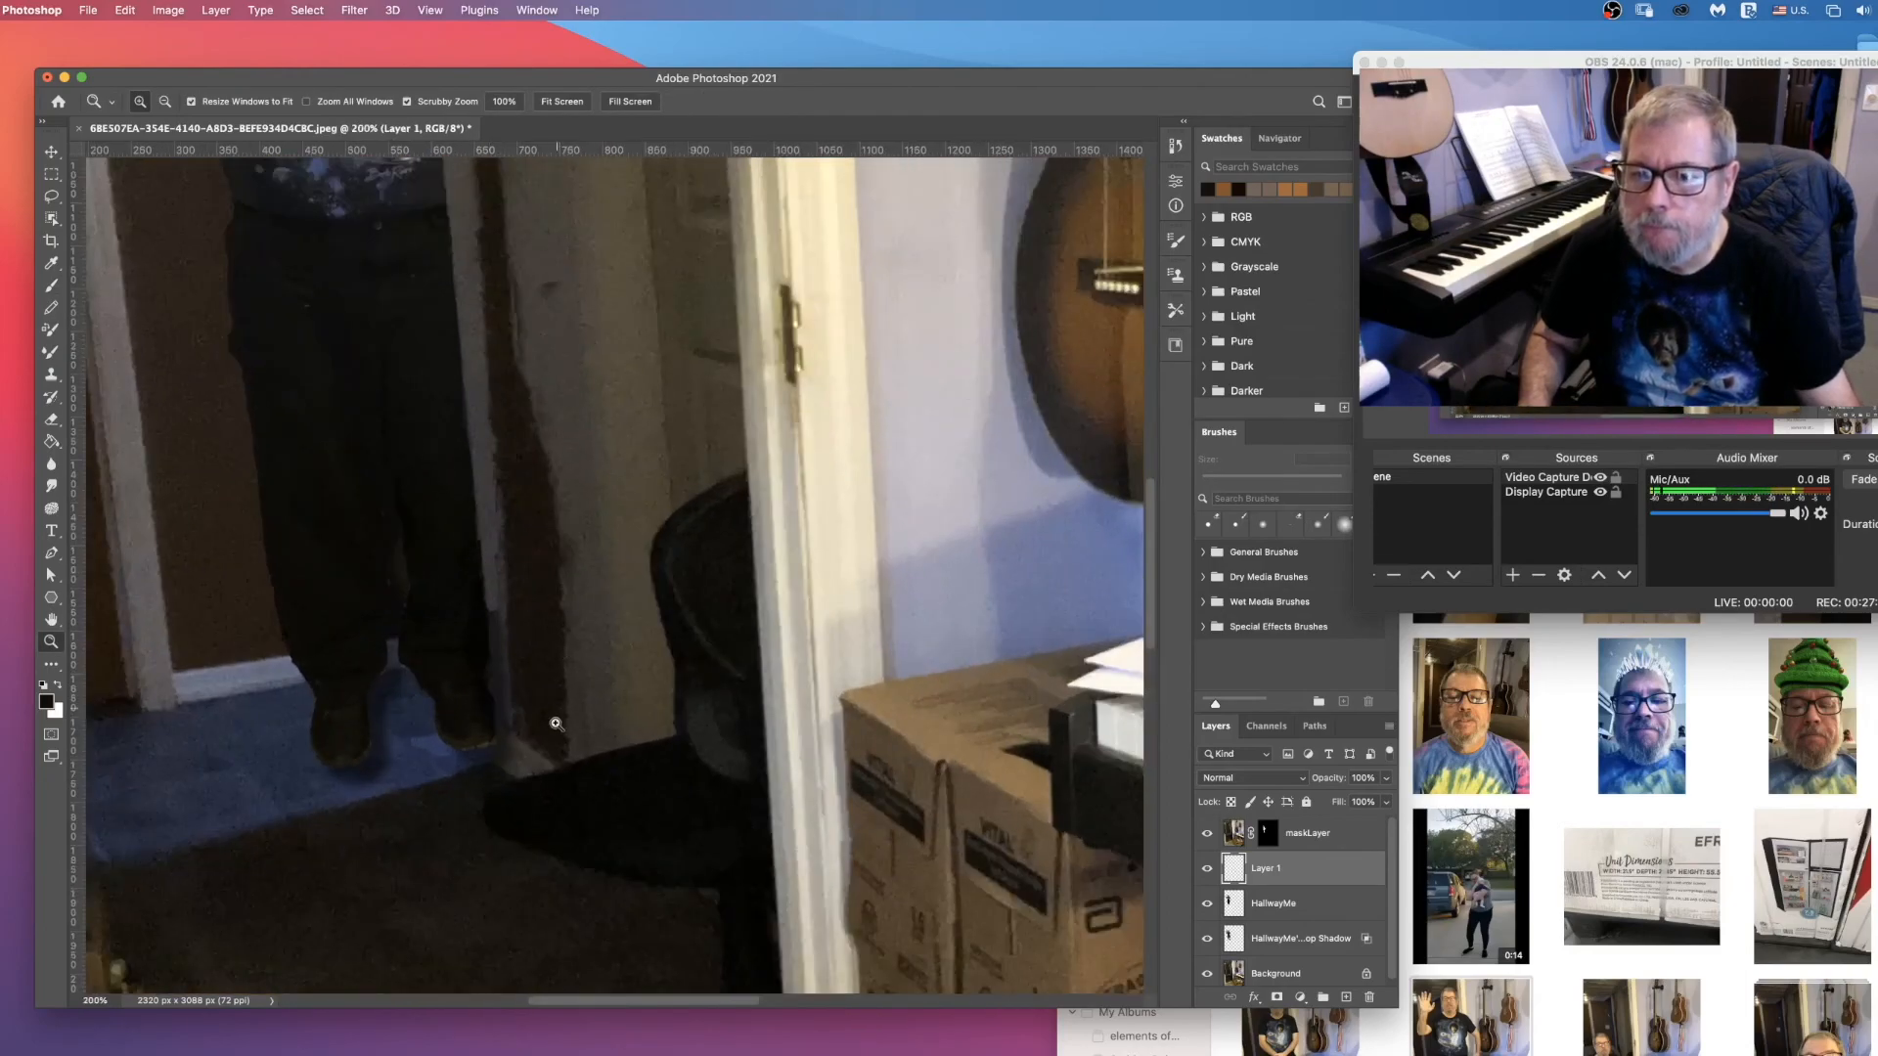
scroll(556, 724, up, 5)
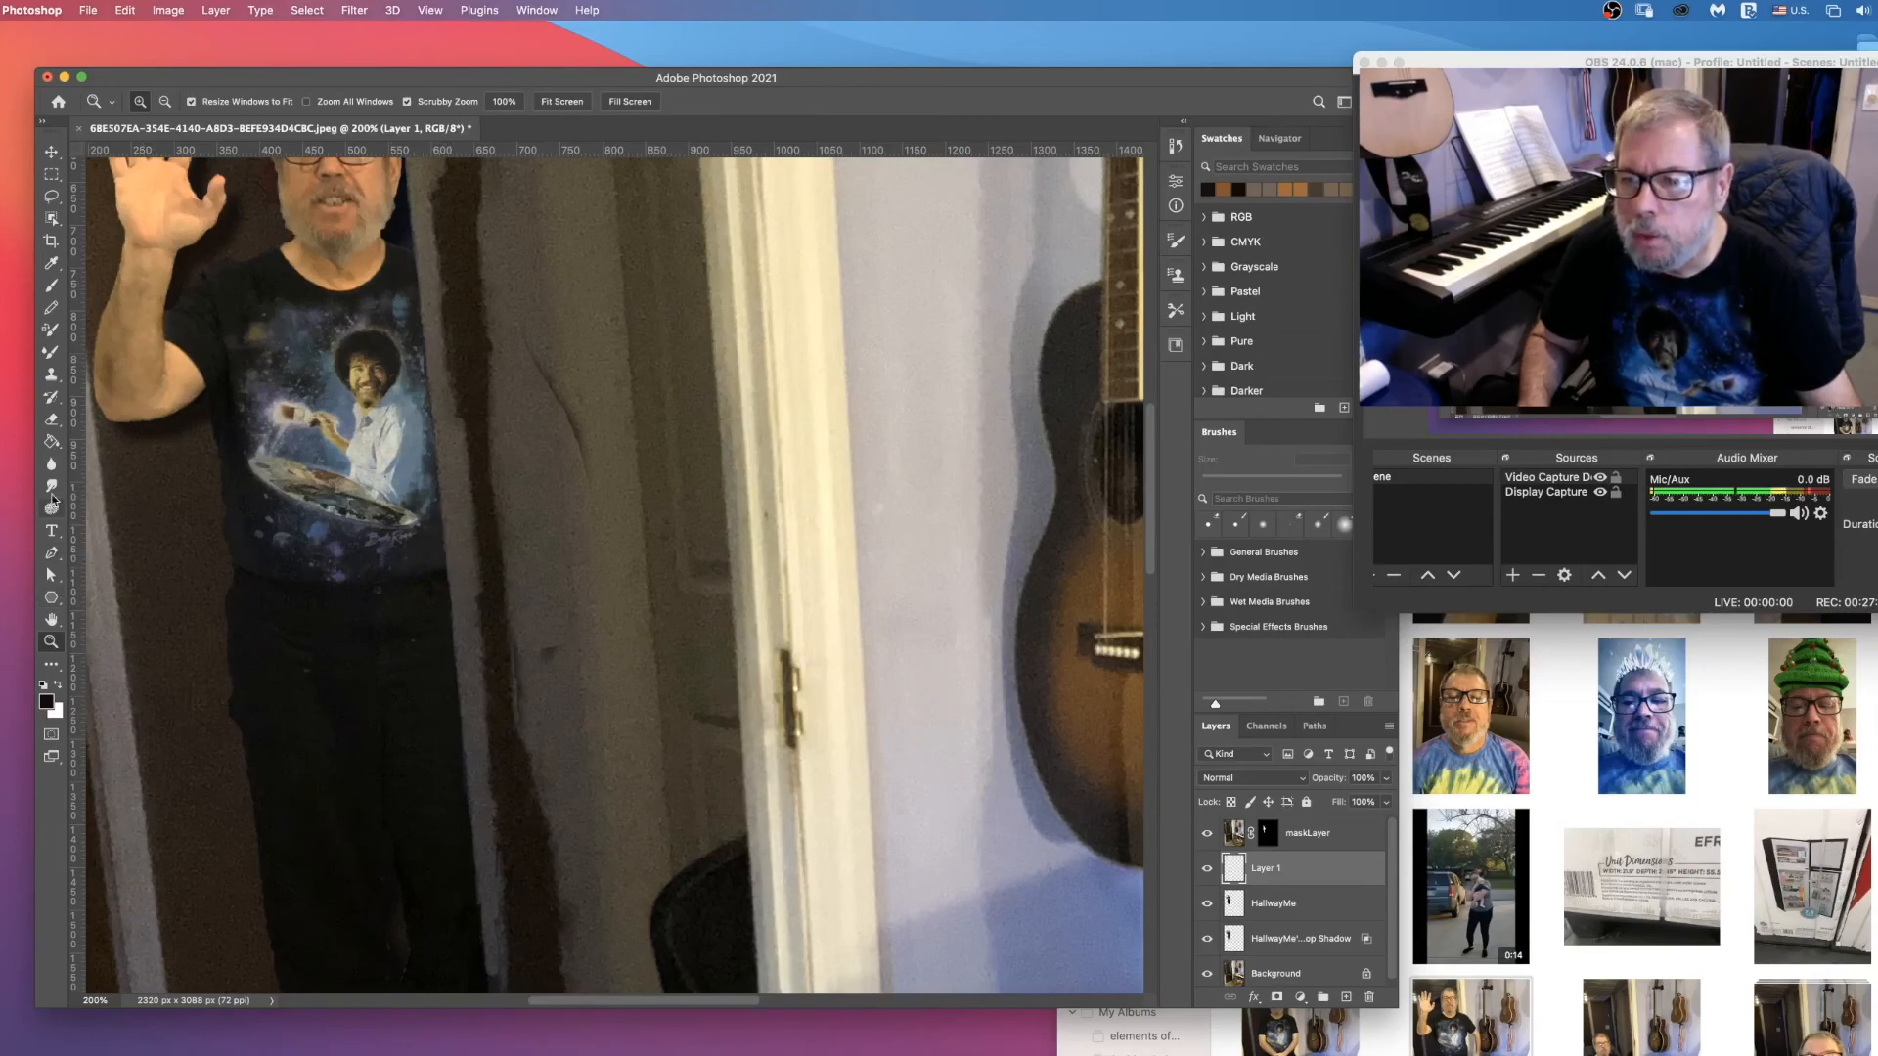
click(51, 305)
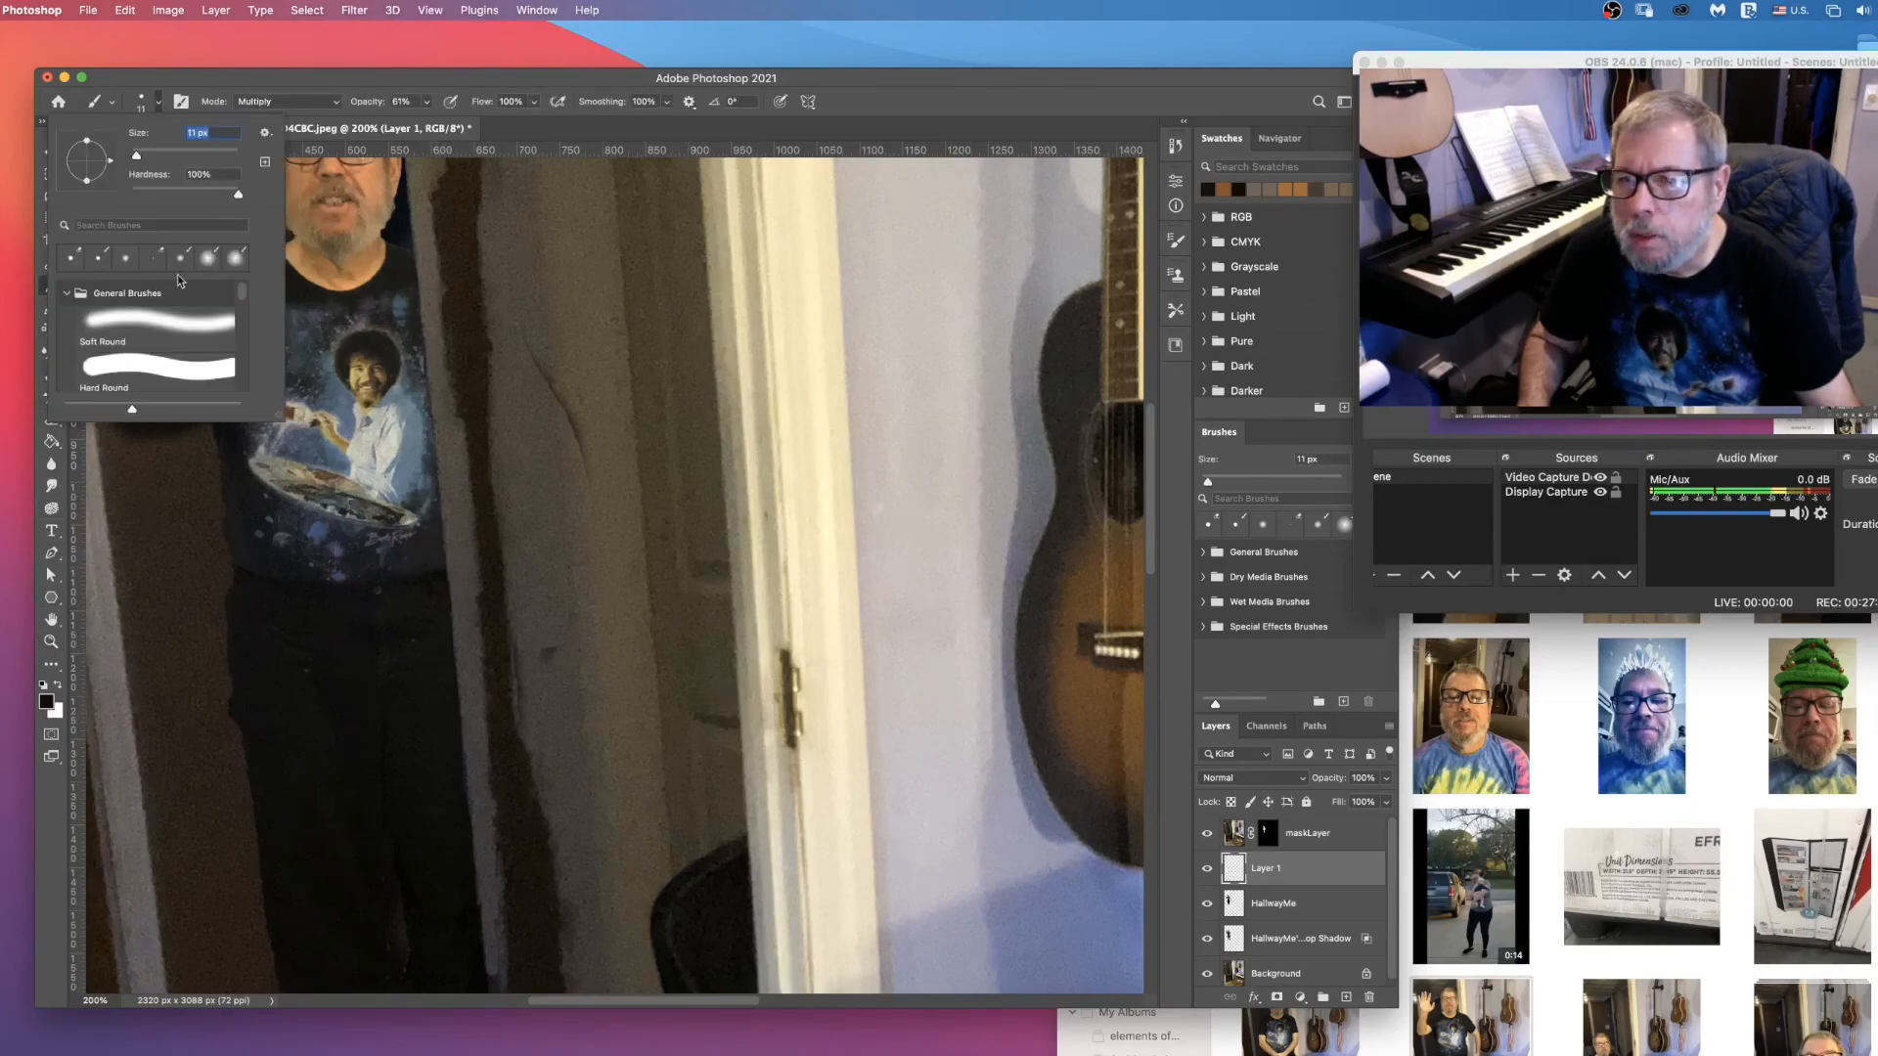
click(146, 101)
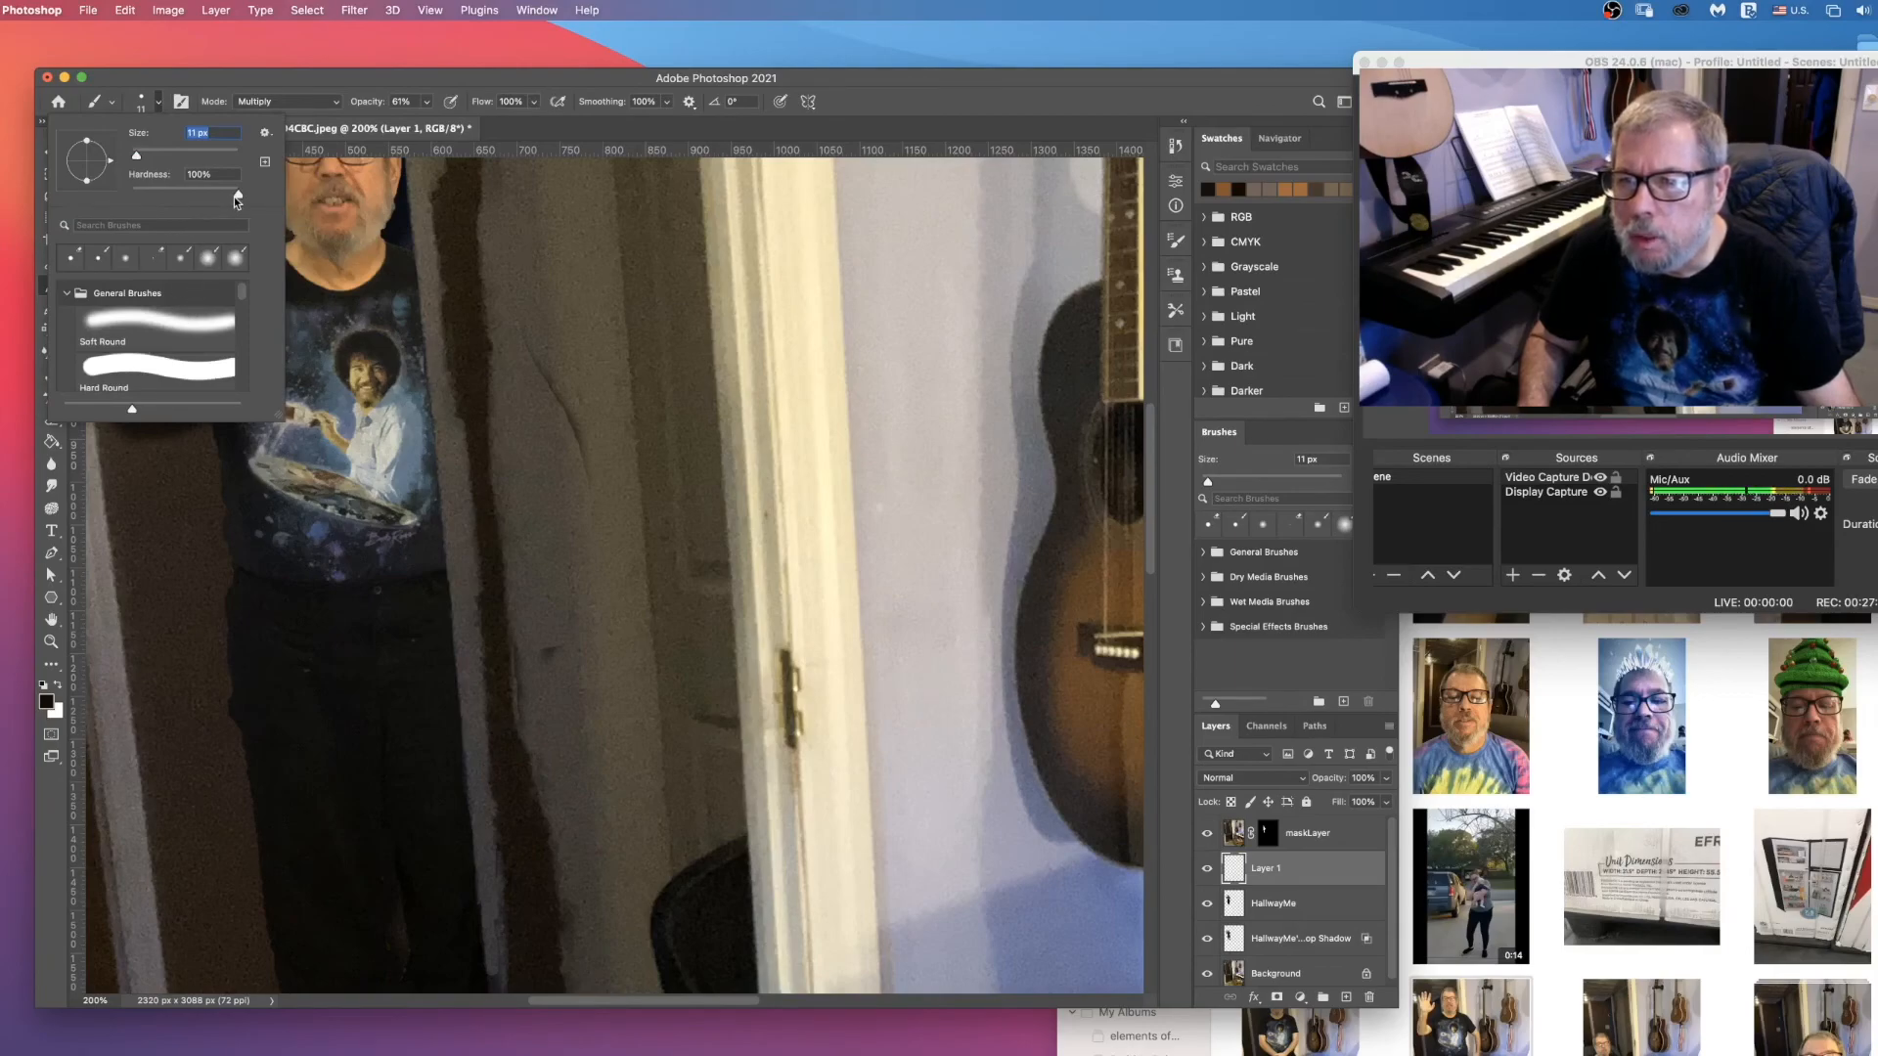
key(Tab)
drag(134, 155, 147, 156)
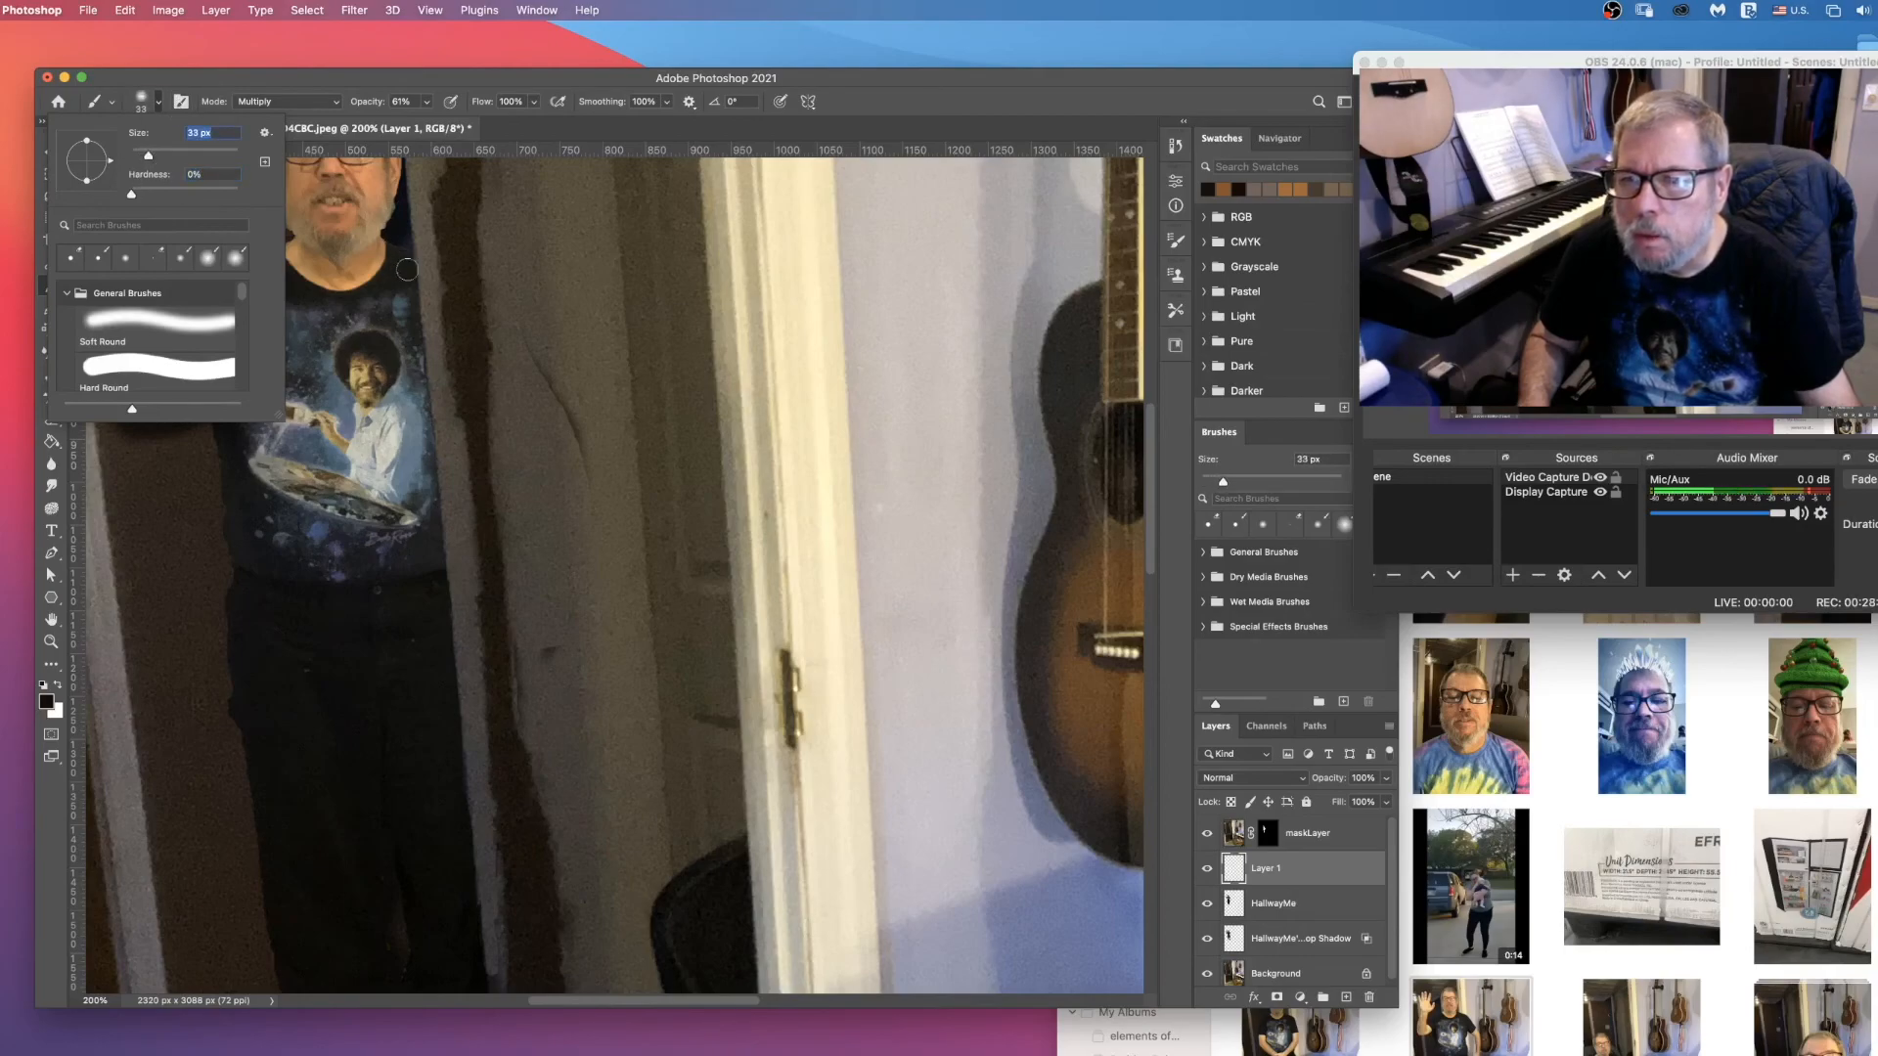
key(Return)
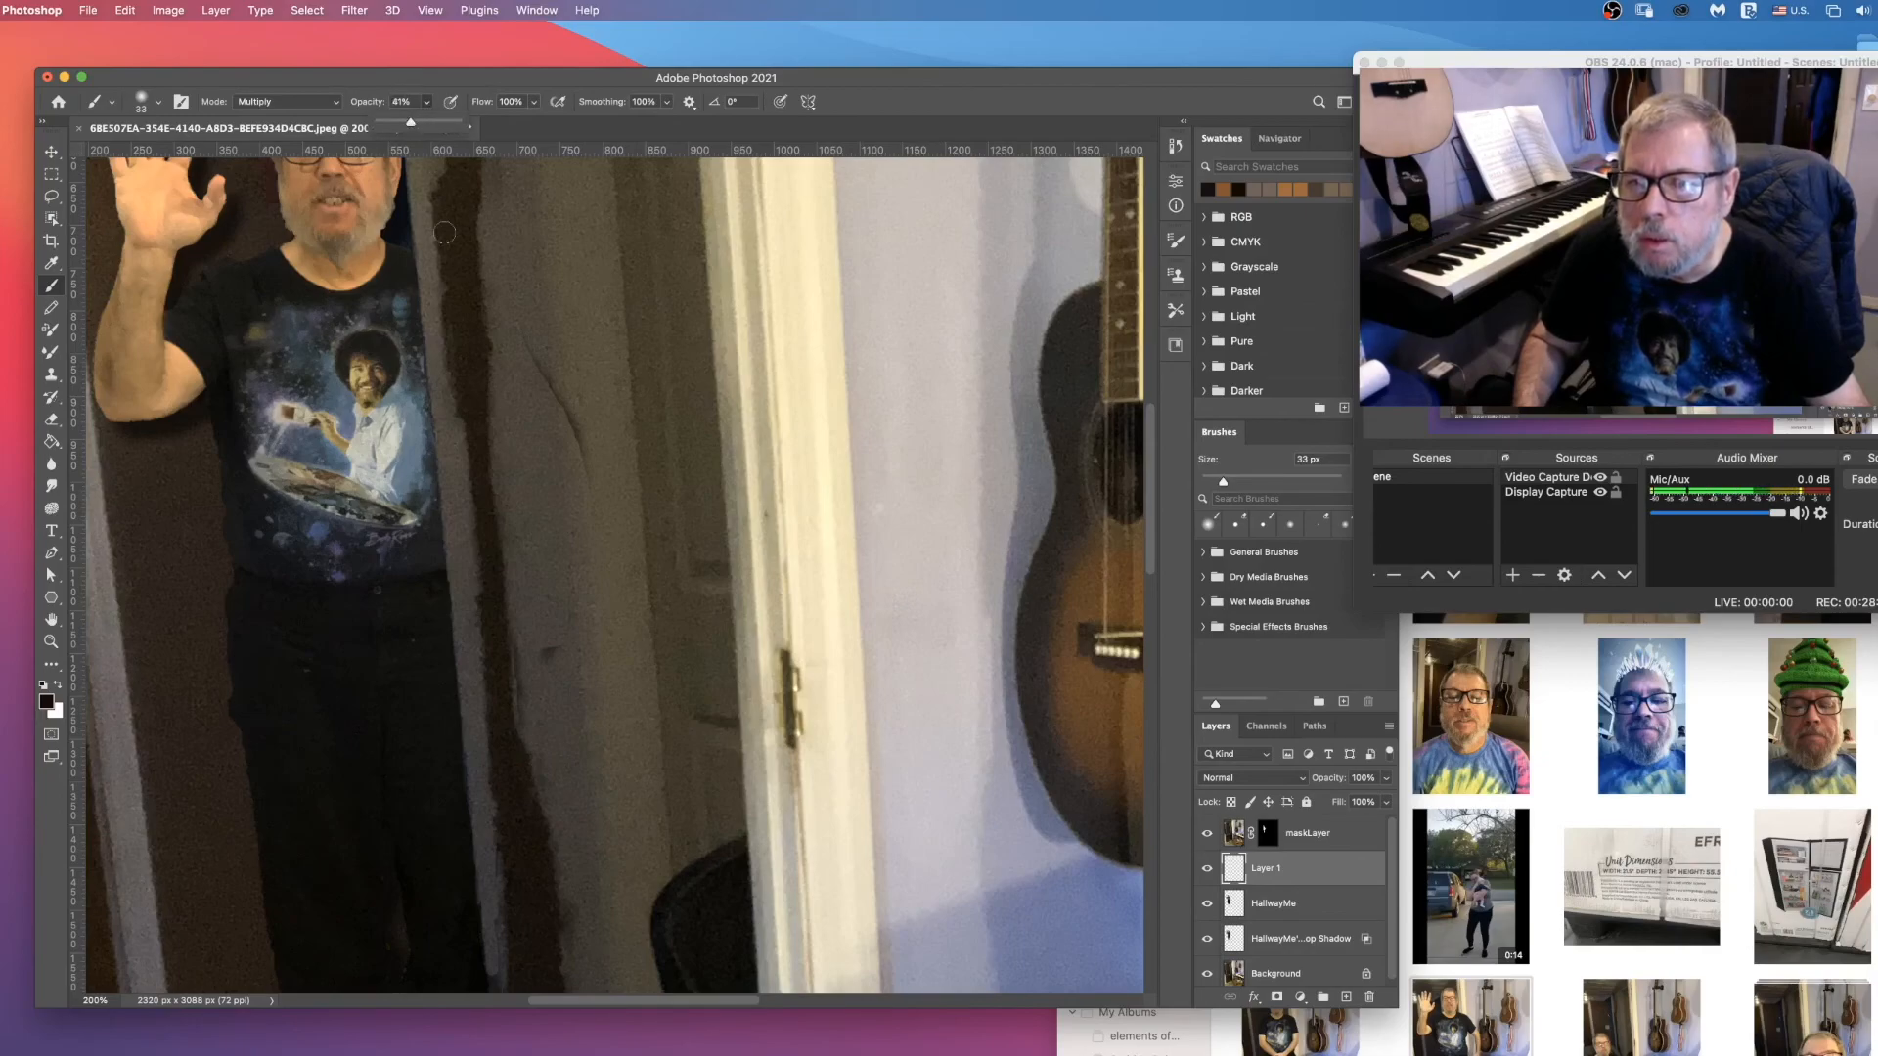
Step: Paint soft shading on the new layer along the man's edge beside the wall corner, from his shoulder down to his shoe
drag(418, 259, 423, 304)
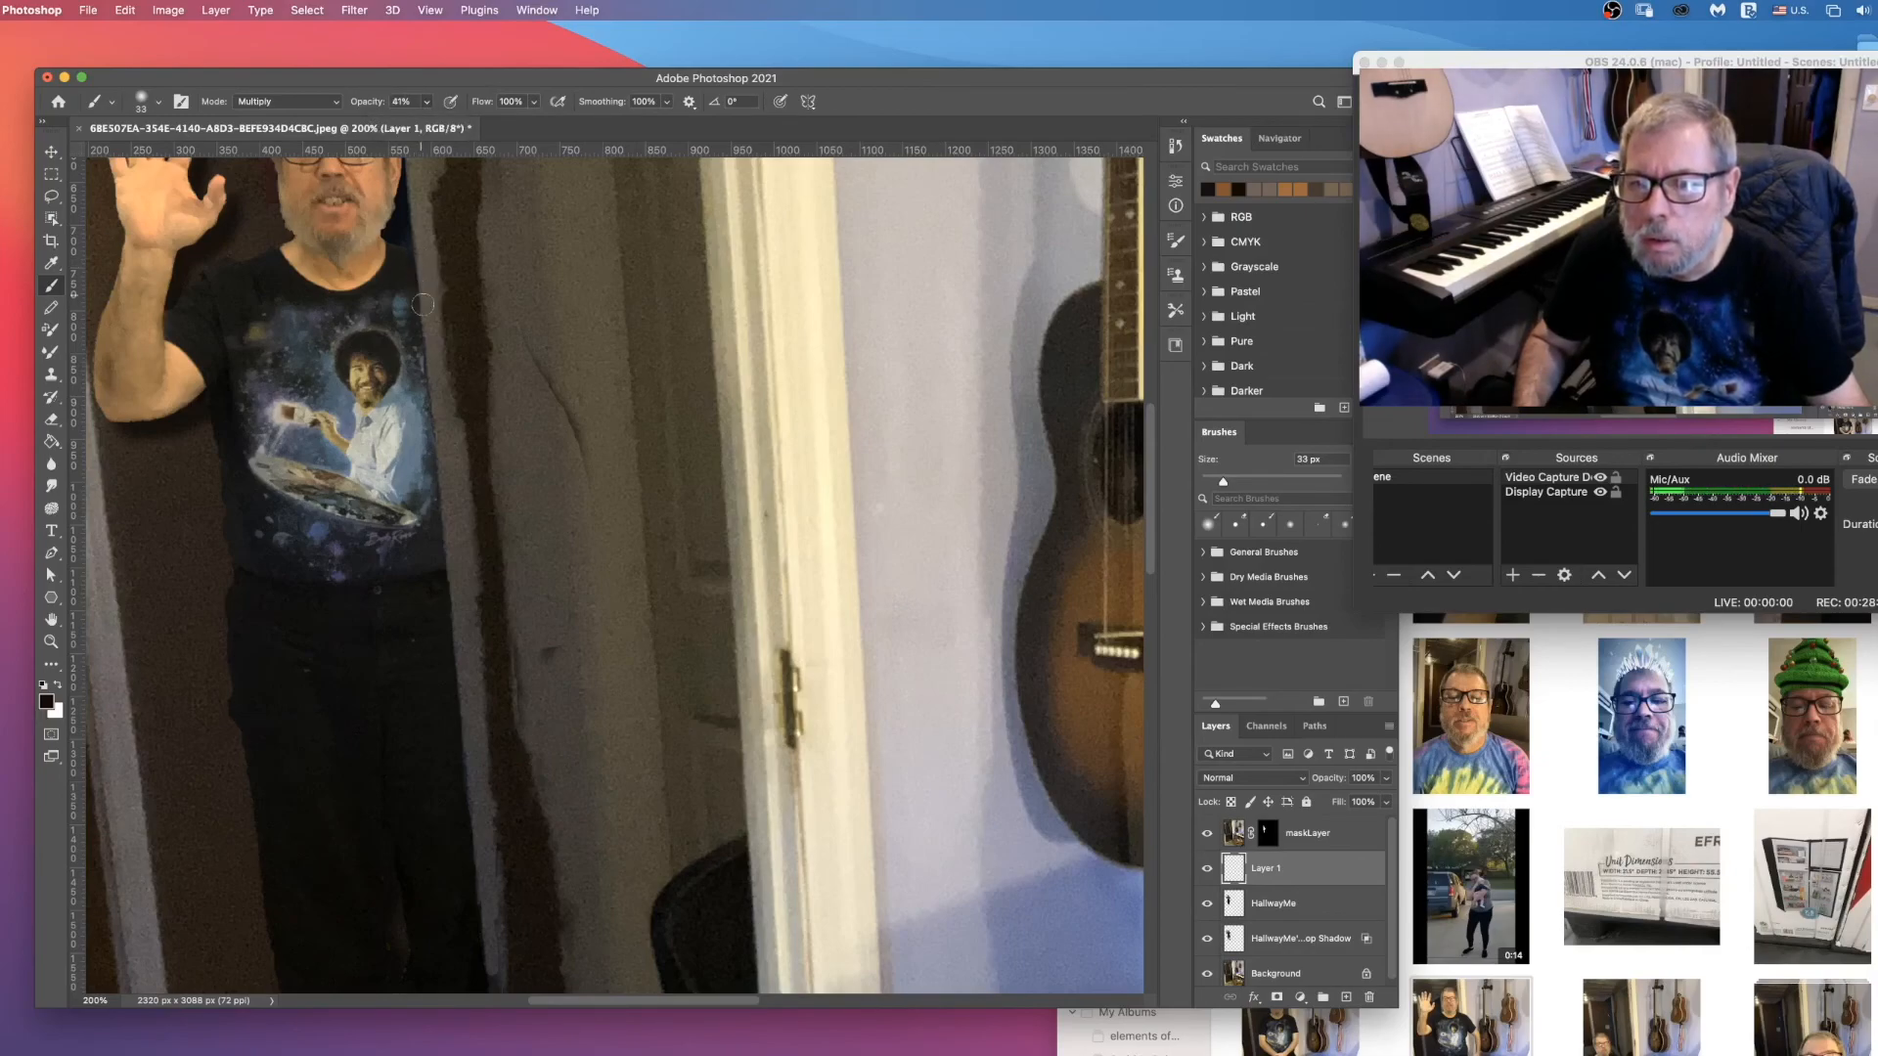
drag(428, 398, 491, 973)
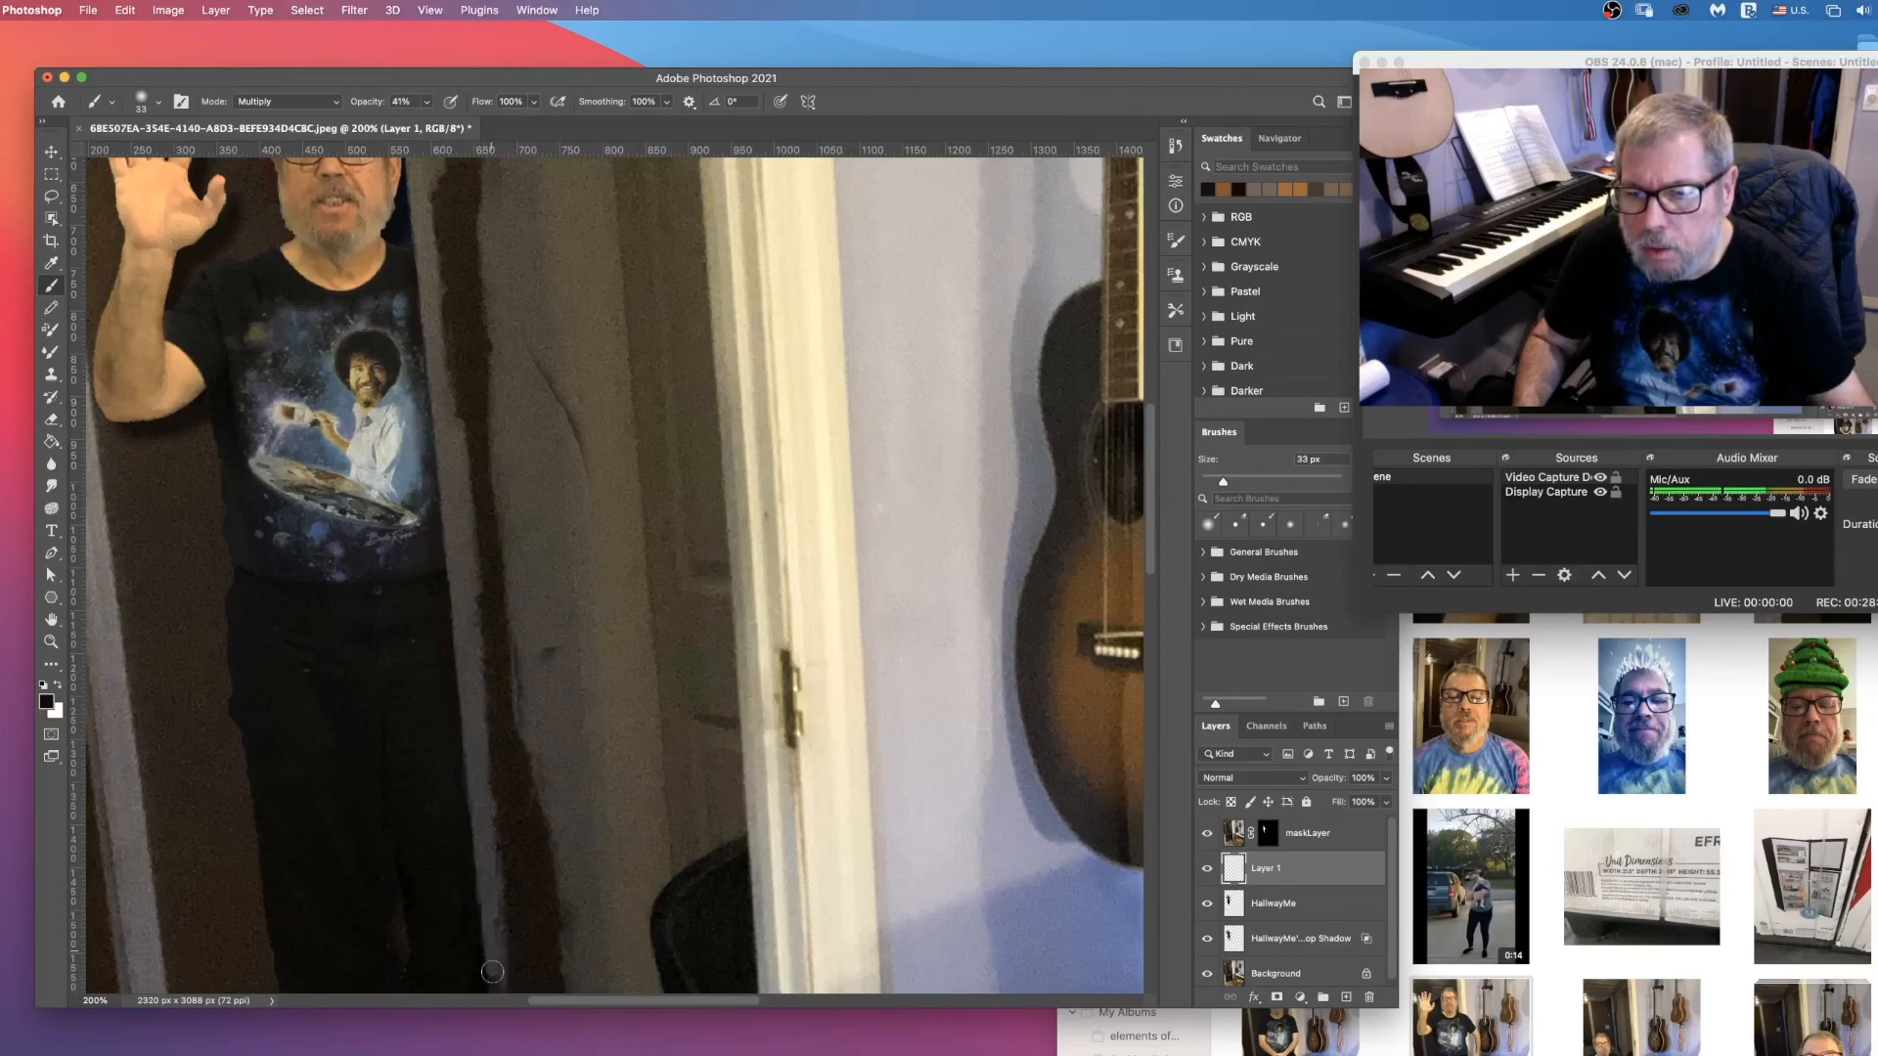
scroll(492, 968, down, 5)
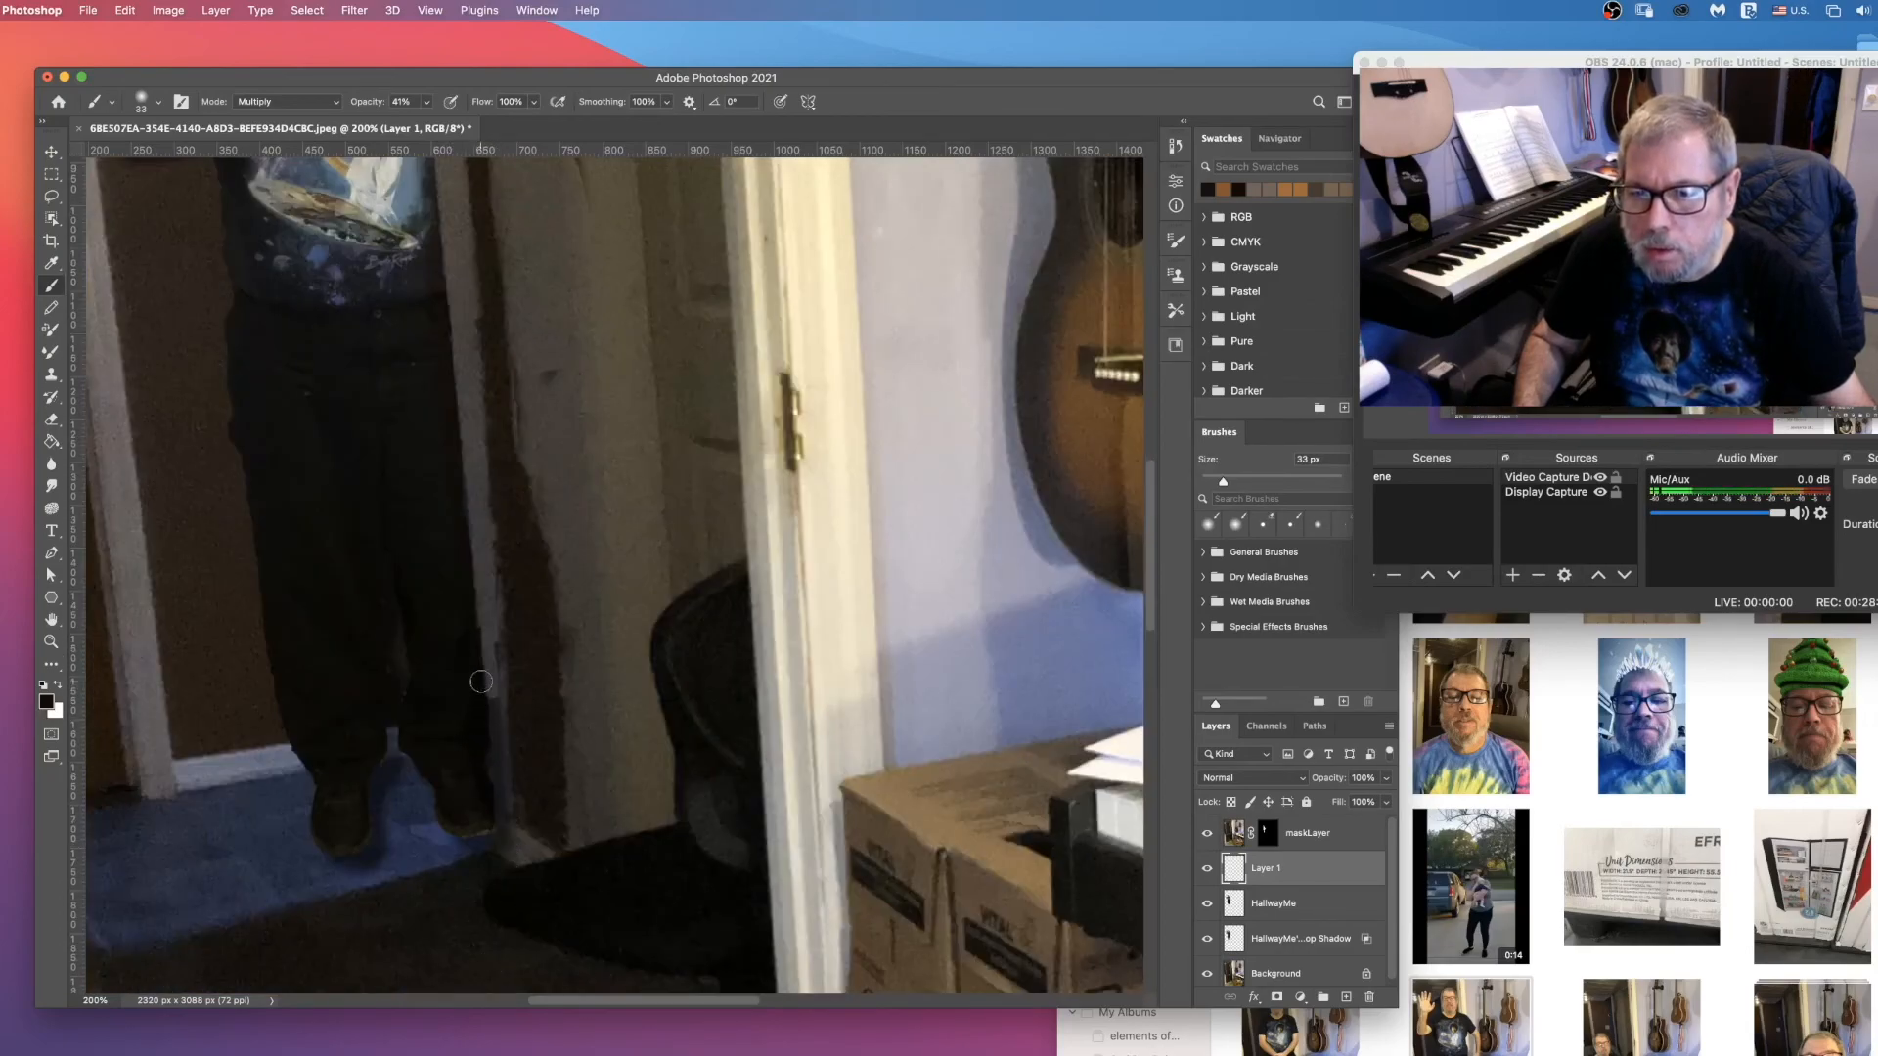
drag(481, 678, 489, 799)
scroll(415, 656, down, 5)
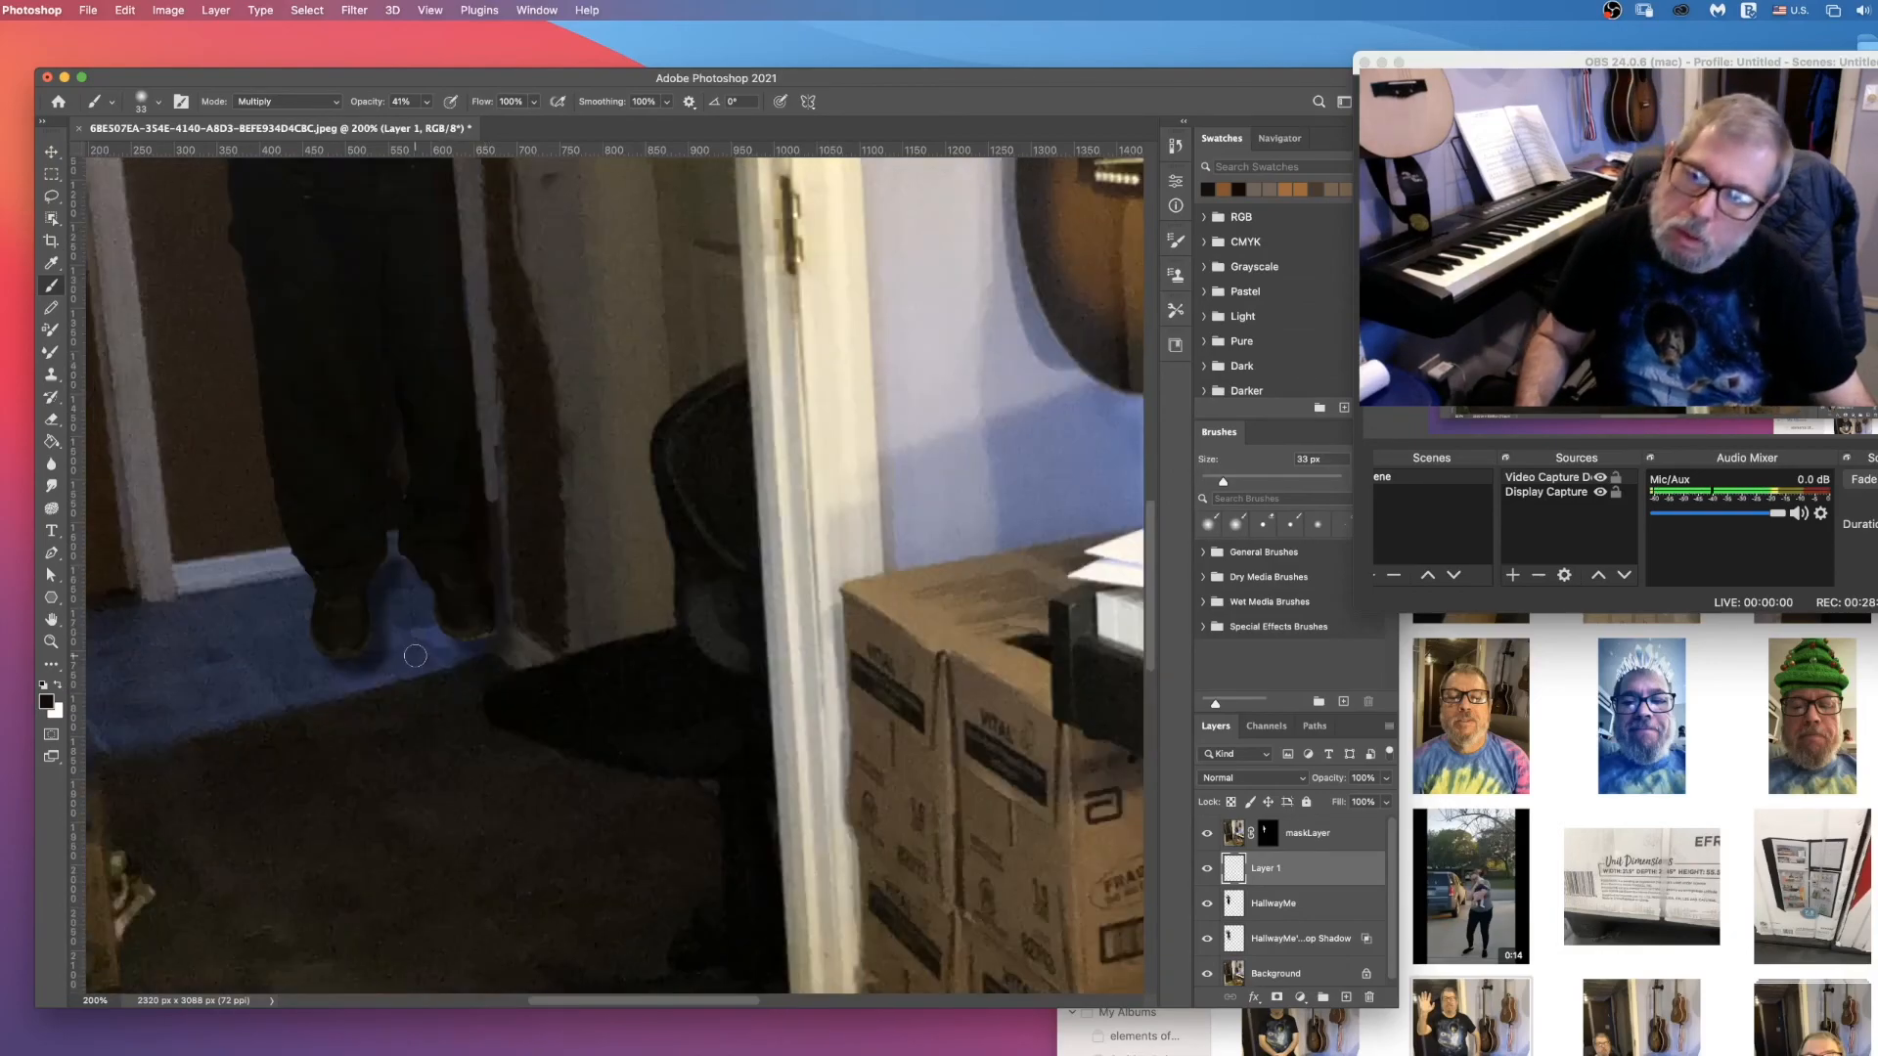
scroll(486, 508, down, 1)
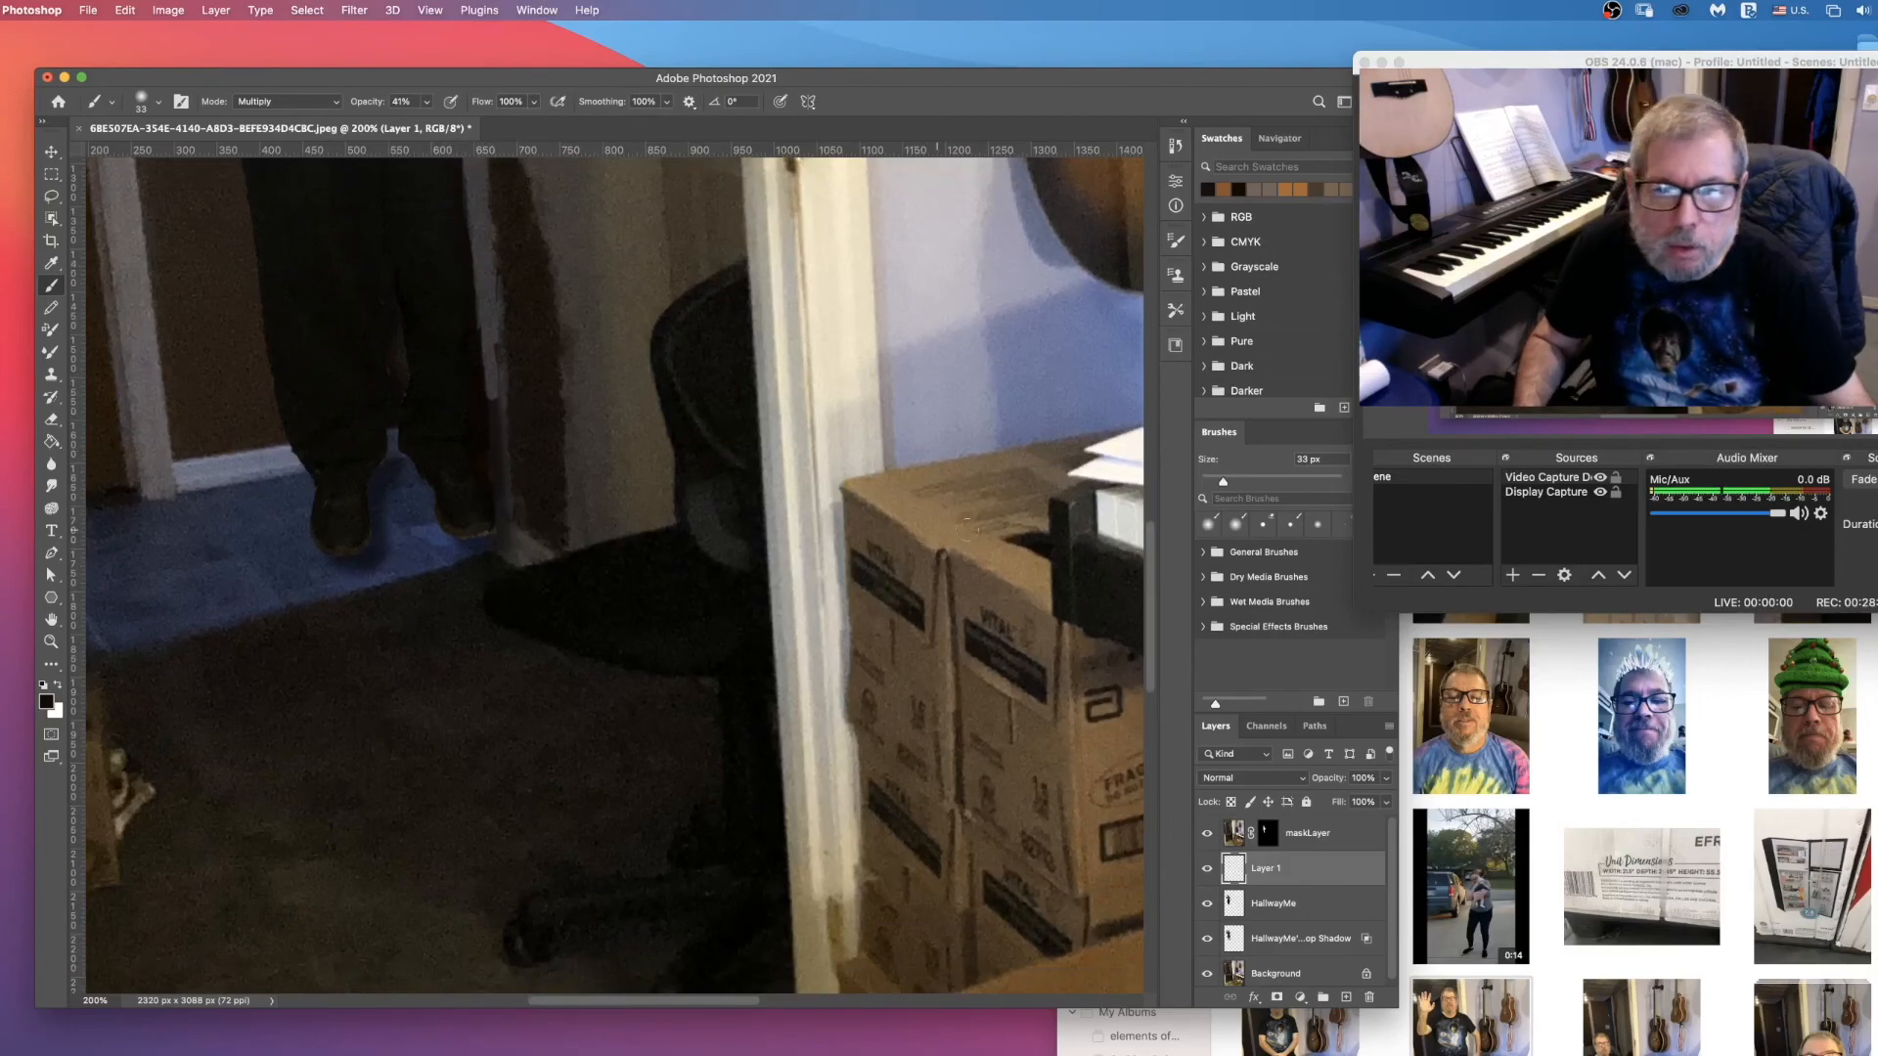
Step: Erase on the maskLayer's layer mask along the wall corner edge beside the man's lower leg and shoe to clean up the overlap
click(1285, 941)
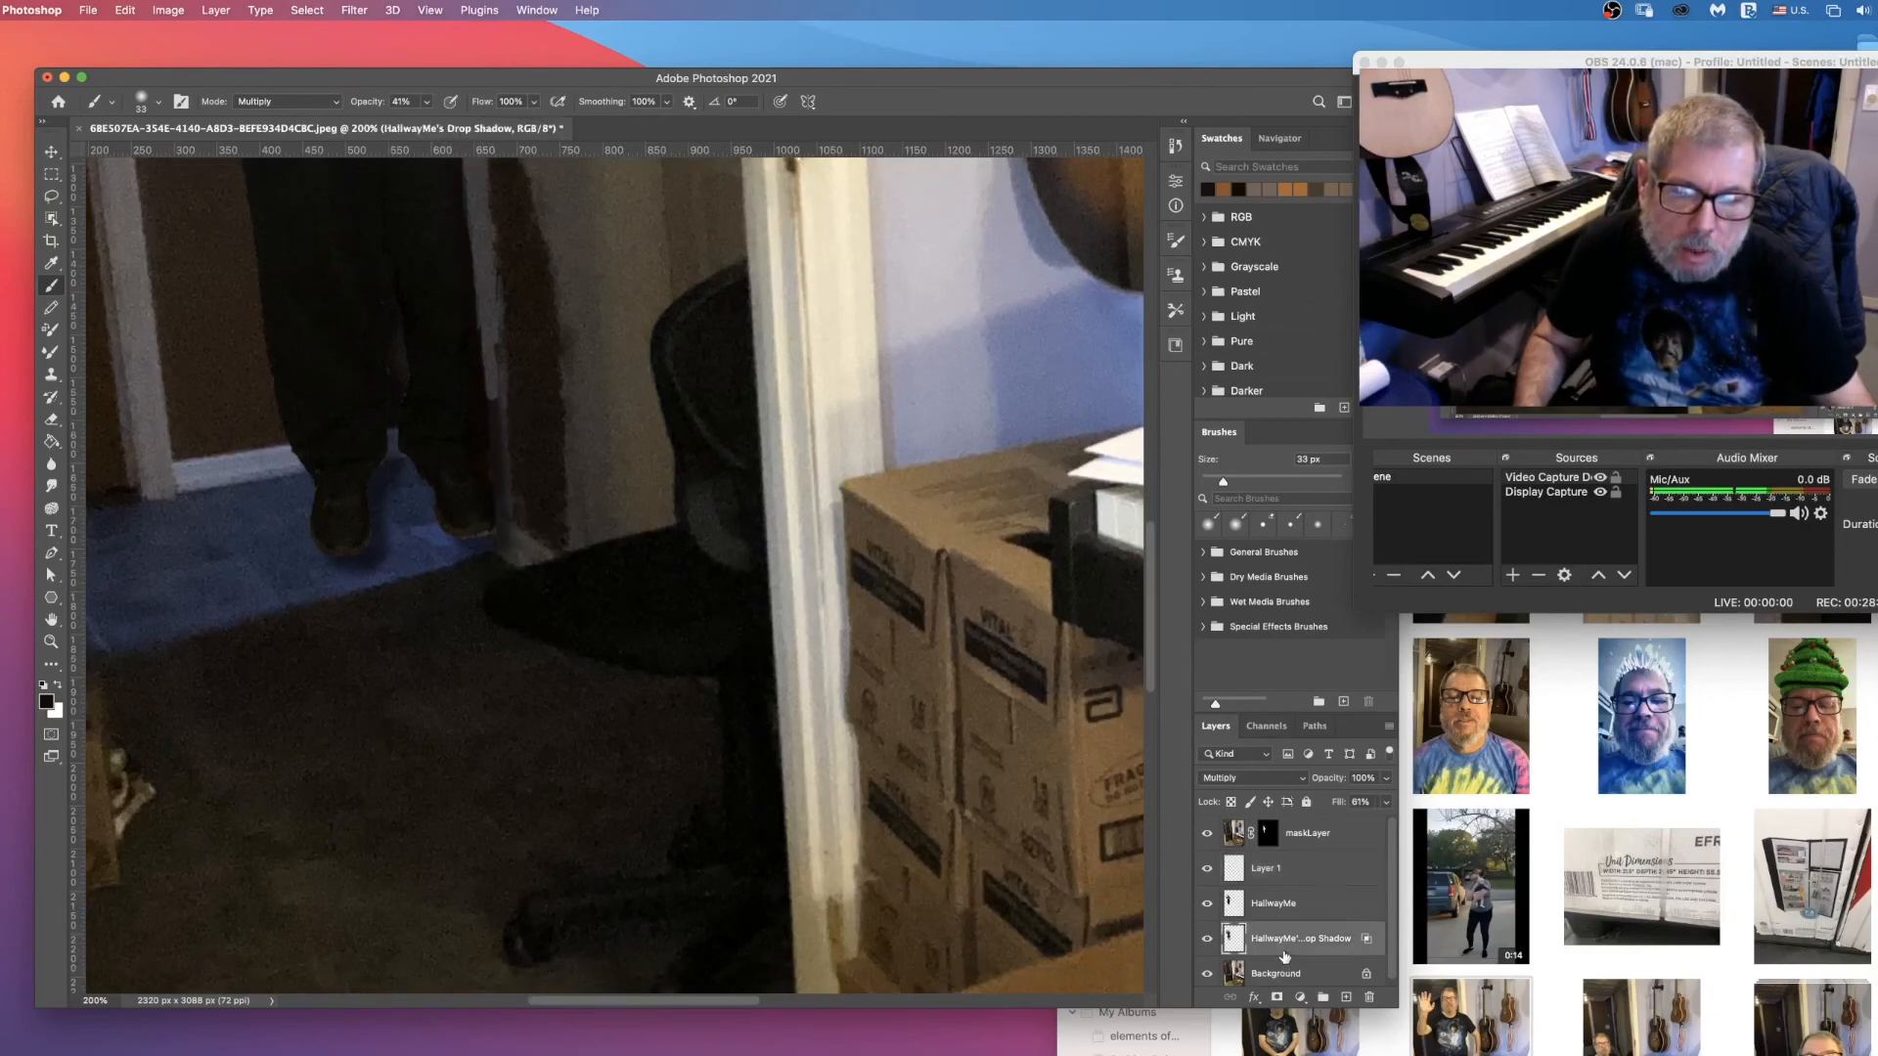
click(1283, 843)
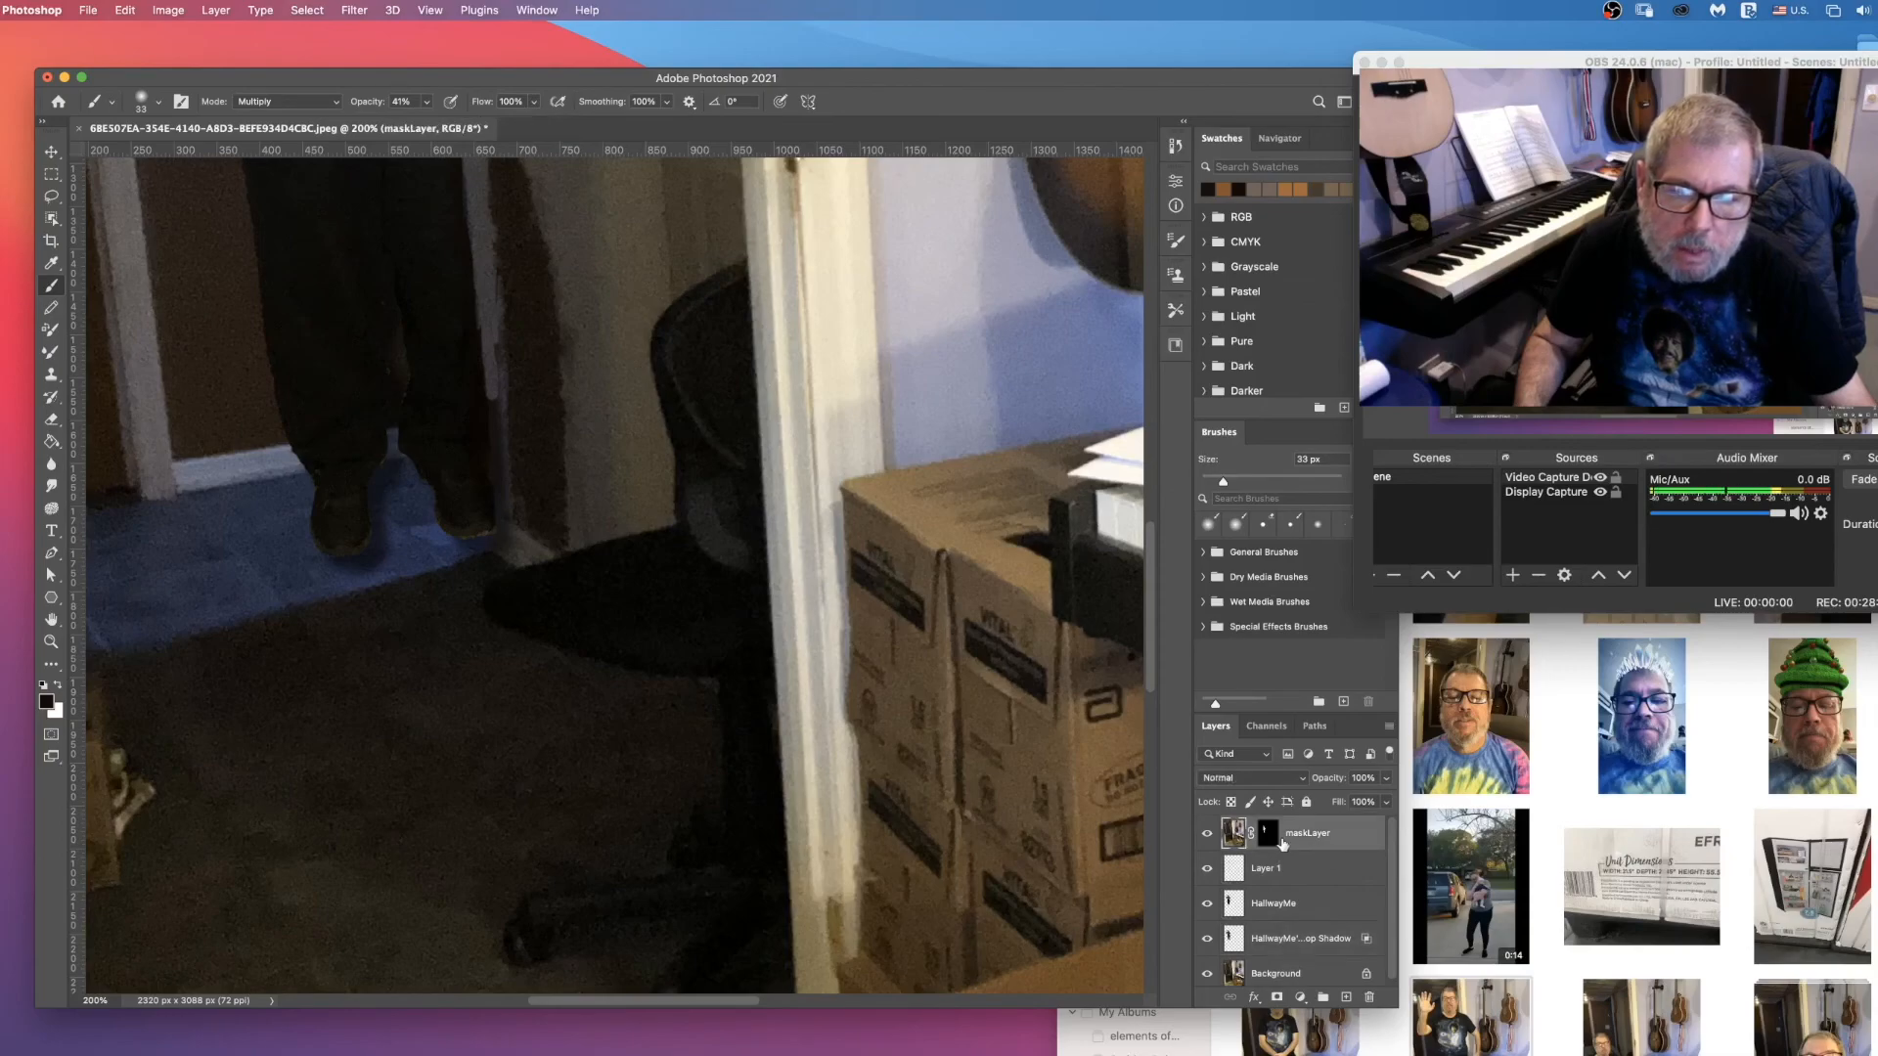
click(1264, 835)
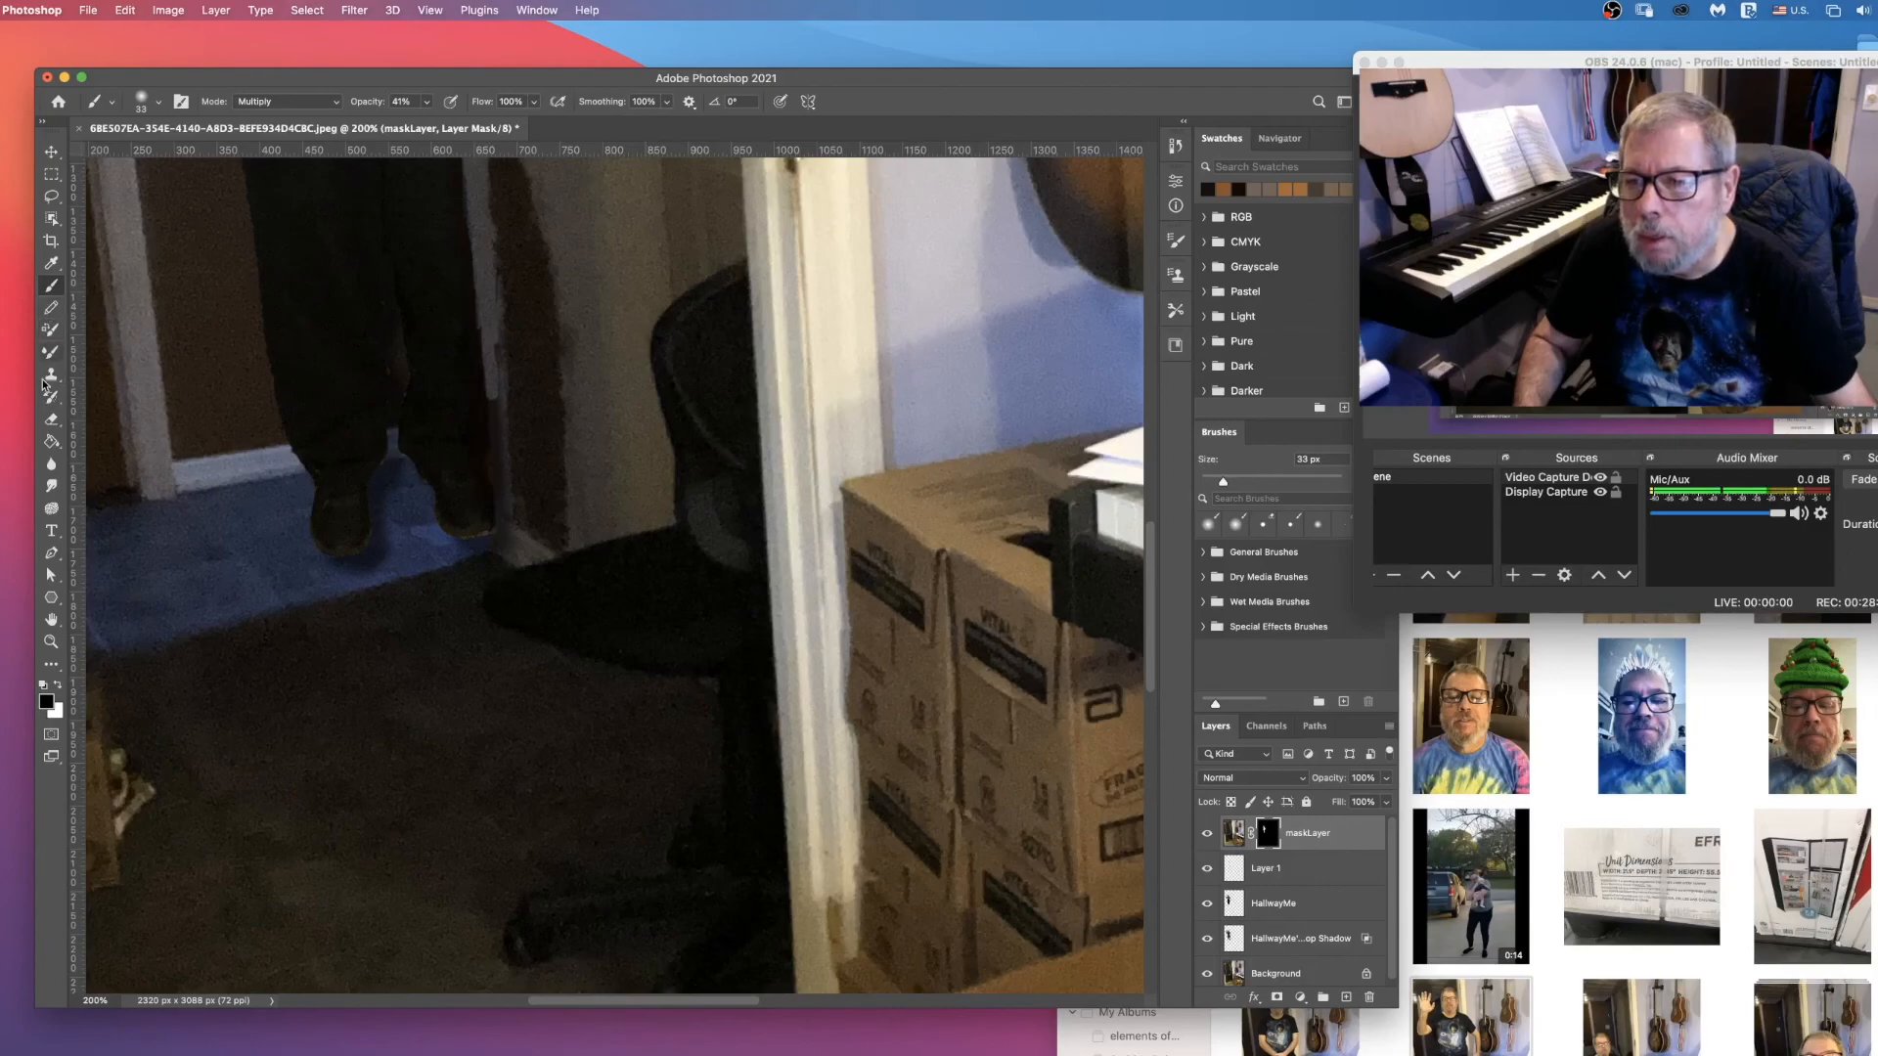
click(51, 418)
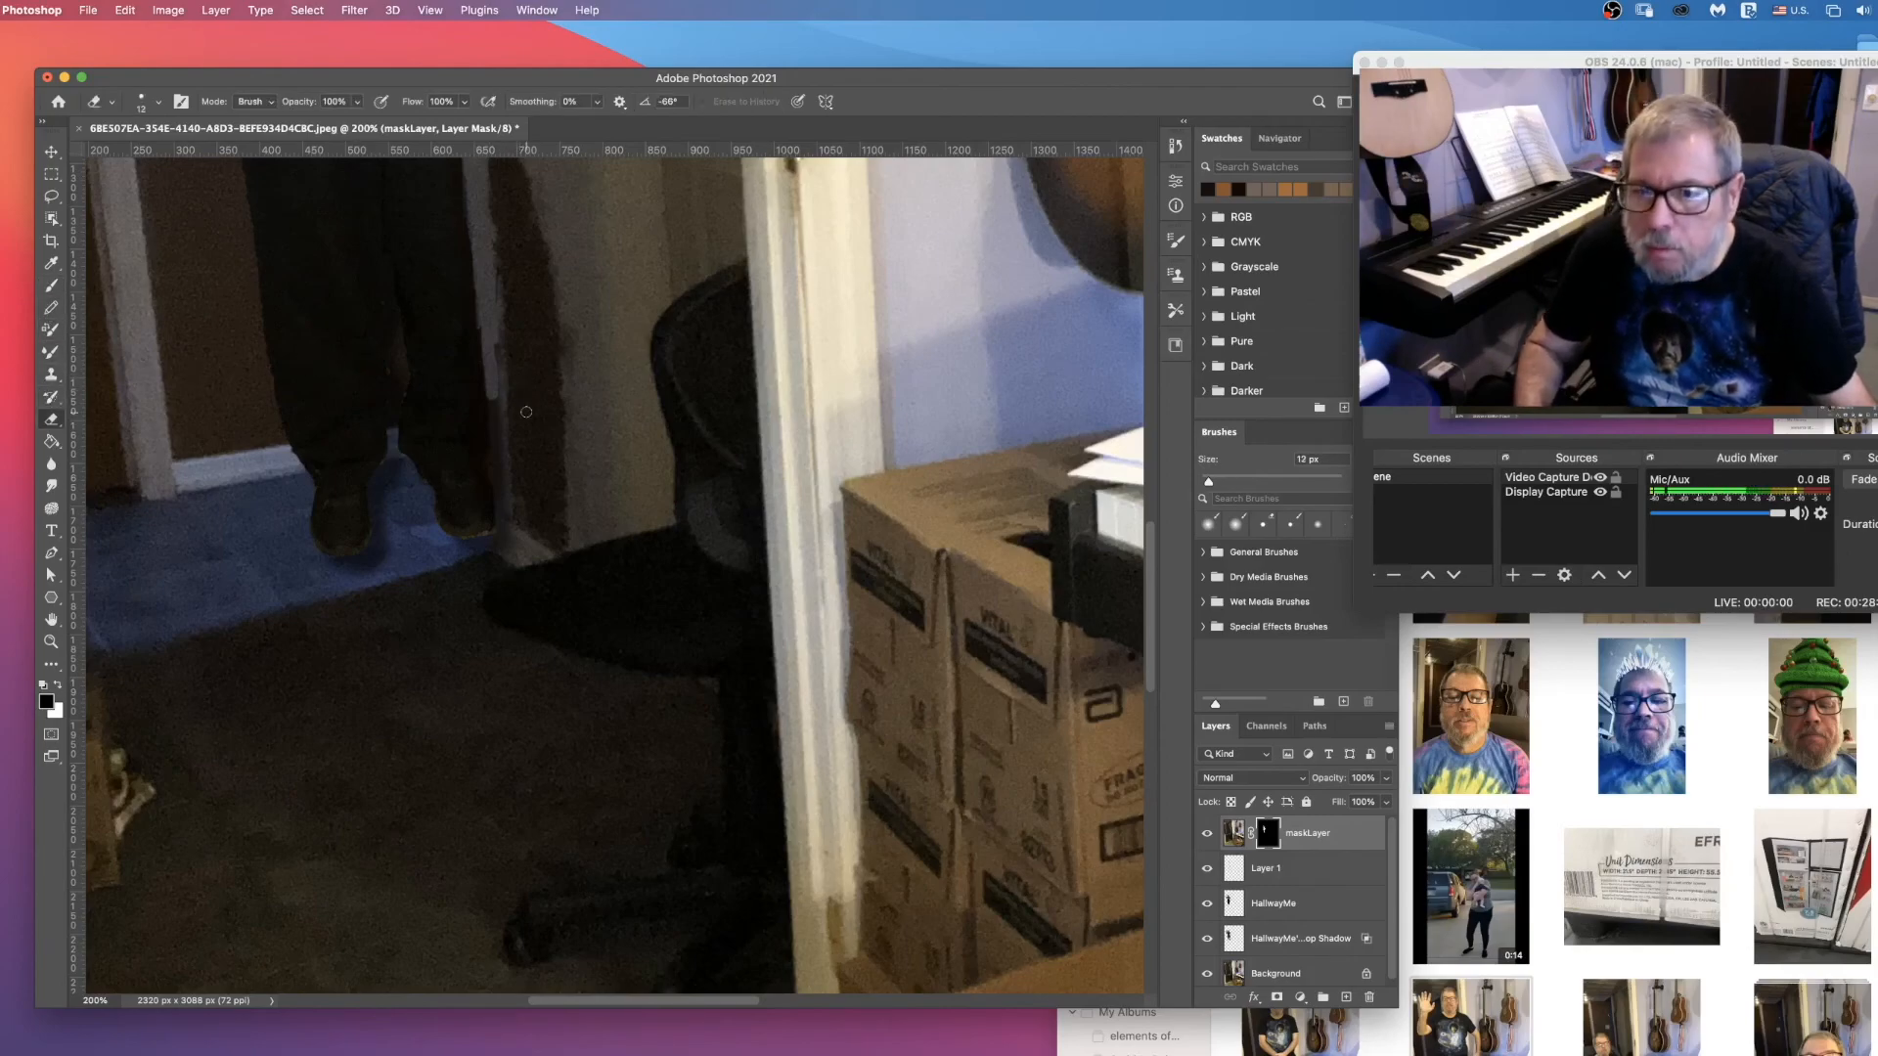
drag(491, 388, 496, 463)
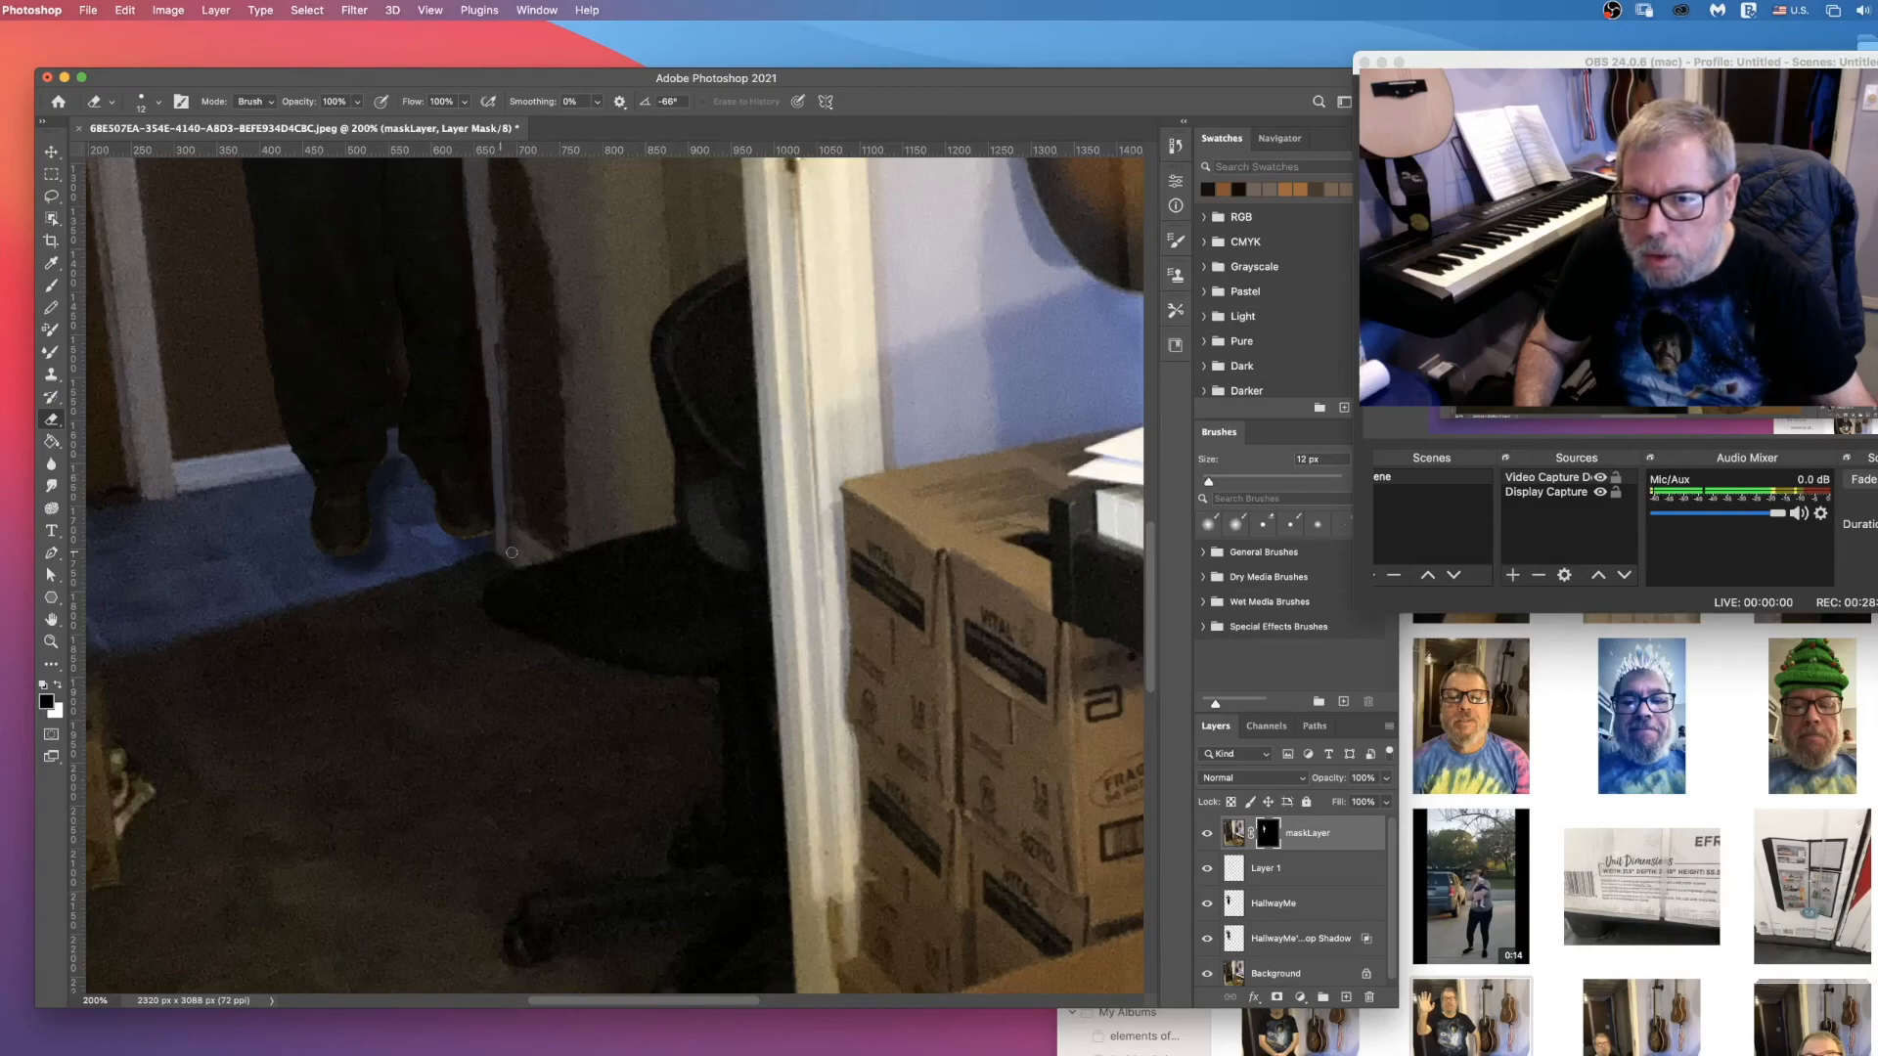
drag(509, 528, 494, 401)
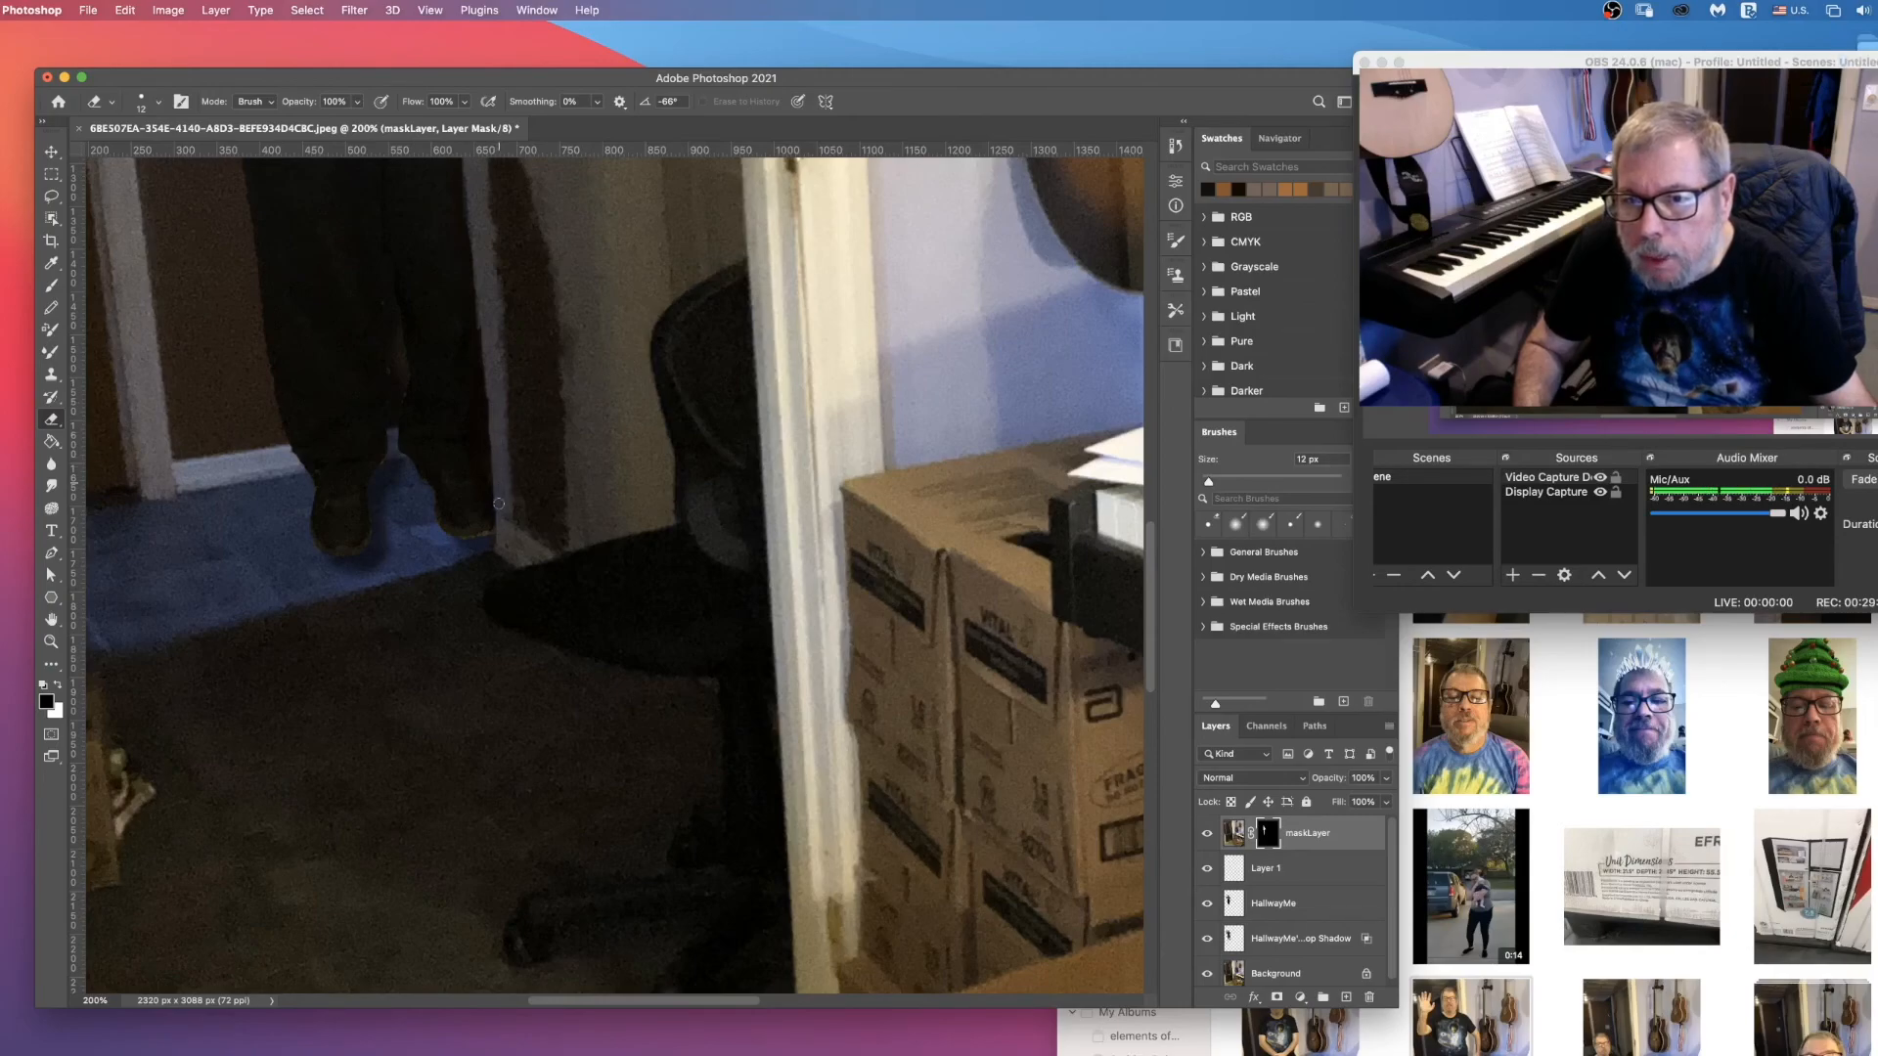
Step: Rename the hand-painted shading layer Layer 1 as Shadow1
scroll(507, 449, up, 10)
scroll(503, 306, down, 4)
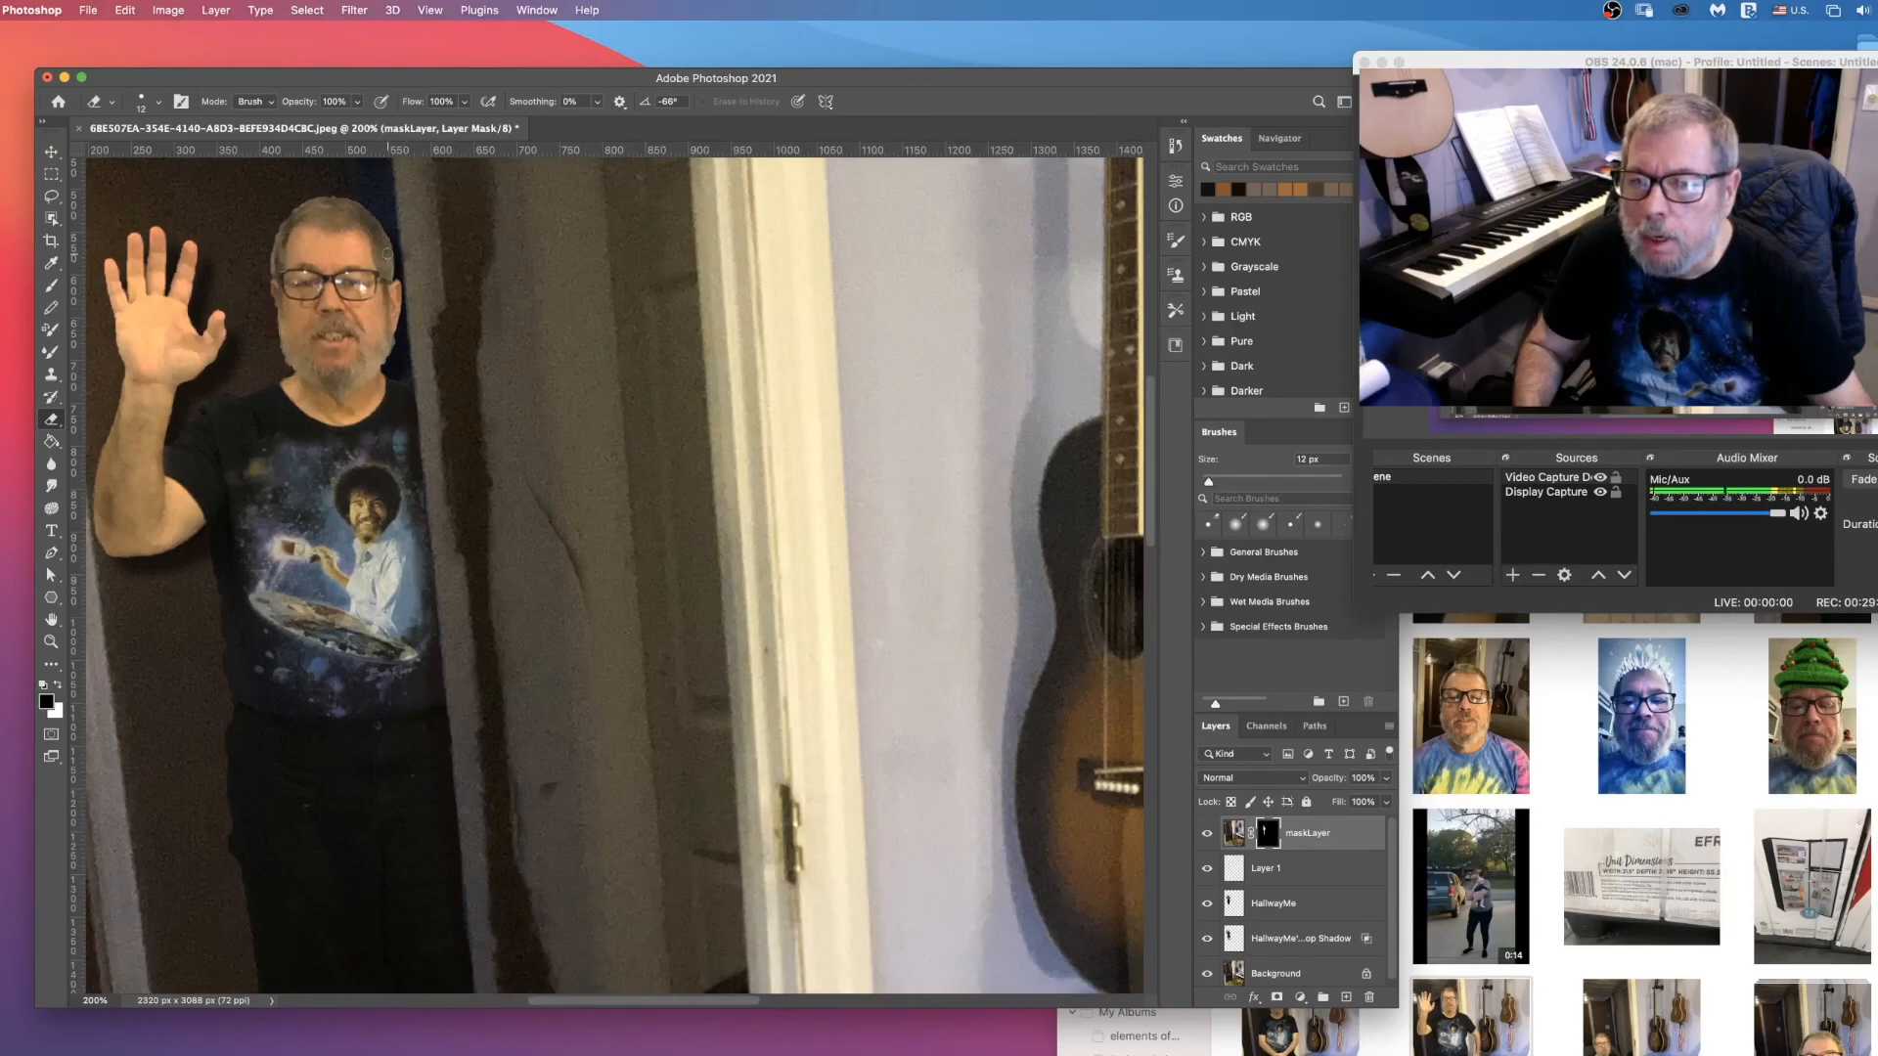
double_click(1310, 883)
text(Shadow1)
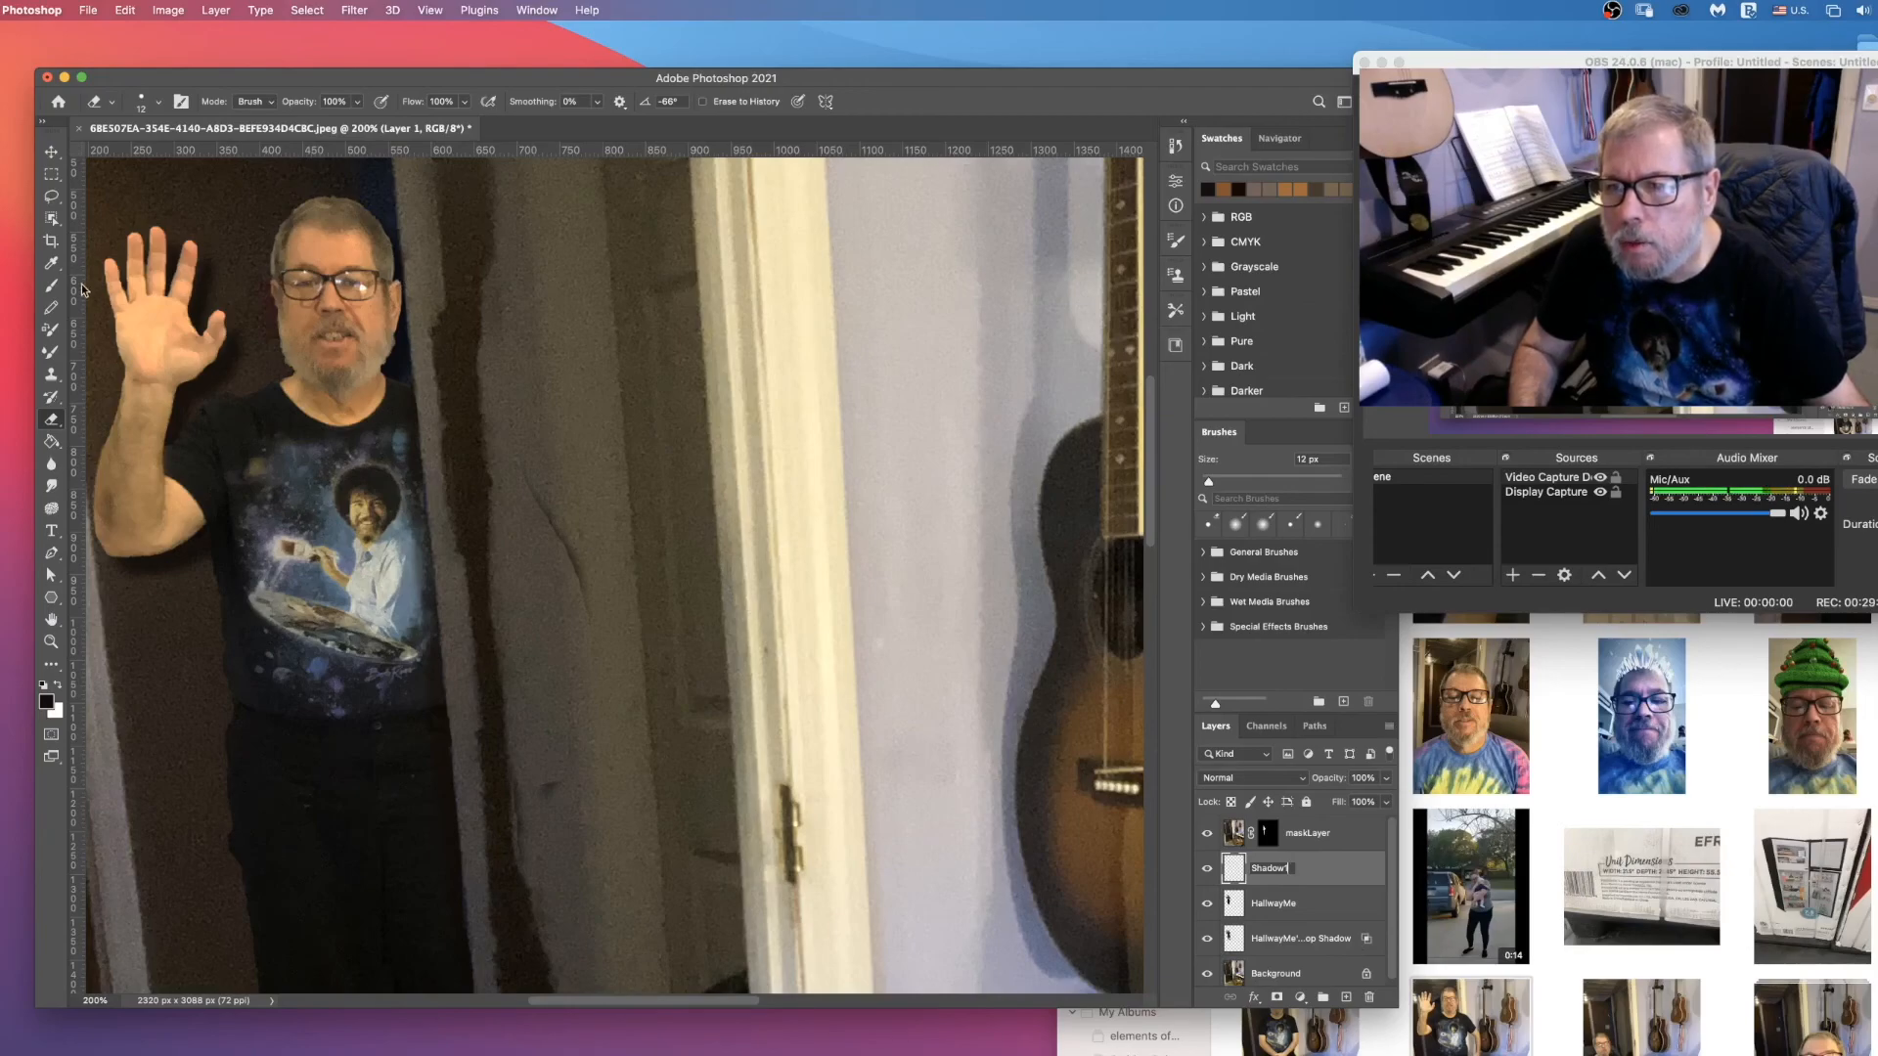
key(Return)
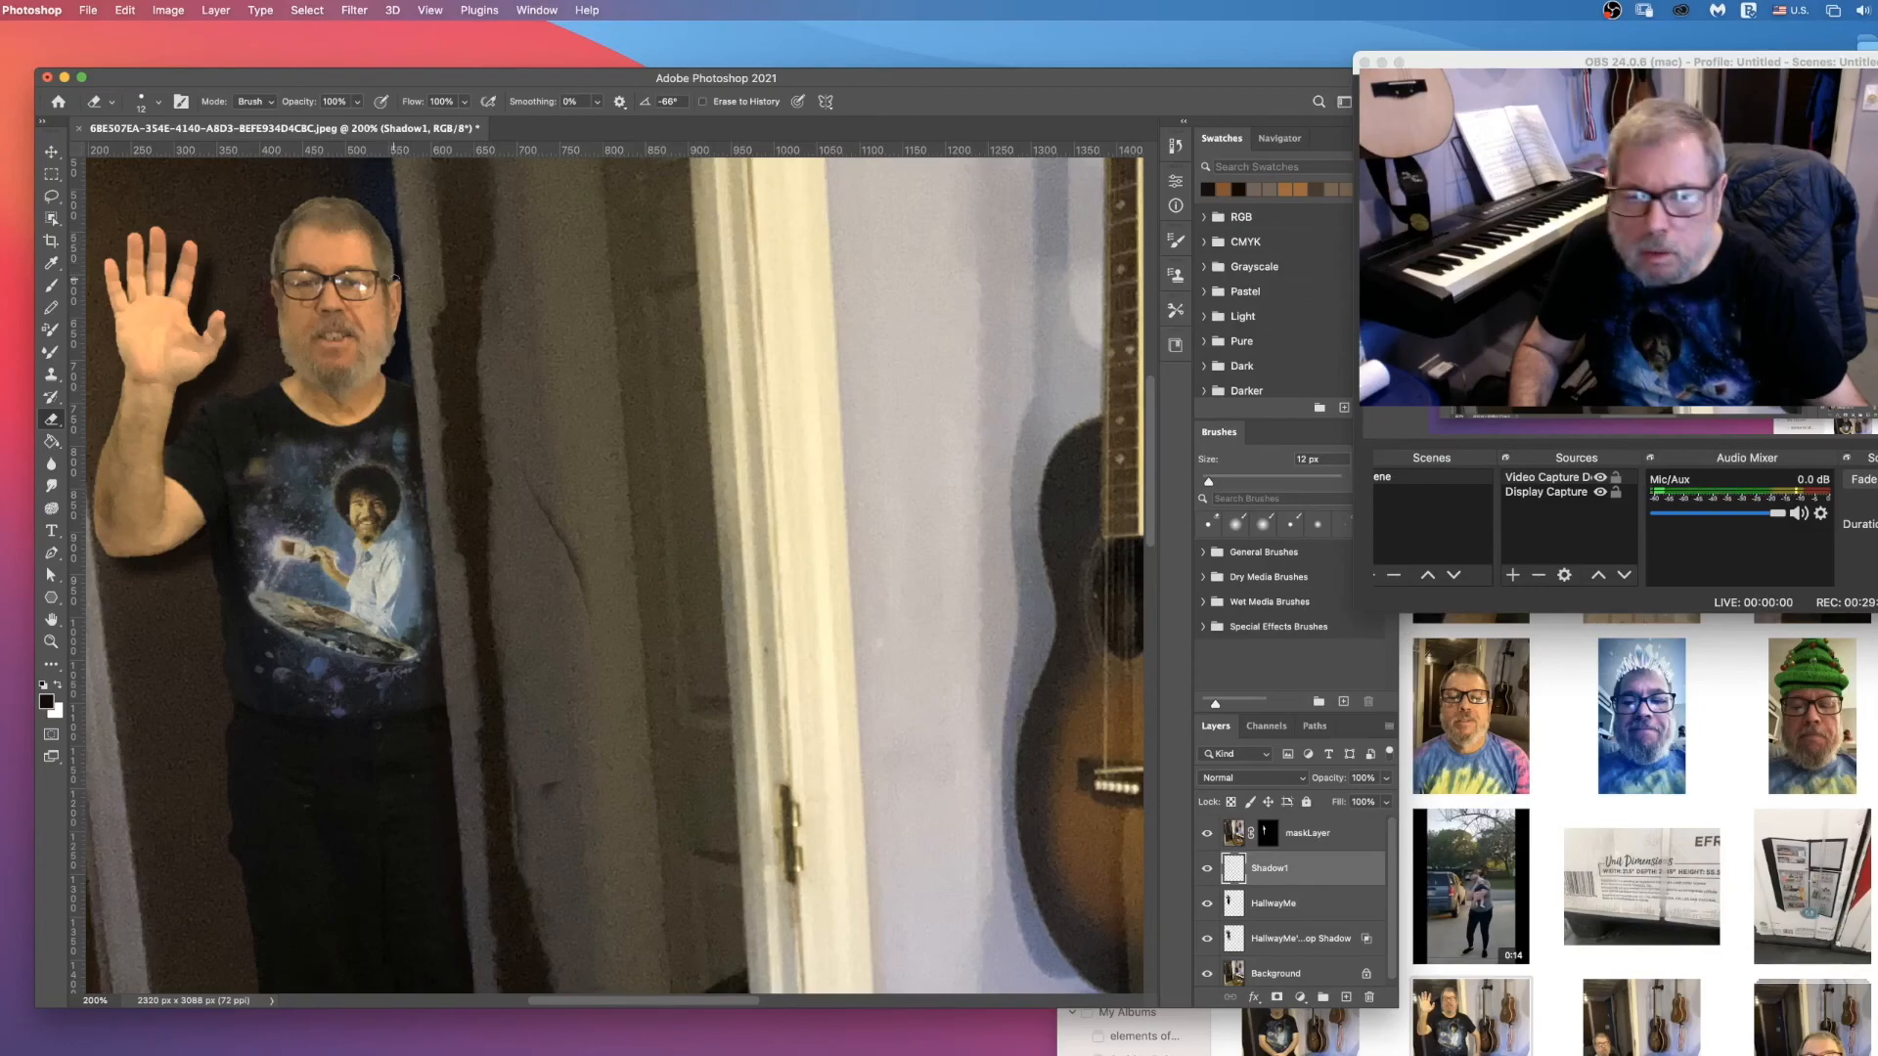
Step: Brush soft shading on the Shadow1 layer along the side of the man's face next to the wall, and fit the picture in view
key(b)
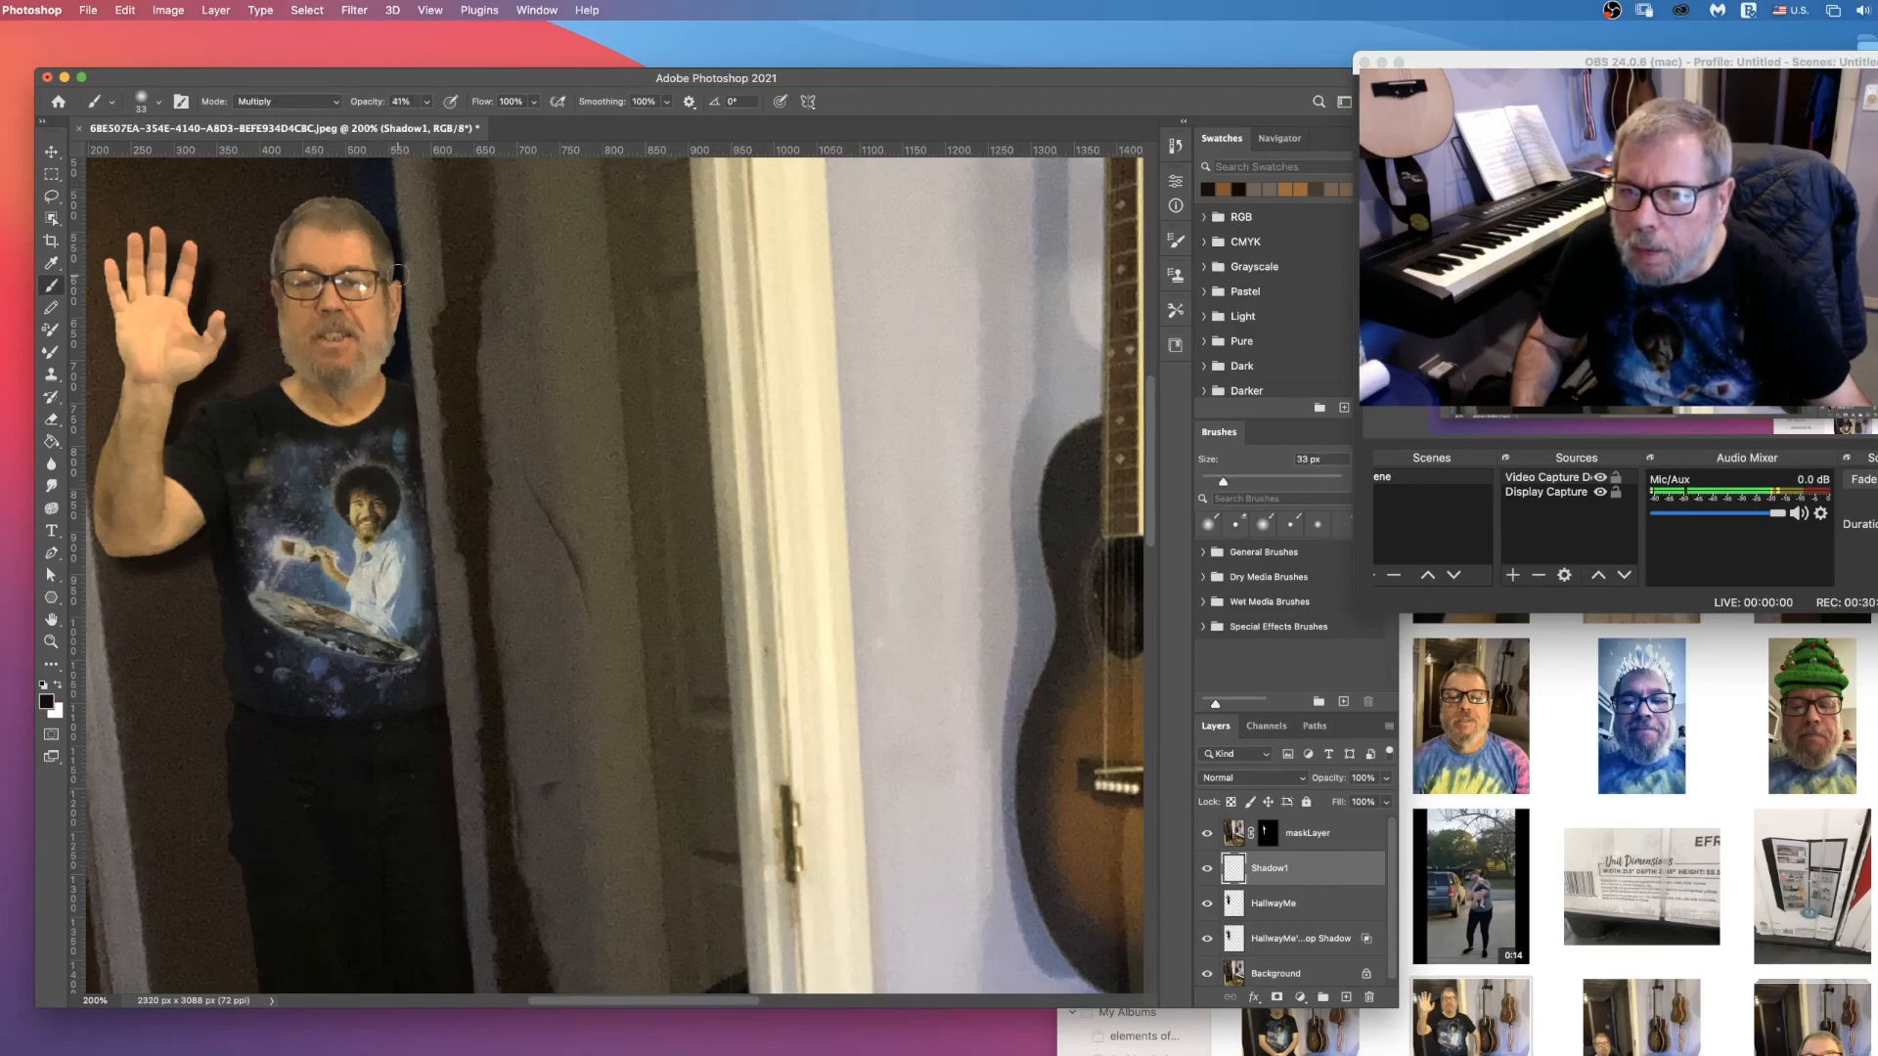
drag(402, 290, 400, 333)
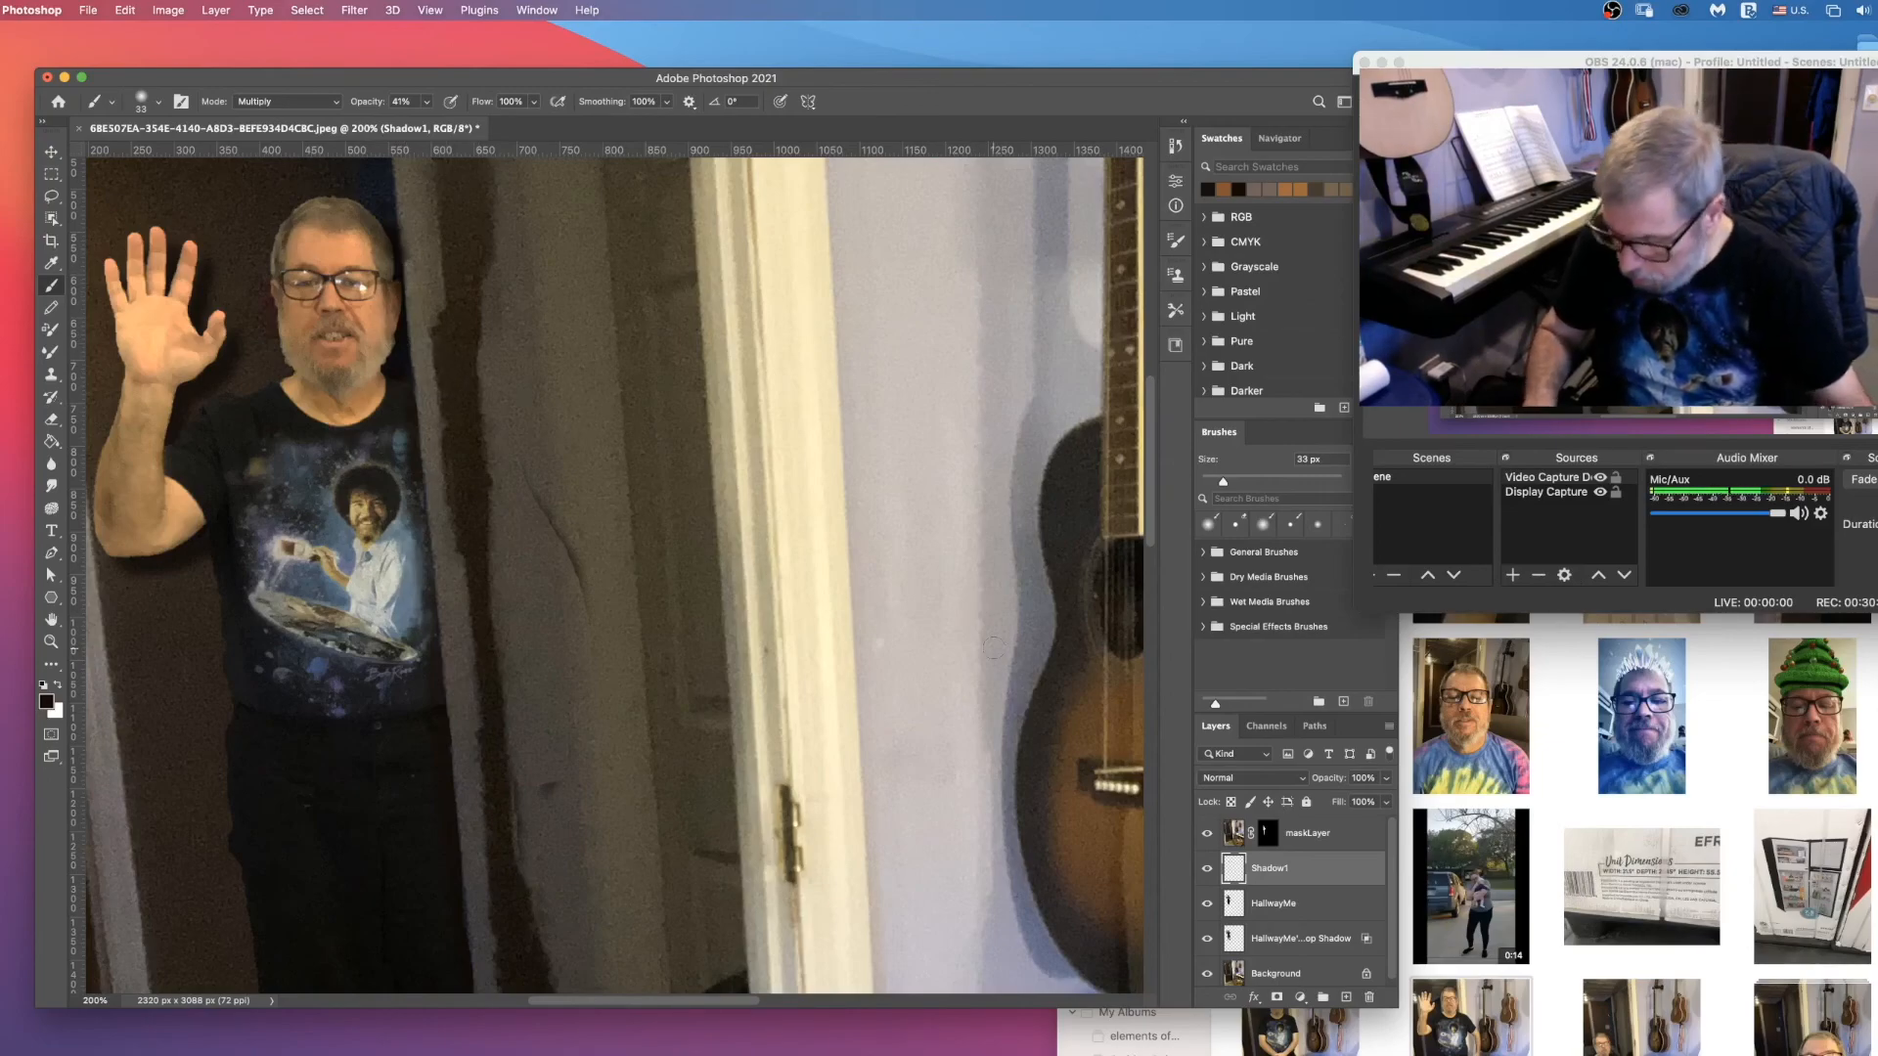
key(super+0)
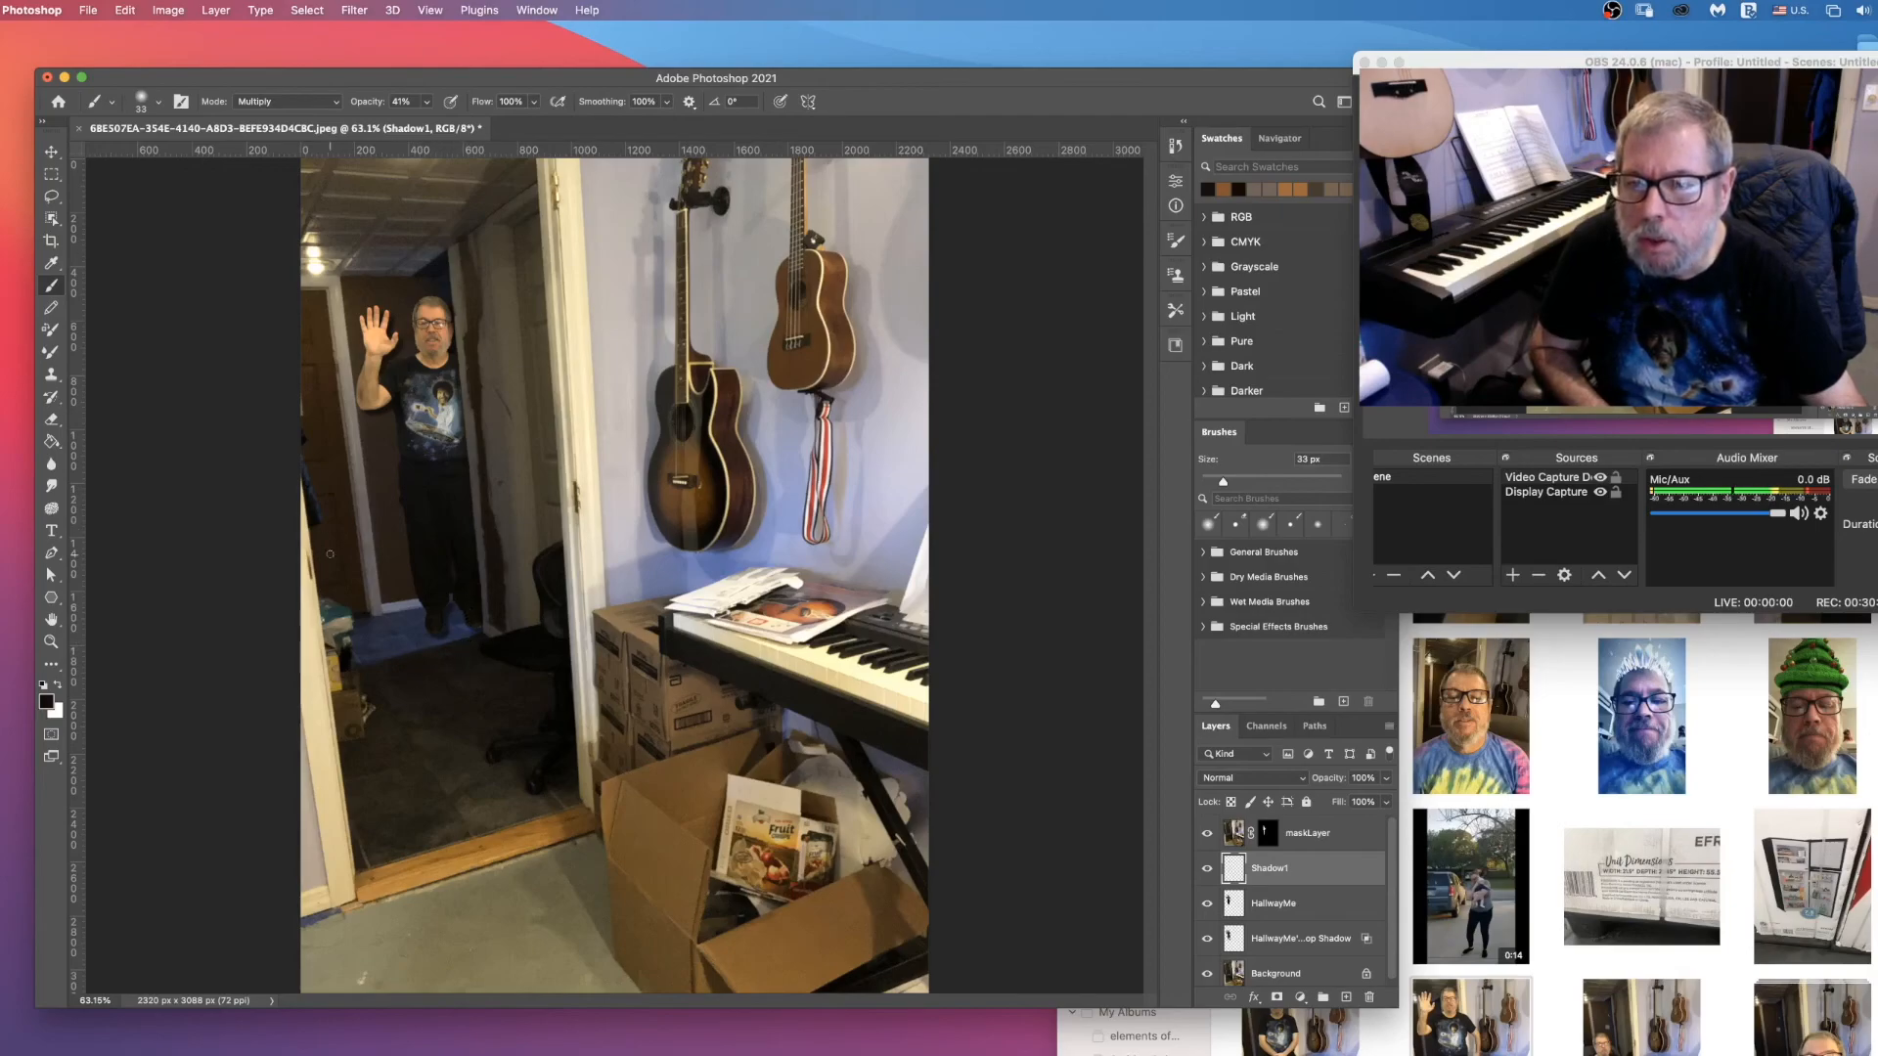
Step: Place the photo of the man standing with clasped hands as the top layer and toggle its visibility to compare it with the composite
scroll(1320, 939, down, 1)
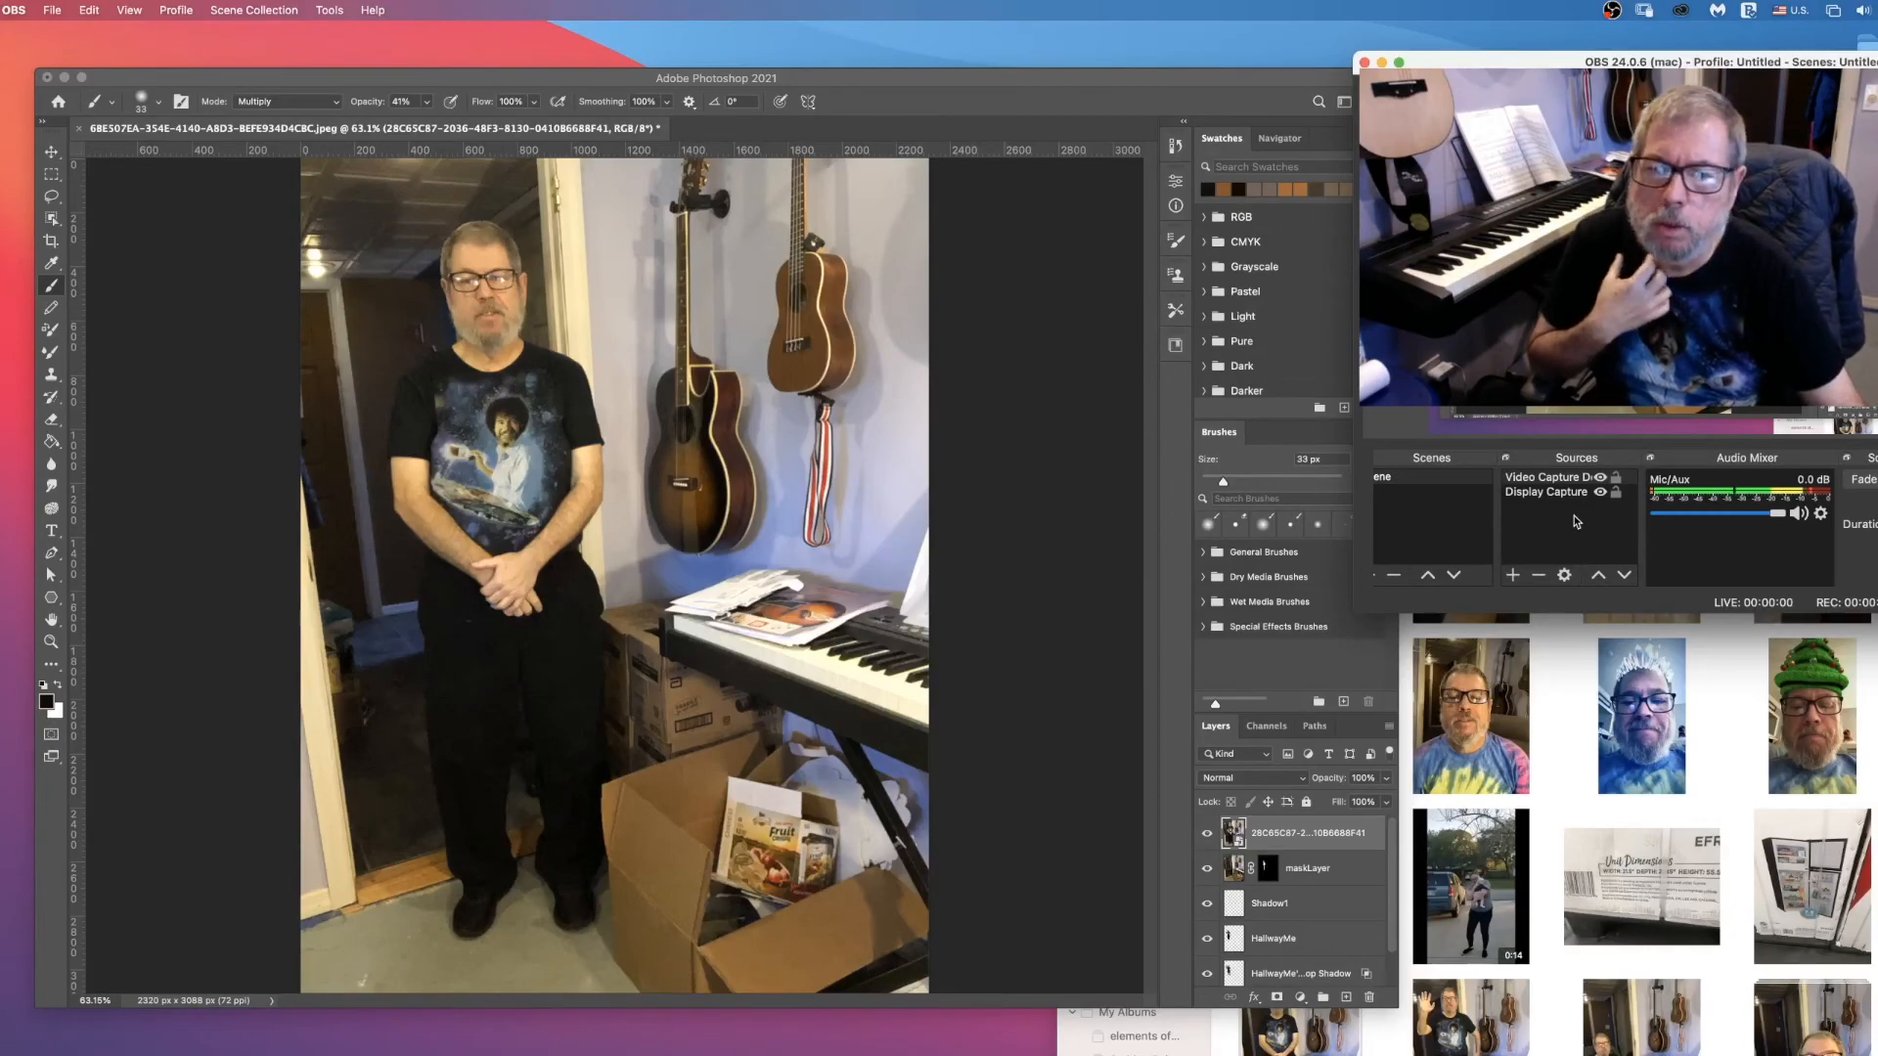
click(1206, 833)
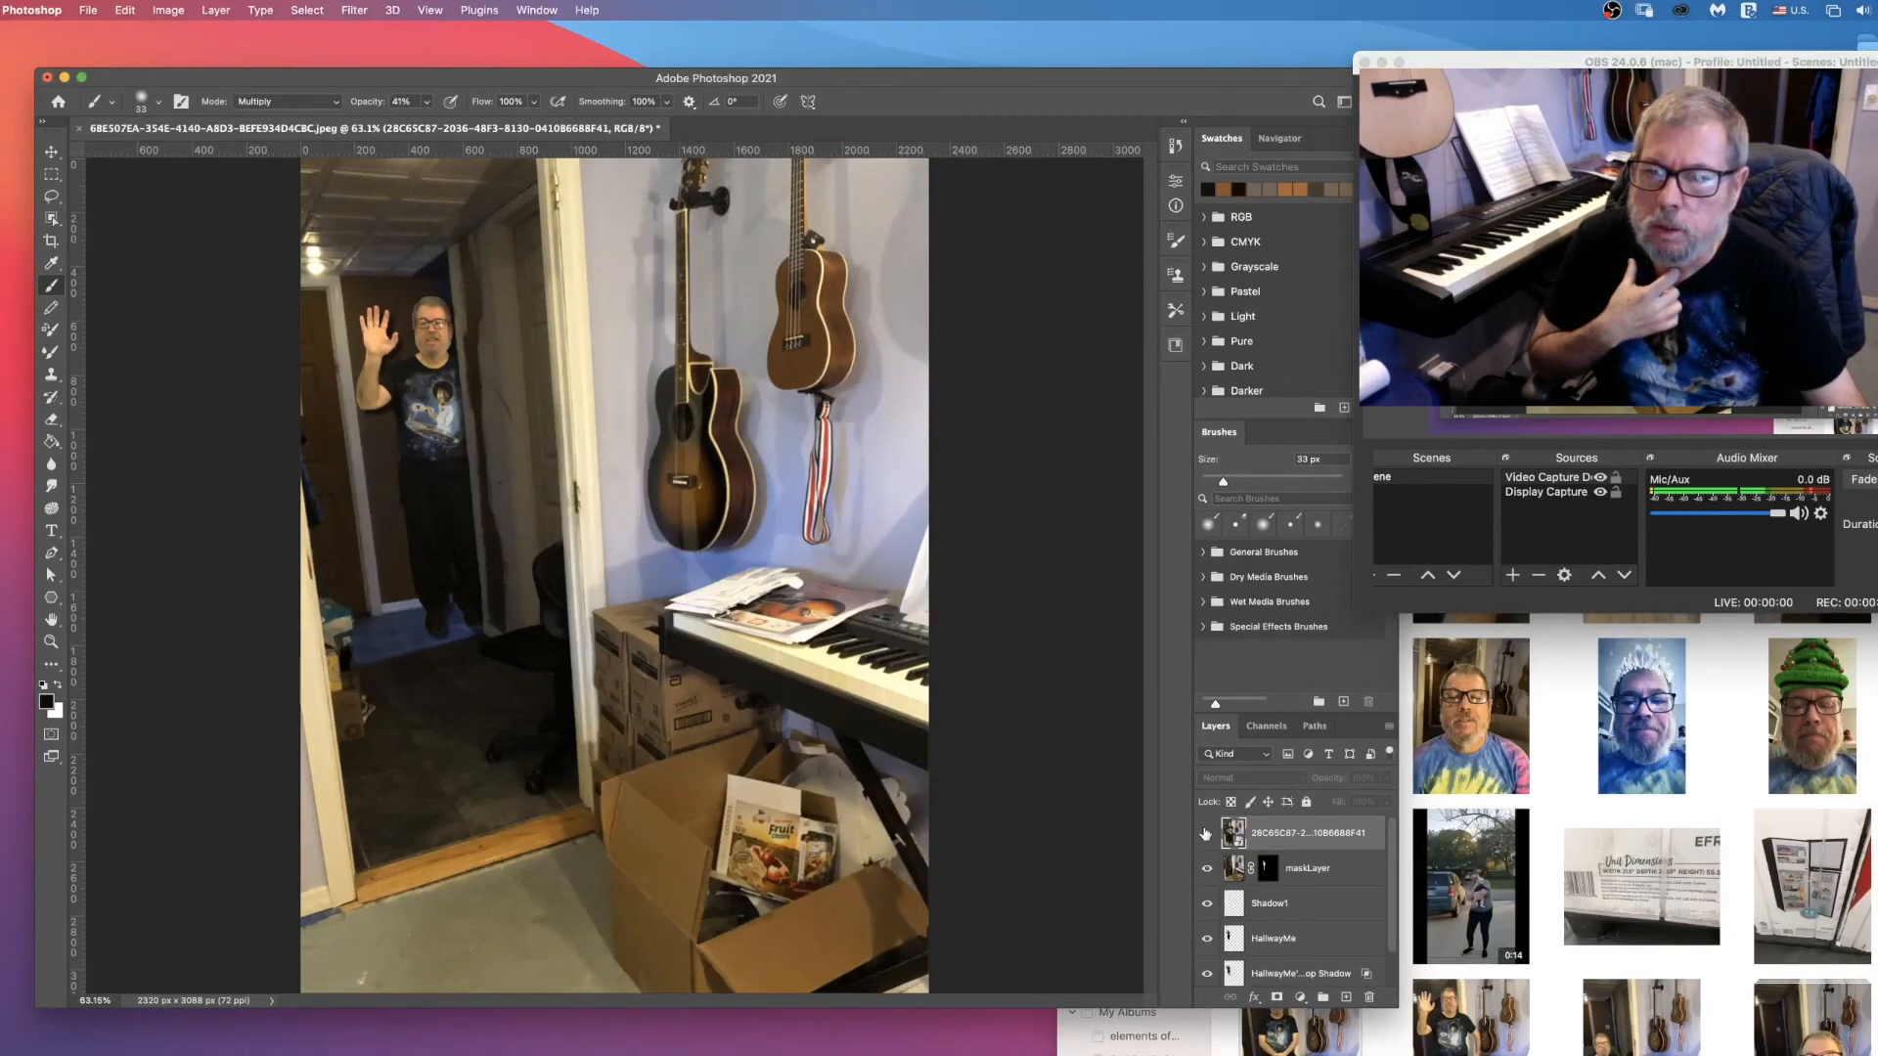
click(1206, 833)
click(1206, 833)
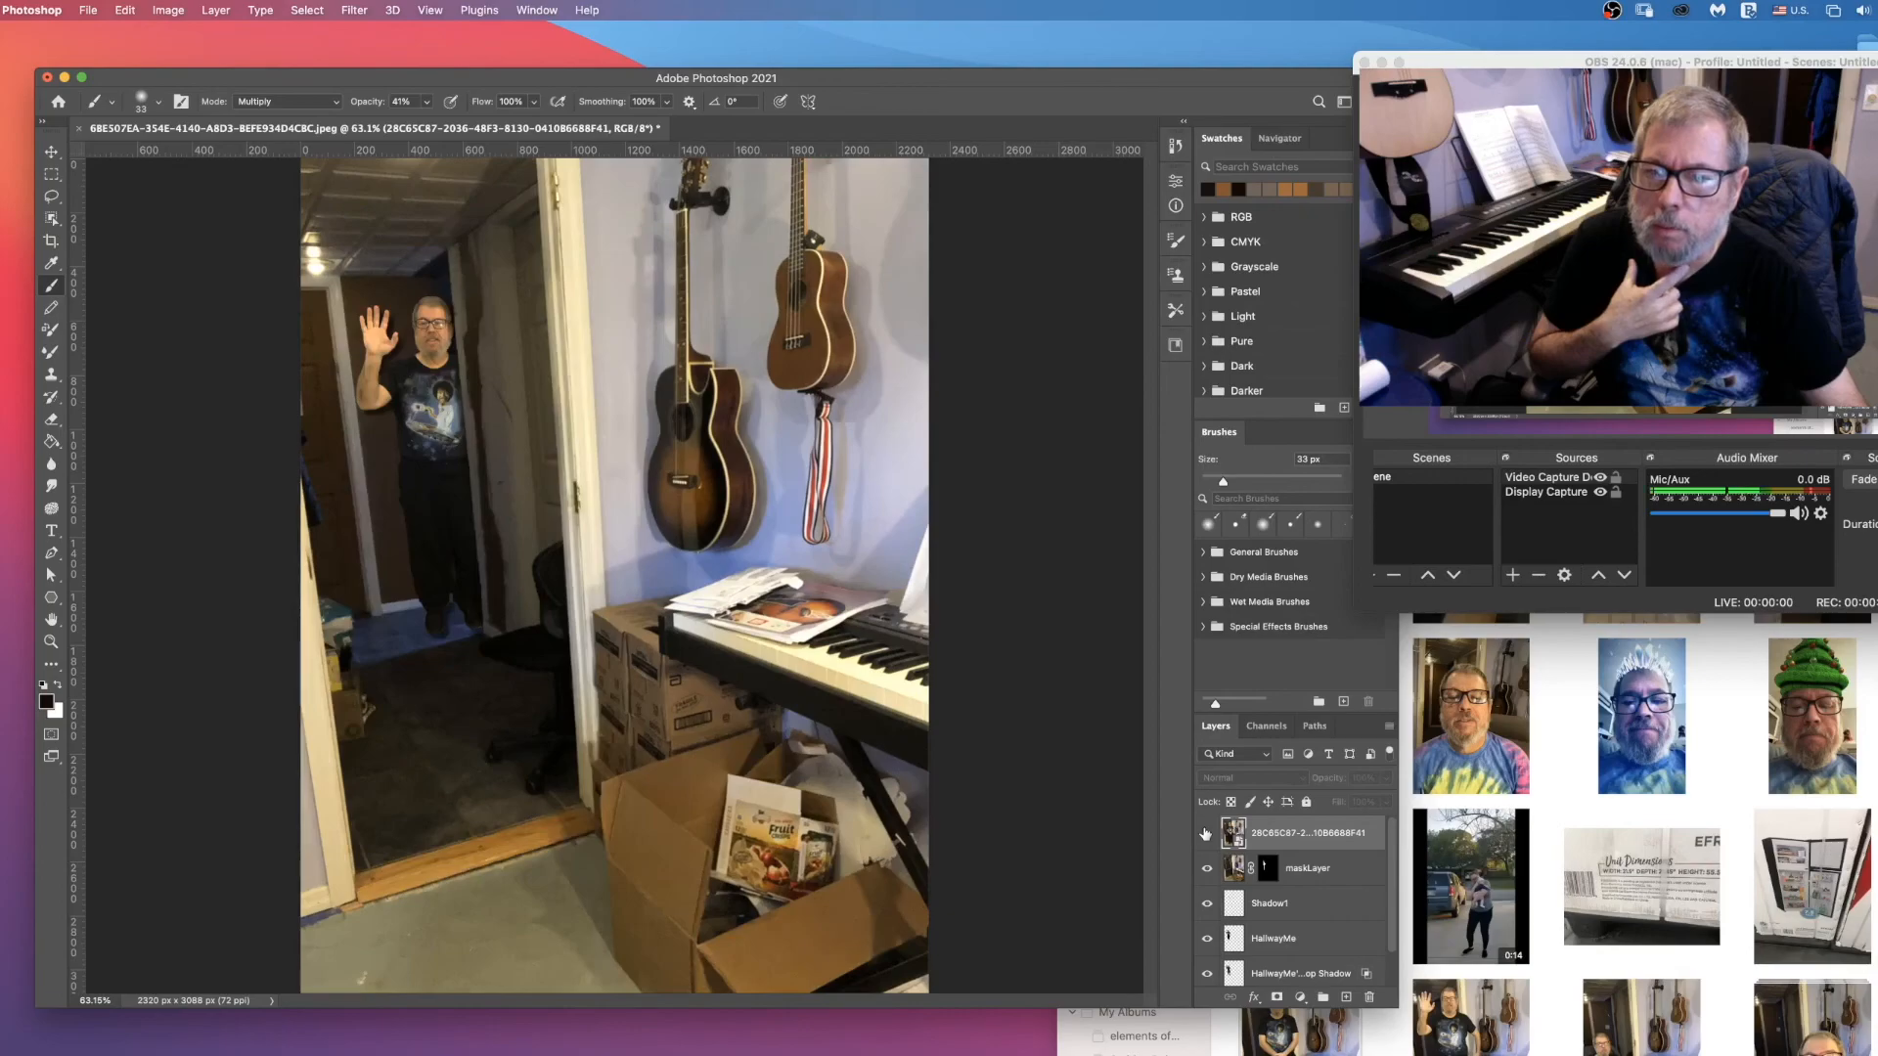
click(1206, 834)
click(1206, 833)
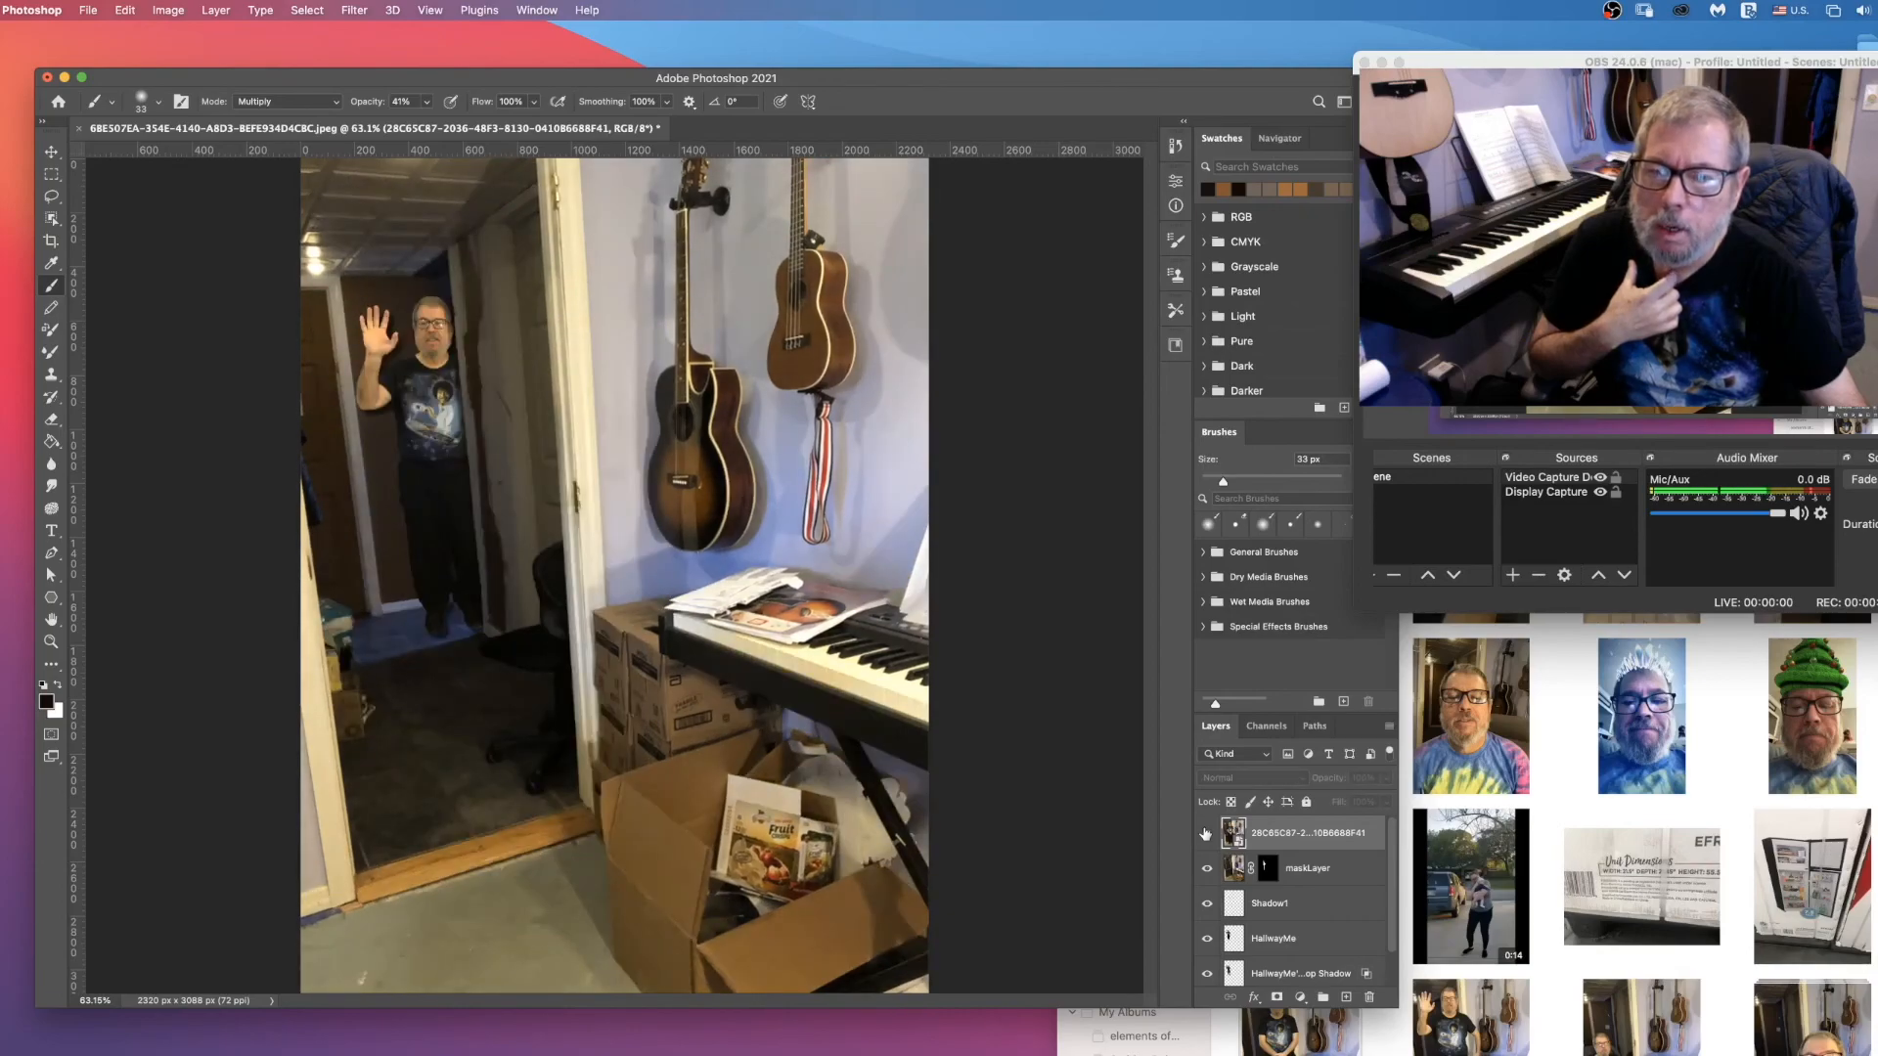
click(1206, 833)
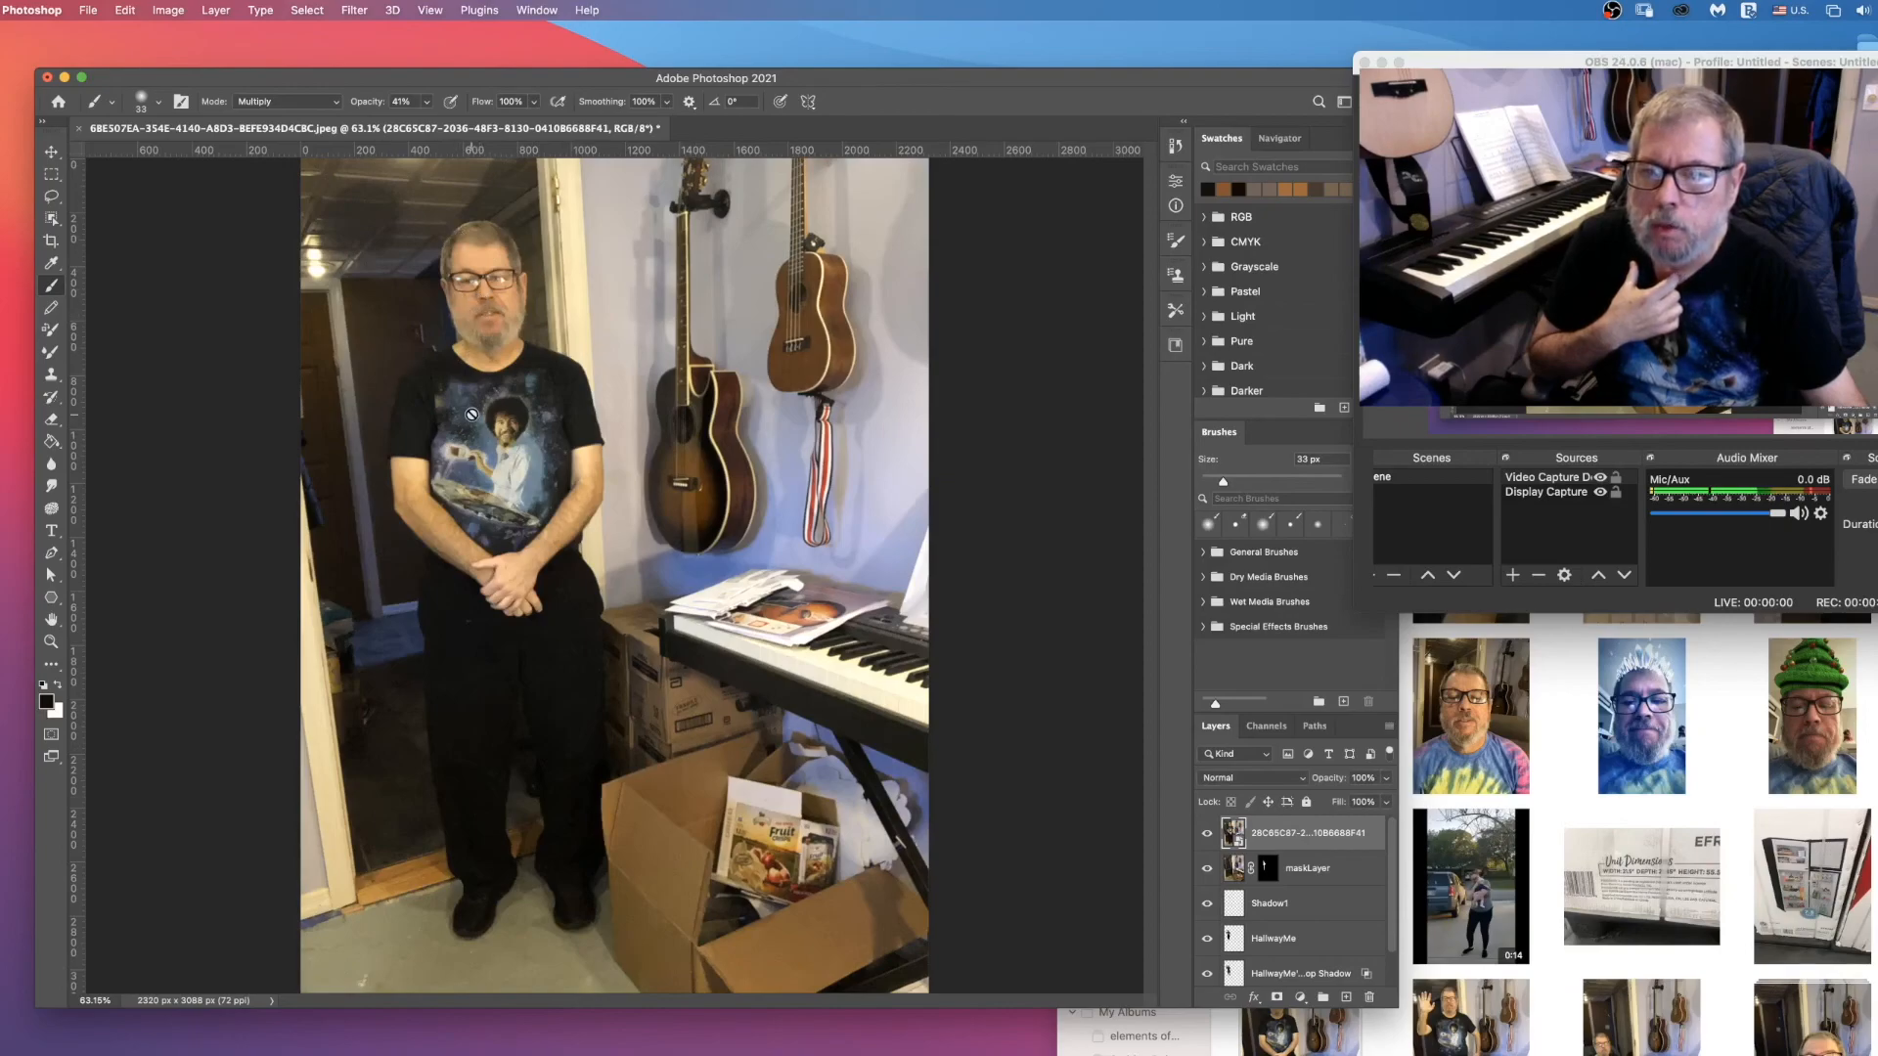
Step: Select the standing man in the placed photo with the Object Selection tool, enclosing him in a rectangle of about 929 by 2808 px
click(52, 219)
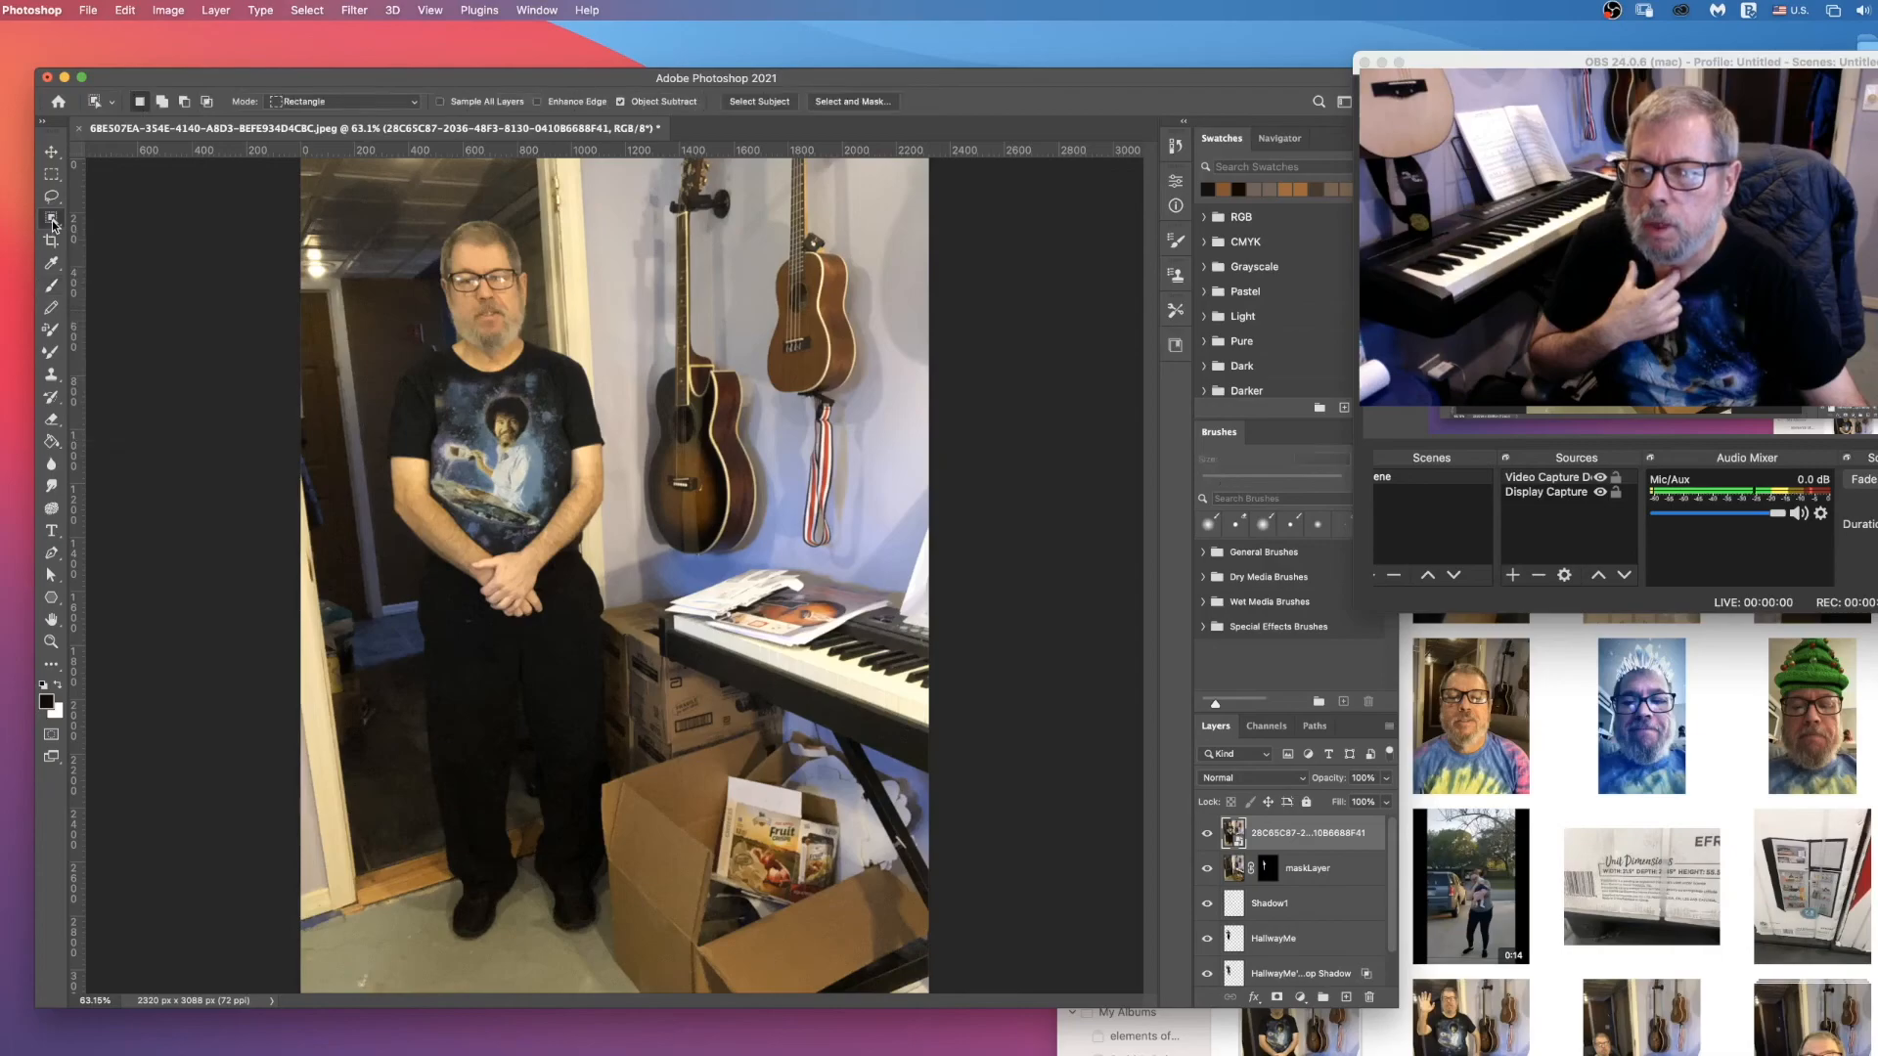
drag(367, 192, 617, 951)
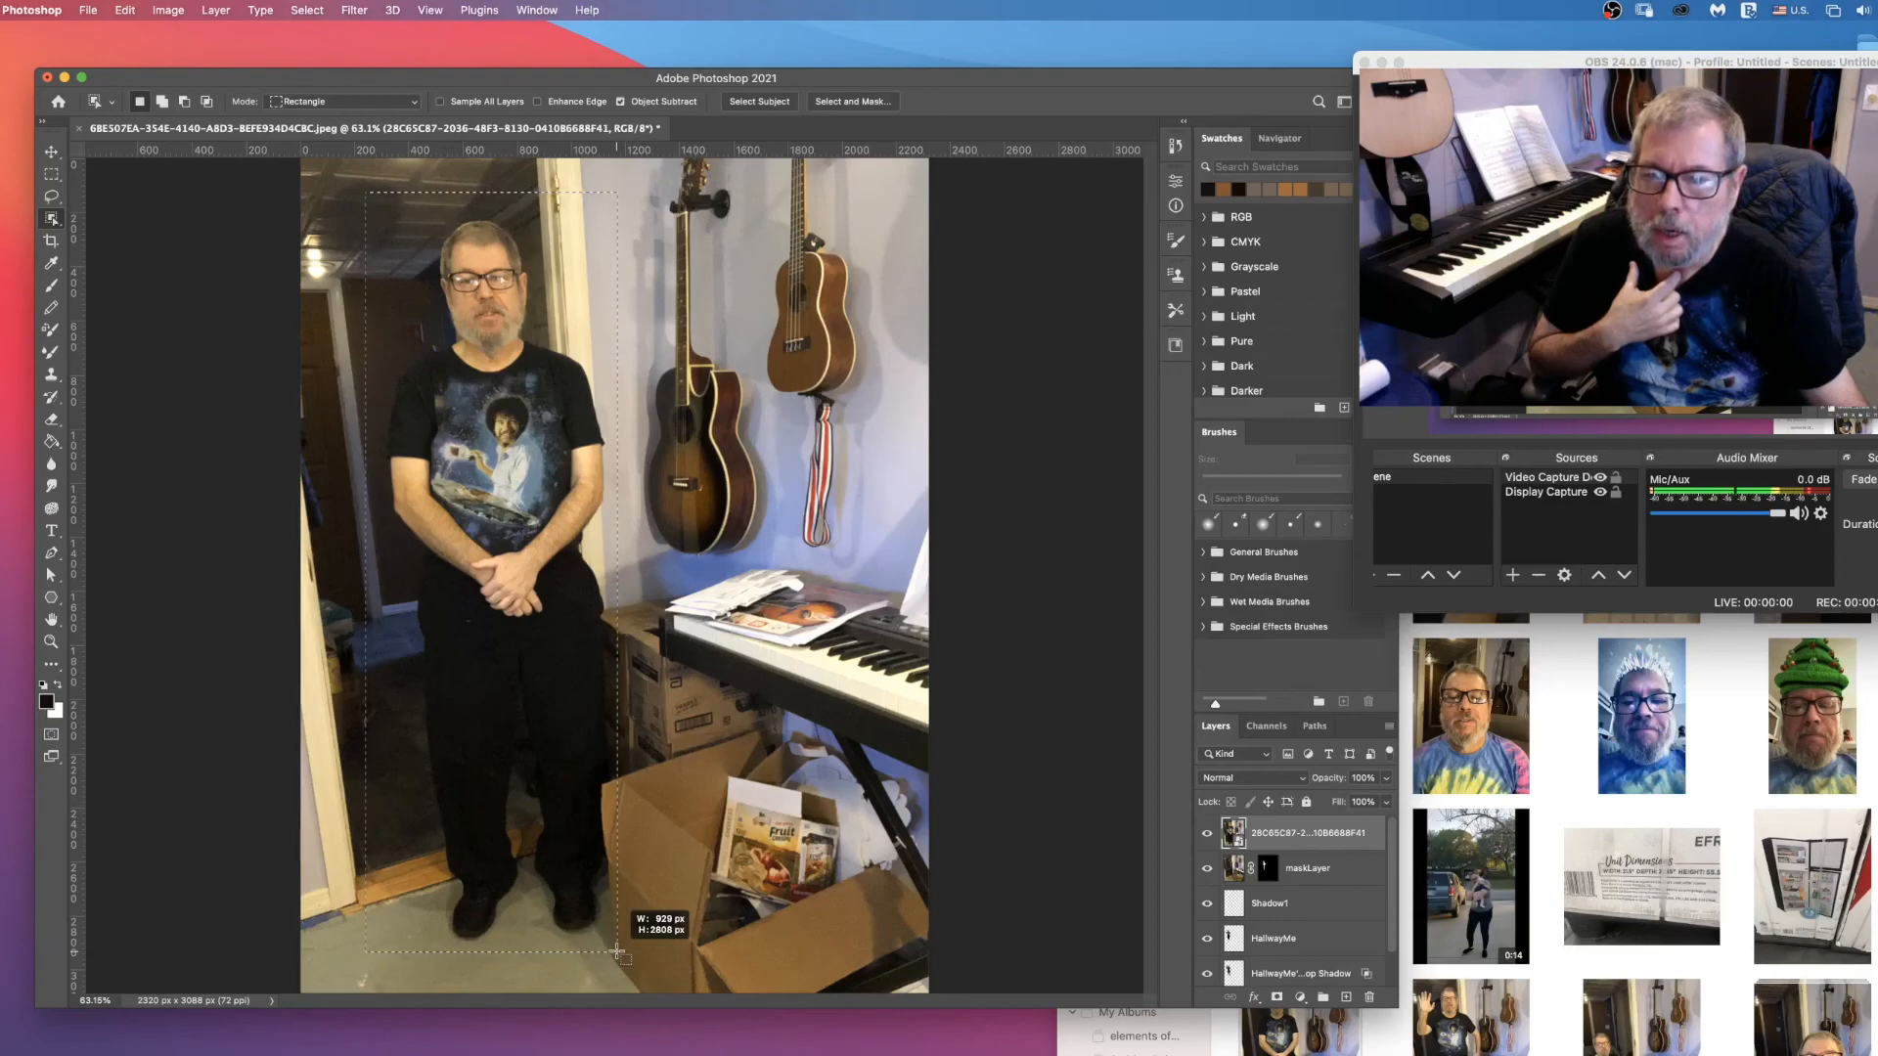
drag(620, 949, 618, 947)
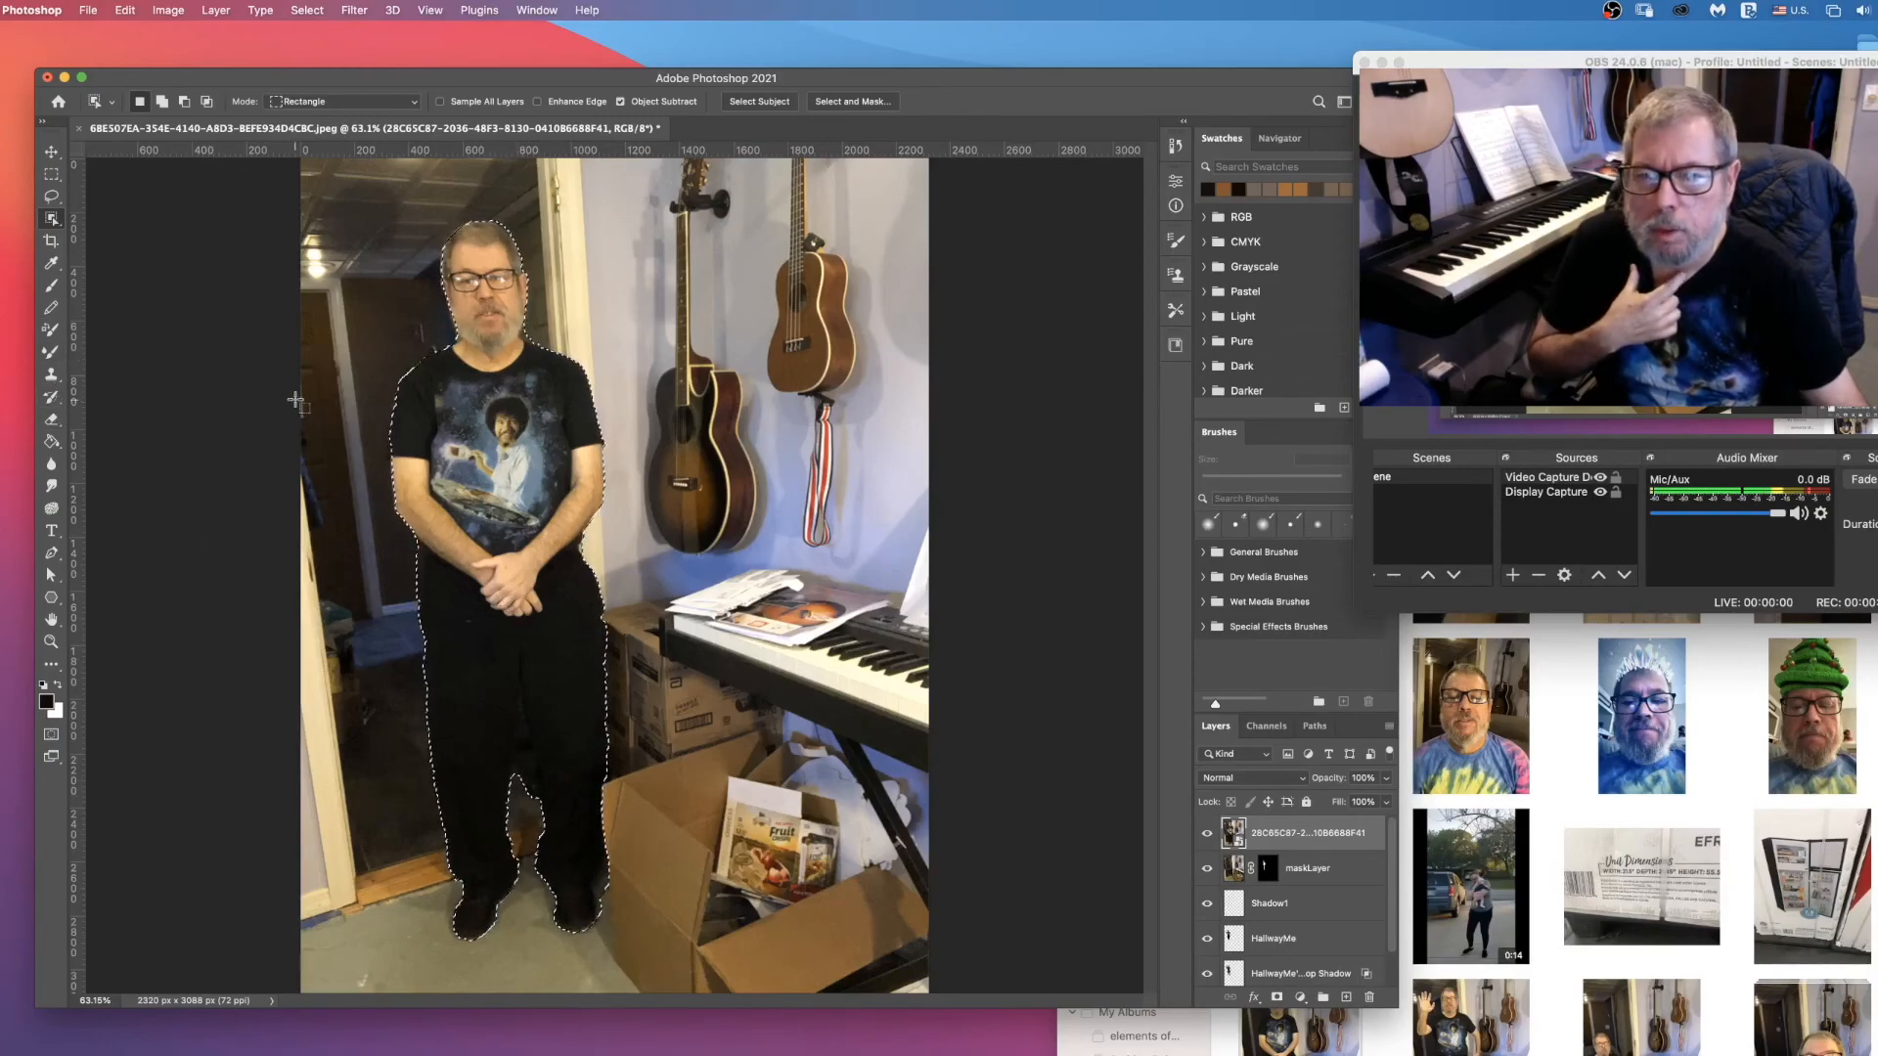
click(51, 641)
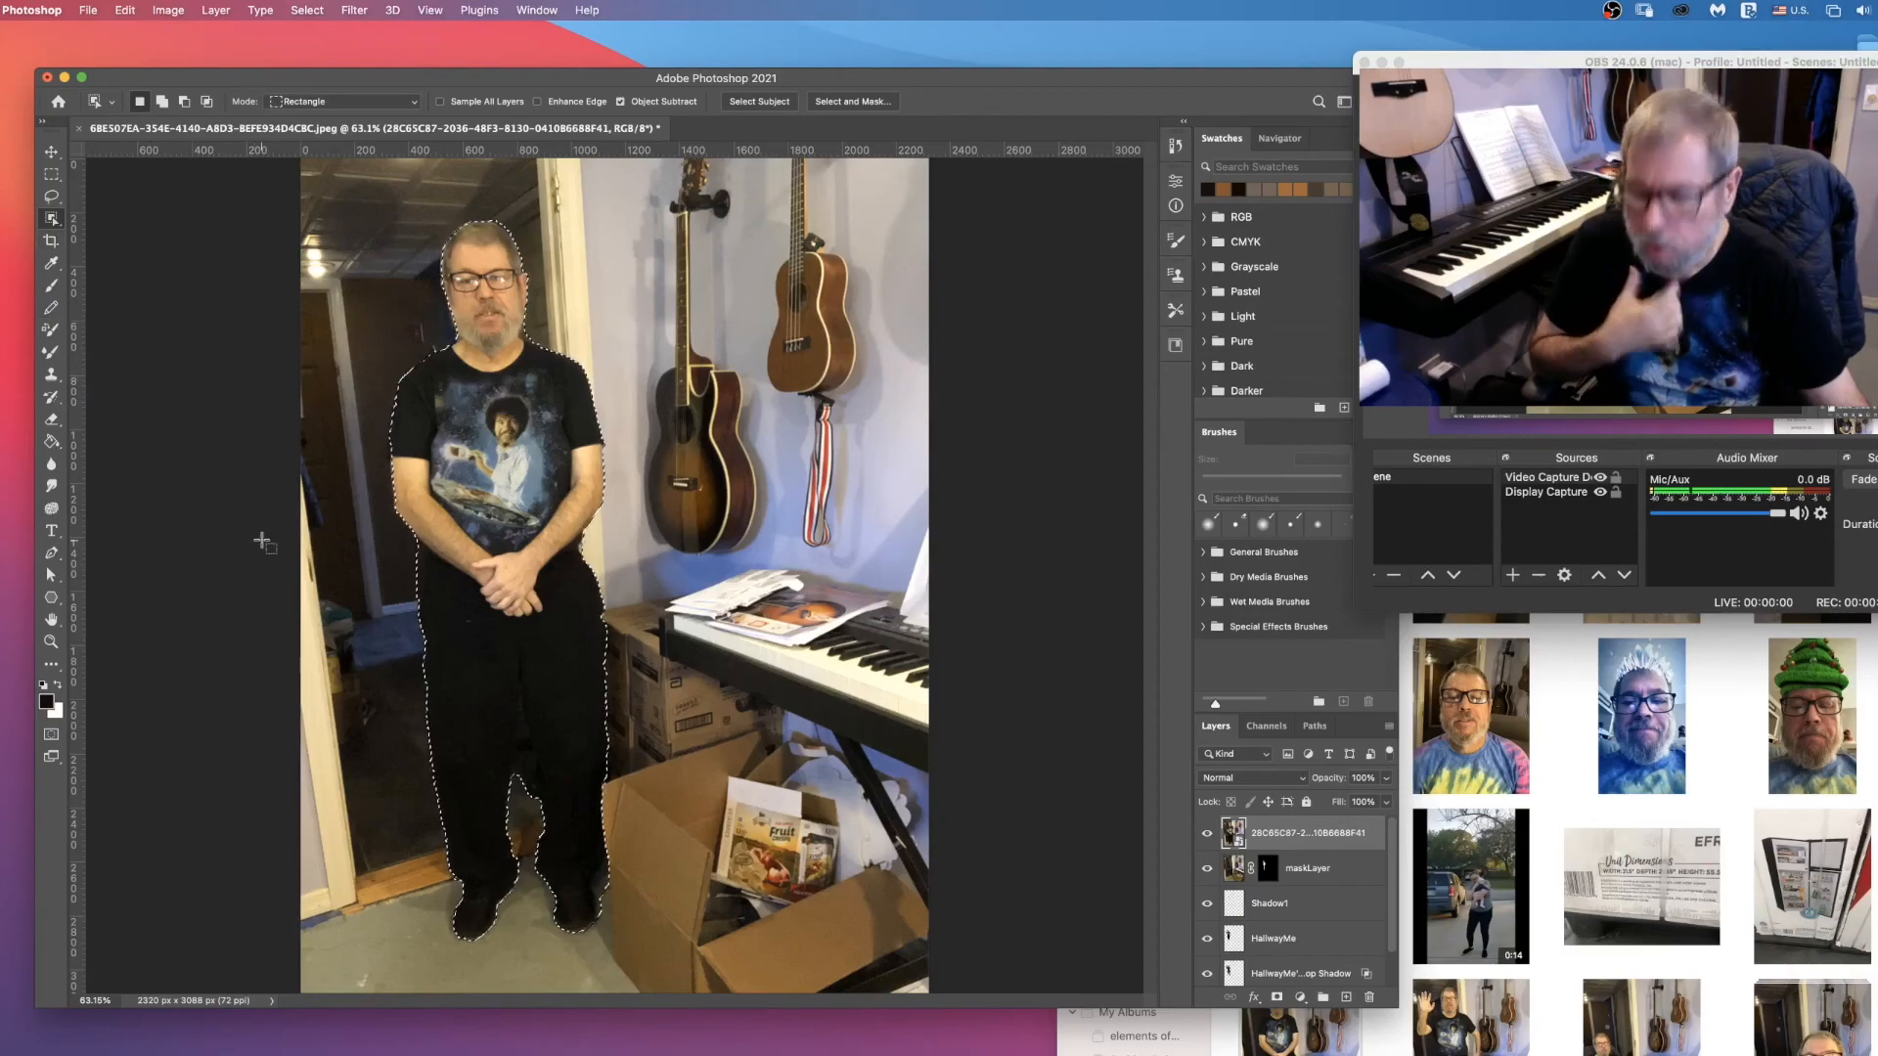
Step: Subtract the background gap between the man's legs from the selection with the Lasso, up to where the legs meet
click(491, 669)
drag(537, 733, 539, 734)
scroll(539, 734, down, 2)
scroll(539, 733, up, 3)
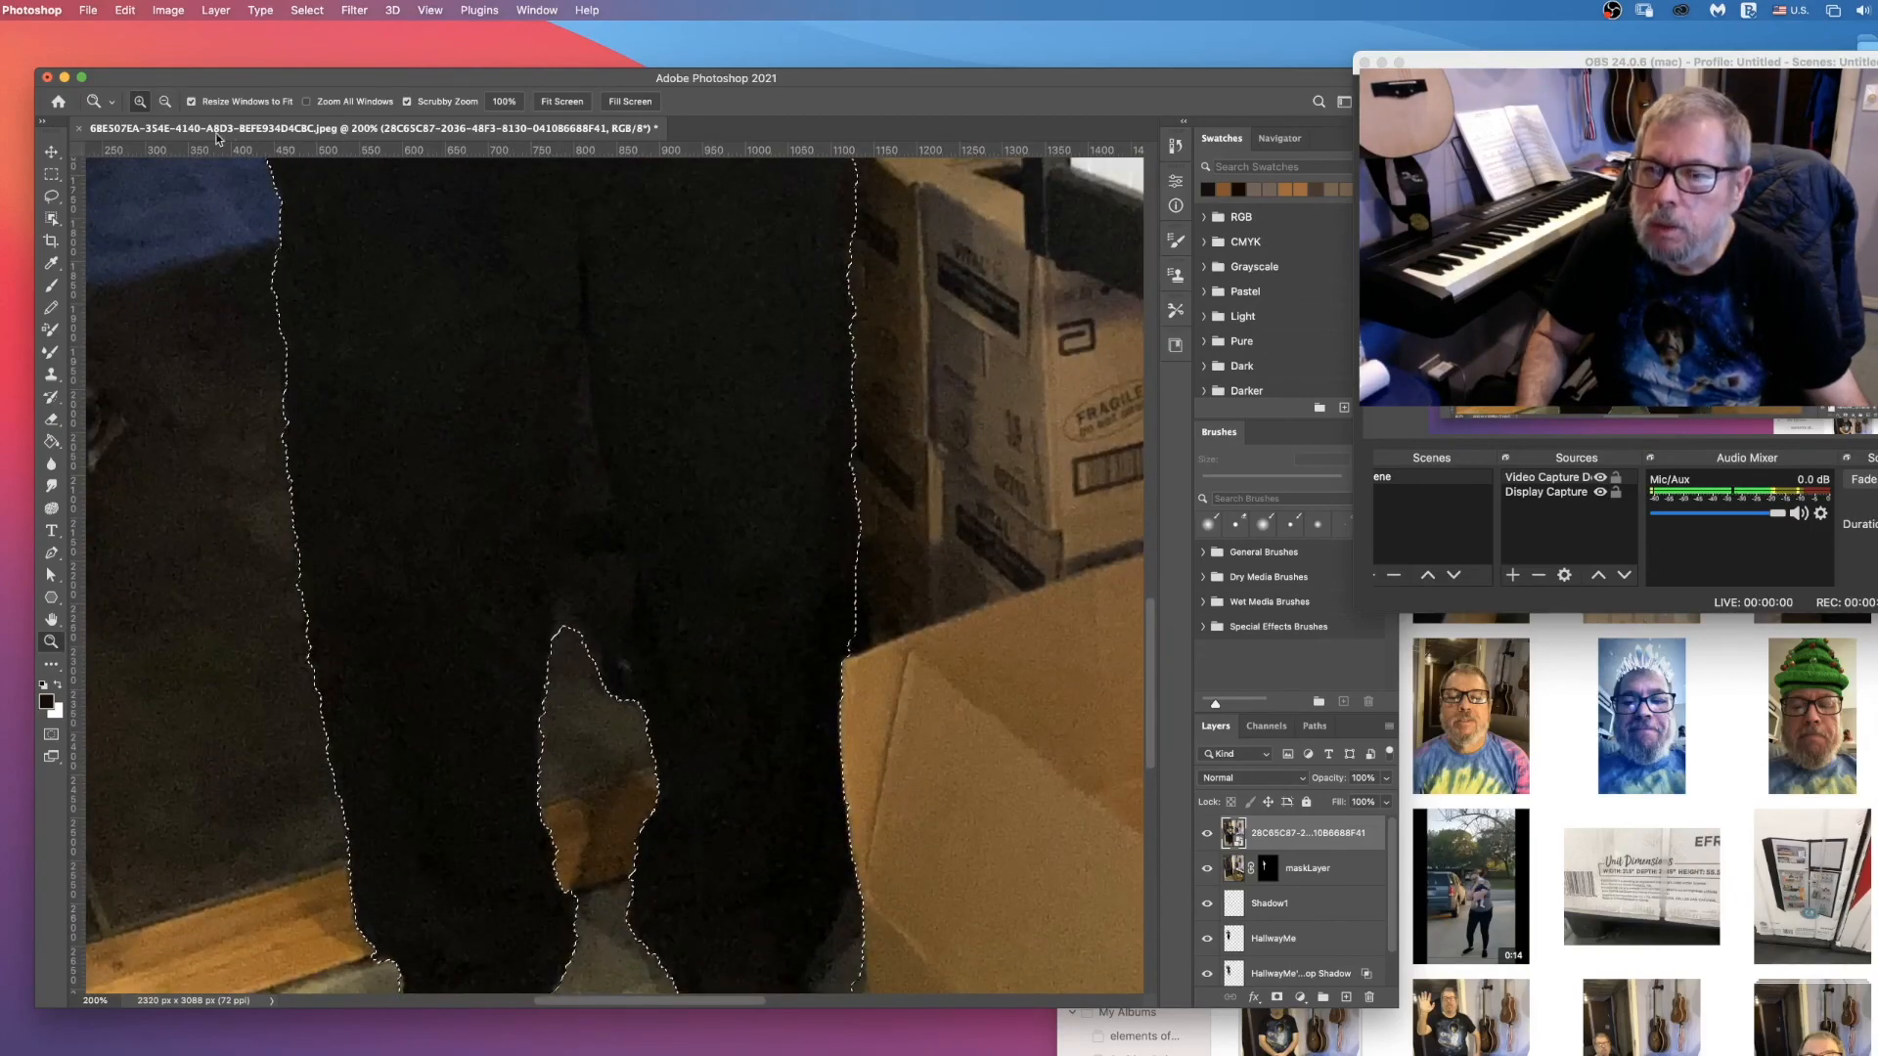
click(52, 198)
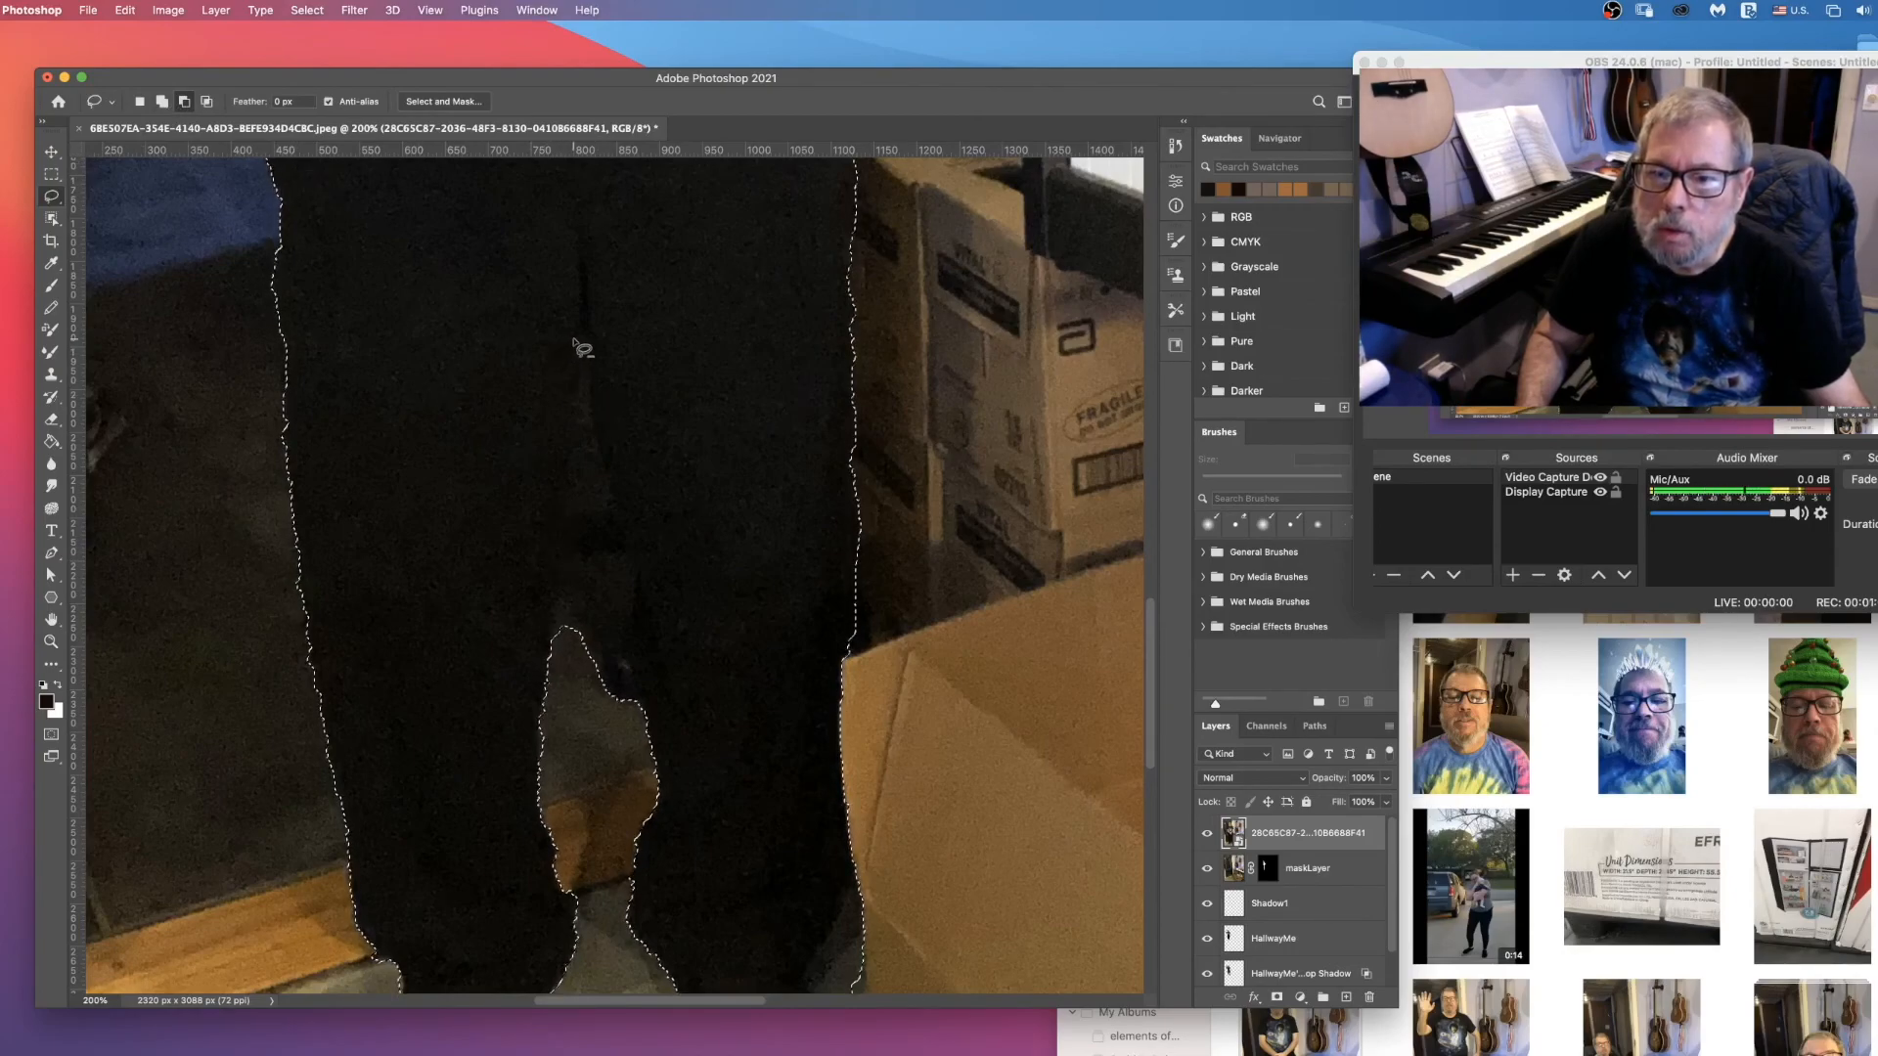
drag(579, 337, 547, 596)
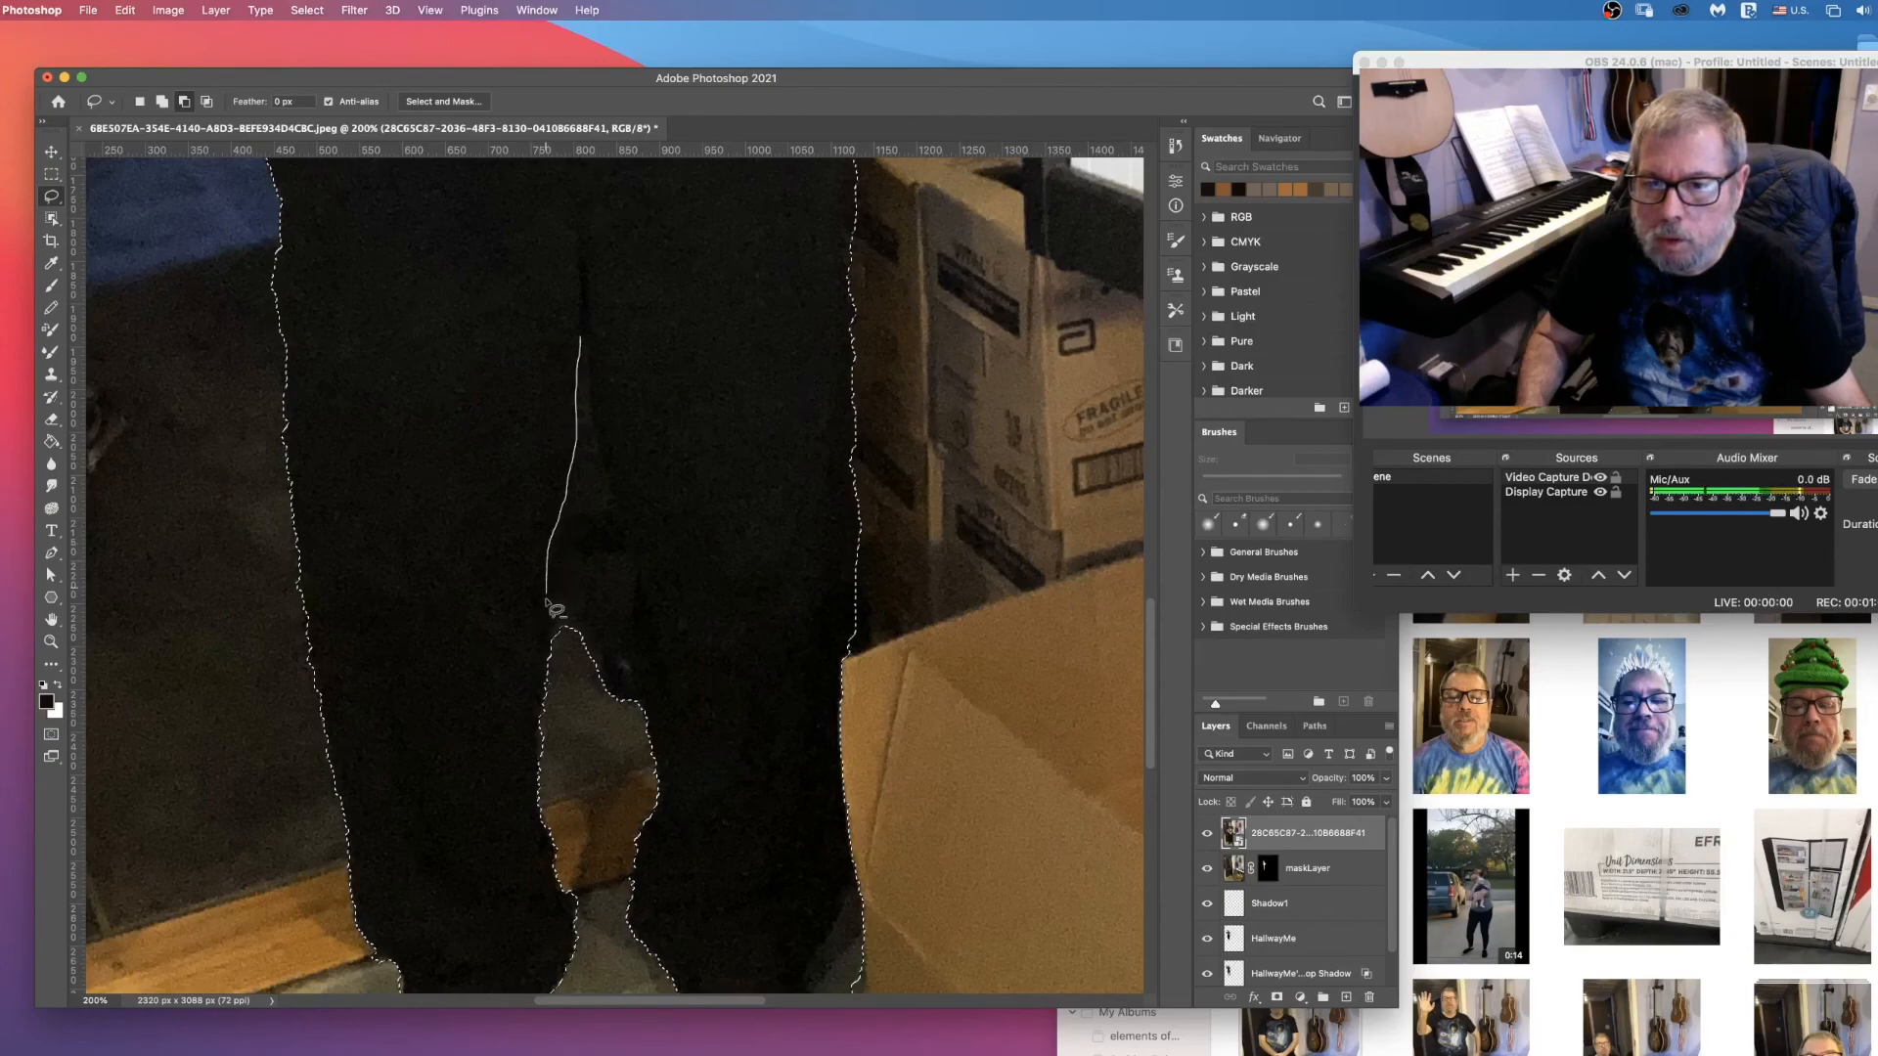
mouse_move(565, 662)
mouse_down()
mouse_move(592, 701)
mouse_move(641, 711)
mouse_move(636, 623)
mouse_up()
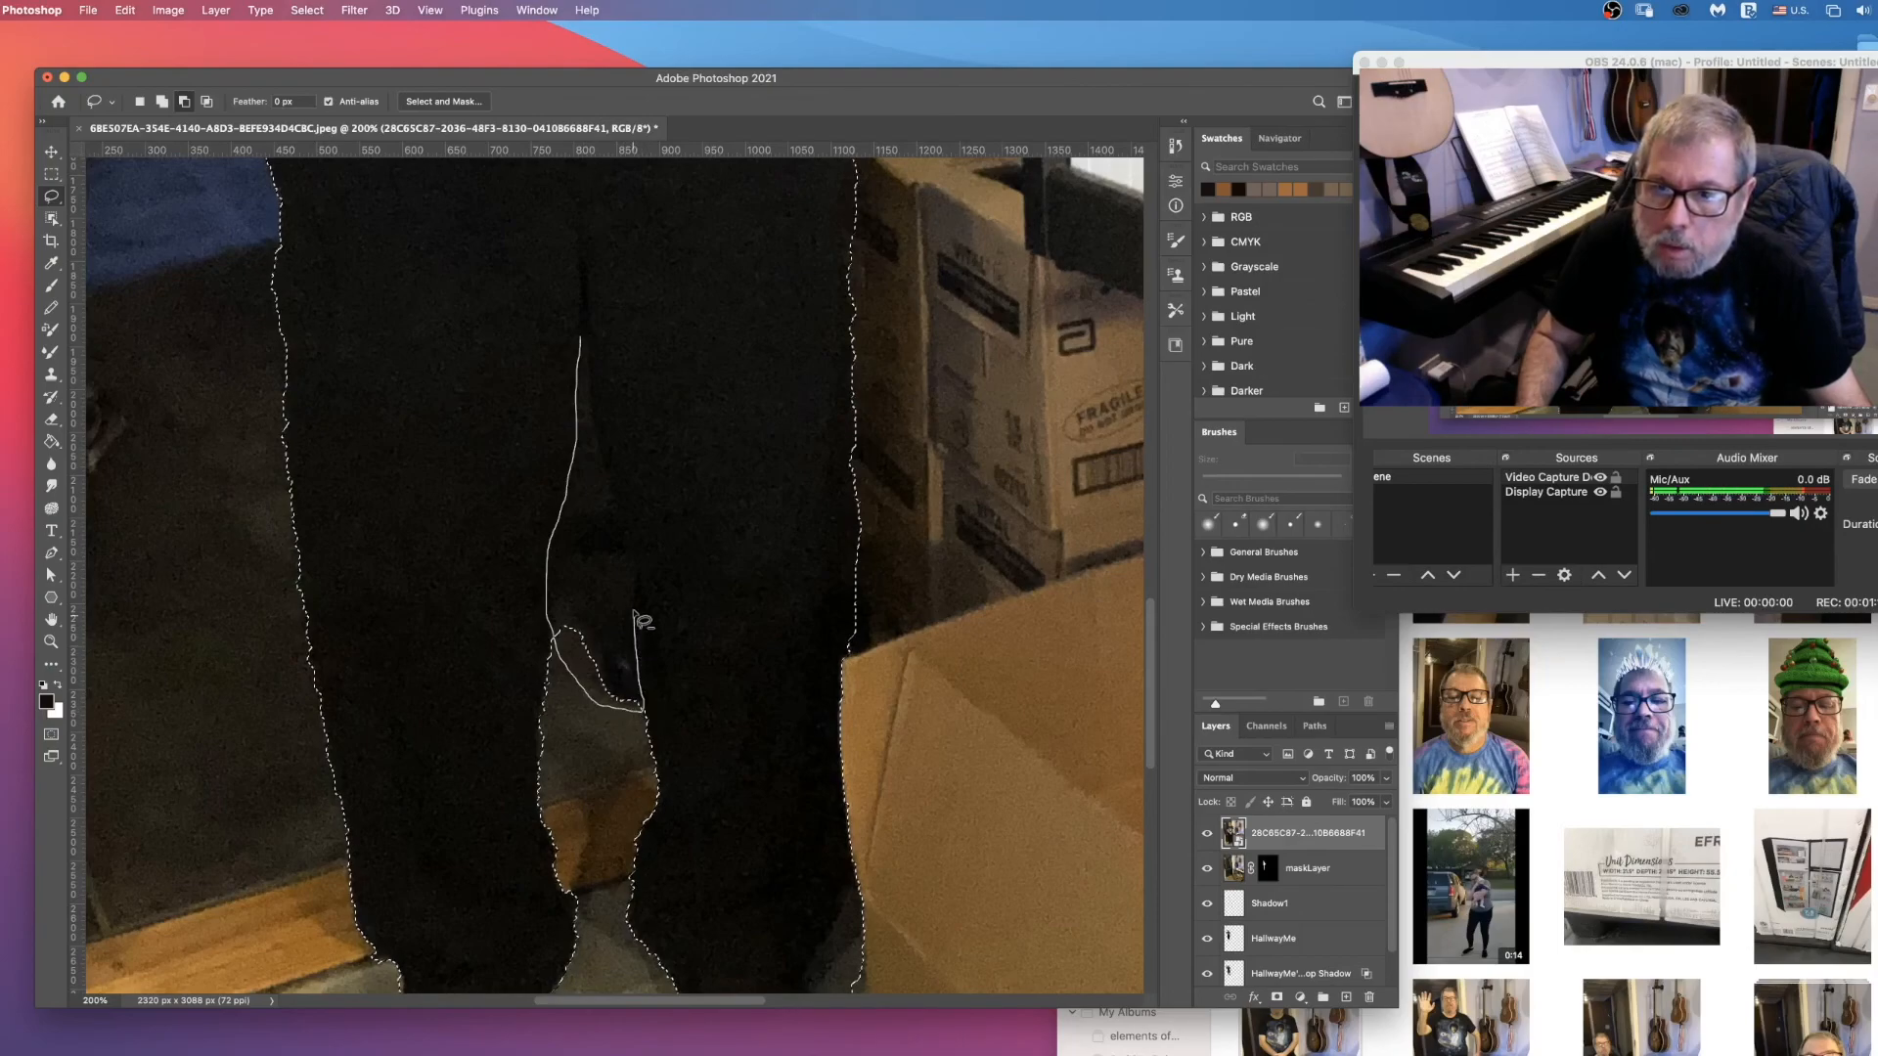
drag(637, 565, 582, 337)
Step: Subtract the shadow wedge between the trouser cuff, shoe and cardboard box from the man's selection
scroll(748, 608, down, 8)
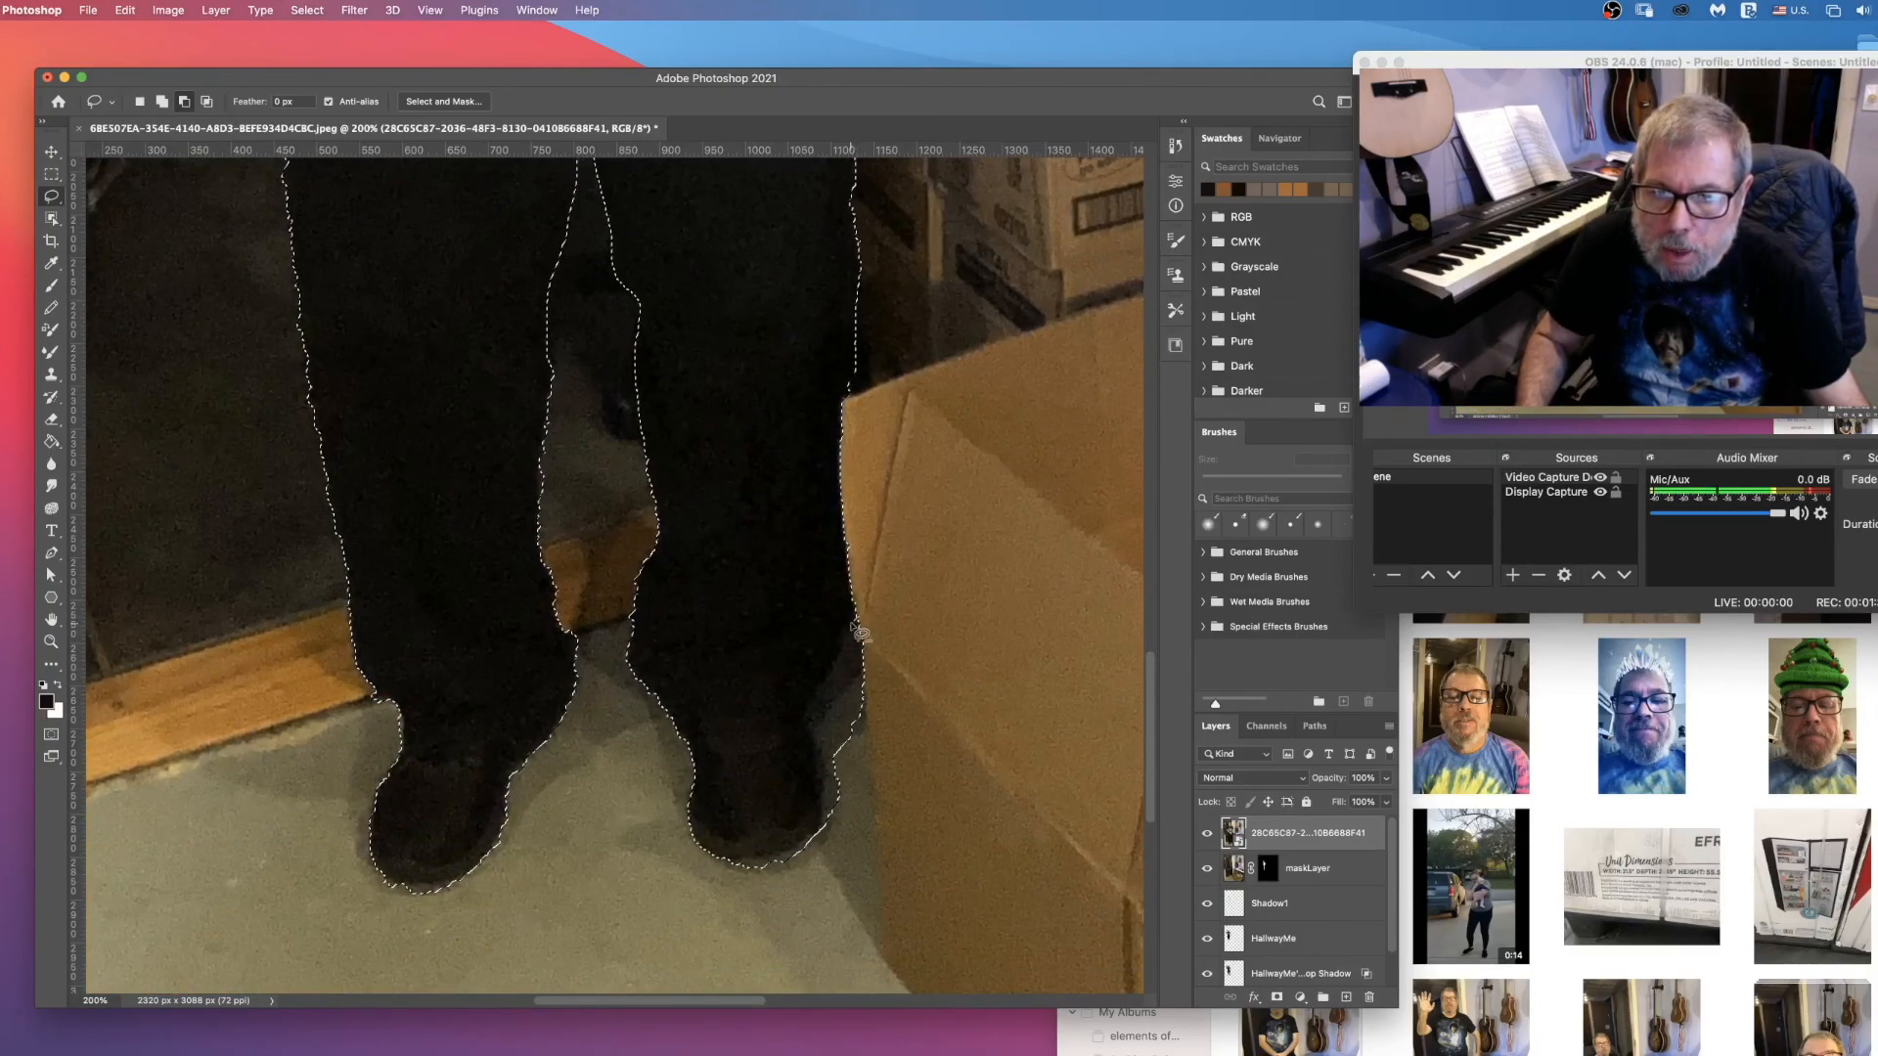
drag(849, 640, 810, 714)
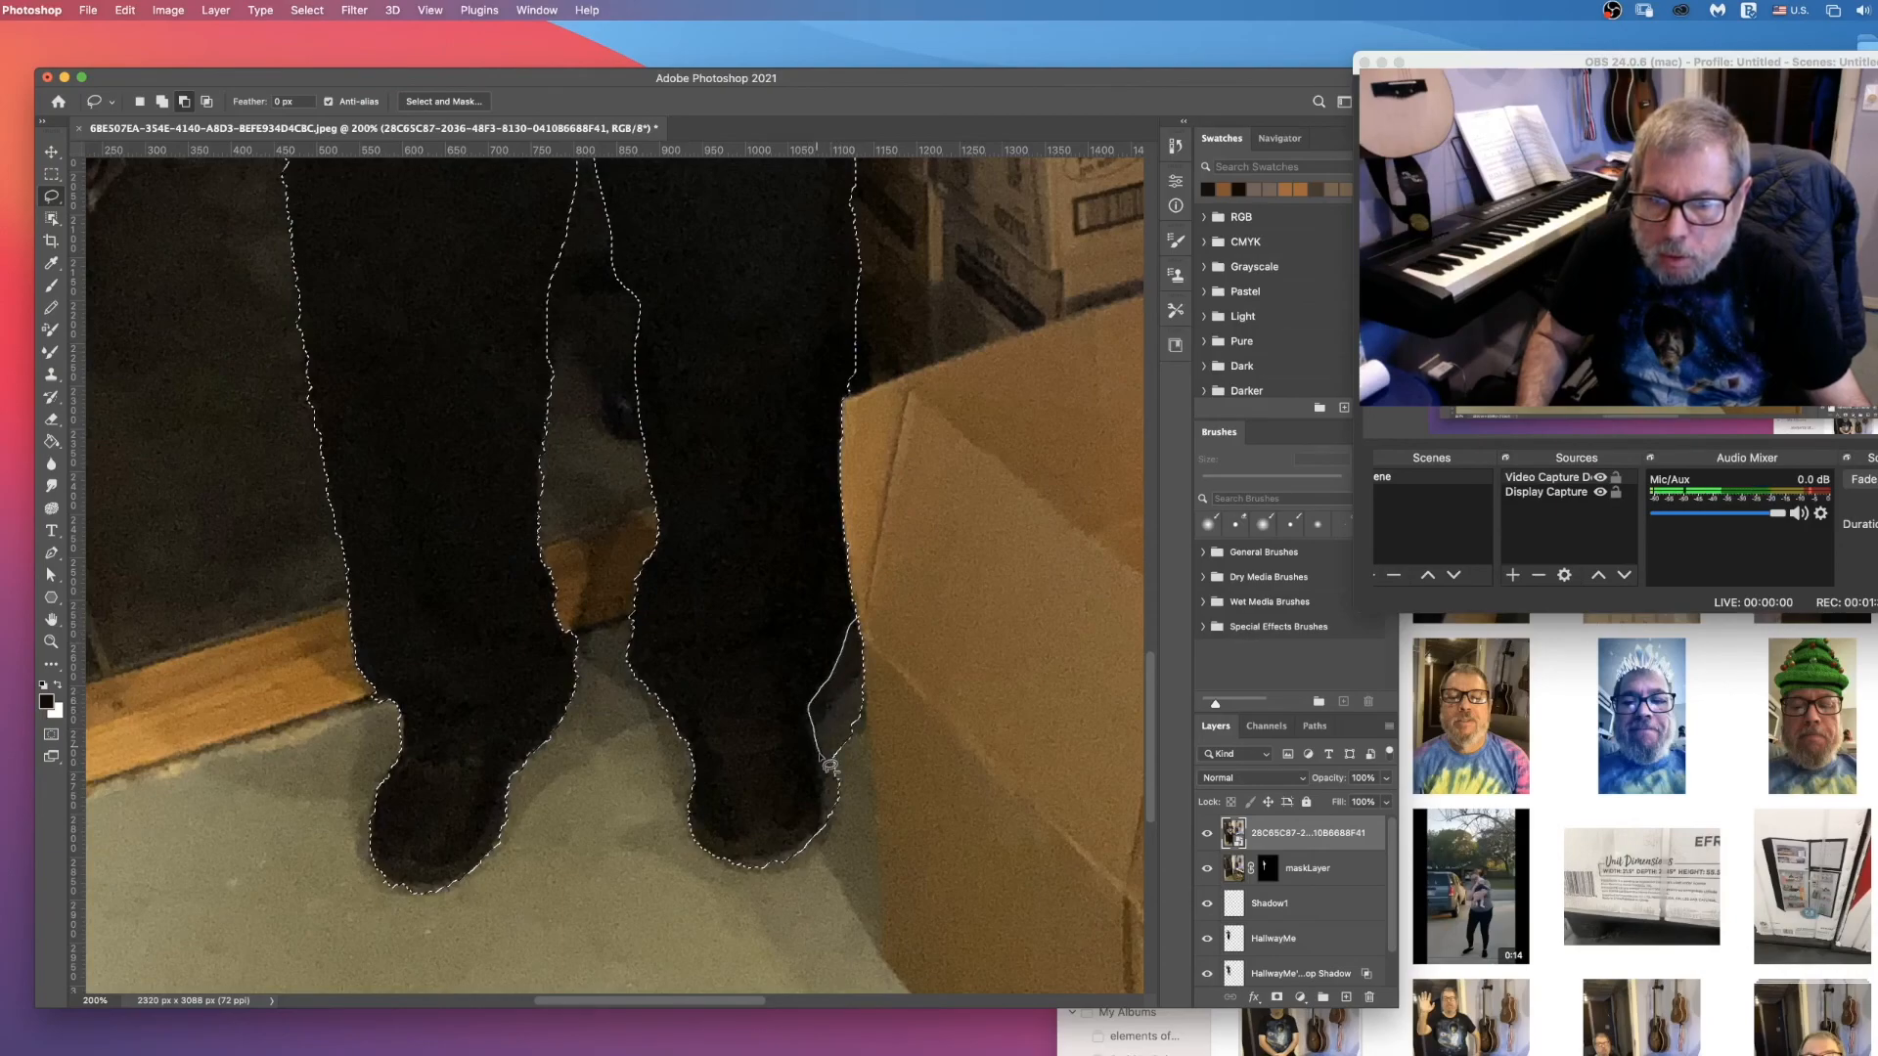
mouse_move(829, 828)
mouse_down()
mouse_move(870, 728)
mouse_move(879, 641)
mouse_move(861, 616)
mouse_up()
Step: Subtract the dark background below the forearm at the doorway-side hip from the man's selection
scroll(861, 616, up, 10)
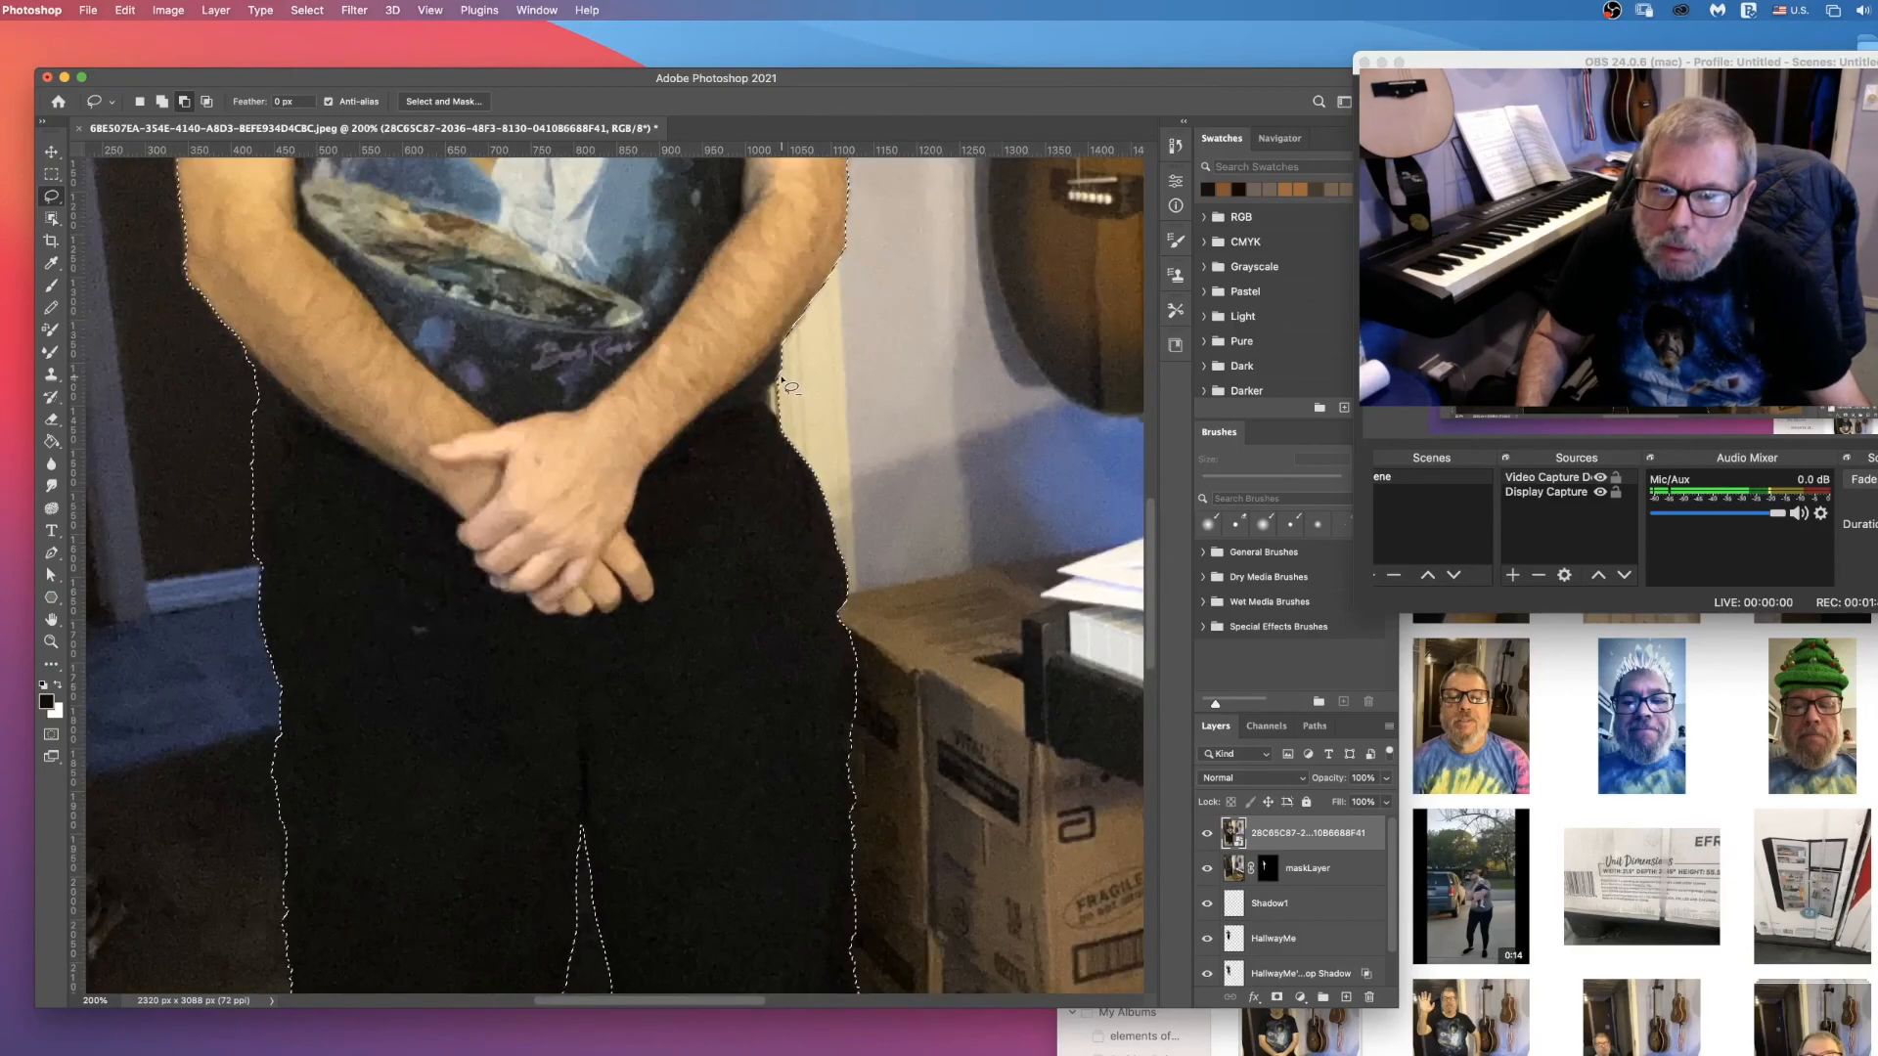
scroll(273, 459, up, 1)
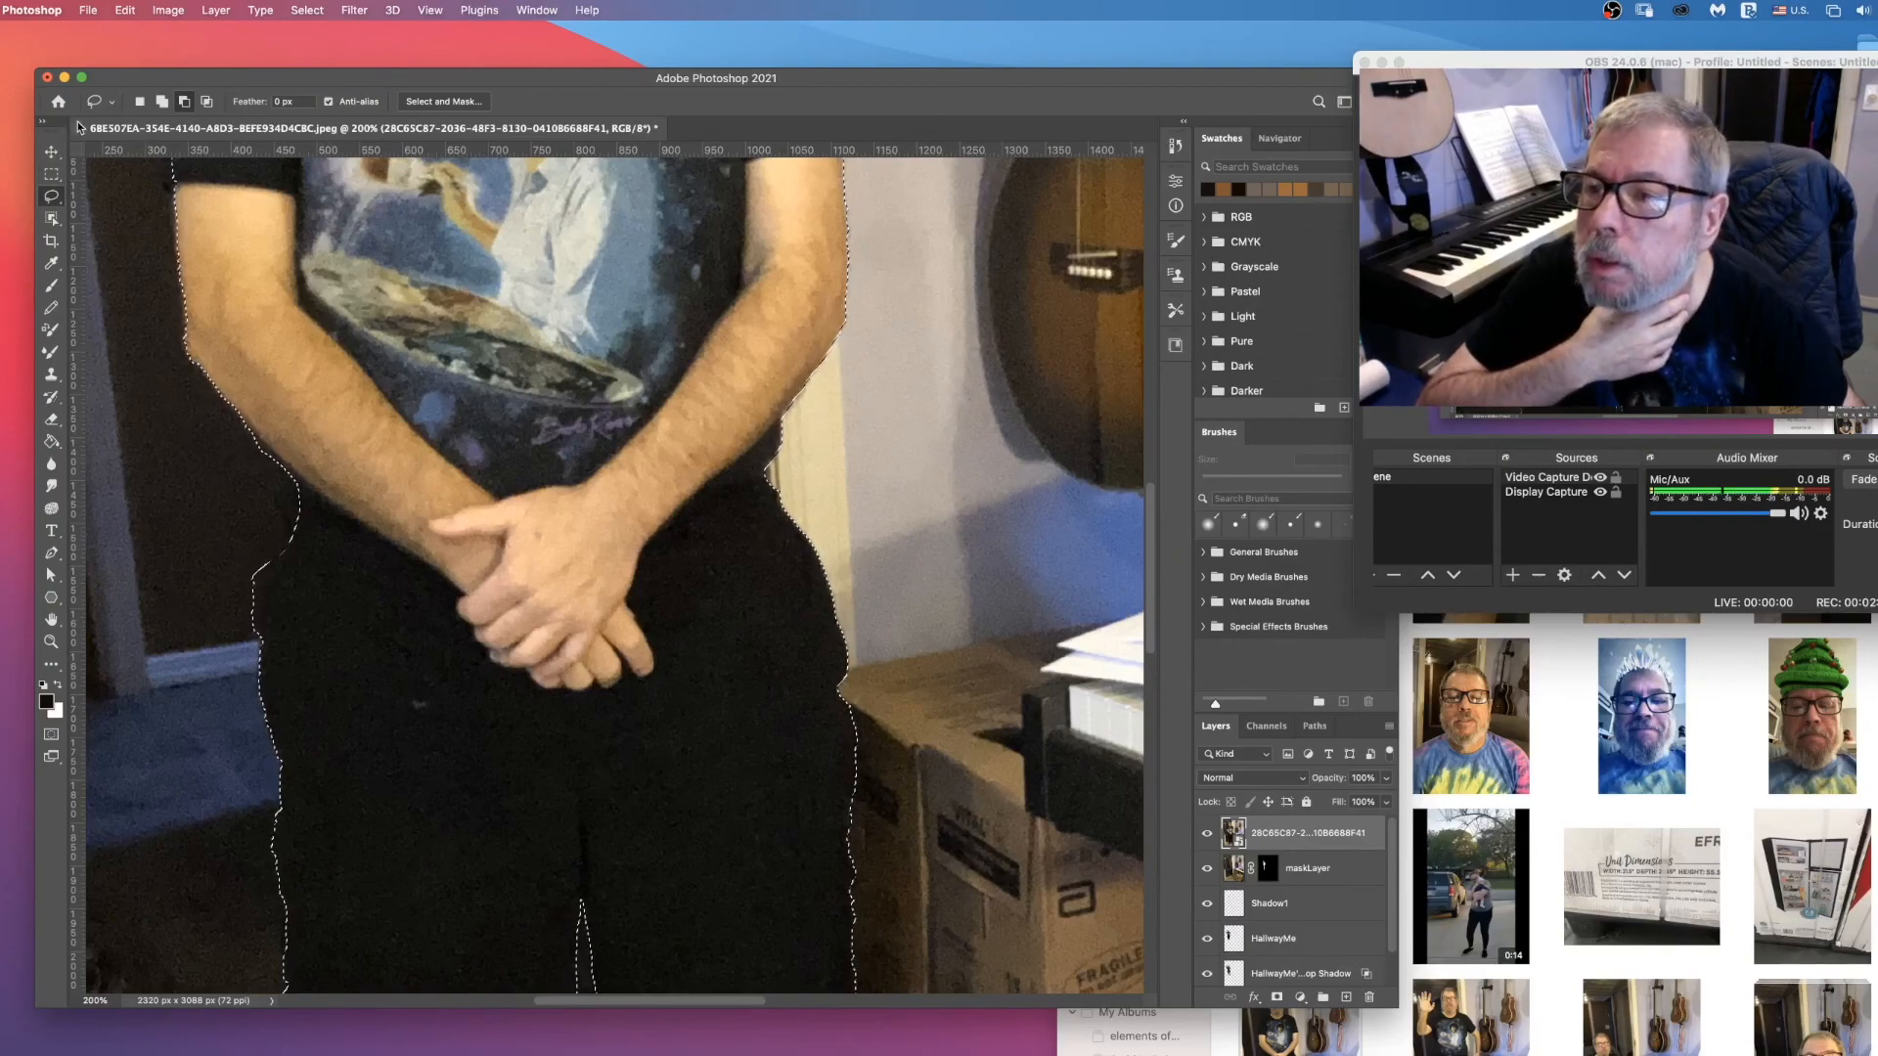
click(164, 101)
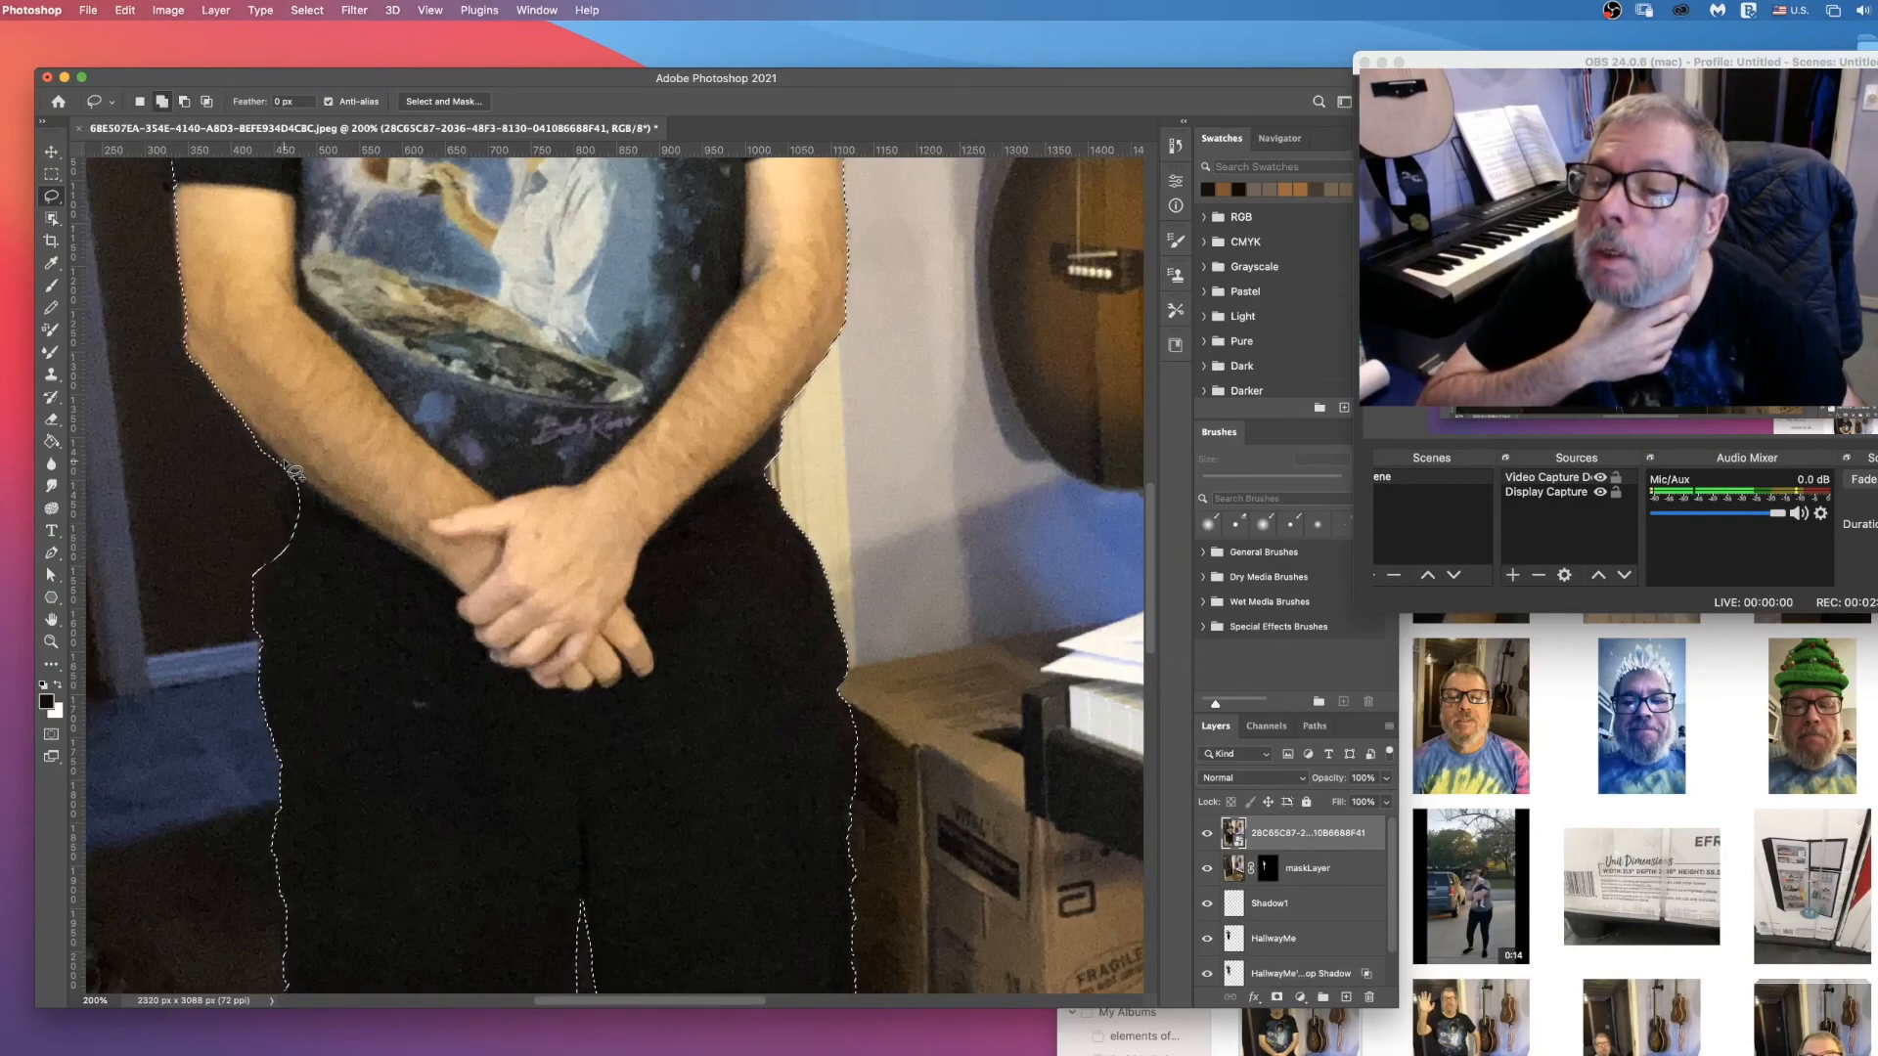
click(182, 103)
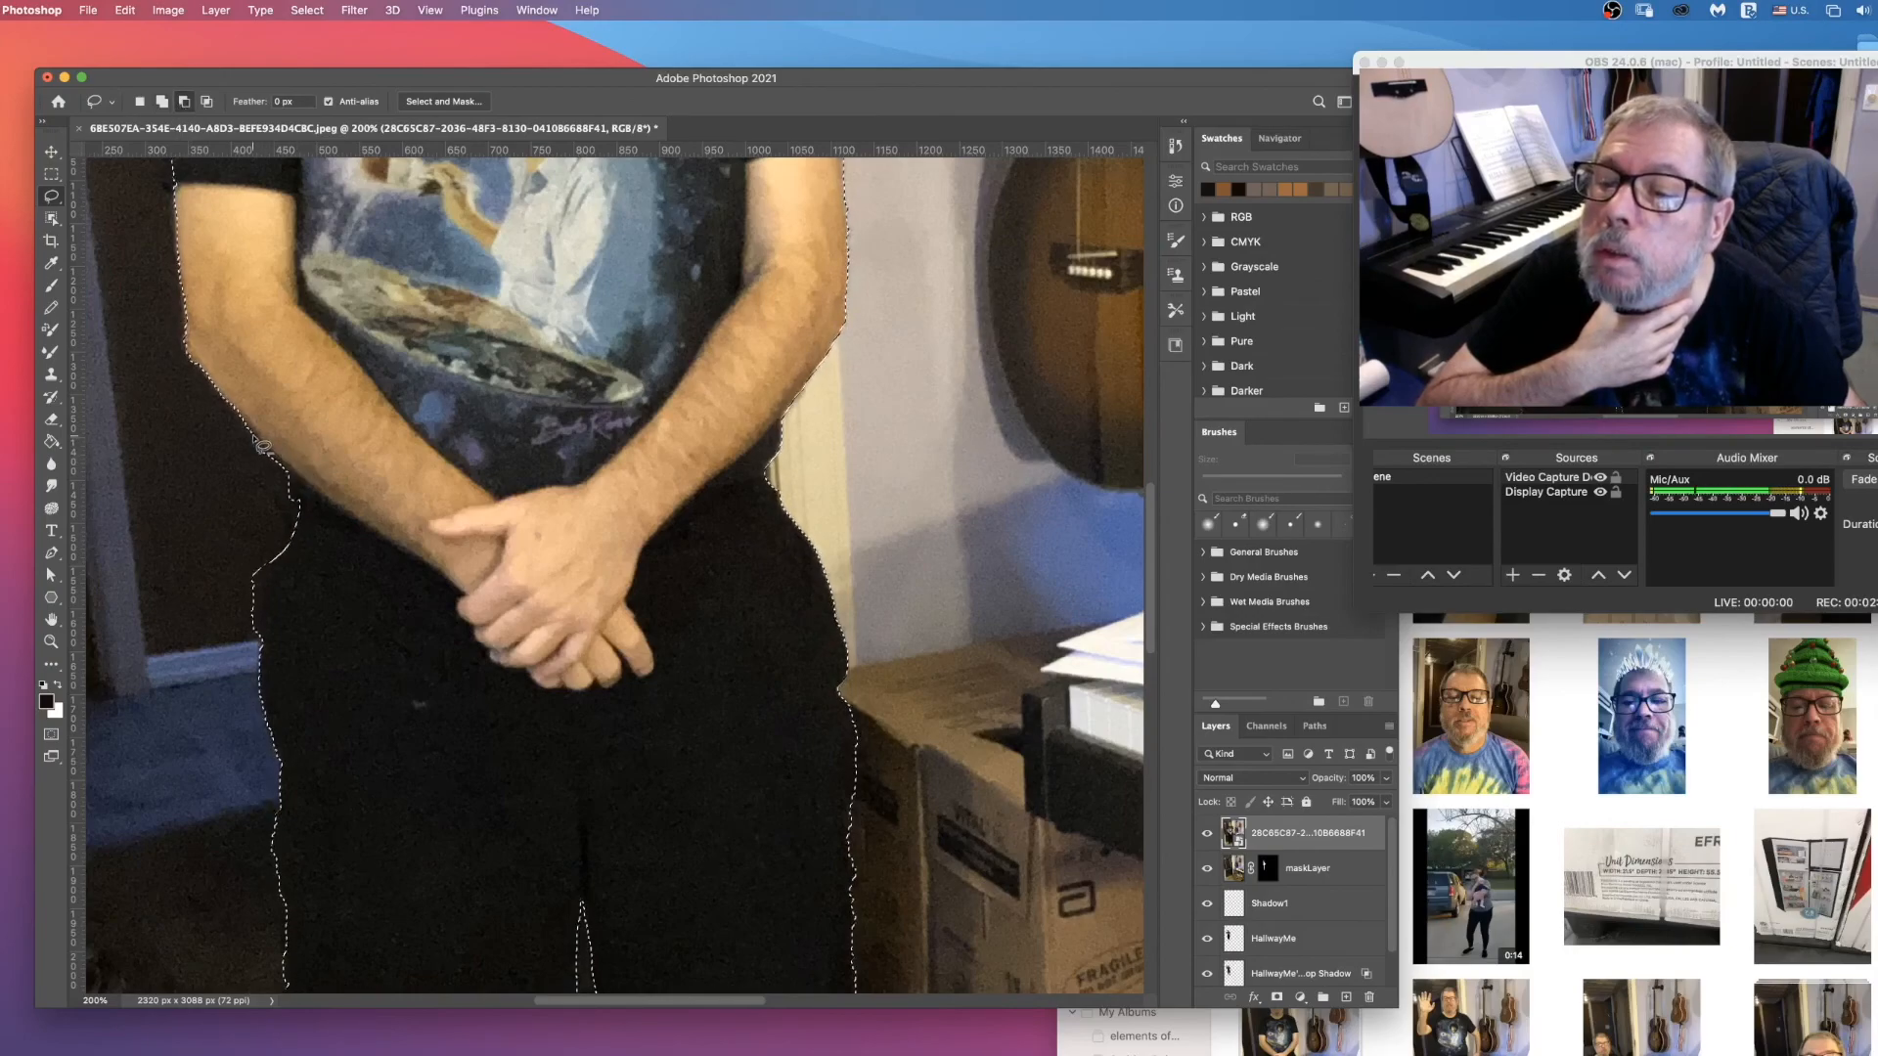
mouse_move(284, 470)
mouse_down()
mouse_move(300, 493)
mouse_move(249, 442)
mouse_up()
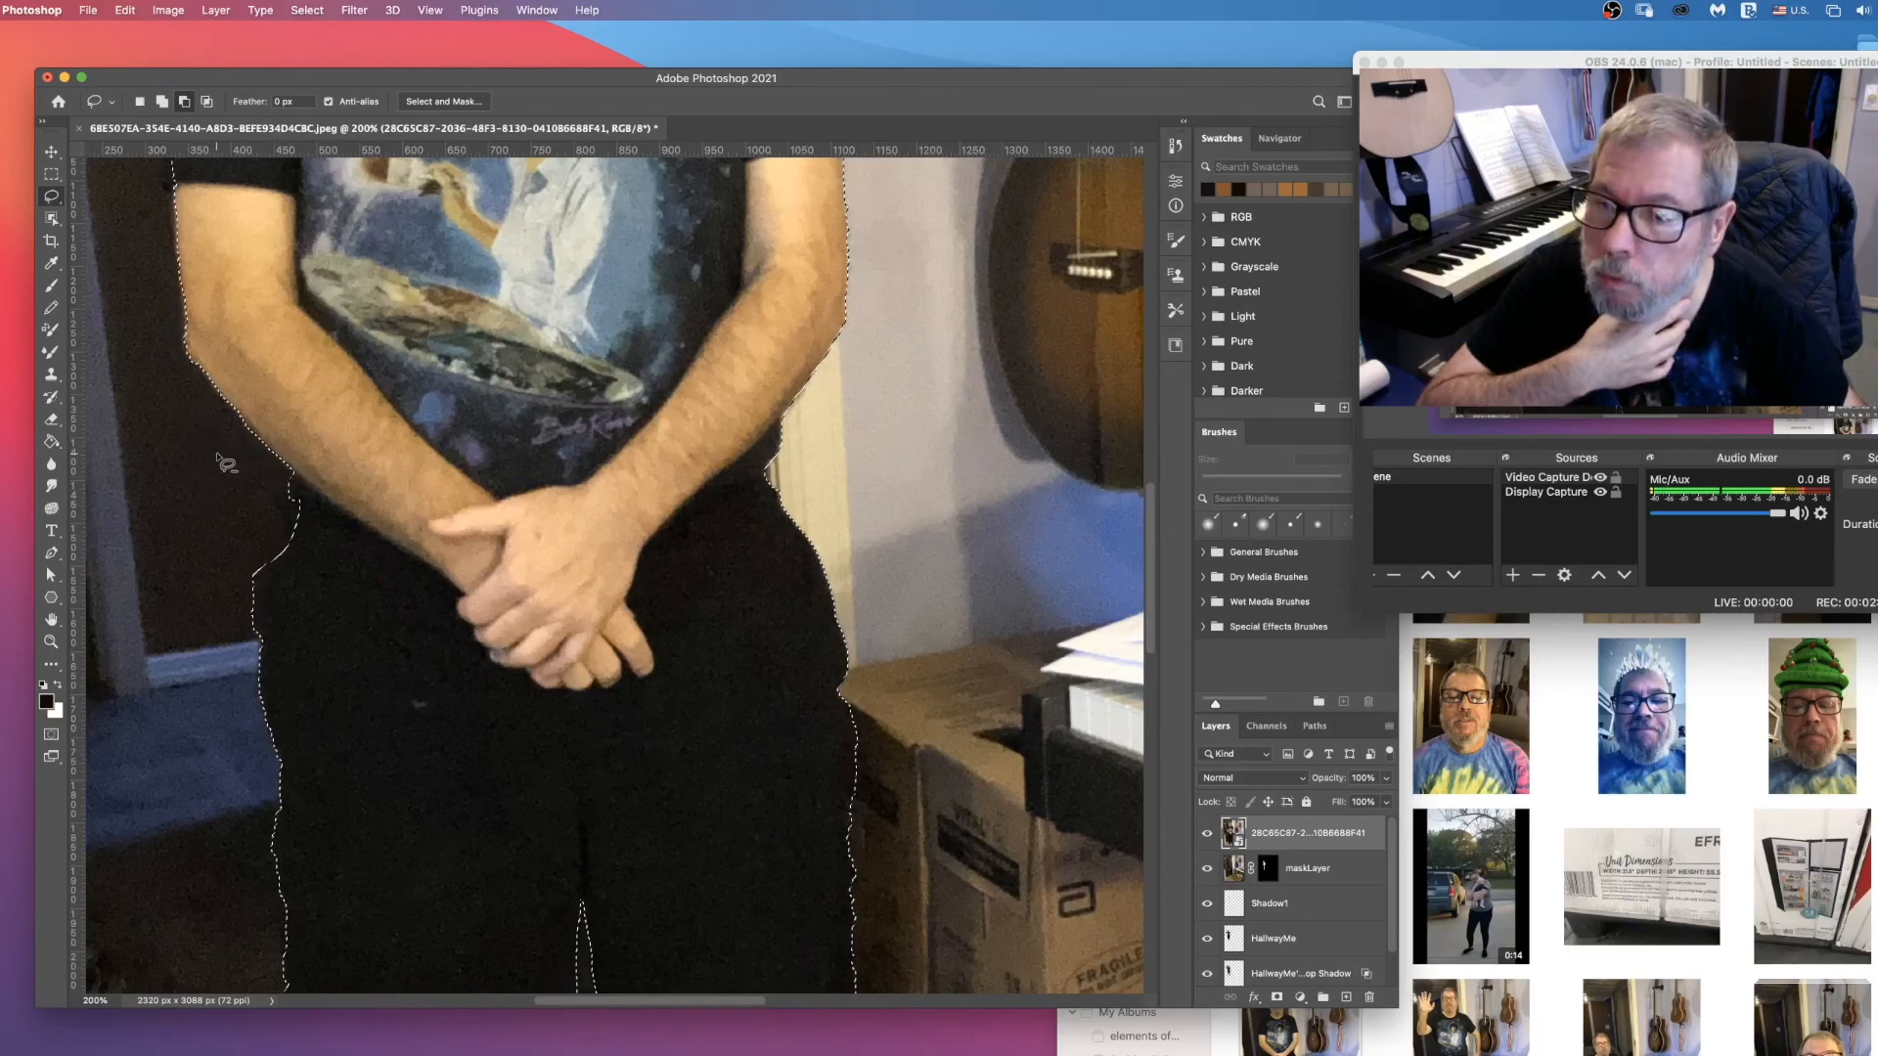
Step: Trim the selection edge beside the man's neck and along the top of his hair with the Lasso
scroll(217, 456, up, 10)
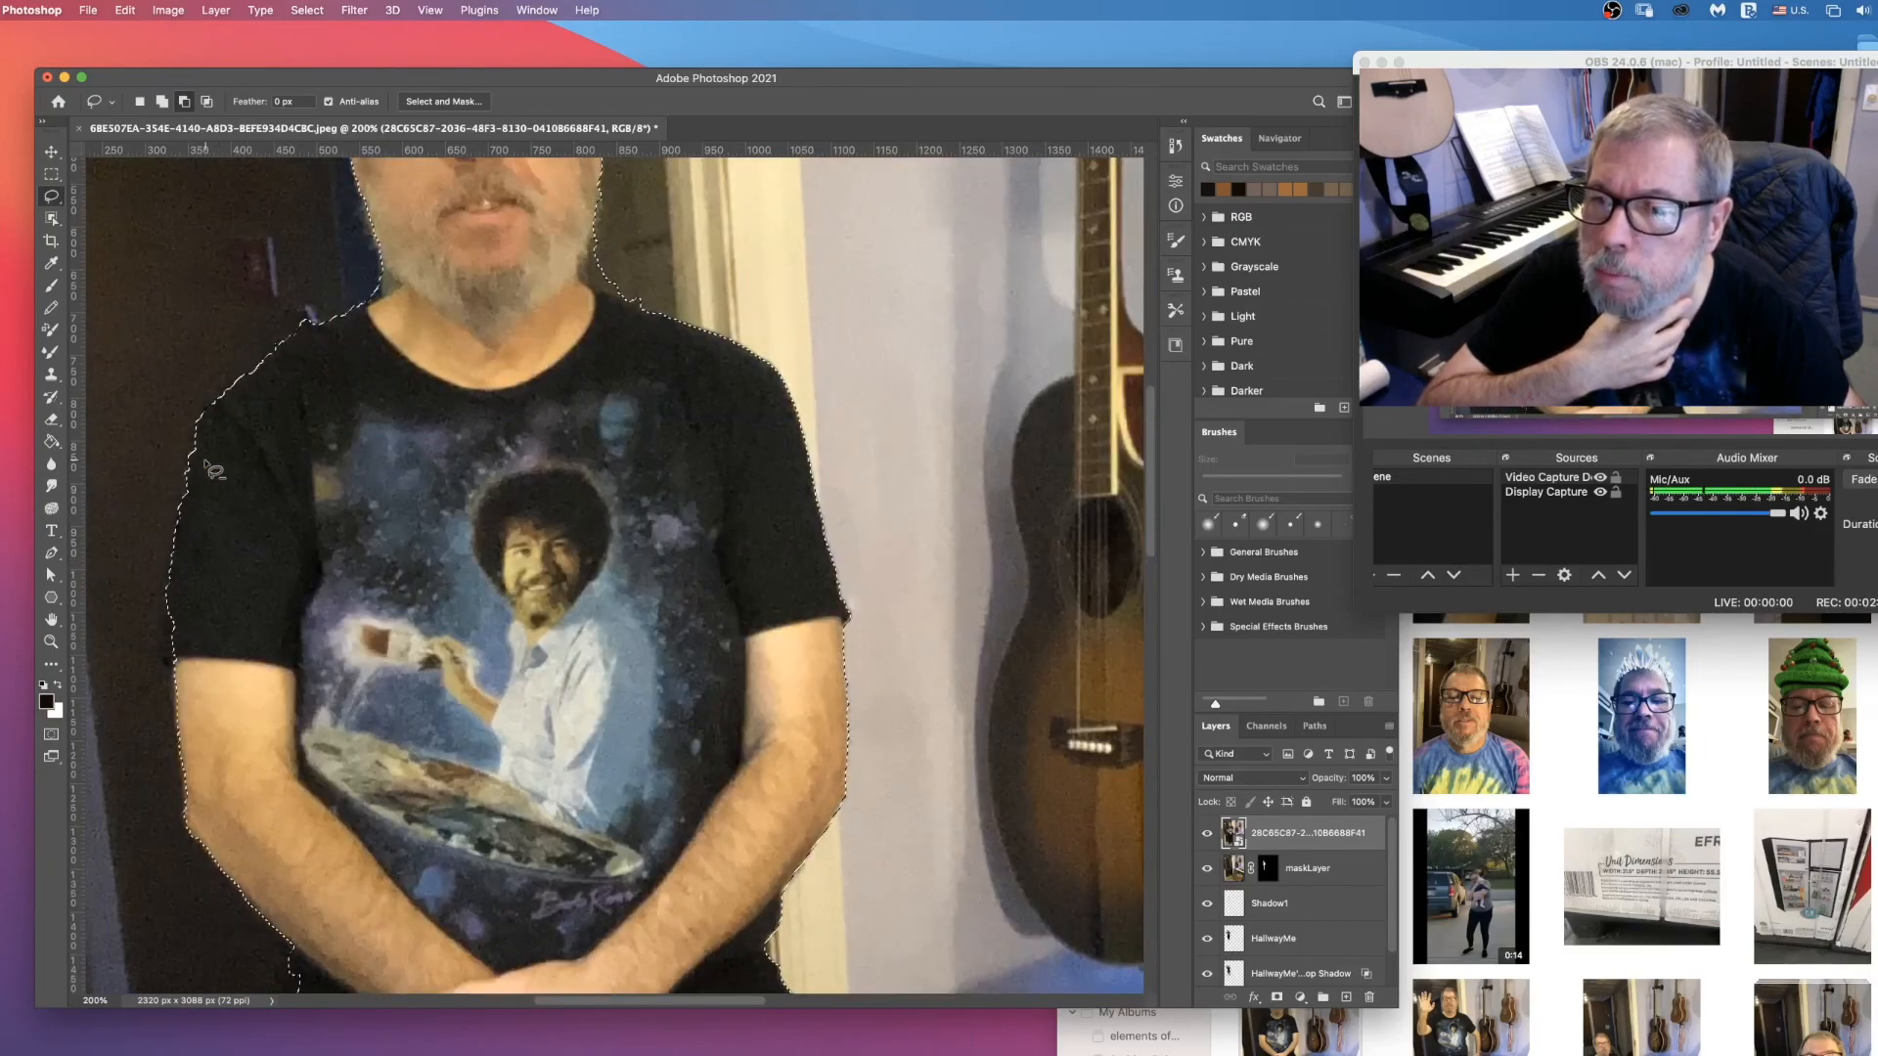
scroll(213, 465, up, 1)
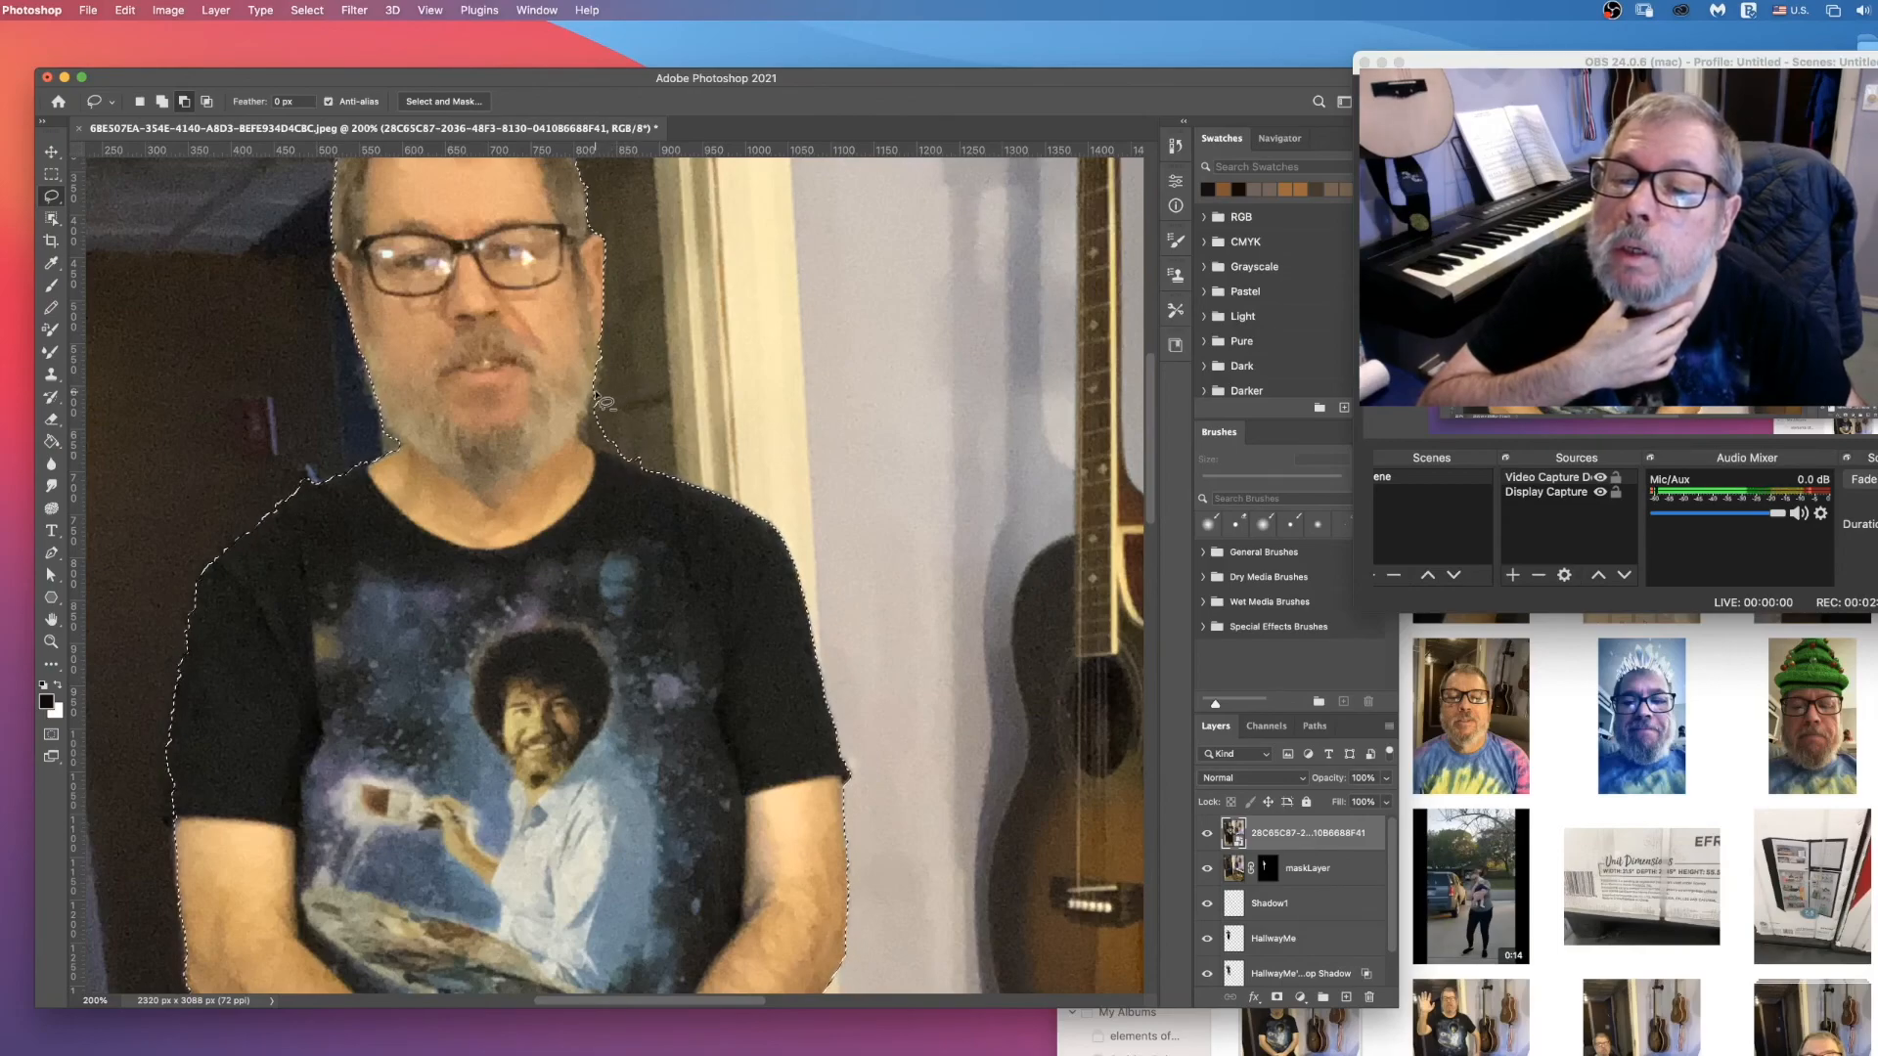
mouse_move(590, 405)
mouse_down()
mouse_move(579, 437)
mouse_move(653, 471)
mouse_move(593, 397)
mouse_up()
scroll(593, 397, up, 5)
drag(480, 371, 520, 362)
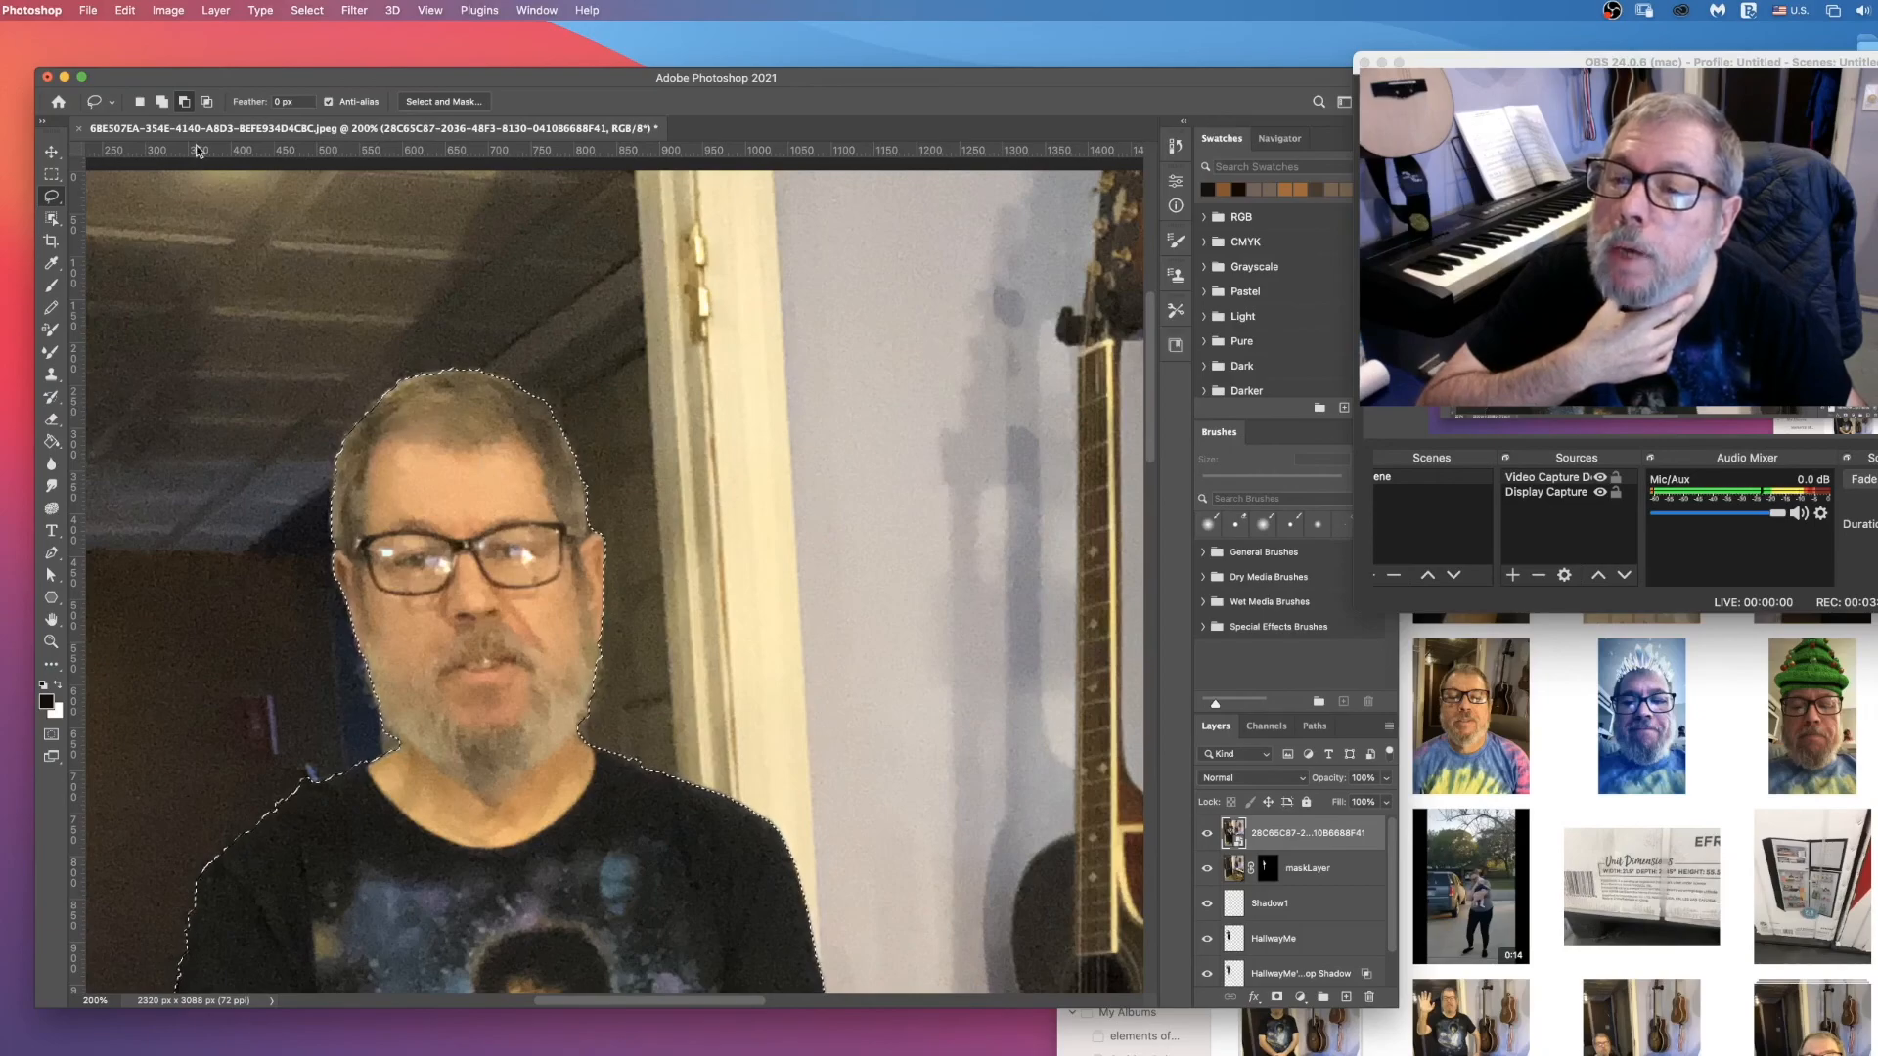
Step: Trim the floor strip beneath the sole of the shoe nearest the cardboard box from the selection, and fit the picture in view
click(164, 102)
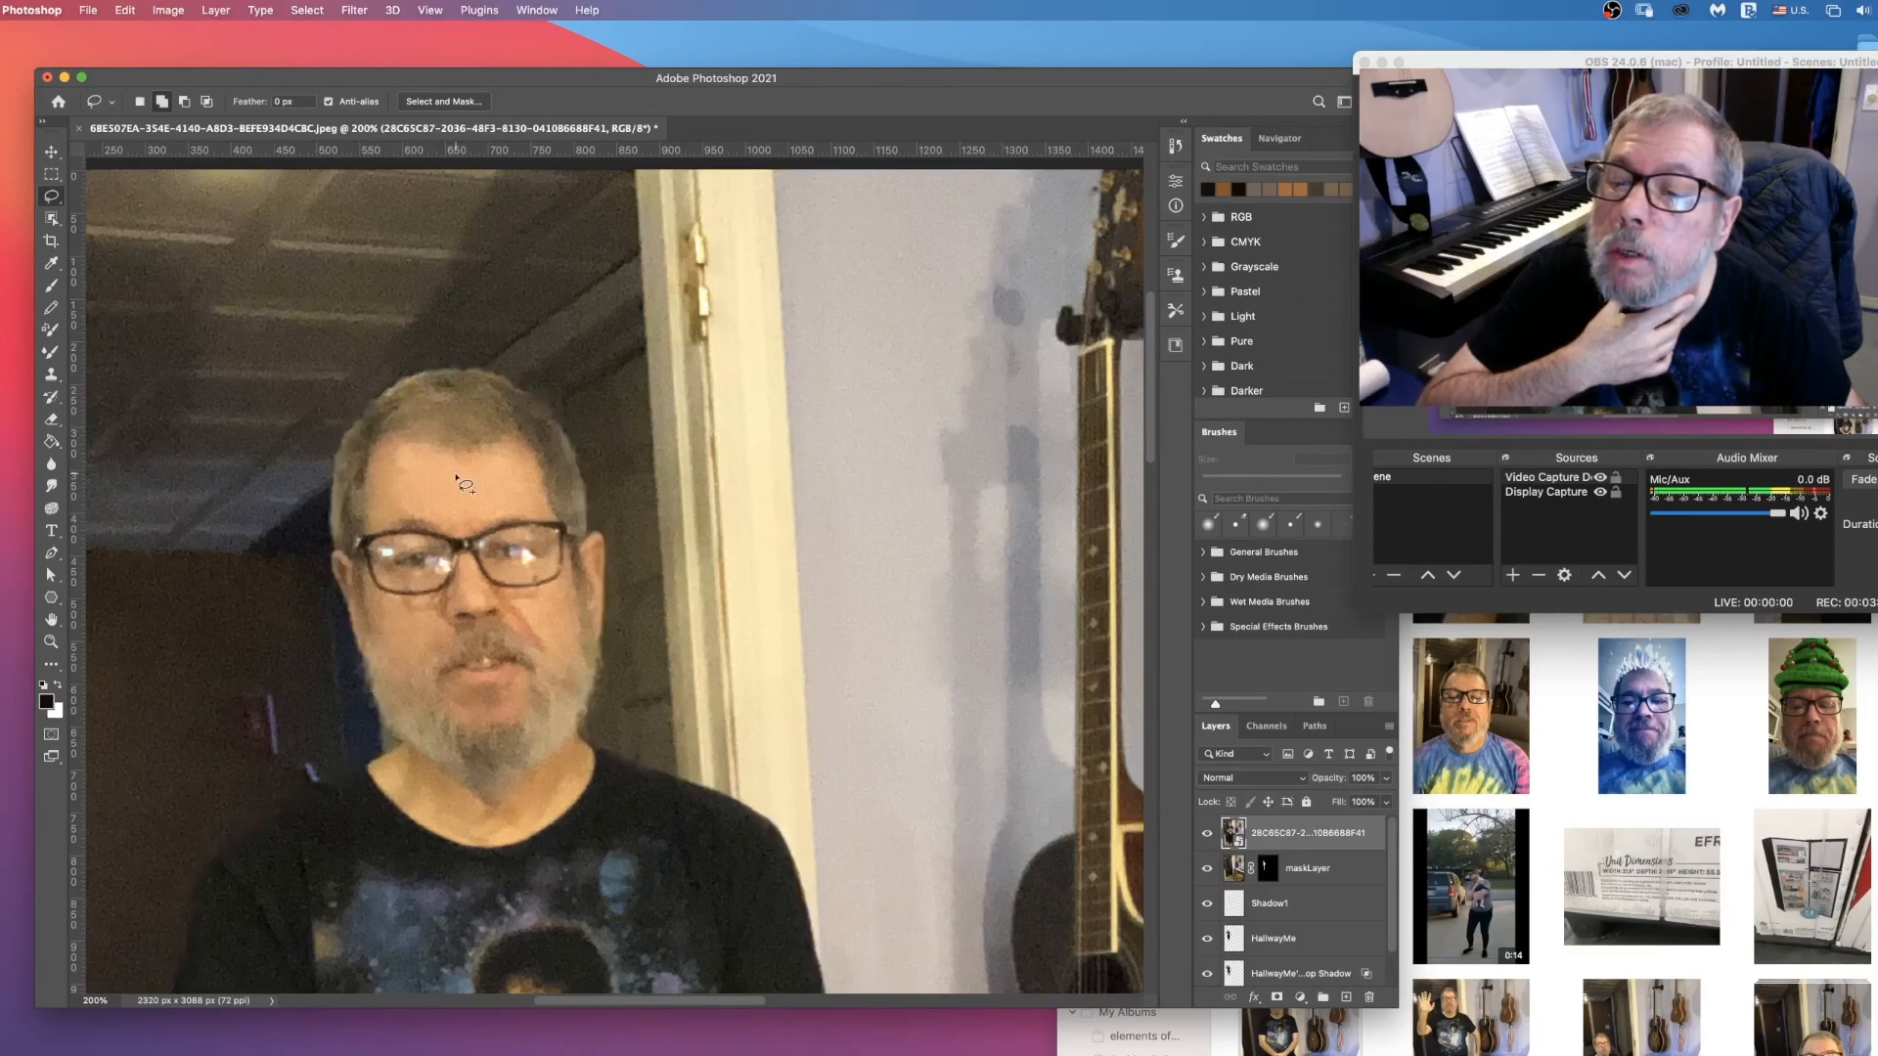
scroll(509, 526, down, 5)
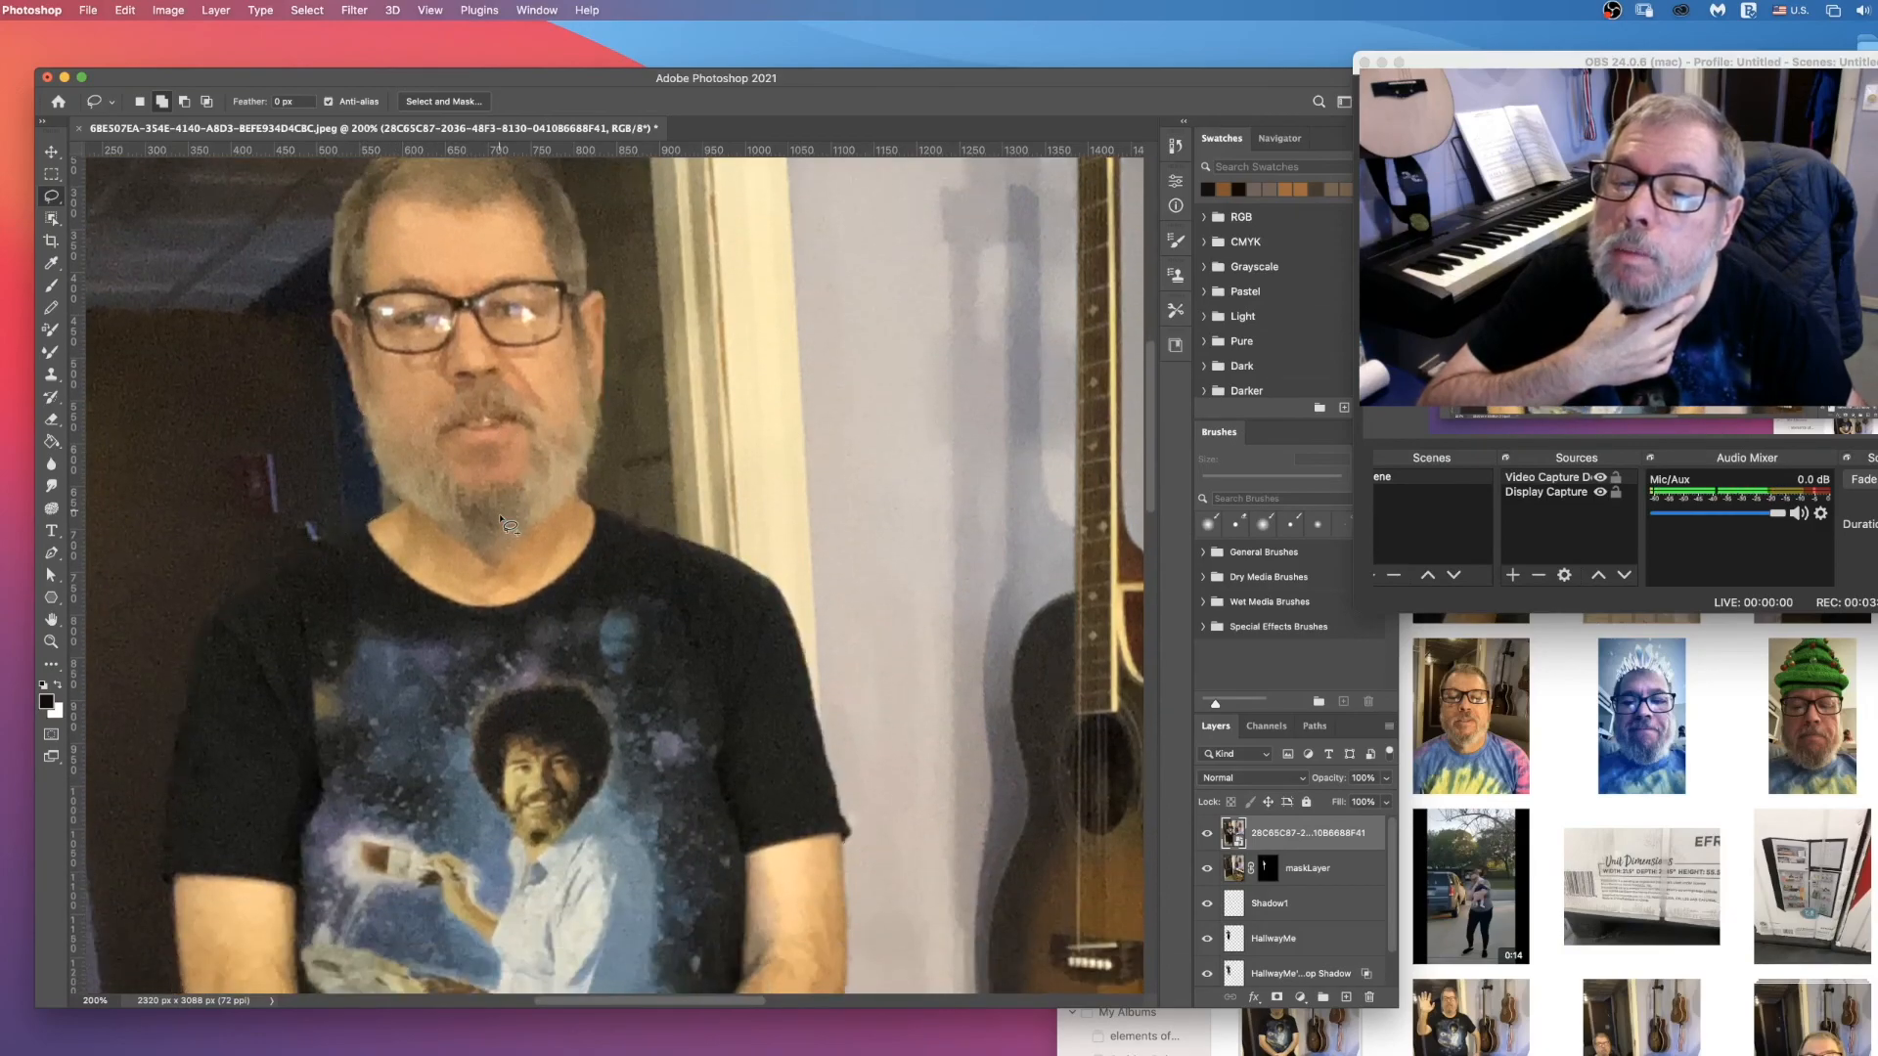
scroll(469, 489, down, 1)
key(alt)
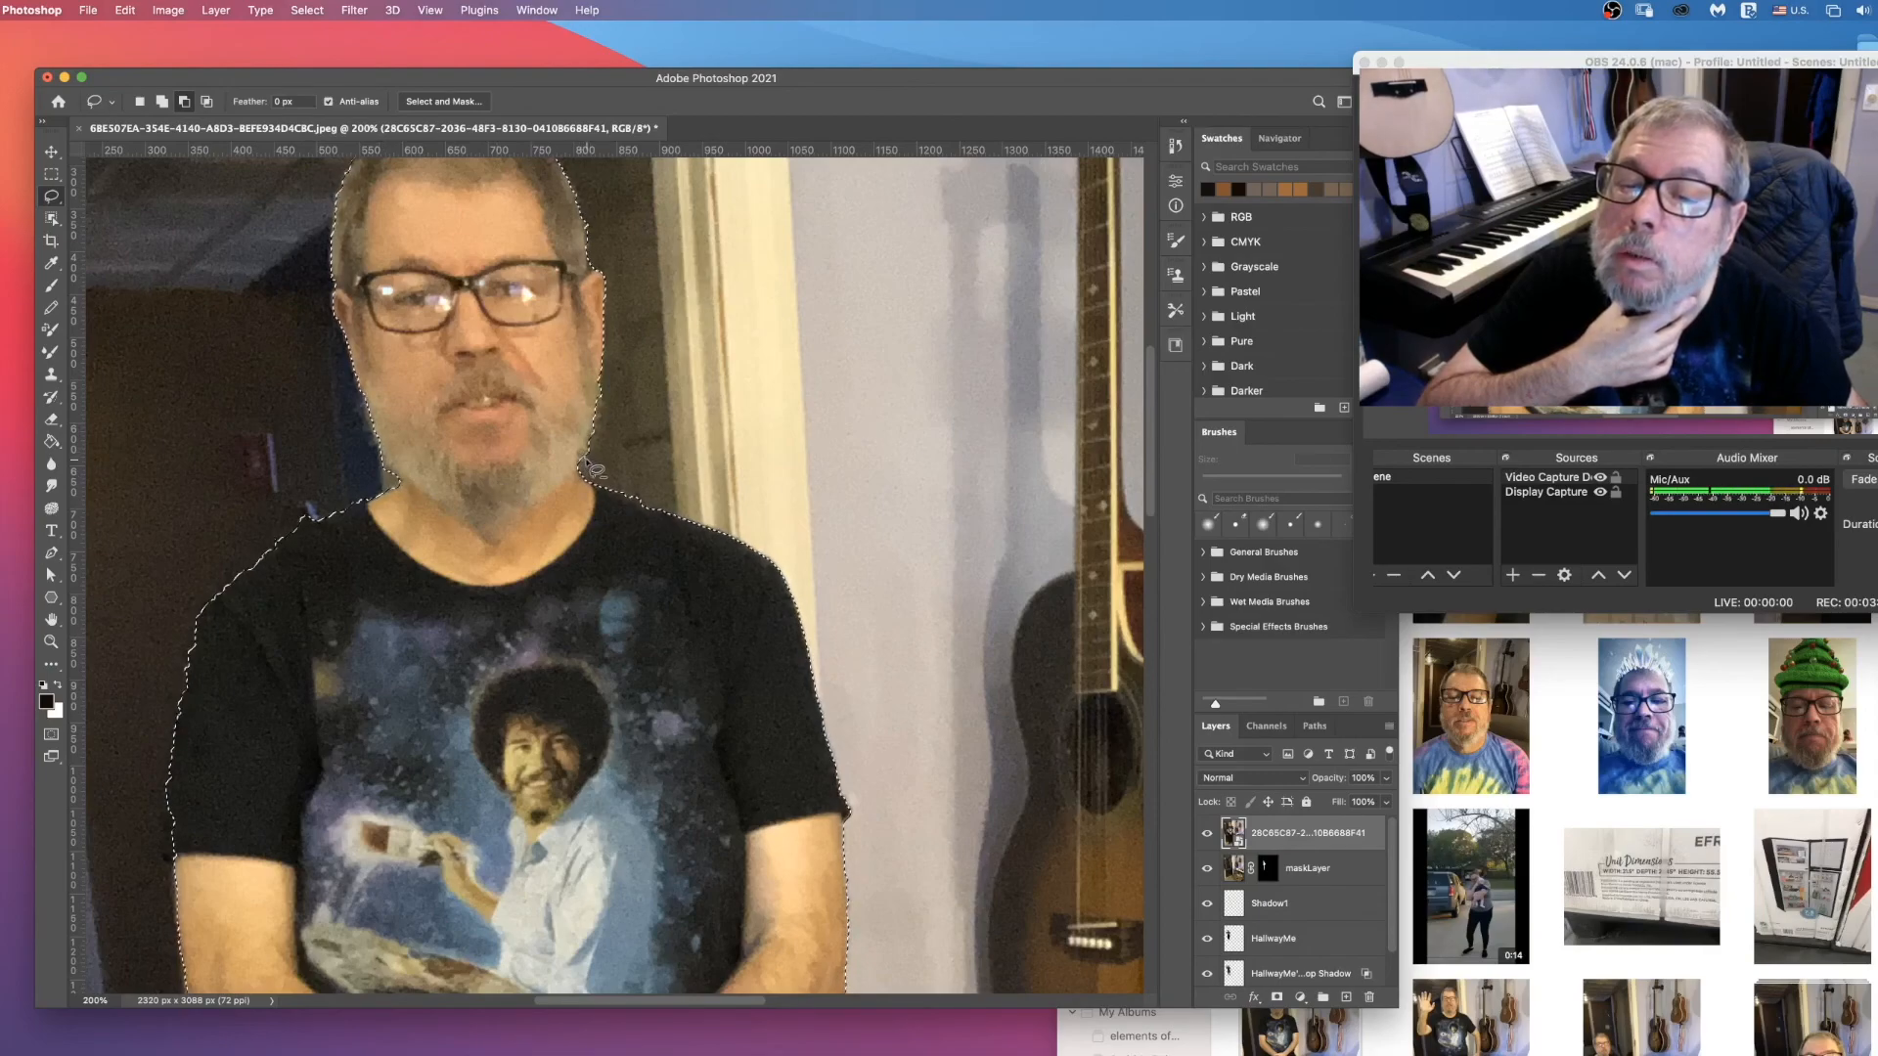
scroll(640, 382, down, 15)
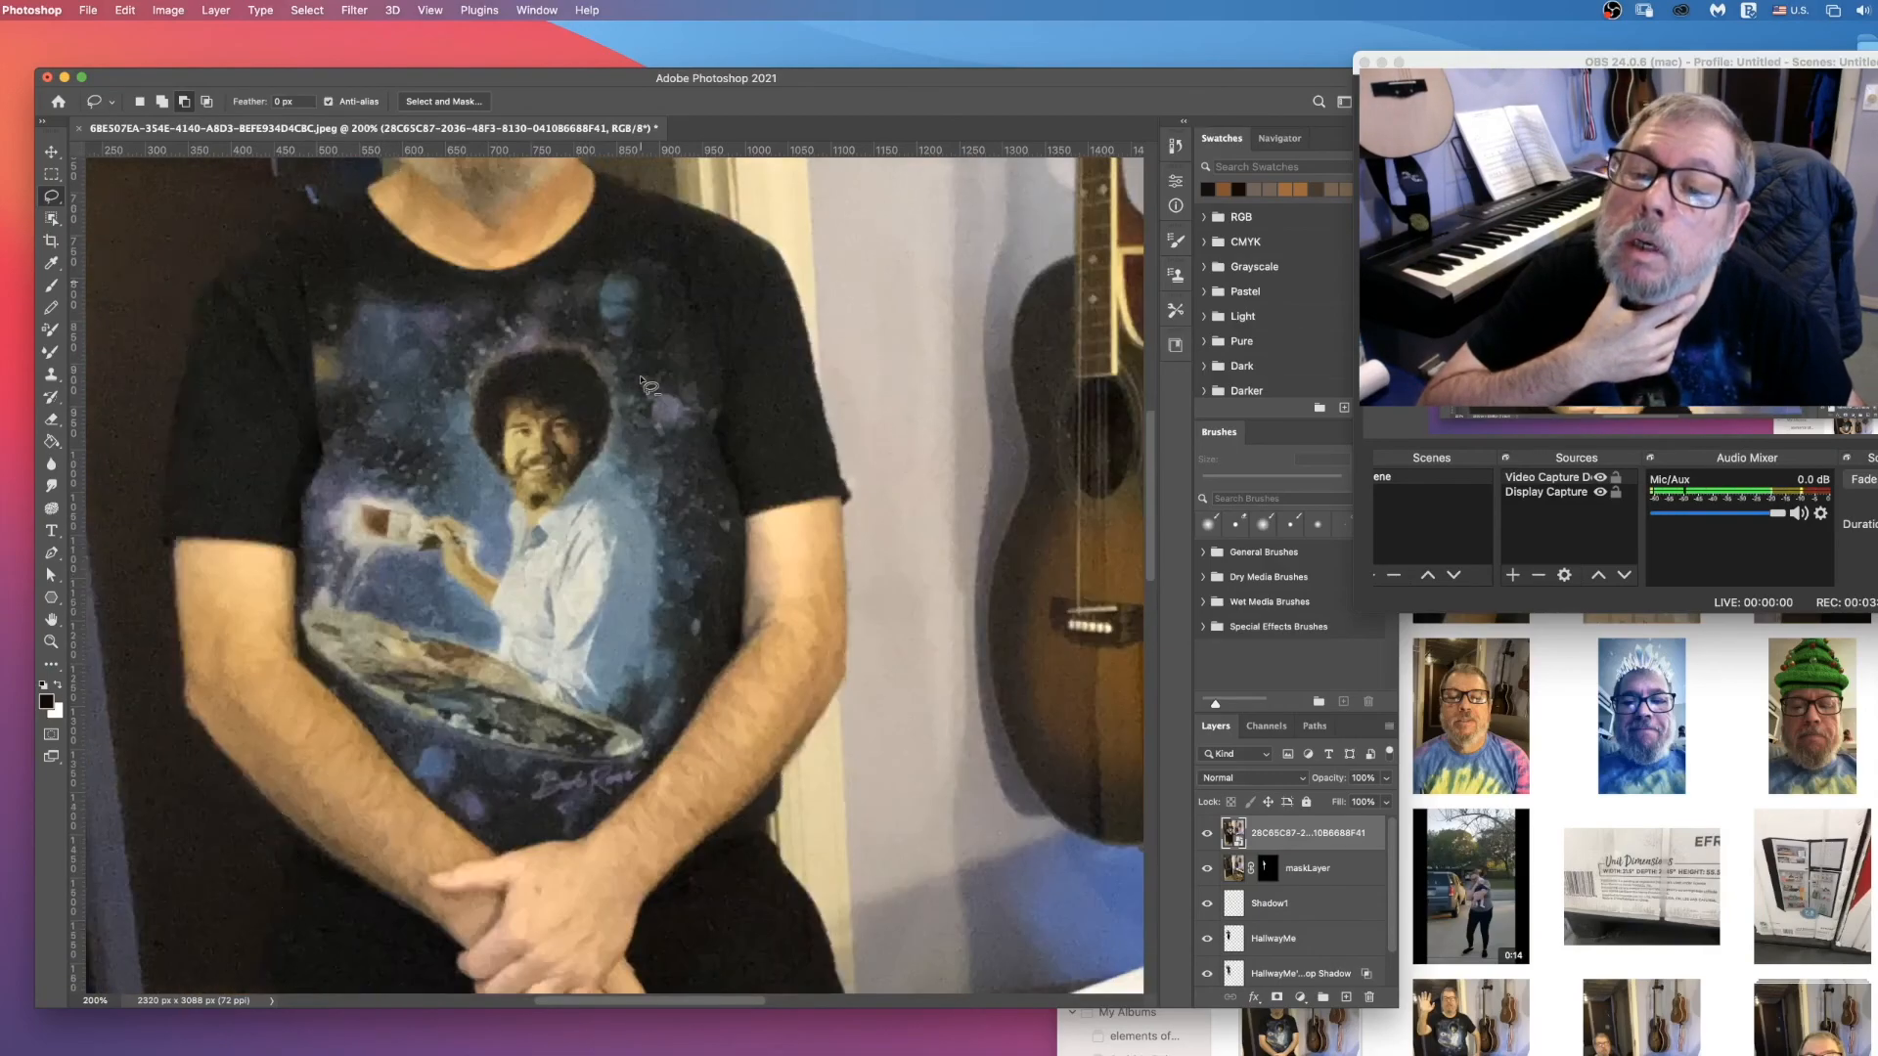
scroll(641, 380, down, 5)
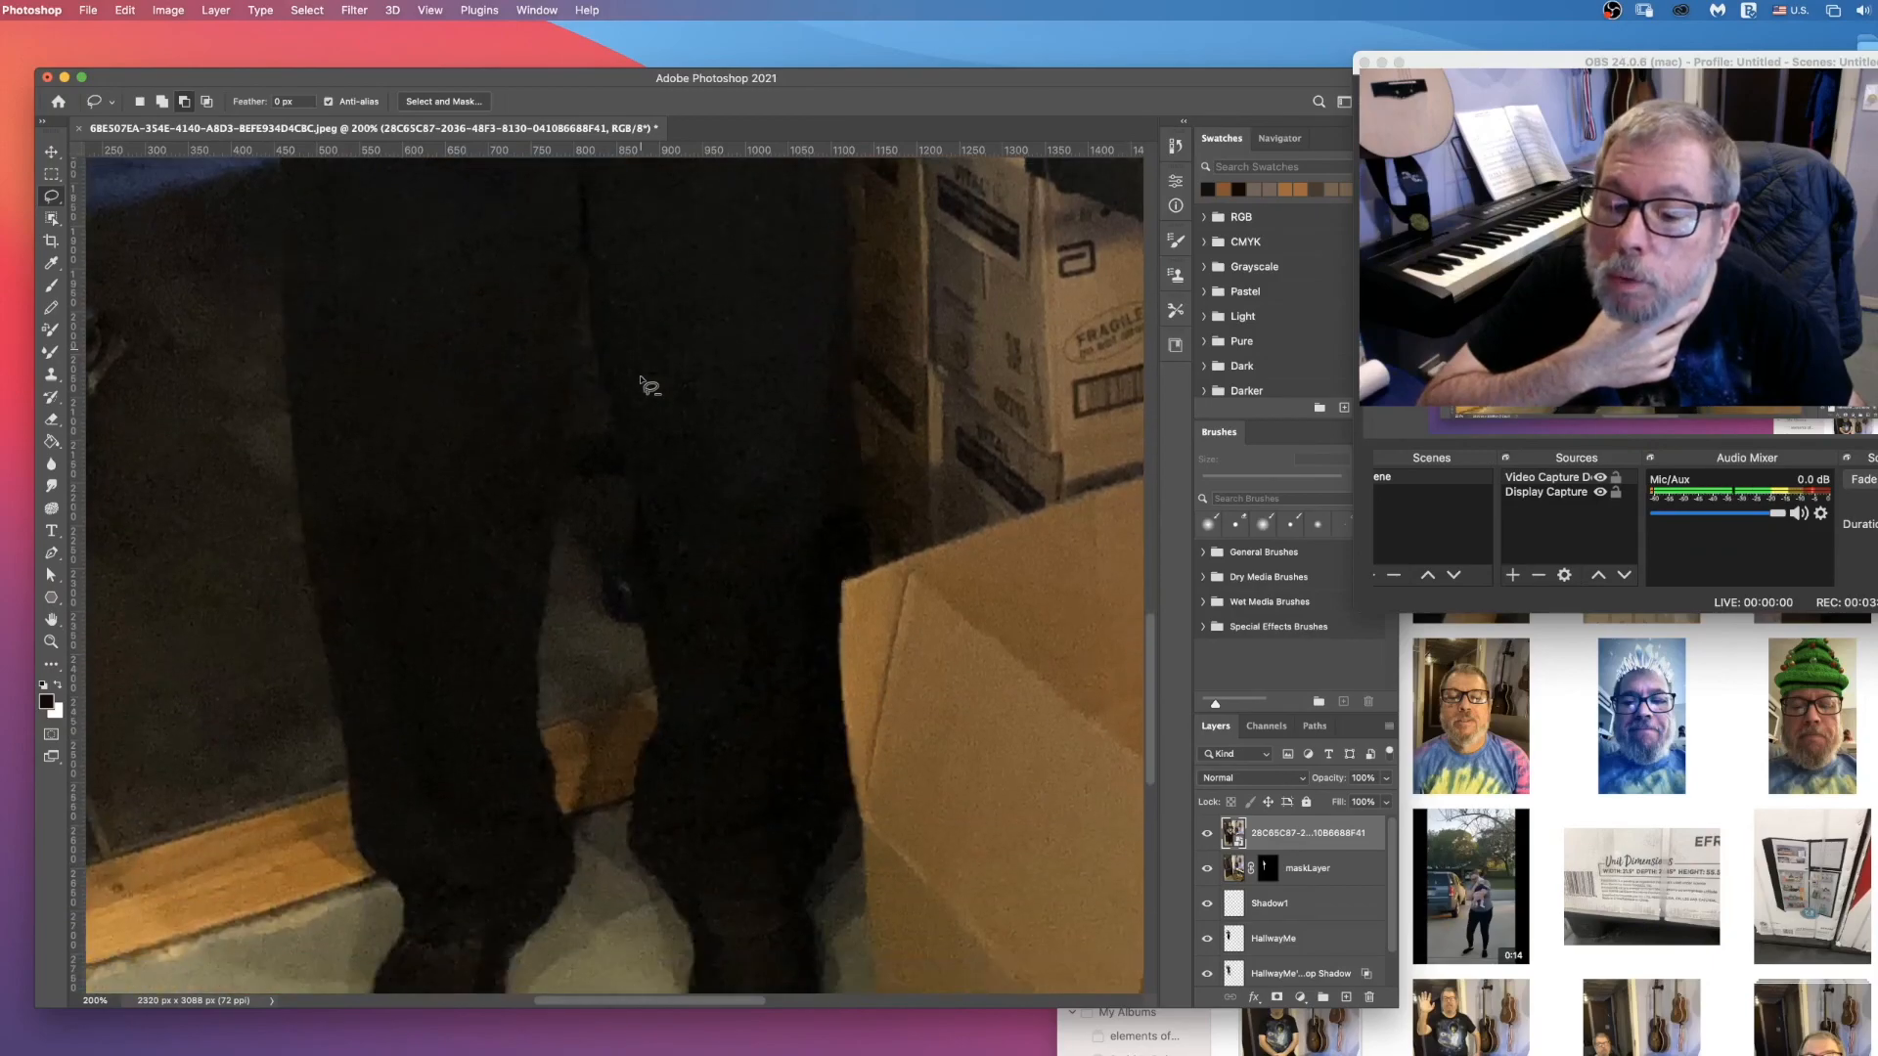
scroll(497, 861, down, 1)
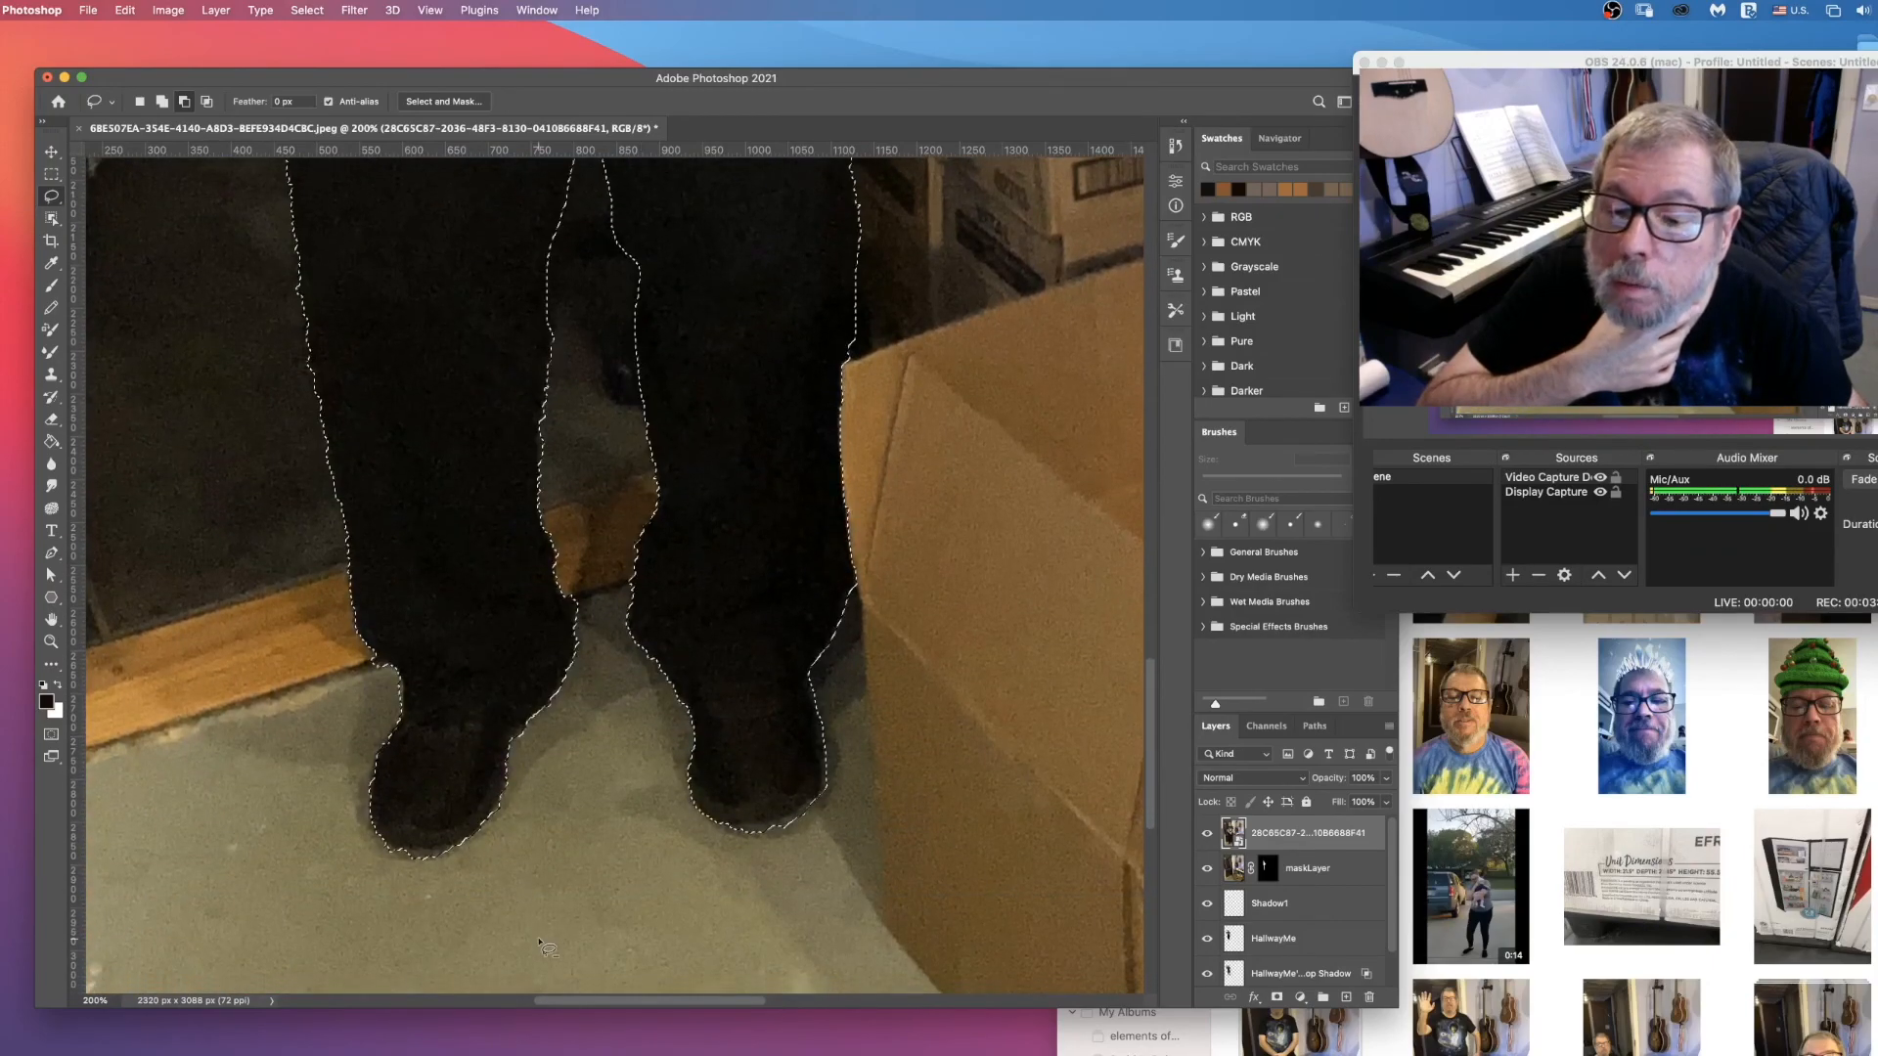
mouse_move(833, 794)
mouse_down()
mouse_move(719, 833)
mouse_move(787, 858)
mouse_up()
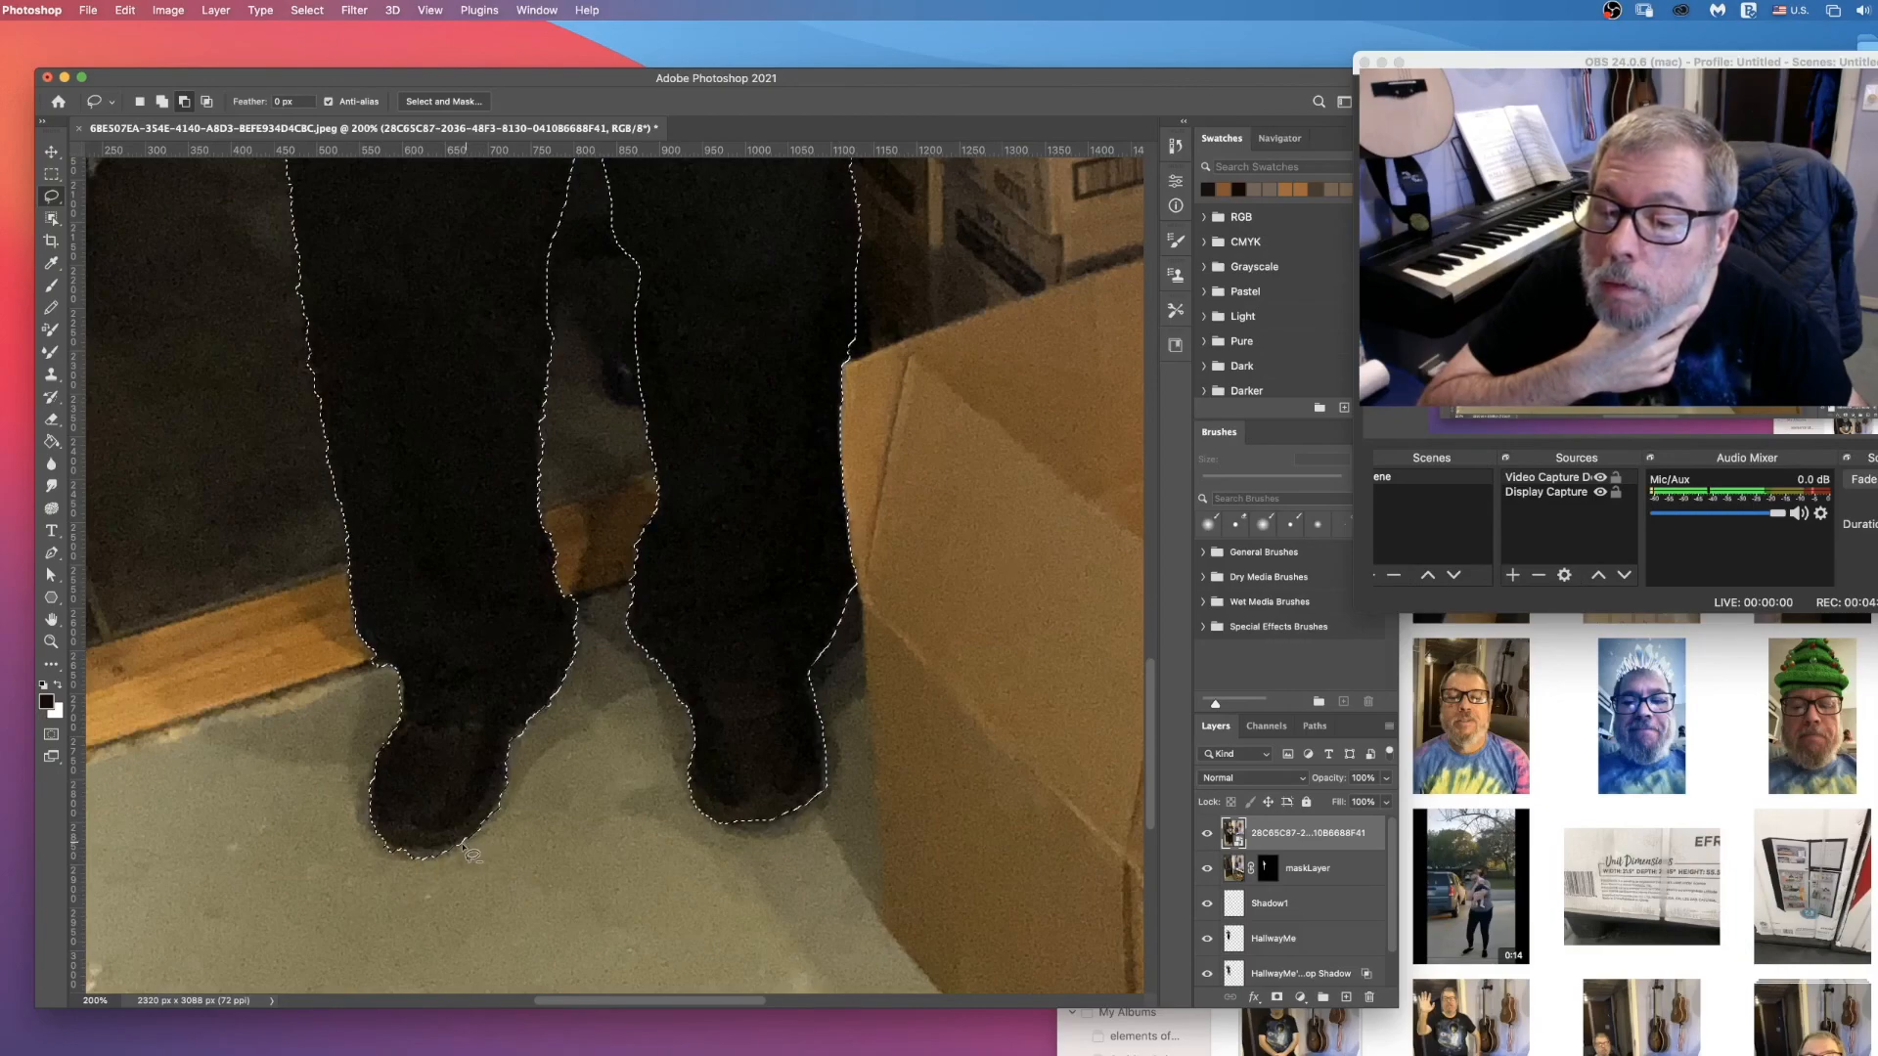
scroll(843, 877, up, 10)
key(super+0)
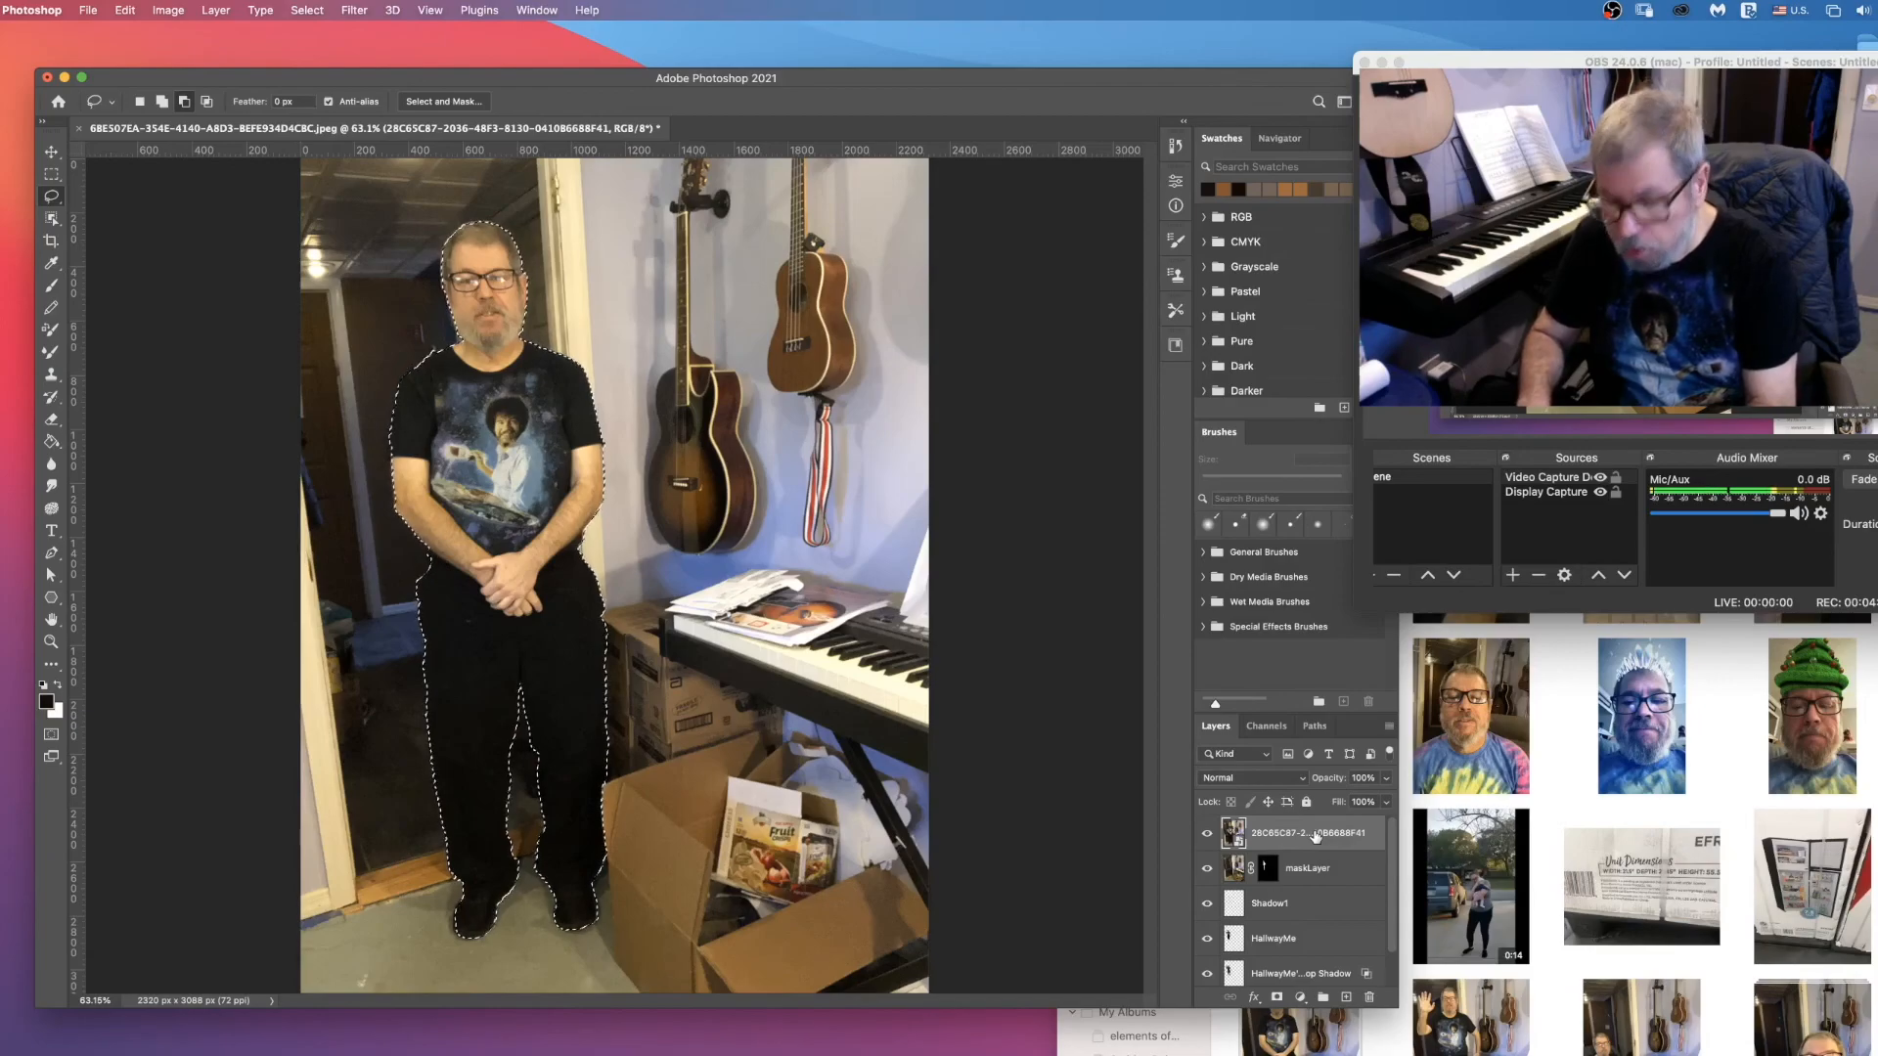
Step: Rasterize the placed photo layer and delete everything around the man by inverting the selection, leaving nothing selected
key(super+shift+i)
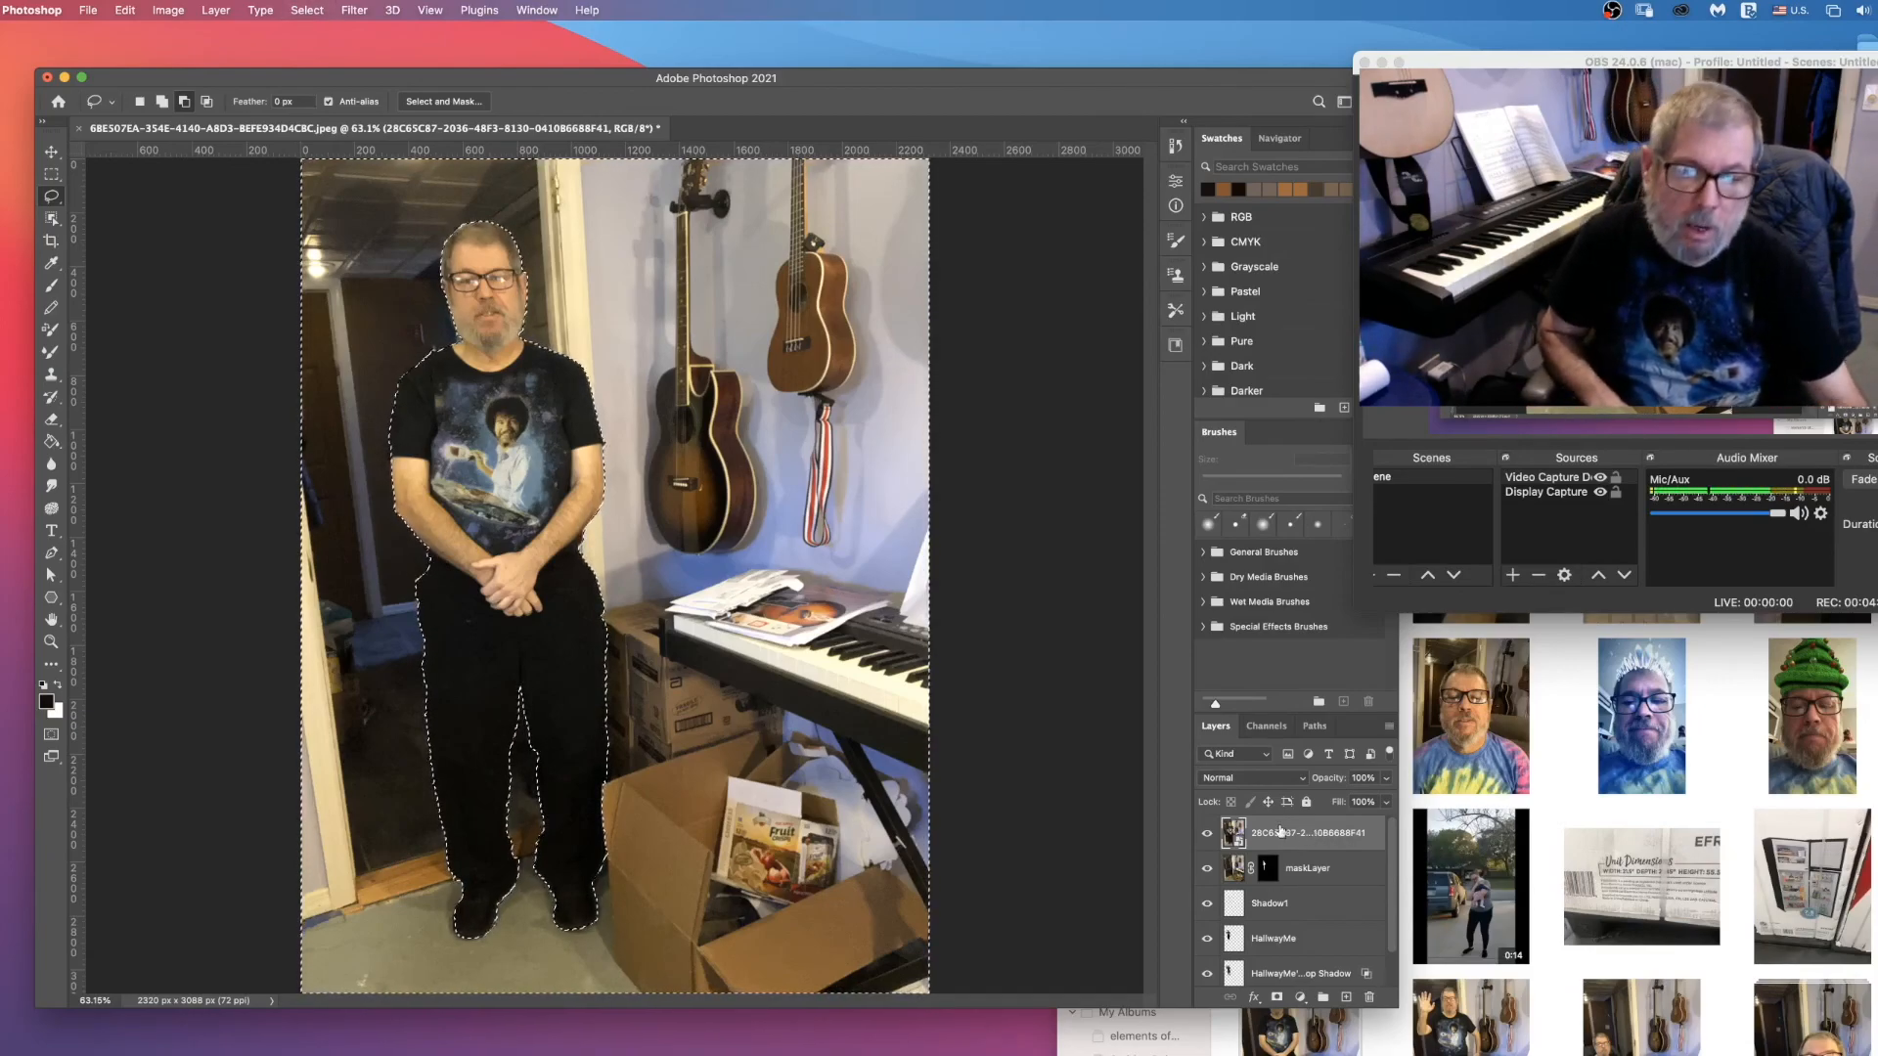
right_click(1333, 836)
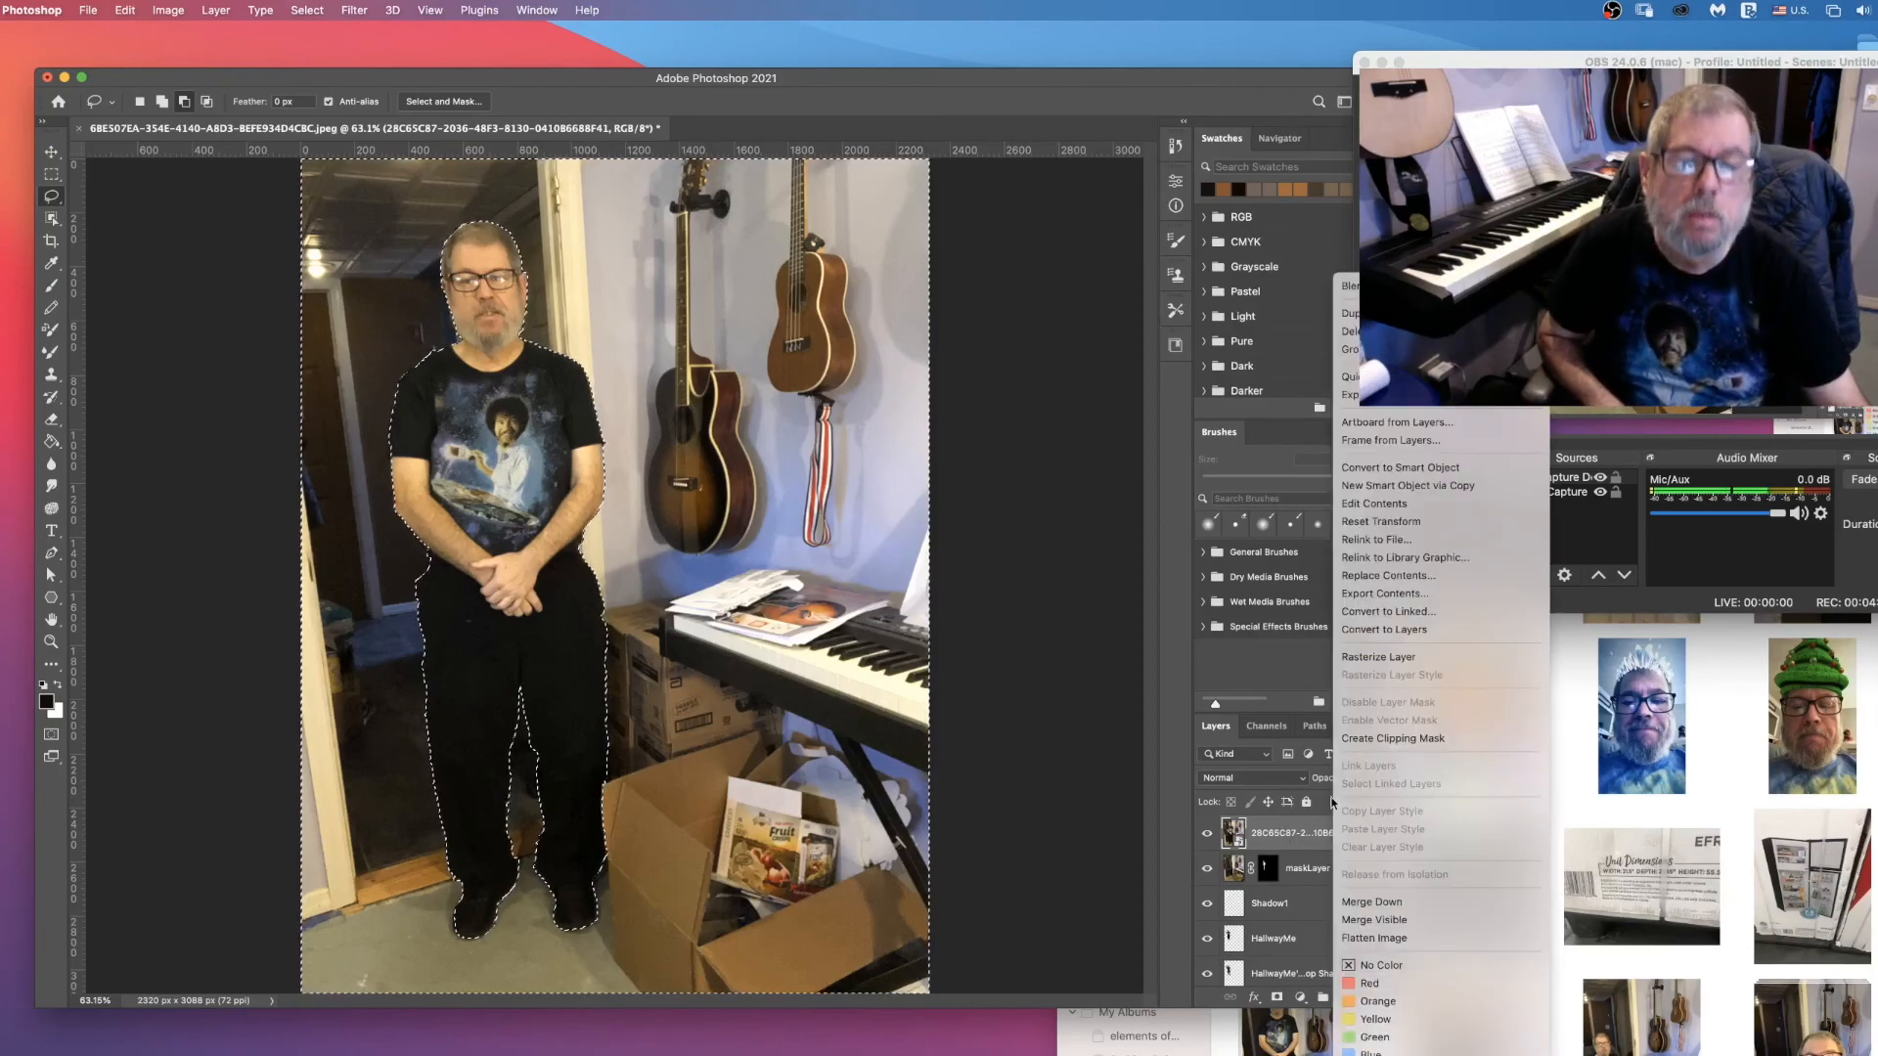
click(1365, 653)
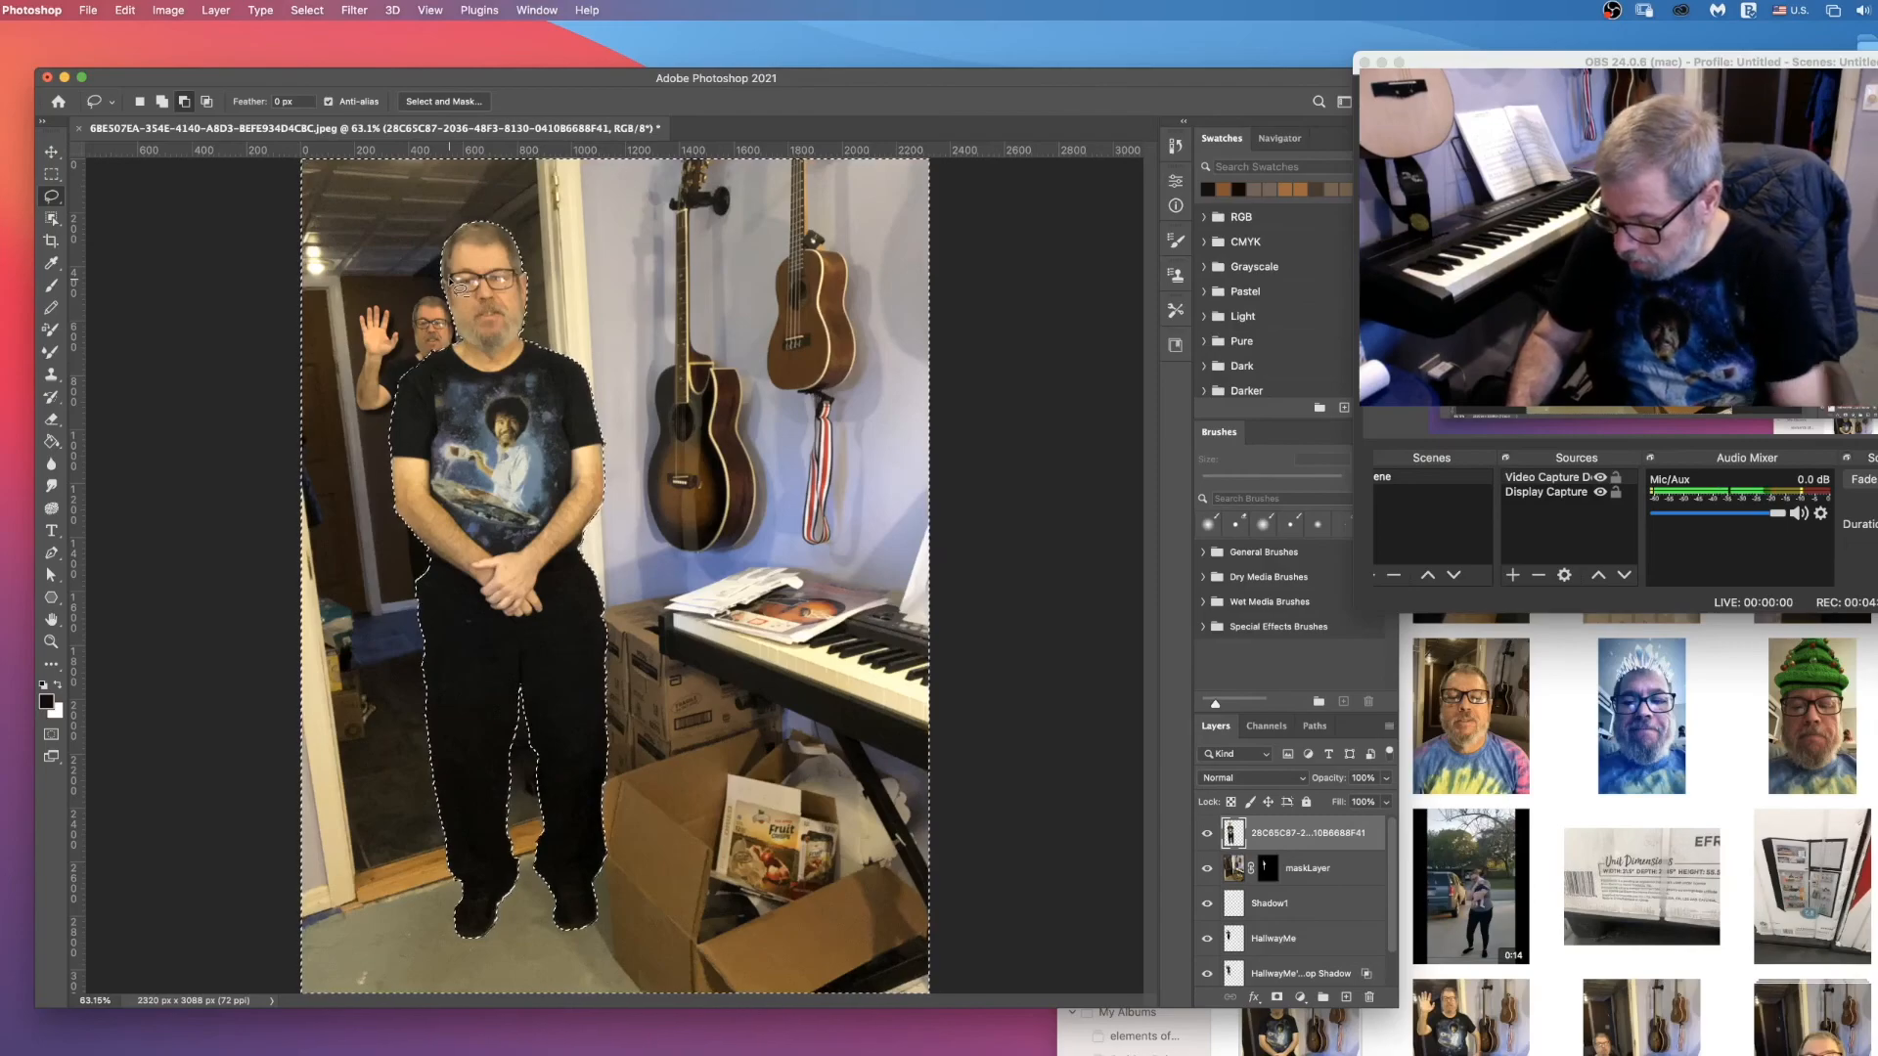
key(super+d)
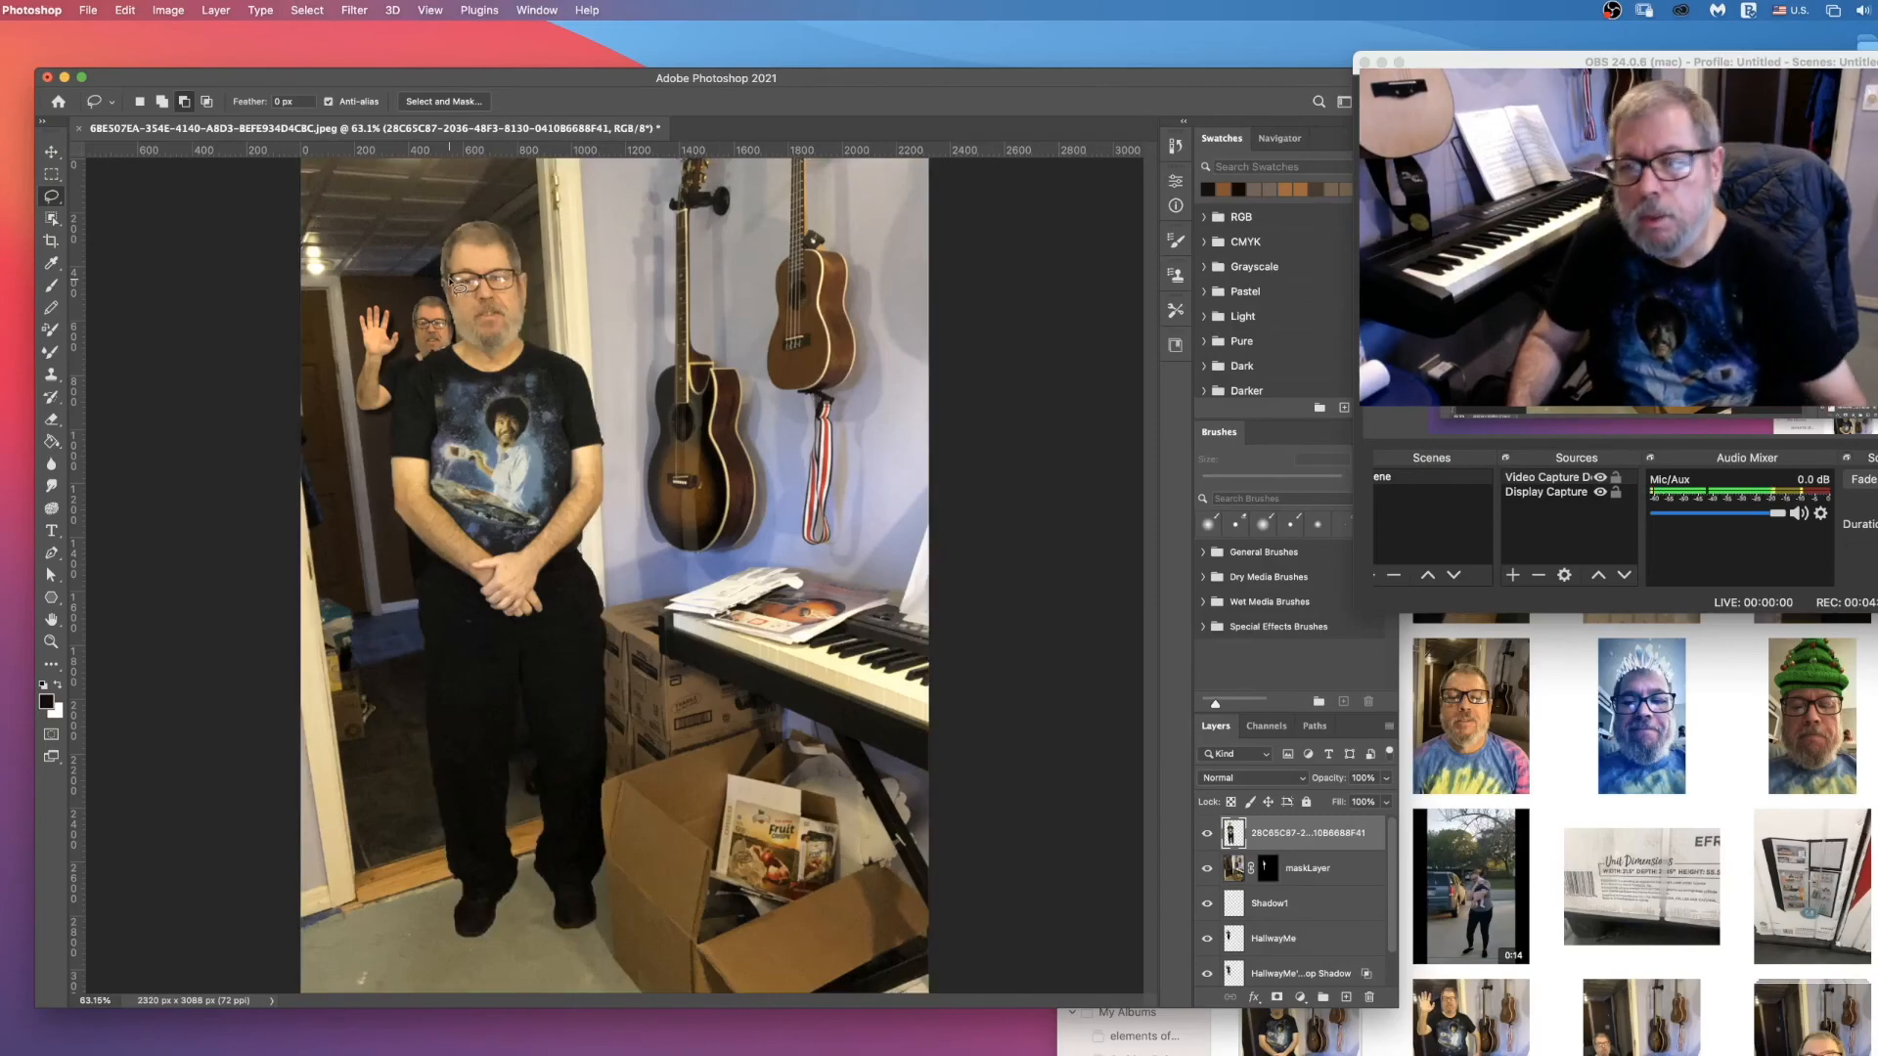
Step: Move the cut-out man out of the doorway to stand in front of the guitars, boxes and keyboard
key(v)
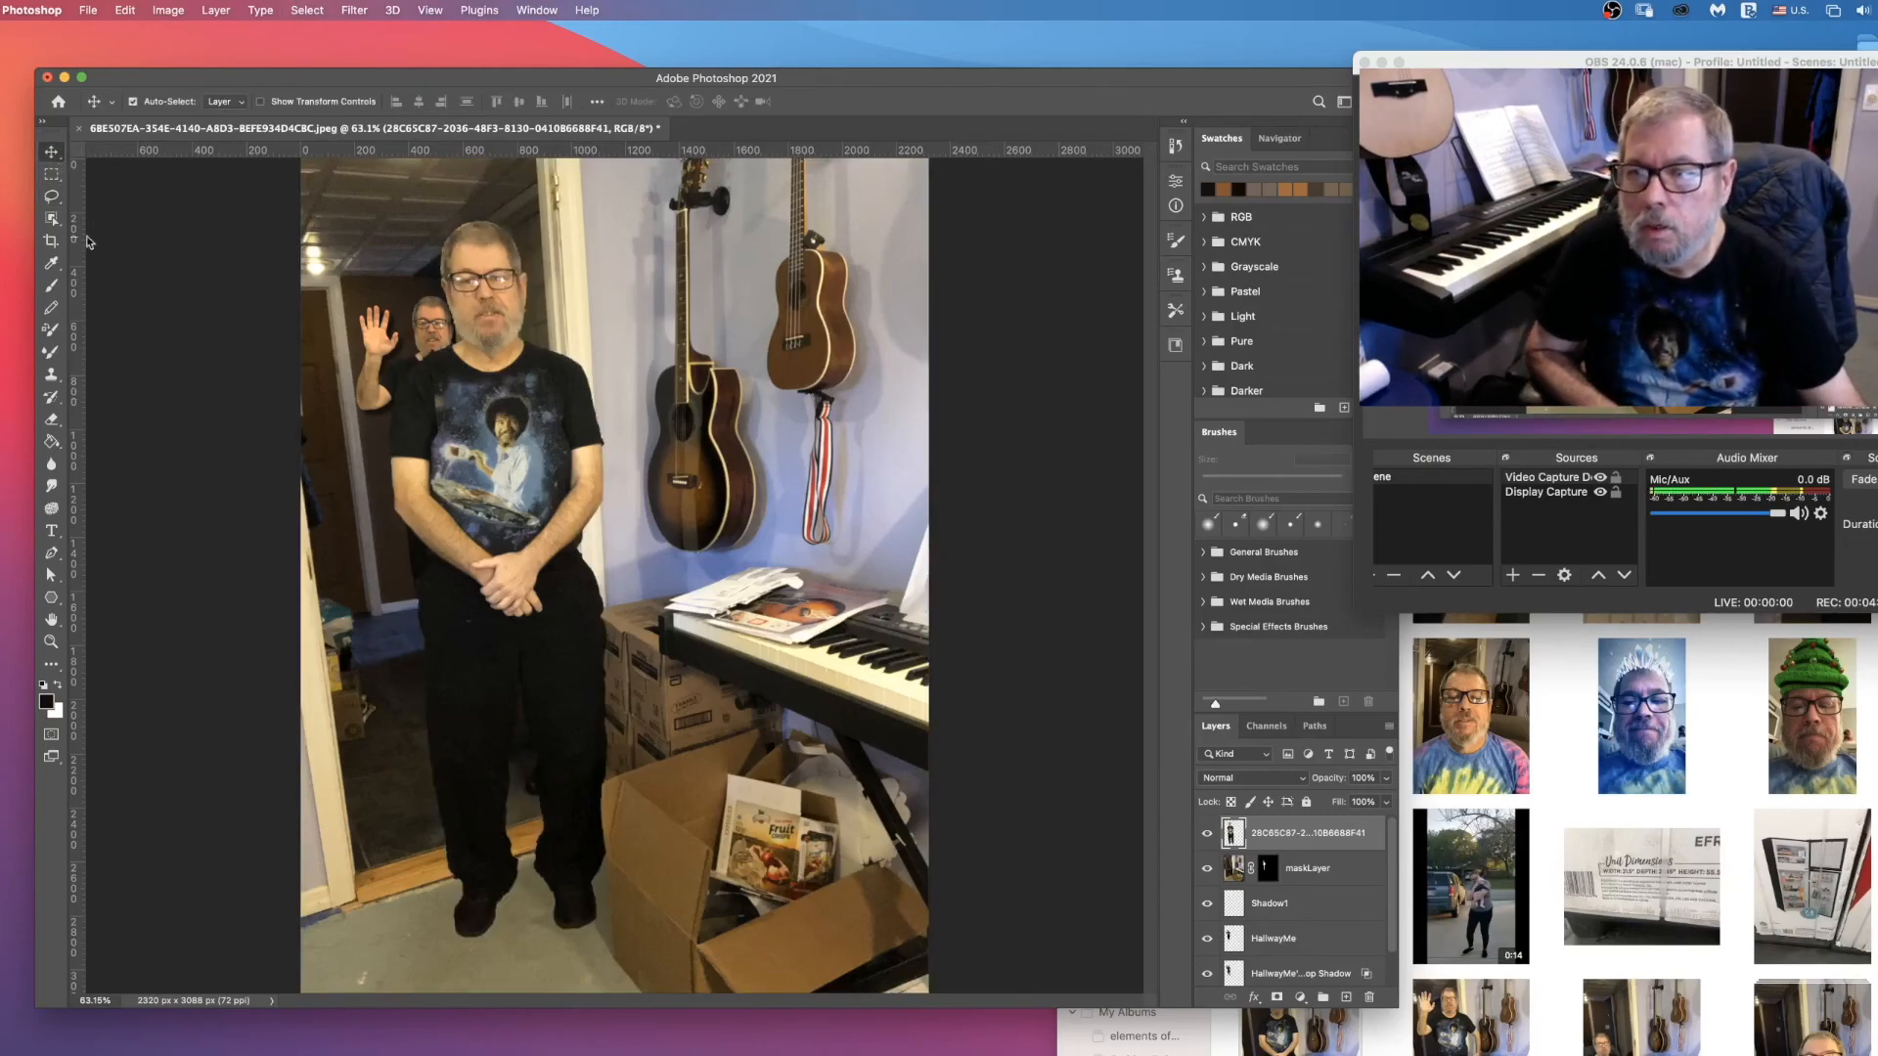
drag(502, 528, 644, 651)
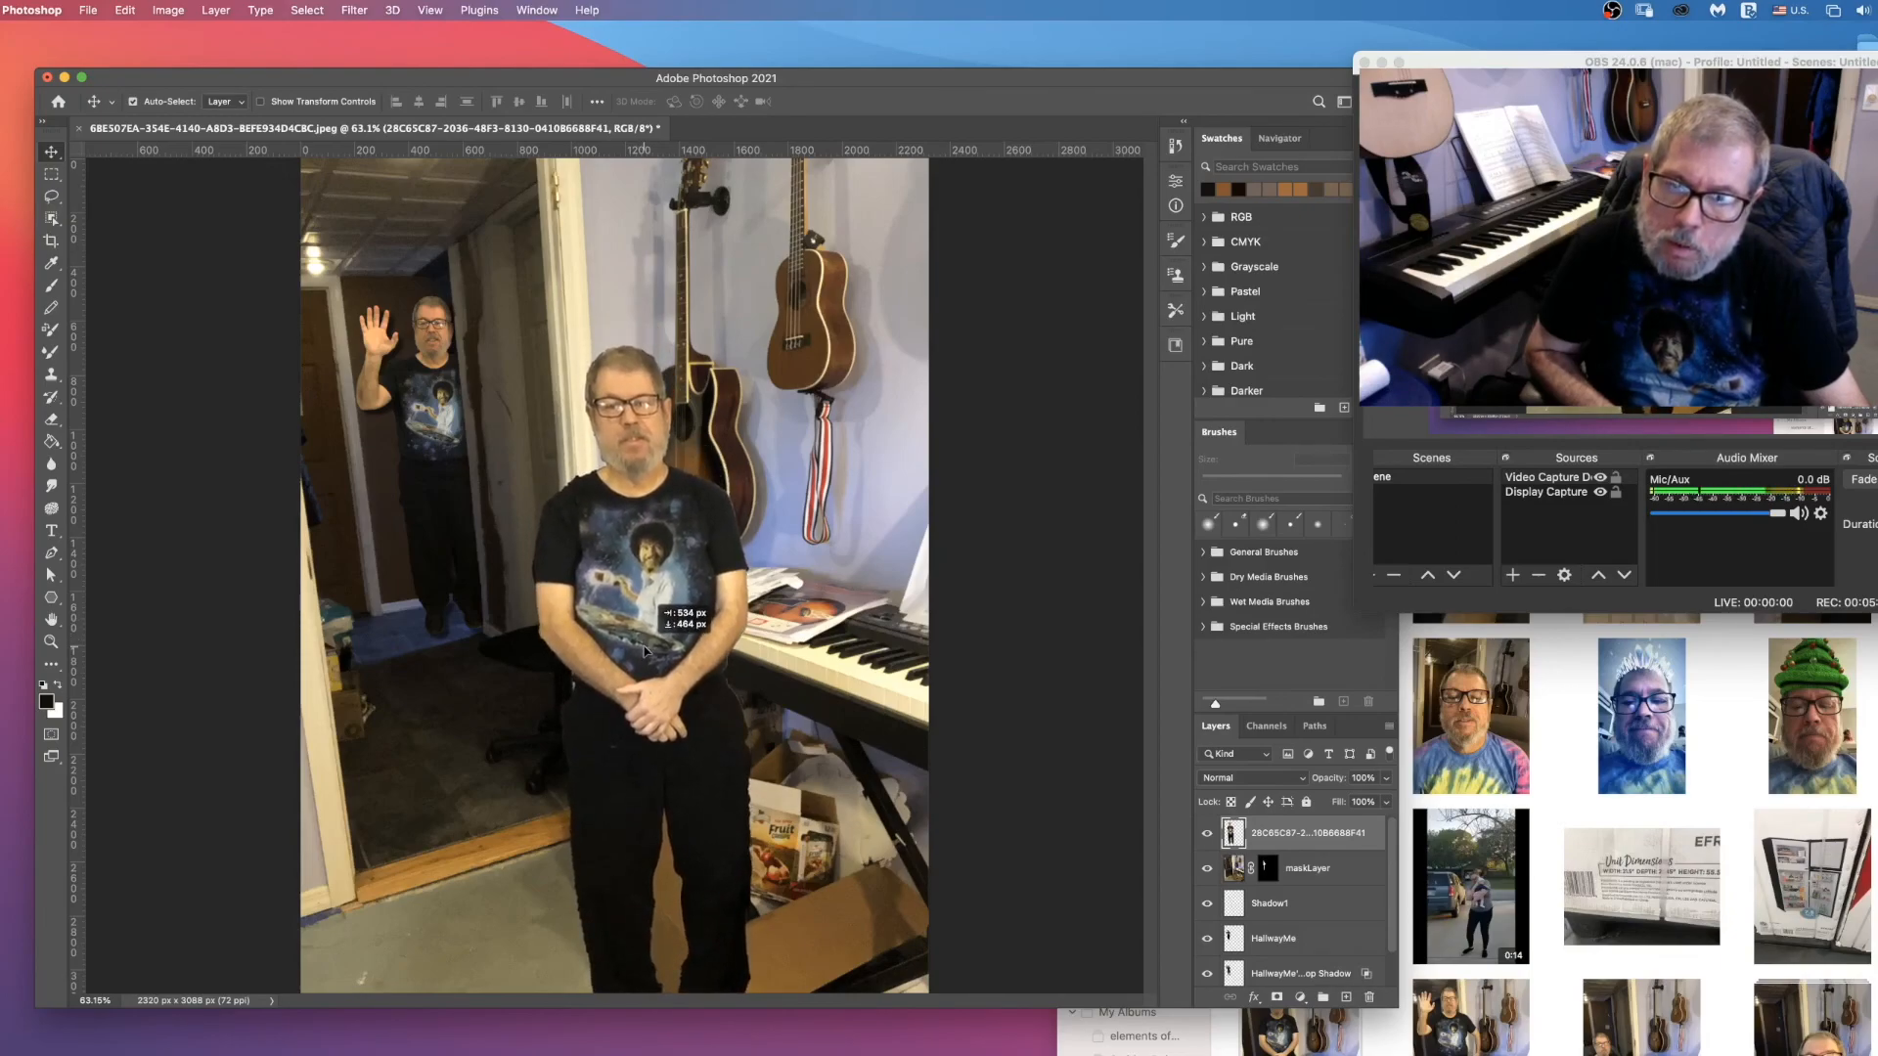
drag(644, 652, 725, 658)
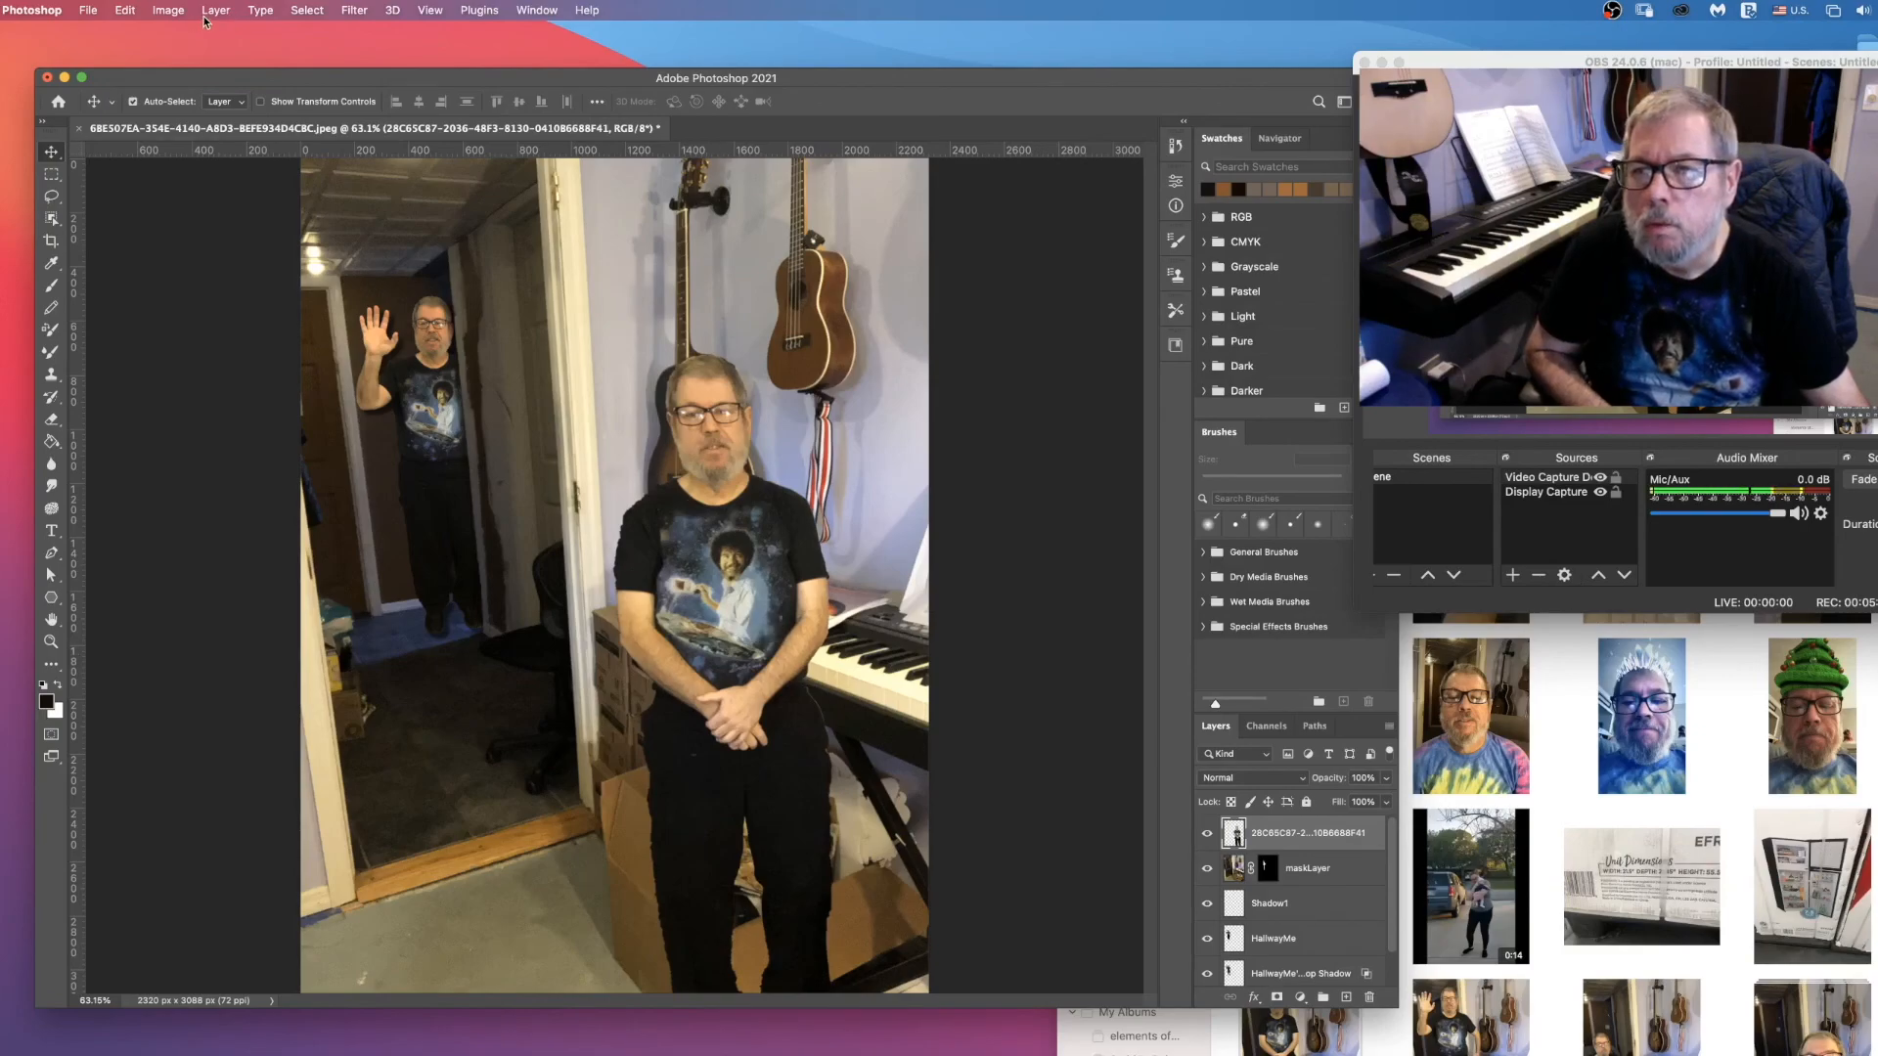
Step: Scale the foreground man proportionally to about 117% and shift him slightly toward the keyboard
click(124, 9)
mouse_move(253, 391)
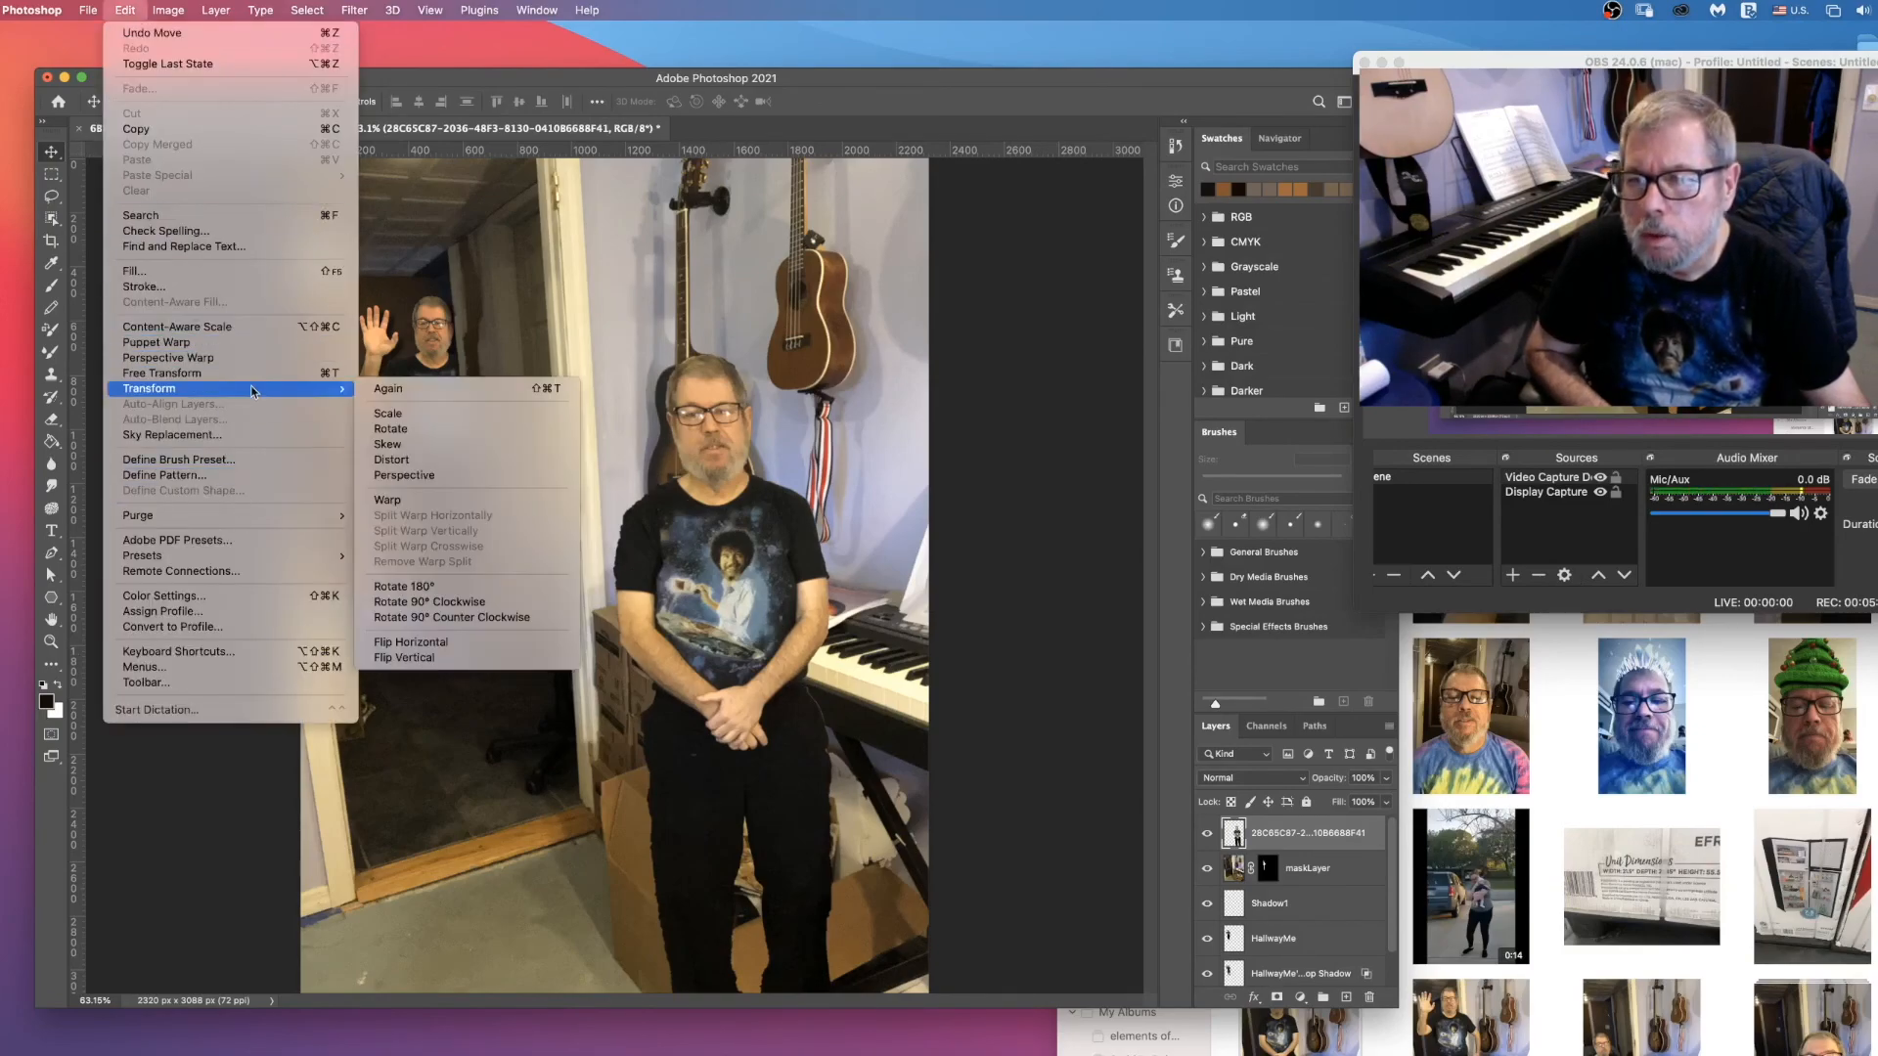
click(415, 414)
drag(832, 352, 906, 269)
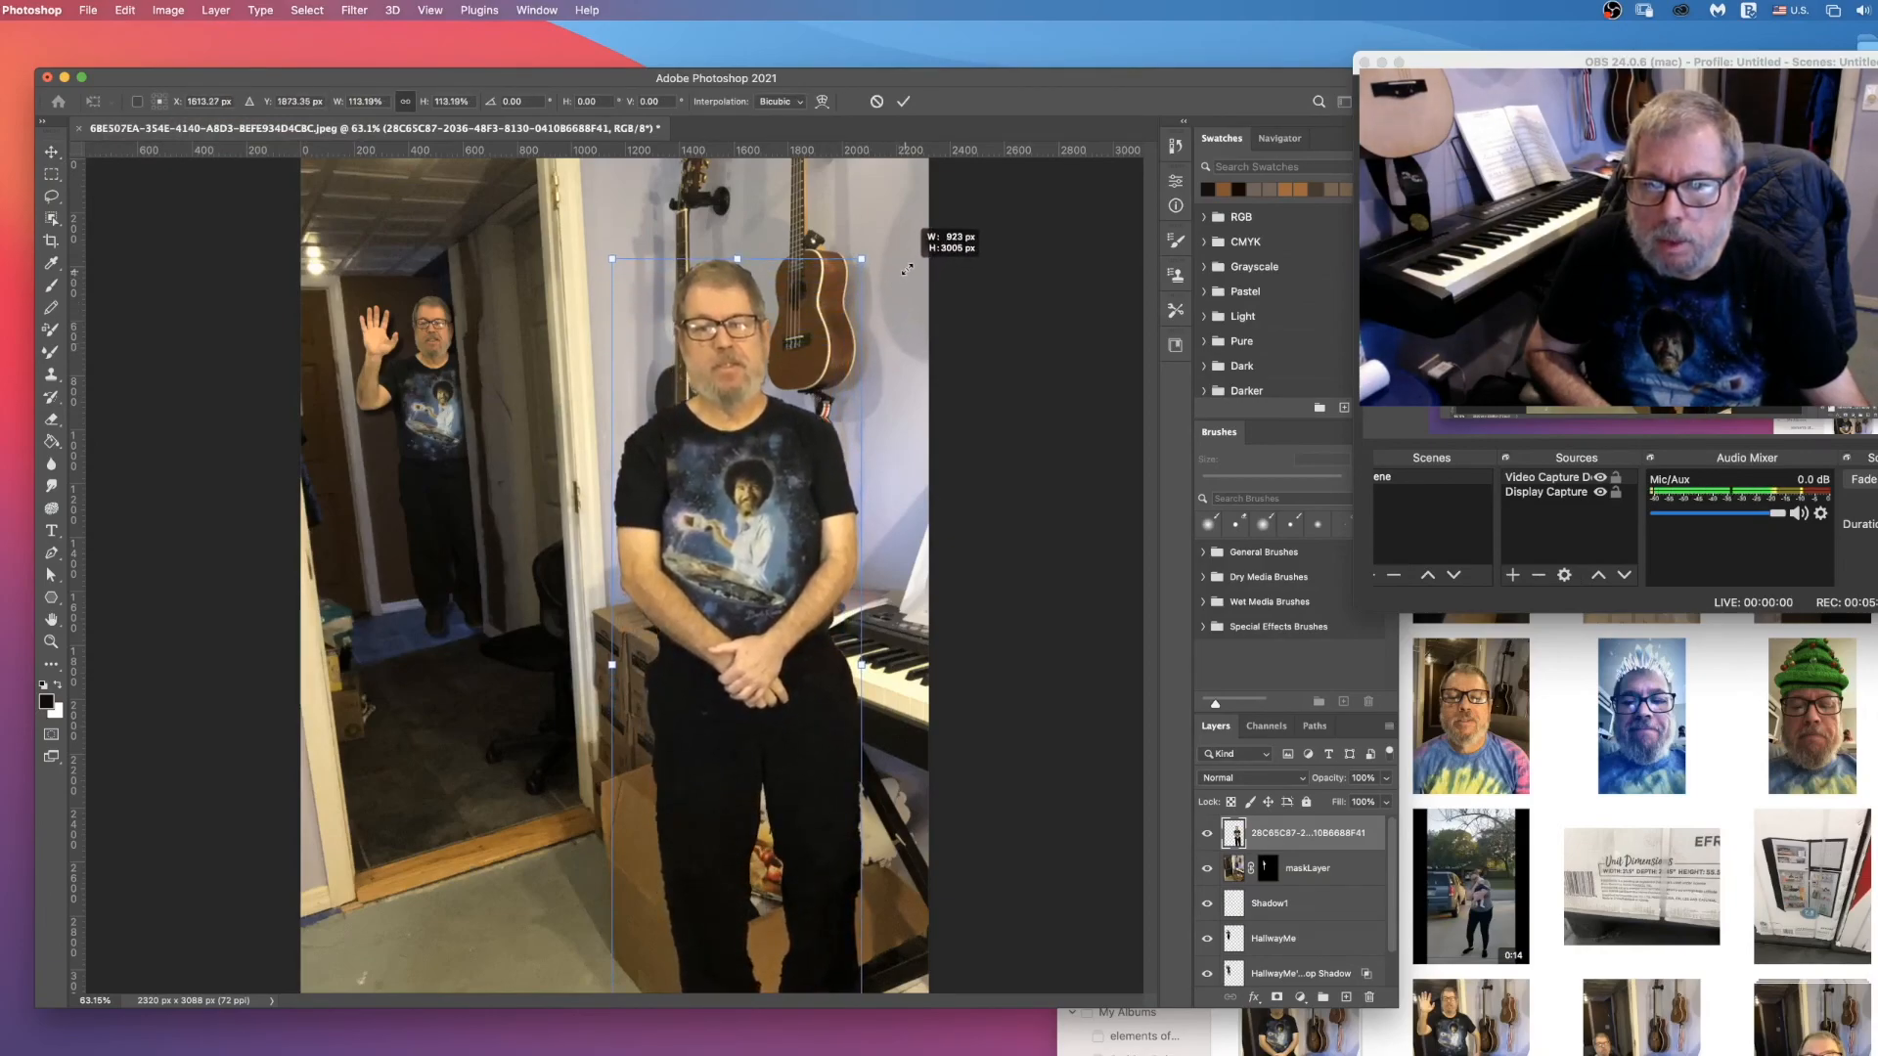
drag(908, 267, 913, 257)
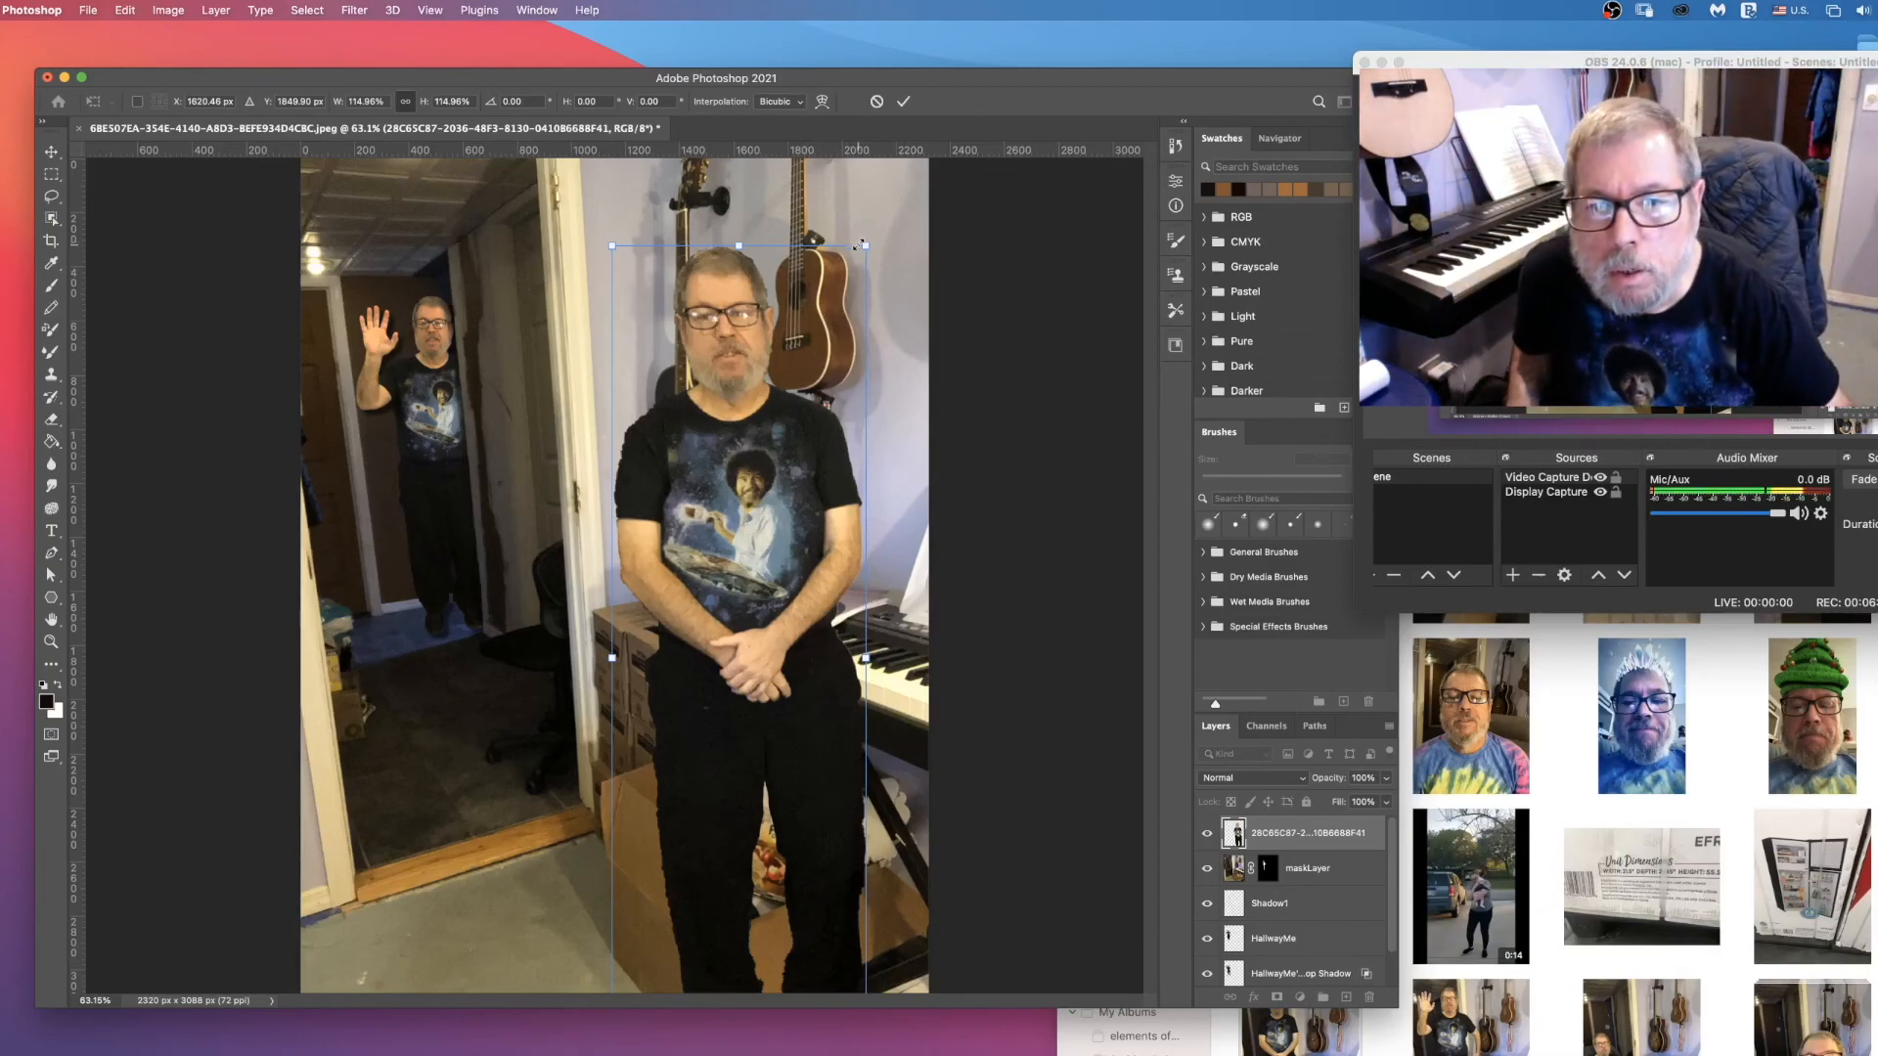
drag(866, 245, 876, 237)
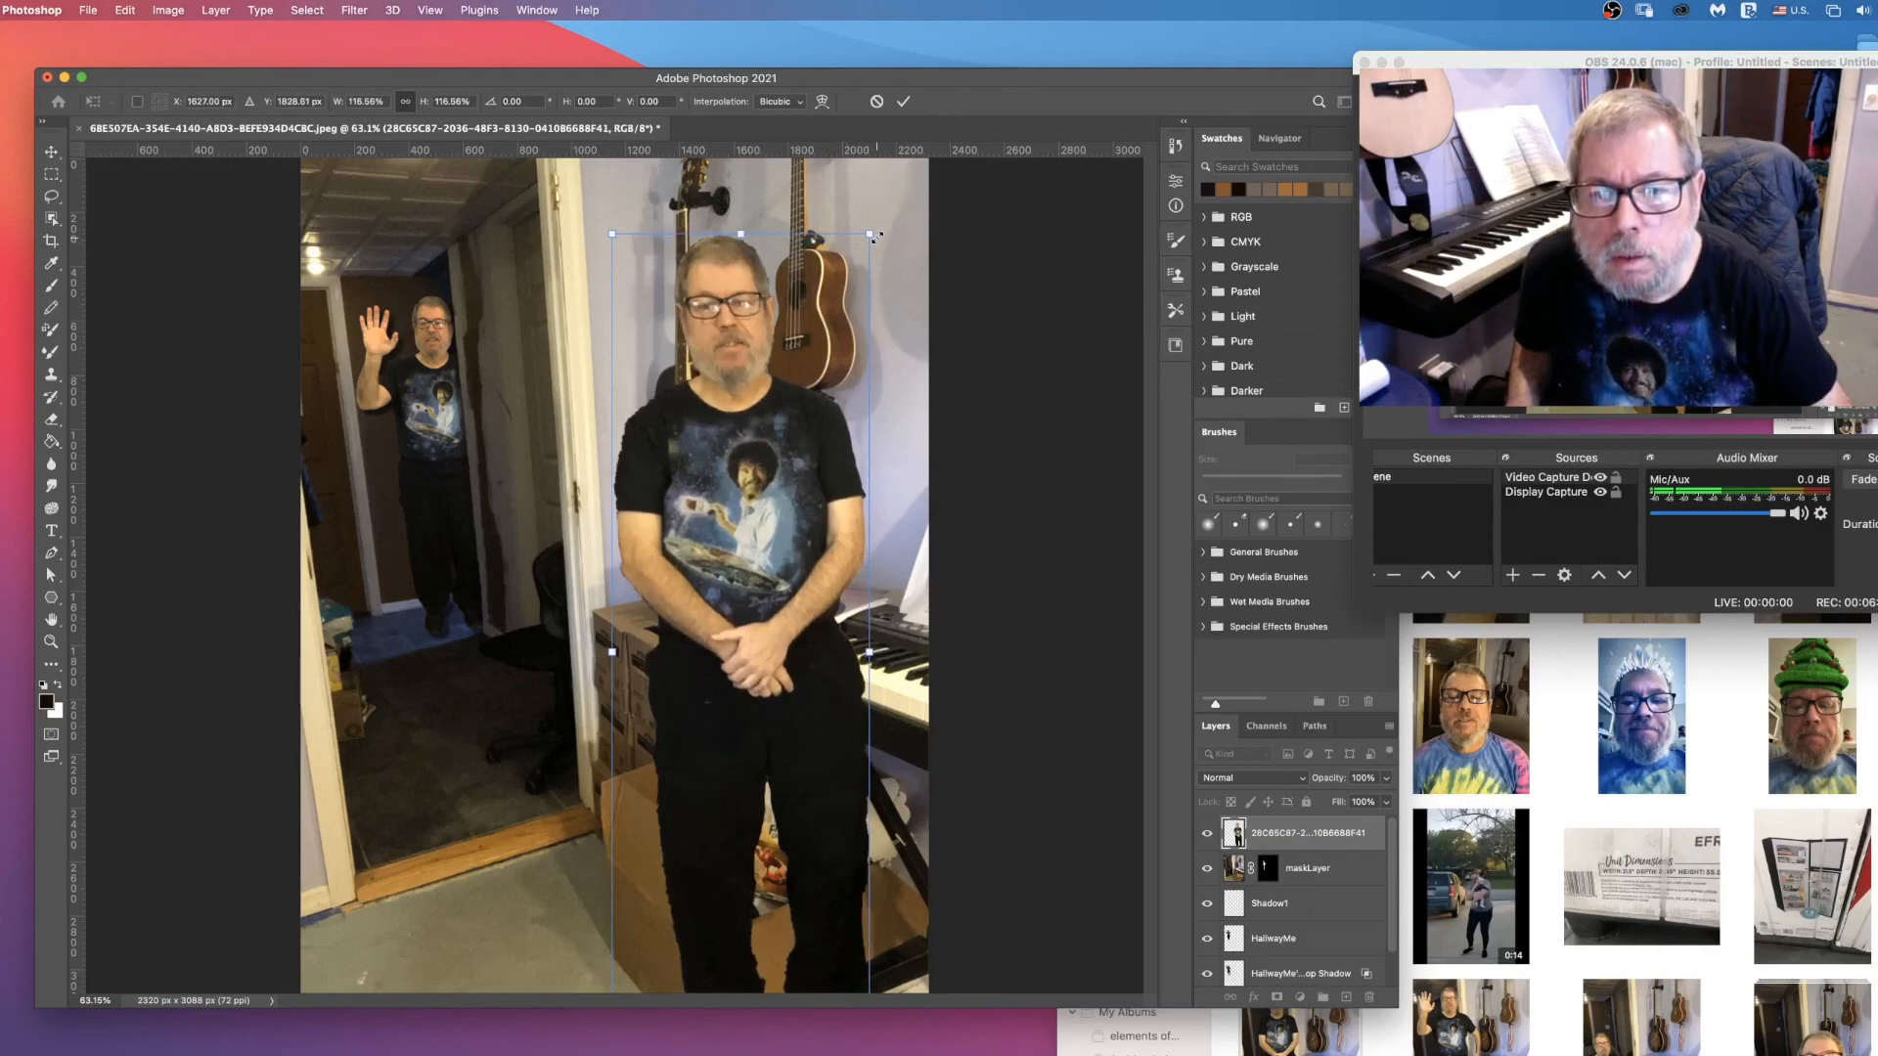
drag(734, 595, 740, 596)
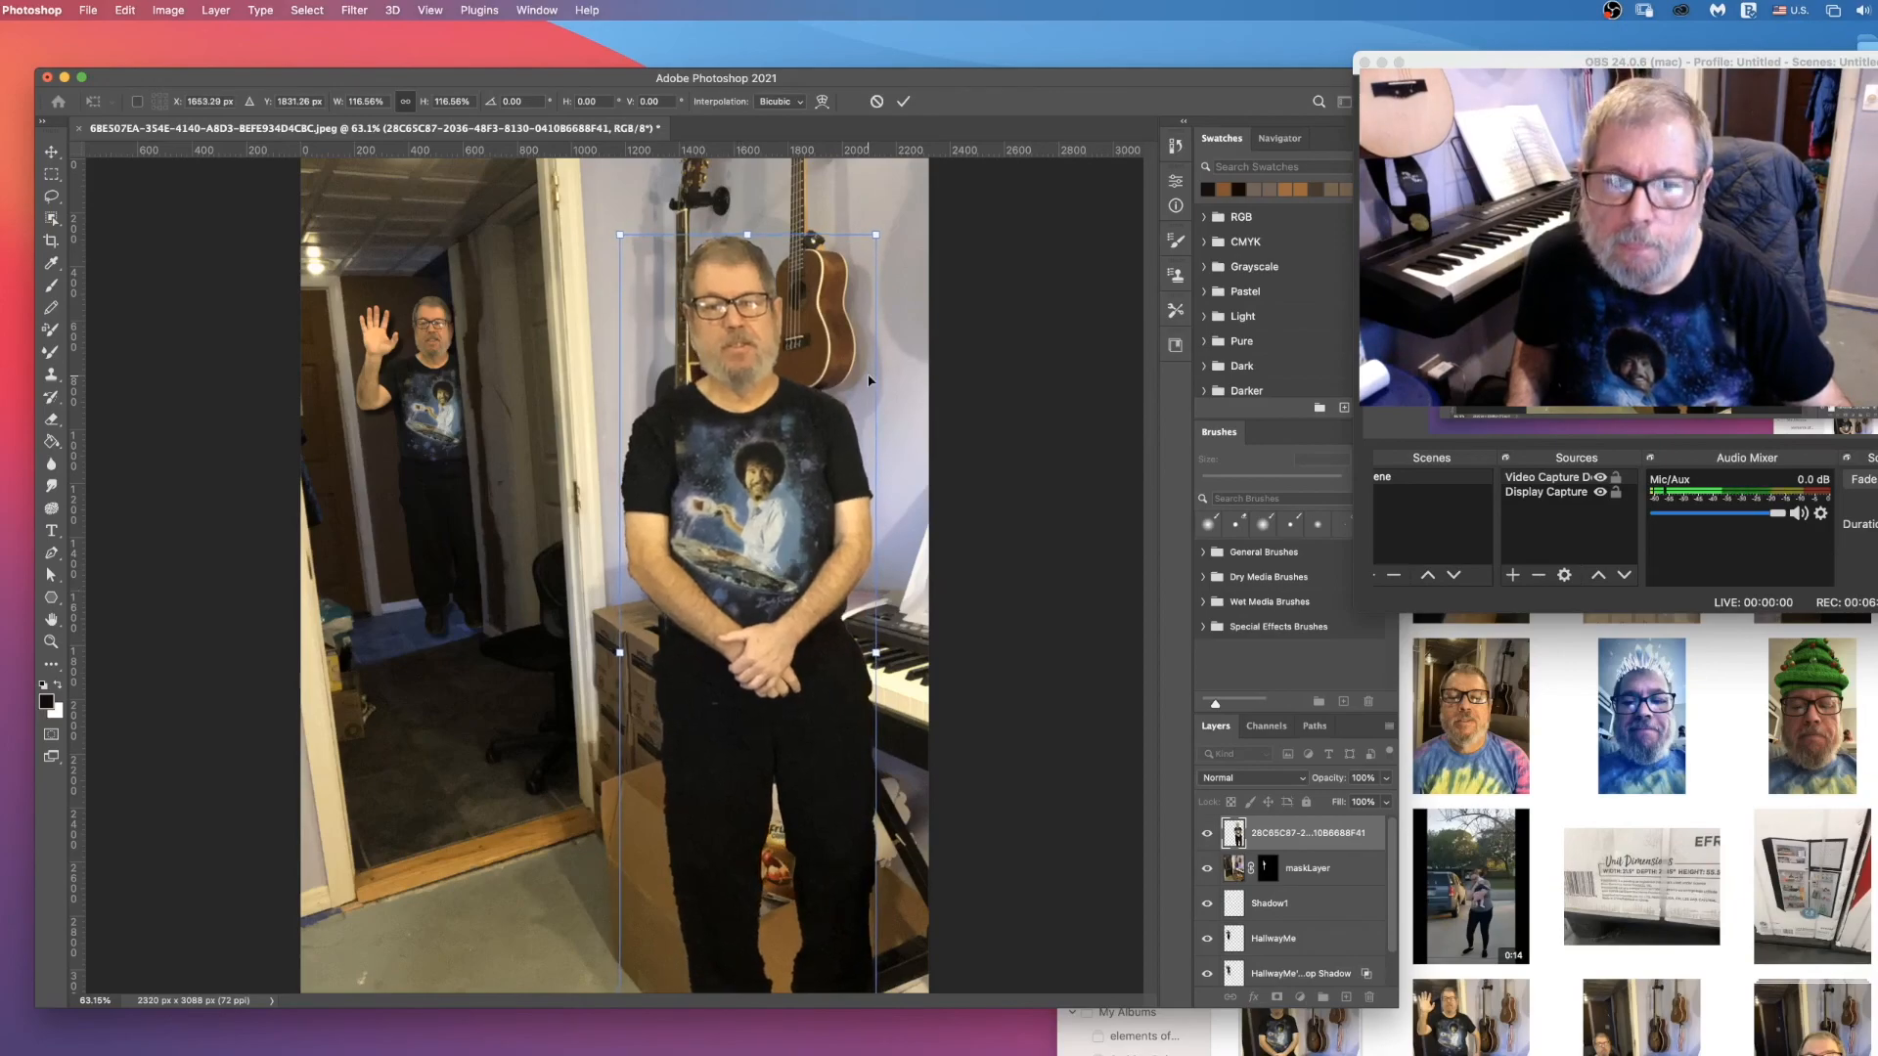
click(903, 104)
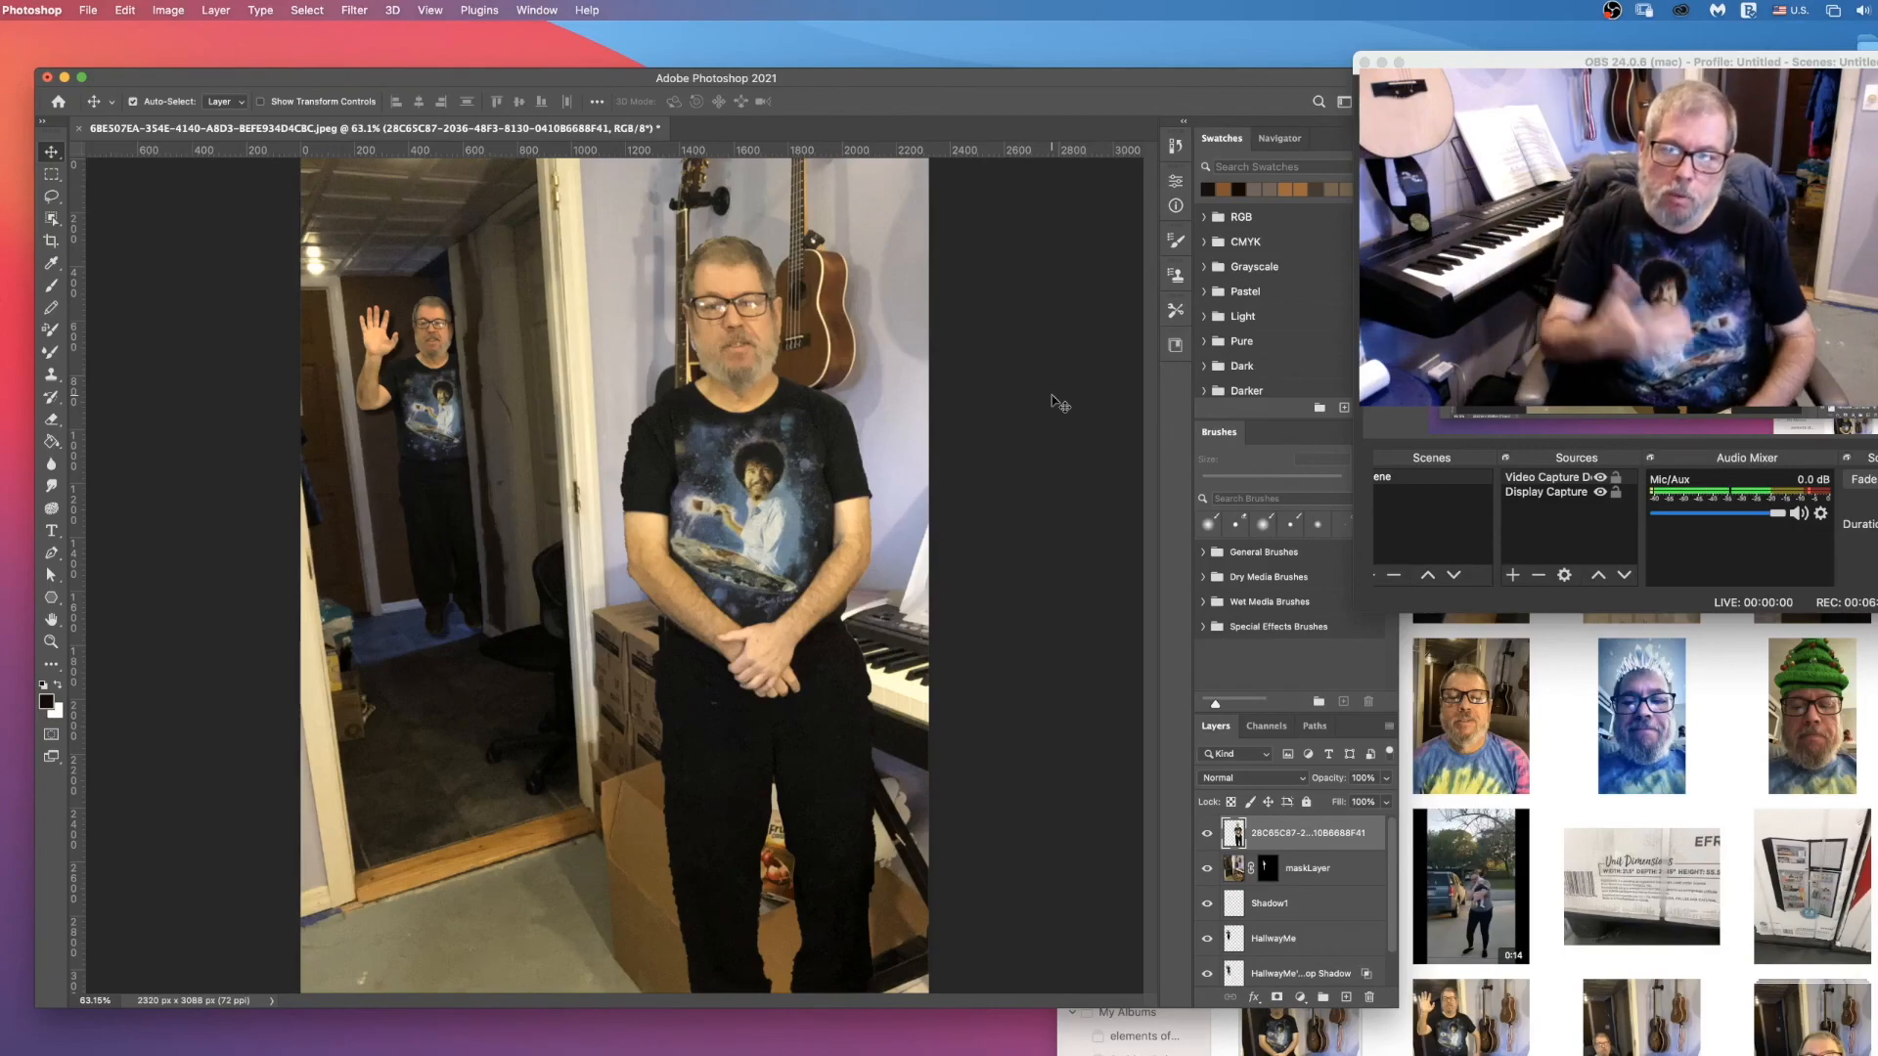
Step: Defringe the edges of the foreground man's layer with a width of 1 pixel
click(215, 10)
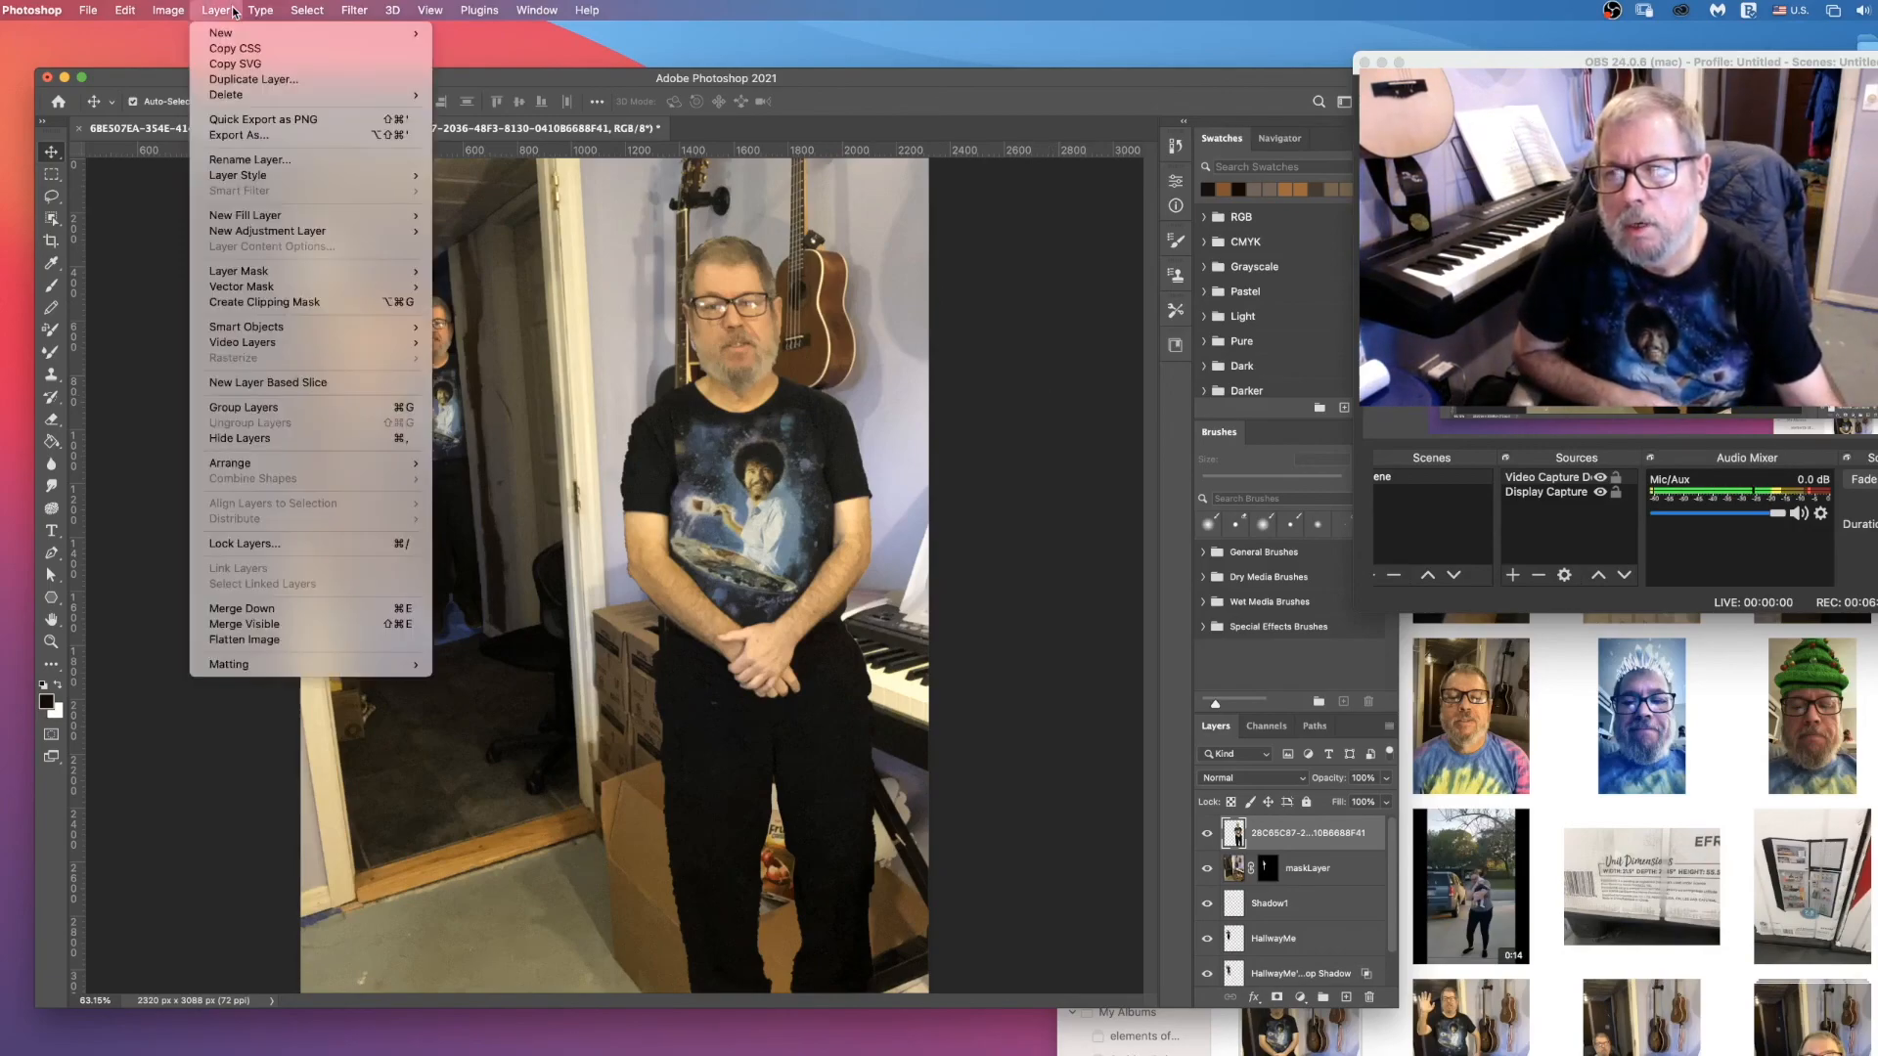
mouse_move(282, 285)
mouse_move(313, 667)
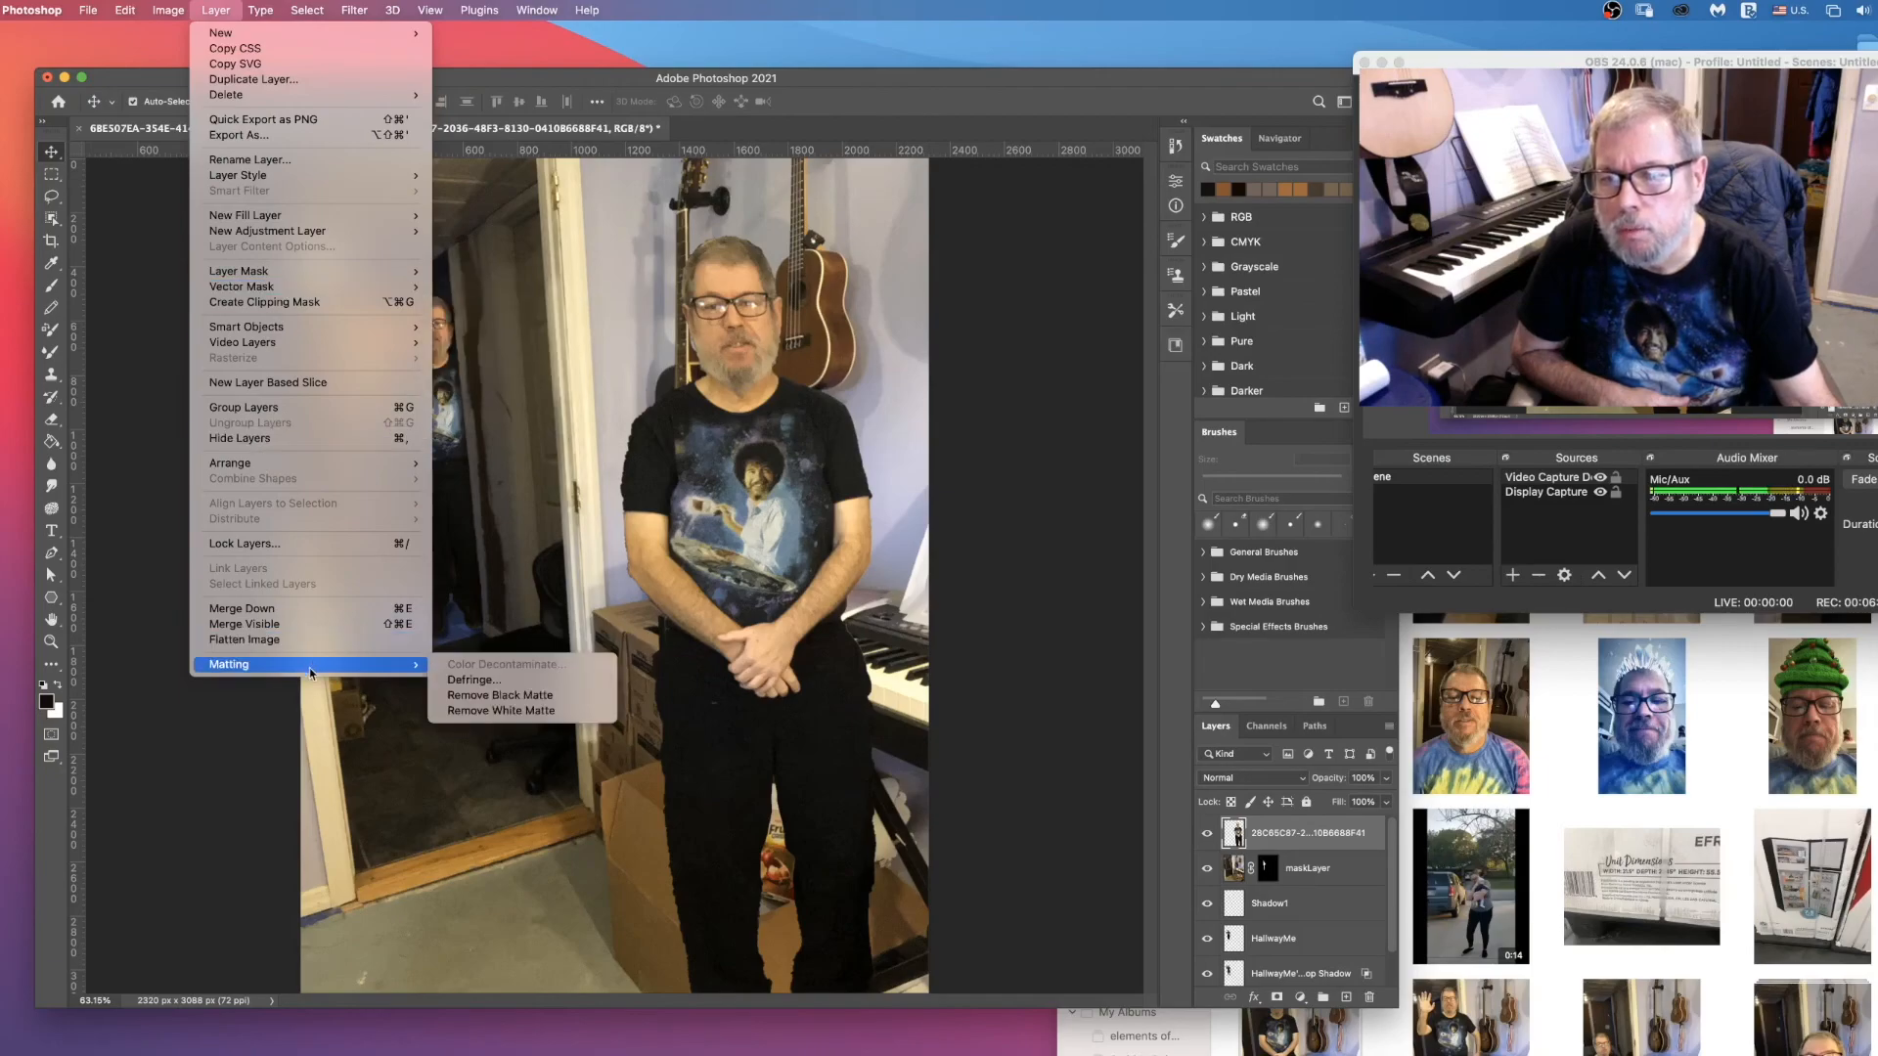
click(544, 682)
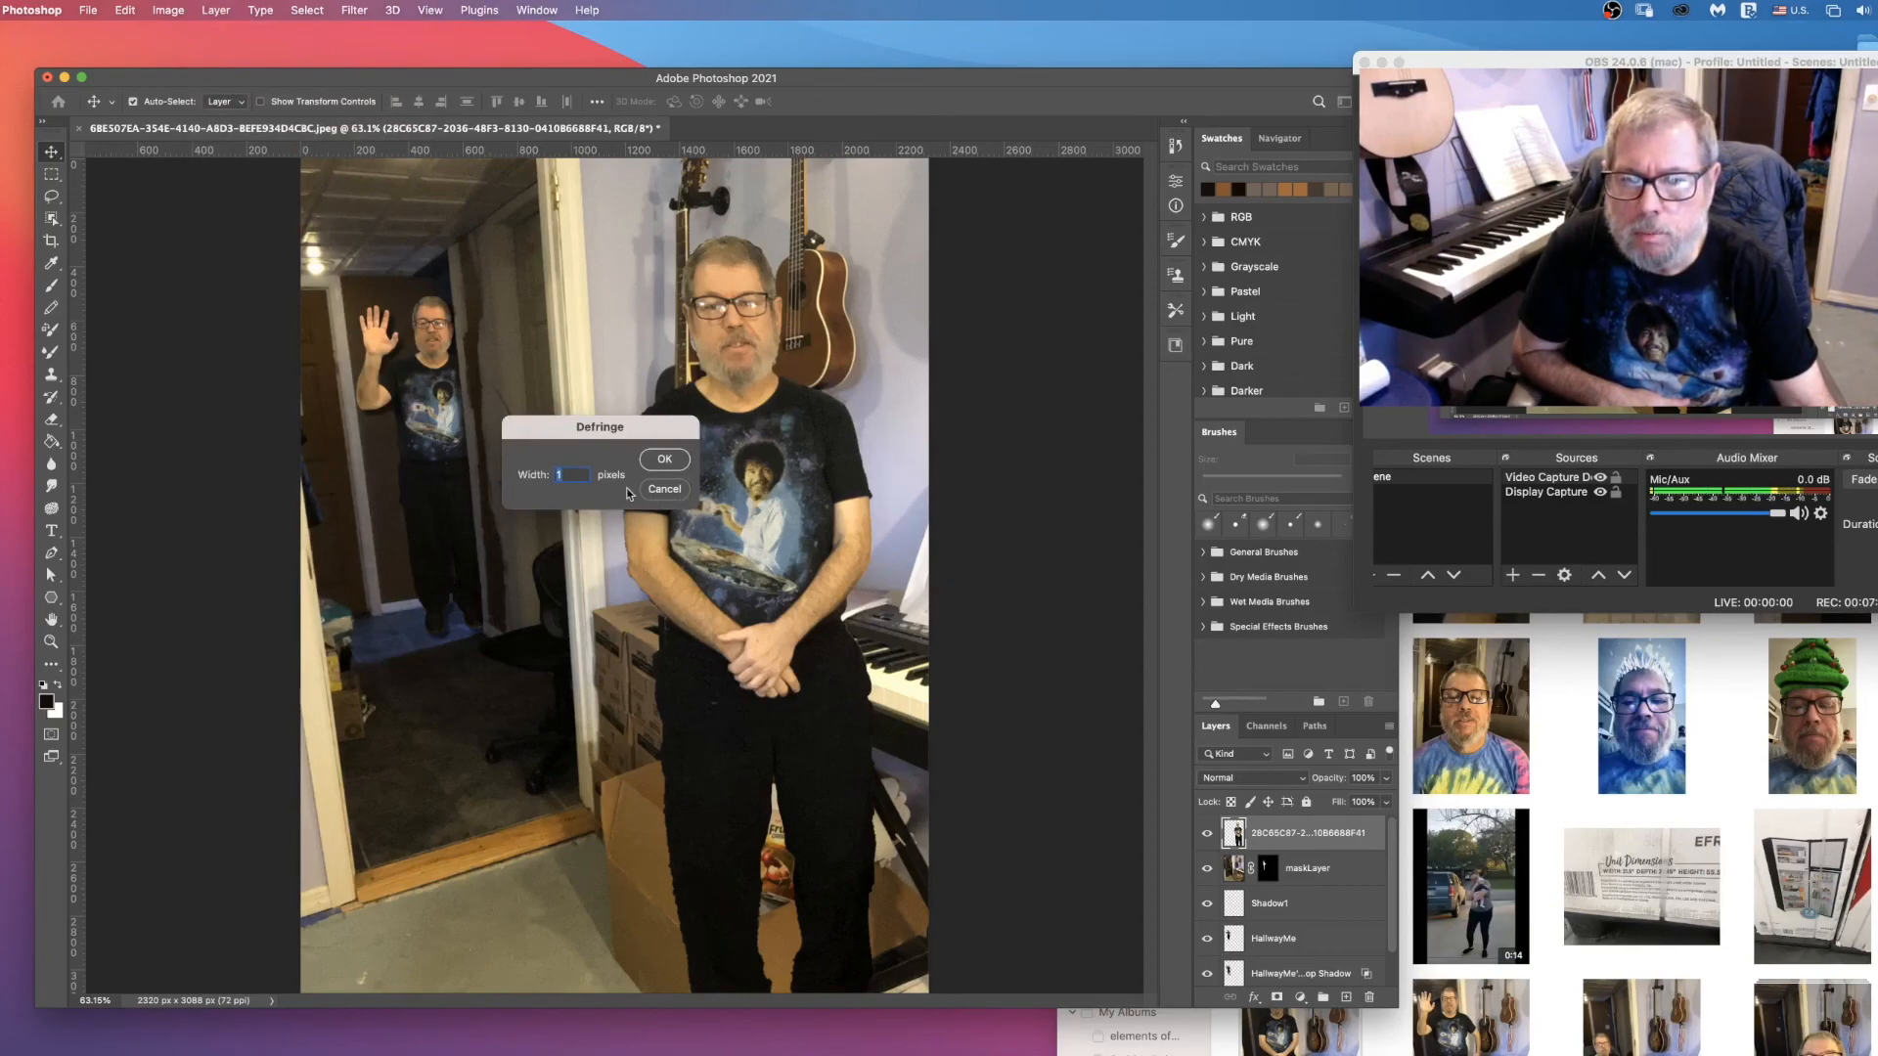
click(676, 469)
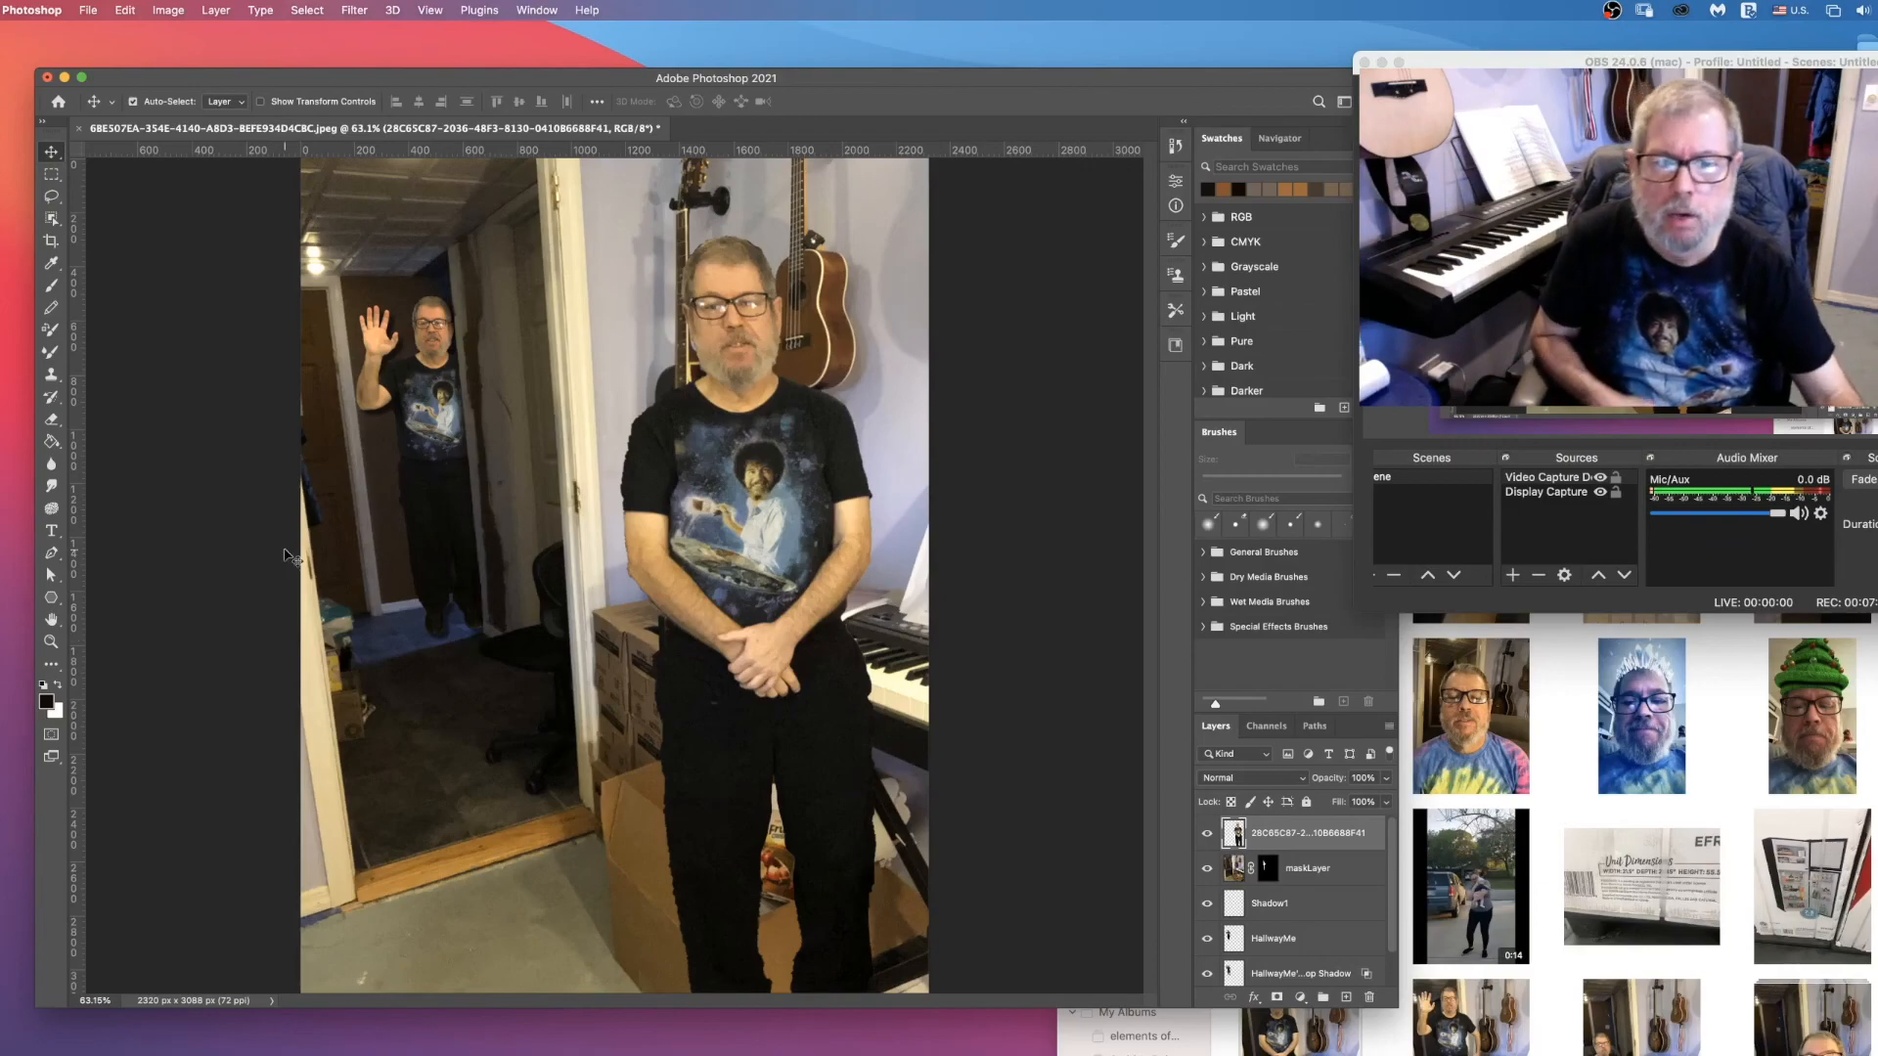
Step: Add a drop shadow to the foreground man and set its angle to -87°
click(1253, 998)
click(1283, 1055)
drag(999, 189, 300, 564)
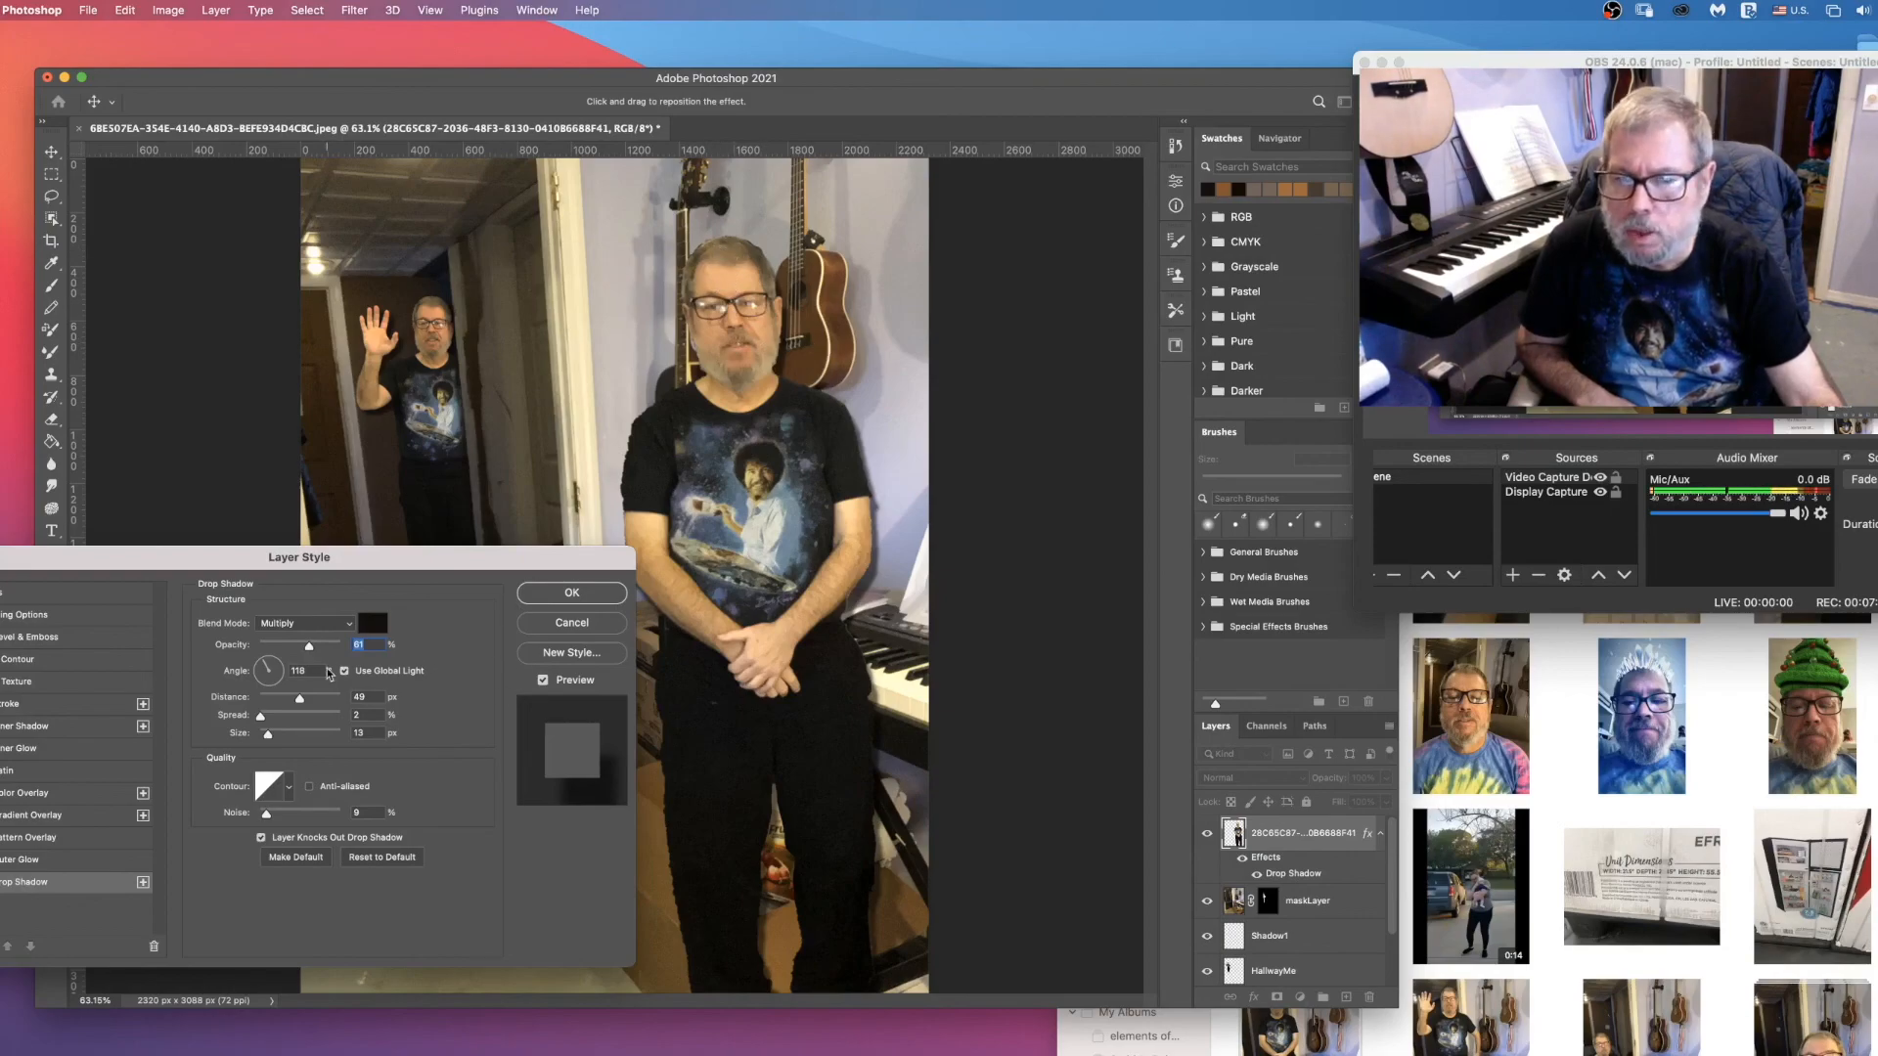
drag(266, 669, 271, 691)
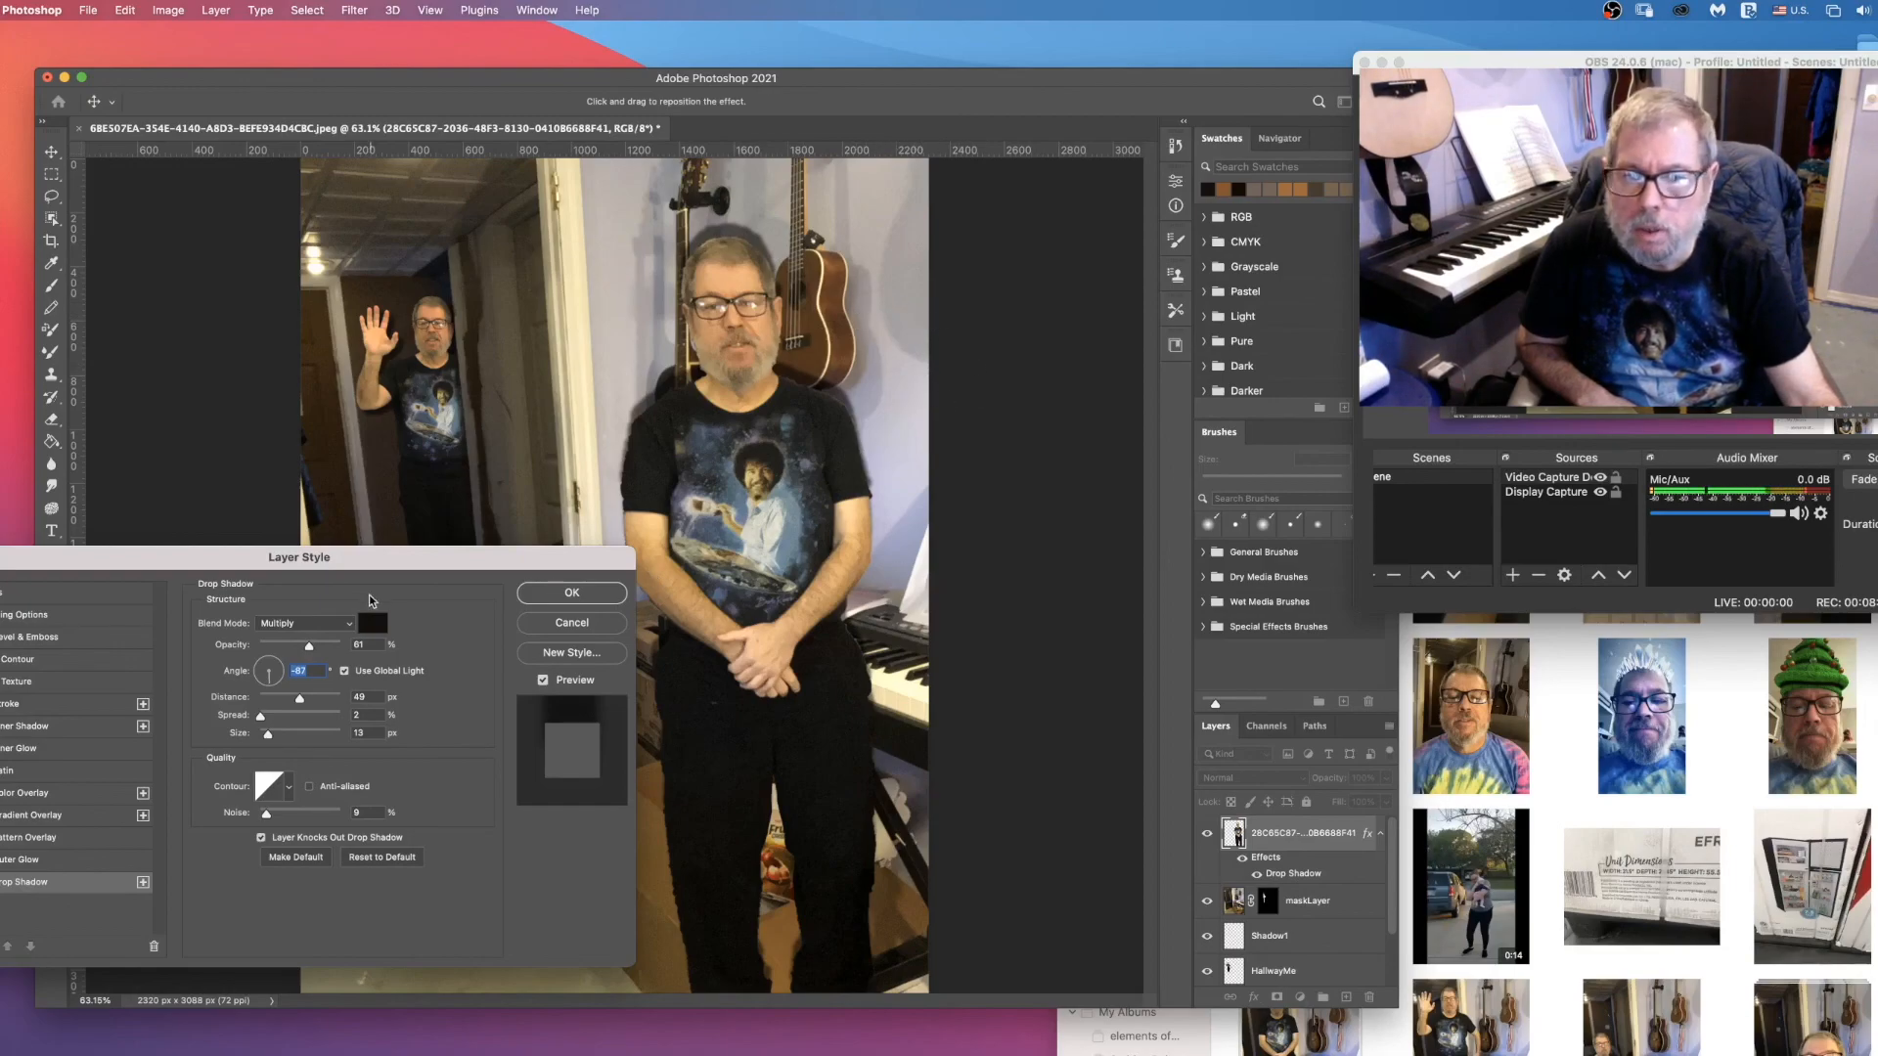
Step: Recolor the drop shadow with the wall's bluish gray #91909e sampled beside the man's arm, and set its angle to -141°
click(371, 623)
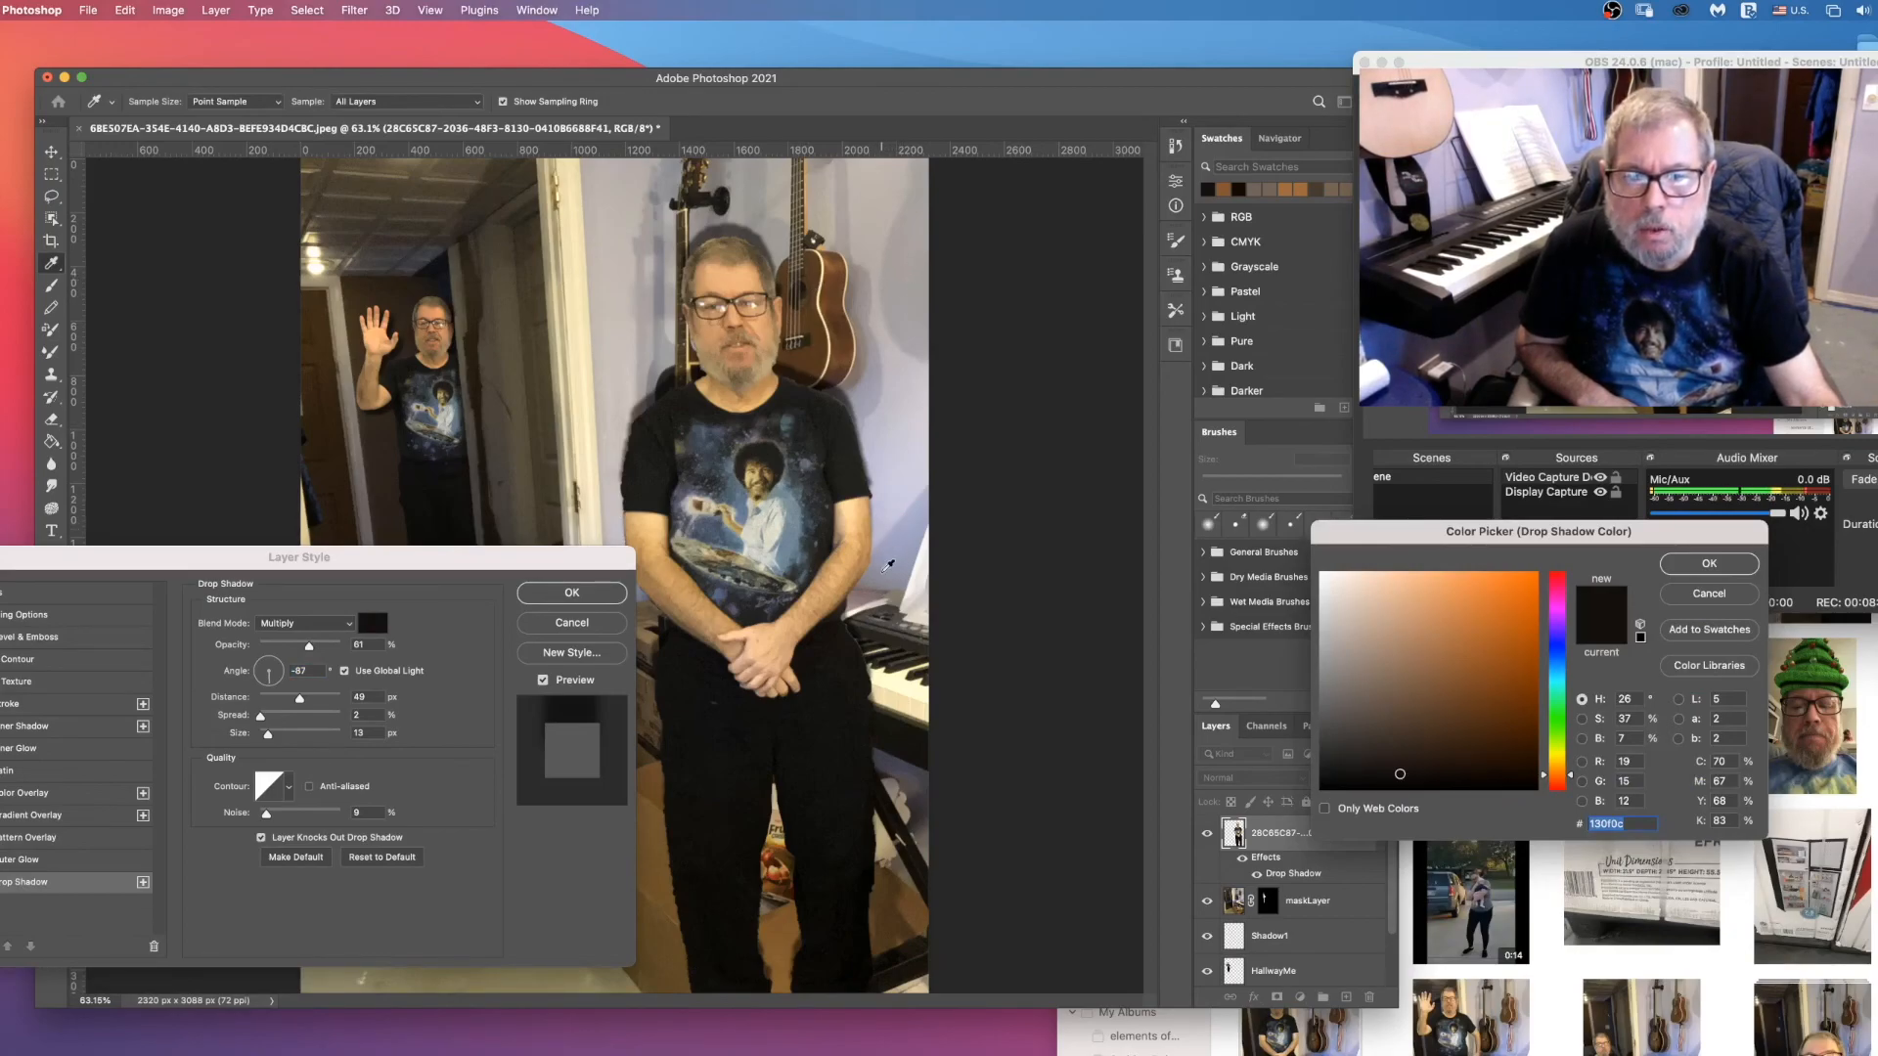
click(883, 573)
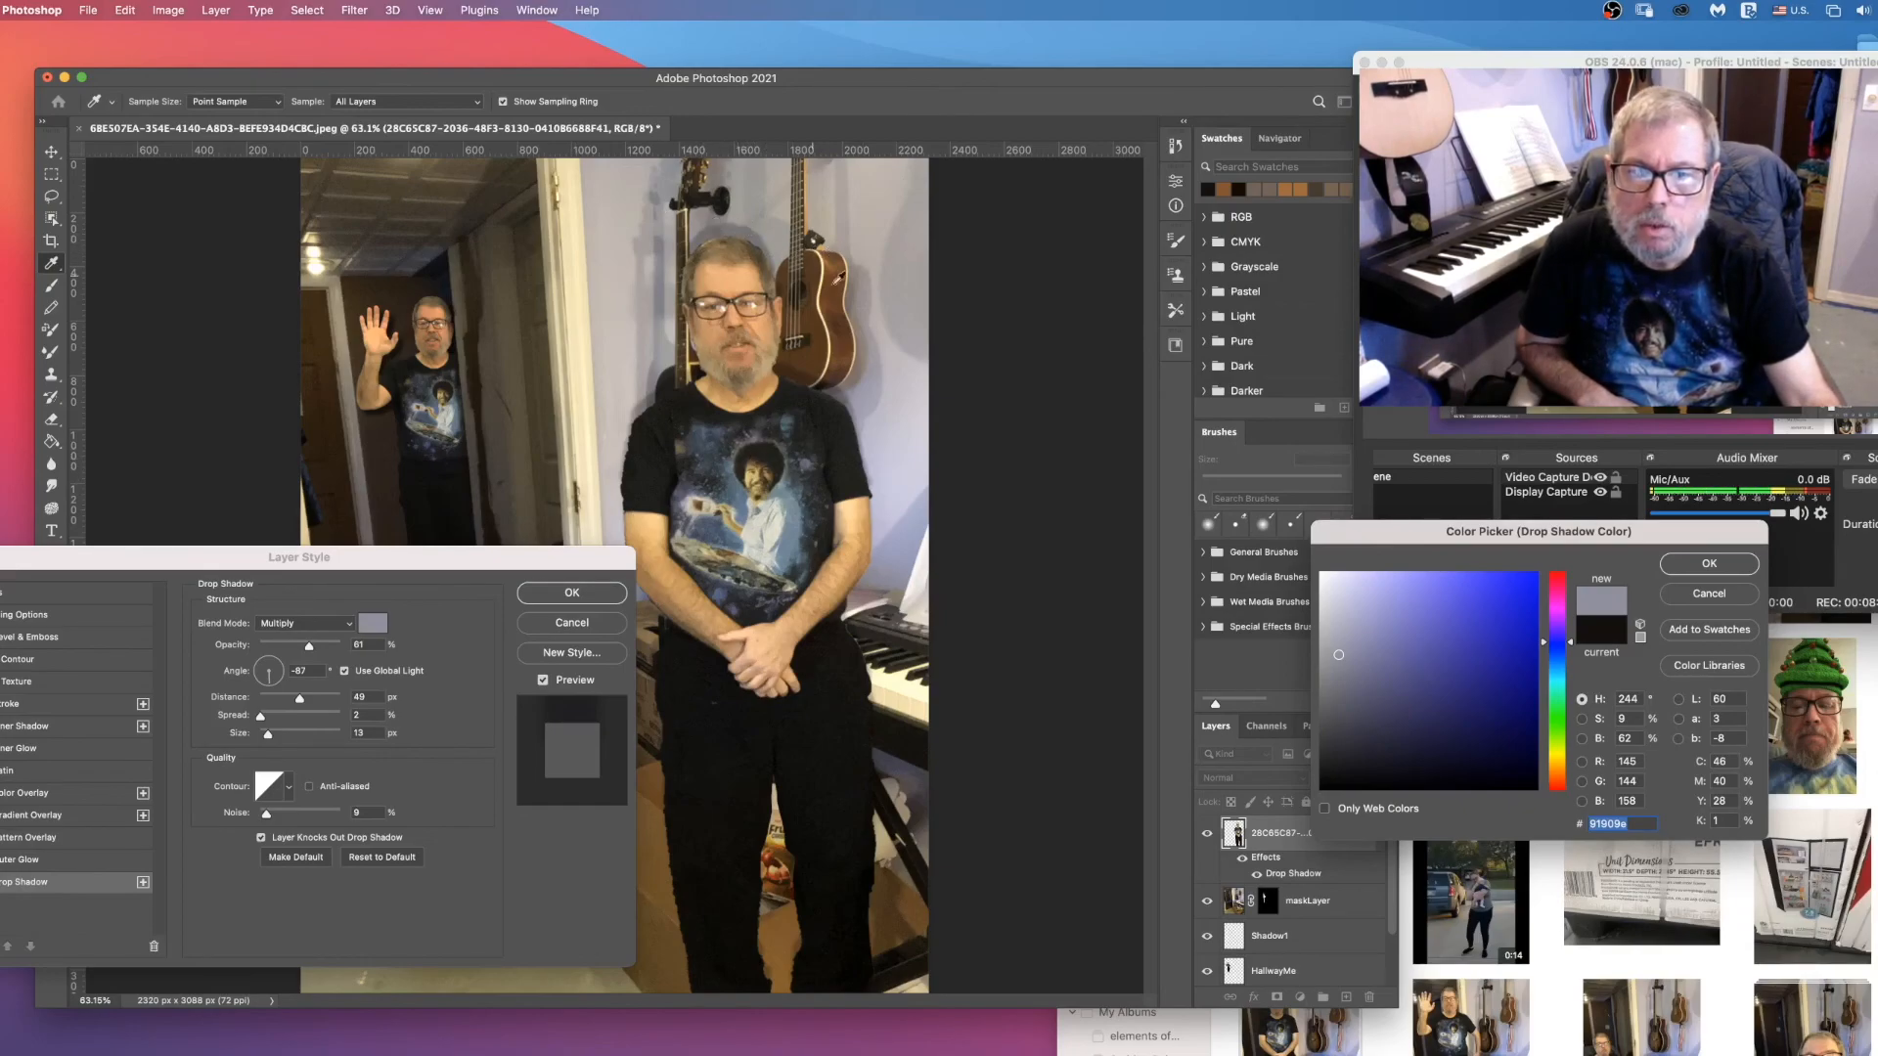
click(1708, 564)
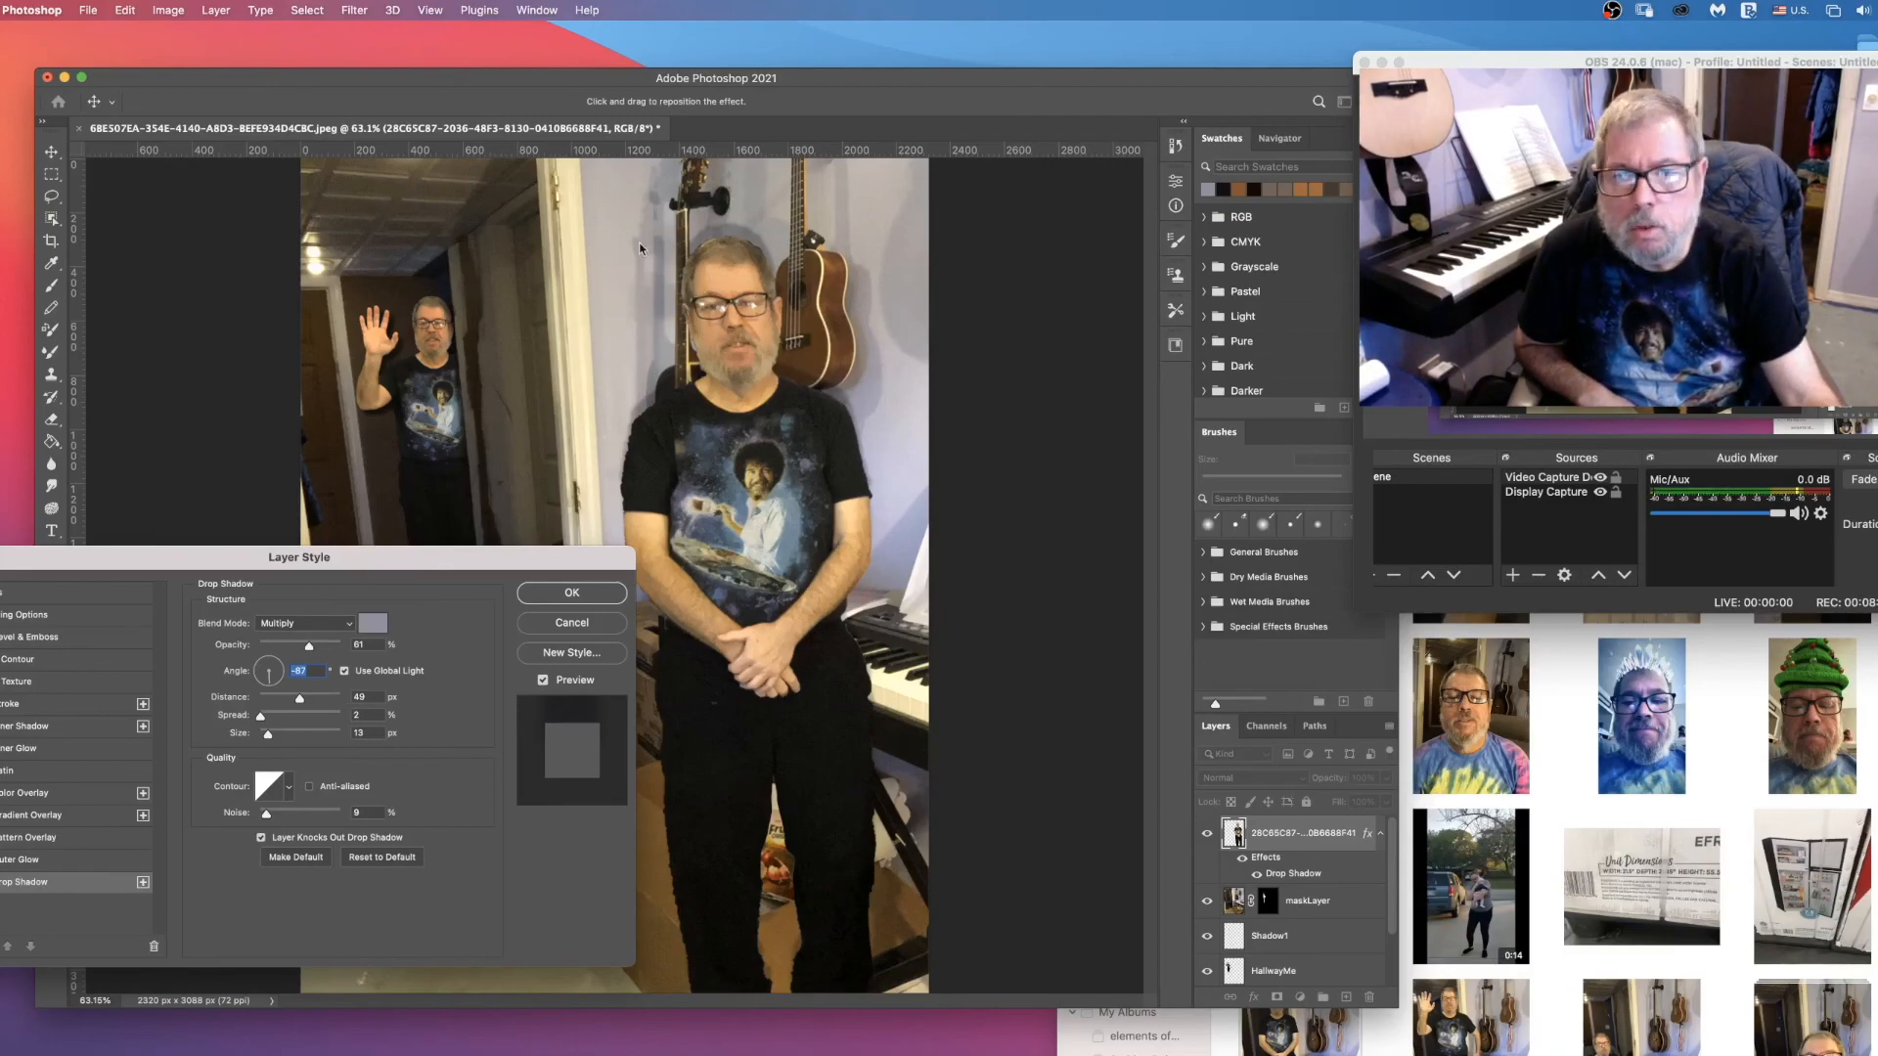
drag(270, 688, 250, 697)
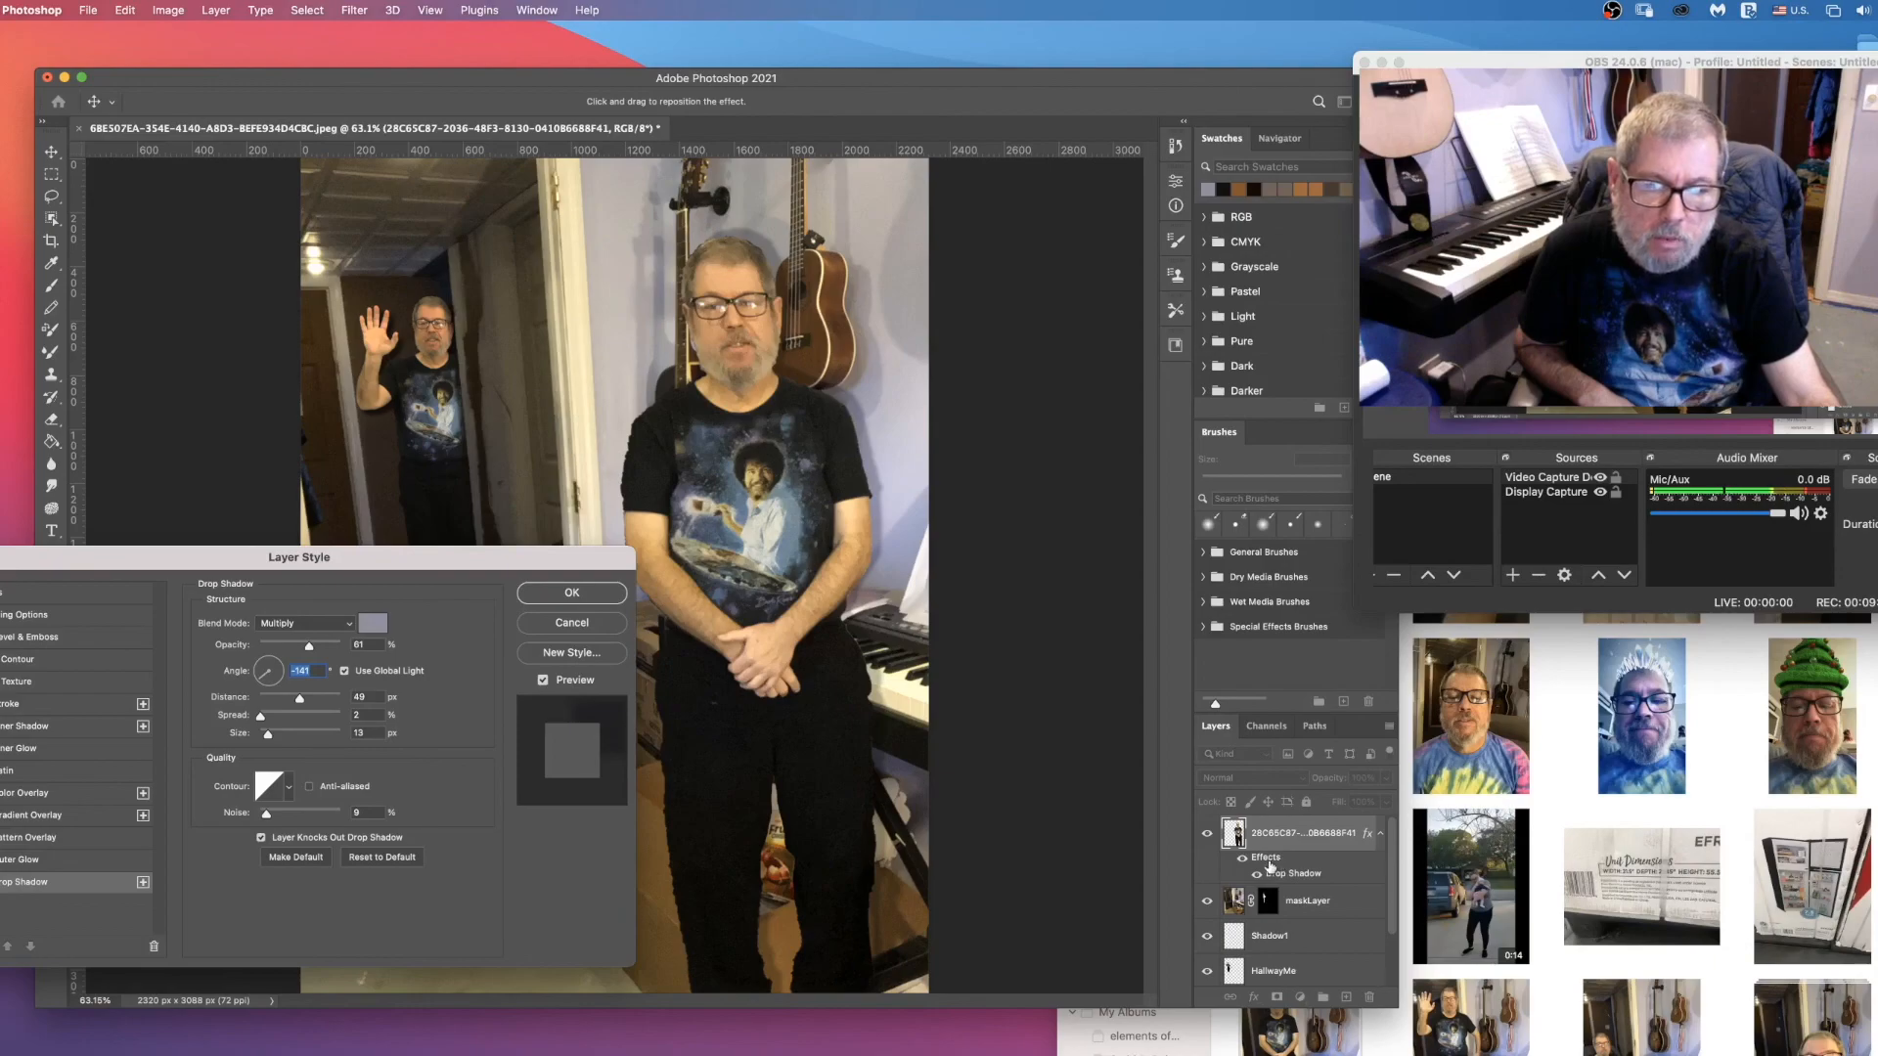
key(Return)
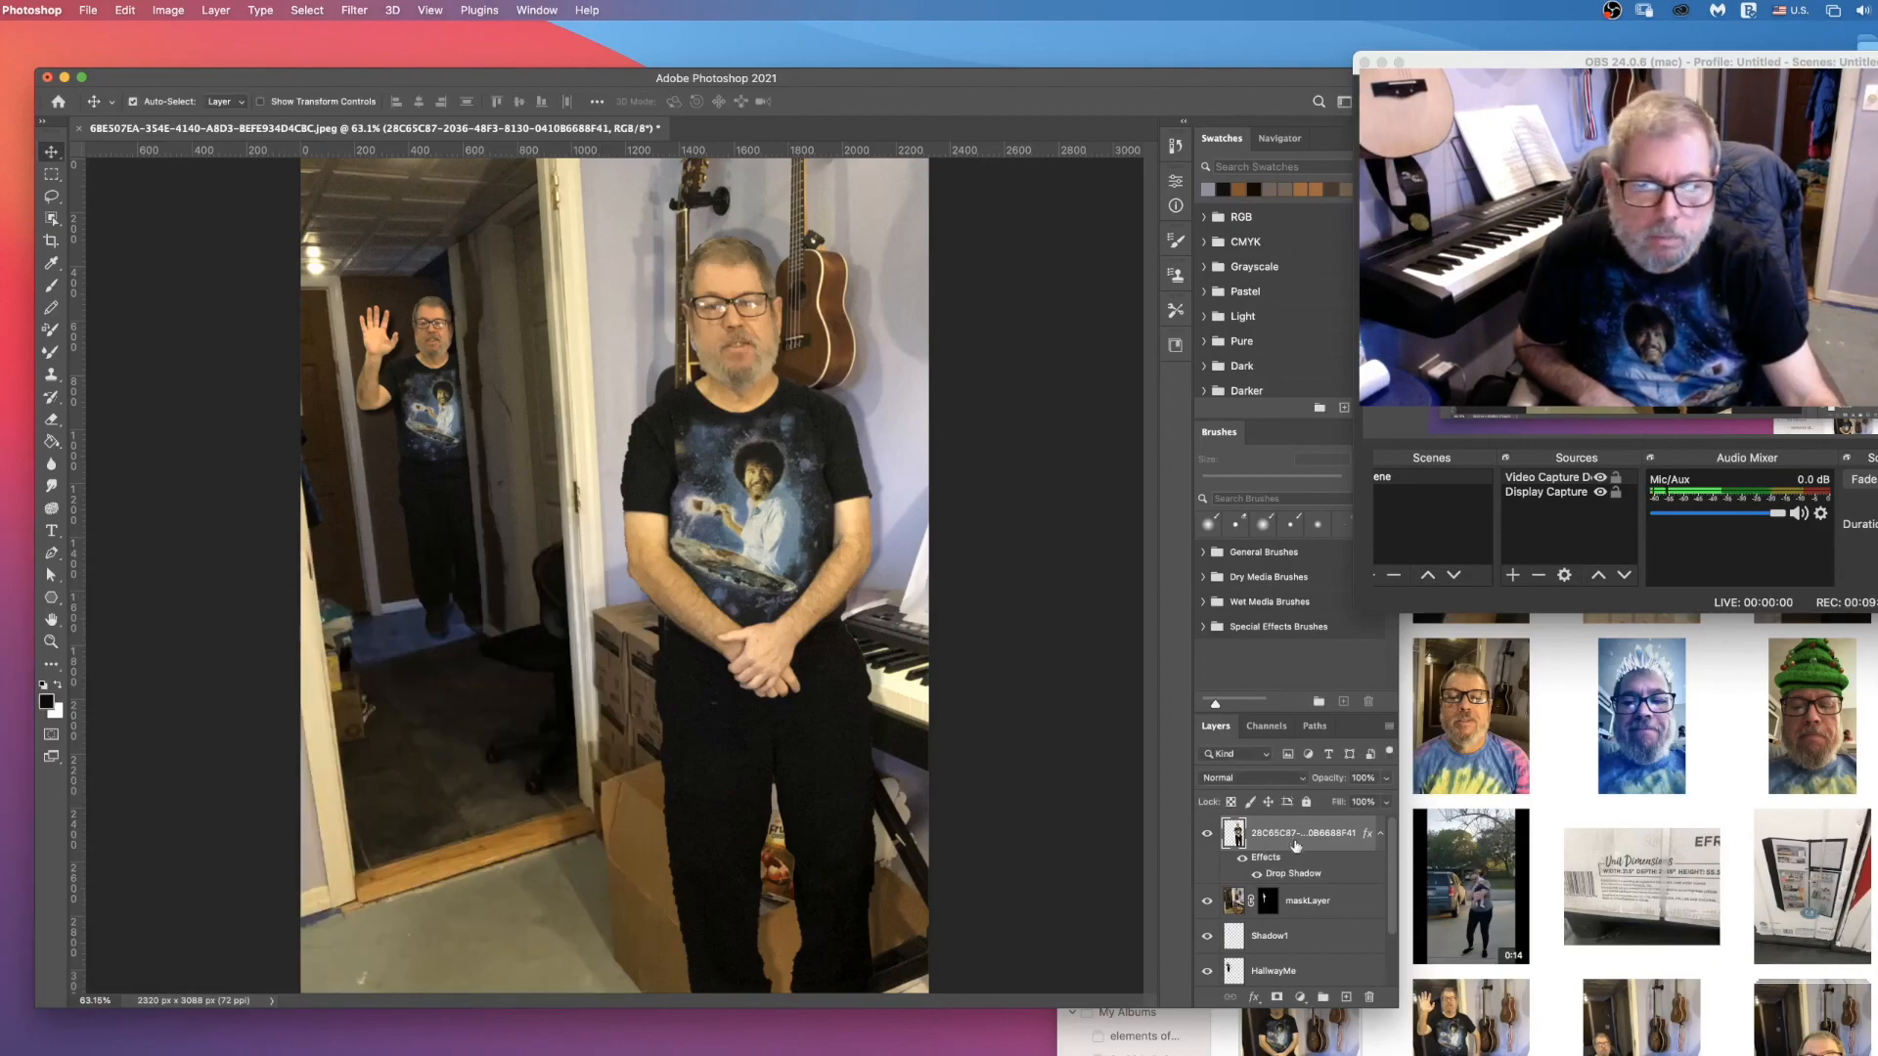
Step: Separate the foreground man's drop shadow into its own layer and select that shadow layer
right_click(1264, 861)
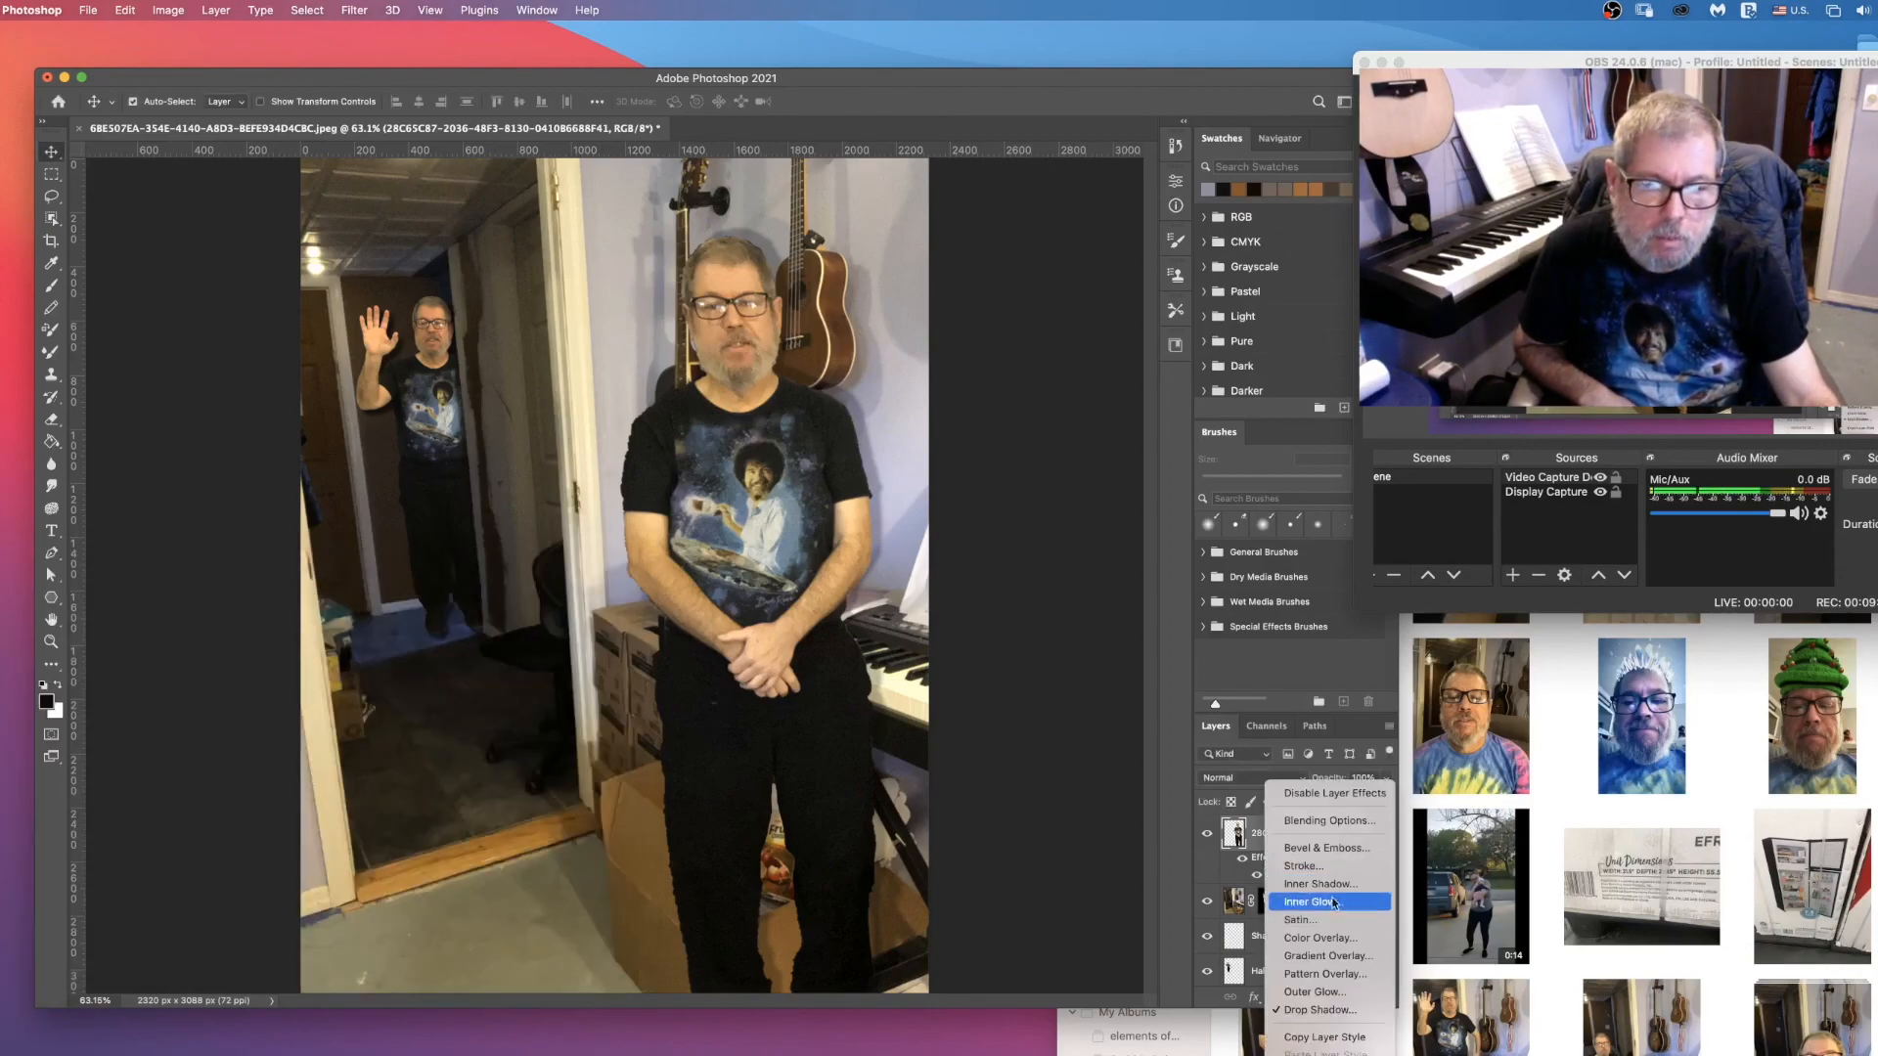
click(1316, 1055)
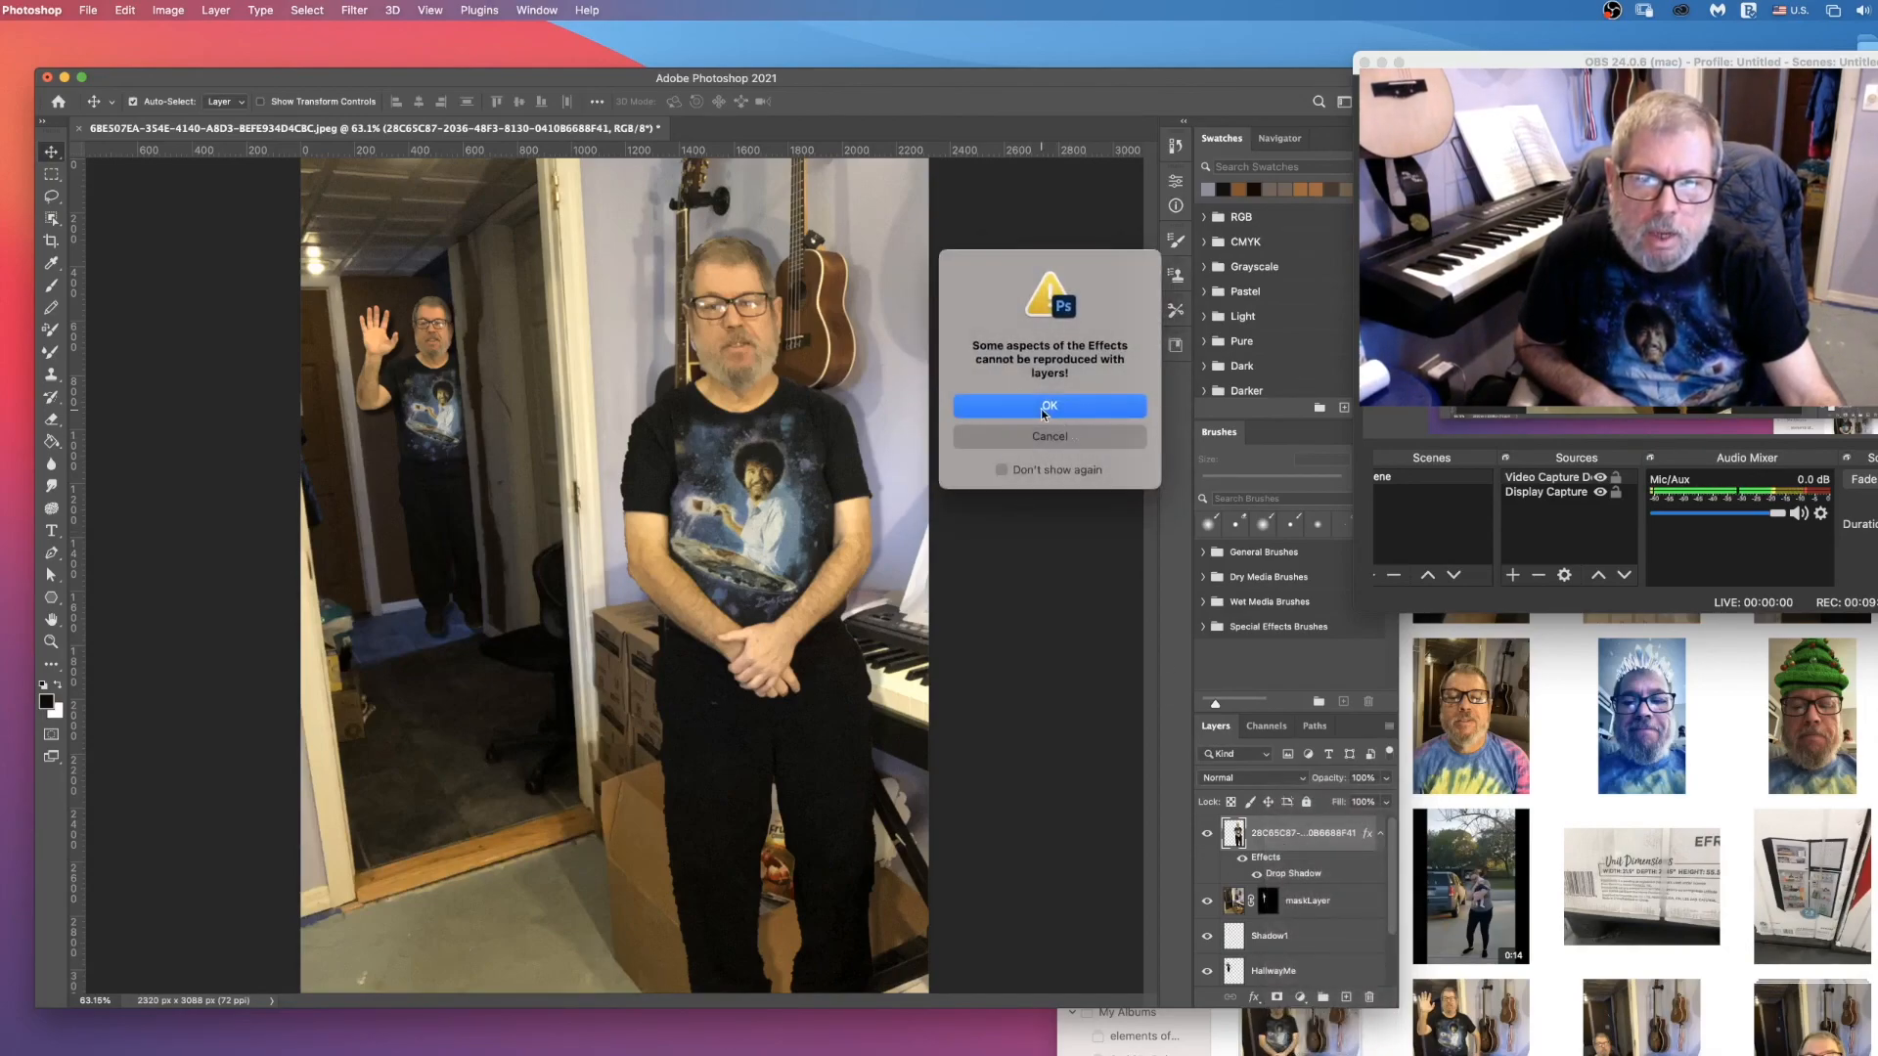
click(1044, 411)
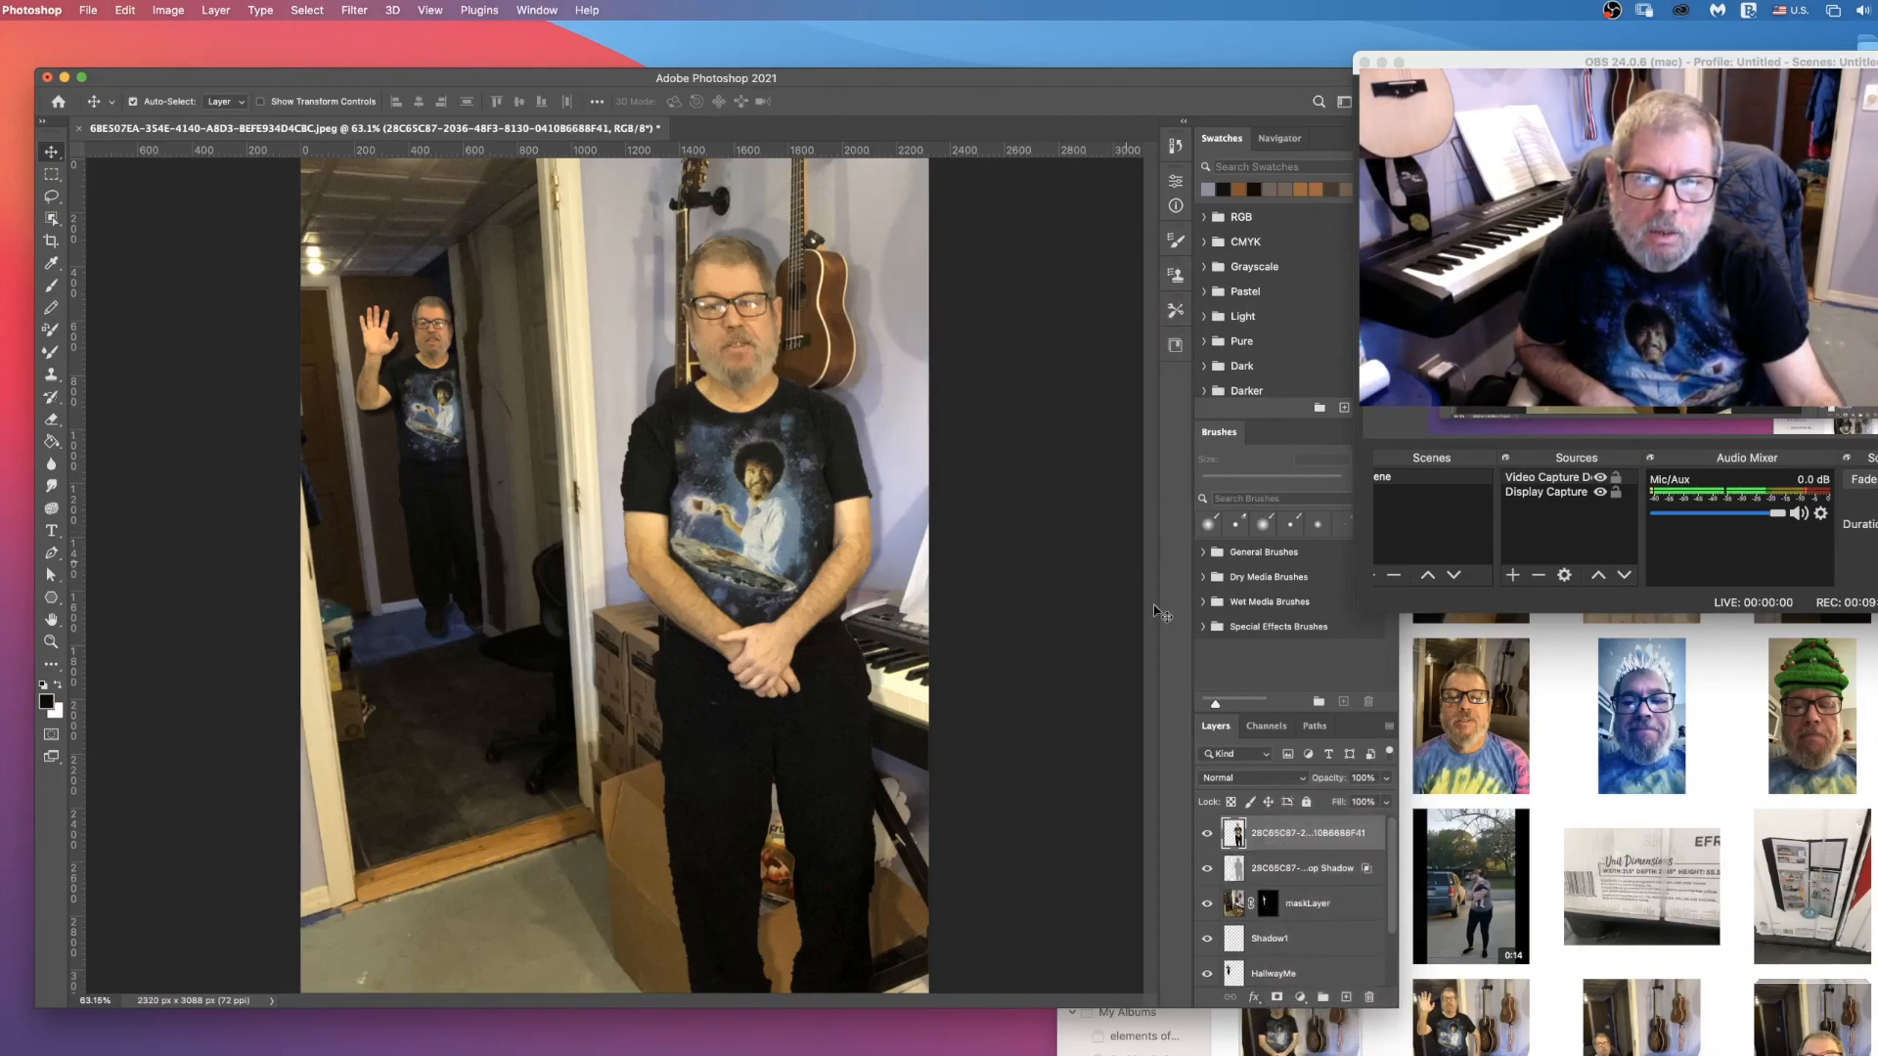
click(1314, 869)
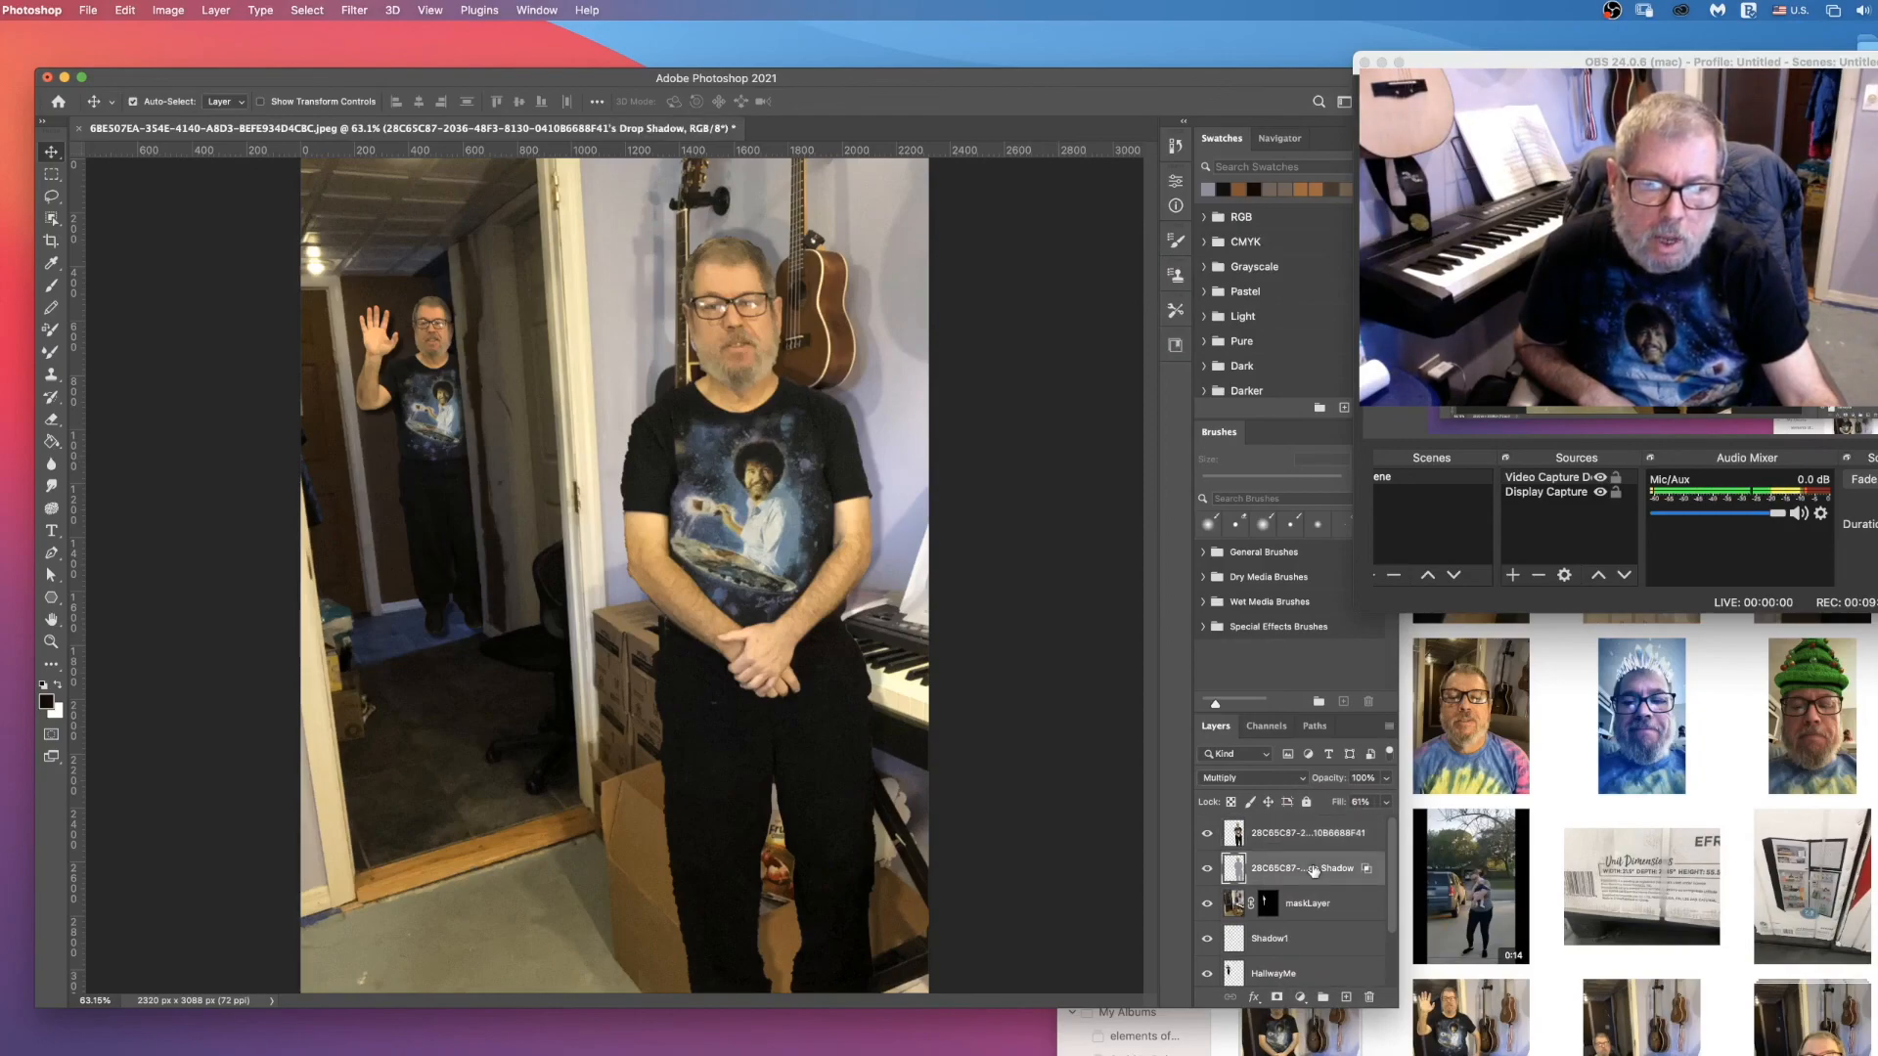
Step: Rename the foreground man's cut-out layer as Me2
double_click(1265, 830)
text(Me2)
key(Return)
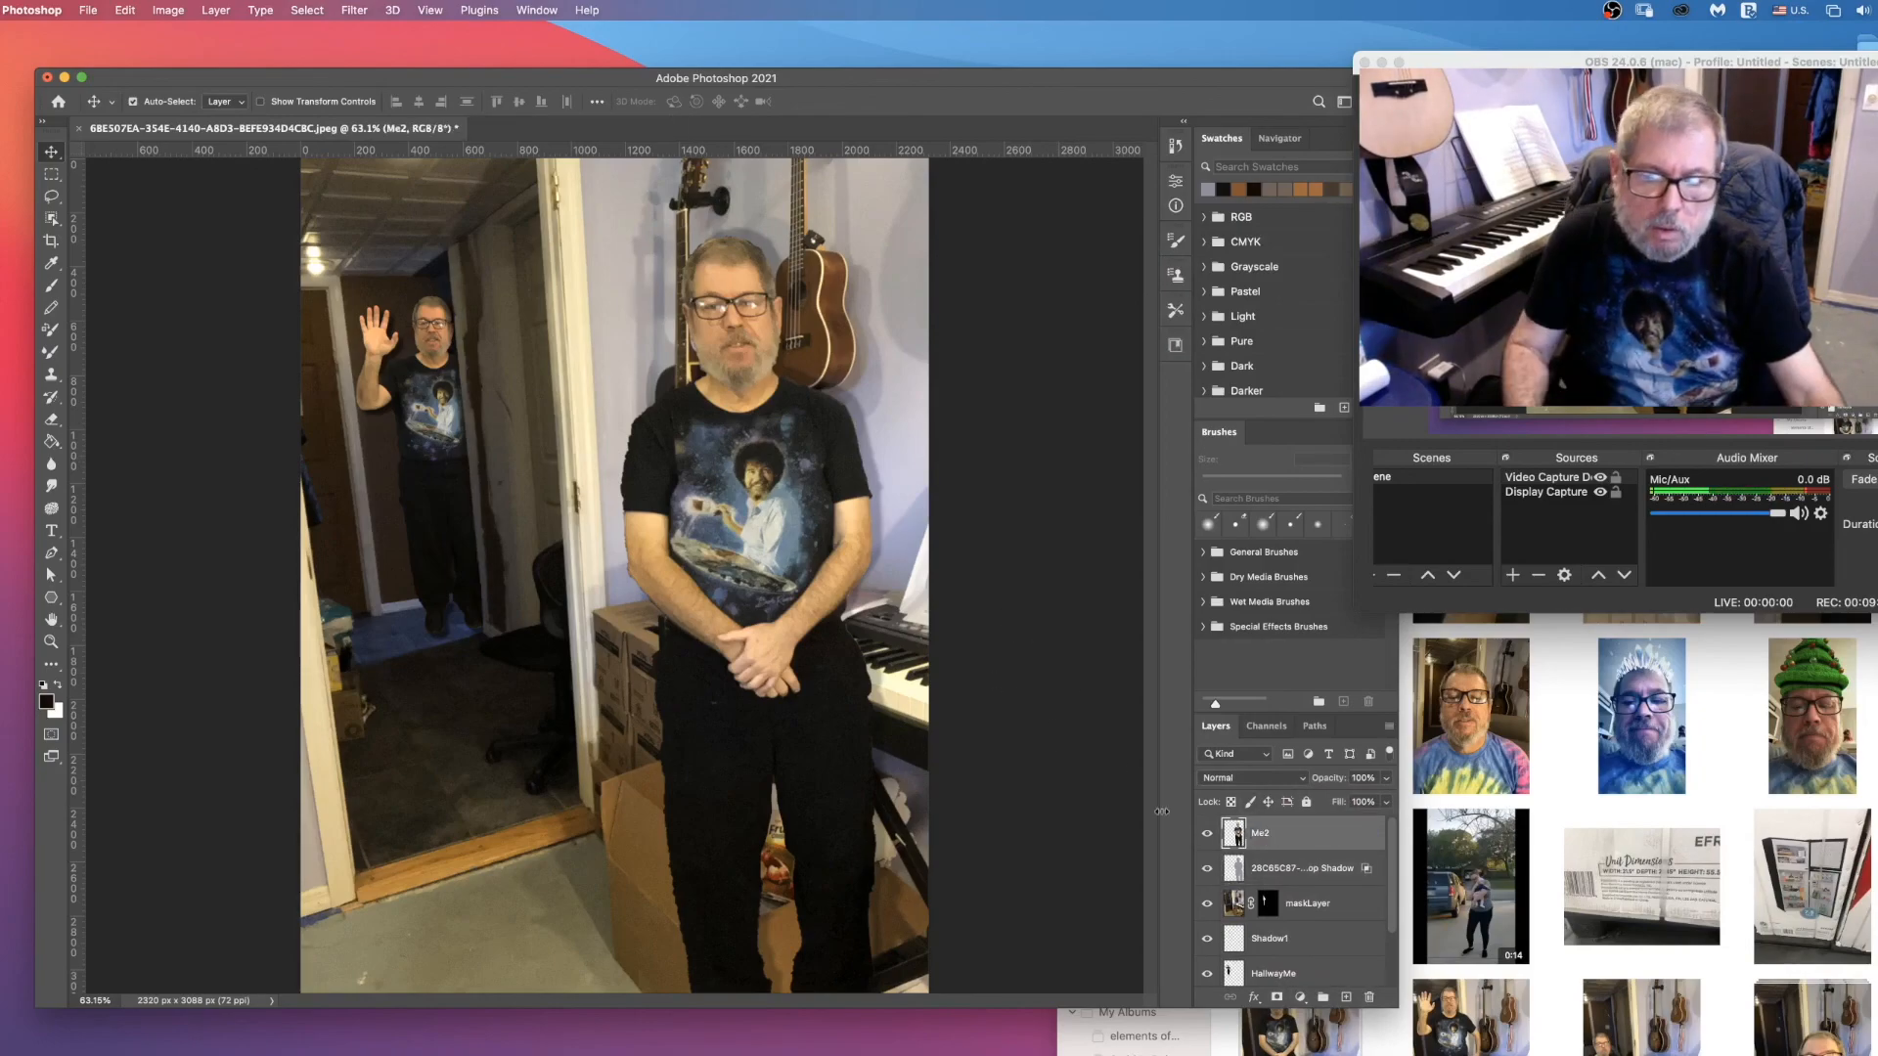
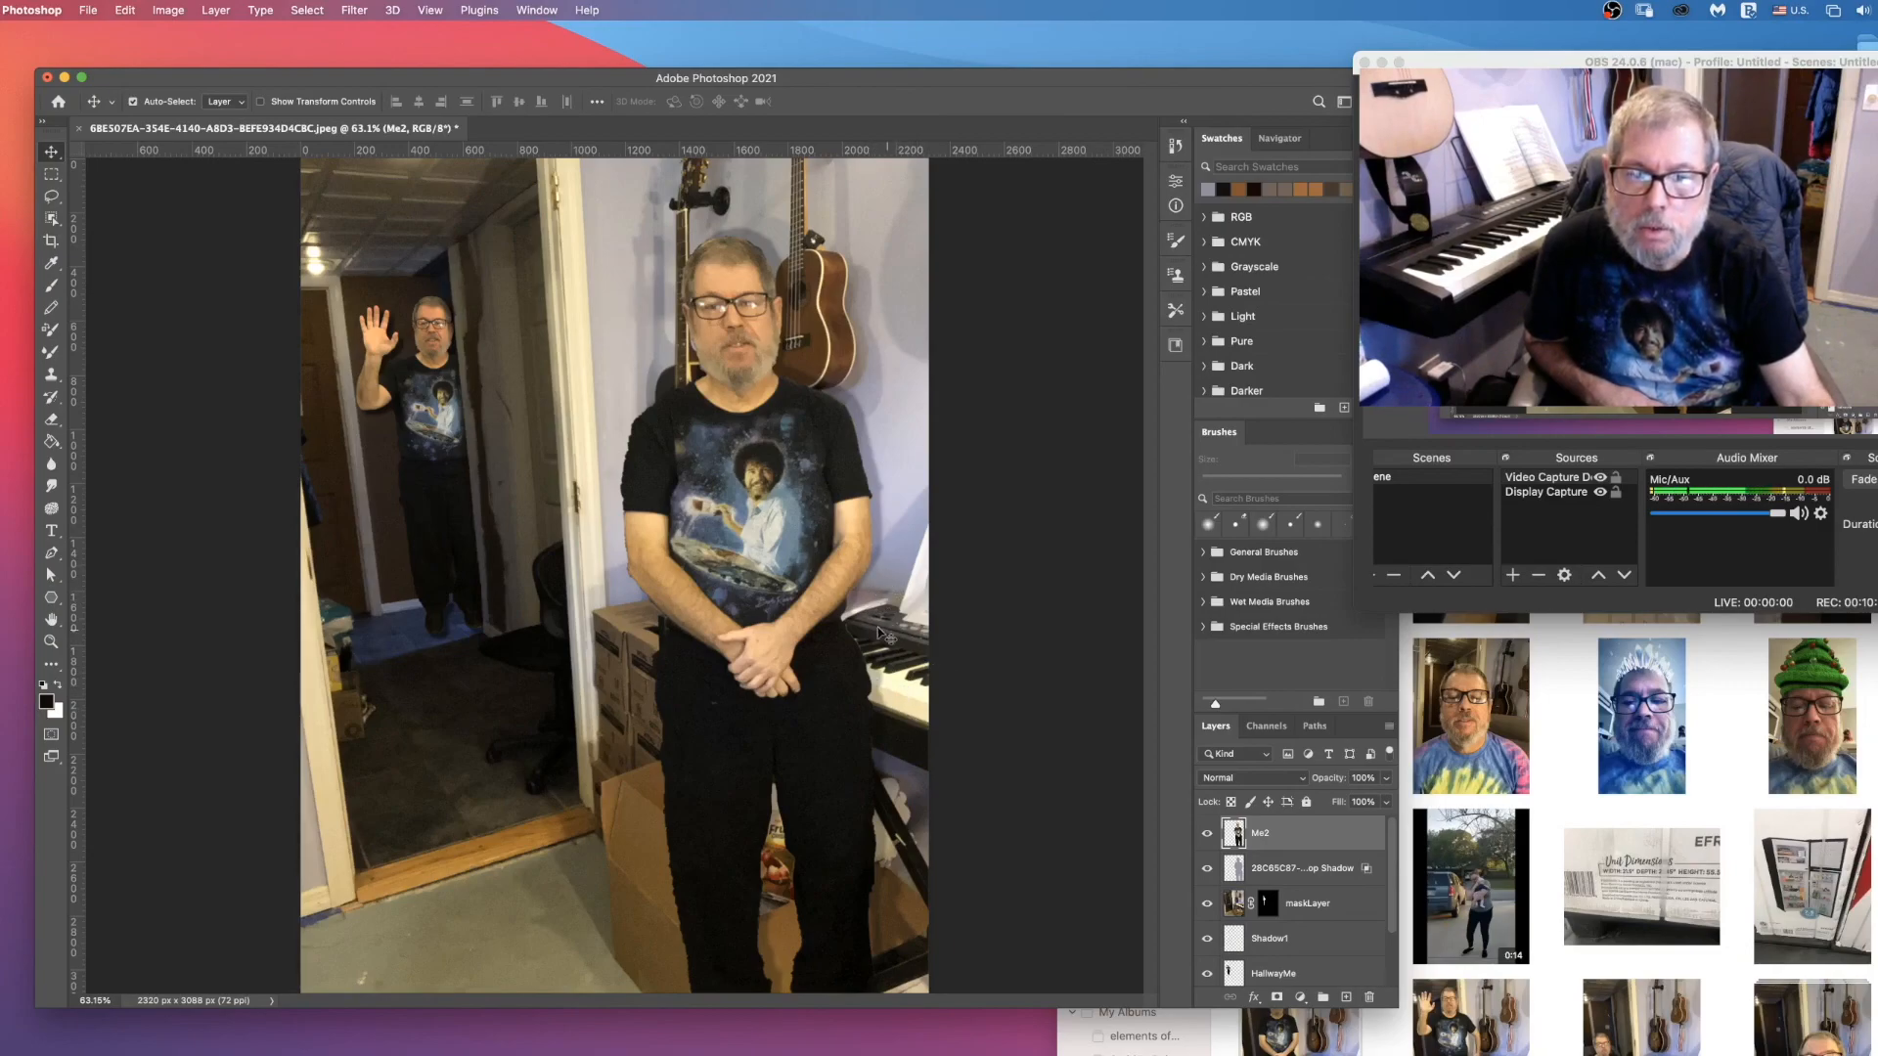
Step: Duplicate the foreground man's drop shadow layer as ShadowMe2a, hide the copy and the Me2 layer, and reselect the original shadow
click(1207, 833)
click(1338, 871)
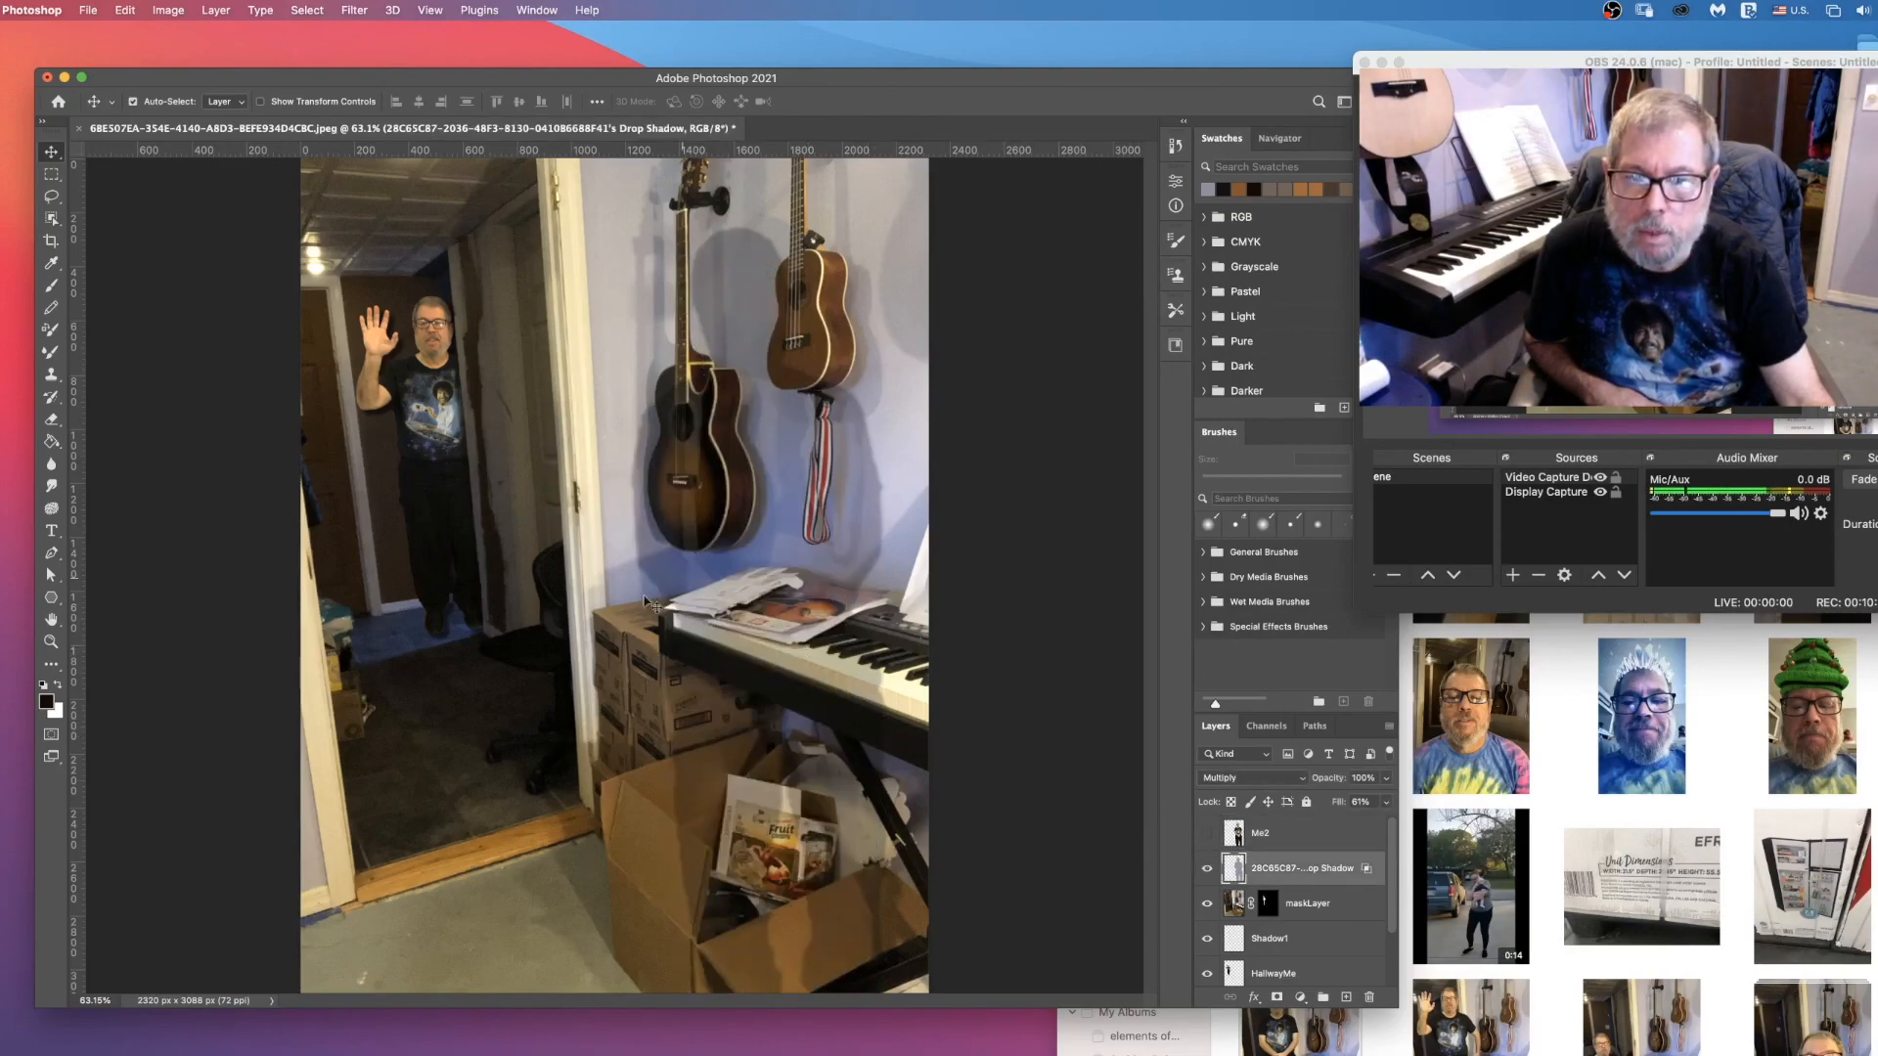
right_click(1330, 872)
click(1365, 411)
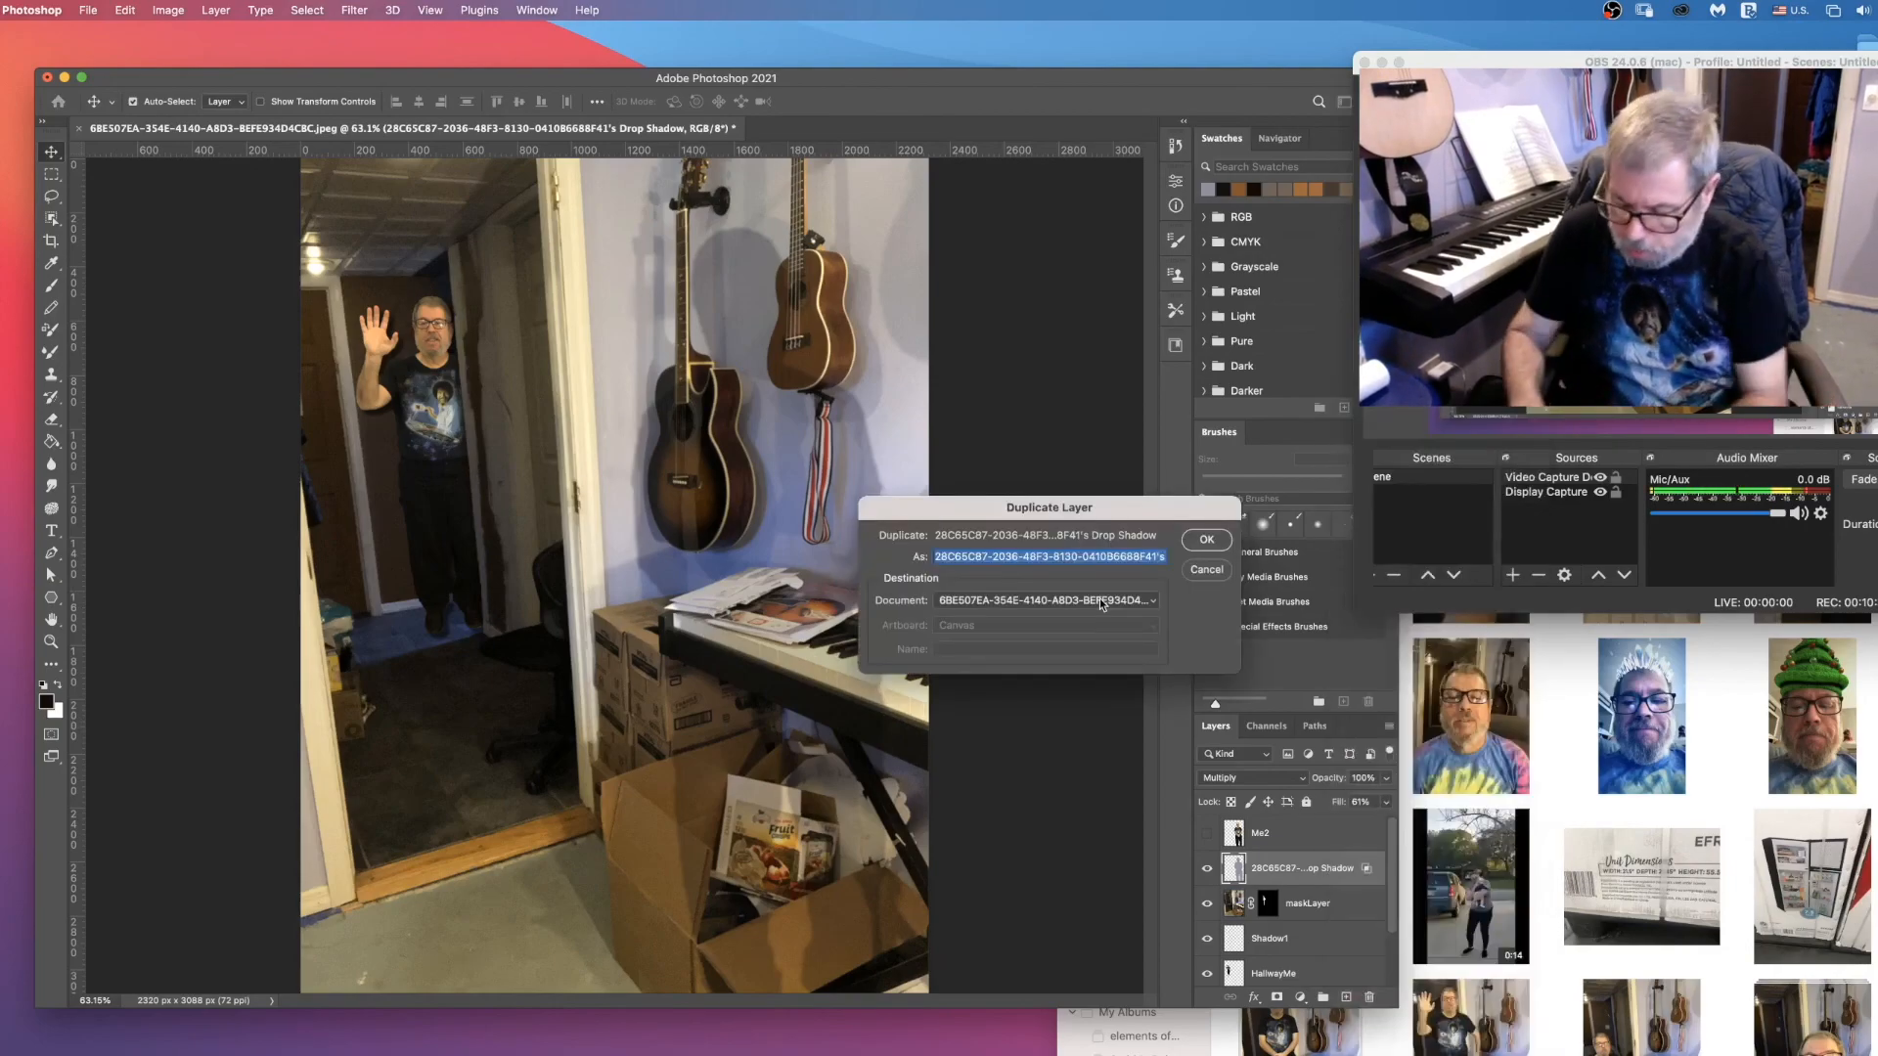
text(ShadowMe2a)
key(Return)
click(1208, 872)
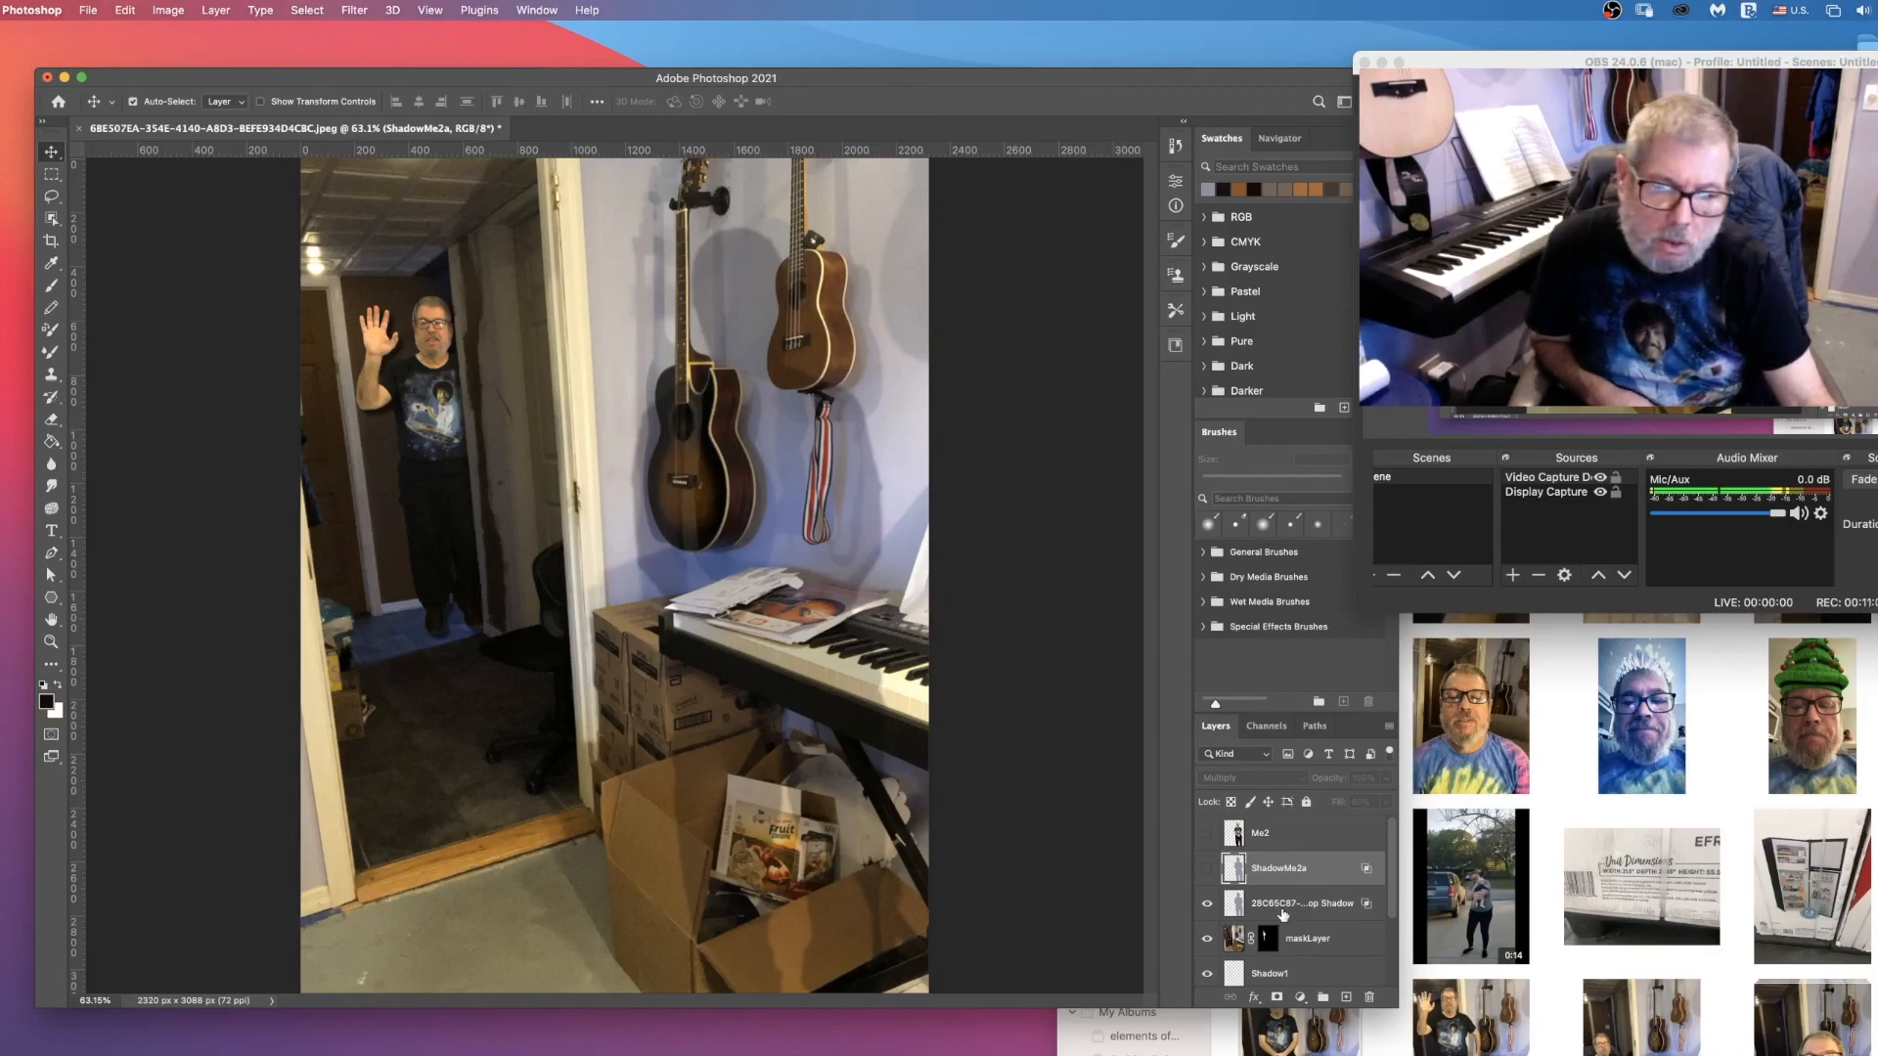
click(1289, 905)
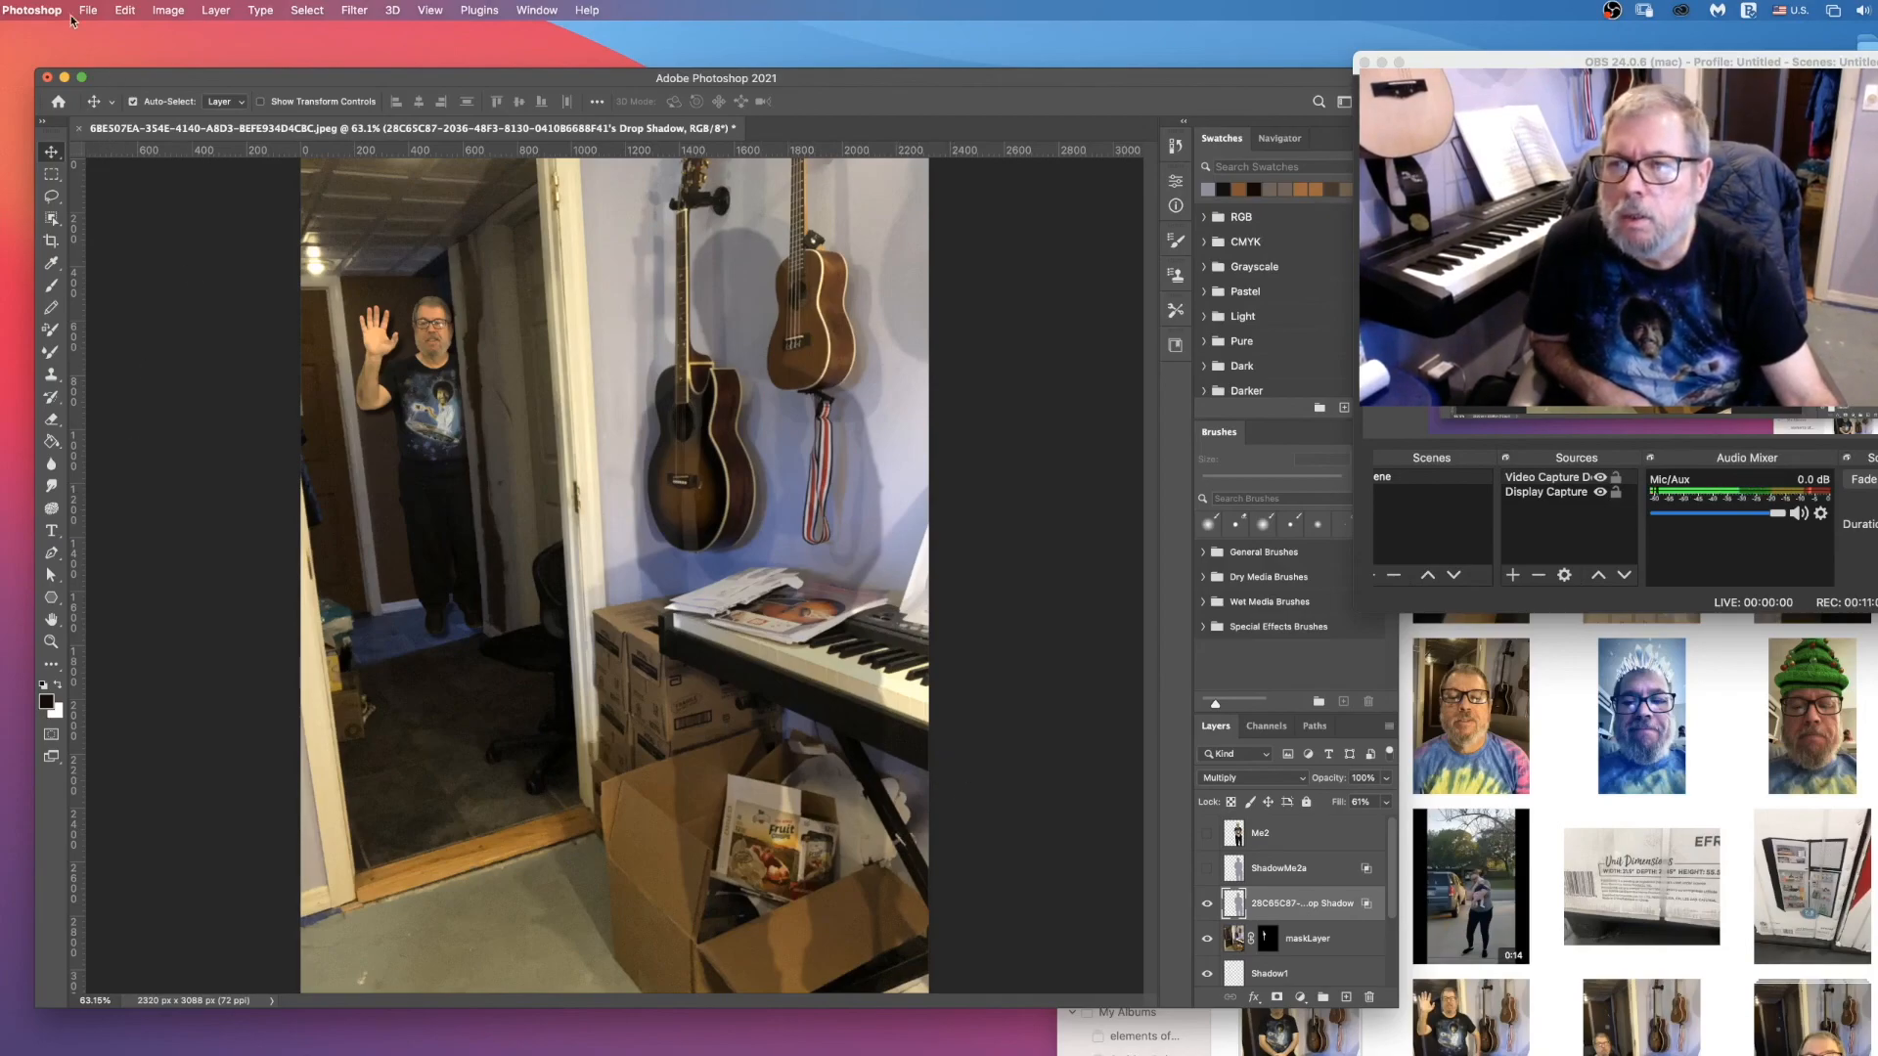
click(125, 10)
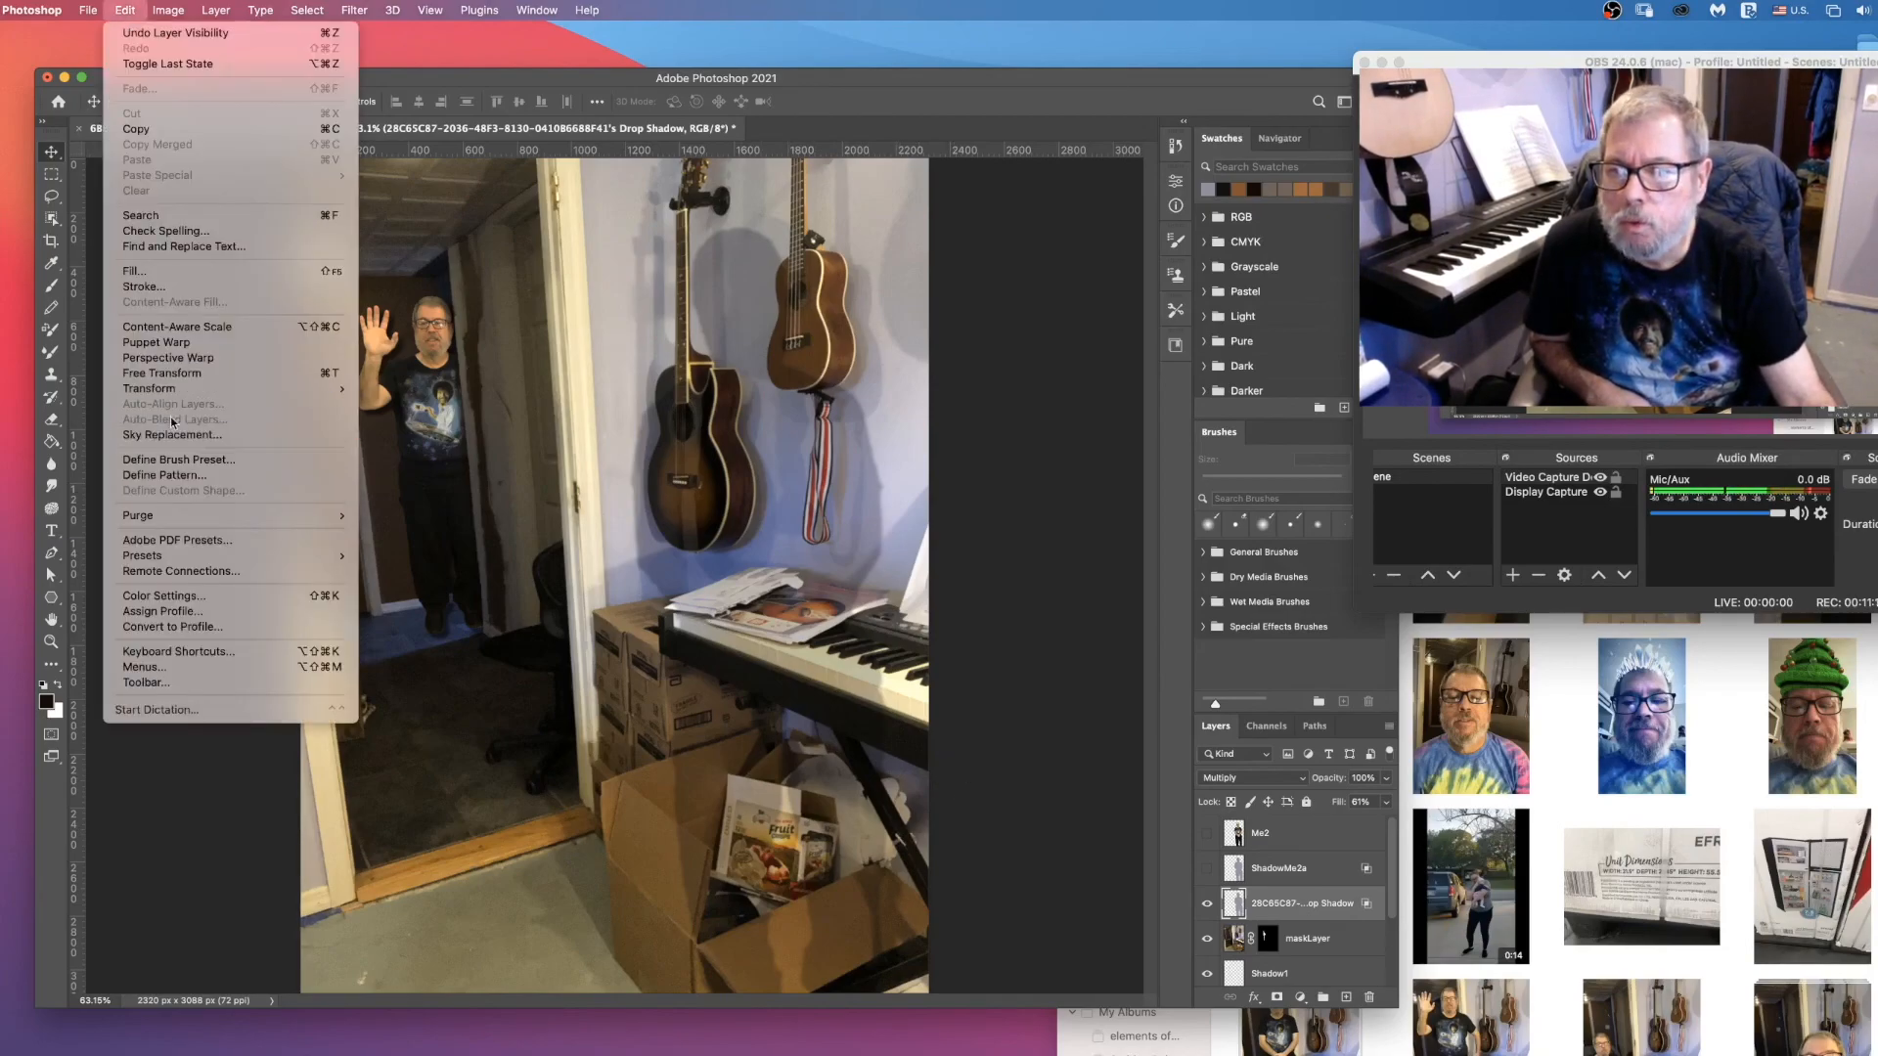
mouse_move(272, 390)
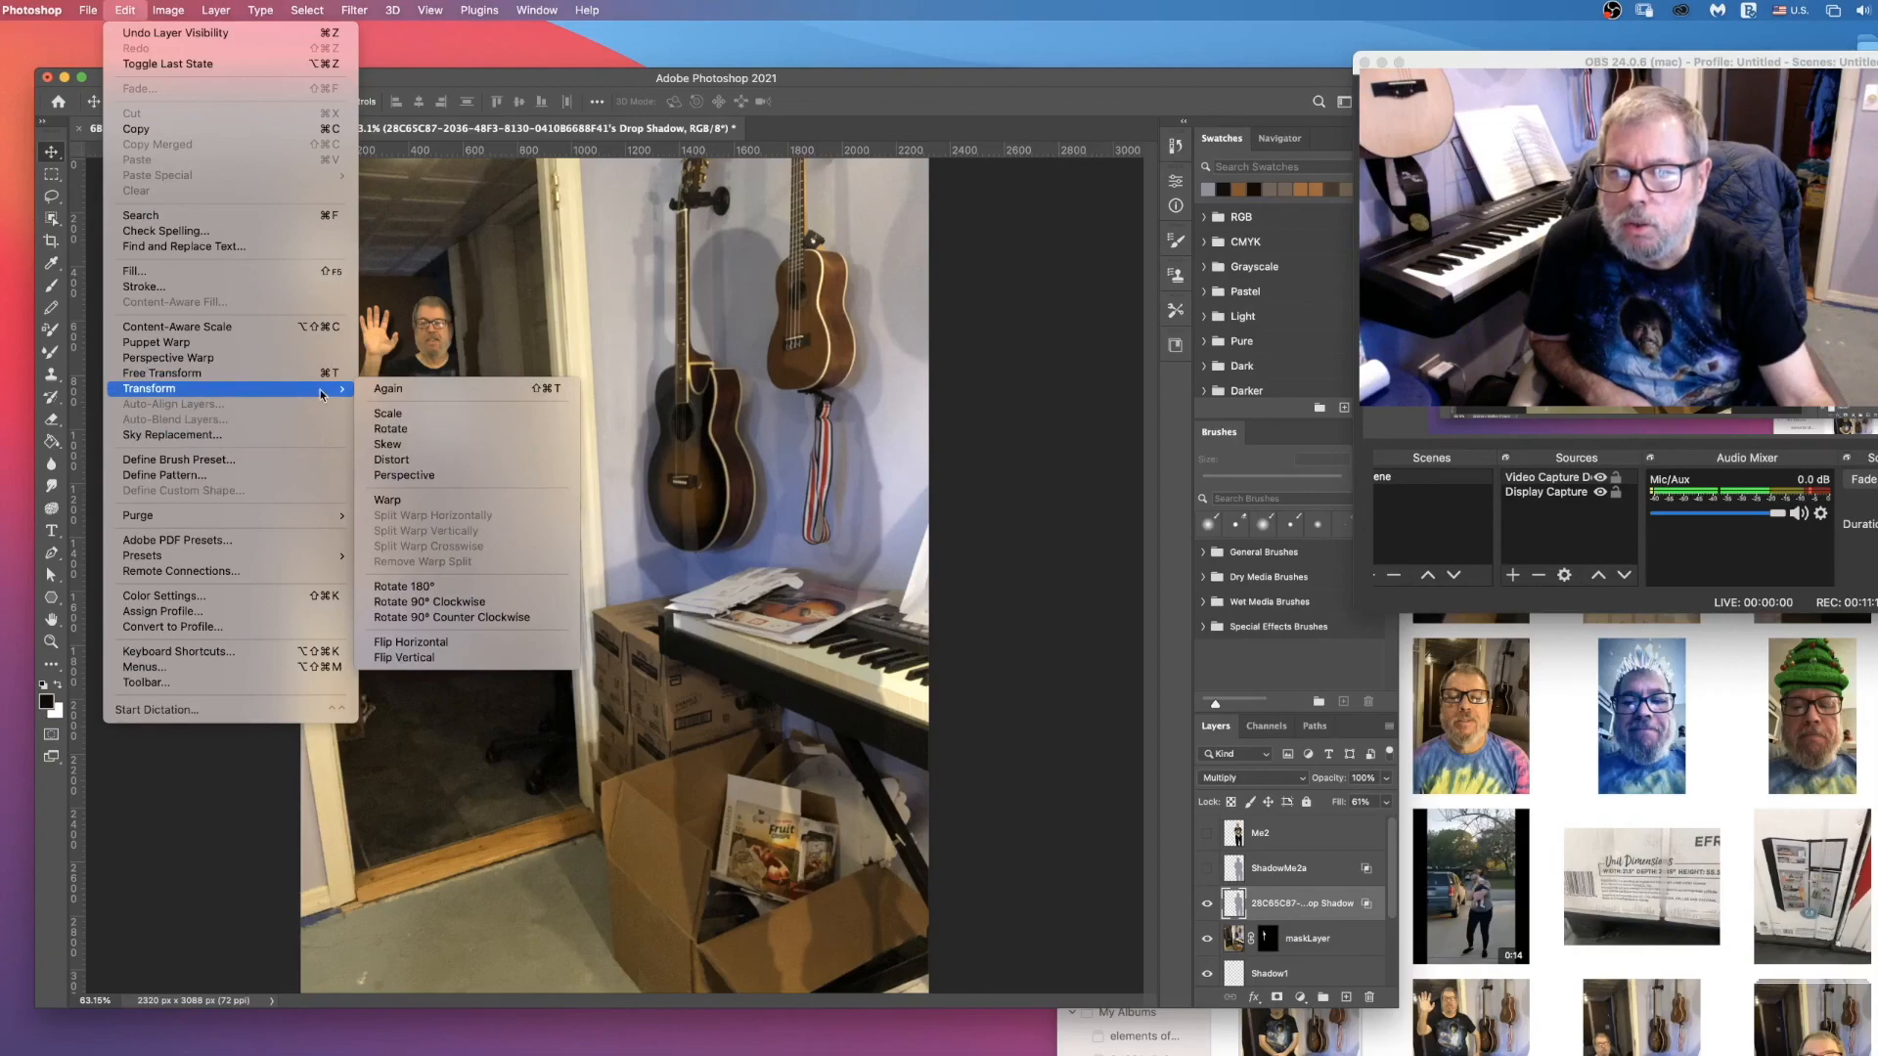
click(388, 413)
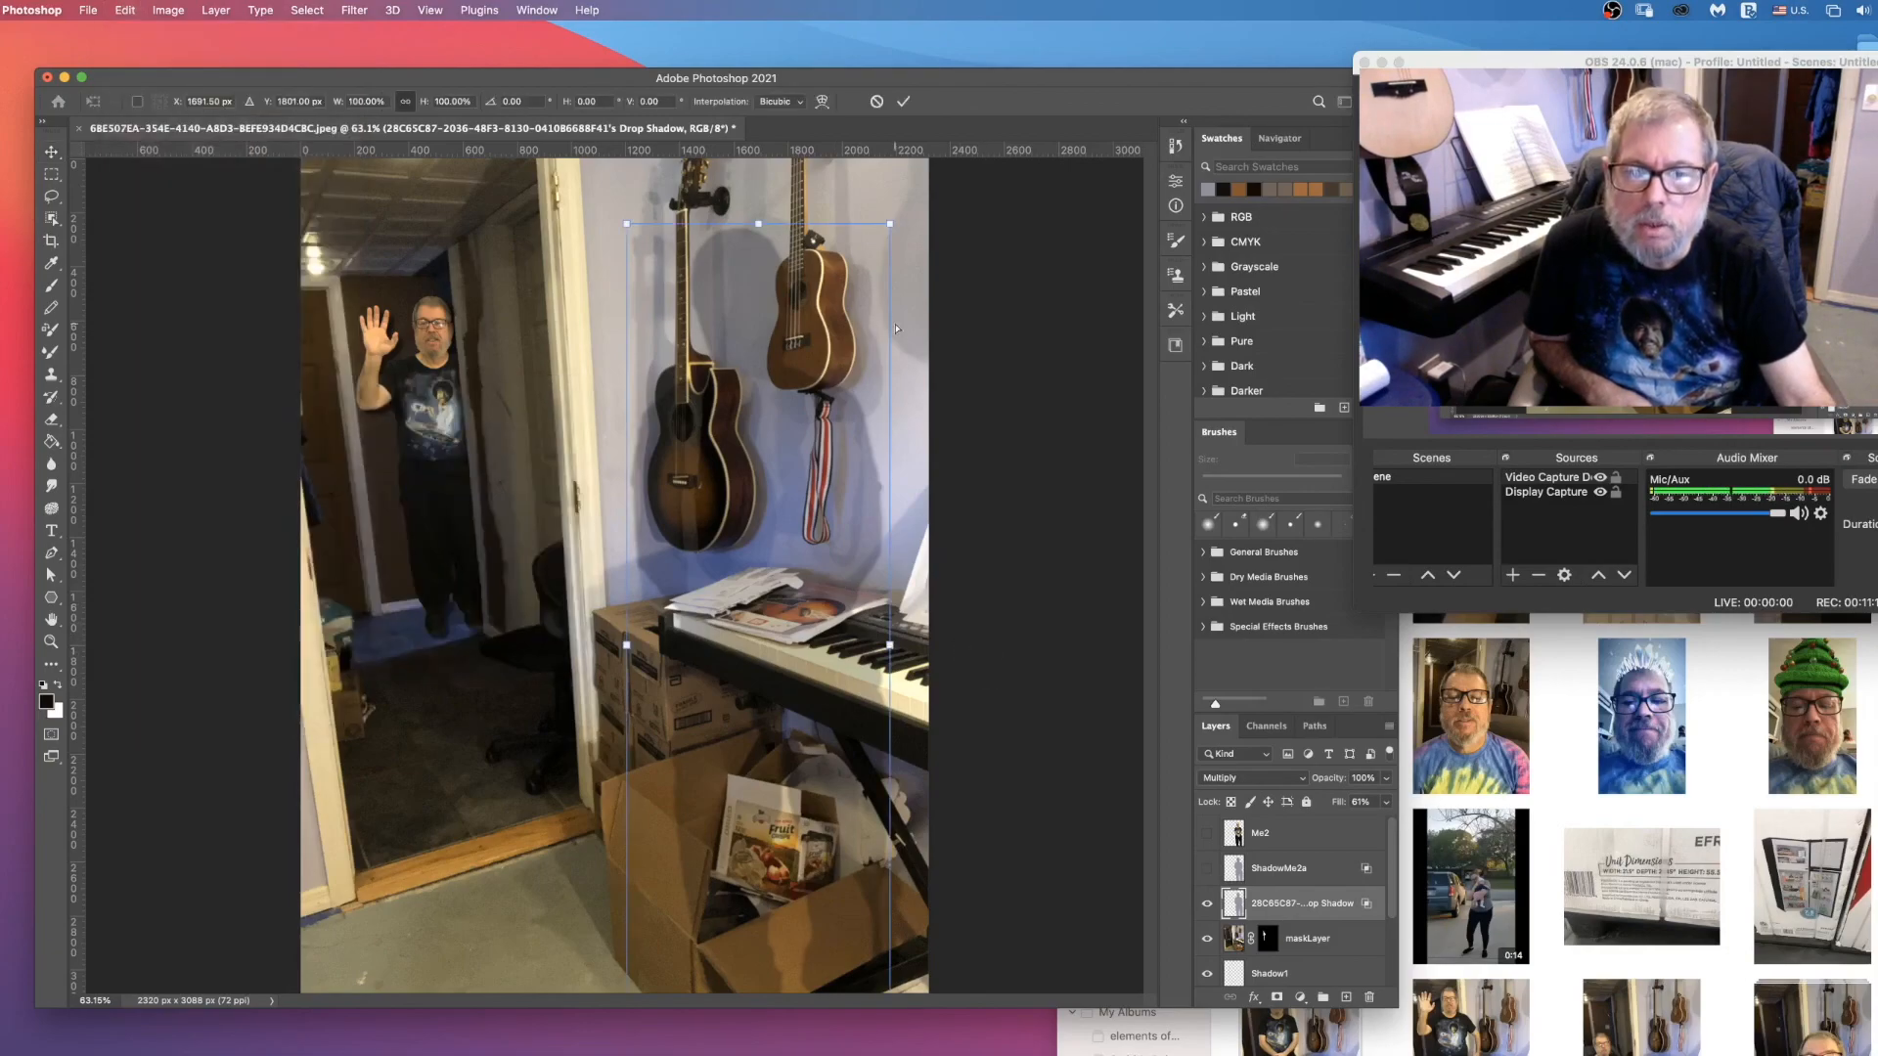
drag(893, 229, 925, 244)
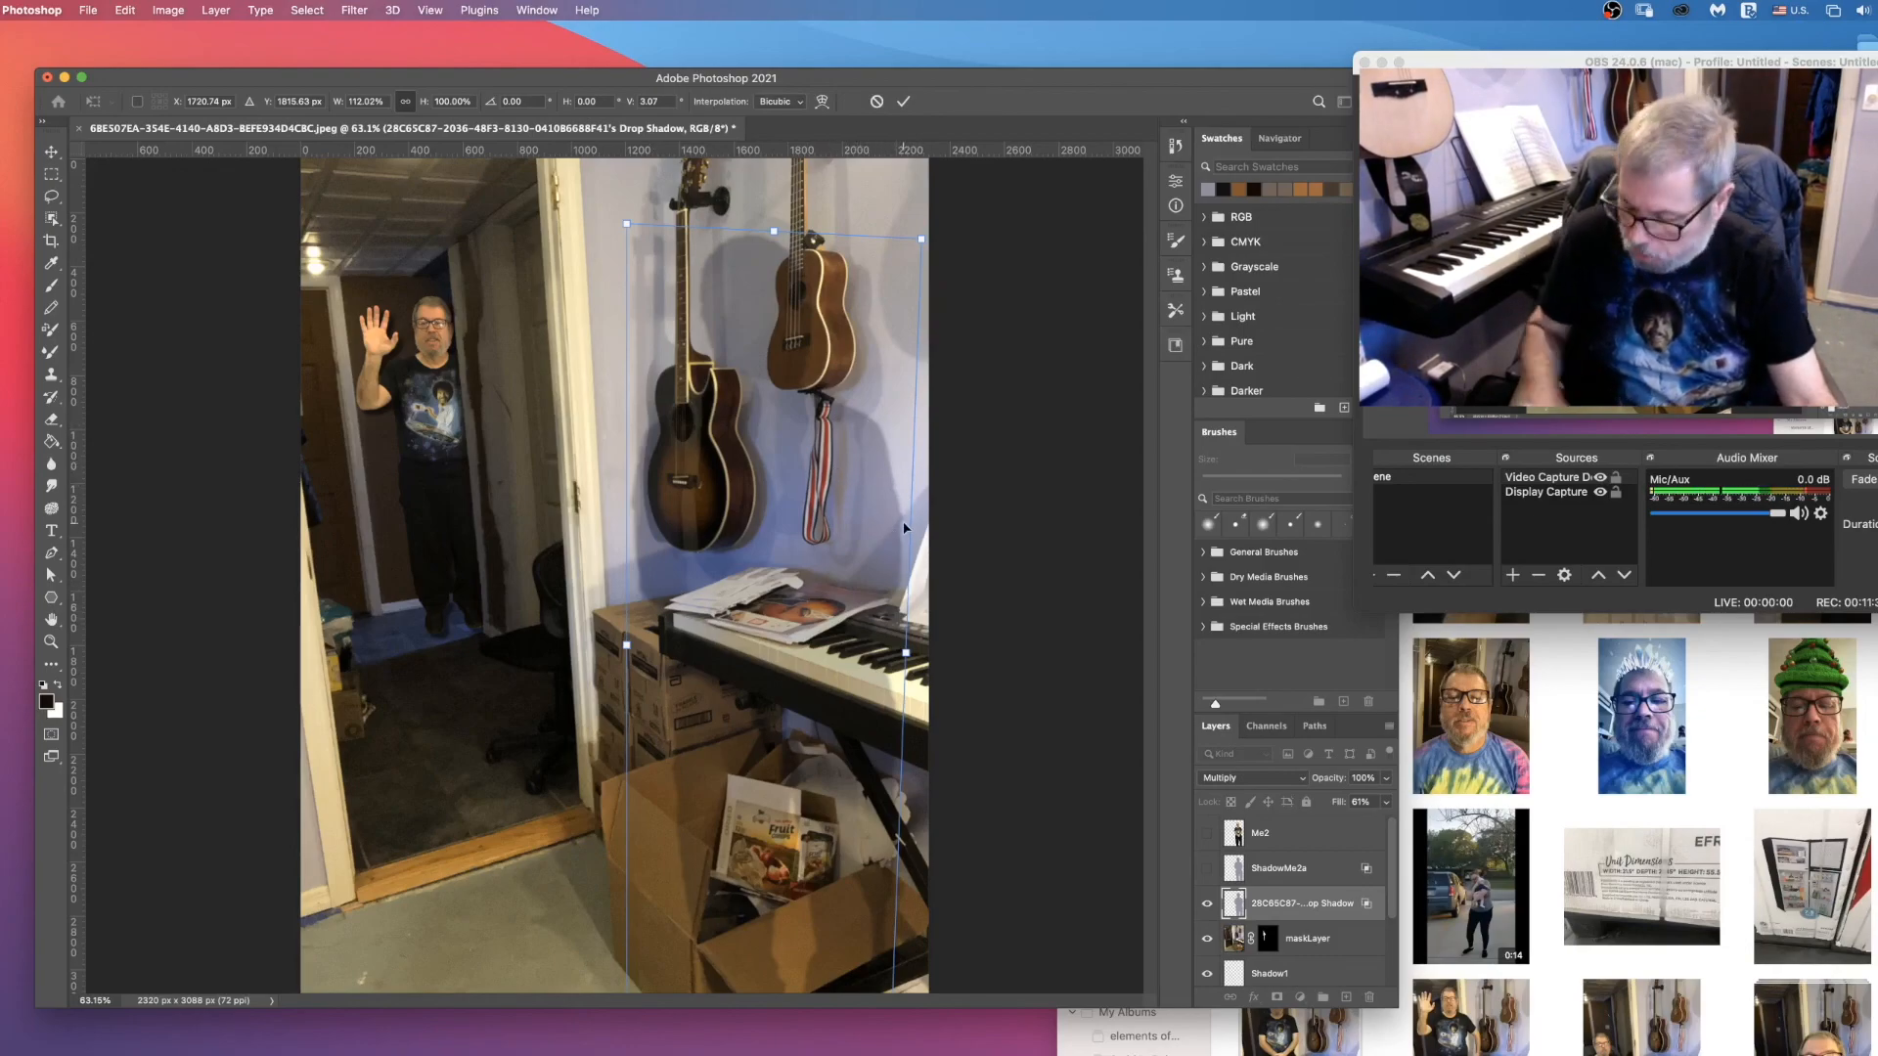
key(super+z)
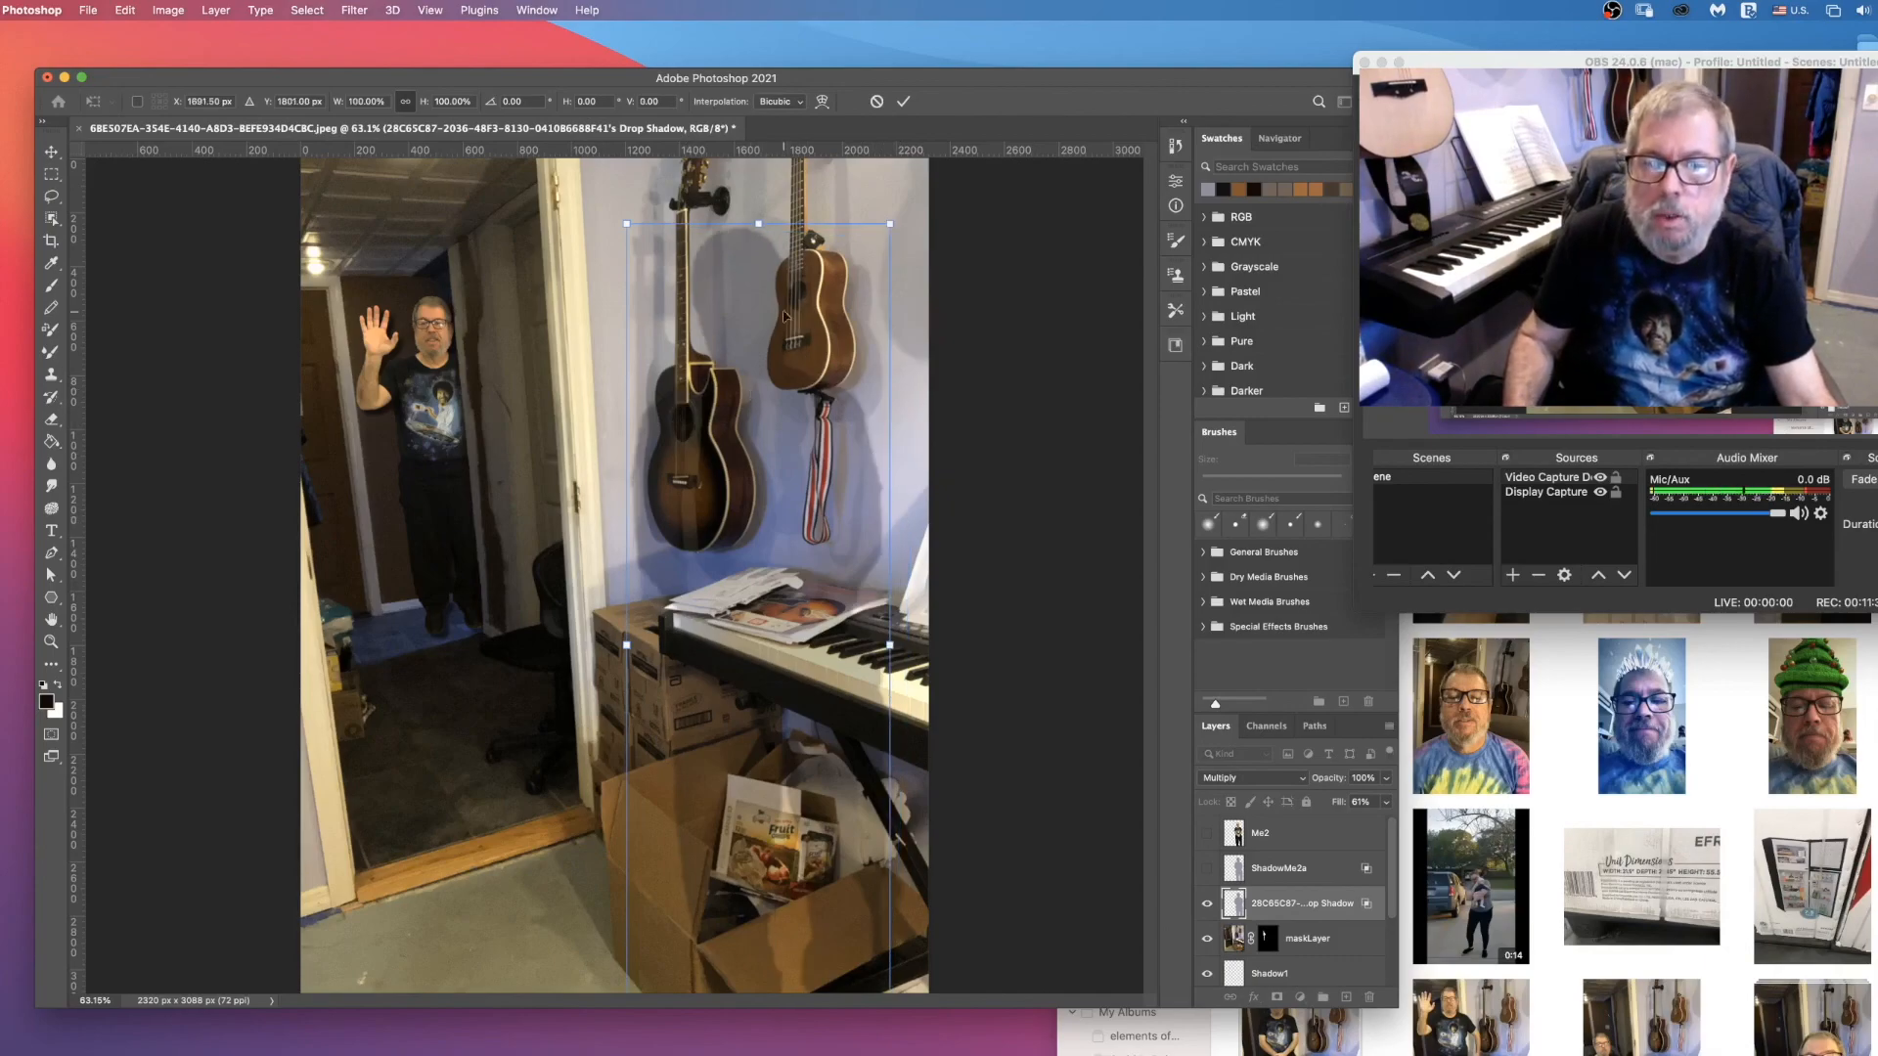
click(876, 101)
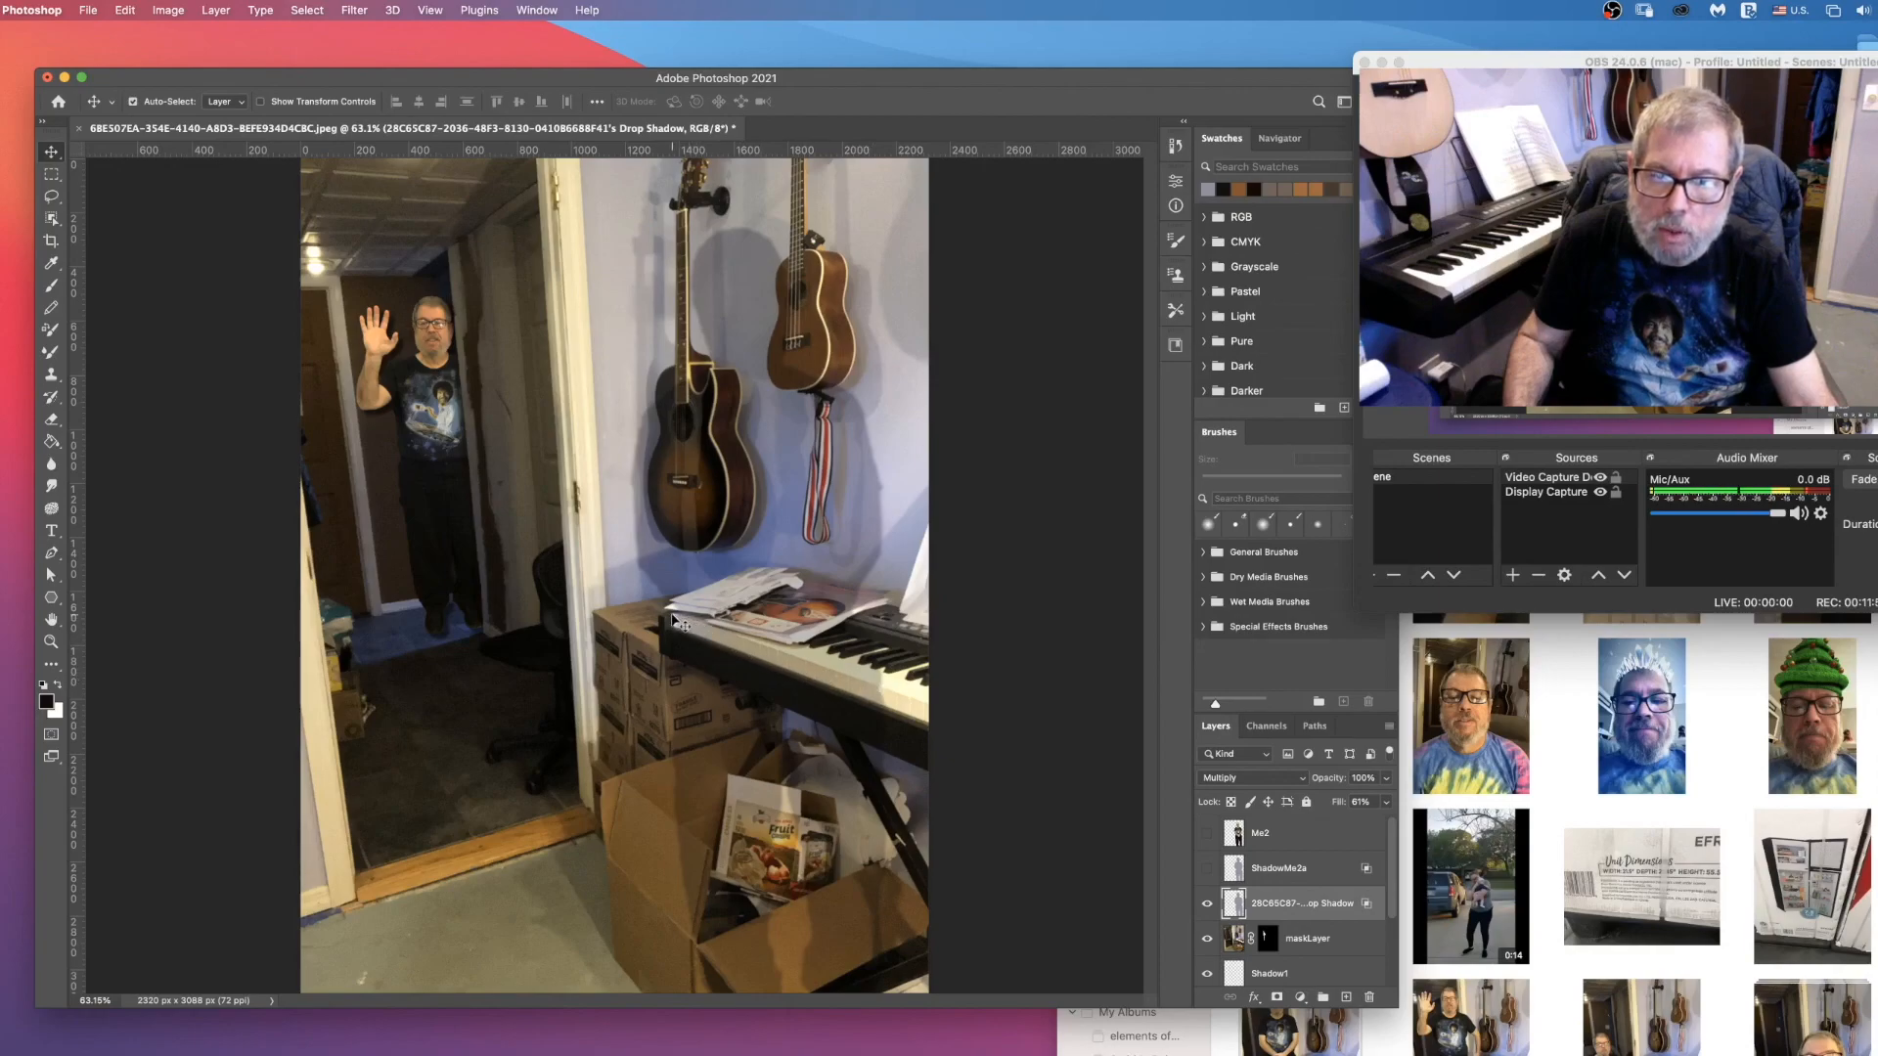
Step: Outline the part of the man's shadow that falls on the piano keyboard with the Polygonal Lasso
click(51, 196)
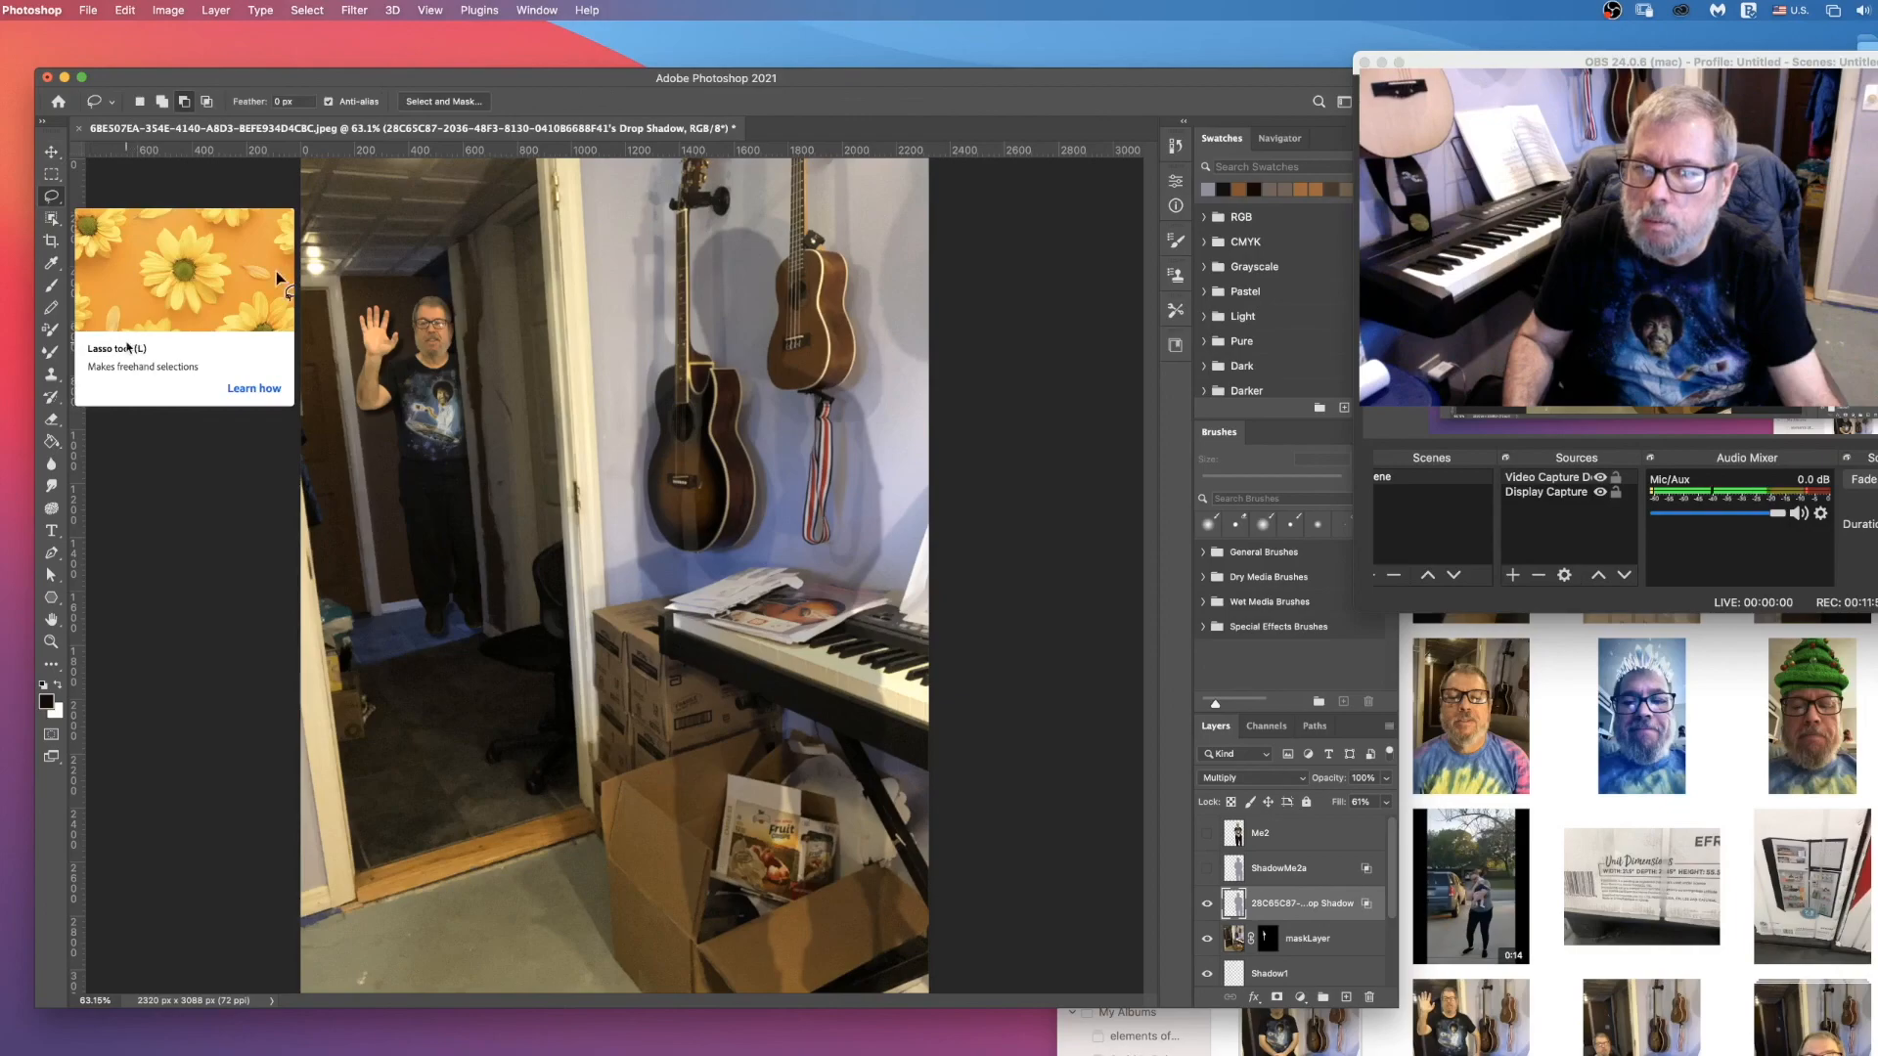
click(55, 200)
click(113, 217)
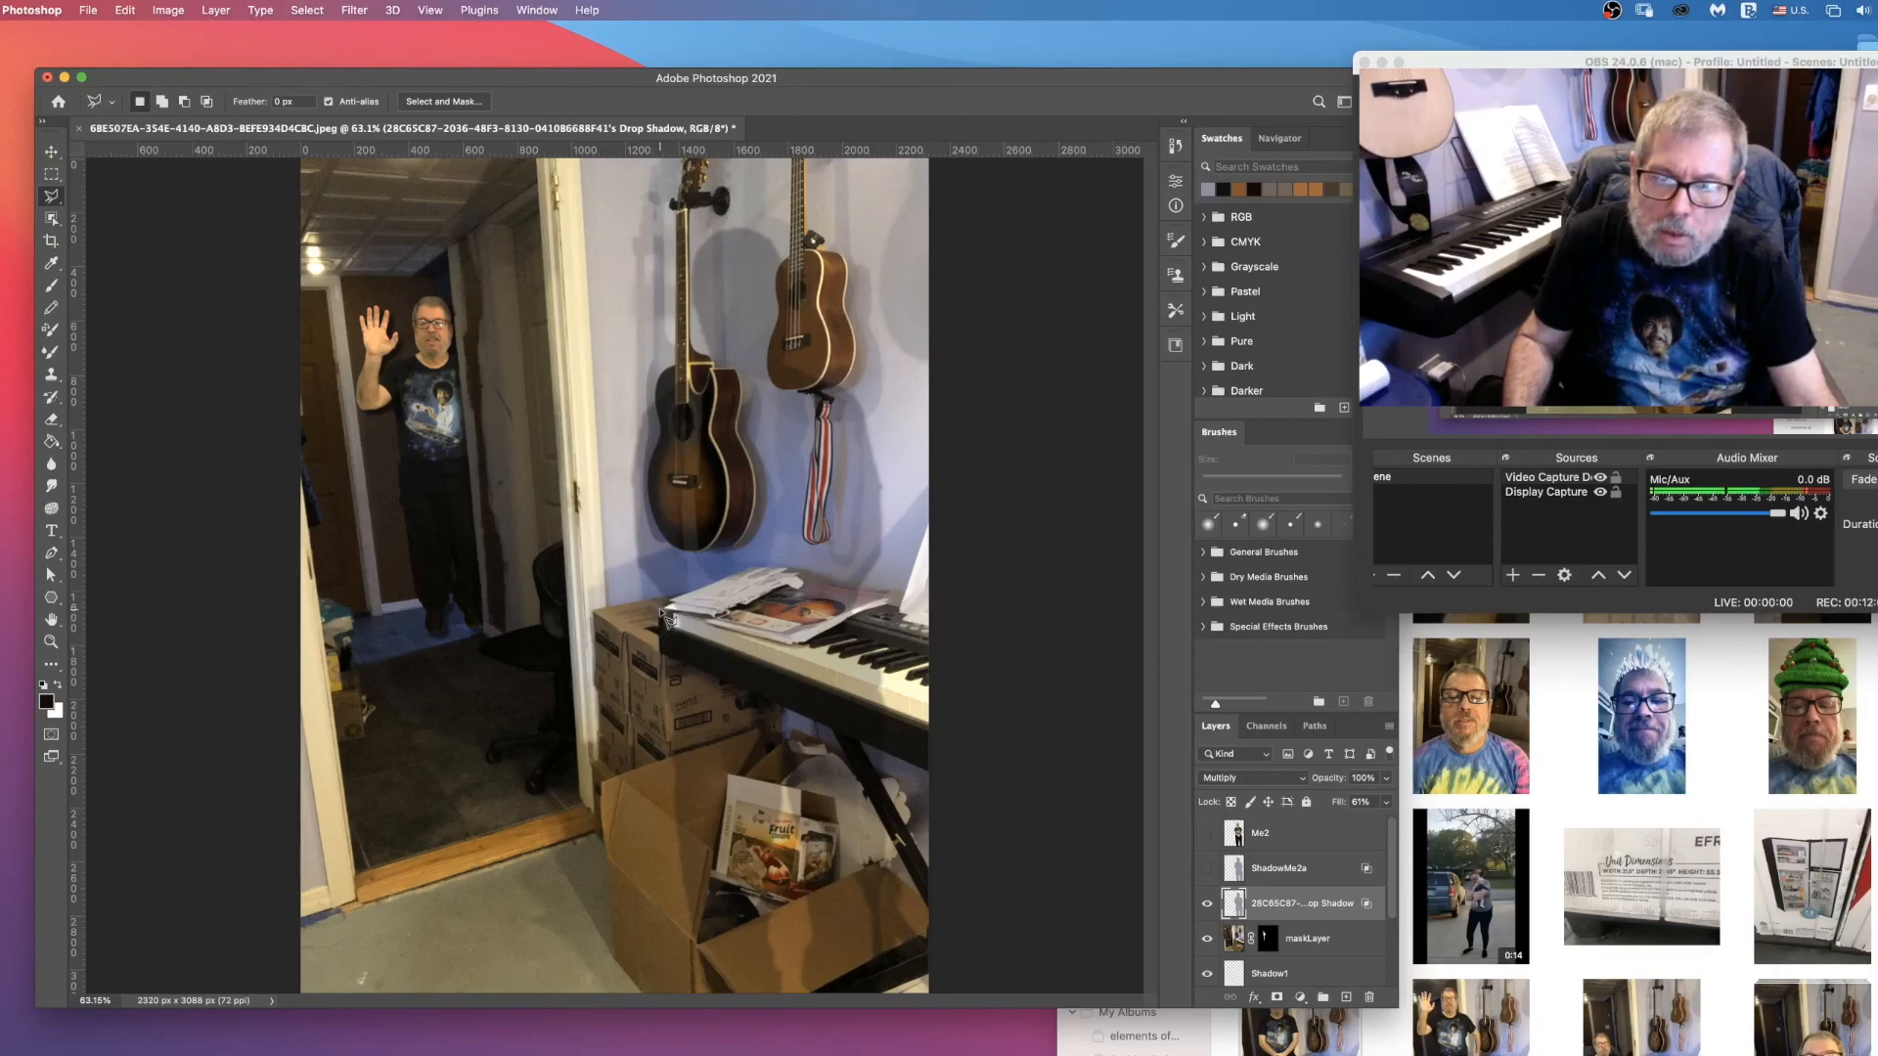
click(880, 684)
click(885, 749)
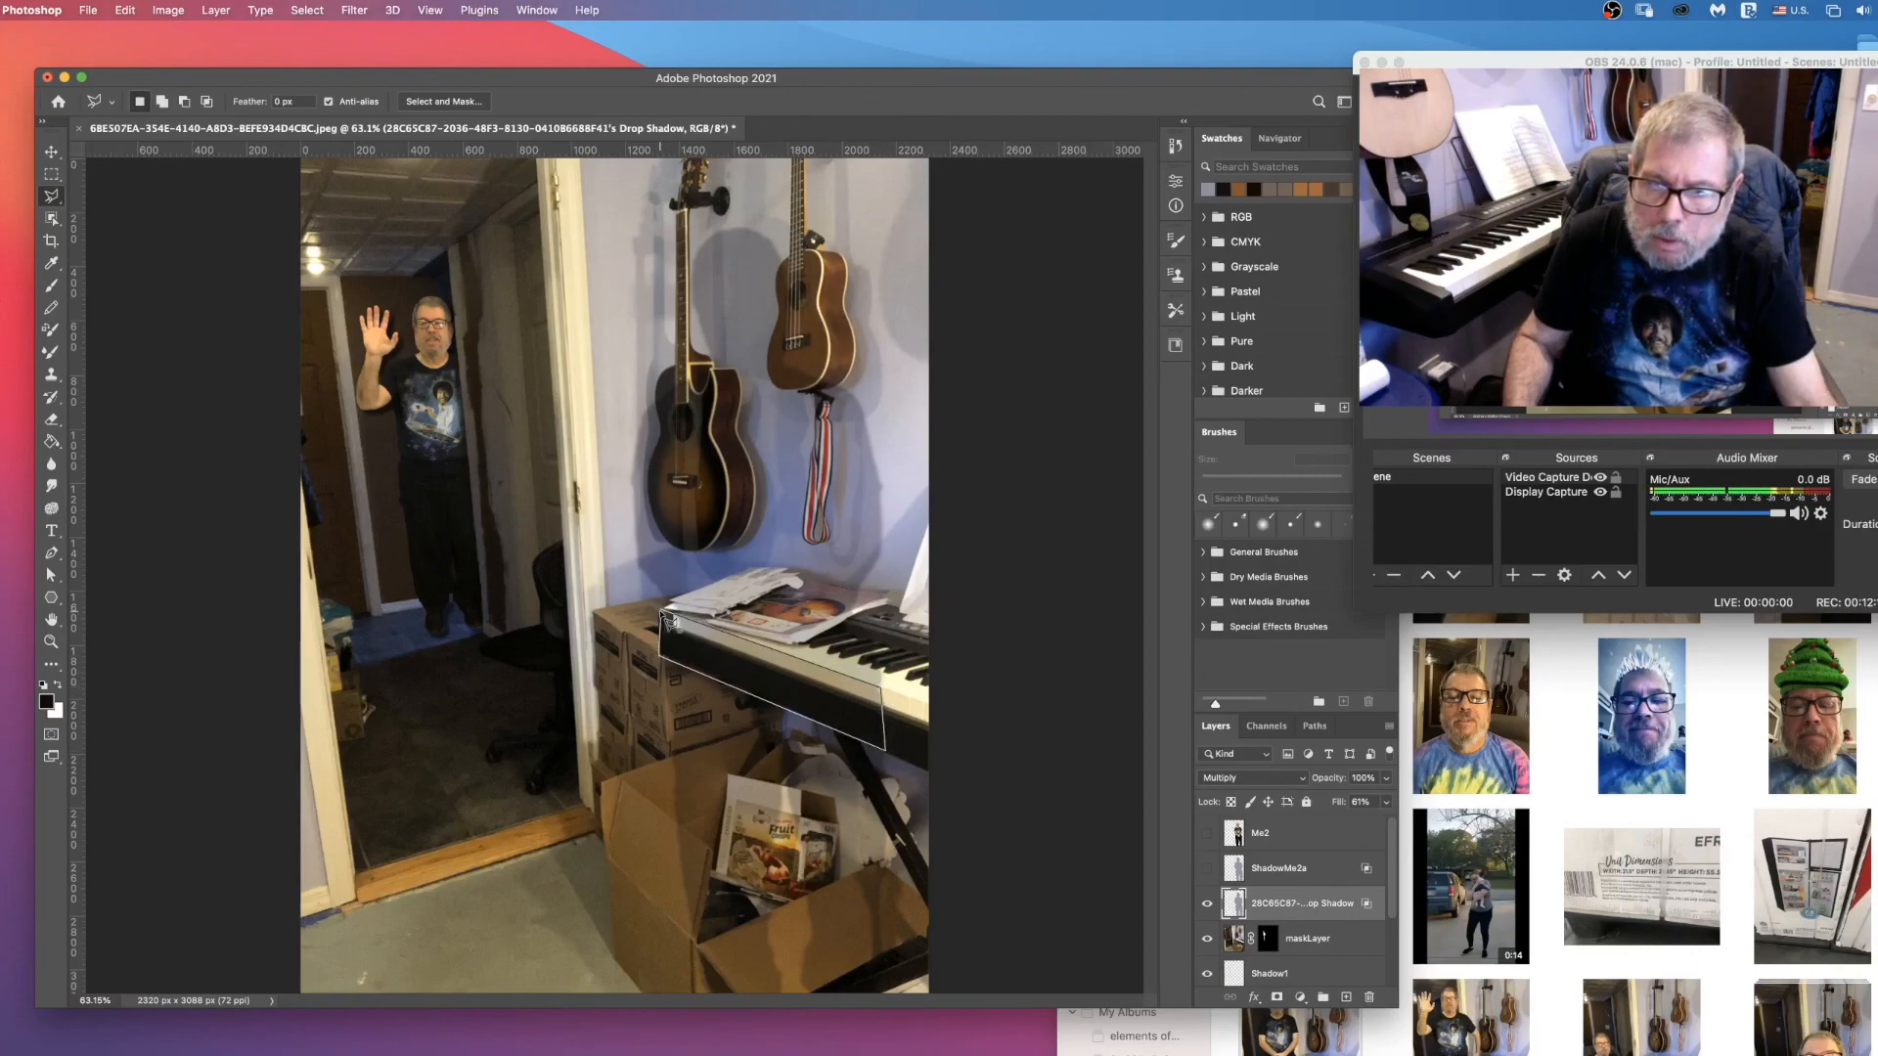
click(665, 618)
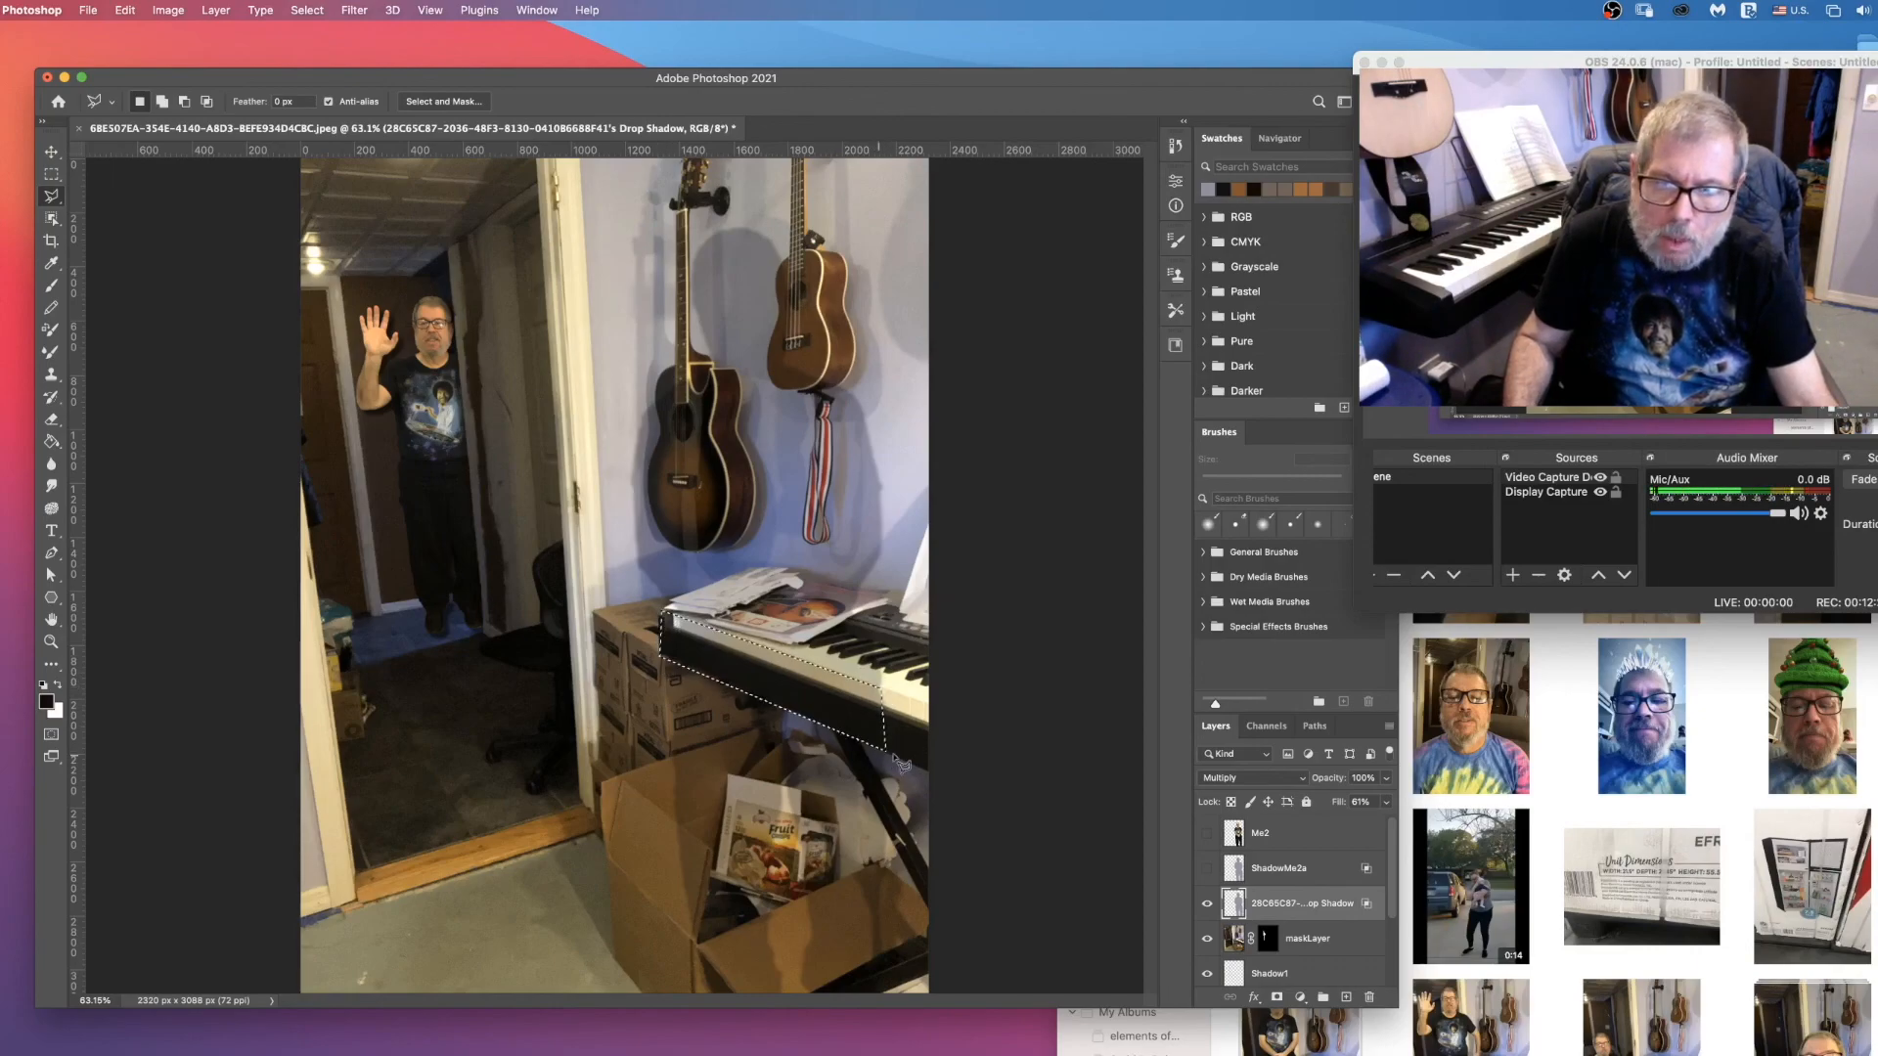
Step: Add the shadow area over the boxes below the keyboard, down to the photo's lower edge, to the selection
click(161, 102)
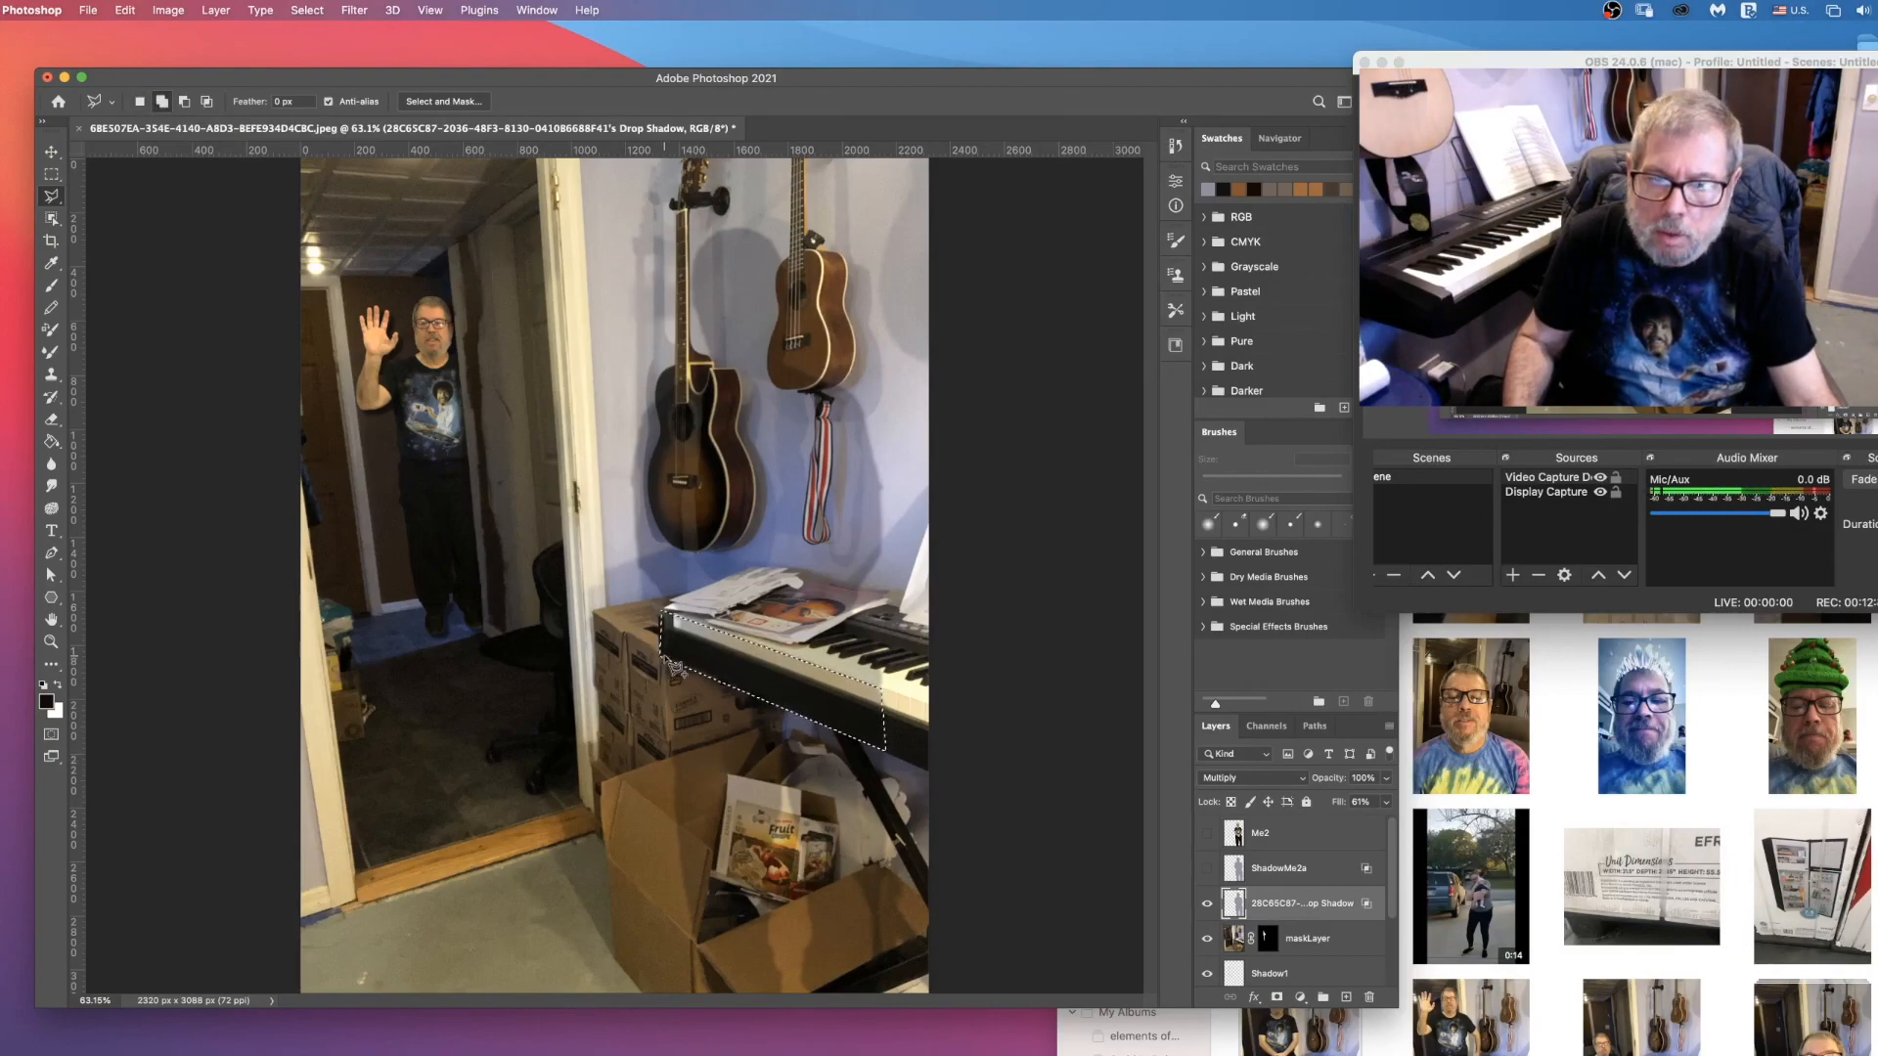
click(701, 997)
double_click(912, 995)
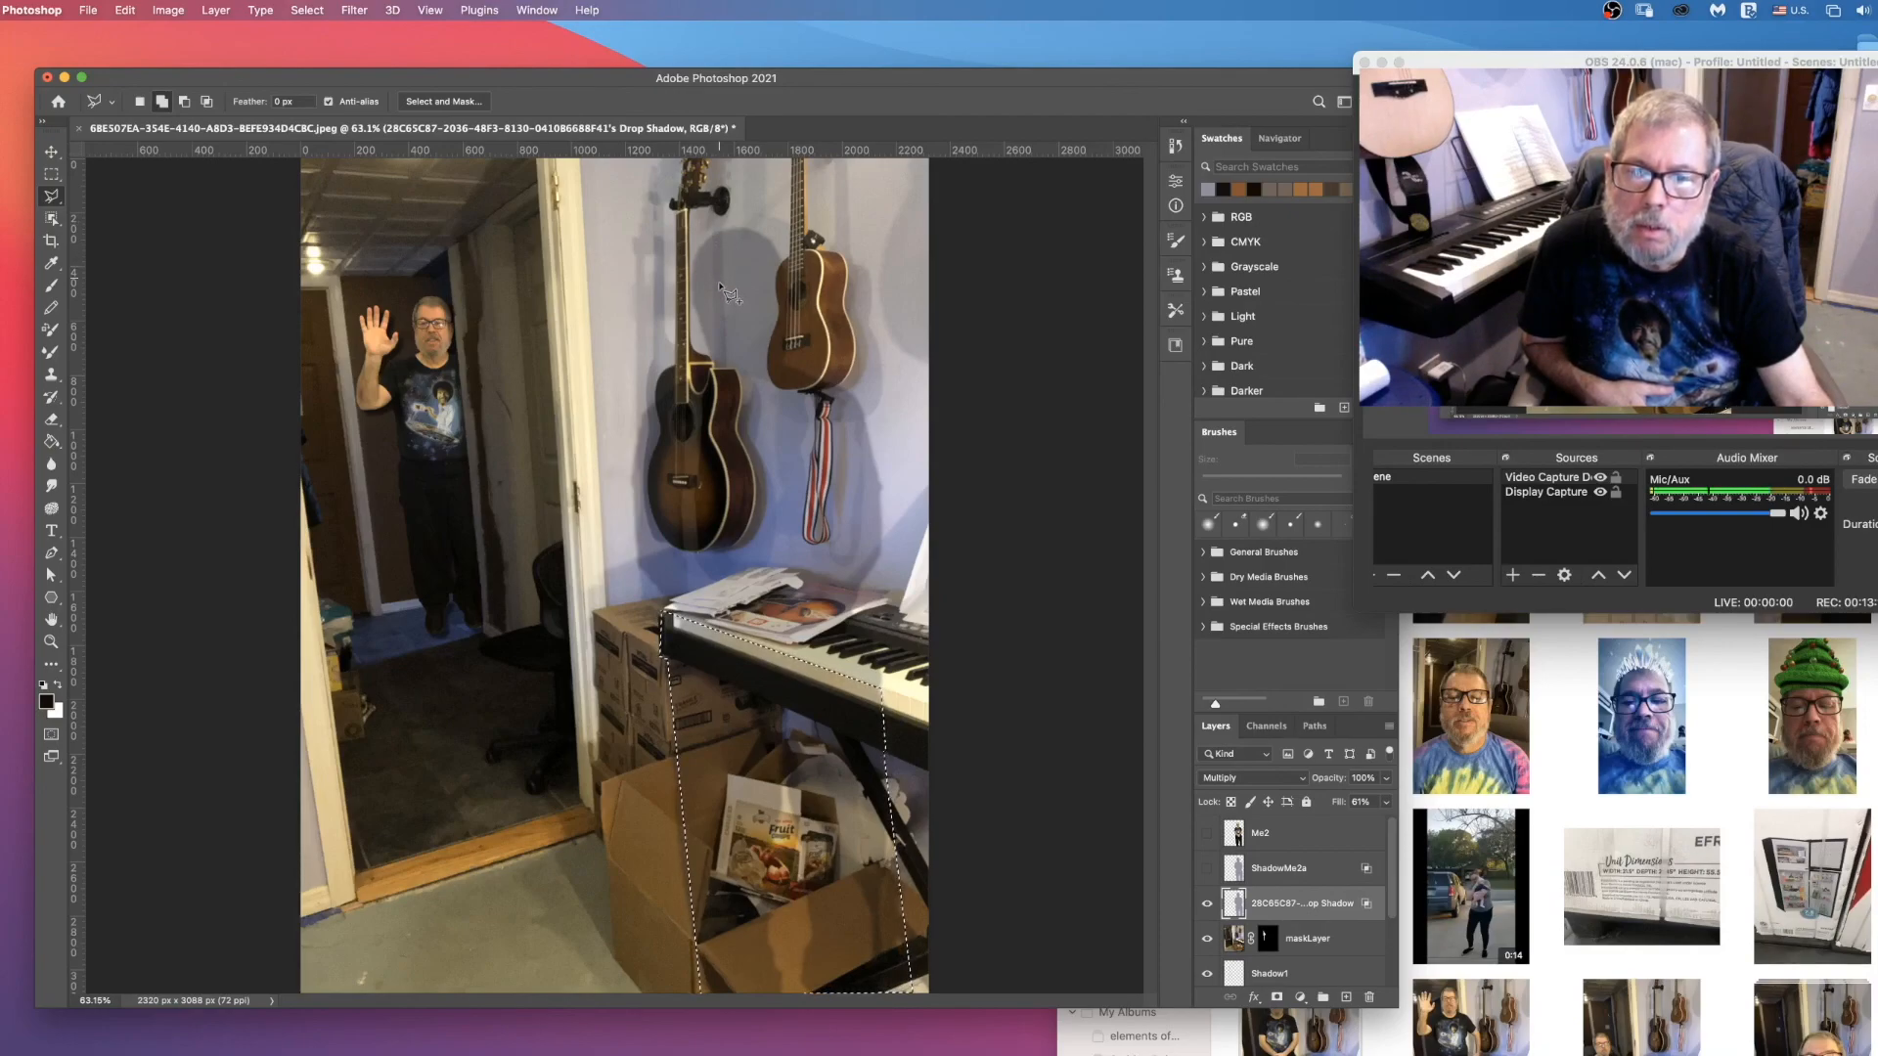
Step: Add a polygon around the head part of the shadow, on the wall between the guitar and the ukulele, to the selection
click(719, 231)
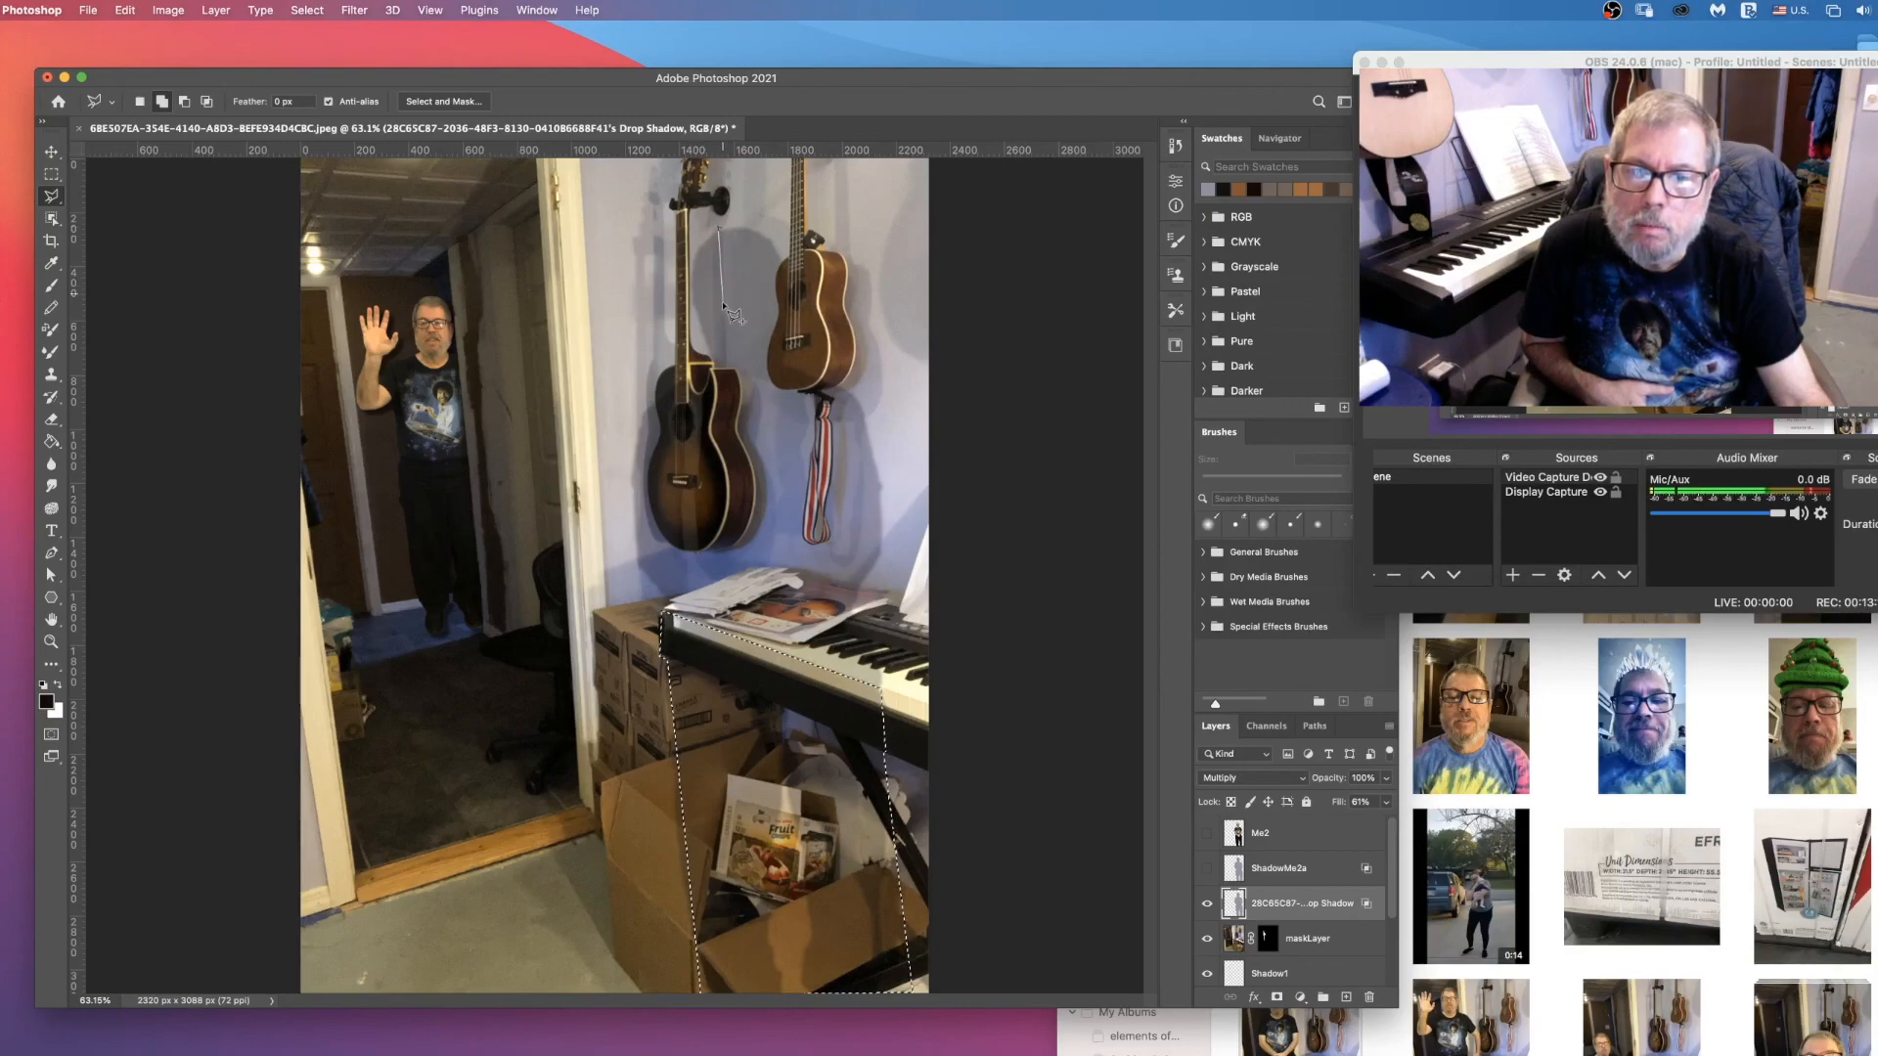
click(724, 367)
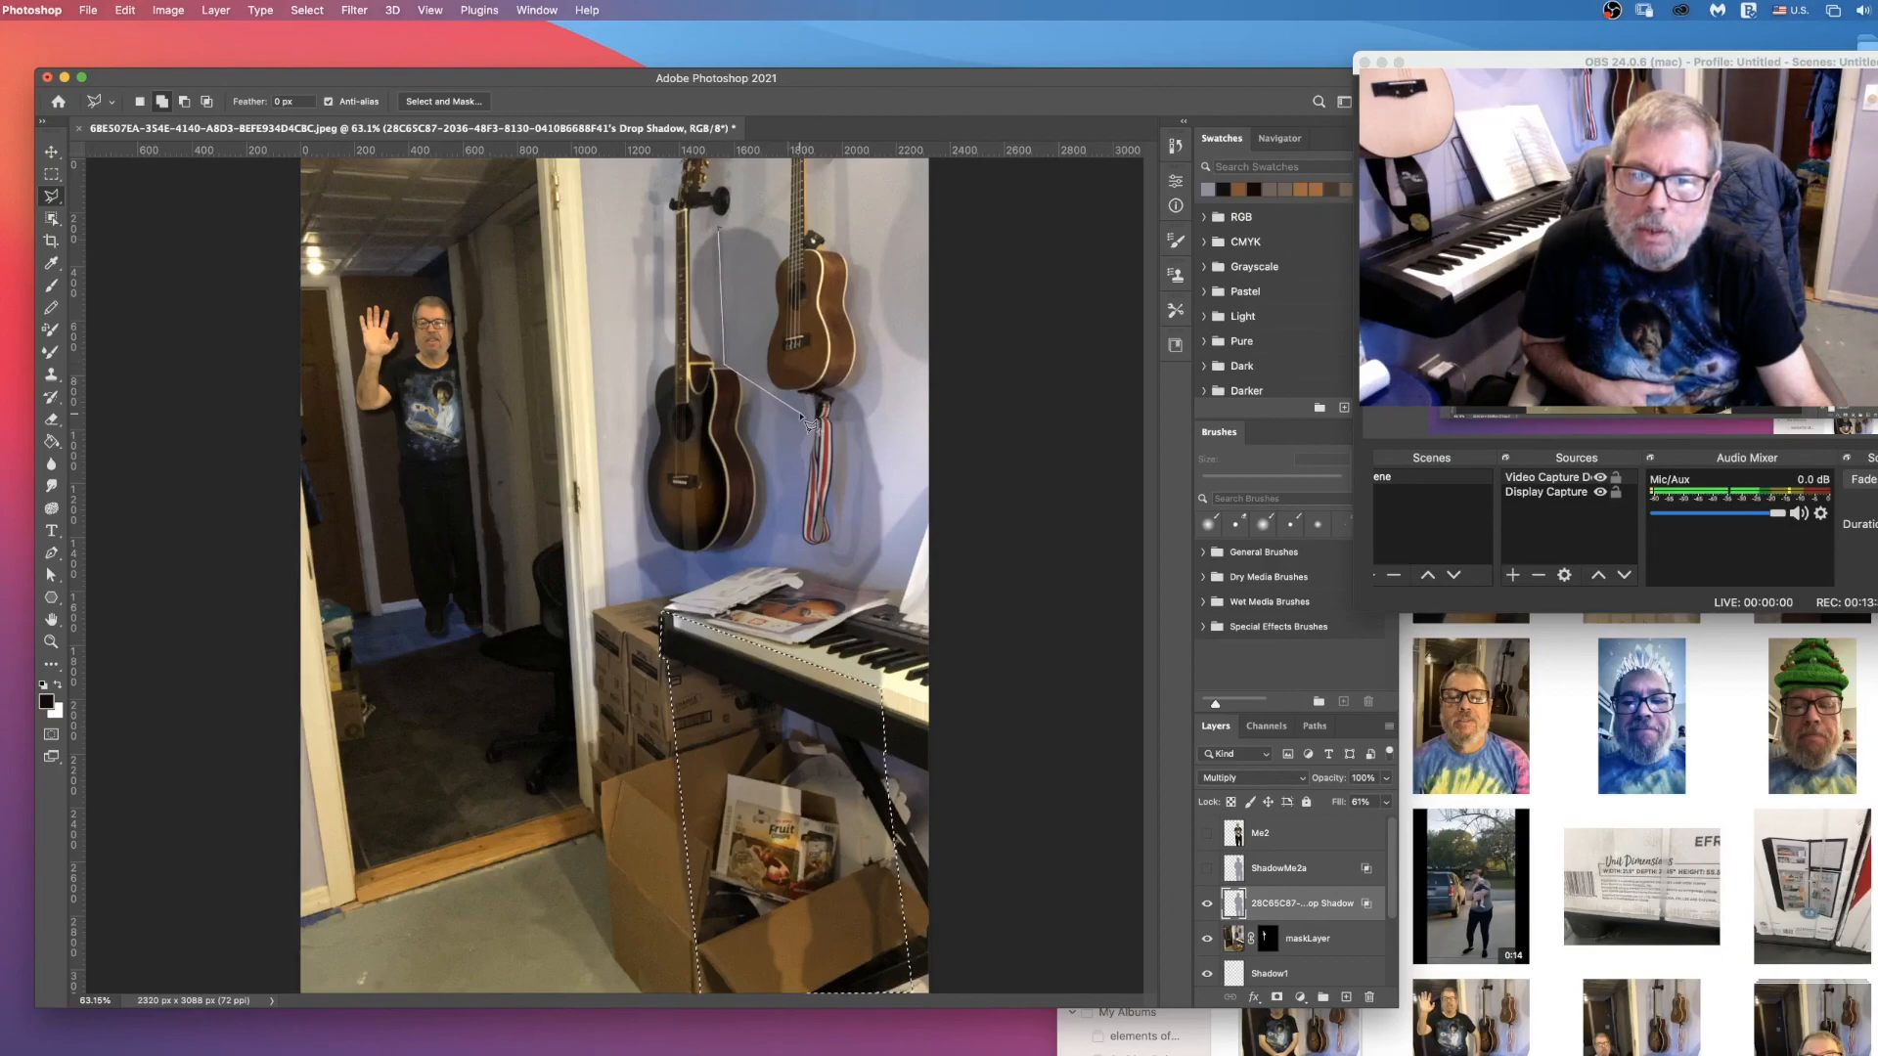
click(803, 412)
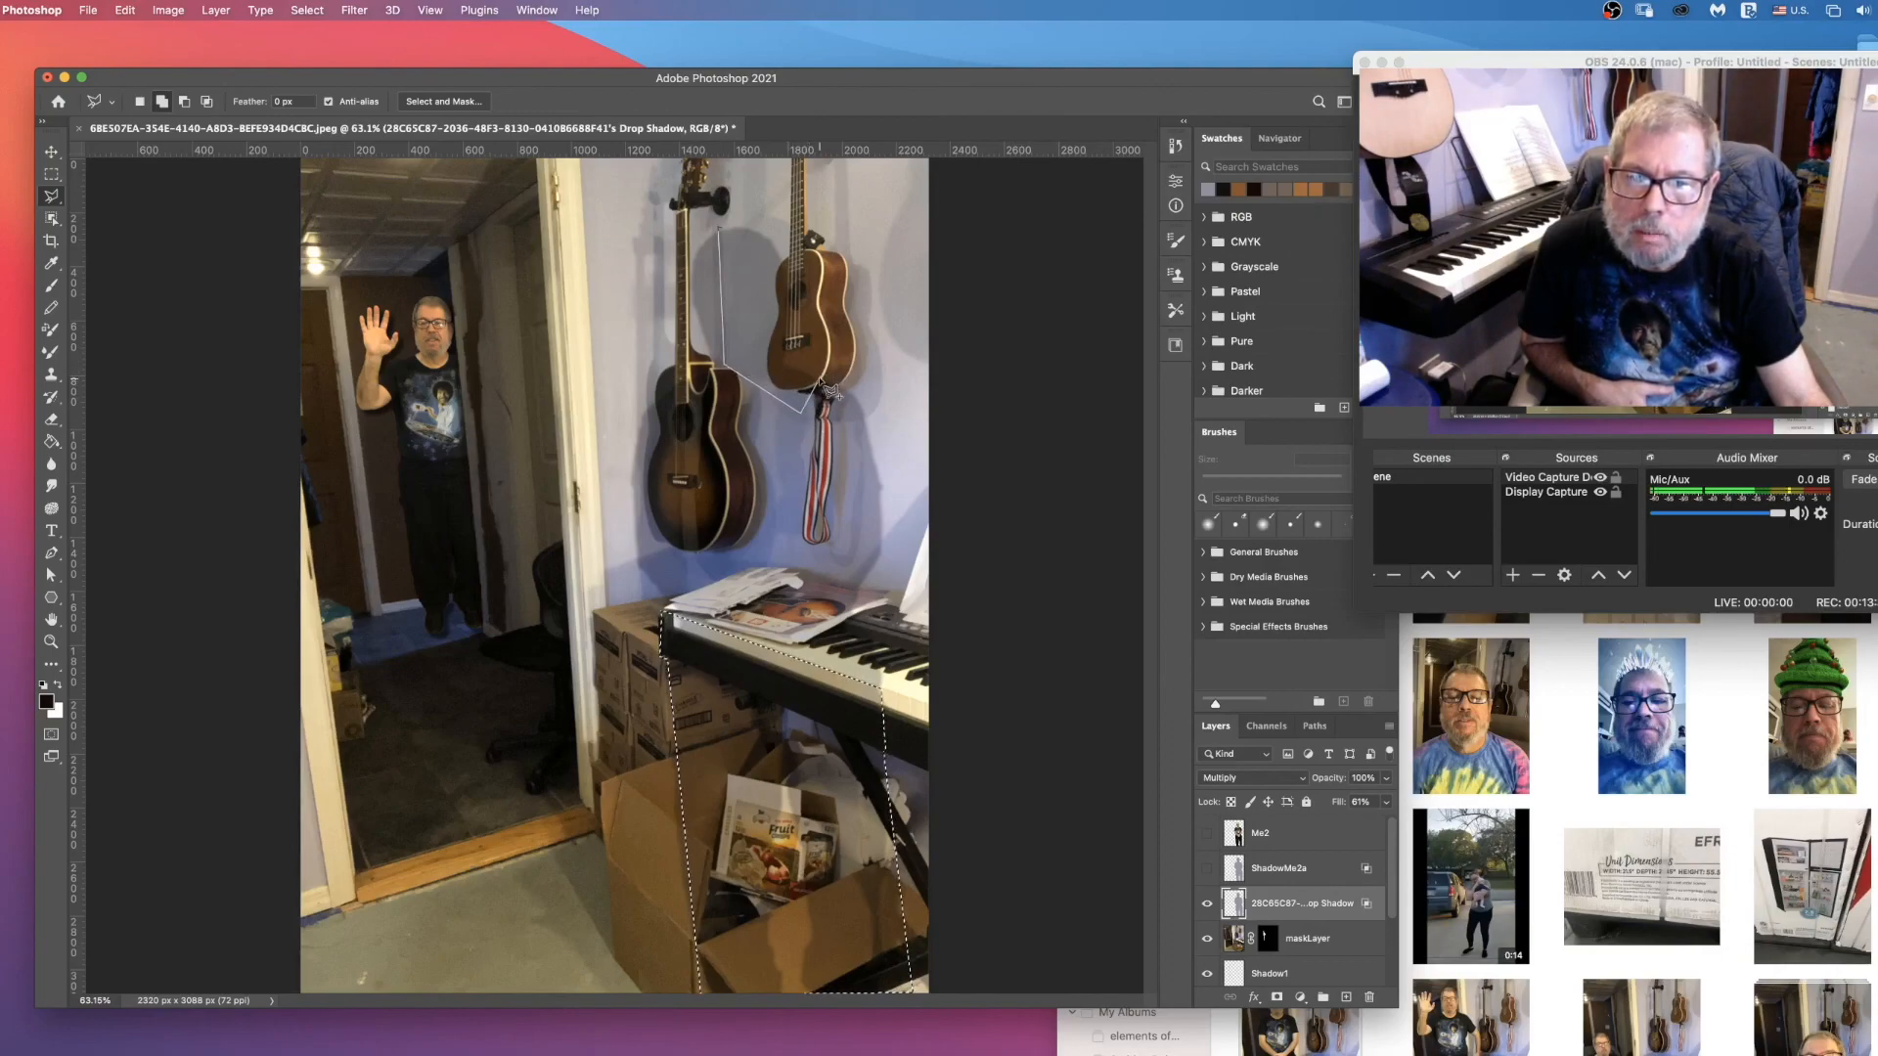
click(820, 383)
click(776, 192)
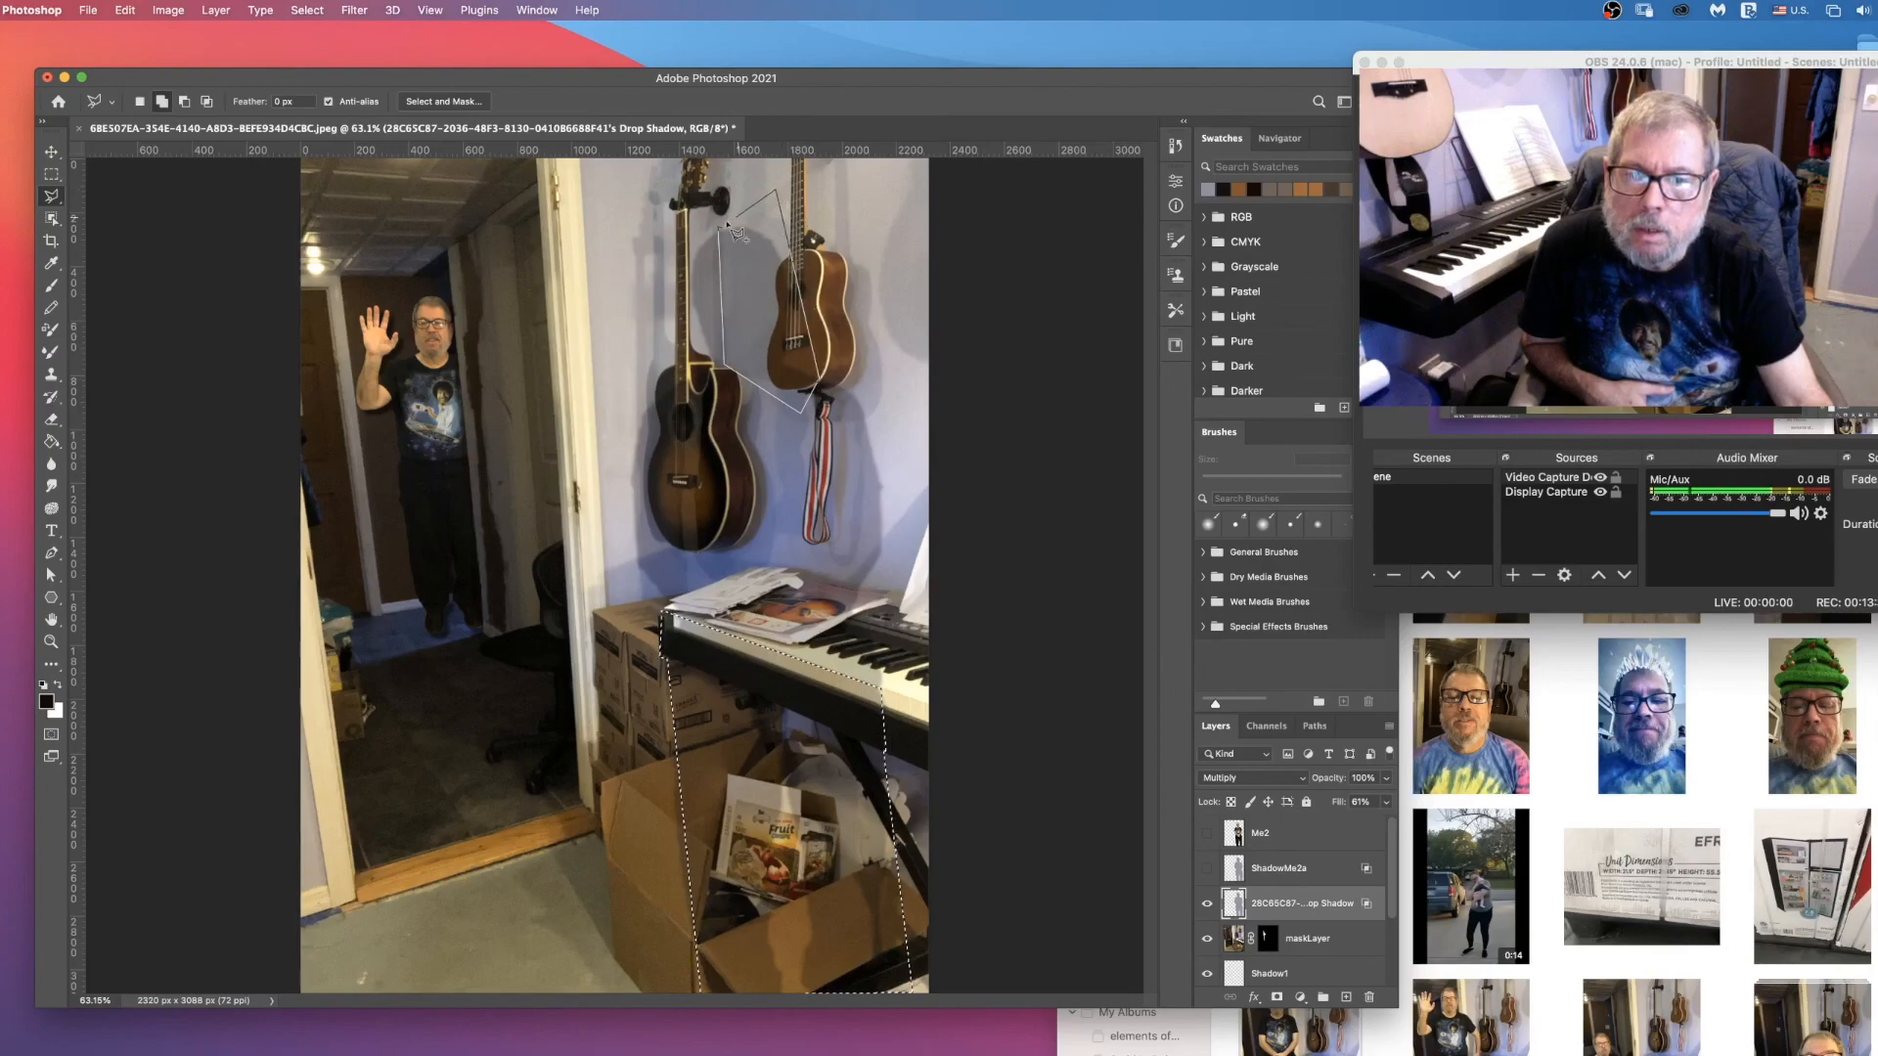
click(720, 232)
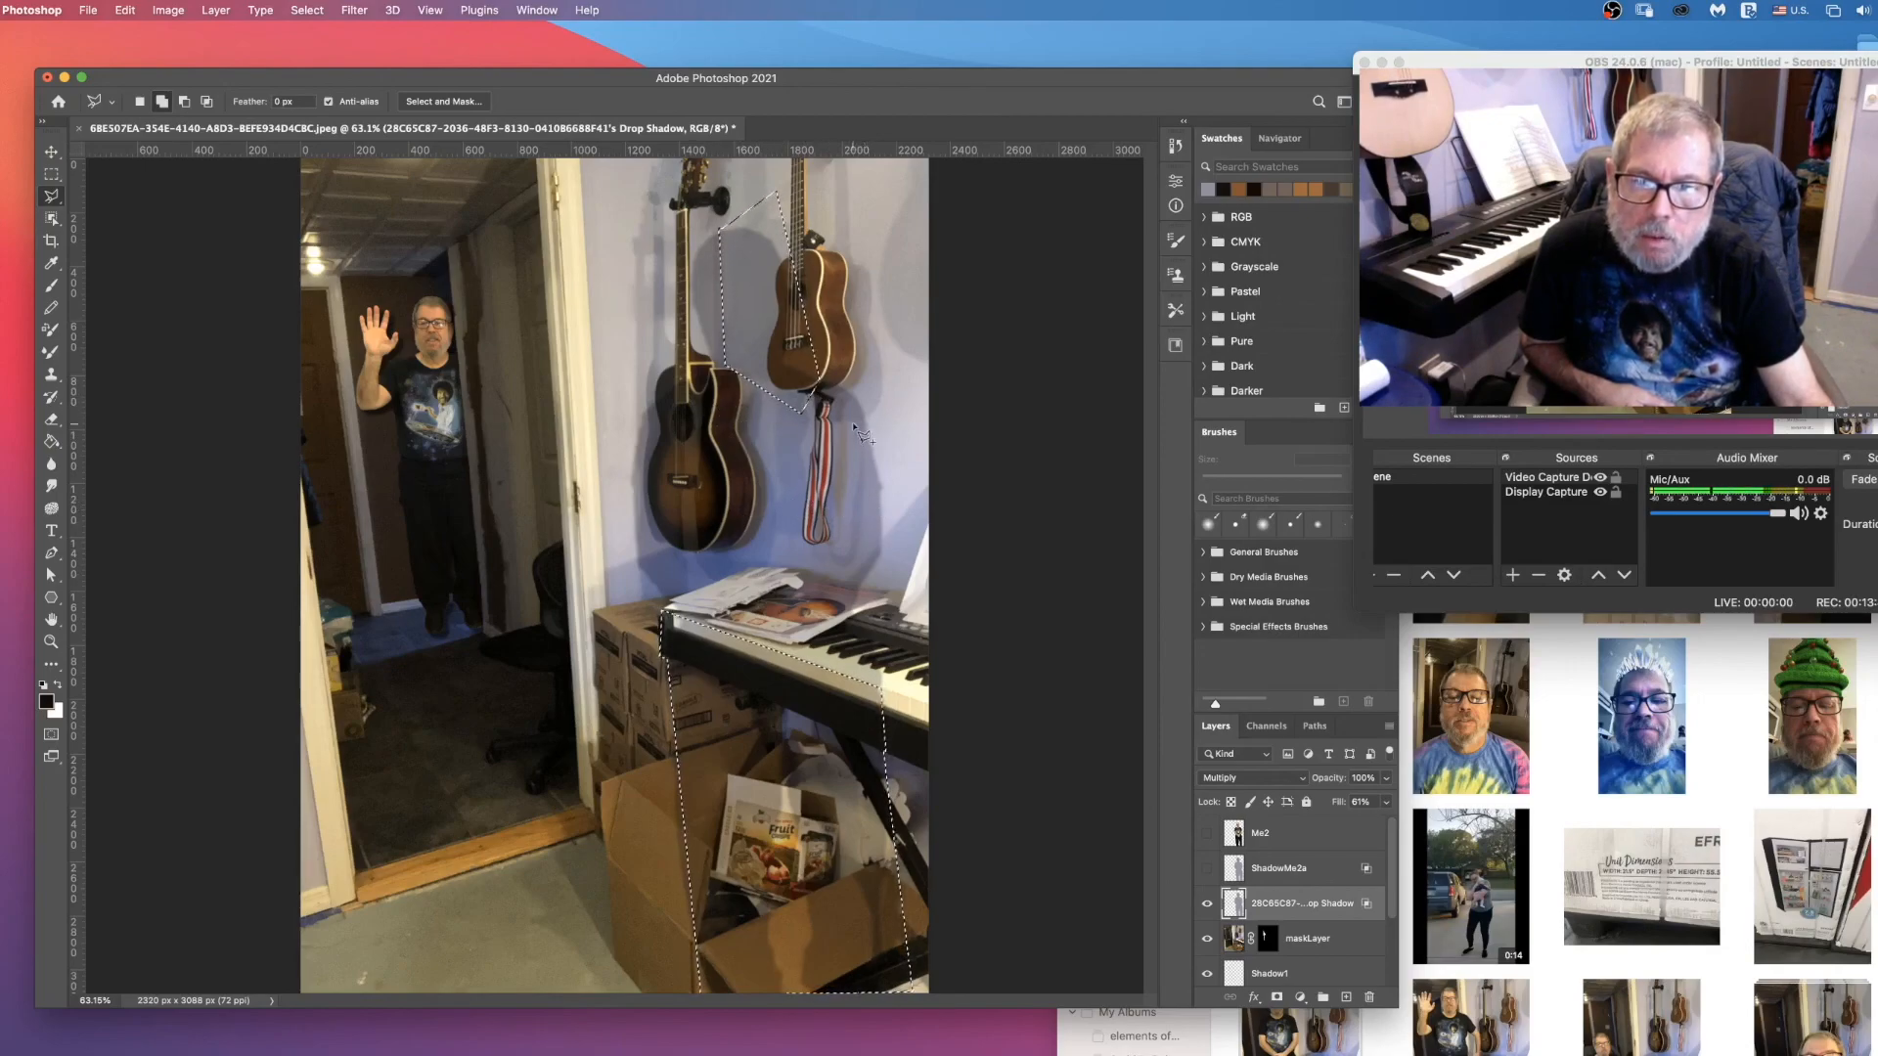
Step: Add the torso part of the shadow, on the wall between the ukulele and the keyboard, to the selection
click(861, 591)
click(897, 537)
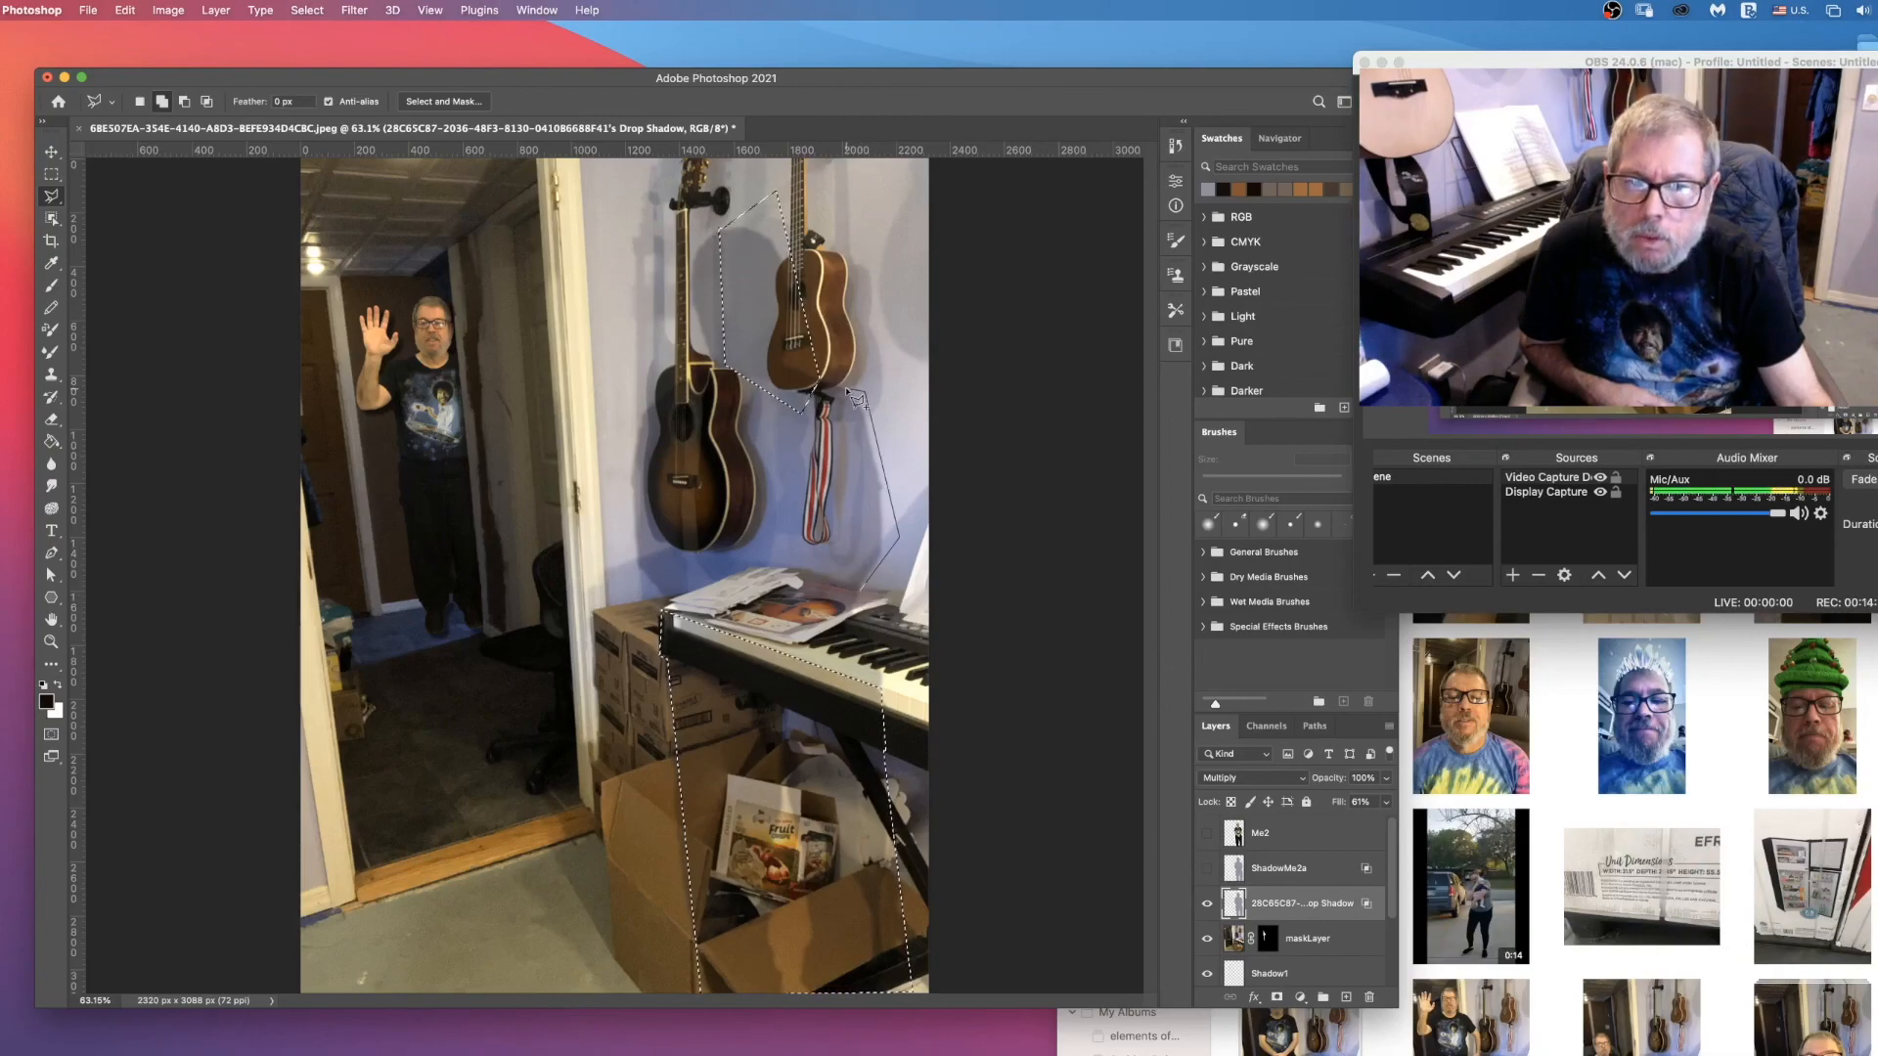
click(862, 389)
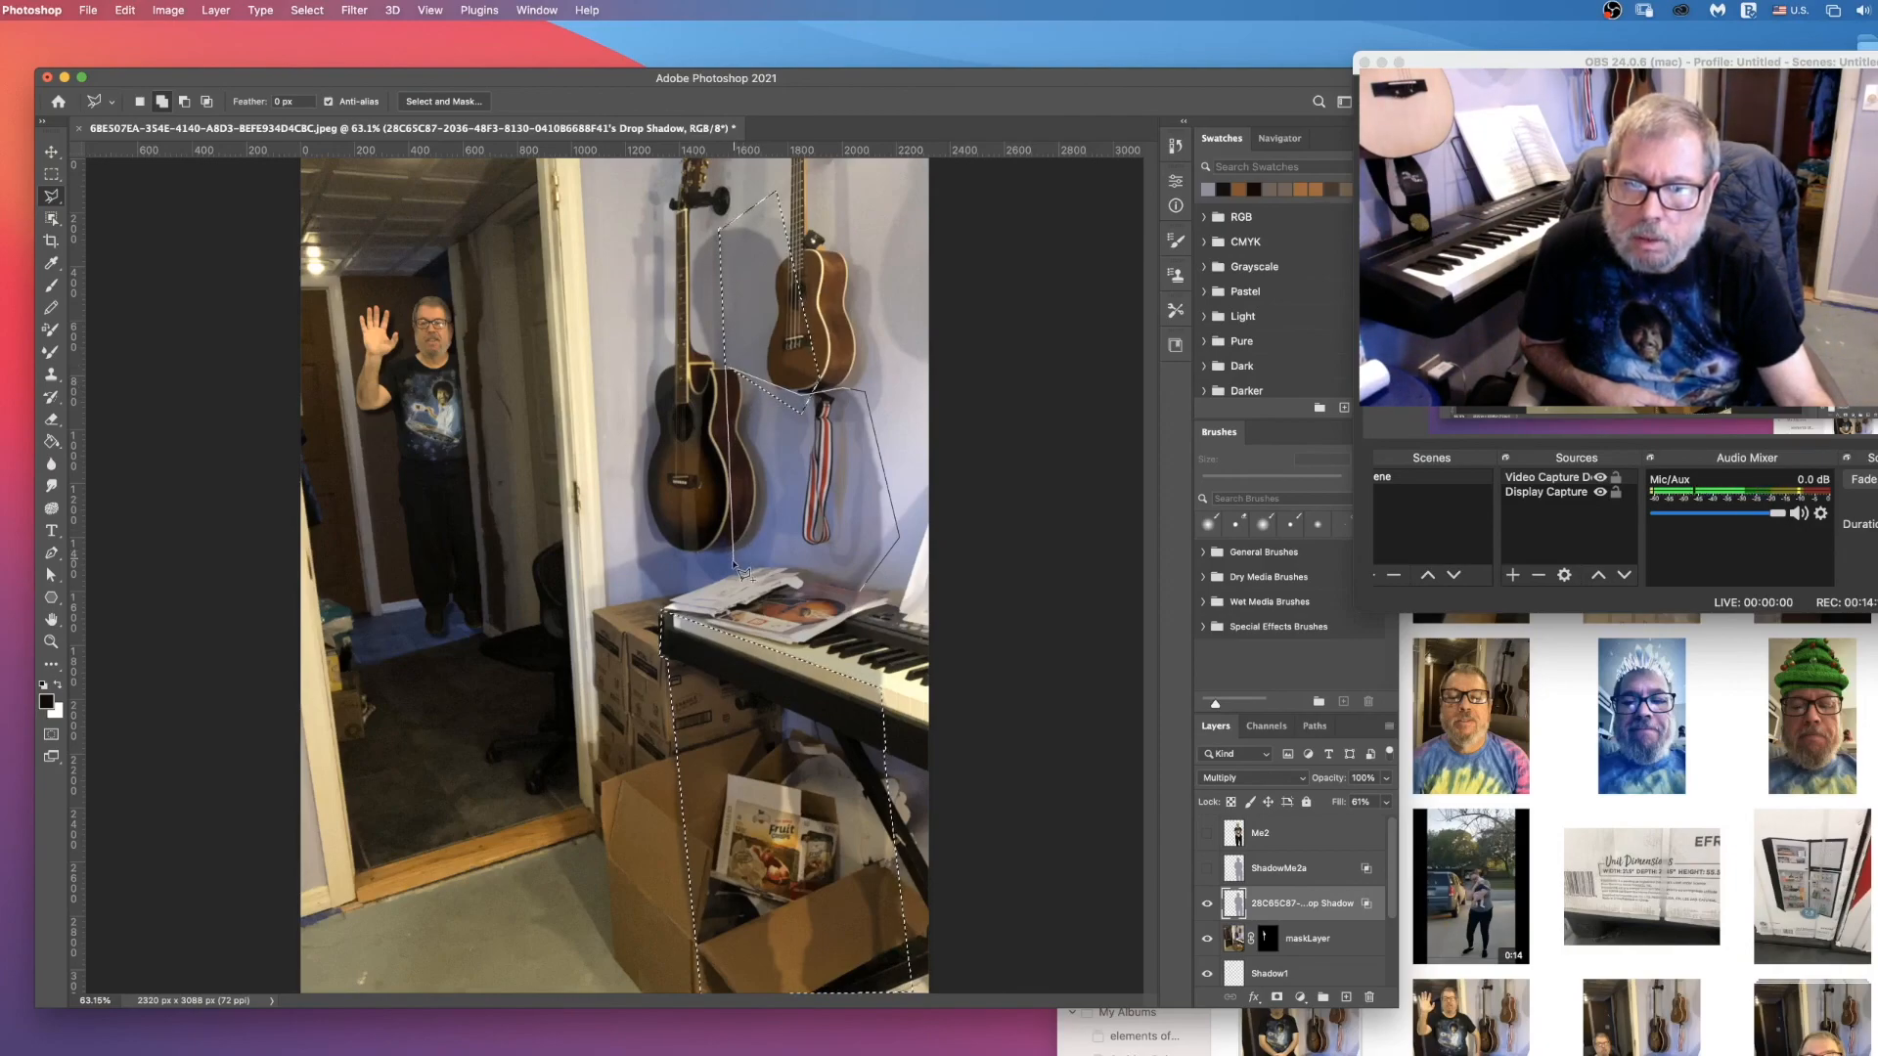
click(766, 566)
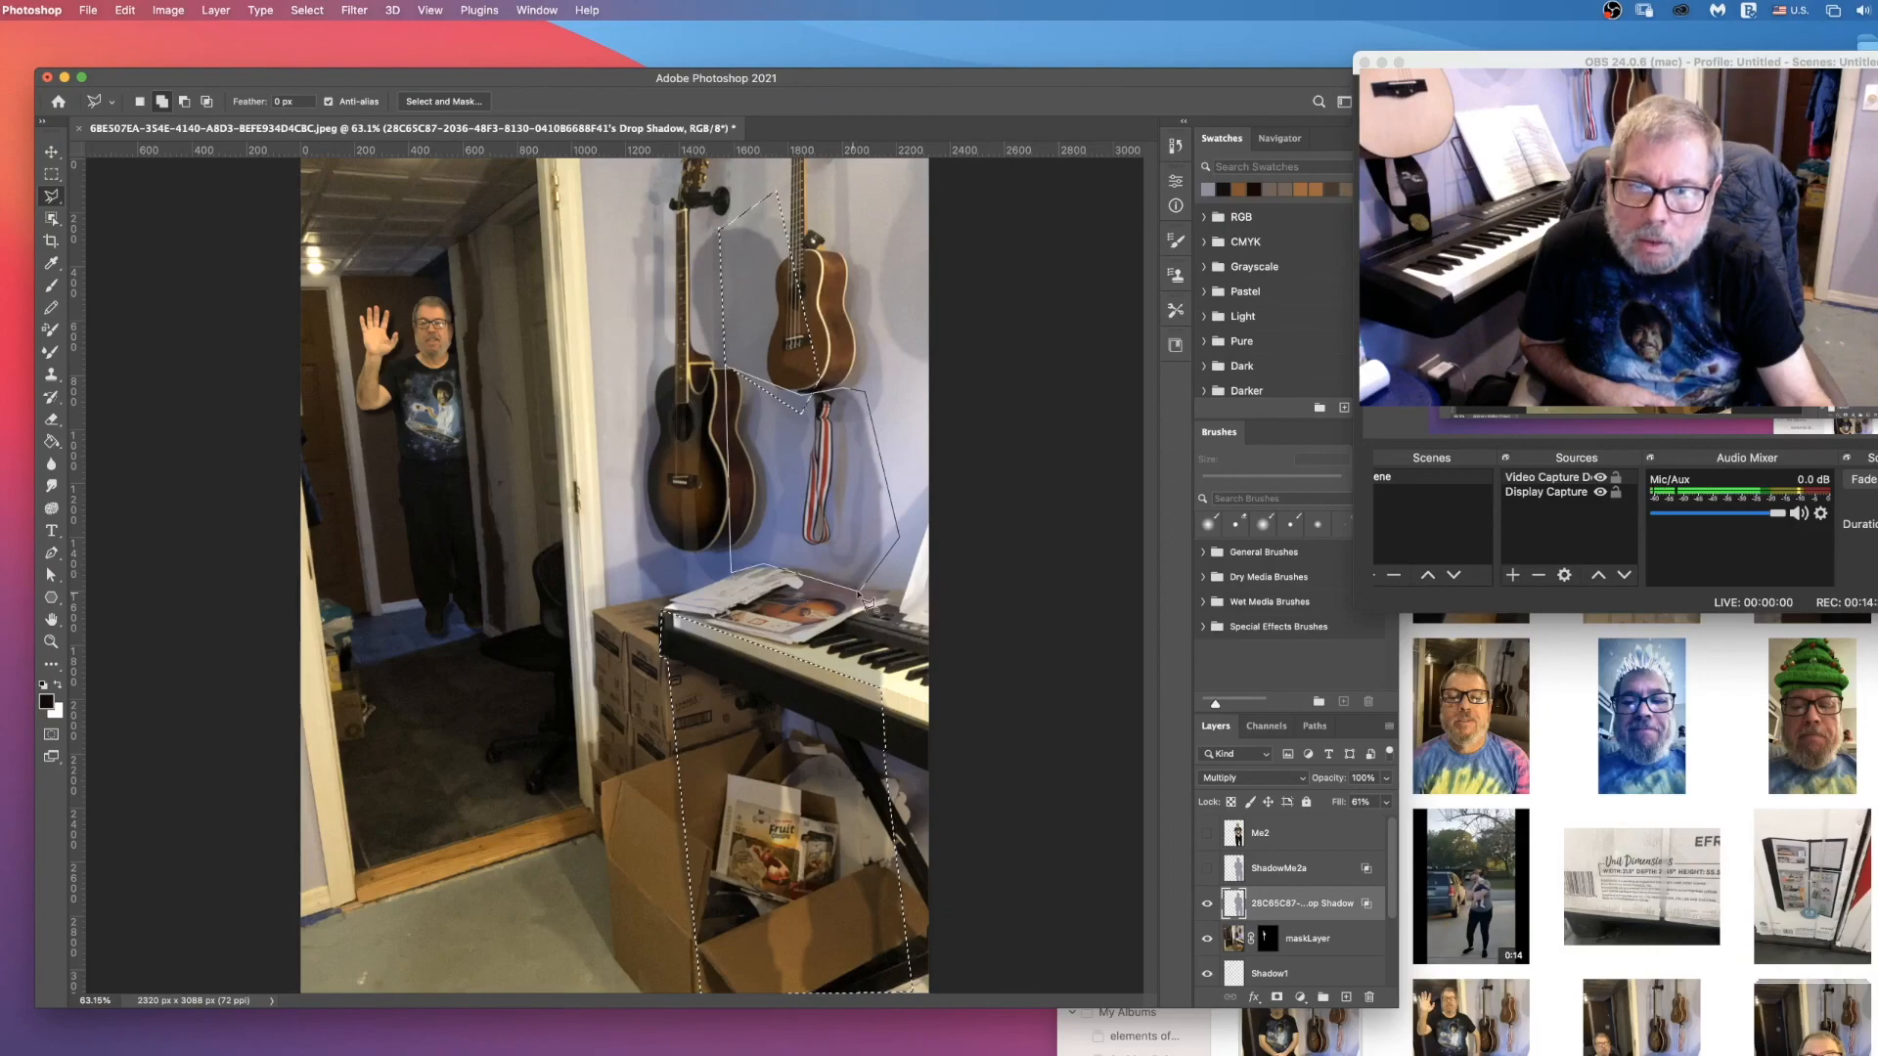
click(866, 600)
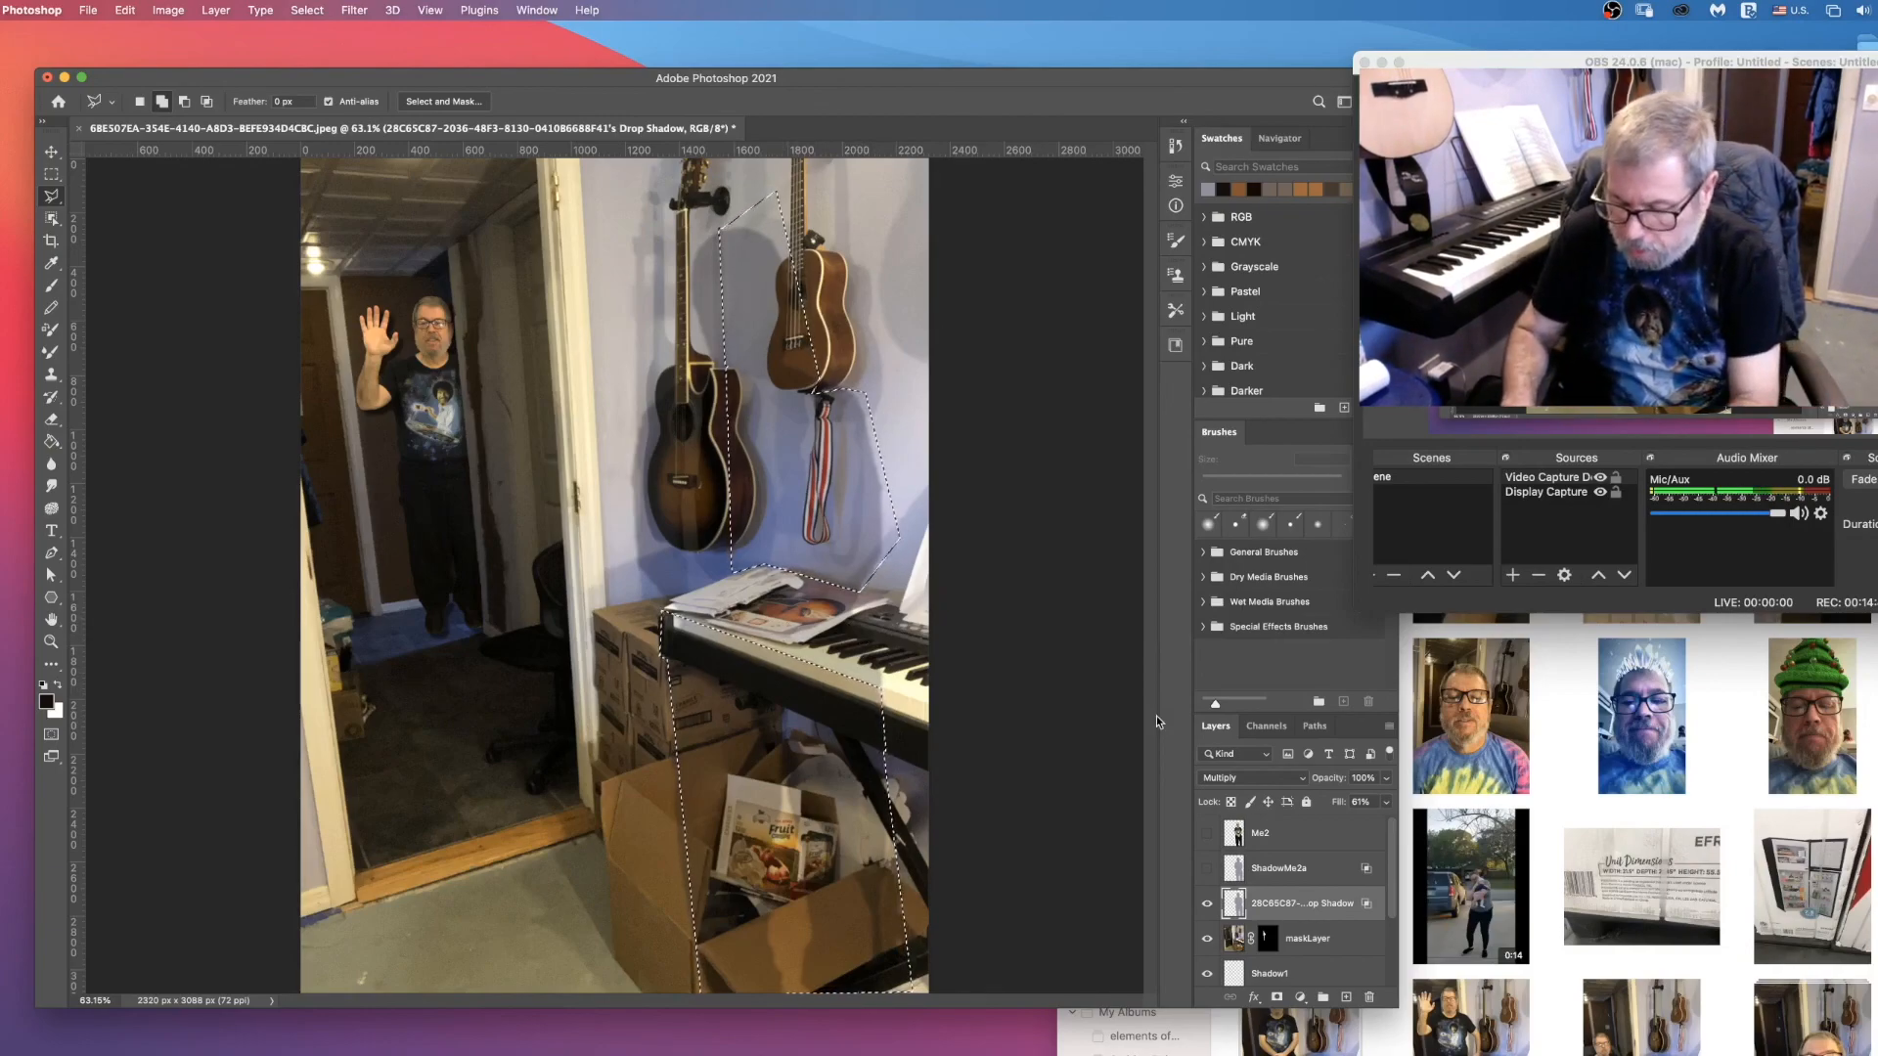
Step: Invert the selection and skew that part of the shadow, shifting its upper edge and pulling its upper corner outward past the ukulele side
key(shift+super+i)
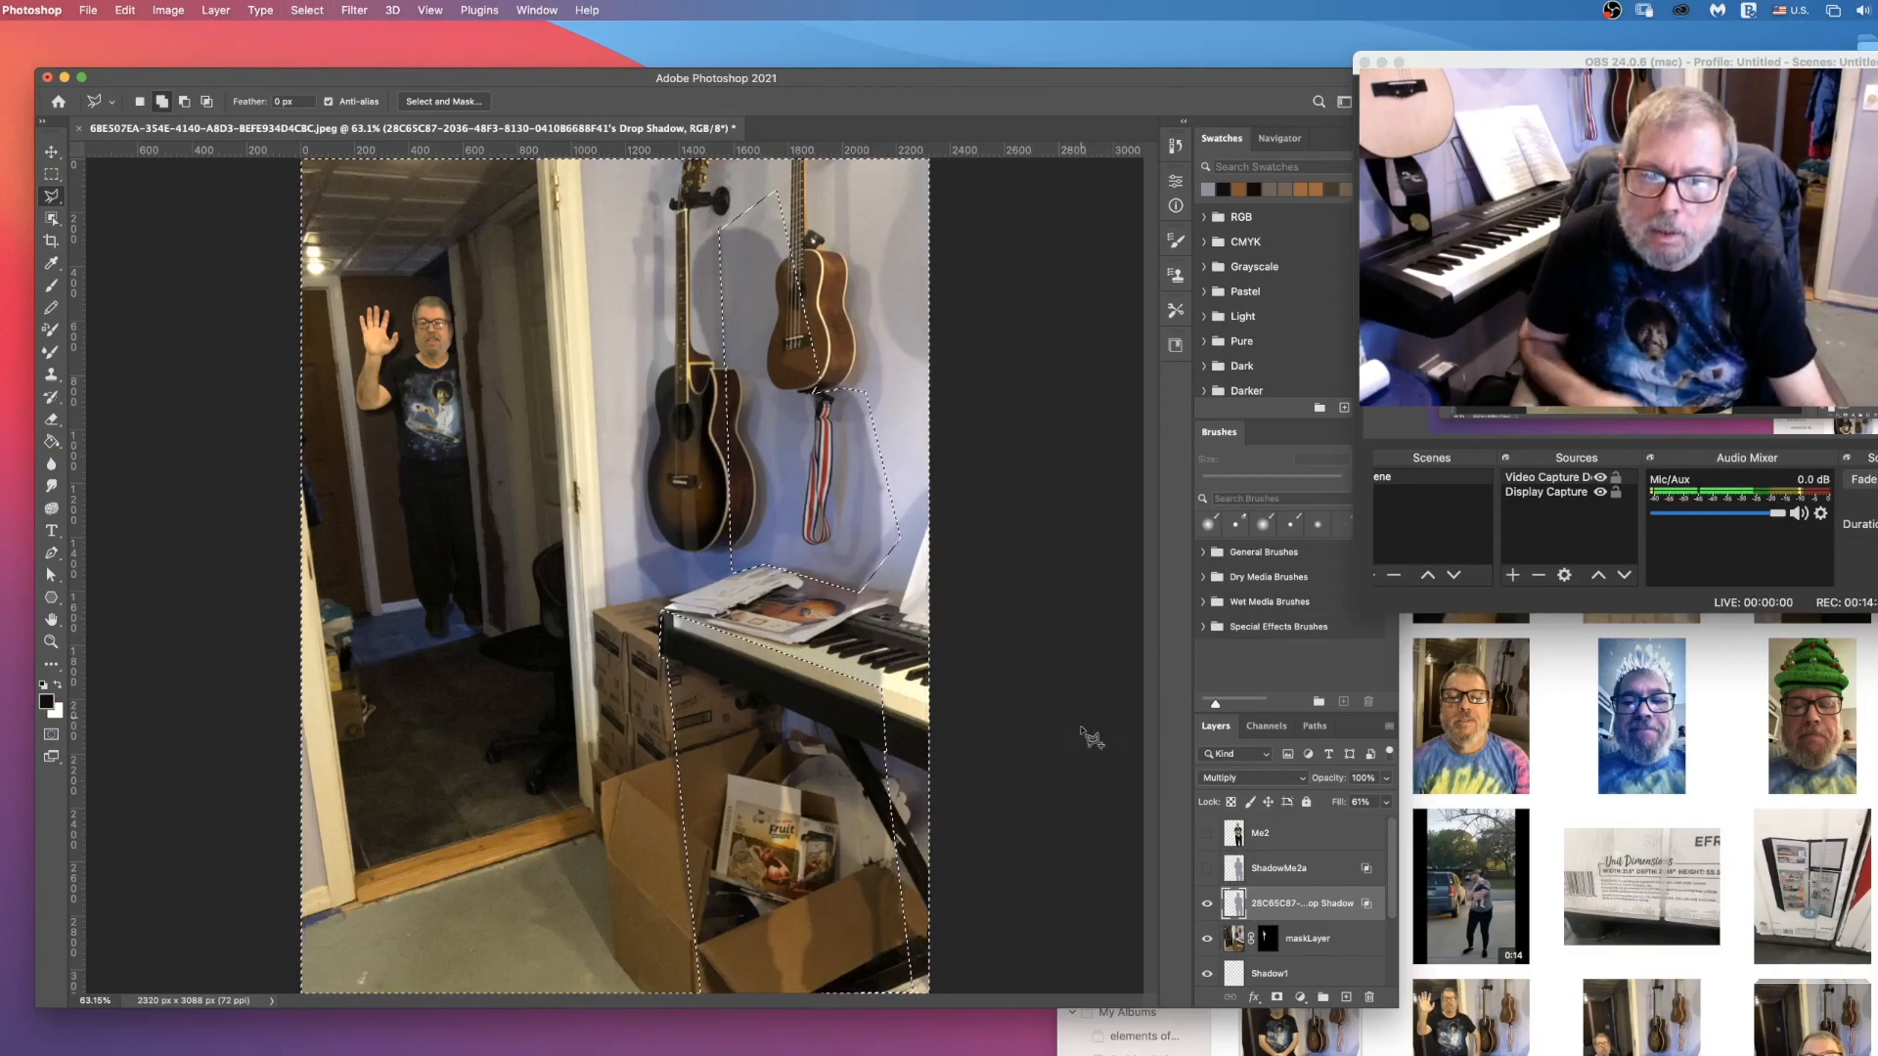
click(124, 11)
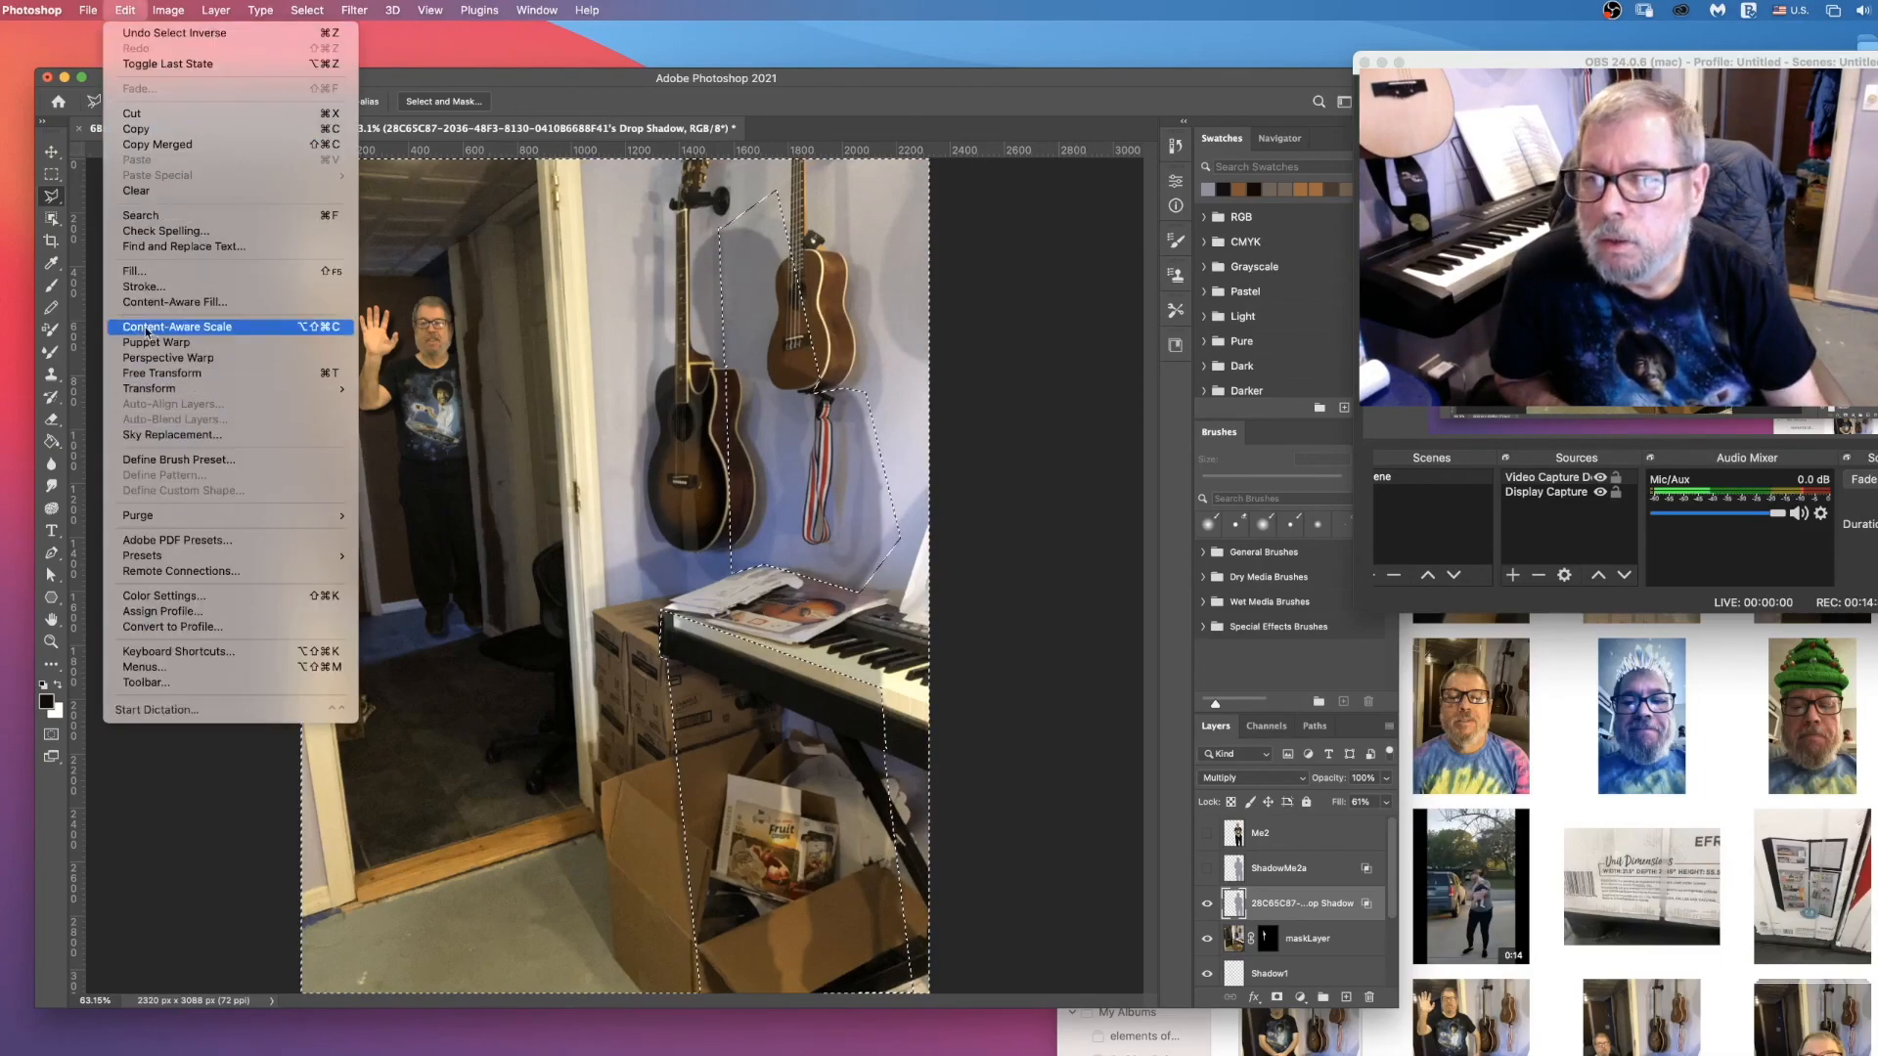
mouse_move(173, 390)
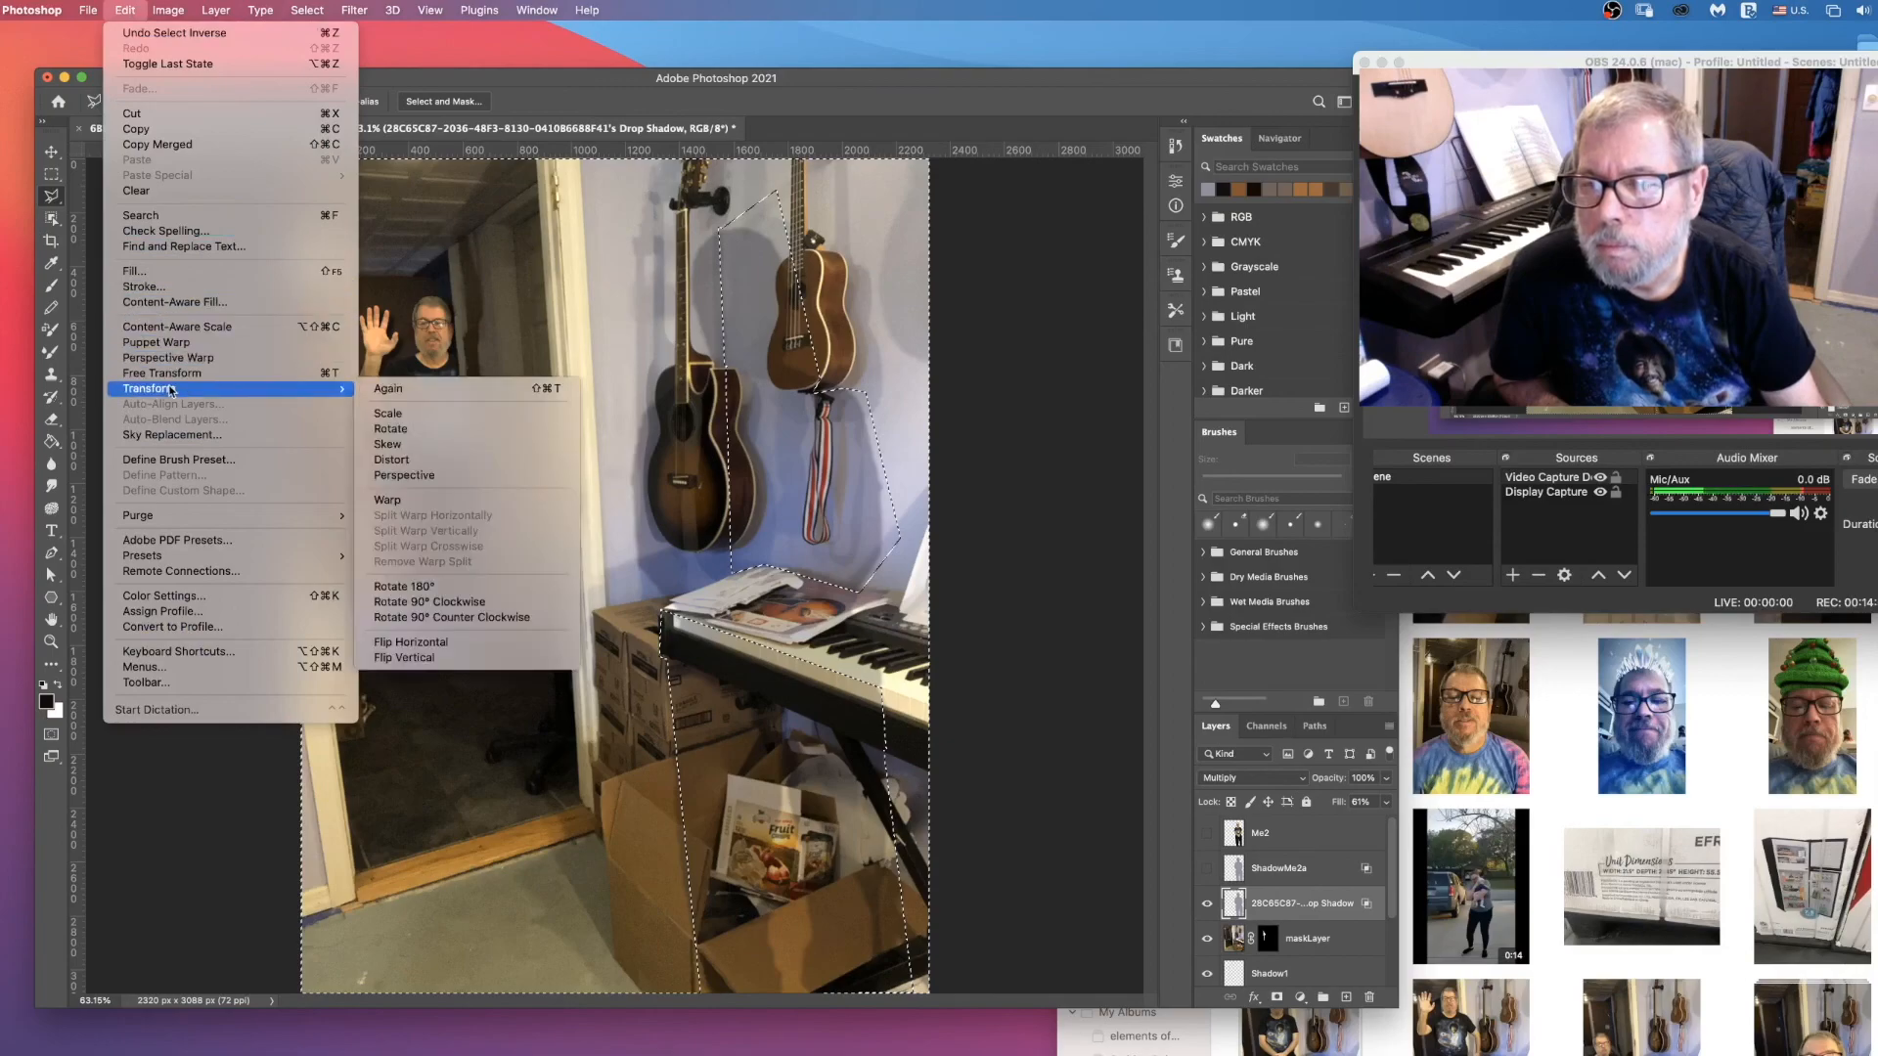
click(387, 446)
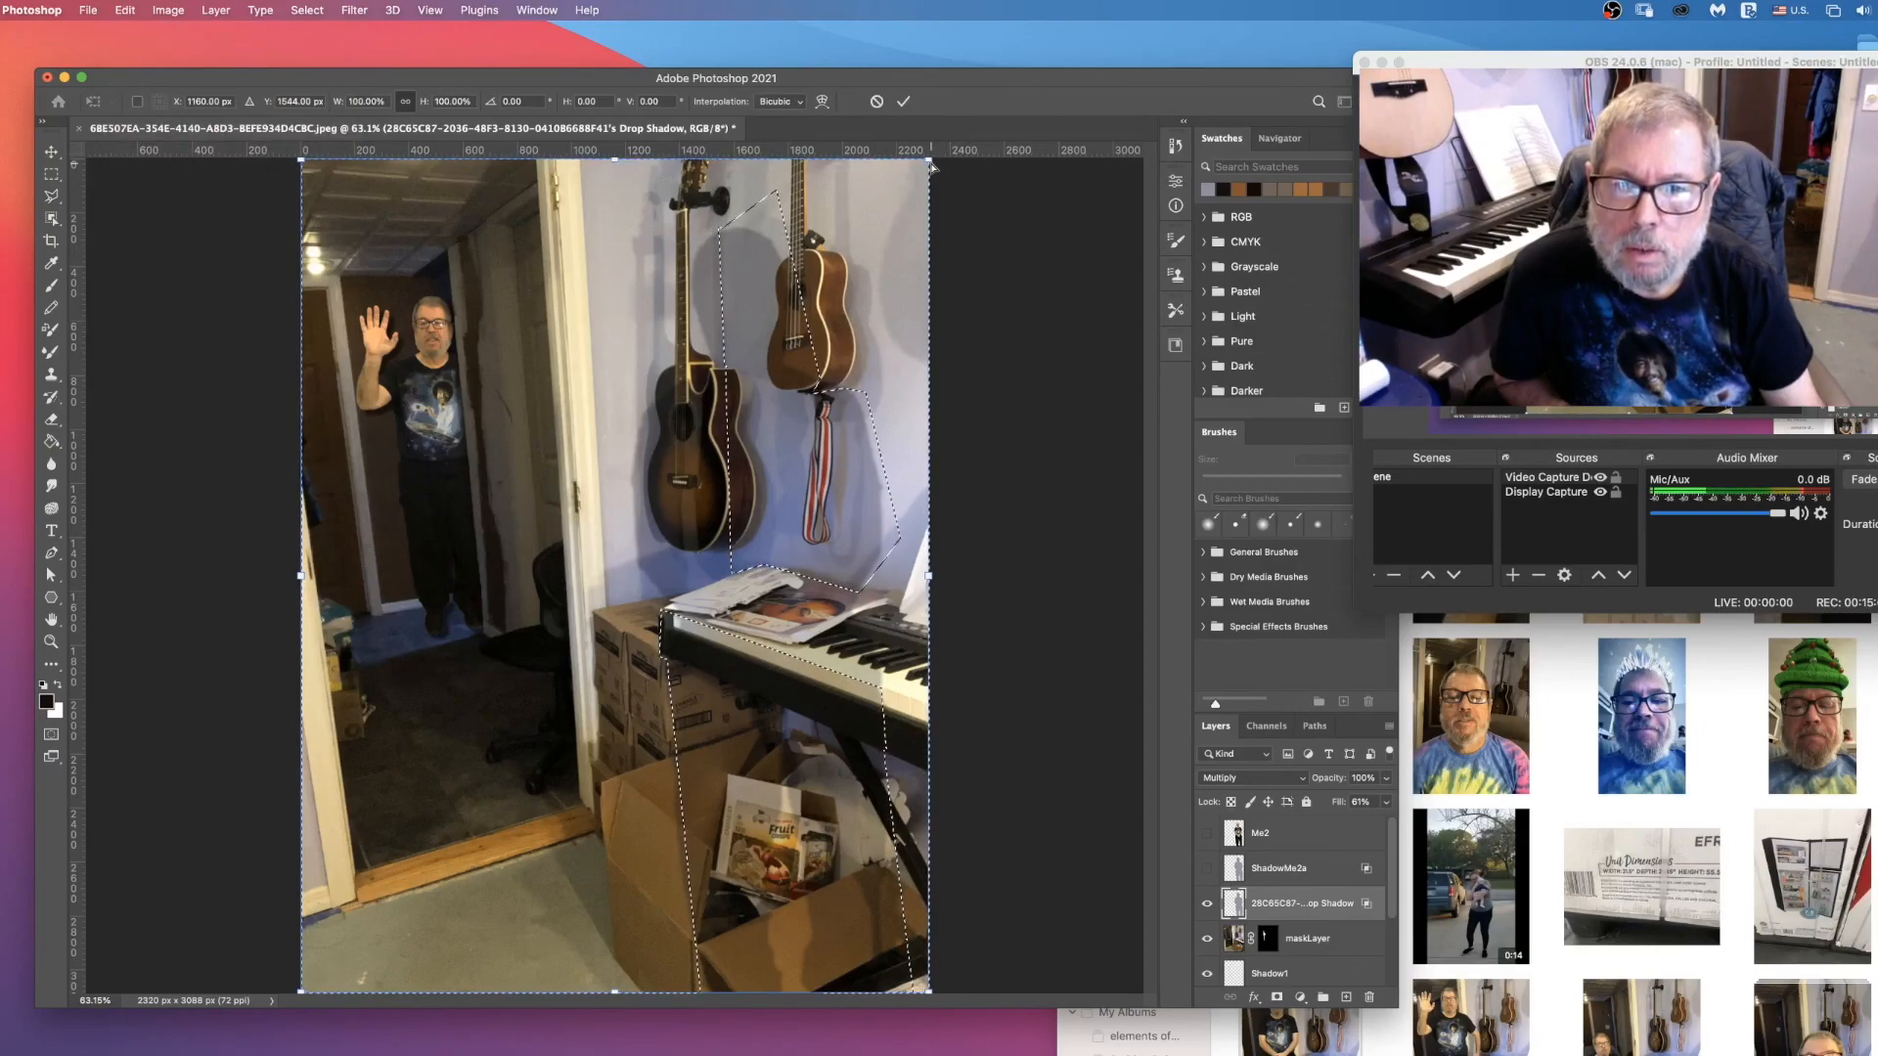
drag(933, 169, 928, 207)
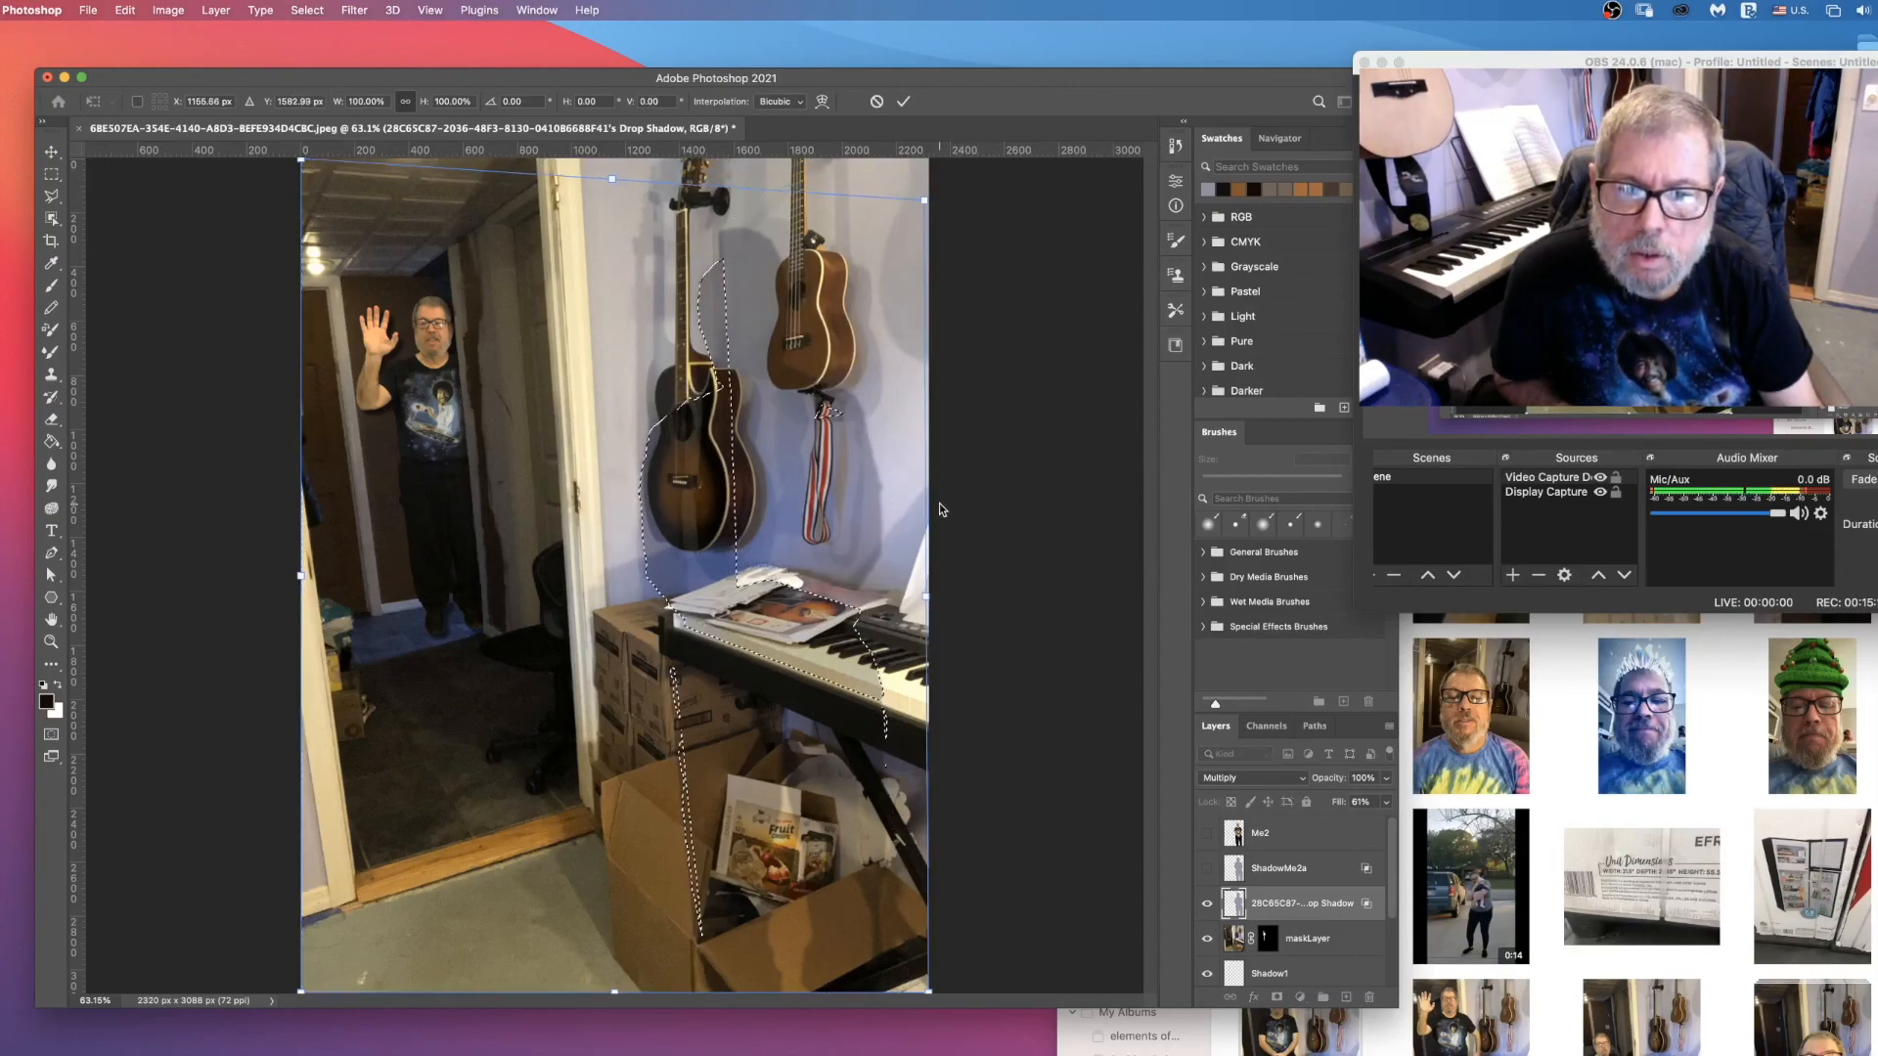
drag(301, 164, 298, 146)
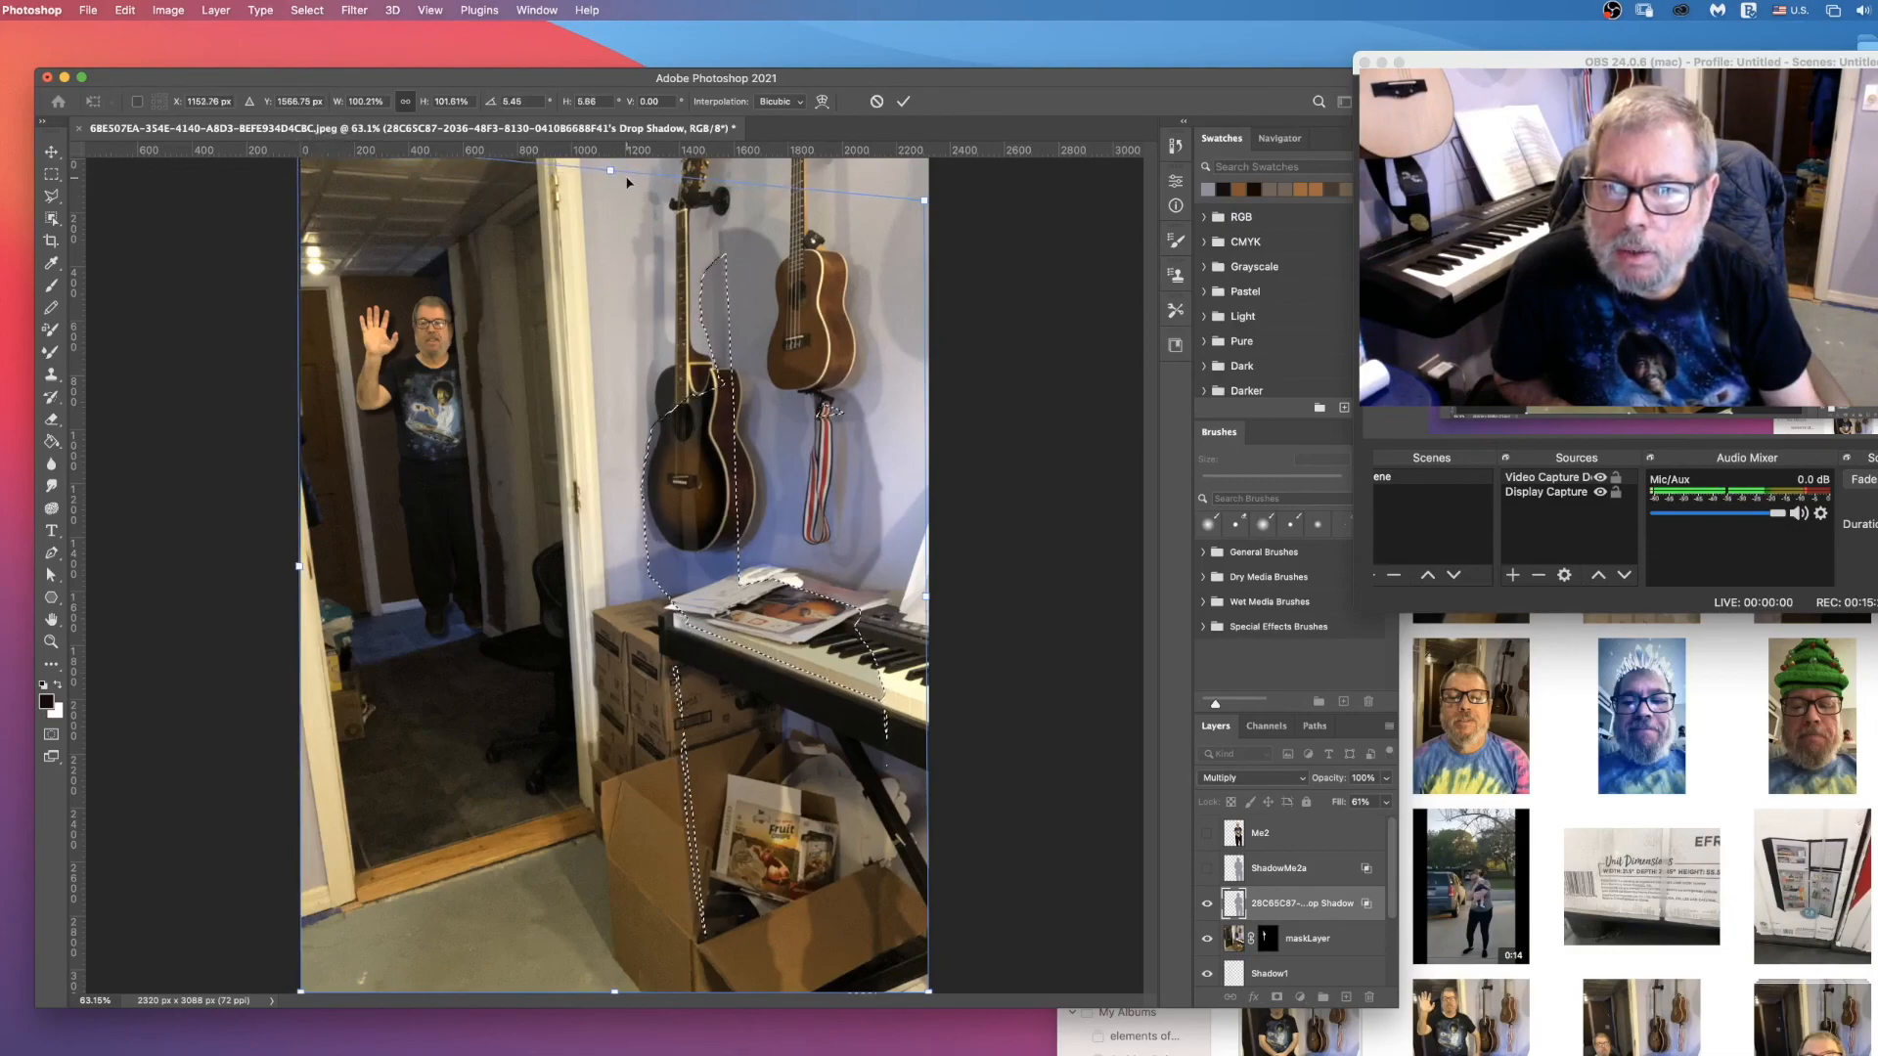
drag(609, 171, 606, 159)
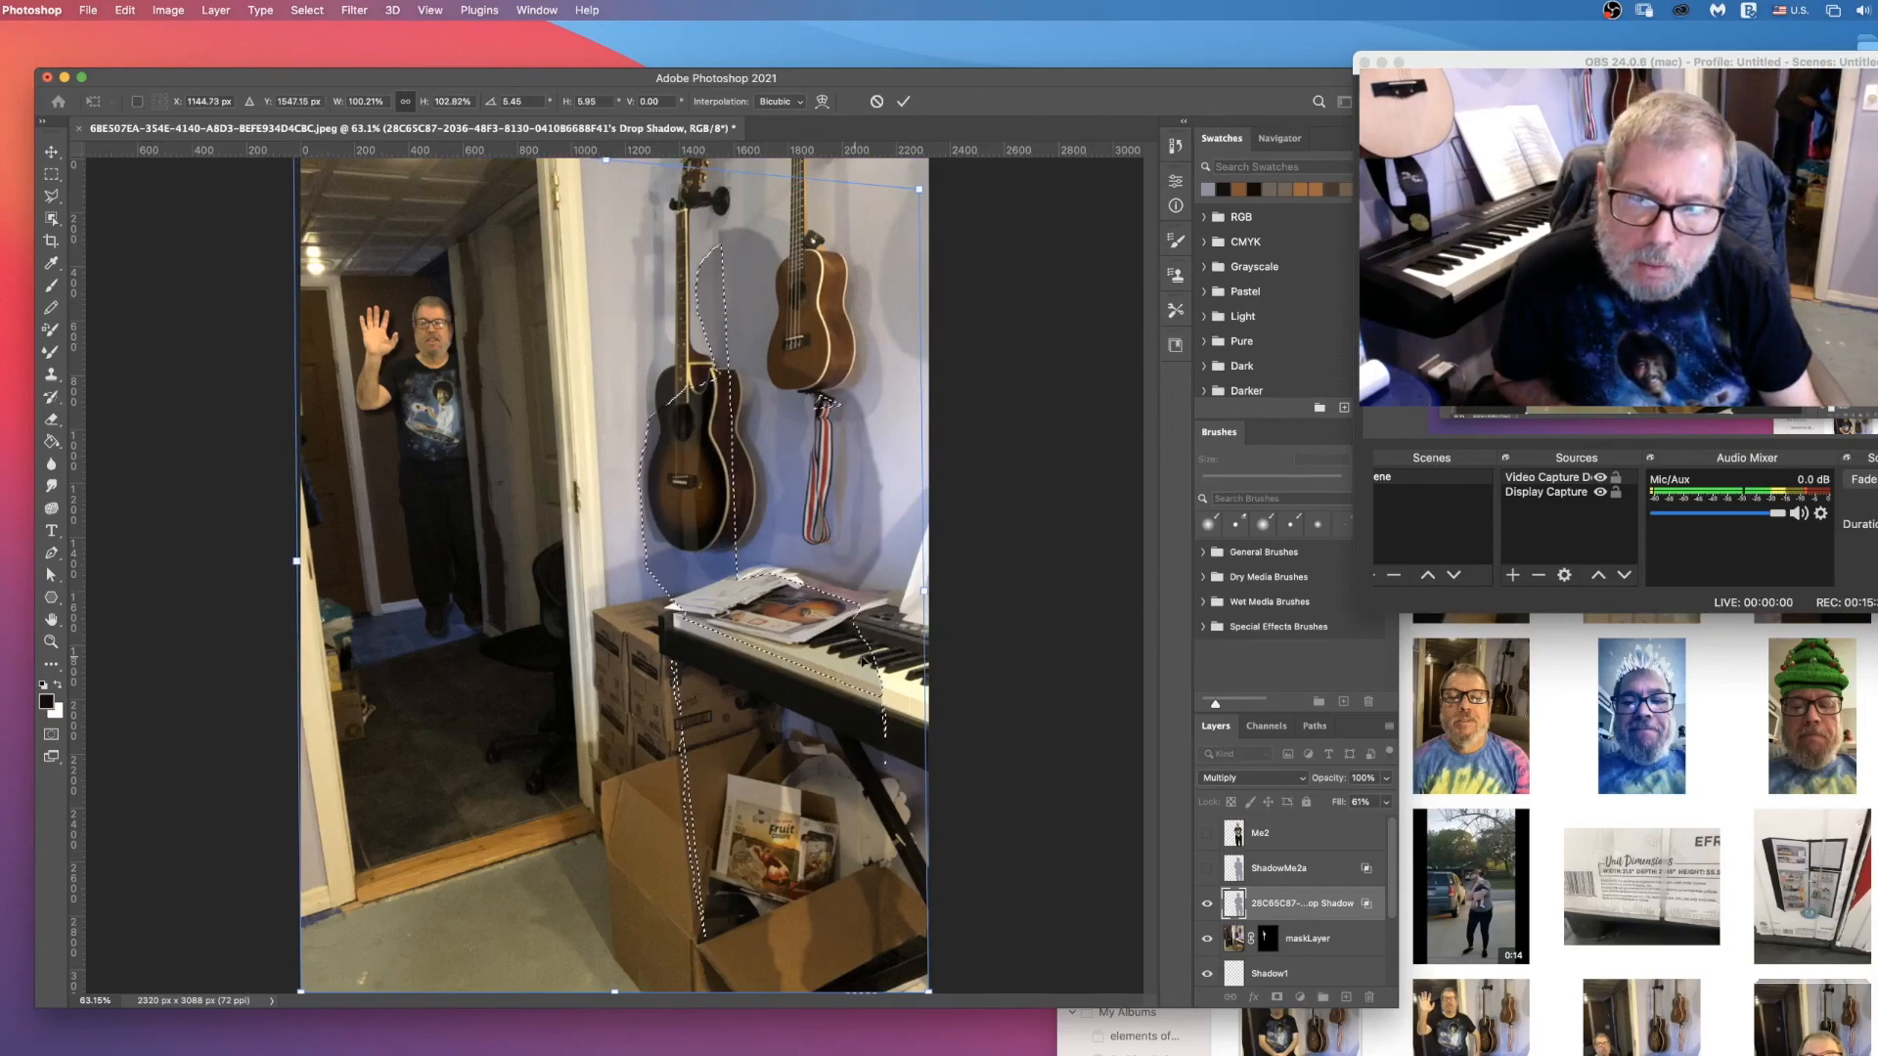
drag(919, 188, 1016, 121)
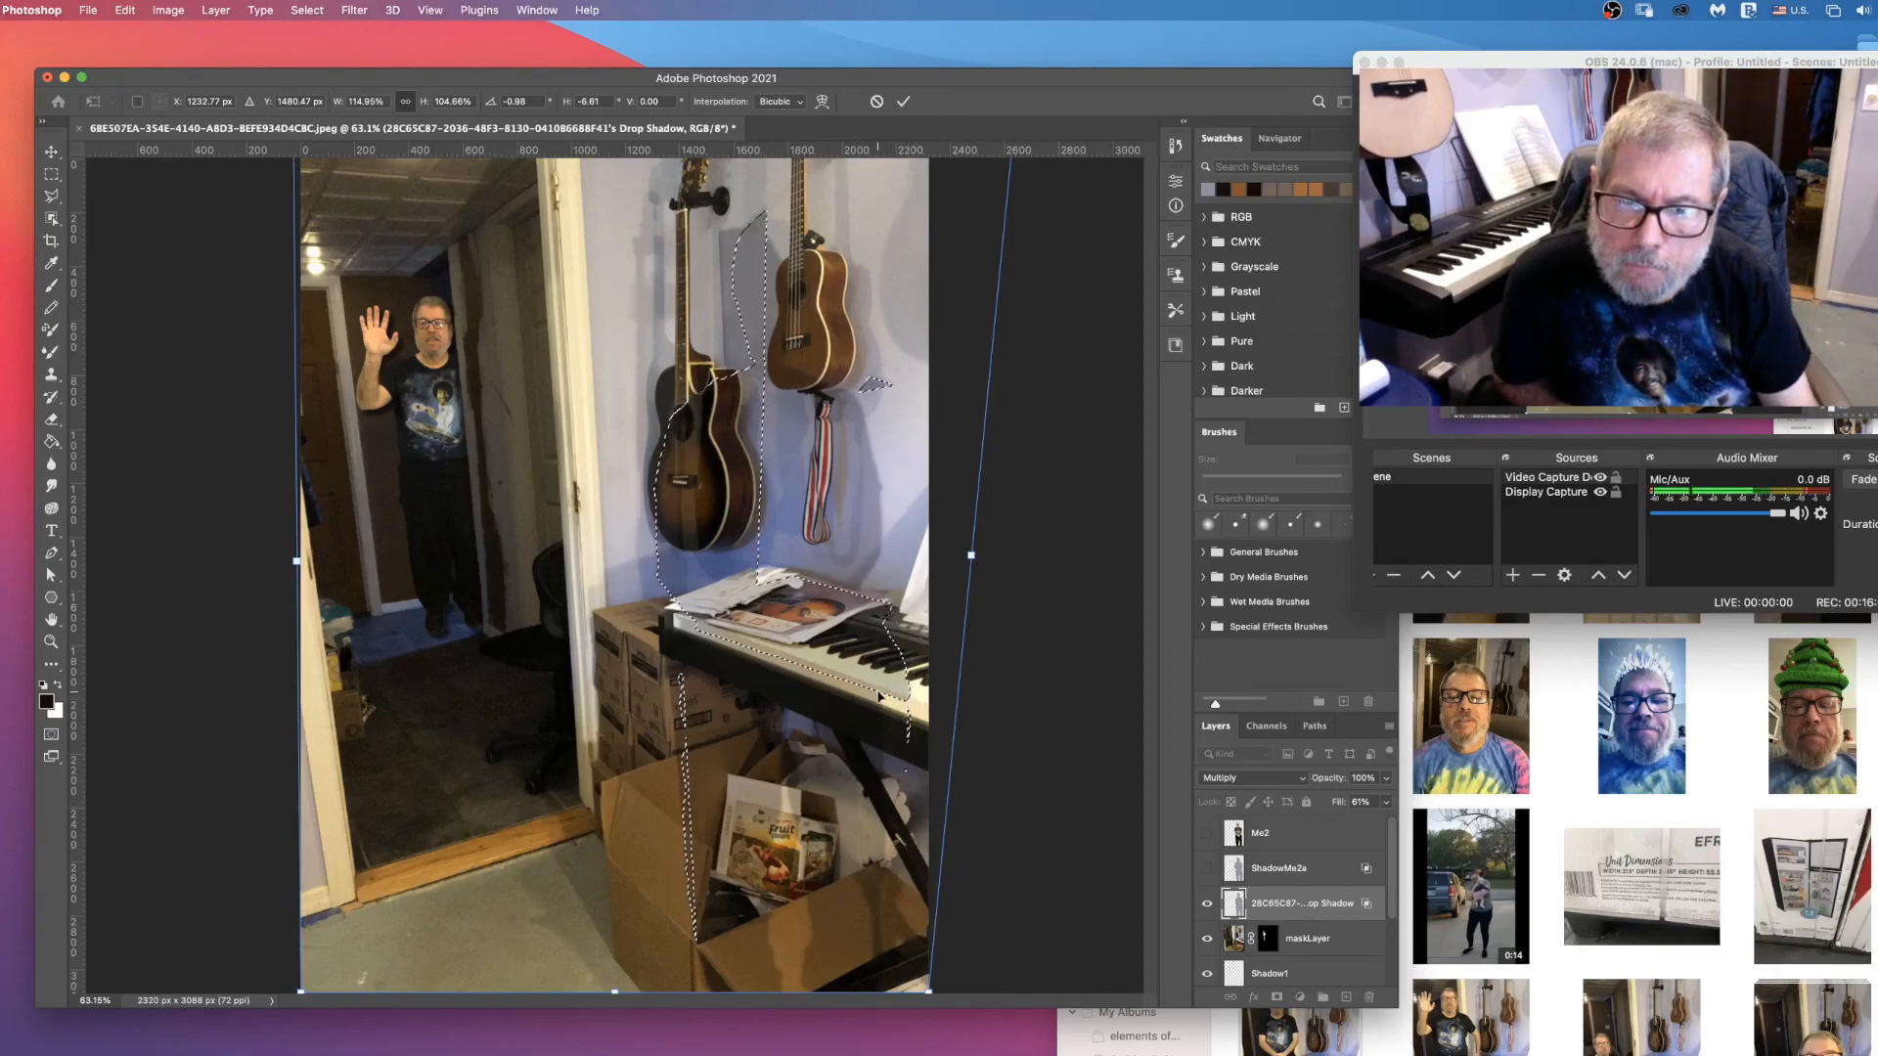
Step: Pull the lower corner inward, widen the upper edge on the doorway side, apply the skew and deselect
drag(925, 1002, 895, 962)
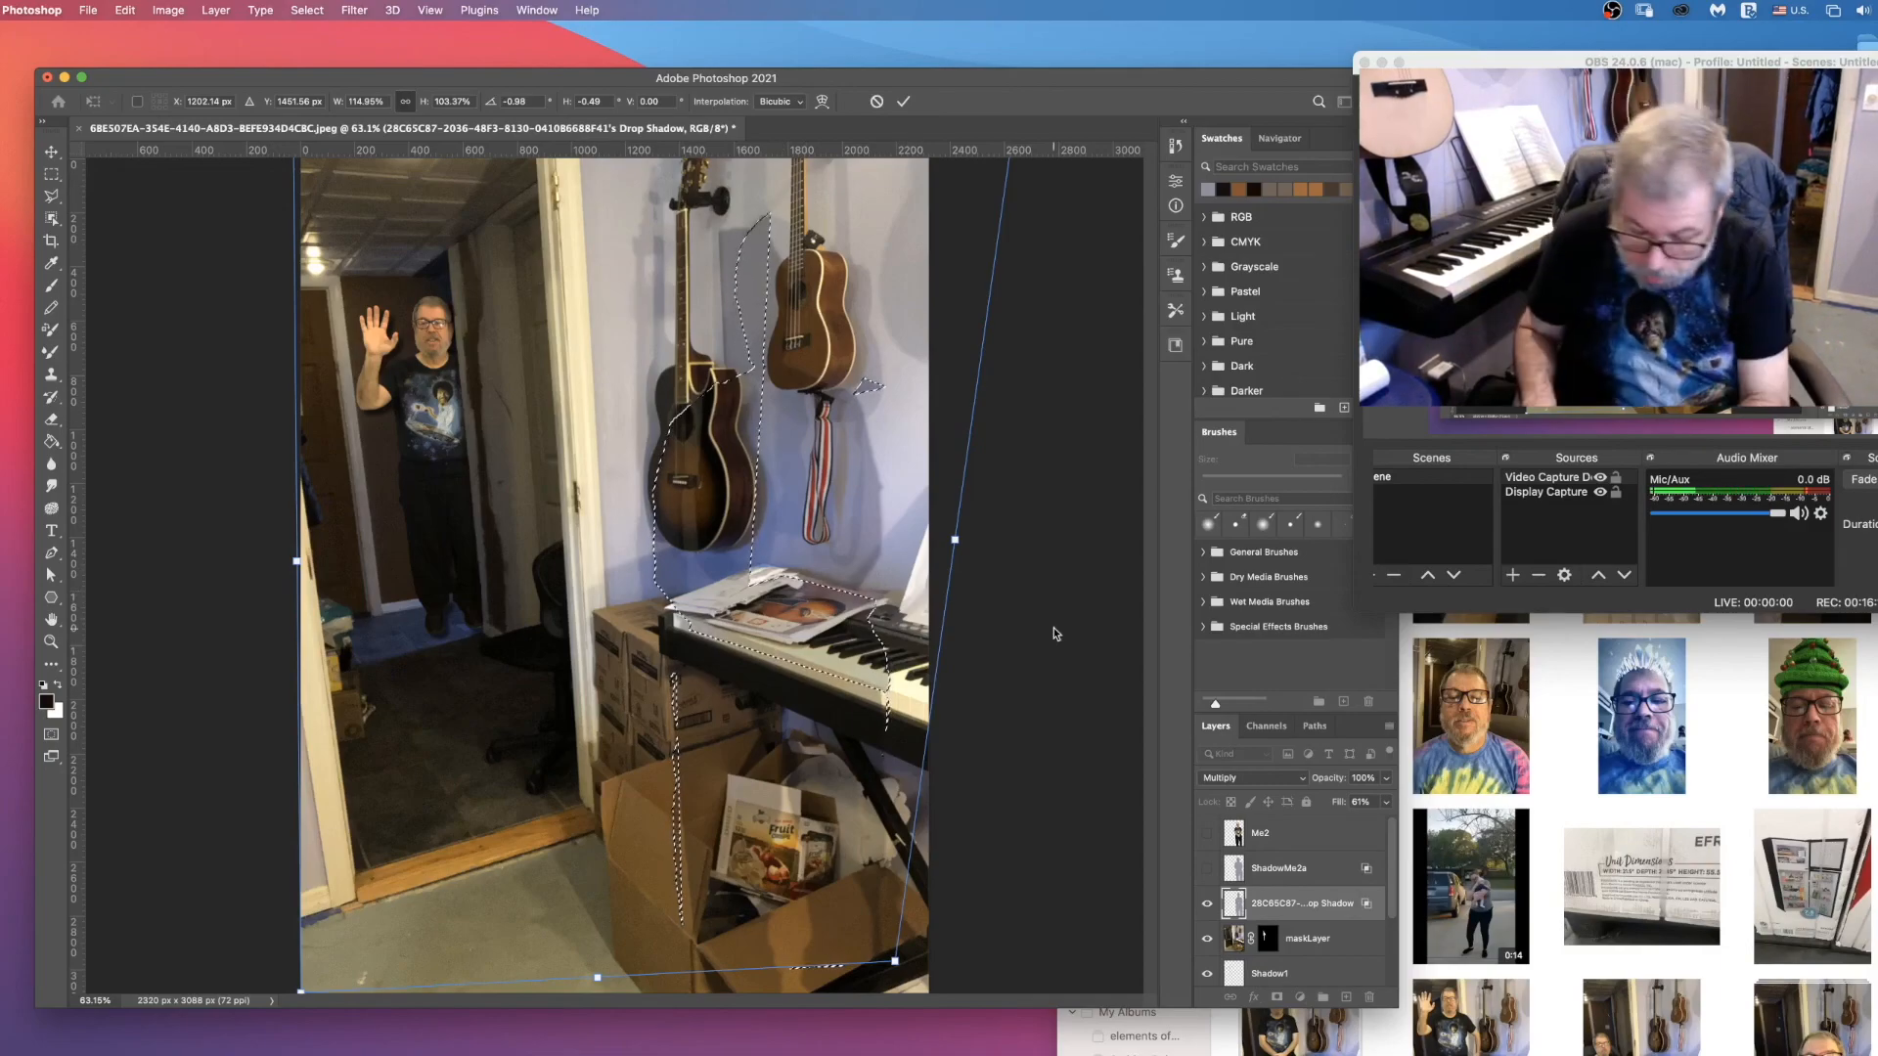
key(super+minus)
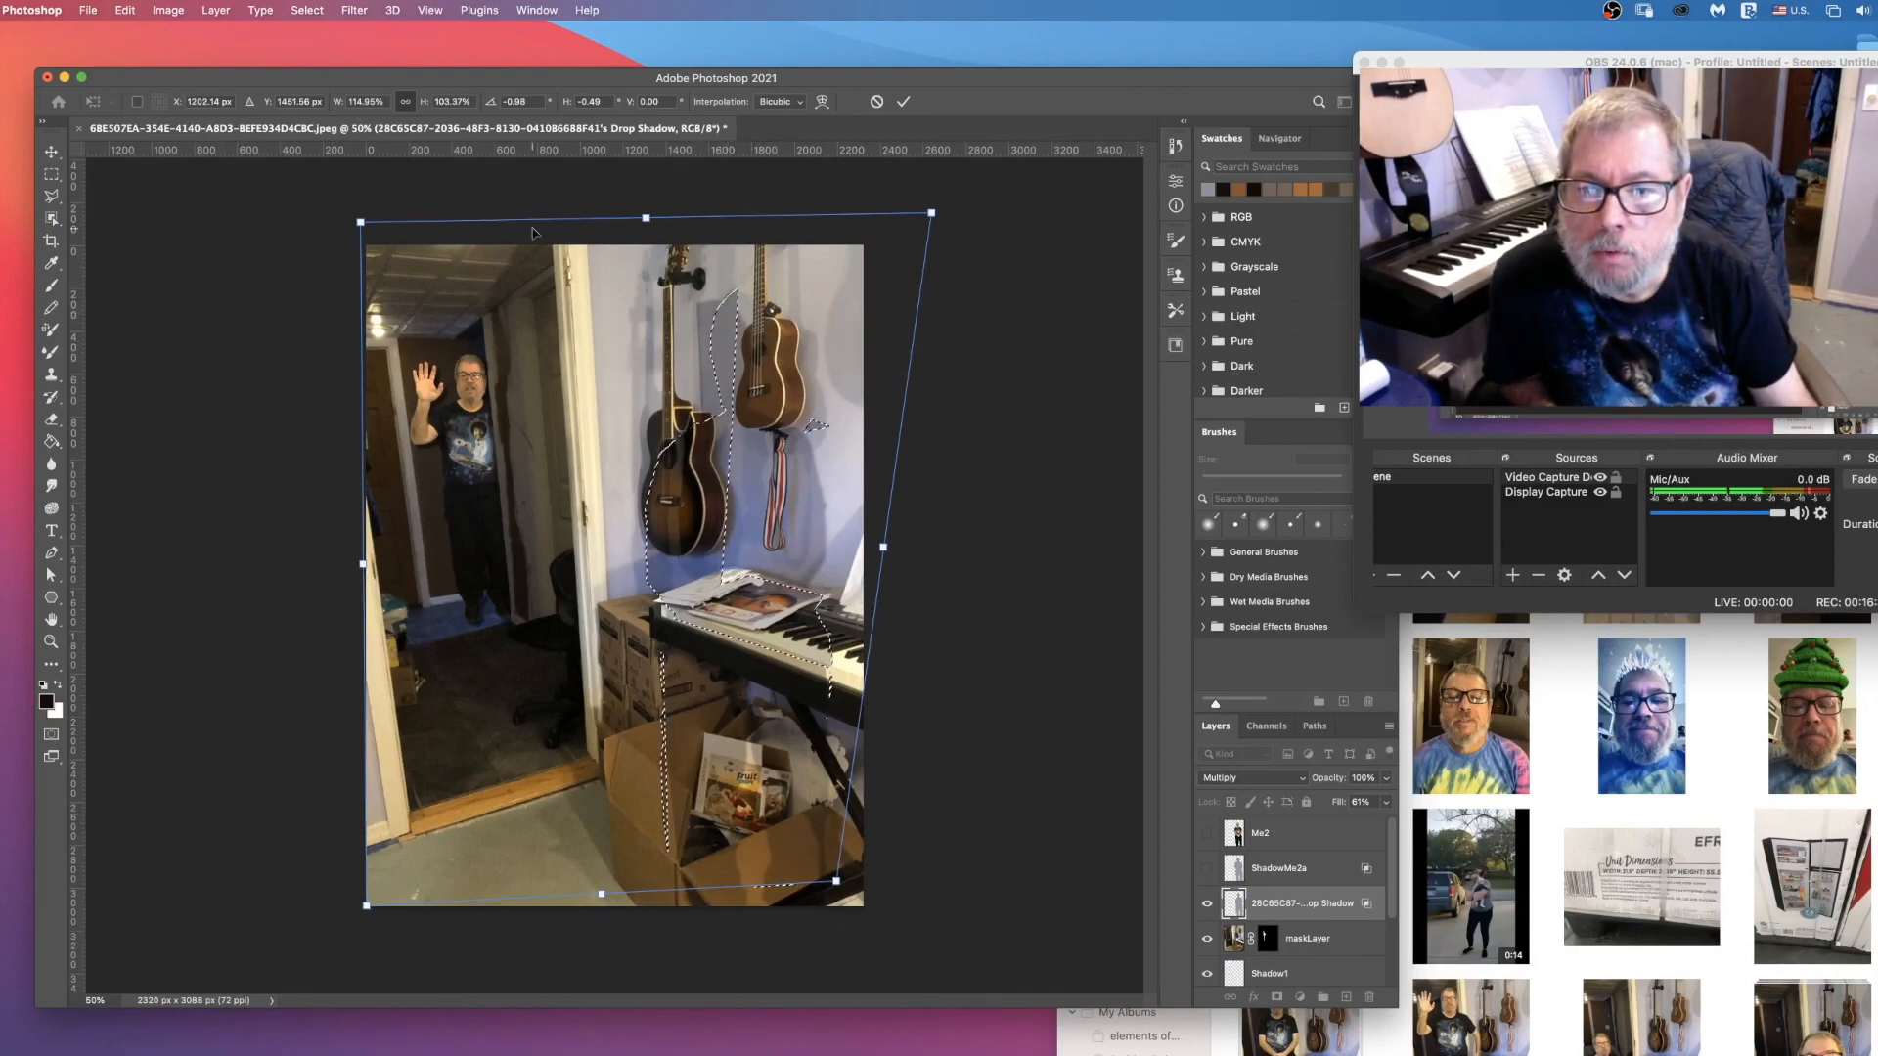
drag(361, 223, 253, 243)
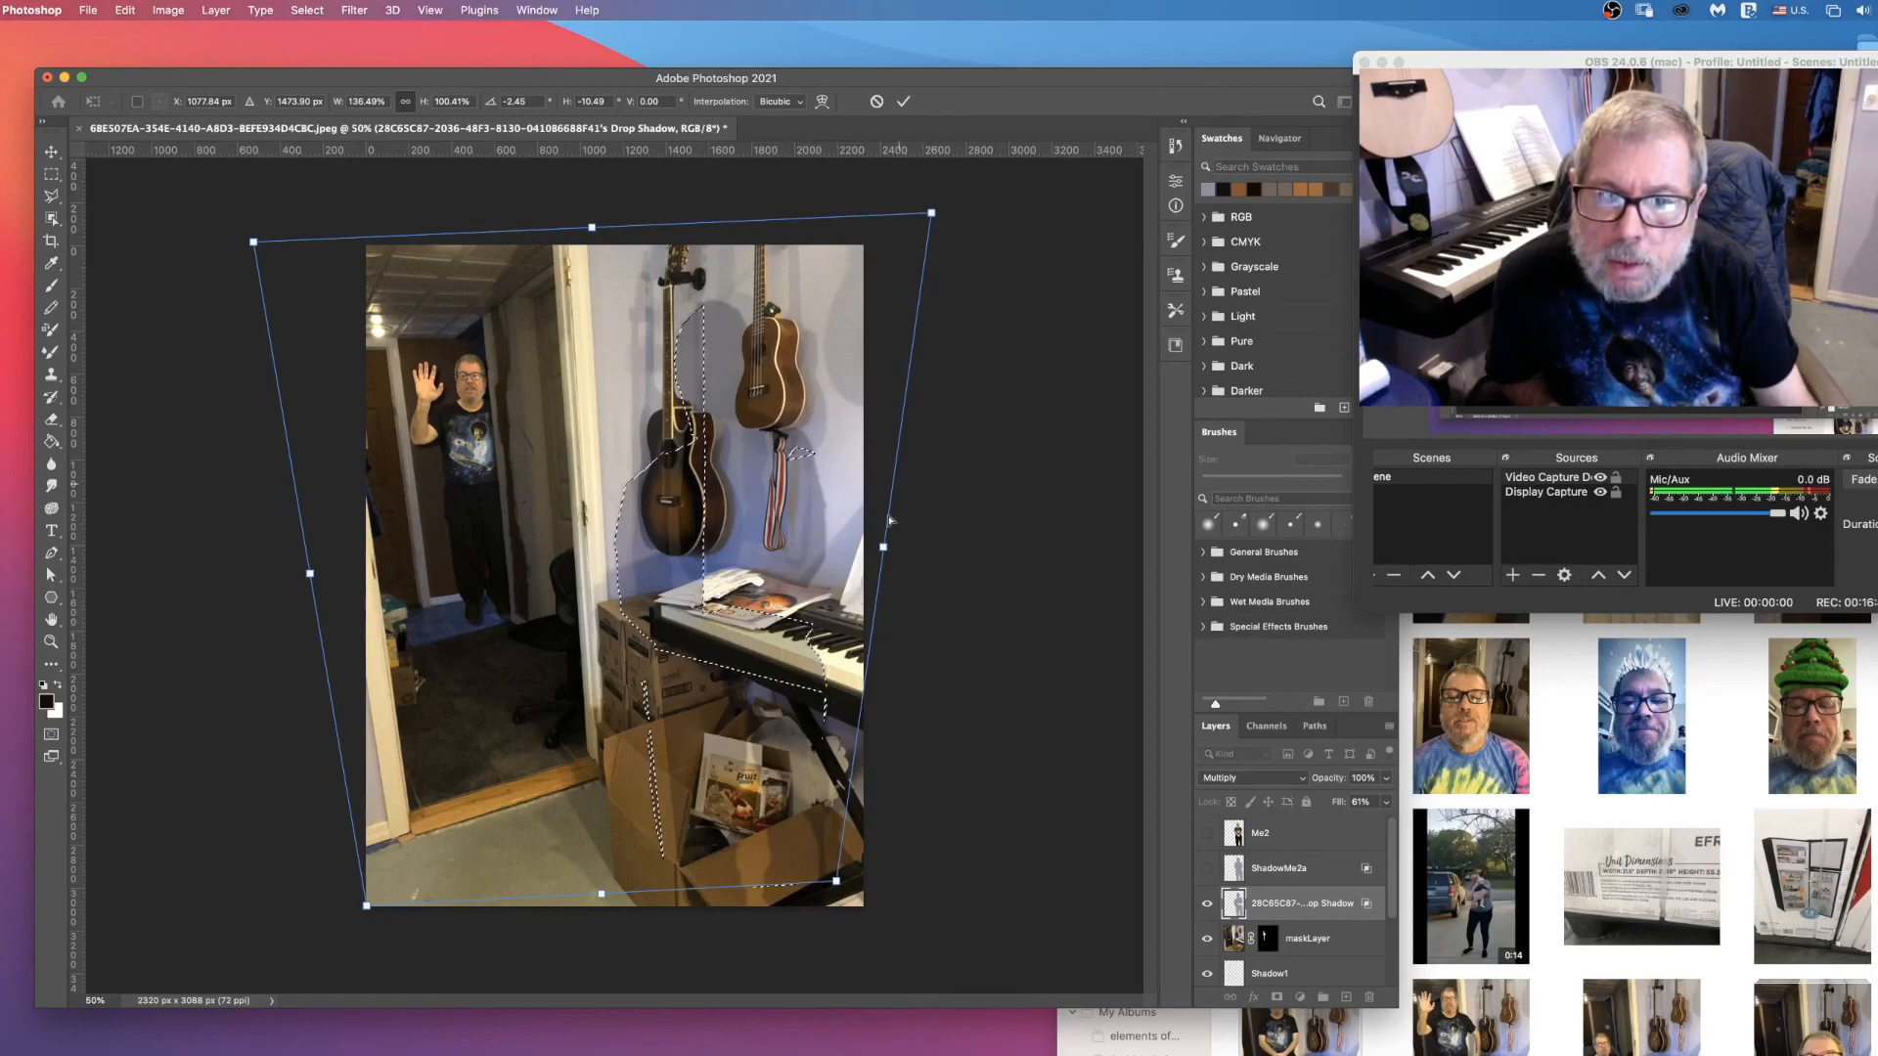
drag(885, 548, 896, 533)
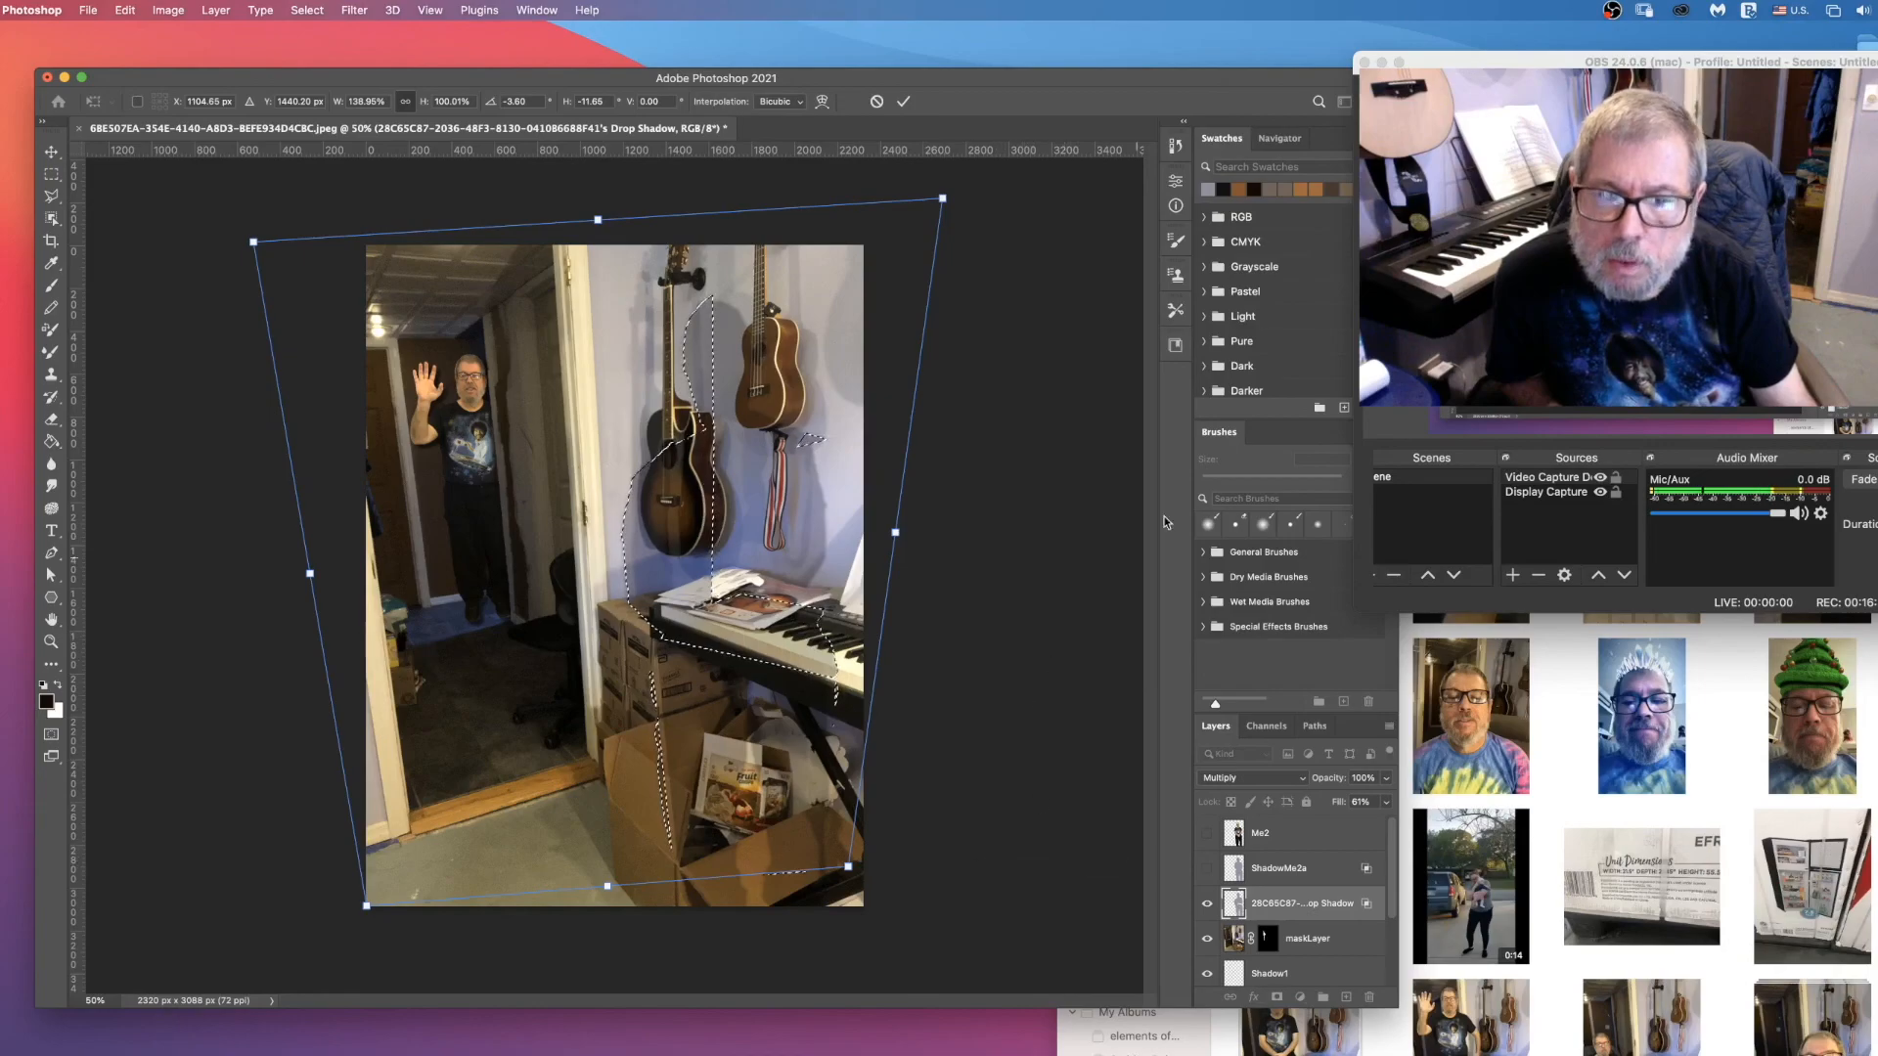
click(902, 100)
key(super+d)
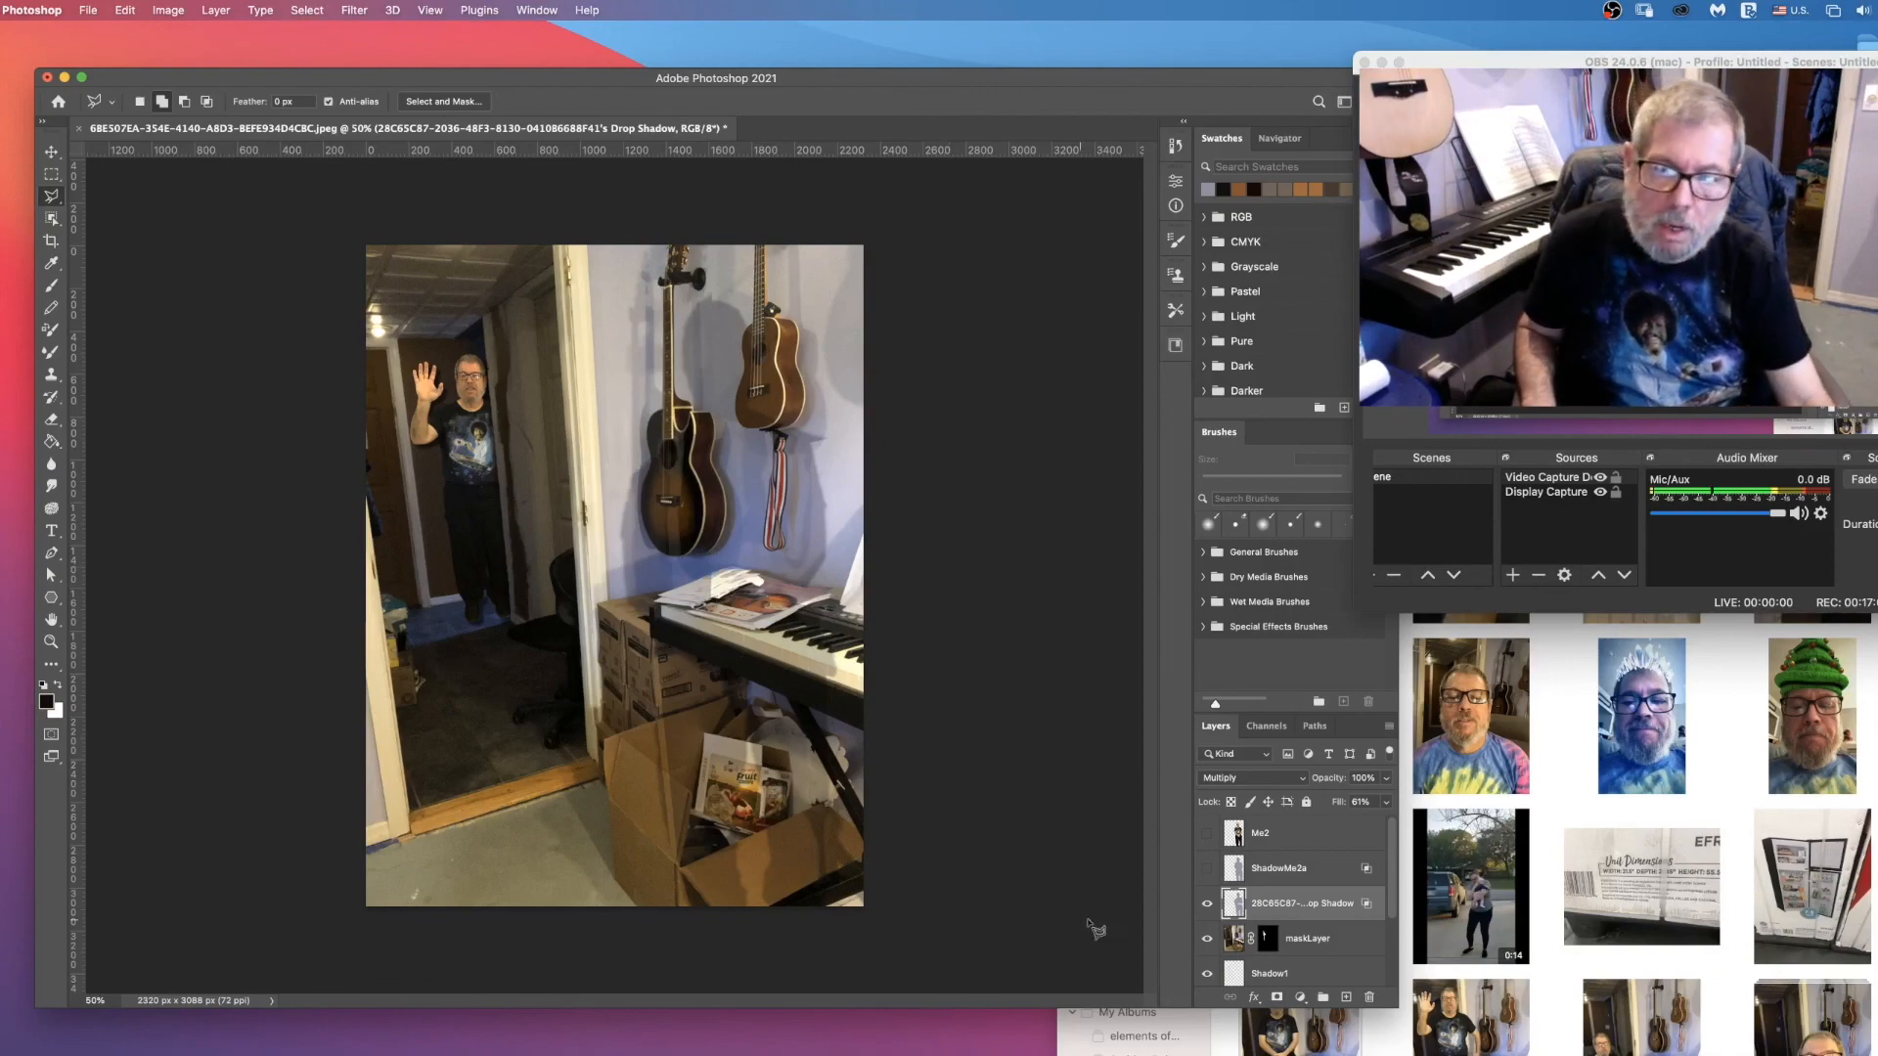
Step: Show the Me2 and ShadowMe2a layers, with ShadowMe2a as the active layer
click(1206, 834)
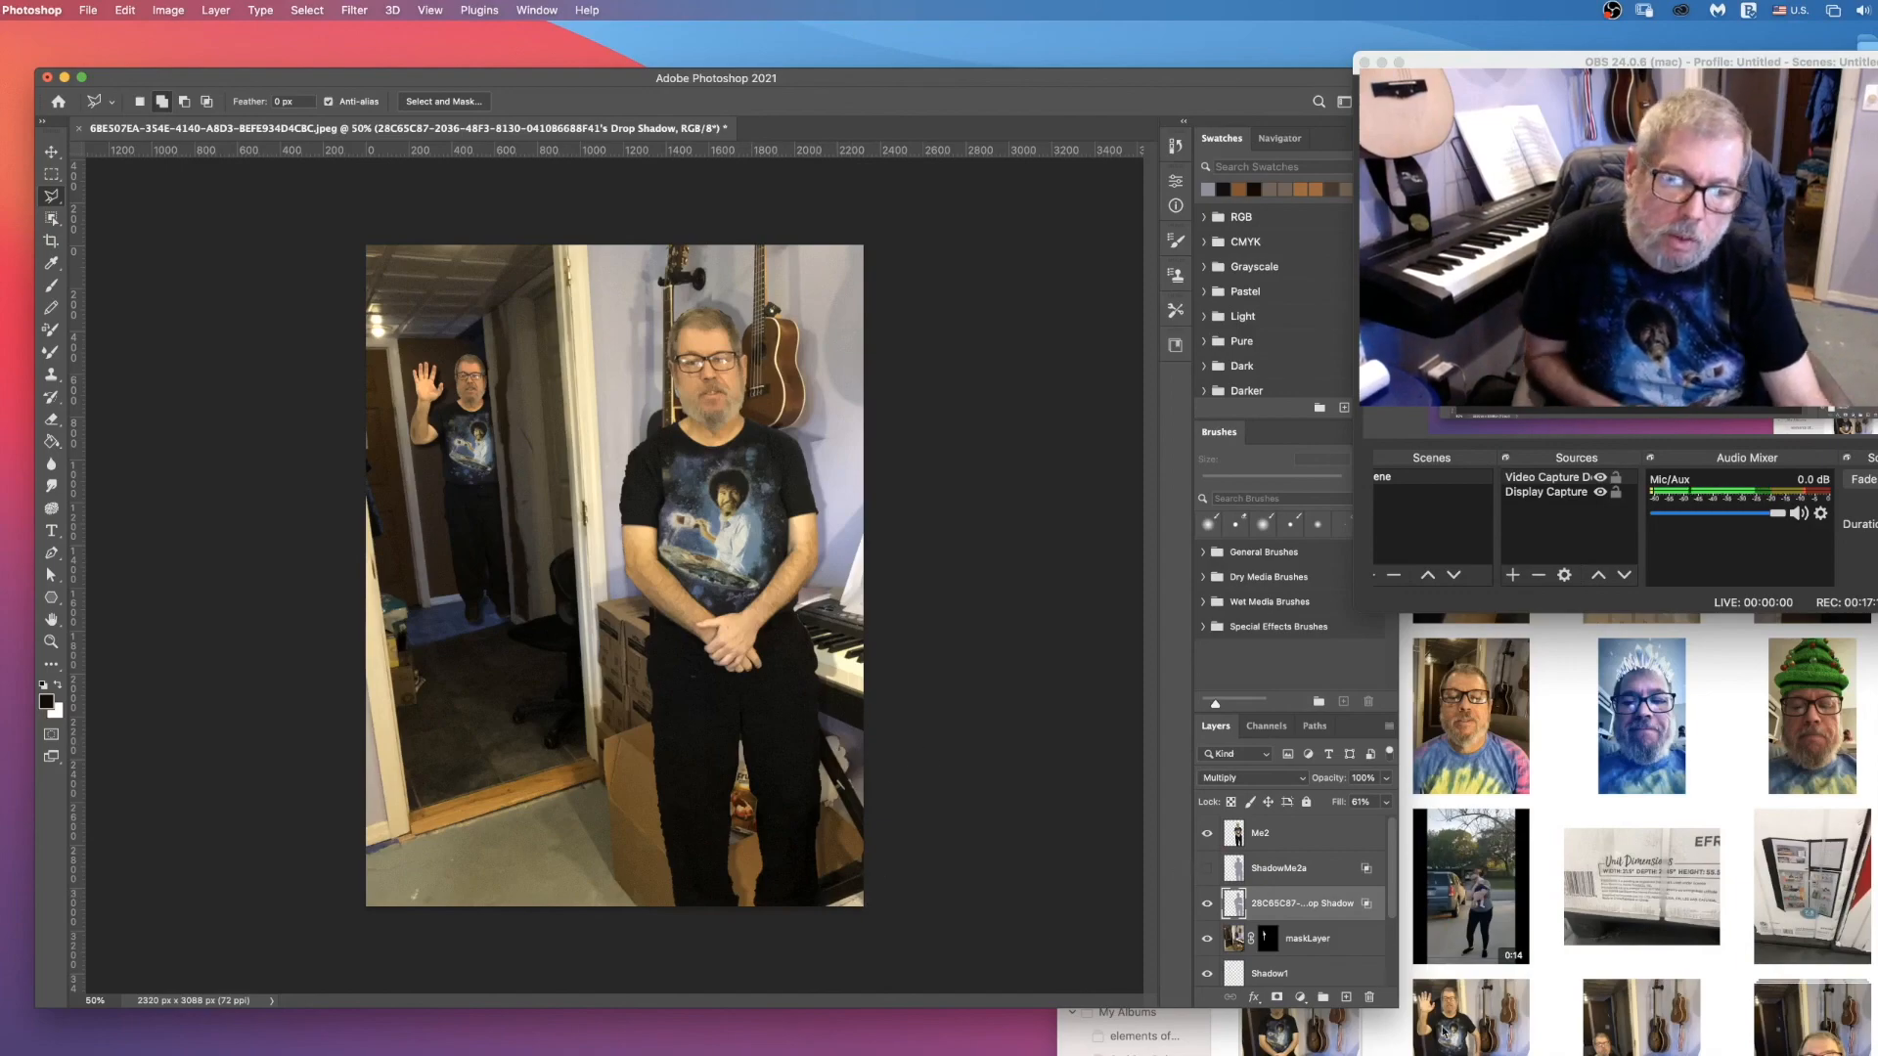
click(1224, 867)
click(1206, 868)
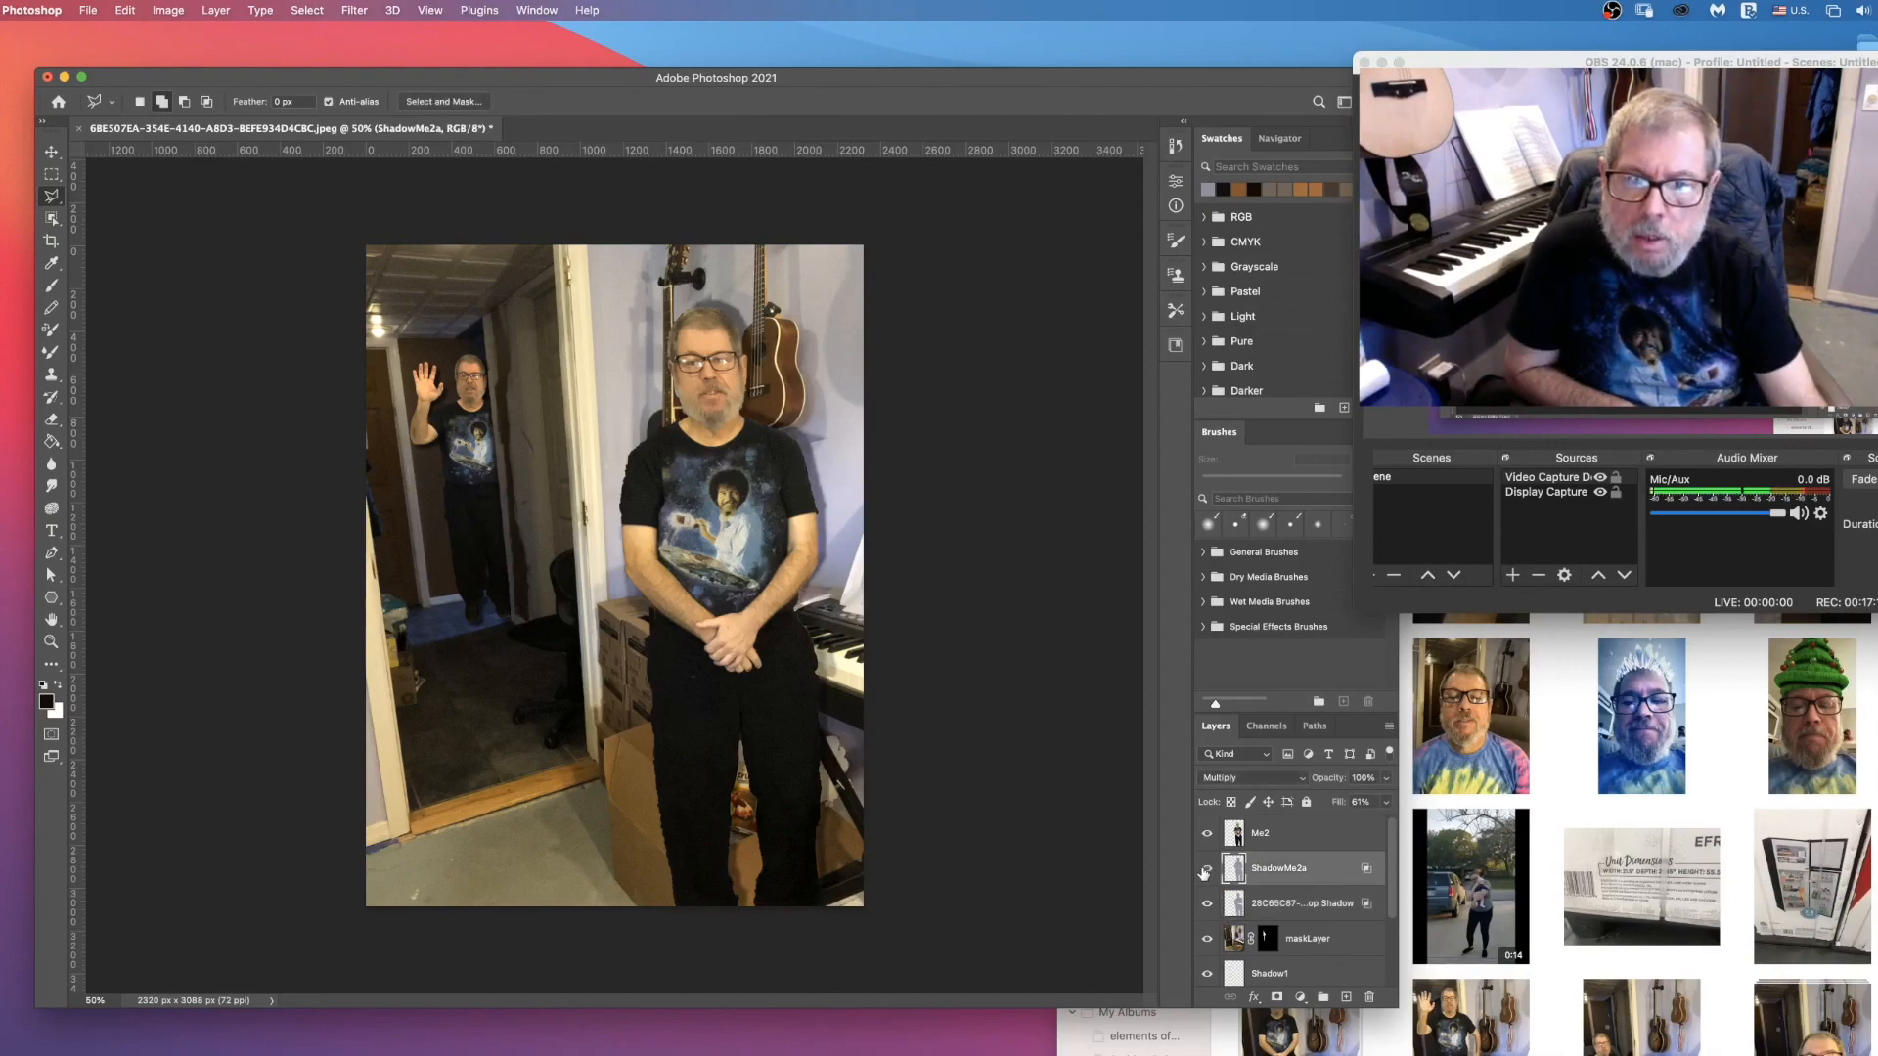
Step: Move the ShadowMe2a shadow sideways towards the keyboard behind the standing man and adjust the layer's fill
click(51, 152)
drag(680, 481, 774, 484)
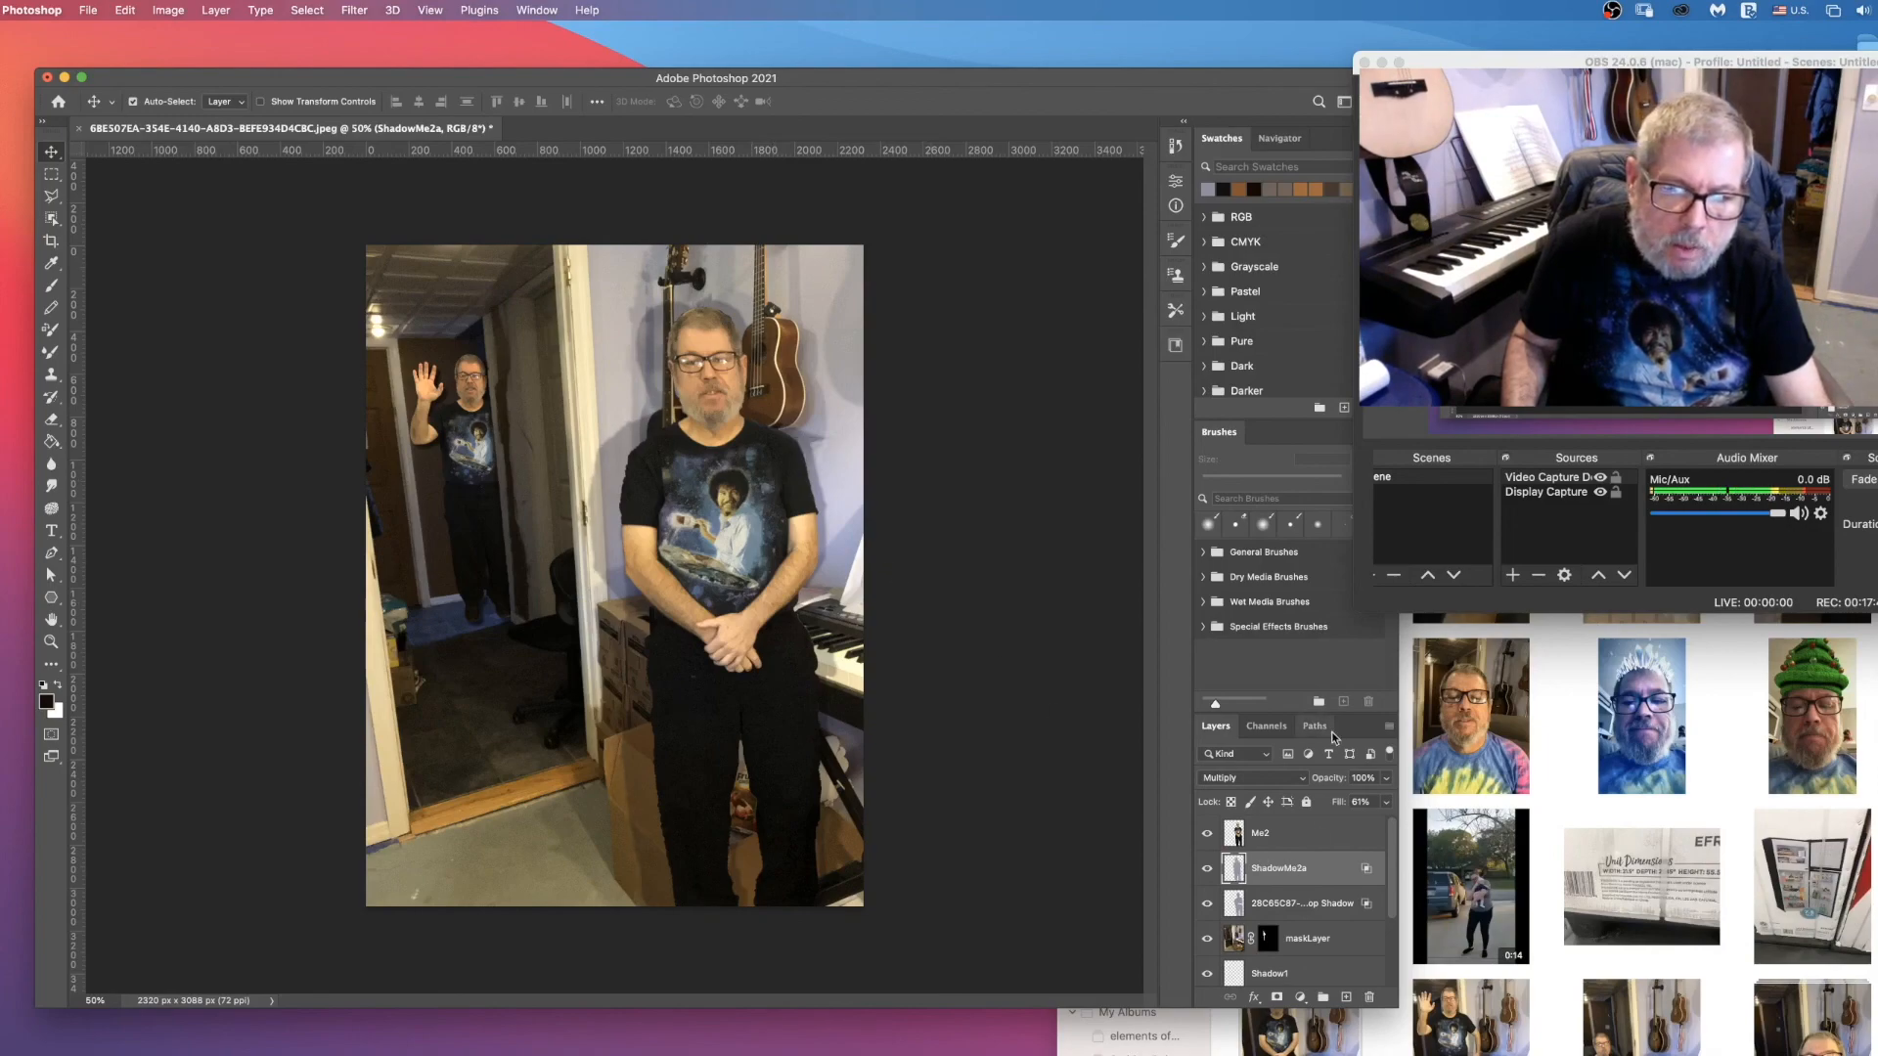
click(1386, 802)
drag(1388, 802, 1338, 804)
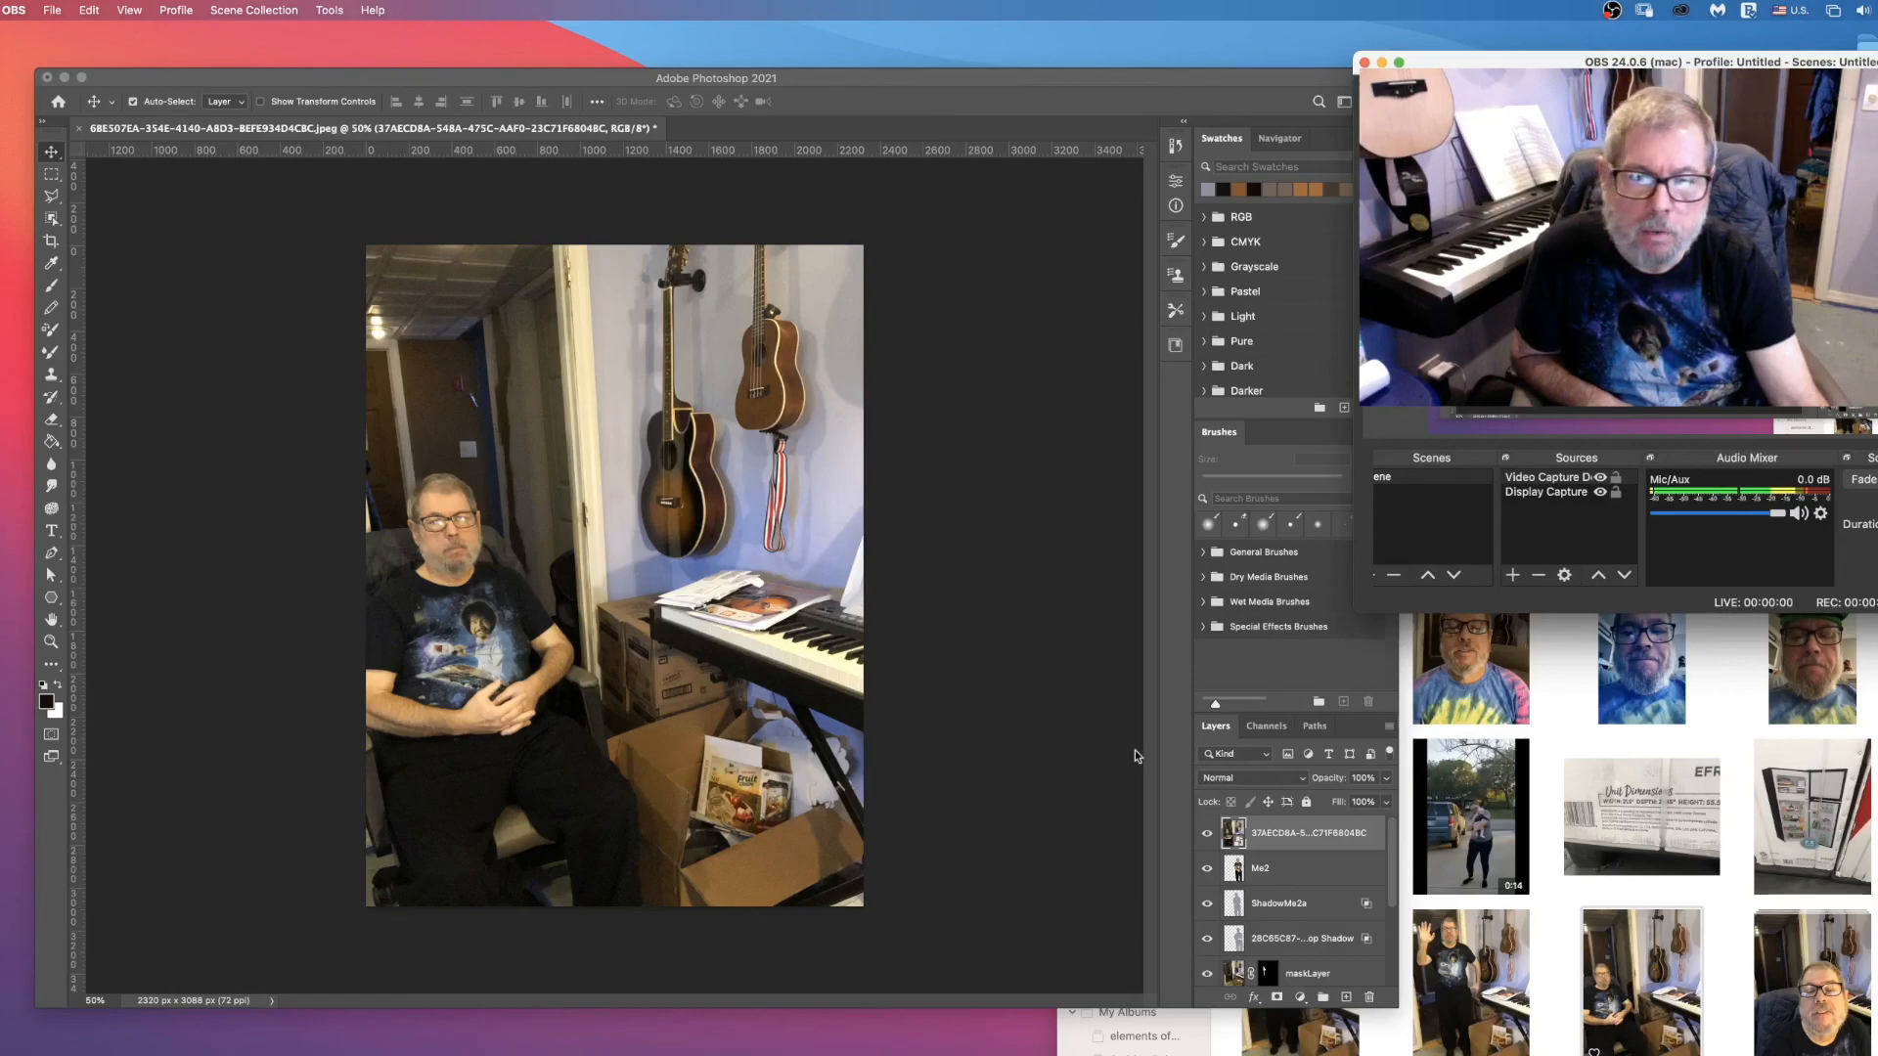
Step: Compare the newly placed seated-man photo with the composite beneath by toggling its visibility
click(1207, 836)
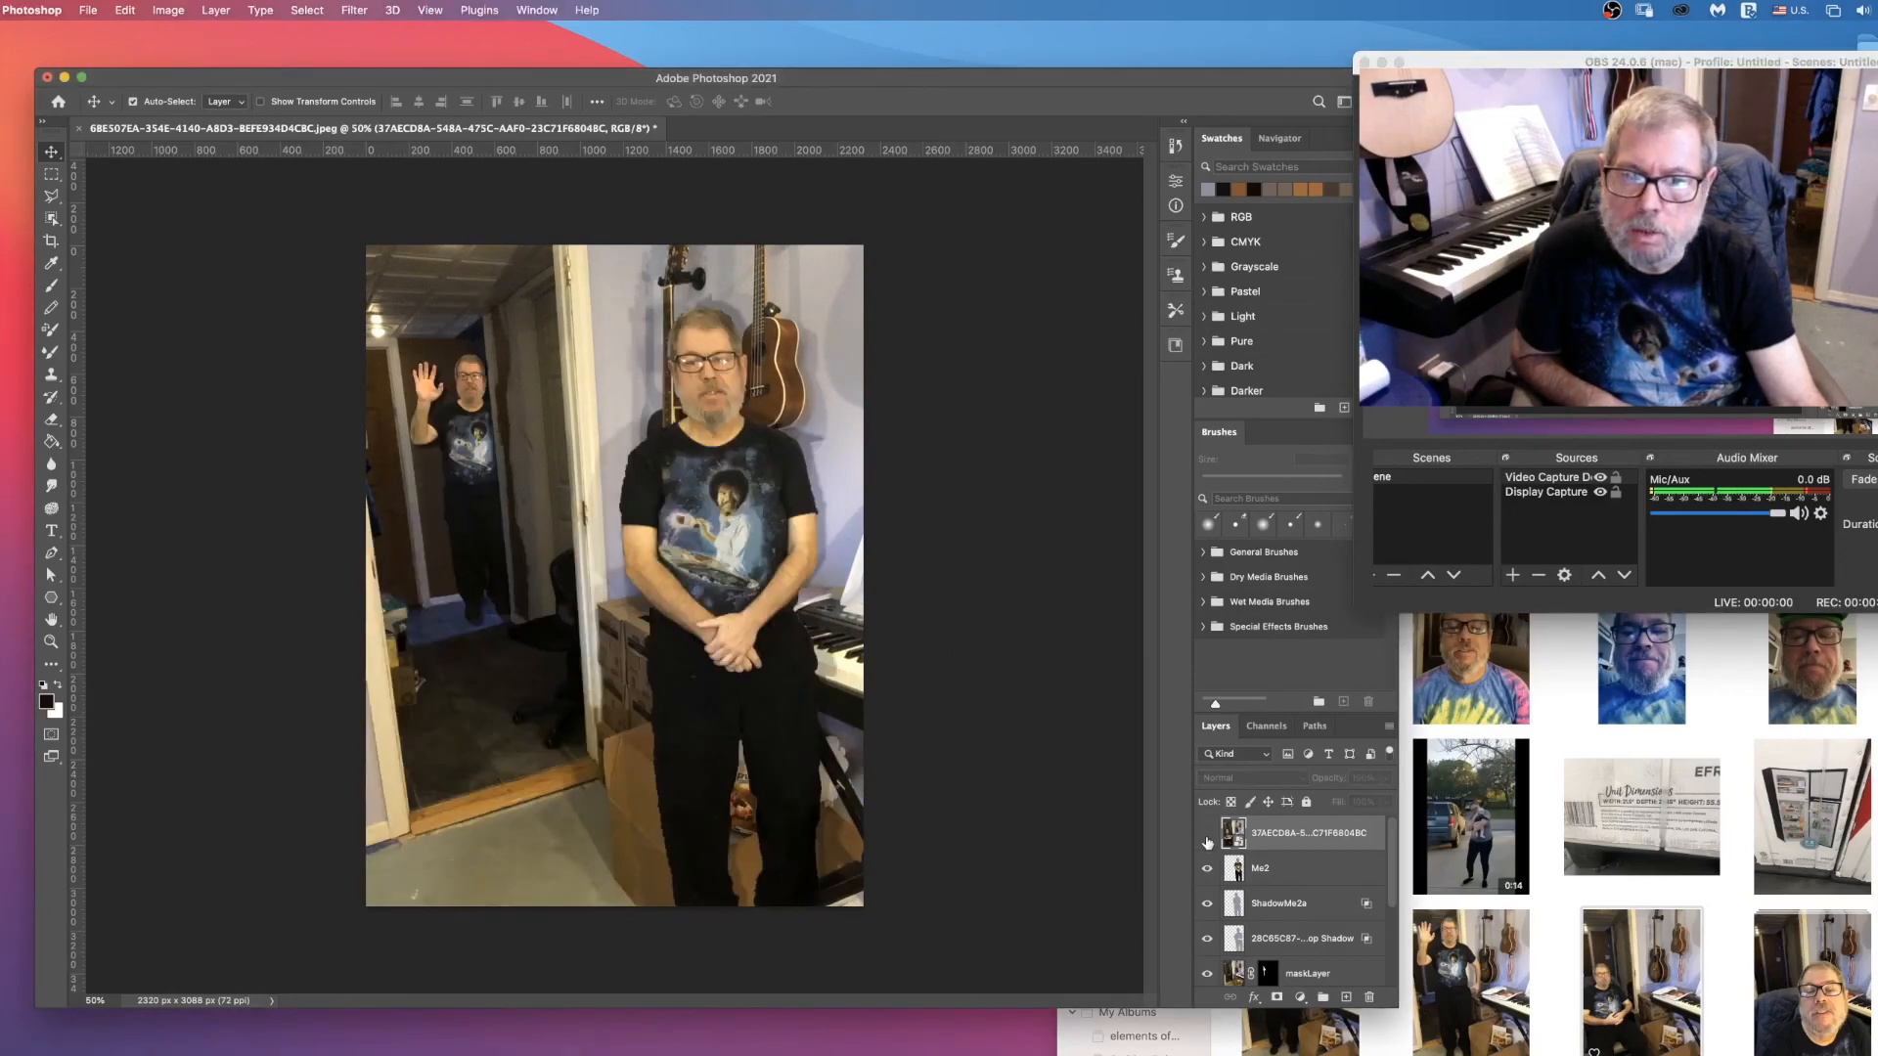
click(1207, 837)
click(1207, 836)
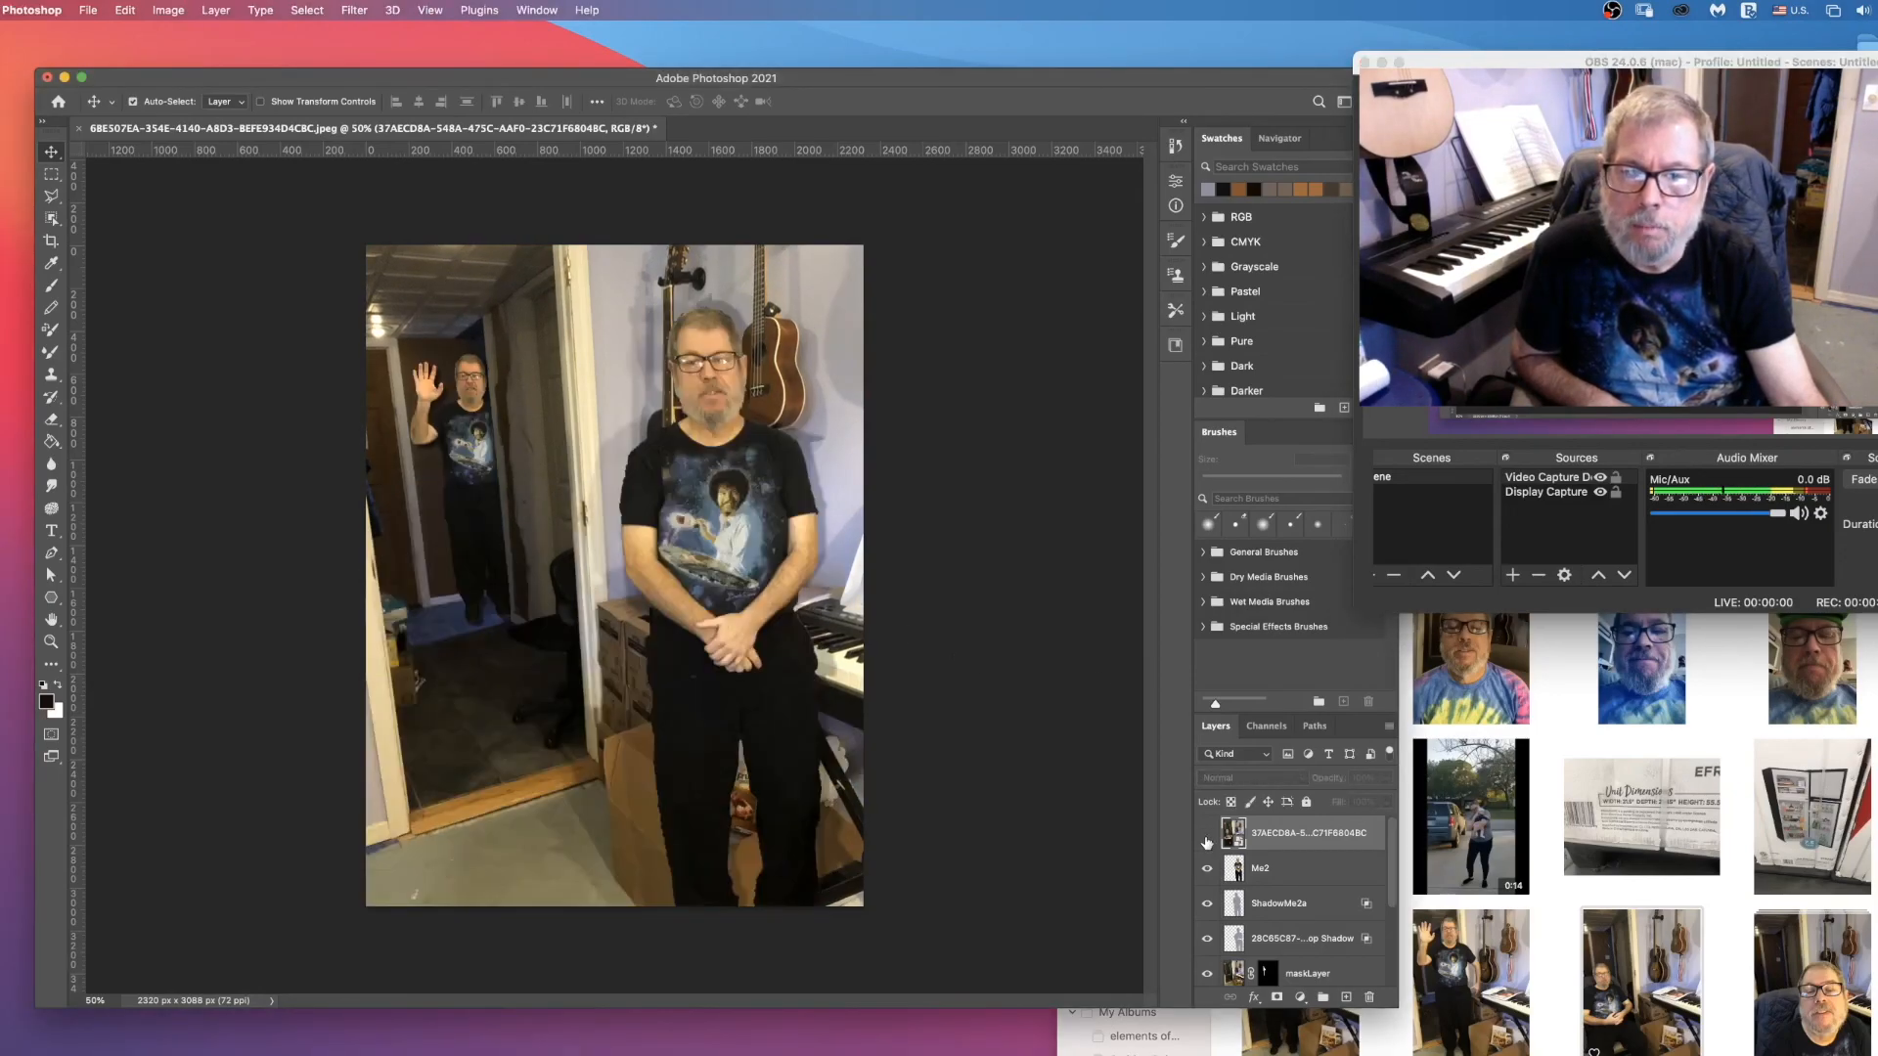
click(1207, 837)
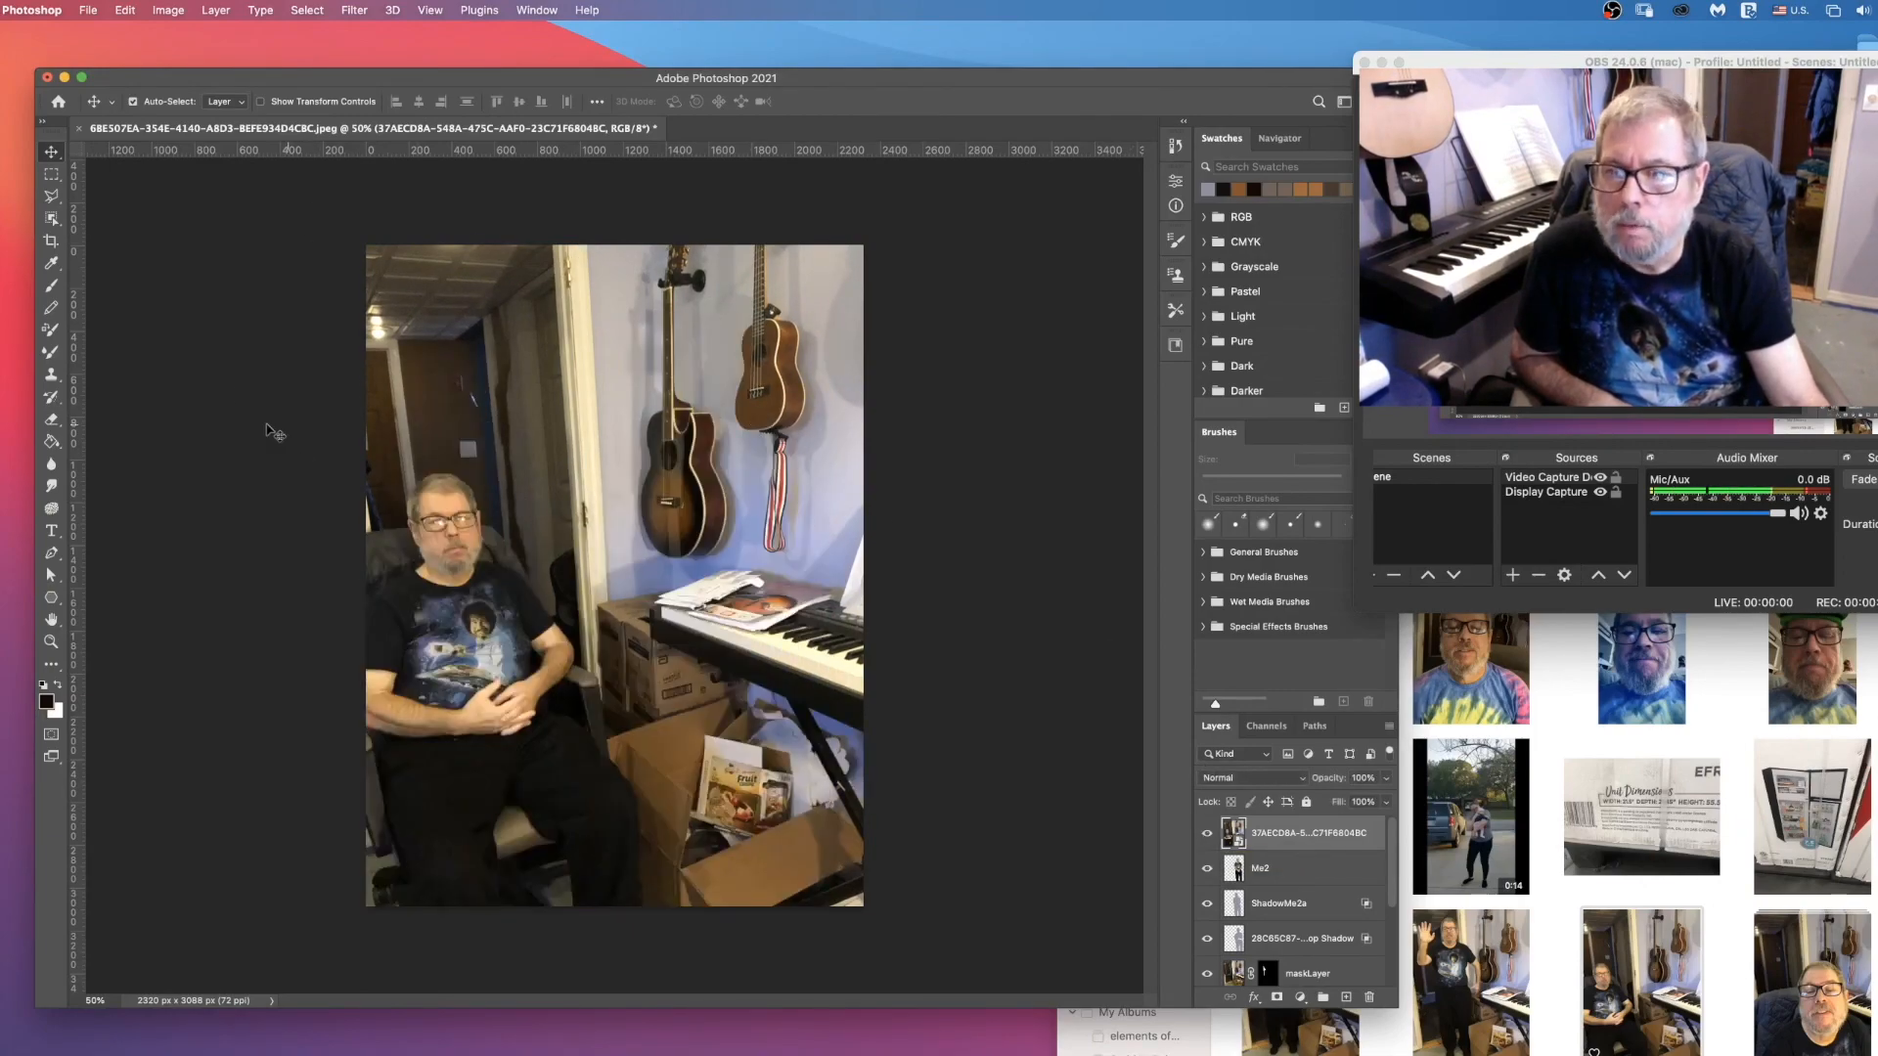
Step: Select the seated man with the Object Selection tool, using a rectangle of about 1315 × 2170 px around him
click(52, 222)
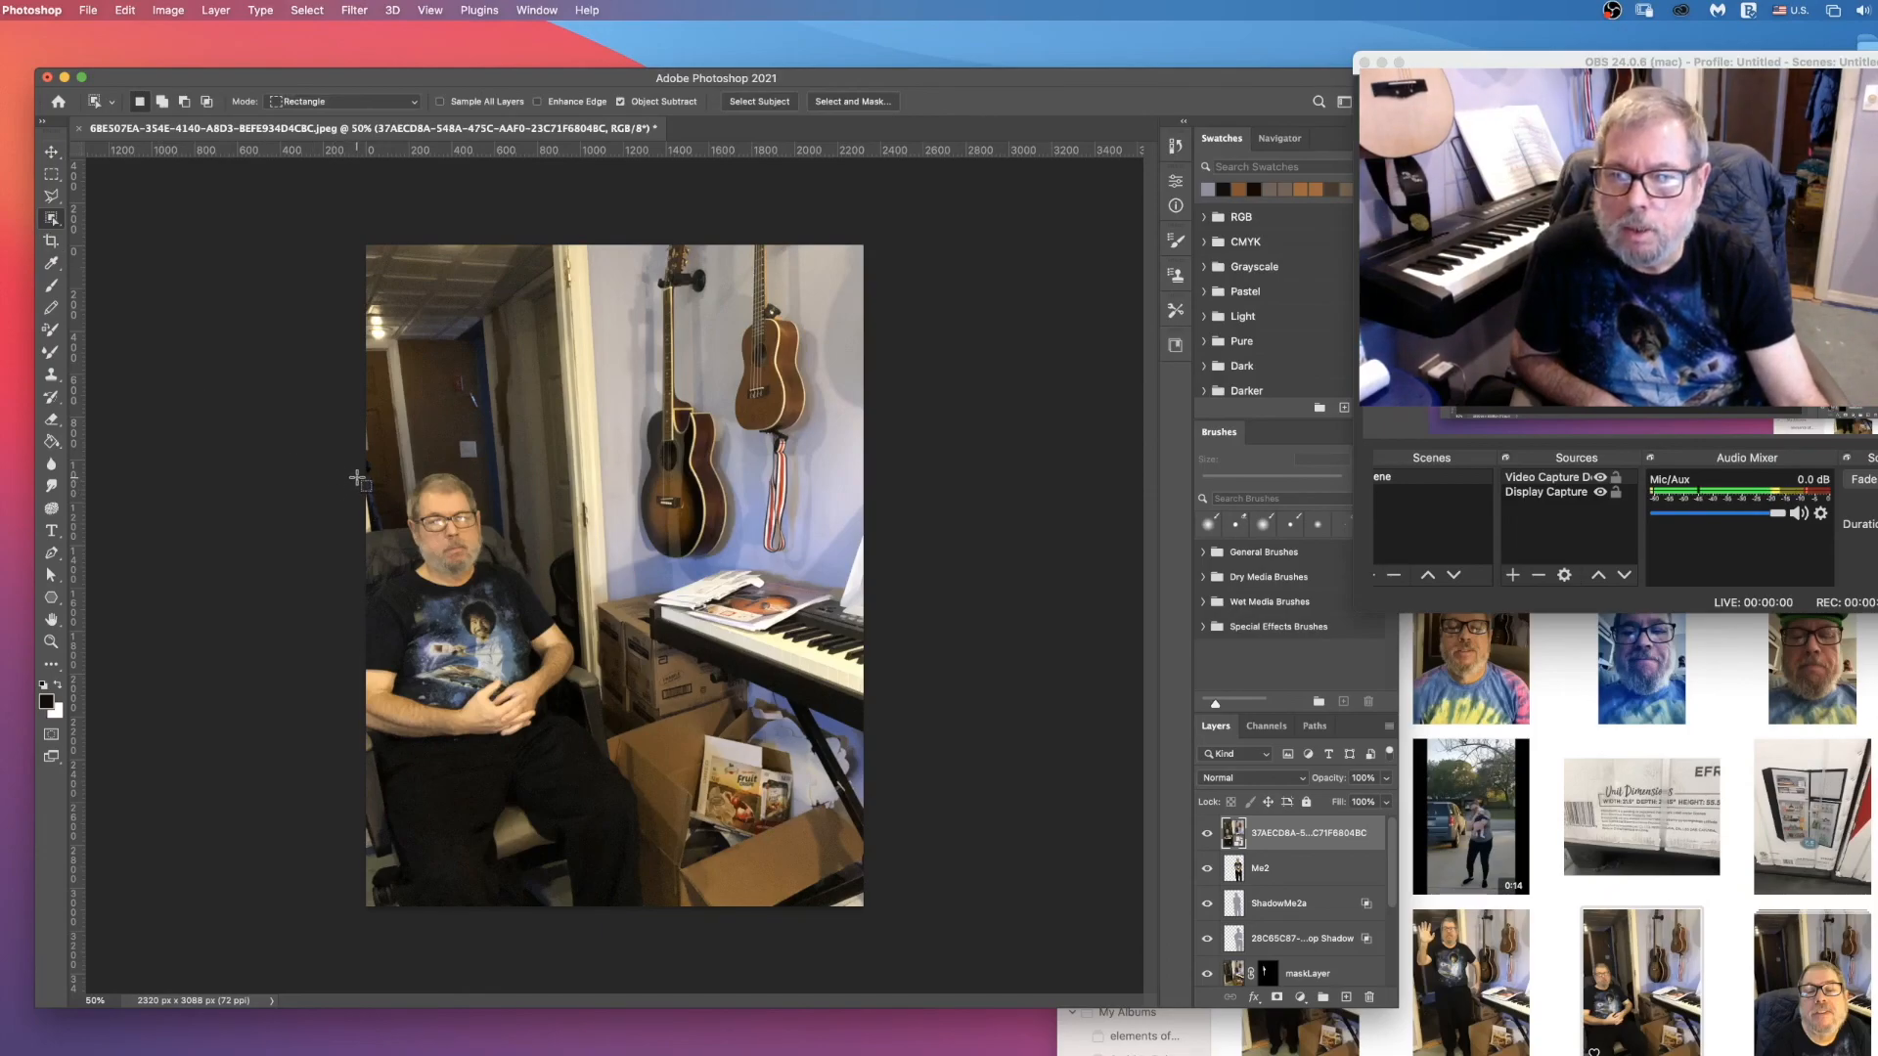
drag(362, 462, 616, 767)
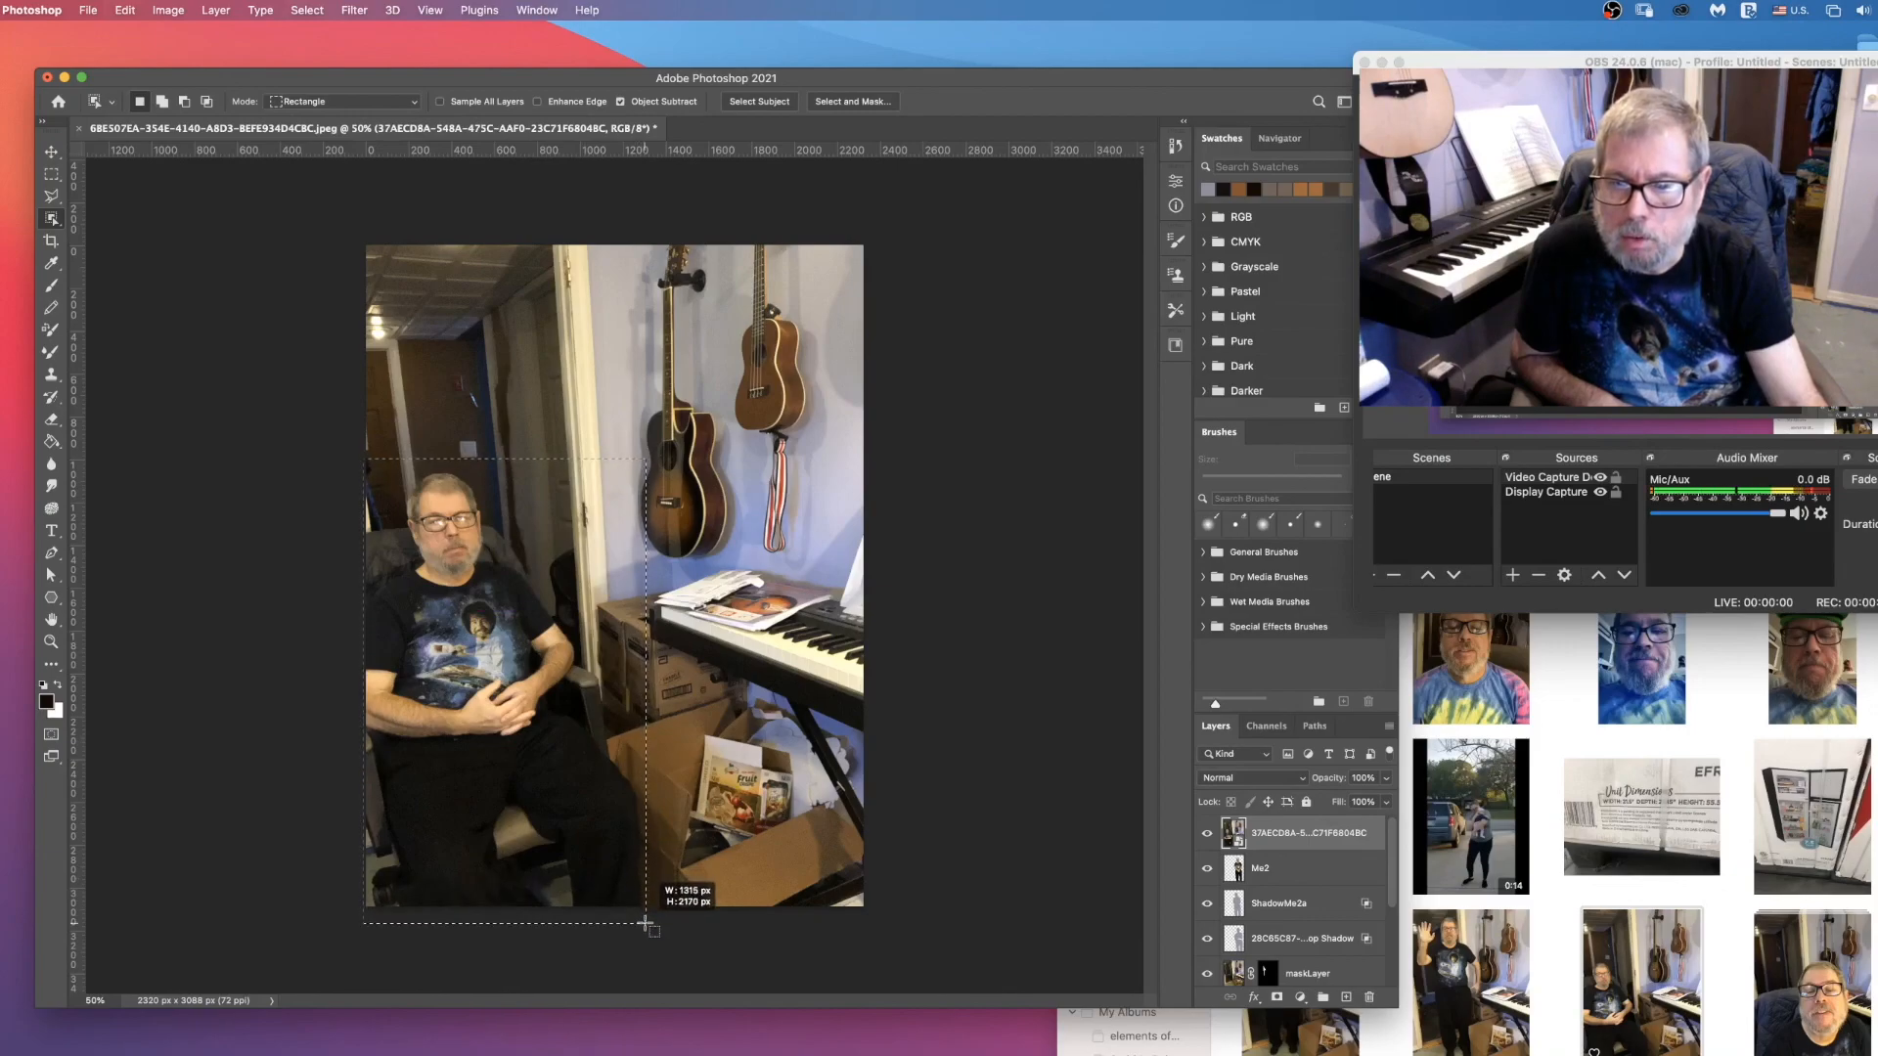
drag(648, 921, 648, 922)
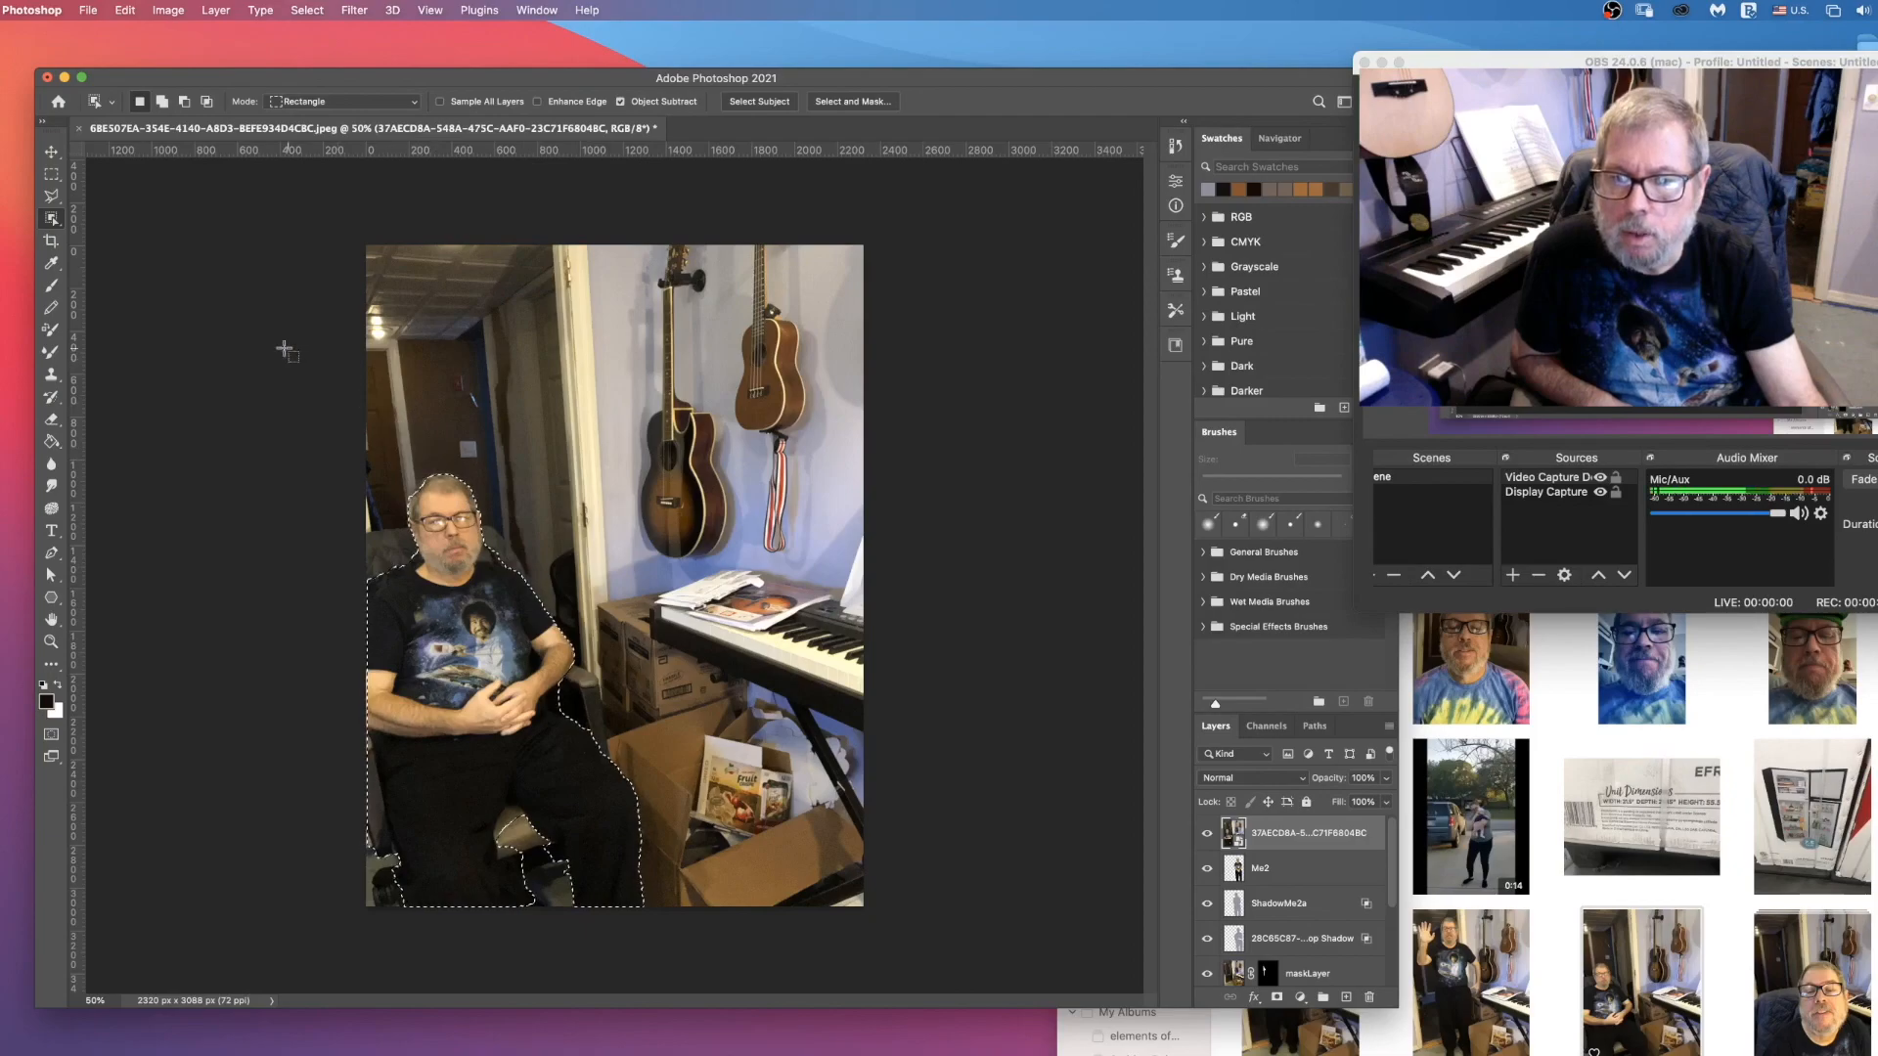
Step: Add the chair back between the photo's left edge and the man's head with the Lasso, and subtract the stray spot beside his ear
click(54, 197)
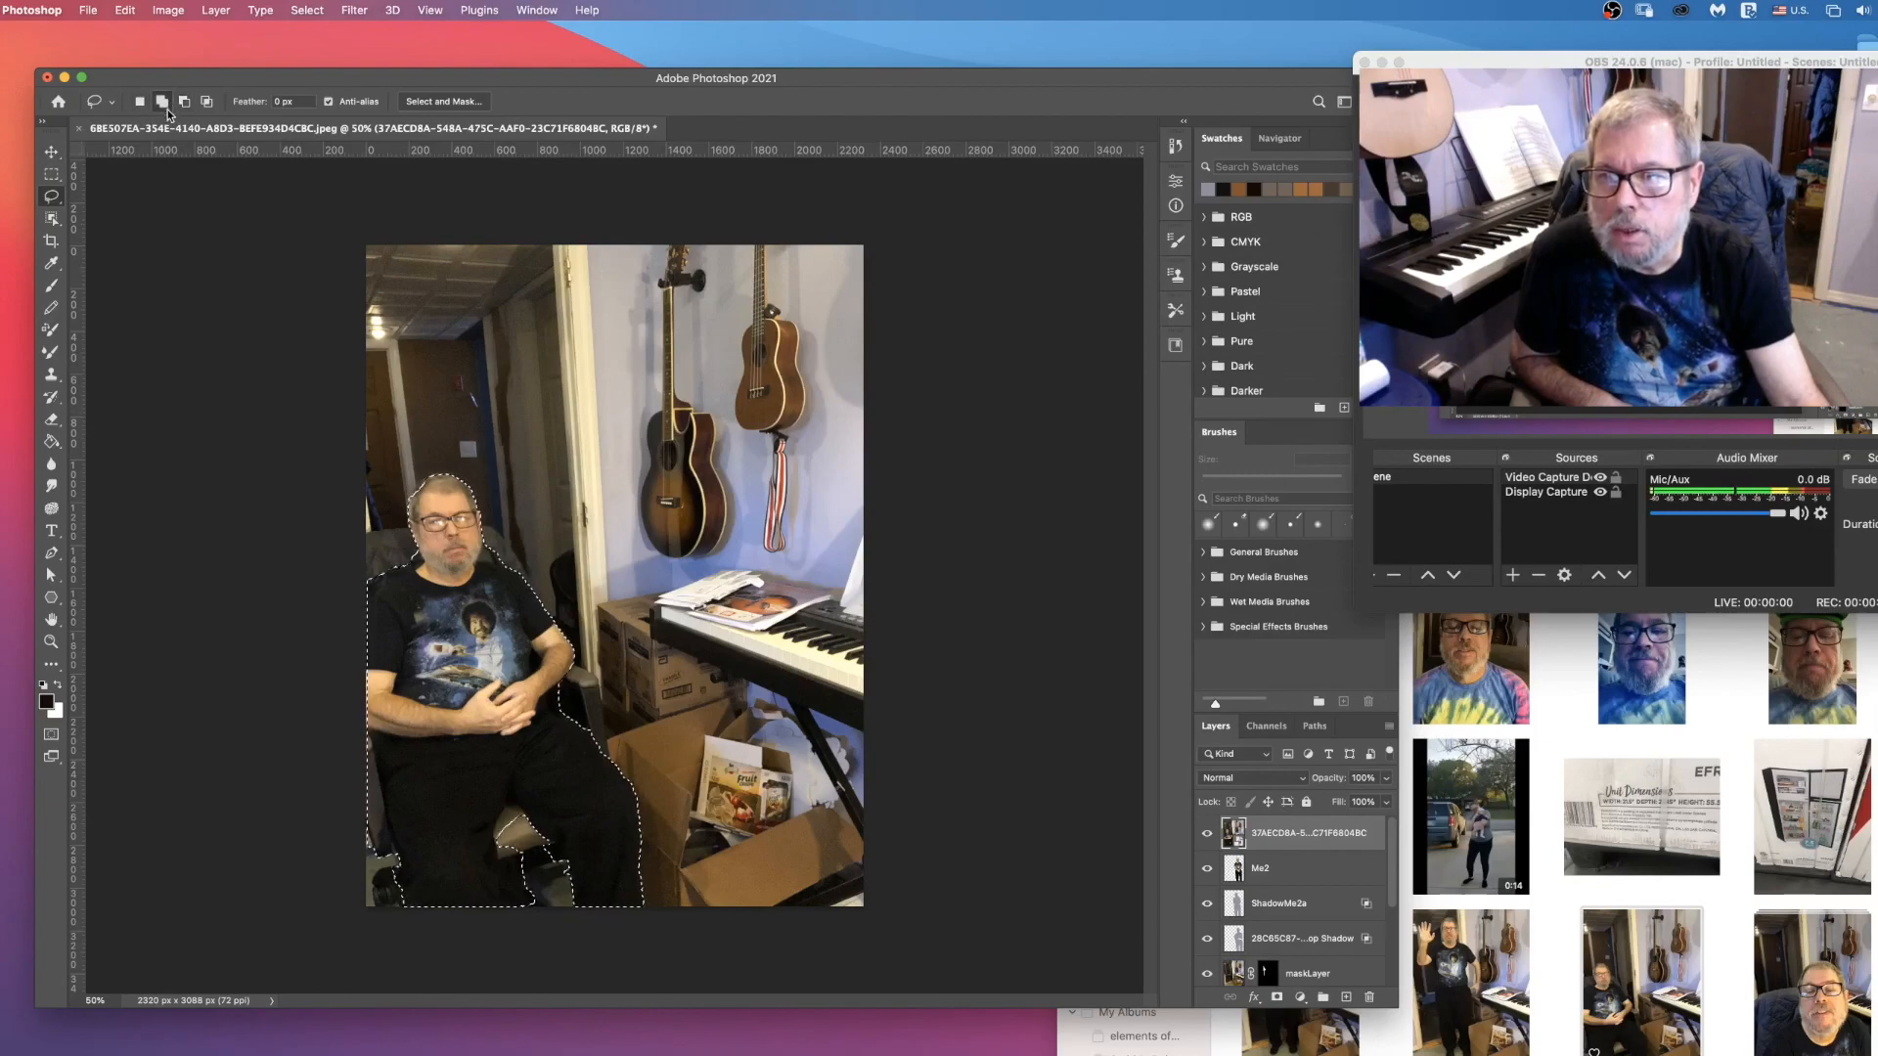
key(z)
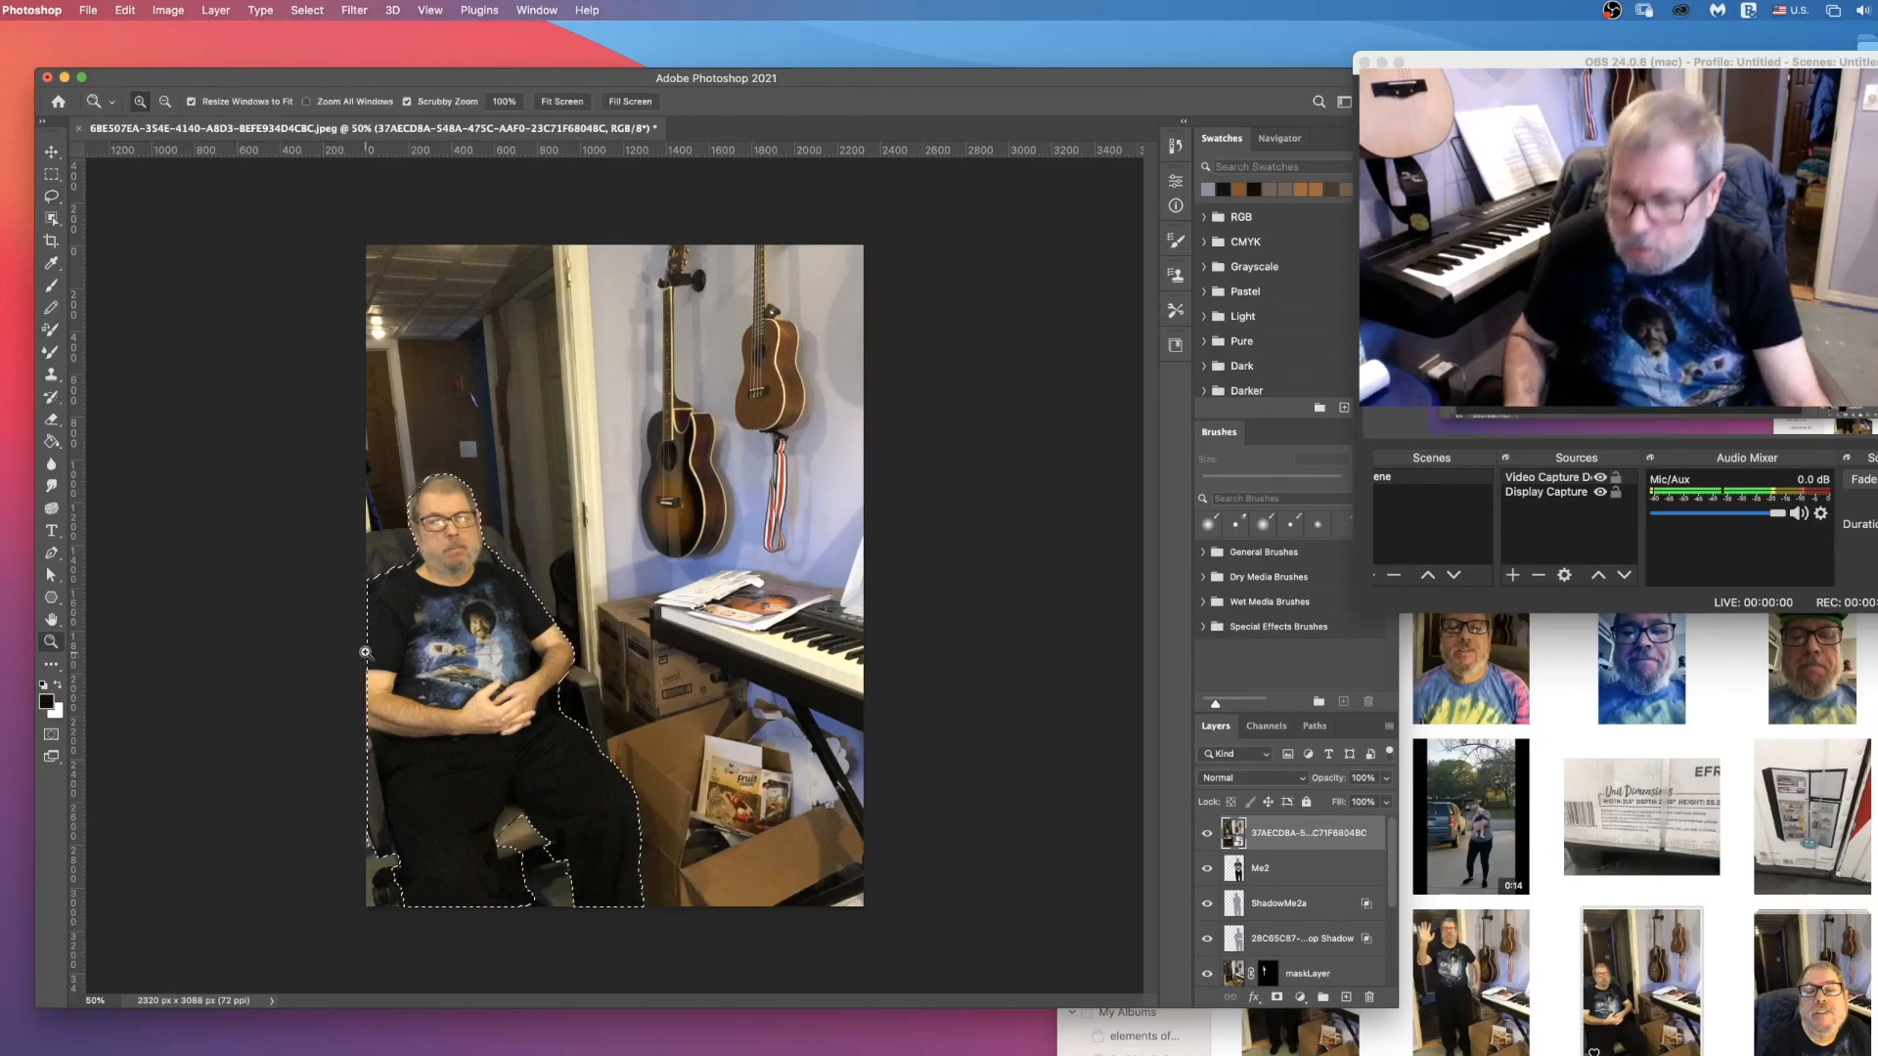
triple_click(409, 618)
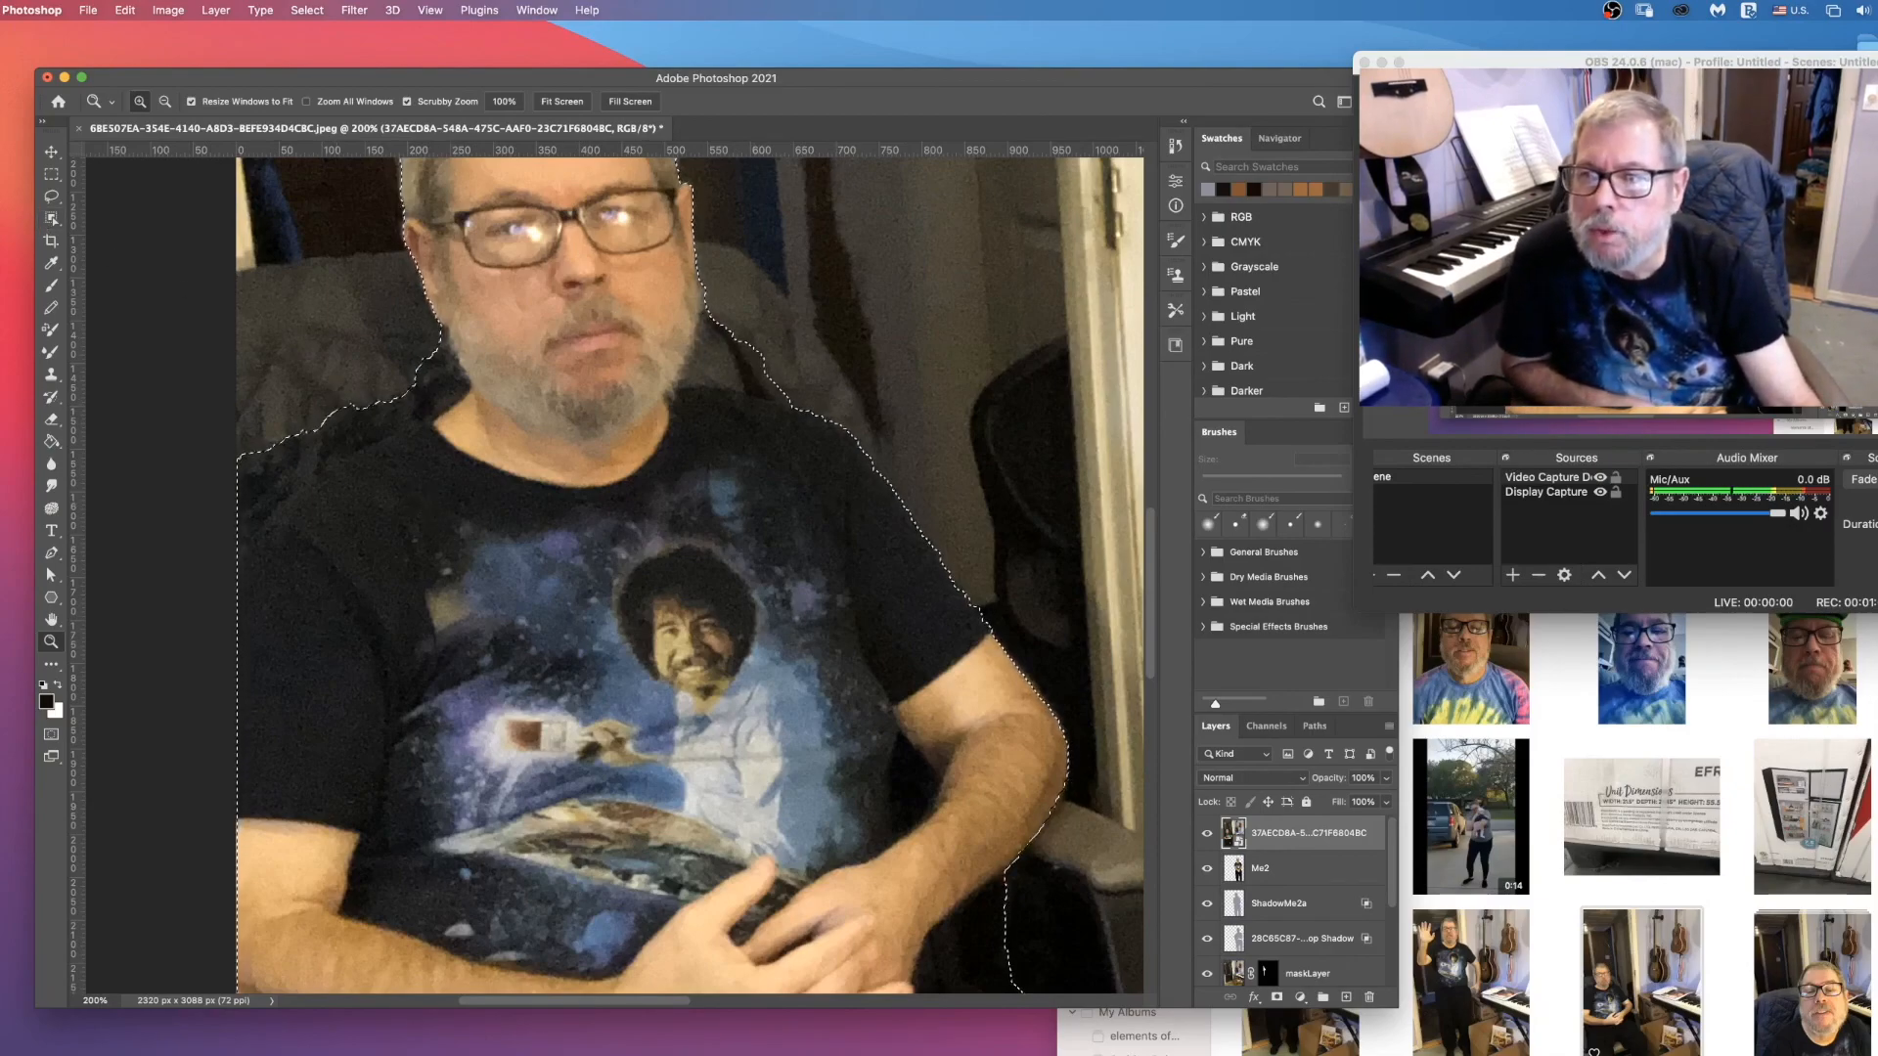
click(51, 195)
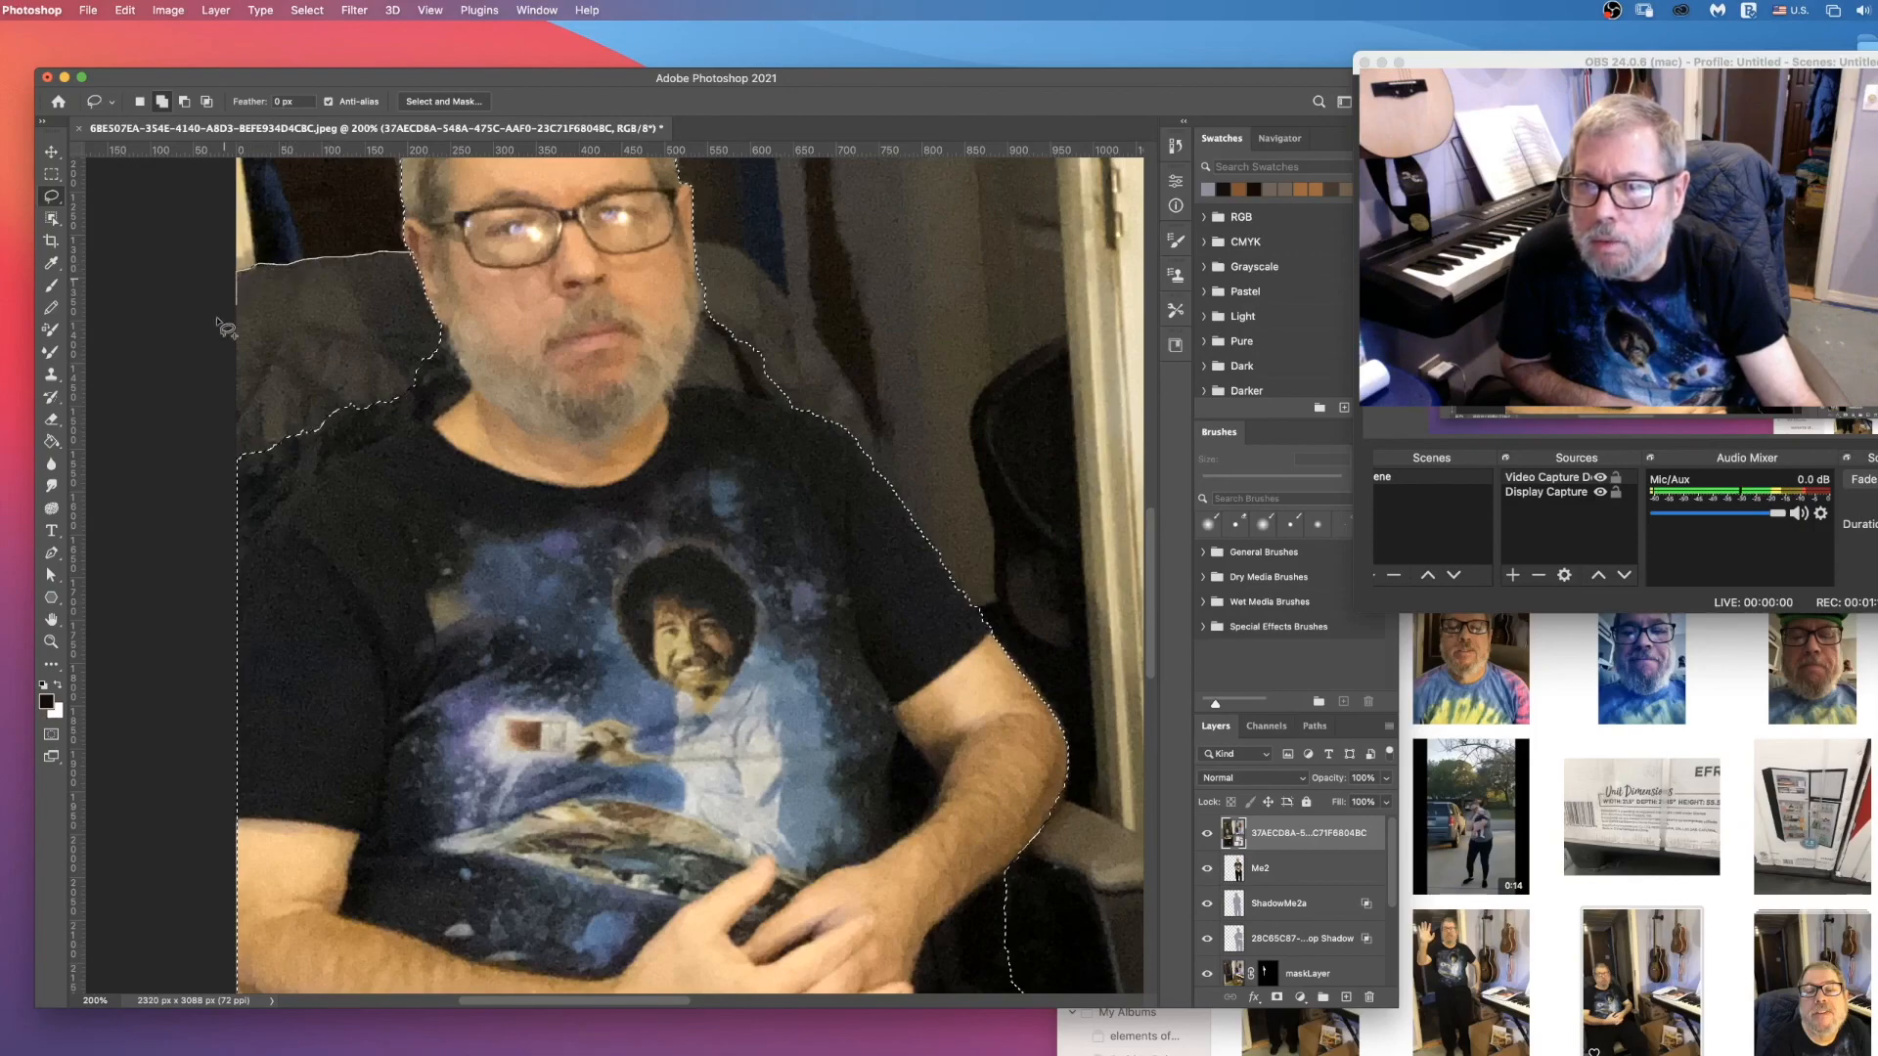
mouse_move(245, 479)
mouse_down()
mouse_move(309, 501)
mouse_move(471, 481)
mouse_up()
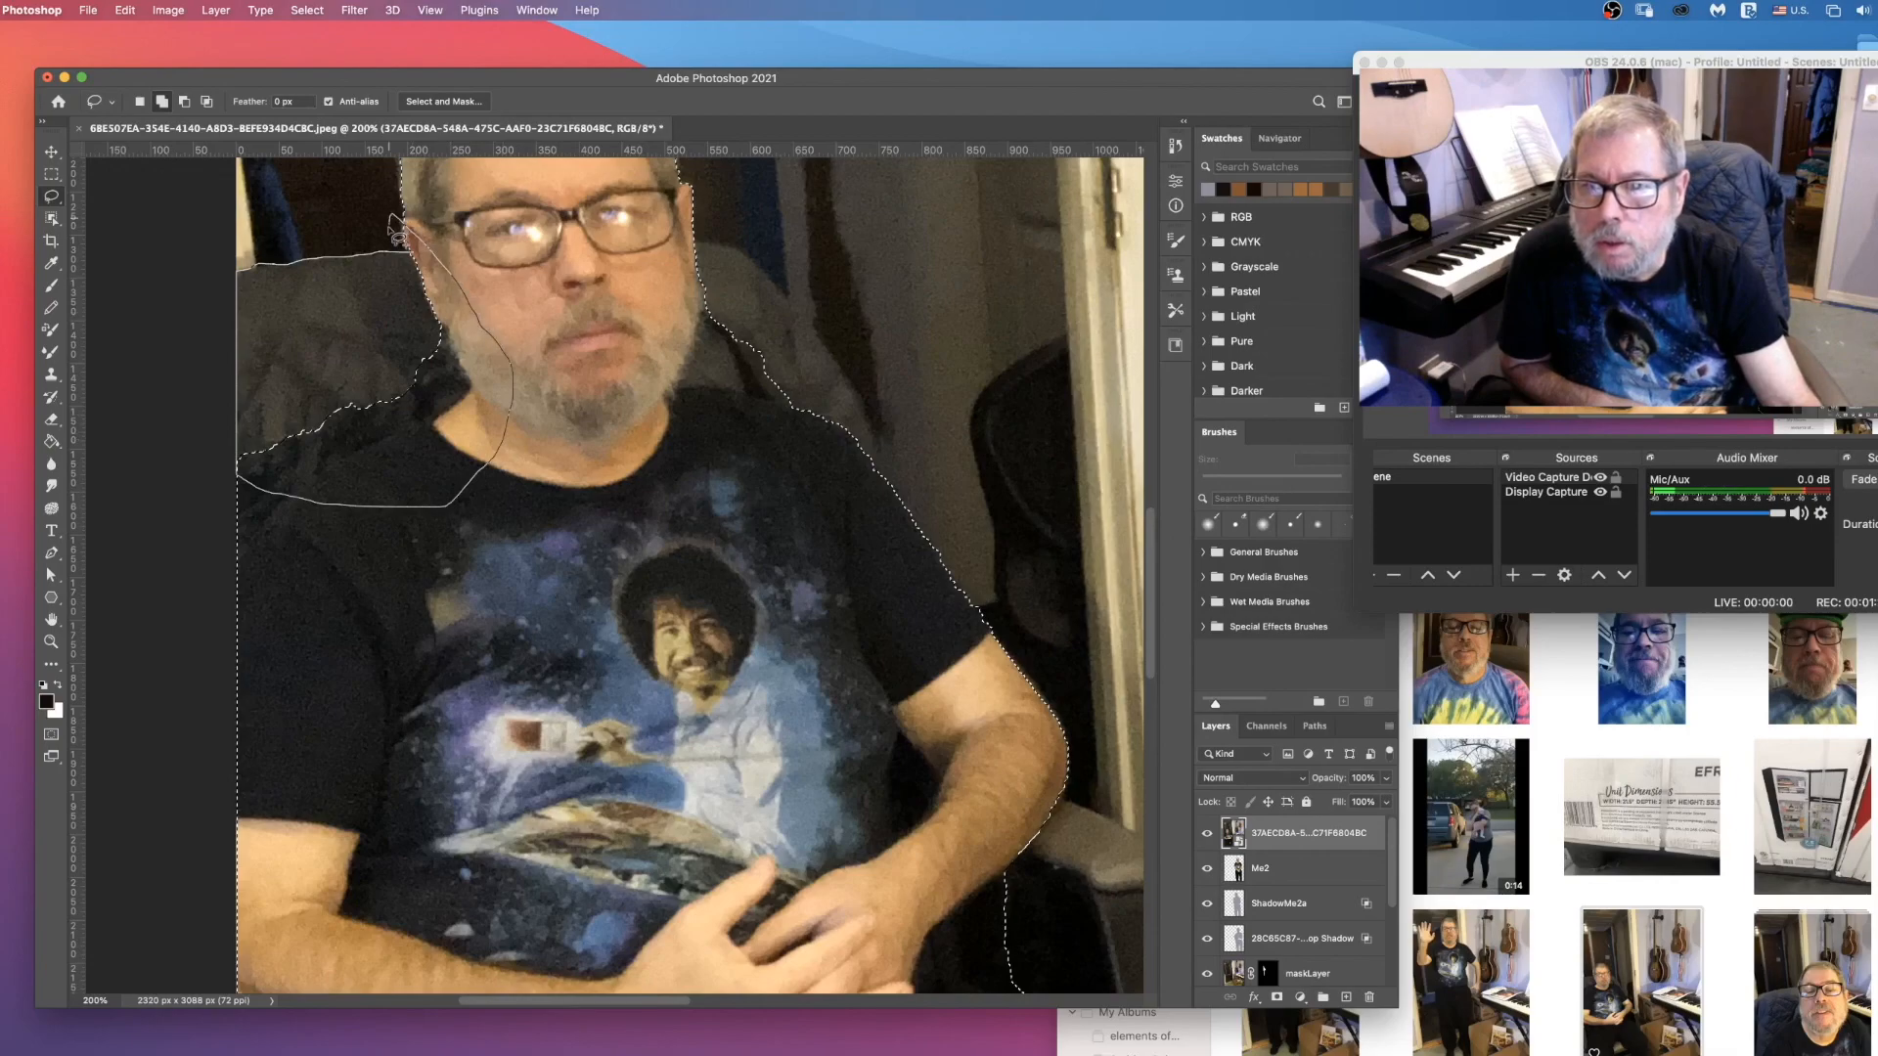
drag(406, 259, 245, 262)
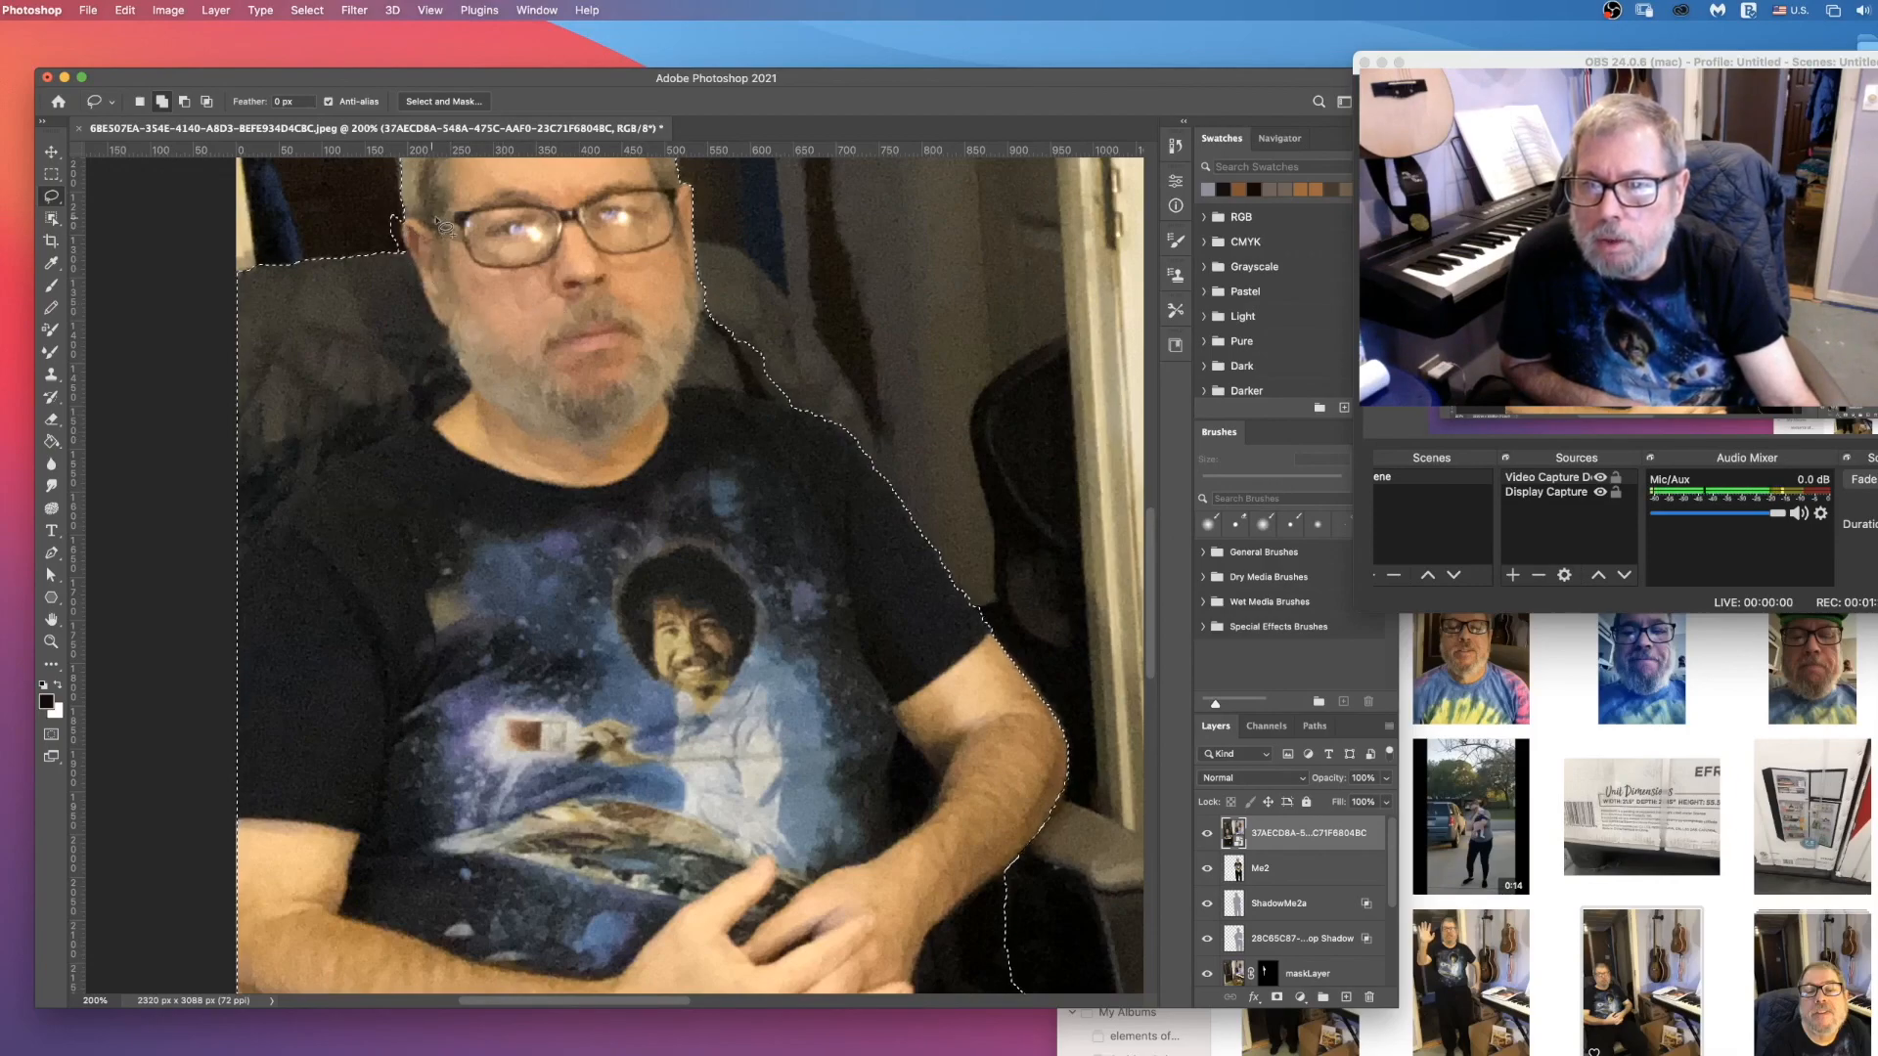
click(184, 101)
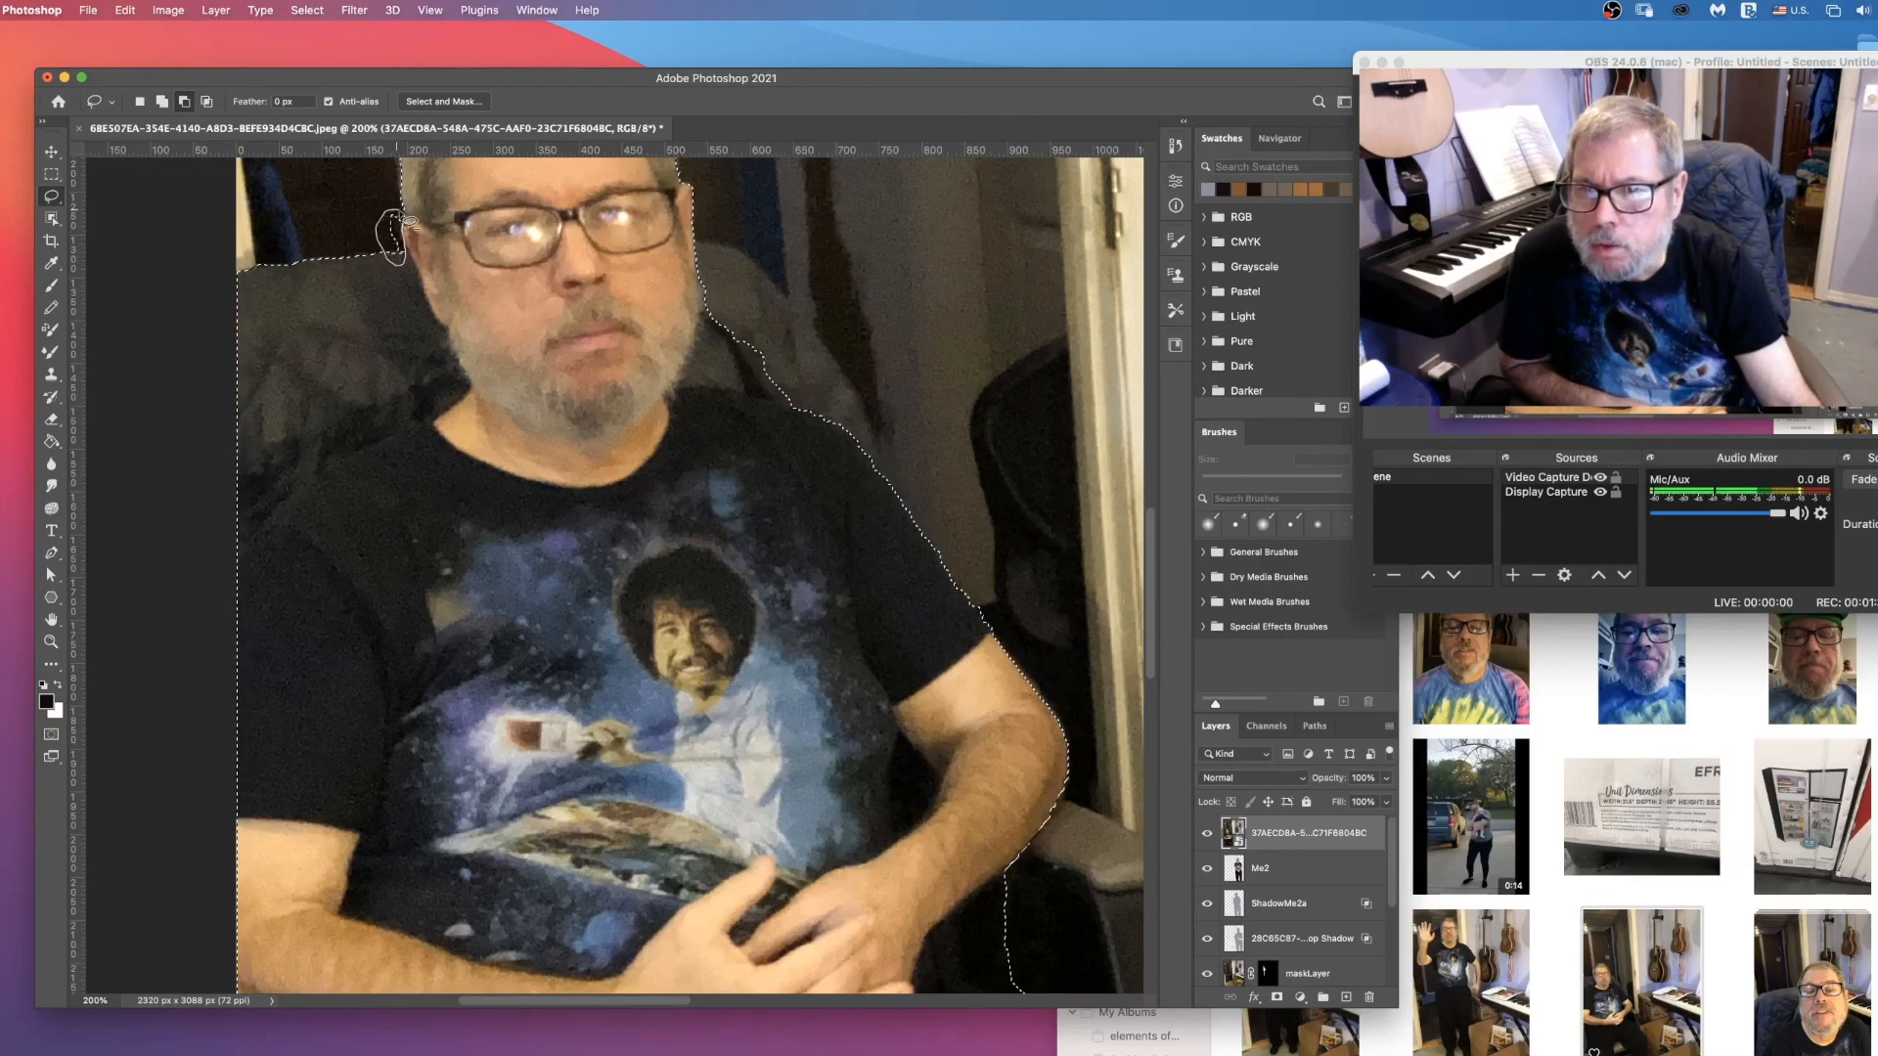
drag(399, 215, 403, 219)
Step: Add the chair back on the door-frame side, from the man's ear down to his shoulder, to the selection
click(162, 102)
scroll(437, 407, up, 3)
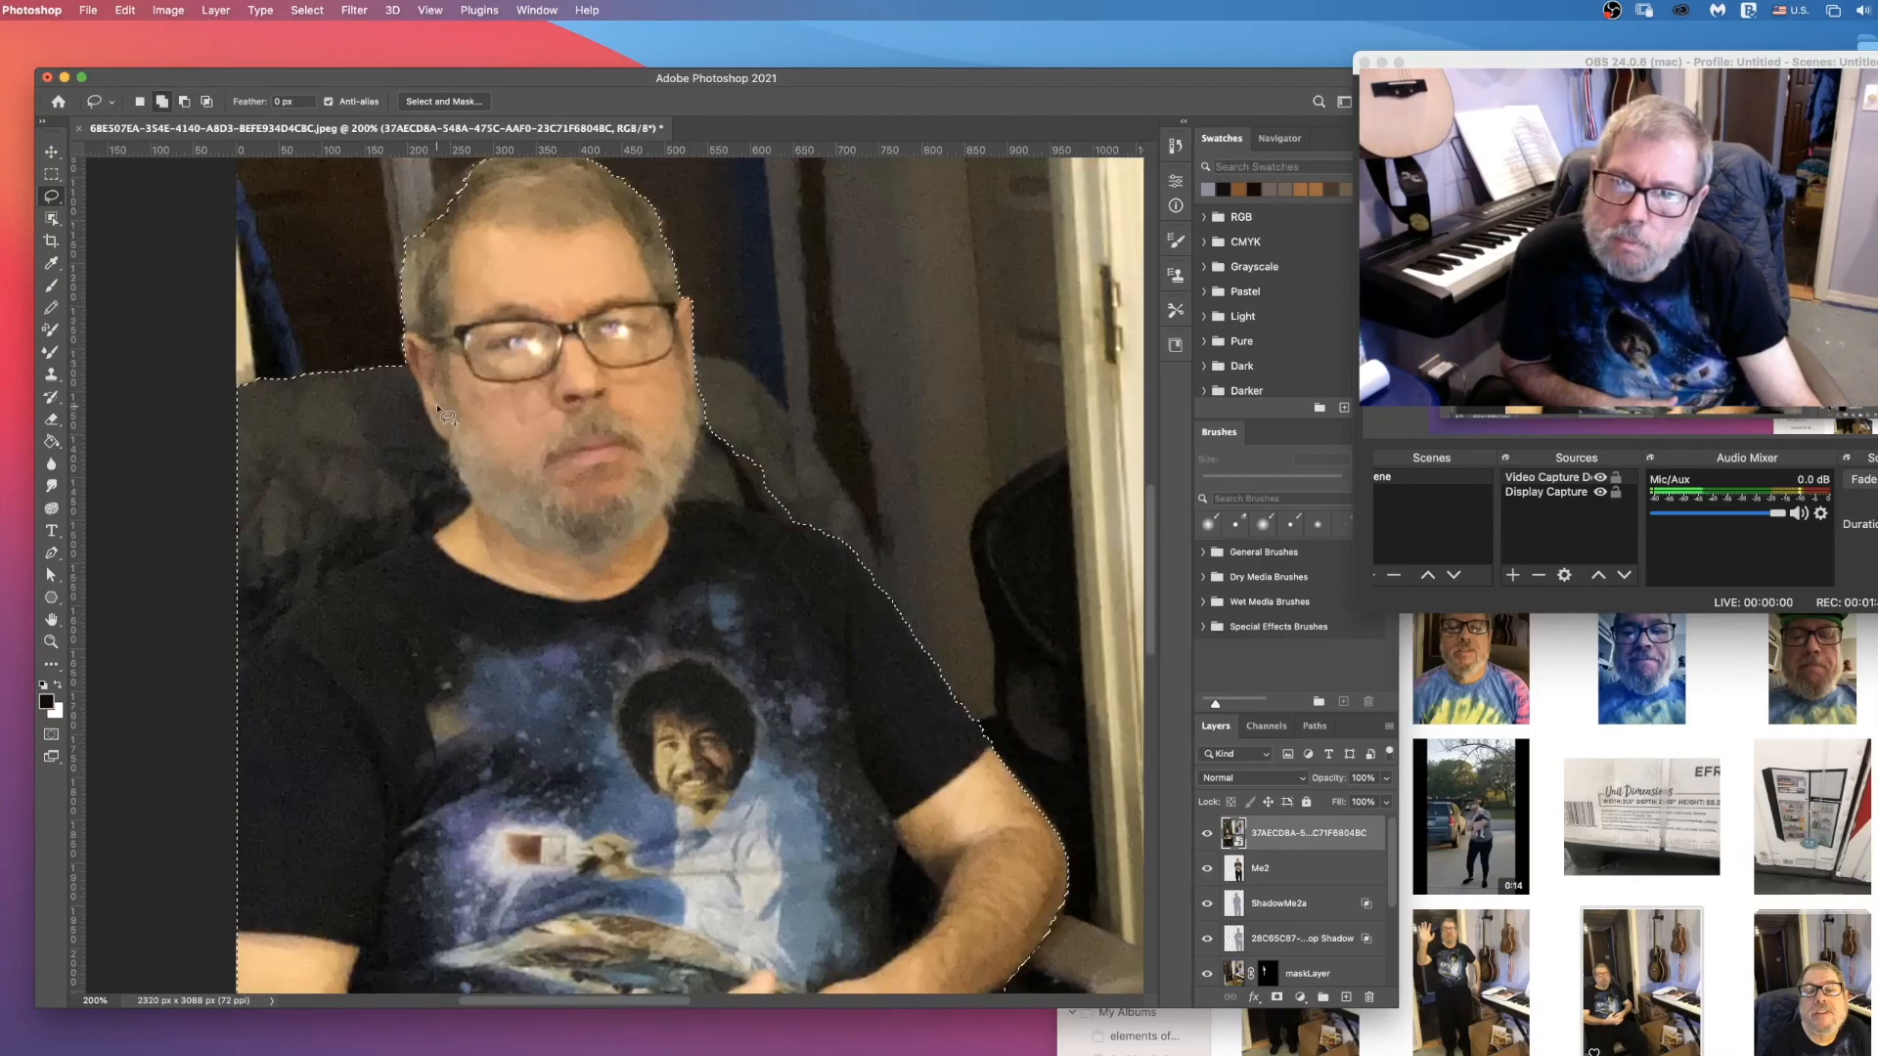
scroll(447, 416, up, 3)
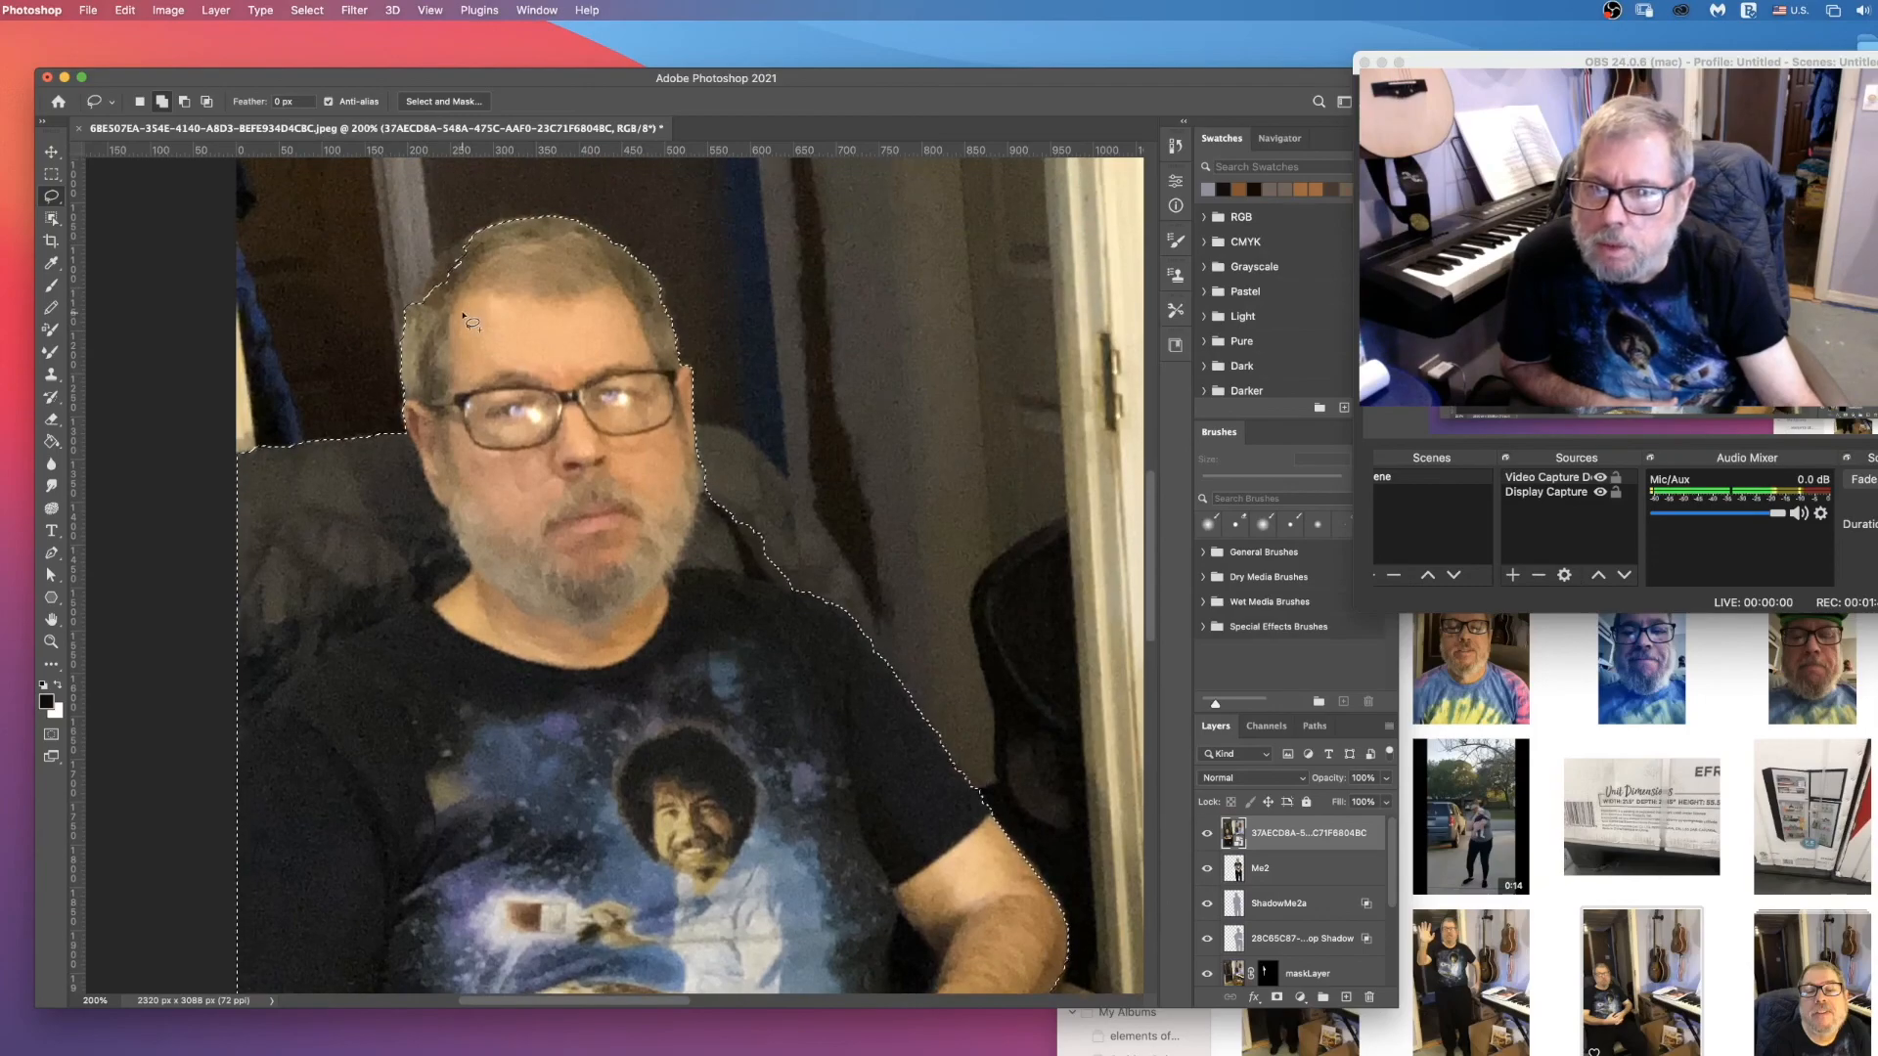
scroll(471, 322, up, 2)
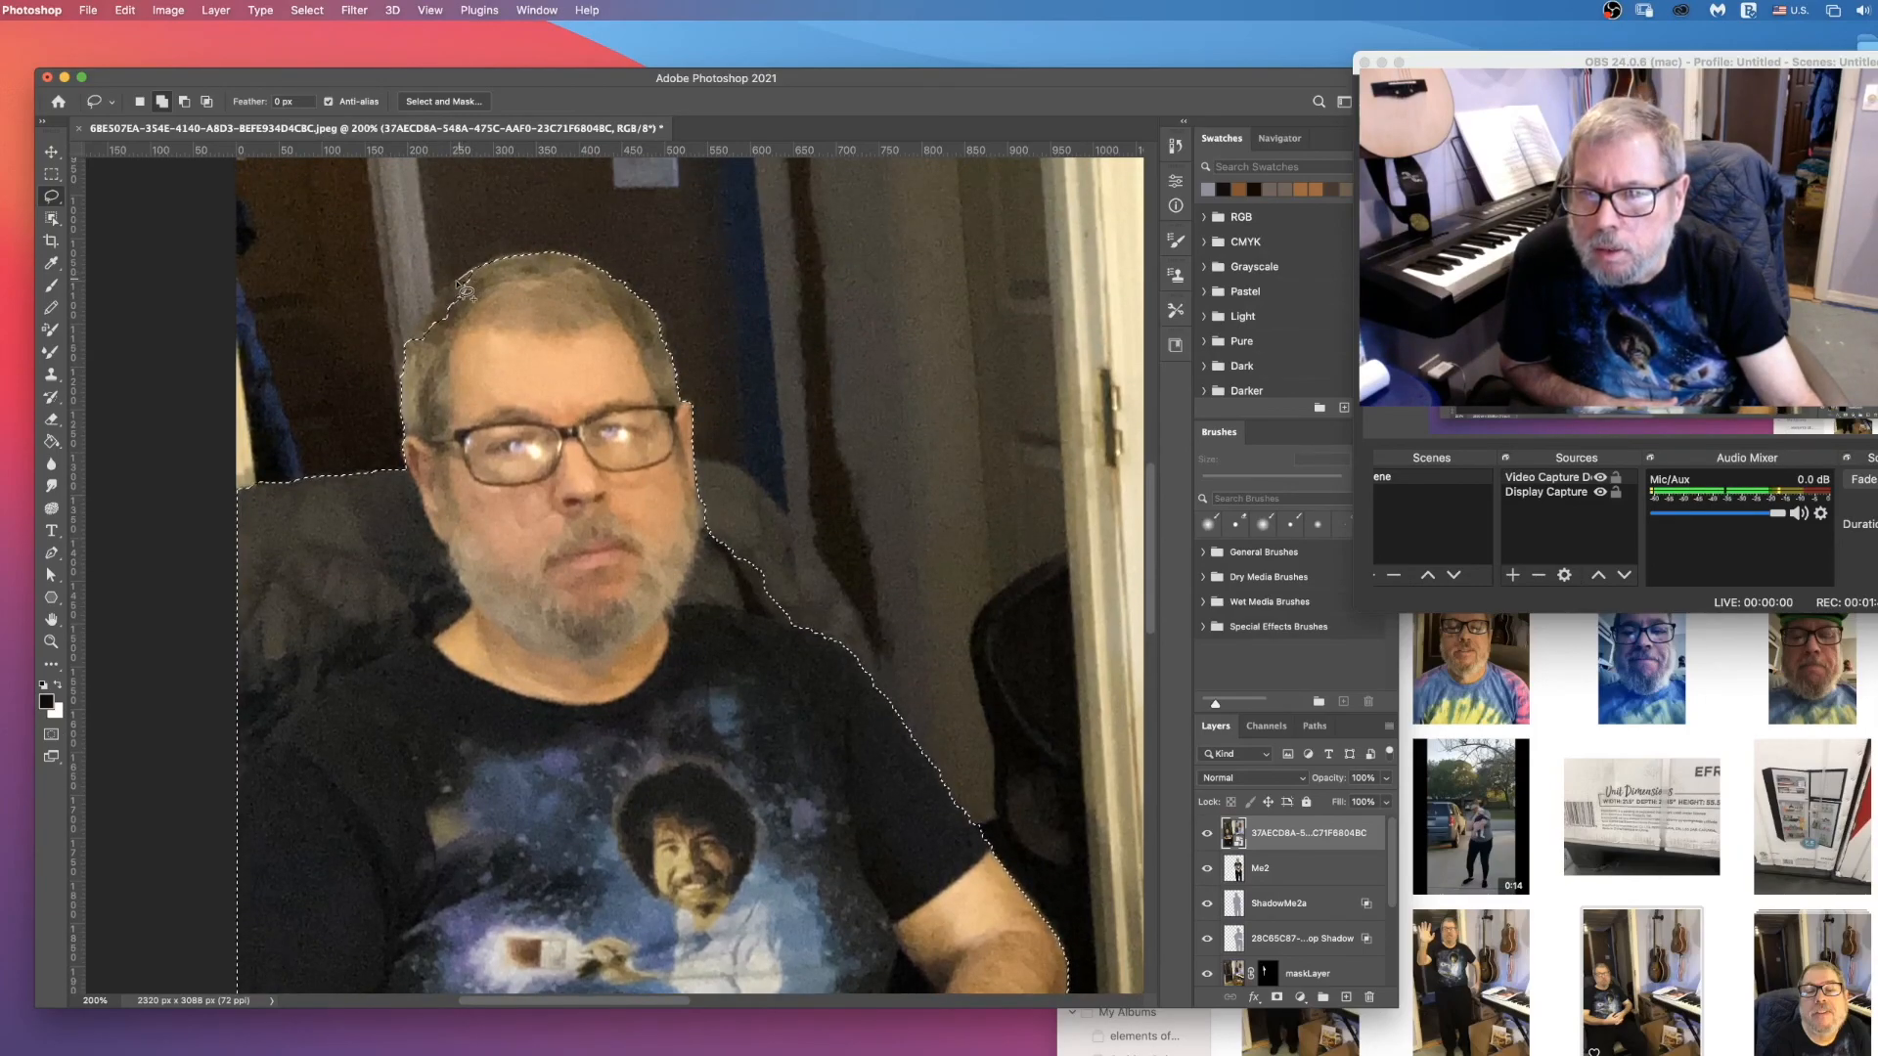
scroll(470, 291, down, 8)
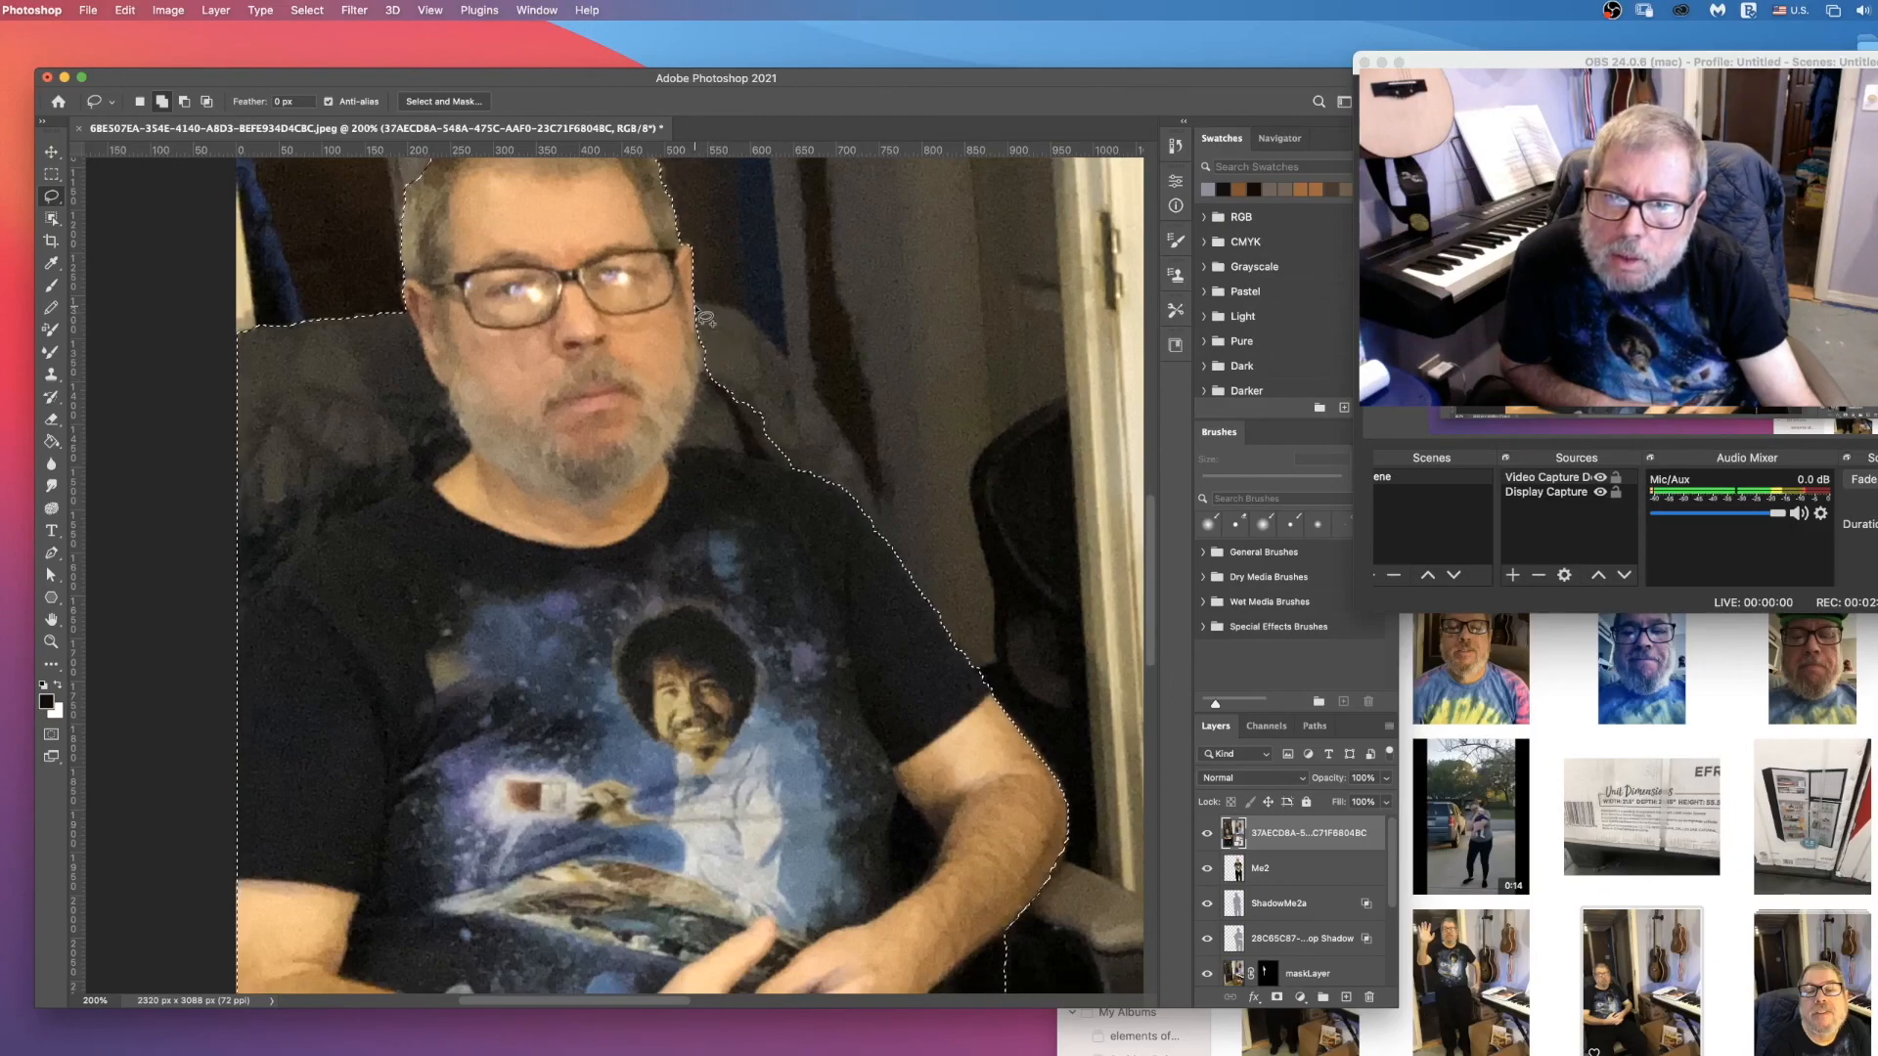
drag(694, 305, 737, 313)
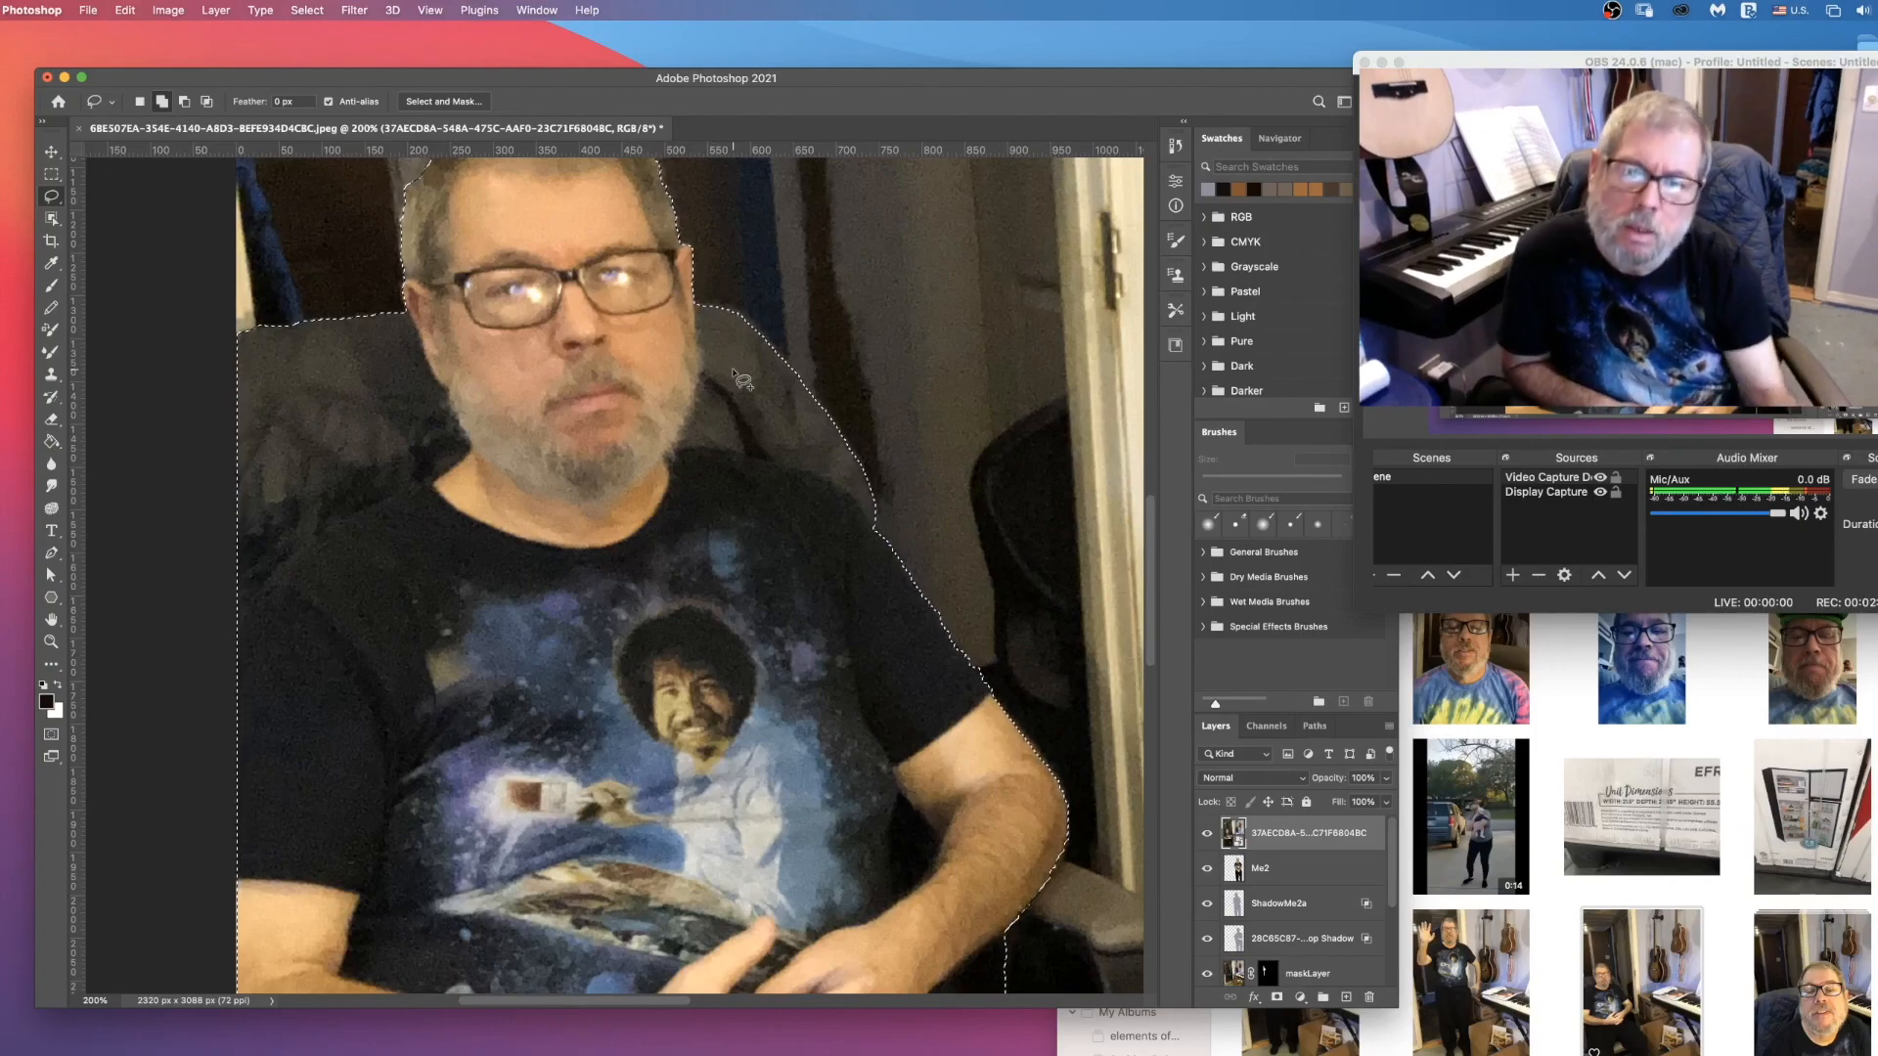
Step: Add the chair's armrest, from below the man's elbow down to his thigh, to the selection with the Lasso
scroll(814, 536, down, 6)
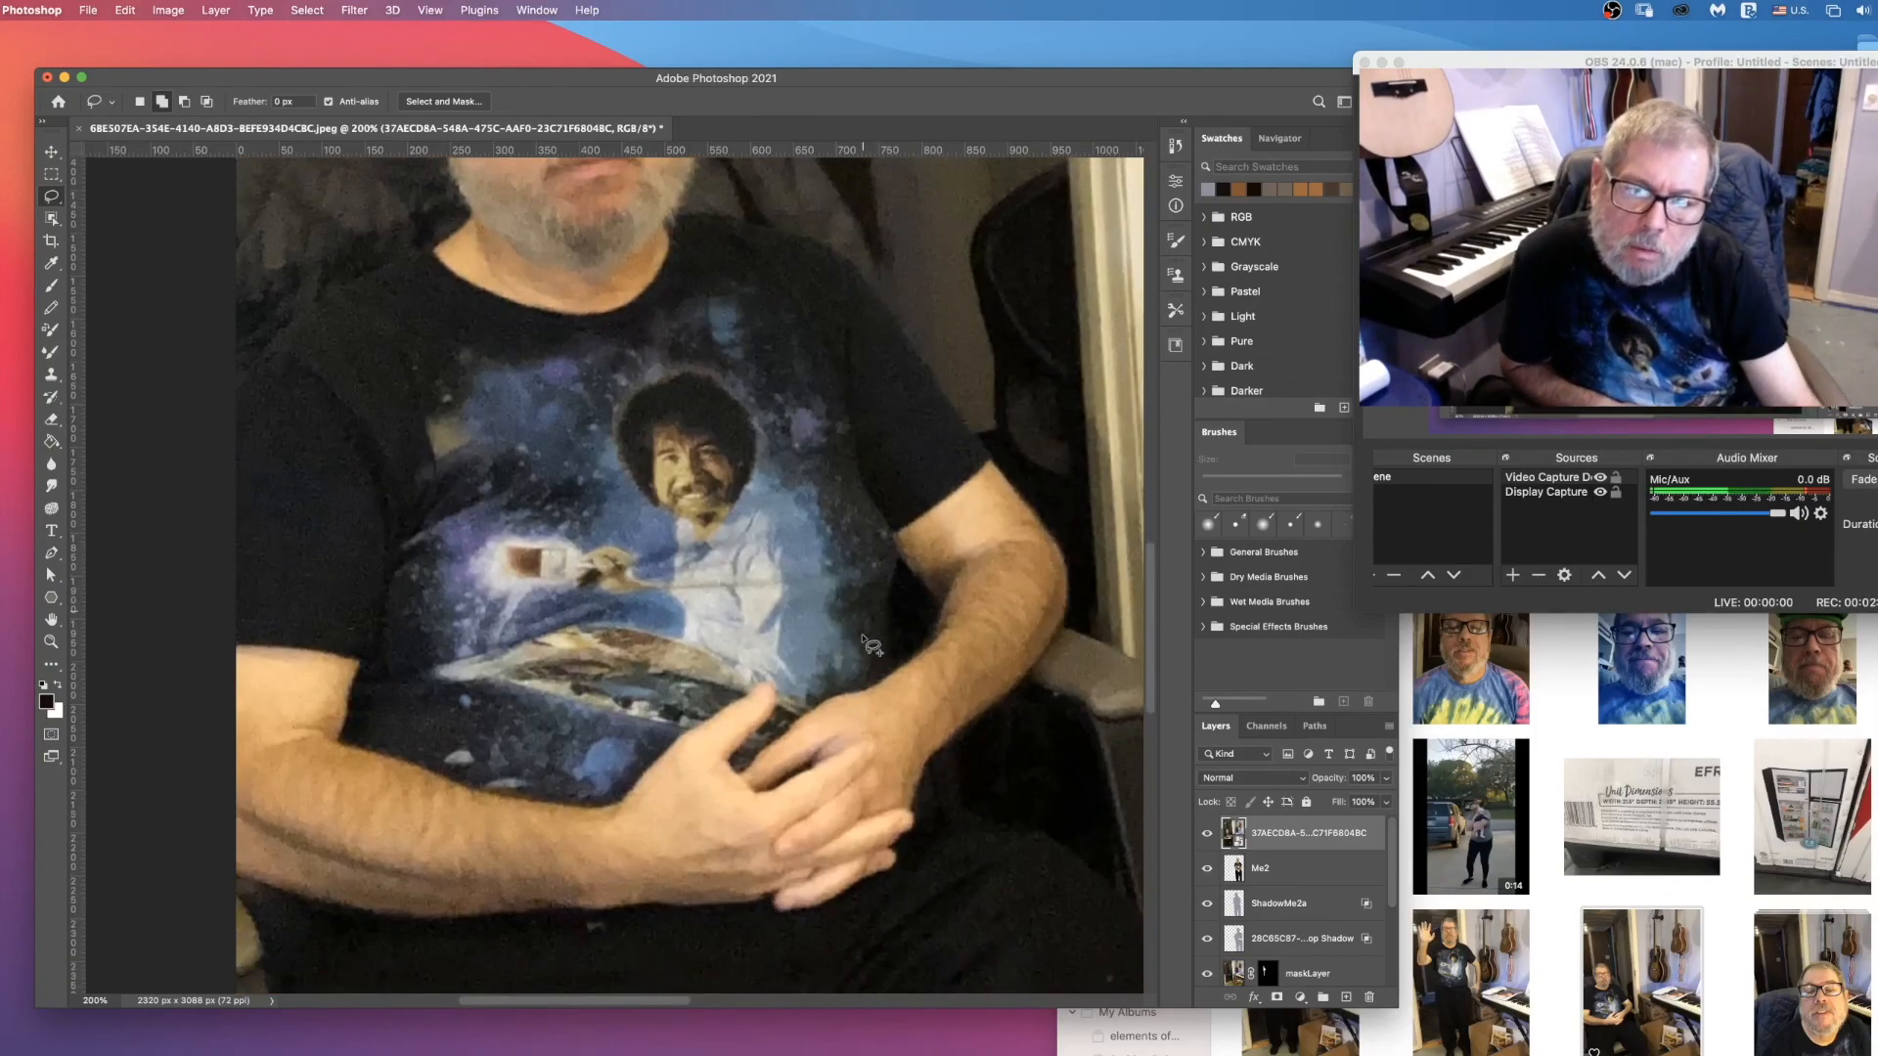
scroll(1047, 658, right, 6)
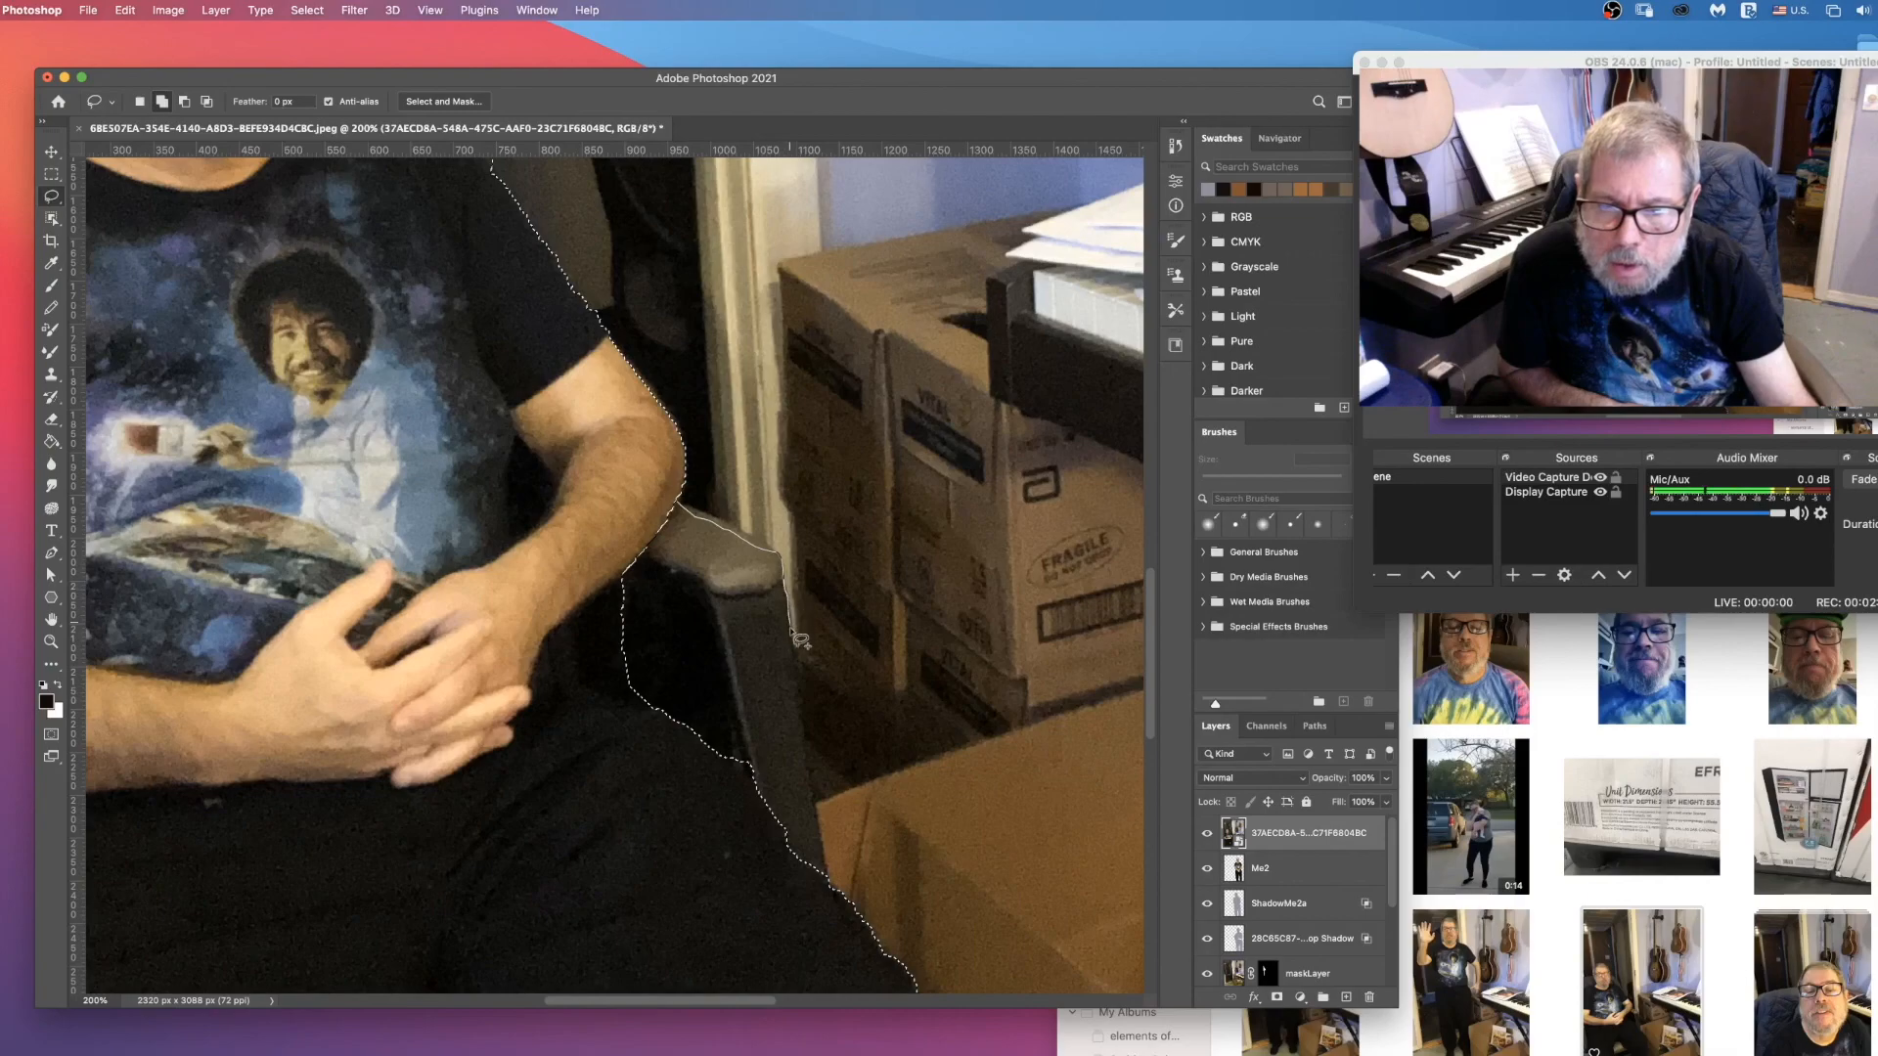
mouse_move(817, 745)
mouse_down()
mouse_move(822, 877)
mouse_move(621, 496)
mouse_move(685, 508)
mouse_up()
scroll(743, 685, down, 5)
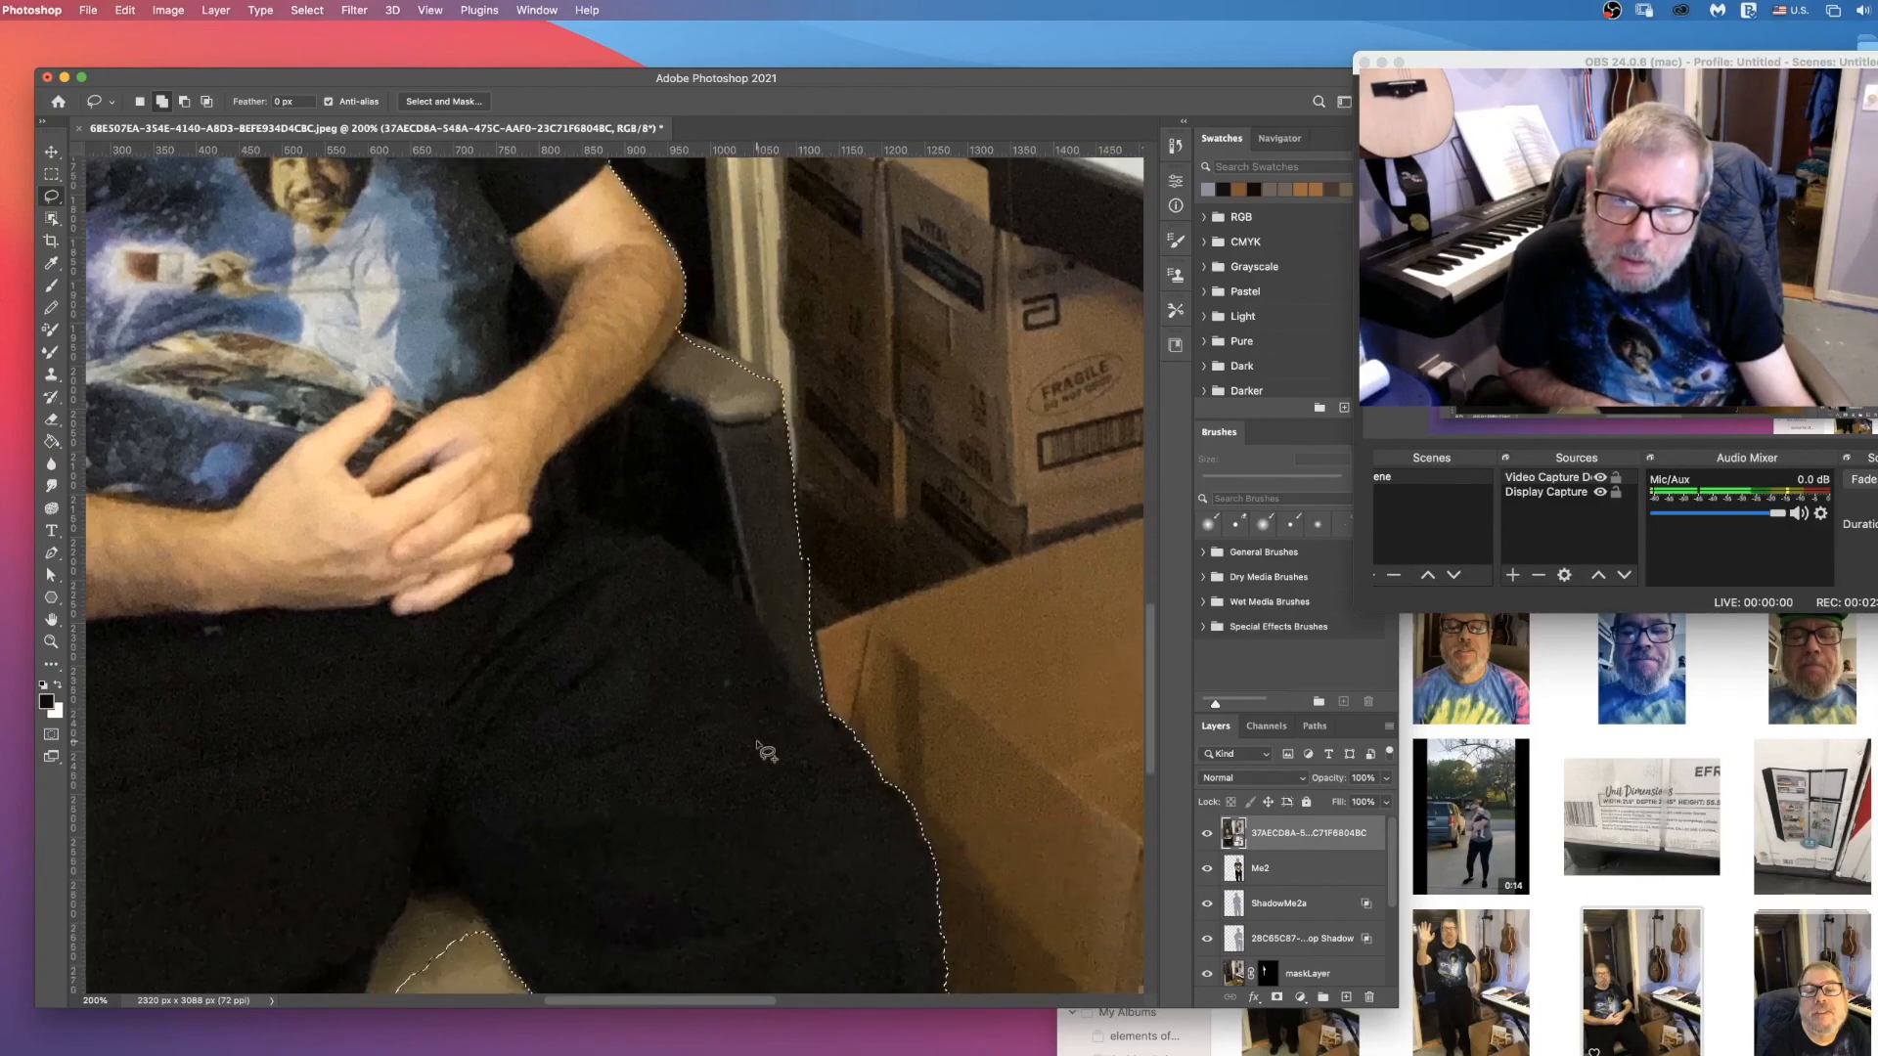
Step: Refine the selection's edge at the man's elbow and along the top of the armrest by adding small Lasso areas
scroll(724, 685, up, 7)
key(z)
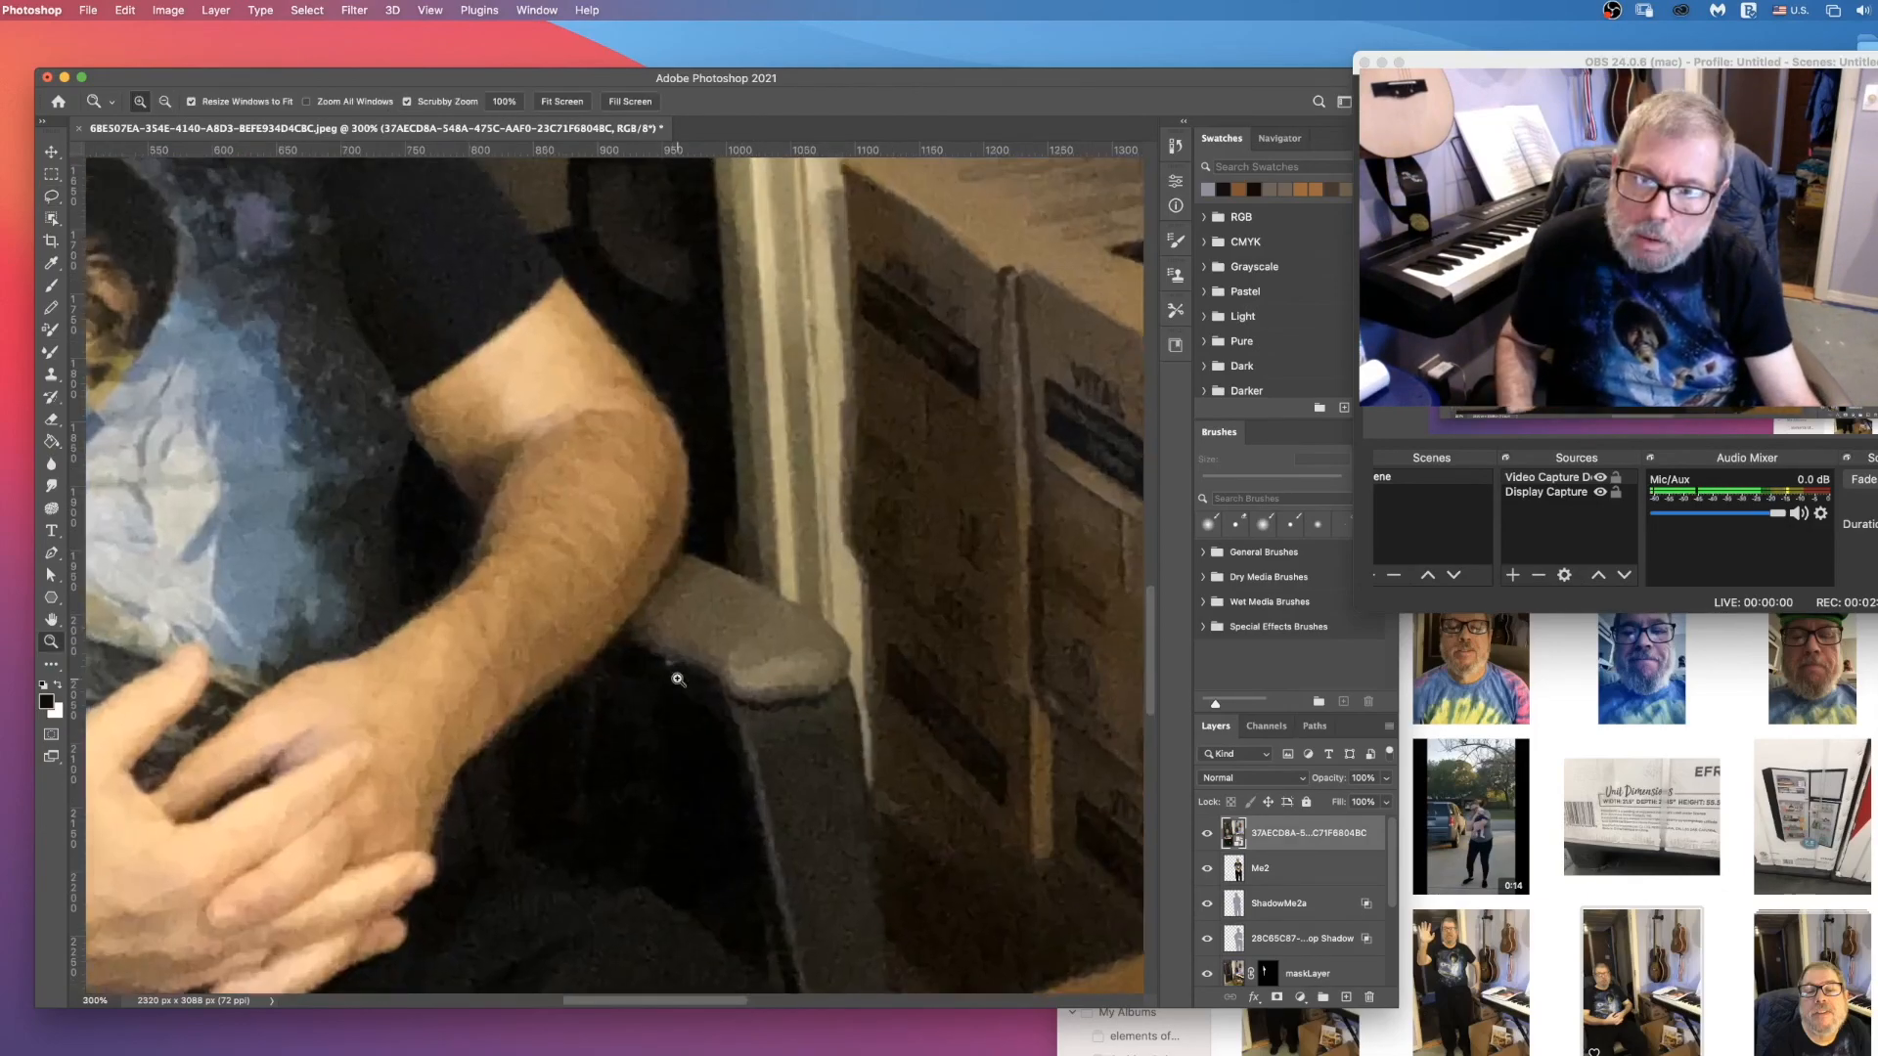
click(685, 680)
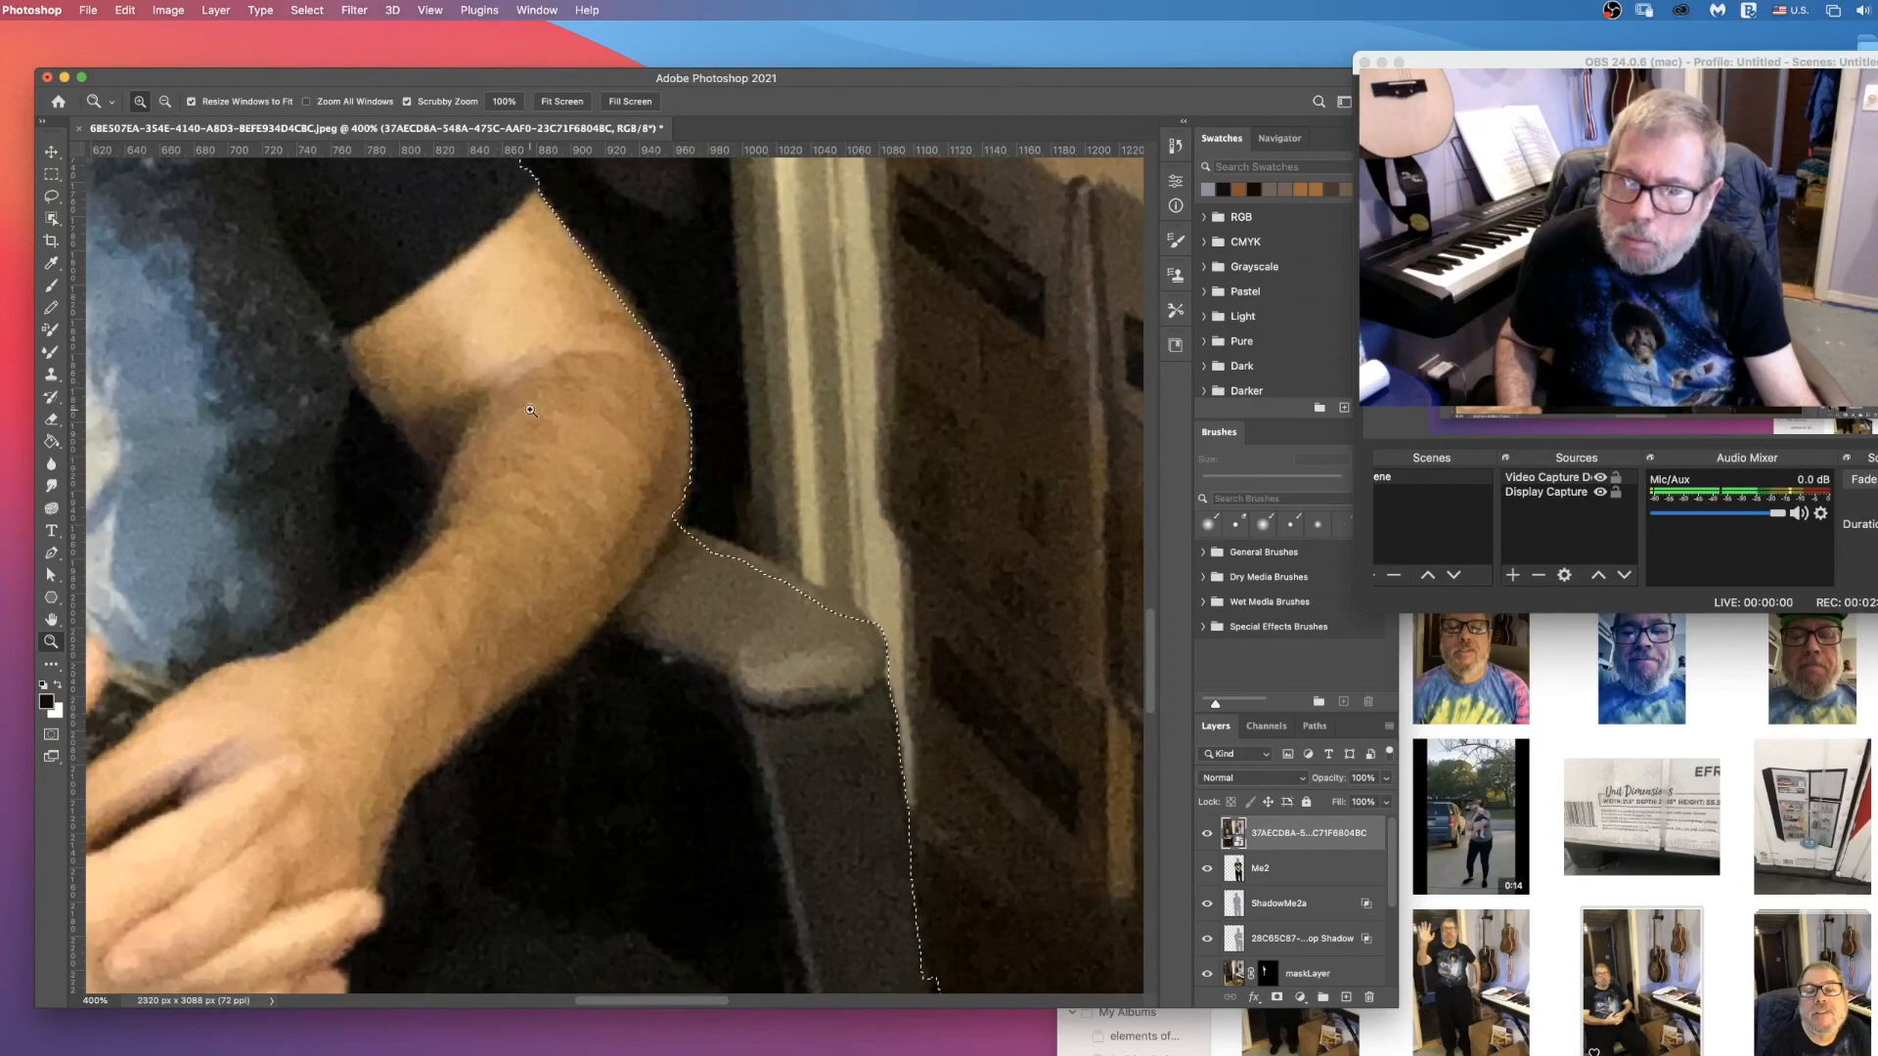
click(53, 197)
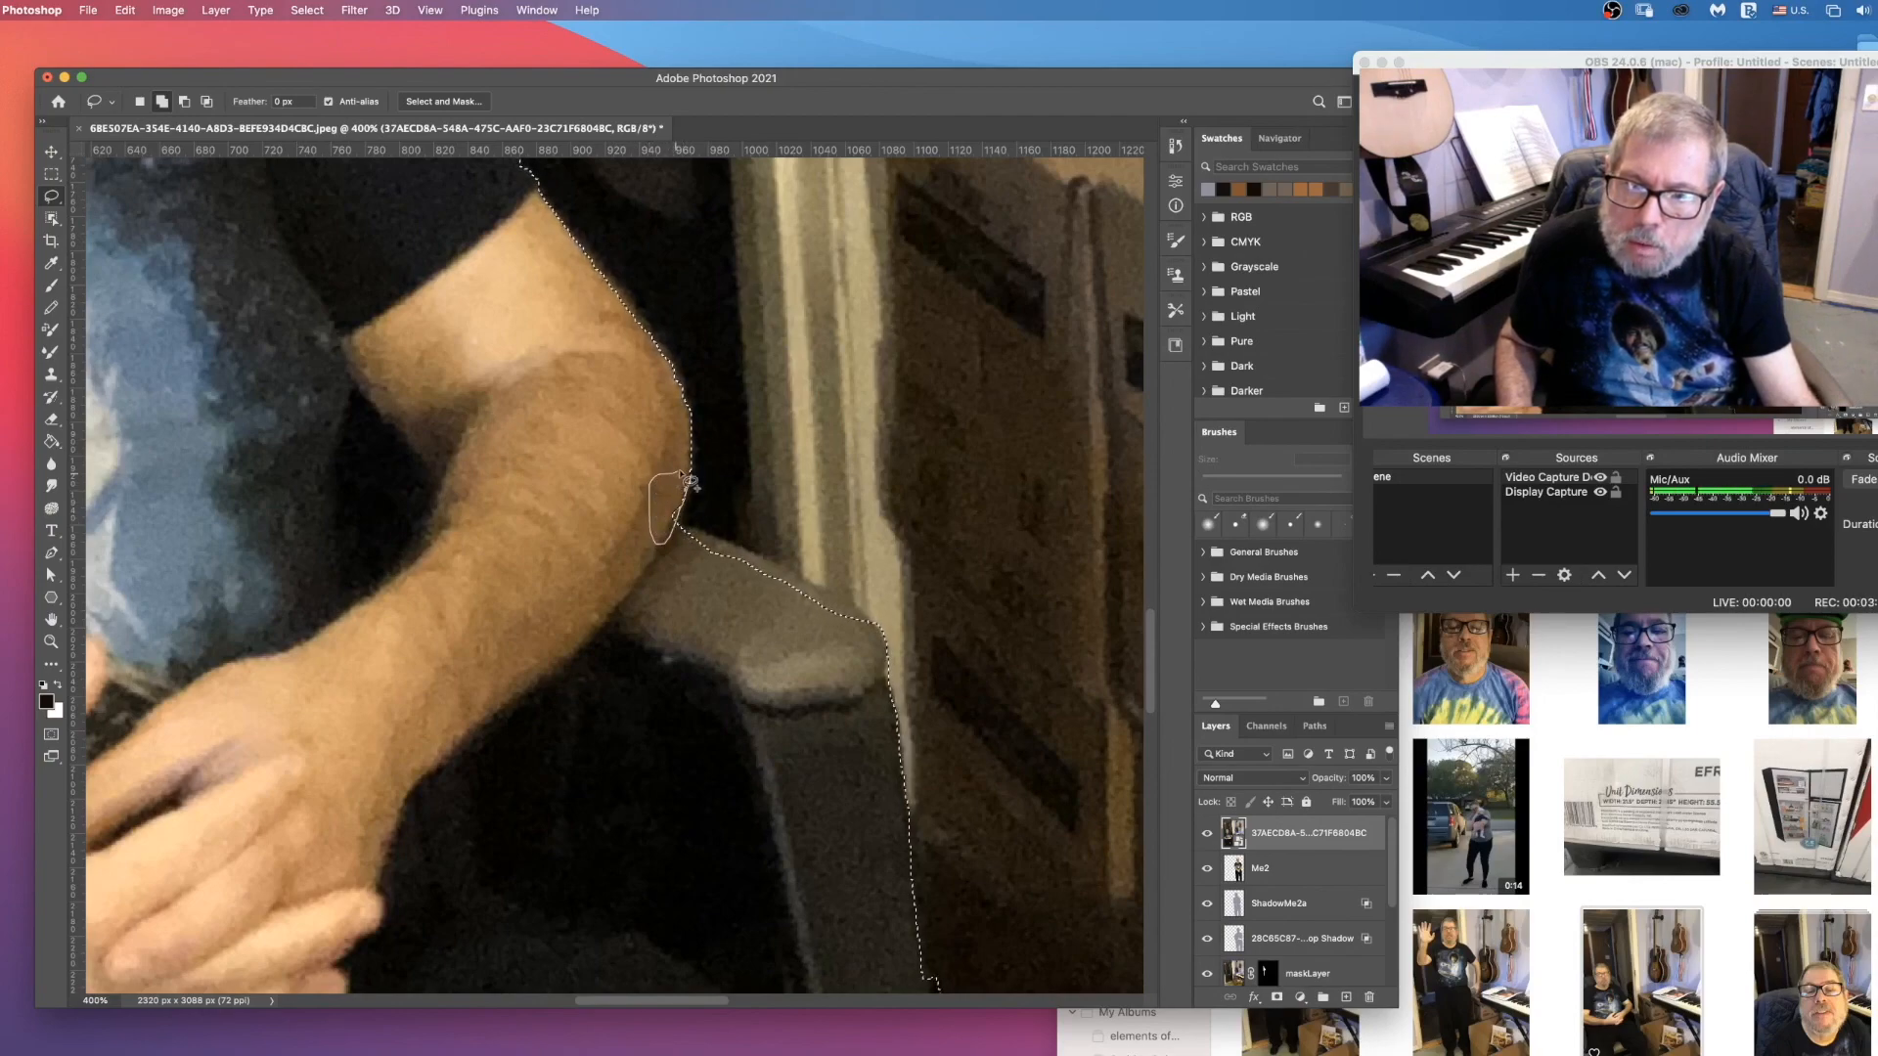
mouse_move(680, 526)
mouse_down()
mouse_move(753, 561)
mouse_move(816, 647)
mouse_up()
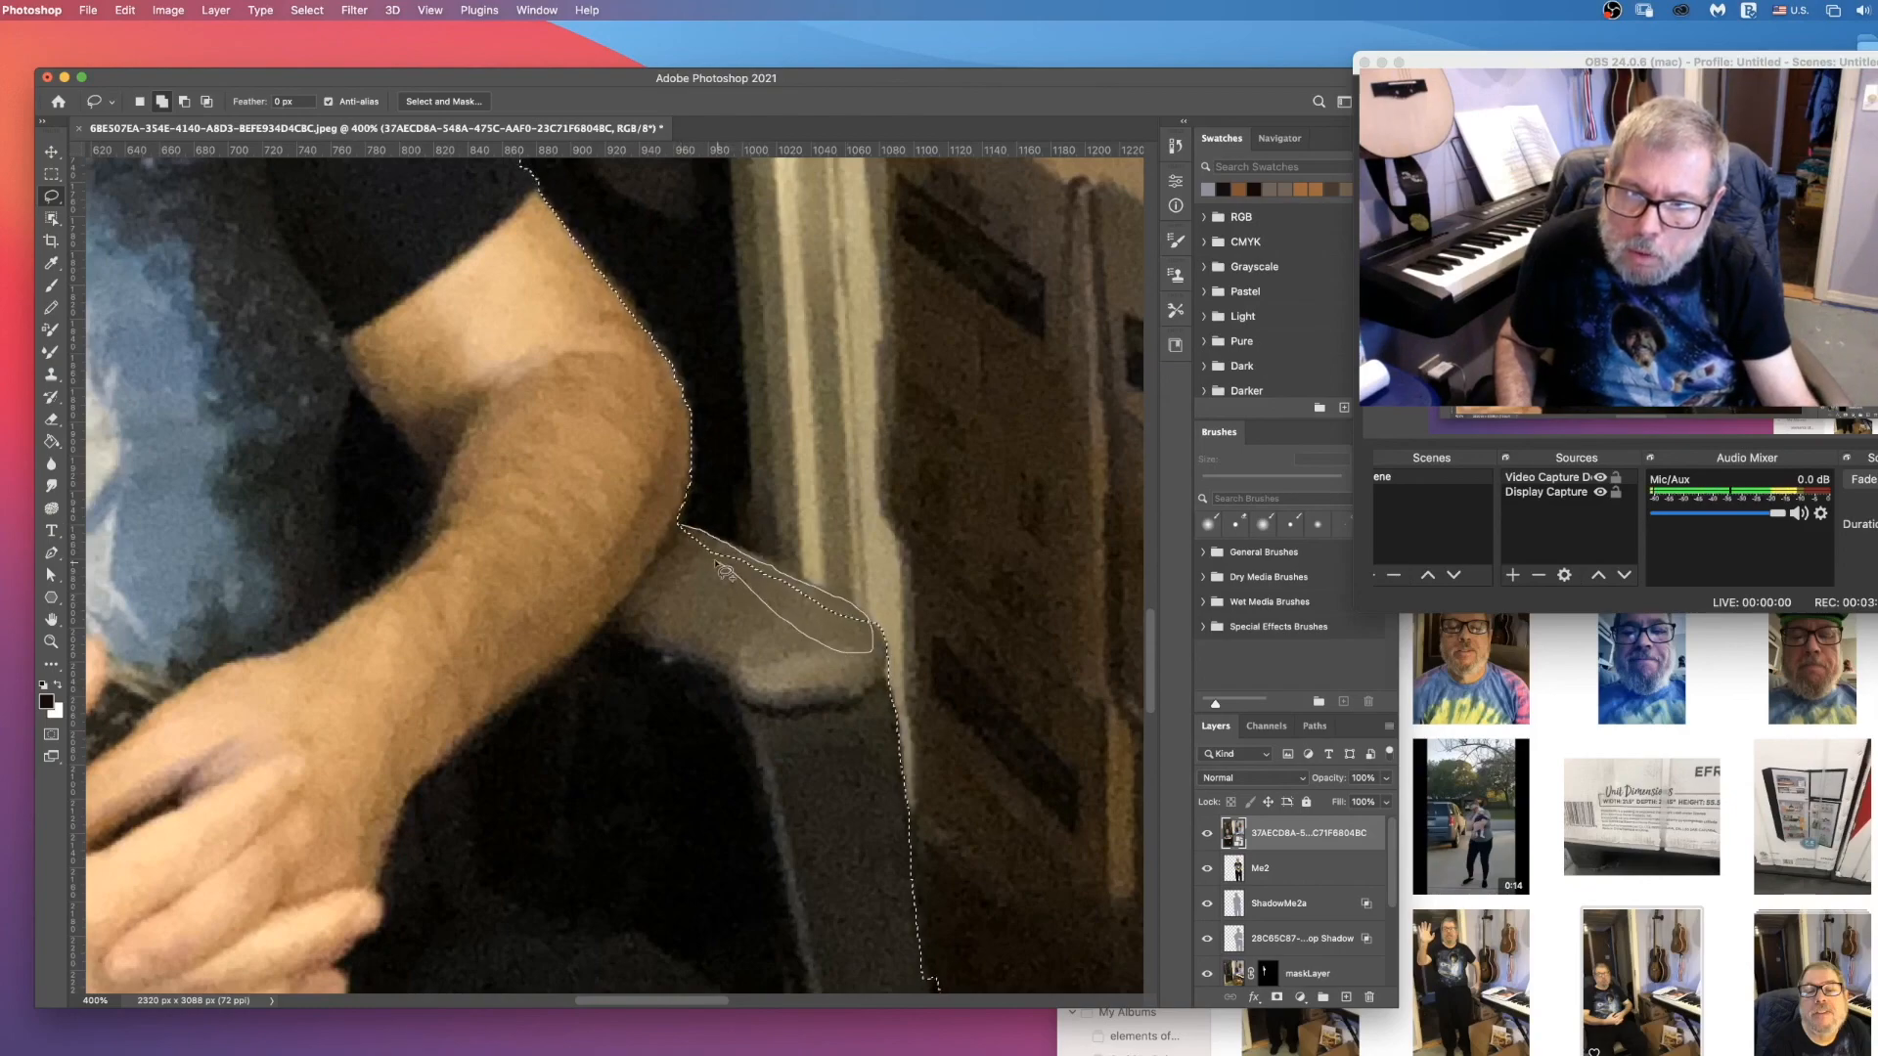
drag(687, 536, 688, 536)
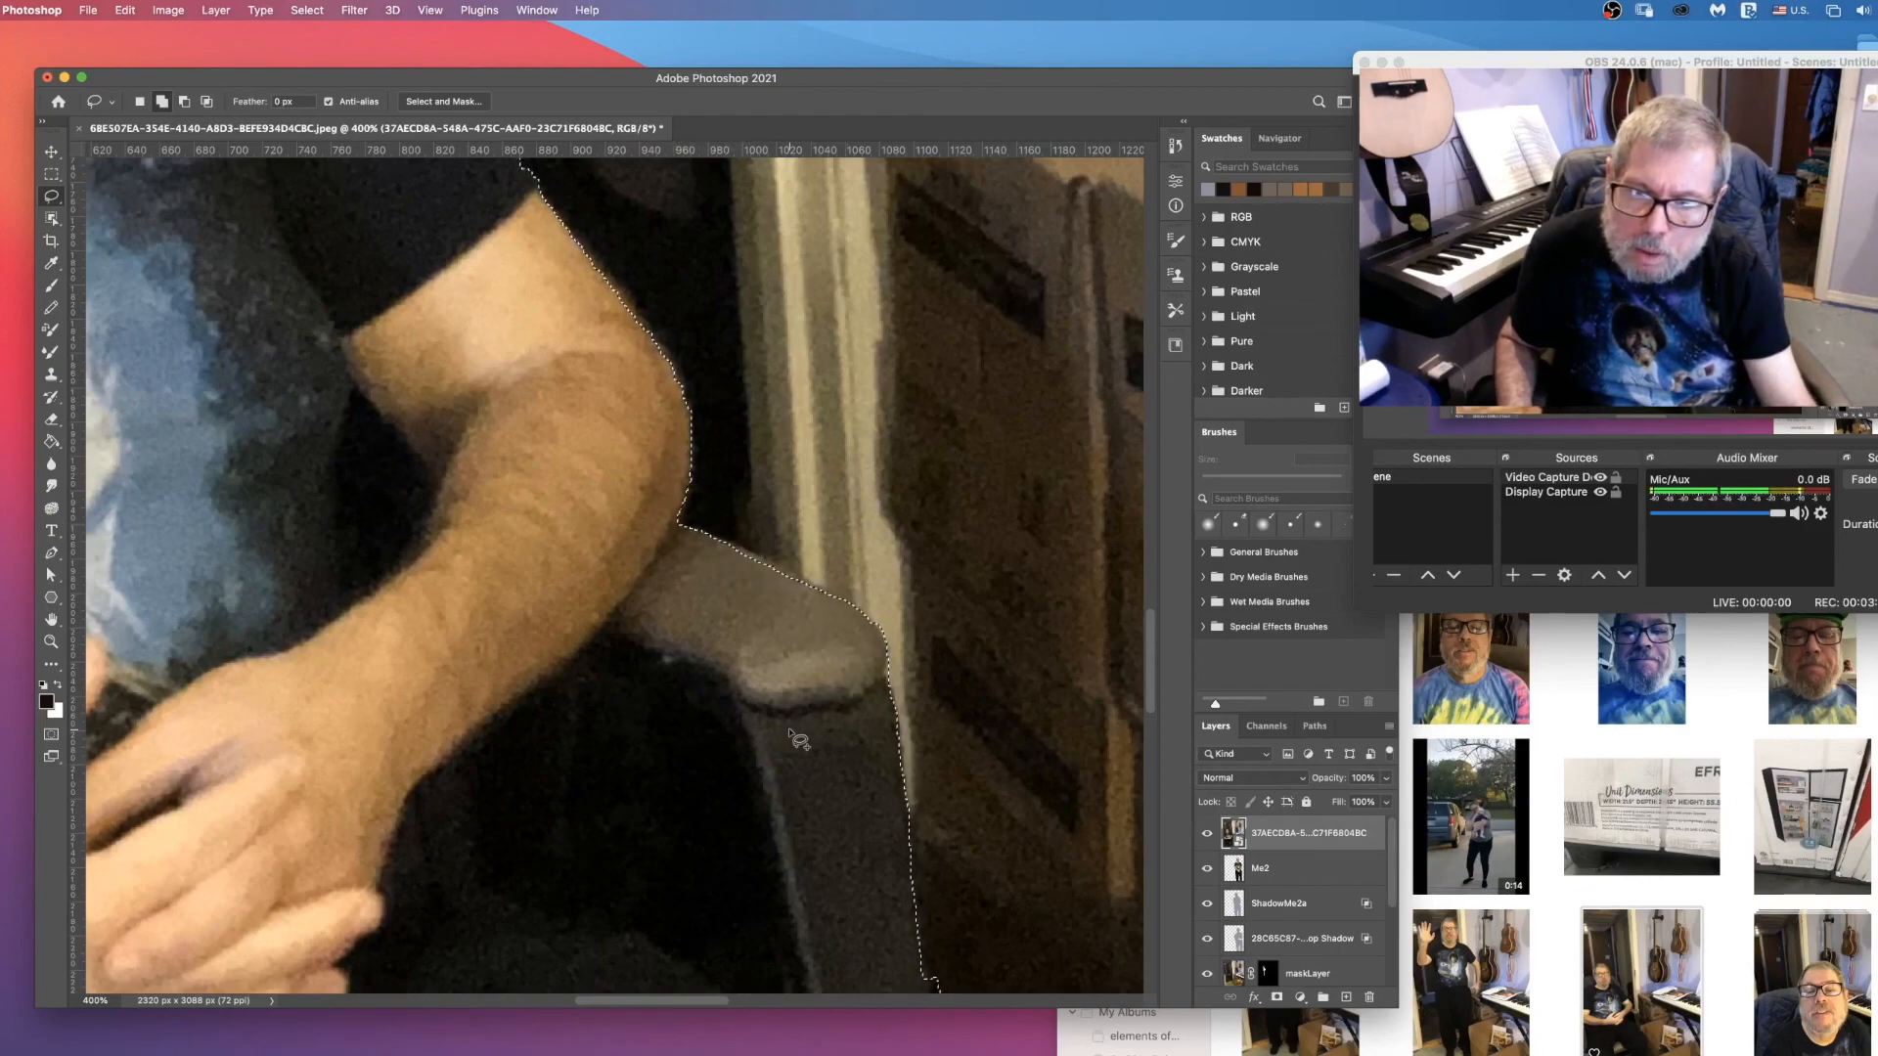
Step: Add the tan chair seat showing between the man's legs, including its pointed tip, to the selection
scroll(797, 738, down, 10)
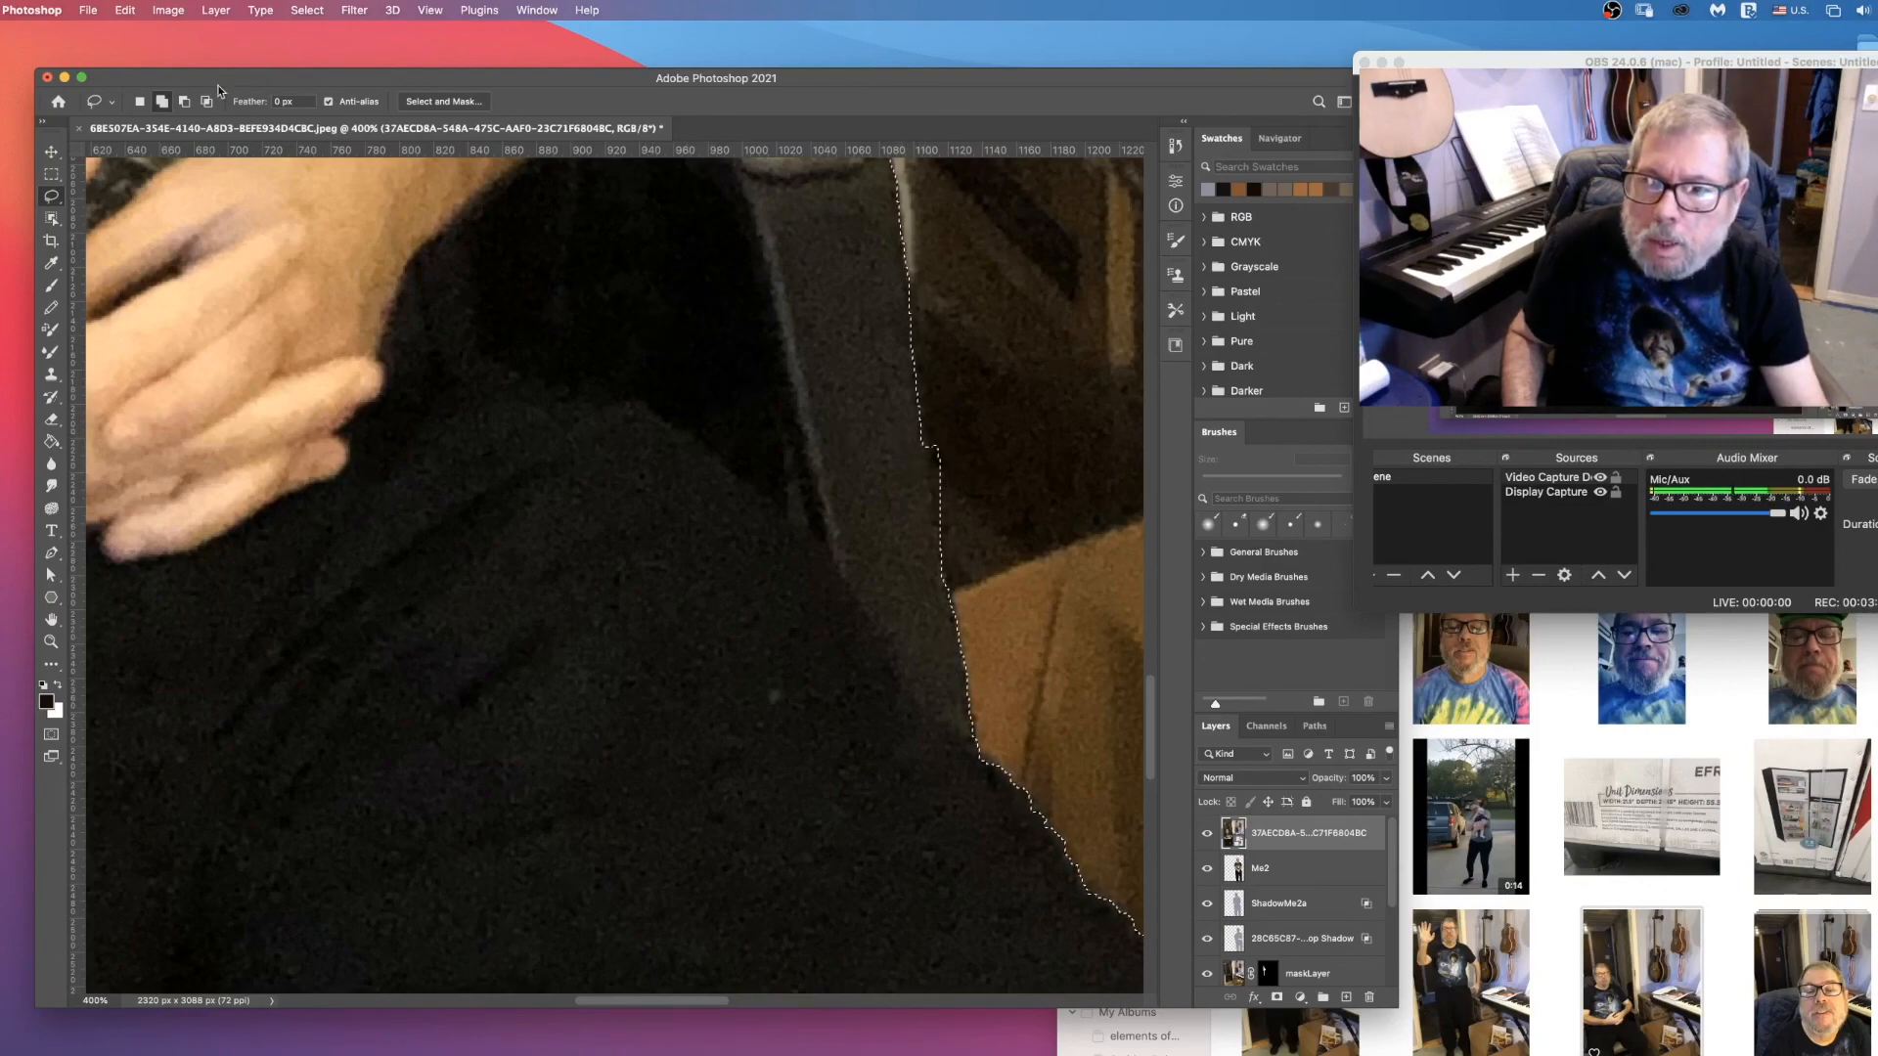
click(184, 103)
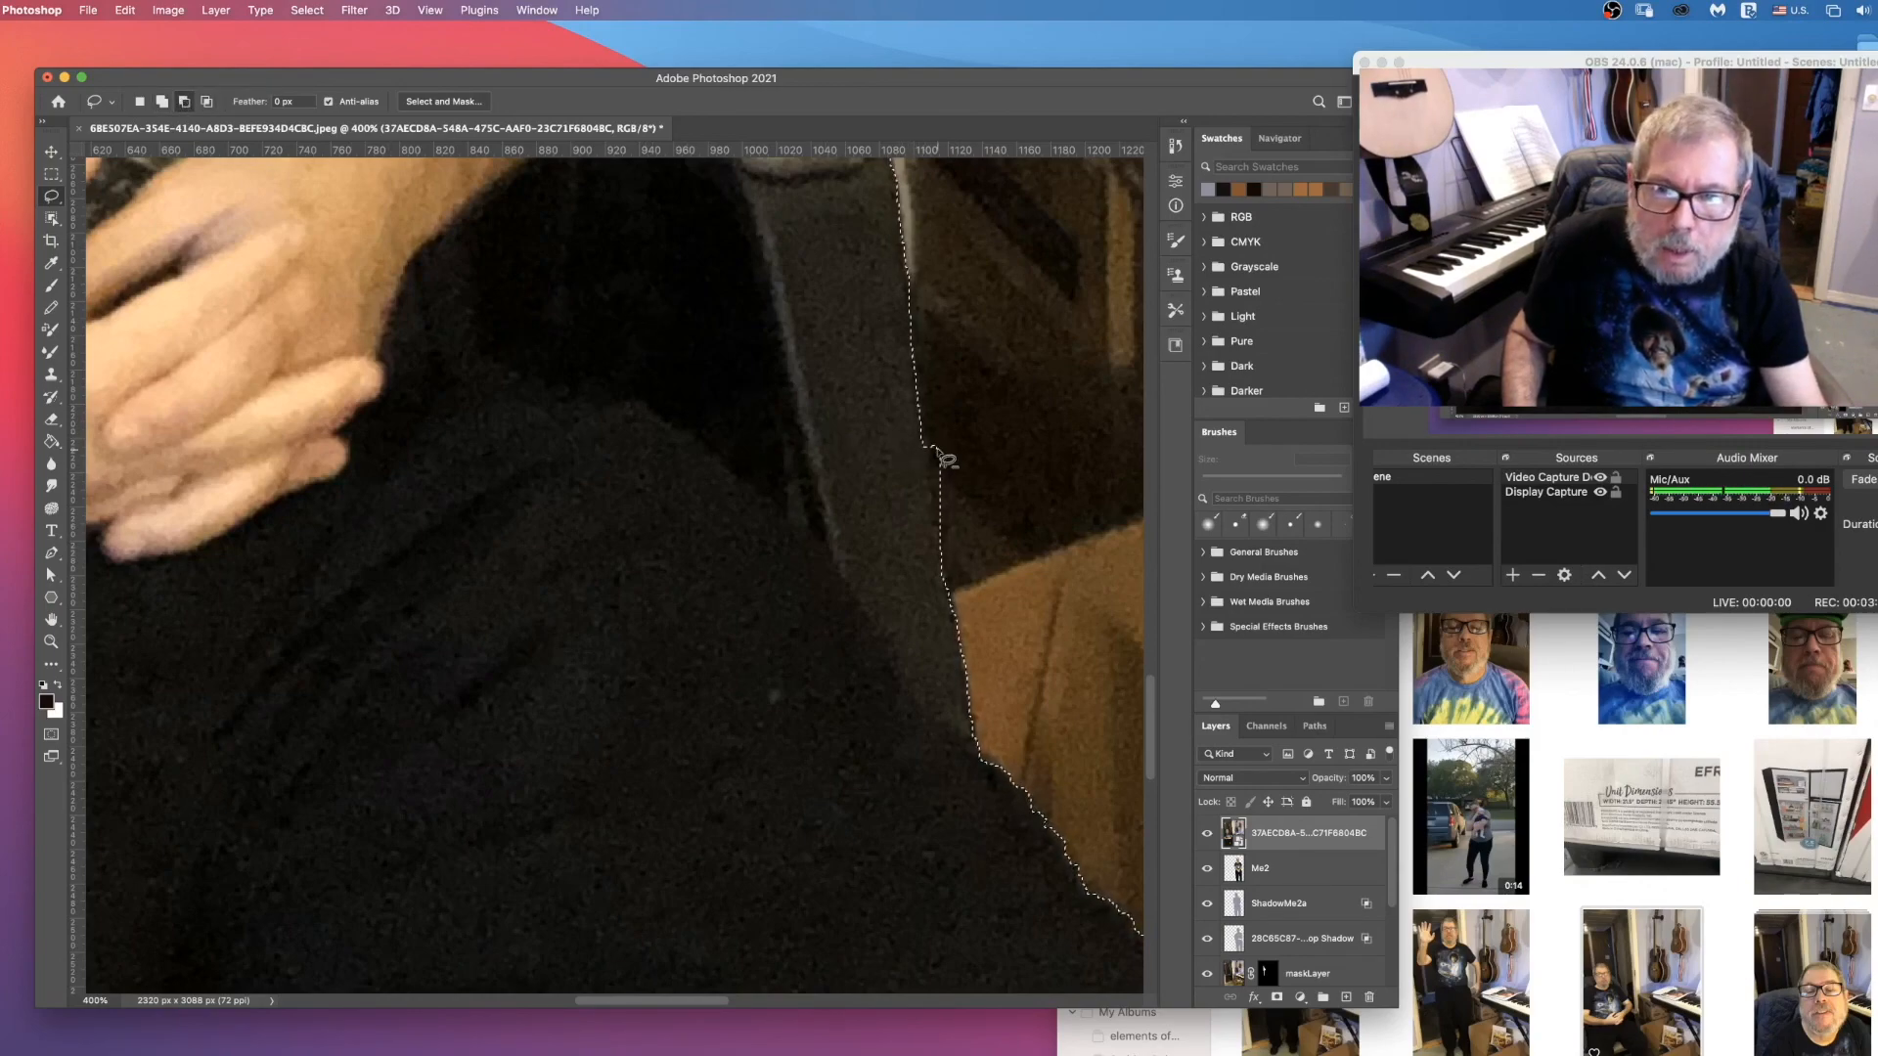
scroll(943, 449, down, 3)
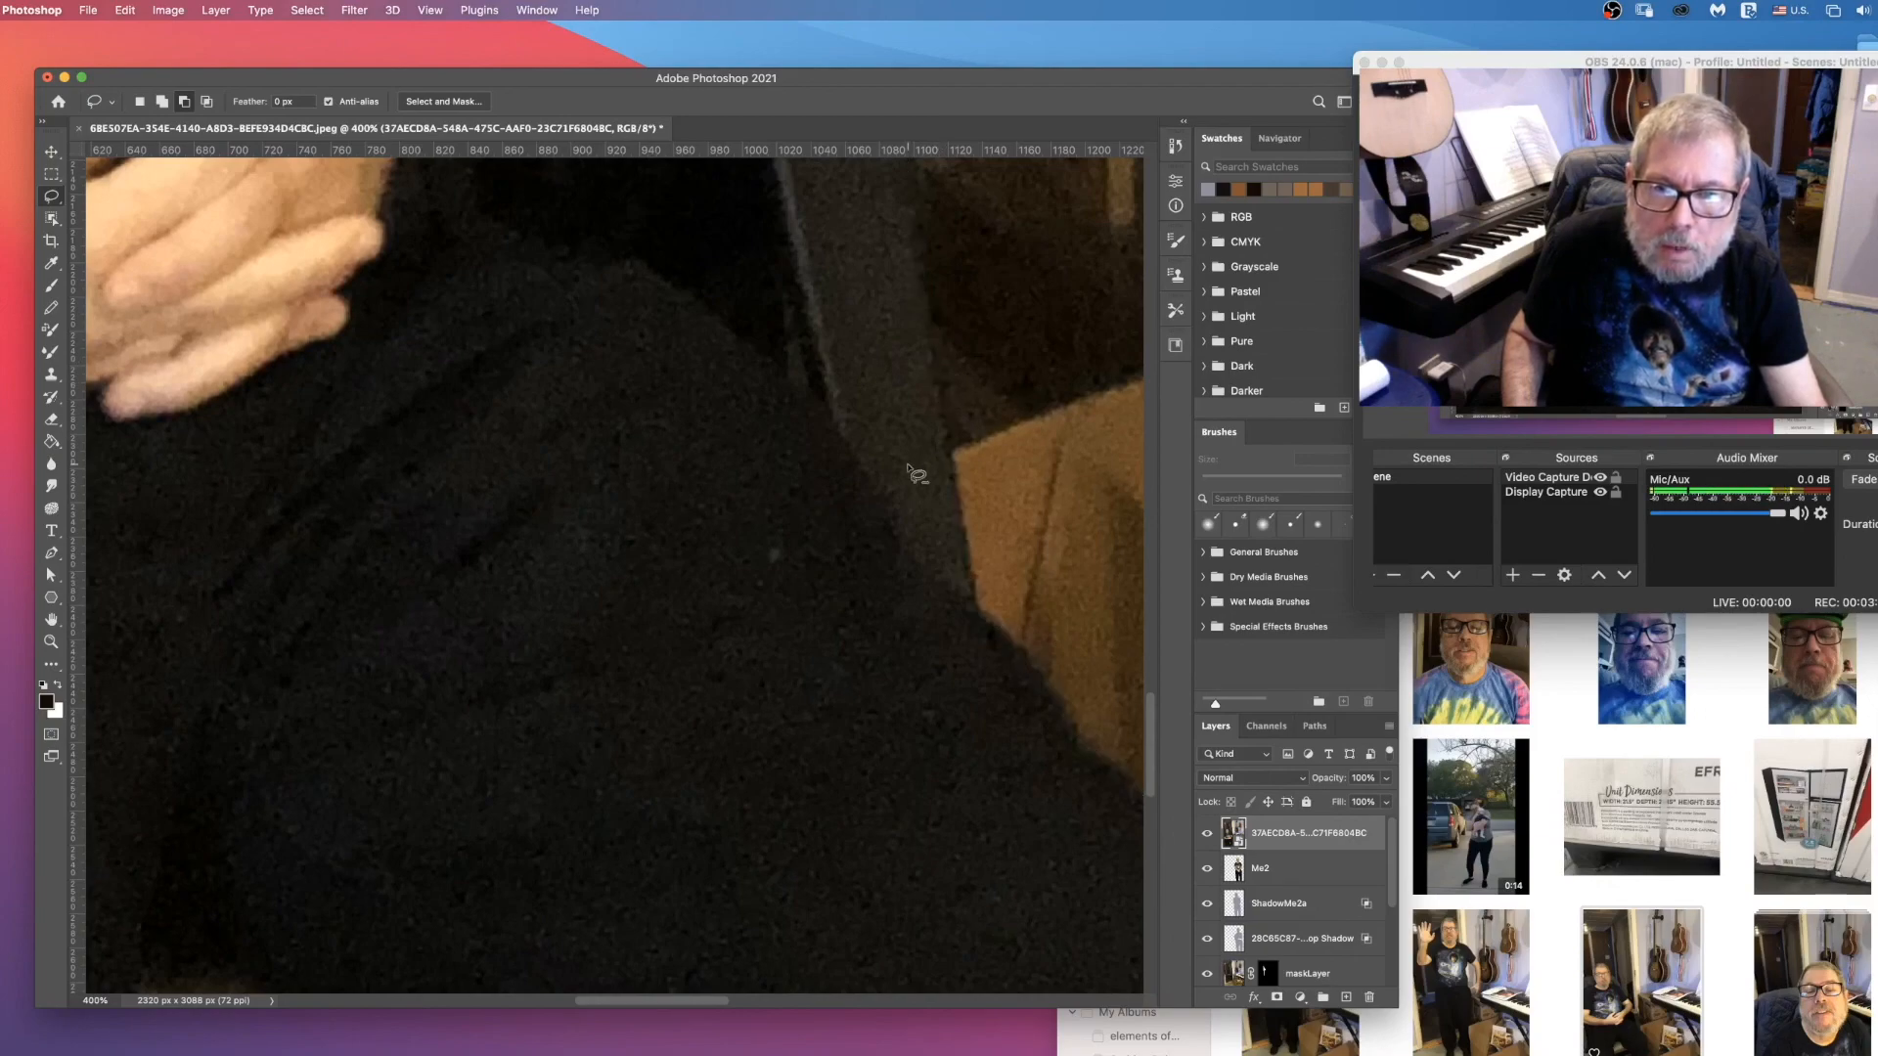
scroll(914, 469, down, 6)
scroll(839, 599, down, 3)
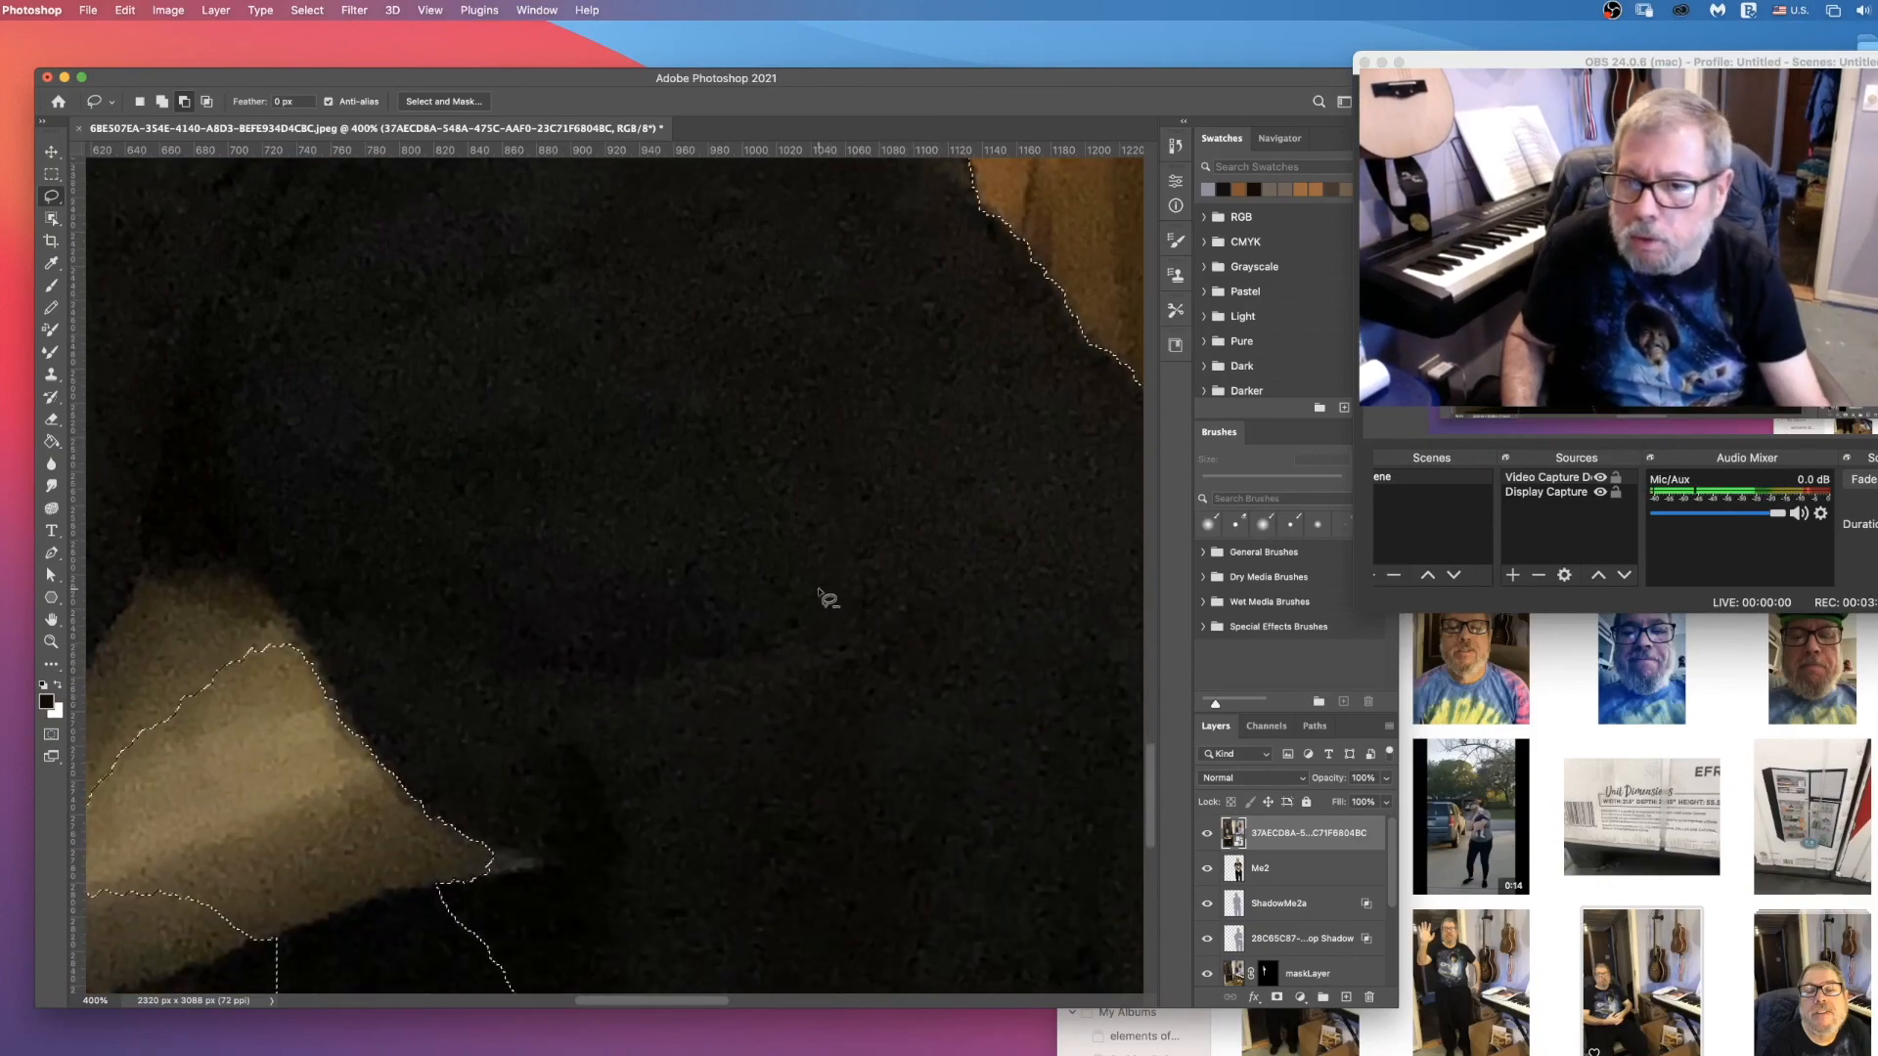
drag(665, 999, 628, 996)
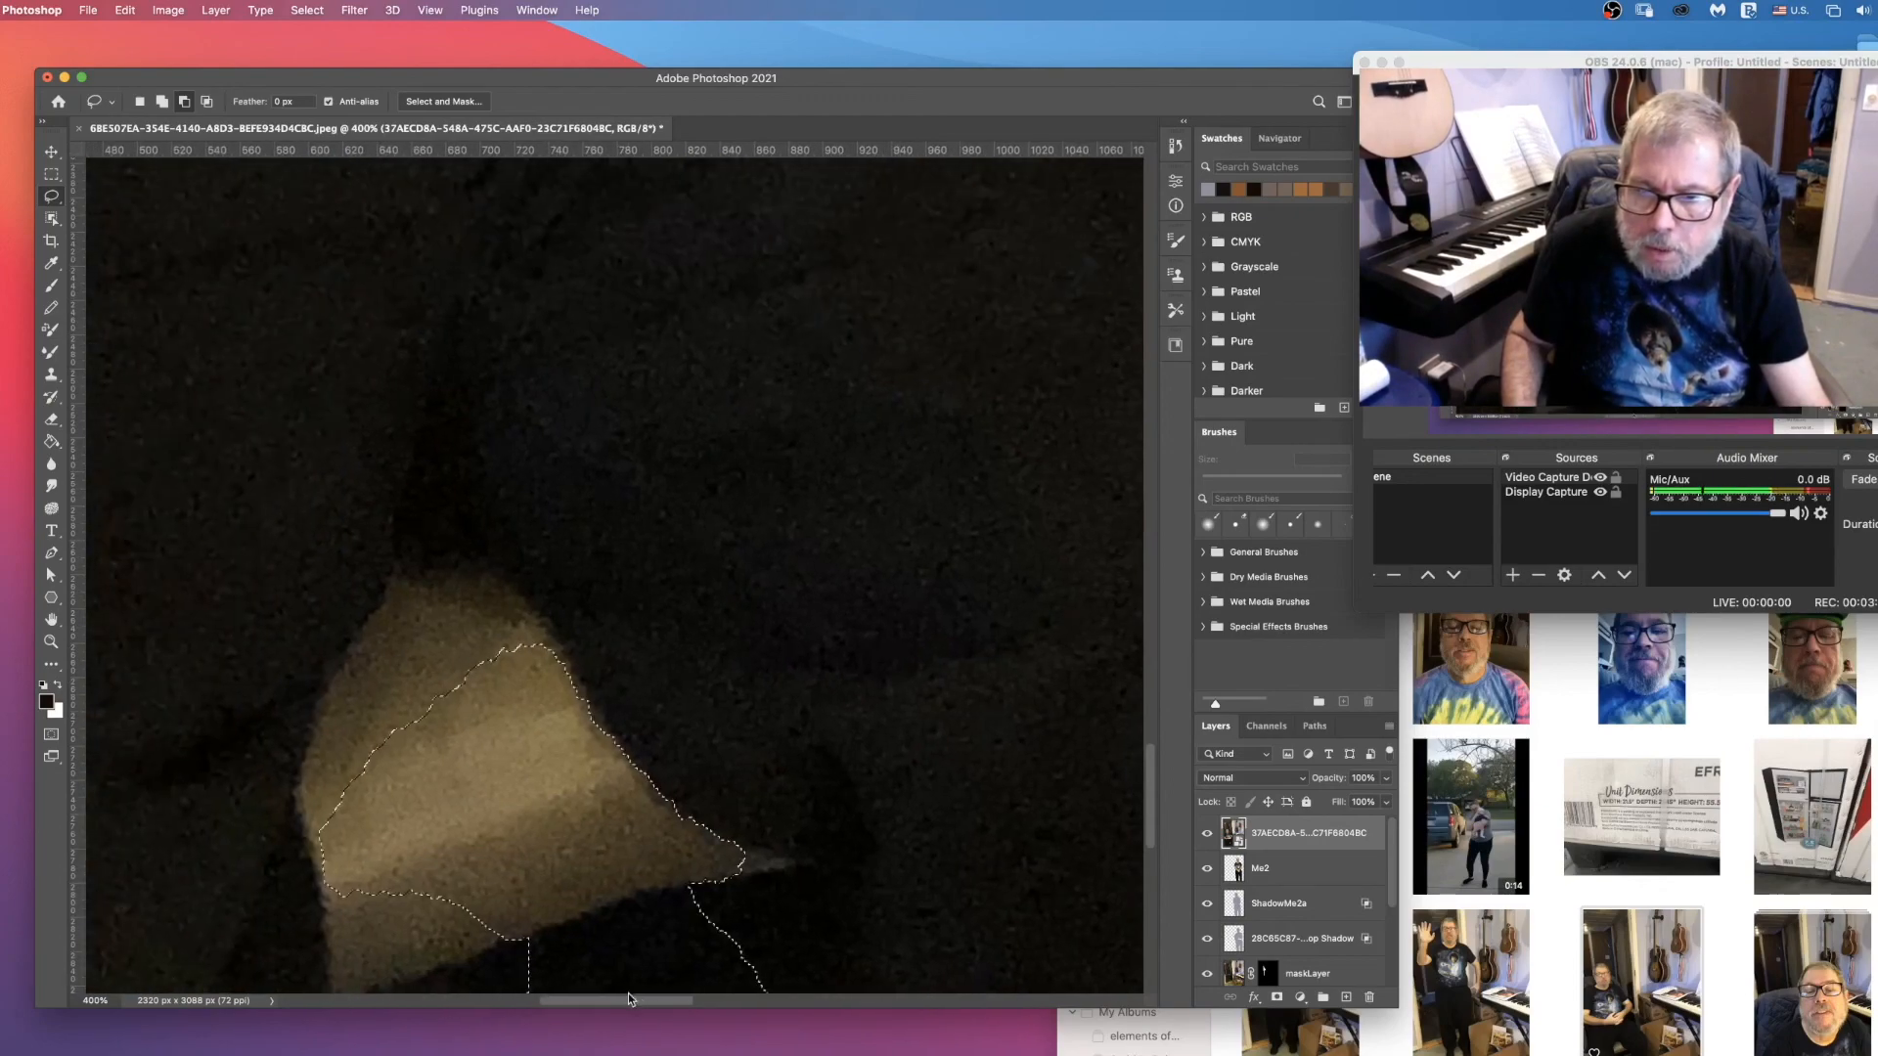
scroll(643, 931, down, 11)
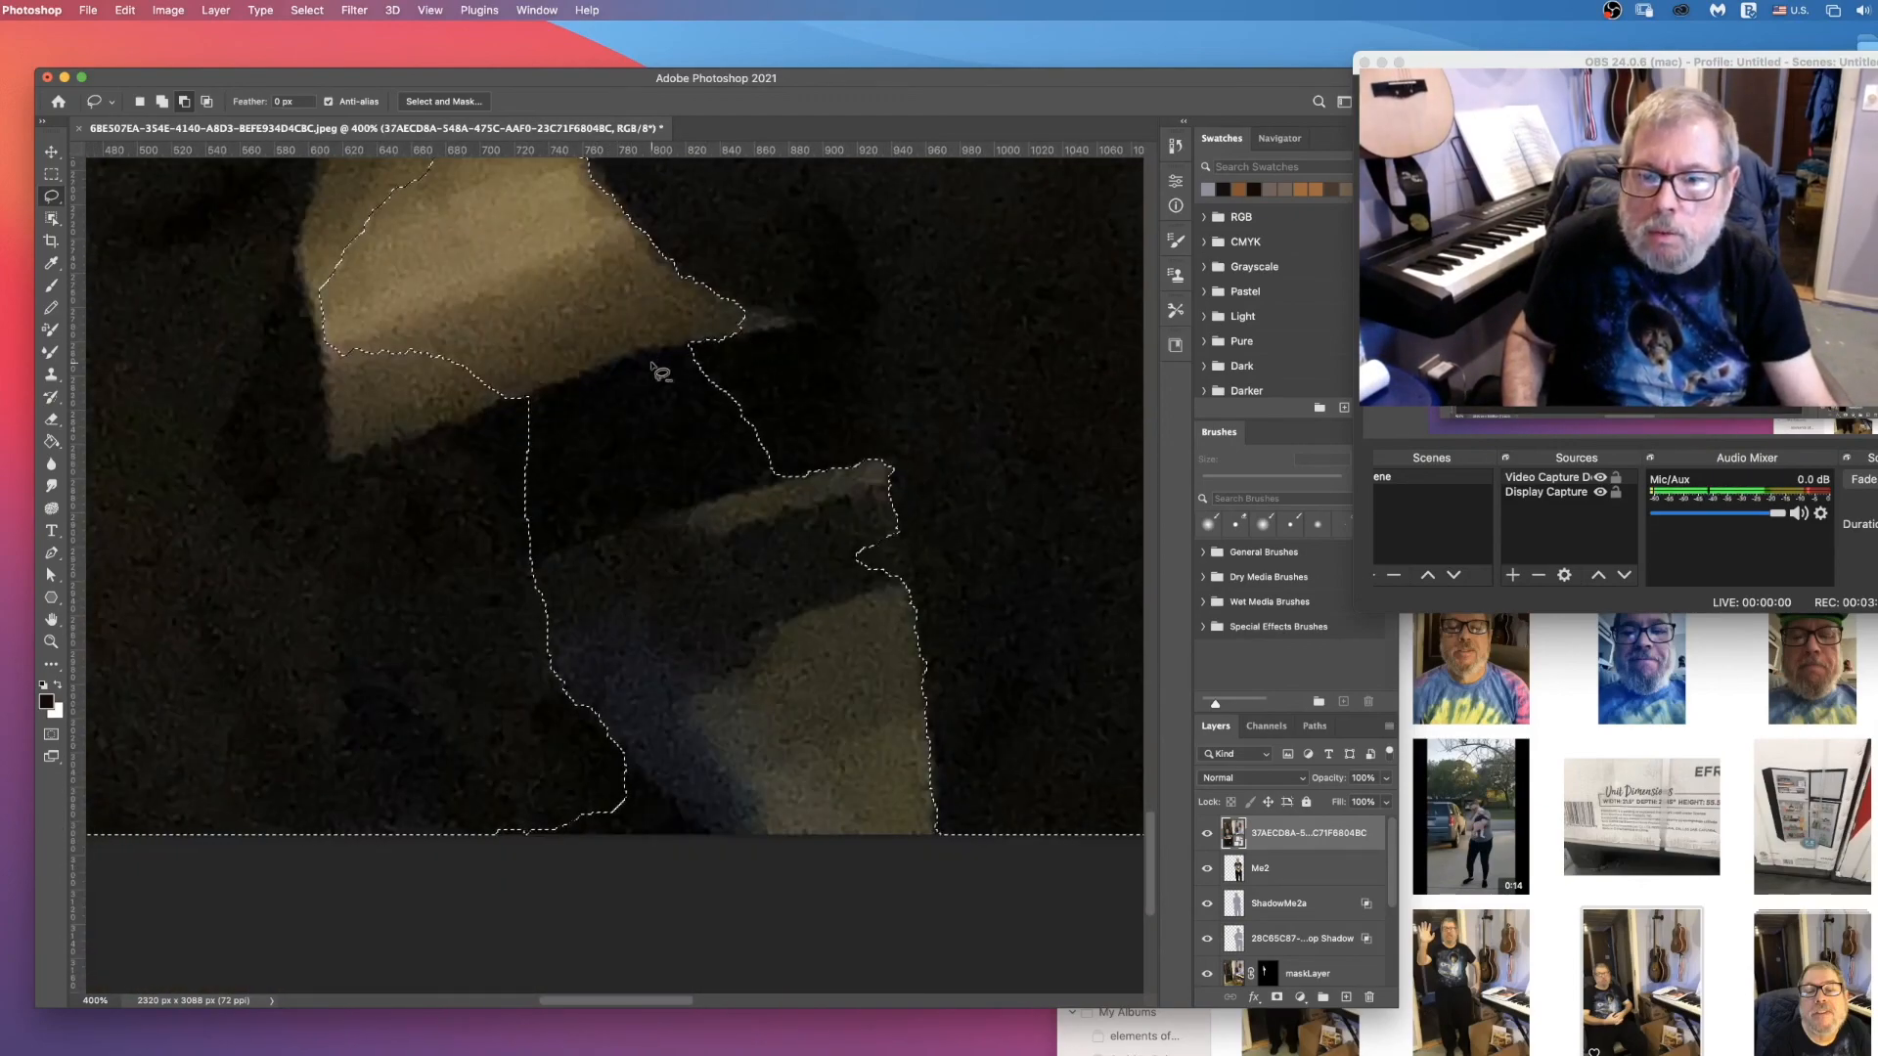
click(162, 102)
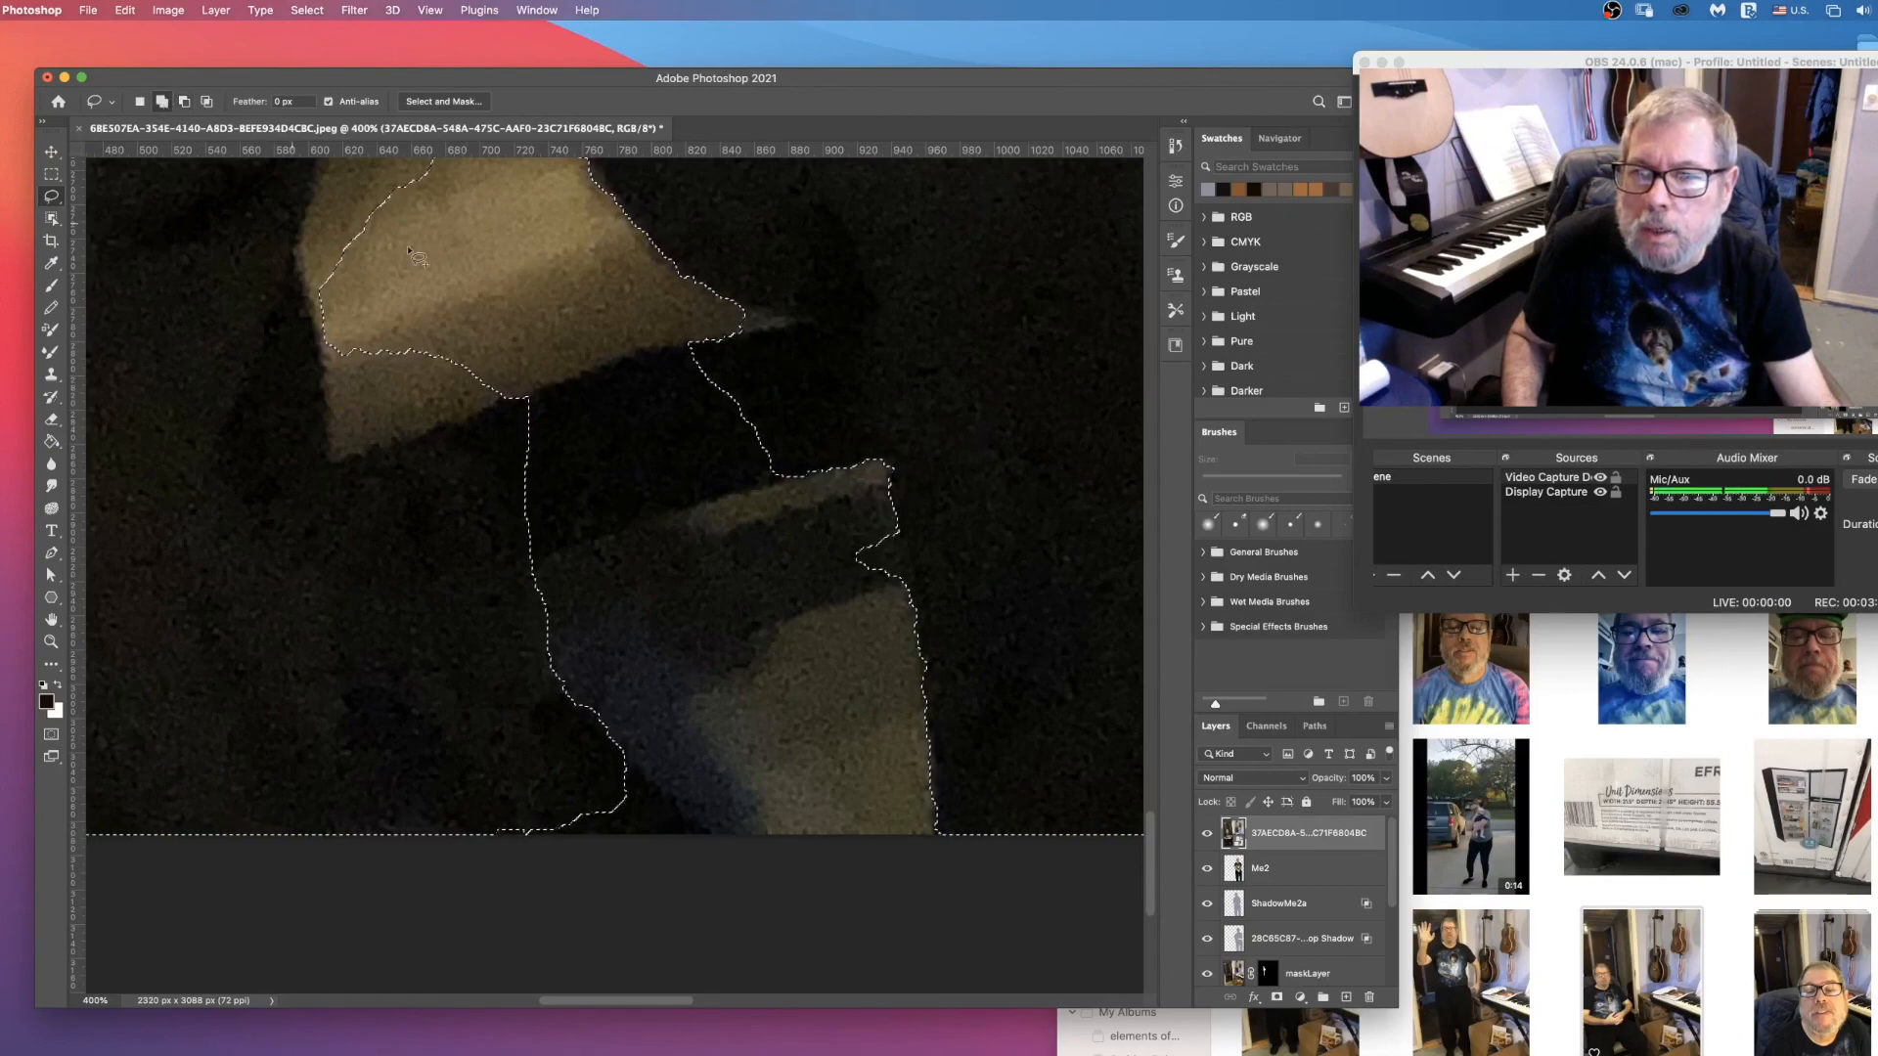
mouse_move(798, 327)
mouse_down()
mouse_move(640, 354)
mouse_move(639, 185)
mouse_up()
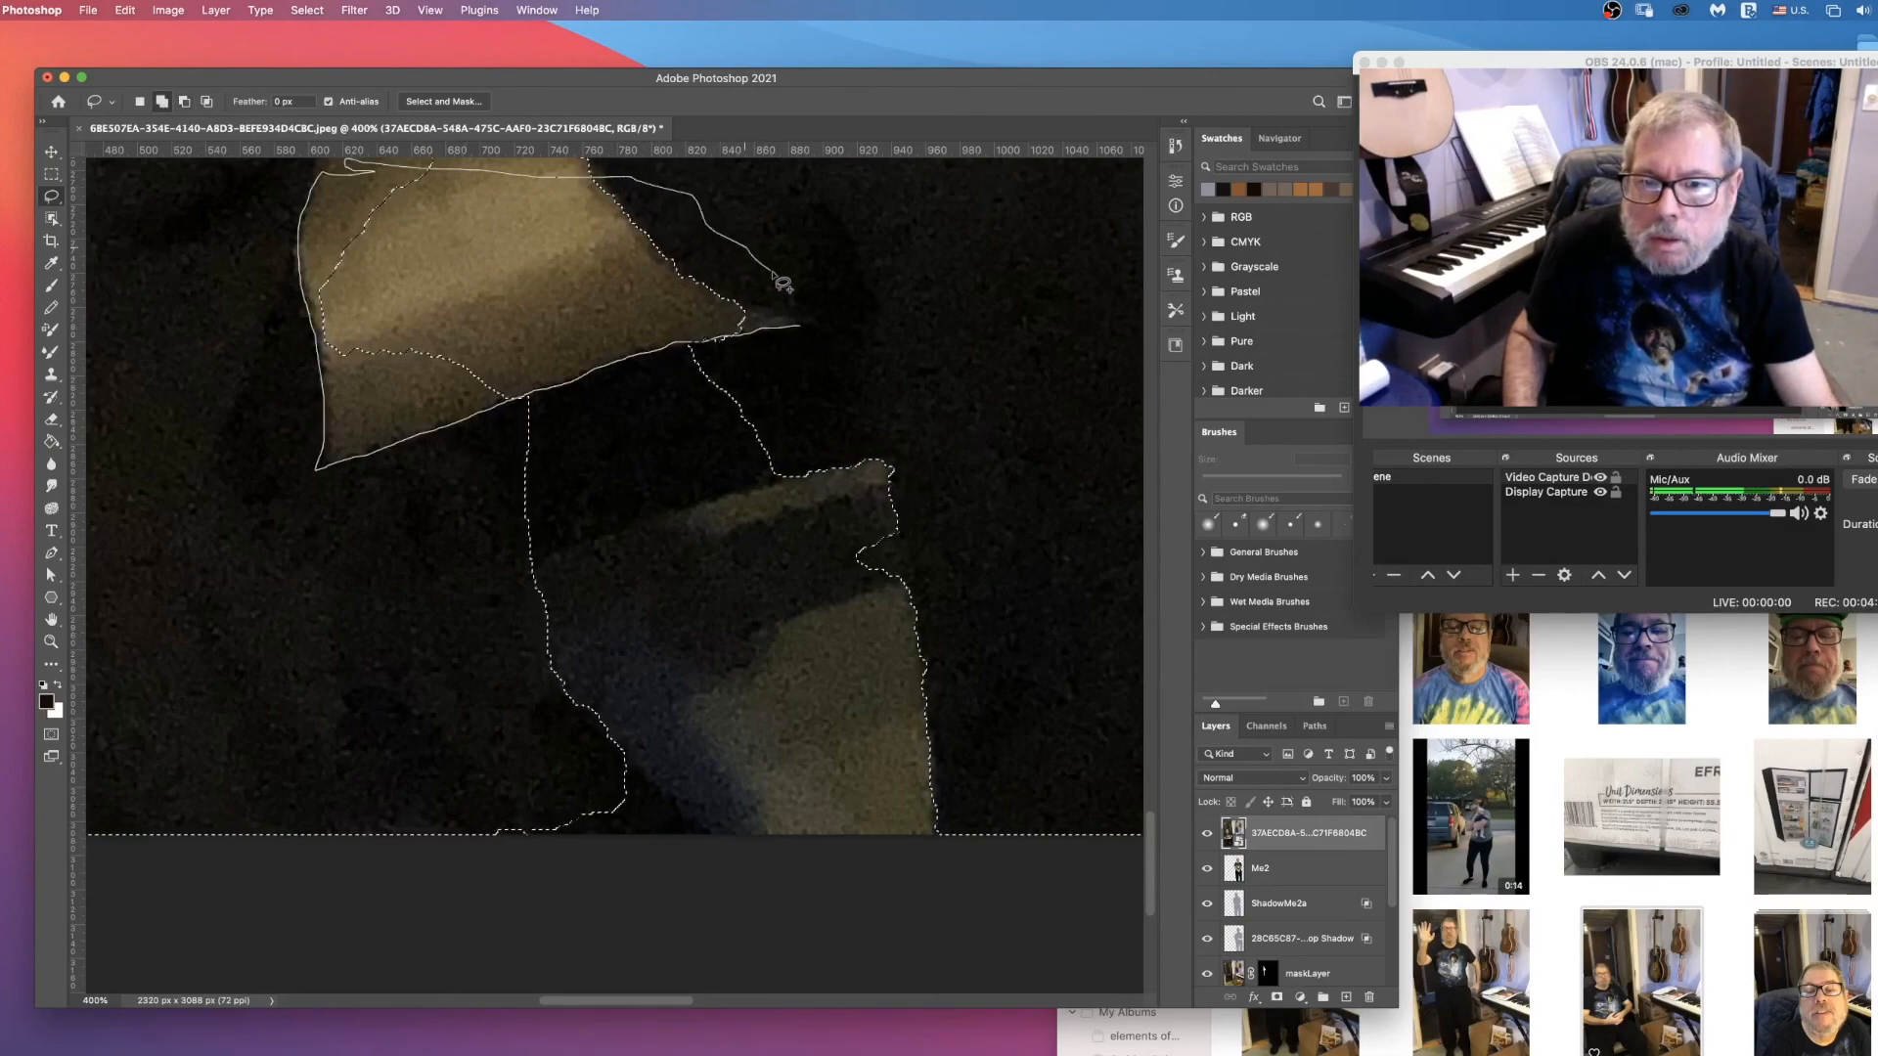
drag(796, 333, 800, 328)
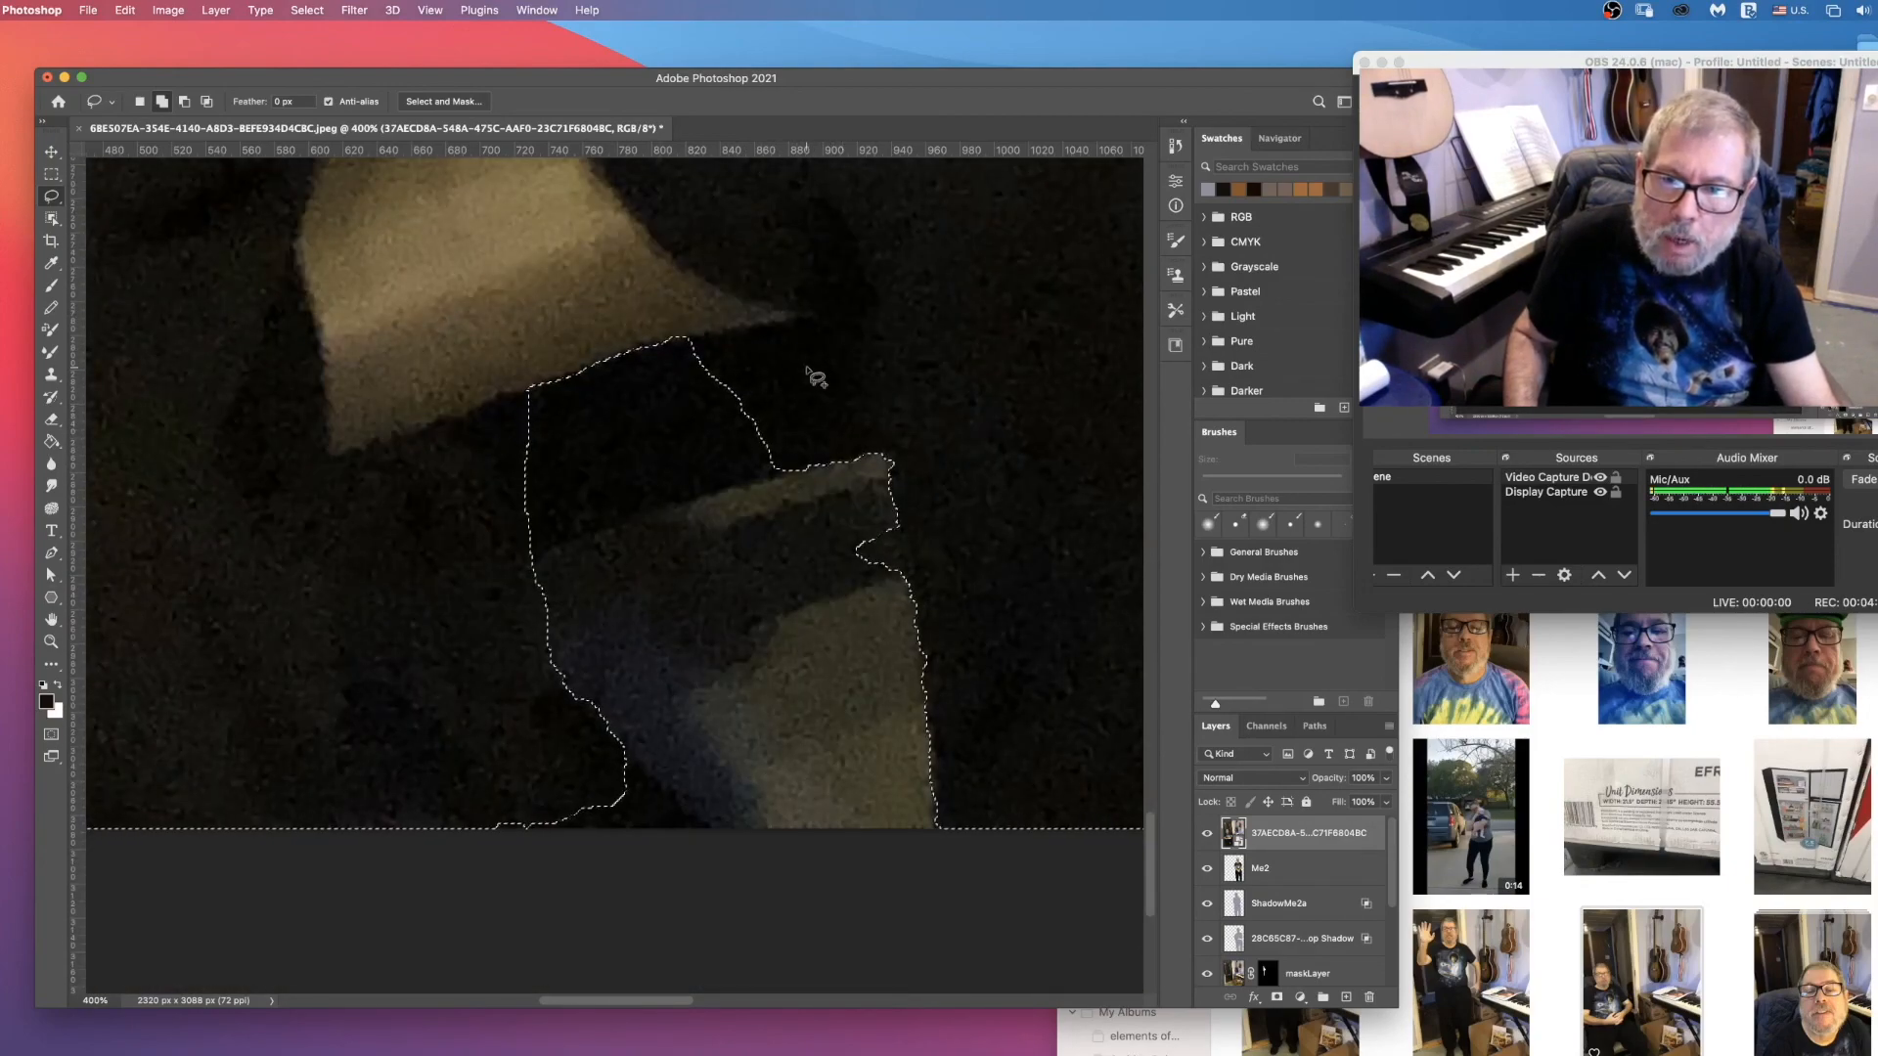
Step: Subtract the dark gap below the seat's lower edge, and trim the jagged notch on the opposite side of the gap
key(alt)
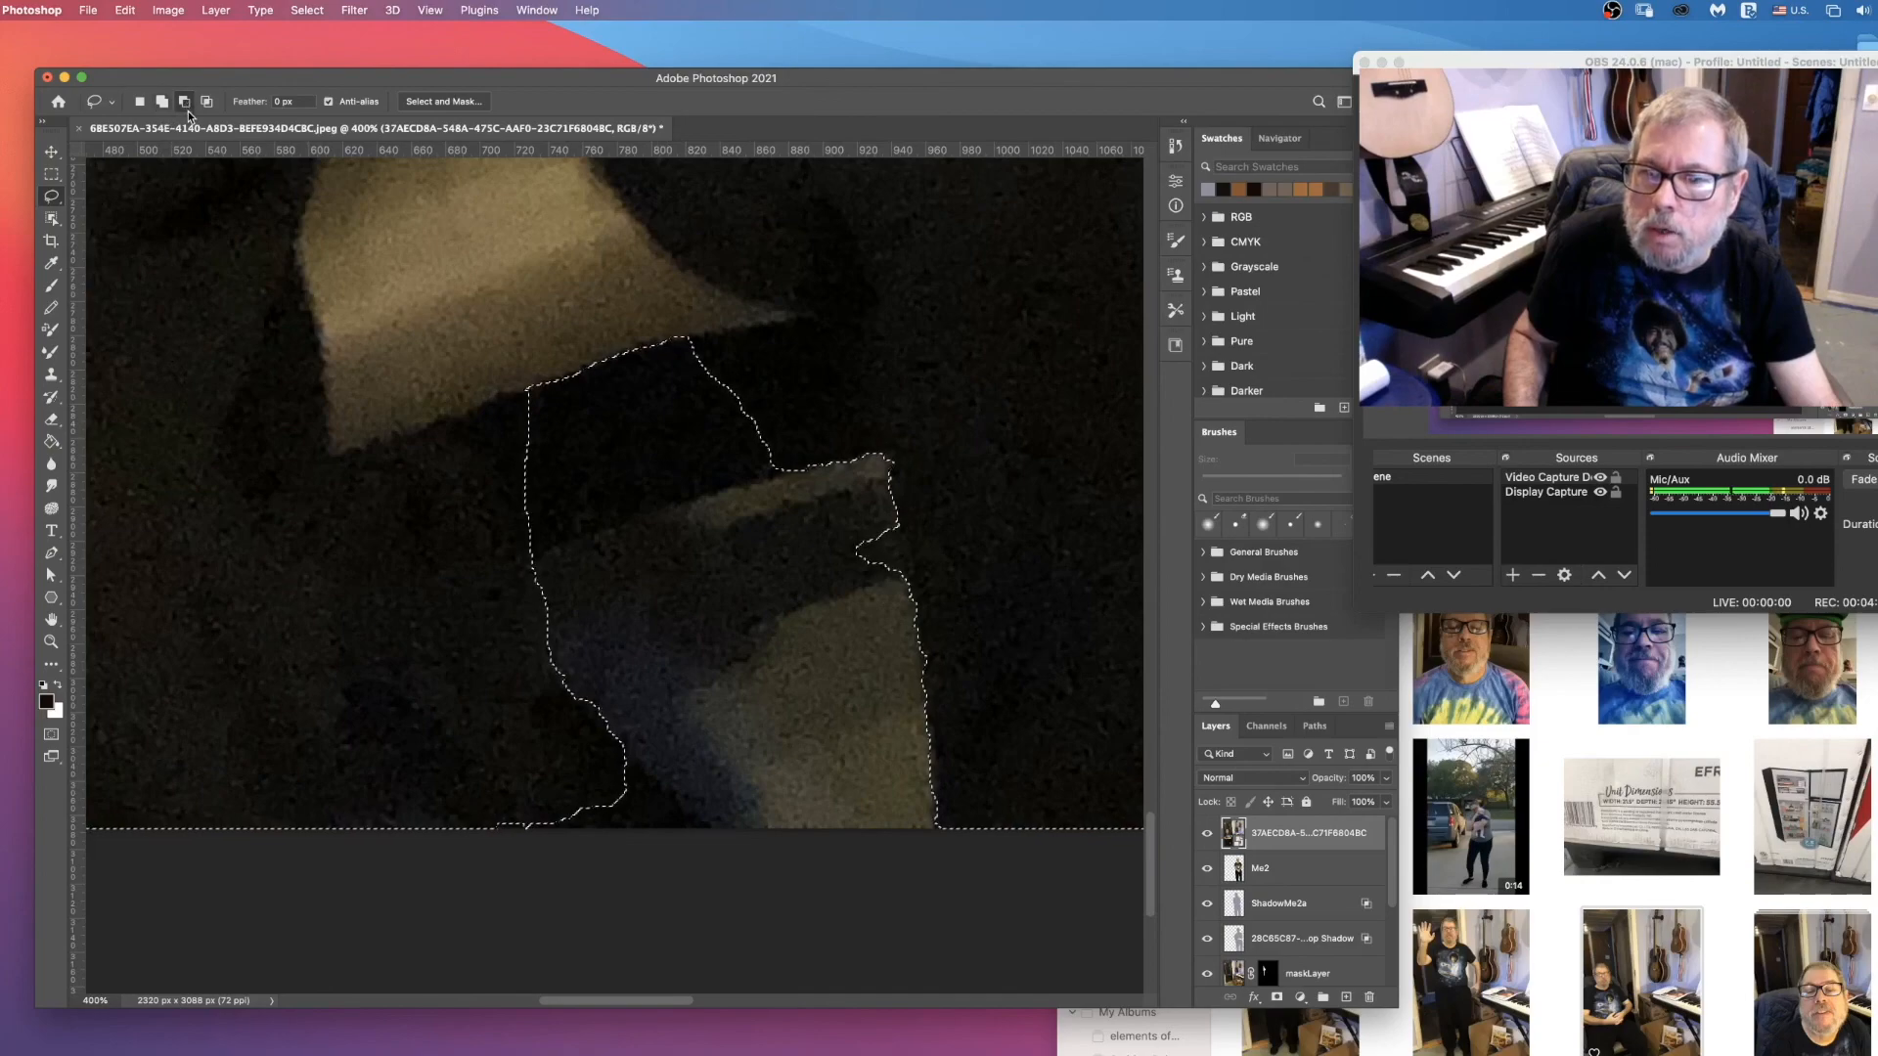
drag(528, 393, 464, 413)
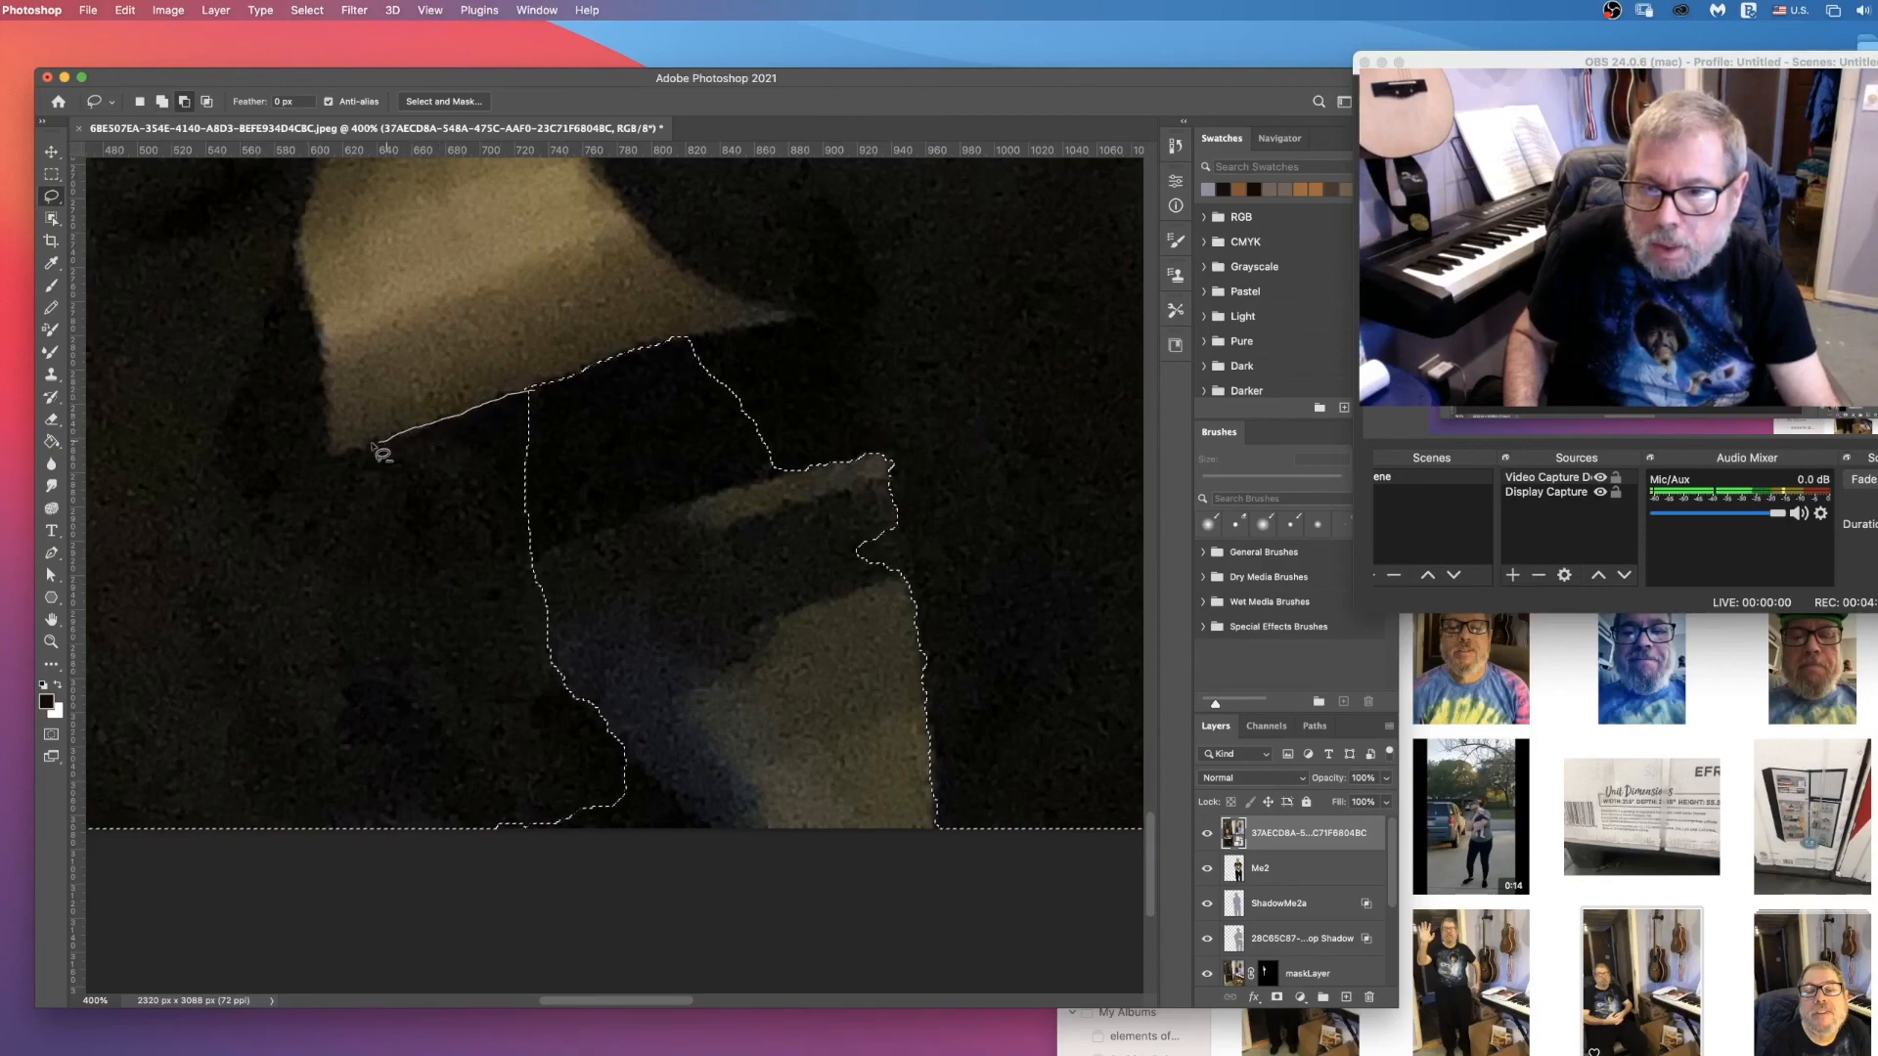
mouse_move(345, 456)
mouse_down()
mouse_move(356, 663)
mouse_move(397, 651)
mouse_move(464, 706)
mouse_up()
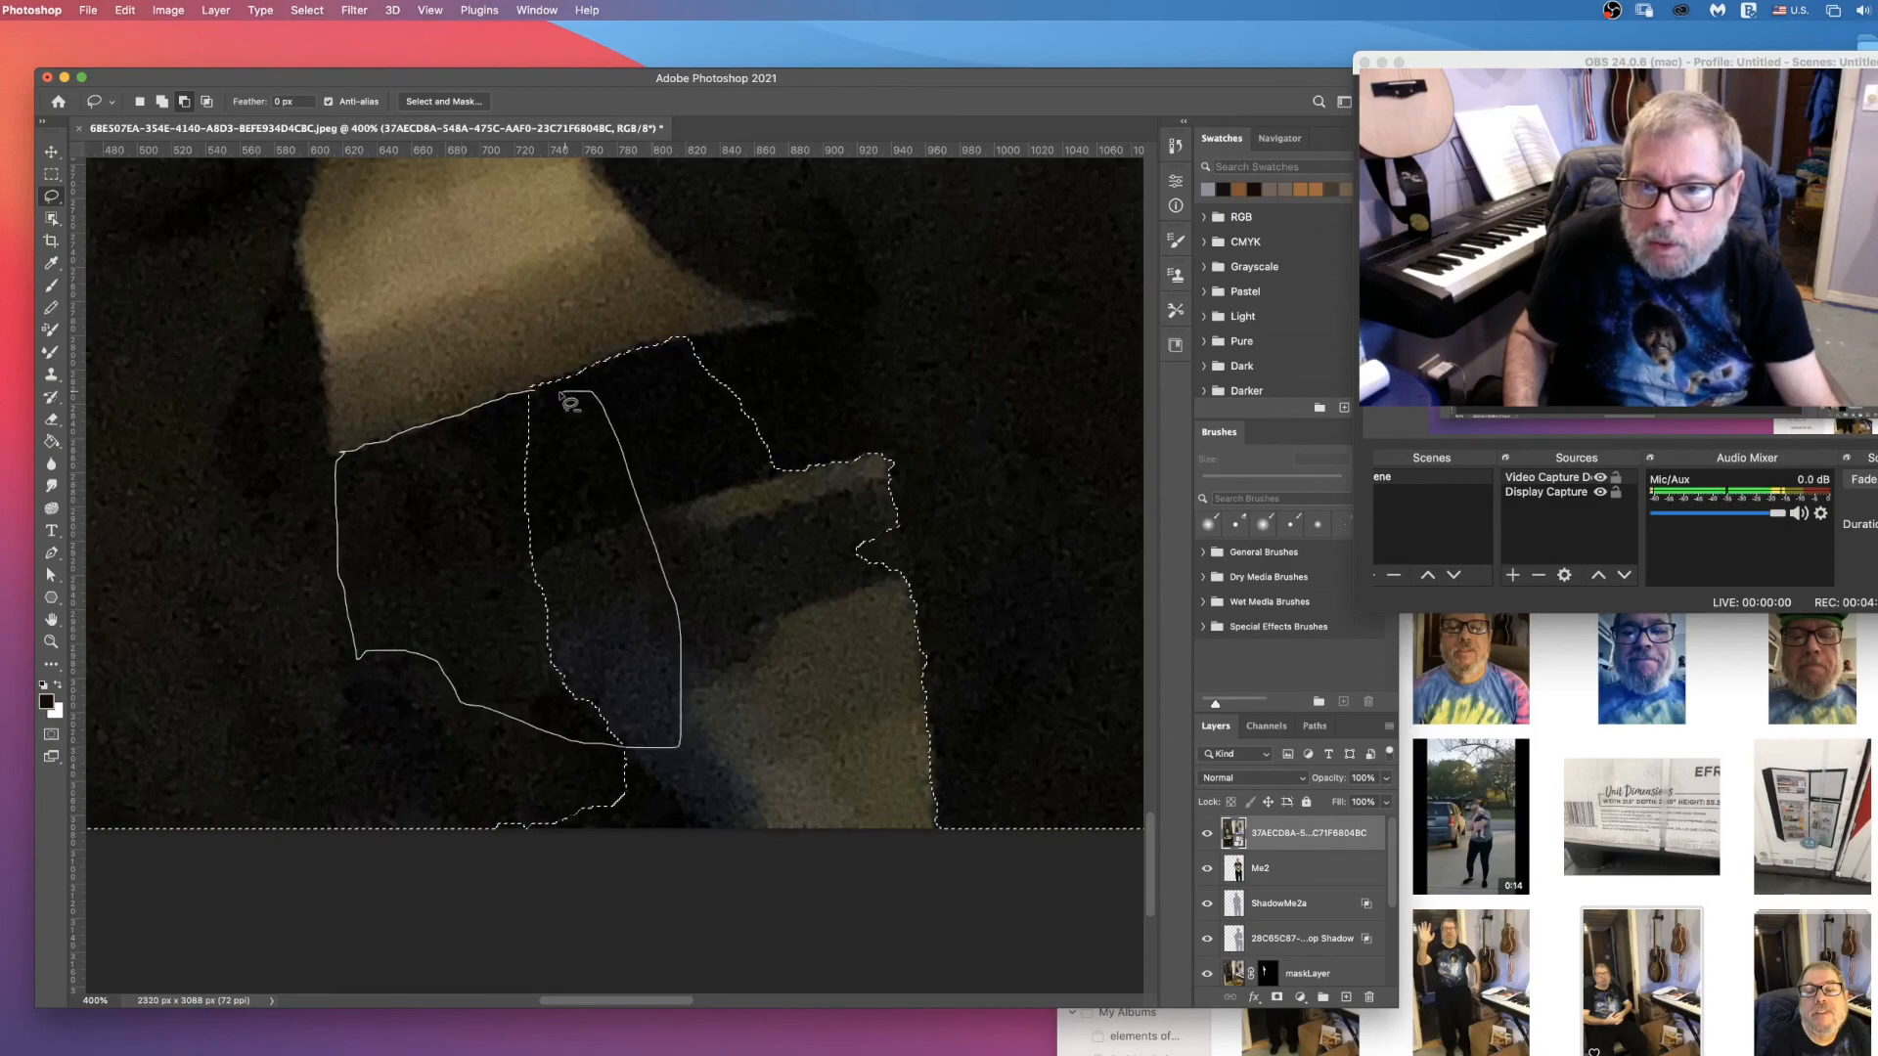
drag(570, 403, 567, 399)
scroll(734, 450, down, 1)
drag(897, 489, 916, 577)
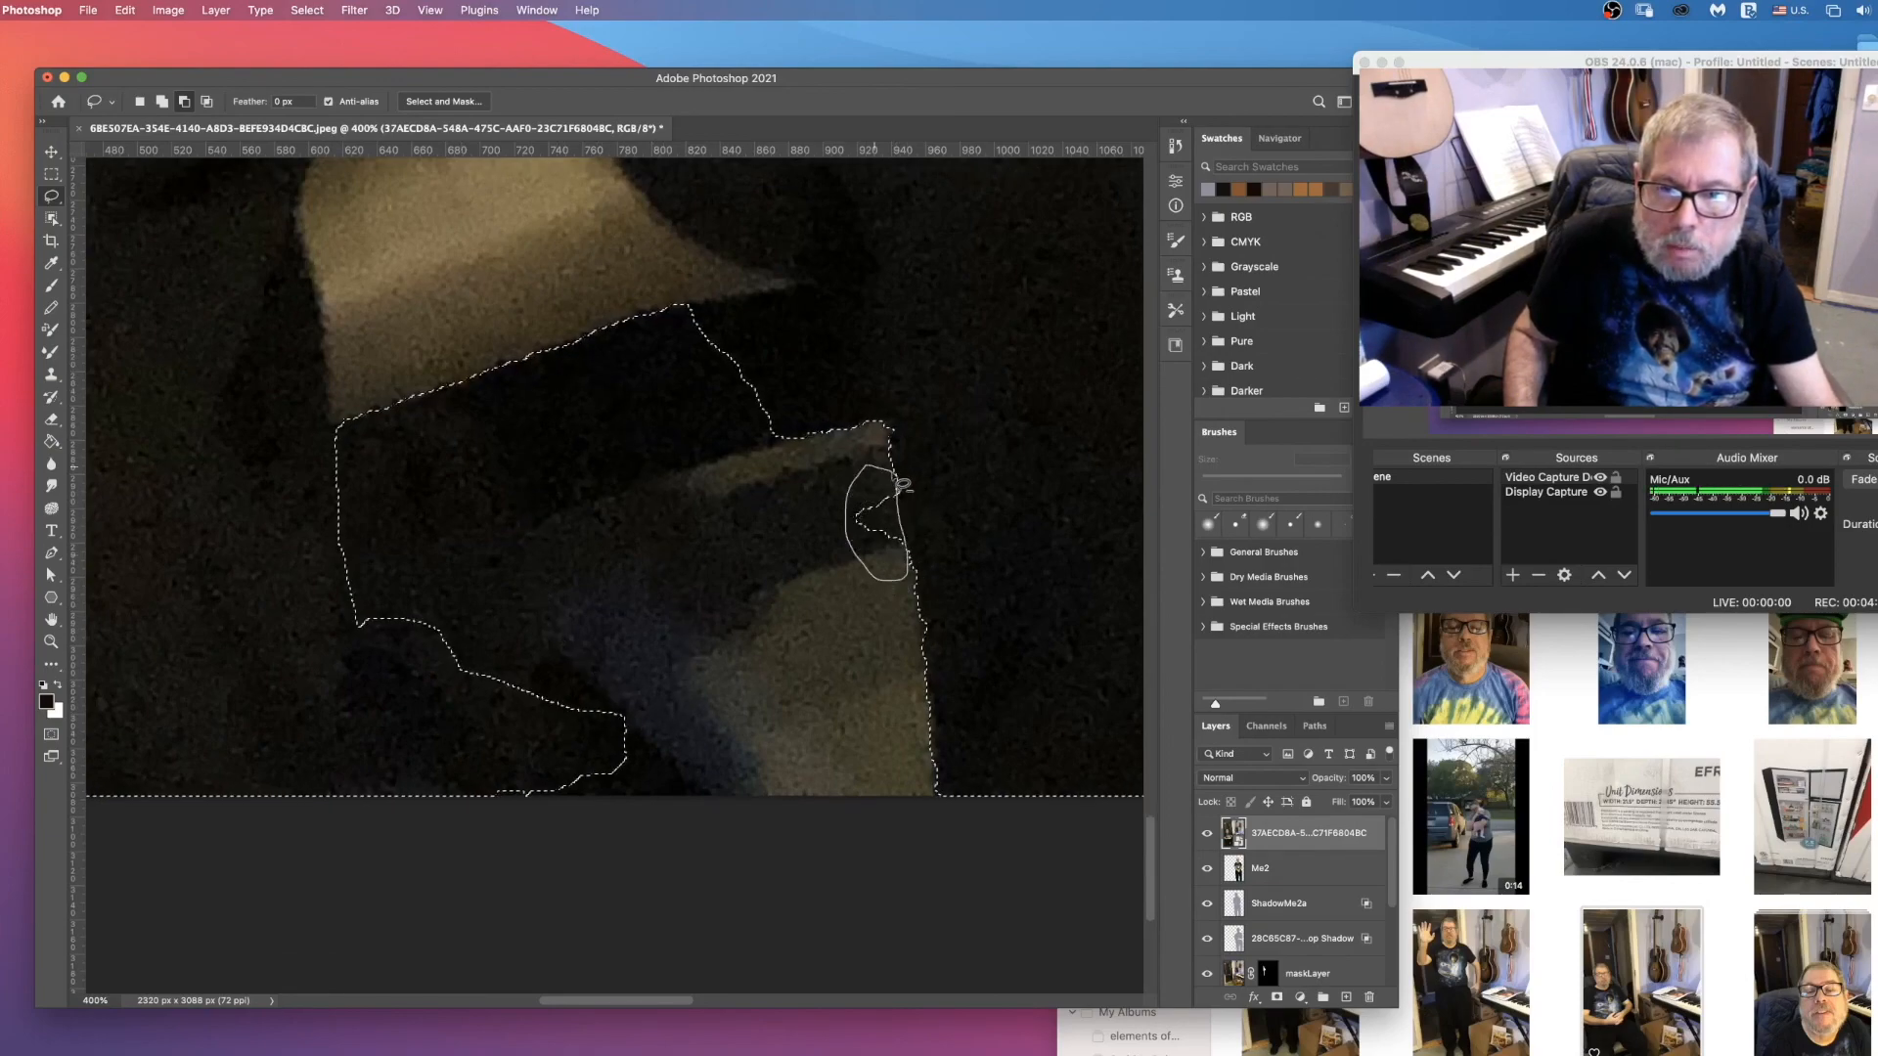
drag(902, 486, 899, 483)
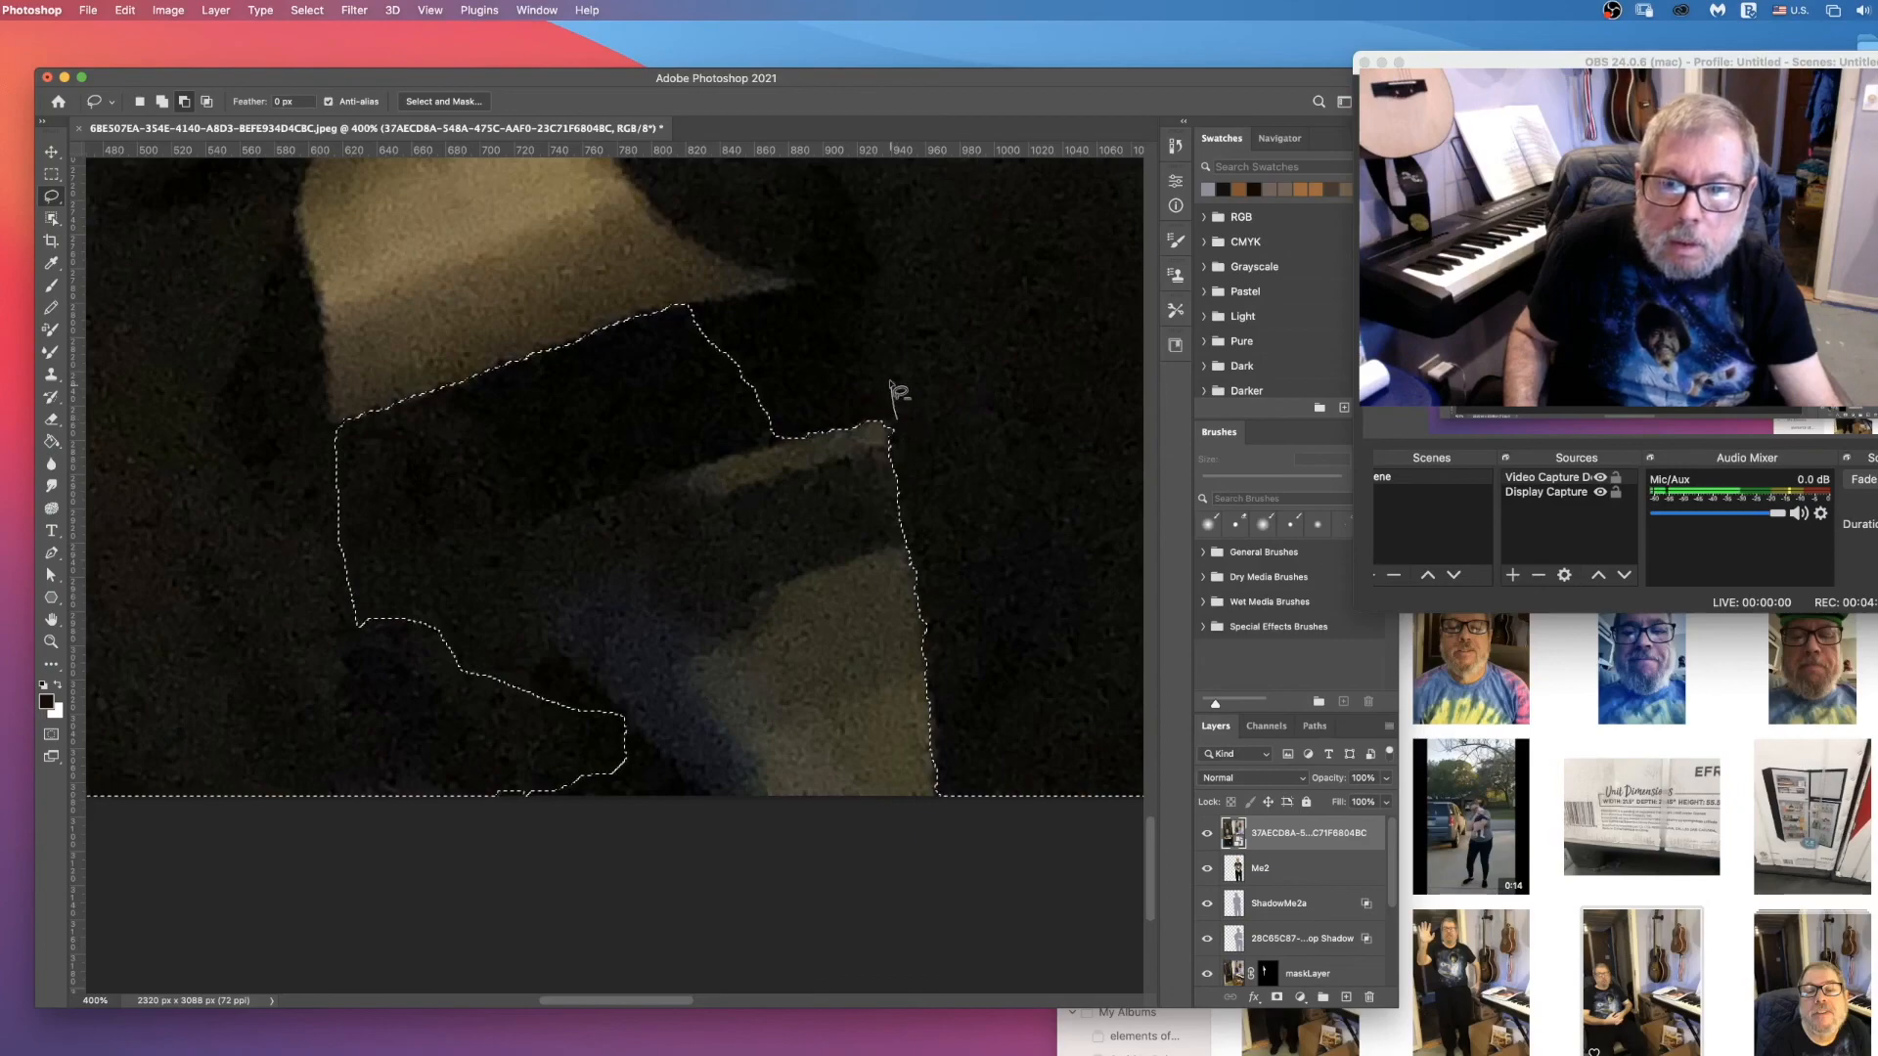
Step: Subtract the dark area beneath the seat's pointed tip, across to the inner edge of the opposite trouser leg
drag(822, 296, 802, 295)
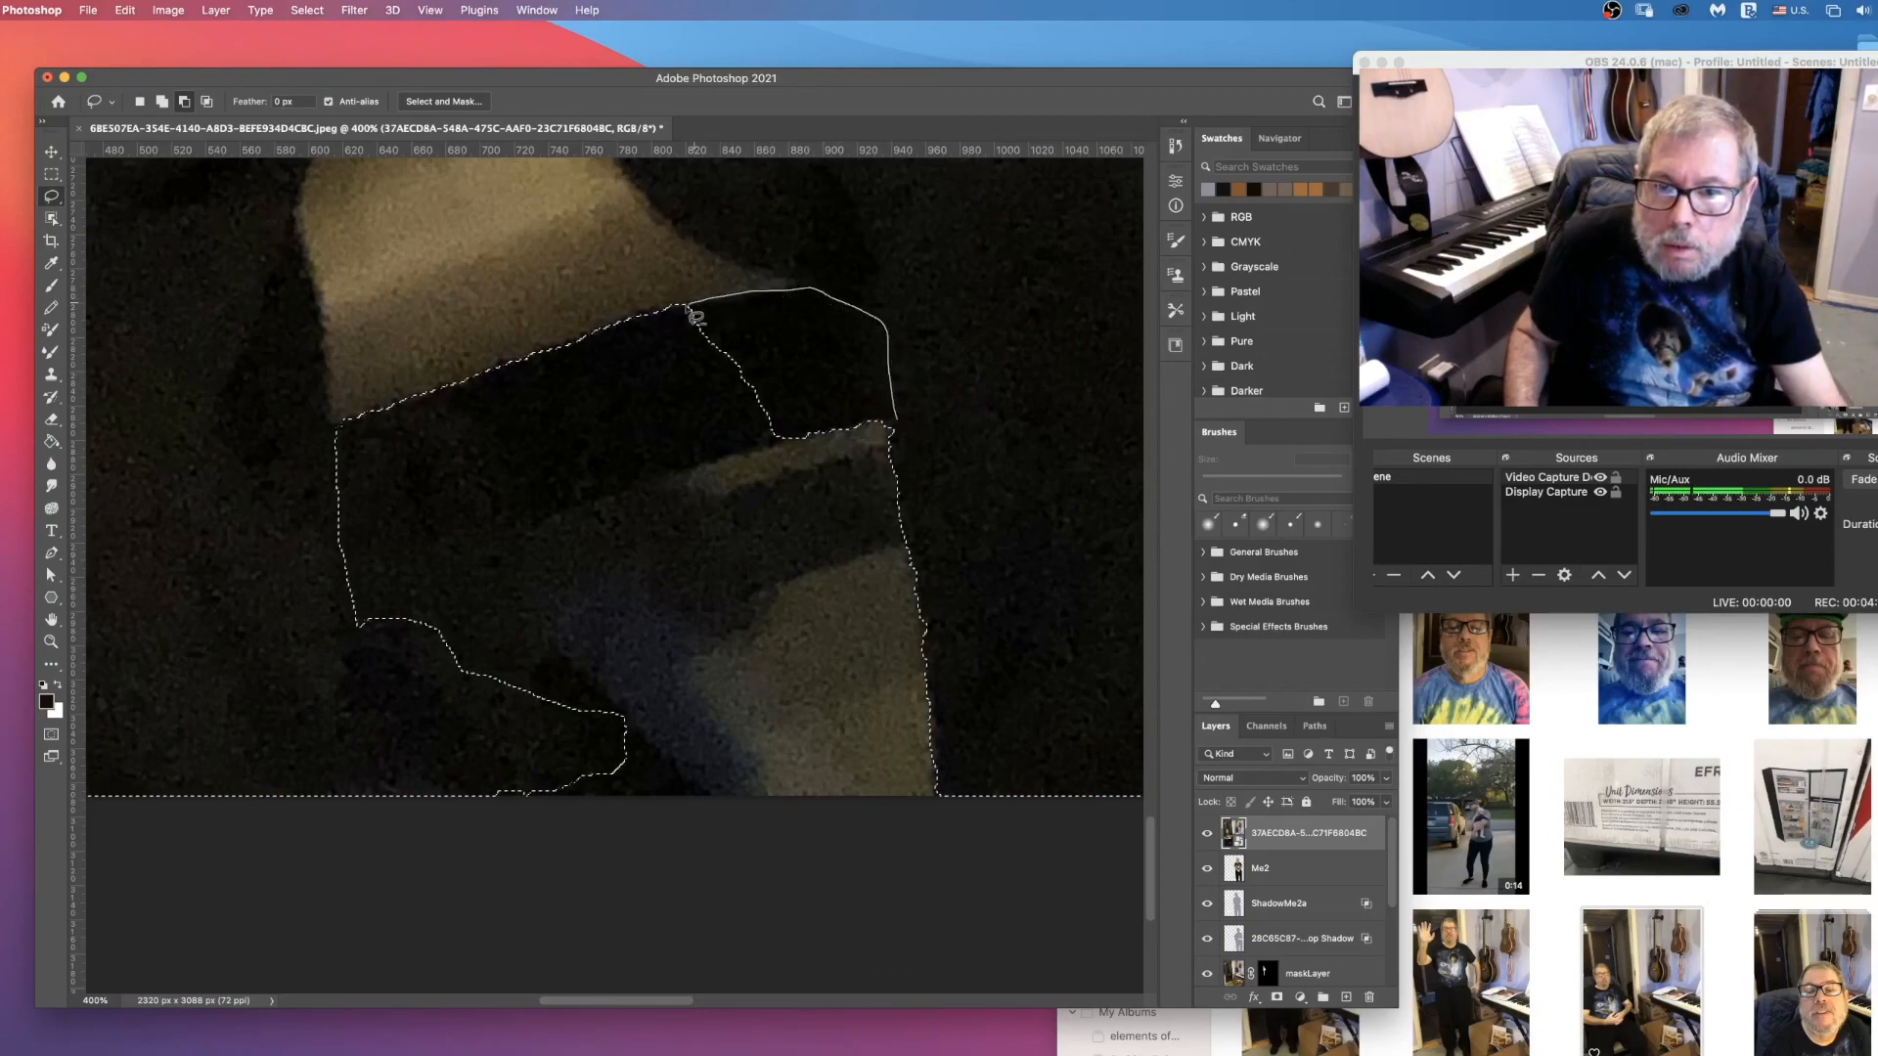
mouse_move(671, 395)
mouse_down()
mouse_move(678, 462)
mouse_move(792, 509)
mouse_up()
drag(892, 437, 892, 435)
Step: Trace a Lasso line across the lower part of the gap between the legs to correct its outline
scroll(685, 503, down, 3)
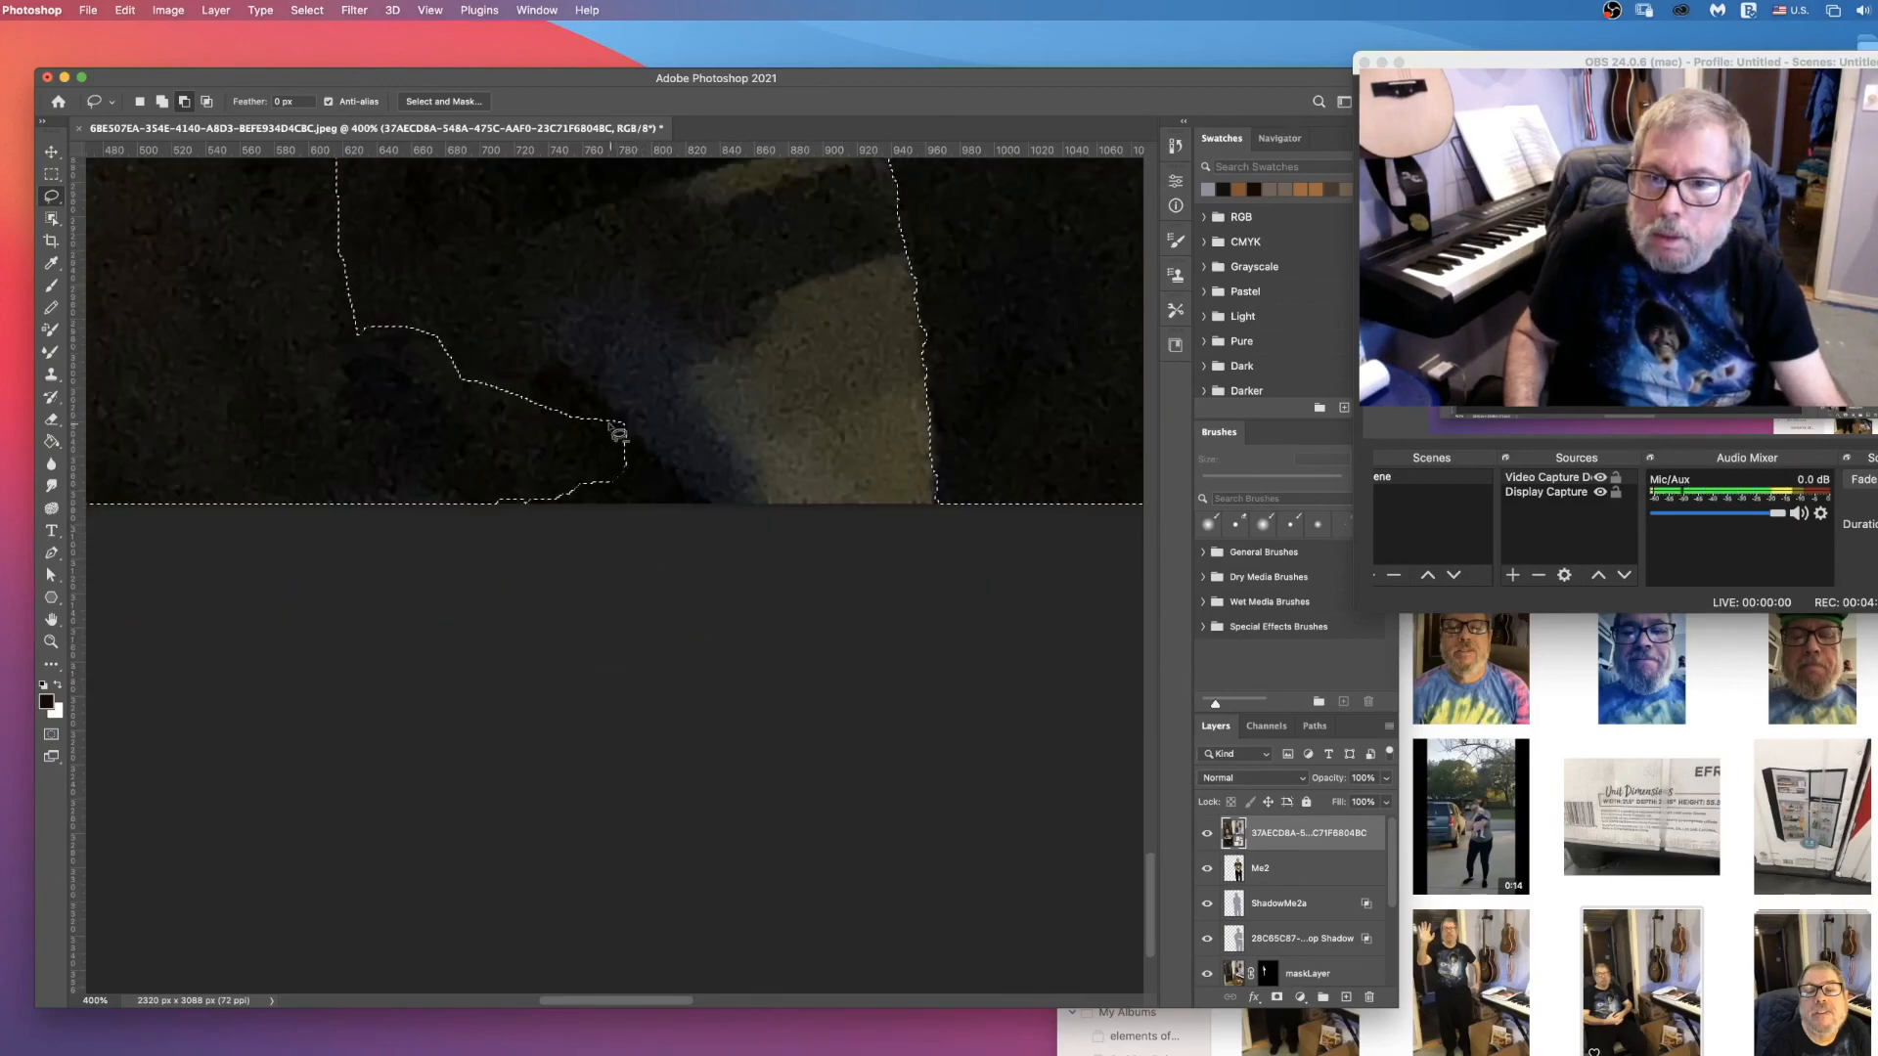
scroll(470, 420, up, 2)
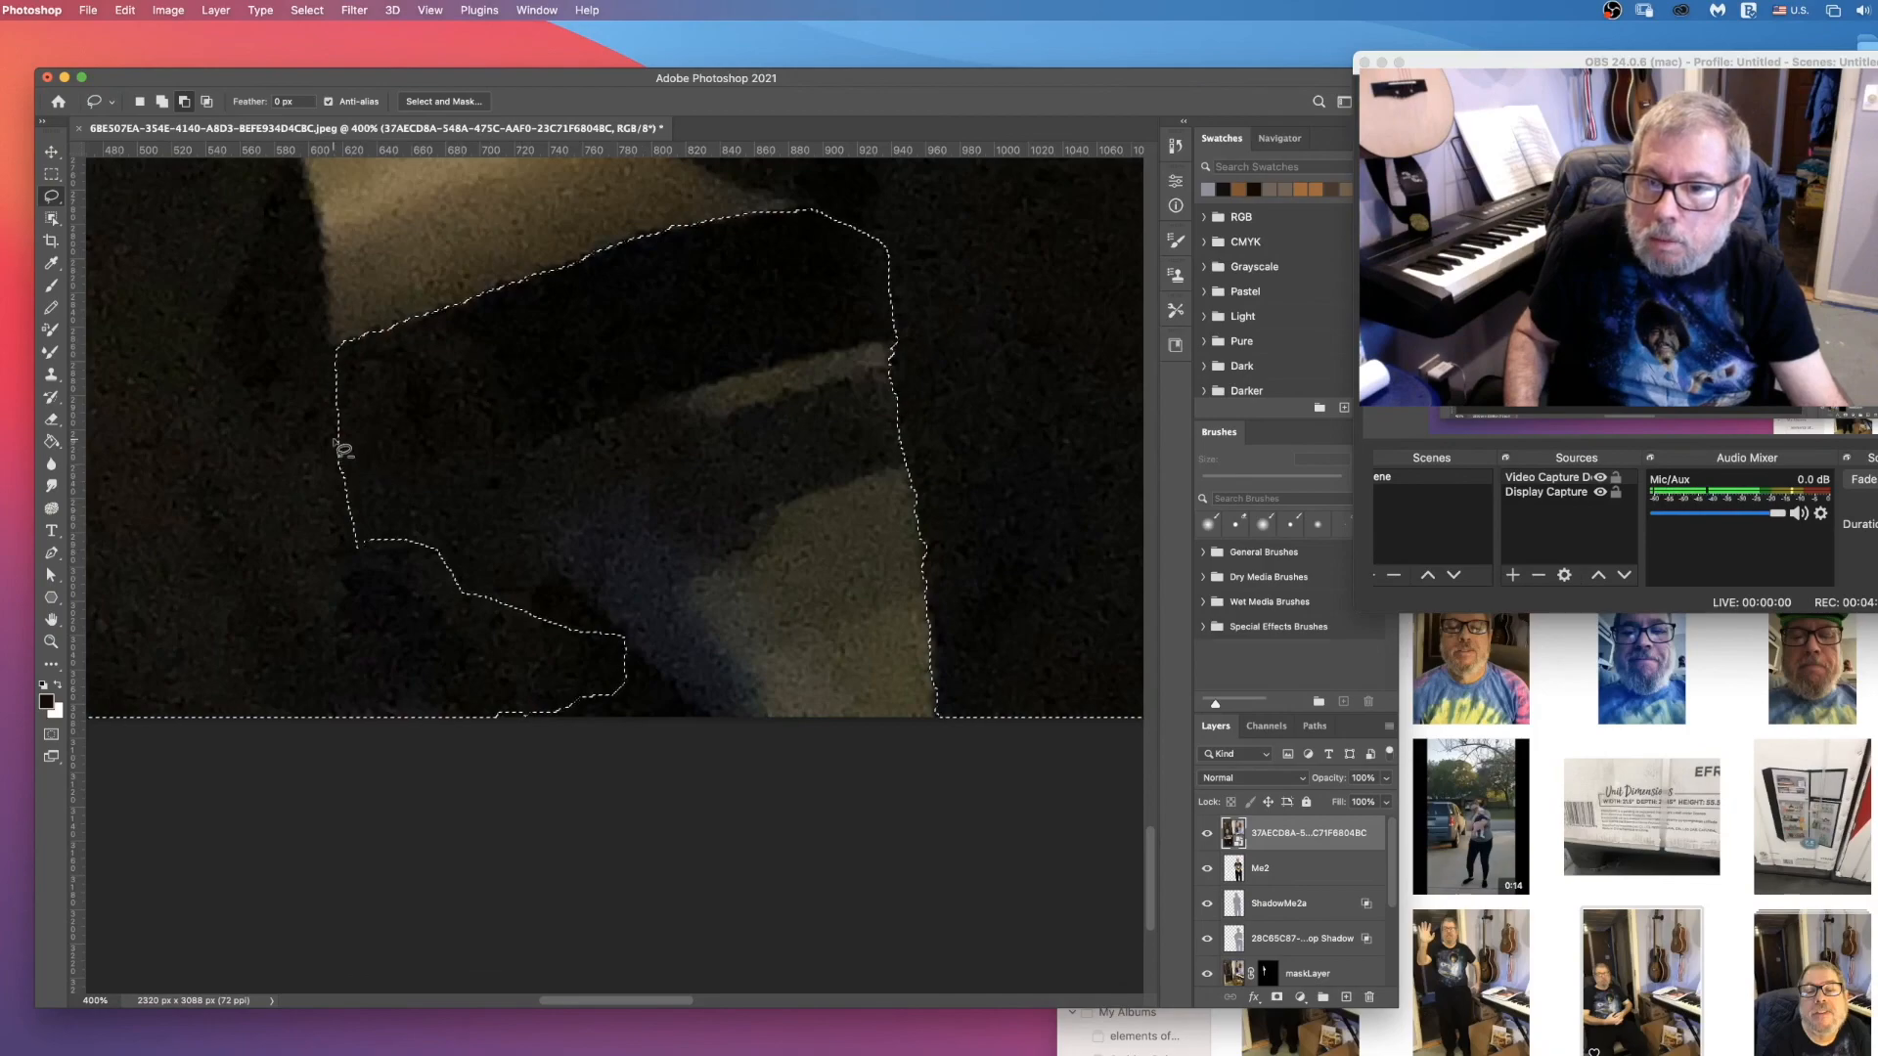
drag(337, 397, 418, 457)
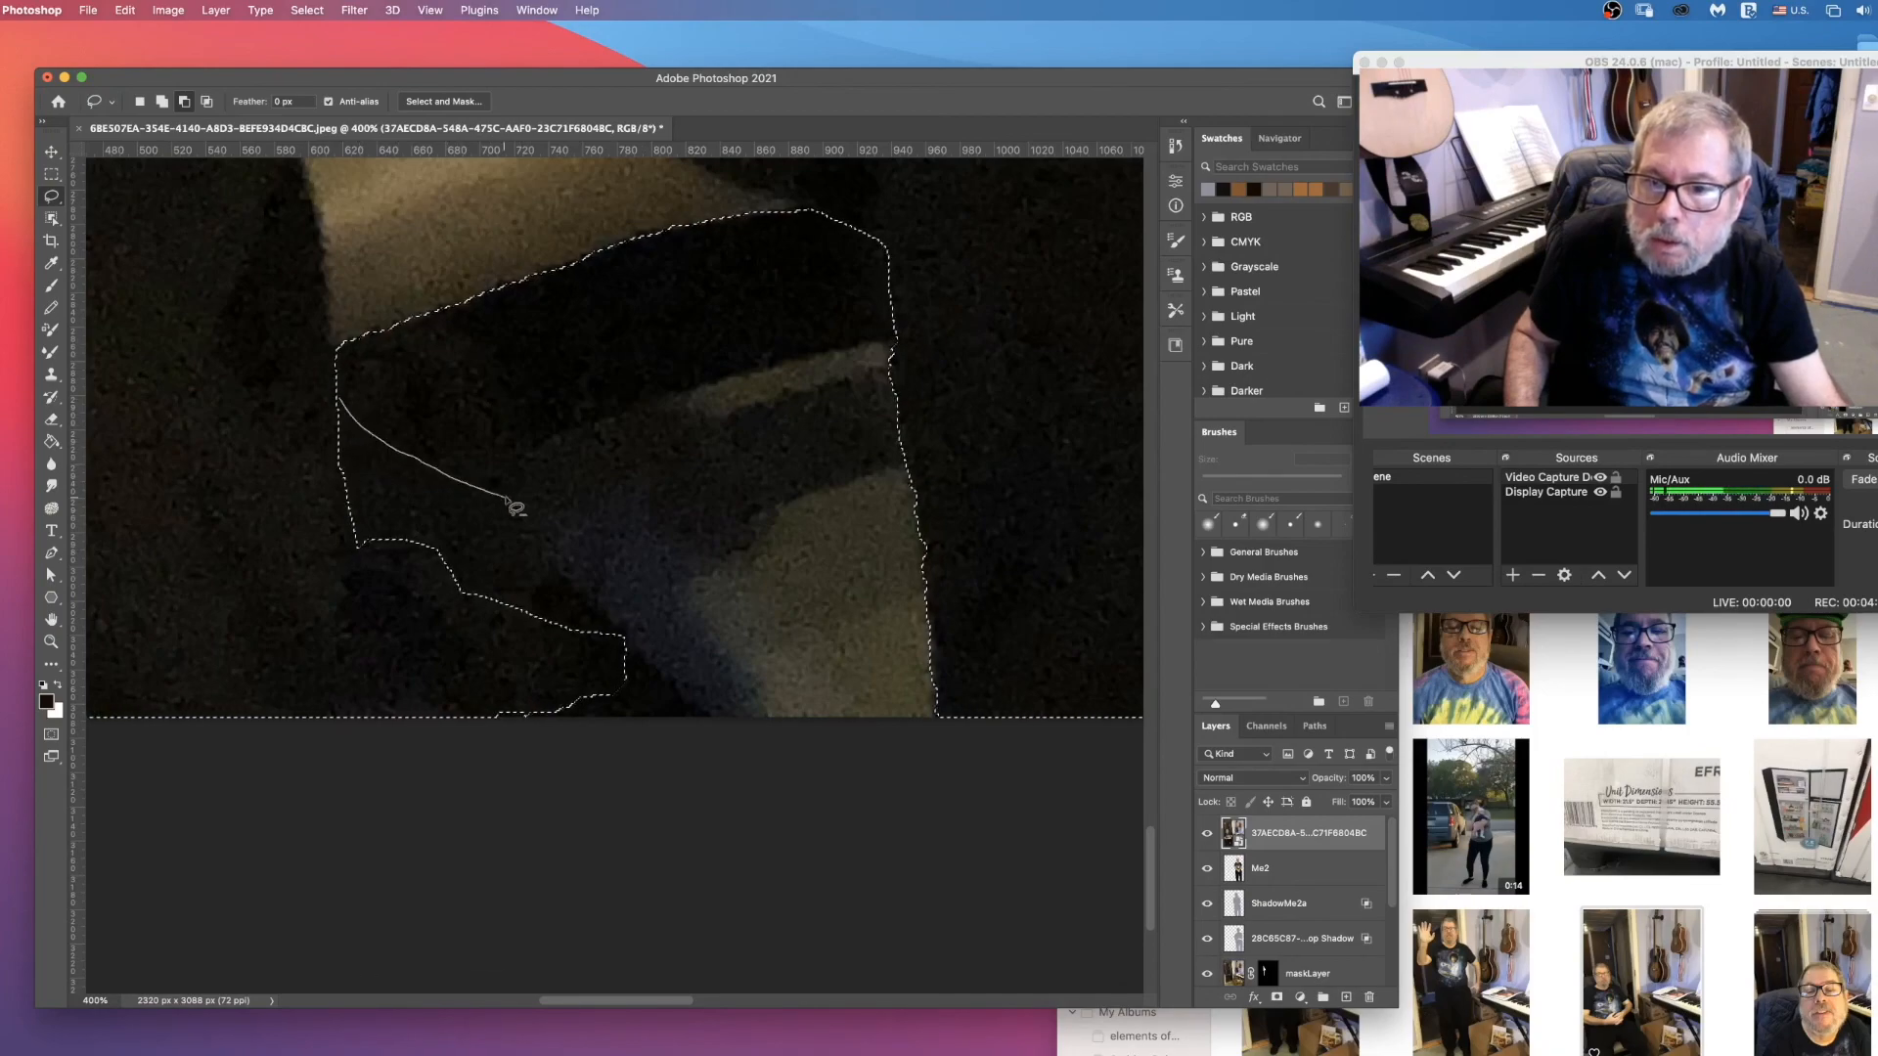
Step: Subtract the small bulge of cardboard box from the selection along the outer edge of the man's trouser leg
scroll(623, 579, up, 10)
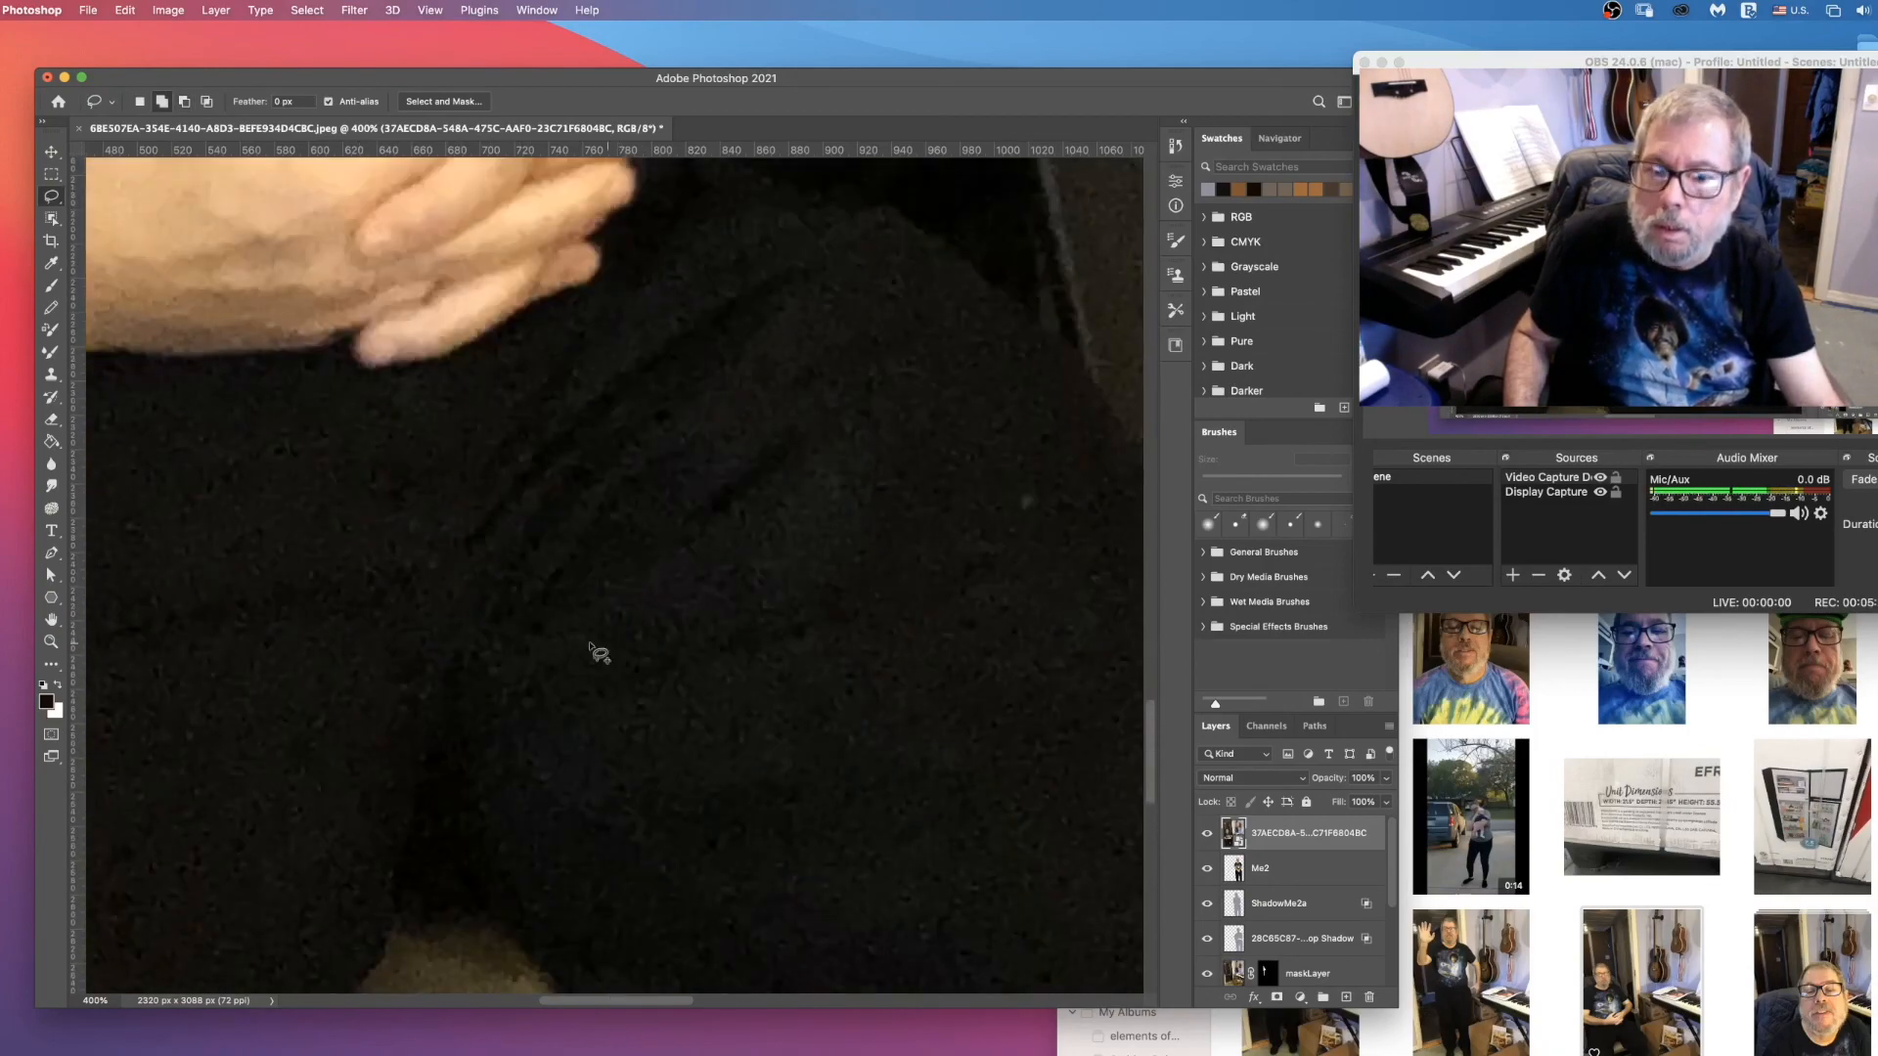
scroll(599, 653, down, 3)
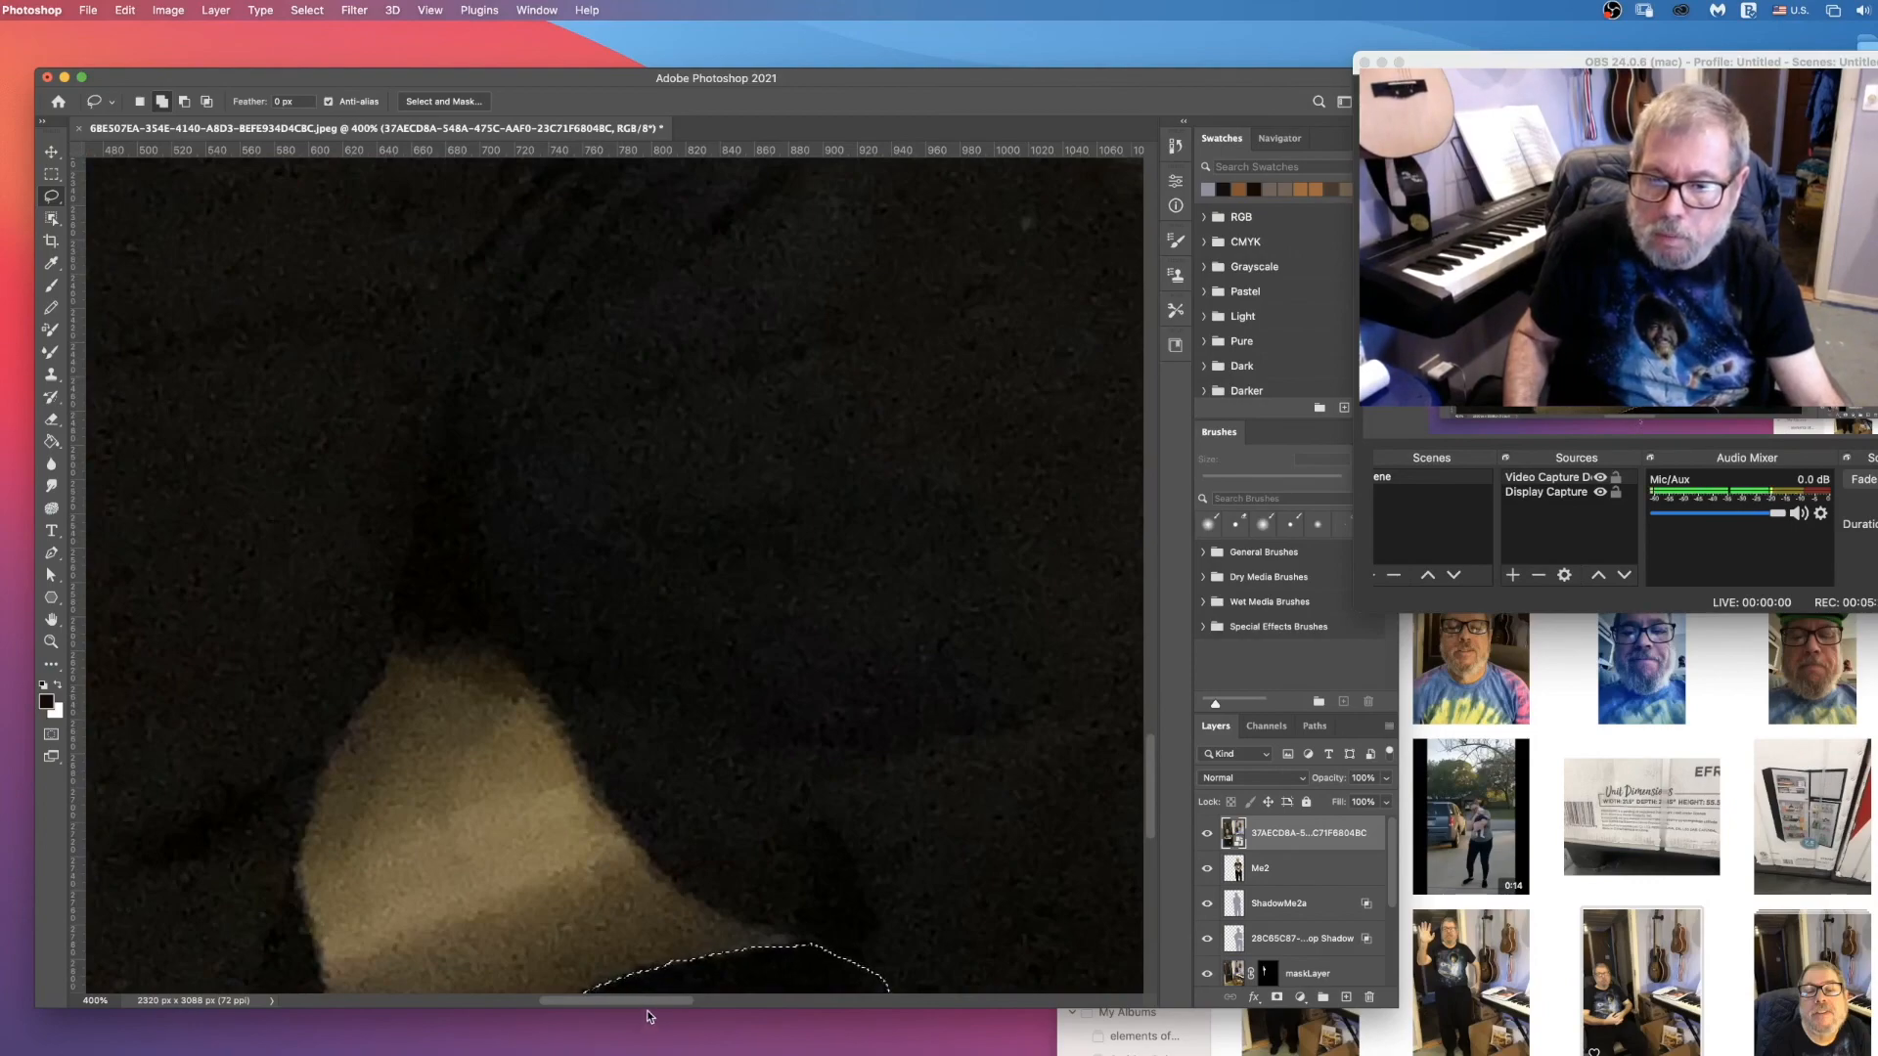
scroll(608, 1001, right, 5)
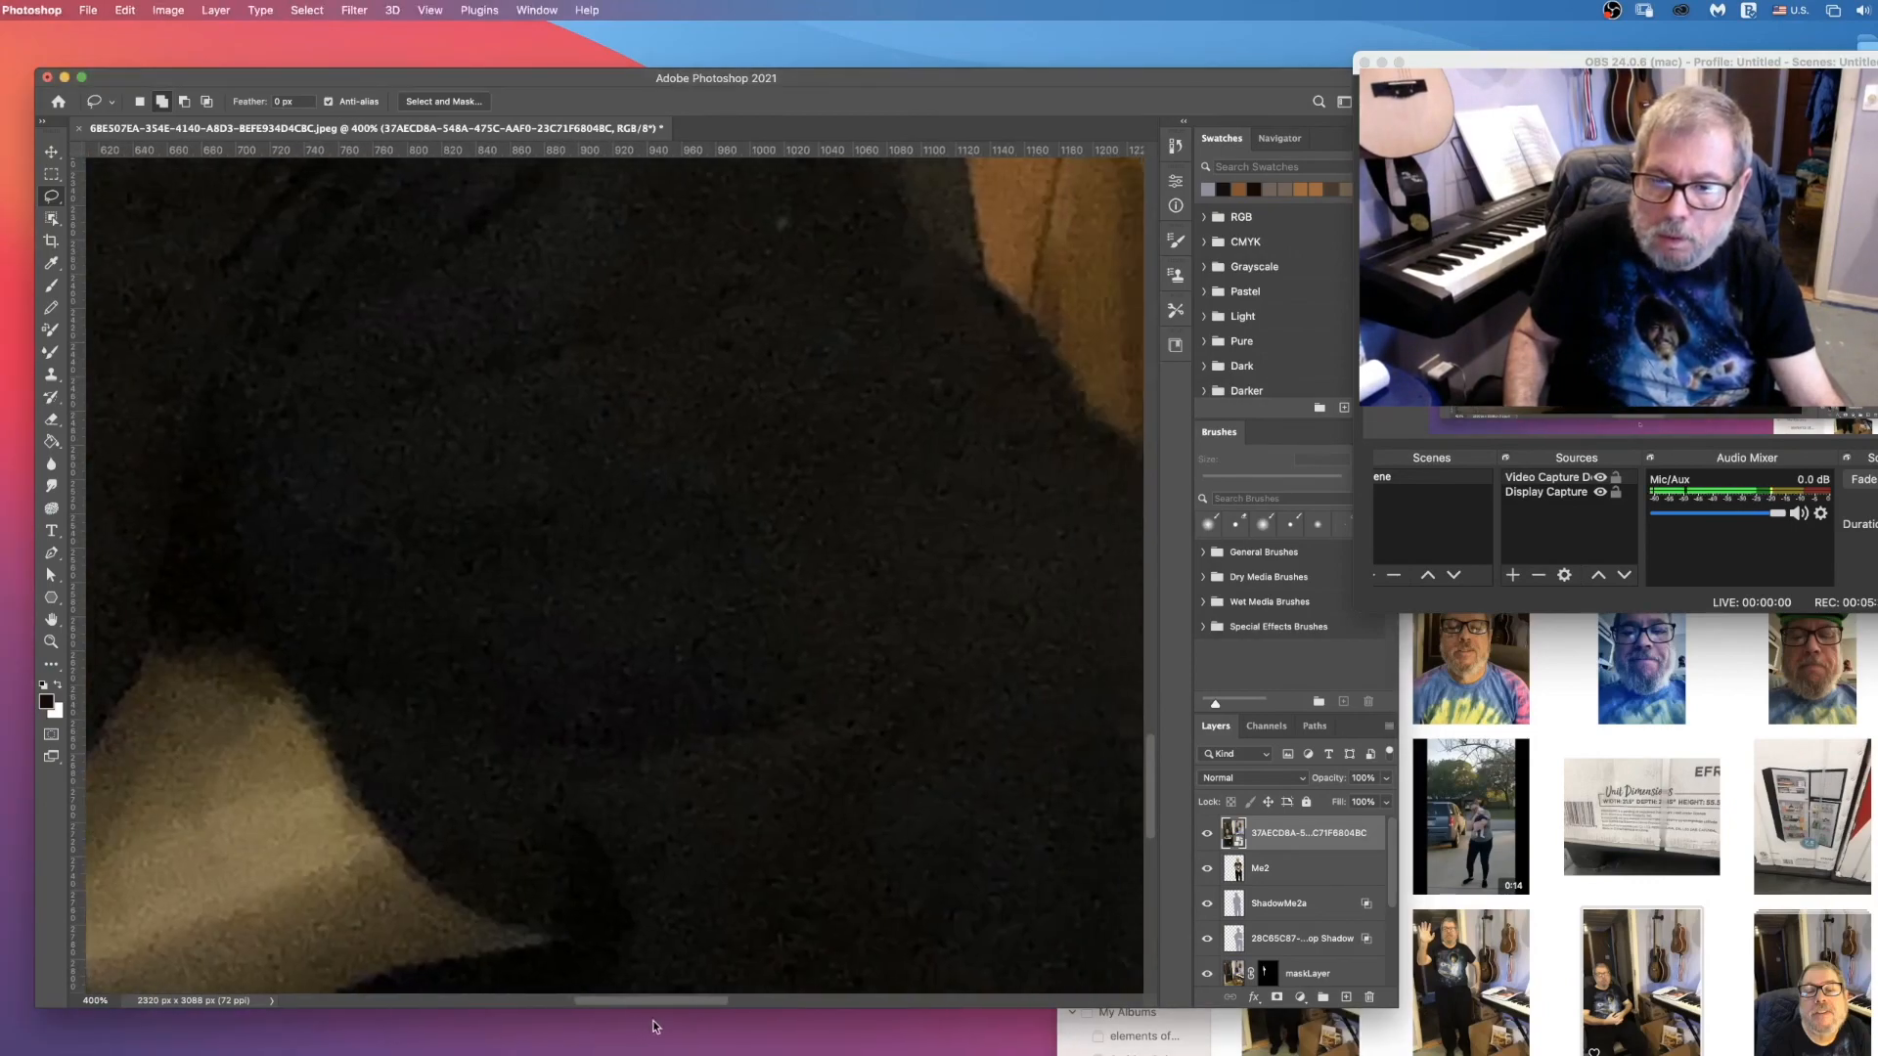
scroll(794, 855, right, 6)
scroll(794, 855, down, 5)
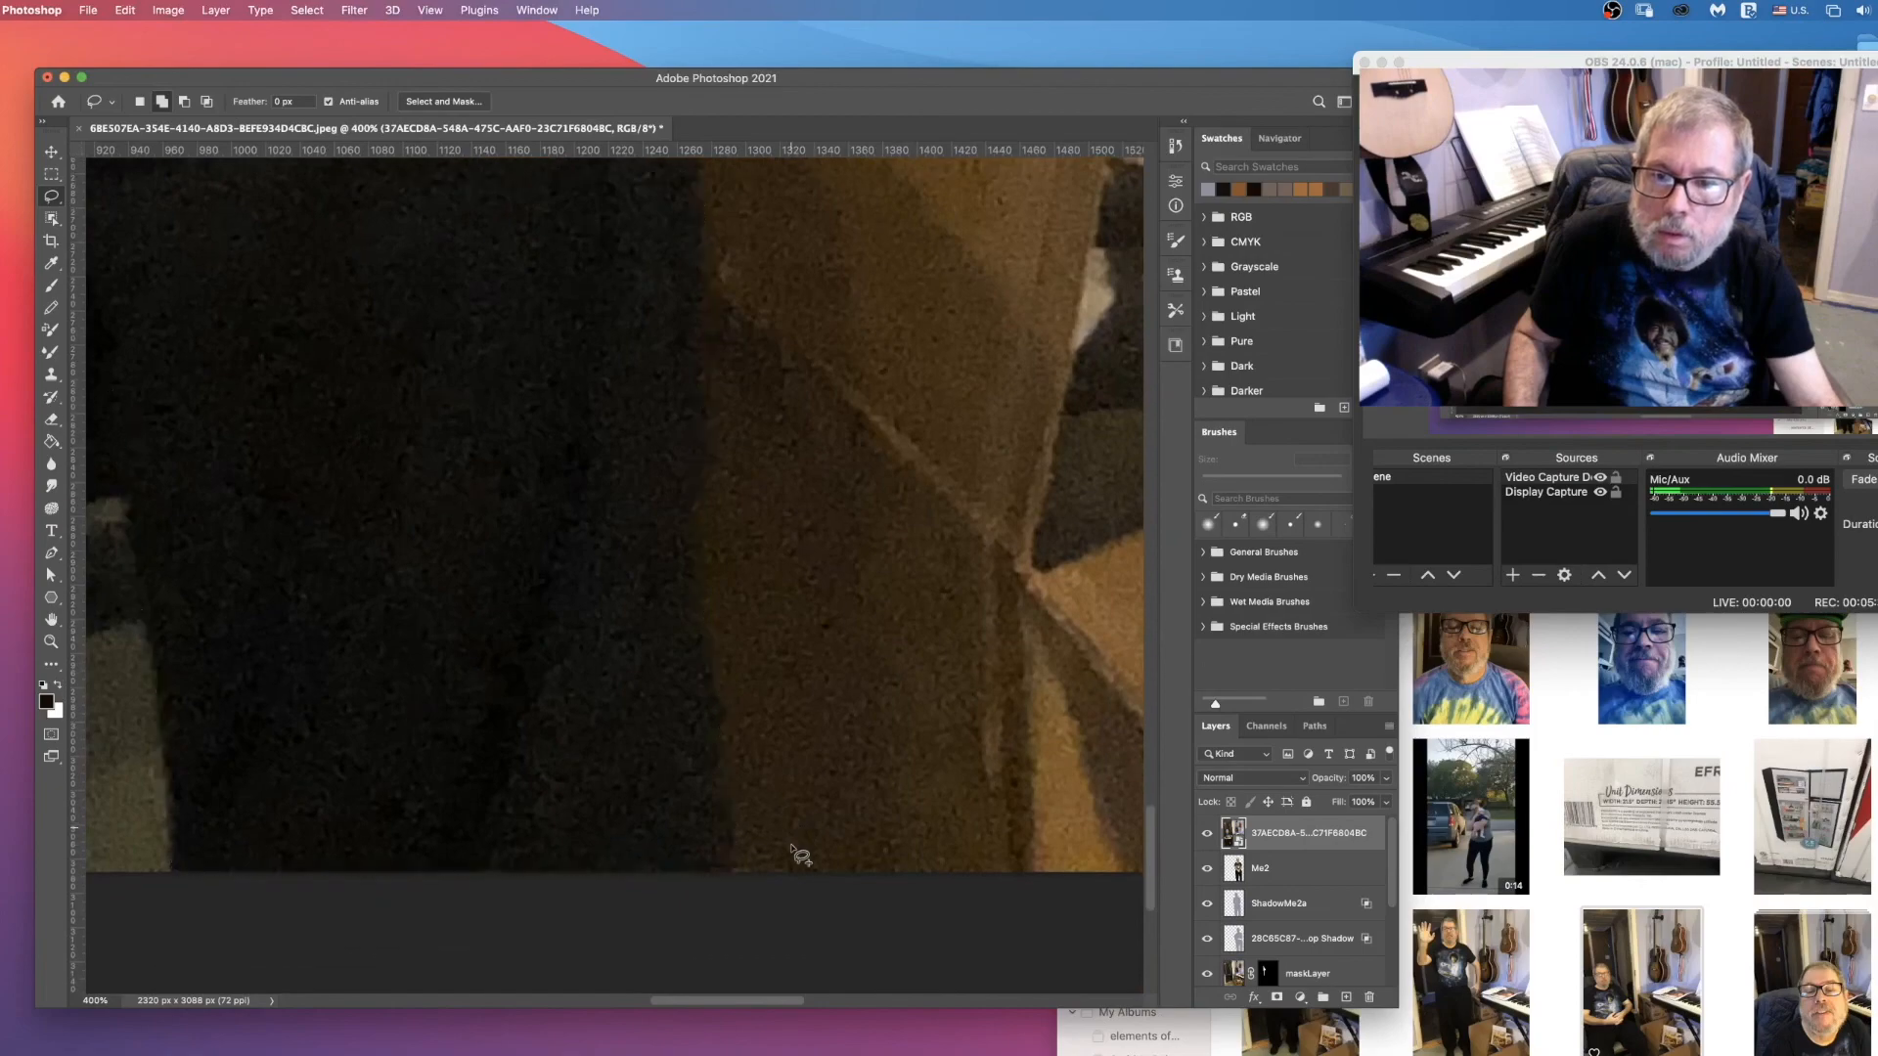
scroll(775, 931, up, 4)
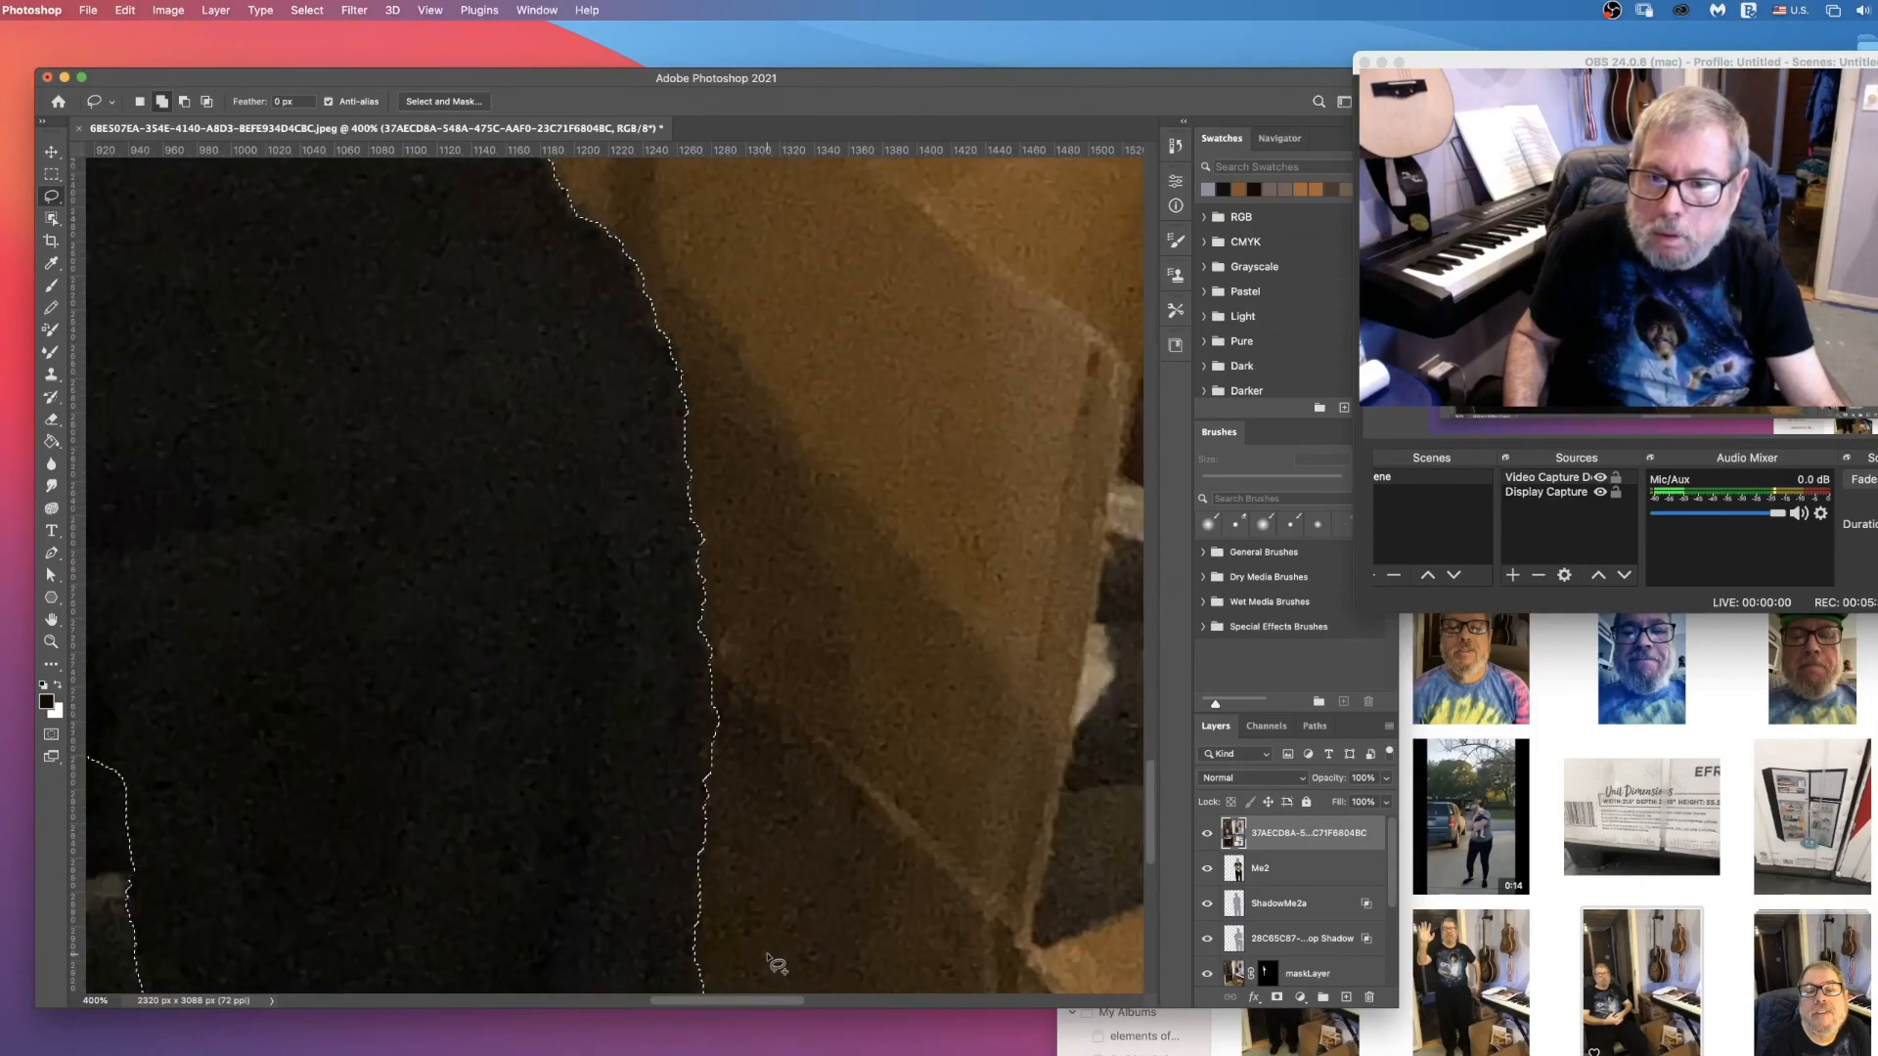
scroll(775, 965, down, 4)
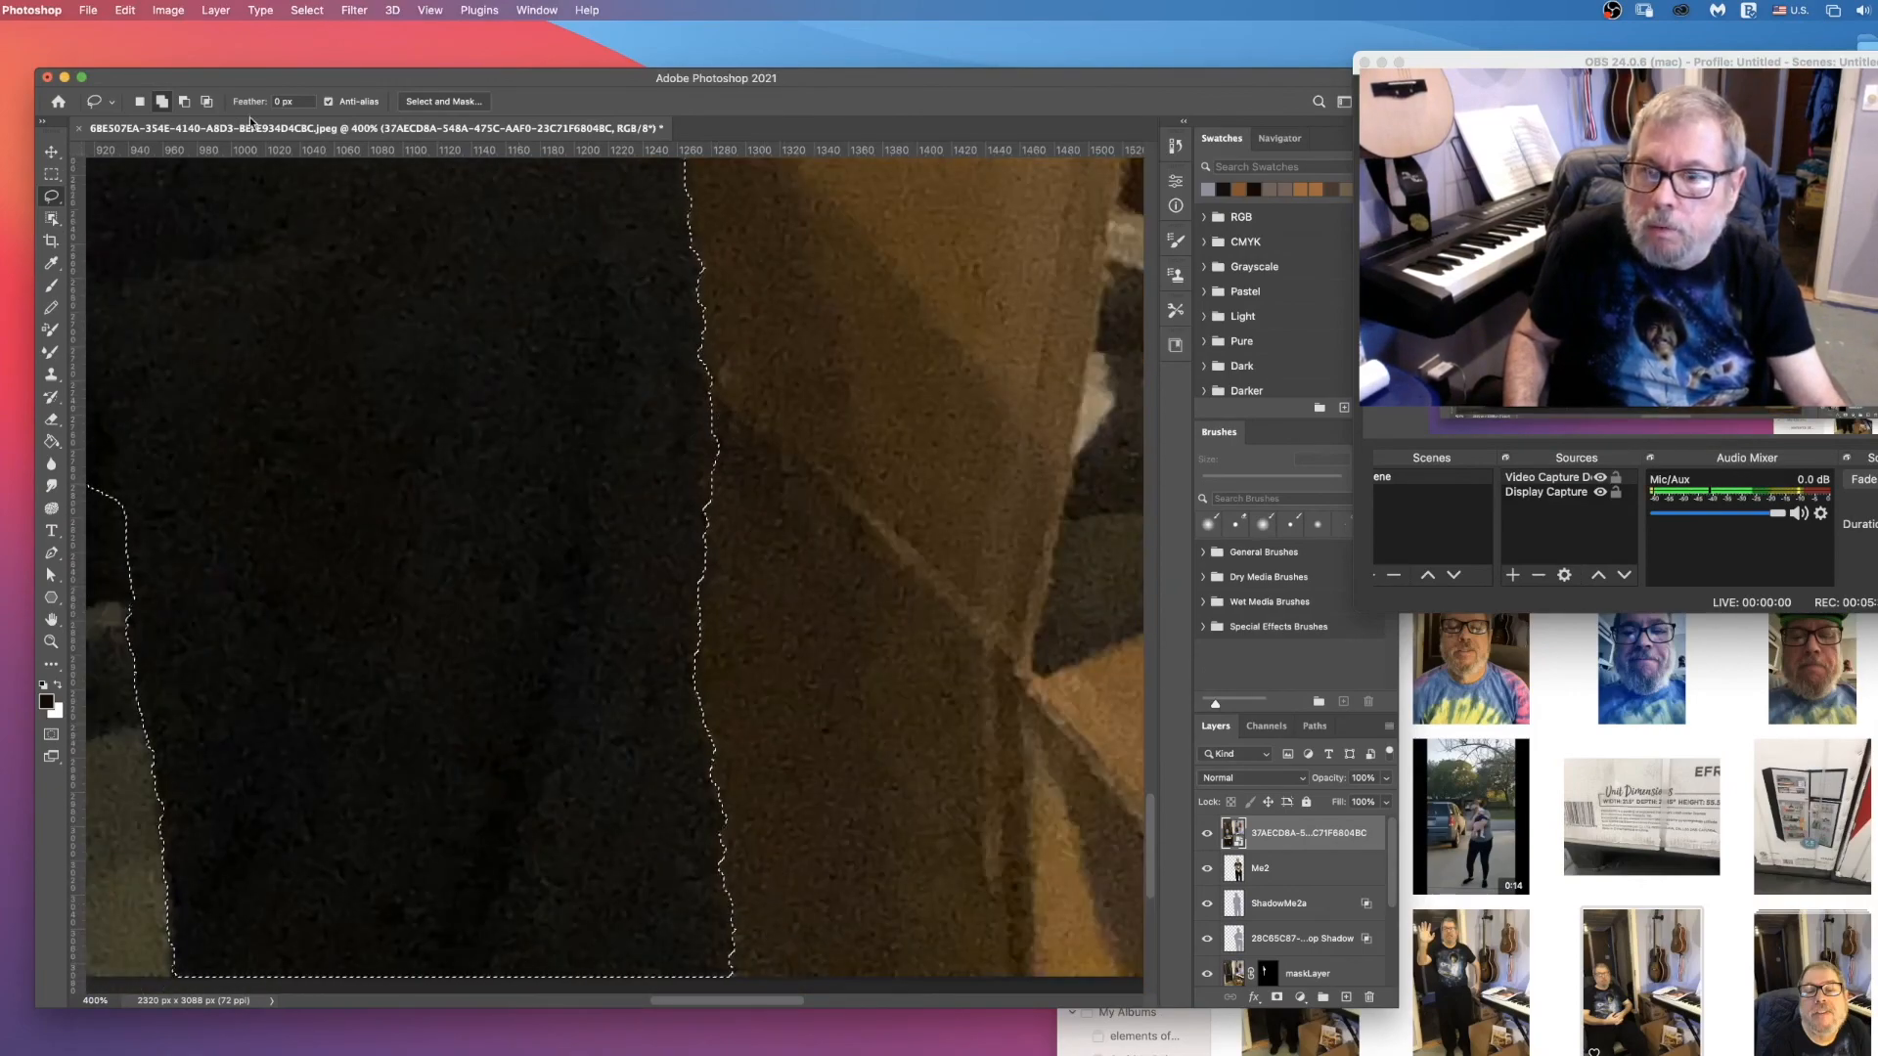
drag(711, 377, 712, 465)
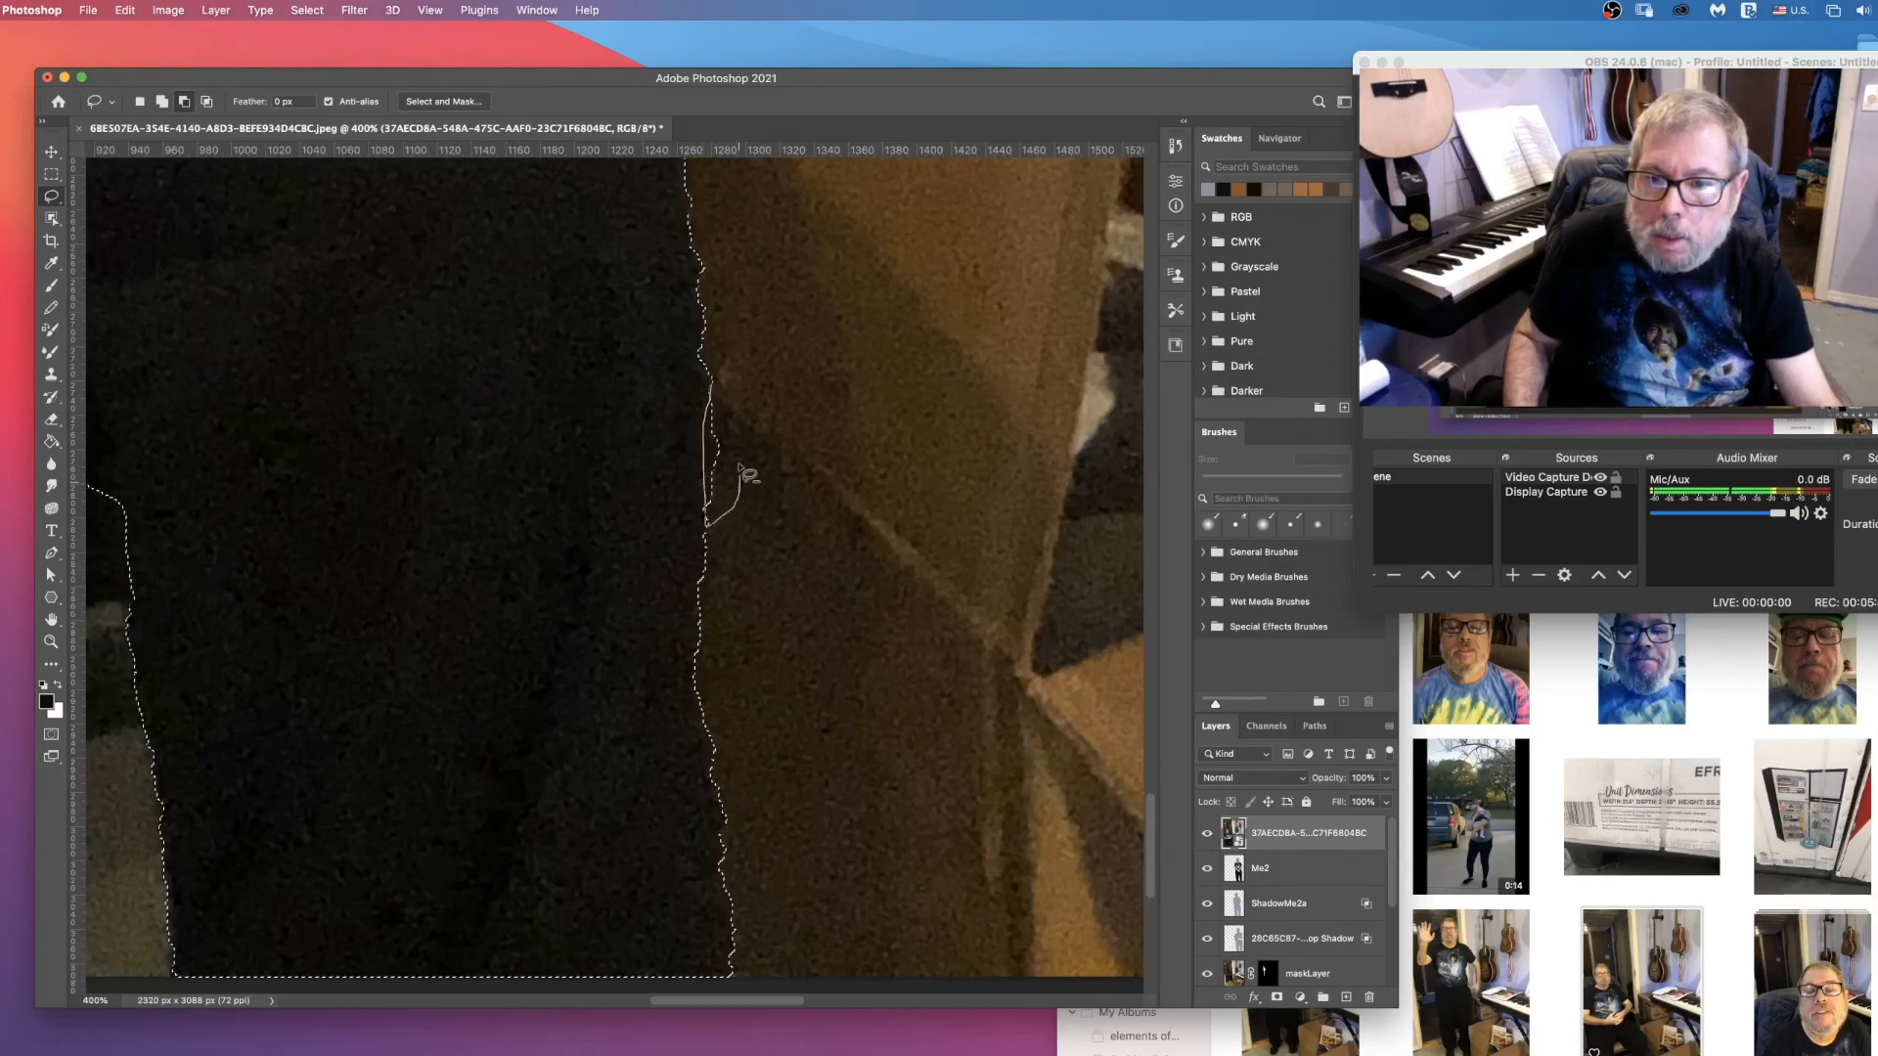
drag(729, 405, 733, 420)
scroll(759, 499, down, 3)
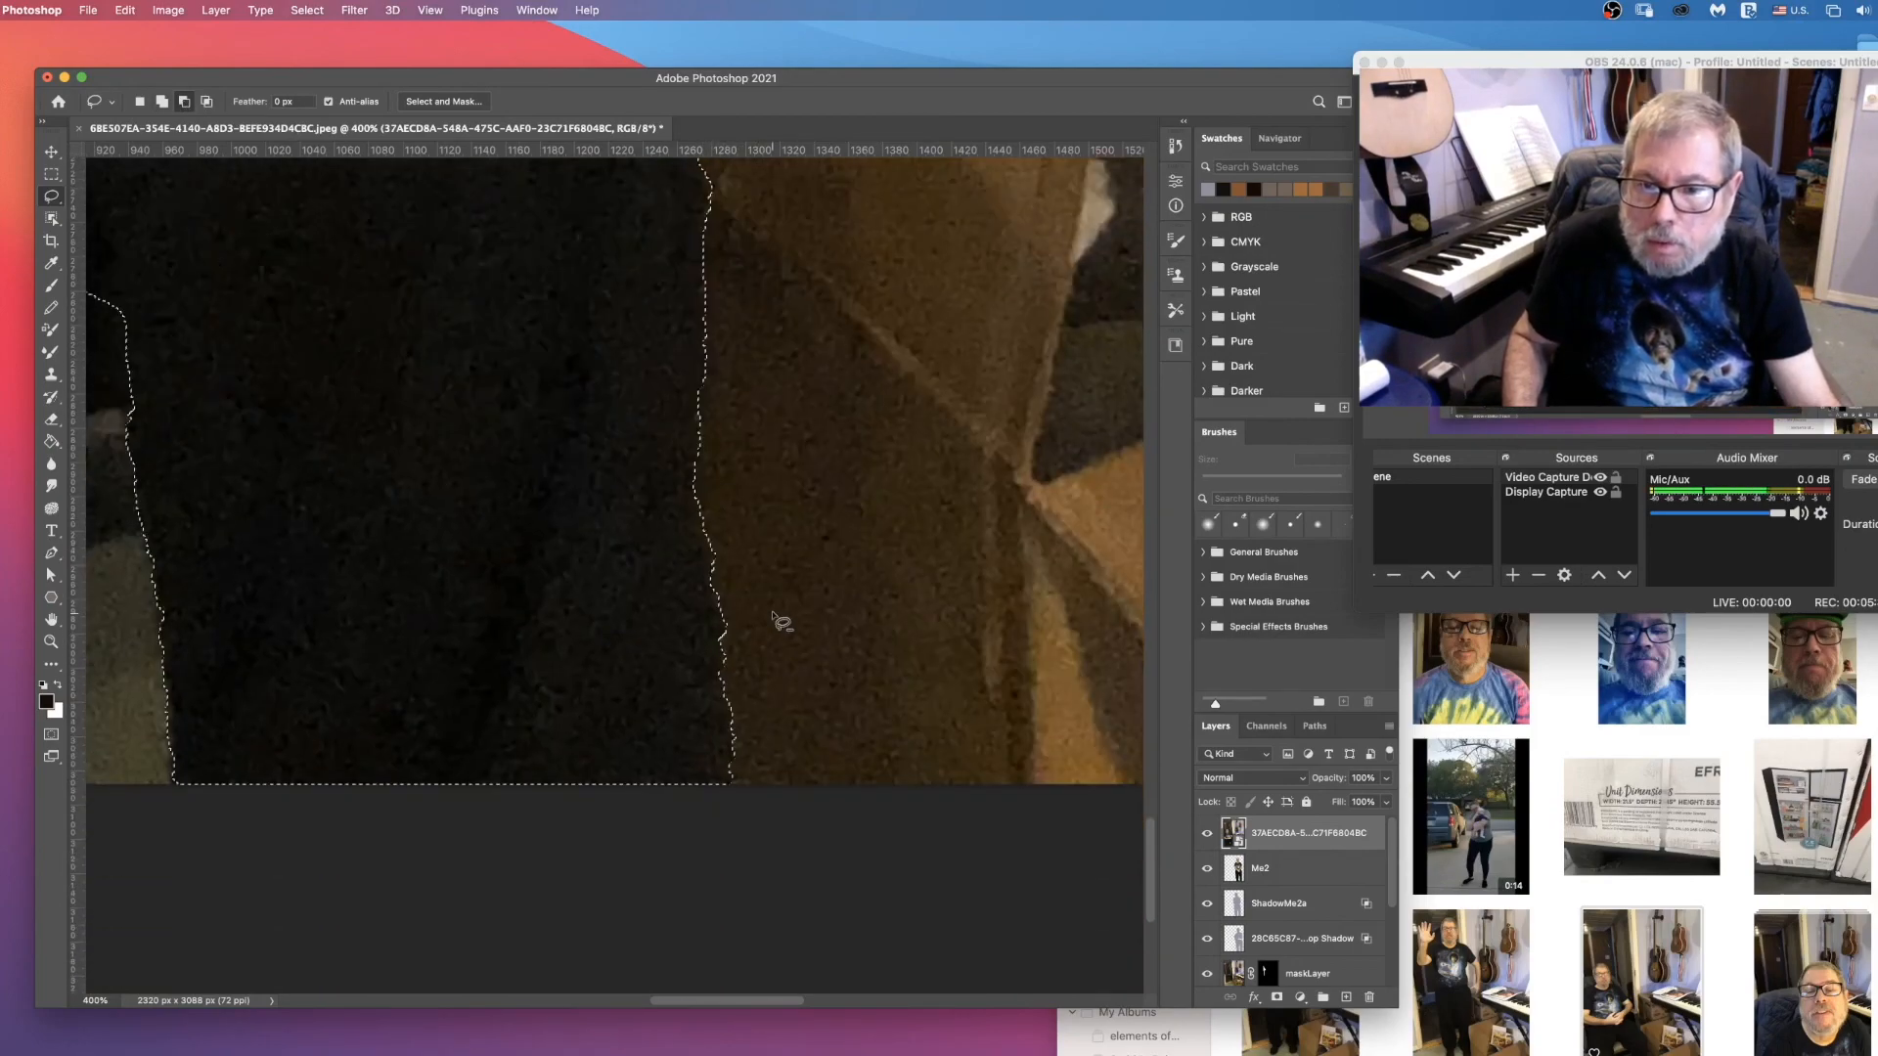
Step: Examine the selection outline around the far side of the chair and along the bottom edge, and view the whole photo
drag(734, 1004, 501, 988)
scroll(502, 853, down, 1)
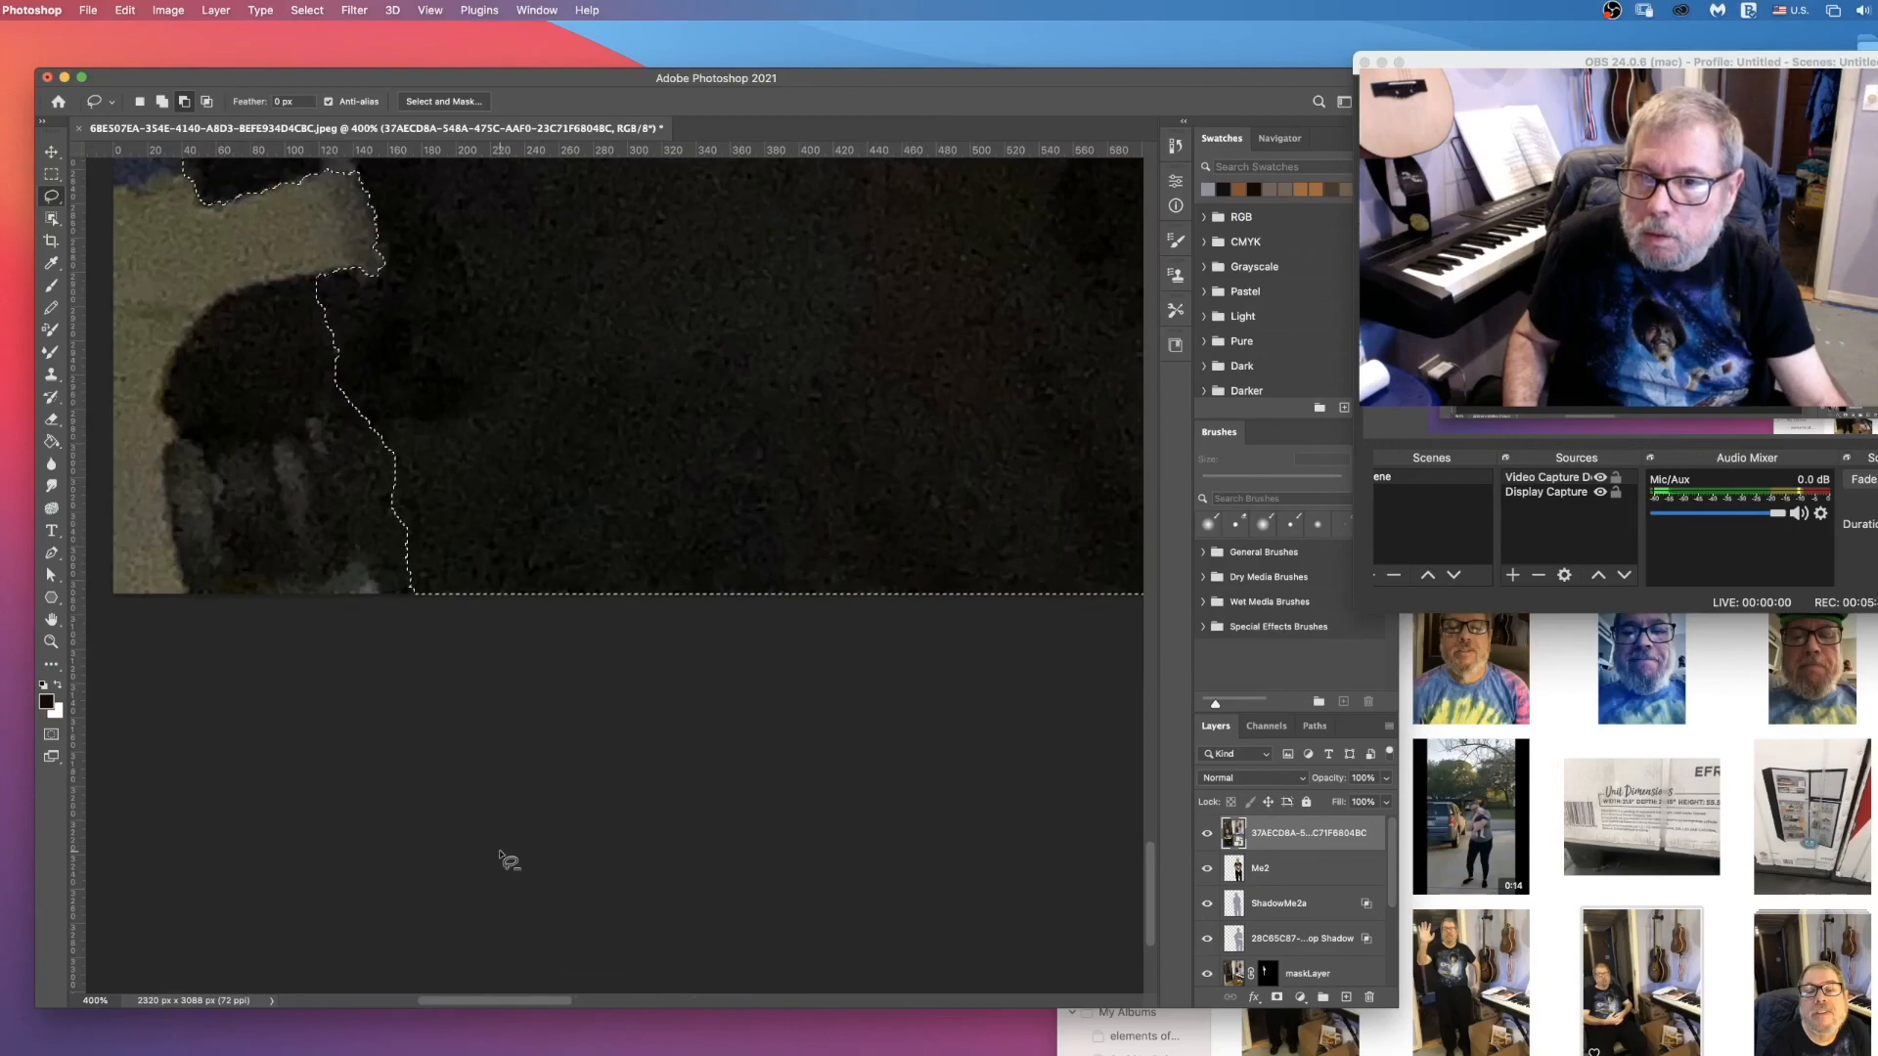
scroll(469, 839, up, 4)
scroll(278, 787, down, 2)
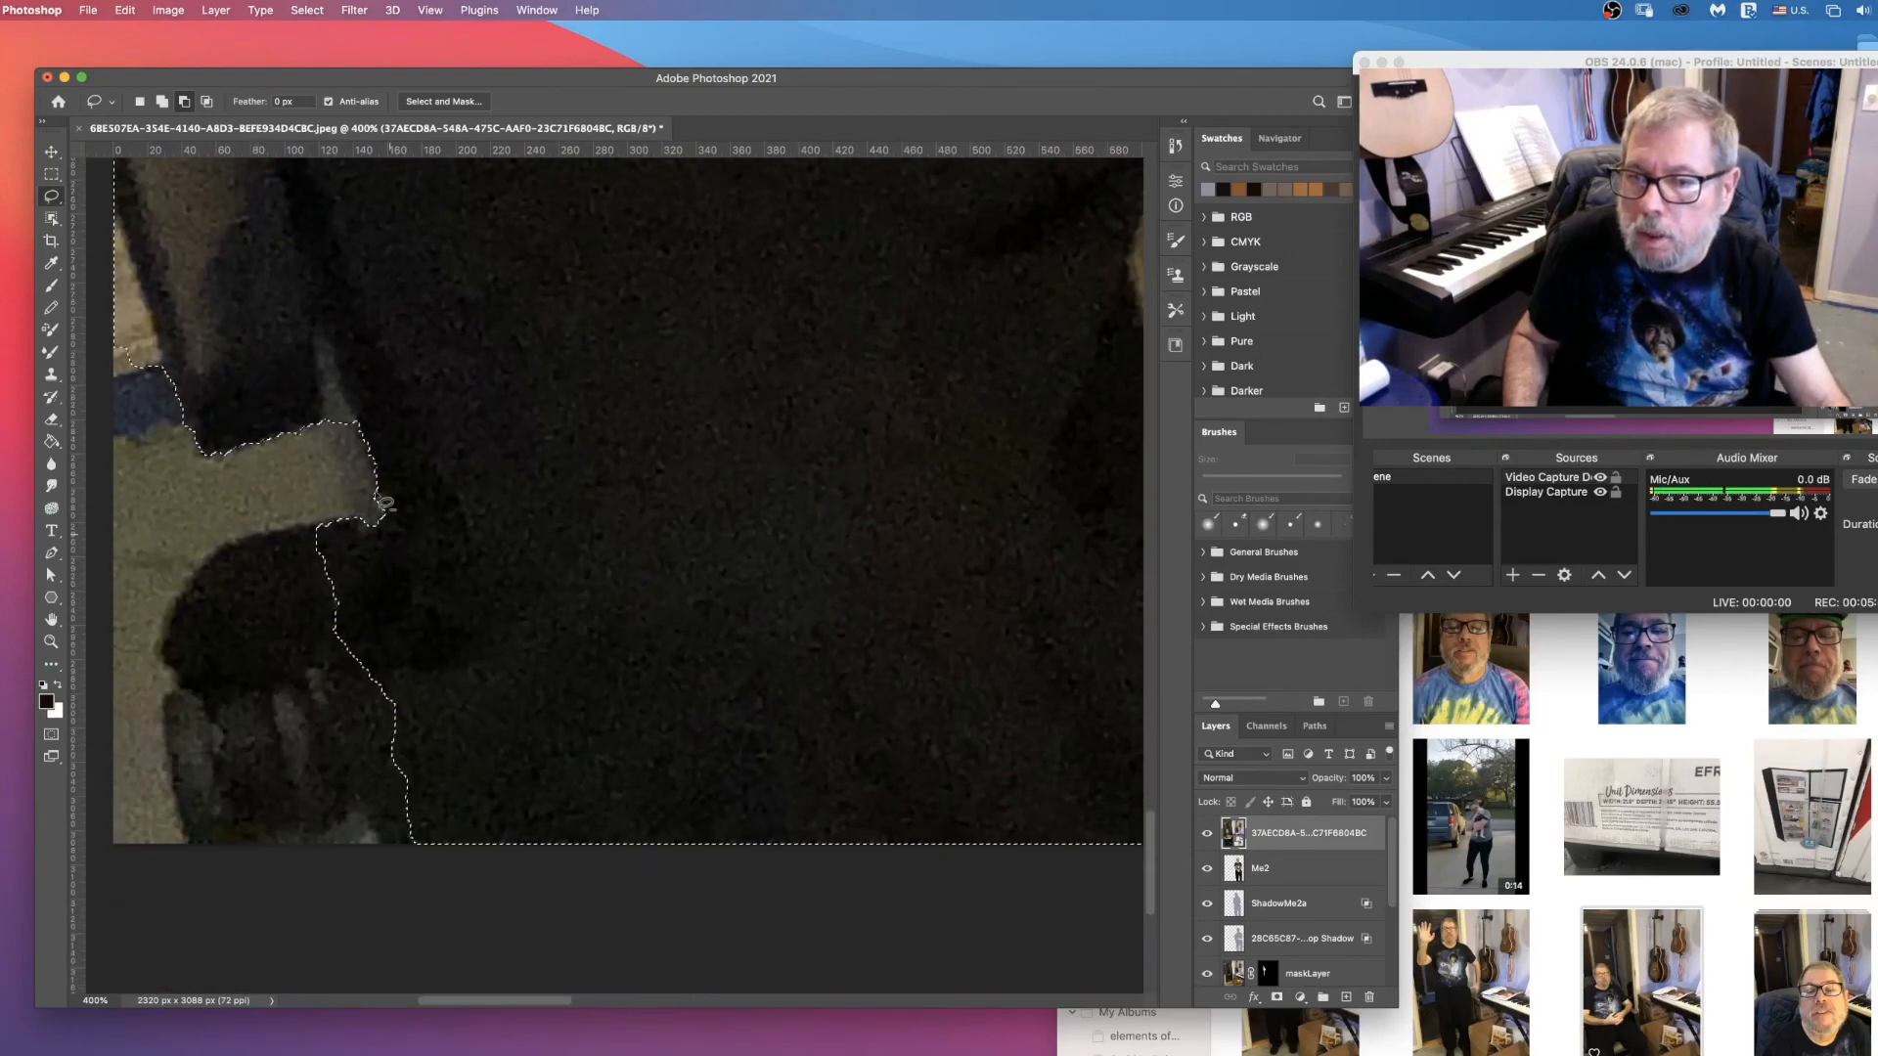
scroll(221, 511, down, 3)
scroll(221, 510, up, 6)
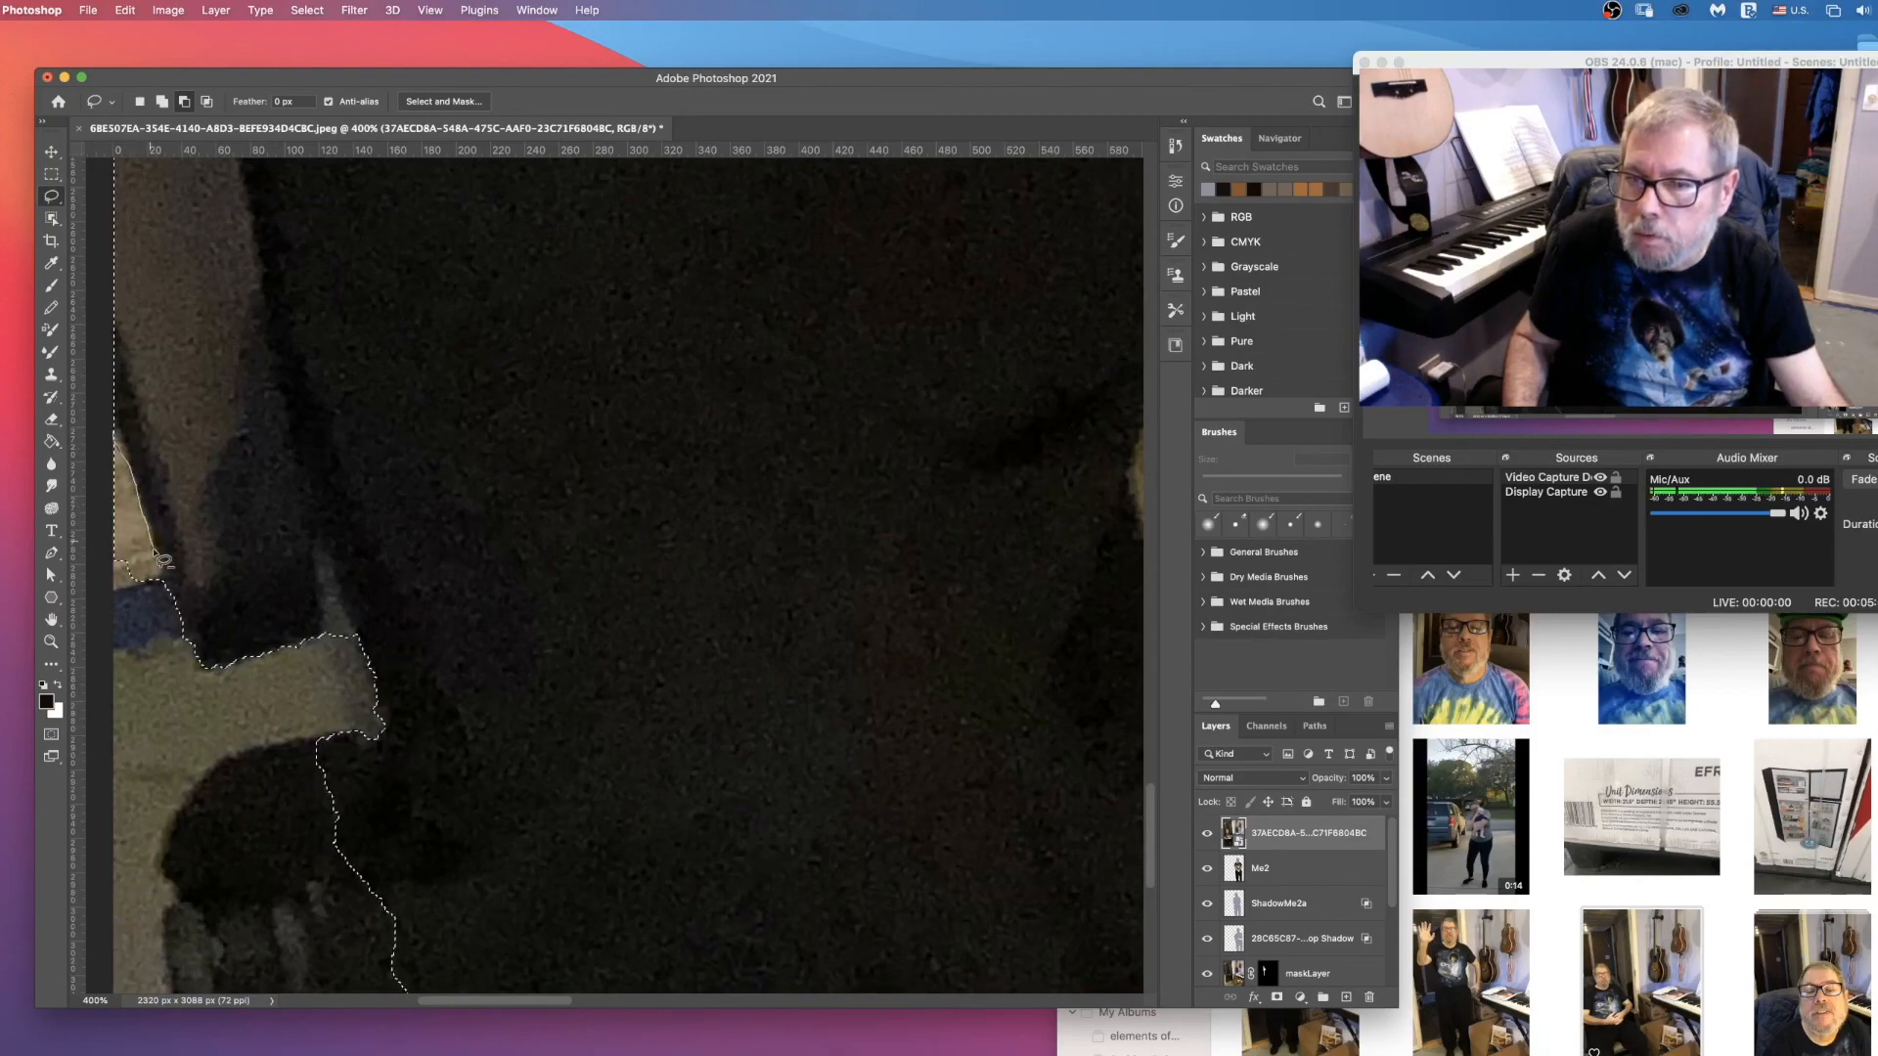
scroll(165, 591, down, 5)
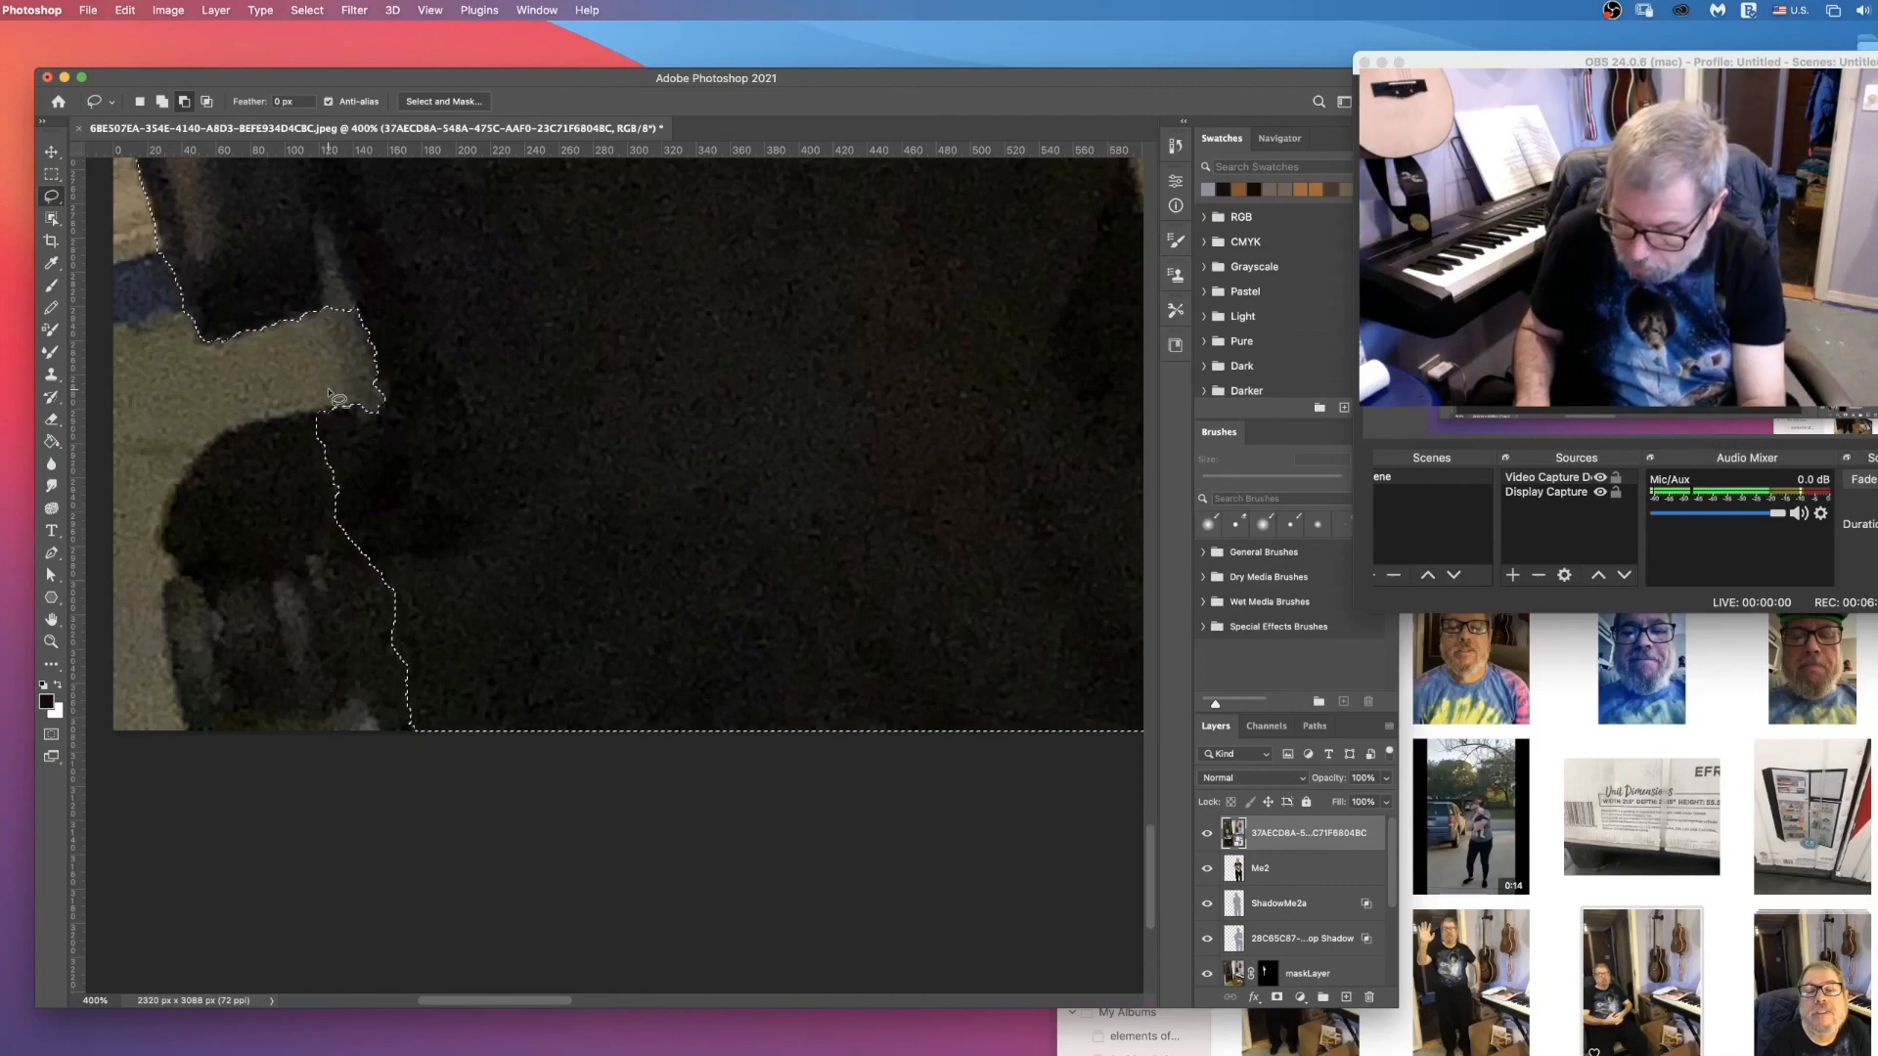
key(super+0)
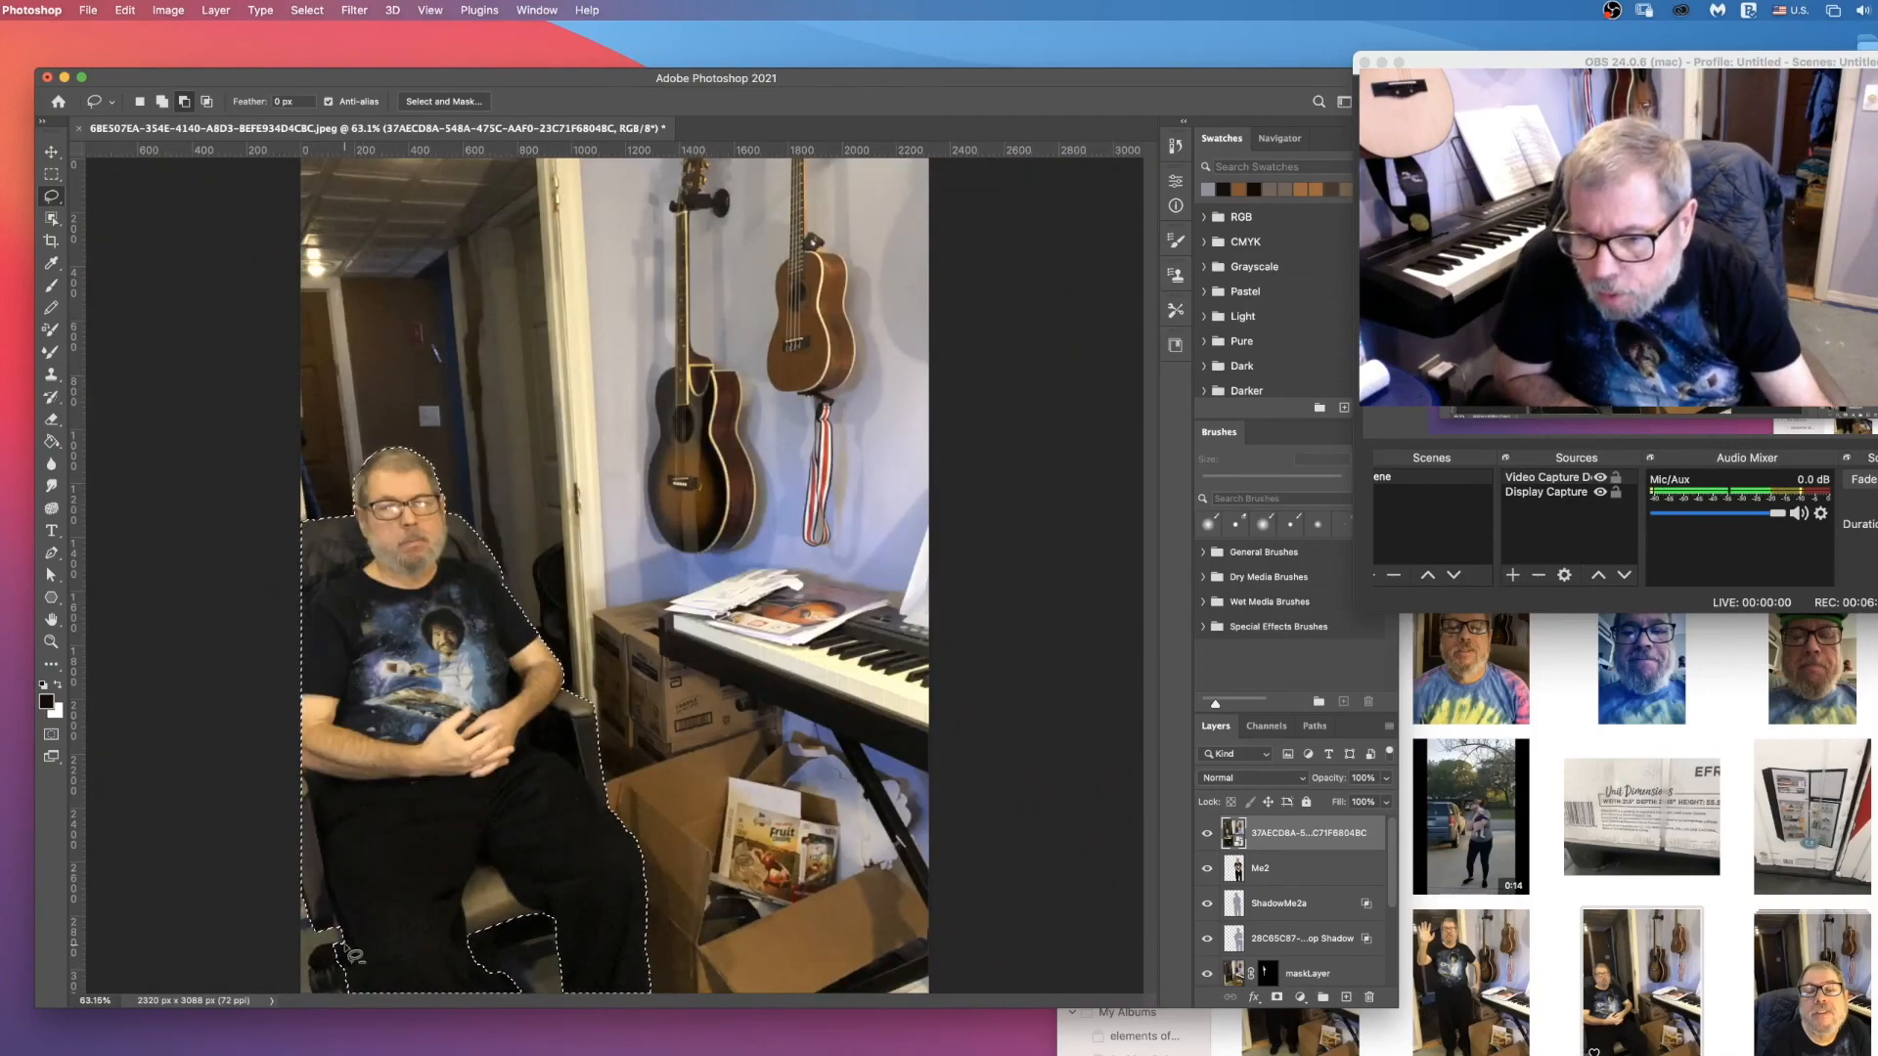
Step: Rasterize the seated photo layer, delete everything outside the man and his chair using the inverted selection, and deselect
click(162, 102)
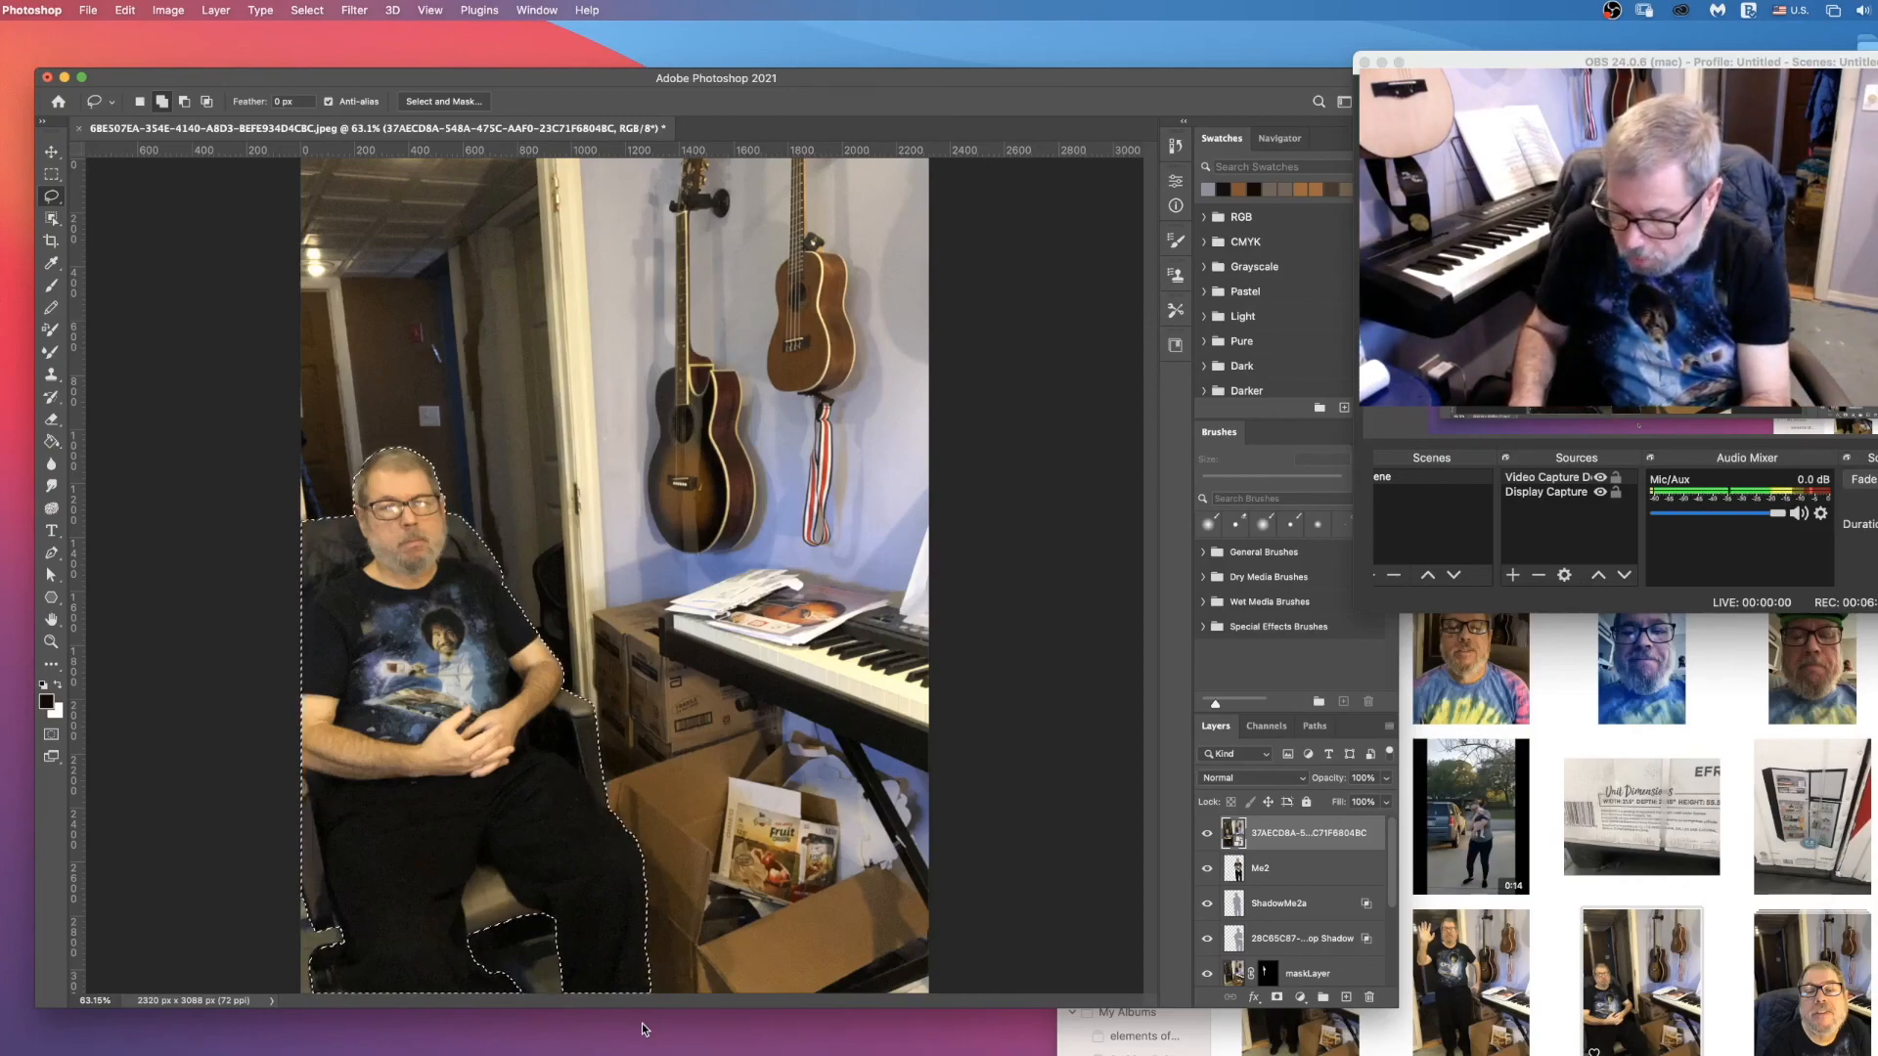
key(super+shift+i)
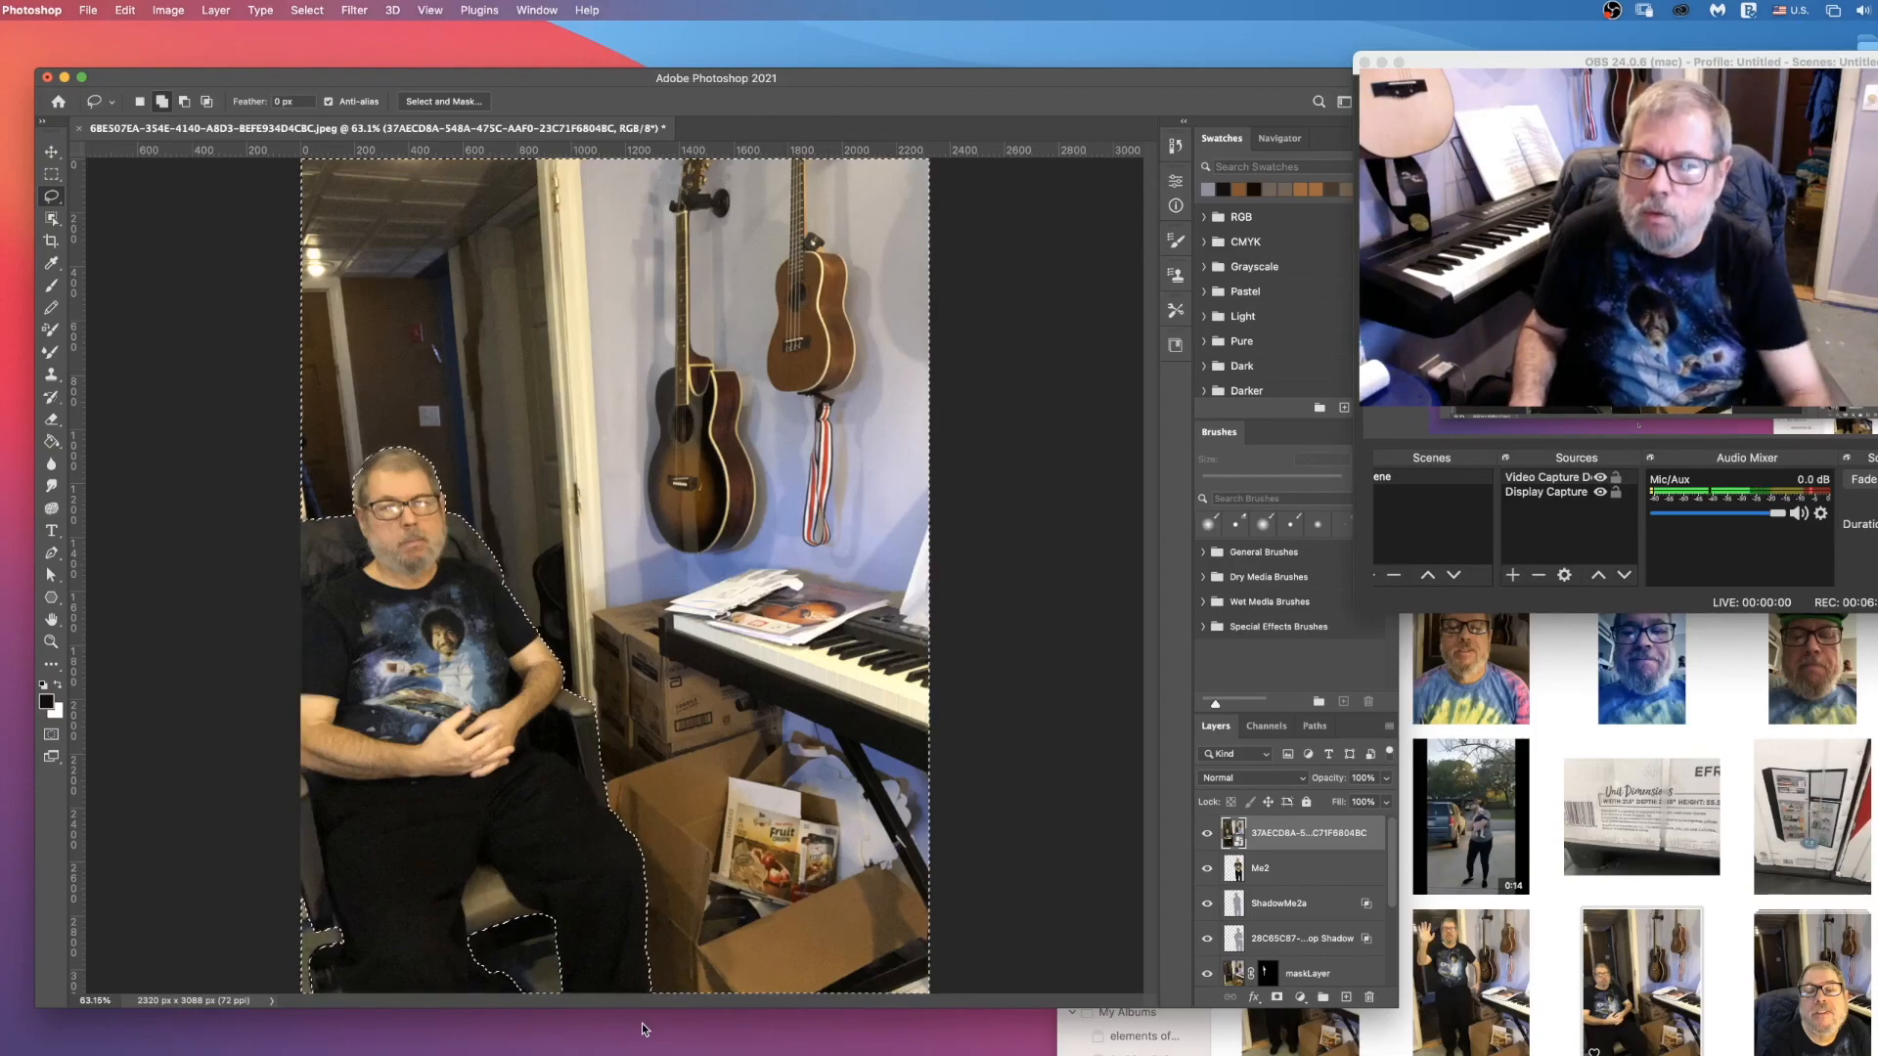
right_click(1319, 845)
click(1369, 656)
key(Delete)
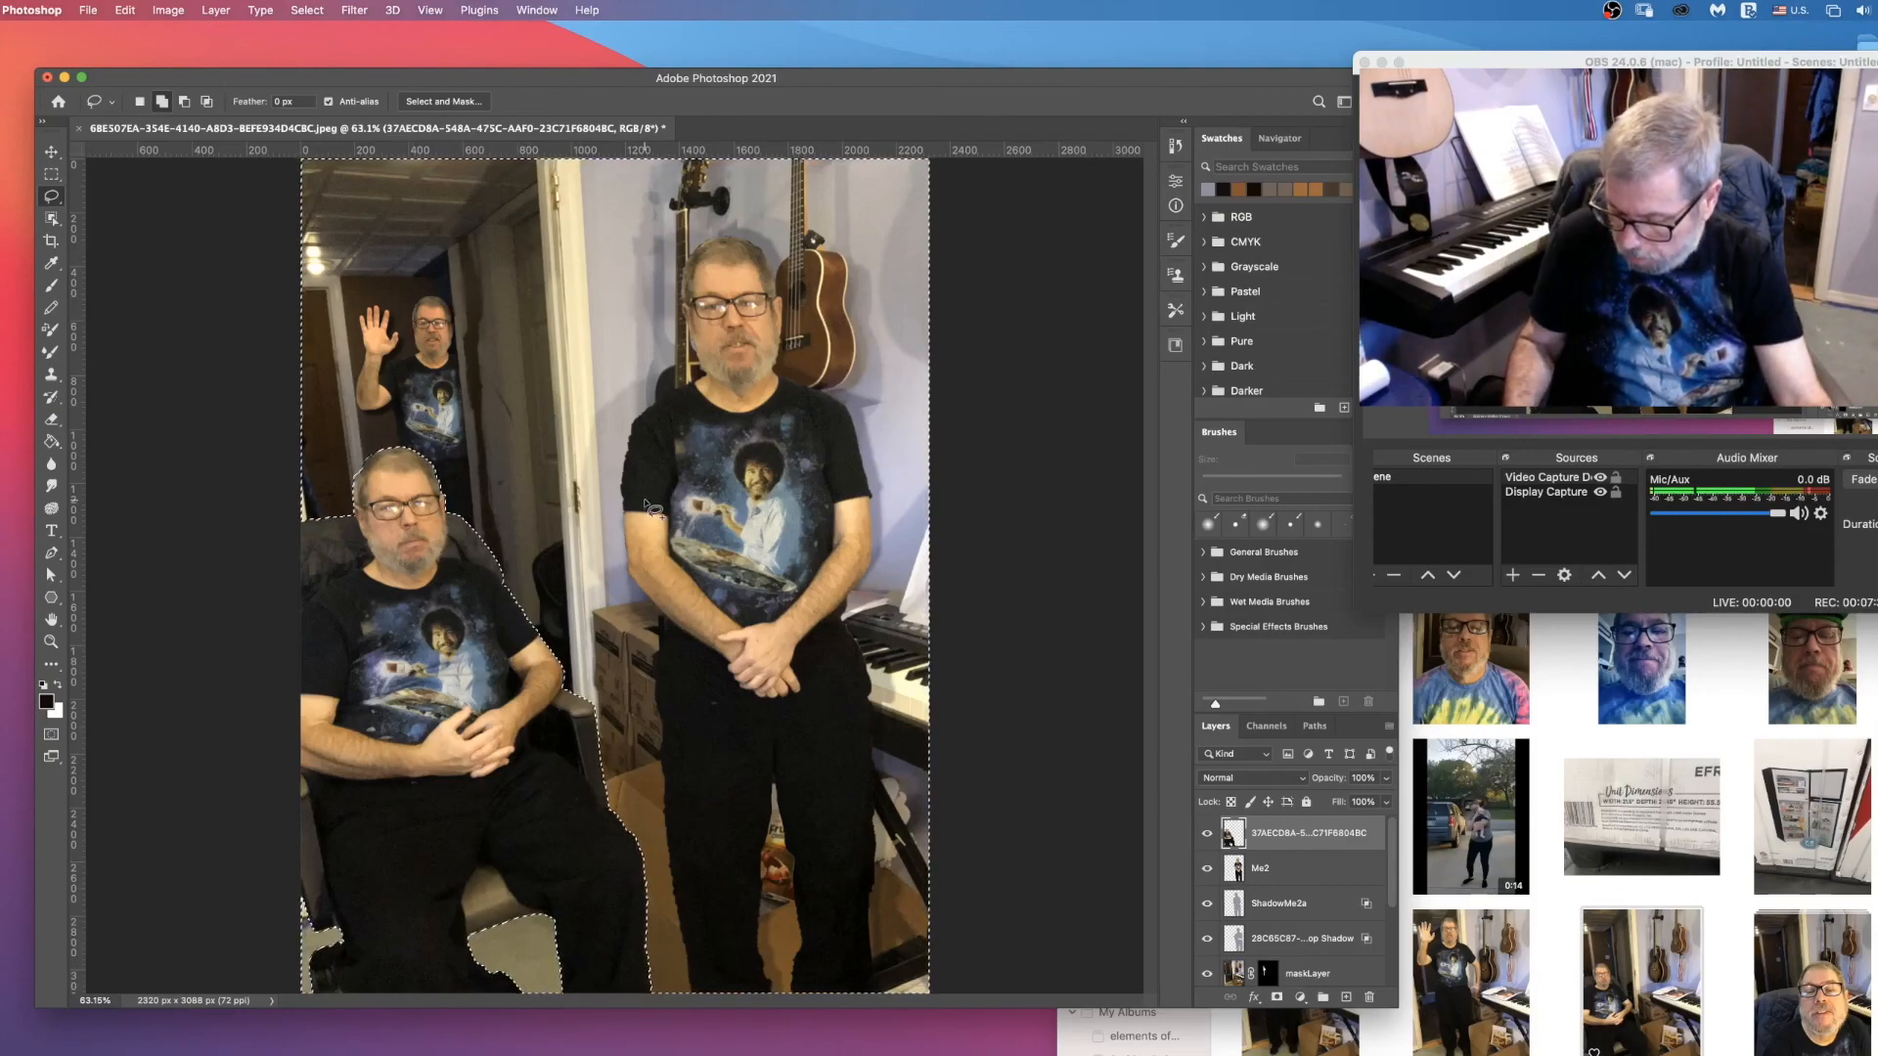
key(super+d)
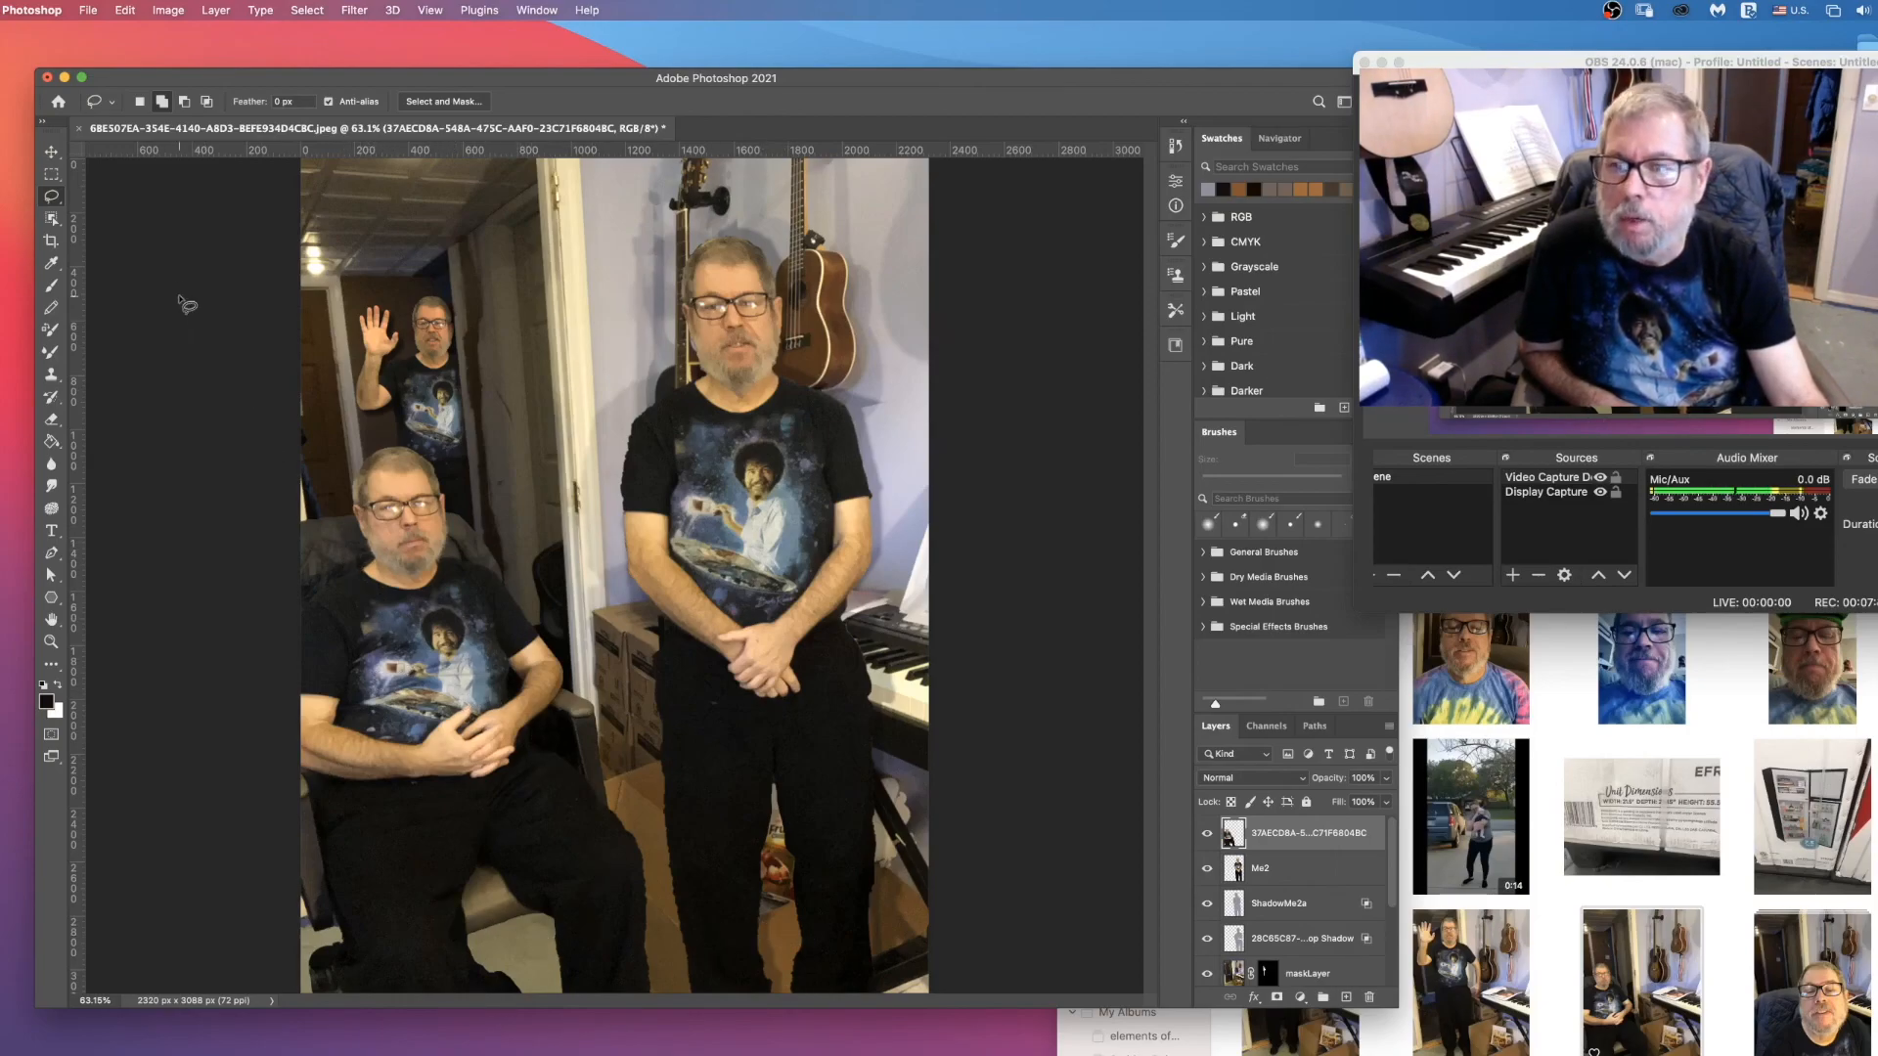
Step: Rename the seated man's cut-out layer as Me3
click(51, 153)
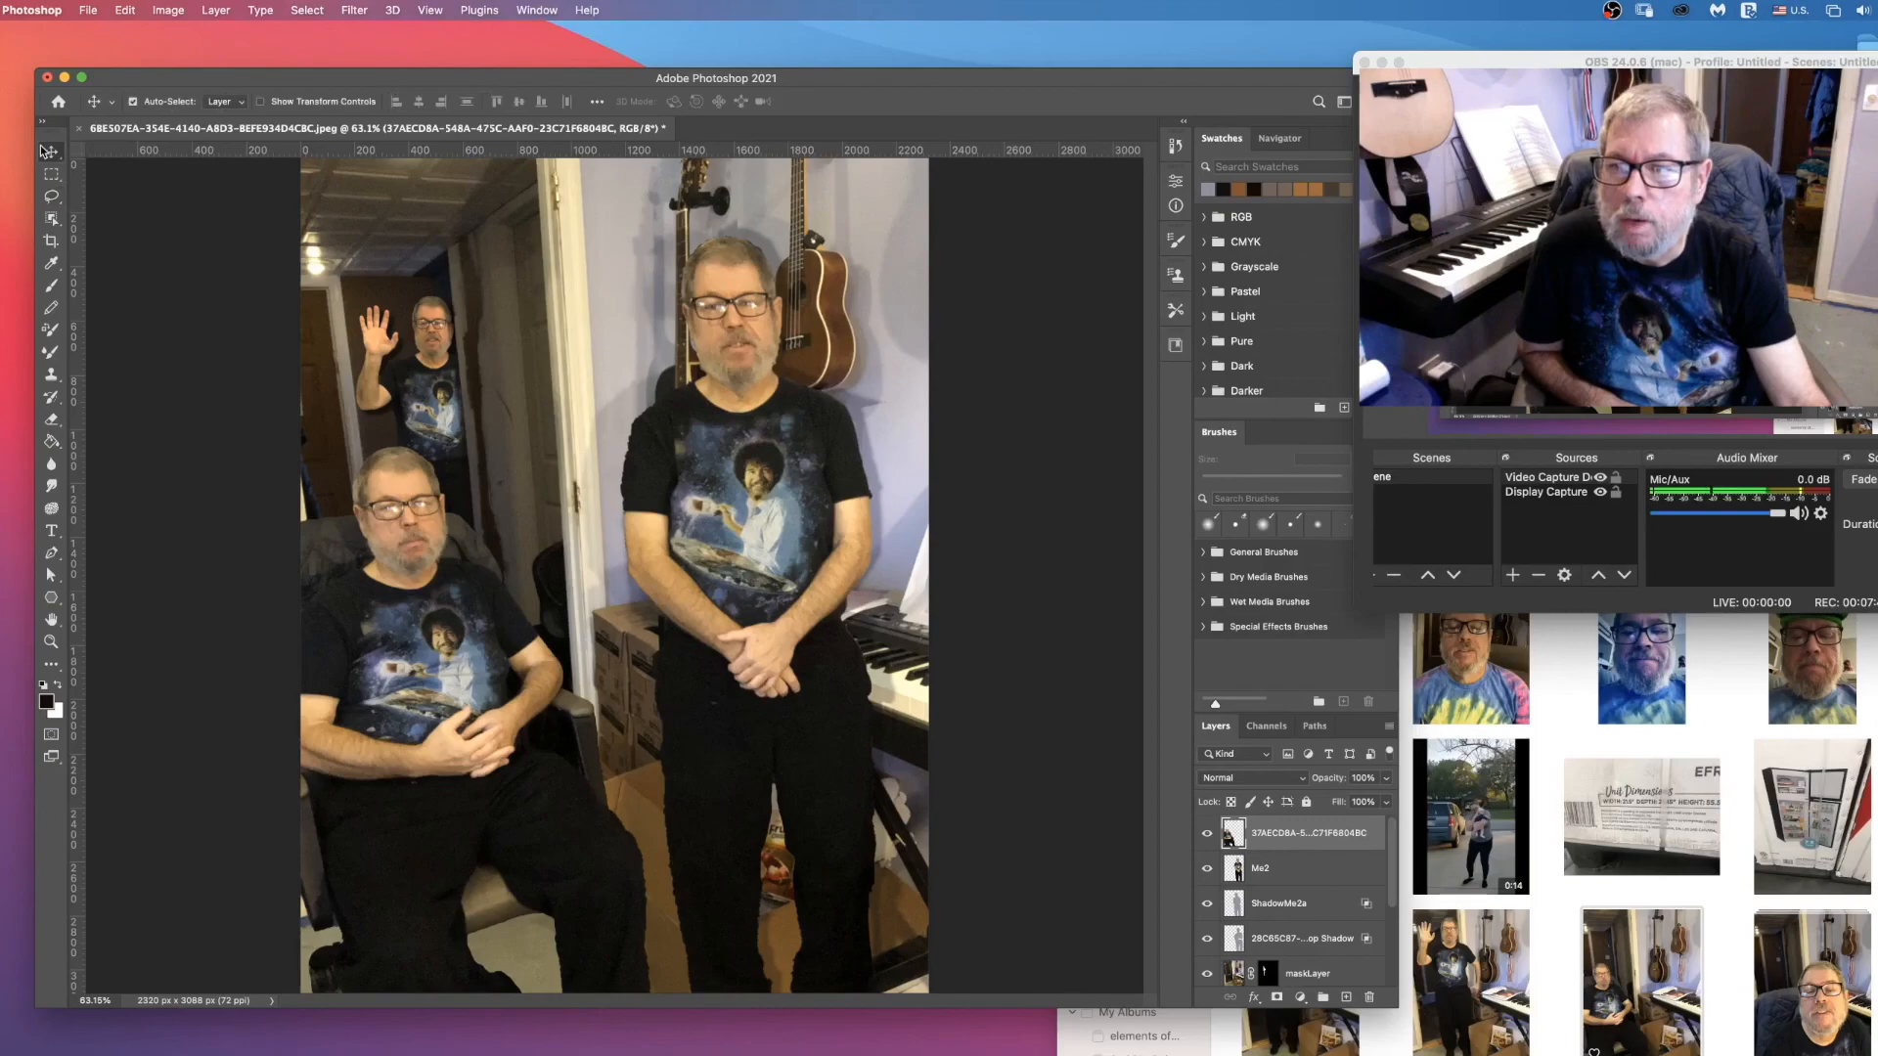
double_click(1294, 847)
text(Me3)
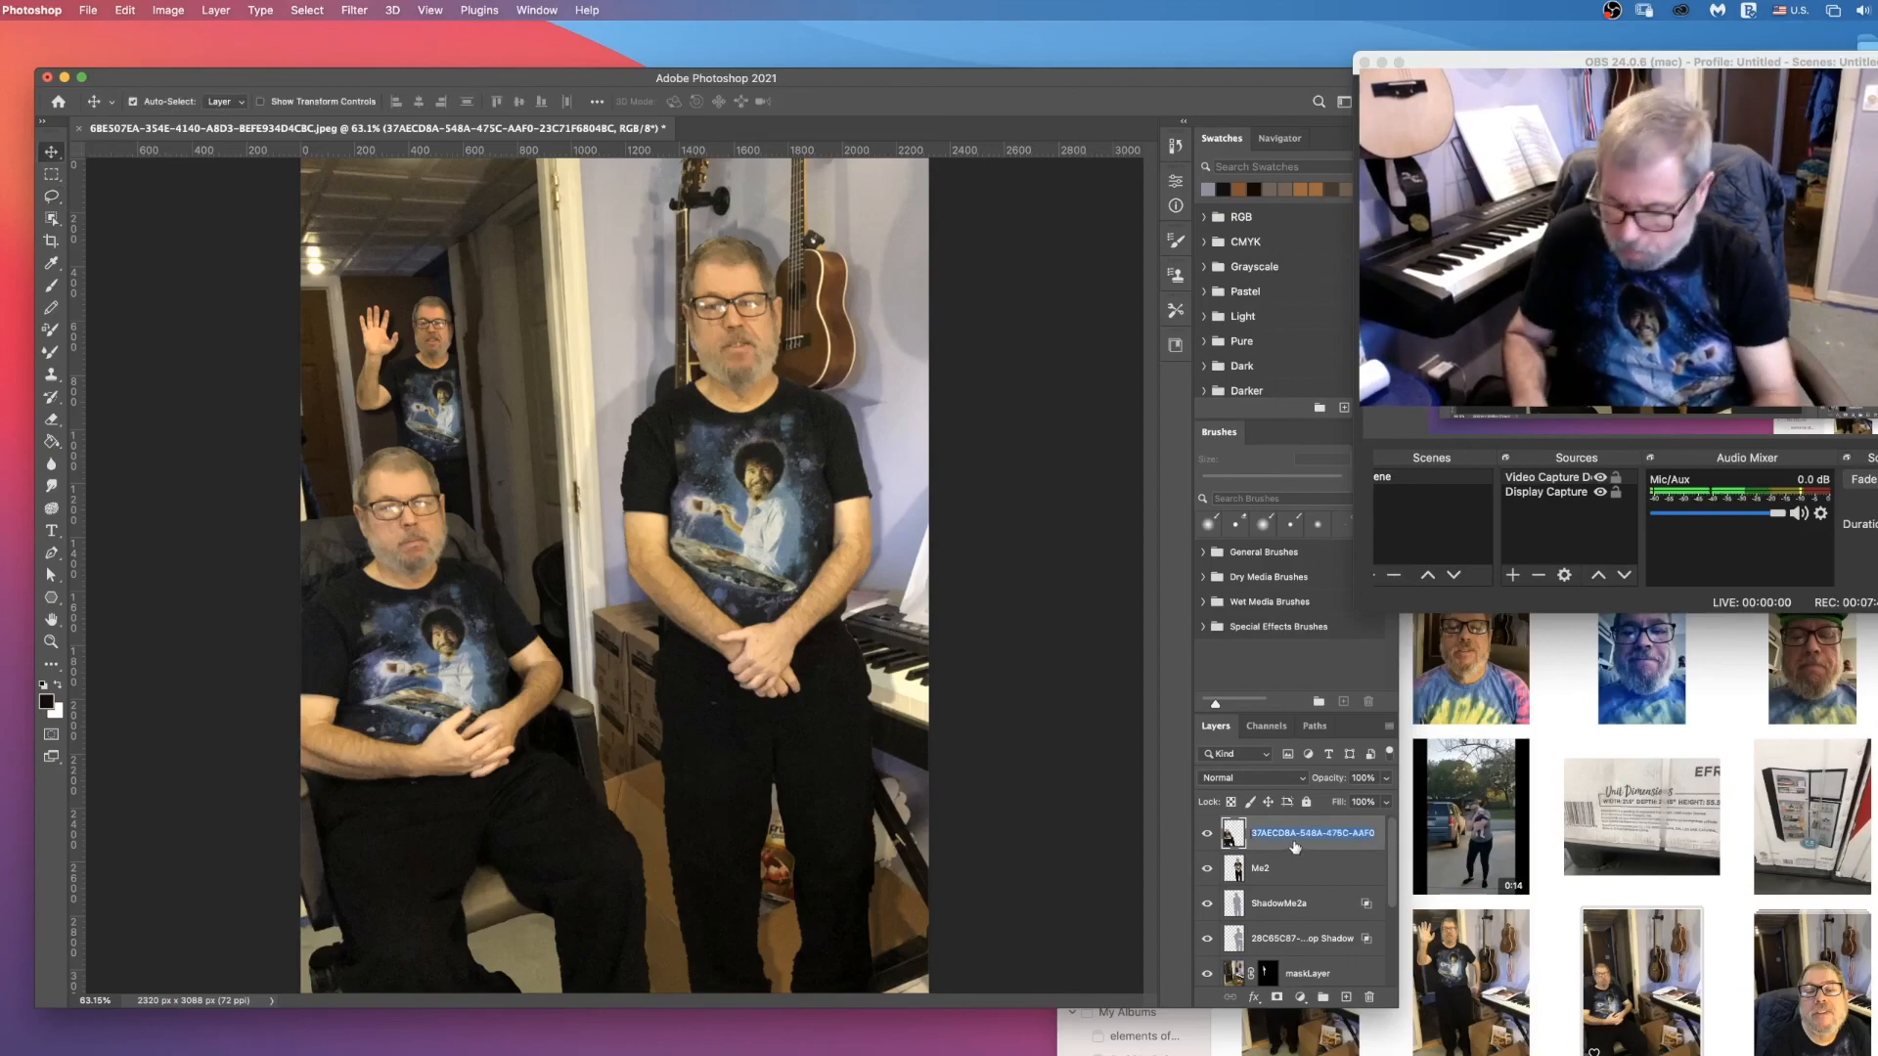
key(Return)
Step: Move the seated man to the lower edge of the picture and scale him up to 159.75% in the foreground corner
drag(420, 653, 422, 951)
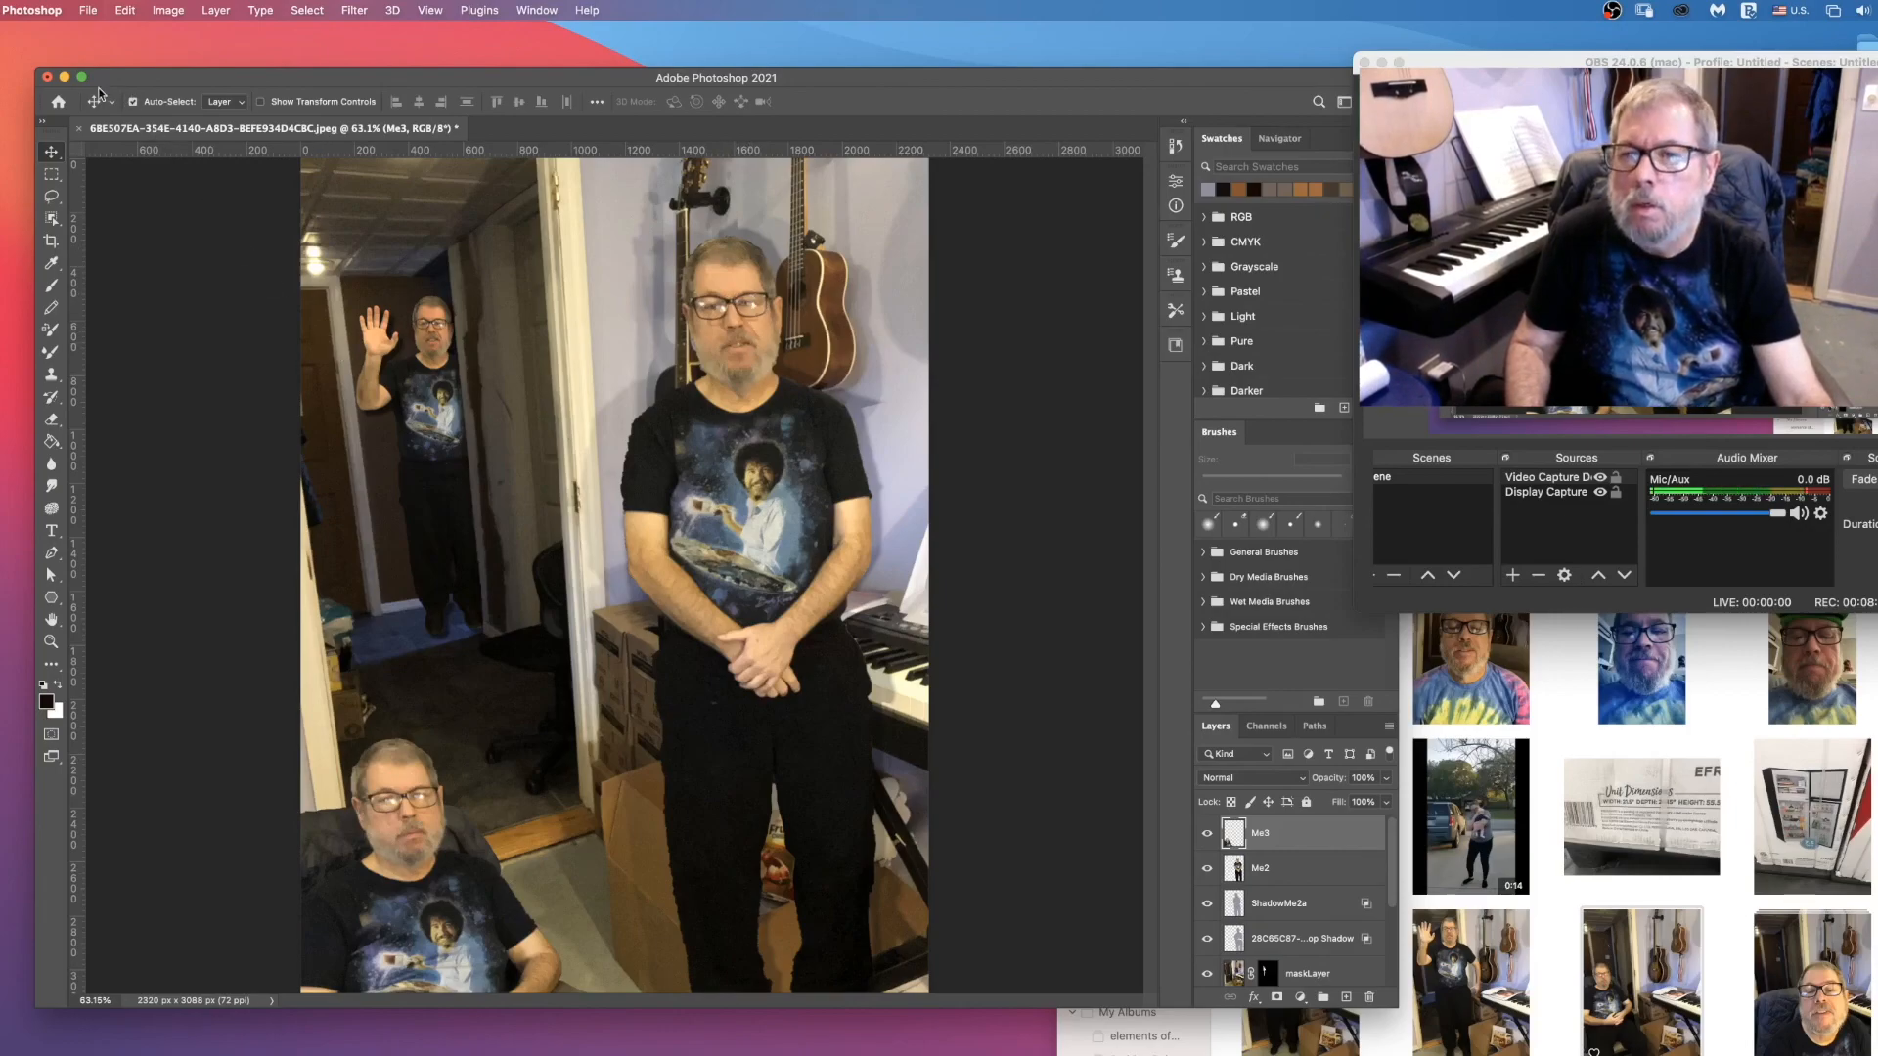
click(125, 10)
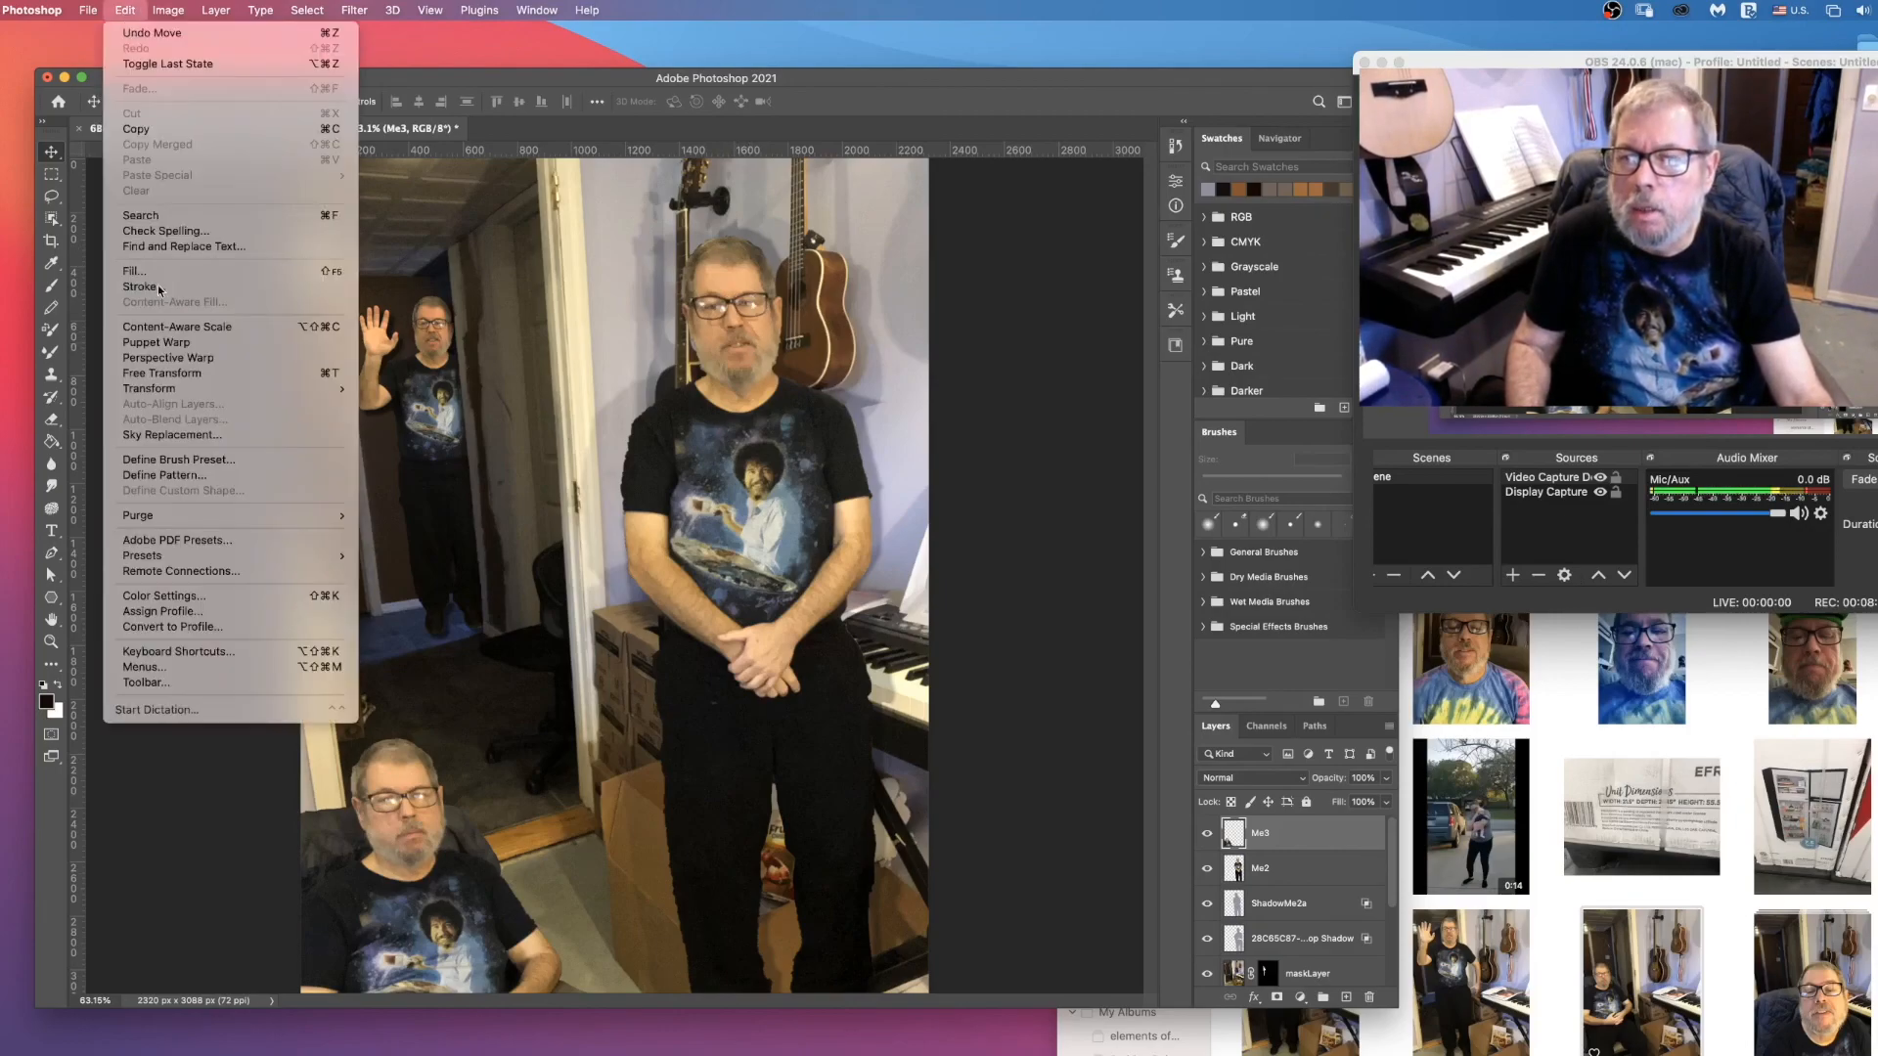
mouse_move(201, 389)
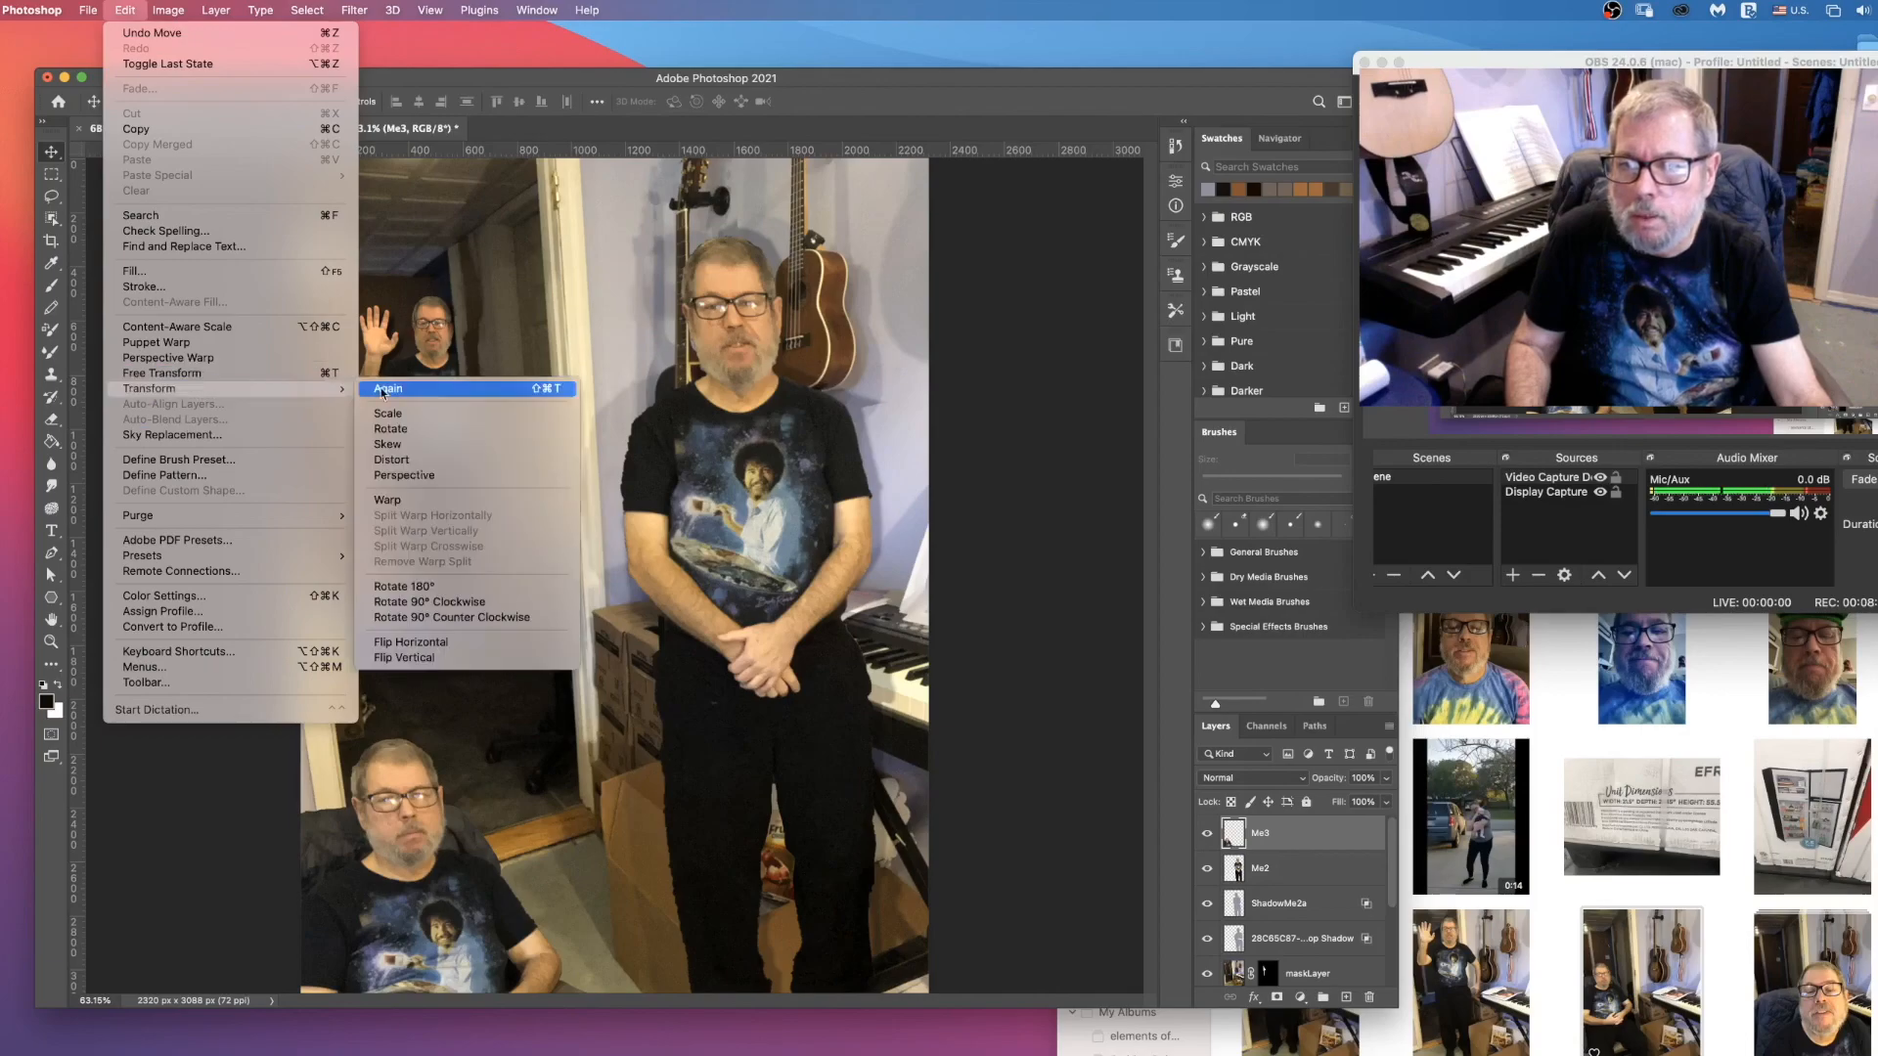
click(411, 415)
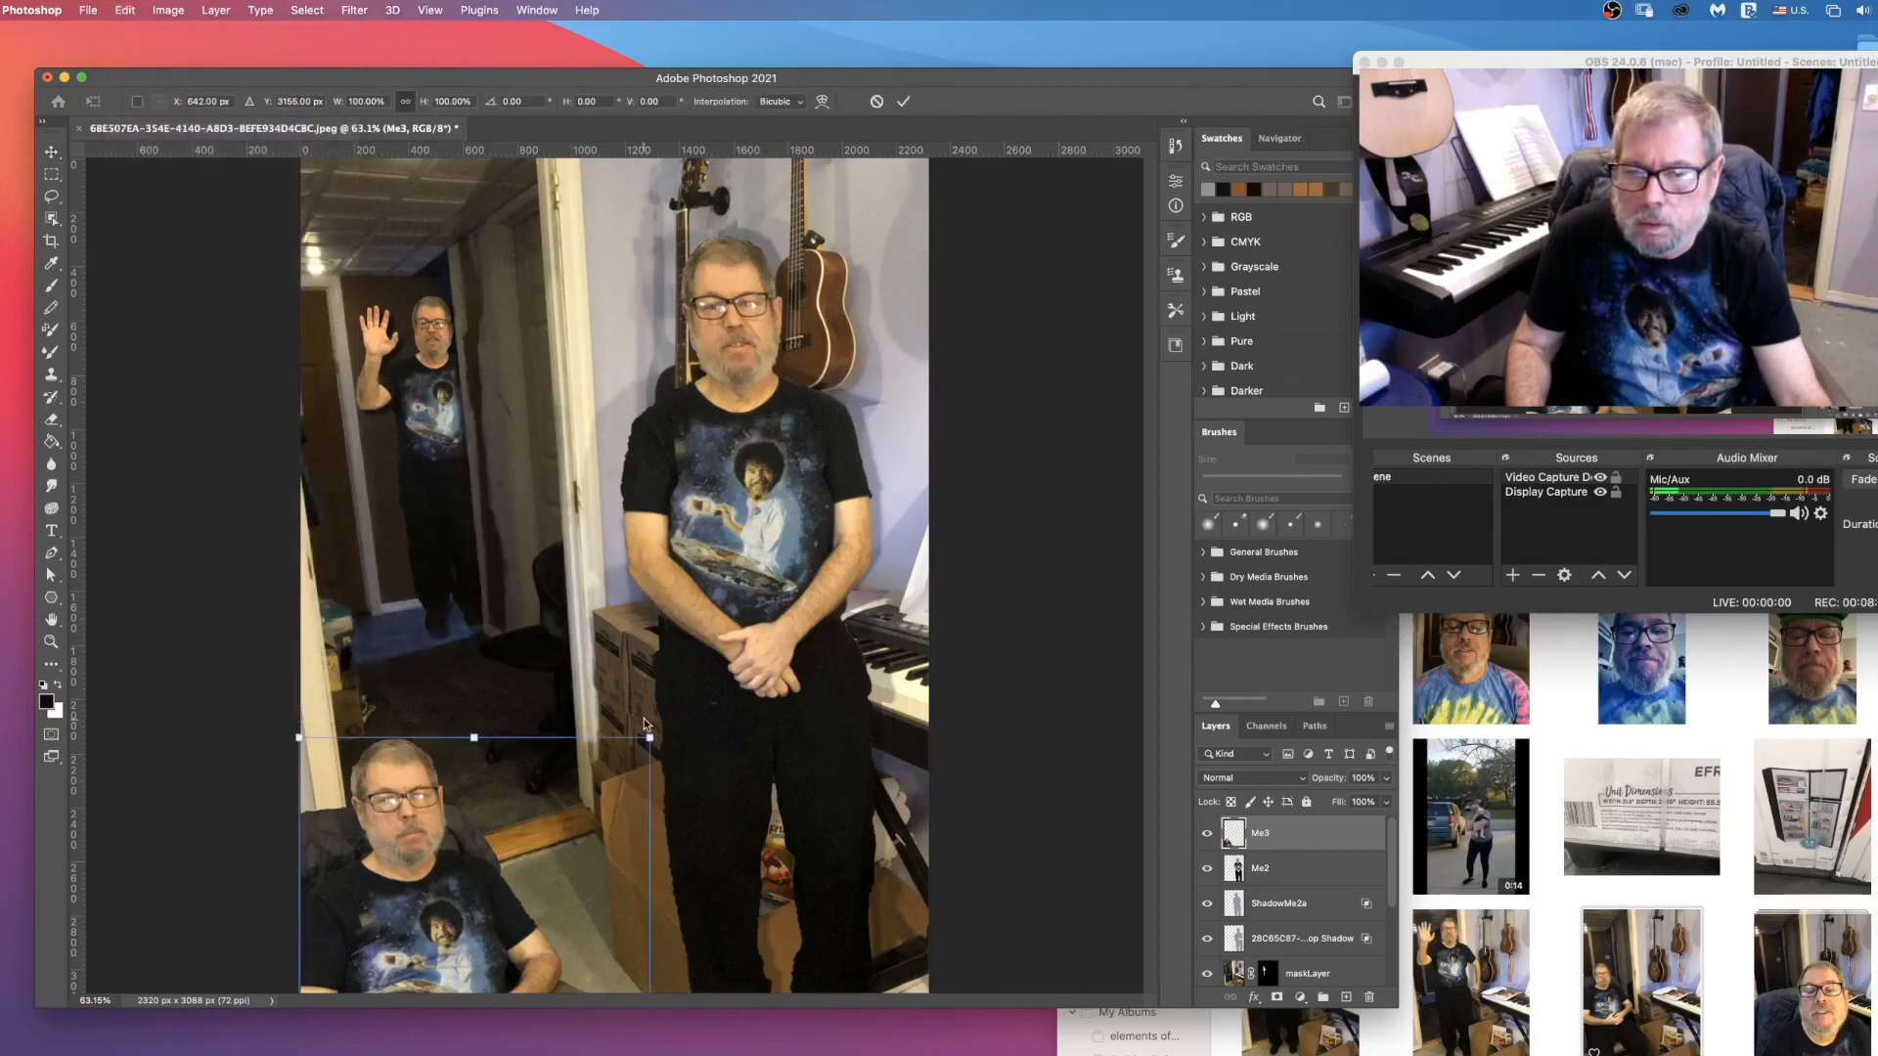
drag(650, 741, 995, 494)
drag(519, 740, 541, 800)
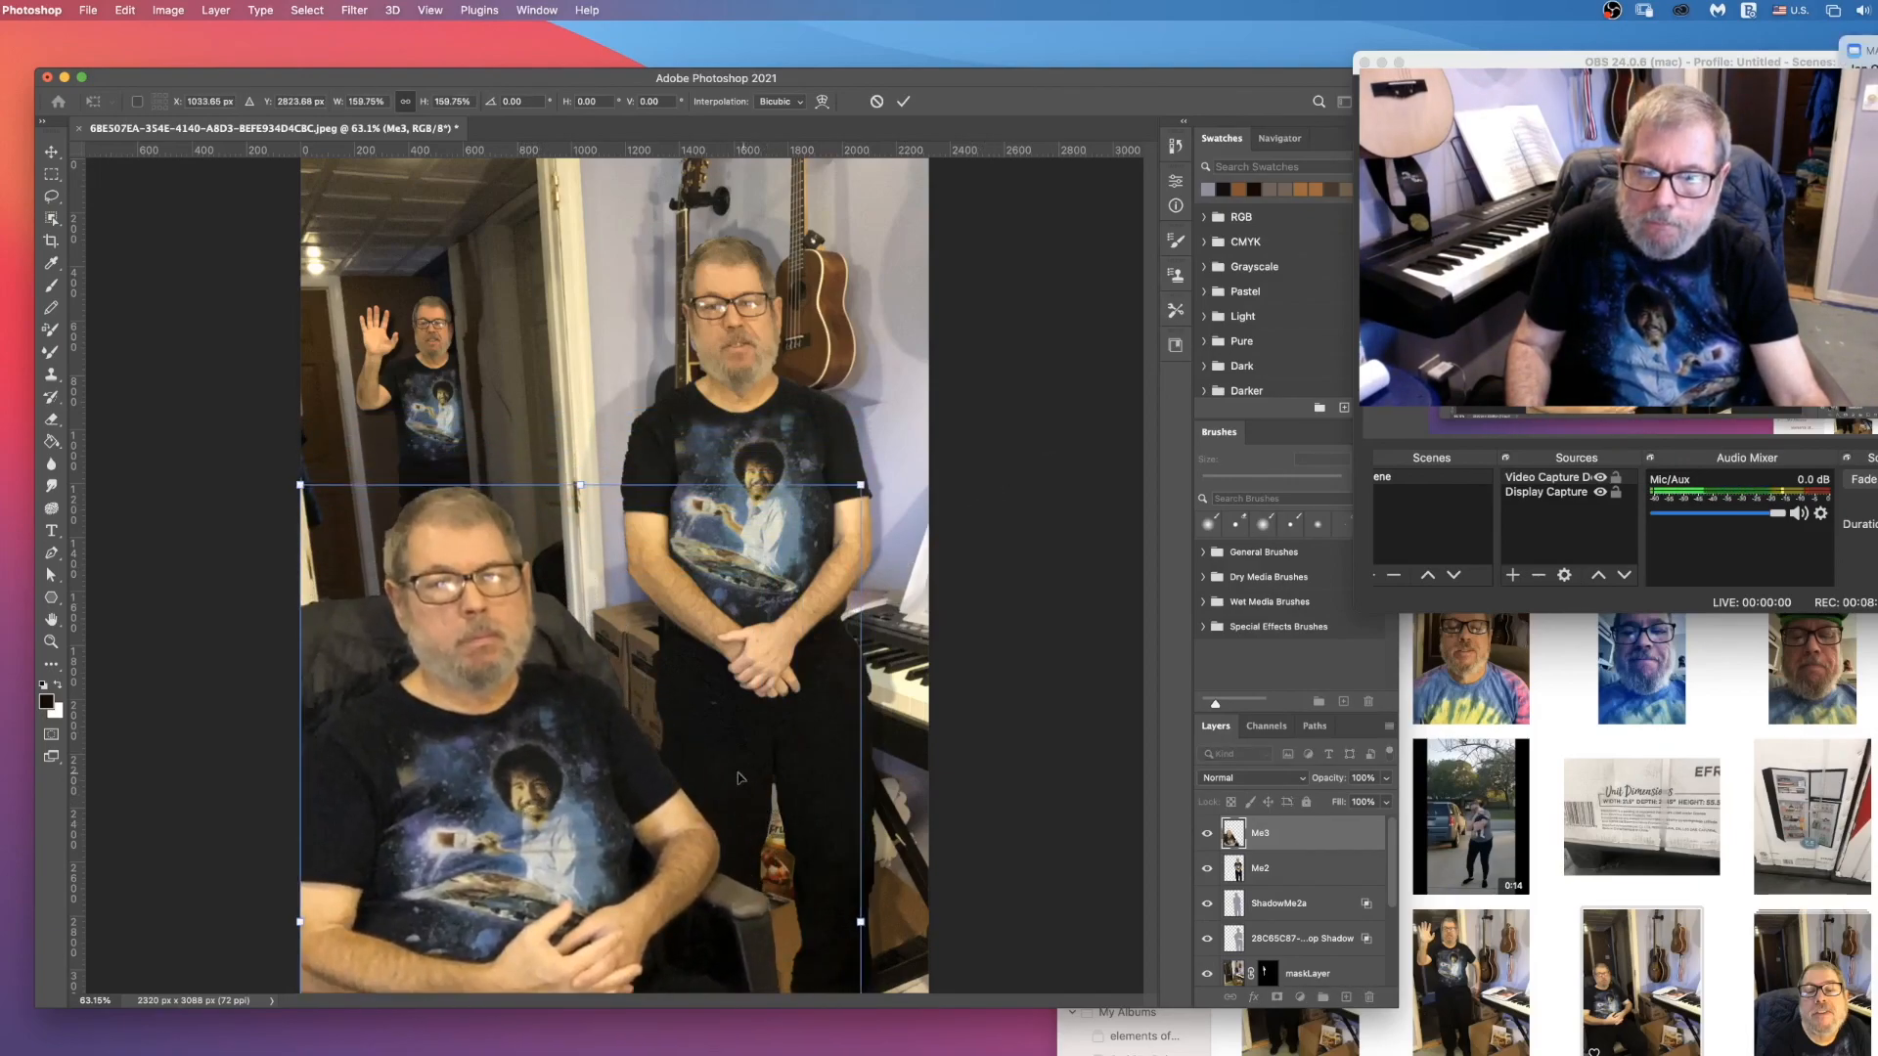
click(903, 101)
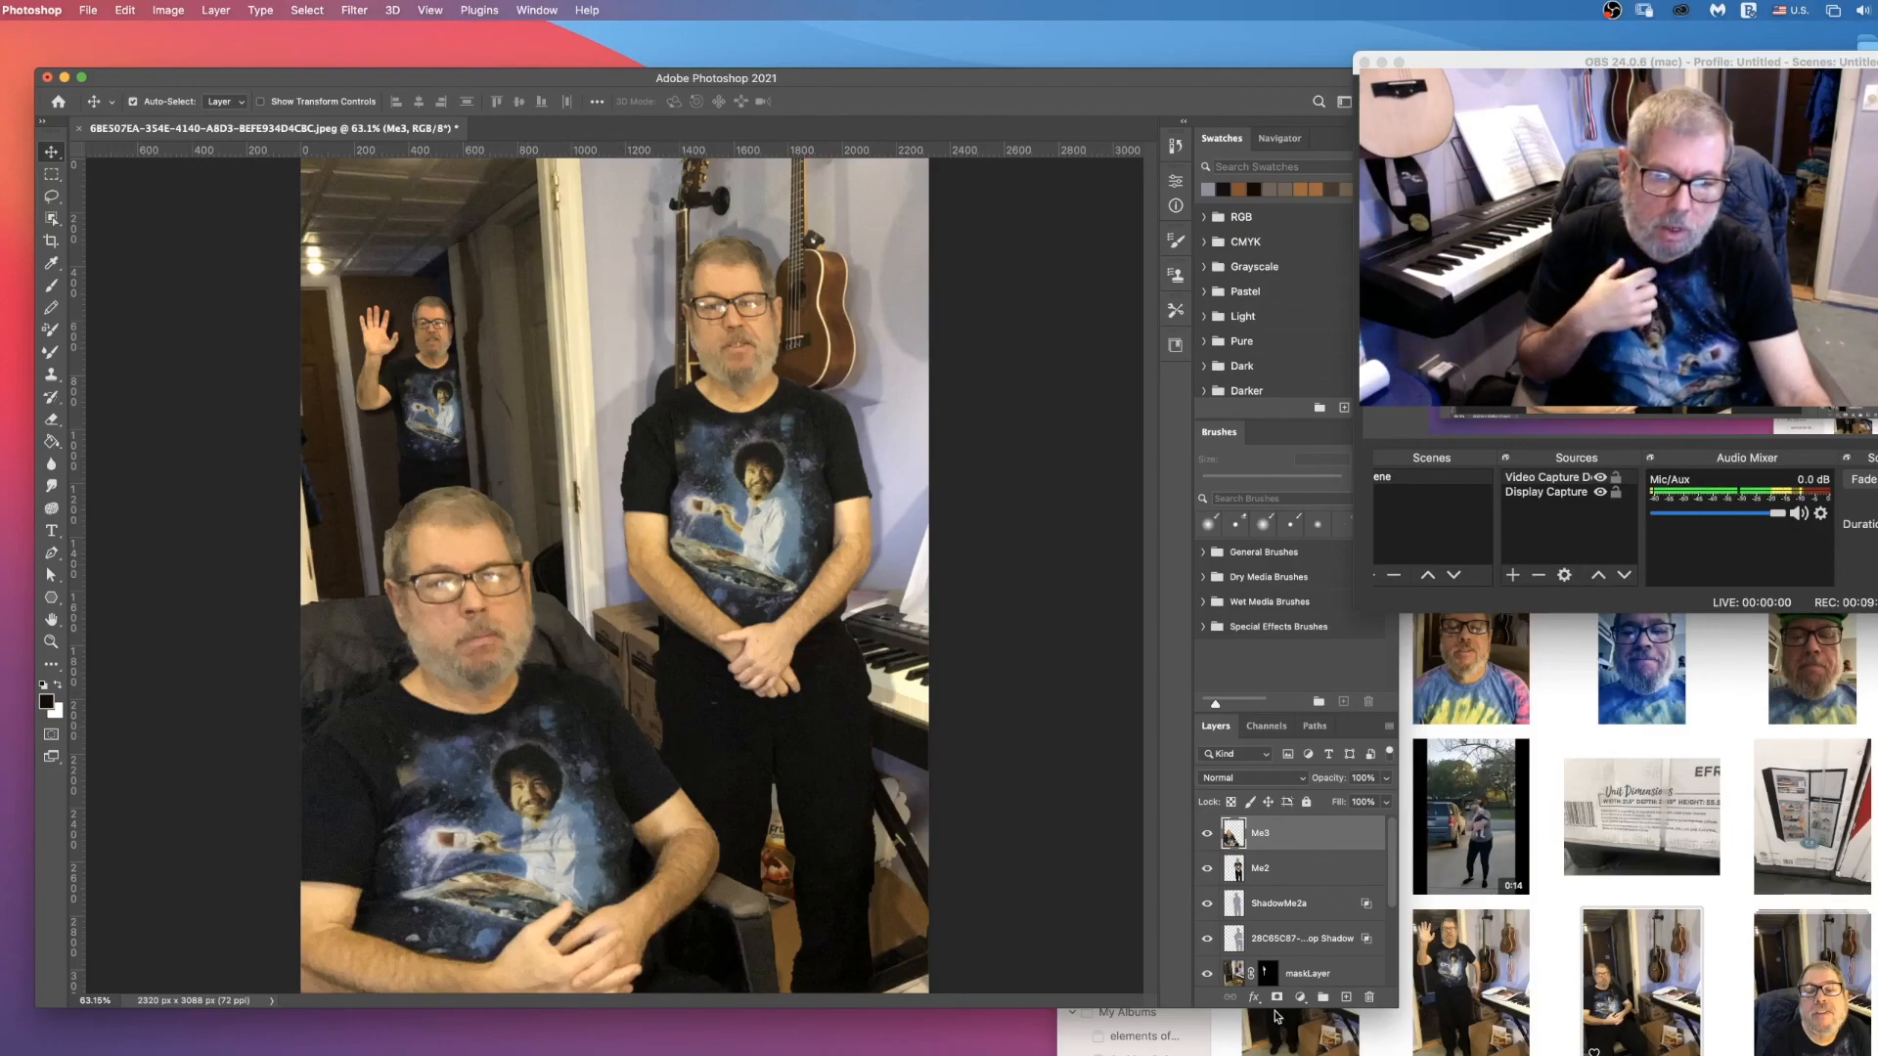
Step: Apply a Drop Shadow effect to the Me3 layer with the existing shadow settings
click(1253, 998)
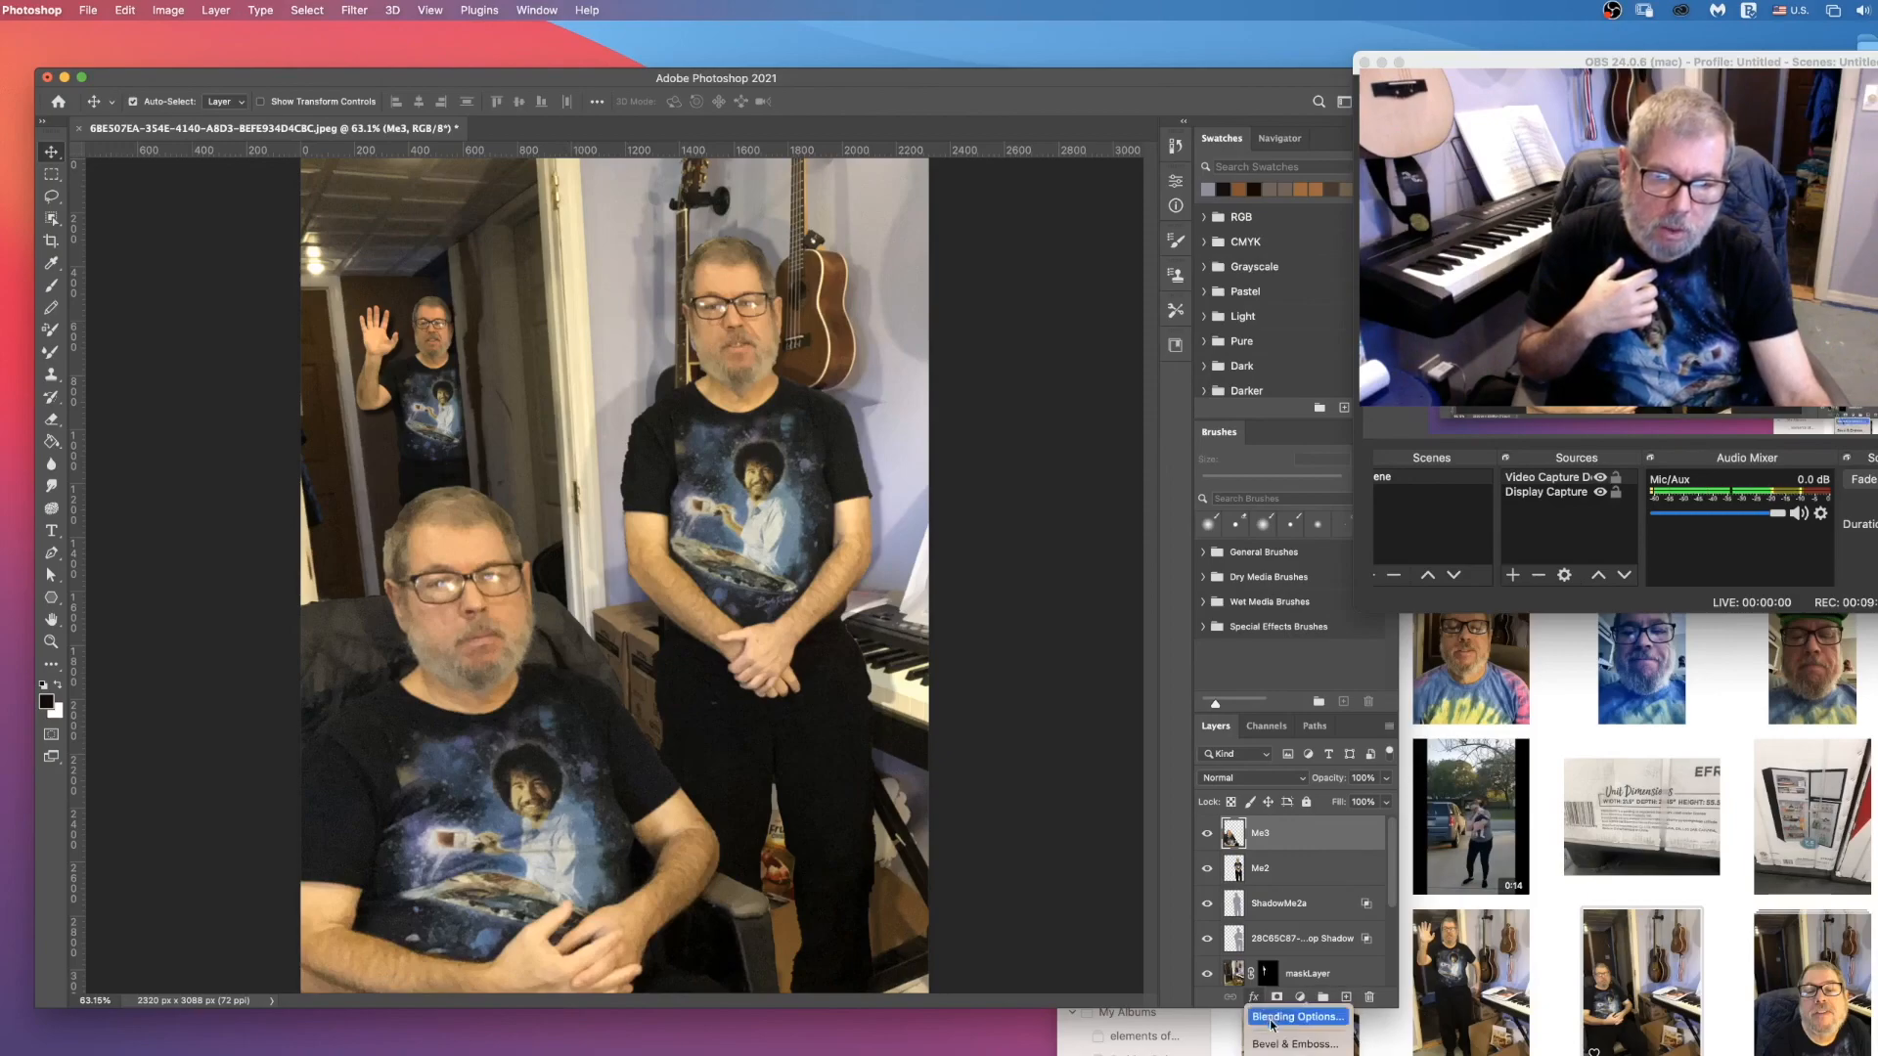
click(1284, 1055)
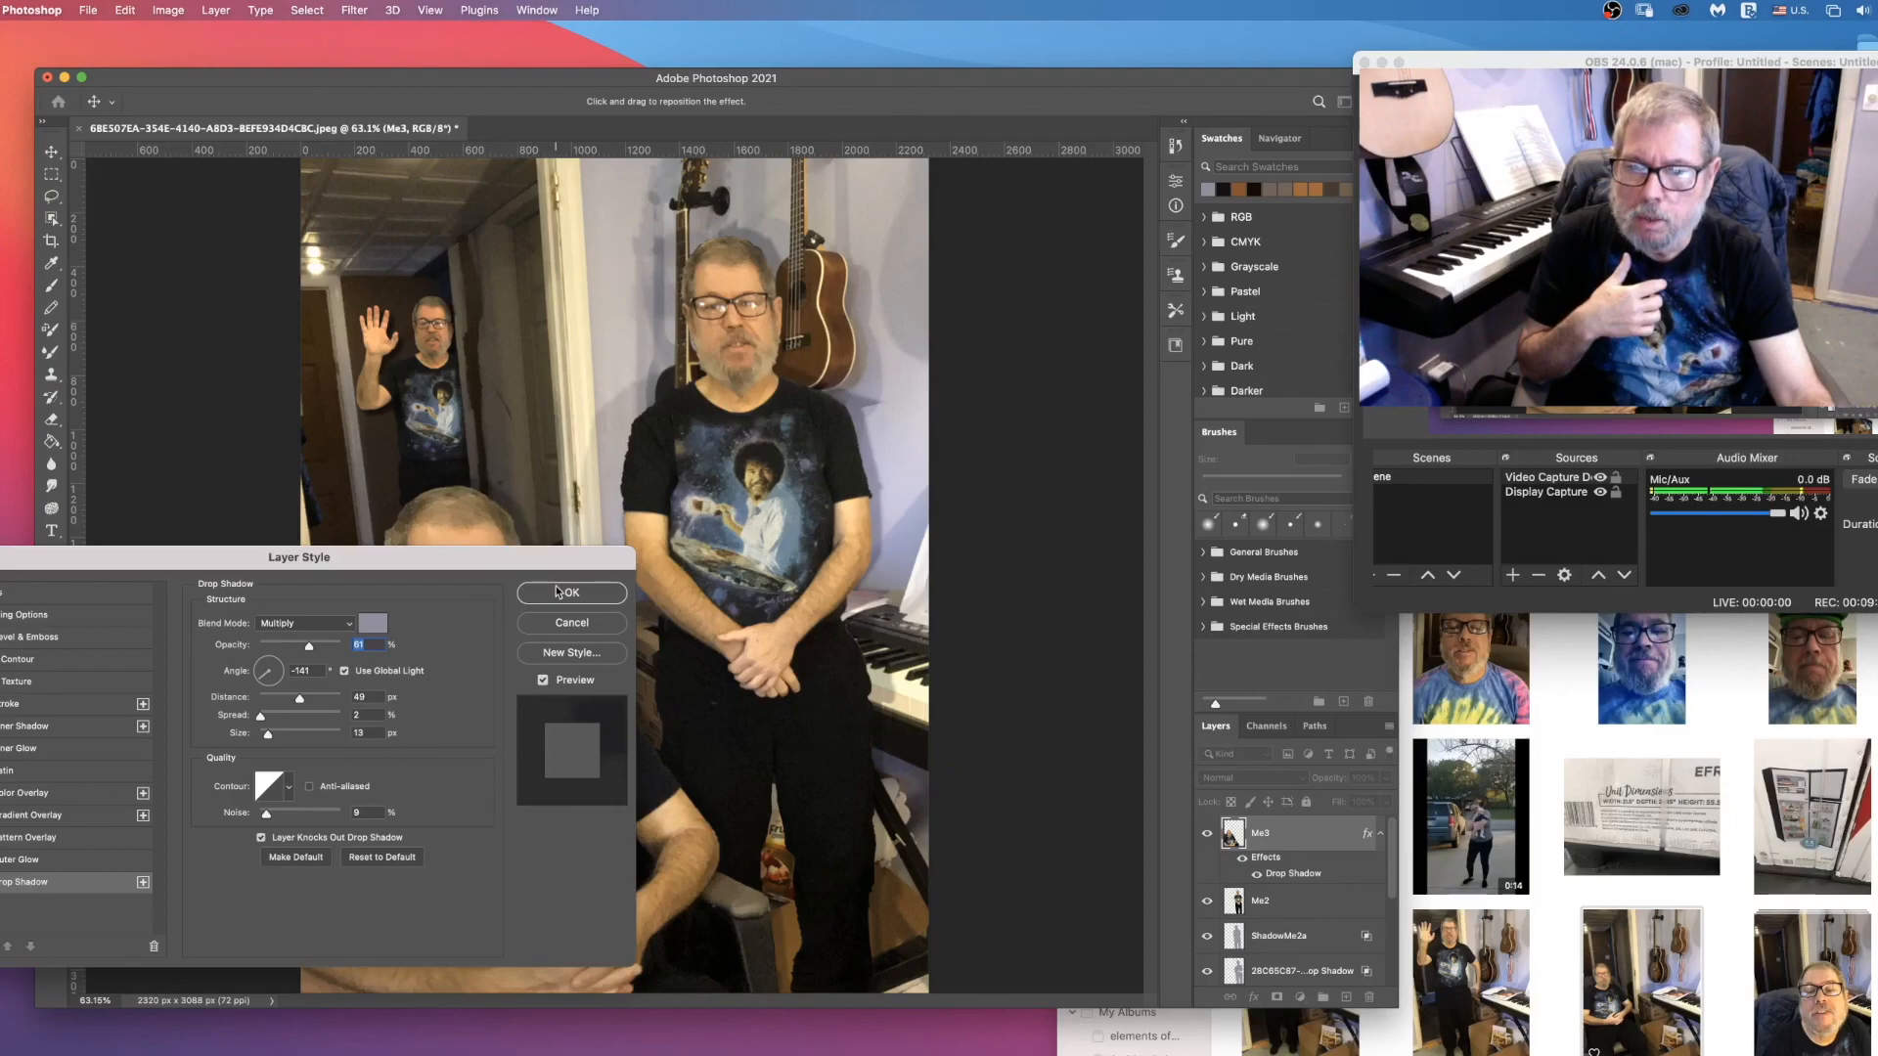
drag(409, 567, 1480, 327)
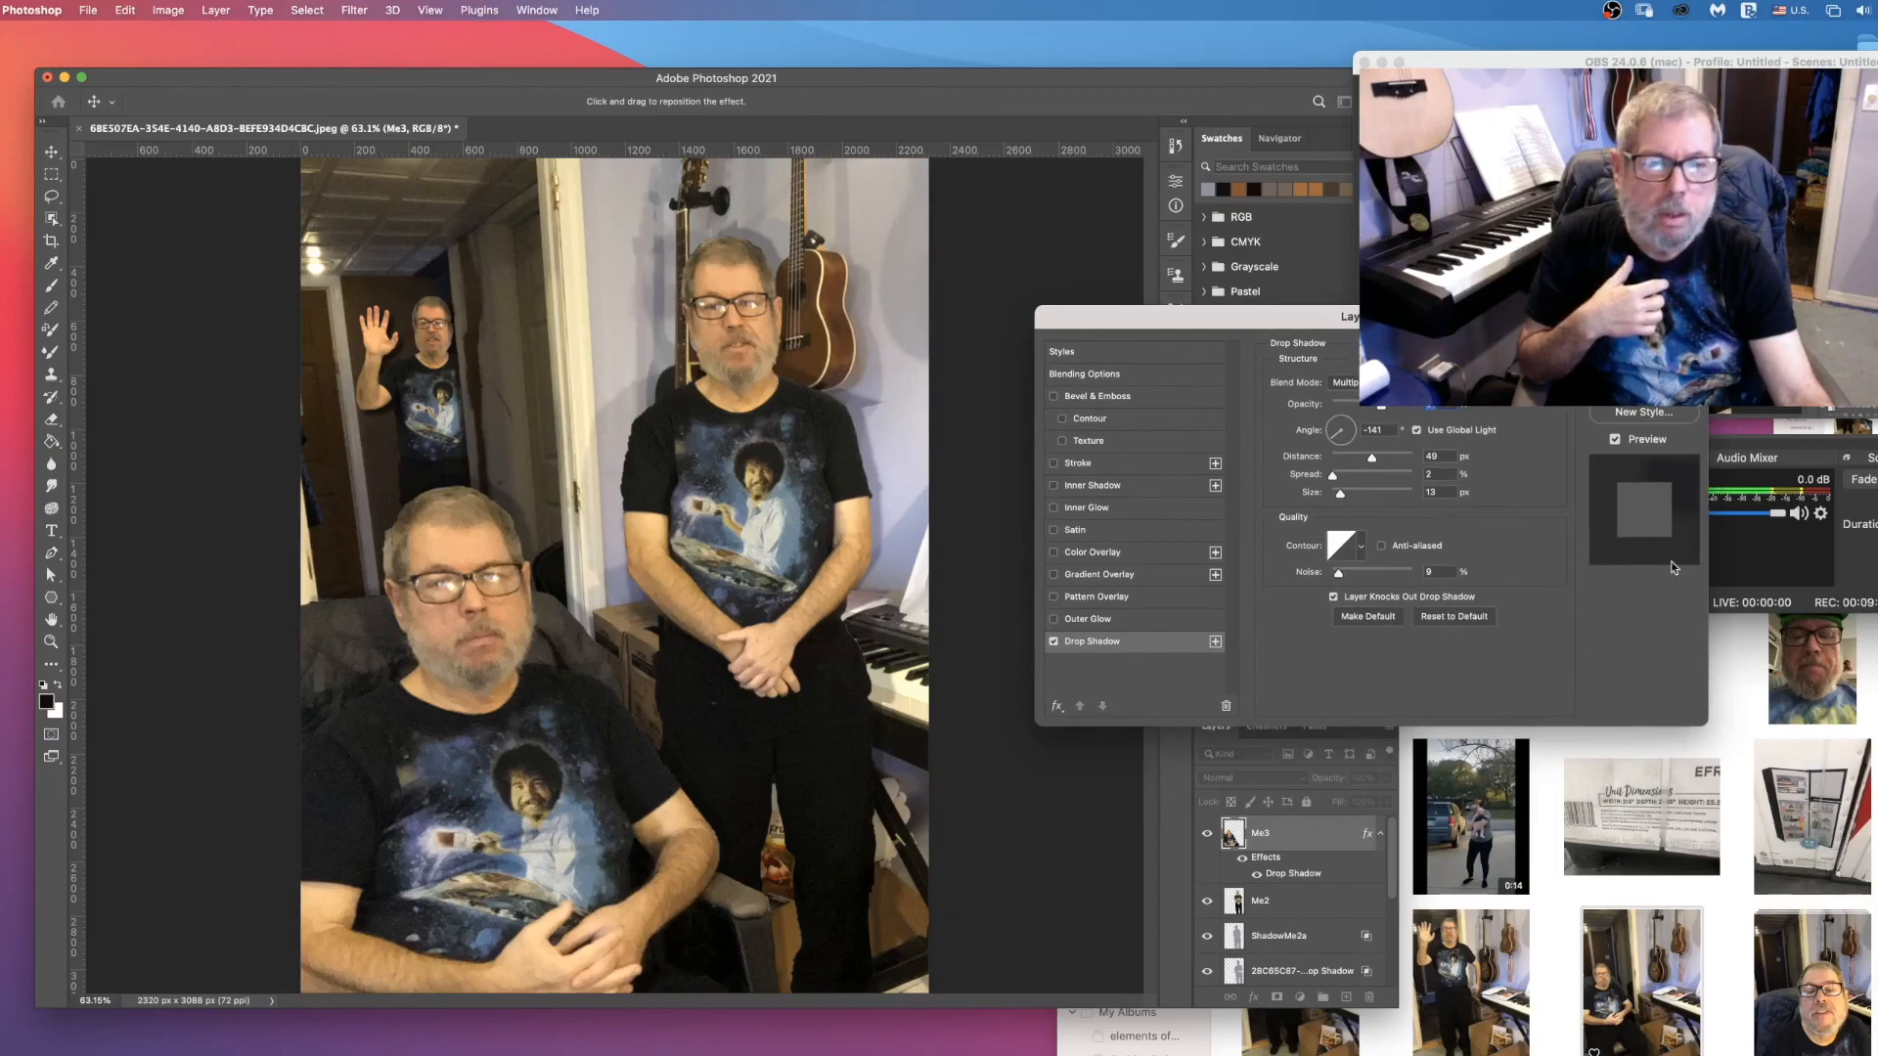
key(Return)
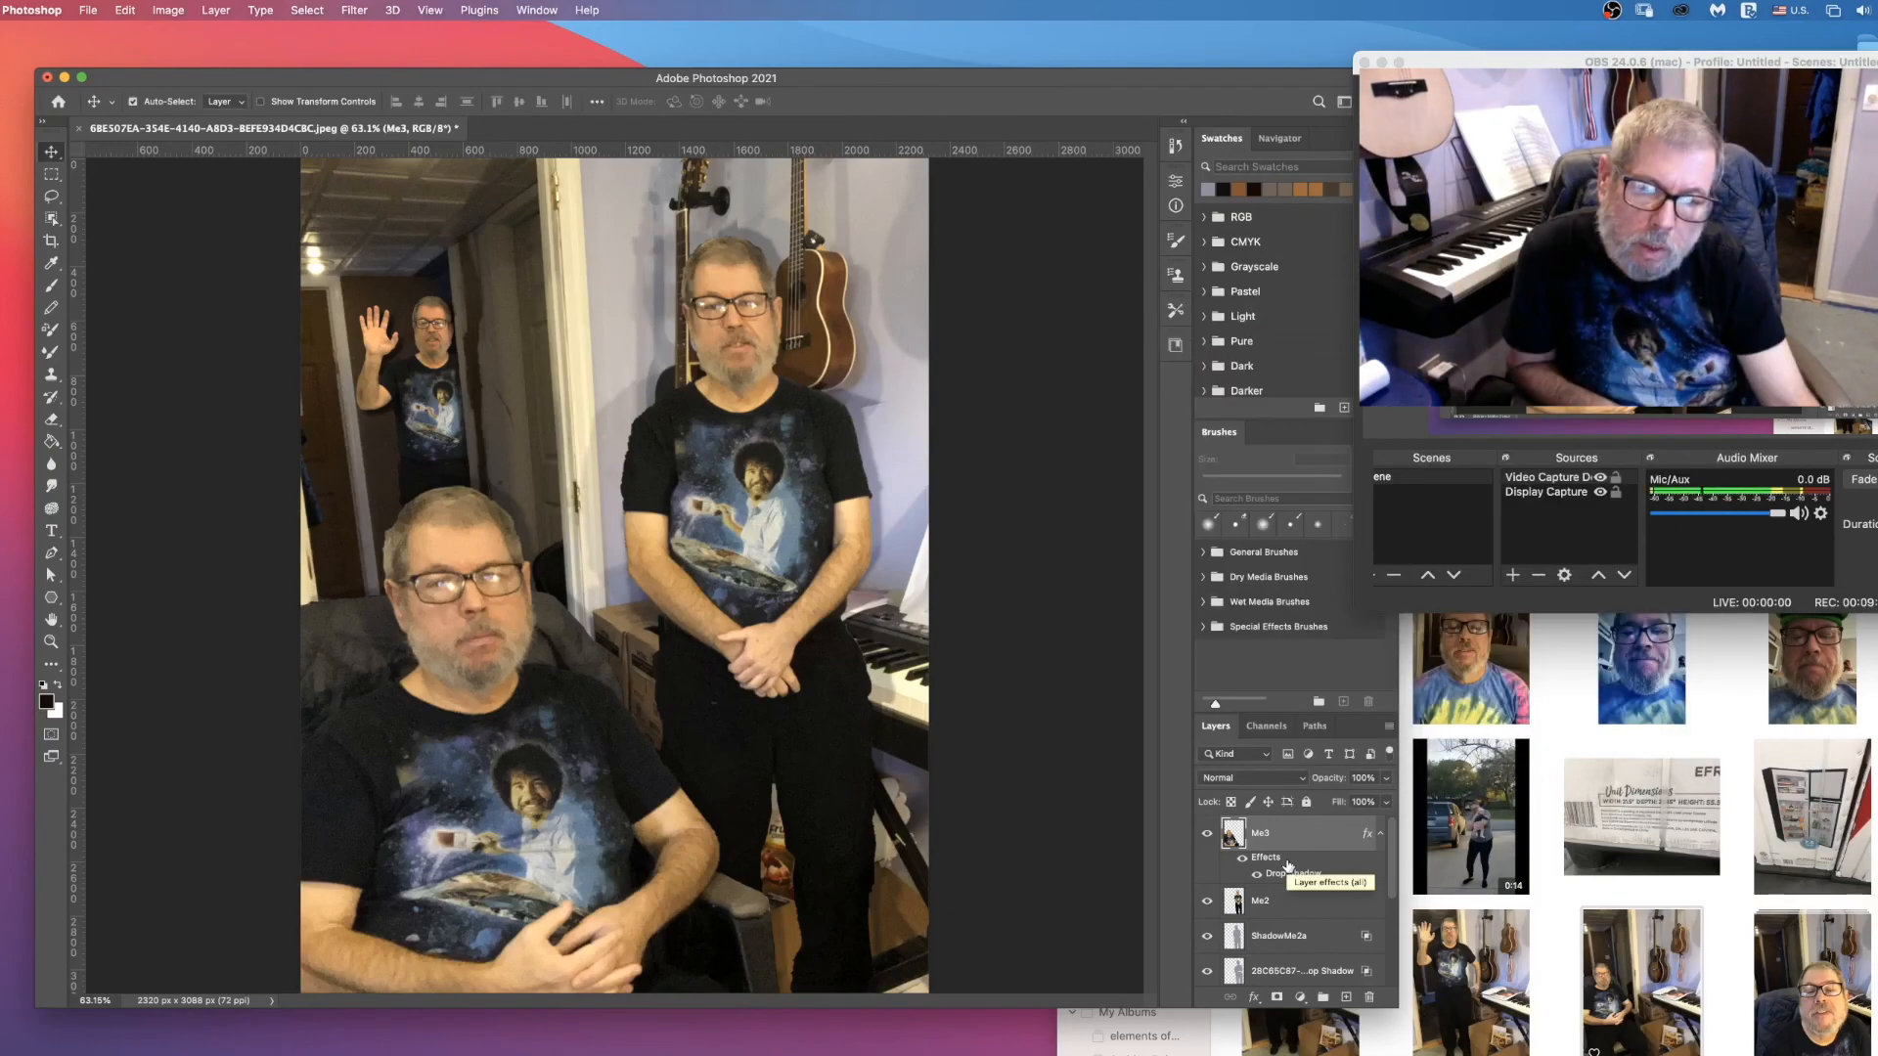
Step: Separate the Me3 drop shadow onto its own layer and shift it slightly behind the seated man
right_click(1287, 870)
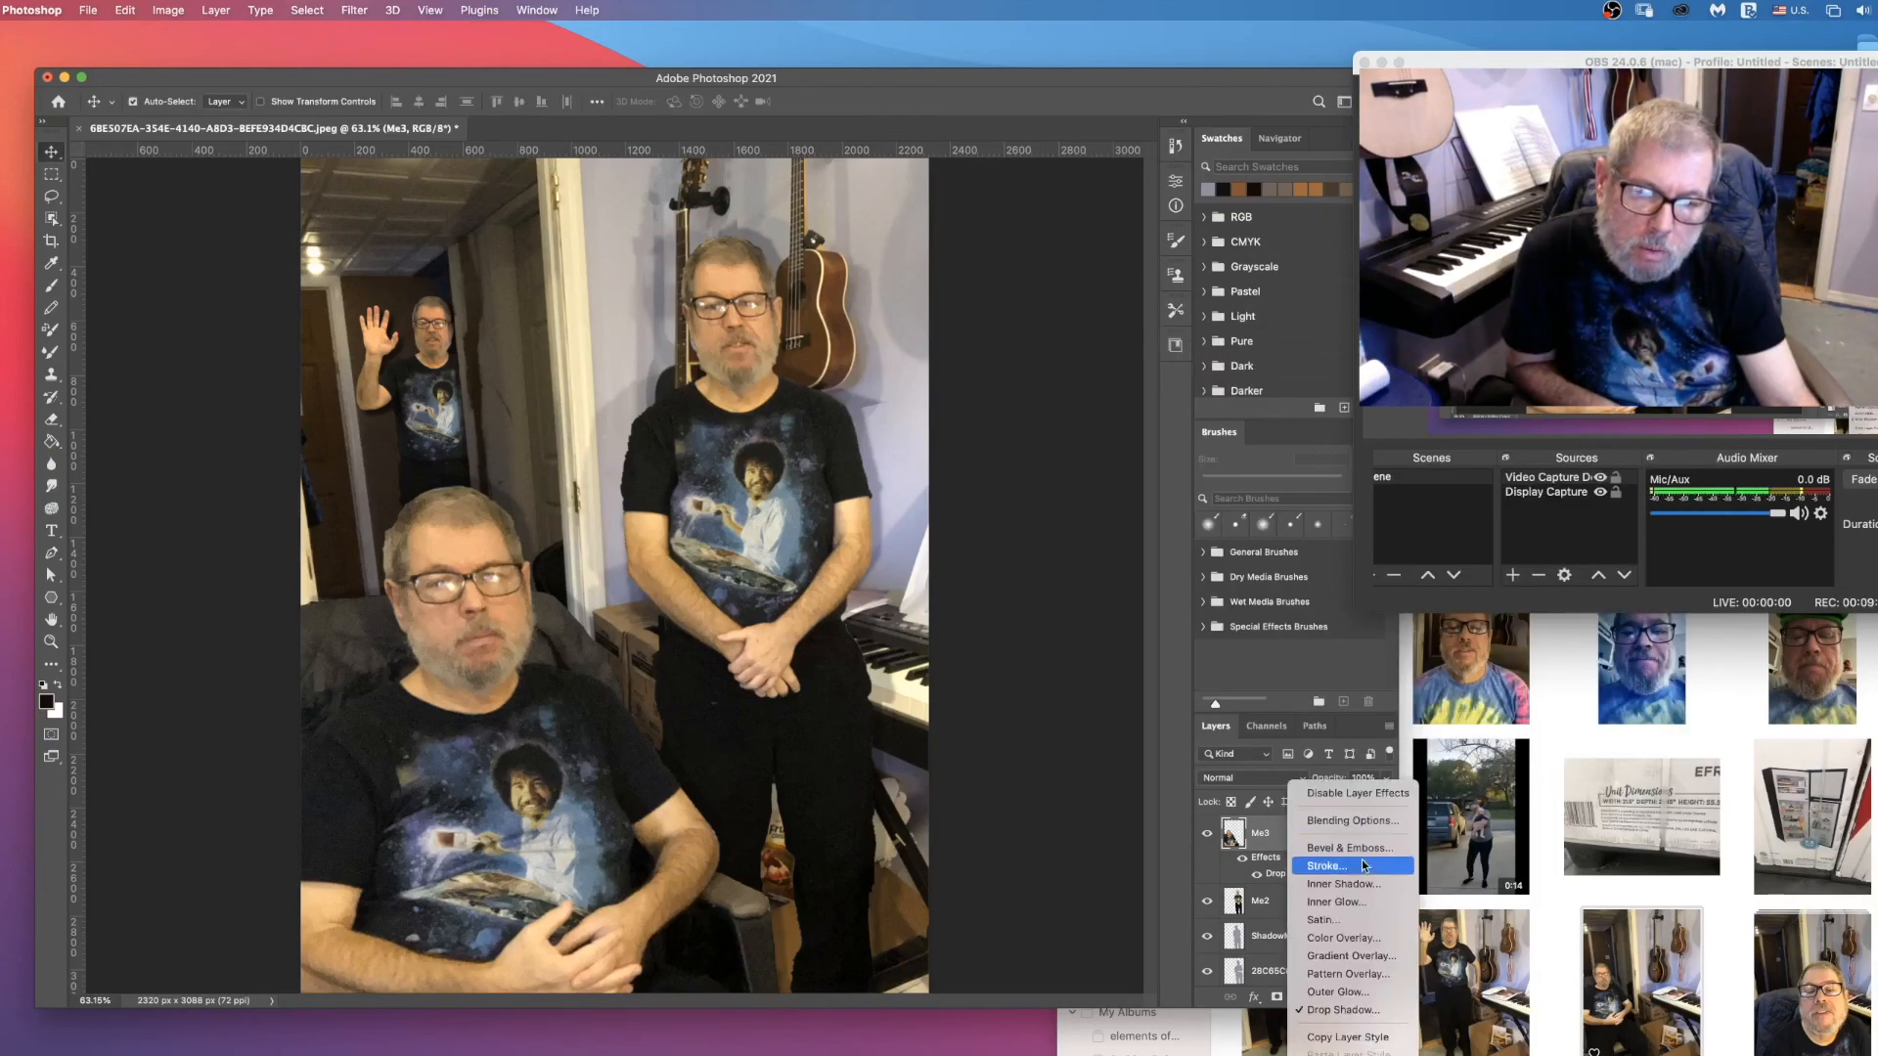
click(1343, 1046)
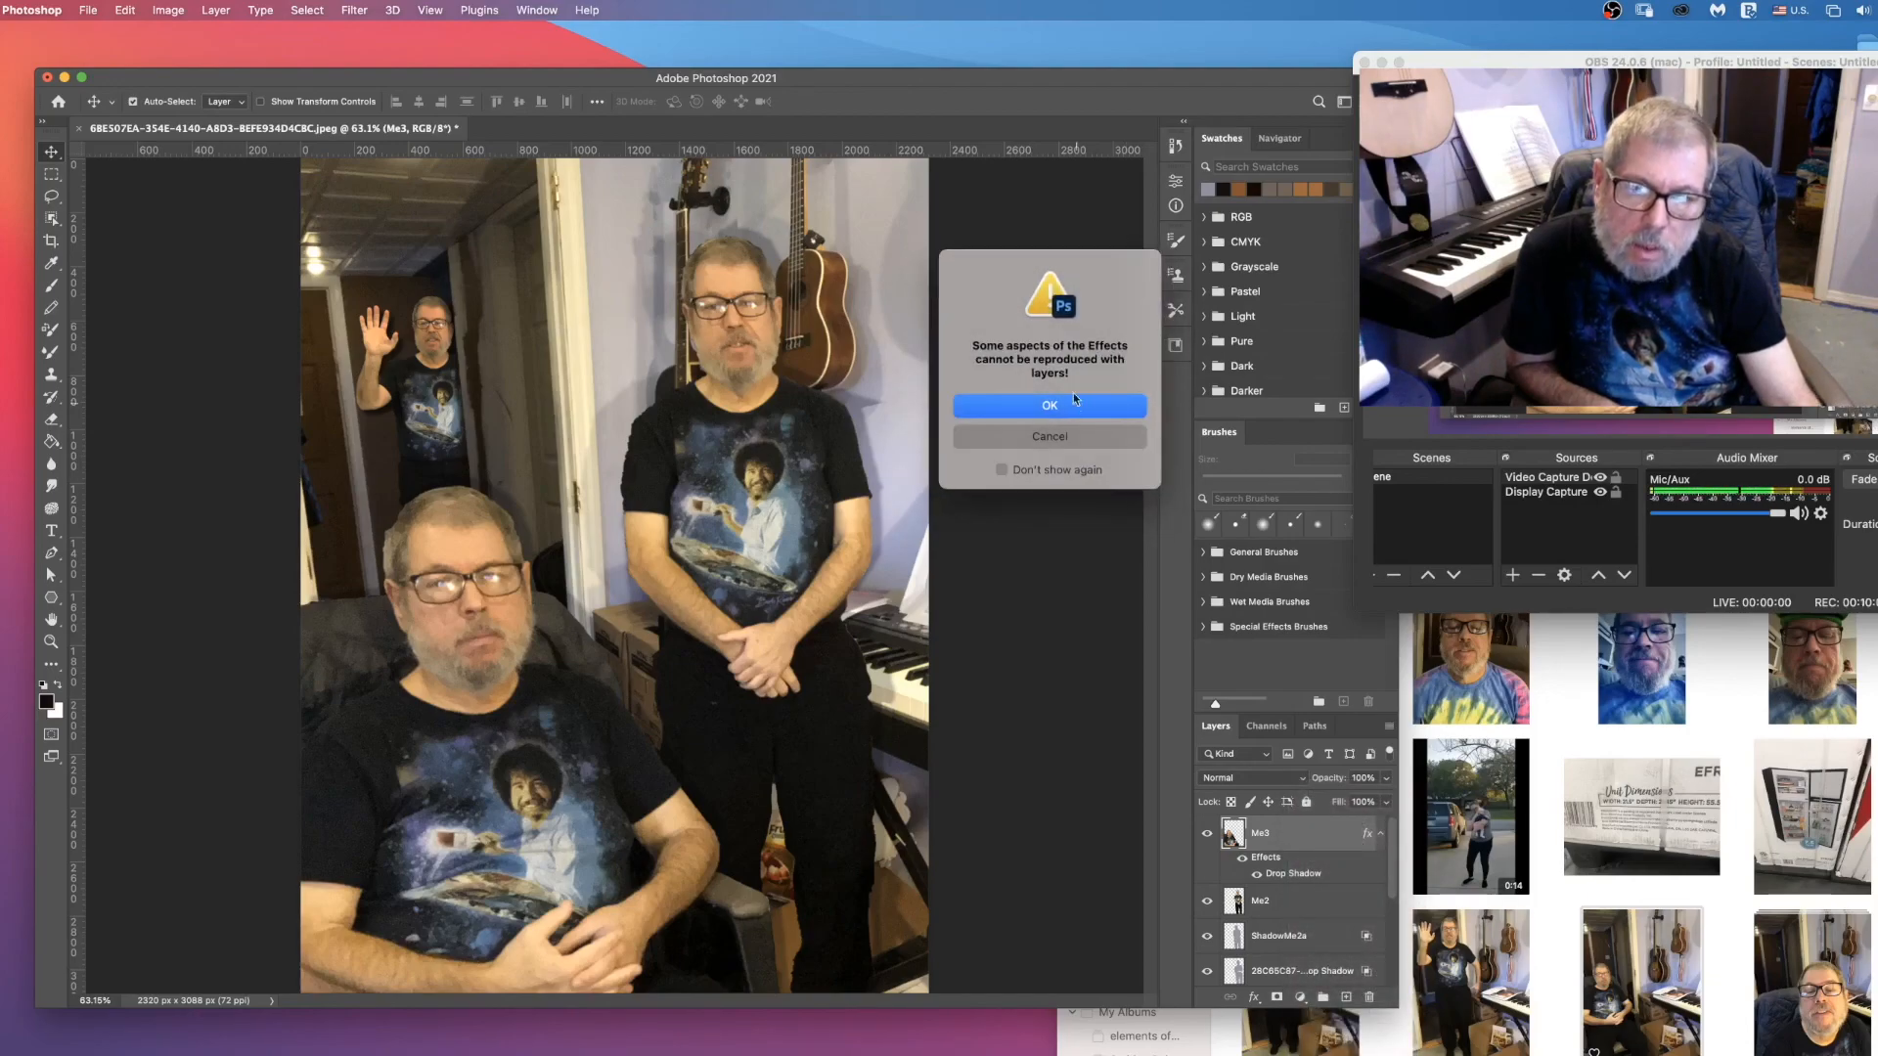
click(1043, 407)
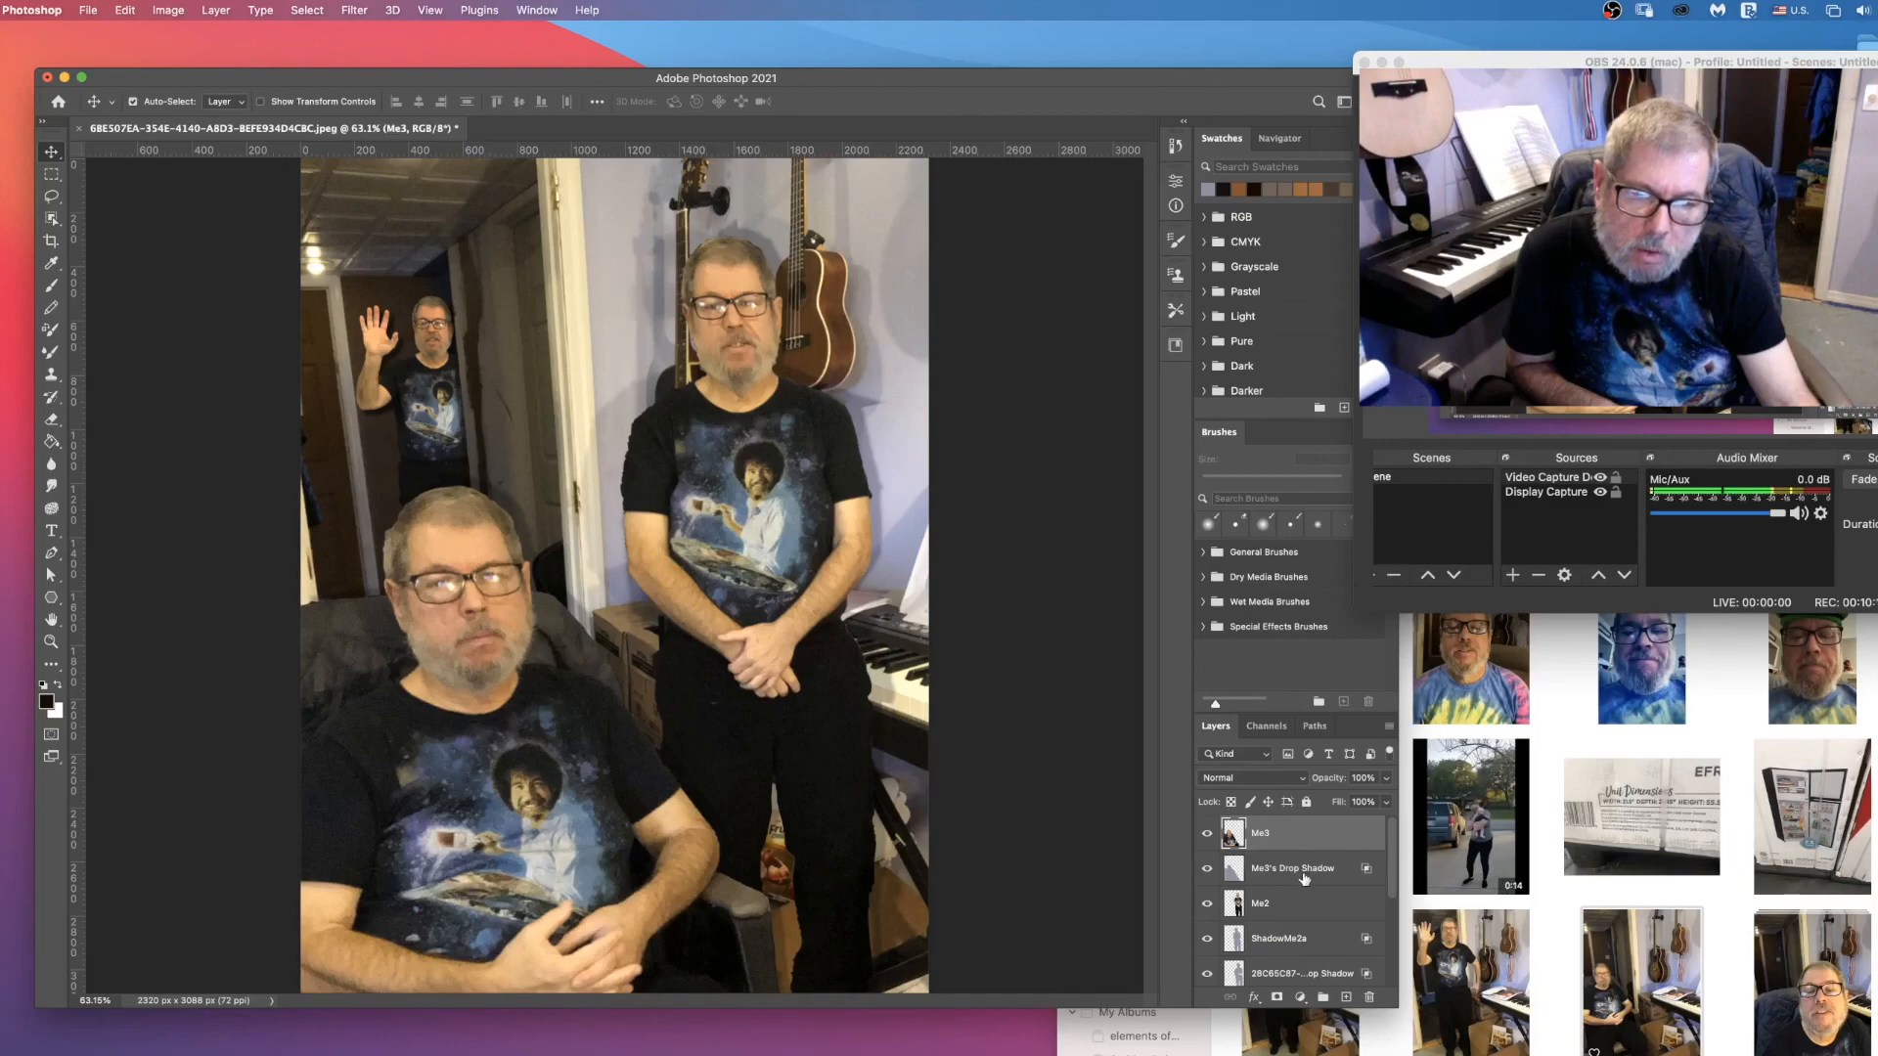
click(1352, 874)
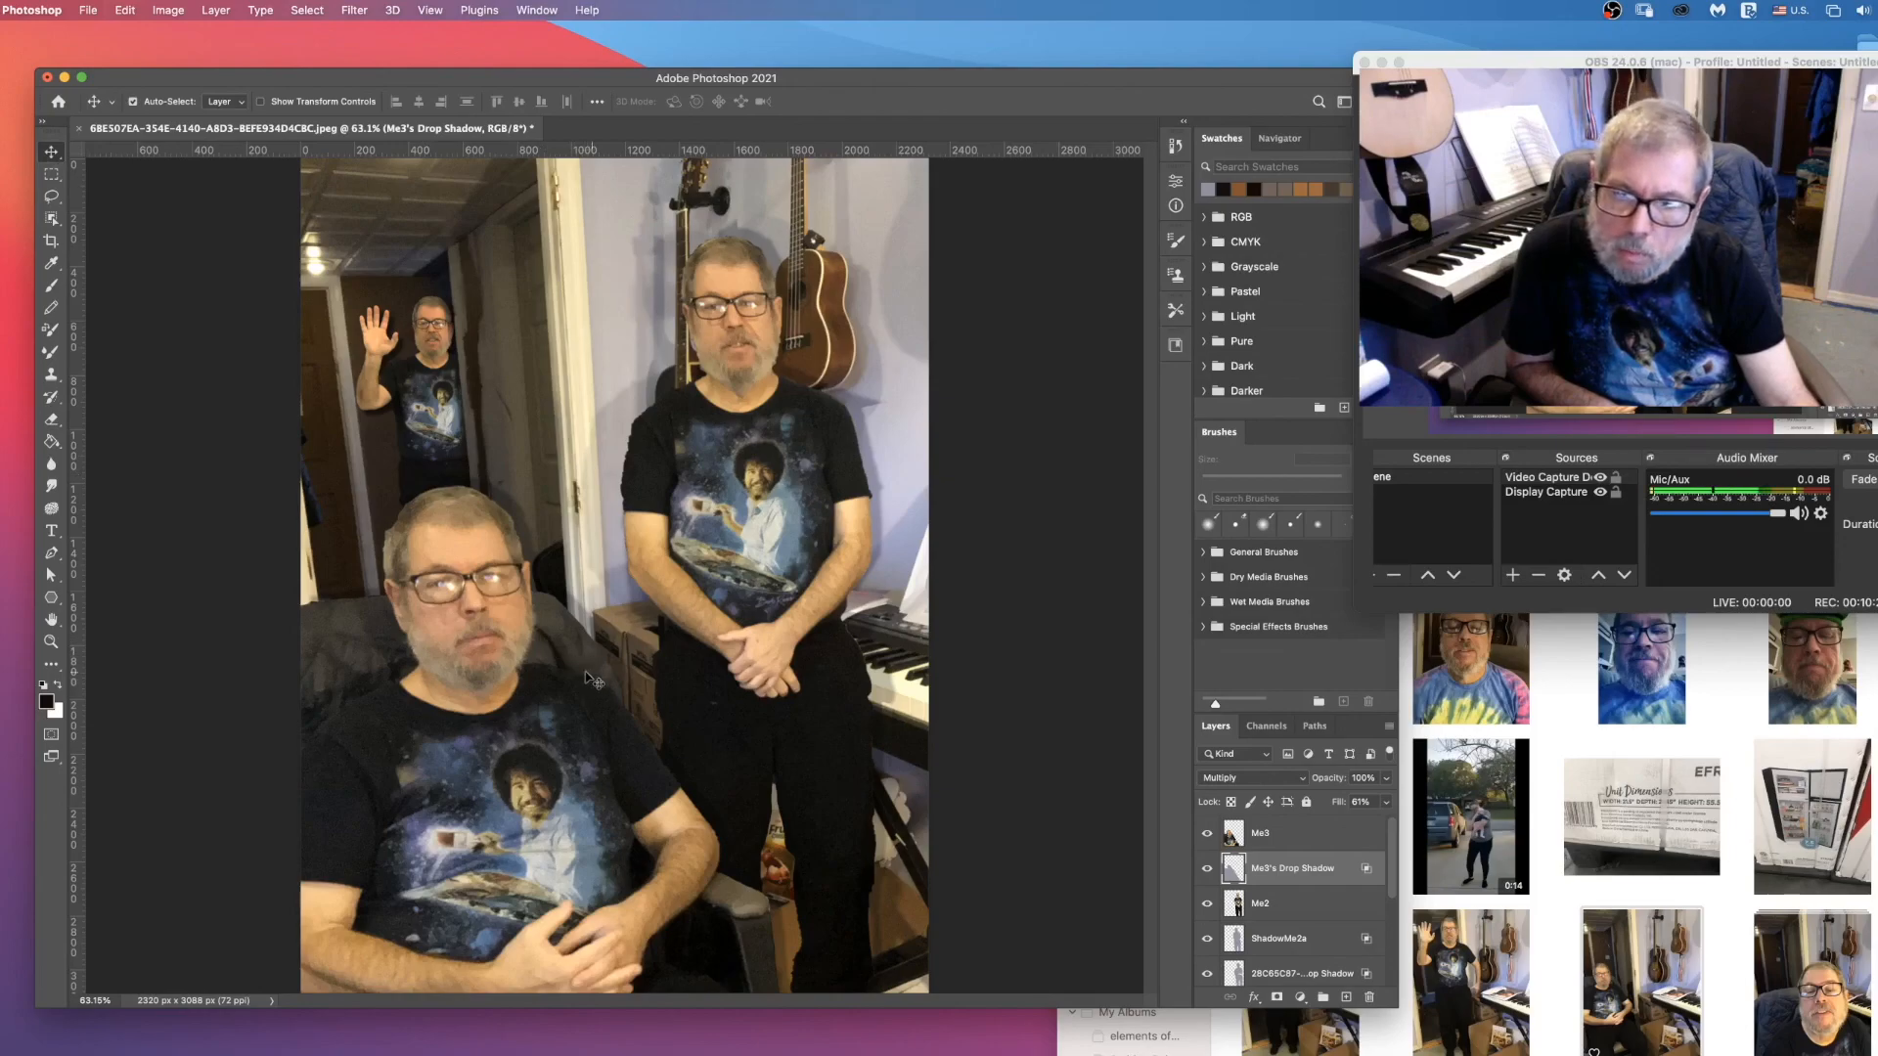
mouse_move(529, 541)
mouse_down()
mouse_move(536, 575)
mouse_move(536, 559)
mouse_up()
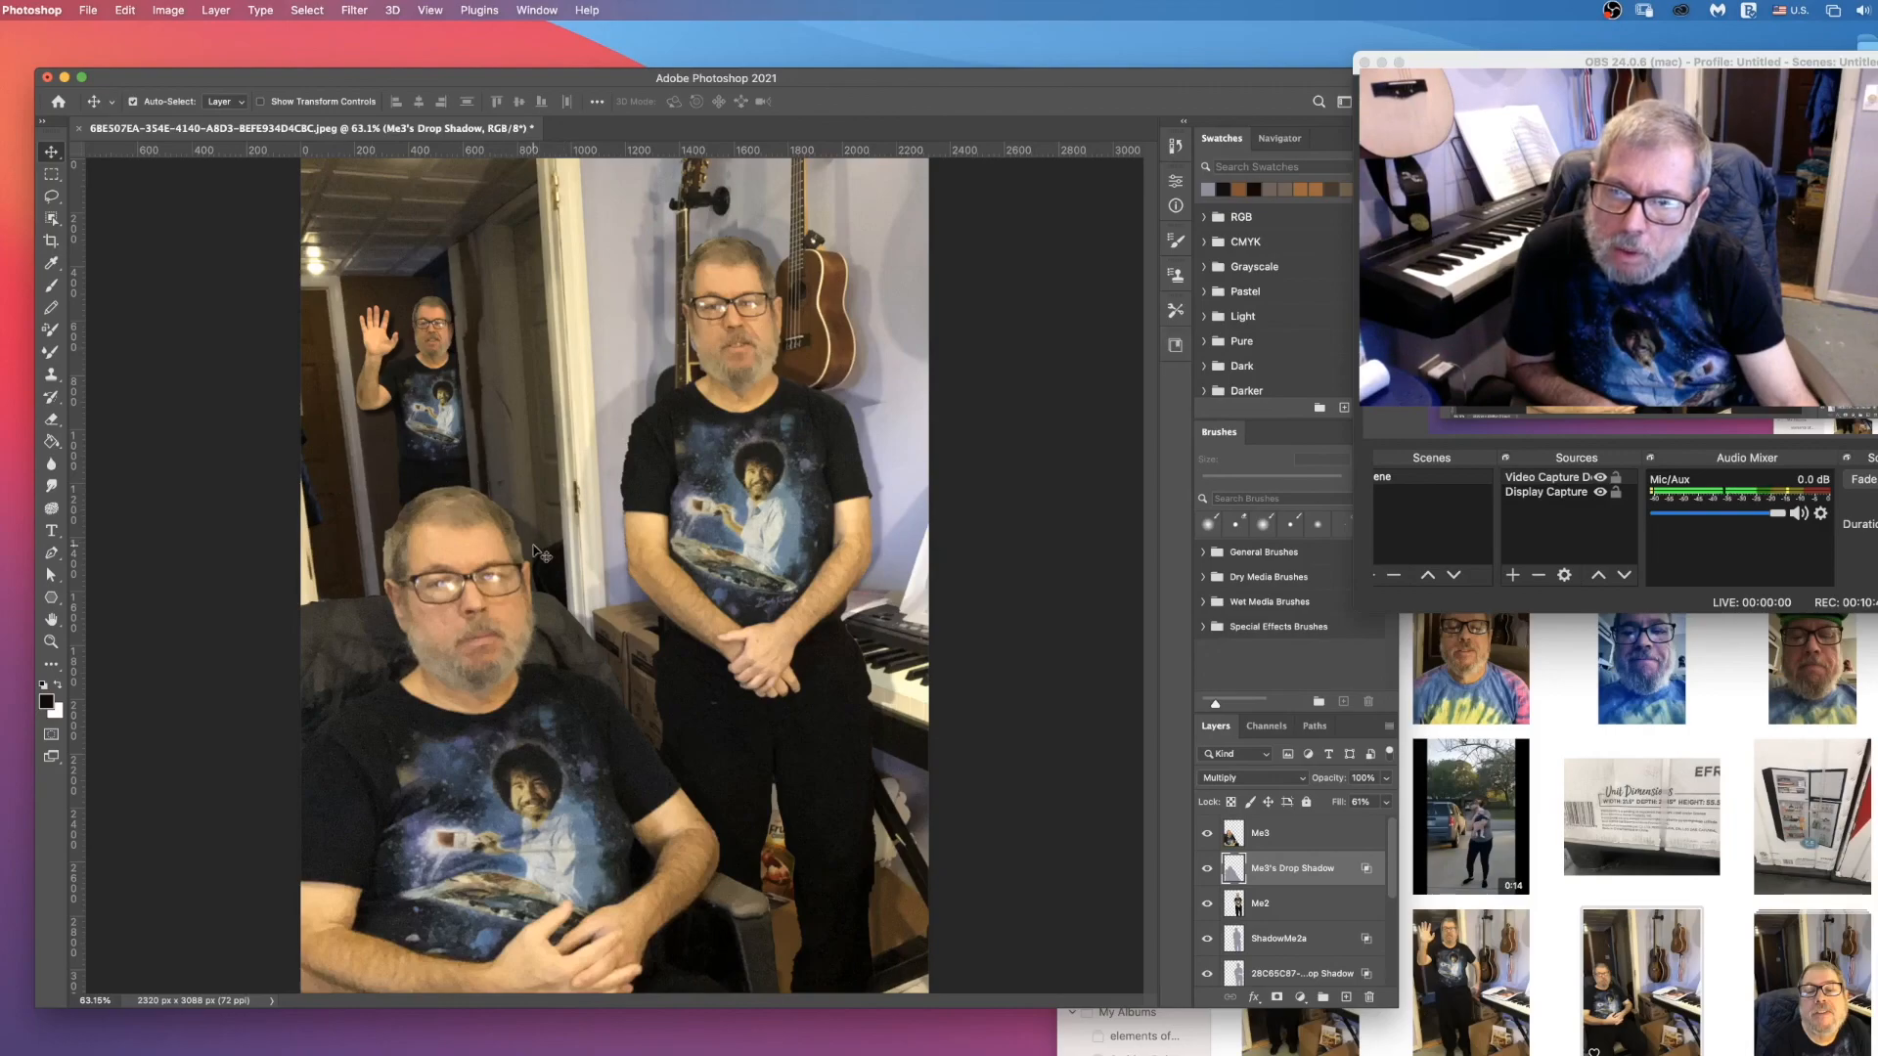
drag(538, 553, 524, 553)
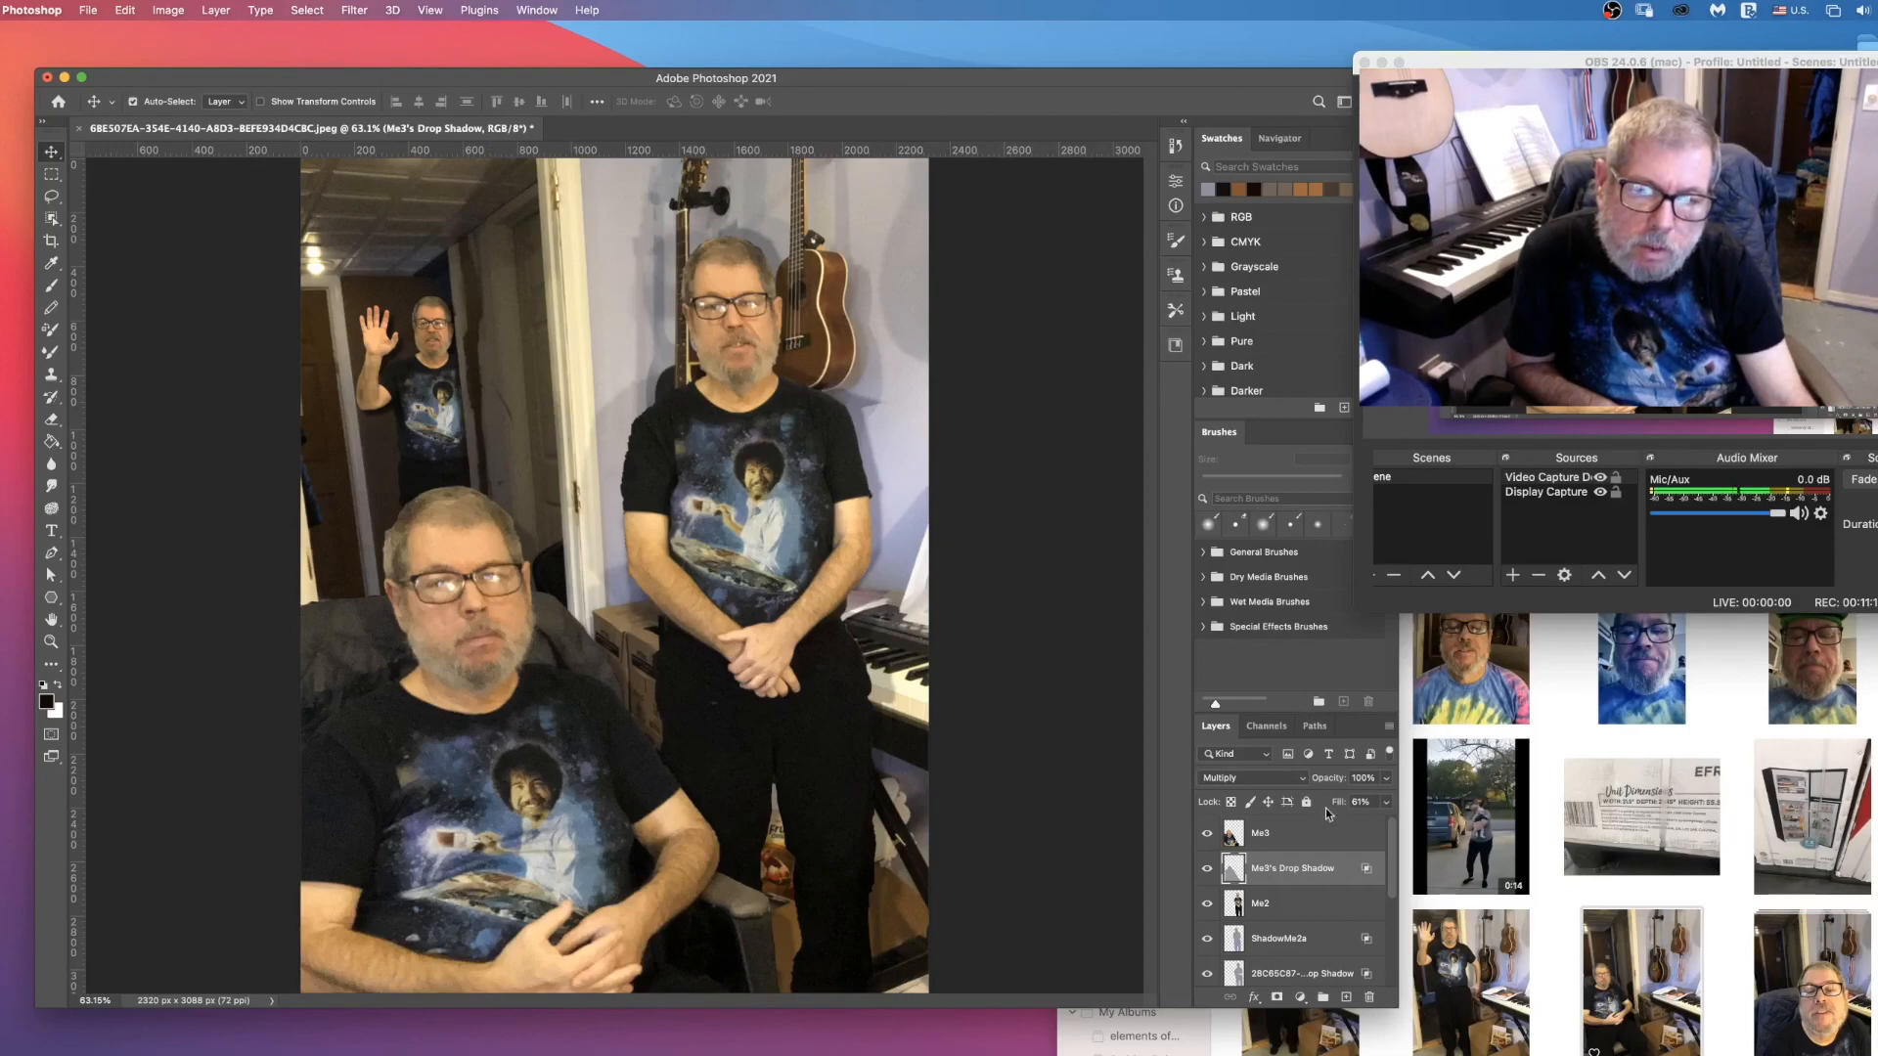
Step: Defringe the edges of the Me3 layer with a width of 2 pixels
click(1307, 836)
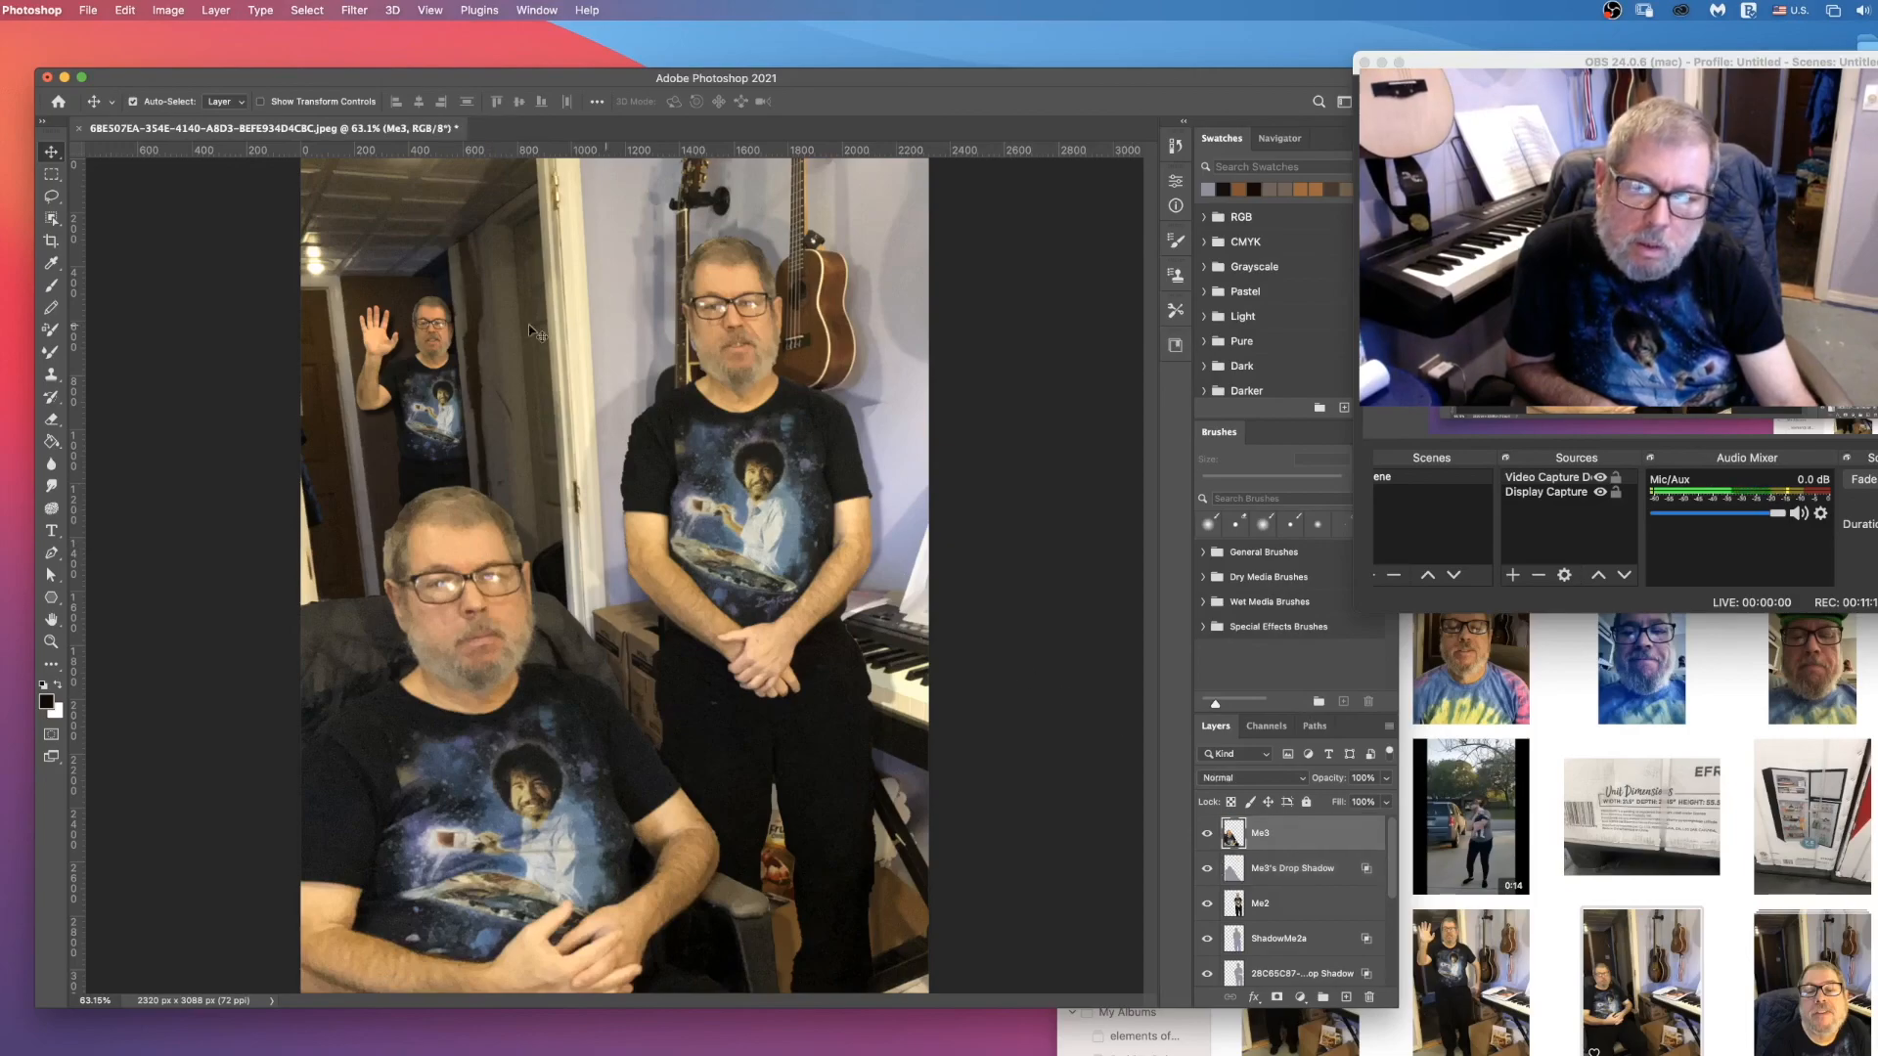
click(213, 11)
mouse_move(264, 665)
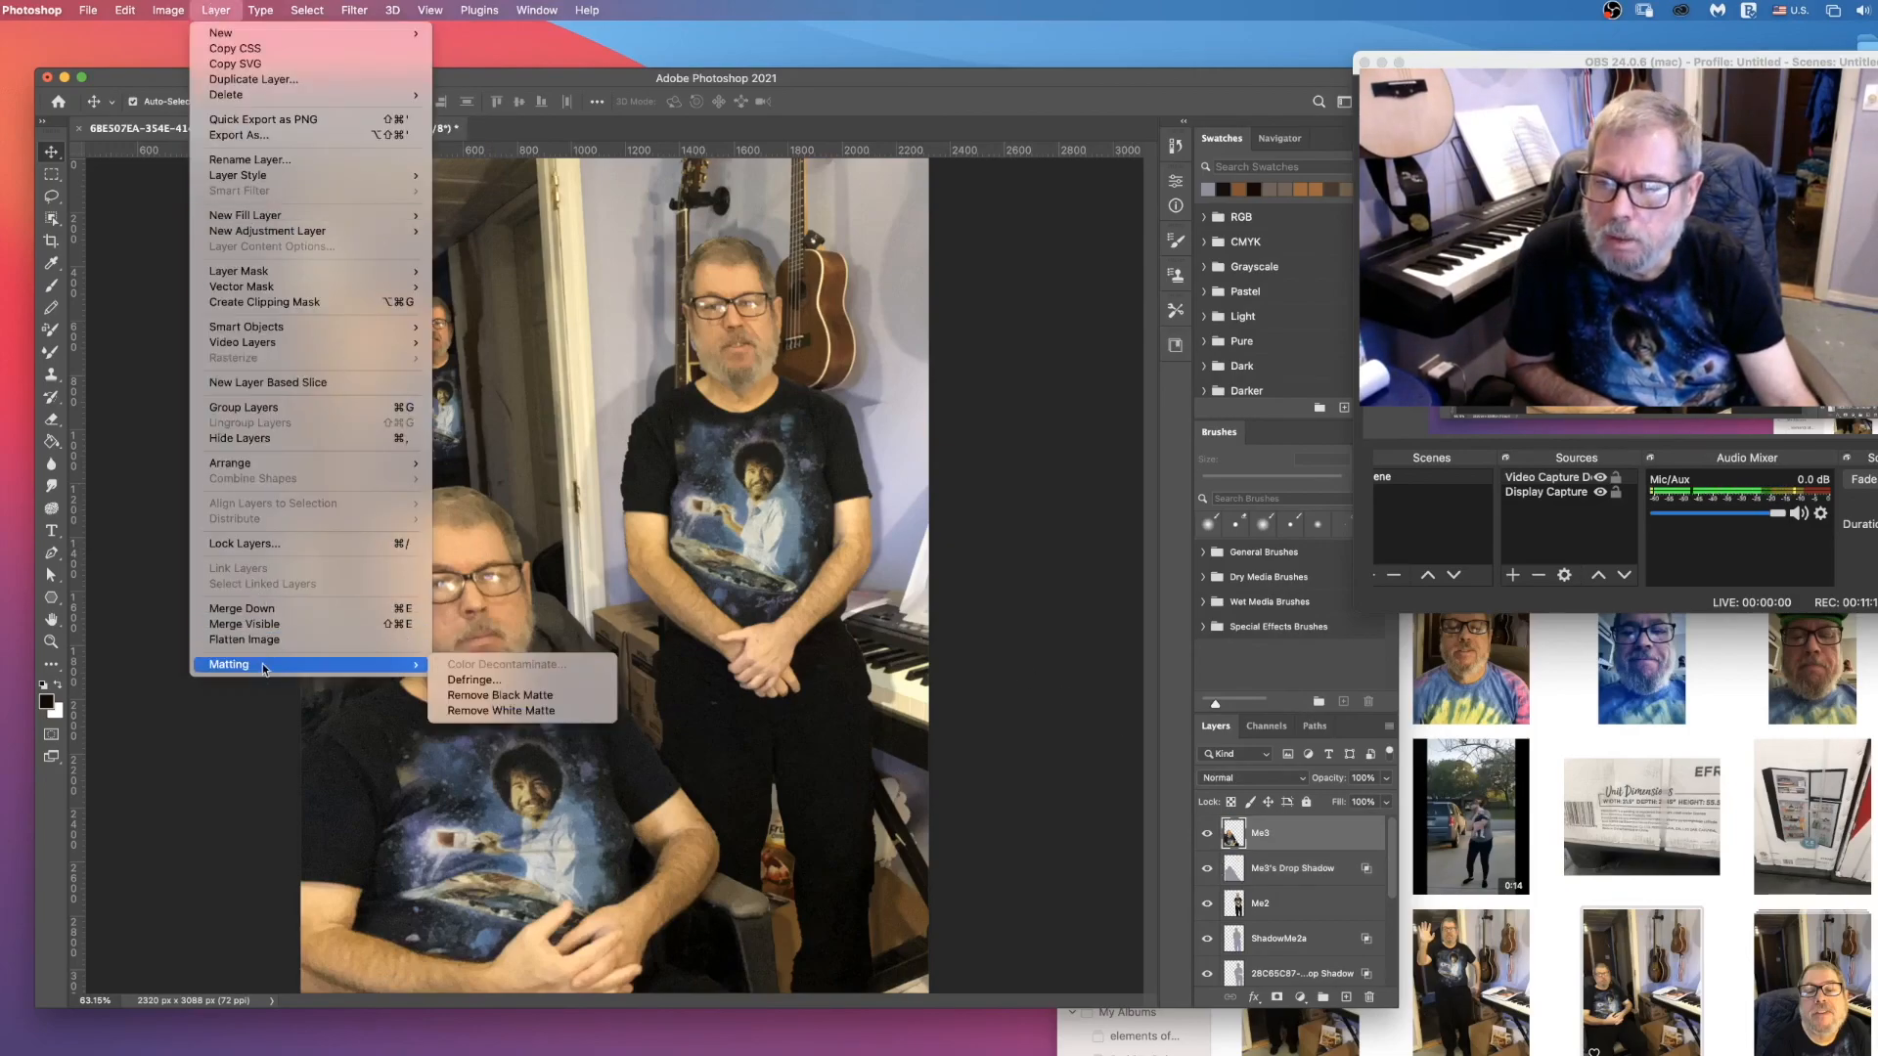
click(474, 680)
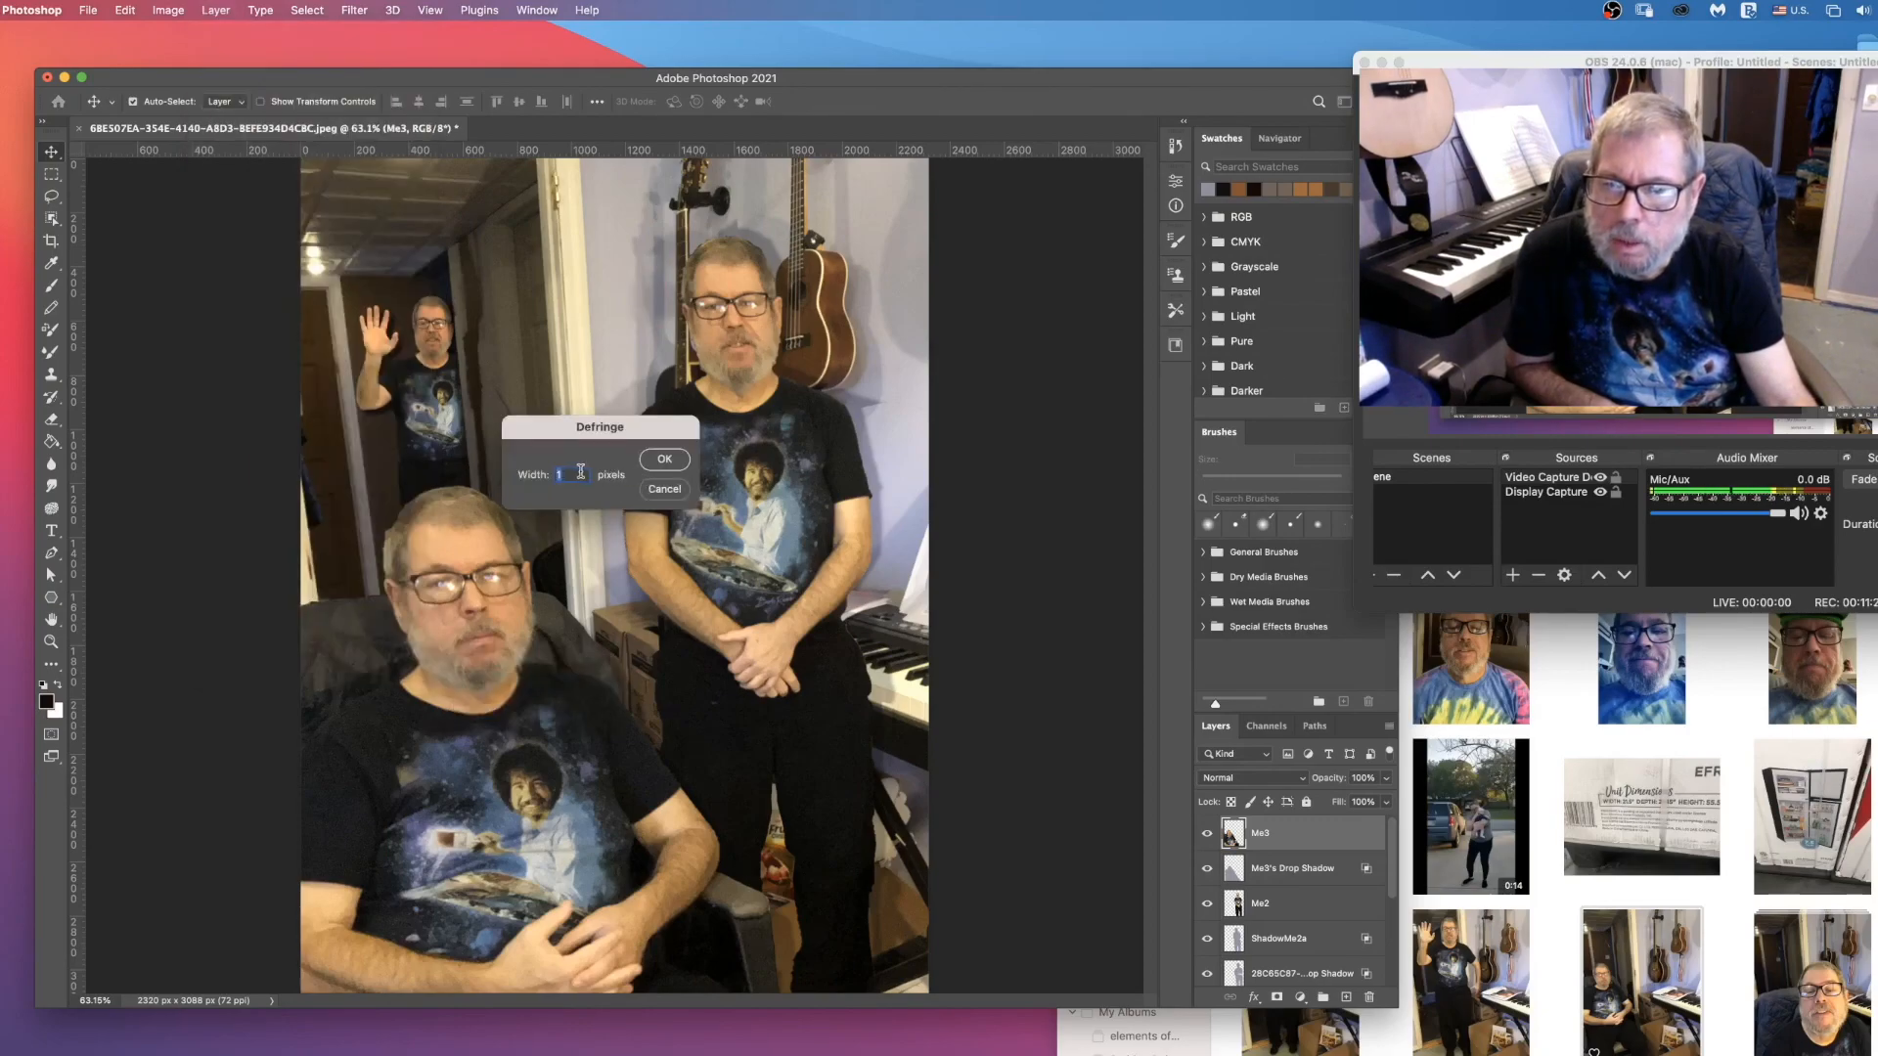
text(2)
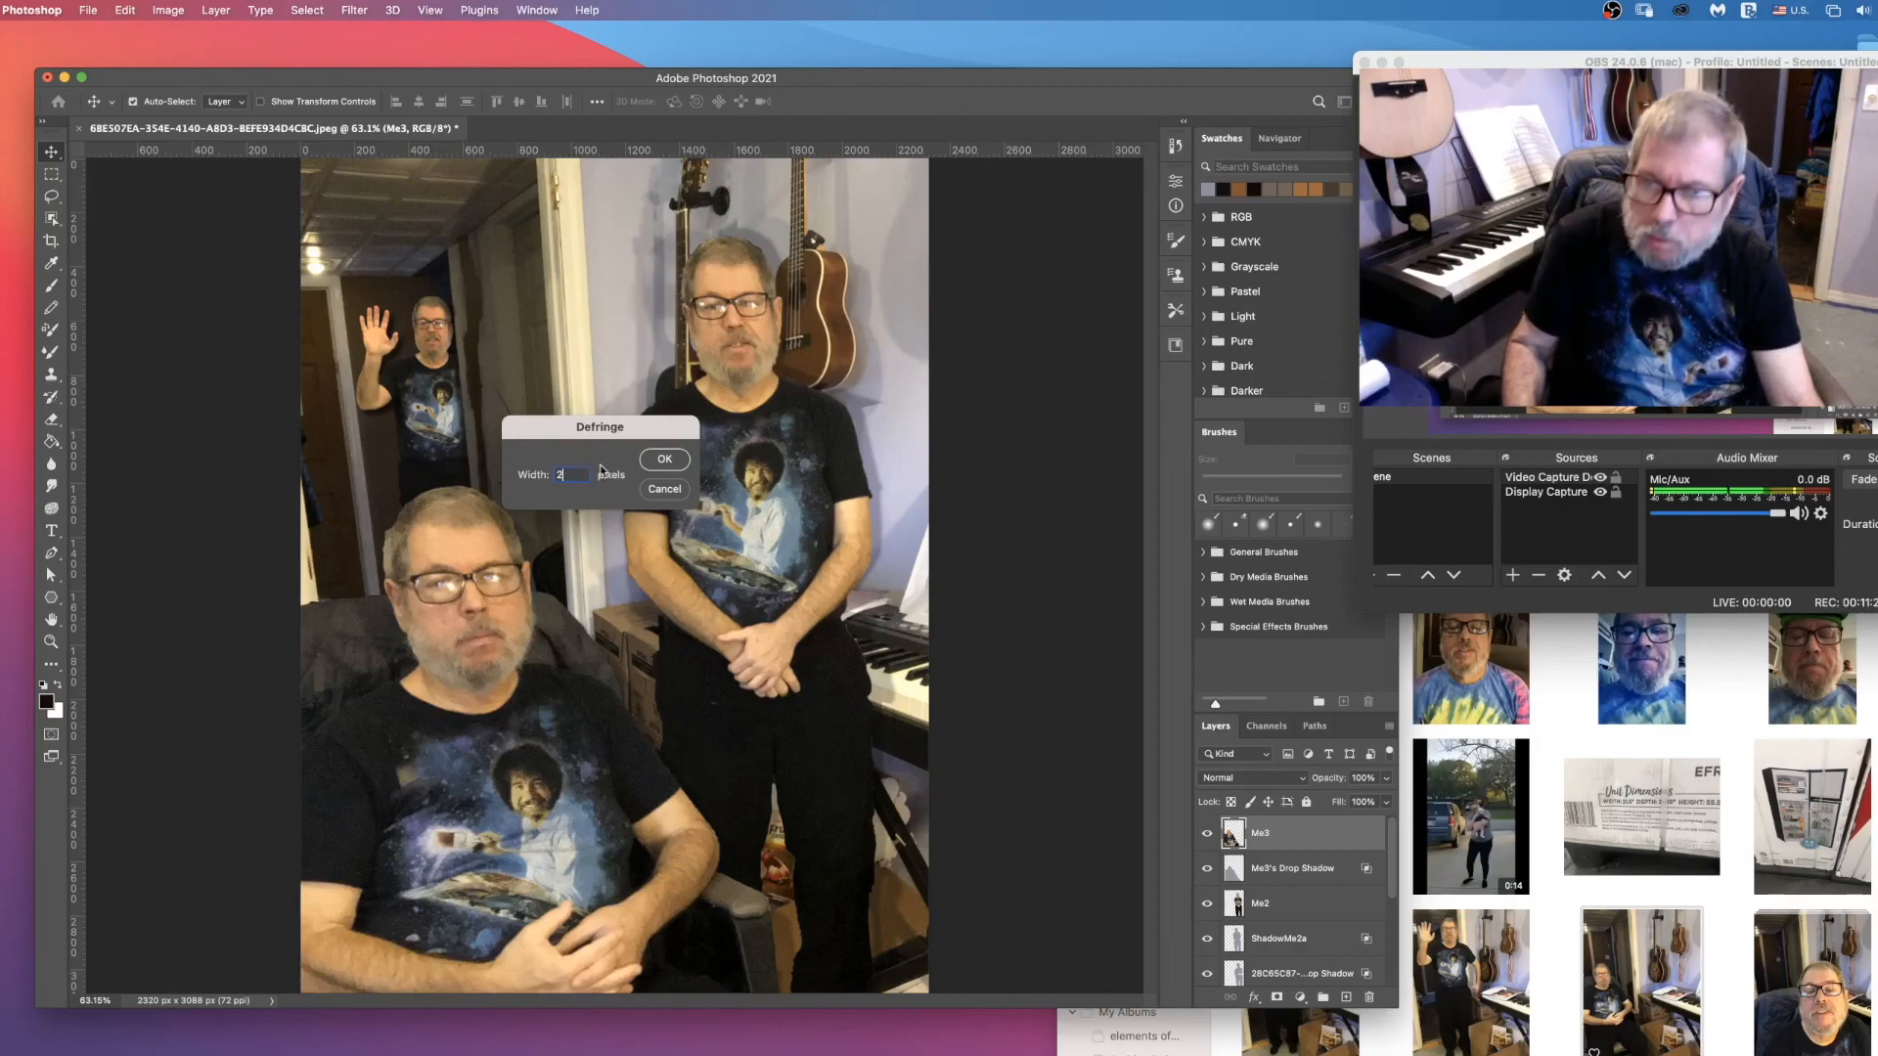
click(665, 461)
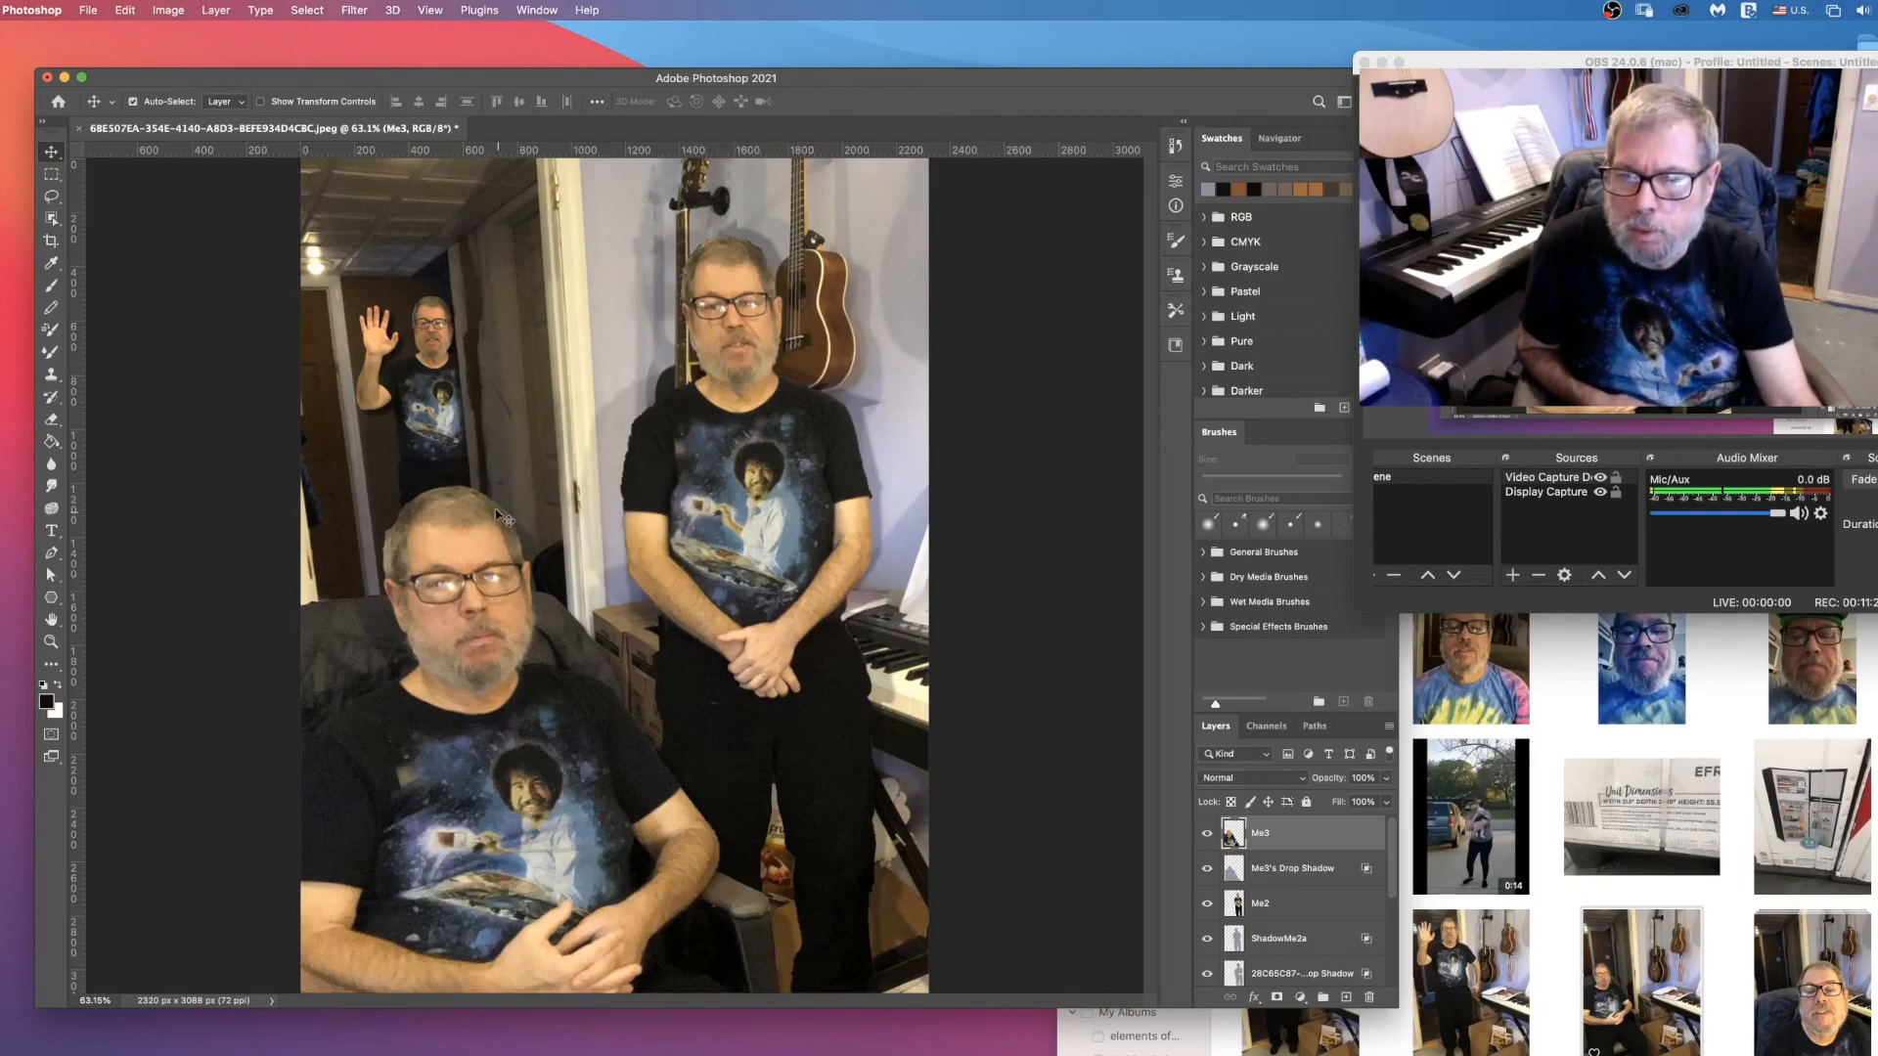